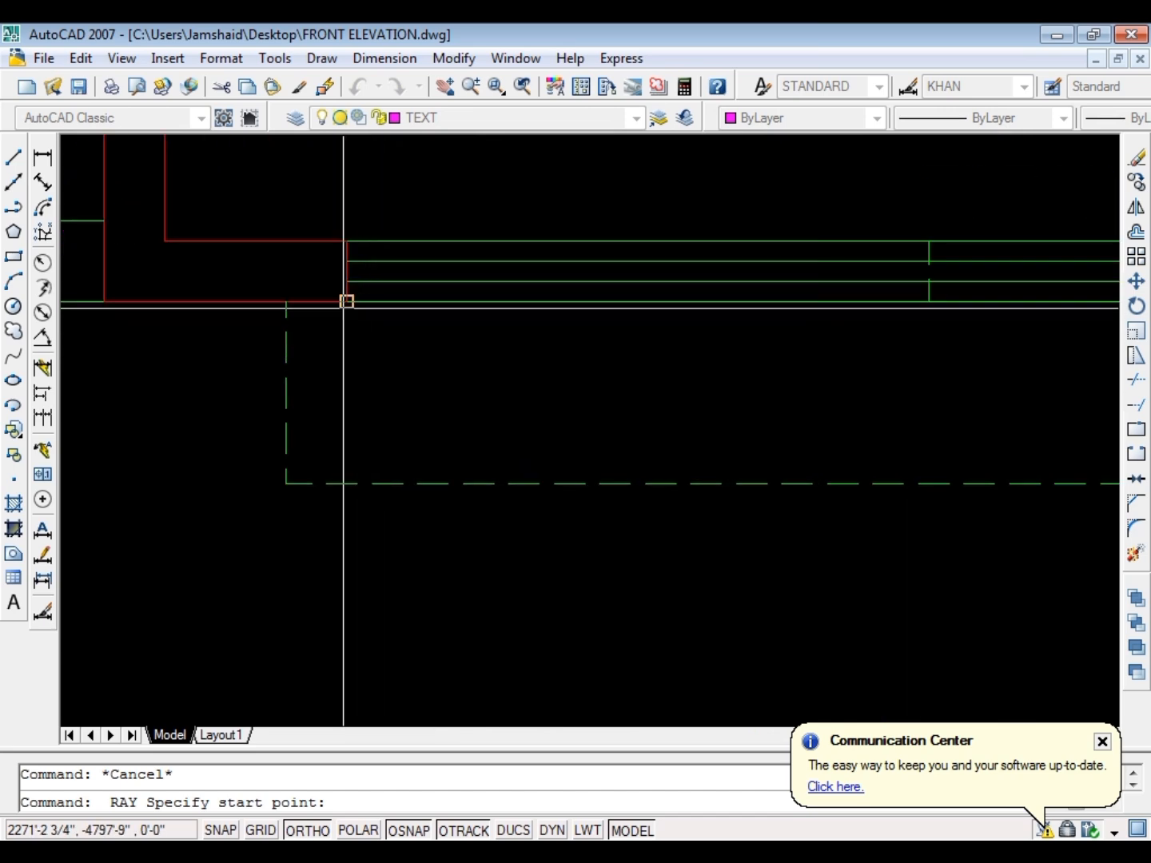
Project a ray straight down from the outer left corner of the drawing room's front wall
key("Escape")
key("space")
left_click(105, 302)
left_click(104, 374)
key("space")
scroll(643, 370, "down", 6)
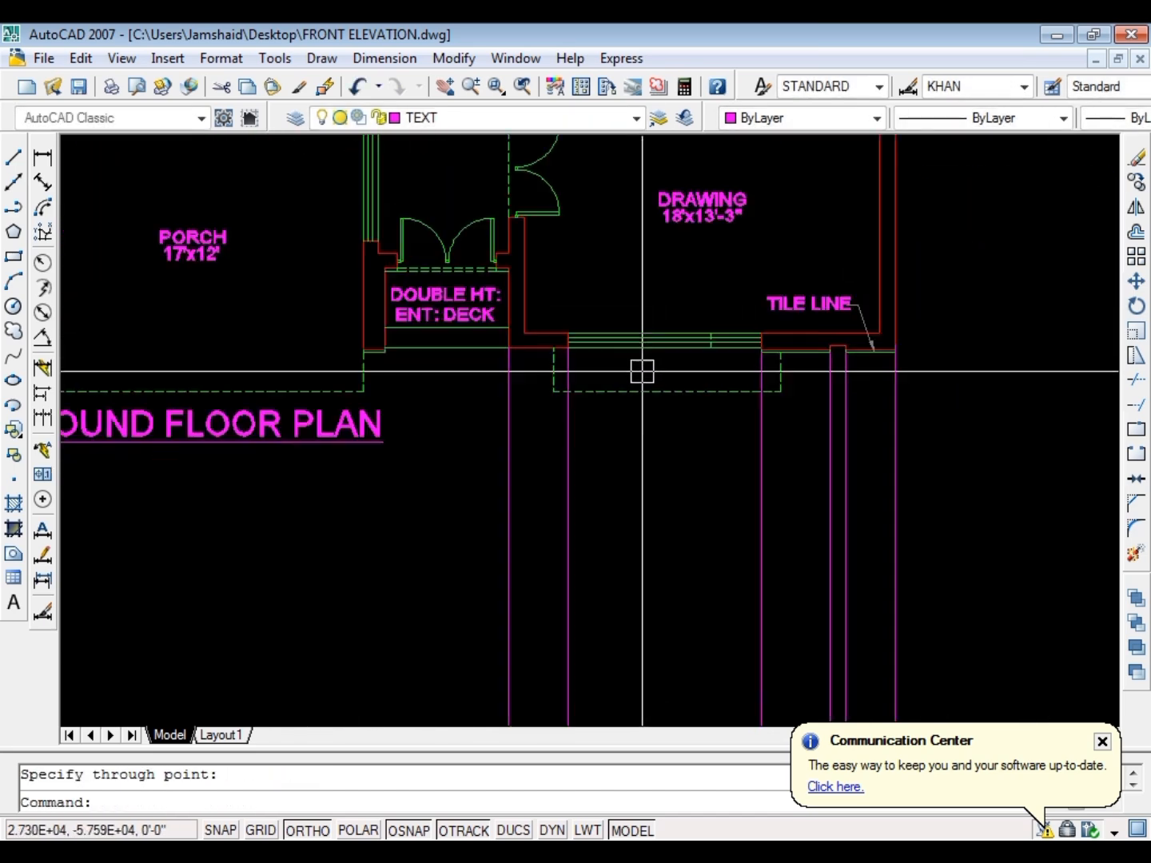
Project rays straight down from the porch outline's front left corner and the front porch column's inner corner
scroll(368, 355, "up", 6)
Project two rays straight down from both front corners of the wall between the porch and the entrance deck
key("Escape")
key("space")
left_click(343, 346)
left_click(348, 408)
key("Escape")
key("space")
left_click(434, 345)
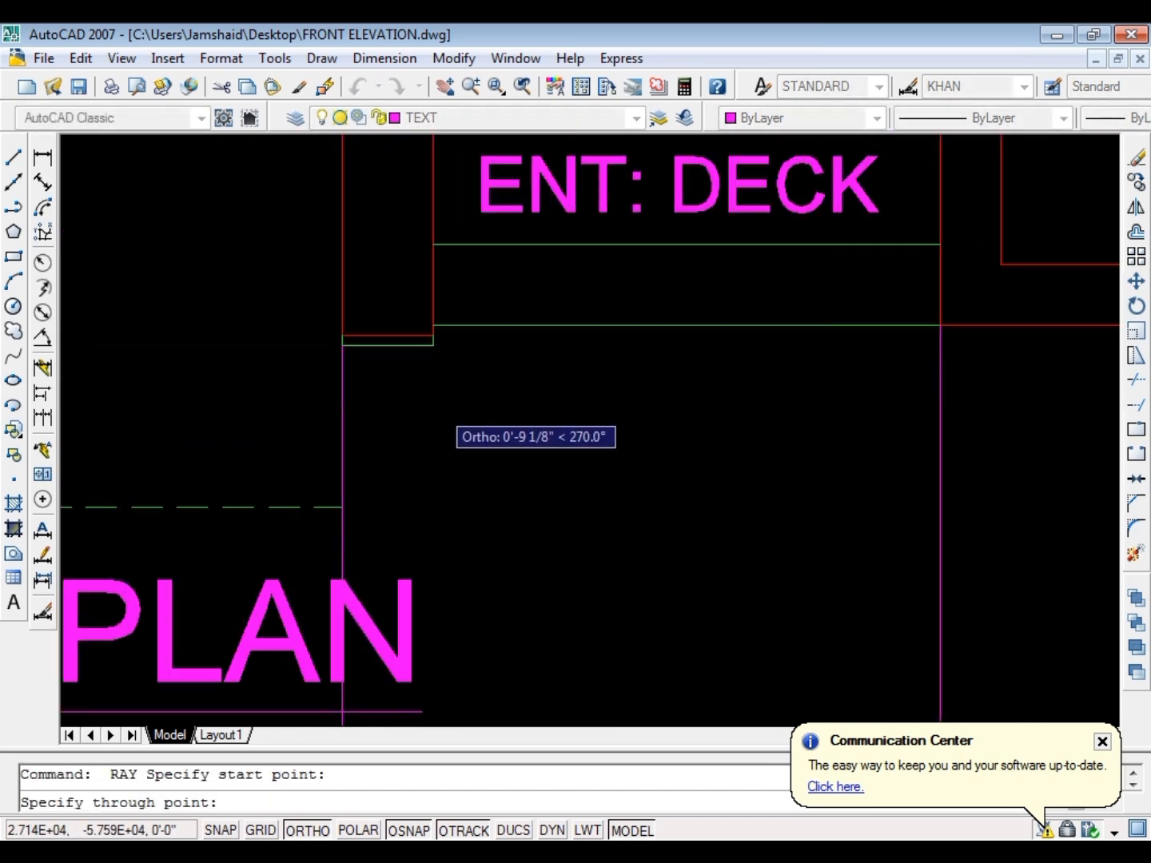
left_click(439, 406)
key("Escape")
key("space")
scroll(615, 363, "down", 6)
Project rays straight down from the left corner of the porch's rear wall and the left end of its recess
scroll(202, 399, "up", 5)
left_click(187, 397)
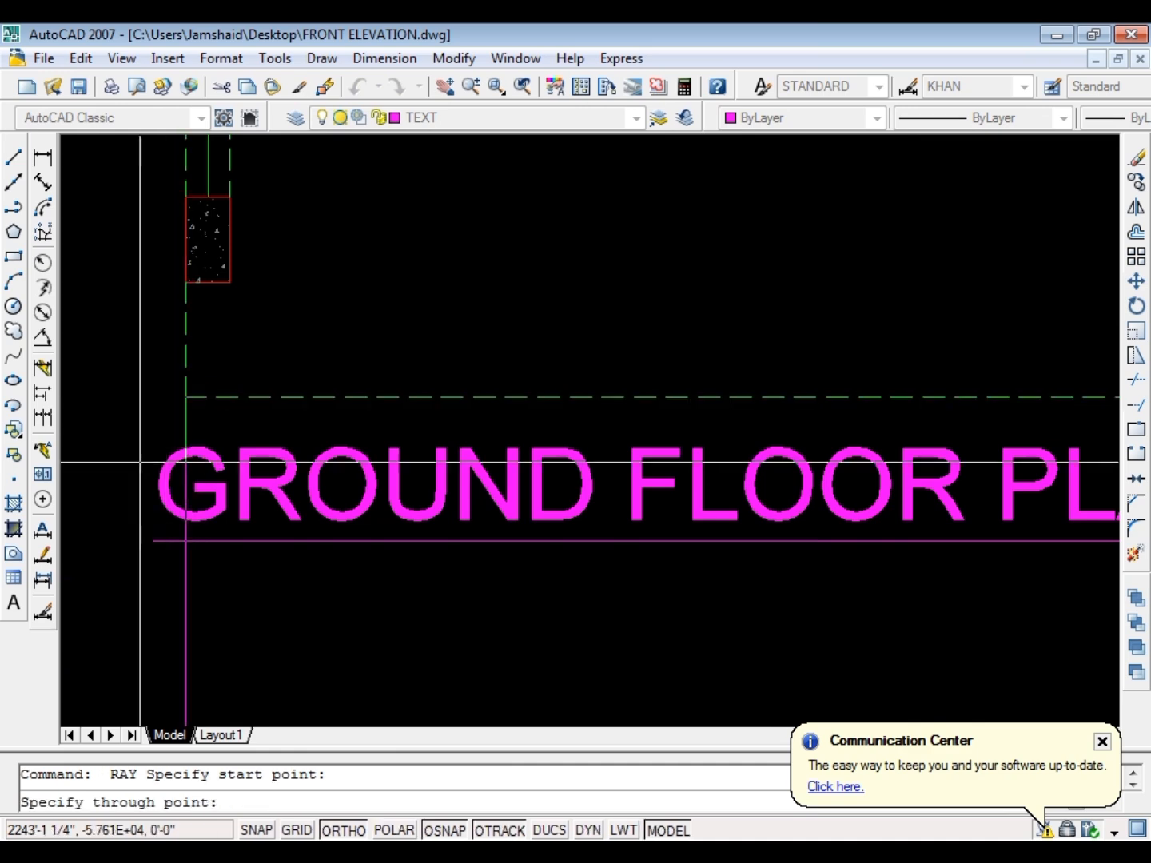
left_click(187, 463)
key("Escape")
key("space")
left_click(230, 284)
left_click(232, 342)
key("space")
scroll(273, 487, "down", 6)
key("Escape")
key("space")
Project a ray straight down from the right end of the recess in the porch's rear wall
scroll(306, 257, "up", 5)
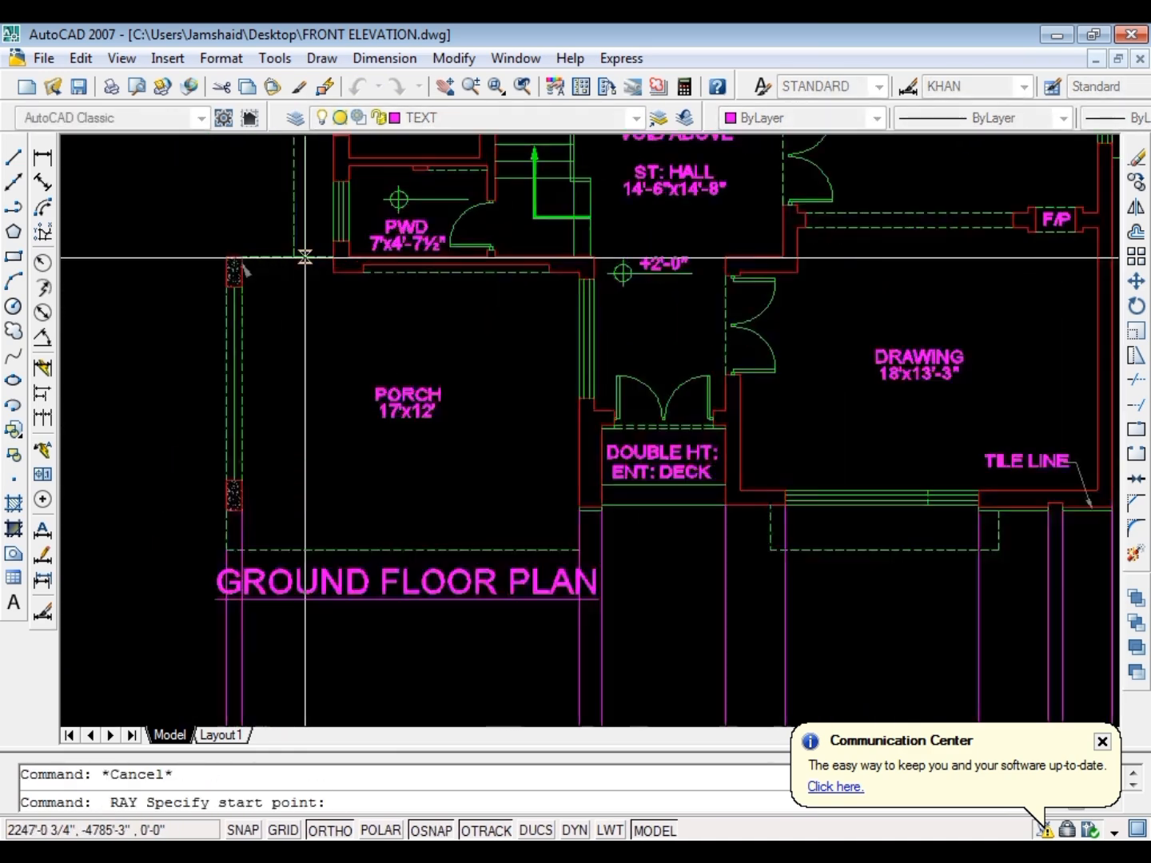
left_click(356, 285)
left_click(358, 342)
key("Escape")
key("space")
left_click(418, 286)
left_click(419, 340)
key("Escape")
key("Escape")
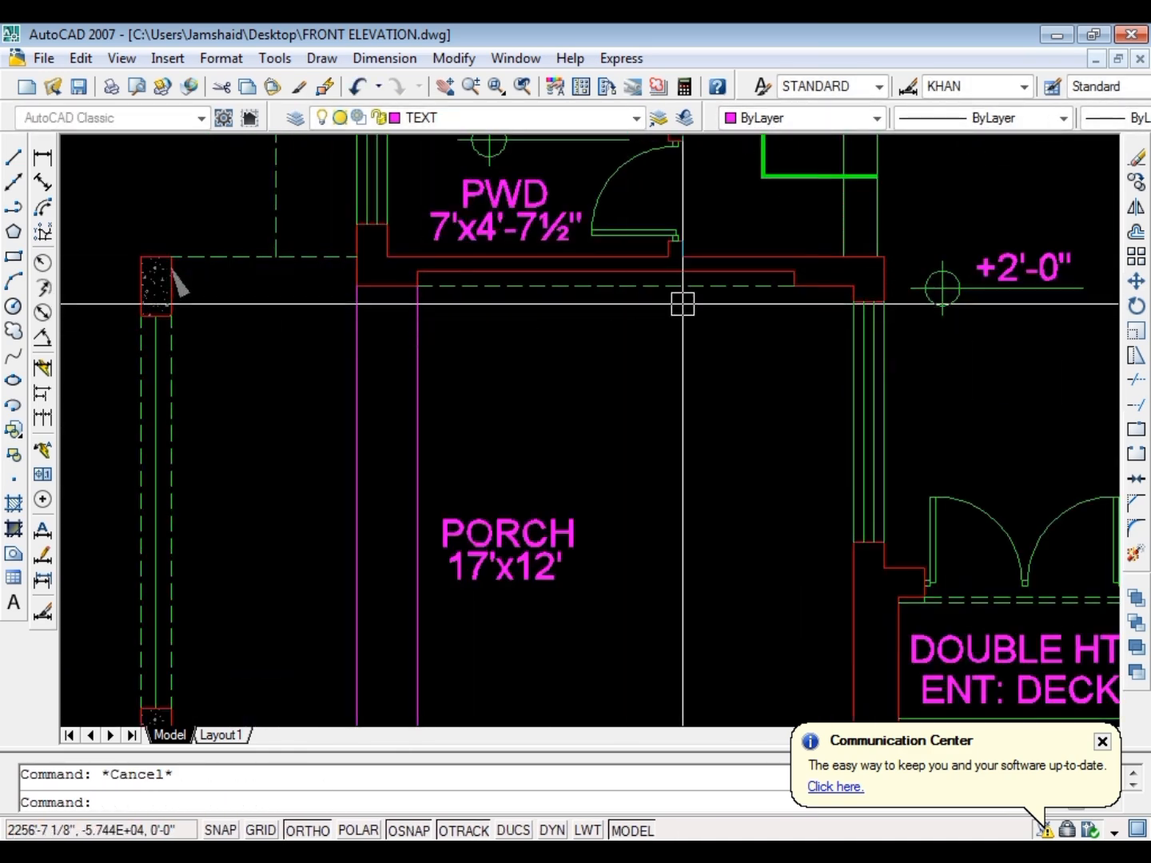
key("space")
left_click(794, 286)
left_click(791, 347)
key("space")
scroll(530, 284, "down", 6)
scroll(700, 393, "up", 6)
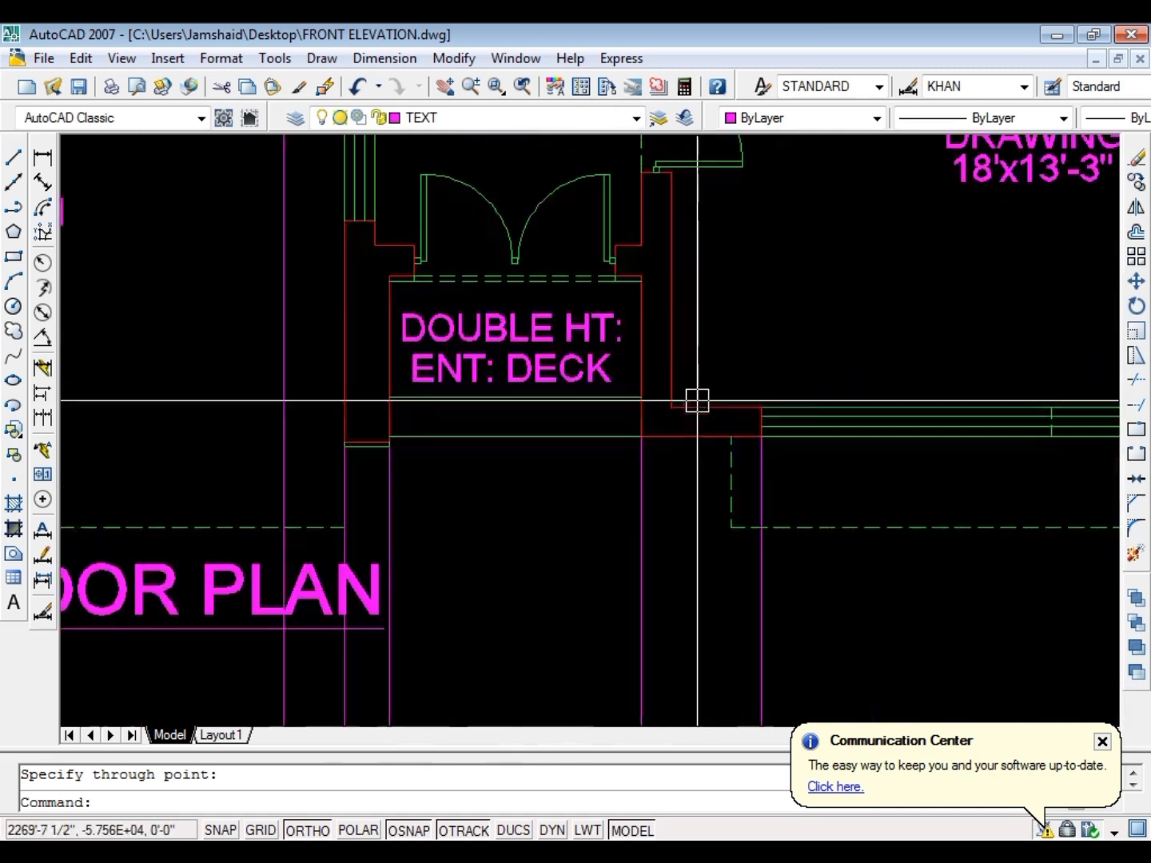
Draw a horizontal ray leftward across all the projected rays below the ground floor plan
scroll(316, 336, "down", 6)
key("space")
left_click(652, 509)
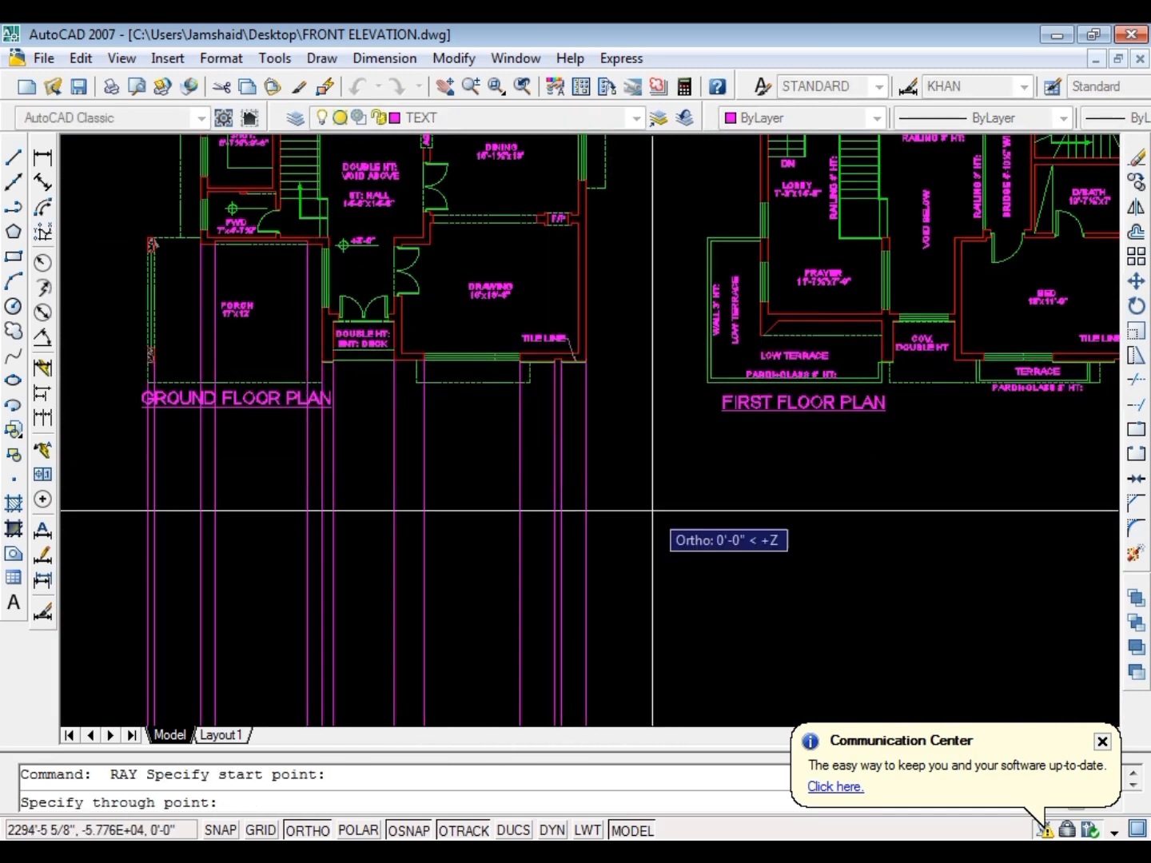
left_click(626, 525)
key("space")
key("Escape")
Match the properties of the drawing room's green window line onto all projected rays and the horizontal ray
type("ma")
key("space")
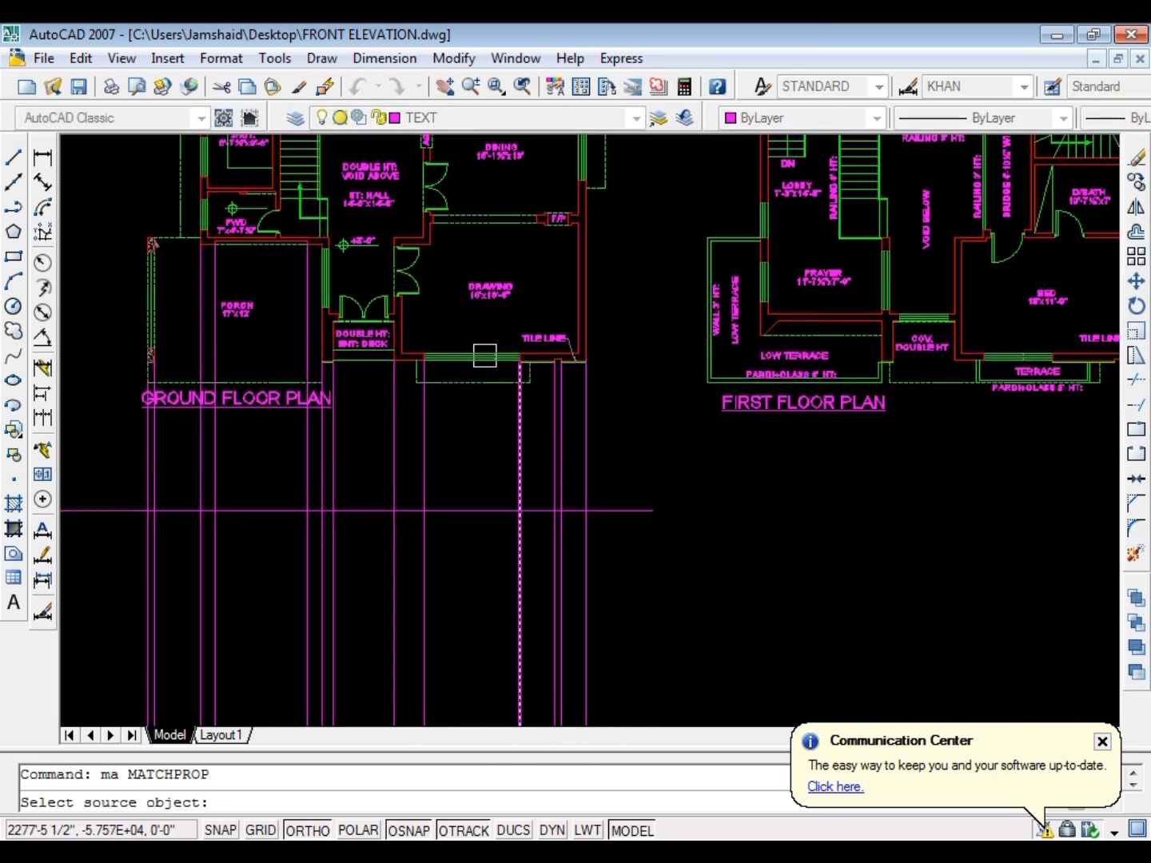
scroll(485, 355, "up", 6)
left_click(463, 361)
scroll(593, 331, "down", 8)
left_click(719, 420)
left_click(234, 544)
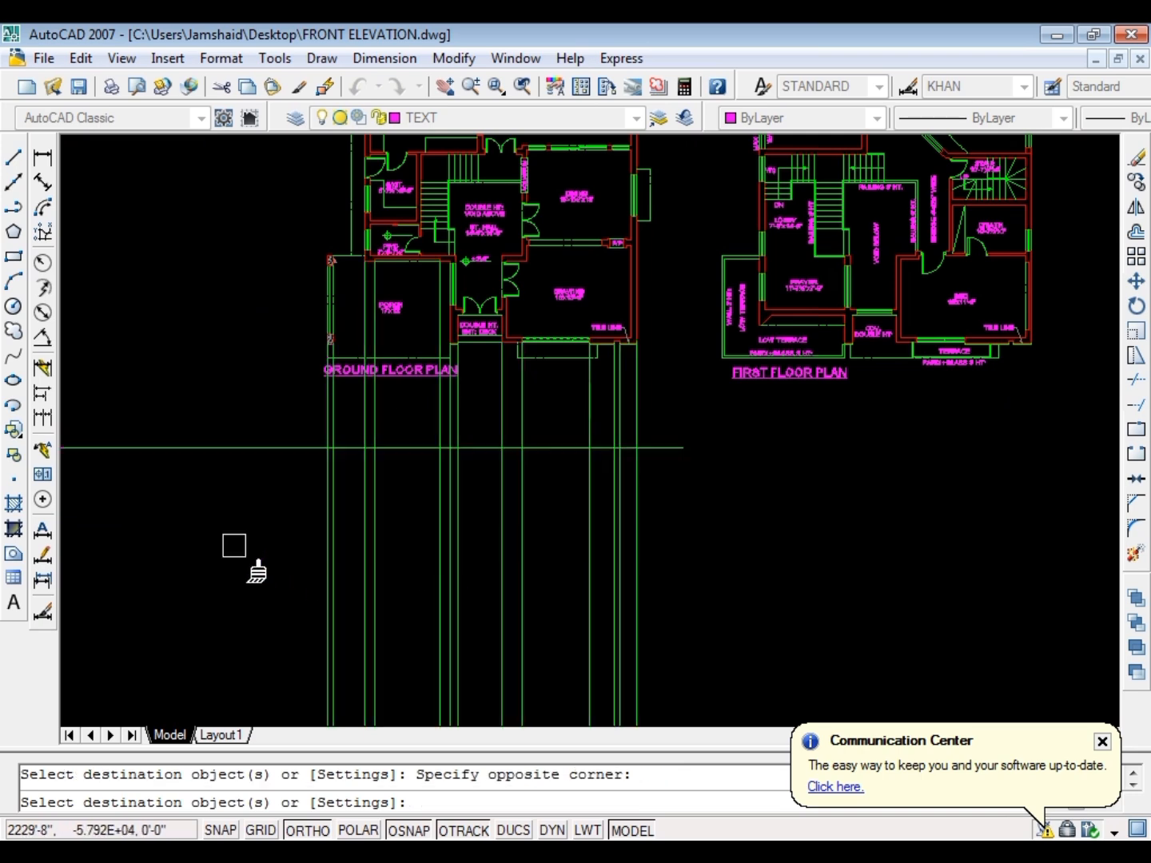
key("Escape")
Set the current object colour to Red
left_click(817, 125)
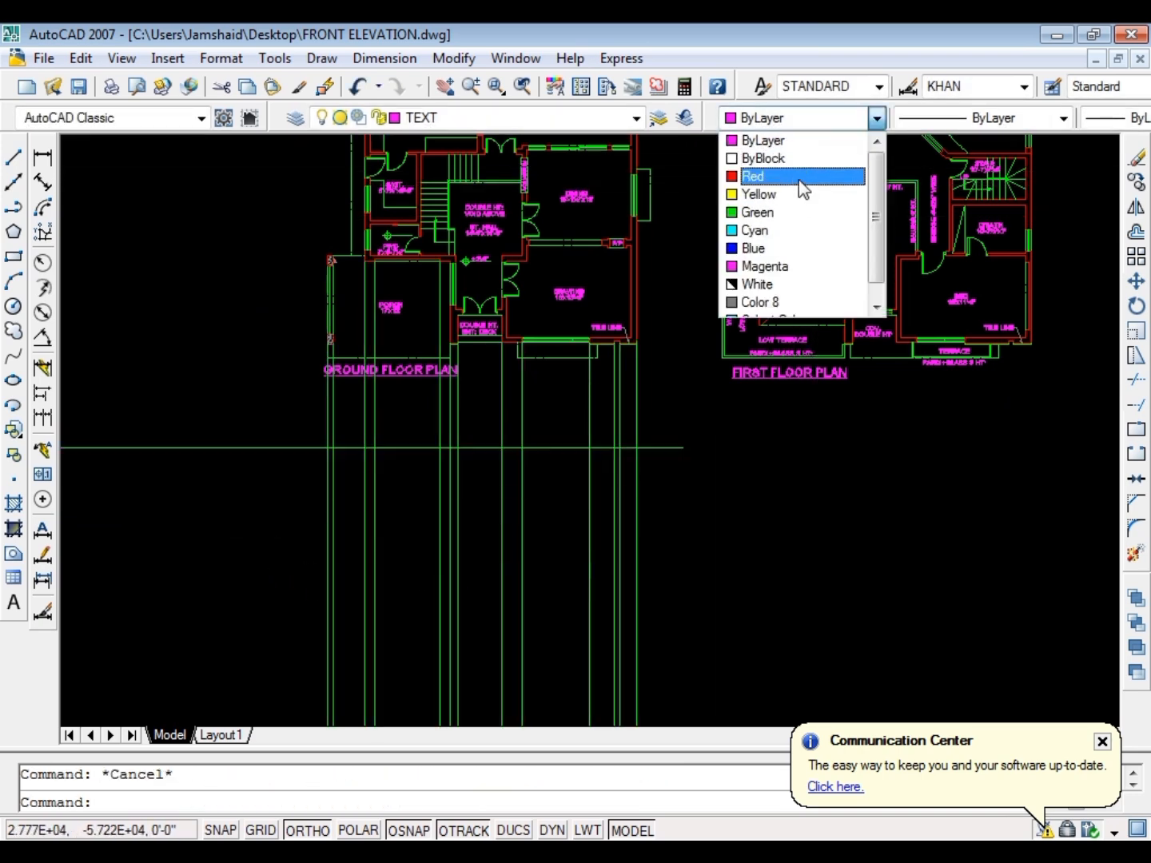
left_click(799, 178)
scroll(488, 468, "up", 5)
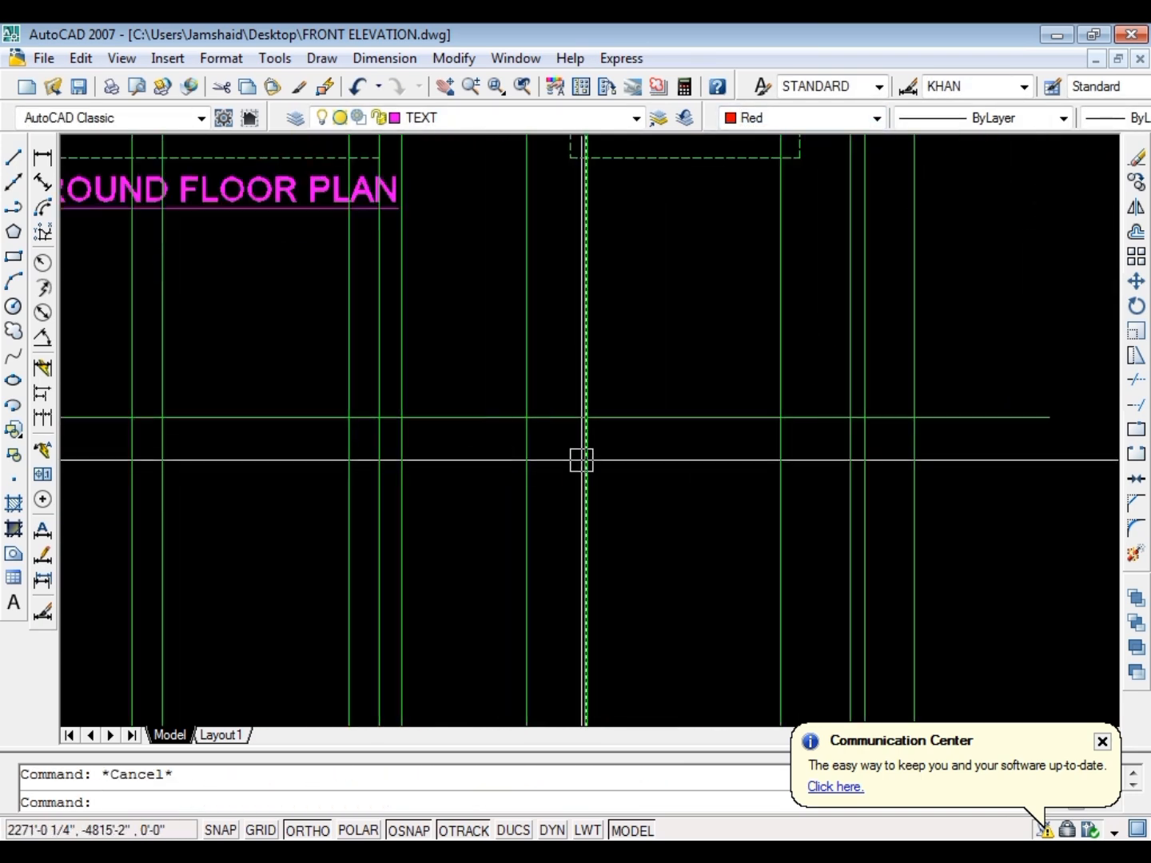
Offset the horizontal ray 11' downward
type("o")
key("space")
type("11'")
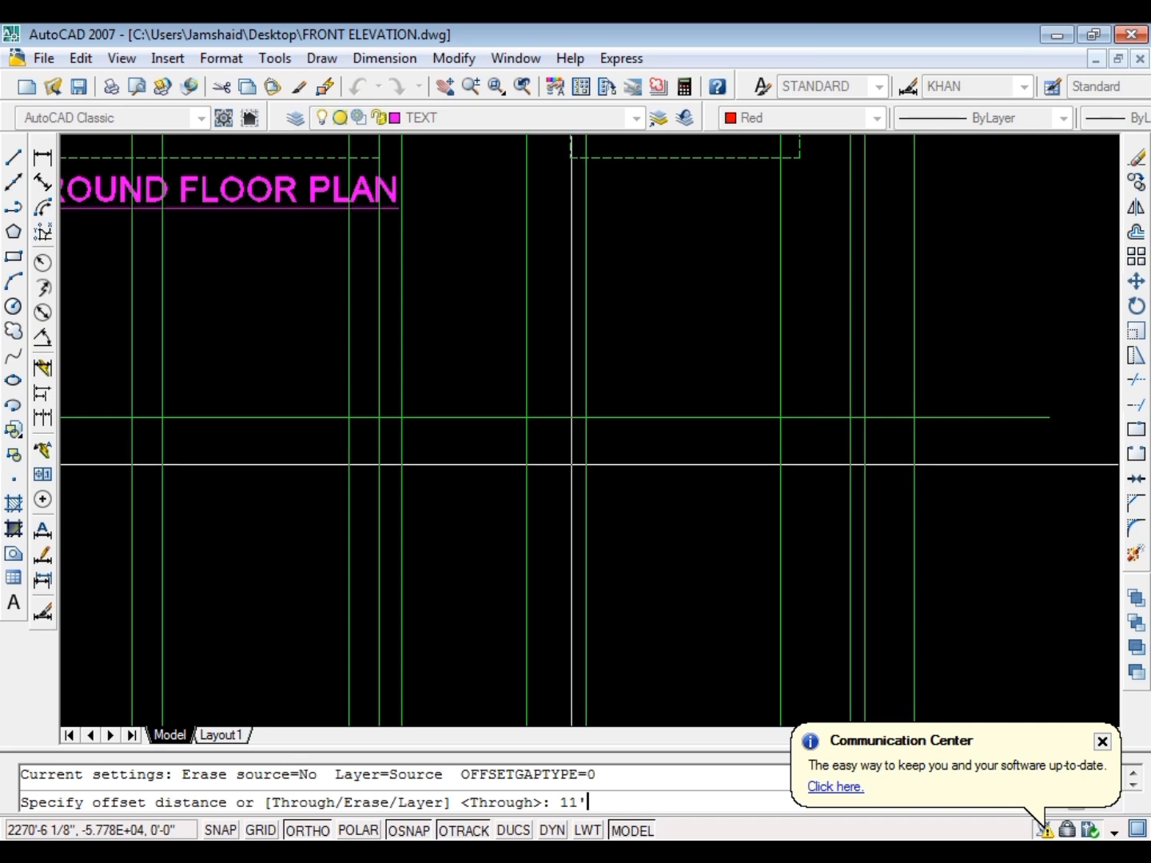
key("Return")
left_click(627, 417)
scroll(630, 422, "down", 3)
scroll(639, 421, "up", 3)
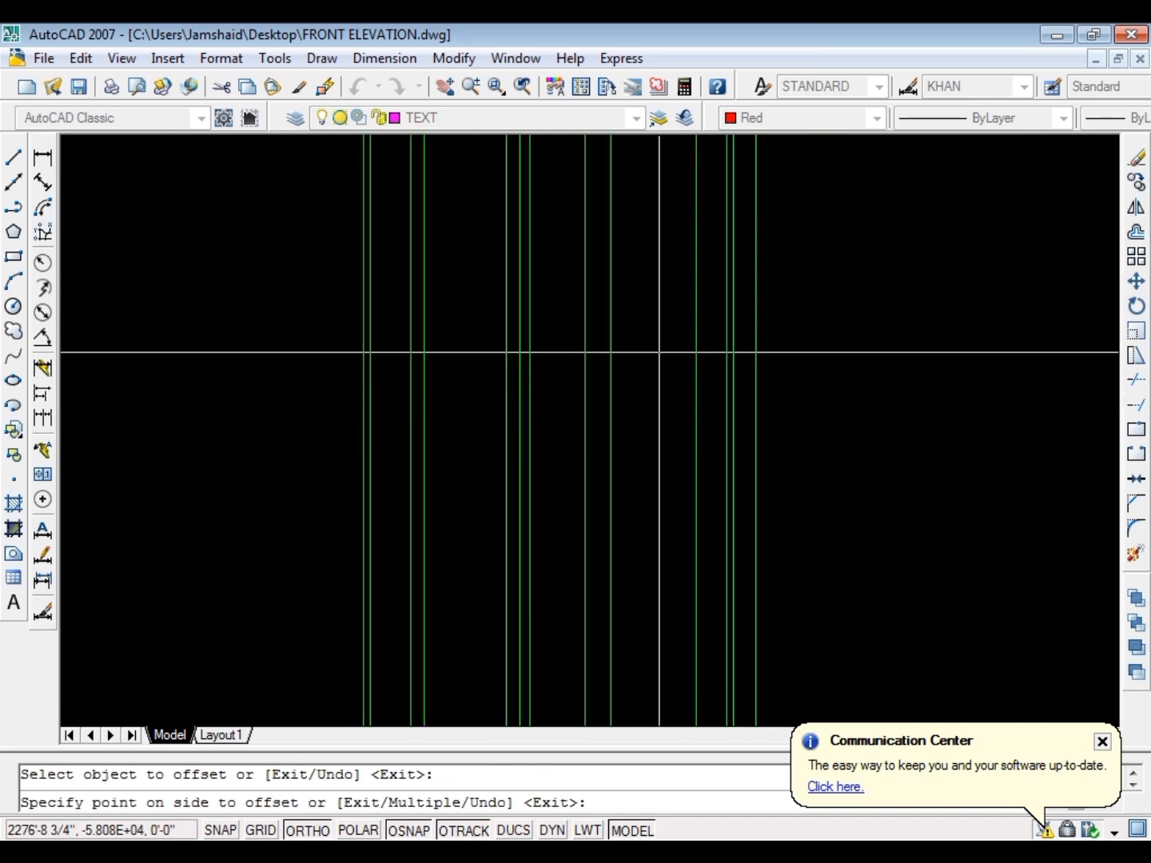
left_click(657, 352)
key("Escape")
scroll(615, 433, "down", 4)
key("Escape")
Trim all the vertical rays below the lower horizontal line
scroll(553, 365, "up", 4)
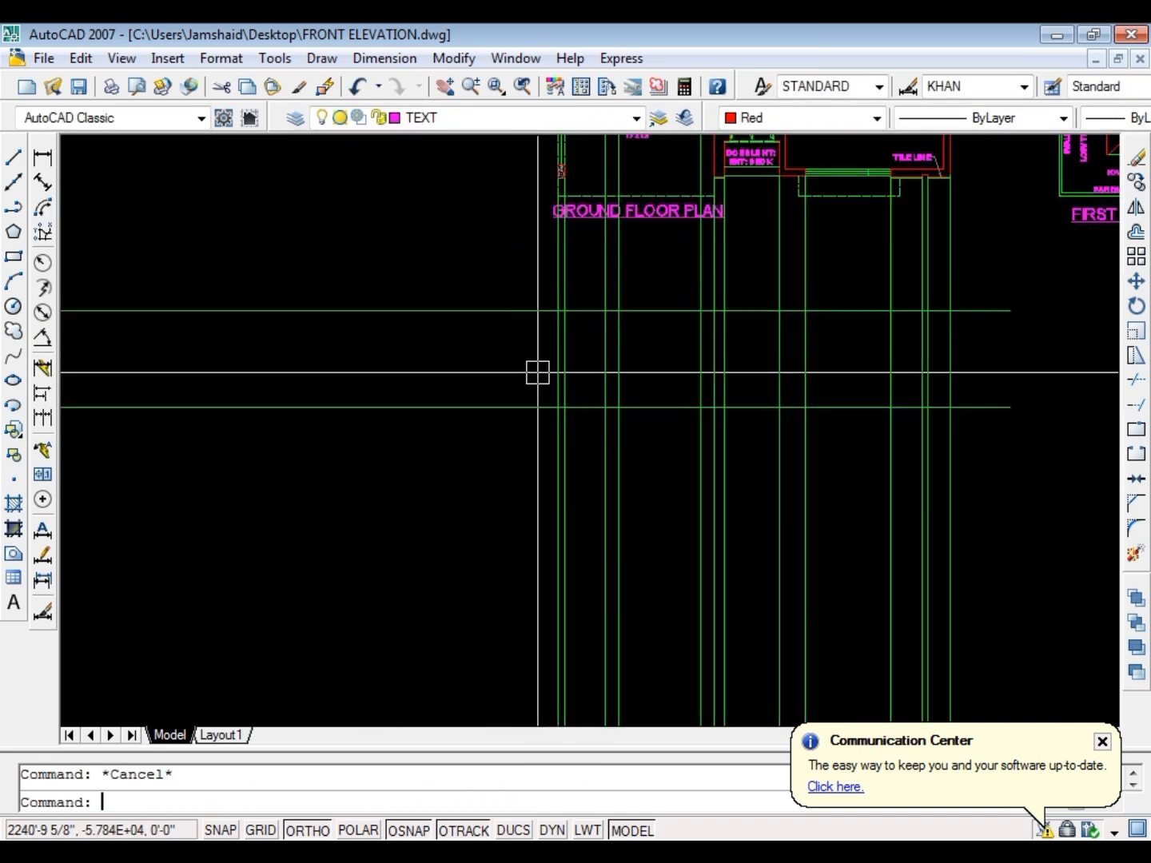
type("tr")
key("space")
key("Escape")
key("Escape")
type("tr")
key("space")
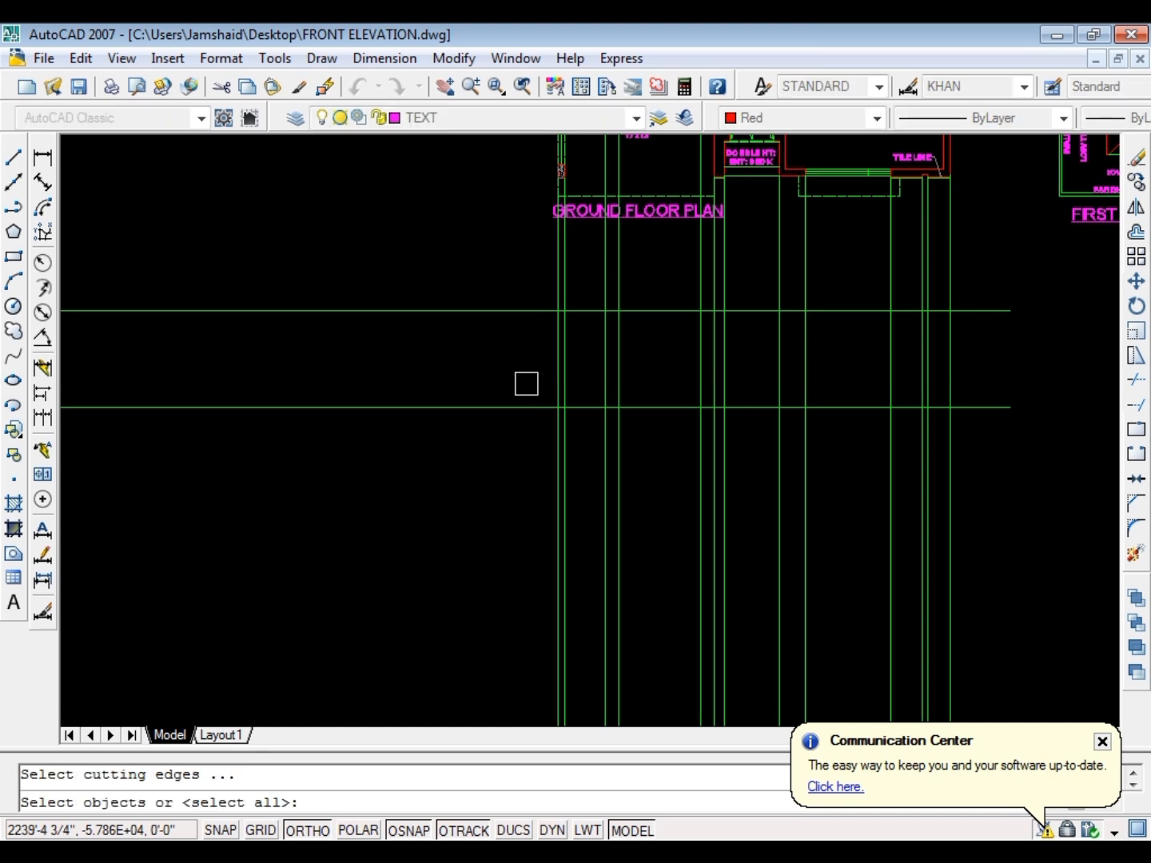
left_click(1053, 440)
key("space")
key("space")
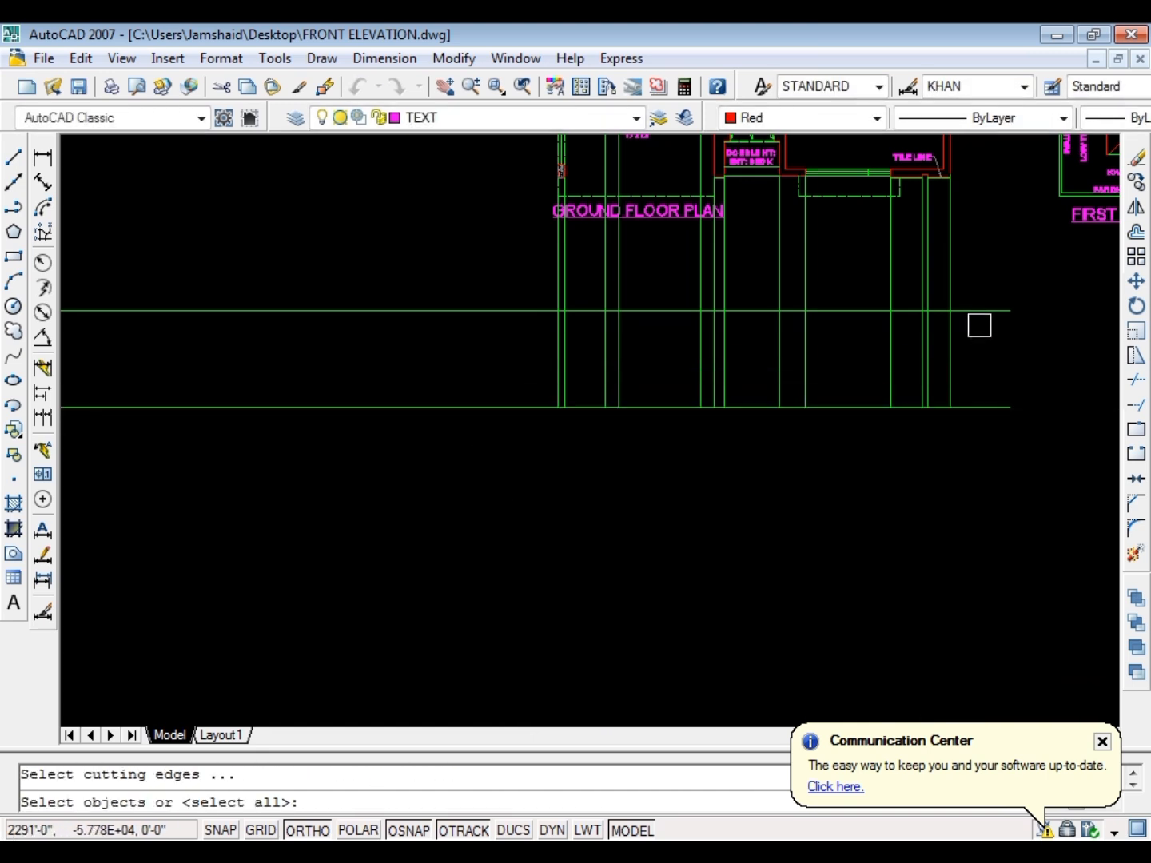
Trim all the vertical projection lines above the upper horizontal line
left_click(980, 316)
key("space")
left_click(1016, 280)
left_click(442, 267)
Trim both horizontal lines back to the outermost left vertical line
key("space")
key("space")
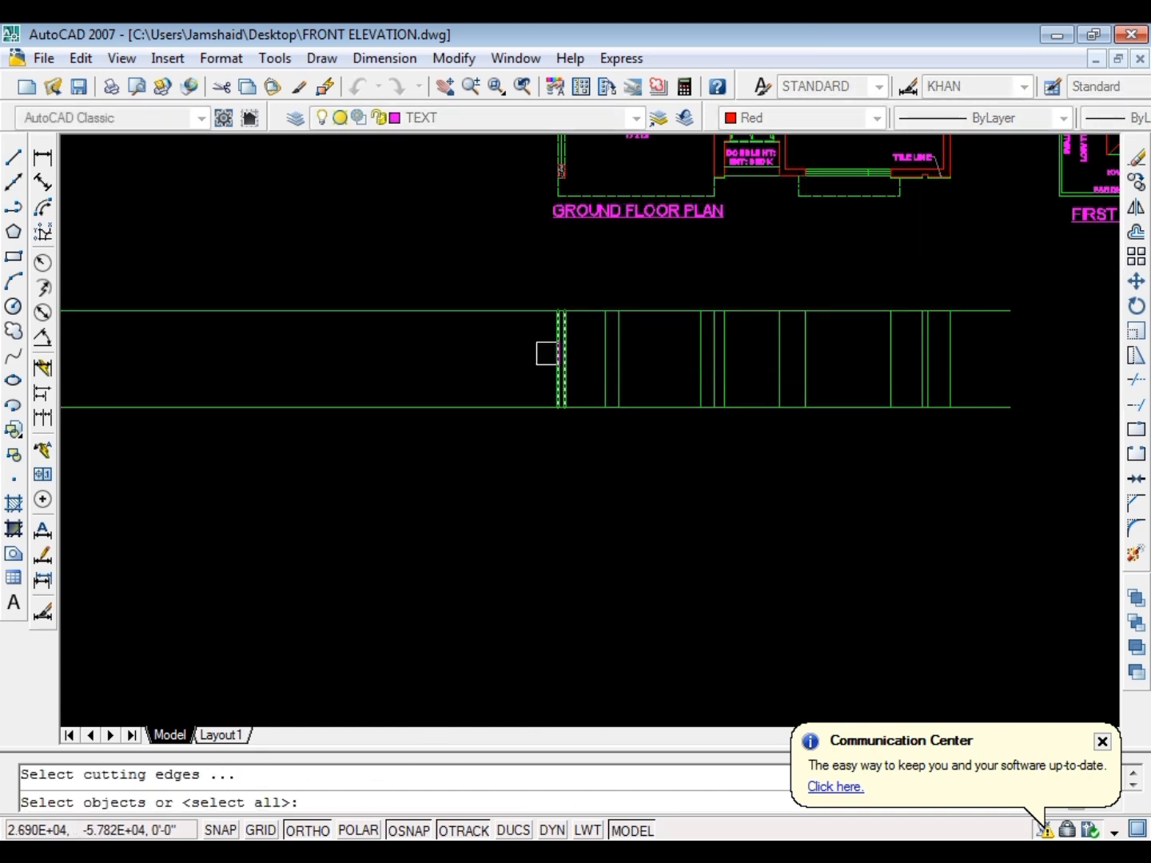
key("space")
left_click(528, 257)
left_click(462, 479)
key("Escape")
key("Escape")
Trim the overhanging ends of both horizontal lines at the outermost right vertical line
key("space")
left_click(957, 366)
key("space")
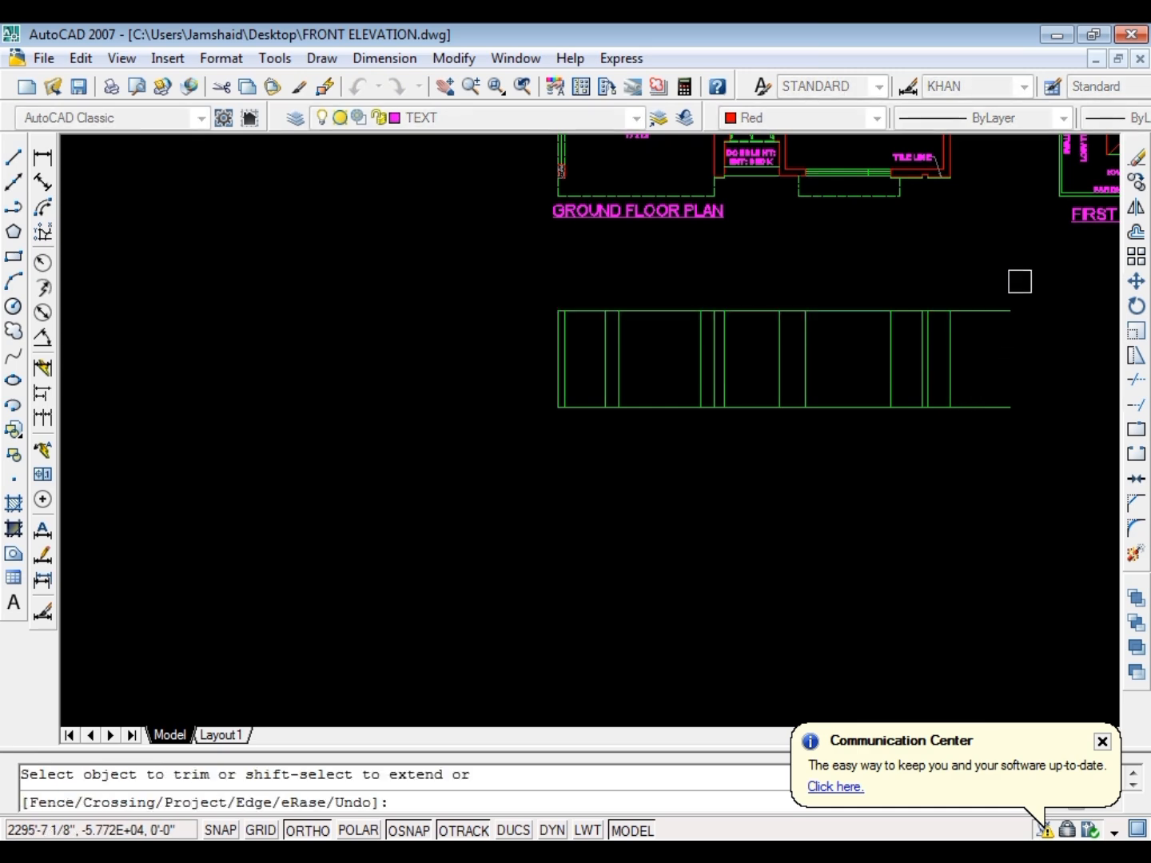
left_click(1021, 280)
key("Escape")
Examine the front features of the ground and first floor plans against the elevation outline below
scroll(627, 472, "down", 2)
scroll(781, 271, "up", 5)
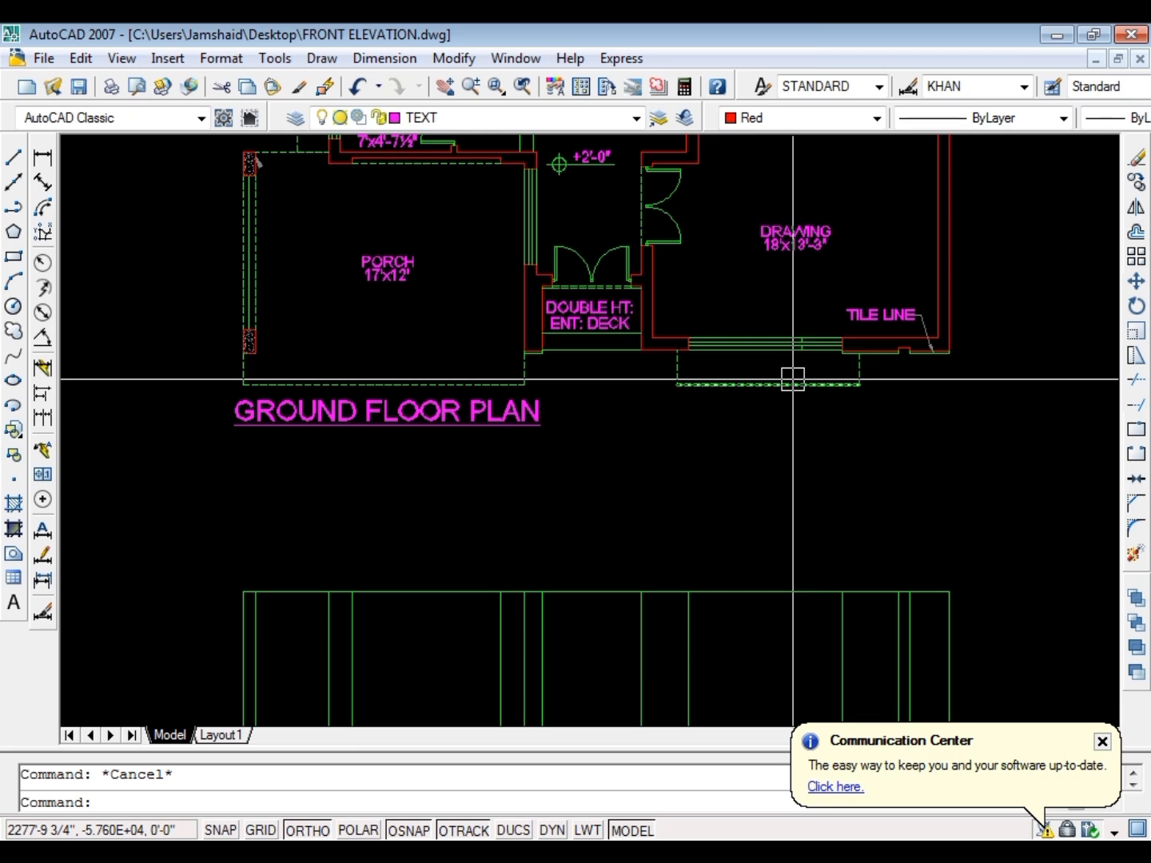
scroll(720, 352, "down", 3)
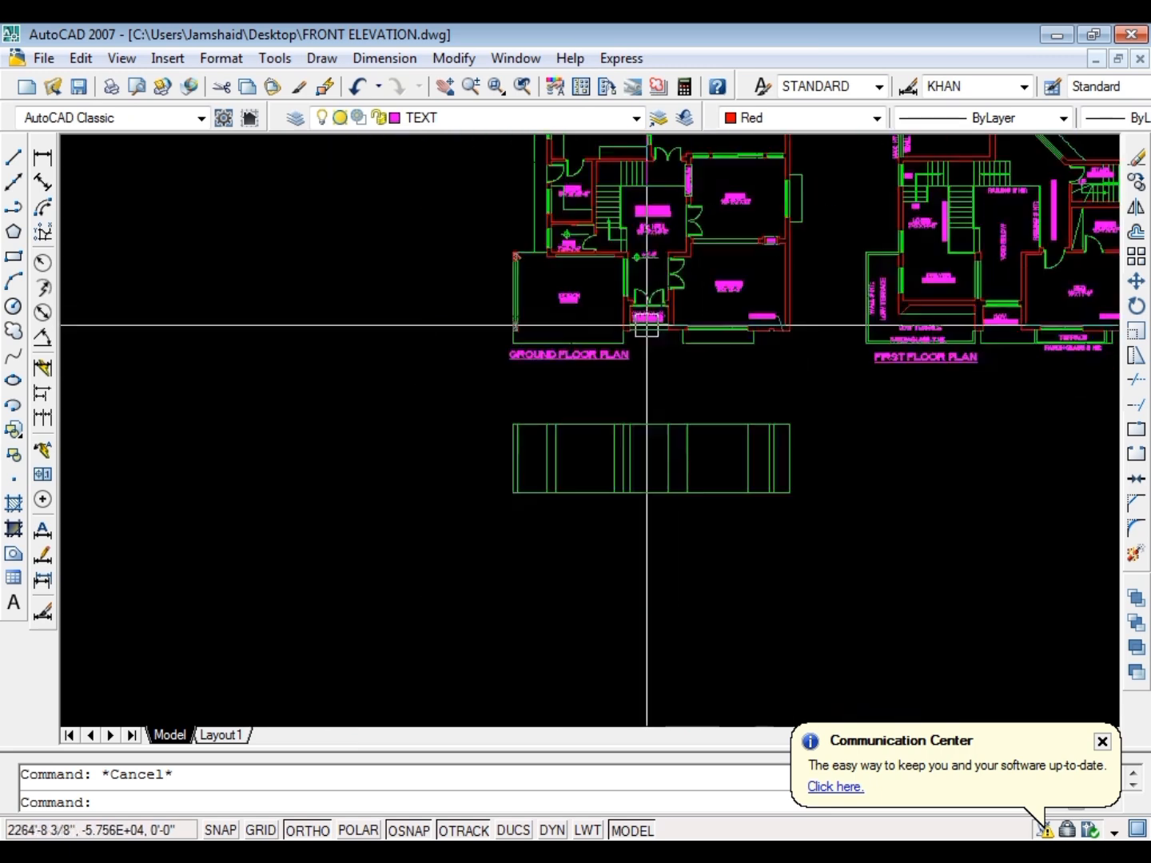
scroll(560, 360, "up", 5)
scroll(560, 280, "down", 4)
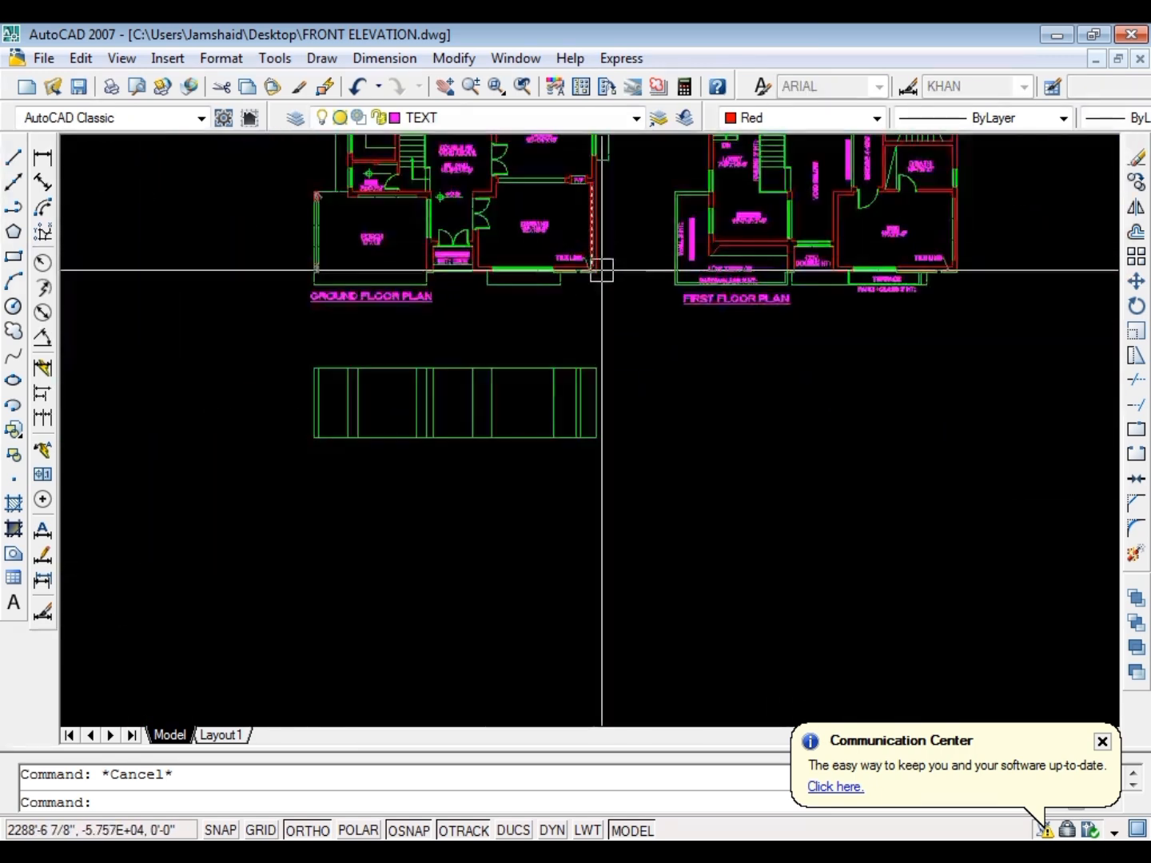
scroll(635, 483, "up", 3)
scroll(688, 377, "down", 2)
key("Escape")
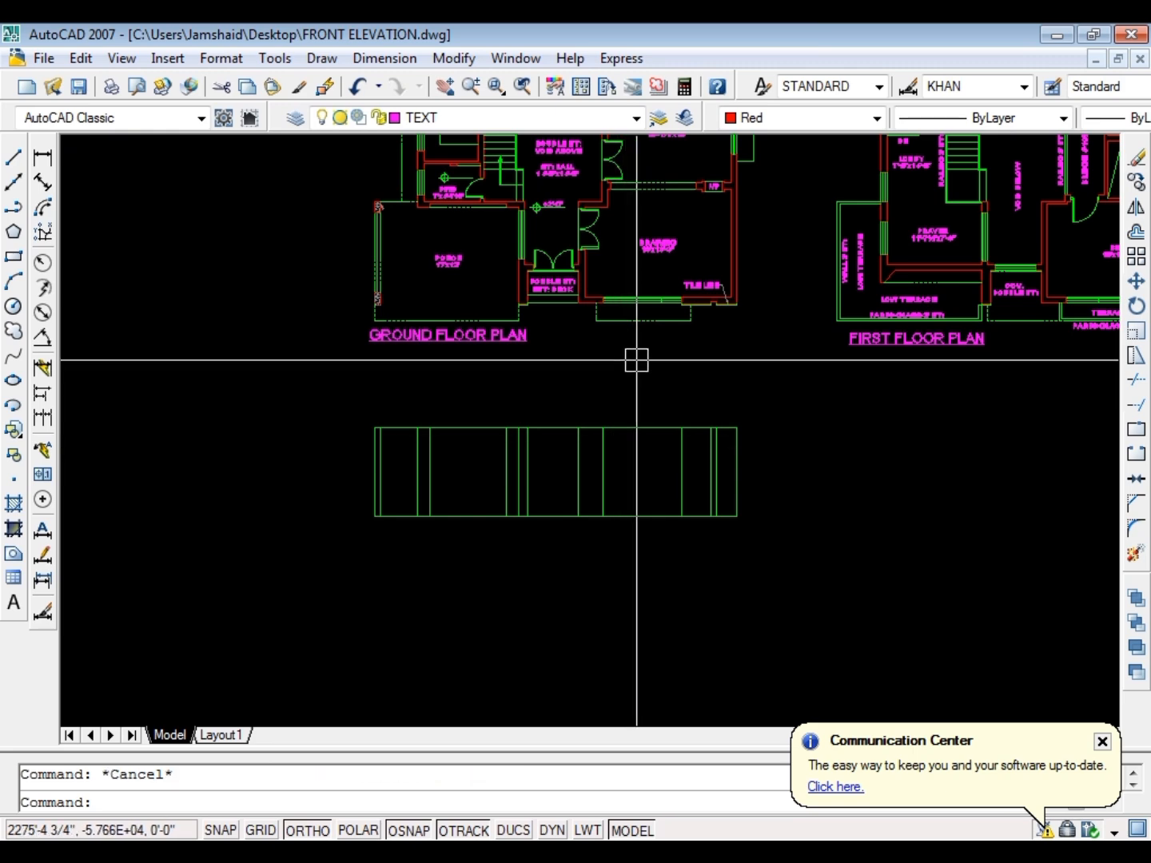
Offset the elevation's upper horizontal line upward by 12 inches
scroll(636, 360, "up", 2)
key("ctrl+s")
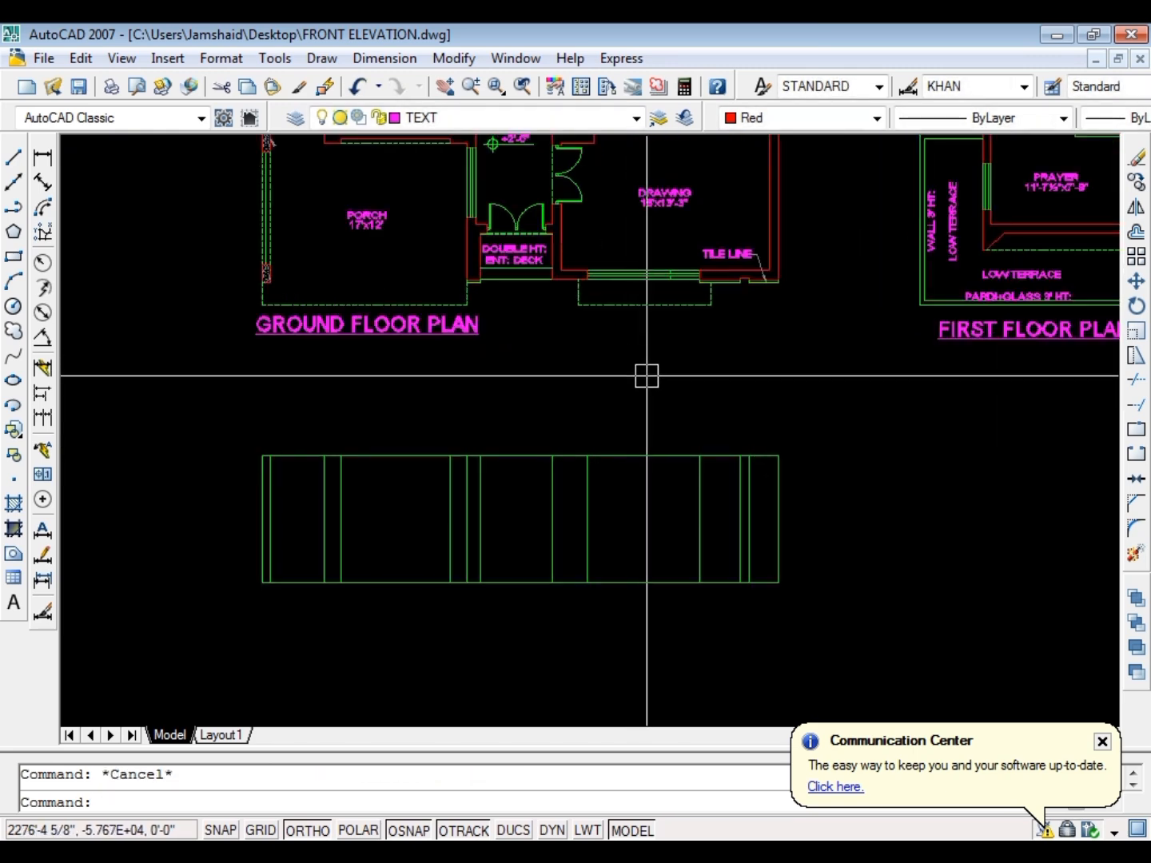
type("o")
key("Return")
type("12")
key("Return")
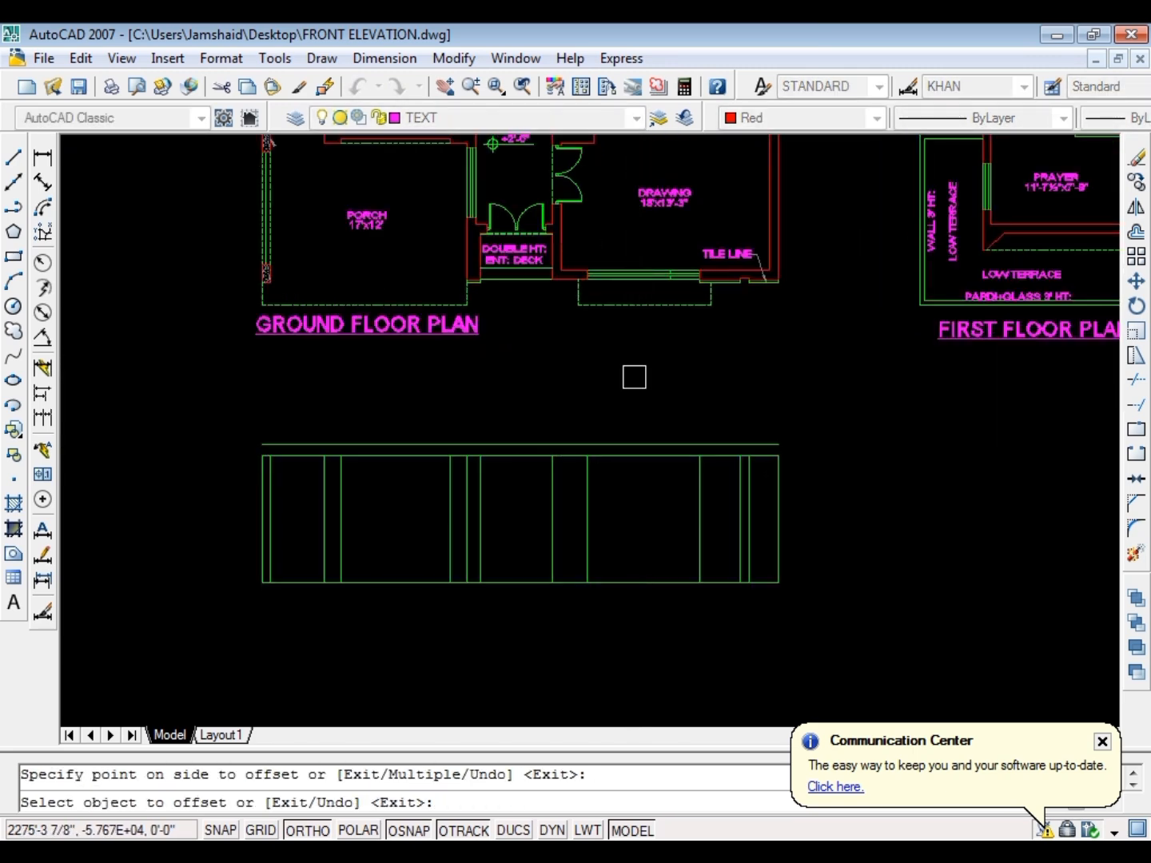
key("Escape")
Extend the drawing room window's left vertical line up to the new horizontal line
scroll(611, 467, "up", 5)
type("ex")
key("Return")
key("Return")
left_click(568, 468)
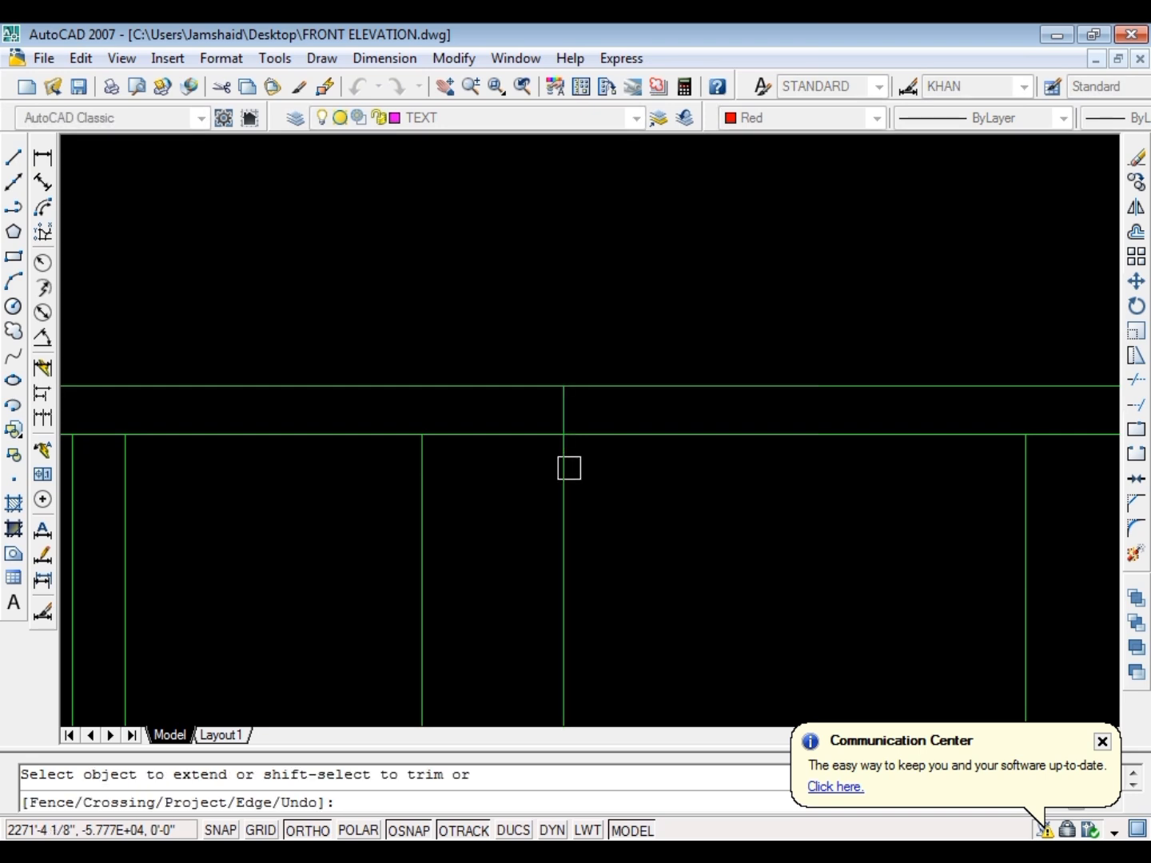
scroll(570, 467, "down", 4)
key("Escape")
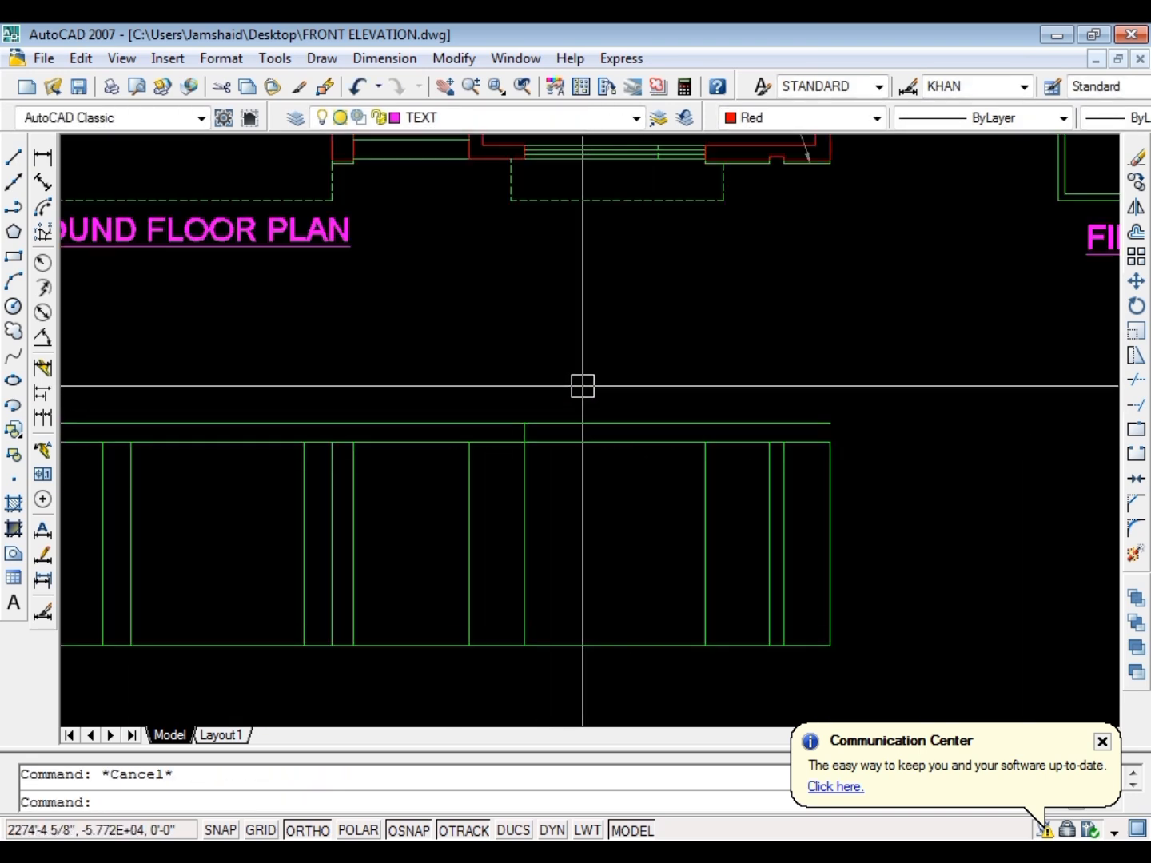
Project two rays straight down from the front corners of the dashed projection outside the drawing room window
type("ray")
key("Return")
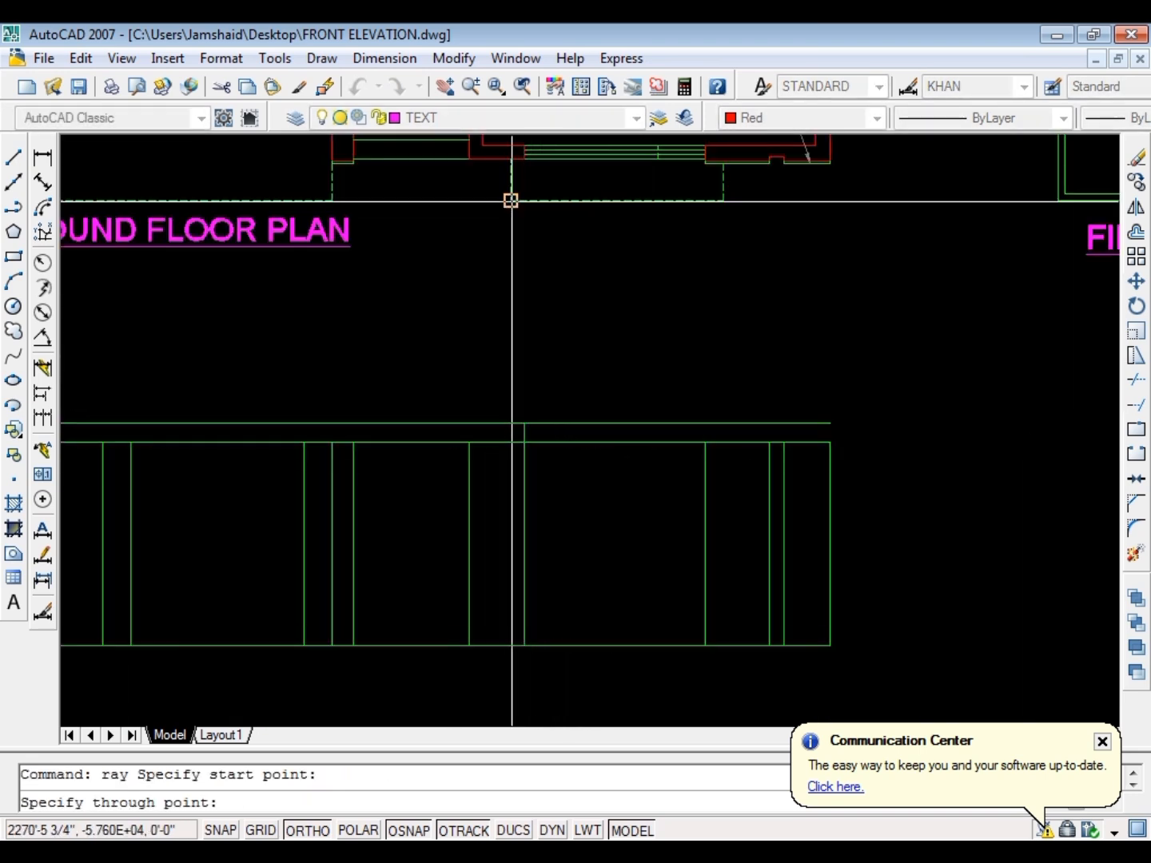
left_click(513, 242)
key("space")
key("space")
left_click(724, 201)
left_click(742, 268)
key("space")
key("Escape")
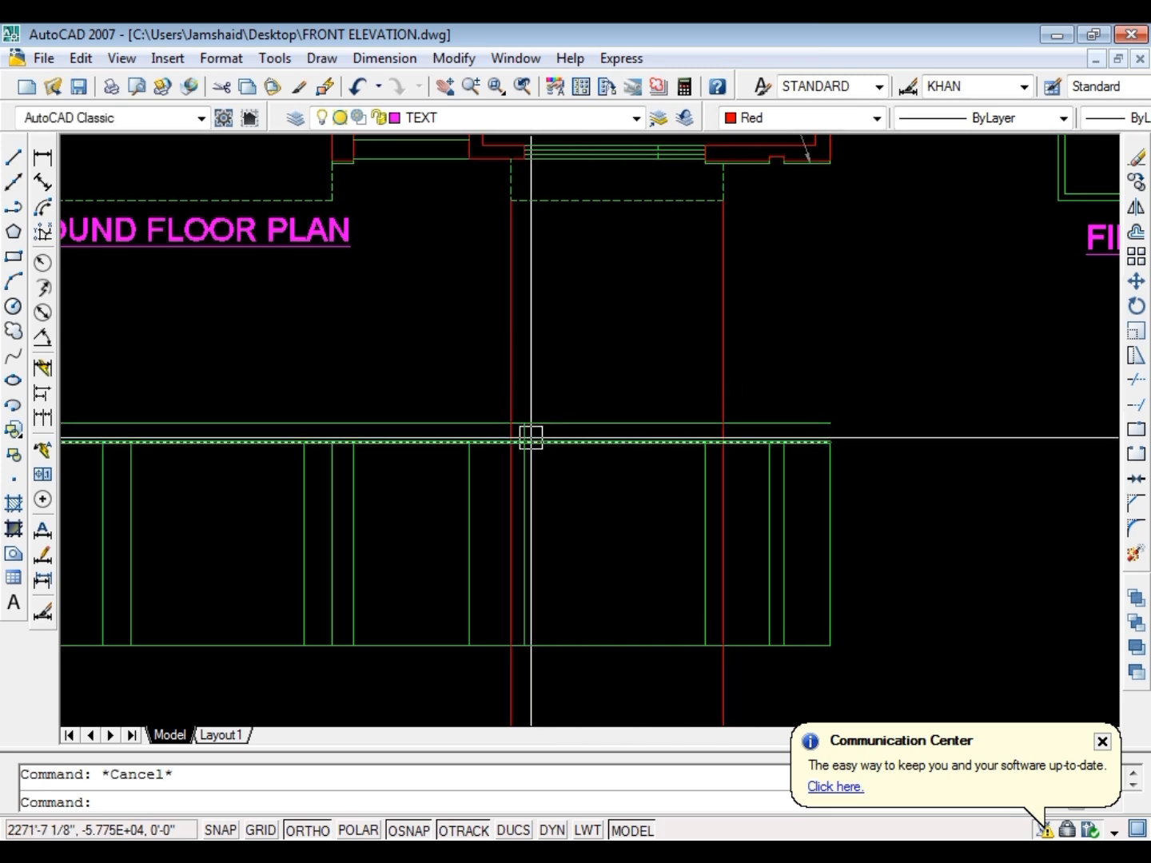
Trim the extended piece of the window's left vertical line between the two upper horizontal lines
scroll(531, 437, "up", 5)
type("tr")
key("Return")
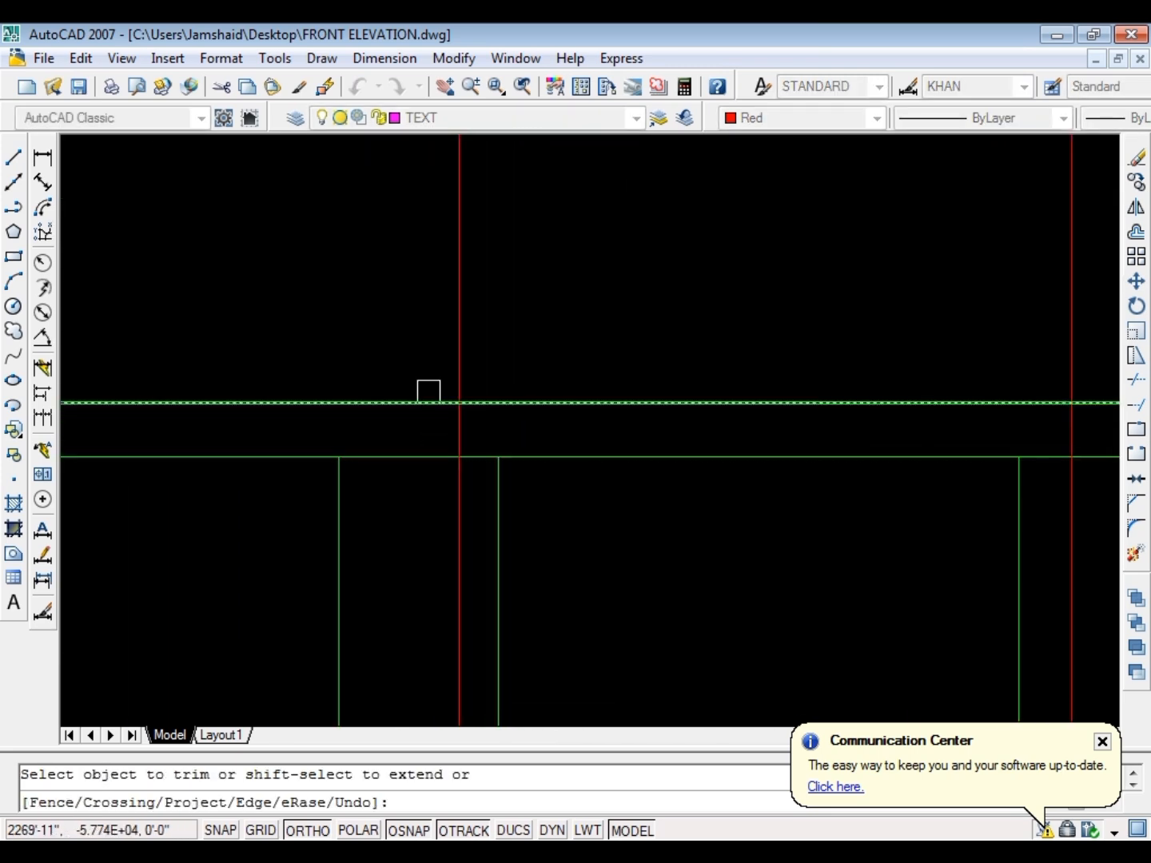
key("Escape")
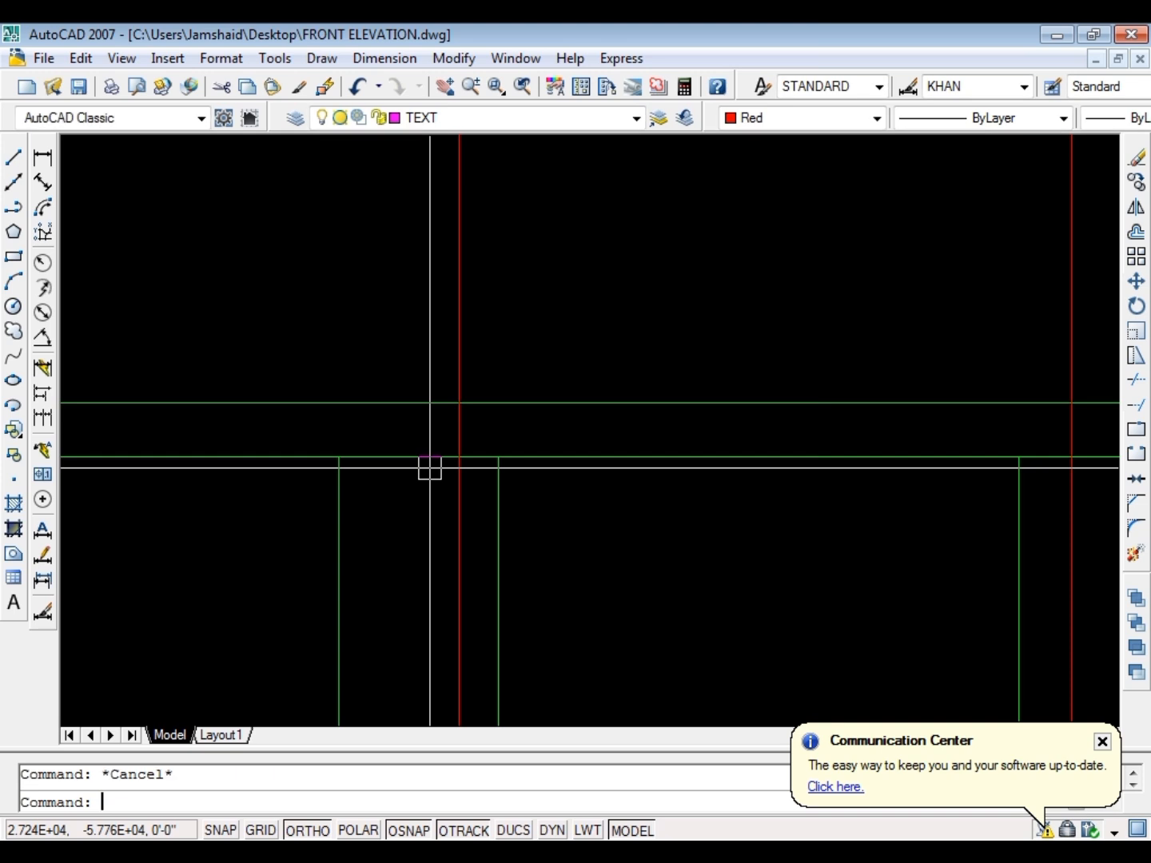
Trim the top horizontal line outside the red rays and the line below it between each ray and its neighbouring wall line
type("tr")
key("Return")
key("Return")
left_click(437, 460)
scroll(648, 371, "down", 4)
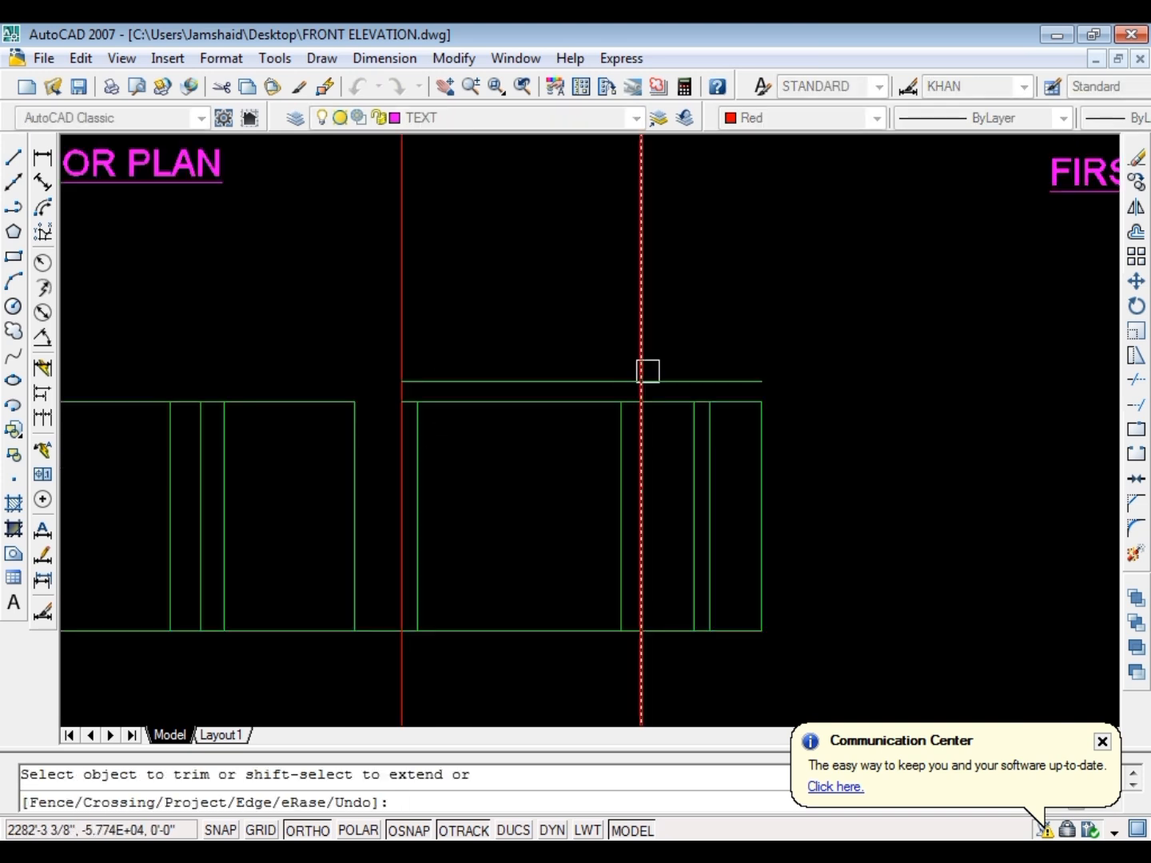
scroll(653, 380, "up", 3)
key("Escape")
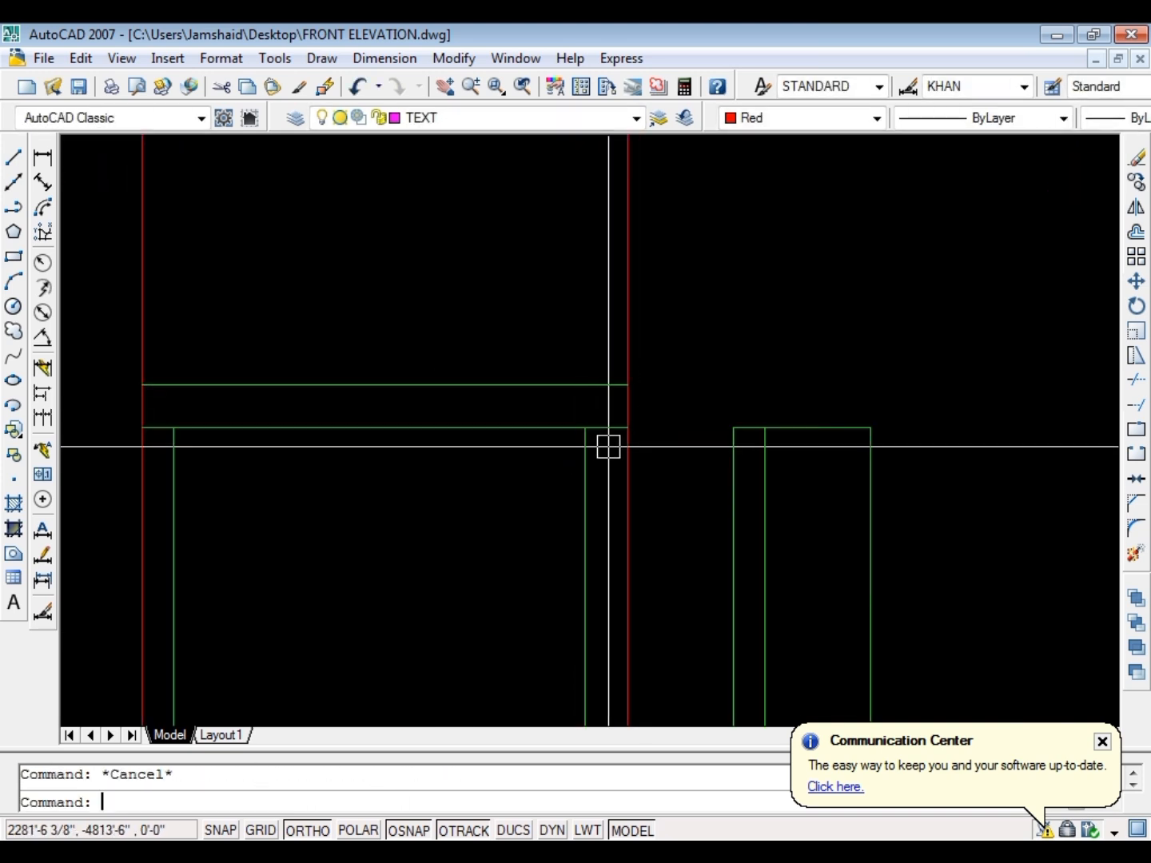
Fillet the right red ray with both horizontal lines to close the right end of the window projection
type("f")
key("Return")
left_click(616, 413)
left_click(618, 419)
key("Return")
left_click(629, 409)
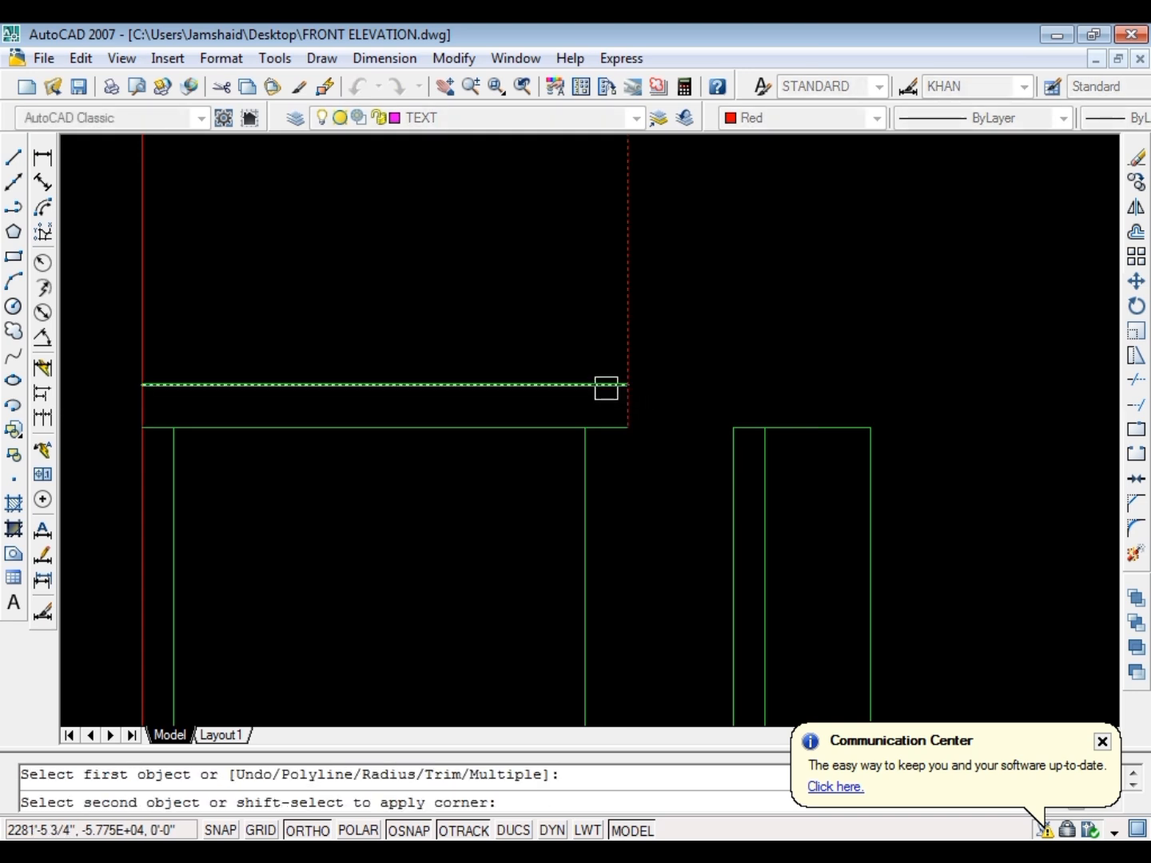
left_click(606, 388)
Fillet the left red ray with both horizontal lines to close the left end of the window projection
key("Return")
left_click(511, 388)
left_click(145, 397)
key("Return")
left_click(138, 409)
left_click(205, 421)
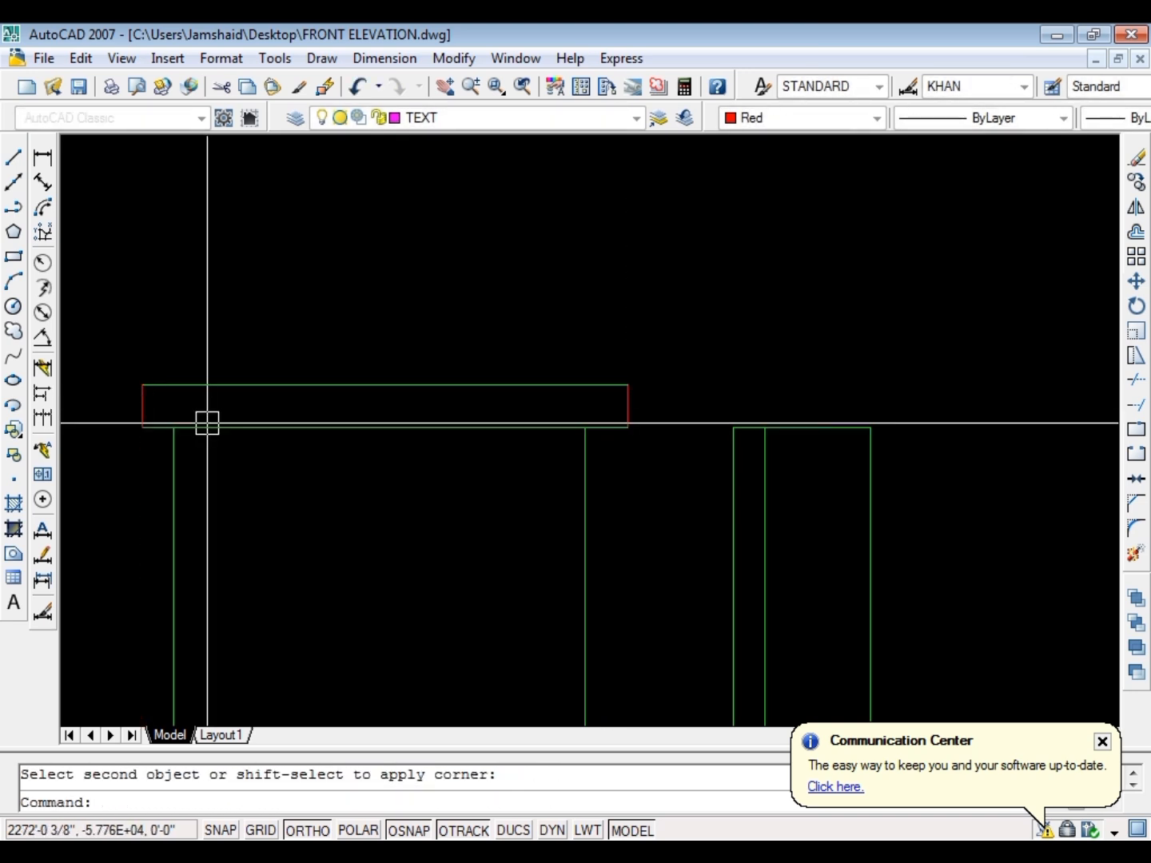
Offset the window projection's top, bottom and both end lines 1.5 inches inward
key("Escape")
type("o")
key("Return")
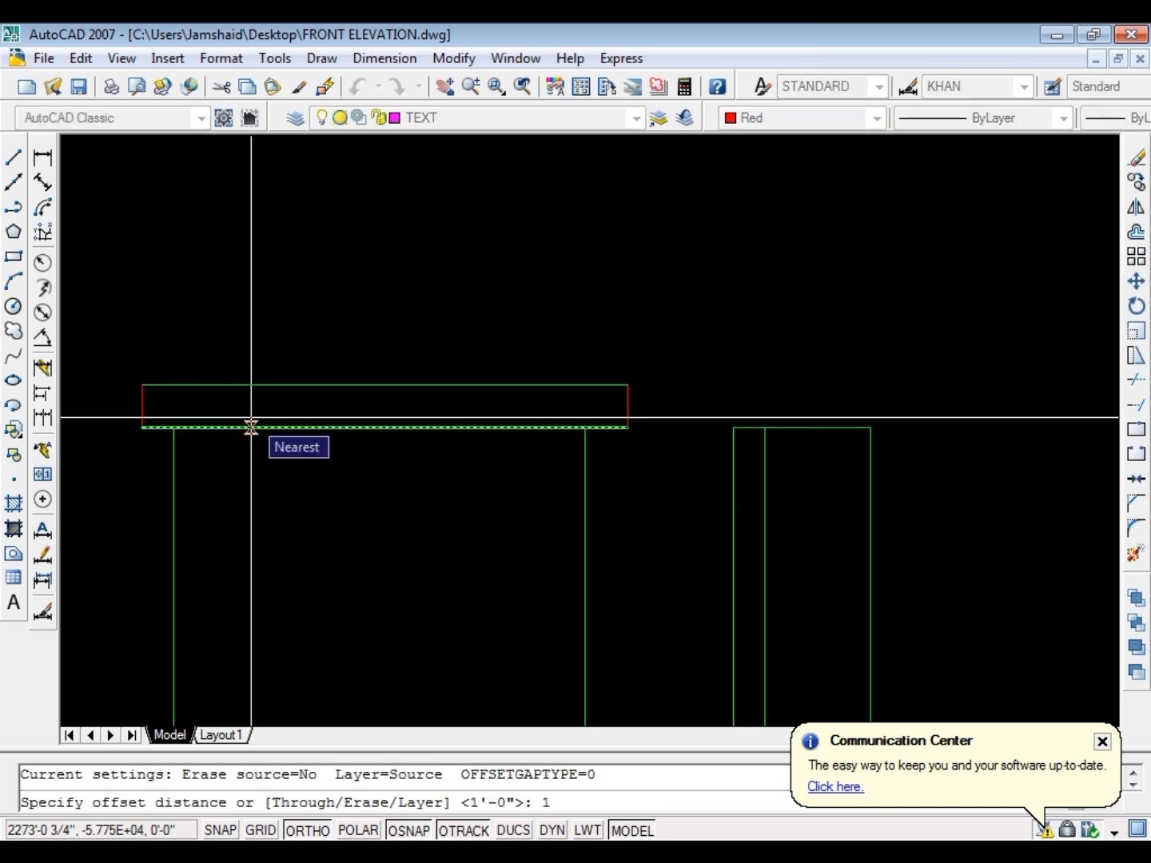
type("1.5")
key("Return")
left_click(251, 428)
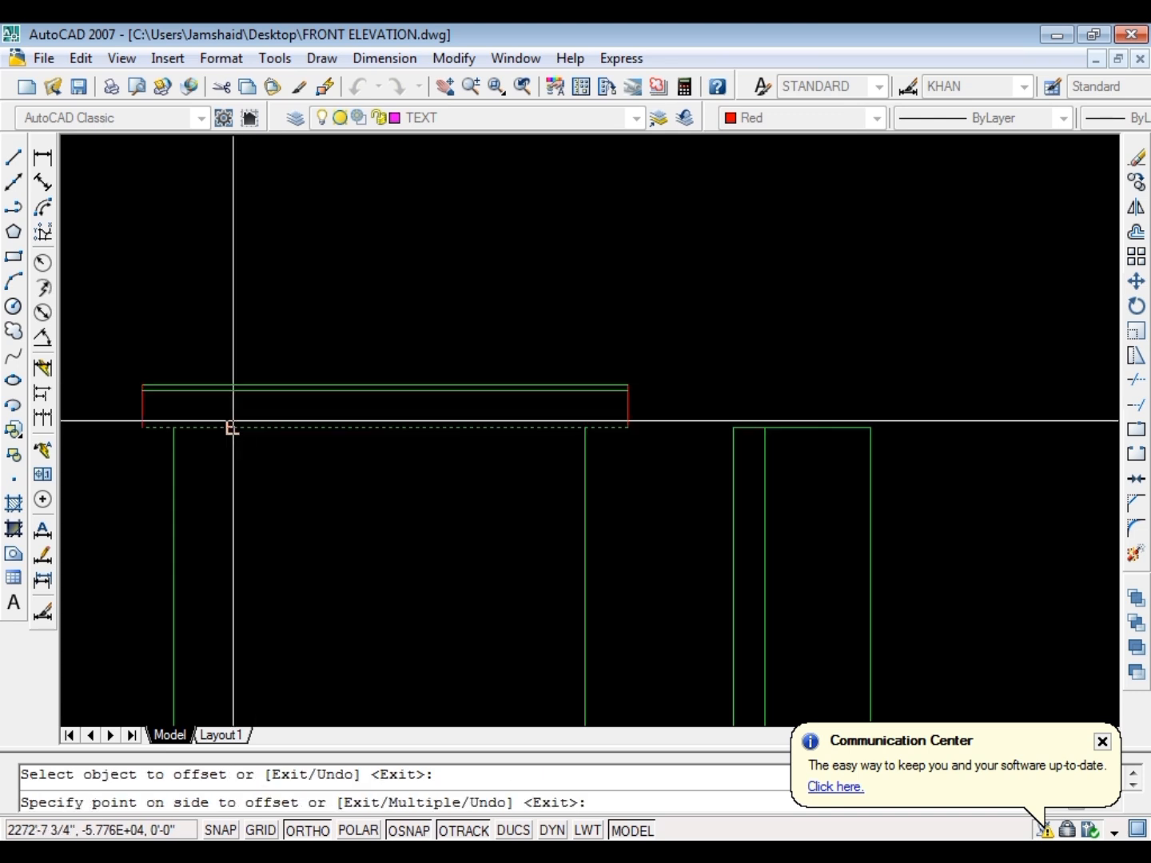
left_click(231, 419)
scroll(130, 409, "up", 4)
scroll(216, 407, "down", 5)
scroll(730, 411, "up", 4)
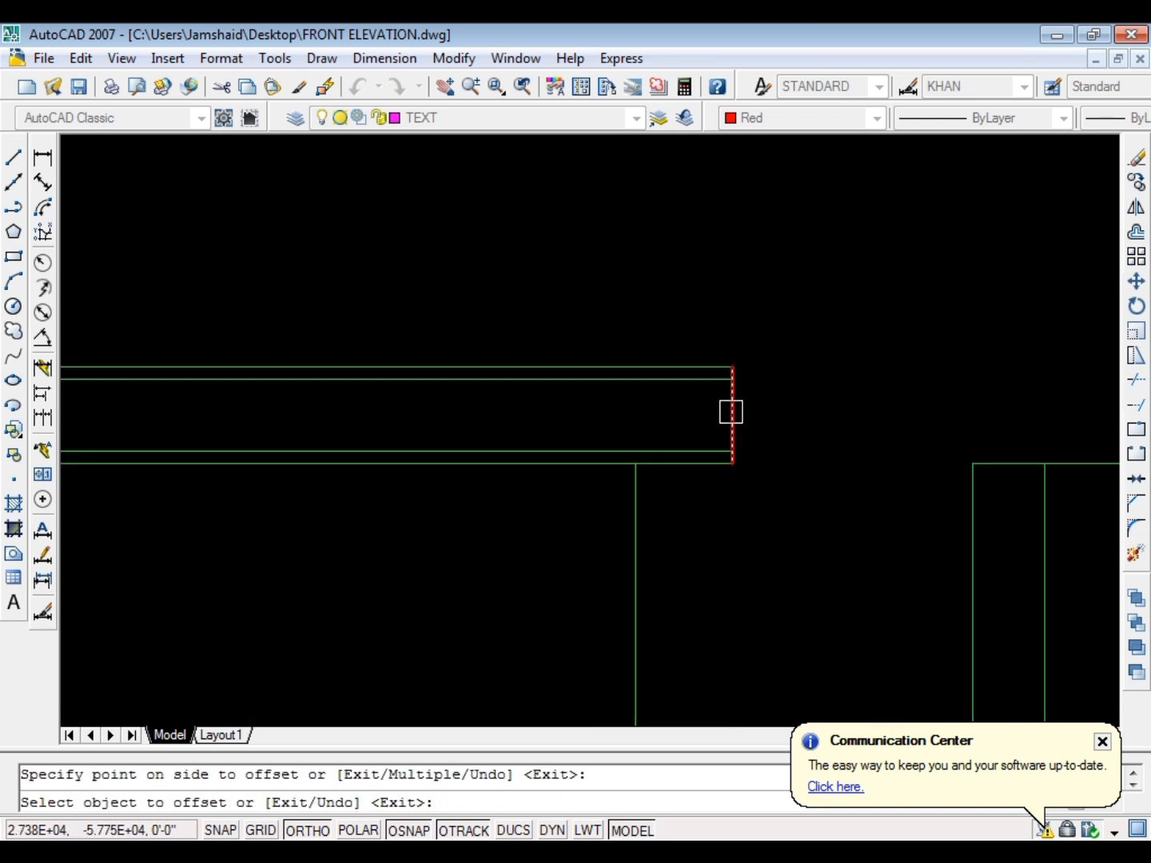
key("Escape")
Trim the overlapping red vertical lines at the projection's right end to leave two thin end bands and a recessed middle edge
type("tr")
key("Return")
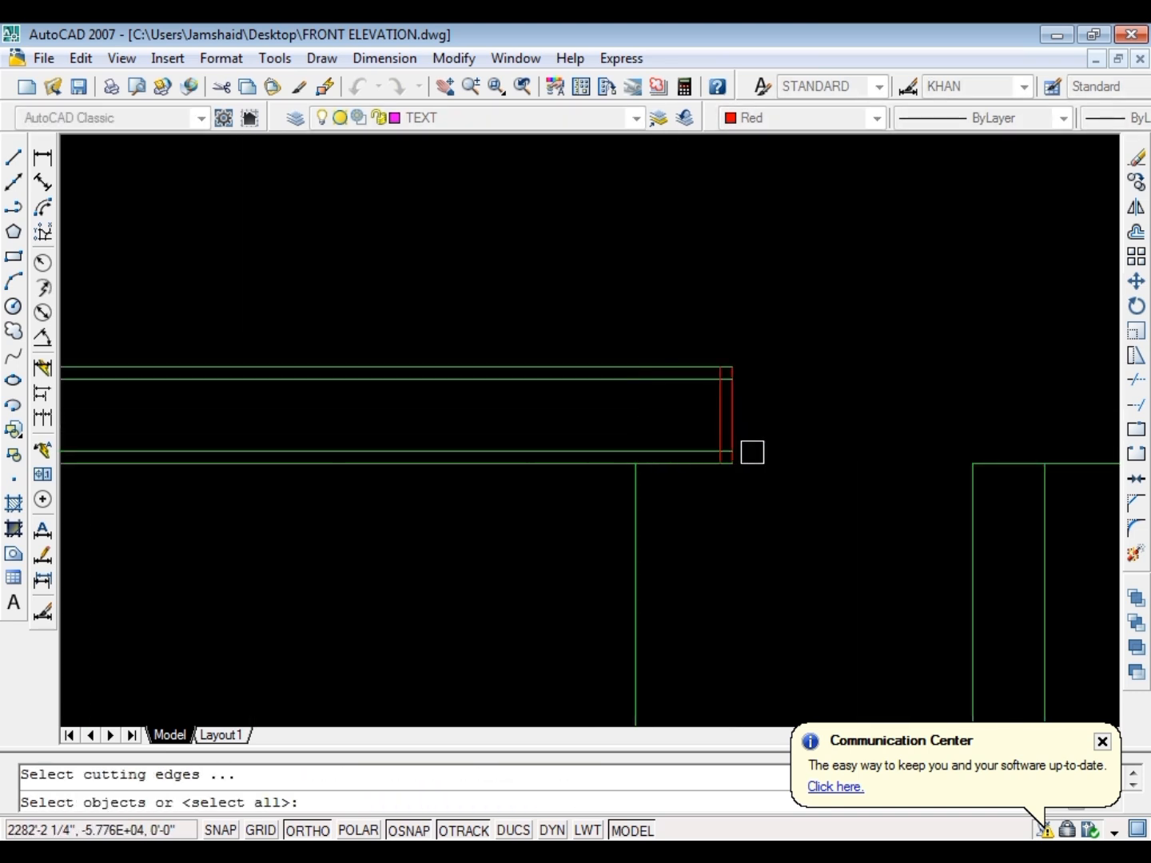
key("Return")
scroll(753, 449, "up", 4)
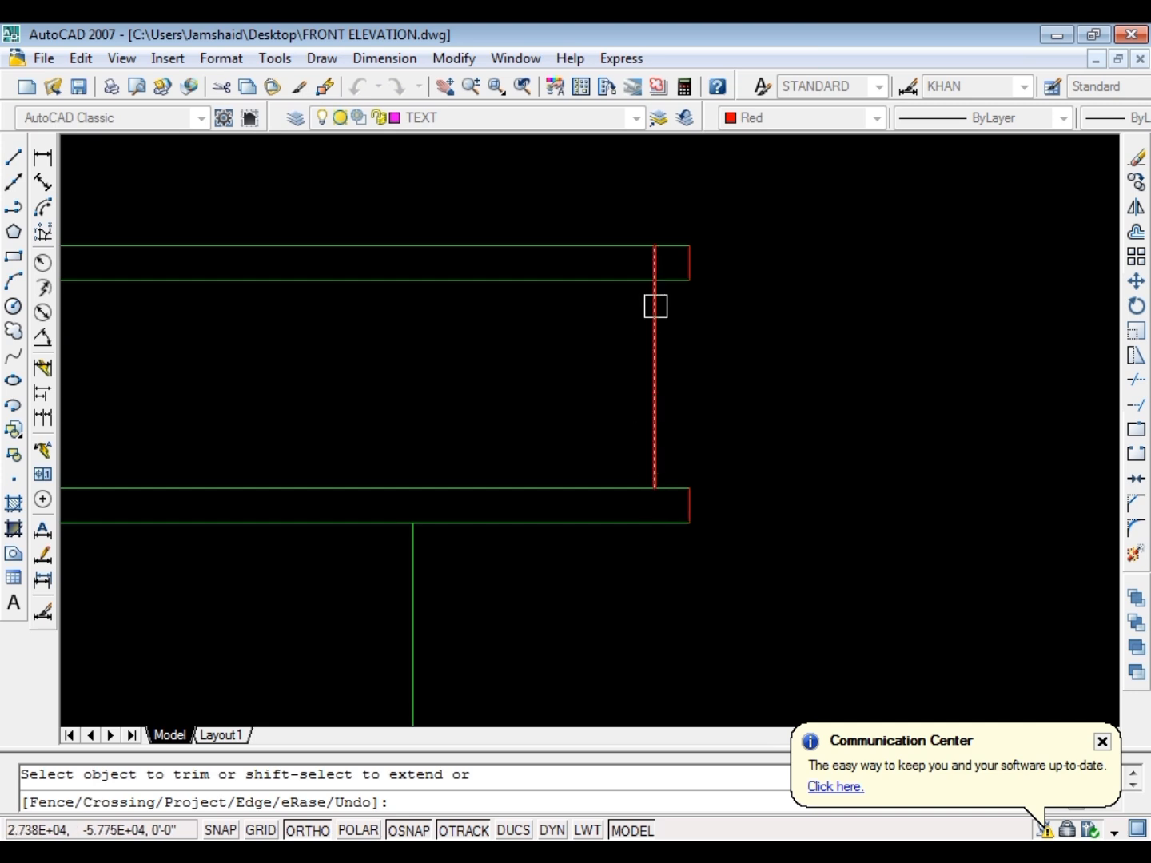
scroll(896, 332, "down", 4)
scroll(96, 352, "up", 3)
Trim the overlapping red vertical lines at the projection's left end to match the stepped profile of the right end
scroll(703, 372, "down", 2)
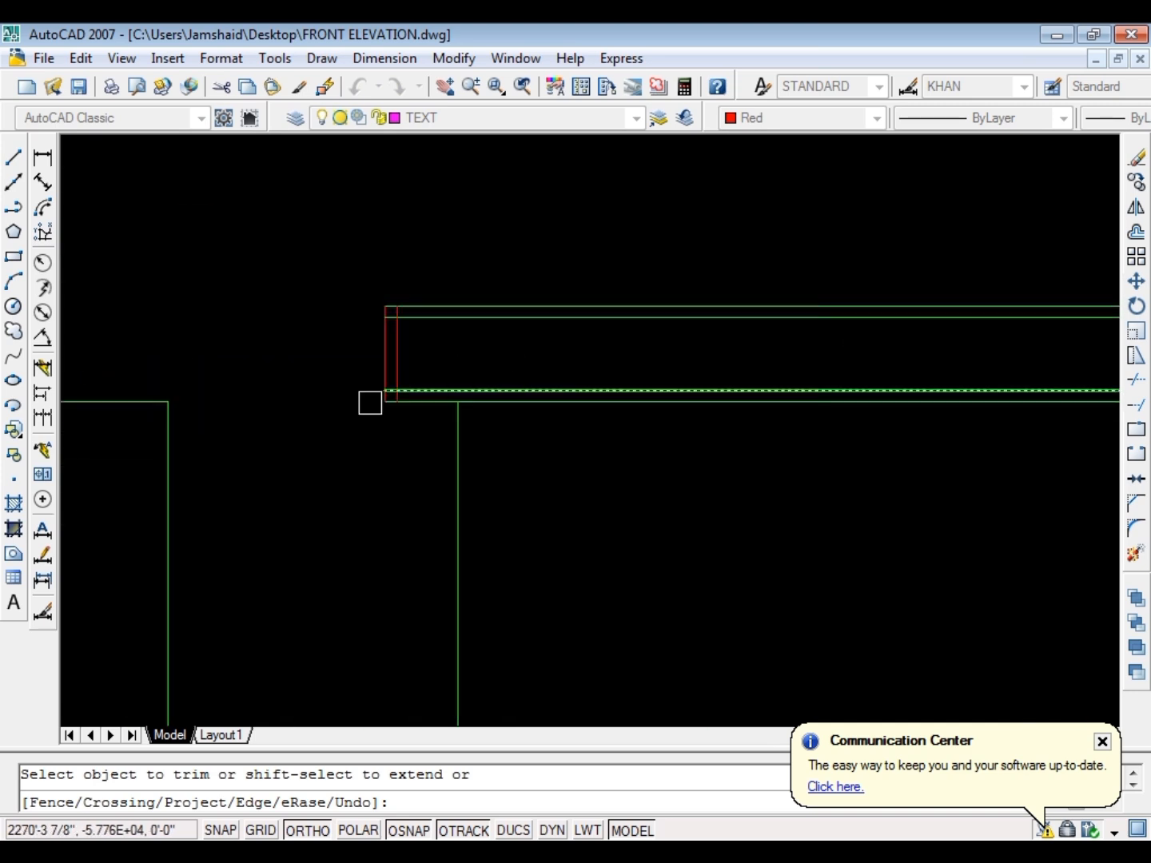
scroll(357, 399, "up", 5)
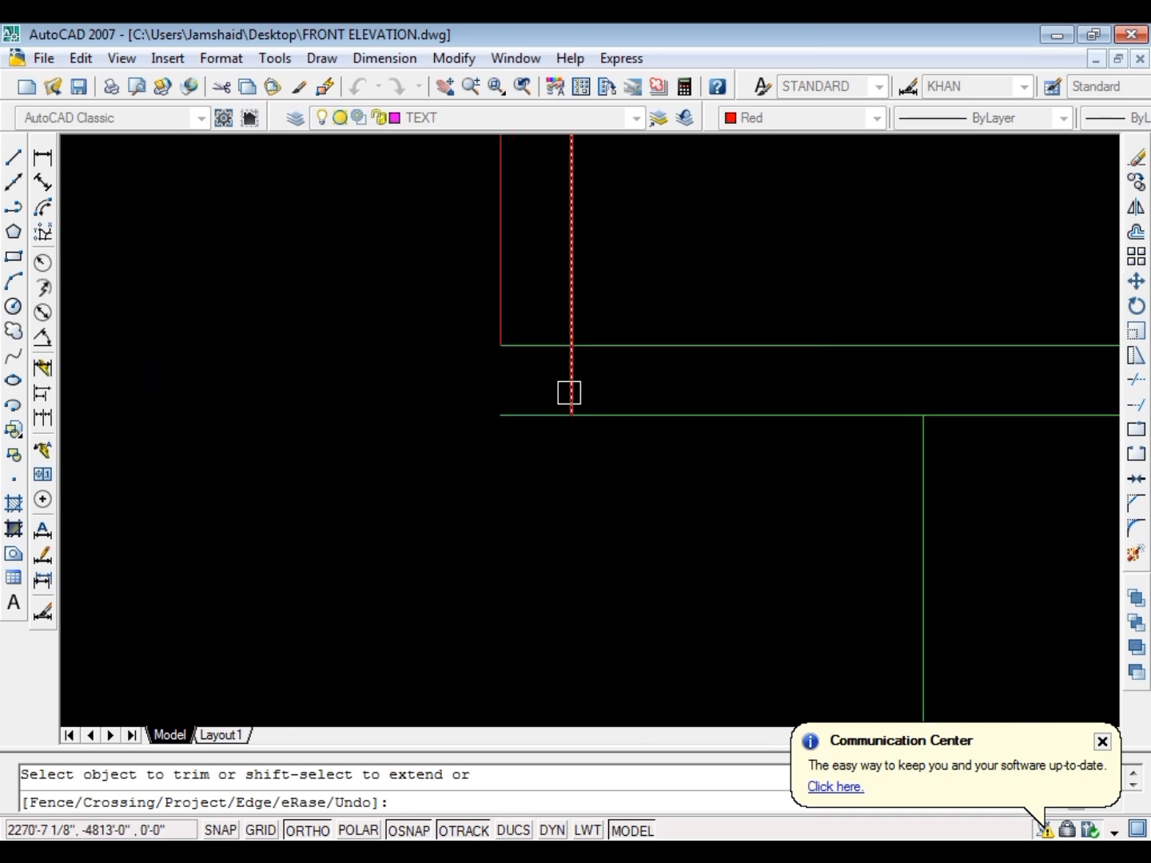
scroll(562, 397, "down", 5)
scroll(561, 396, "up", 3)
scroll(636, 409, "down", 5)
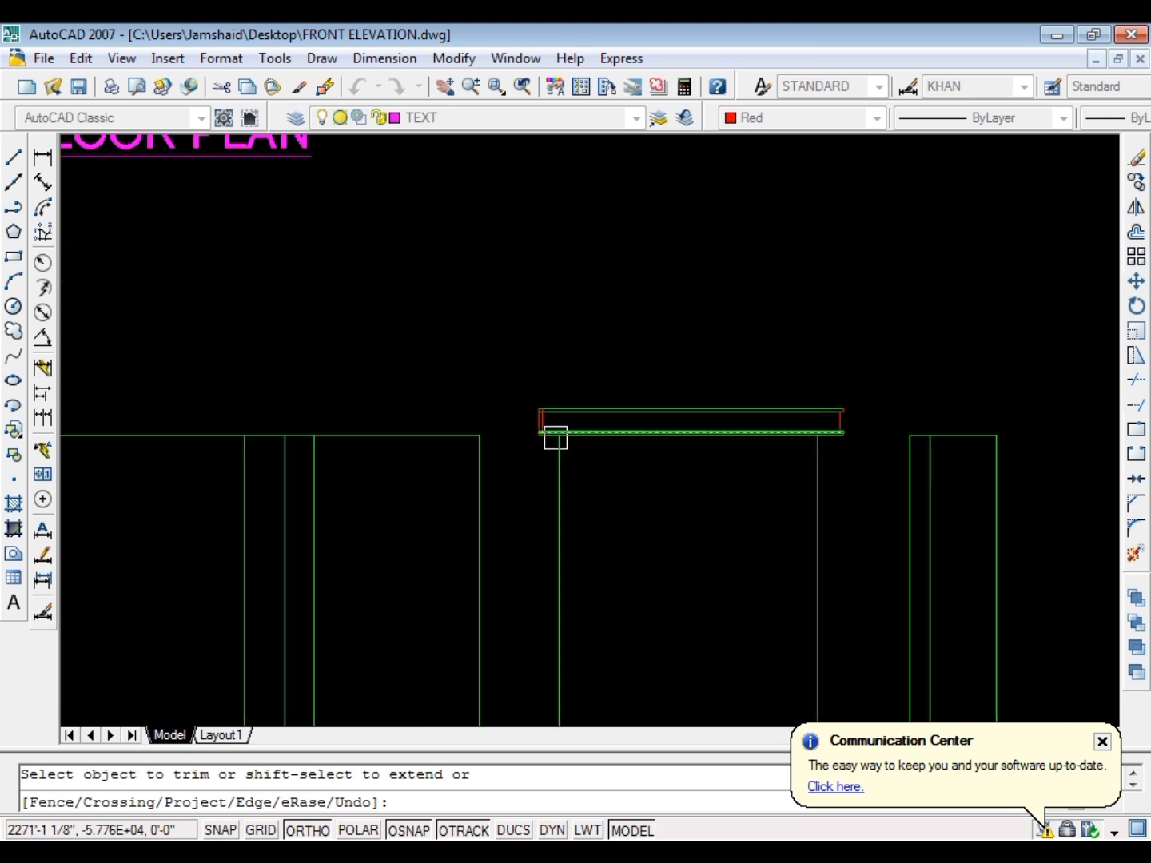
scroll(553, 435, "up", 6)
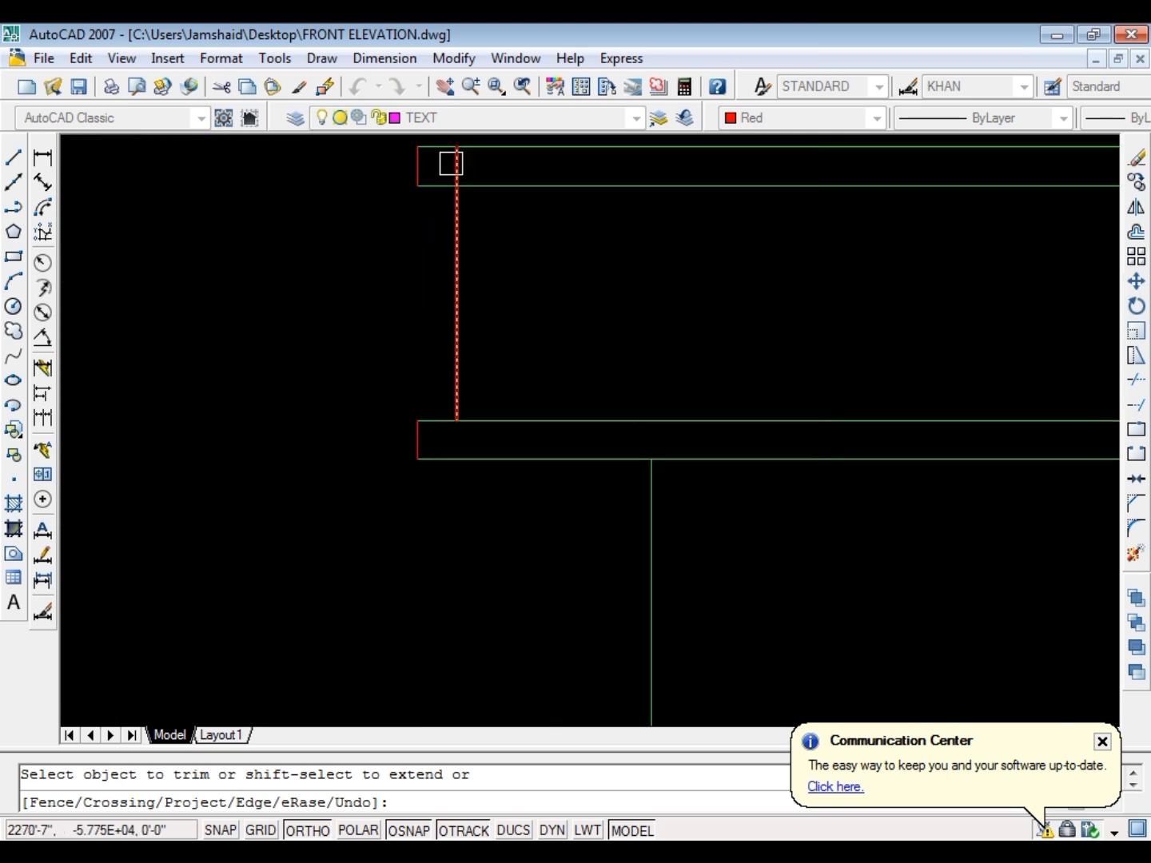
key("Escape")
scroll(399, 380, "down", 4)
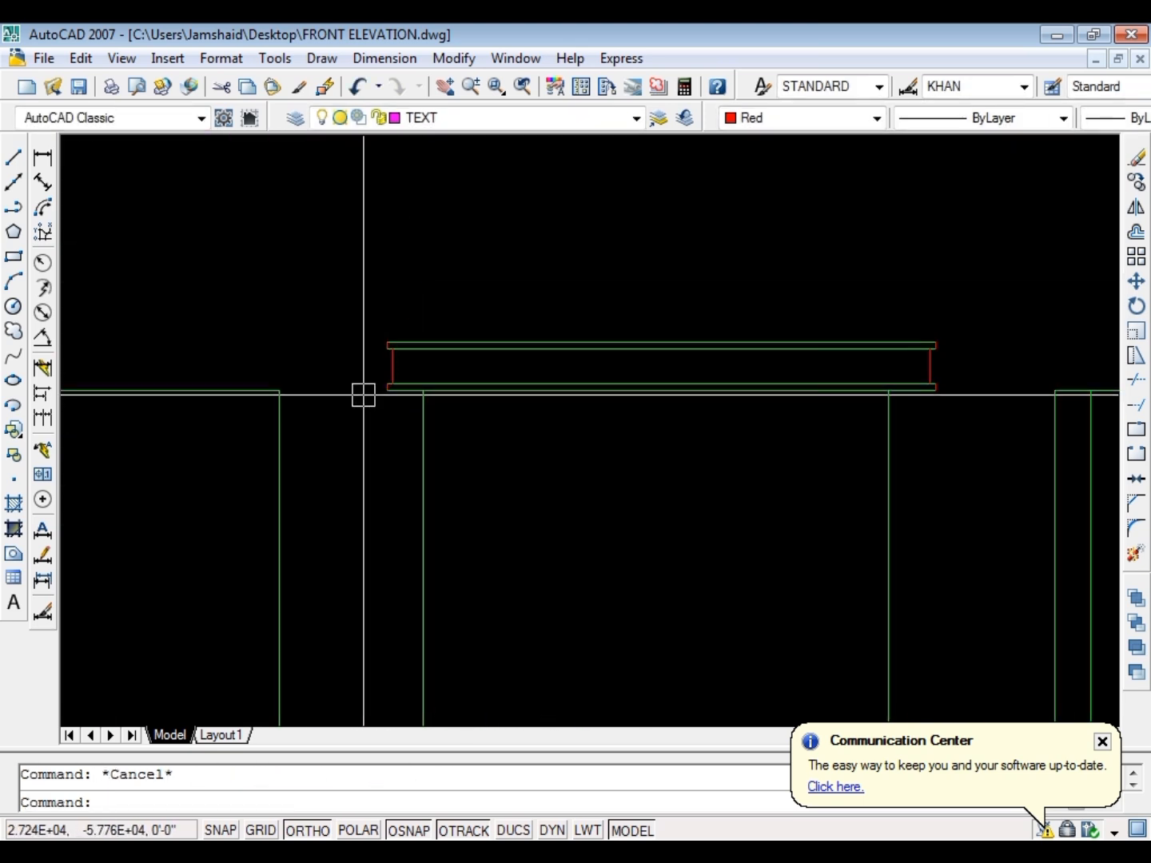
Match the red end lines of the projection to the properties of its green horizontal line
type("ma")
key("Return")
left_click(483, 389)
left_click(352, 407)
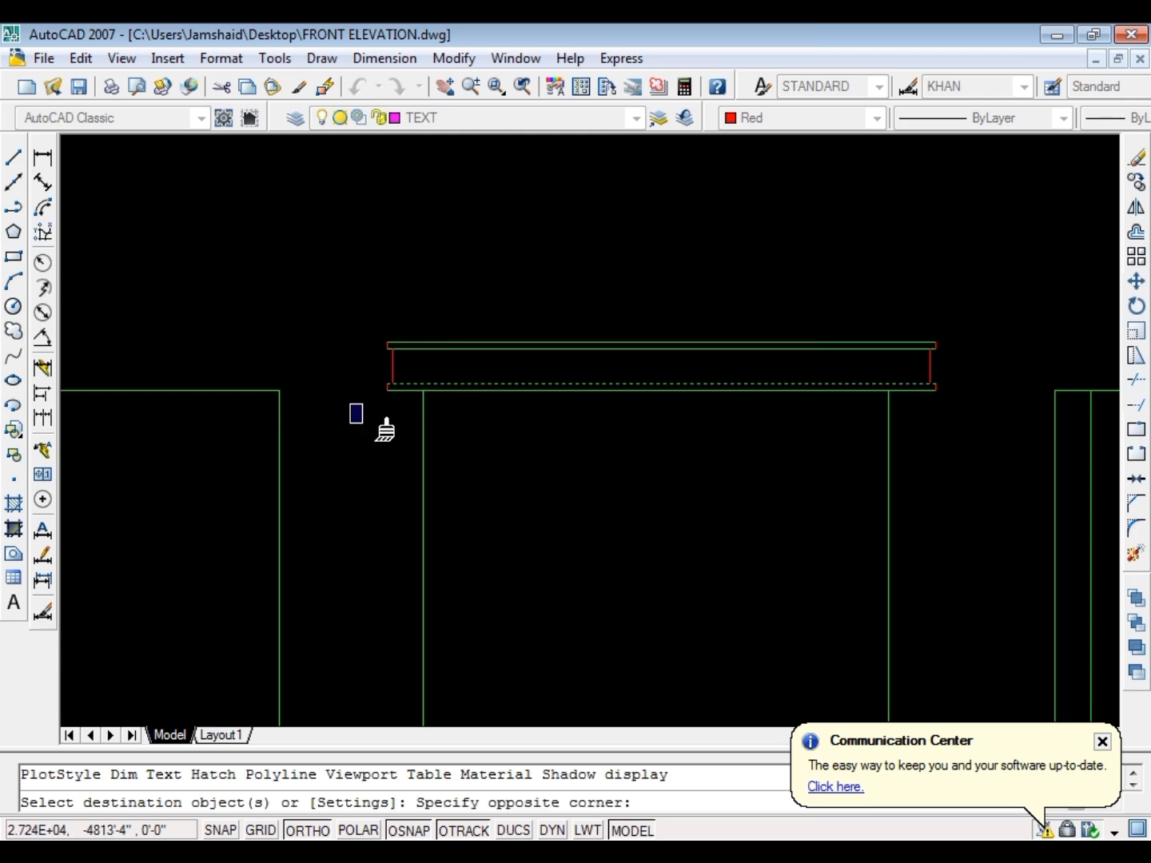
key("Escape")
scroll(765, 264, "down", 4)
key("Escape")
Offset the two vertical lines below the projection 2 inches inward to form the window frame's sides
scroll(656, 412, "down", 6)
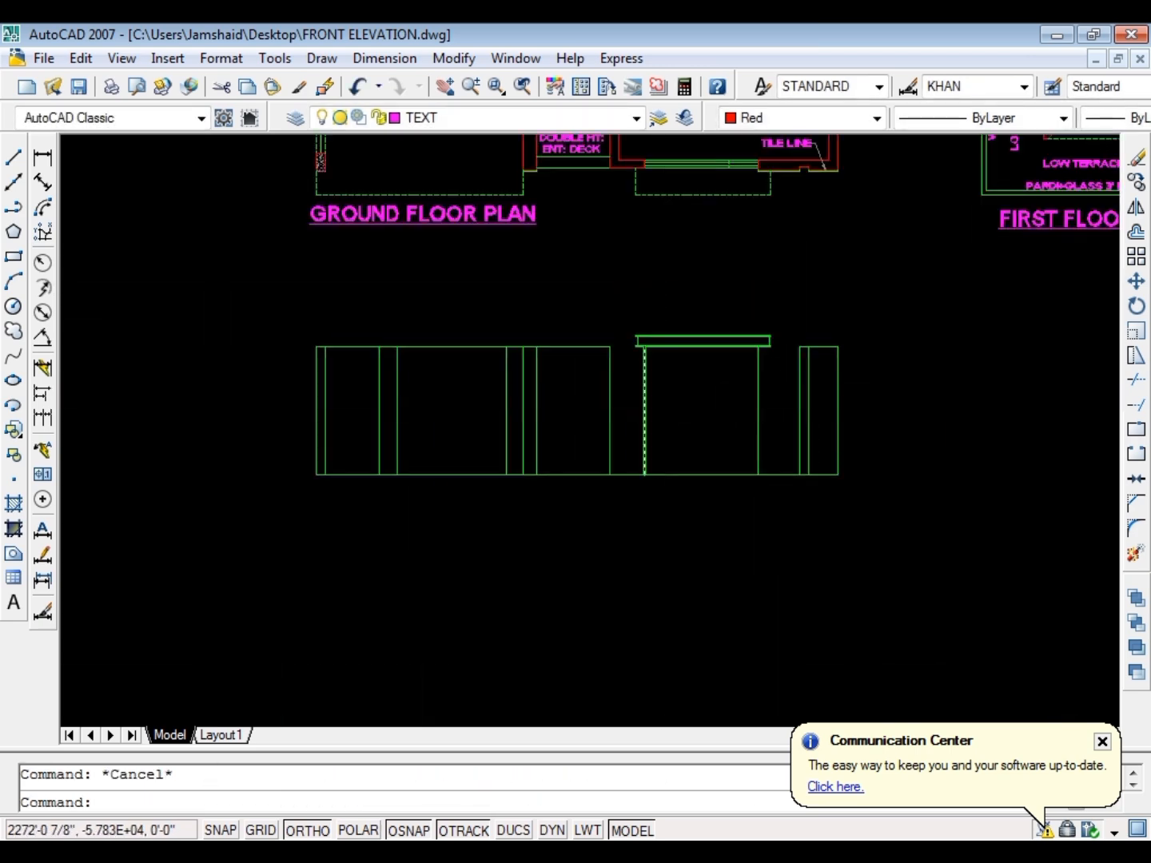
scroll(660, 304, "up", 6)
type("o")
key("Return")
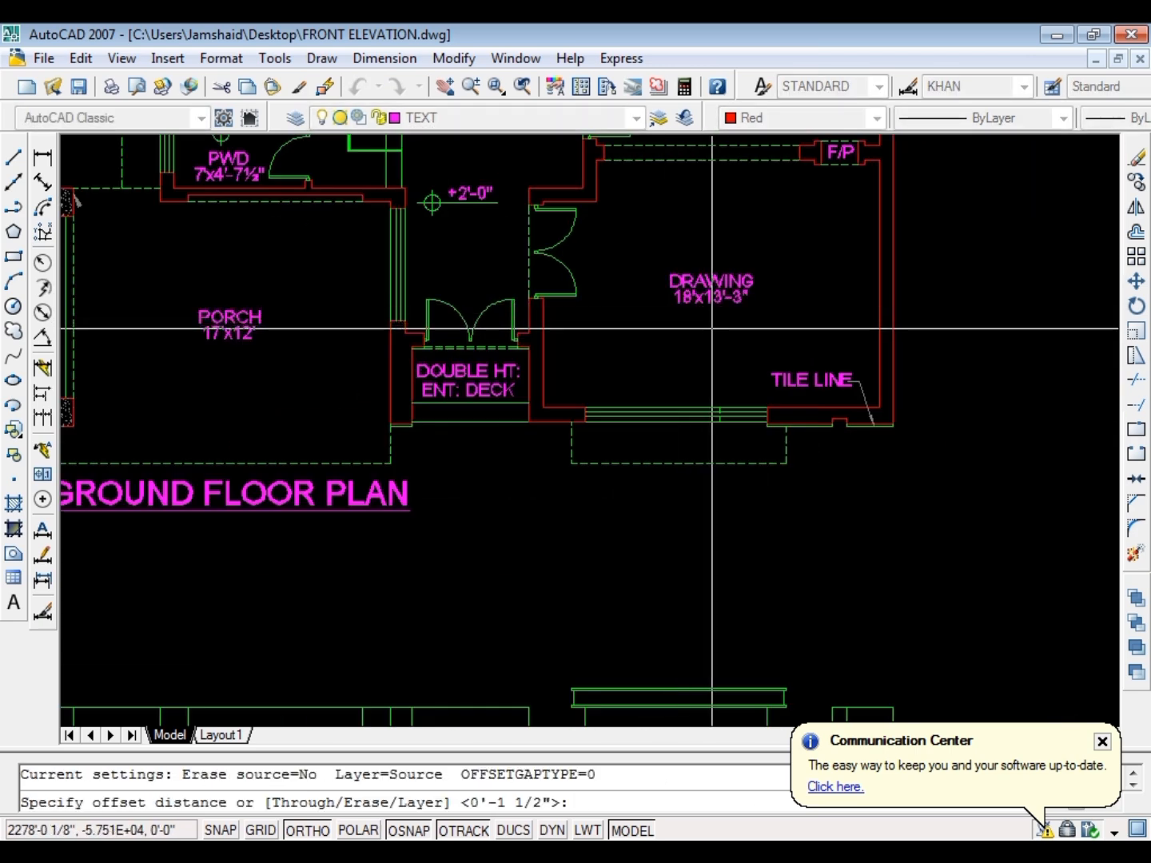
type("2")
key("Return")
scroll(707, 332, "down", 5)
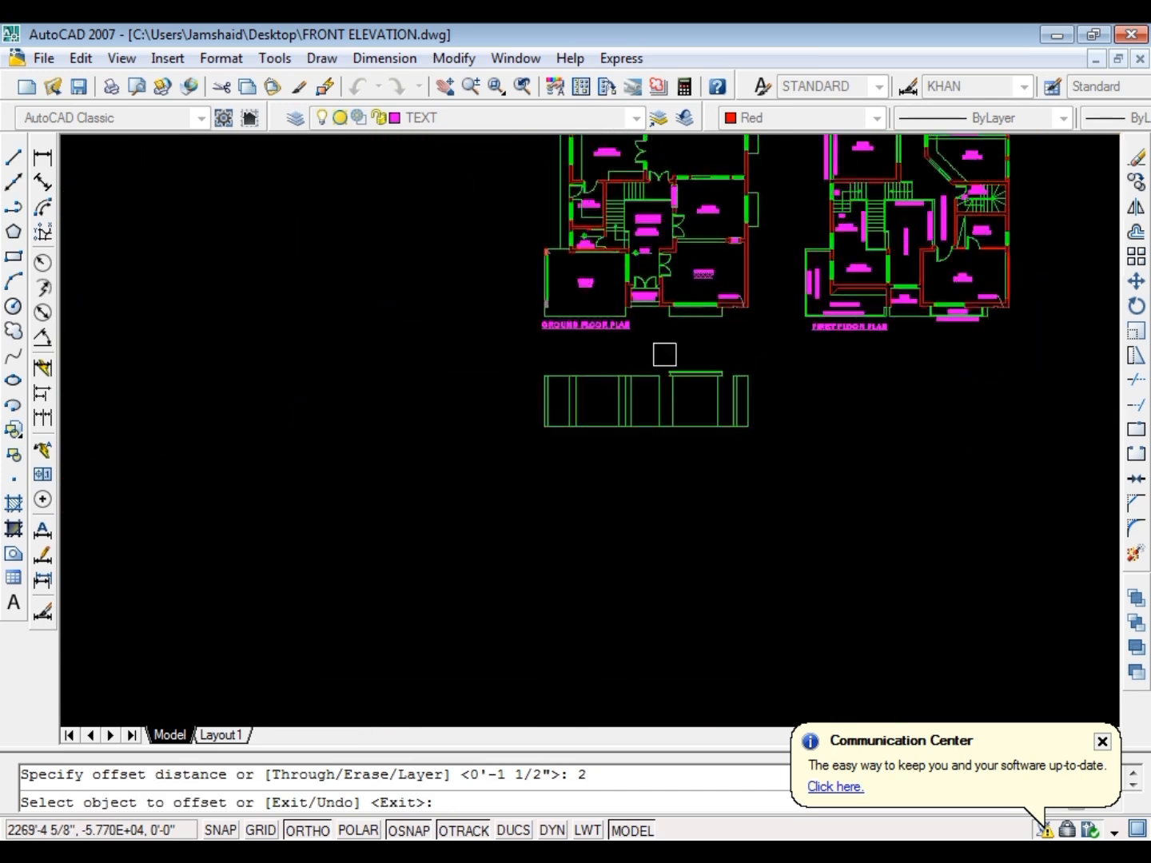
scroll(668, 368, "up", 5)
left_click(885, 384)
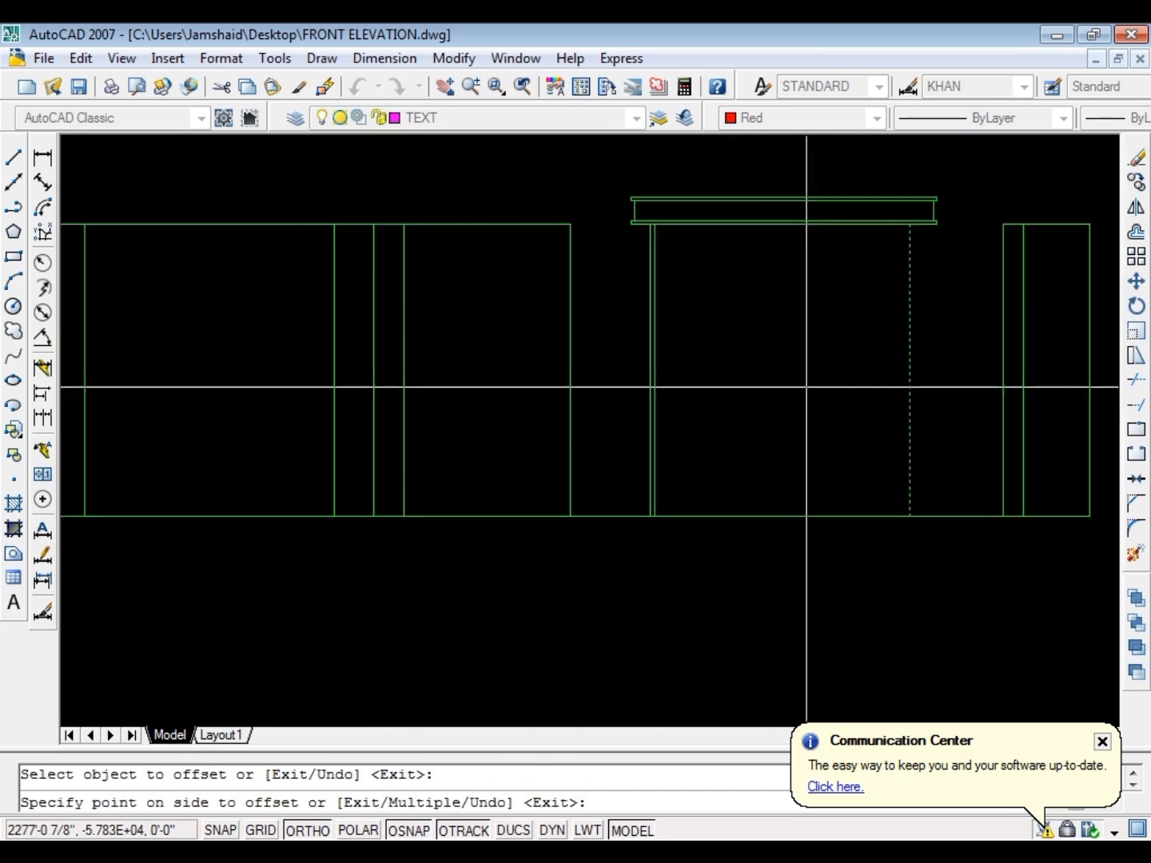
key("Escape")
Offset the elevation's base line 6 inches upward
key("Return")
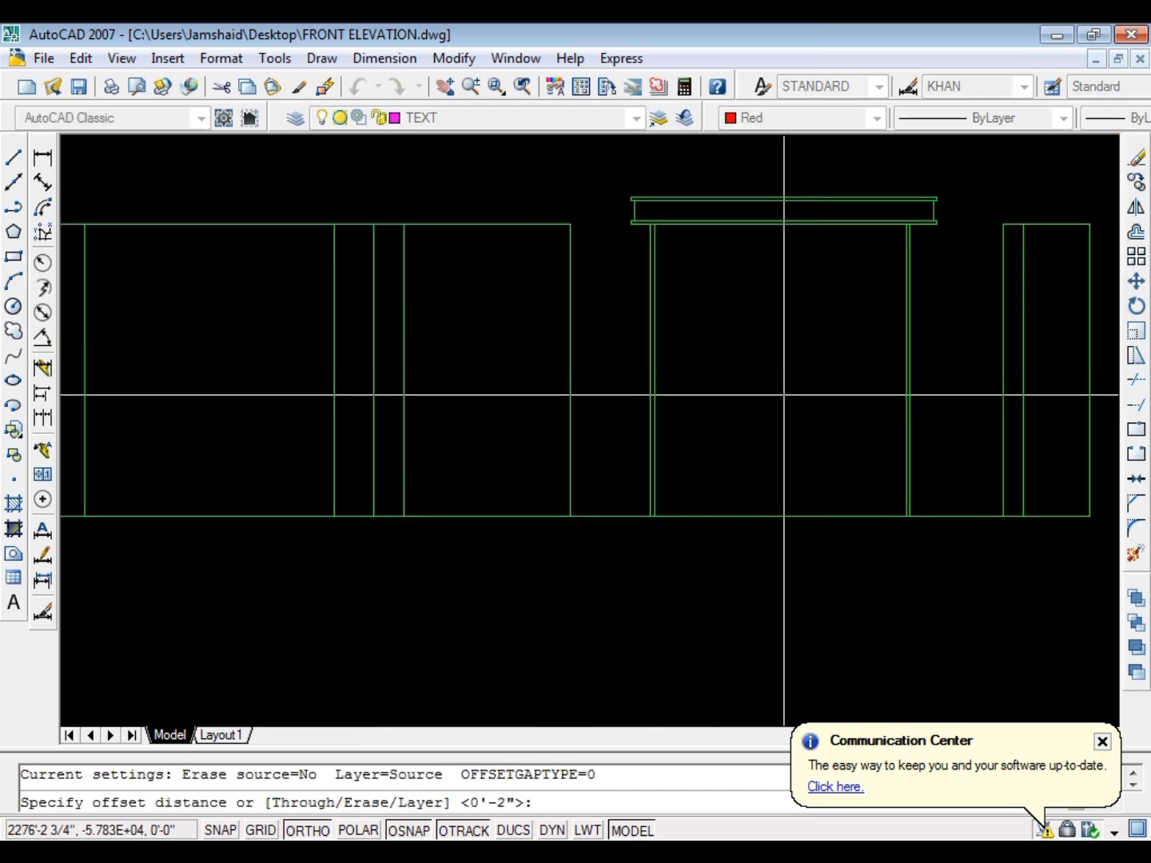
type("6")
key("Return")
left_click(765, 516)
left_click(780, 425)
key("Escape")
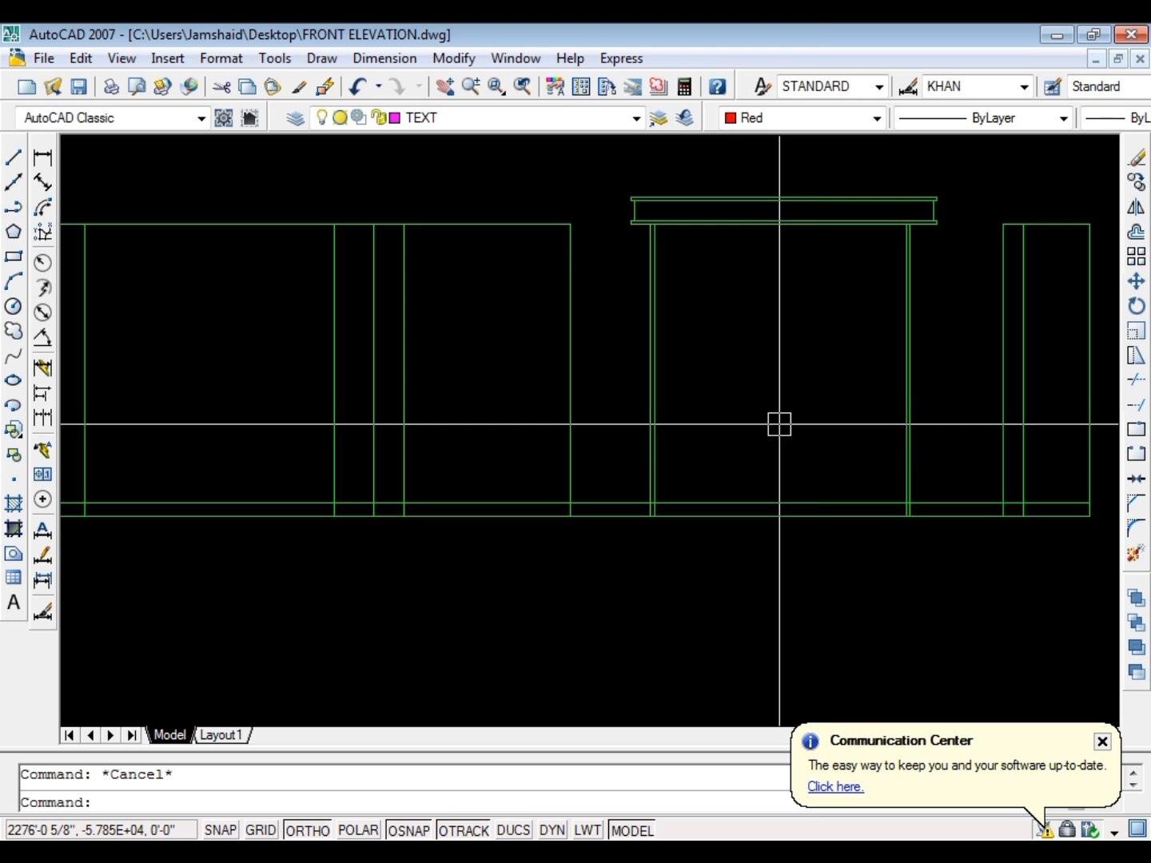
Offset the line above the base line another 2 inches upward for the window frame's lower member
key("Return")
type("2")
key("Return")
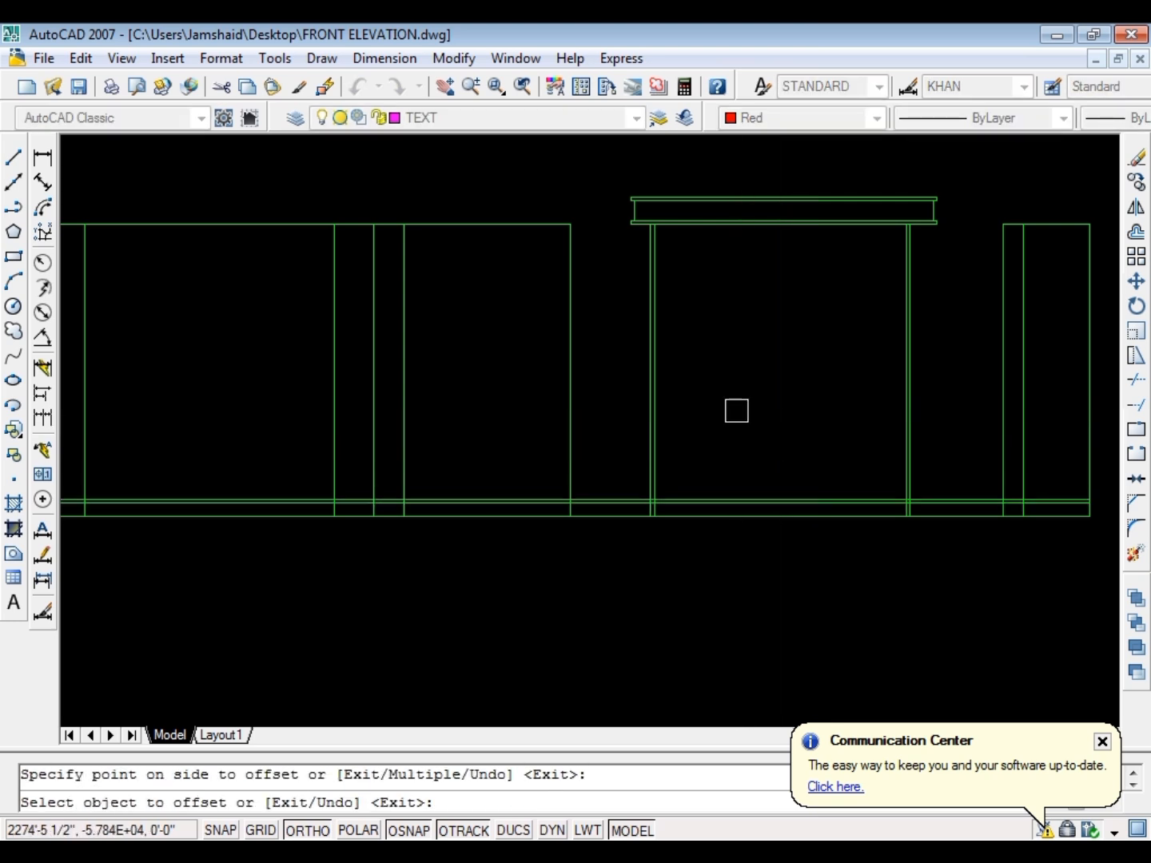
key("Escape")
Fillet the inner and outer frame lines at the window's lower left corner with radius 0
scroll(643, 506, "up", 3)
type("f")
key("Return")
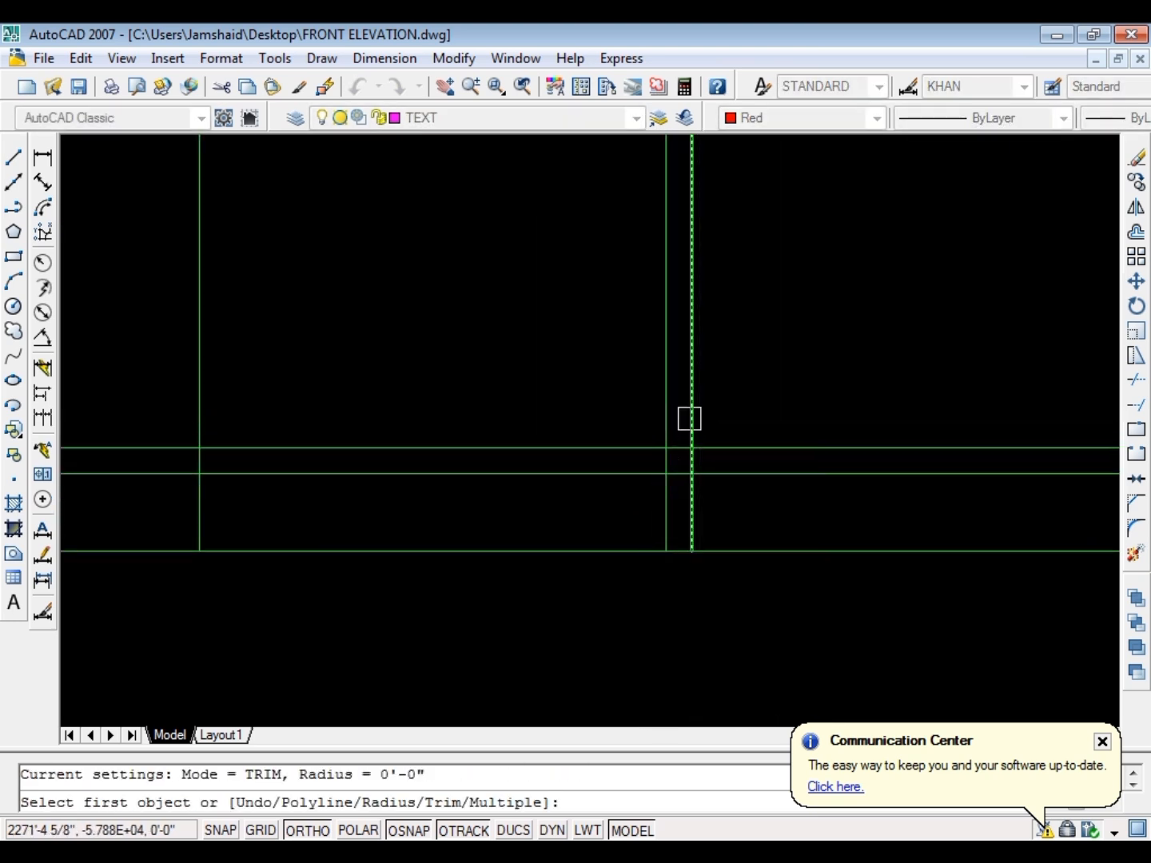
left_click(690, 410)
left_click(711, 445)
key("Return")
left_click(680, 471)
left_click(663, 444)
Fillet the inner and outer frame lines at the window's lower right corner with radius 0
key("Return")
scroll(474, 460, "down", 3)
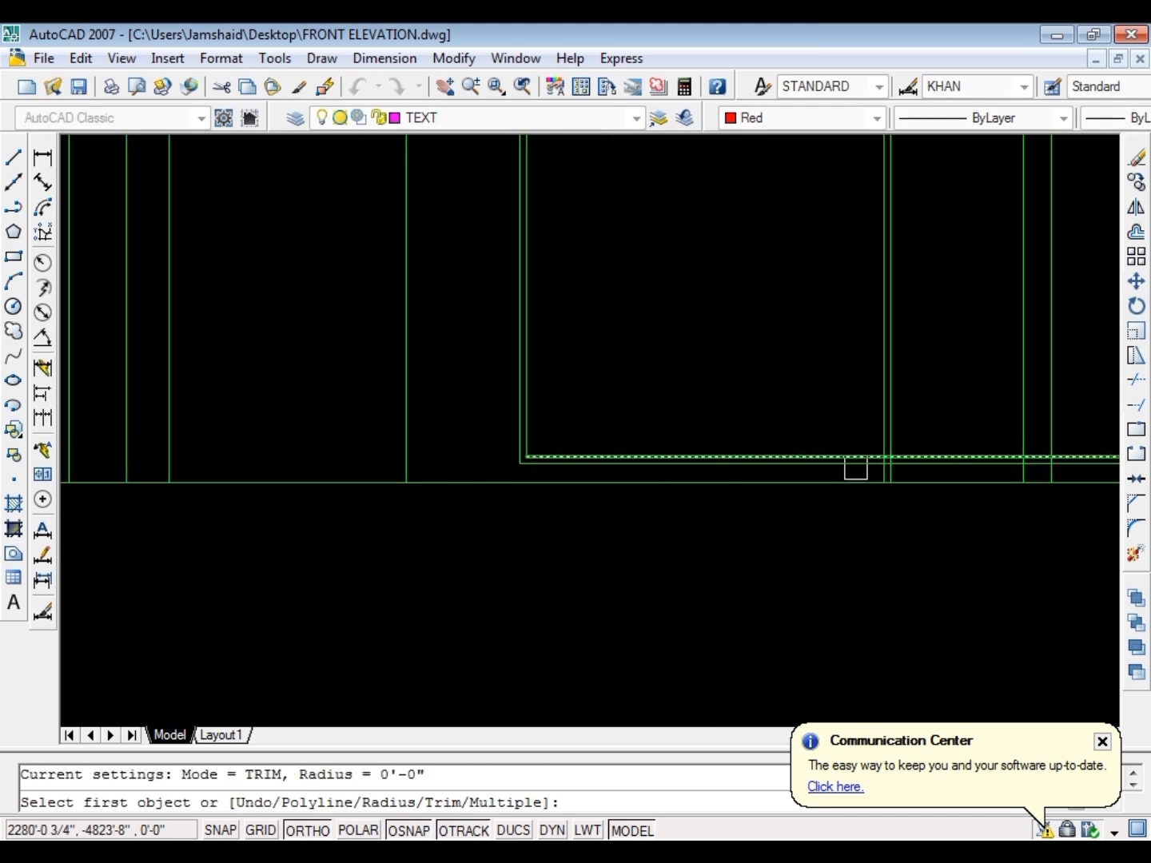
scroll(862, 464, "up", 4)
left_click(900, 434)
left_click(948, 406)
key("Return")
left_click(944, 458)
left_click(974, 432)
key("Escape")
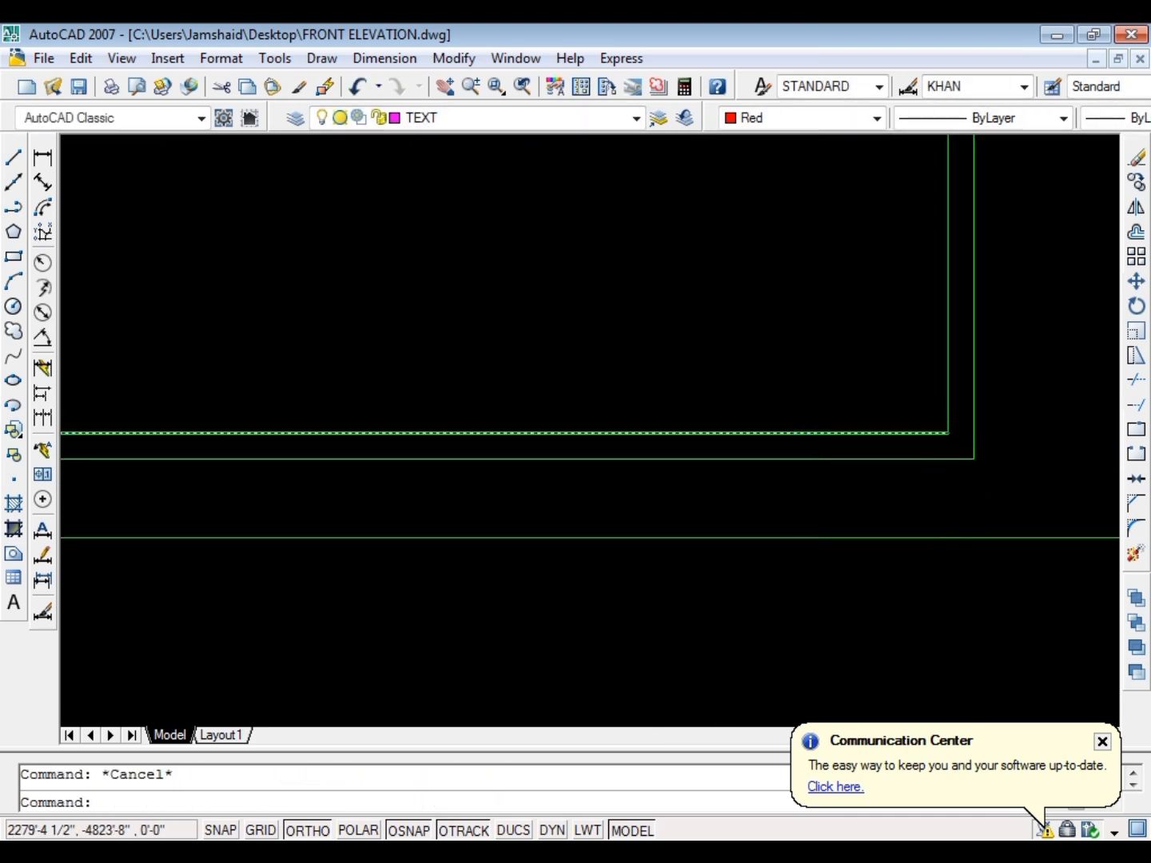
Offset the projection's bottom line 2 inches downward for the window frame's upper member
scroll(650, 267, "down", 4)
scroll(688, 340, "up", 5)
type("o")
key("Return")
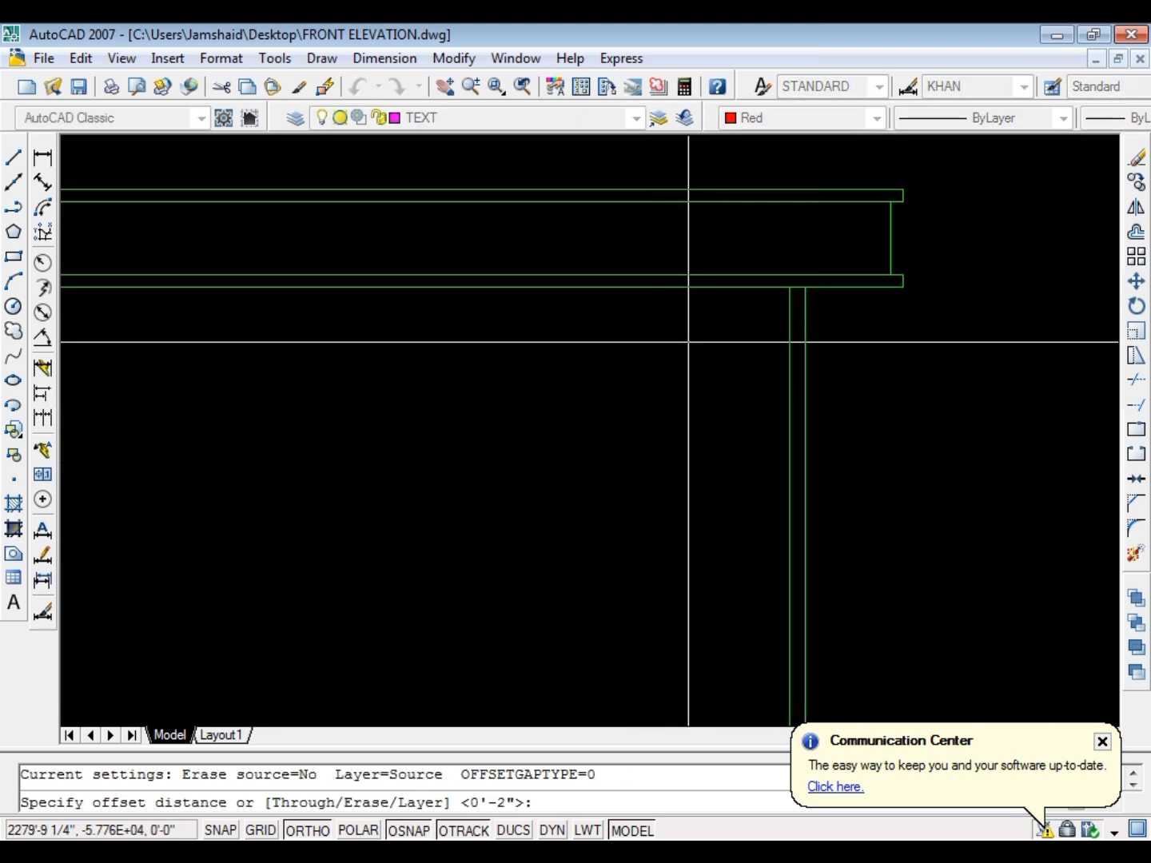
type("2")
key("Return")
left_click(728, 282)
left_click(727, 331)
key("Escape")
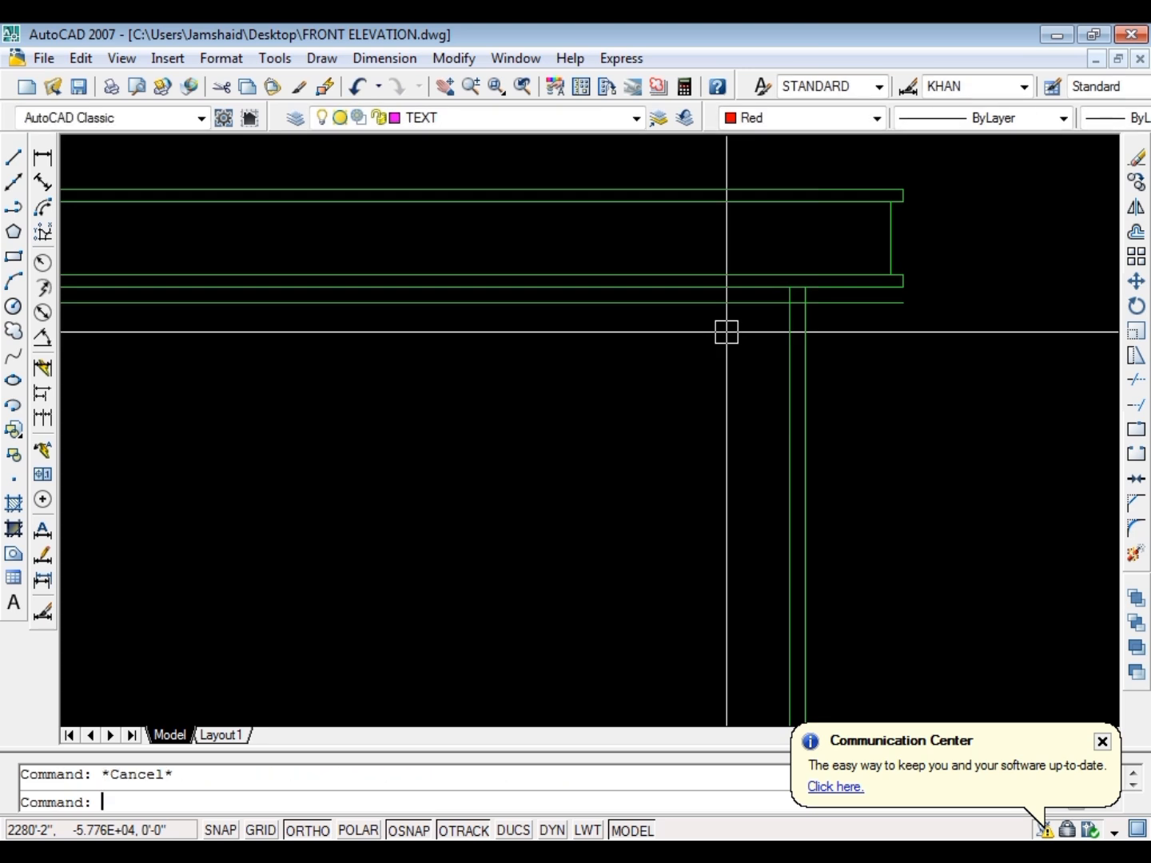
Fillet the new horizontal line with both inner vertical lines to close the upper corners of the window's inner frame
type("f")
key("Return")
left_click(734, 304)
left_click(779, 345)
key("Return")
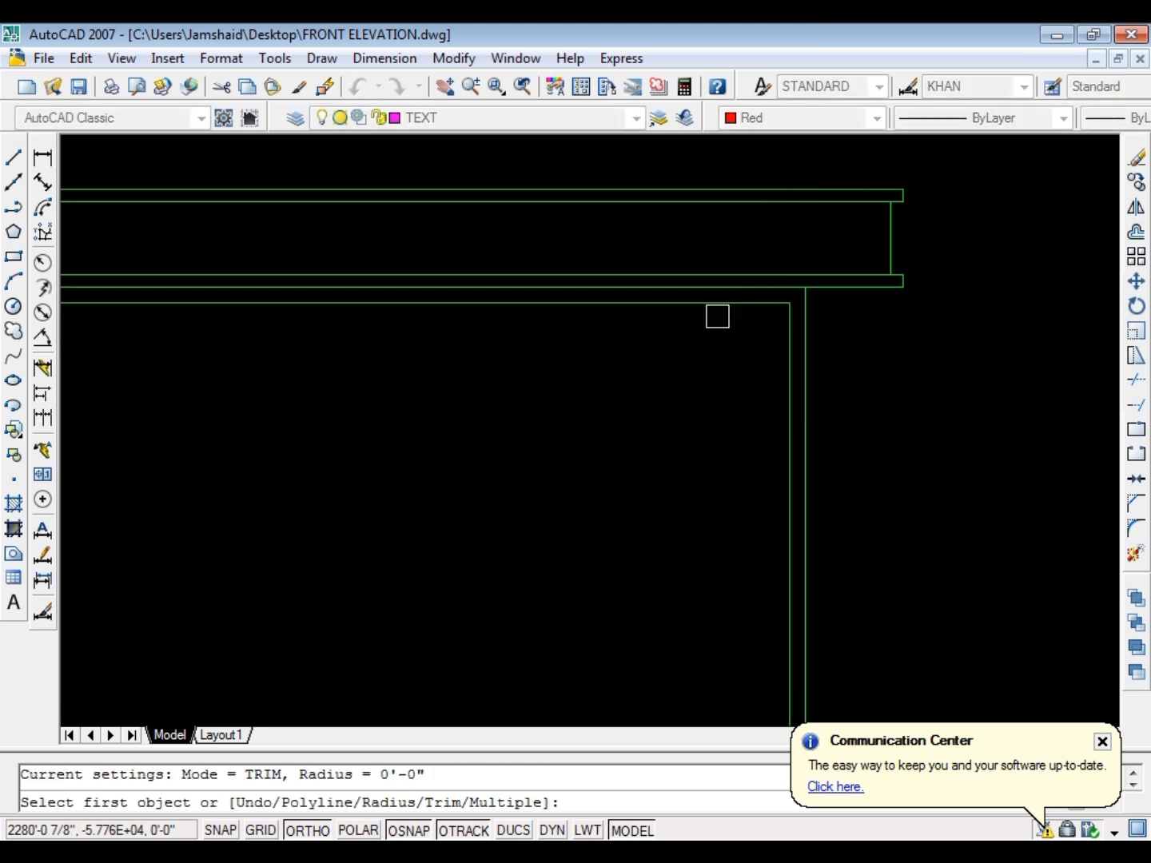
left_click(716, 313)
scroll(679, 317, "down", 2)
scroll(687, 320, "down", 4)
scroll(371, 320, "up", 9)
left_click(359, 325)
scroll(462, 321, "down", 12)
key("Escape")
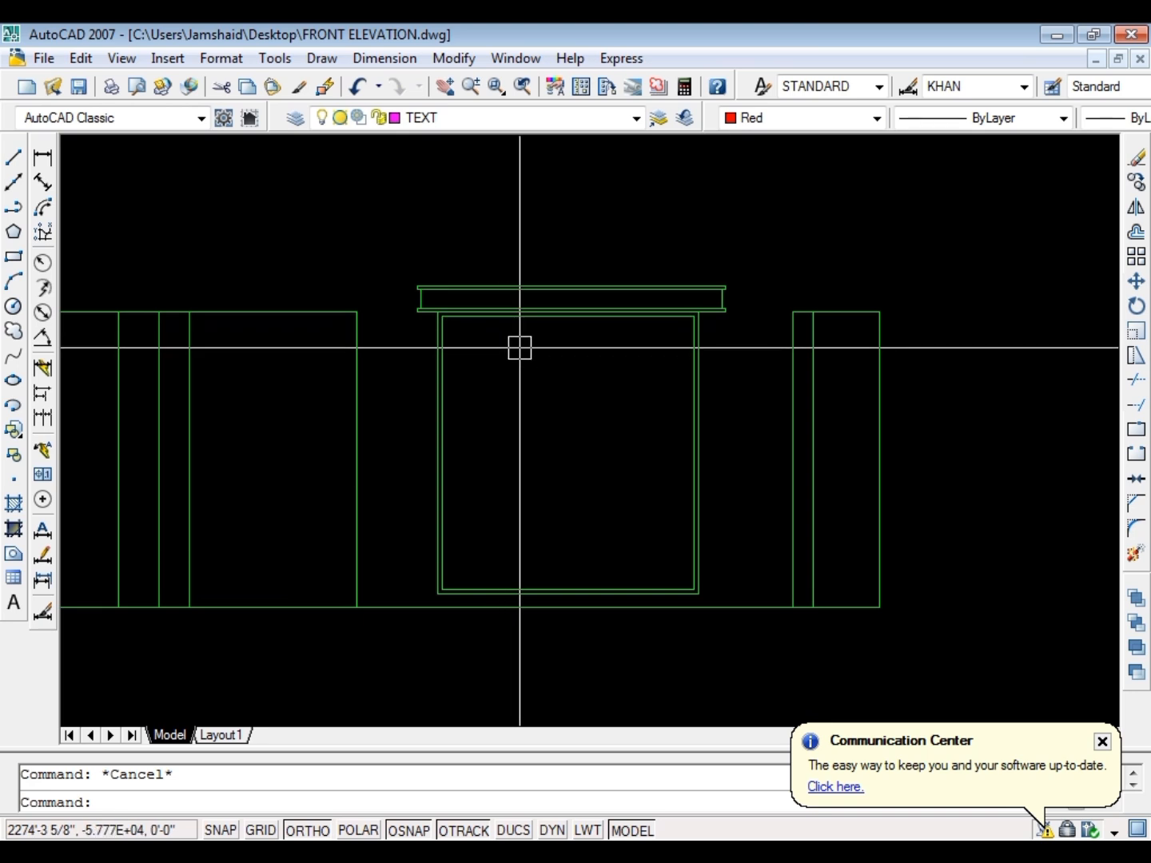
scroll(541, 355, "down", 2)
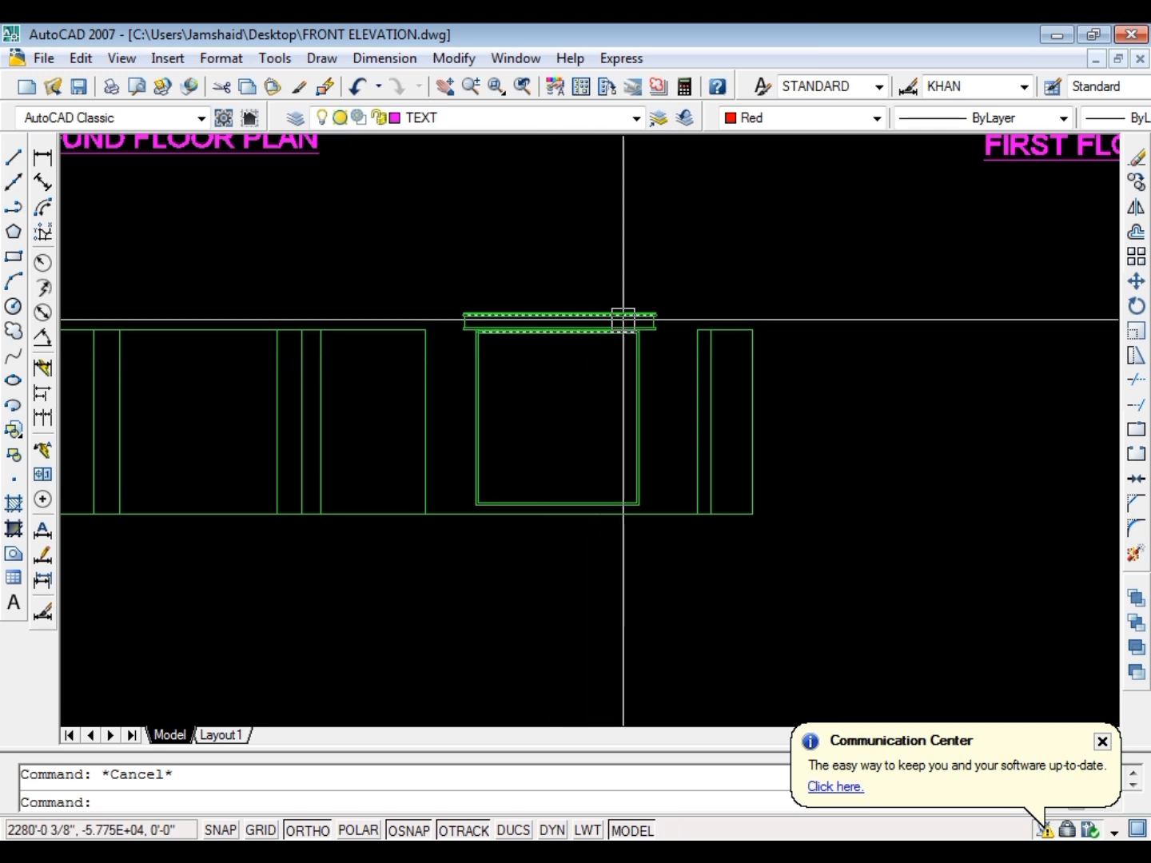
scroll(615, 323, "down", 3)
scroll(614, 320, "up", 5)
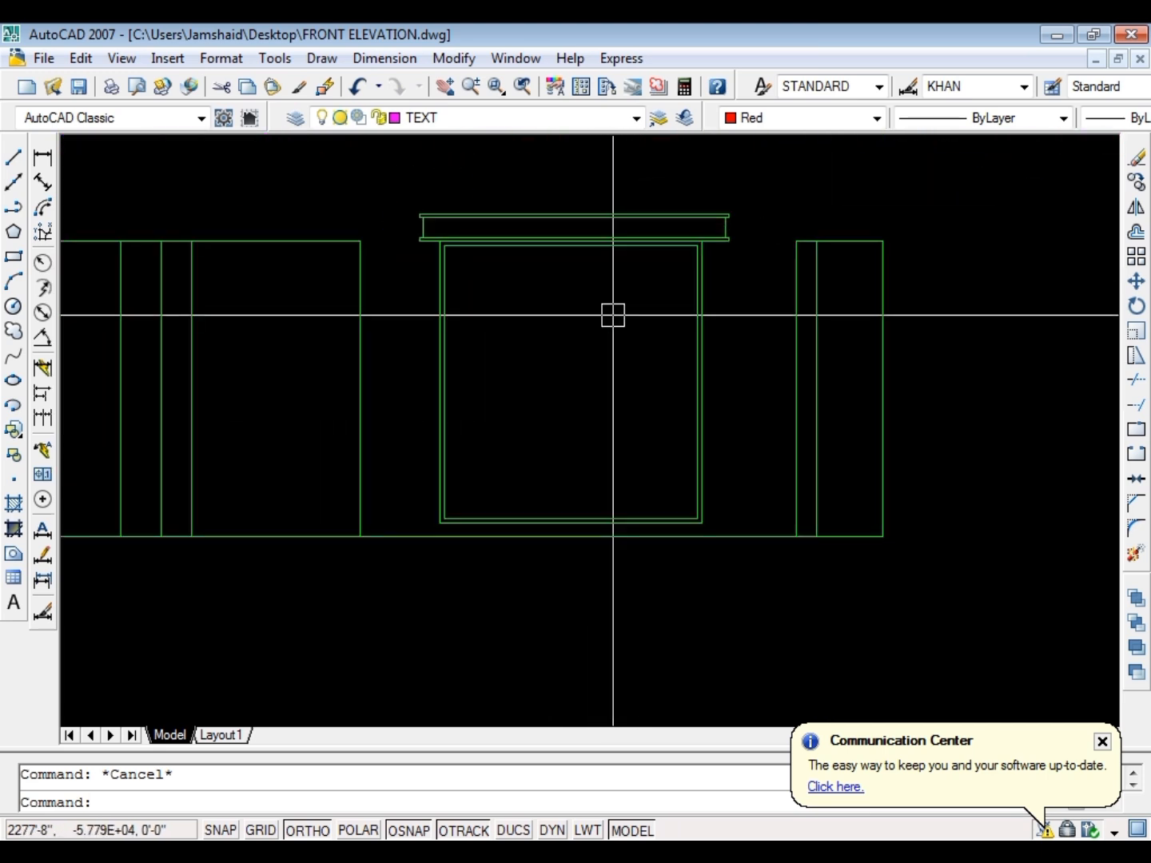
type("l")
key("Return")
scroll(579, 283, "down", 5)
key("Escape")
key("Escape")
scroll(601, 332, "up", 3)
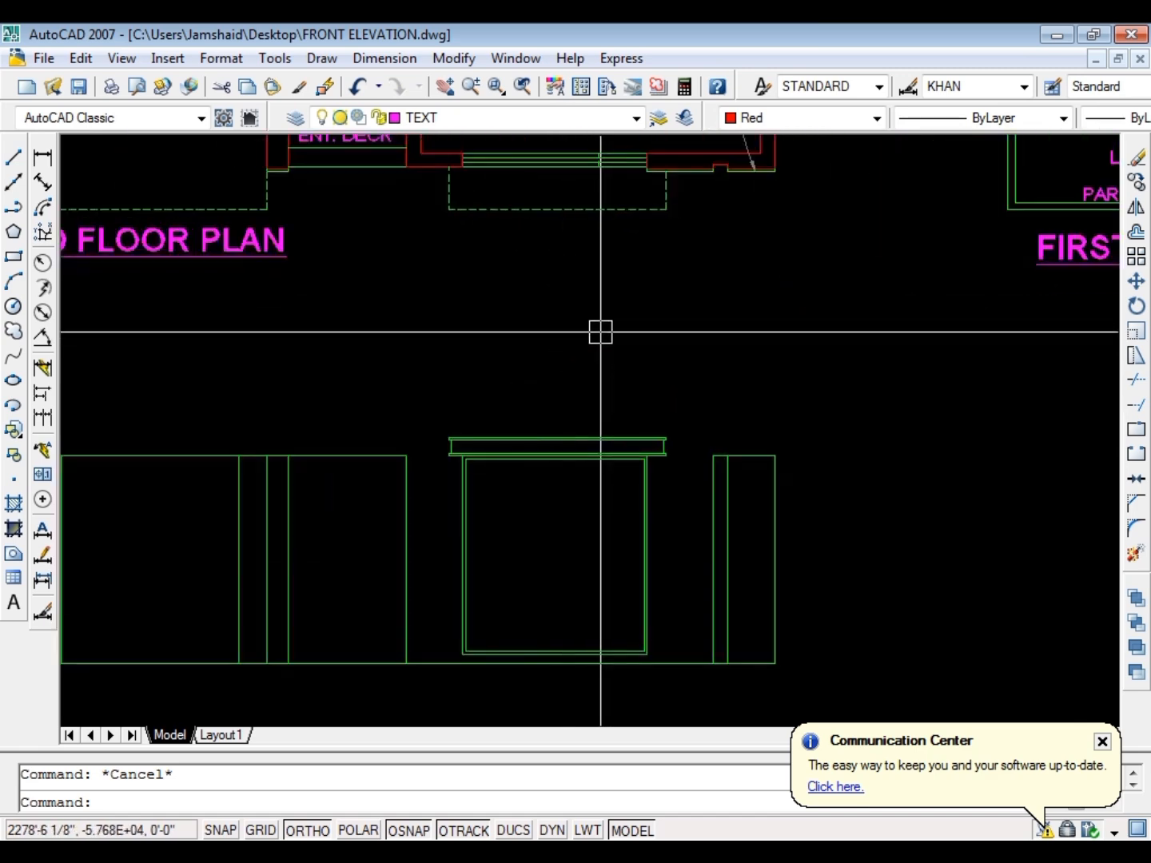
Offset the top line of the walls below the porch and entrance 12 inches upward
scroll(607, 340, "down", 3)
scroll(296, 377, "up", 5)
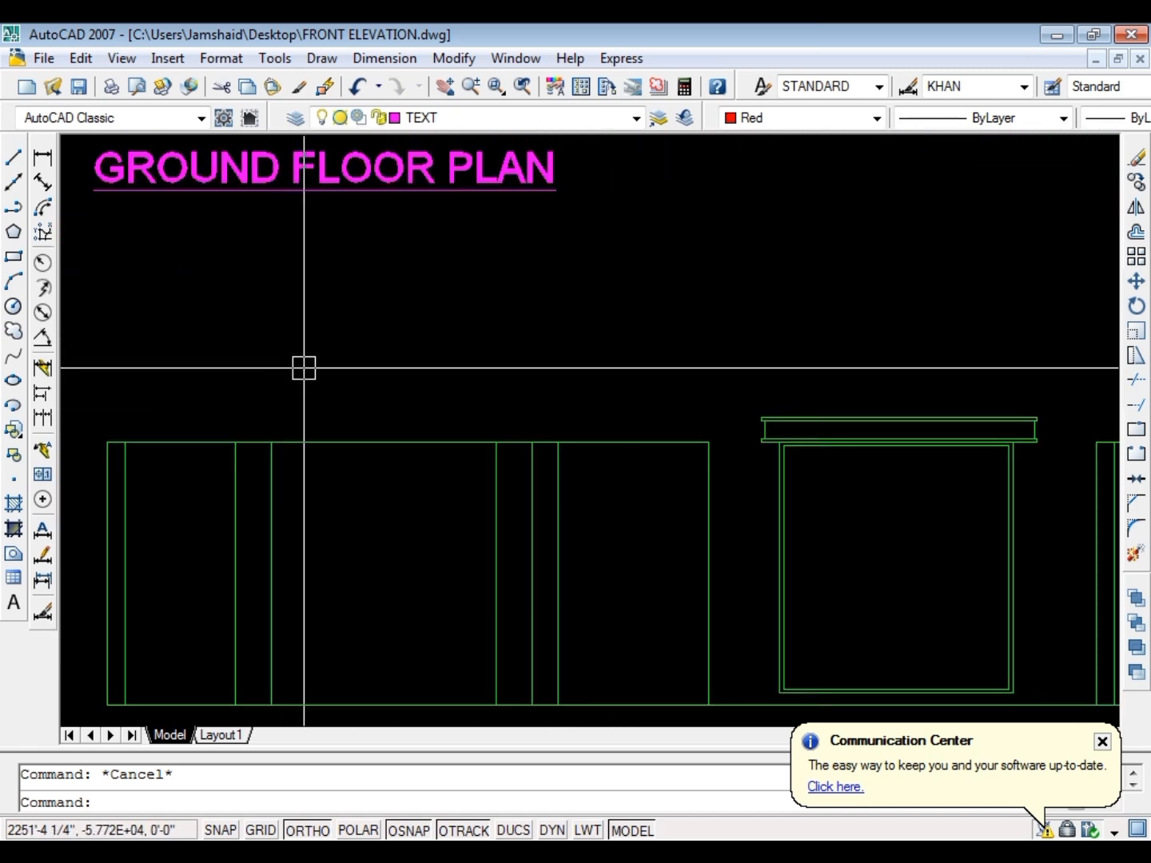
type("o")
key("Return")
type("12")
key("Return")
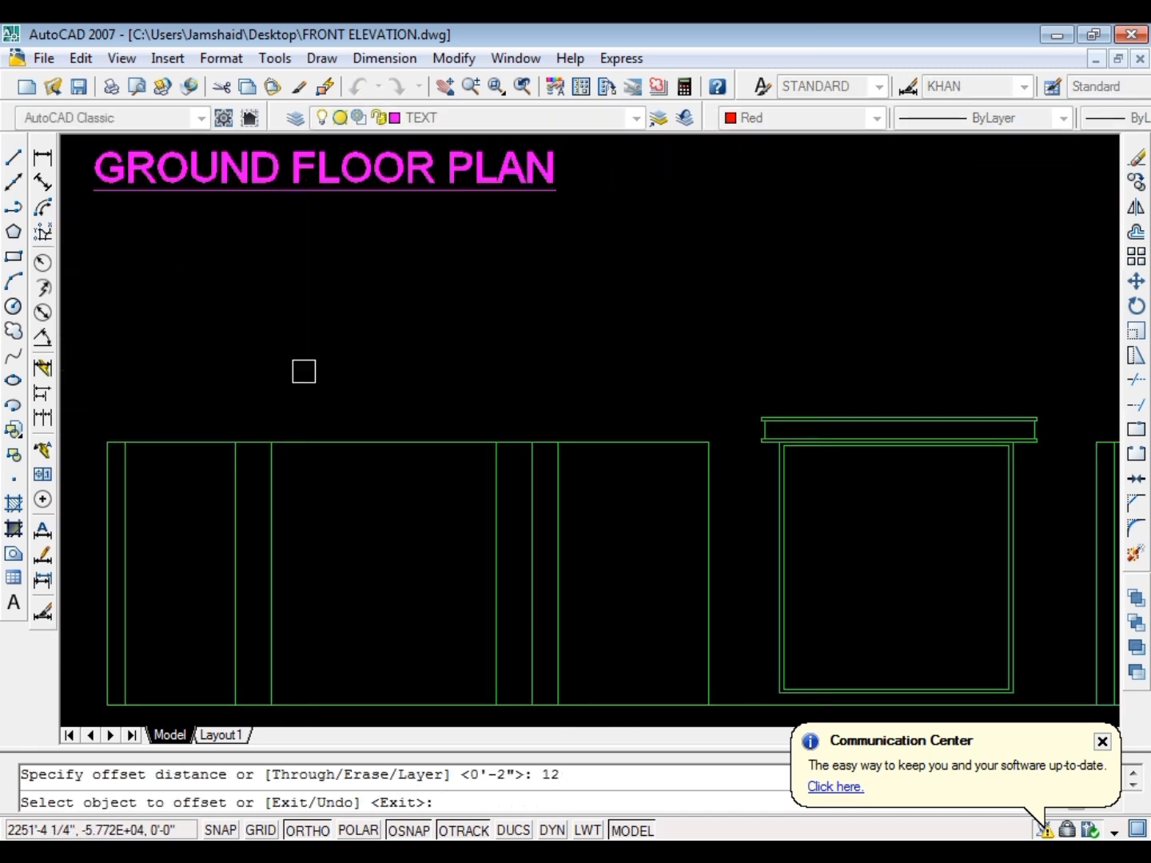
left_click(321, 442)
left_click(381, 356)
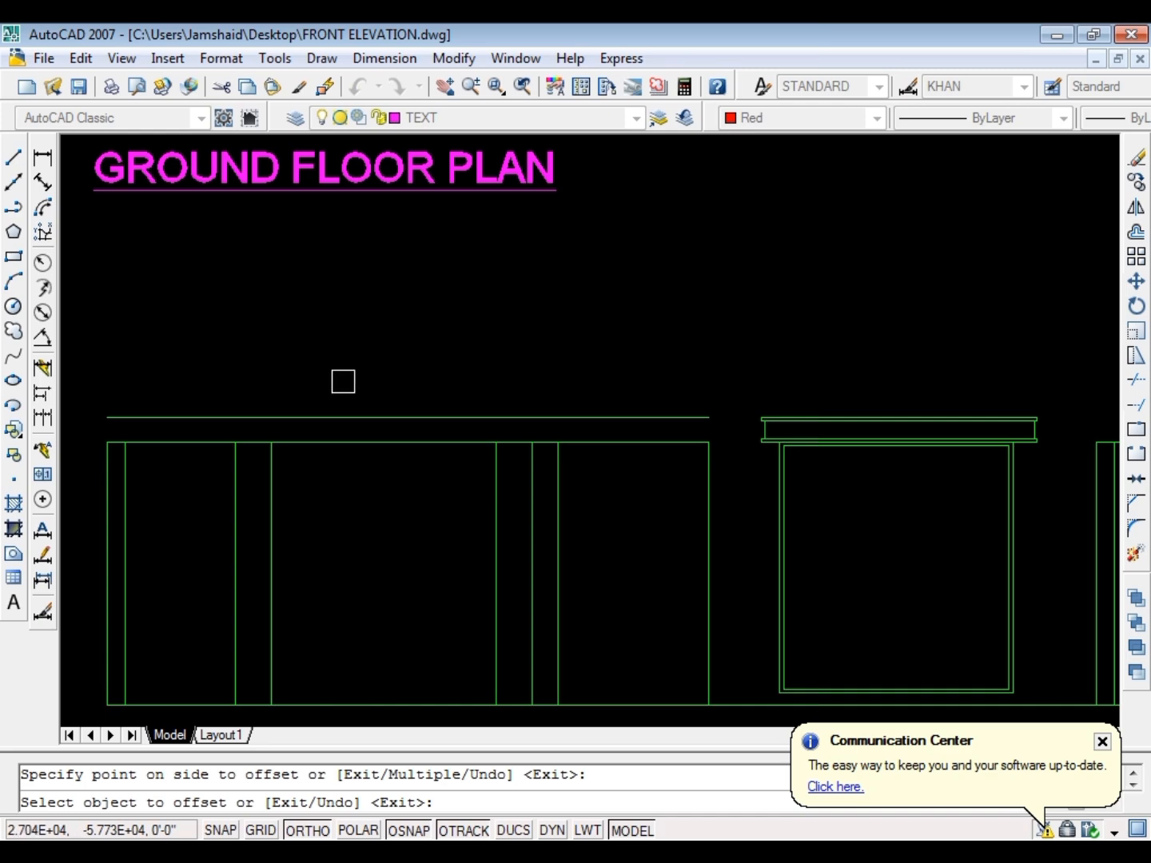
key("Escape")
Examine the porch and entrance deck on the ground floor plan against the wall lines of the elevation
scroll(472, 355, "down", 2)
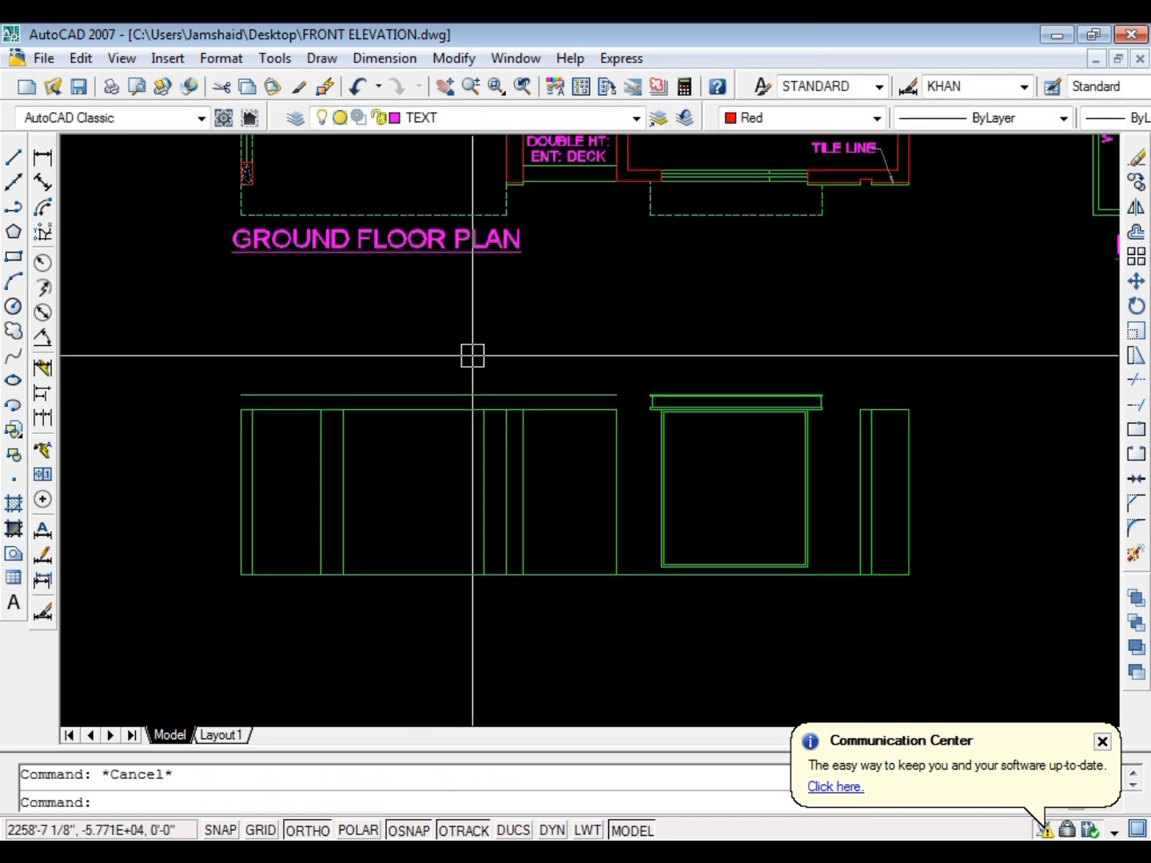
scroll(570, 400, "up", 3)
scroll(559, 320, "down", 3)
scroll(551, 189, "down", 1)
scroll(551, 188, "up", 2)
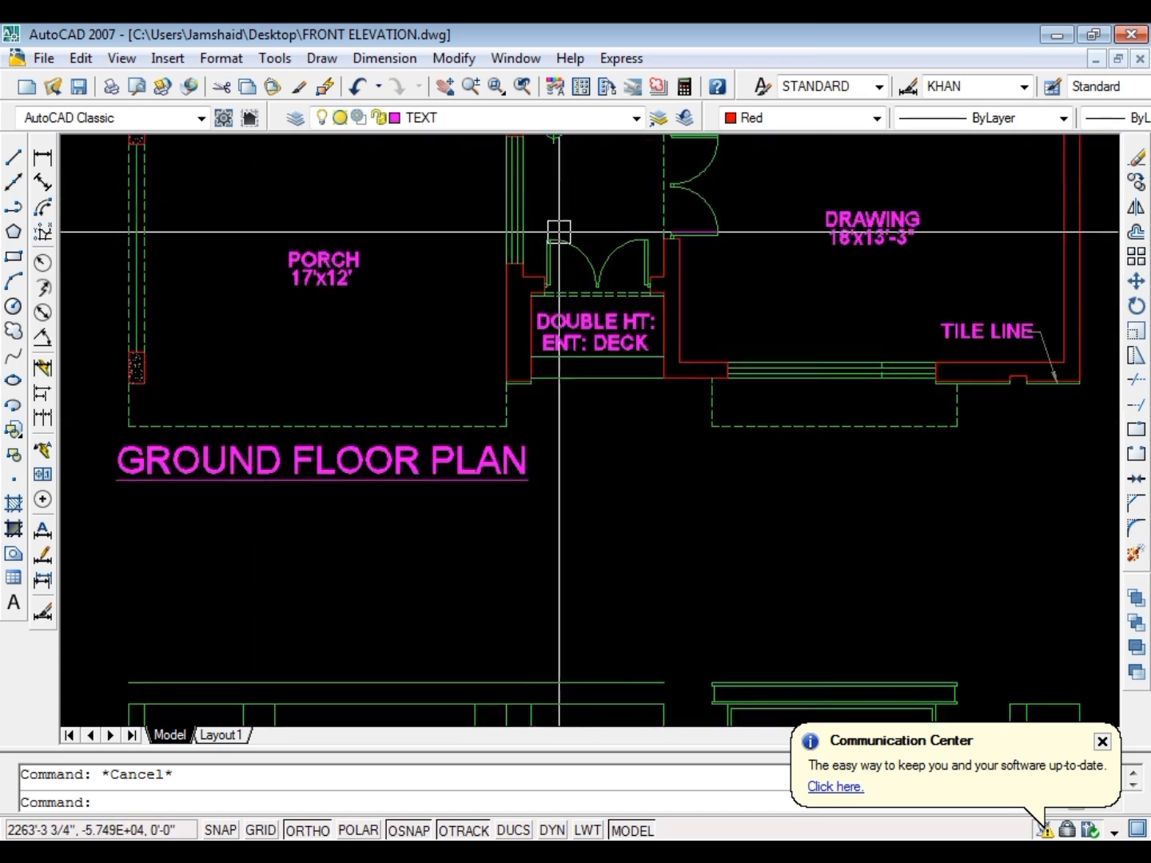
scroll(557, 232, "down", 3)
scroll(547, 261, "up", 4)
scroll(545, 363, "down", 1)
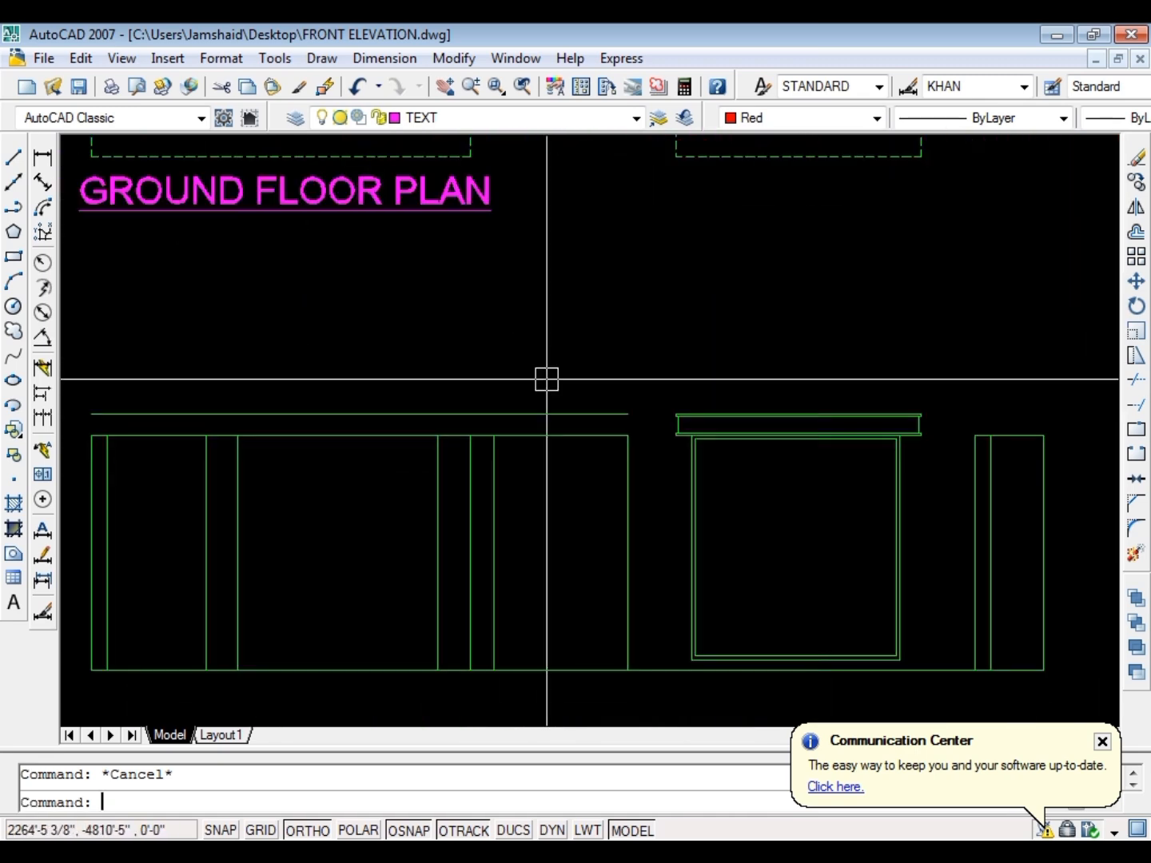
Stretch the right ends of the two upper horizontal lines back over the porch, to just past the entrance deck's left wall lines
scroll(650, 419, "up", 3)
left_click(638, 350)
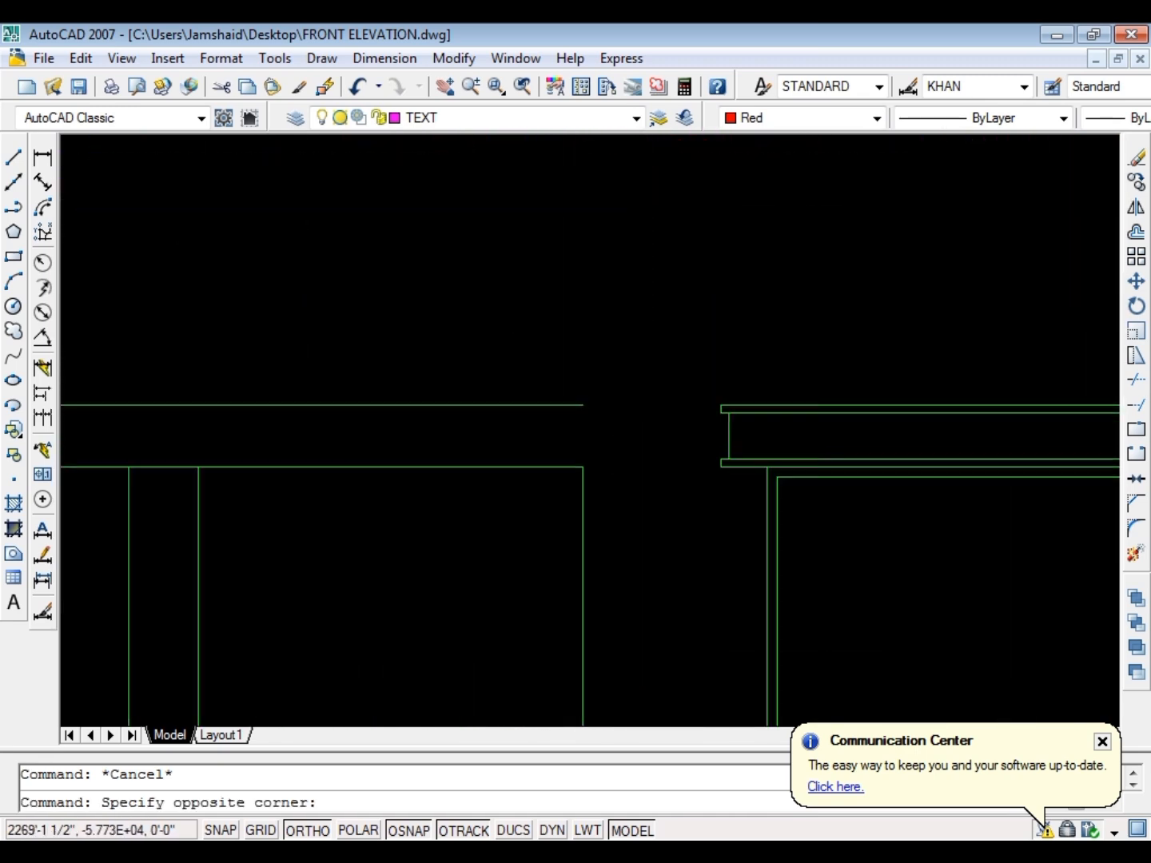
left_click(538, 495)
type("m")
key("Return")
left_click(530, 533)
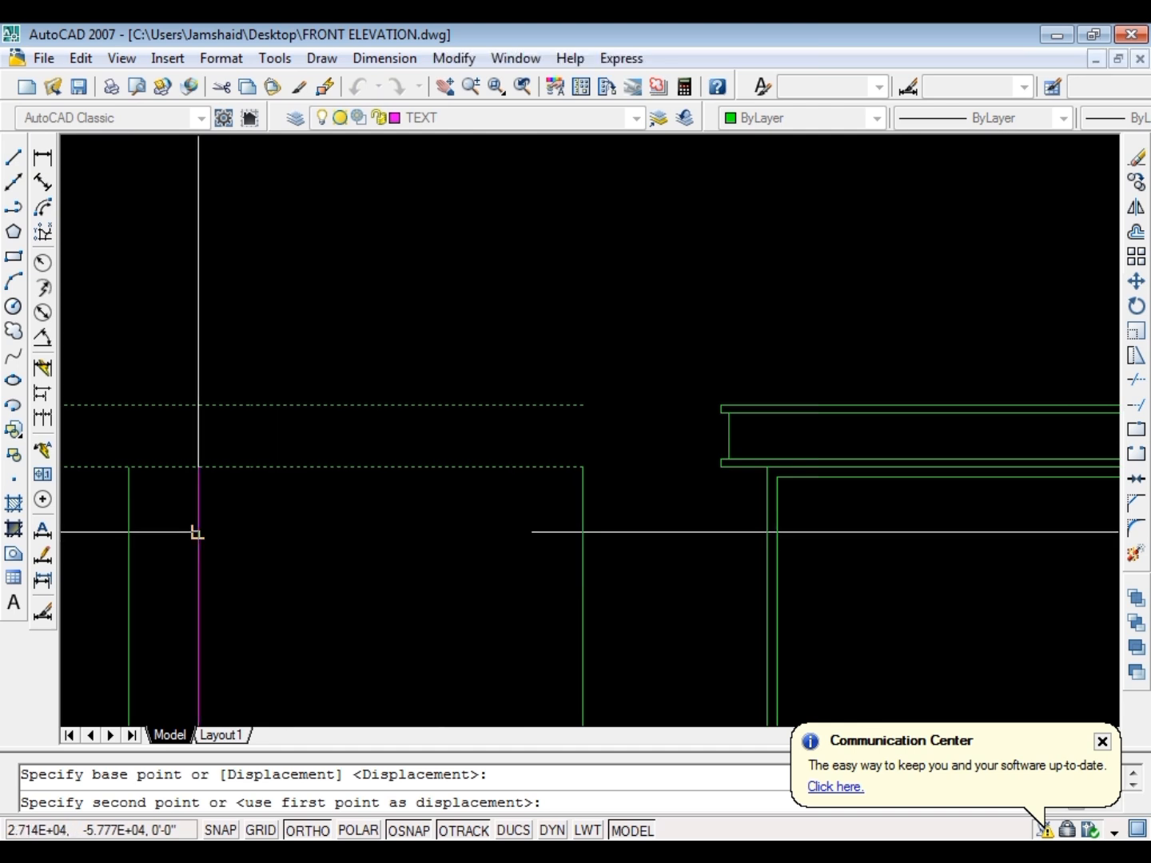
left_click(179, 532)
key("Escape")
Stretch the same two line ends further left to meet the vertical line just before the entrance's left wall lines
scroll(399, 422, "down", 4)
scroll(301, 444, "down", 1)
scroll(372, 378, "up", 2)
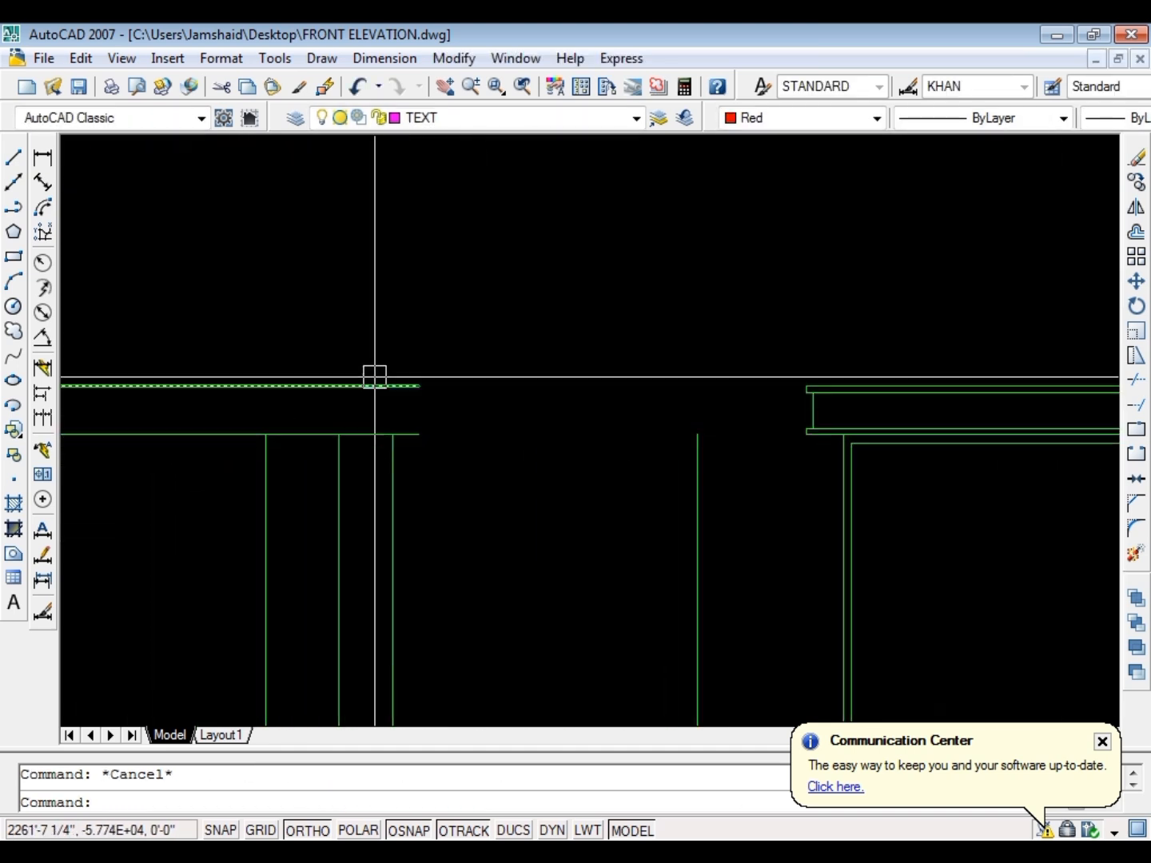
scroll(506, 375, "down", 2)
scroll(424, 392, "up", 2)
scroll(429, 392, "up", 2)
left_click(599, 288)
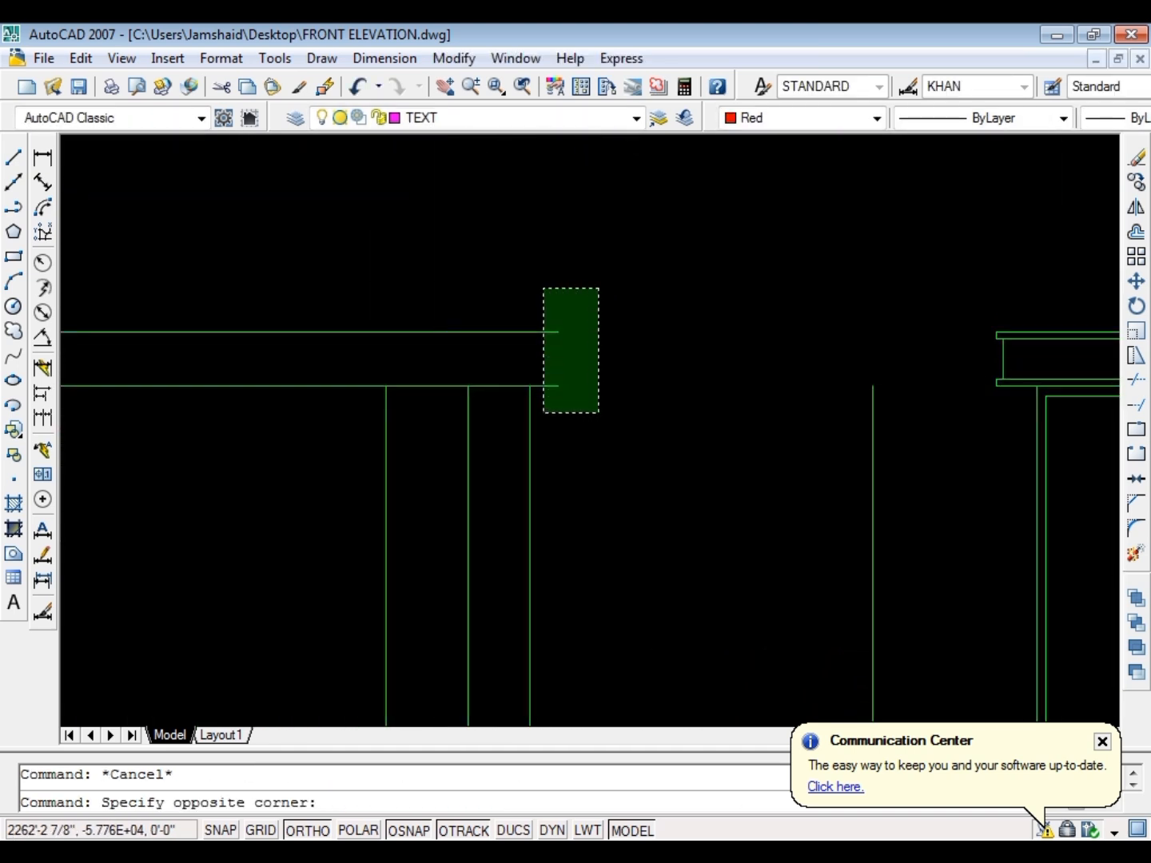
left_click(543, 413)
type("s")
key("Return")
left_click(558, 387)
key("Escape")
scroll(447, 456, "down", 3)
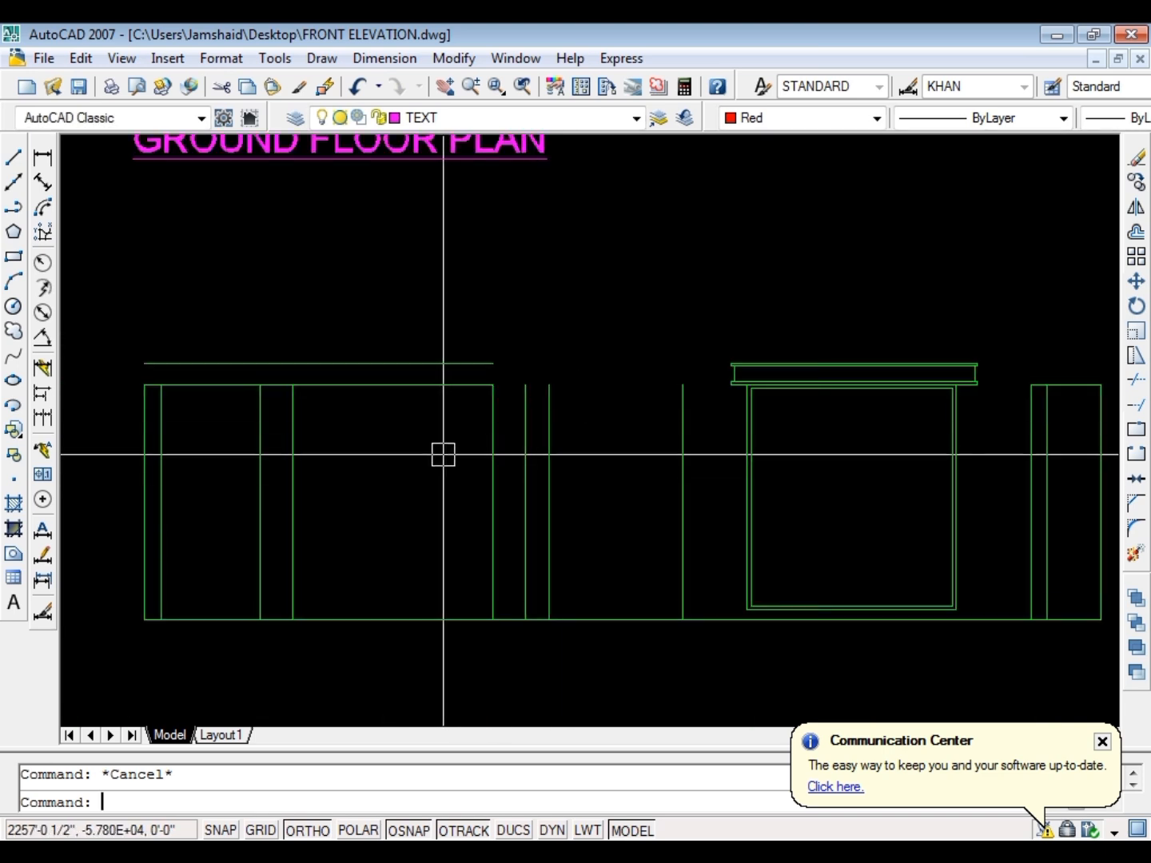
Offset the shortened top line of the porch walls 12 inches downward
type("o")
key("Return")
type("12")
key("Return")
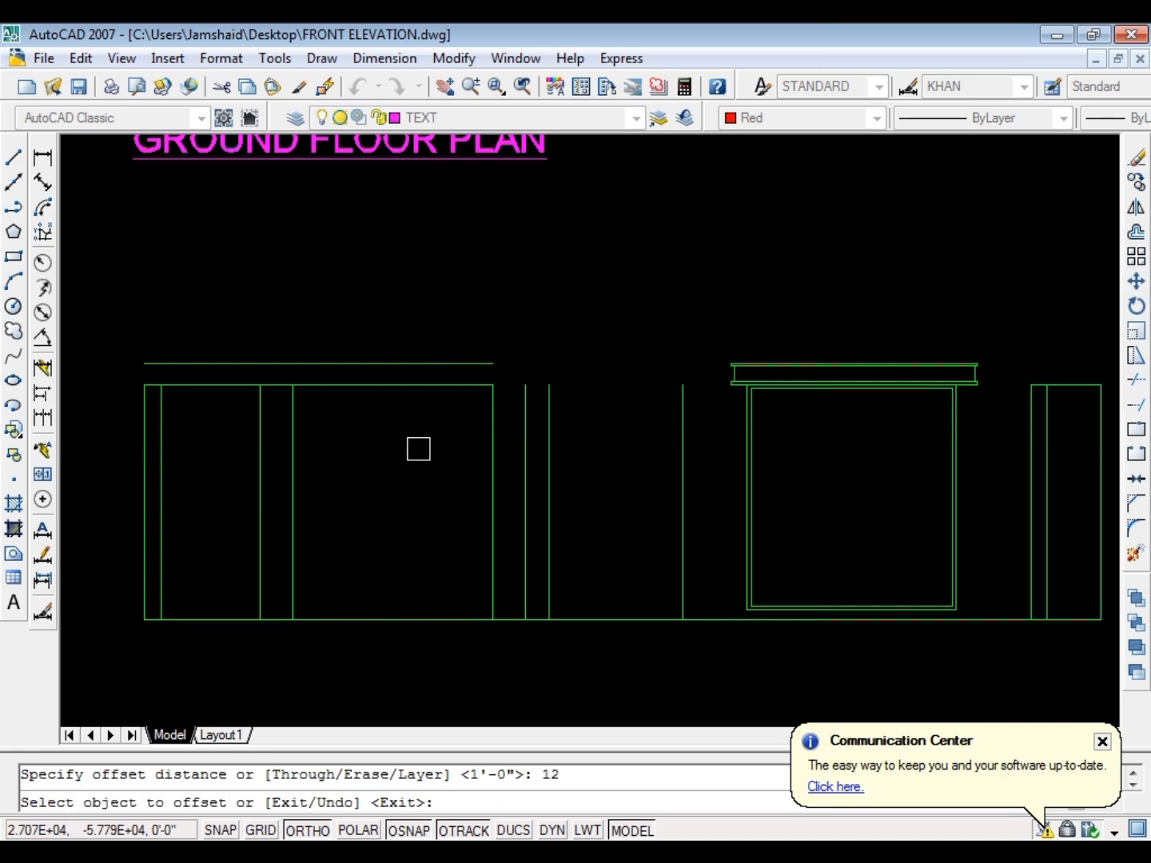
left_click(427, 385)
left_click(250, 417)
key("Escape")
Trim the porch's three inner vertical lines above the new horizontal line and erase the original top line of the walls
scroll(249, 416, "up", 5)
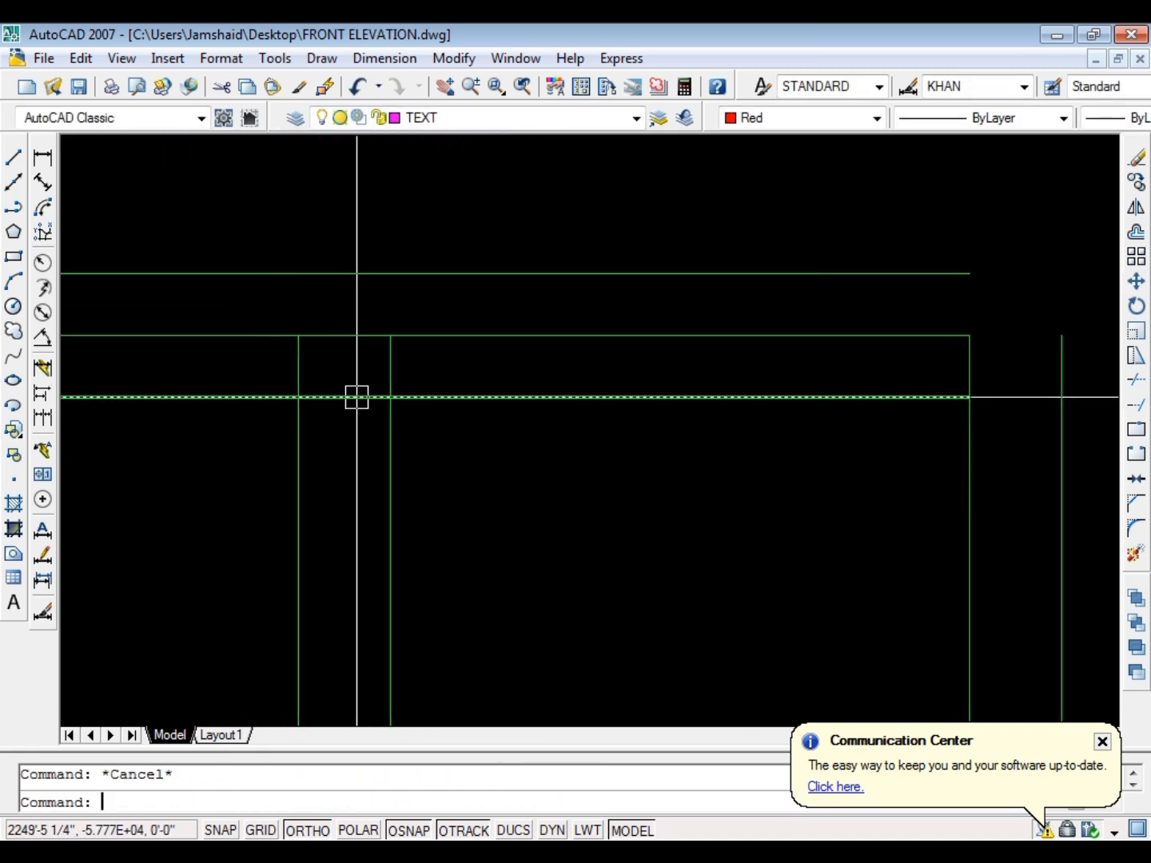
type("tr")
key("Return")
key("Return")
left_click(452, 371)
scroll(453, 386, "down", 2)
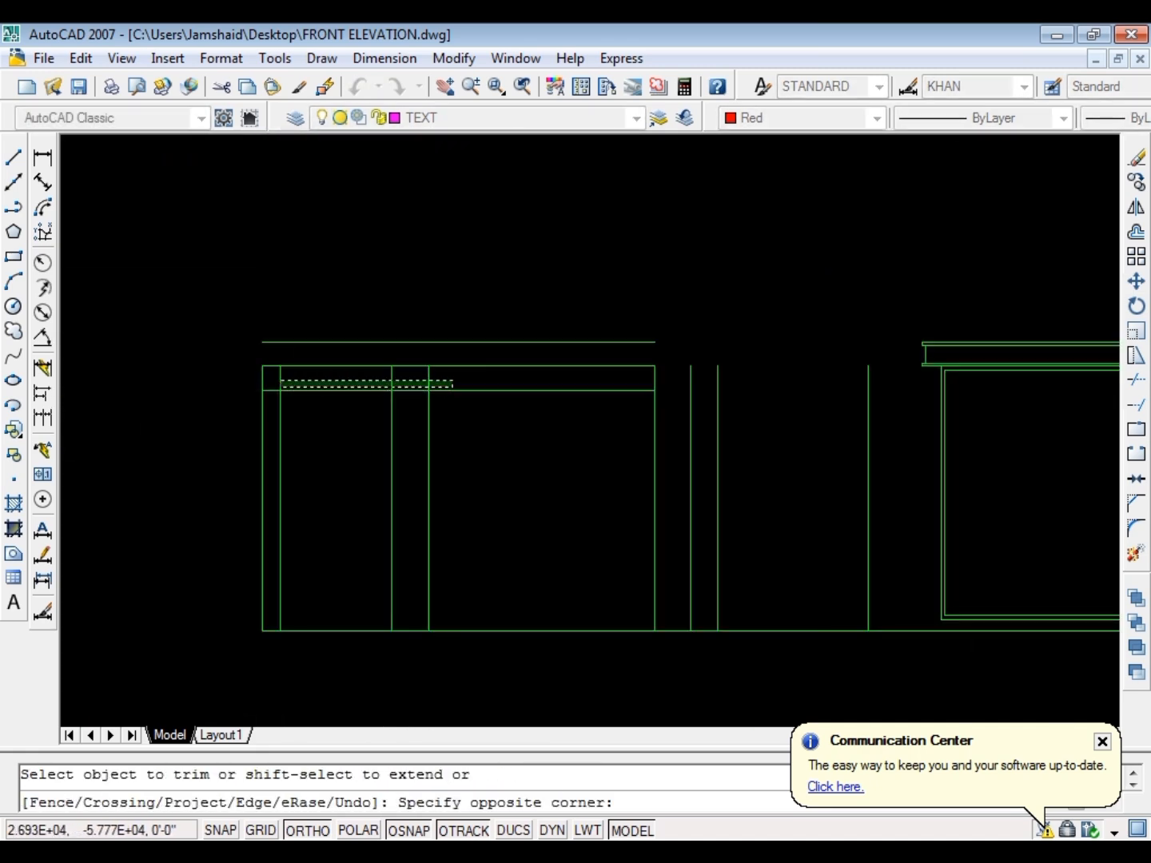
key("Escape")
left_click(453, 366)
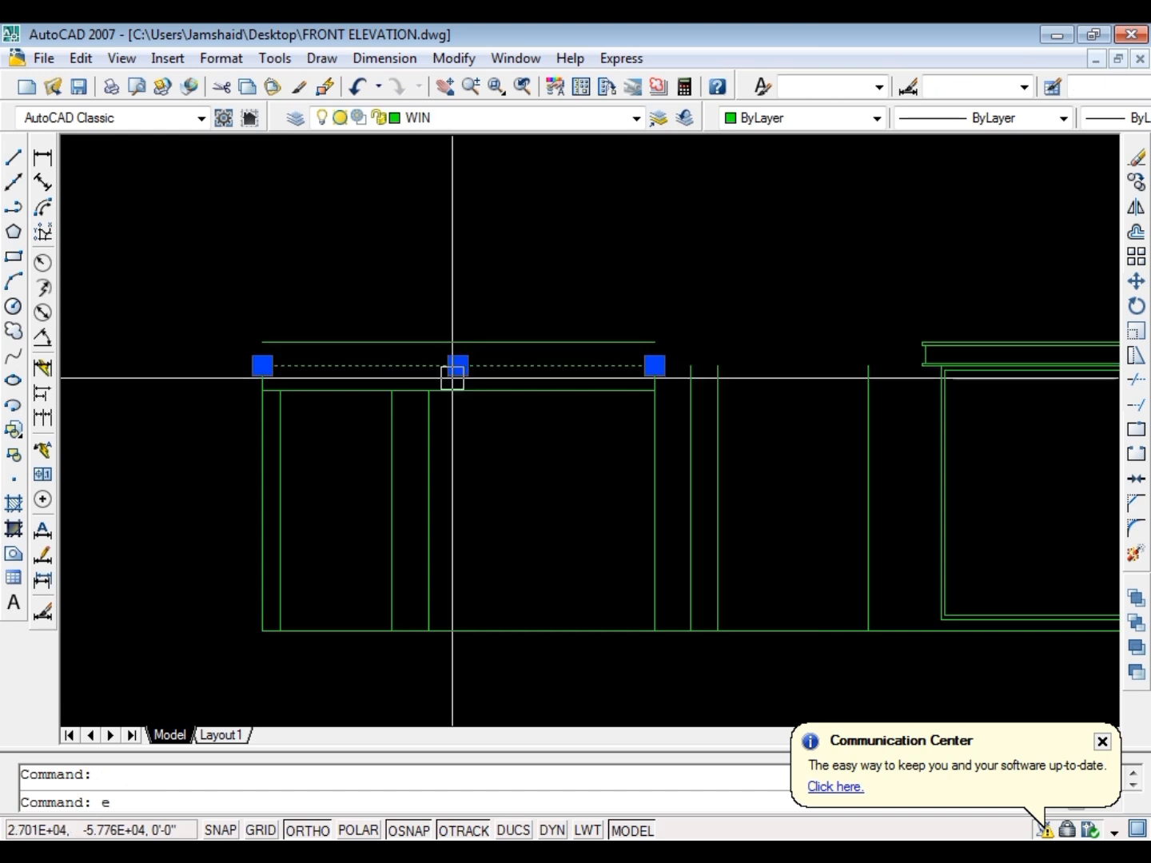
key("Delete")
Offset the remaining lower horizontal line above the porch opening another 12 inches downward
type("o")
key("Return")
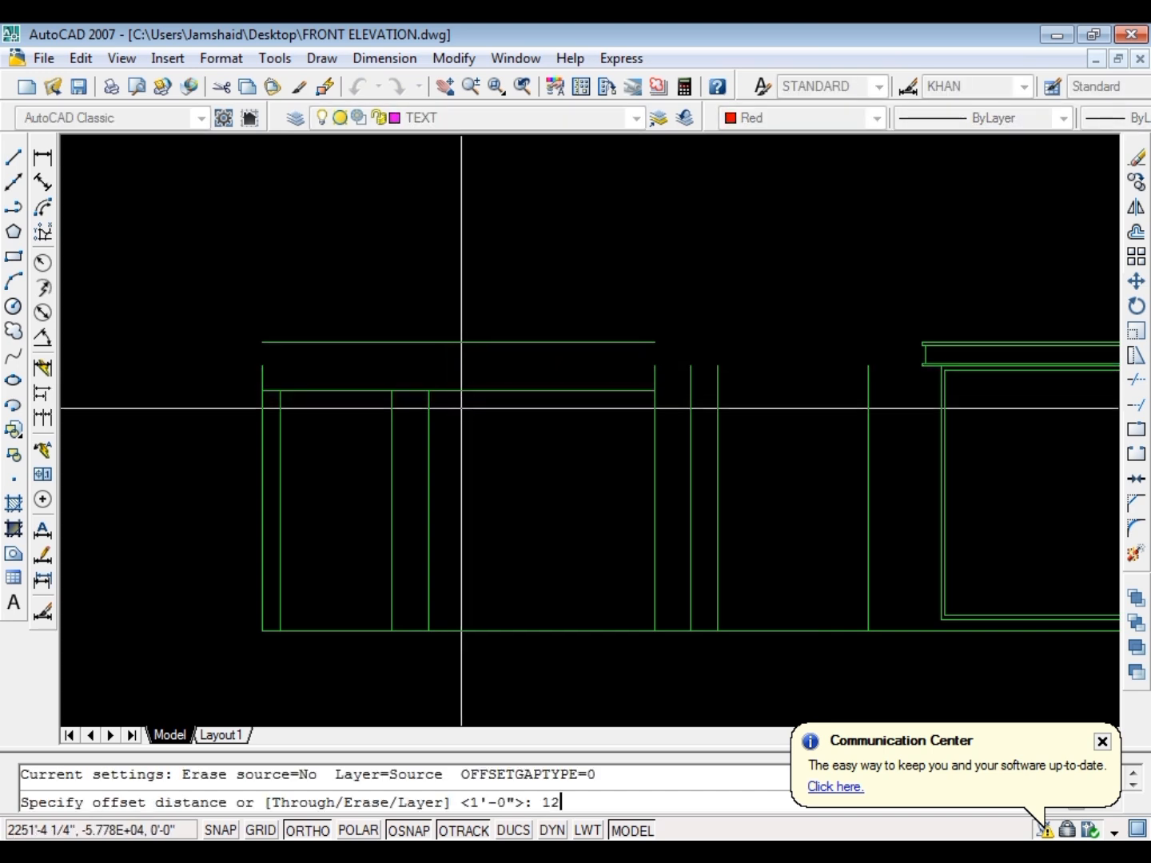
type("12")
key("Return")
left_click(502, 393)
left_click(504, 423)
key("Escape")
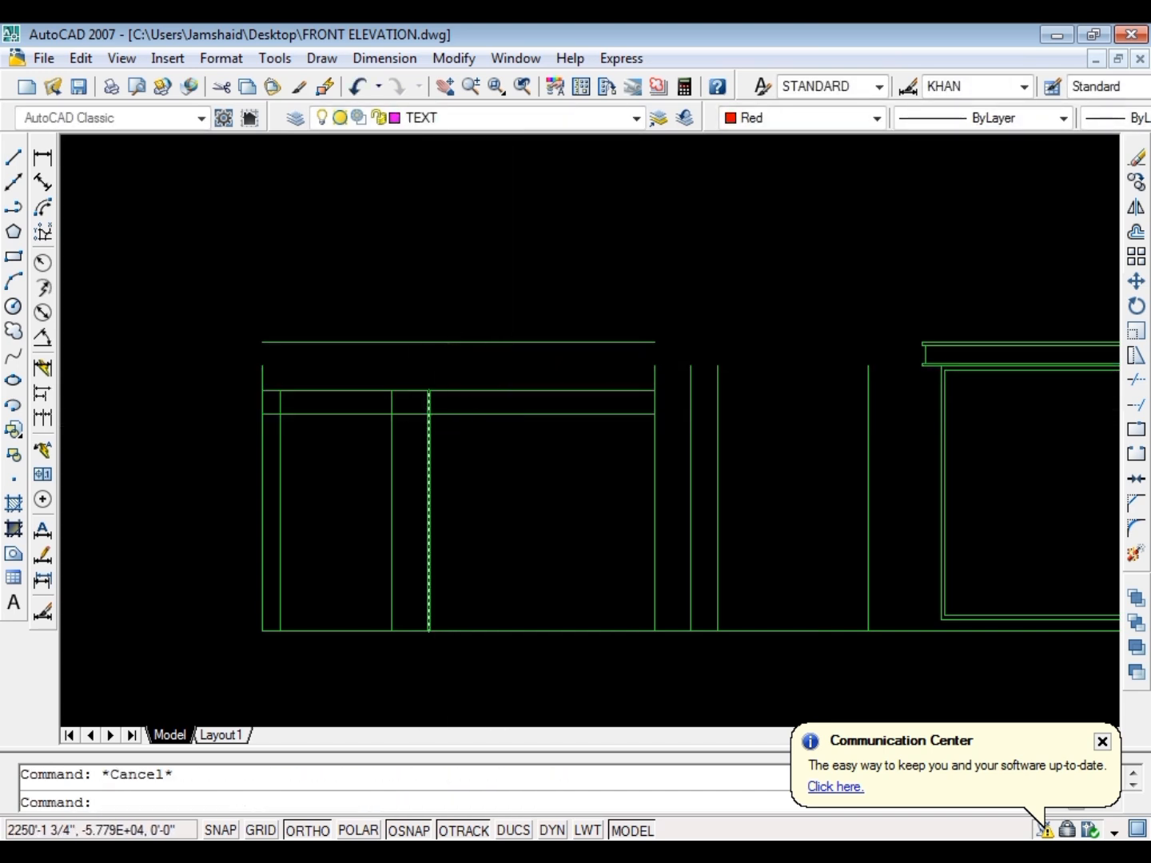
Trim the porch's inner vertical lines between the two lower horizontal lines
type("tr")
key("Return")
key("Return")
scroll(417, 408, "up", 3)
left_click(572, 395)
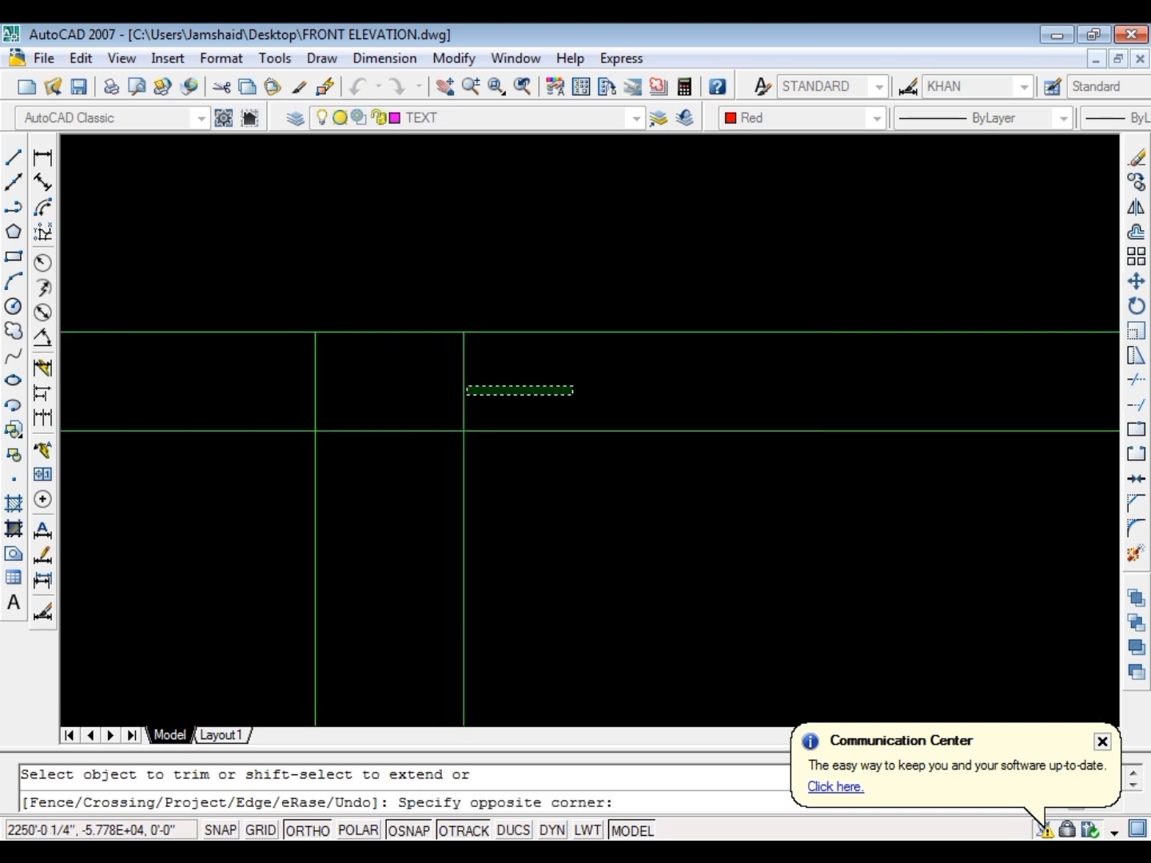
scroll(359, 364, "down", 2)
scroll(339, 339, "up", 3)
scroll(471, 367, "down", 5)
key("Escape")
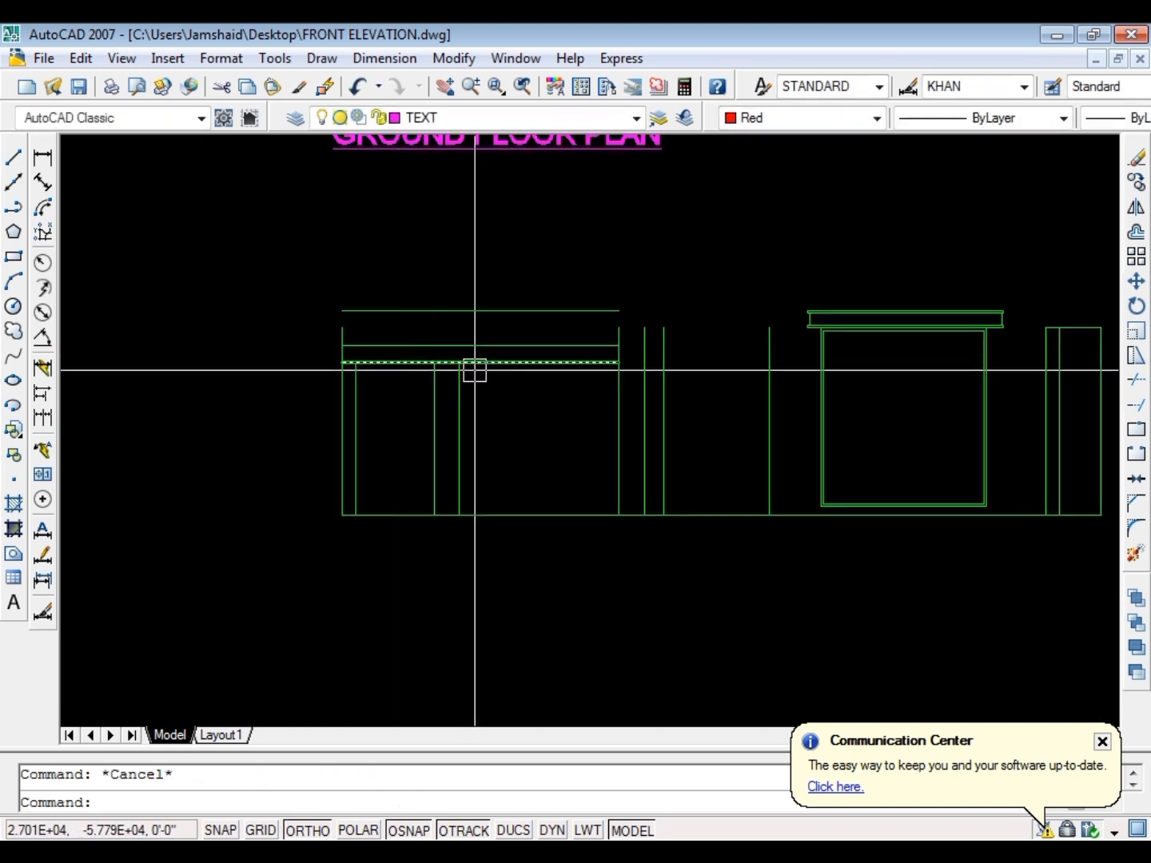
Dimension the height of the porch's inner vertical line, placing the dimension inside the porch opening
type("dli")
key("Return")
key("Return")
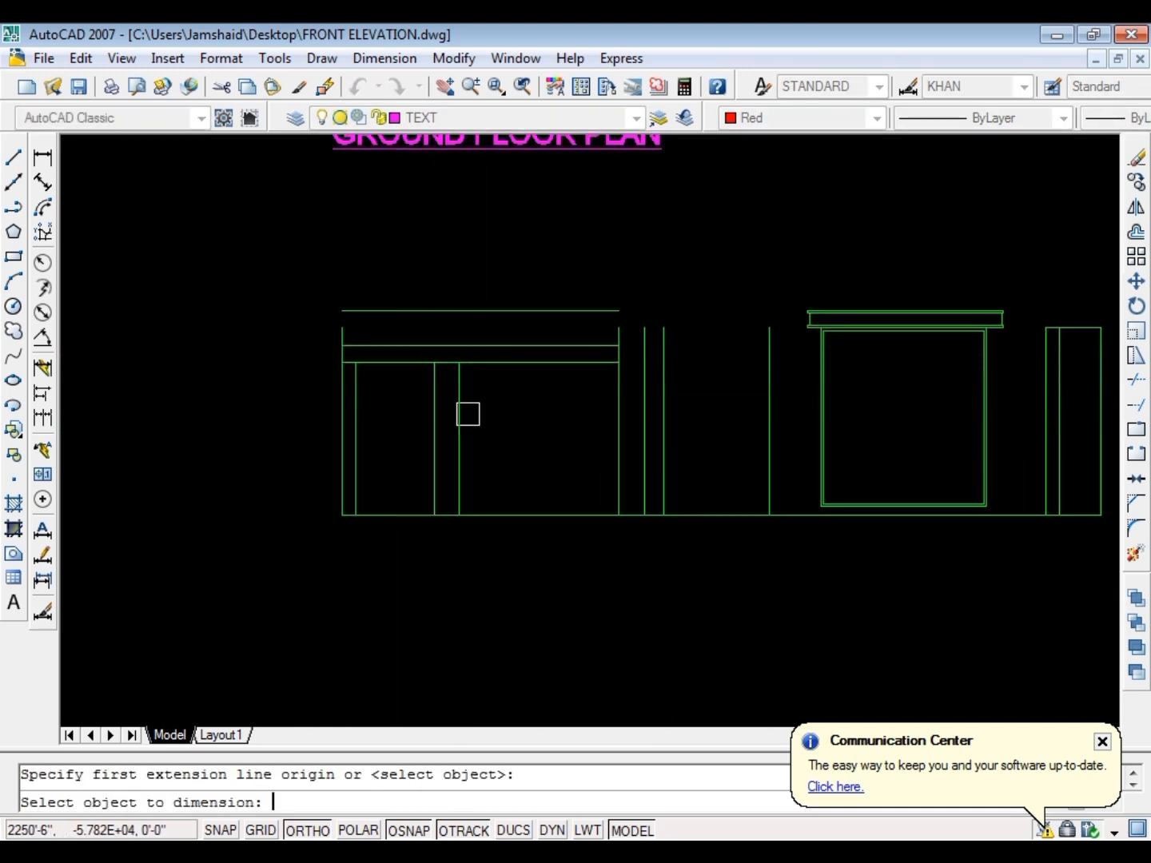
scroll(421, 419, "up", 5)
left_click(413, 409)
key("Escape")
Stretch the two lower horizontal lines and the tops of the porch's inner verticals 12 inches upward, and save the drawing
left_click(1014, 198)
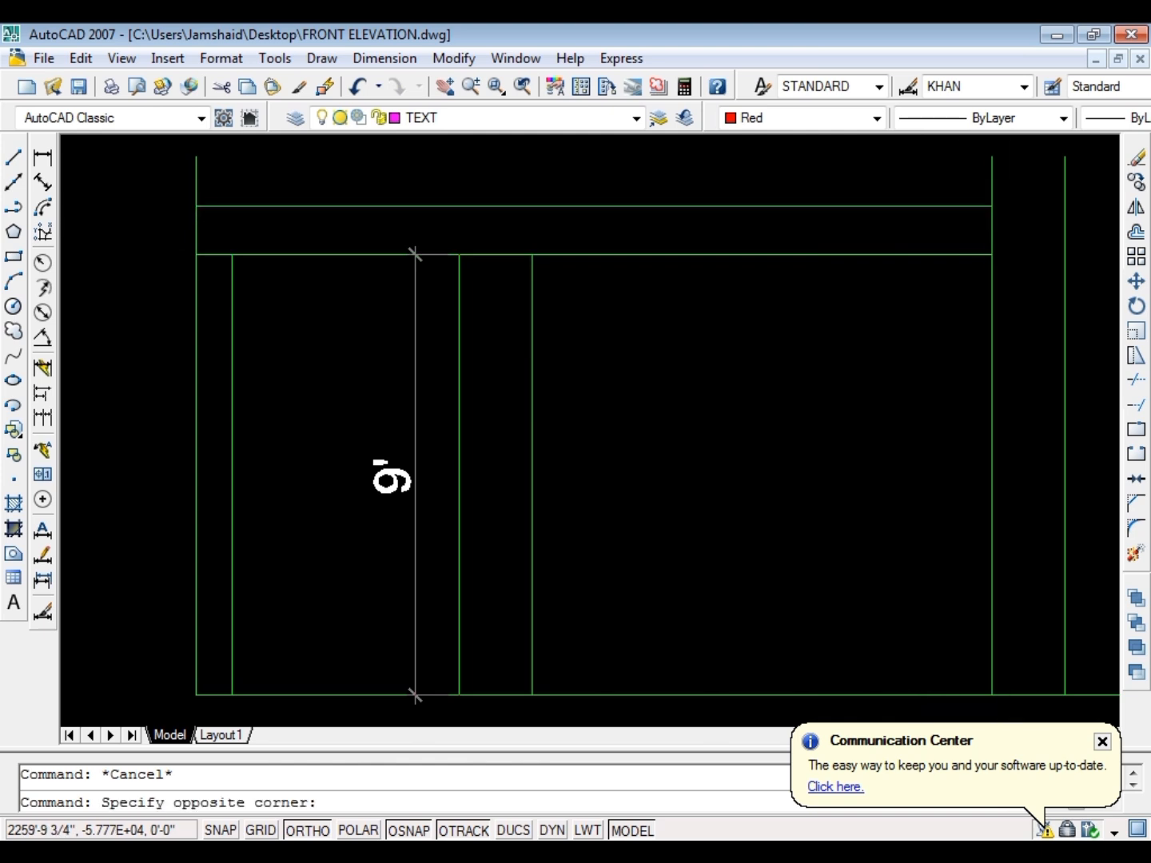
left_click(123, 346)
type("s")
key("Return")
left_click(110, 371)
type("12")
key("Return")
scroll(157, 447, "down", 5)
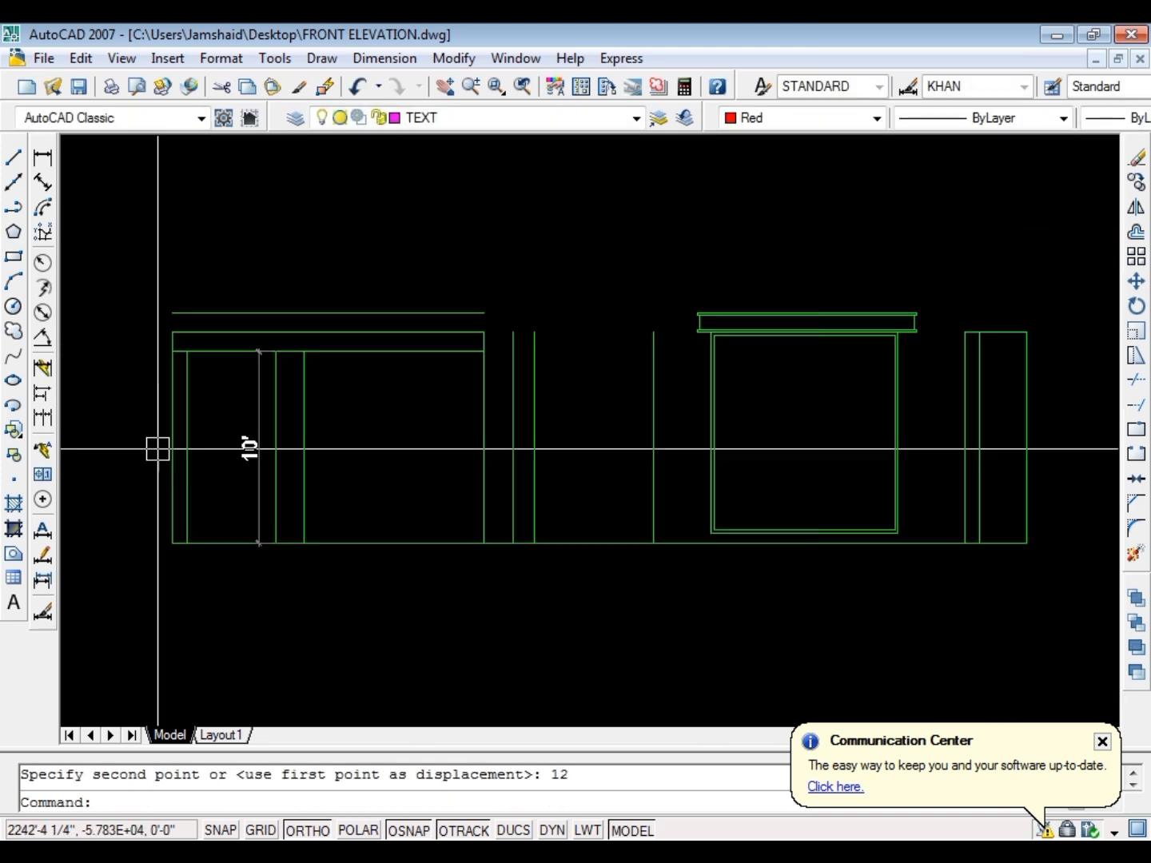
scroll(362, 321, "up", 2)
scroll(362, 321, "up", 1)
scroll(428, 341, "down", 3)
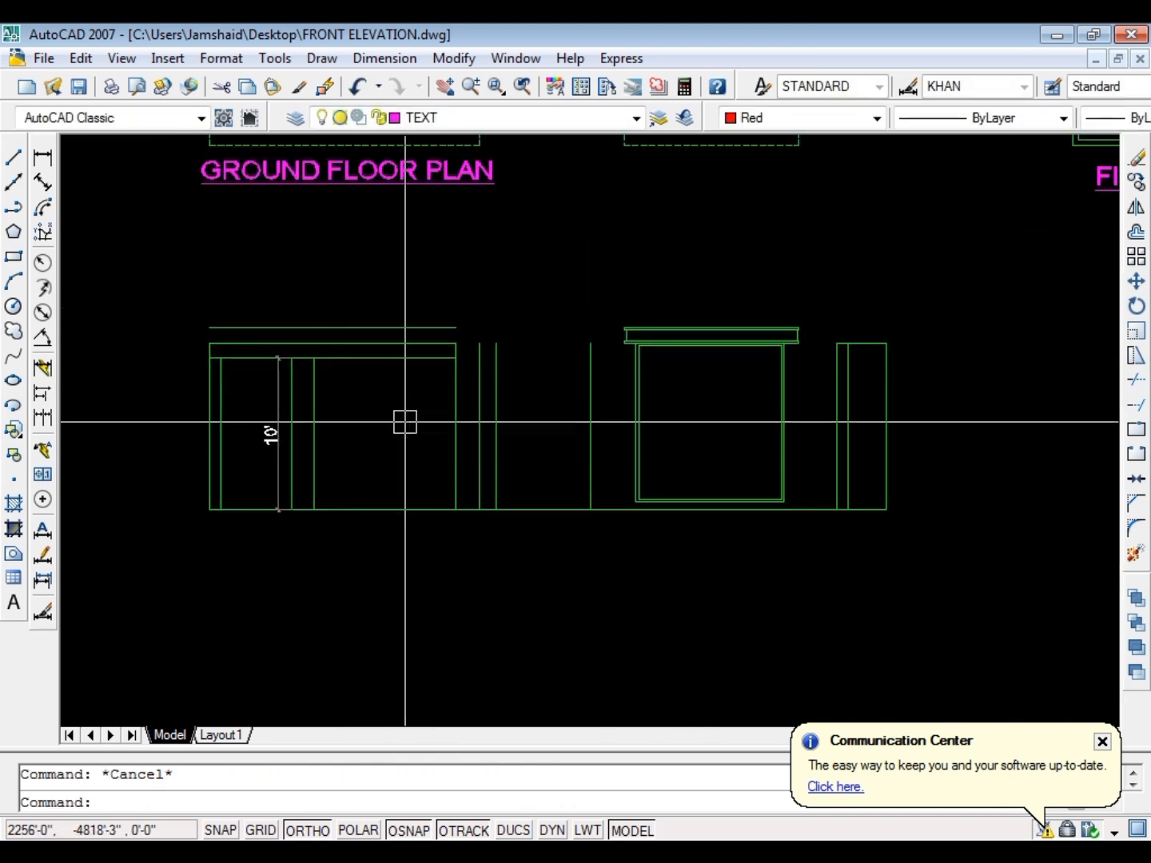
key("ctrl+s")
key("Escape")
Erase the middle horizontal line of the band above the porch
scroll(328, 335, "up", 5)
left_click(335, 351)
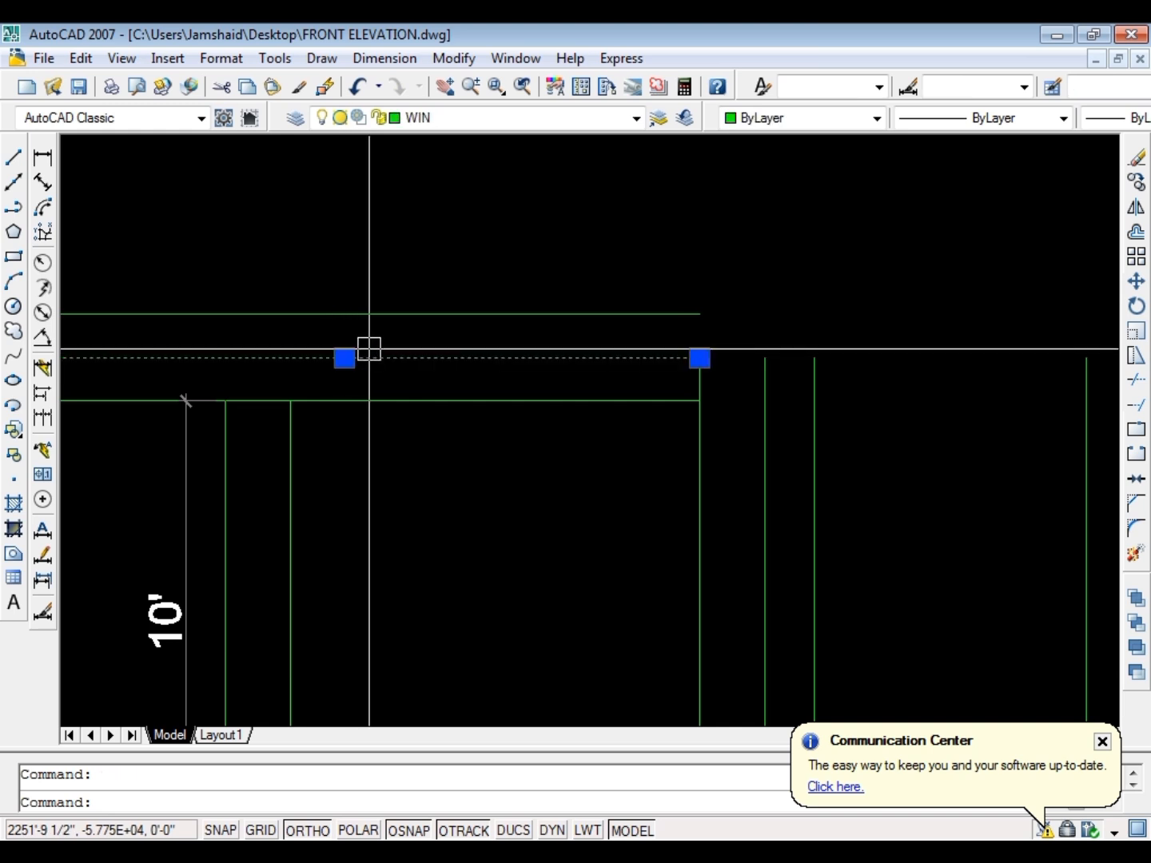
key("Delete")
key("Escape")
scroll(412, 404, "down", 2)
scroll(175, 343, "down", 2)
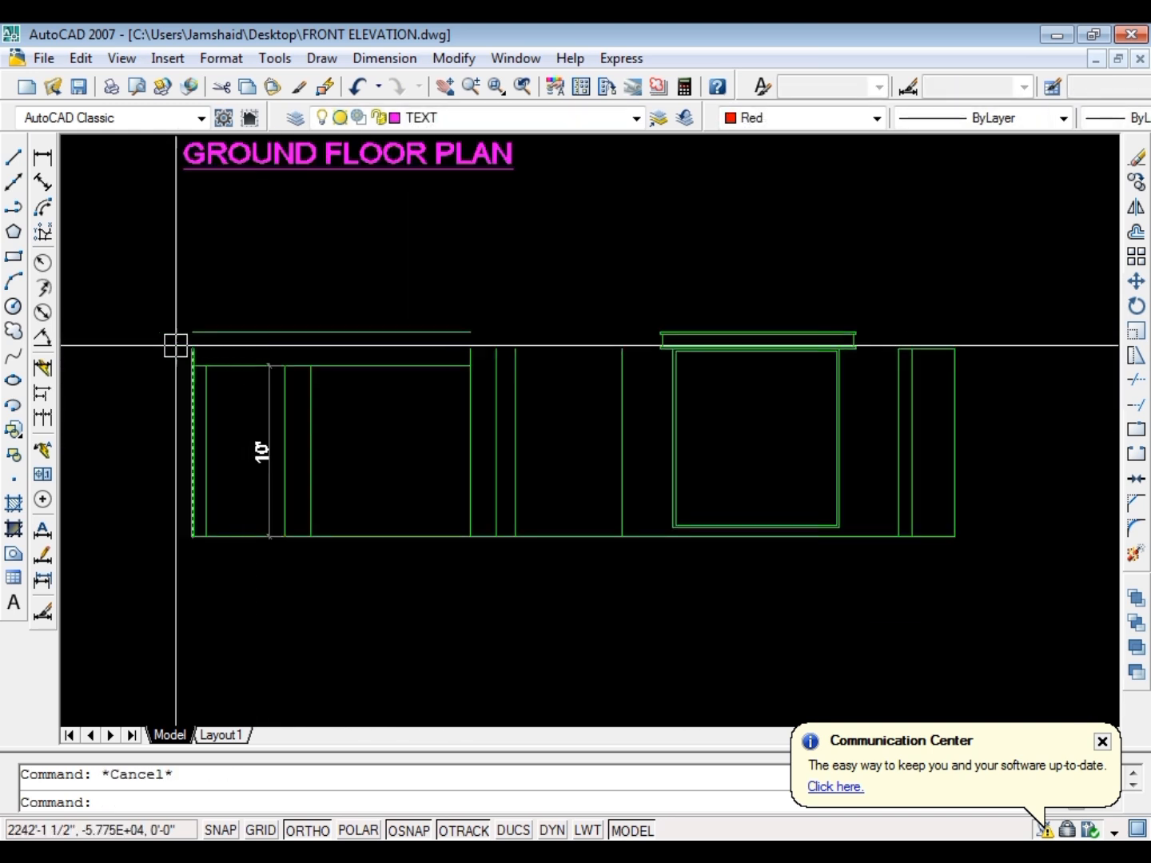
Extend the porch's two outer vertical lines up to the topmost horizontal line to close the band's ends
scroll(211, 350, "up", 4)
type("ex")
key("Return")
key("Escape")
scroll(540, 347, "down", 3)
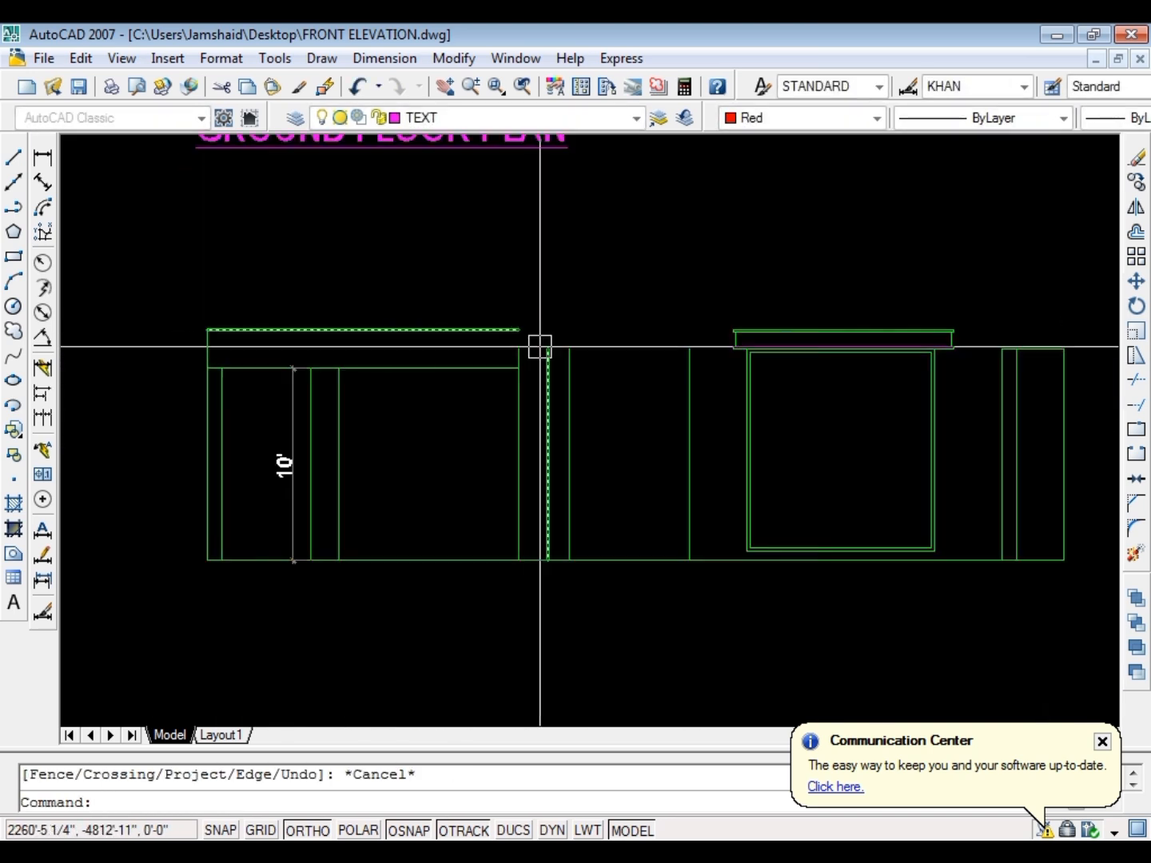
scroll(507, 352, "up", 3)
key("Return")
key("Escape")
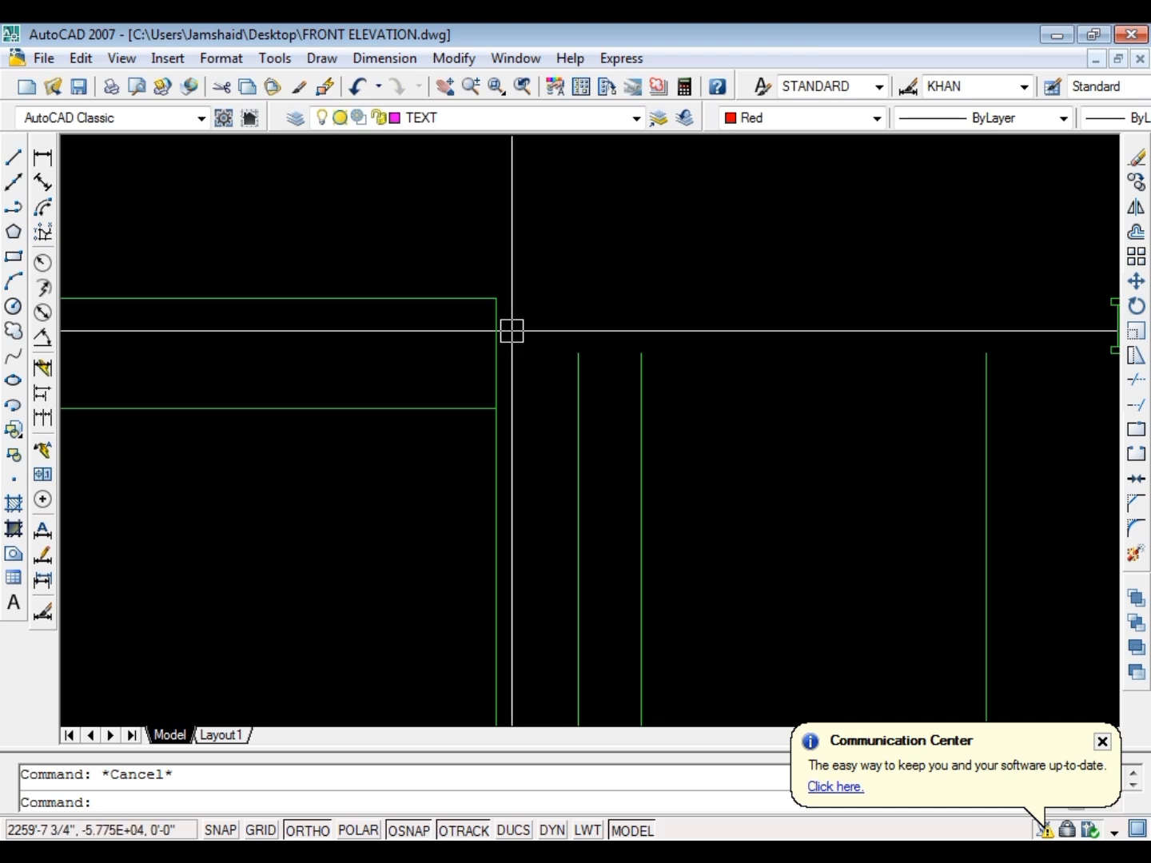
Check the height of the band above the porch with a linear dimension and erase that dimension
type("dli")
key("Return")
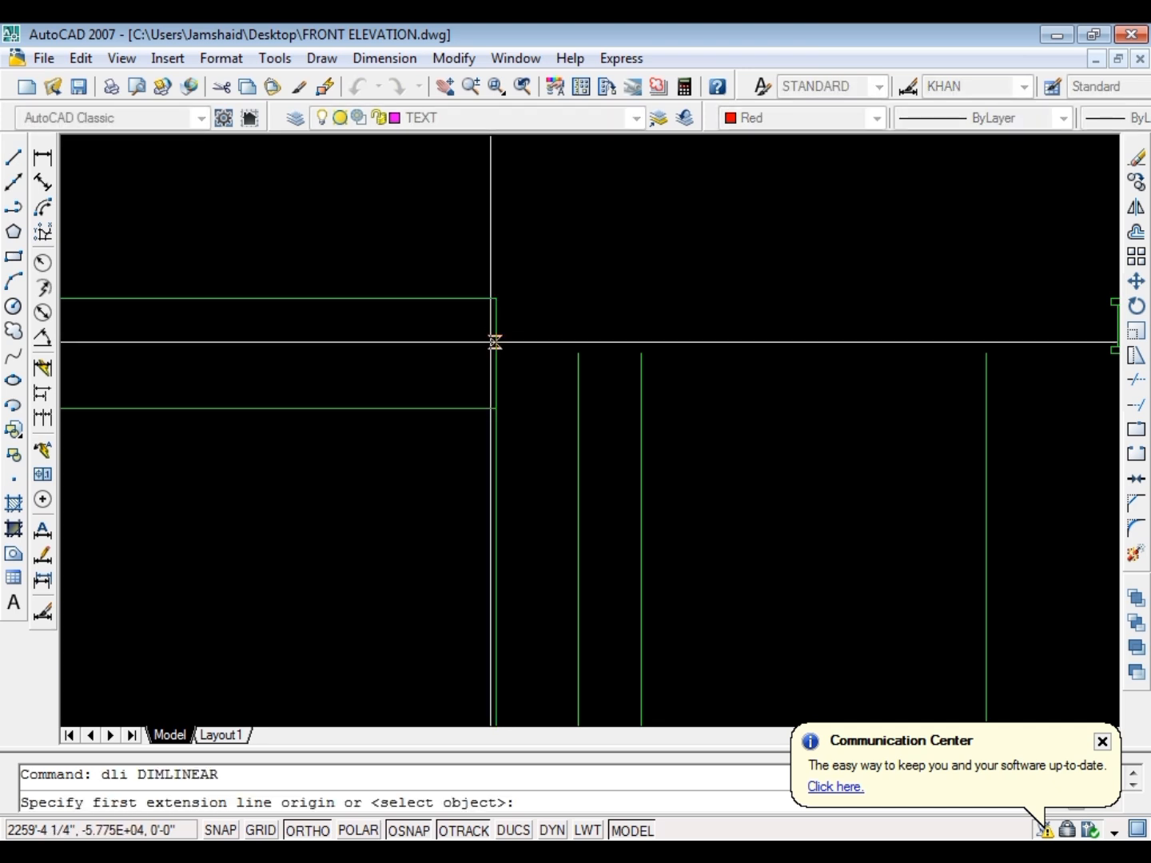
left_click(435, 407)
left_click(436, 298)
left_click(396, 321)
key("Escape")
left_click(422, 334)
left_click(356, 369)
type("e")
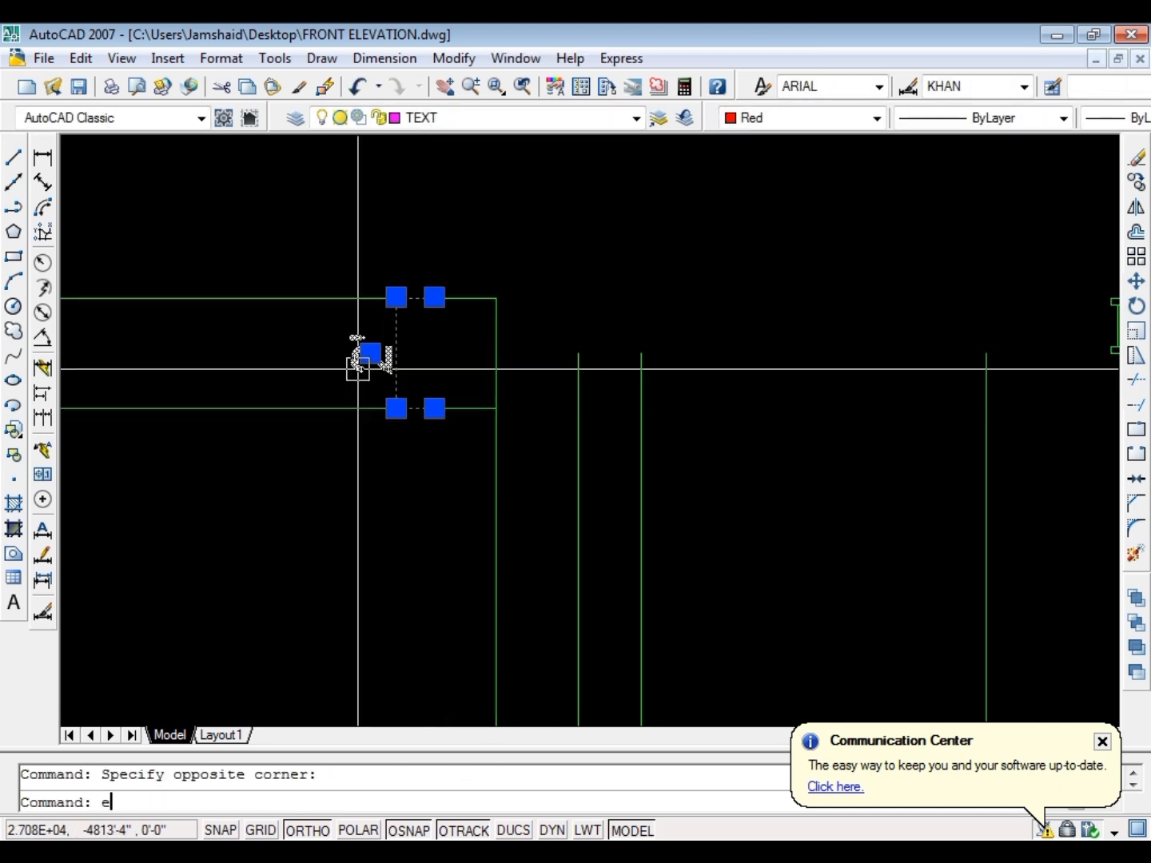
key("Return")
key("Escape")
Save the drawing and examine the elevation against the ground and first floor plans
key("ctrl+s")
scroll(355, 404, "down", 4)
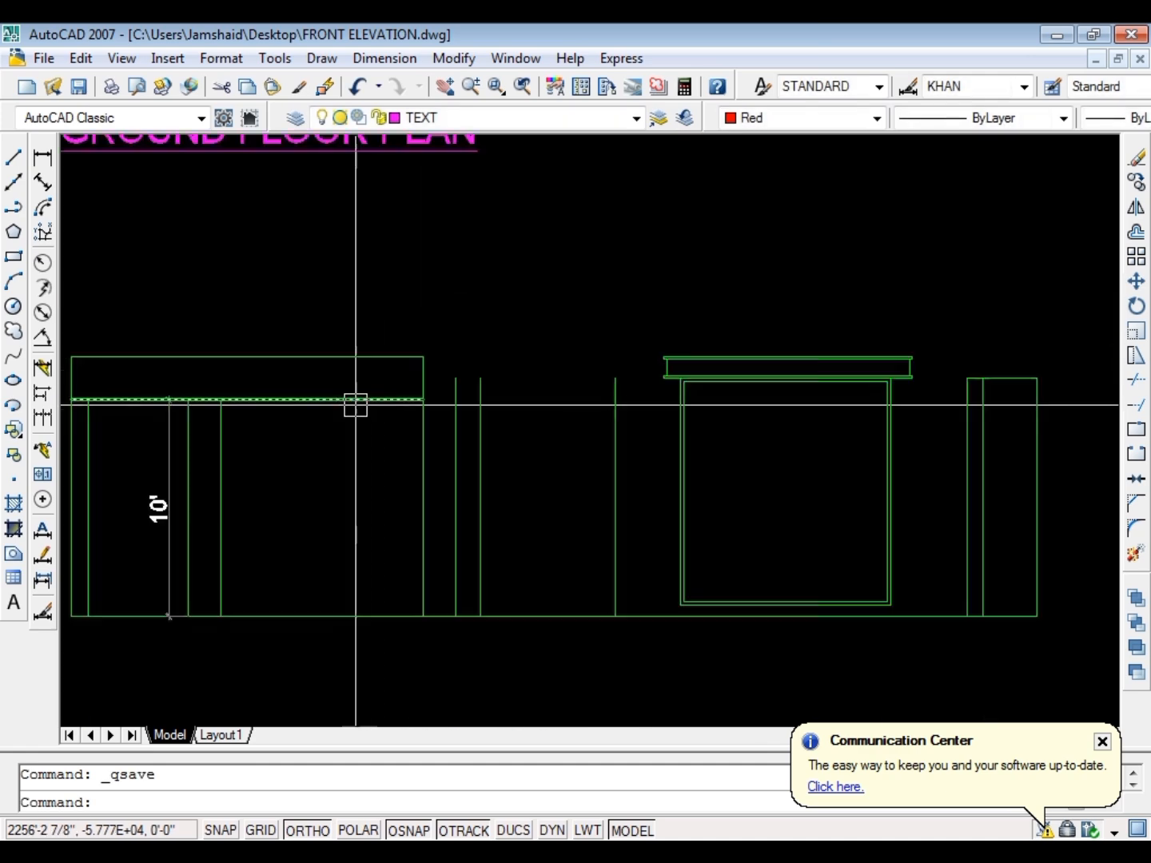
scroll(542, 375, "up", 2)
scroll(623, 356, "down", 1)
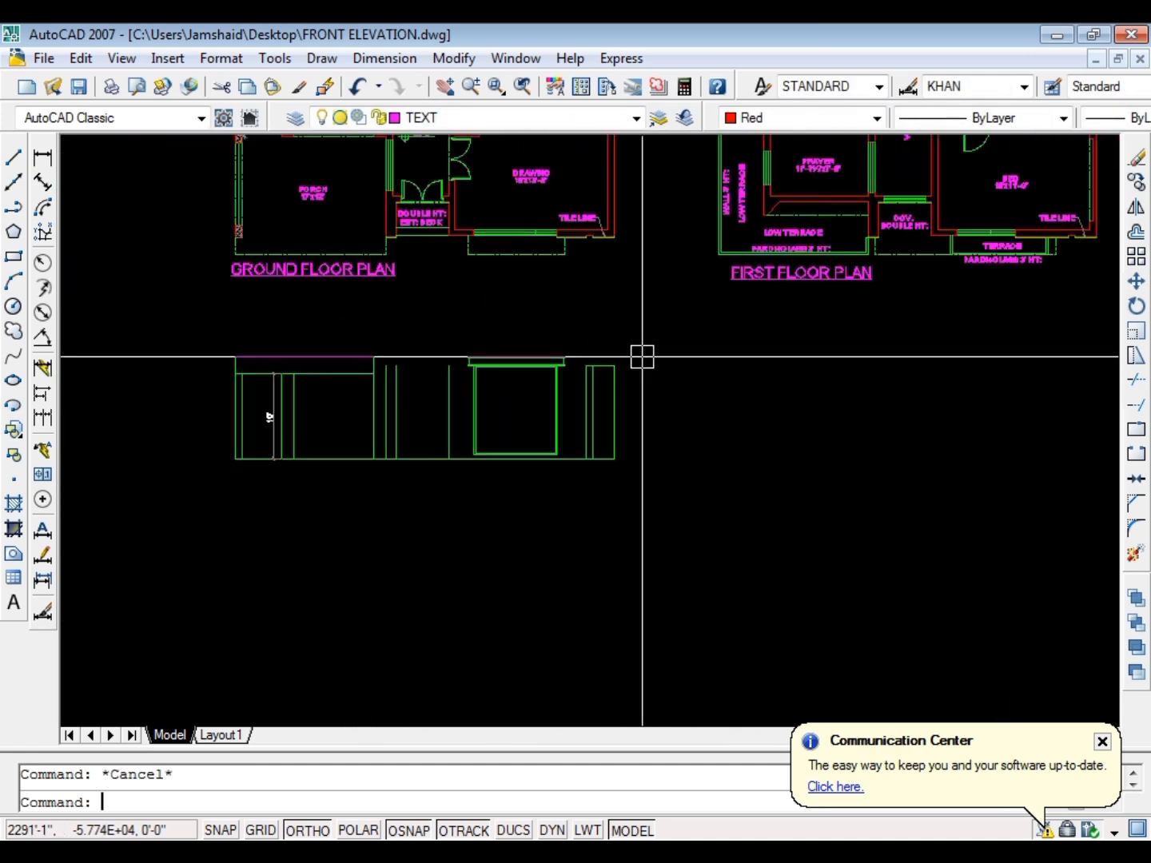
scroll(463, 340, "up", 5)
scroll(443, 391, "down", 4)
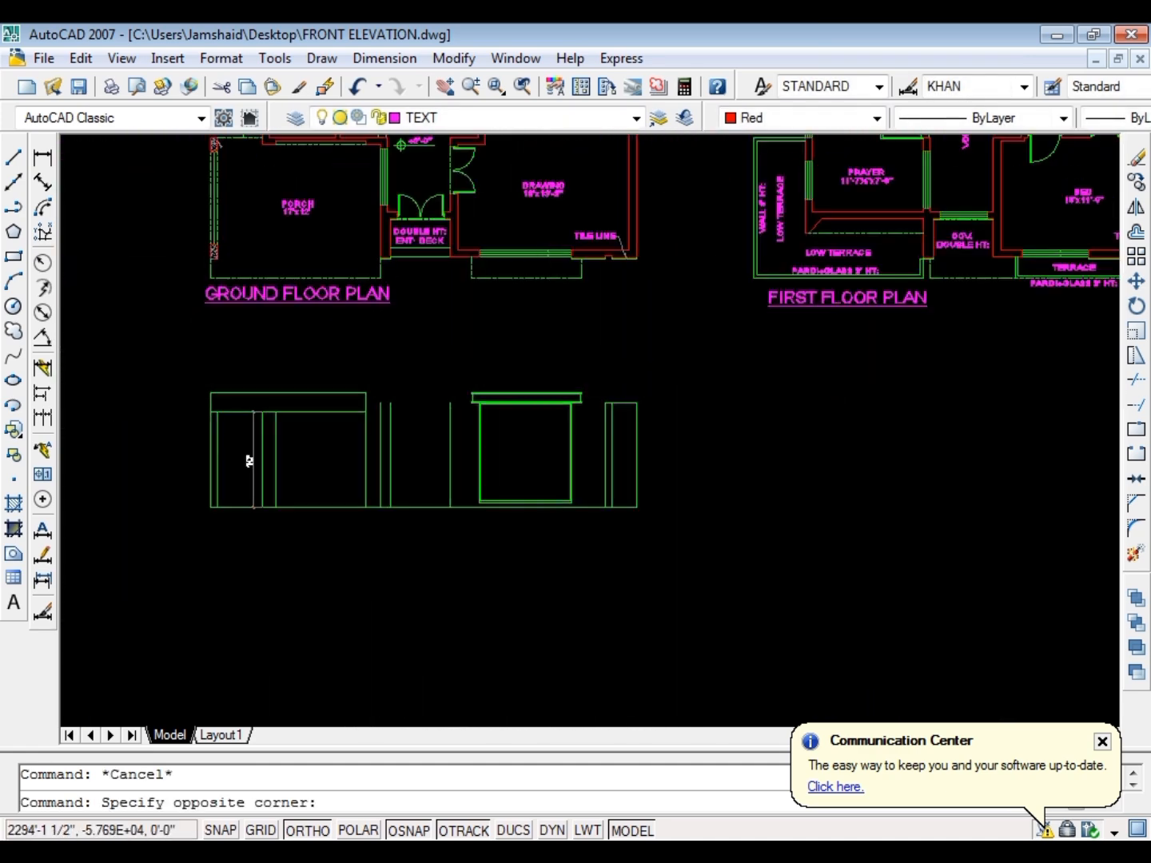
left_click(180, 529)
key("Escape")
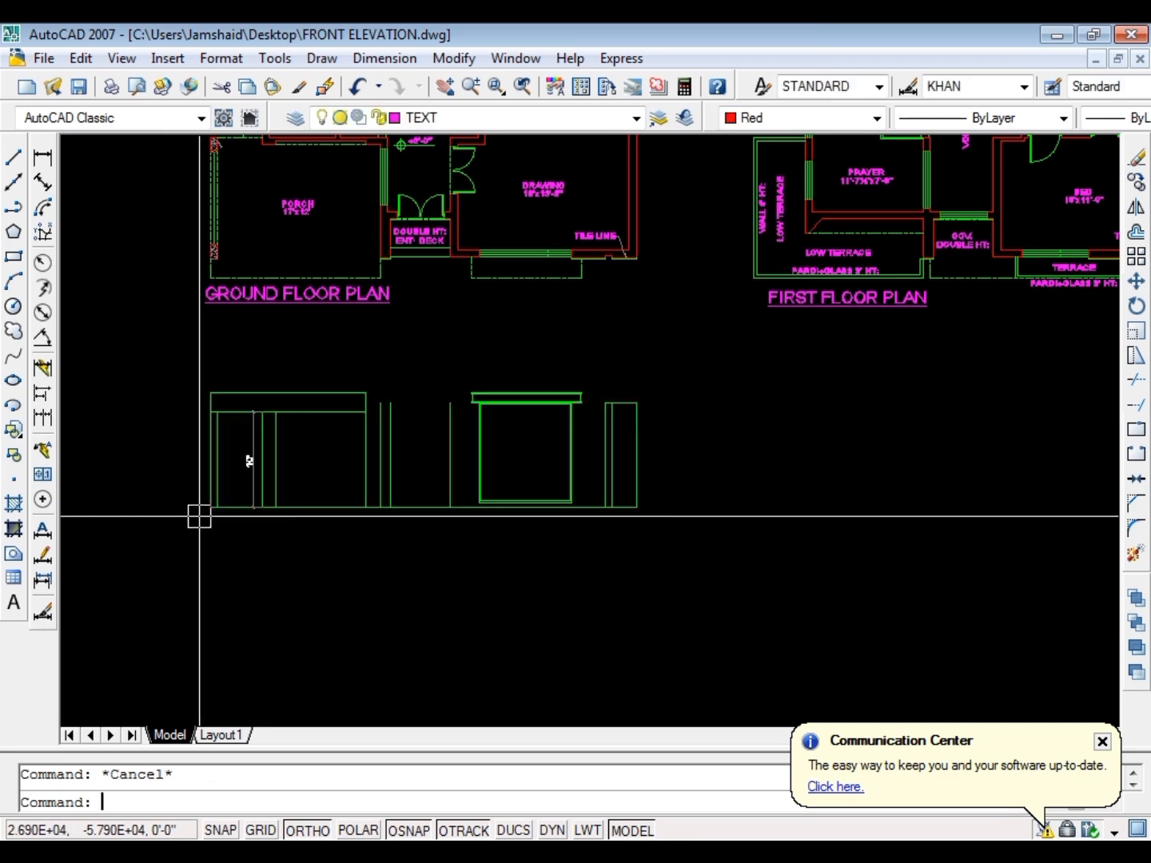
scroll(299, 508, "down", 3)
scroll(321, 414, "up", 4)
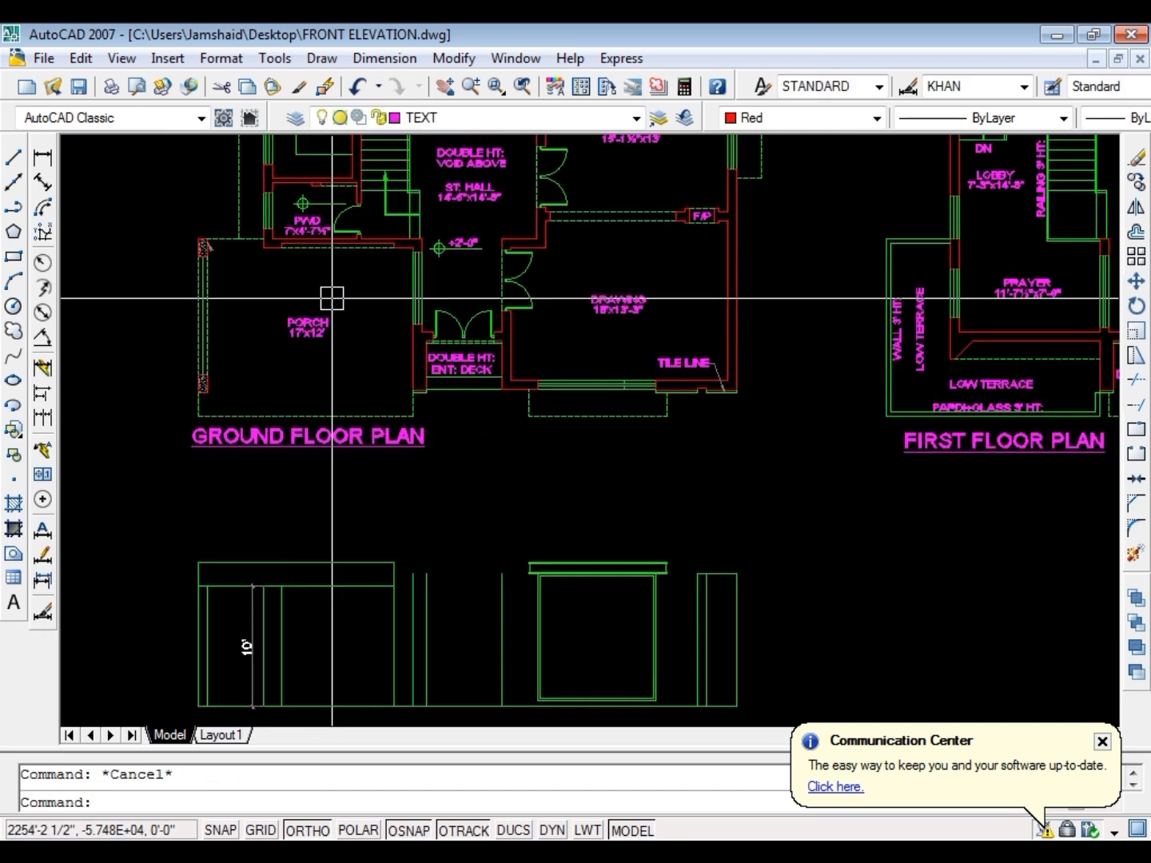
Project a ray straight down from the right end of the porch's back wall recess through the elevation
type("ray")
key("space")
scroll(343, 251, "up", 5)
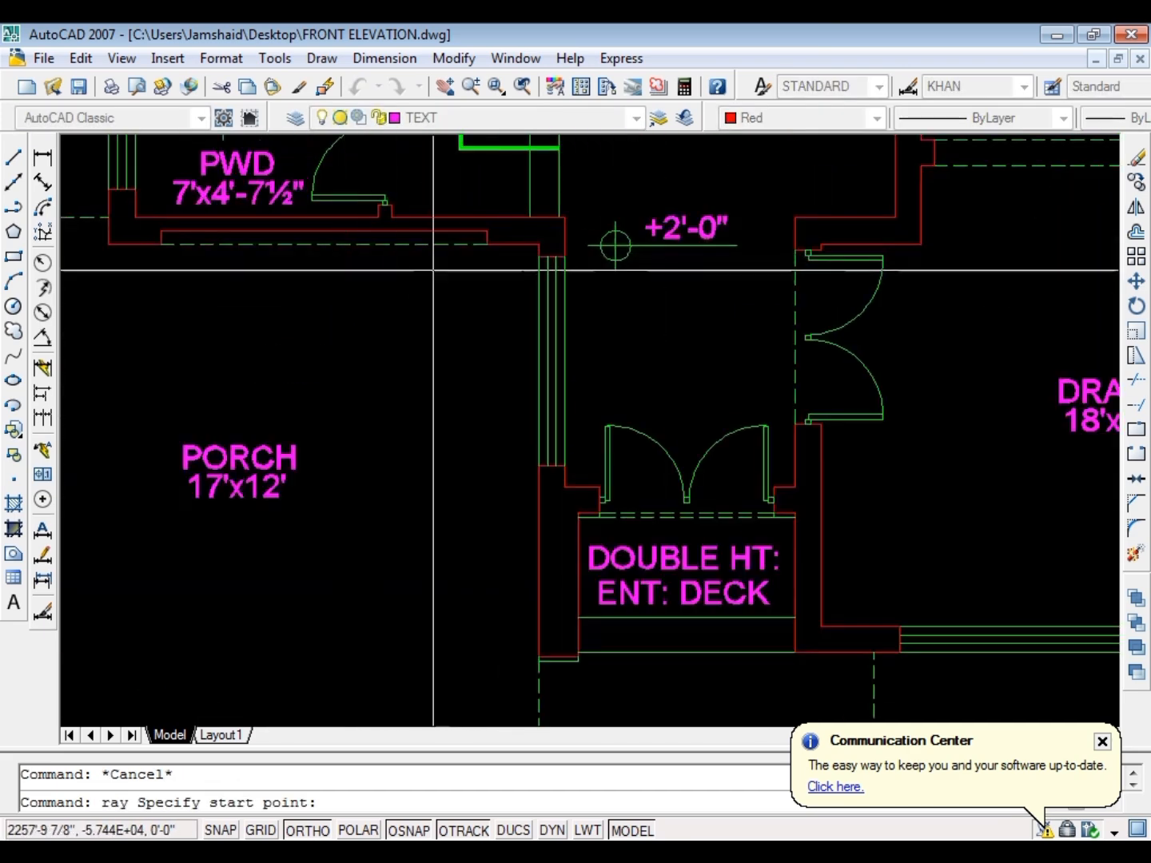
left_click(487, 245)
left_click(457, 289)
key("space")
scroll(456, 290, "down", 5)
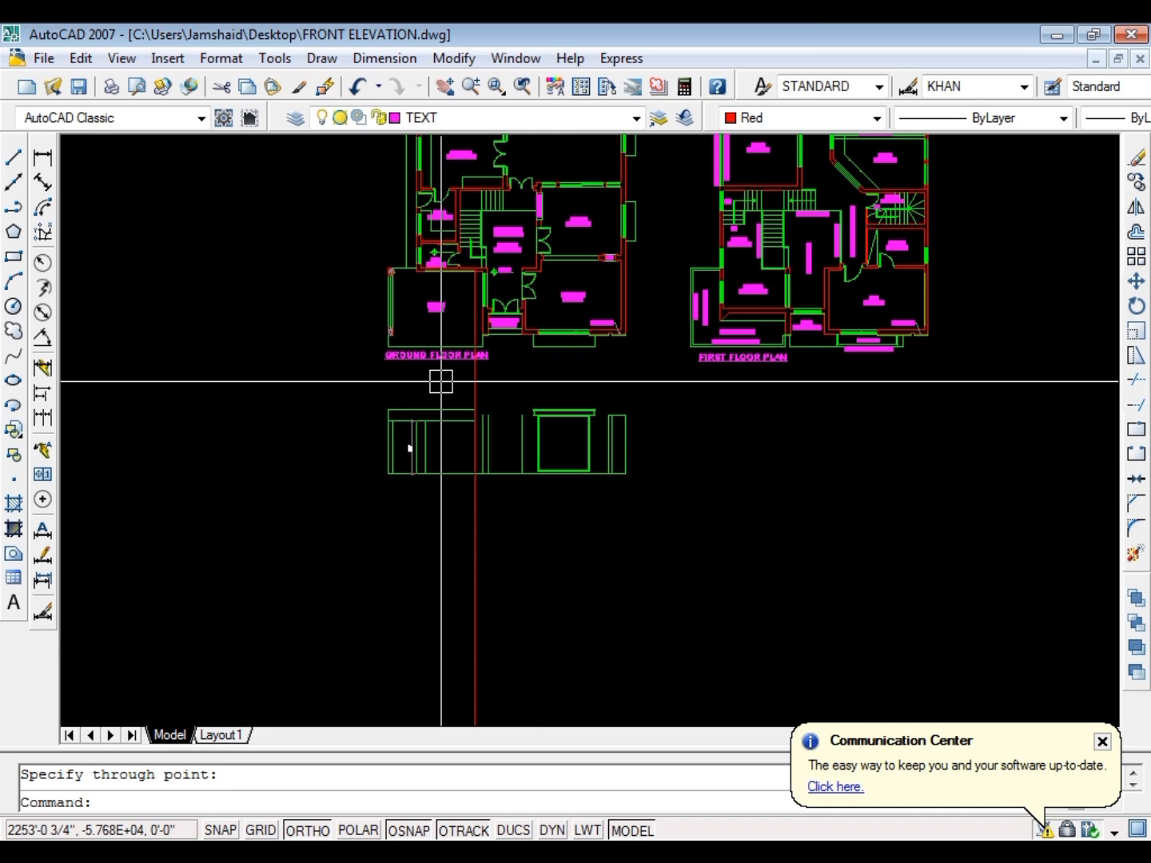
scroll(441, 381, "down", 6)
scroll(453, 321, "up", 11)
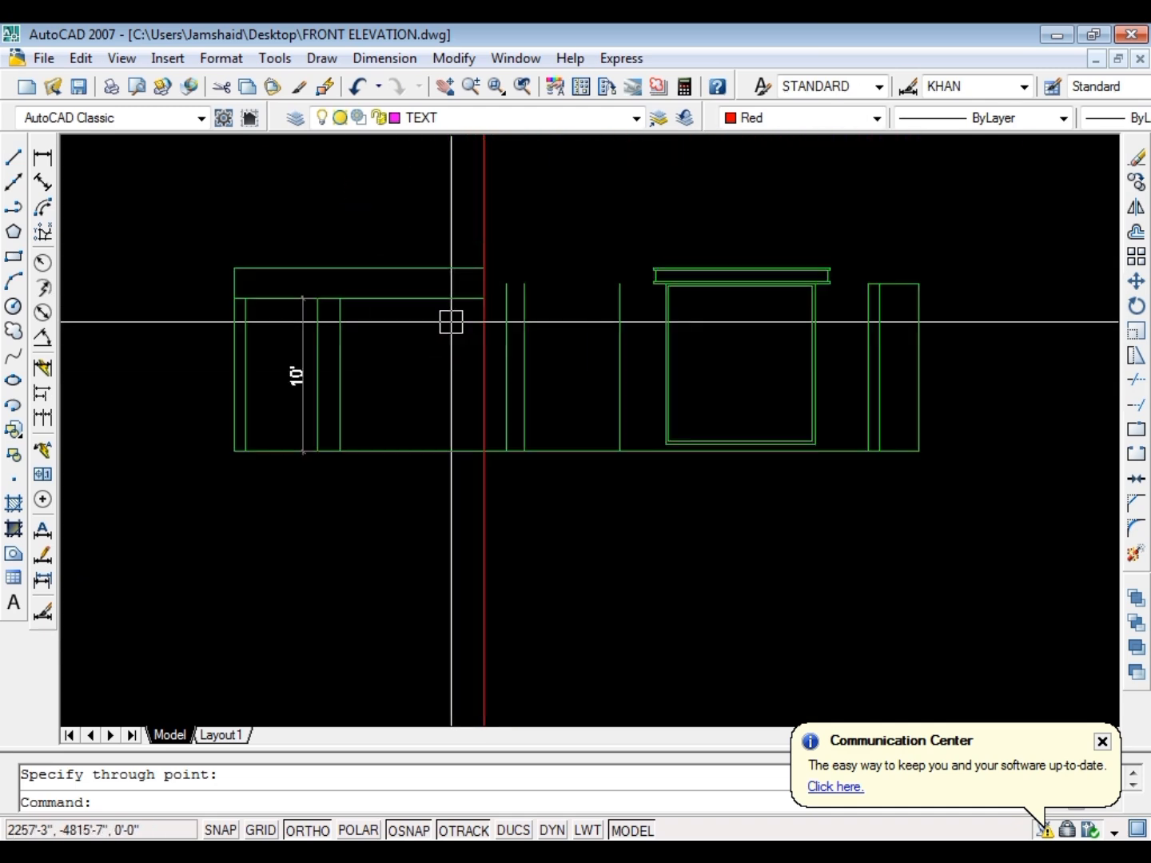
Erase the ray running through the porch's right edge in the elevation
key("Escape")
left_click(494, 366)
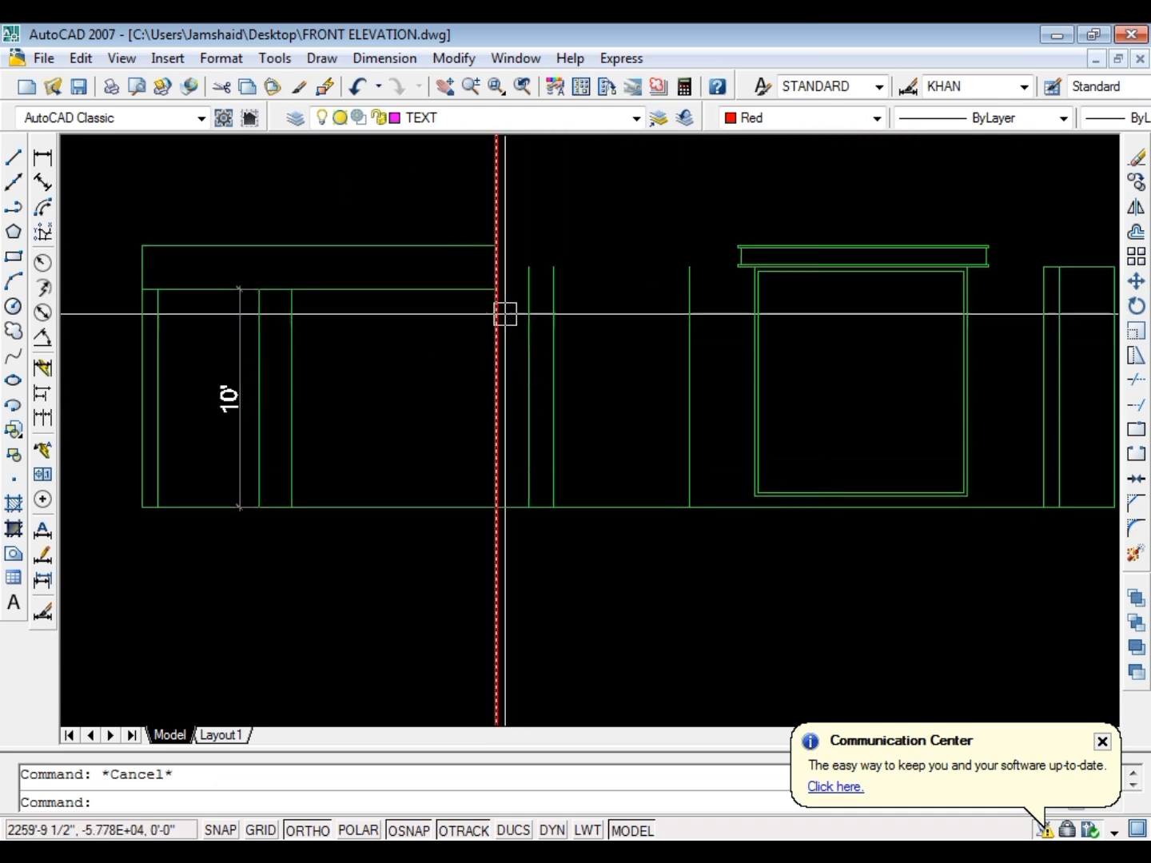
scroll(506, 313, "up", 3)
type("e")
key("space")
key("Escape")
scroll(471, 312, "down", 5)
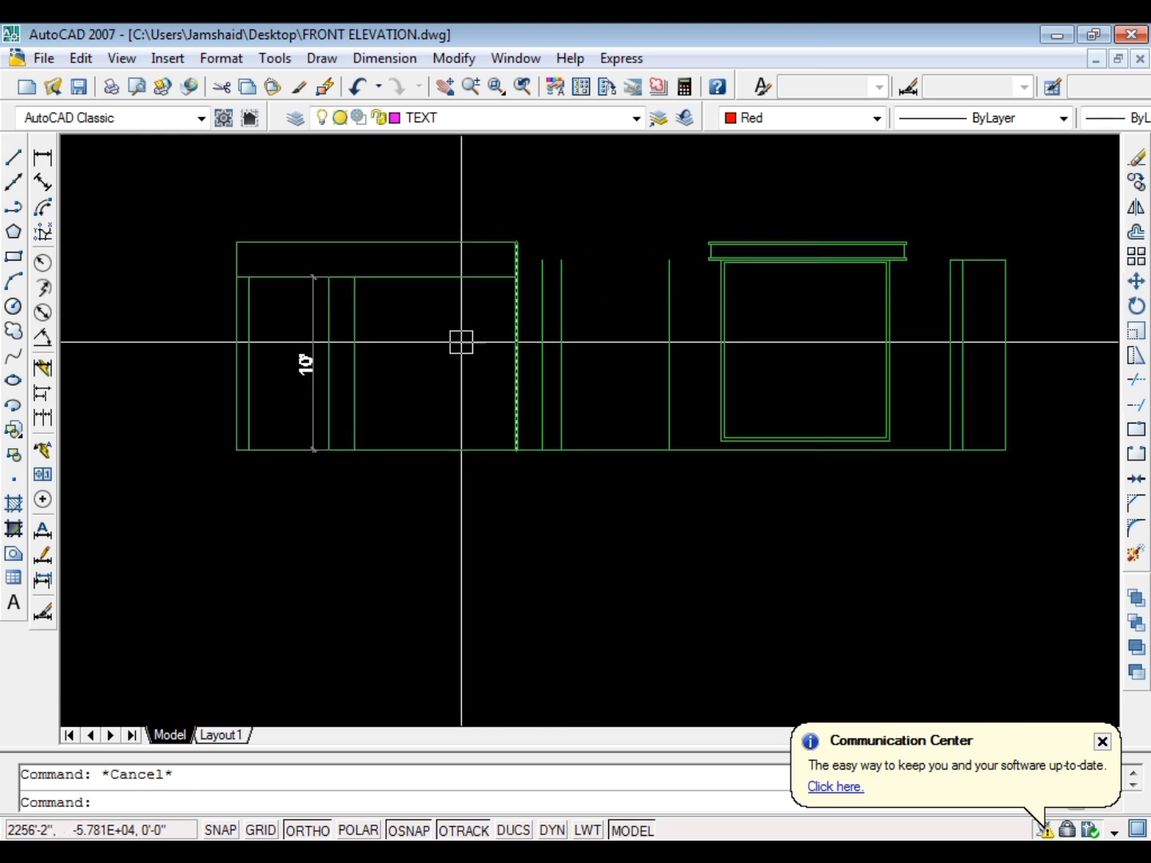
scroll(467, 321, "up", 3)
scroll(520, 296, "up", 3)
scroll(561, 359, "down", 6)
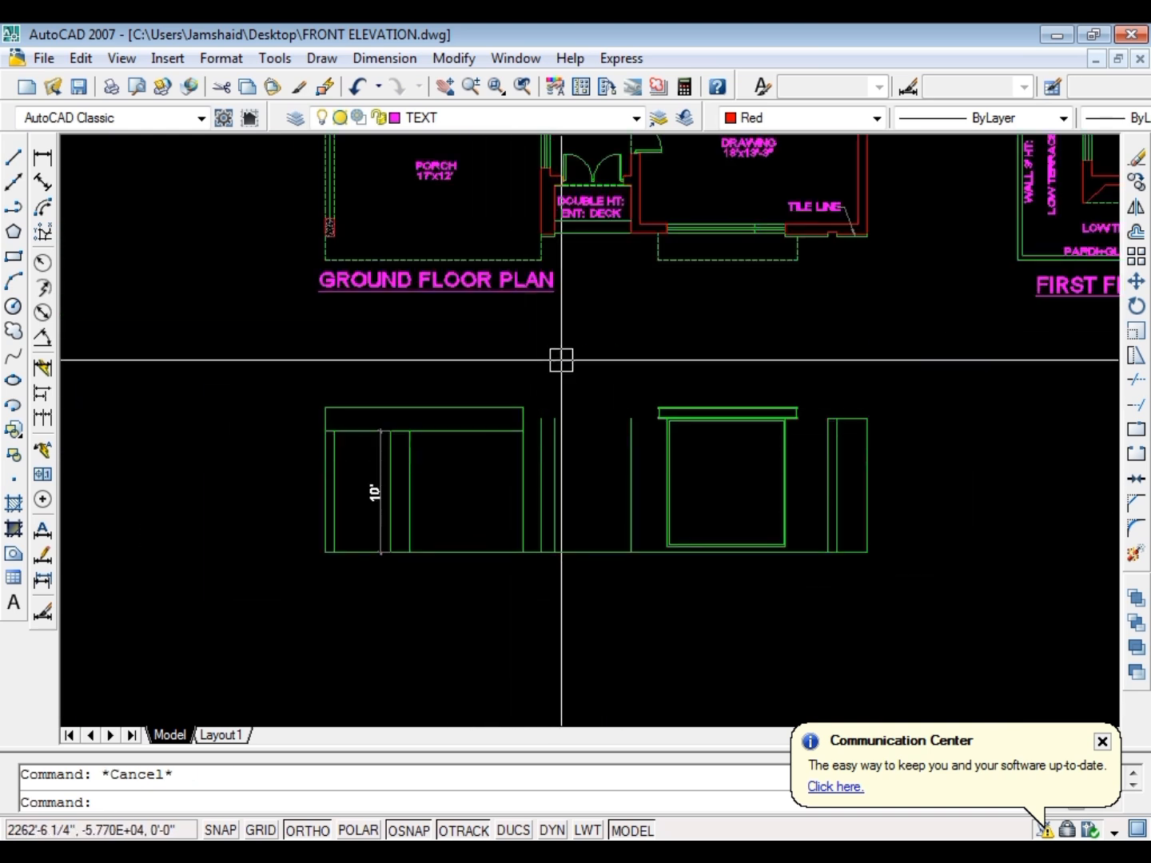
scroll(561, 272, "down", 2)
scroll(551, 385, "up", 3)
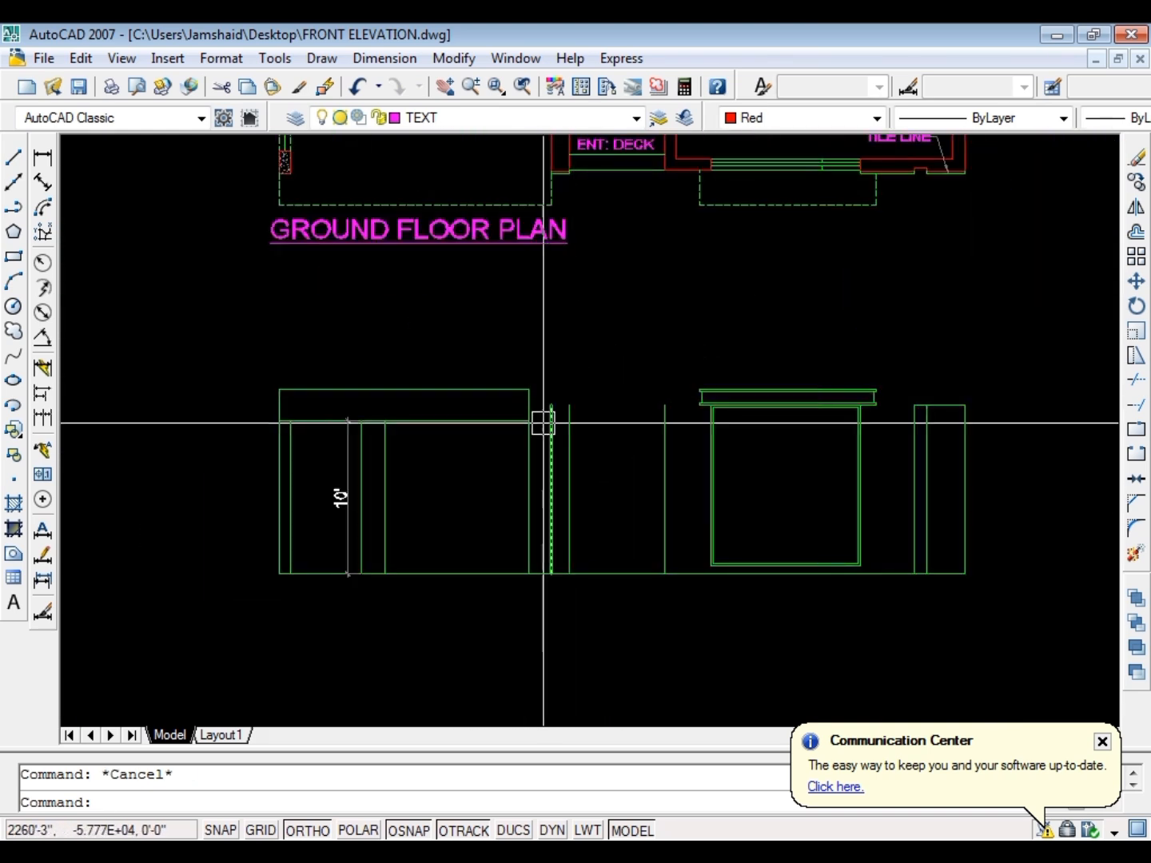
Extend the lower line of the band above the porch to the projected right edge, and trim the recess ray above that line
scroll(531, 416, "up", 3)
type("ex")
key("Return")
key("Return")
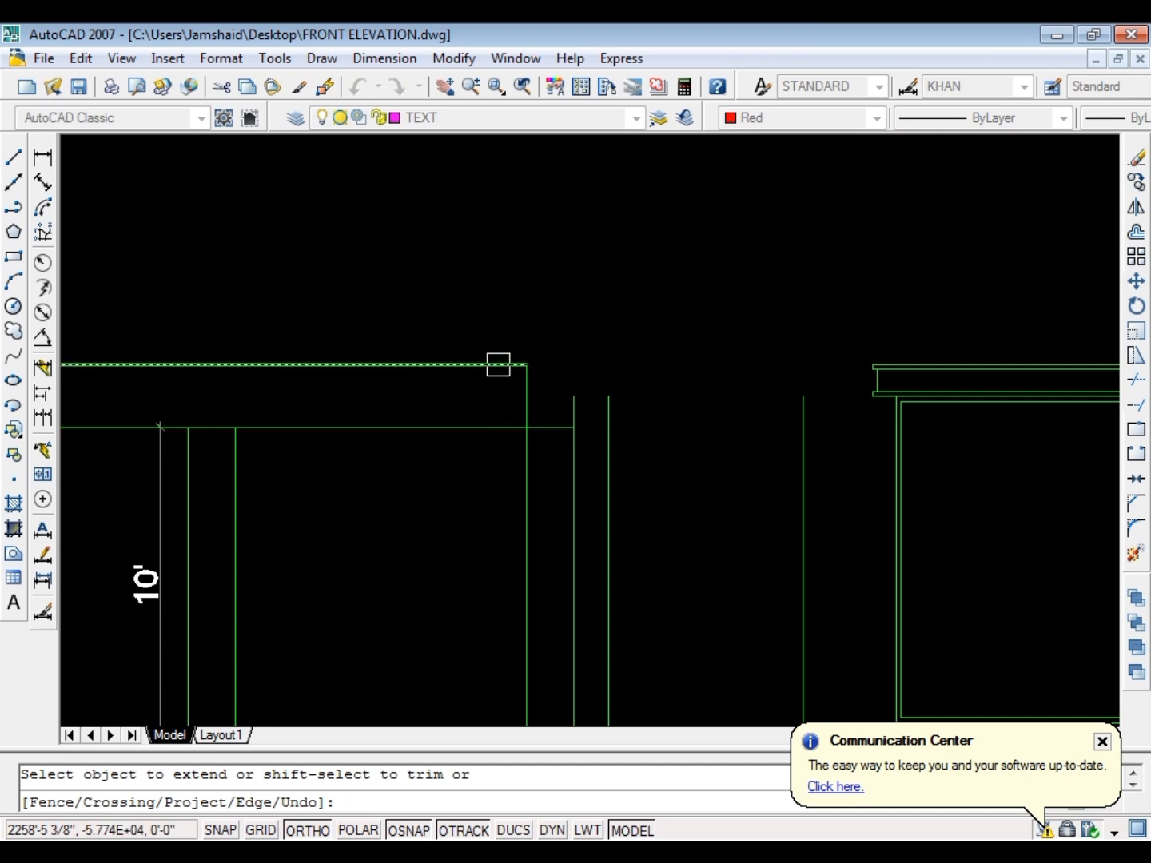
key("Escape")
type("tr")
key("Return")
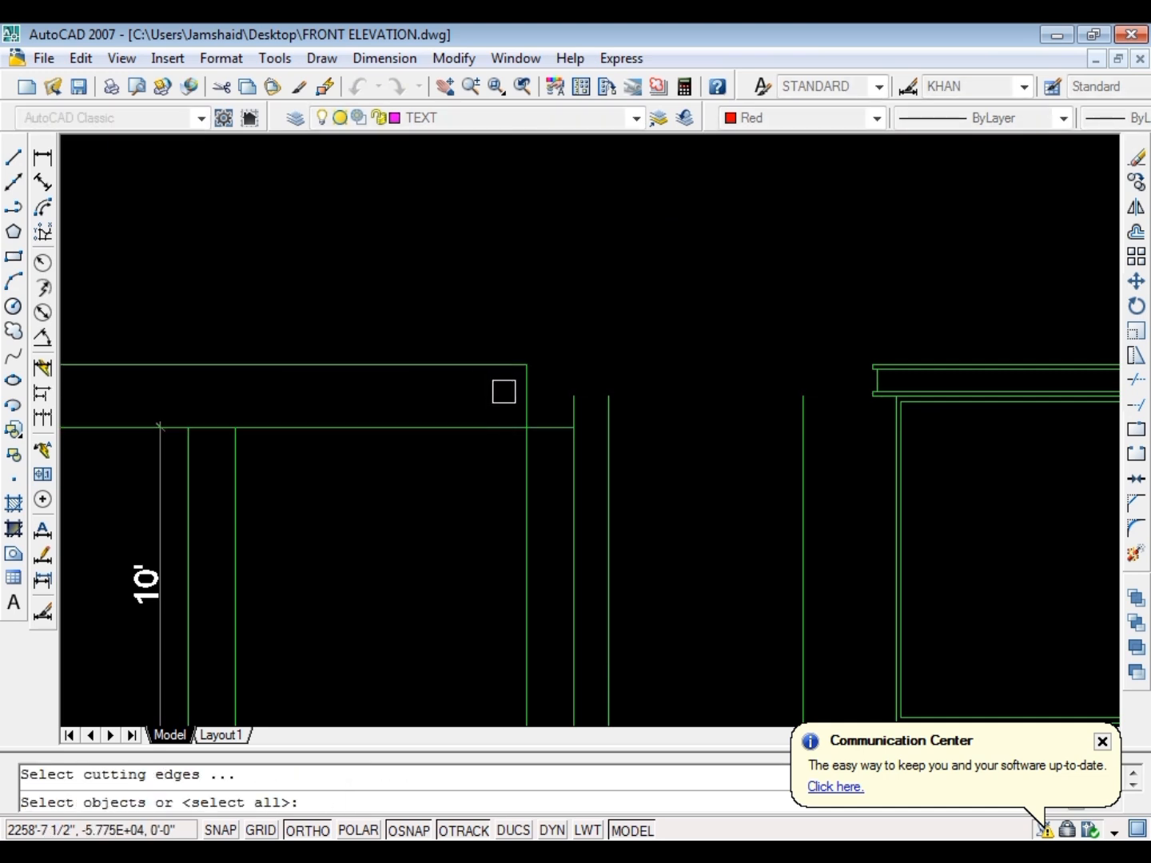
key("Escape")
Offset the elevation's ground line 4' upward for the sill of the porch's back wall window
type("o")
key("Return")
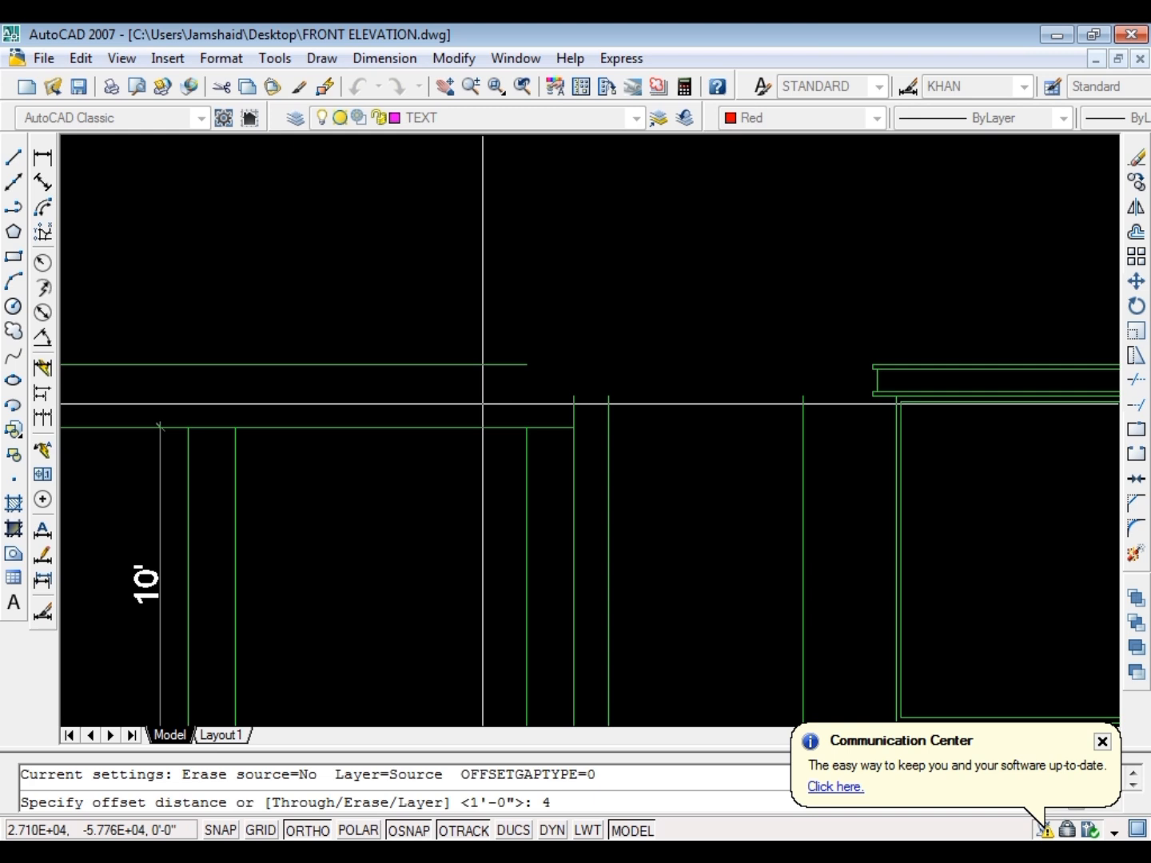
scroll(471, 404, "down", 3)
key("Escape")
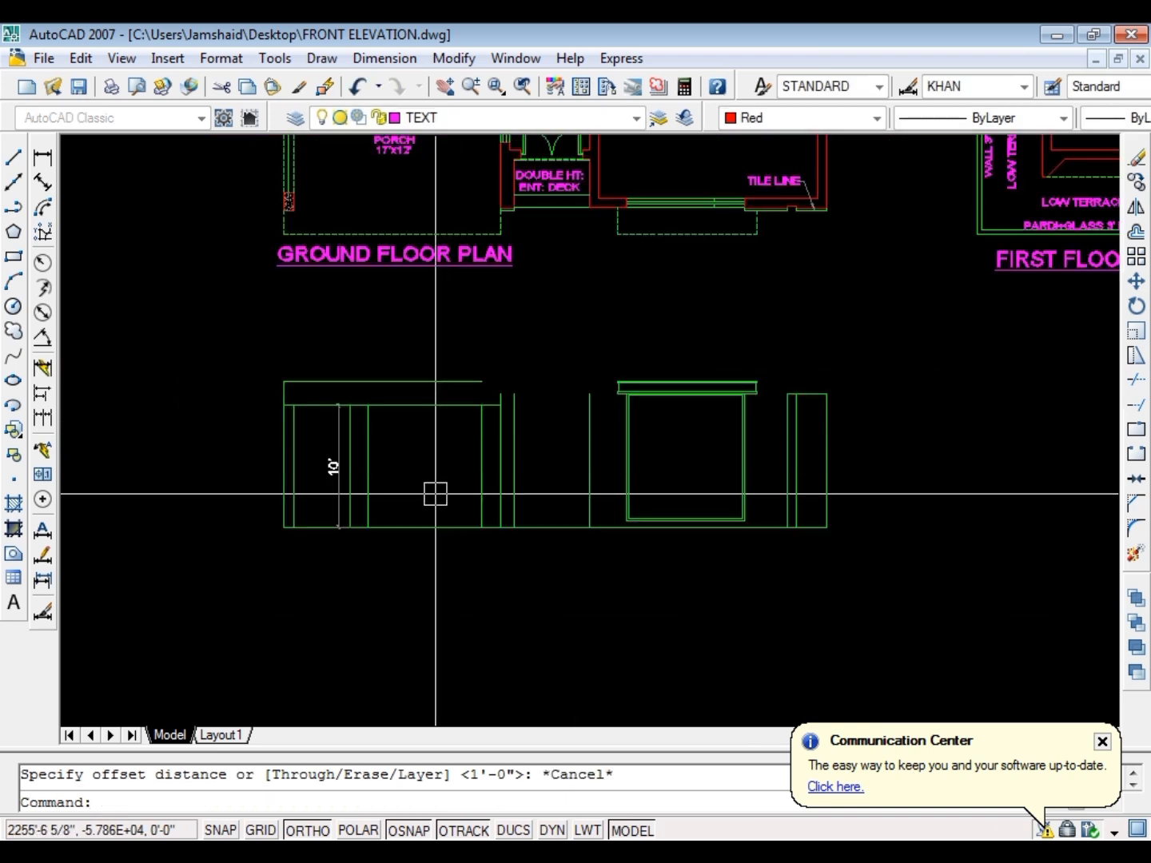
key("Return")
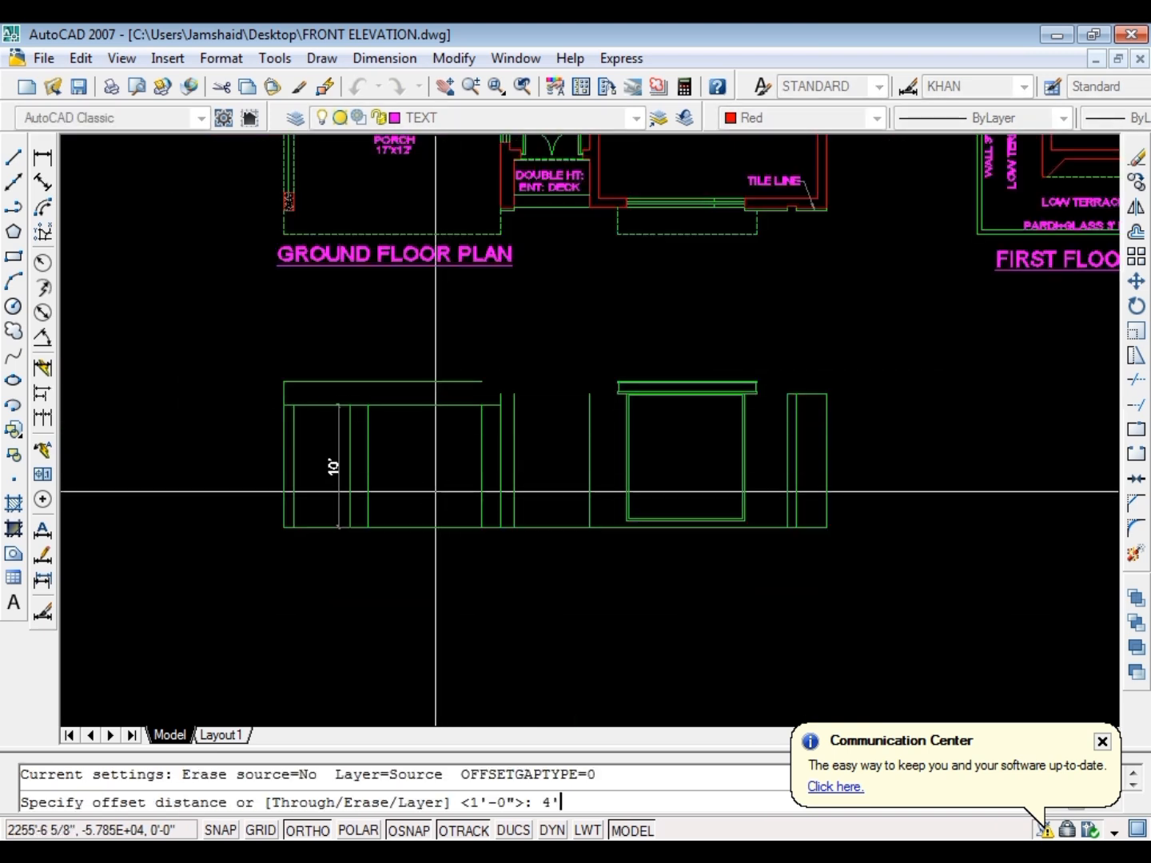
key("Return")
scroll(427, 544, "up", 3)
left_click(424, 527)
left_click(413, 434)
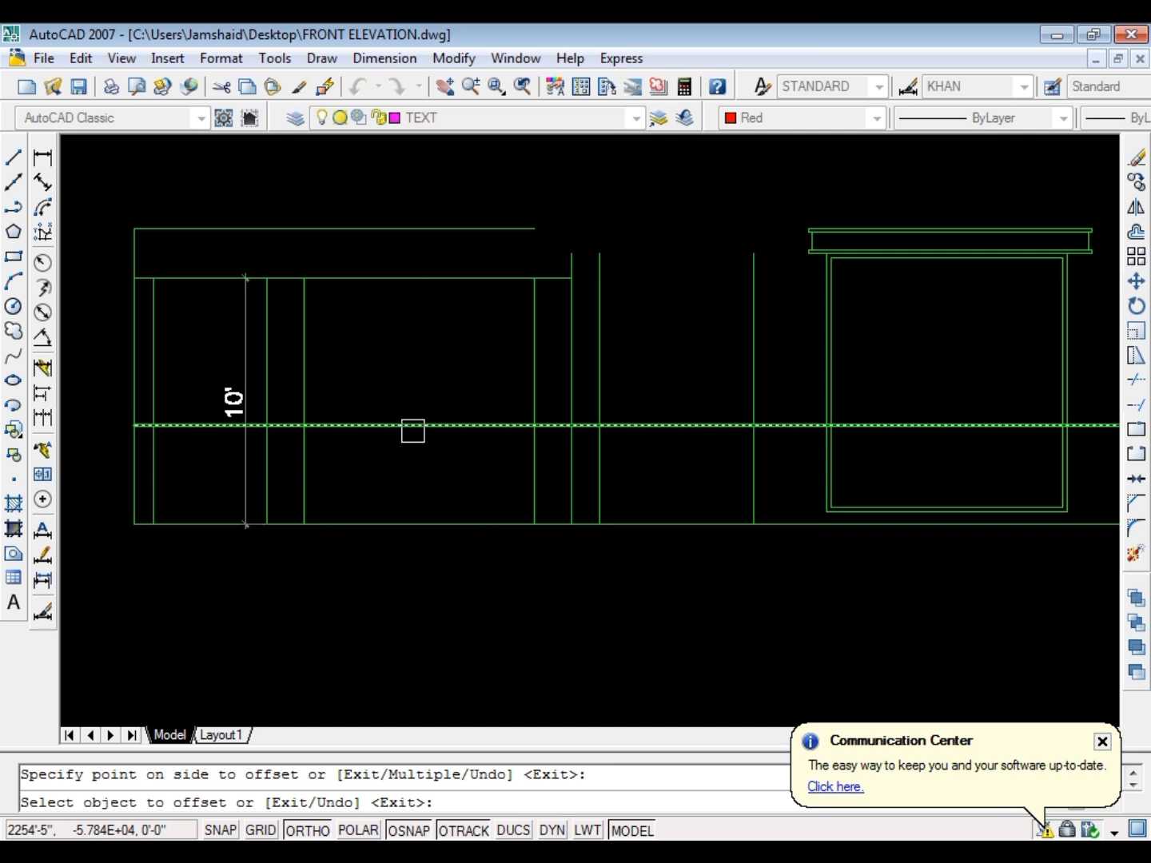
Offset the 4' sill line upward by 36 inches for the window's head line
key("Escape")
key("Return")
type("3")
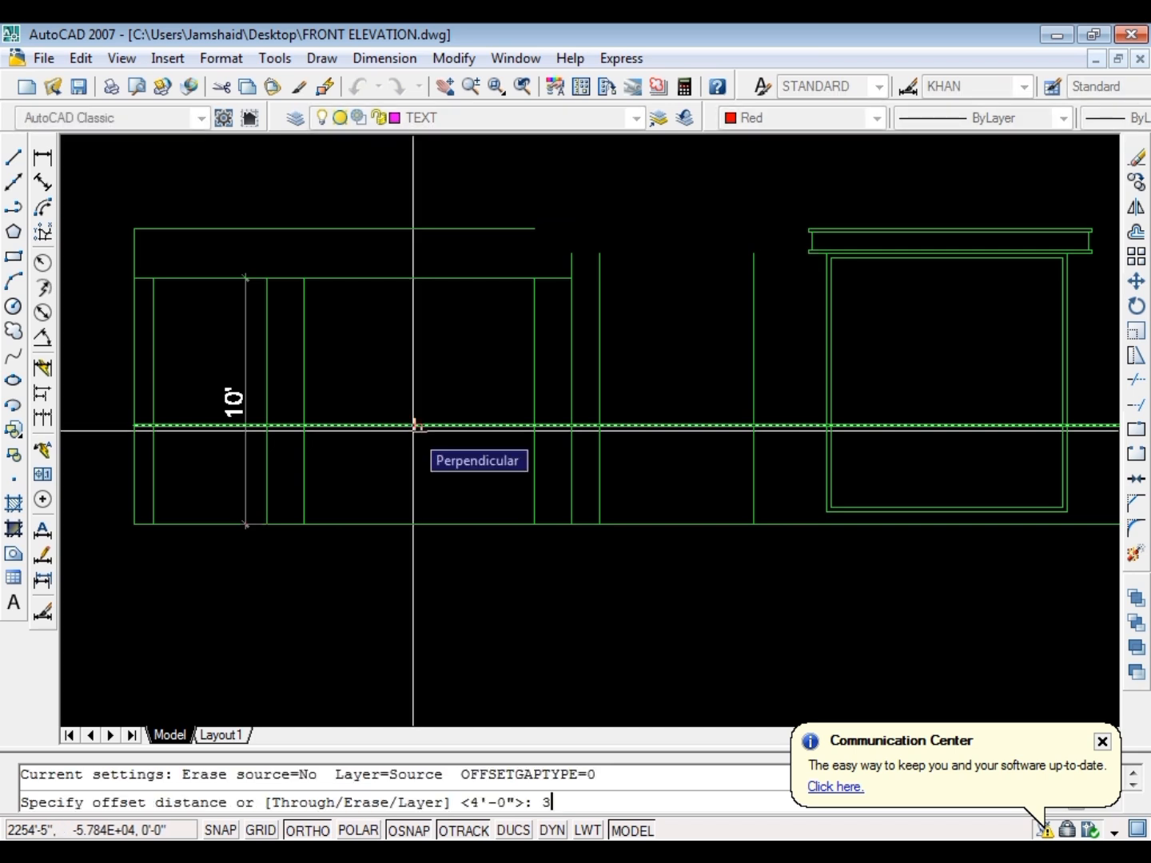
type("6")
key("Return")
left_click(413, 427)
left_click(377, 390)
key("Escape")
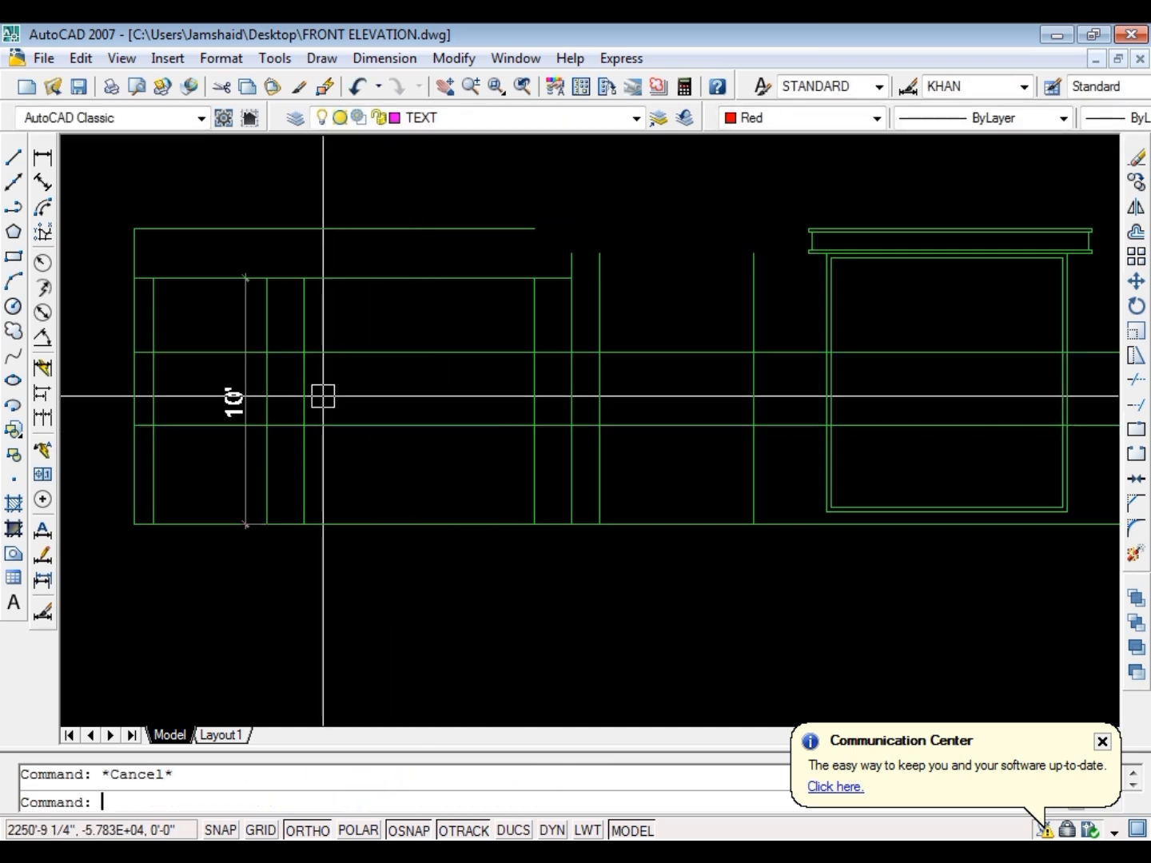
Fillet the sill and head lines with the two recess rays into a closed window rectangle, and save the drawing
type("f")
key("Return")
left_click(425, 354)
key("Return")
left_click(428, 352)
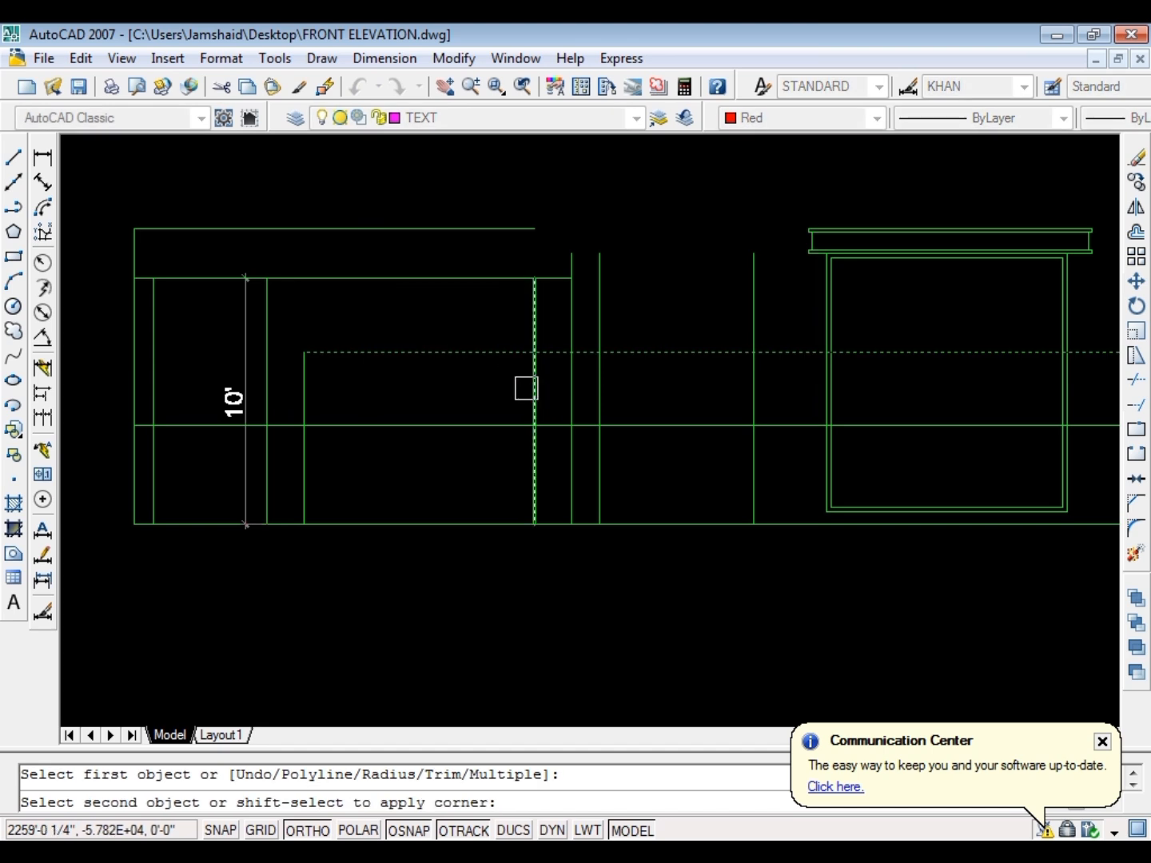
left_click(527, 391)
key("Return")
left_click(530, 395)
left_click(429, 426)
key("Return")
left_click(301, 385)
key("Escape")
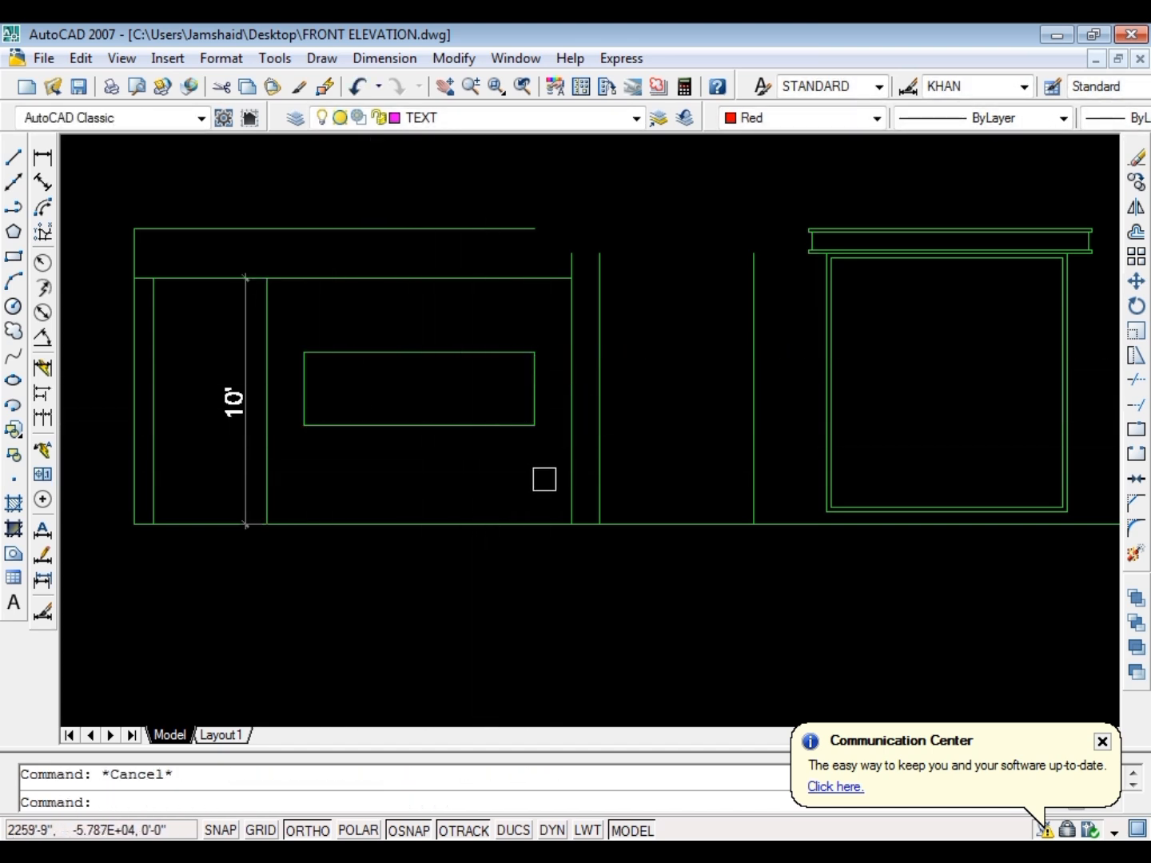
key("ctrl+s")
type("dl")
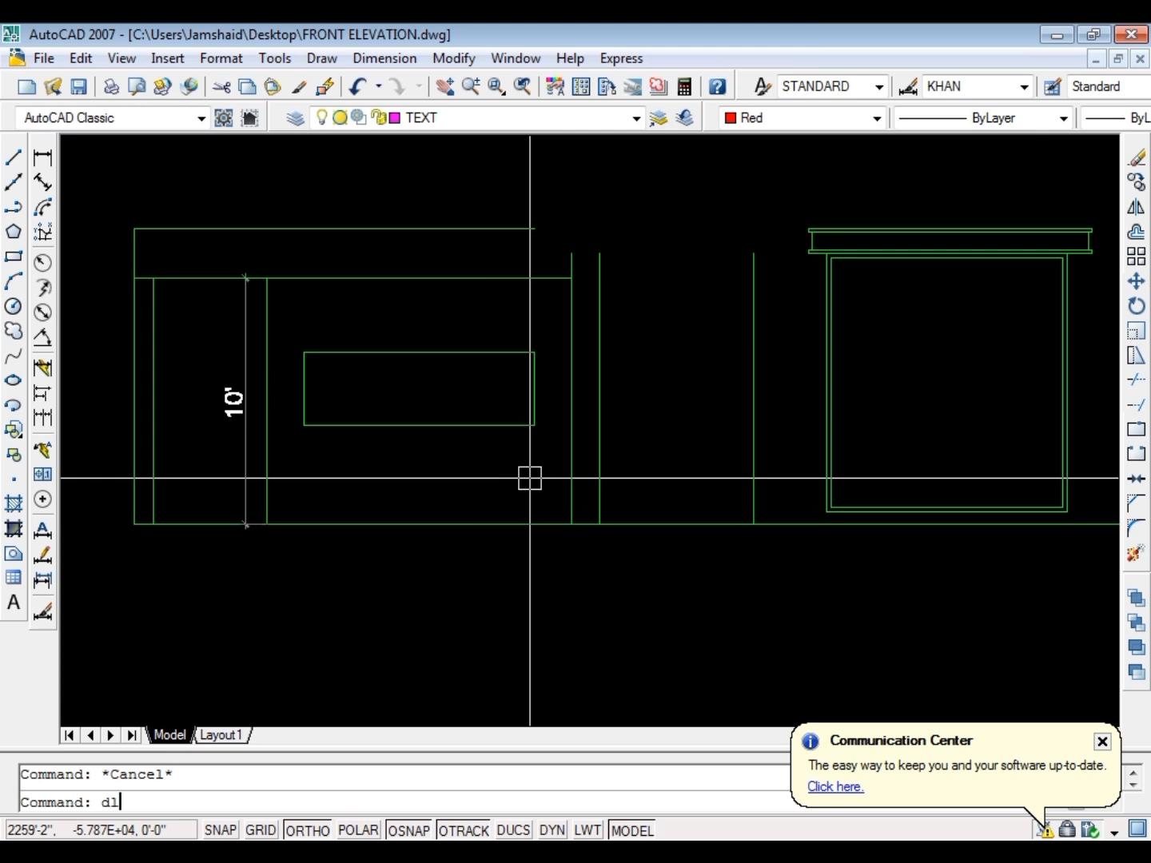
type("i")
key("Return")
key("Escape")
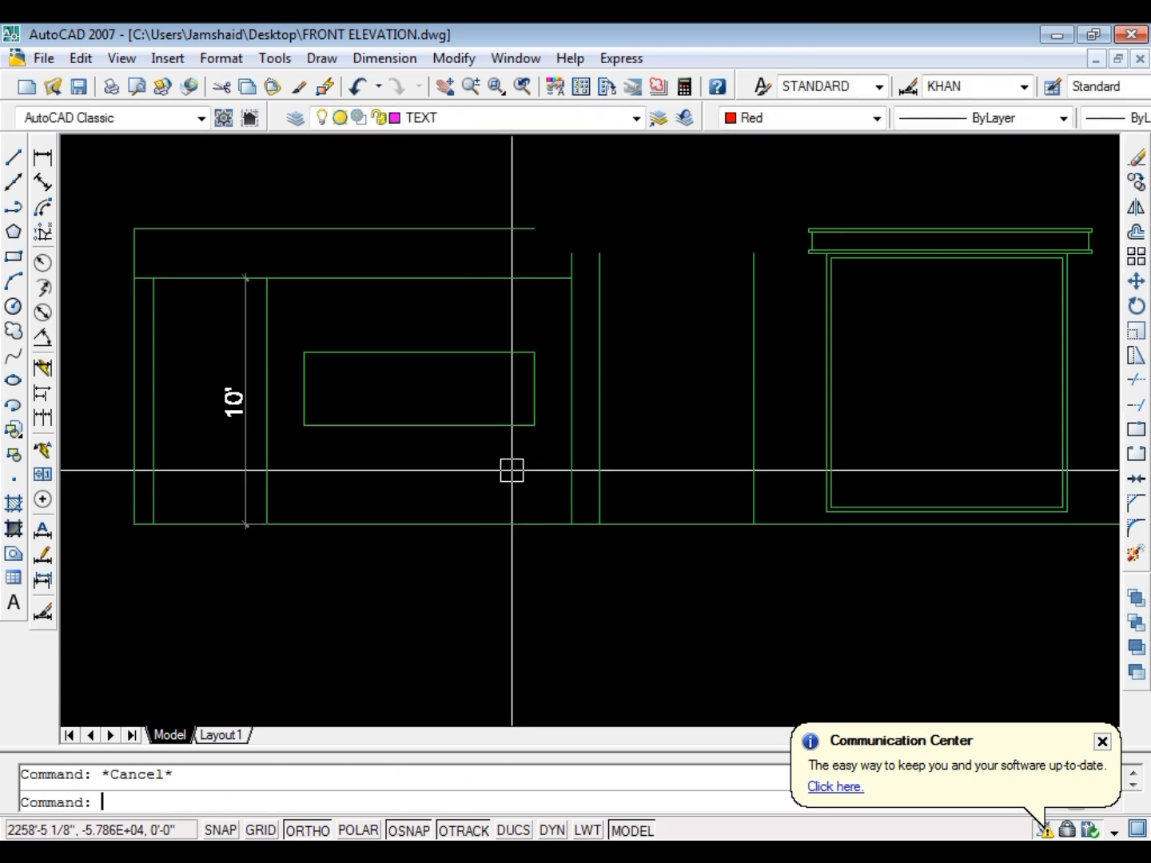
scroll(521, 418, "up", 3)
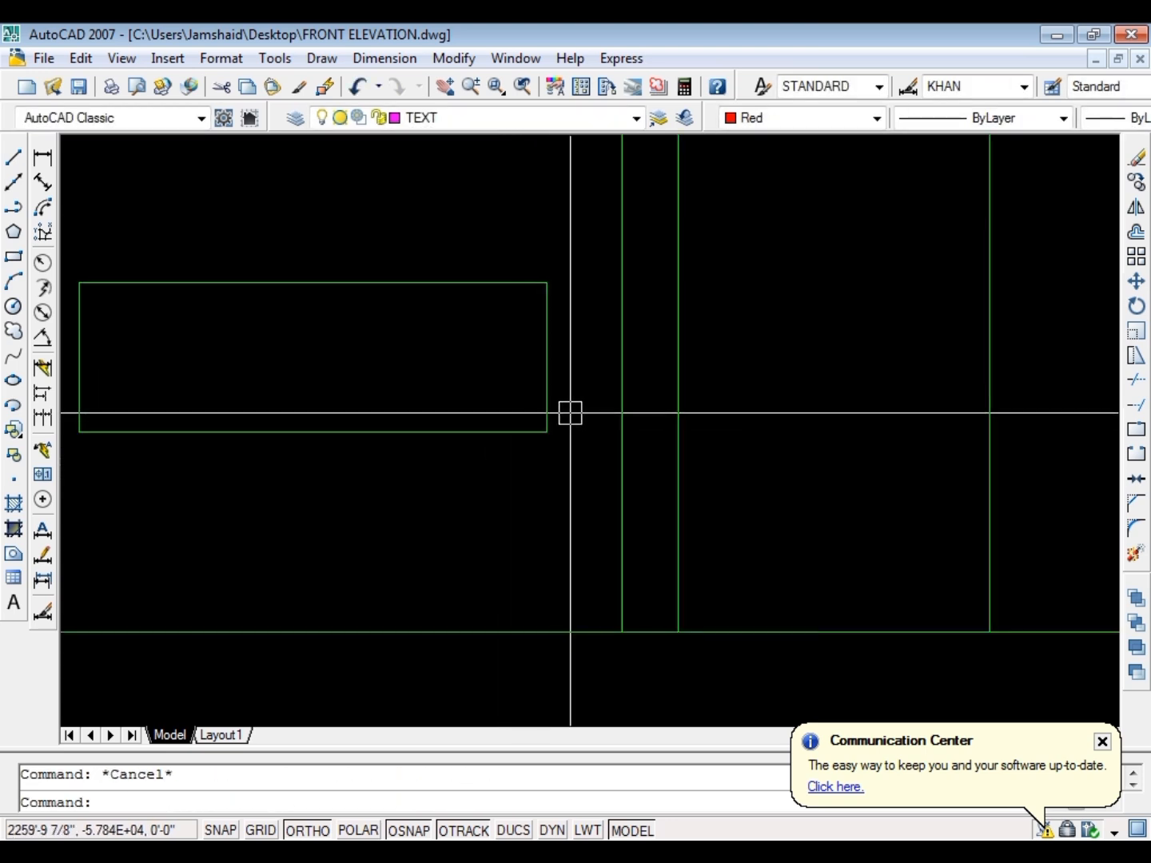
scroll(524, 440, "down", 6)
key("Escape")
scroll(416, 424, "up", 4)
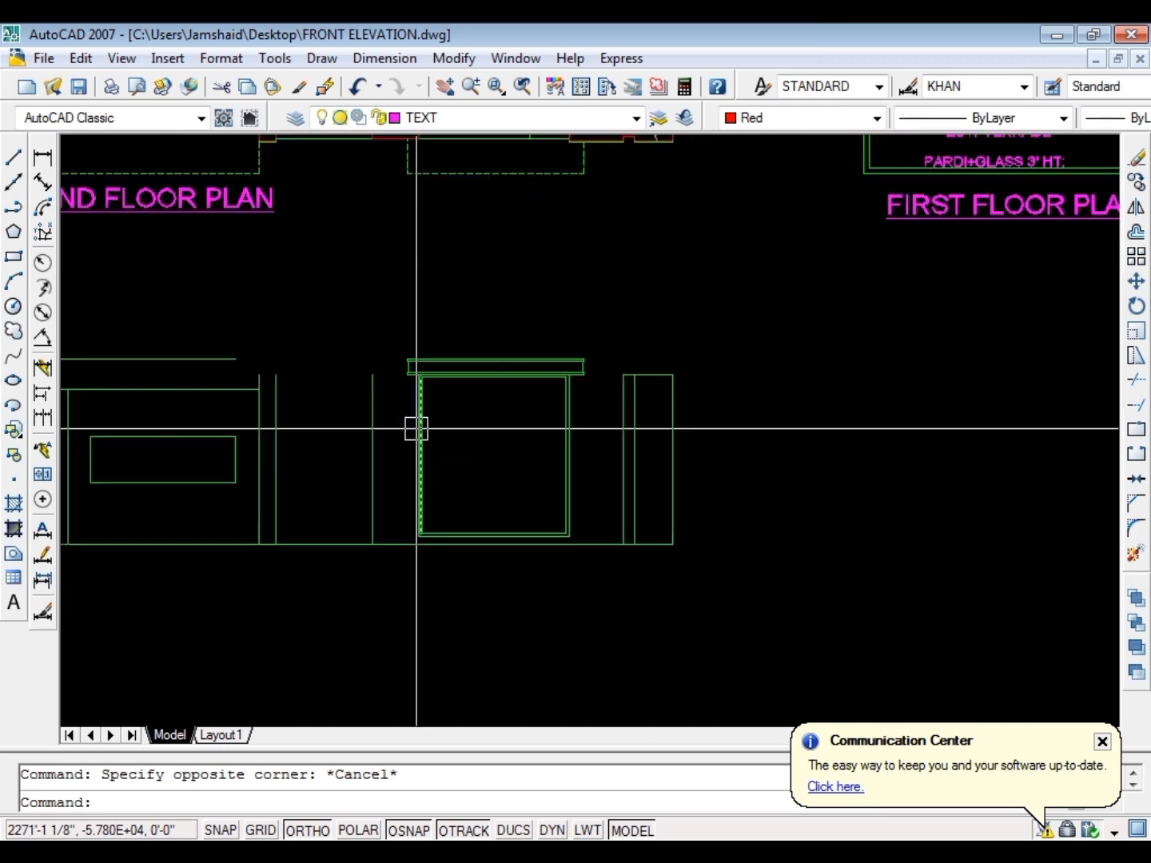
scroll(422, 370, "down", 3)
left_click(213, 472)
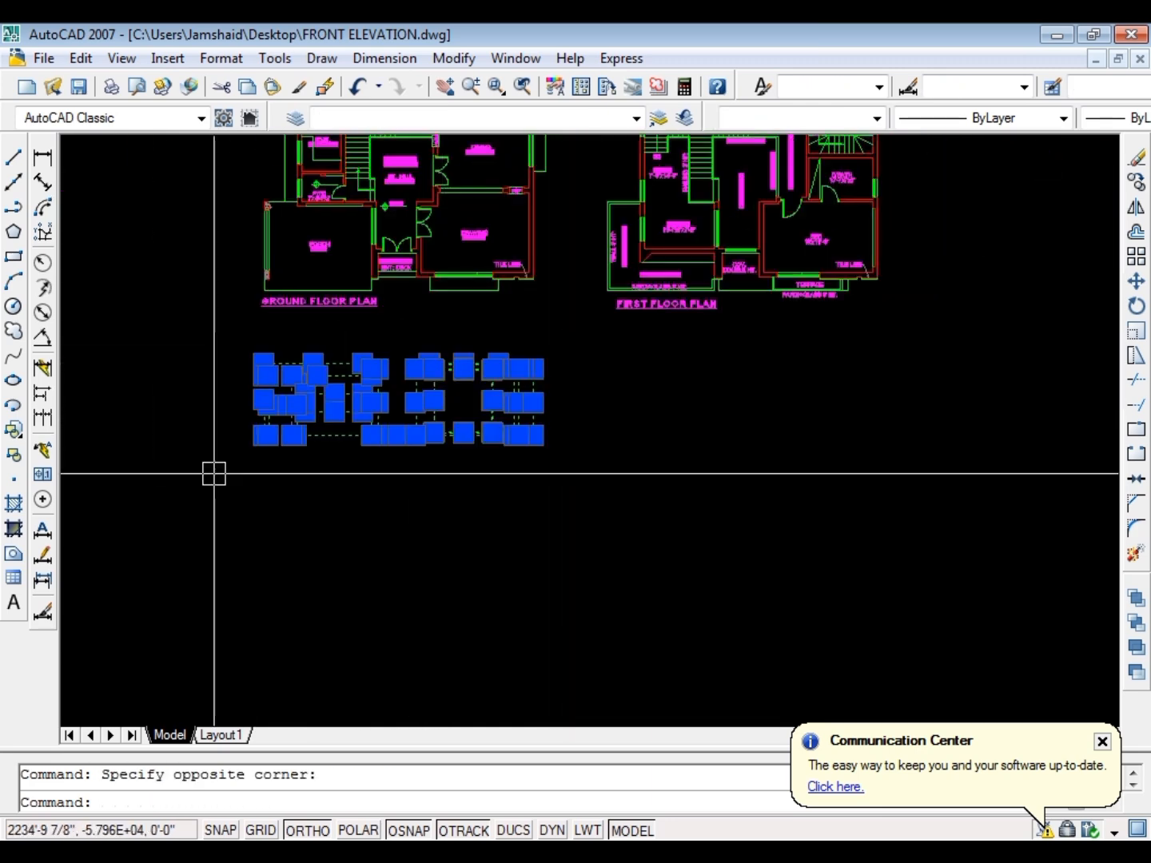
type("m")
key("Return")
scroll(232, 336, "up", 5)
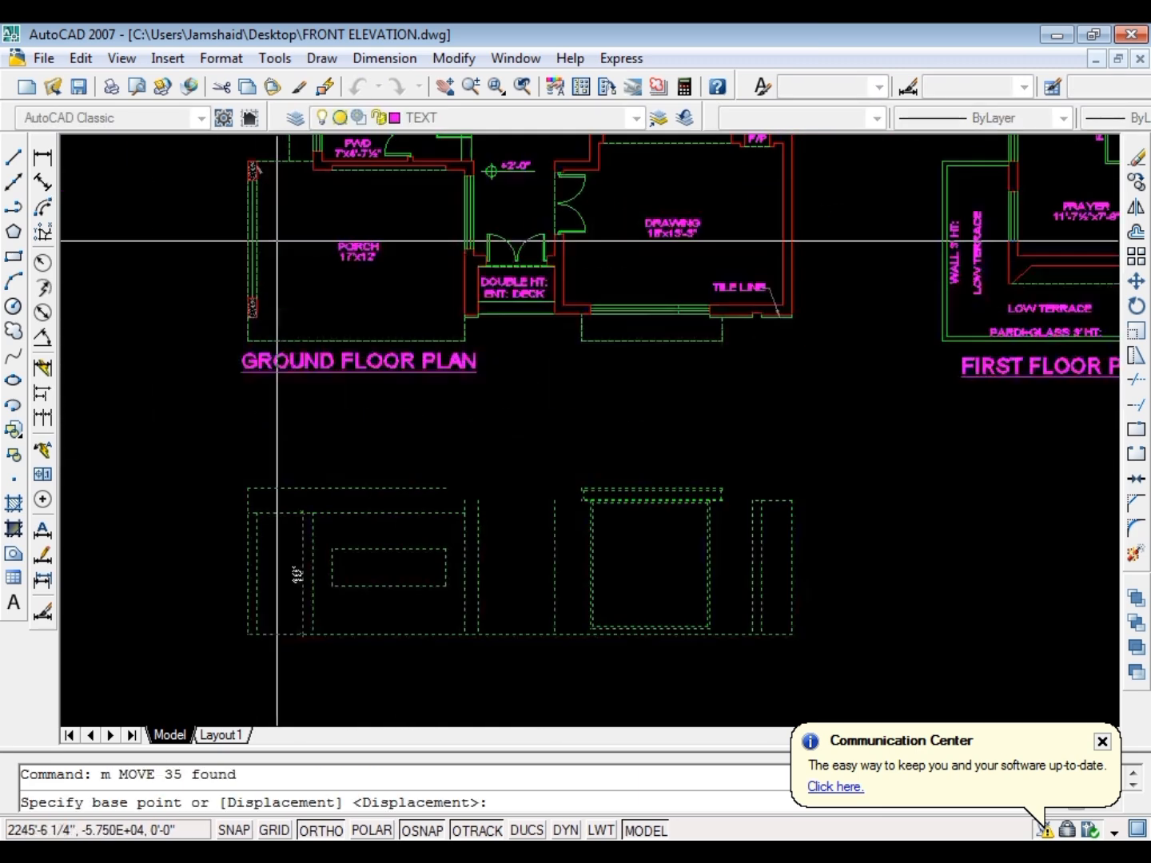
left_click(221, 324)
scroll(219, 324, "down", 5)
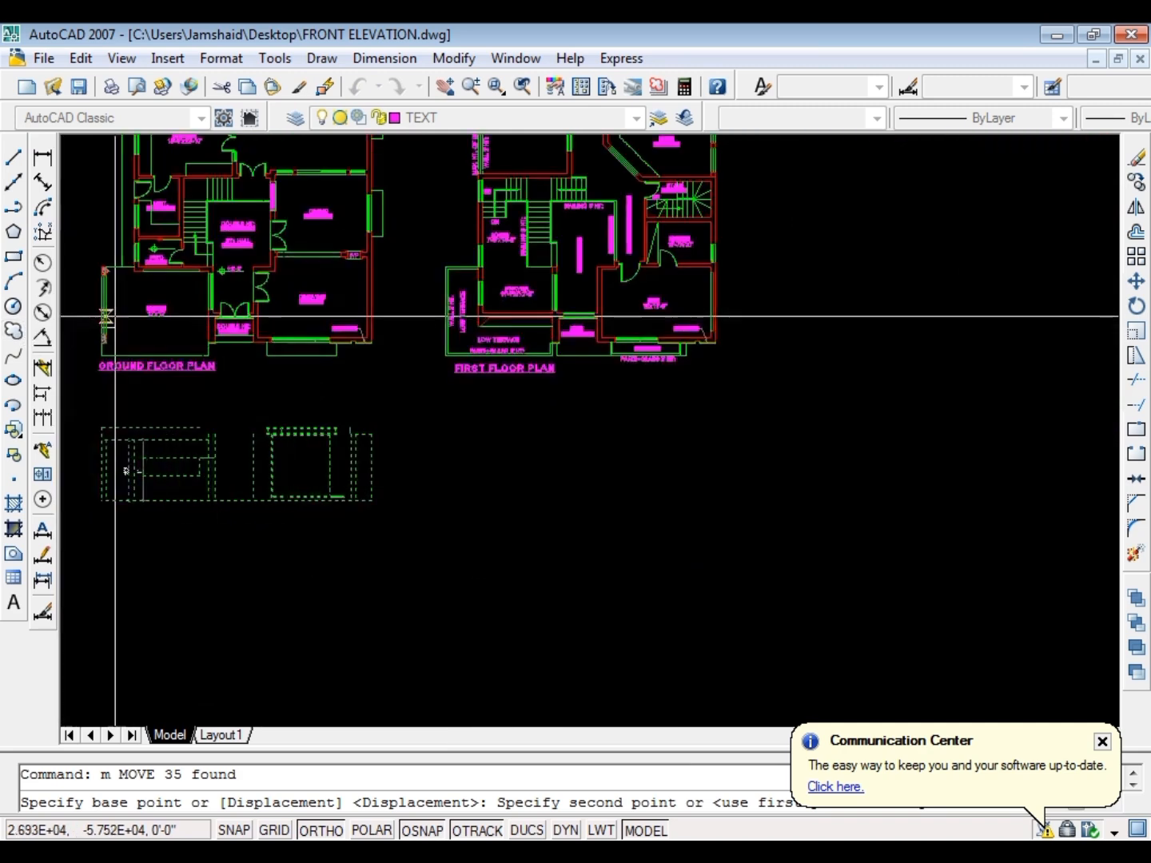
scroll(113, 411, "up", 3)
key("Escape")
Fillet the porch band's top line with the porch's right edge ray to close the band's upper right corner
scroll(312, 305, "up", 5)
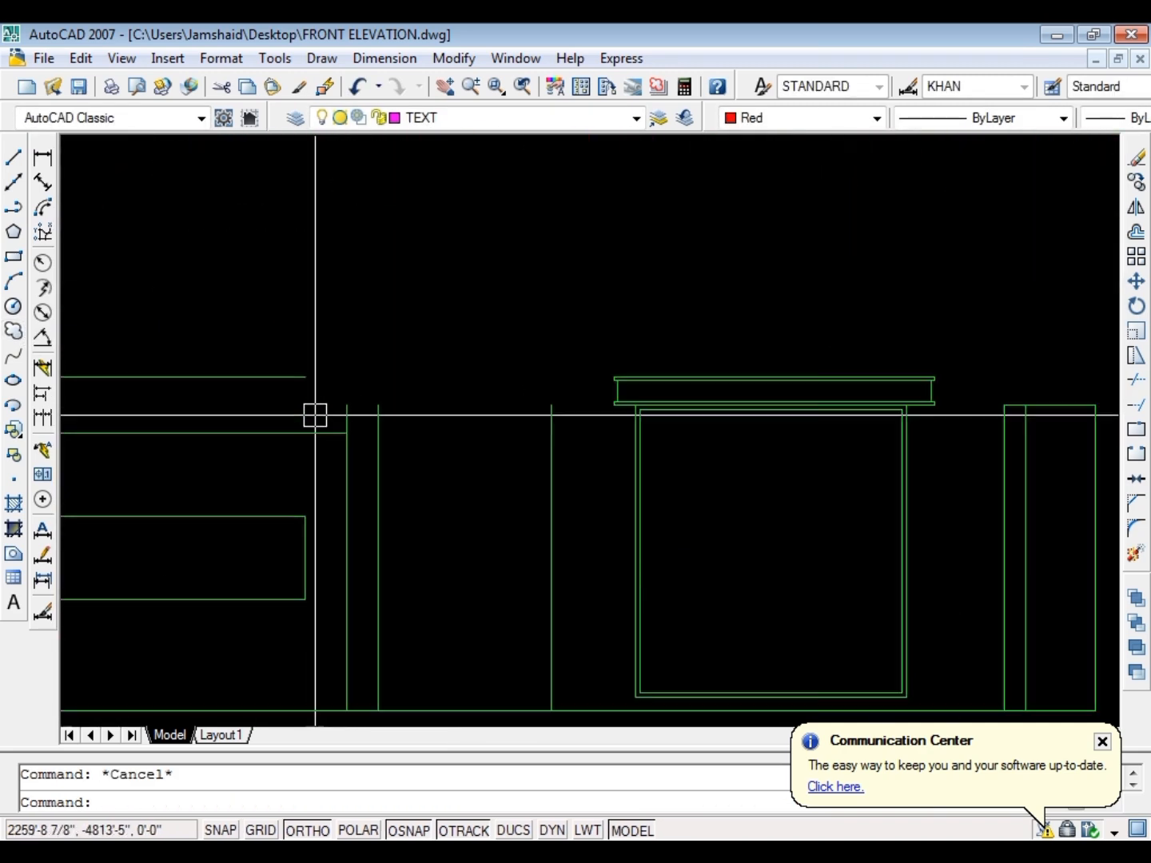
type("f")
key("Return")
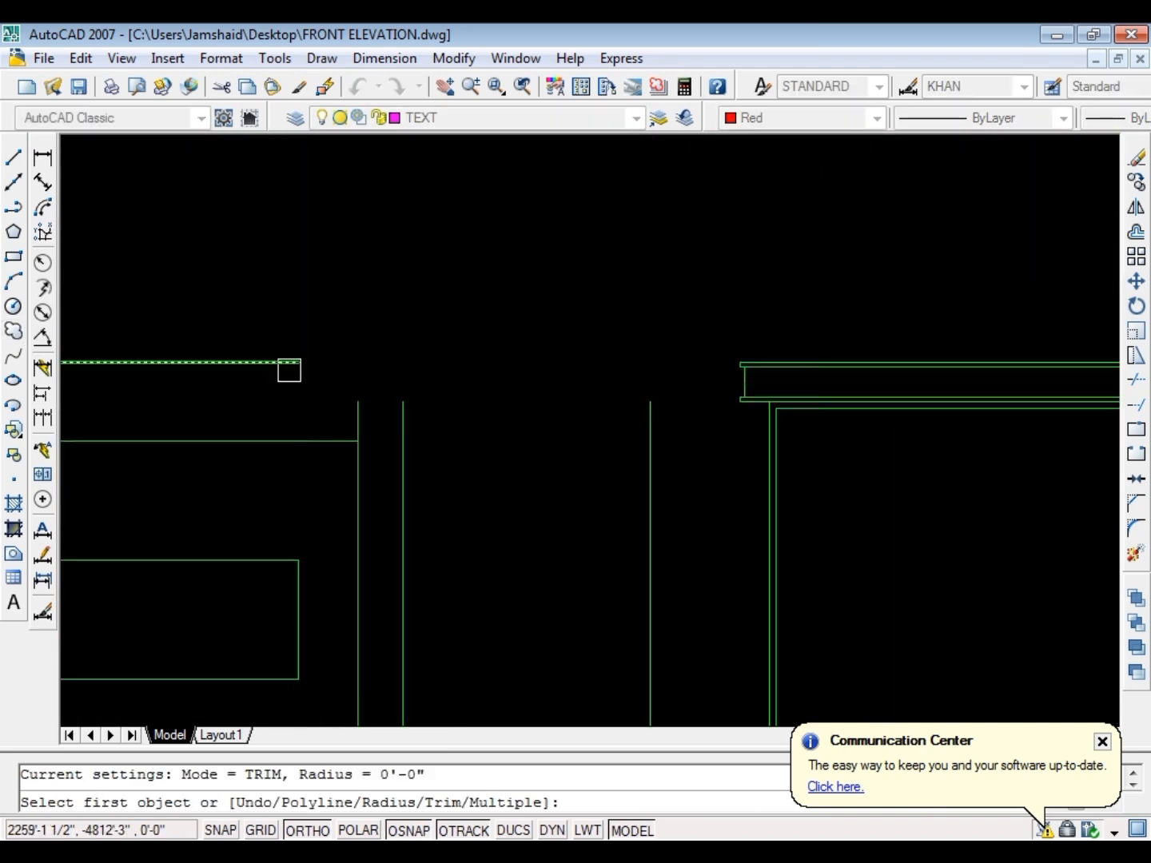
left_click(351, 411)
key("Escape")
scroll(370, 432, "down", 5)
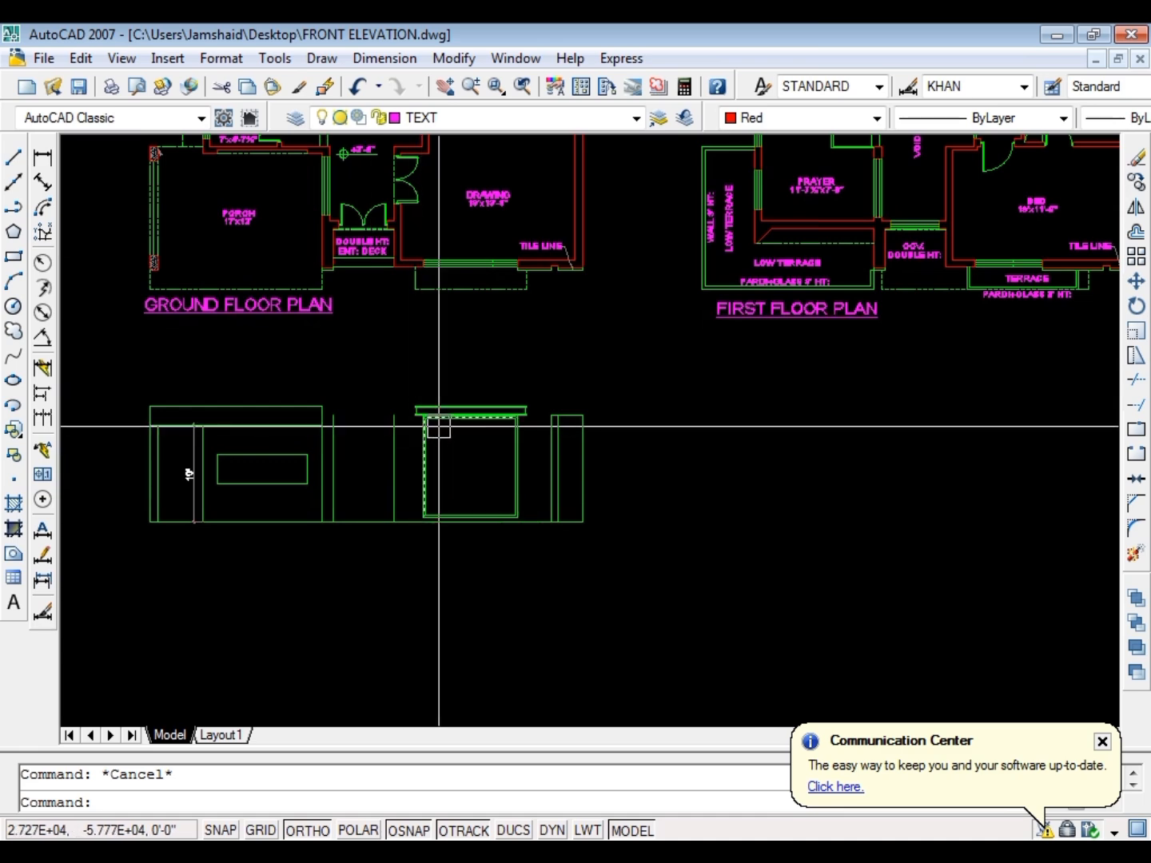
Project rays straight down through the elevation from both jambs of the door opening at the double-height entrance deck
scroll(394, 440, "down", 2)
scroll(416, 427, "up", 3)
scroll(344, 183, "up", 5)
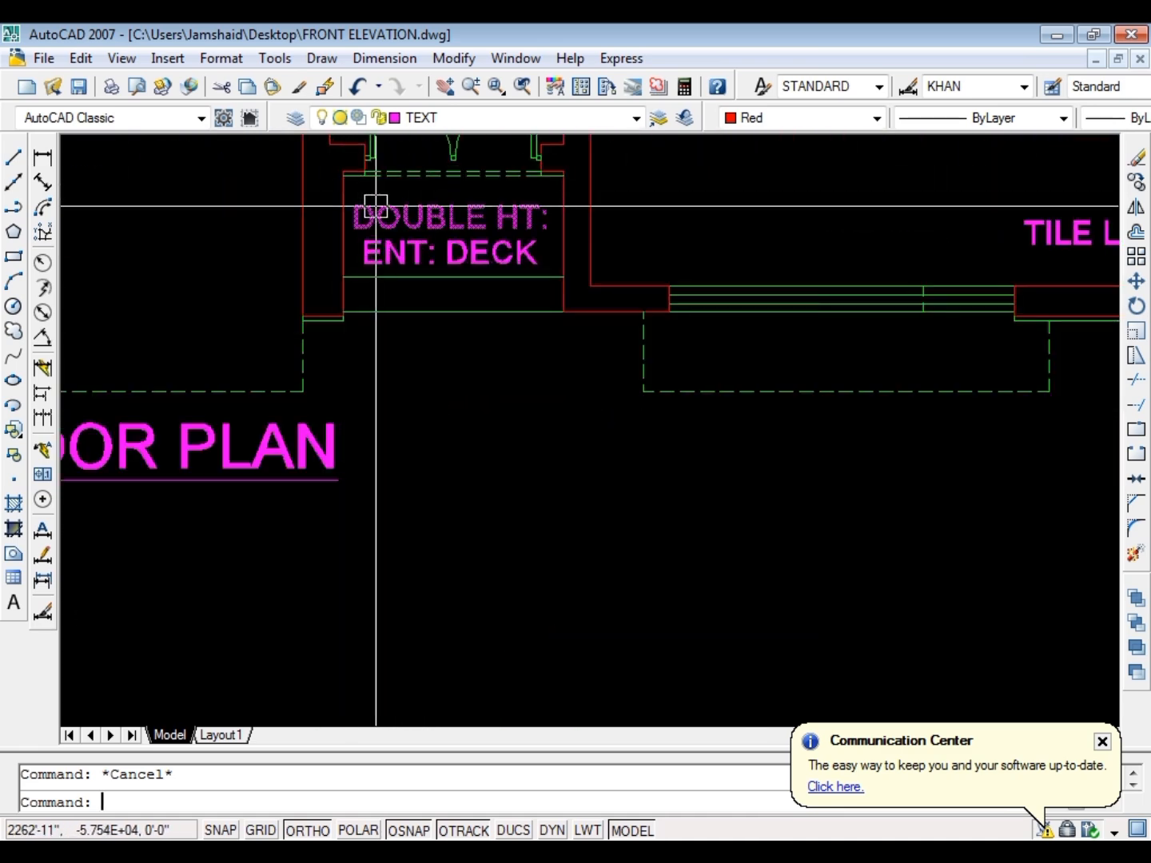
type("ray")
key("Return")
scroll(367, 178, "up", 4)
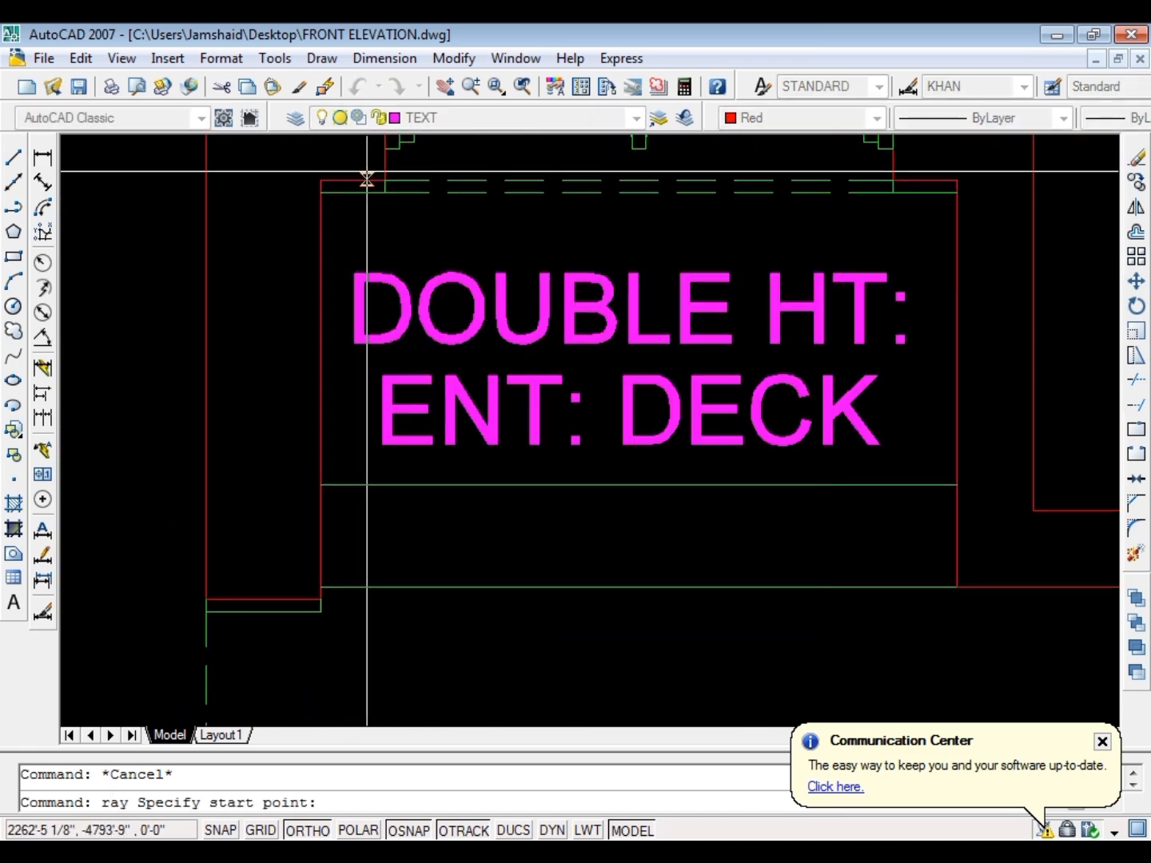
key("Escape")
key("Return")
left_click(892, 184)
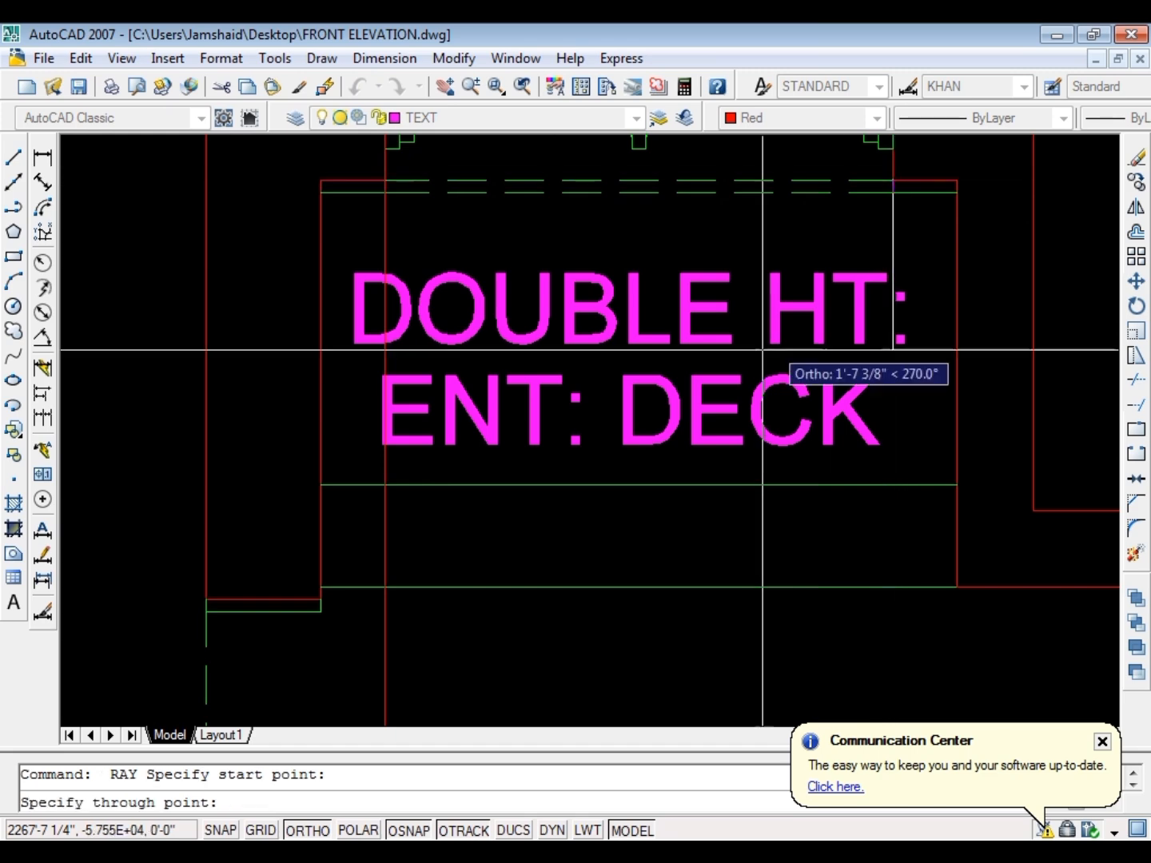
scroll(894, 349, "down", 6)
scroll(609, 413, "up", 3)
key("Escape")
scroll(550, 412, "down", 8)
scroll(501, 499, "up", 8)
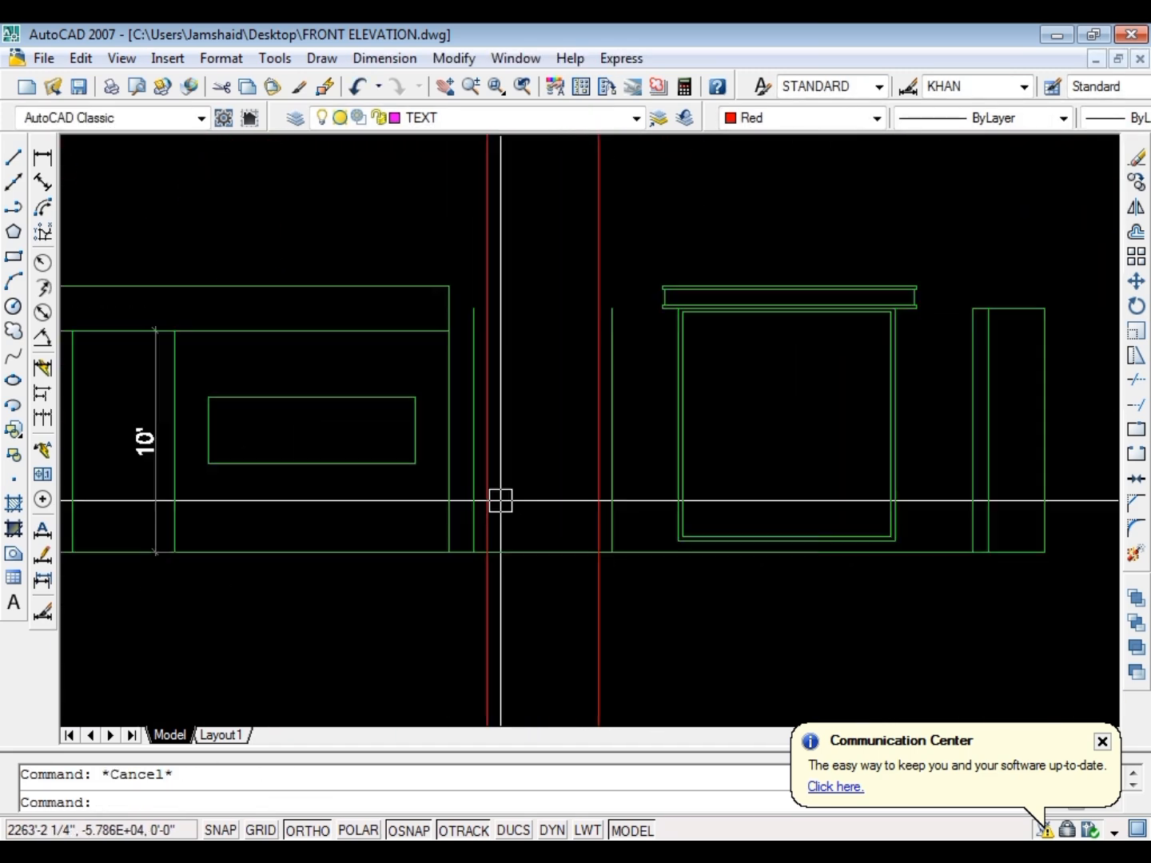
Trim the two entrance door rays below the elevation's ground line
scroll(515, 615, "up", 1)
type("tr")
key("Return")
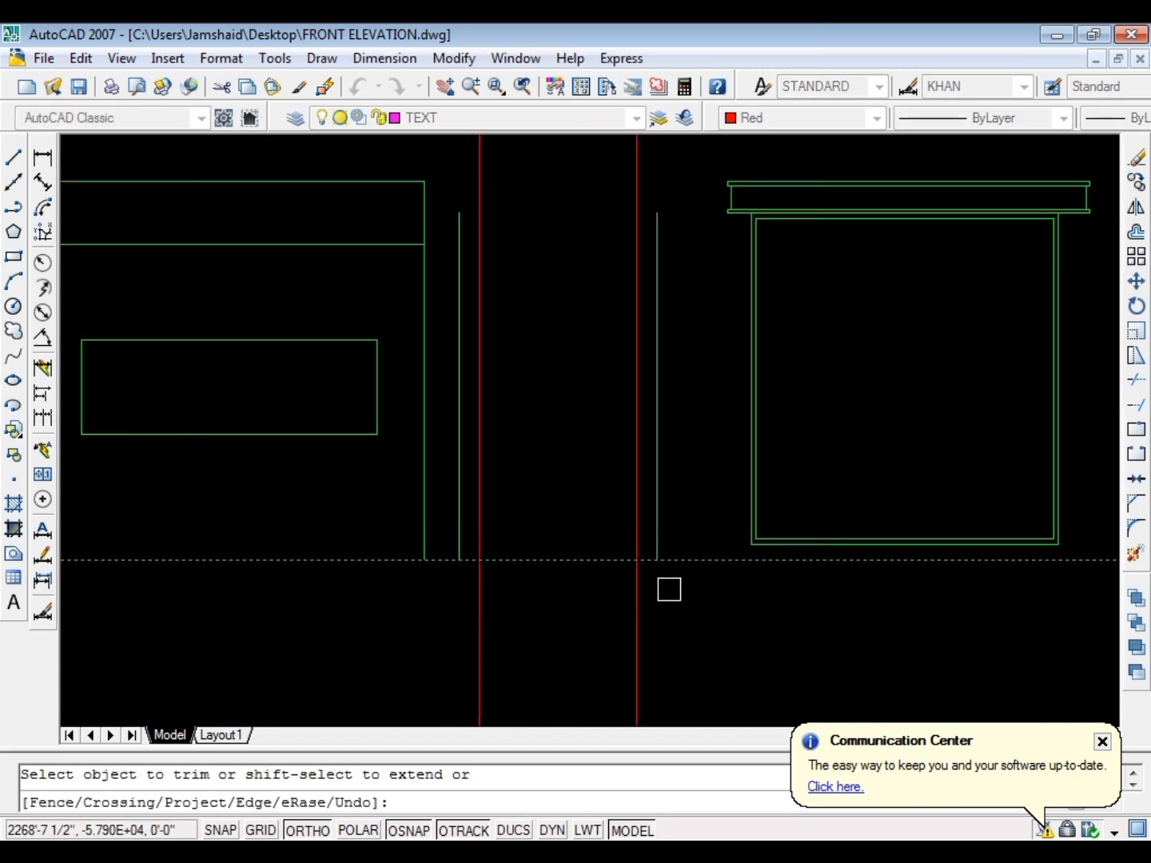
key("Escape")
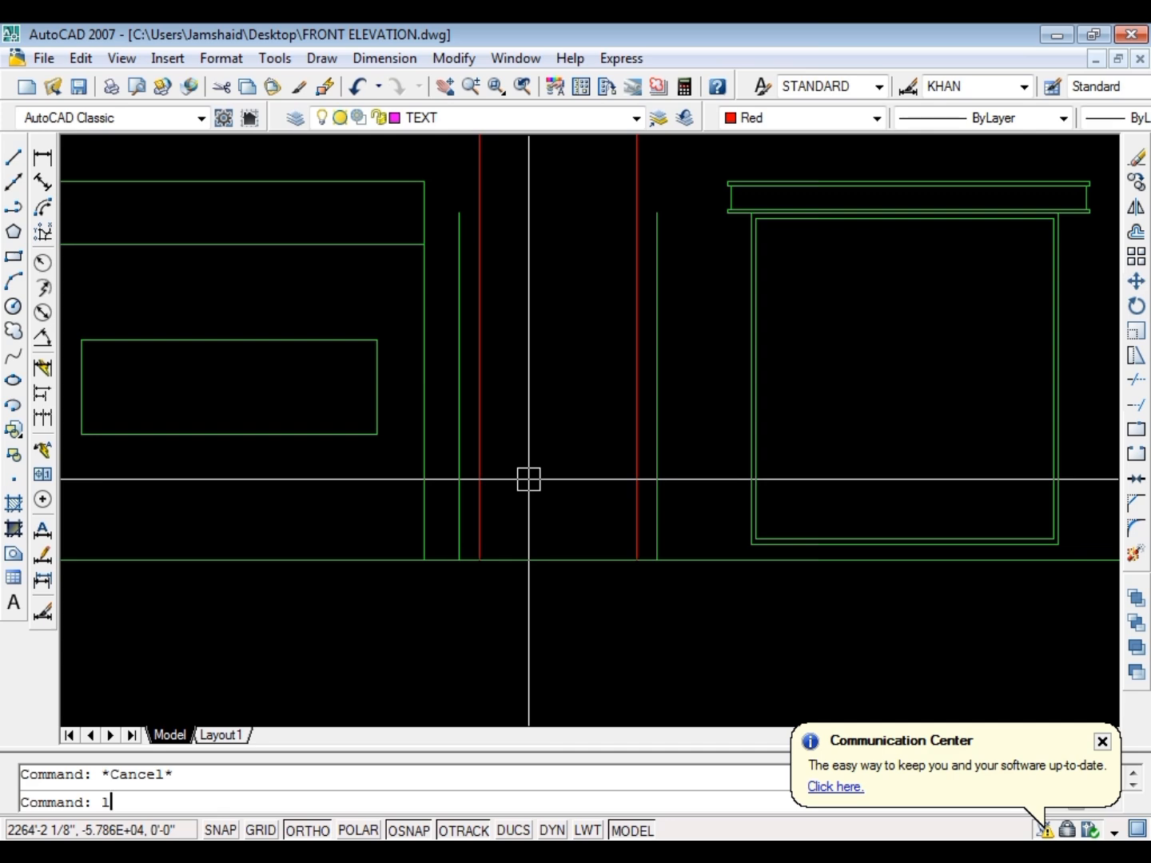
Draw a horizontal line across the two entrance rays, between the ground floor plan's title and the elevation
type("l")
key("Return")
scroll(458, 510, "down", 8)
scroll(463, 371, "up", 6)
left_click(388, 477)
left_click(792, 478)
key("Escape")
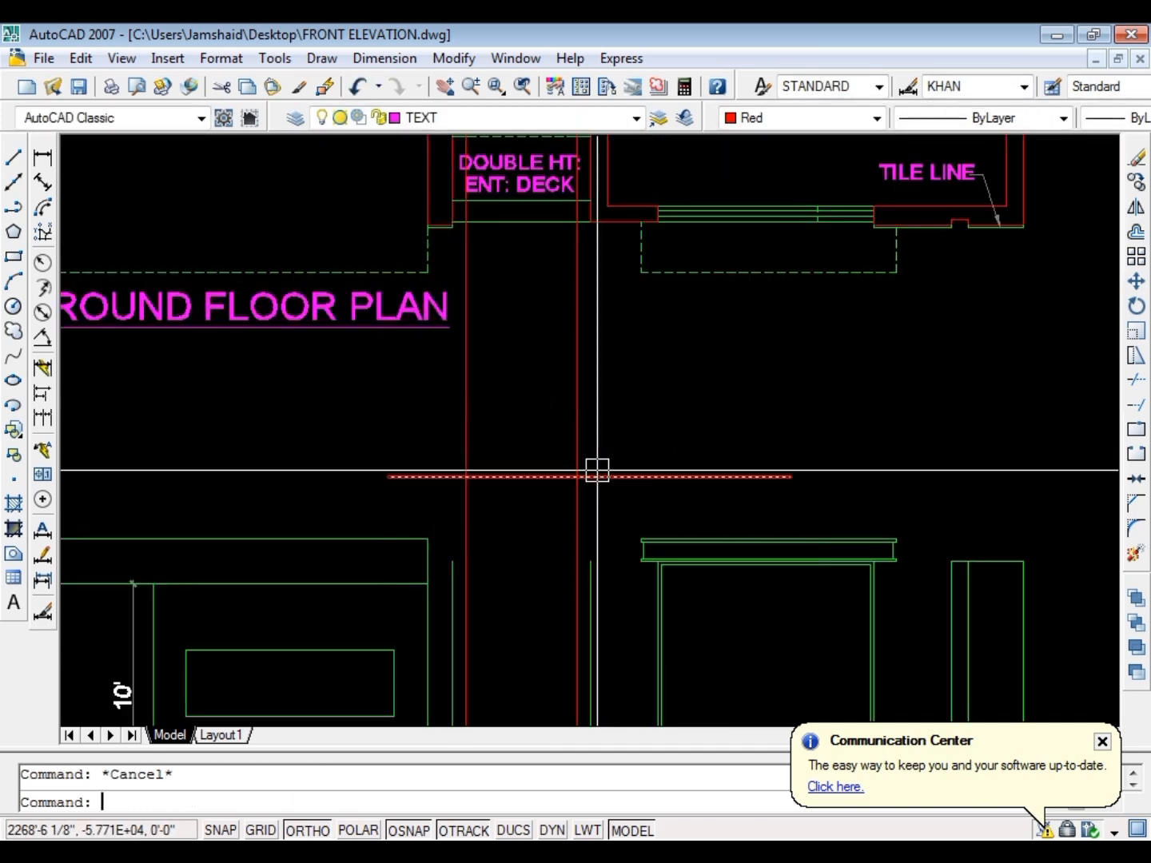
Trim the two entrance rays above the new horizontal line
type("tr")
key("Return")
key("Escape")
Move the whole elevation horizontally from below the ground floor plan so it lines up beneath the first floor plan
scroll(450, 436, "down", 5)
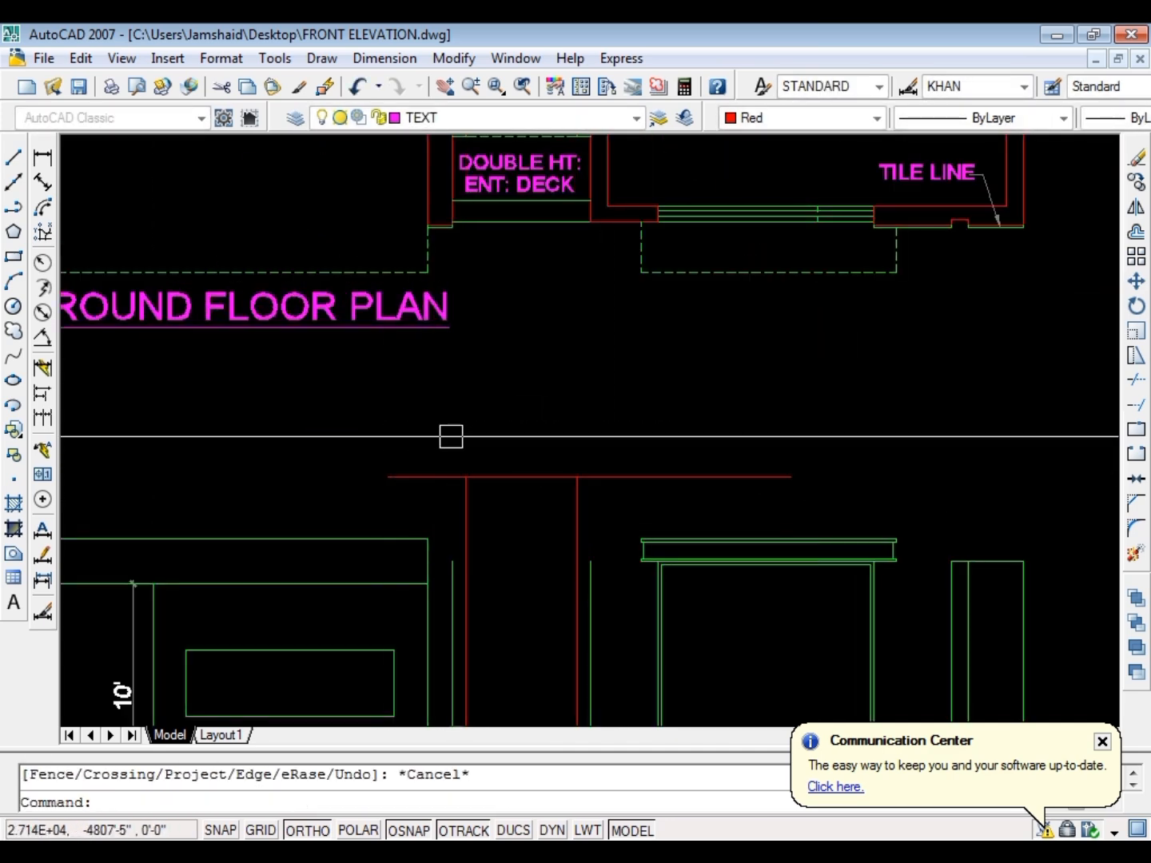
left_click(653, 432)
left_click(297, 558)
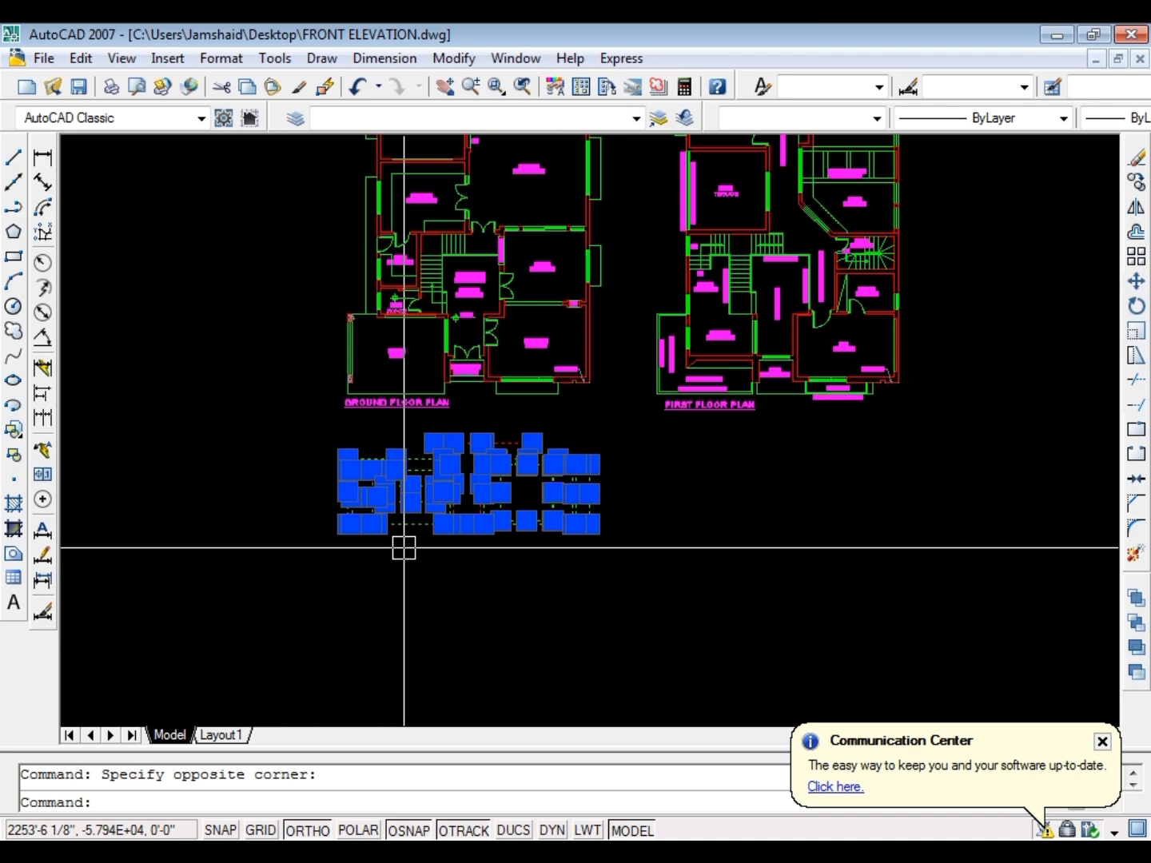
key("space")
scroll(575, 343, "up", 8)
left_click(610, 349)
scroll(229, 369, "down", 8)
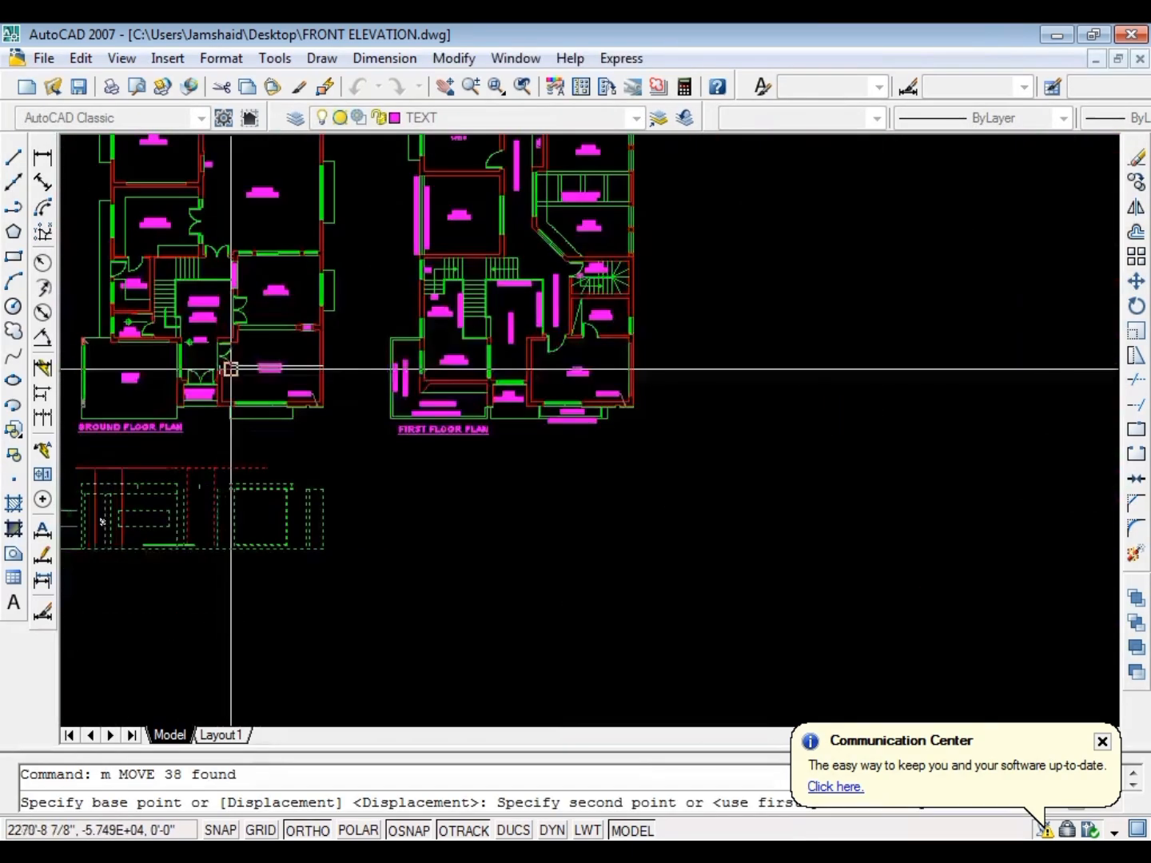
scroll(579, 380, "up", 6)
scroll(585, 376, "up", 2)
key("Escape")
scroll(767, 367, "down", 7)
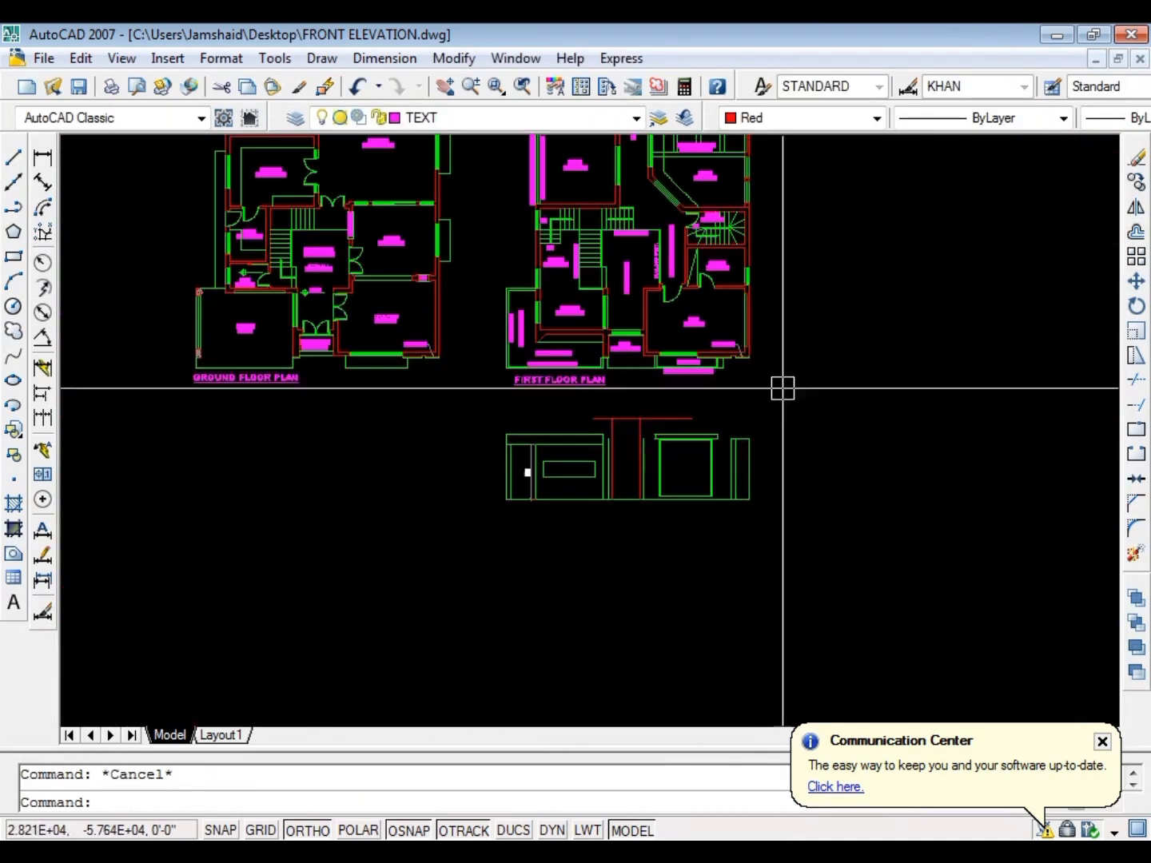
Move the whole elevation straight down to leave more space below the first floor plan
left_click(808, 403)
left_click(400, 561)
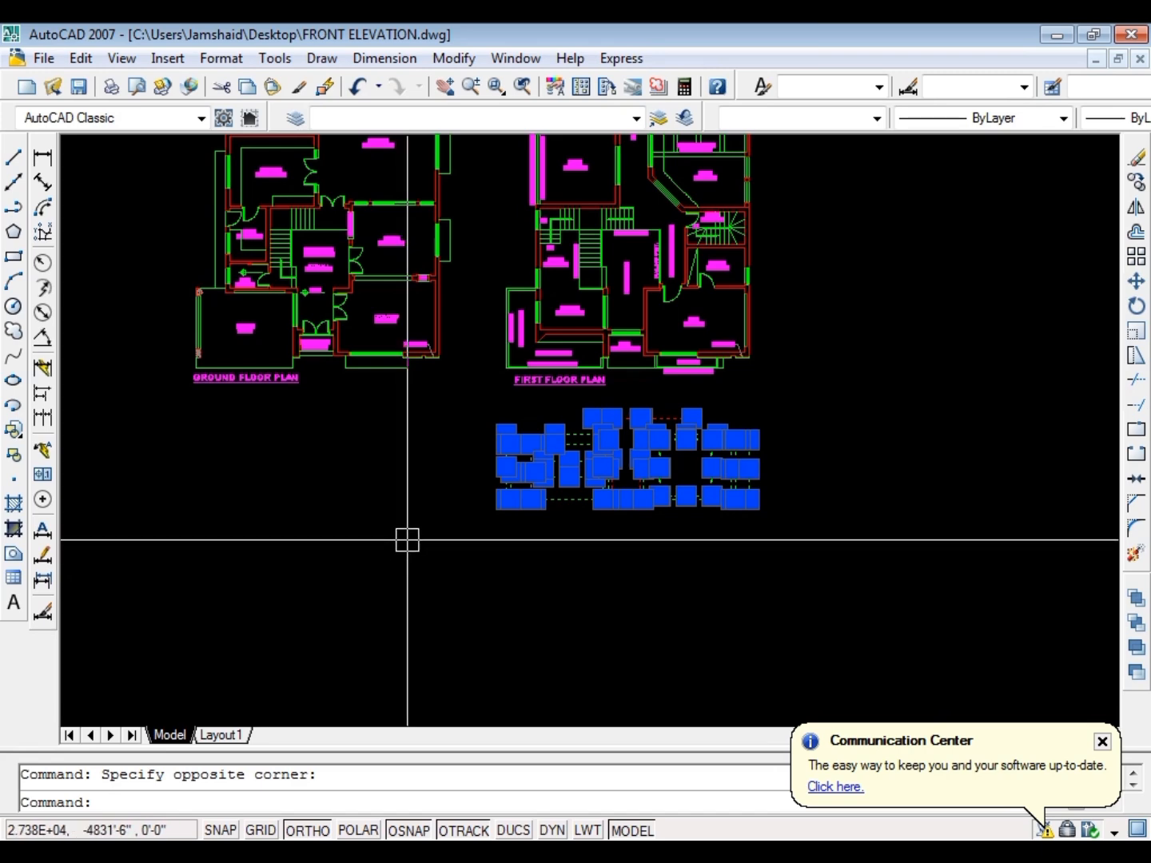
type("m")
key("space")
left_click(422, 473)
left_click(434, 551)
key("Escape")
scroll(746, 509, "up", 6)
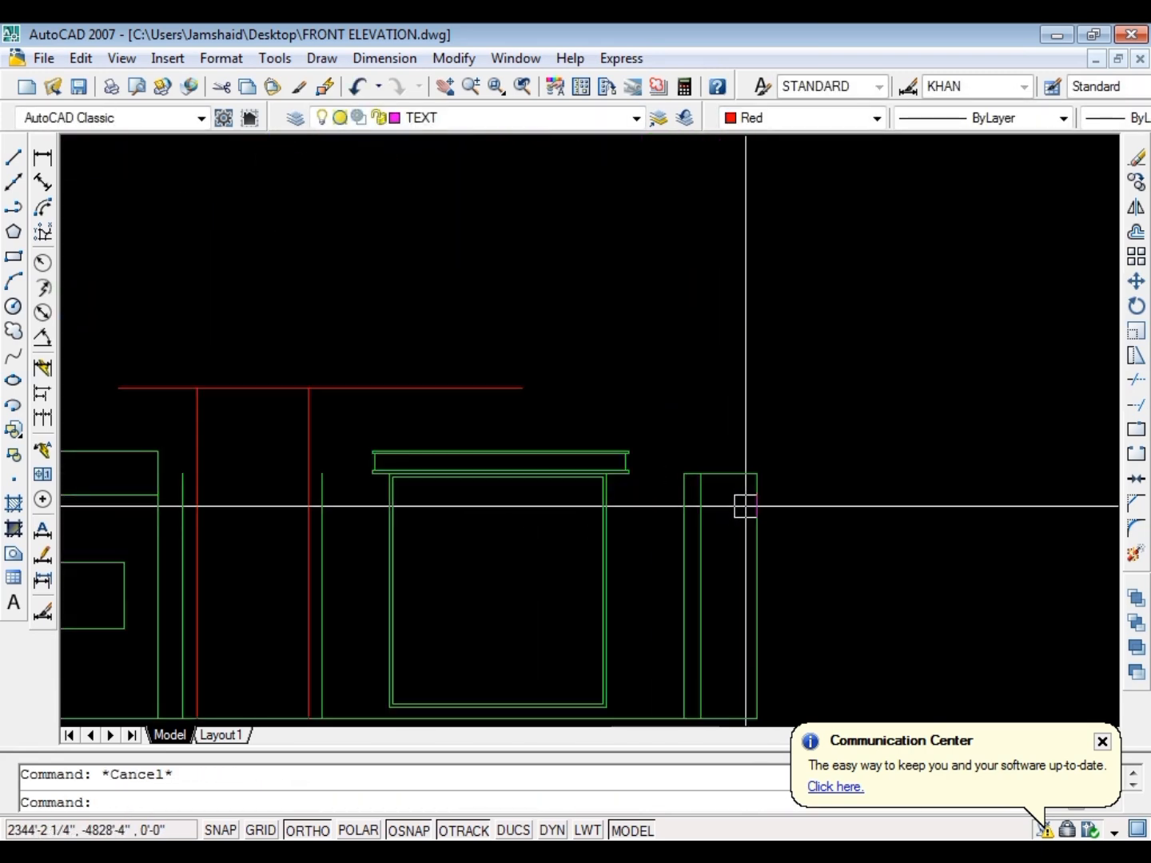
Project a vertical ray down from the first floor plan's lower right outer corner
scroll(746, 506, "down", 3)
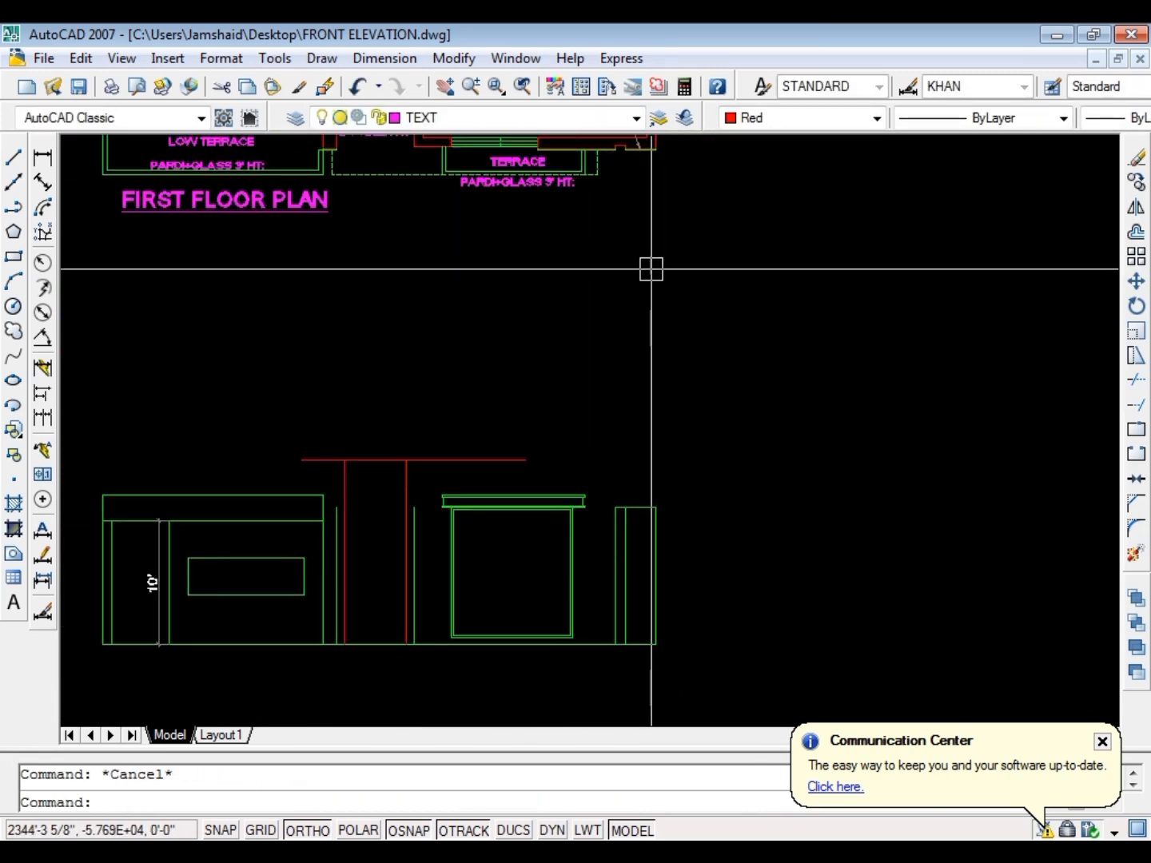
key("Return")
scroll(637, 294, "down", 2)
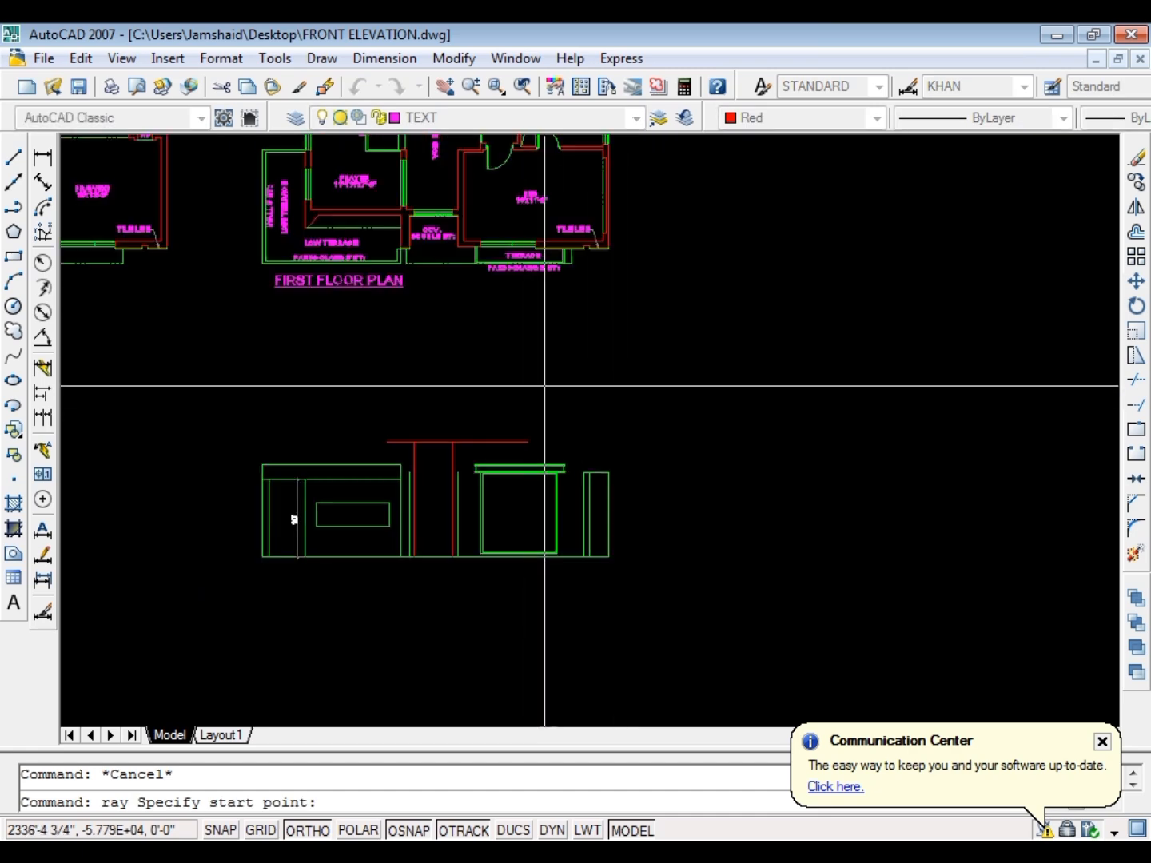
scroll(603, 255, "up", 5)
left_click(589, 273)
left_click(593, 383)
key("Escape")
Project vertical rays down from both edges of the wall notch beside the first floor plan's tile line
key("Return")
scroll(539, 317, "up", 5)
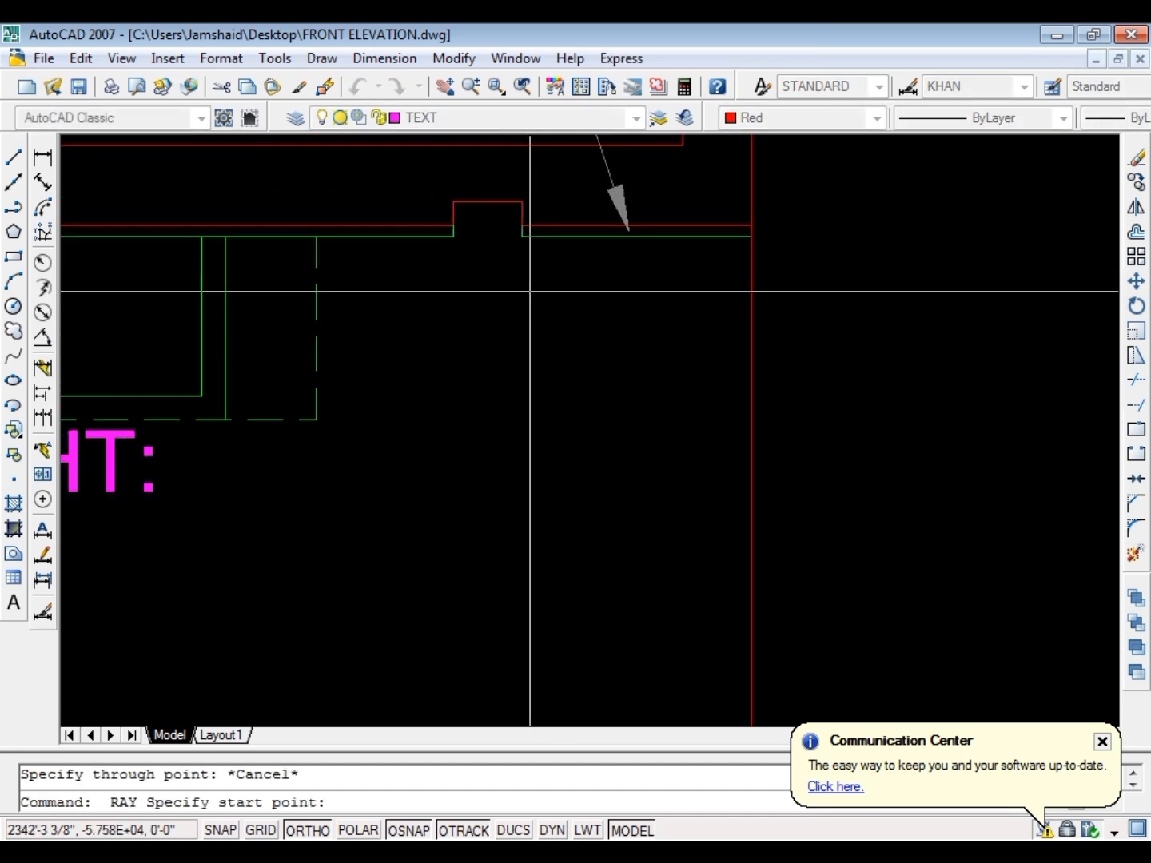
left_click(528, 241)
left_click(529, 320)
key("Escape")
key("Escape")
key("Return")
left_click(451, 238)
left_click(451, 328)
key("Escape")
key("Escape")
Project a vertical ray down from the right end of the terrace window on the first floor plan
key("Return")
scroll(608, 326, "down", 5)
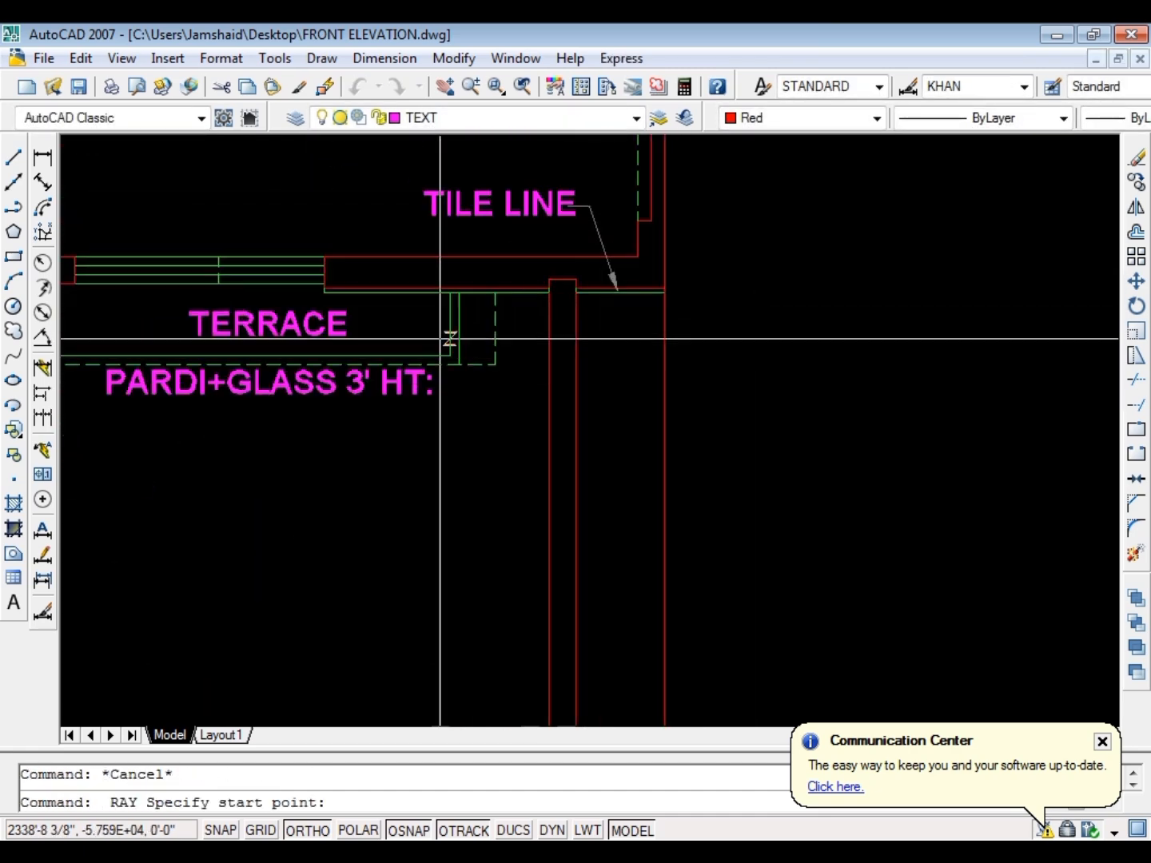
scroll(306, 293, "up", 7)
left_click(367, 292)
scroll(468, 240, "down", 5)
left_click(430, 416)
key("Escape")
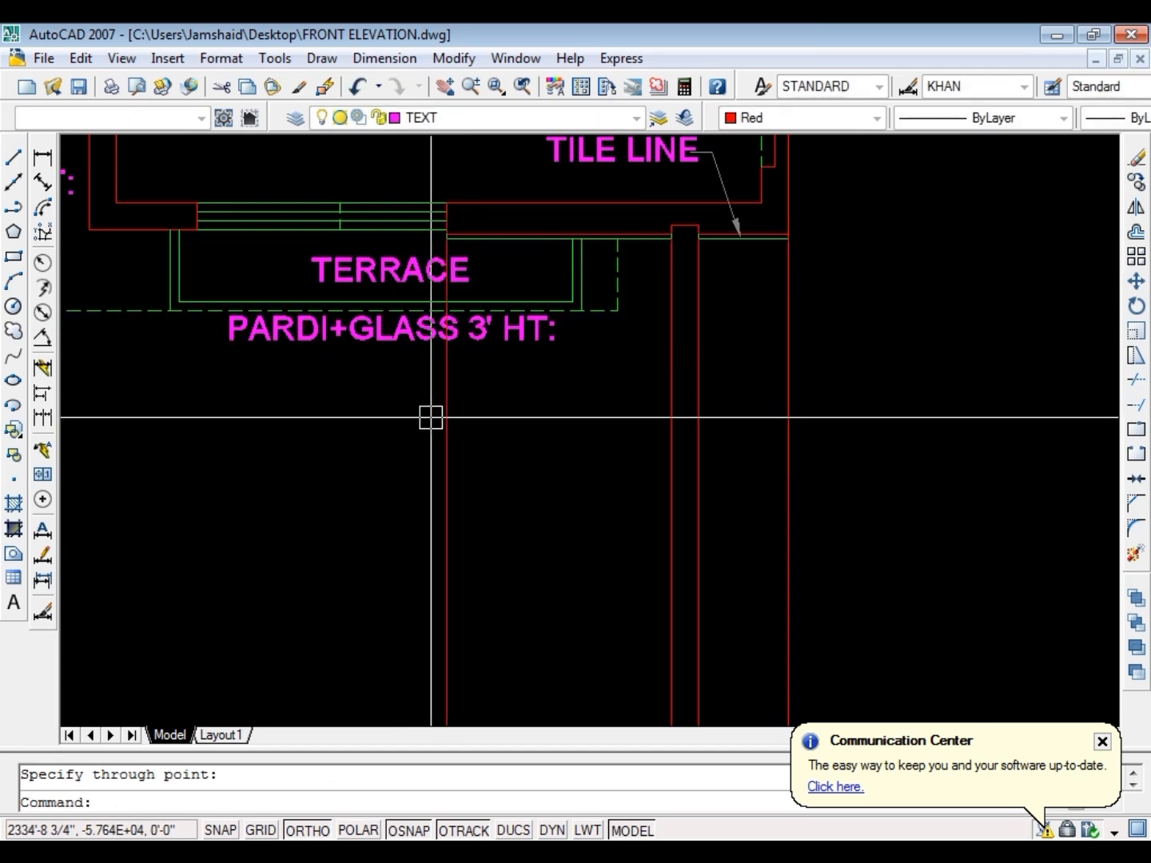
key("Escape")
Project a vertical ray down from the midpoint of the first floor terrace window
key("Return")
scroll(332, 242, "up", 5)
left_click(331, 242)
scroll(528, 194, "down", 6)
left_click(430, 375)
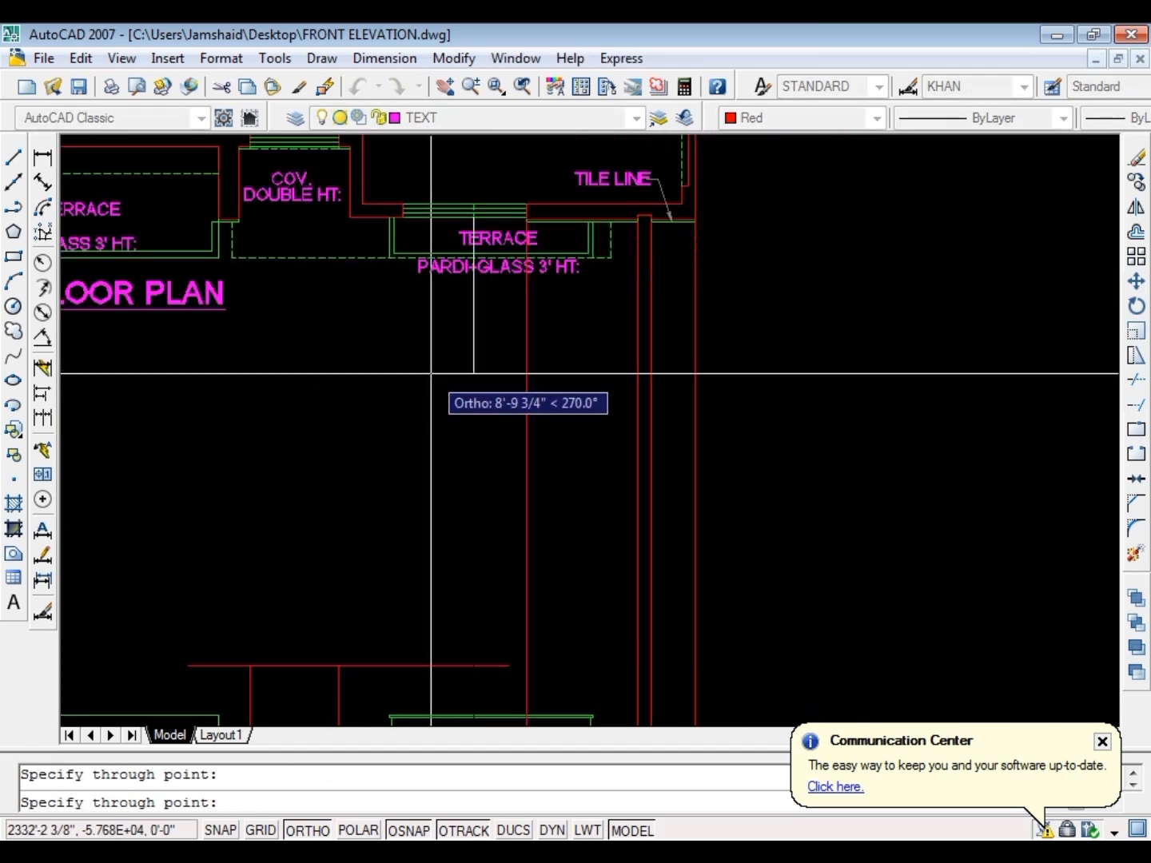
key("Escape")
key("Escape")
Project vertical rays down from the wall corner beside the covered double-height area and from the terrace window's left end
key("Return")
left_click(350, 217)
left_click(412, 290)
key("Escape")
key("Escape")
key("Return")
scroll(406, 225, "up", 5)
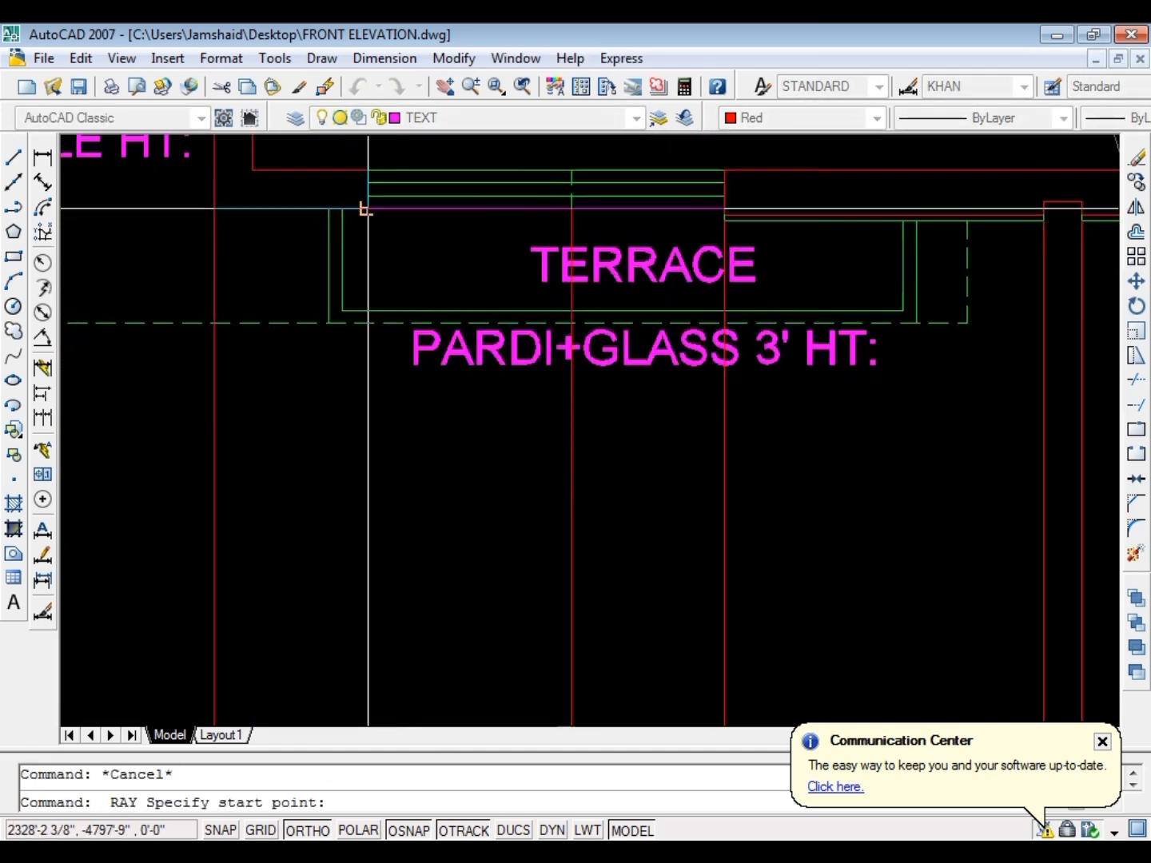
left_click(368, 209)
left_click(401, 416)
key("Return")
Project vertical rays down from both ends of the window above the covered double-height area
key("Escape")
key("Return")
scroll(543, 391, "down", 6)
scroll(407, 297, "up", 6)
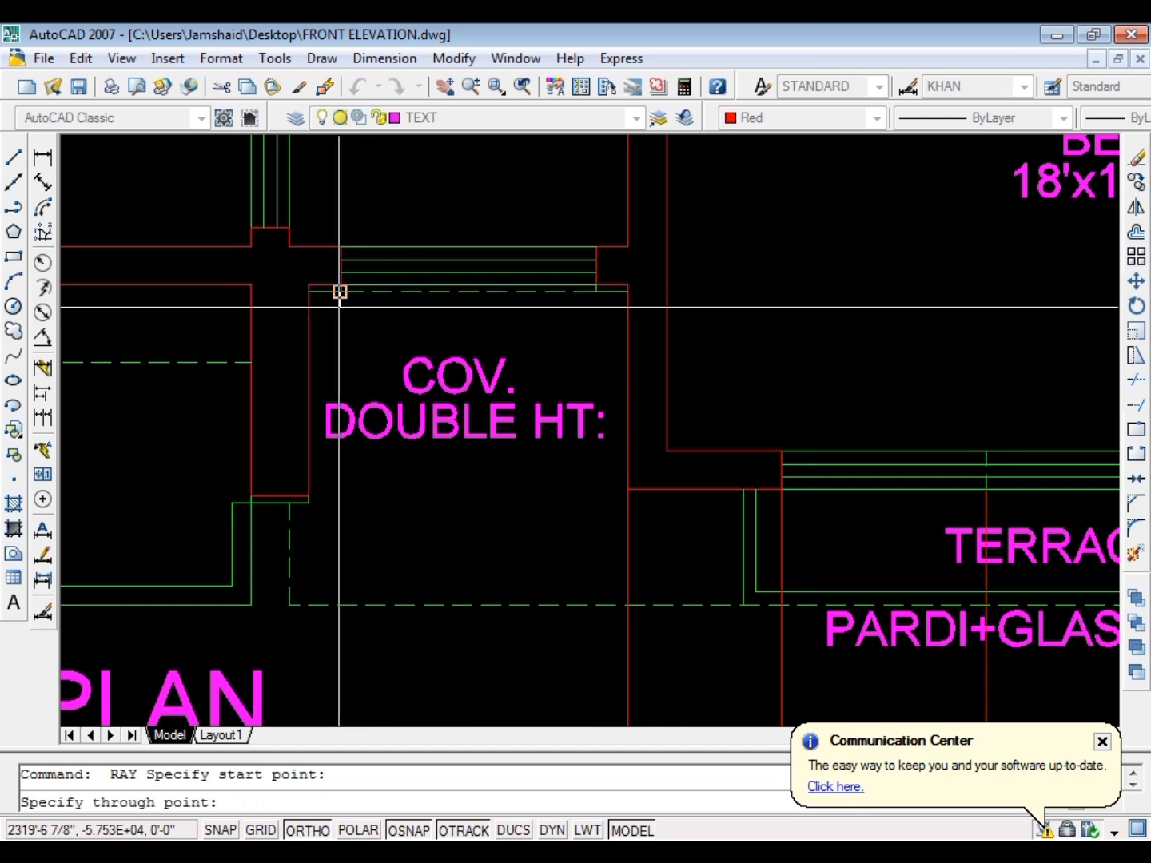
left_click(340, 307)
key("Escape")
key("Return")
left_click(595, 344)
key("Return")
Project vertical rays down from both faces of the wall between the low terrace and the covered double-height area
key("Escape")
key("Return")
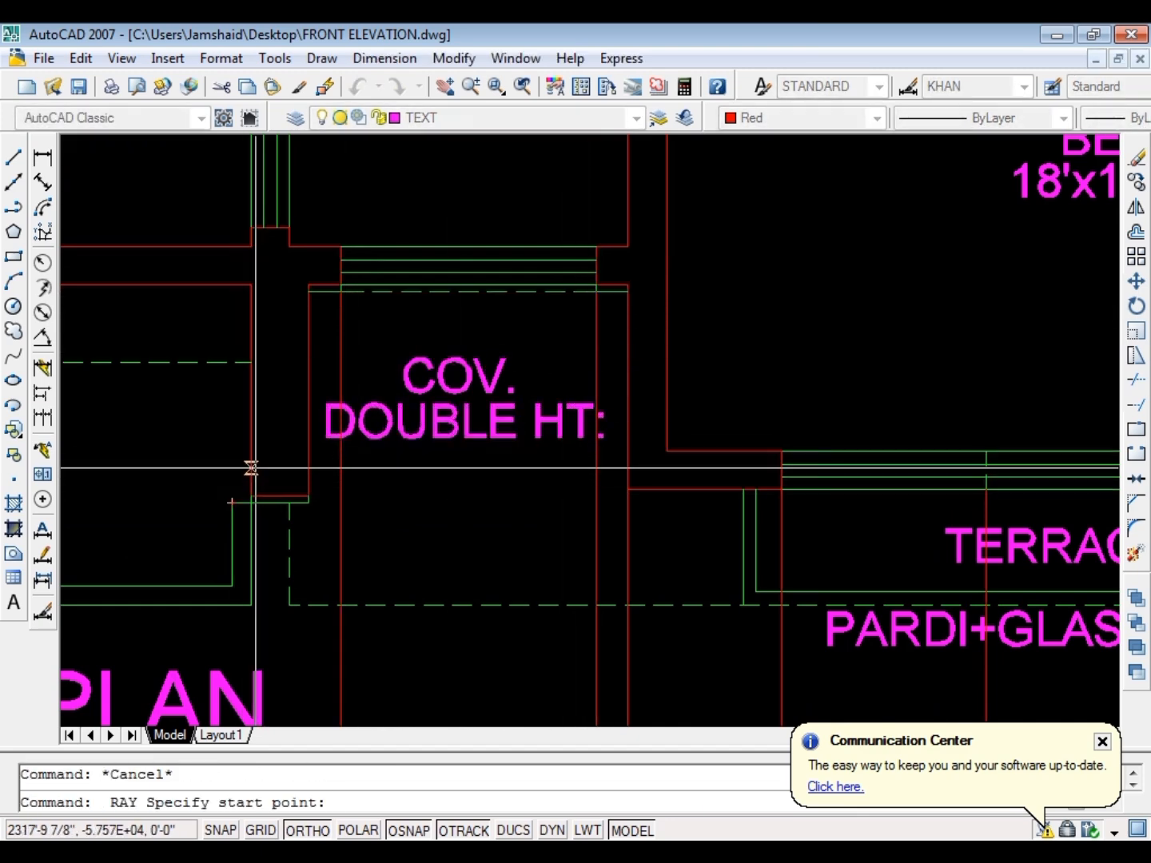
left_click(253, 467)
left_click(267, 578)
key("Return")
key("Escape")
key("Return")
left_click(307, 471)
left_click(323, 520)
Project vertical rays down from the low terrace wall's left edge and from both ends of its sloped corner
key("Return")
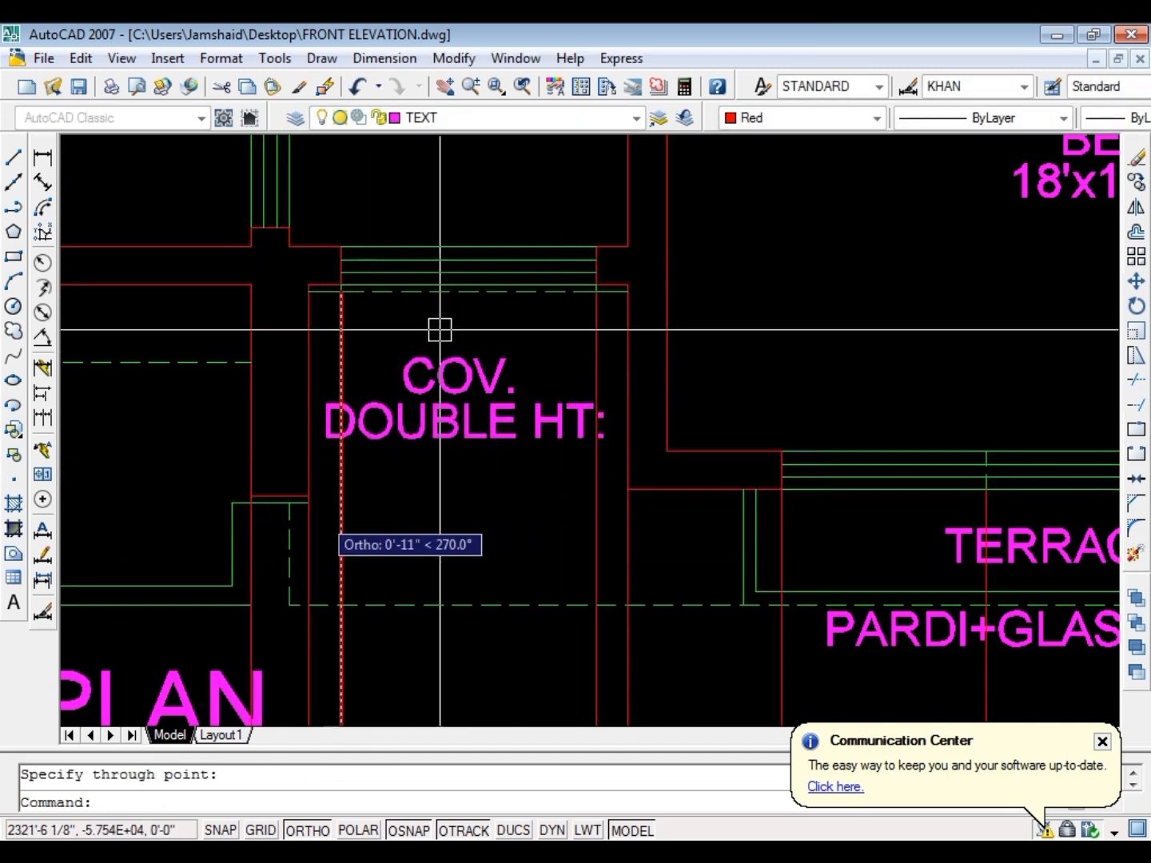
scroll(538, 337, "down", 6)
key("Escape")
key("Return")
scroll(212, 356, "up", 6)
left_click(229, 331)
key("Escape")
key("Return")
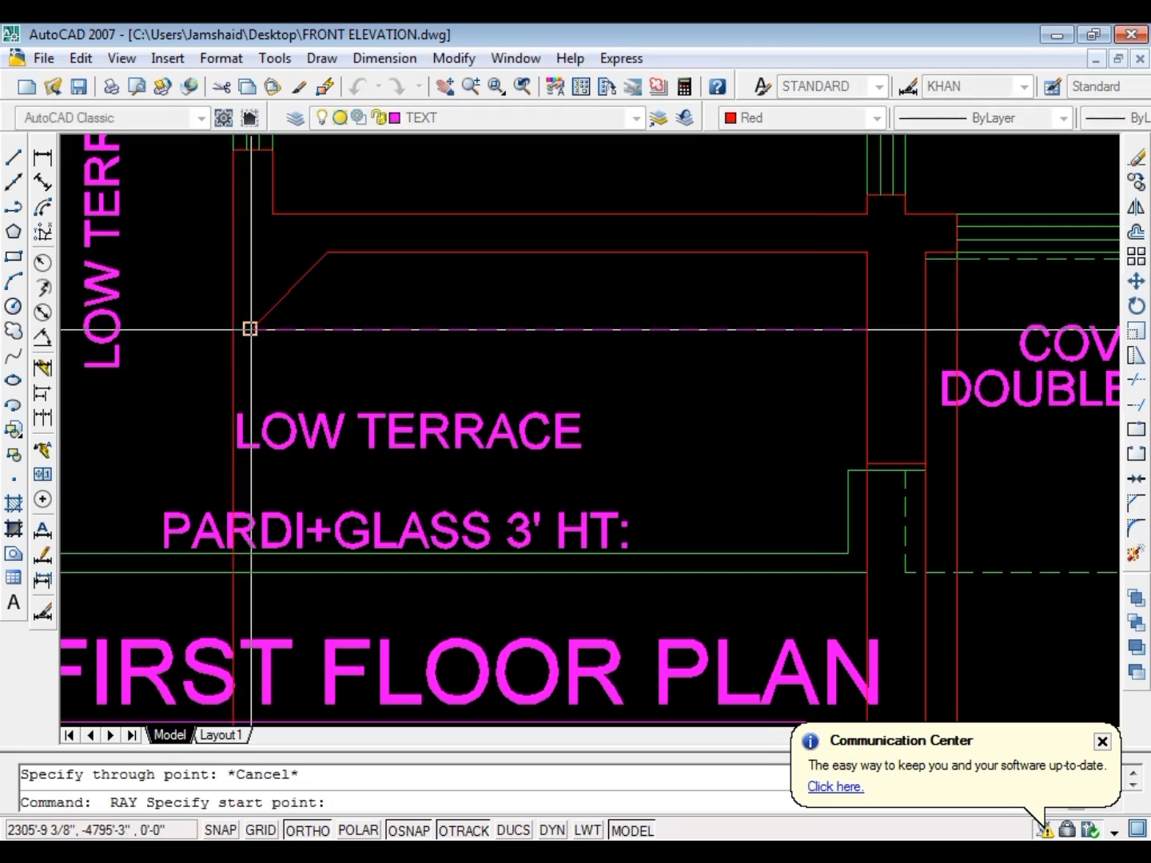
key("Escape")
key("Return")
left_click(328, 253)
left_click(331, 299)
key("Return")
Erase the three projected rays that overlap the pillar at the elevation's right end
scroll(465, 369, "down", 8)
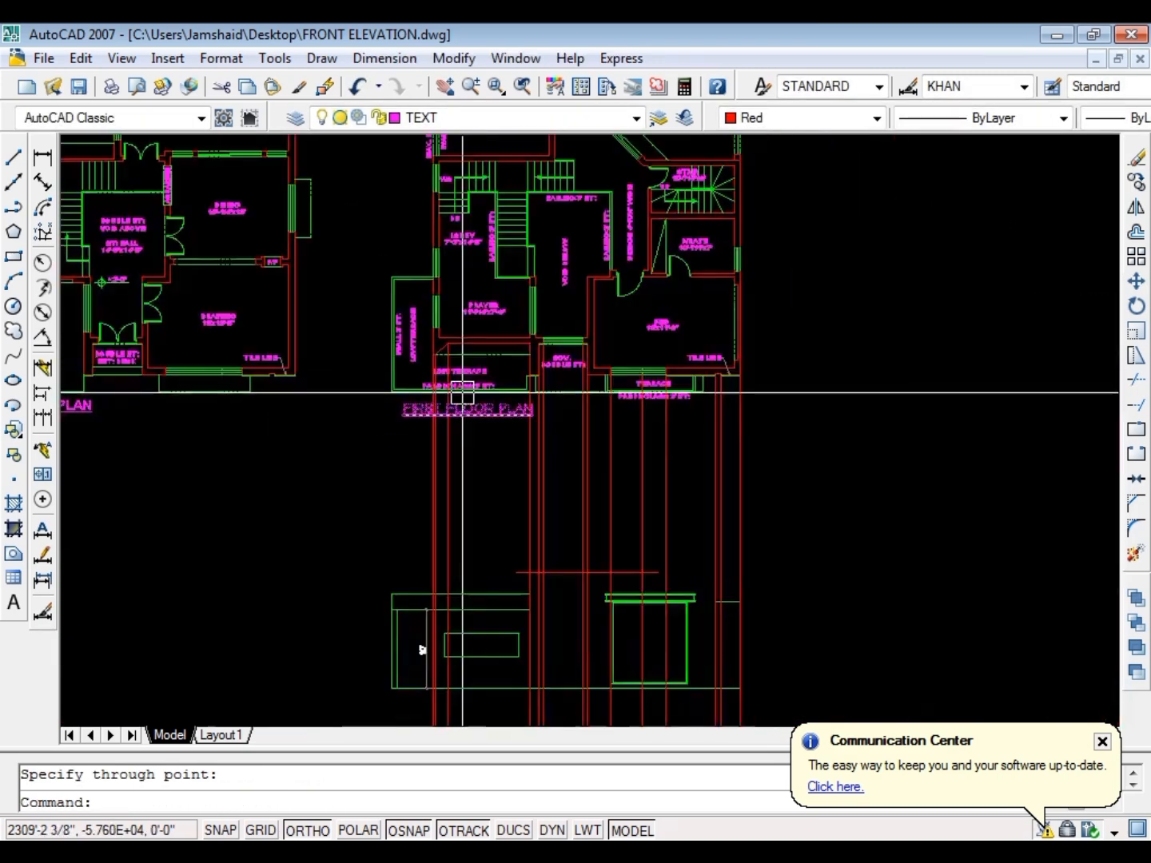
scroll(446, 329, "up", 3)
scroll(408, 357, "down", 6)
scroll(479, 443, "up", 7)
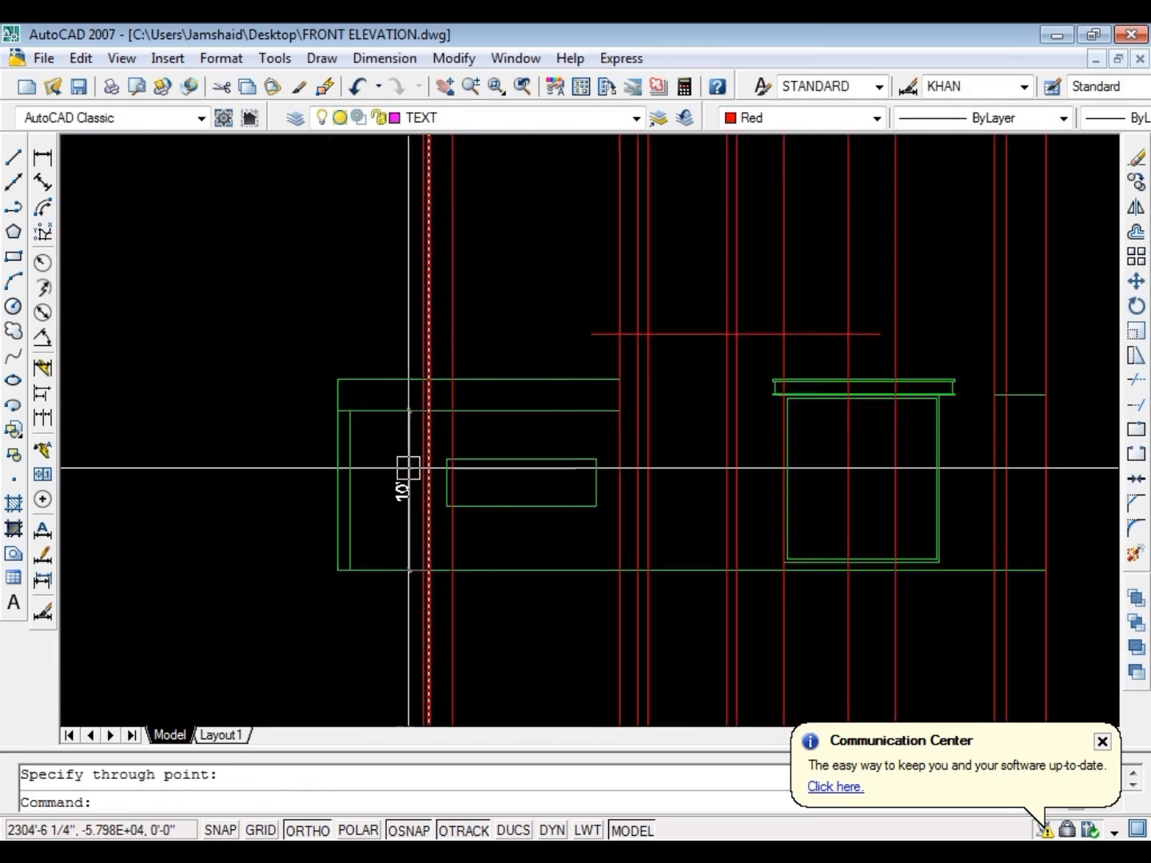
scroll(511, 448, "down", 1)
scroll(621, 429, "up", 3)
key("Escape")
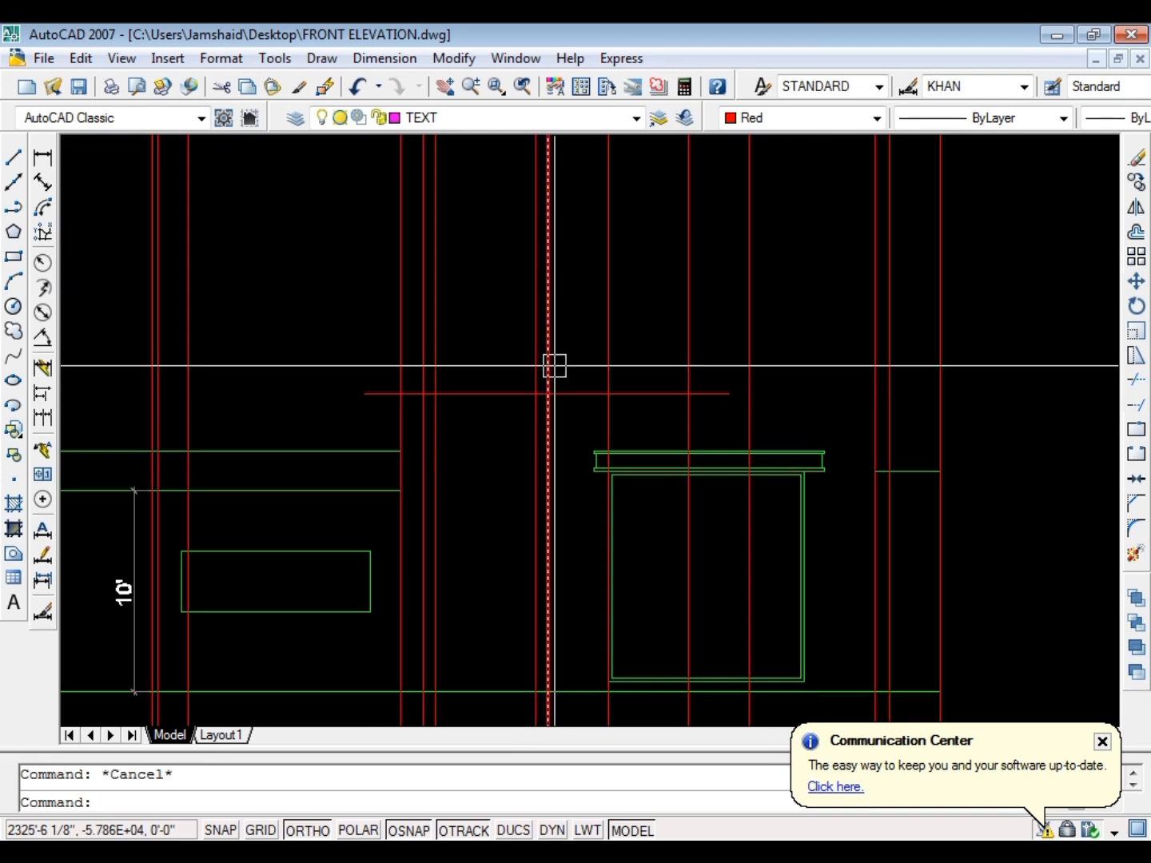
scroll(592, 356, "down", 4)
scroll(667, 377, "up", 5)
left_click(575, 335)
type("e")
key("space")
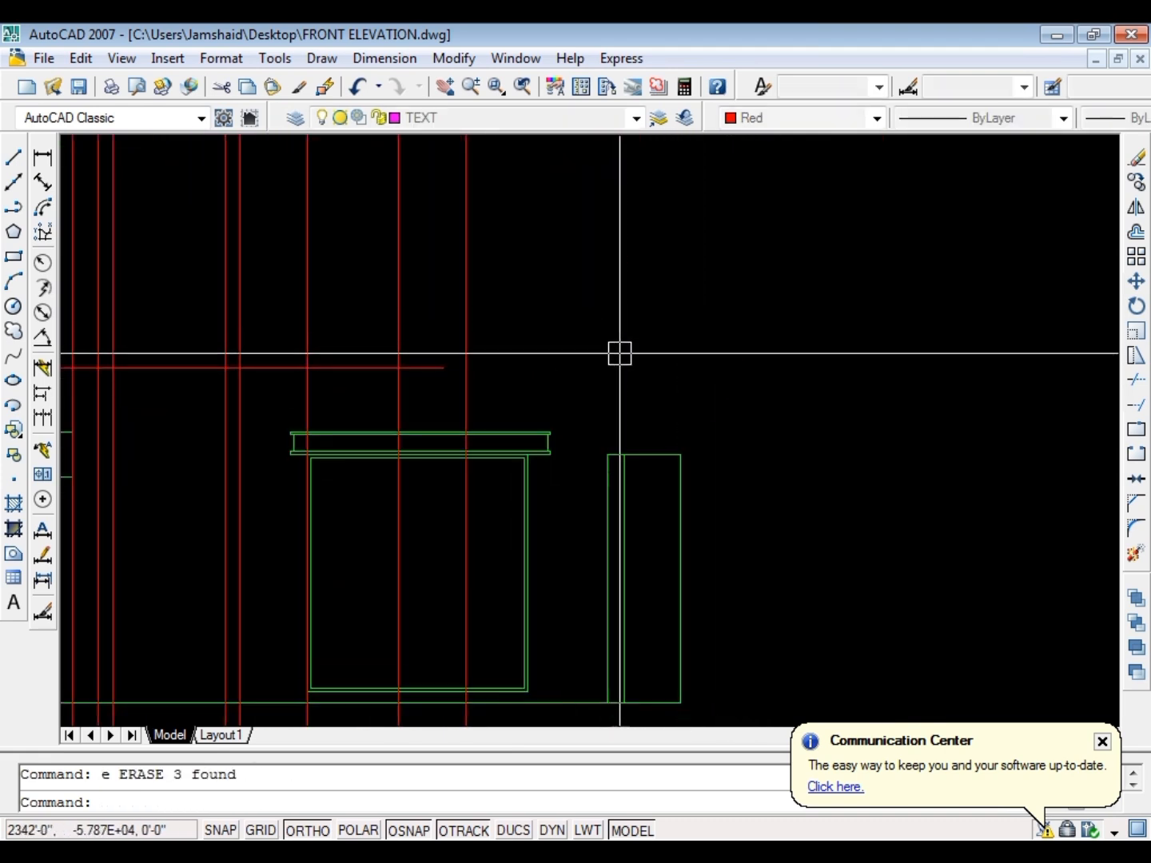
Stretch the three vertical lines of the elevation's right pillar upward by 144
key("Escape")
left_click(732, 421)
left_click(590, 489)
scroll(644, 455, "up", 5)
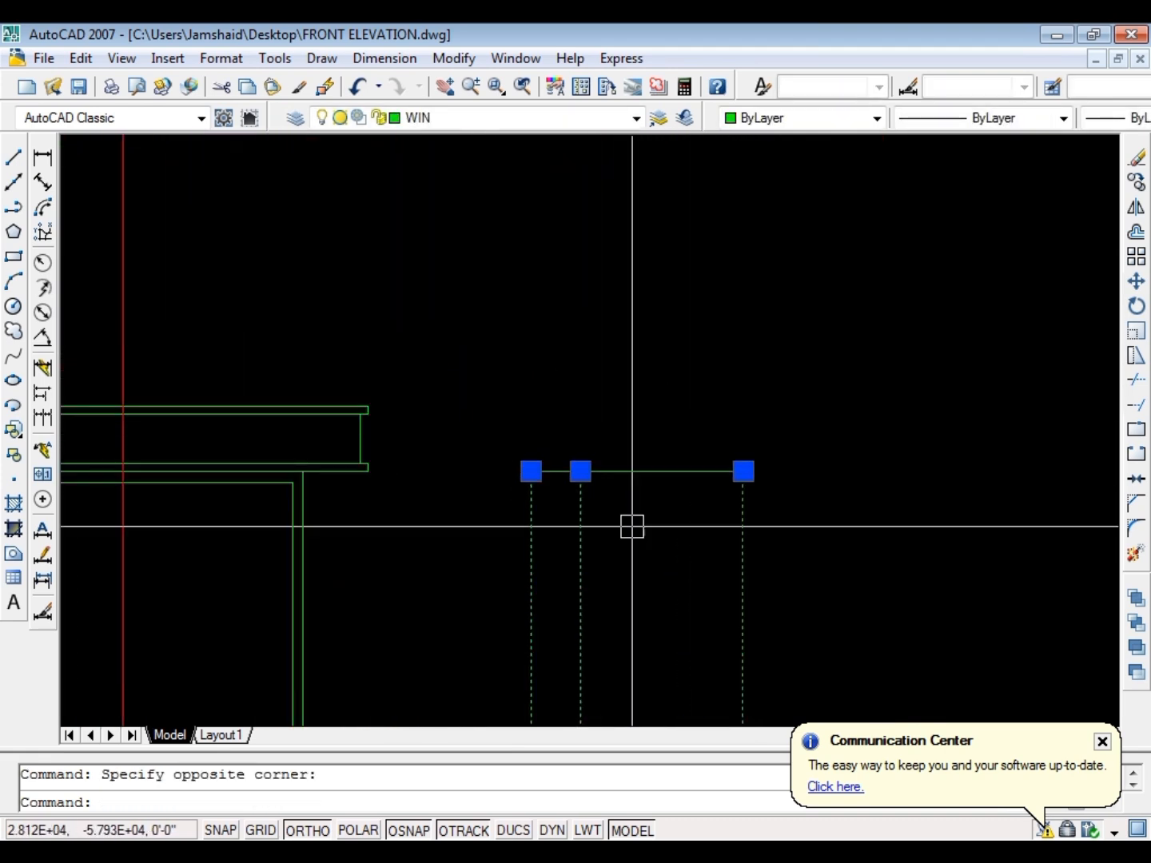
scroll(608, 511, "down", 6)
key("s")
key("space")
left_click(573, 498)
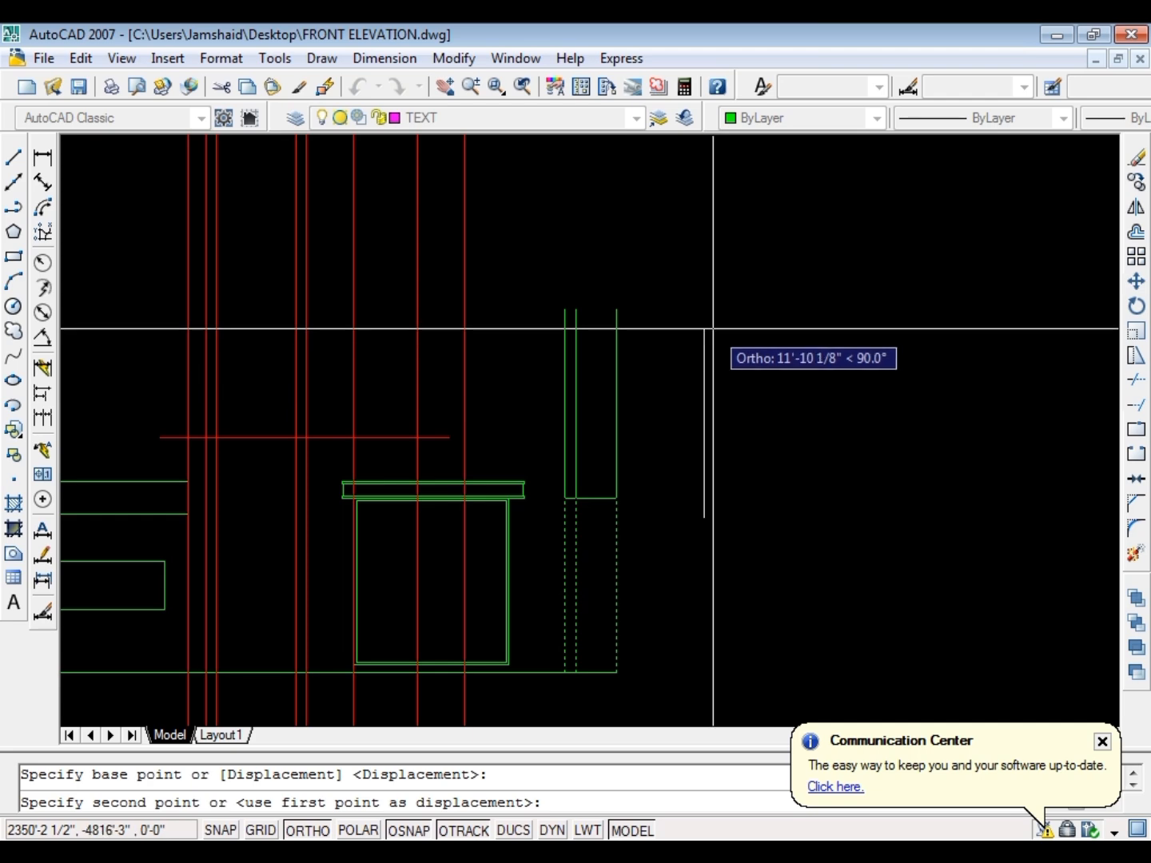
type("144")
key("Return")
key("Escape")
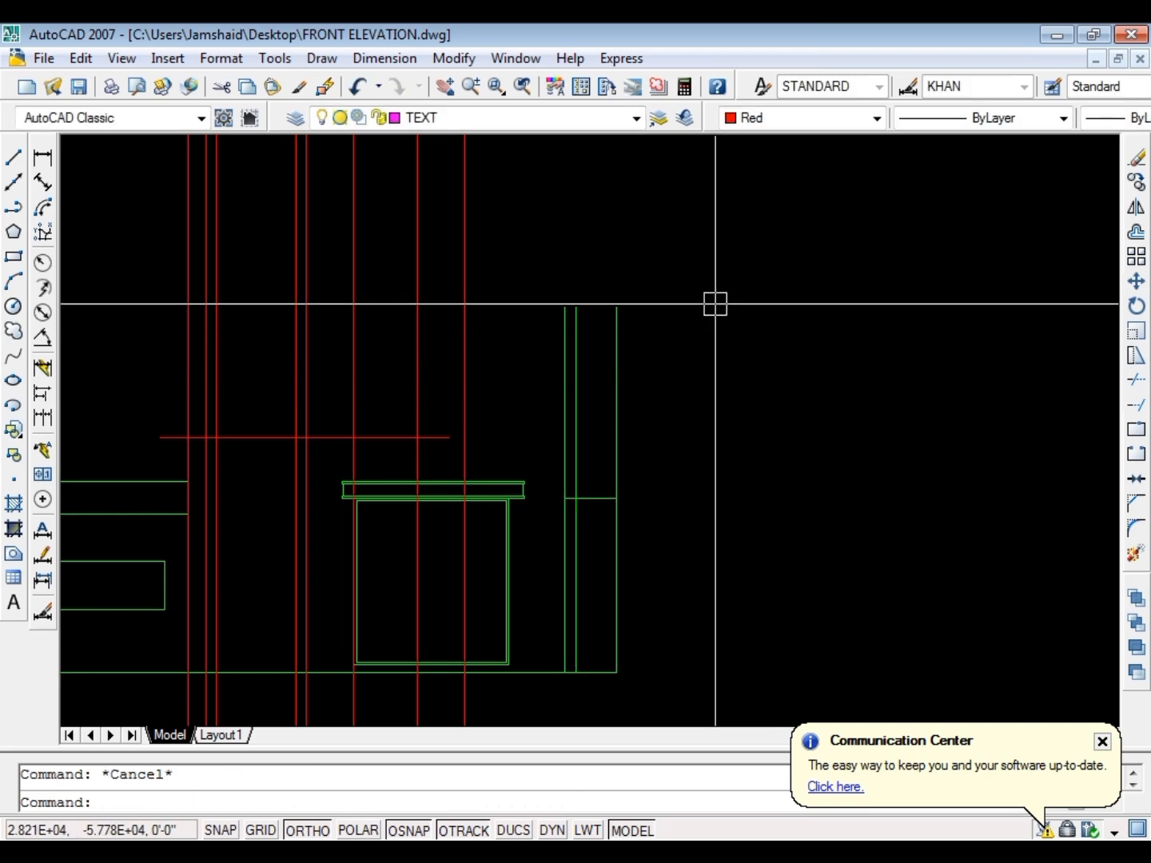
Erase the horizontal red line crossing the rays above the entrance
scroll(651, 399, "down", 4)
scroll(564, 398, "up", 3)
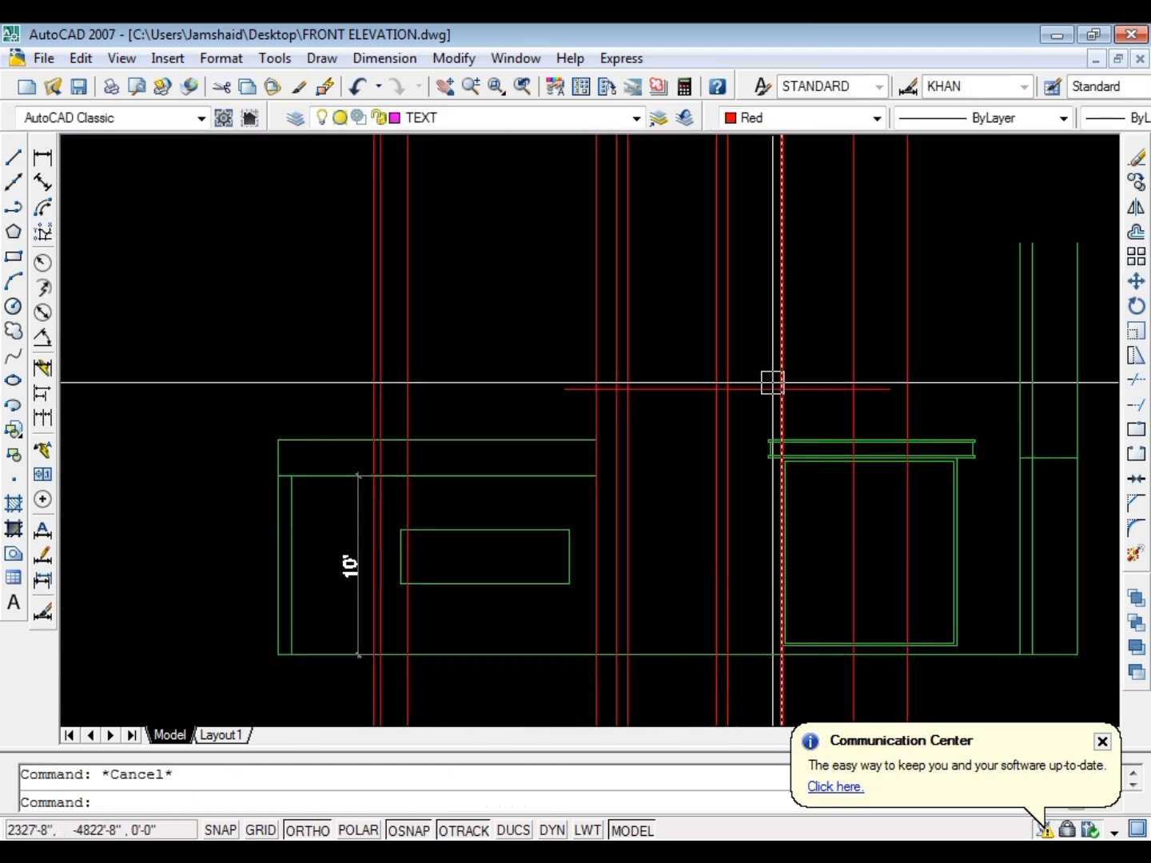
scroll(650, 399, "up", 4)
left_click(660, 416)
key("Escape")
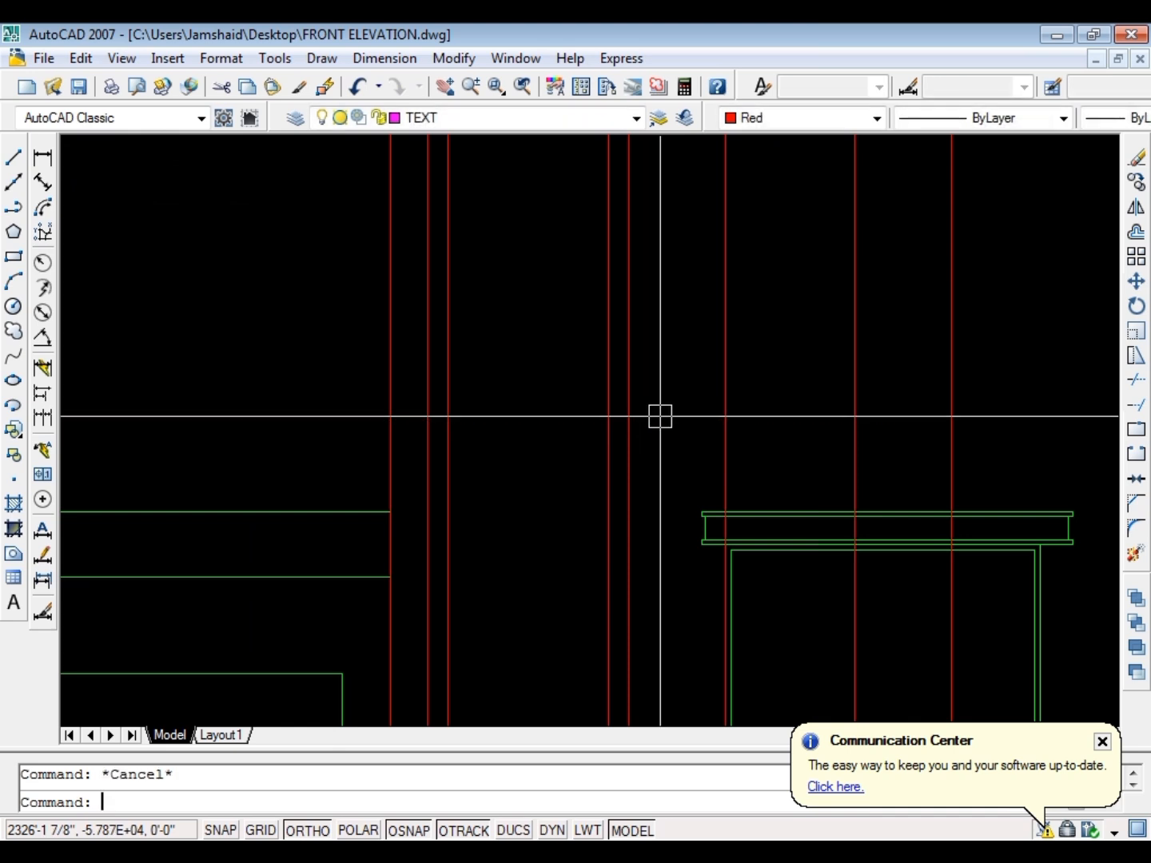
Offset the top line of the ground floor window's canopy upward by 8'
type("o")
key("Return")
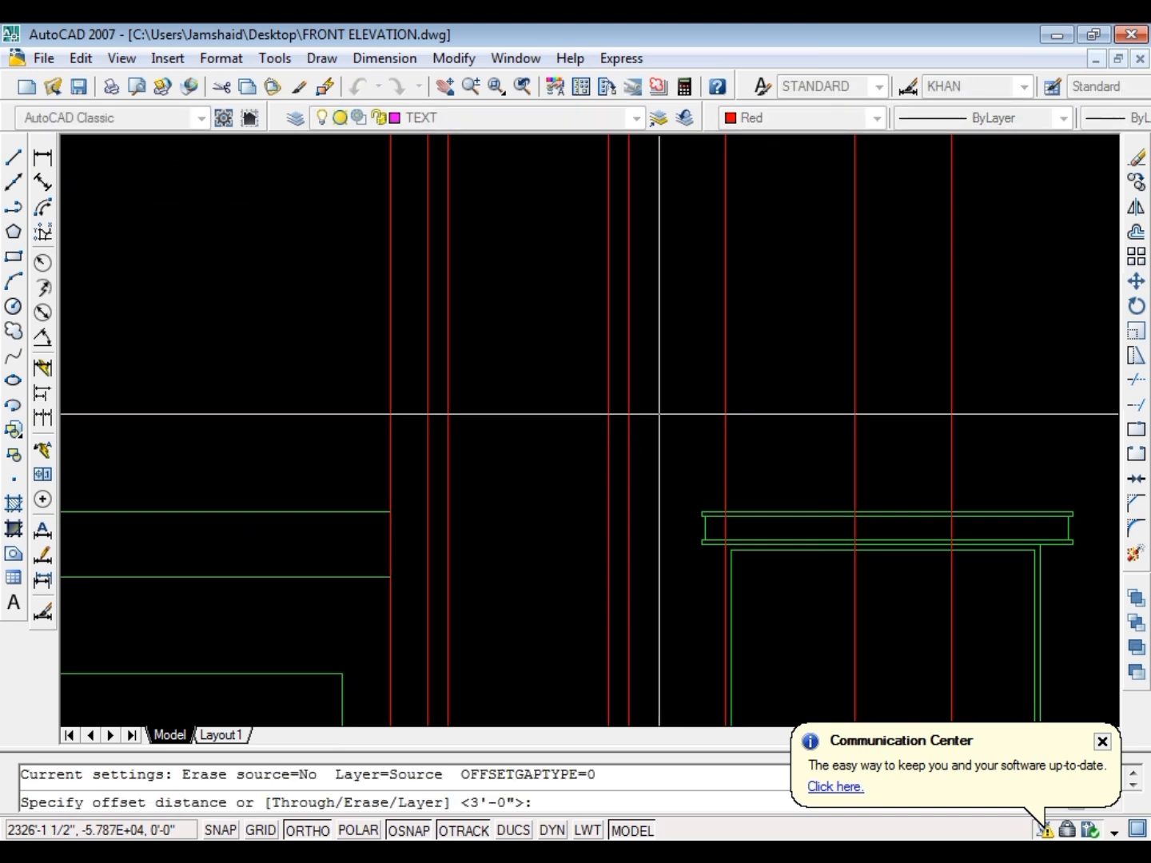
type("8'")
key("Return")
left_click(761, 516)
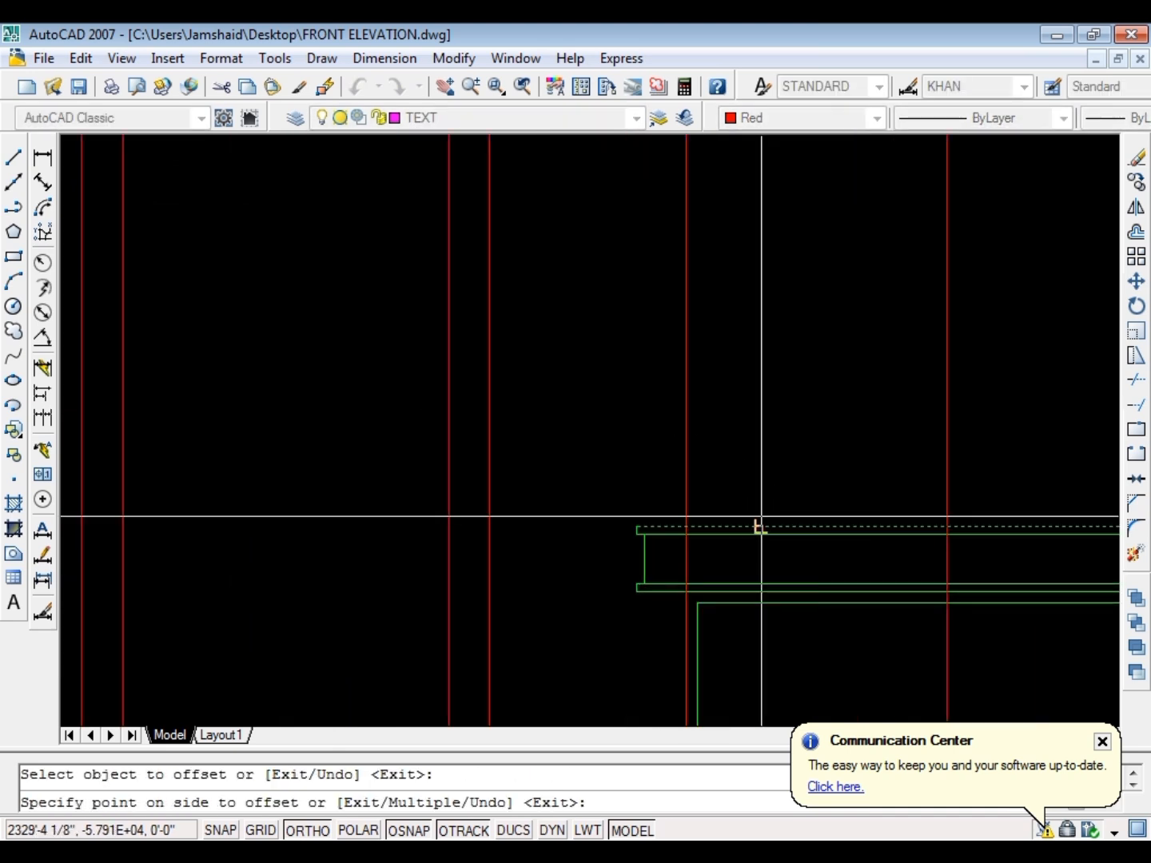
scroll(761, 488, "down", 3)
scroll(549, 344, "up", 3)
left_click(549, 345)
scroll(507, 365, "down", 6)
key("Escape")
key("Escape")
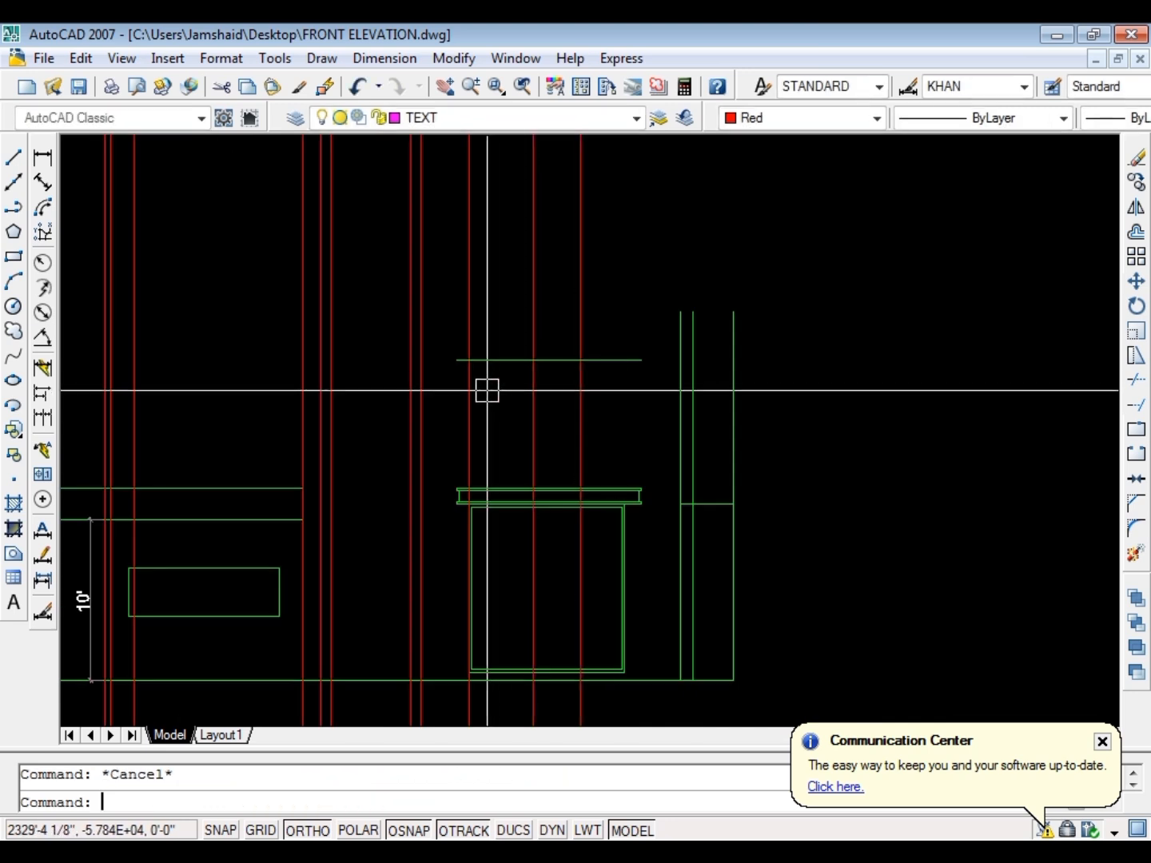
Stretch the left end of the offset line horizontally to about the elevation's left edge
scroll(493, 385, "up", 3)
left_click(497, 380)
left_click(403, 322)
type("s")
key("Return")
left_click(506, 297)
scroll(634, 274, "down", 4)
scroll(286, 290, "up", 3)
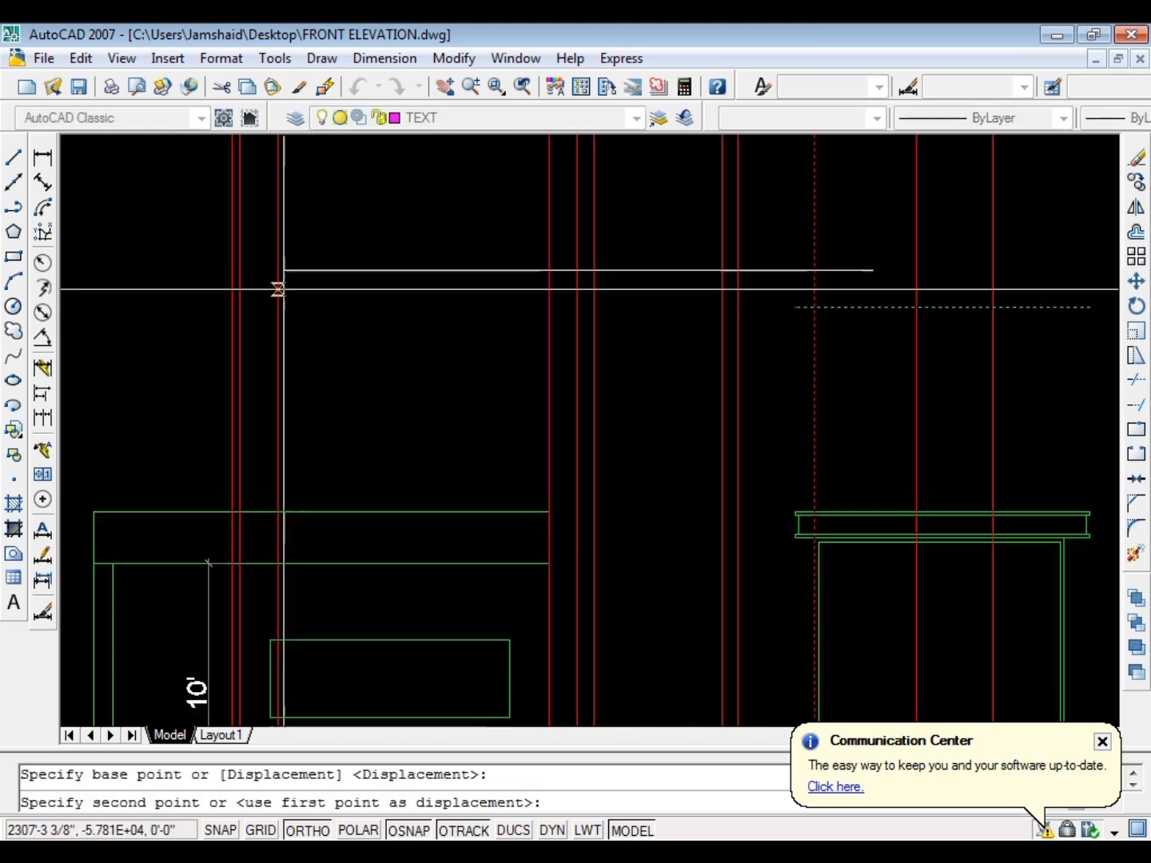
left_click(160, 267)
key("Escape")
Measure the vertical distance from the upper window's top to the top of the ledge below it in the finished reference elevation
scroll(463, 284, "down", 6)
scroll(486, 319, "up", 5)
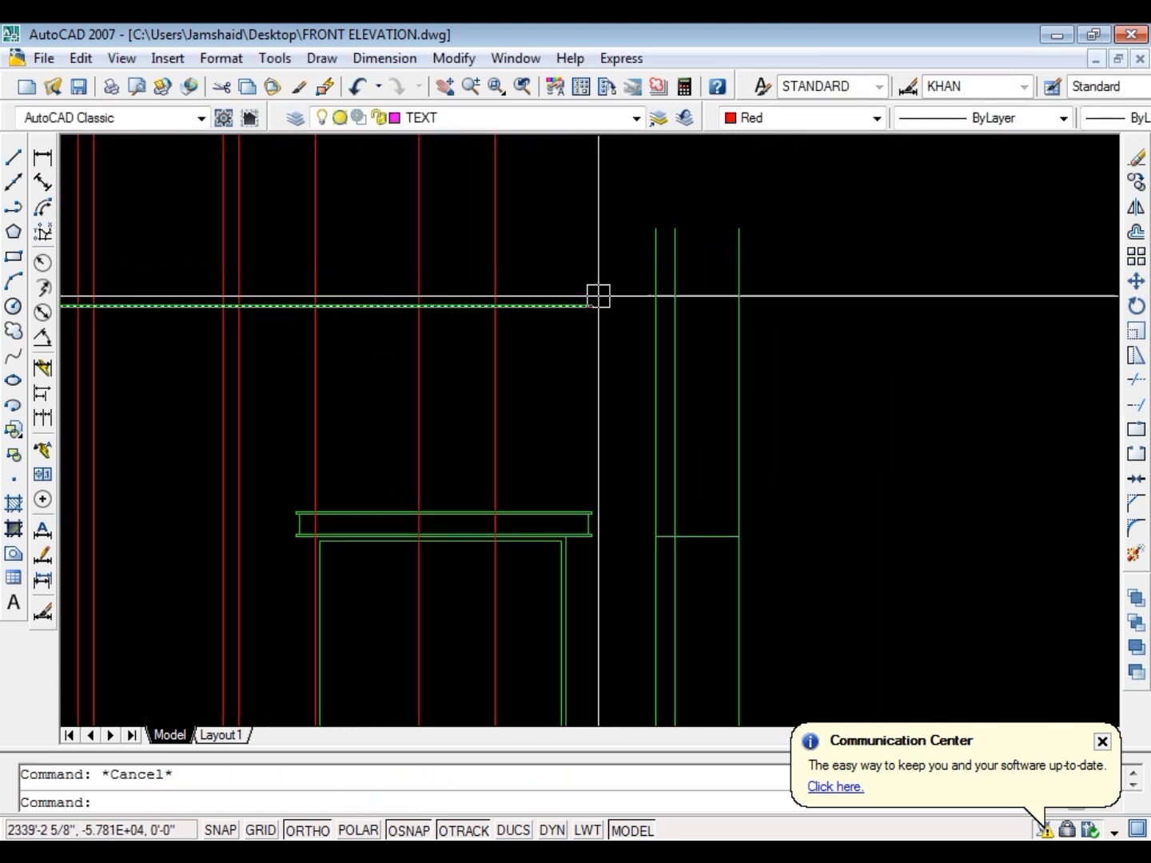
scroll(607, 320, "down", 5)
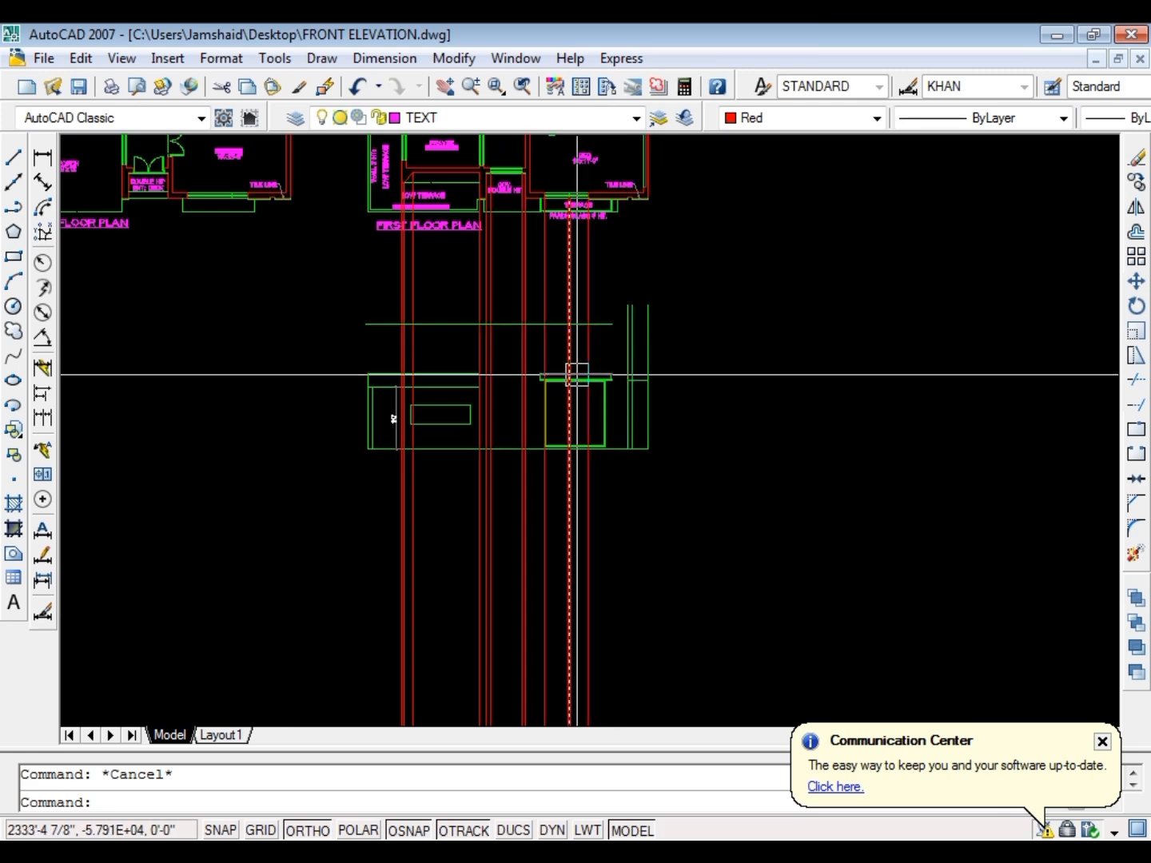
scroll(497, 191, "up", 3)
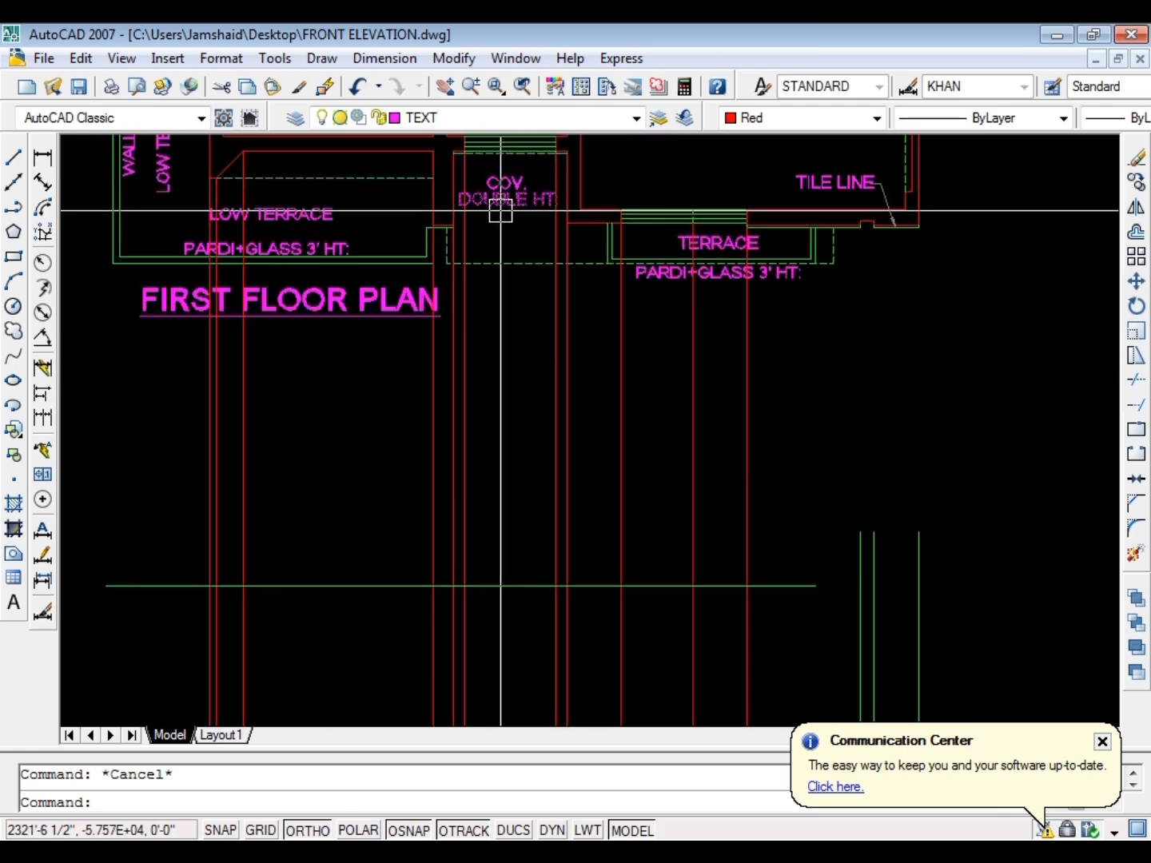
scroll(501, 212, "down", 8)
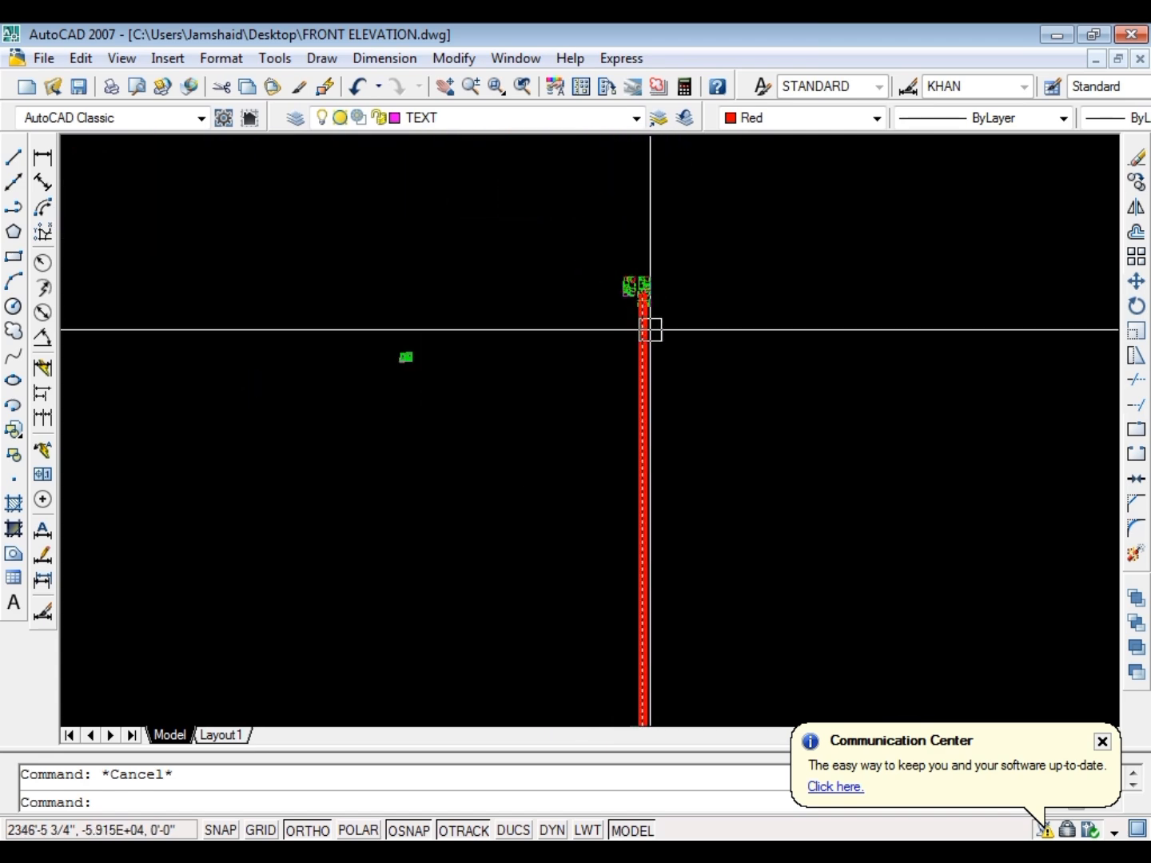
scroll(485, 346, "up", 8)
scroll(487, 360, "up", 5)
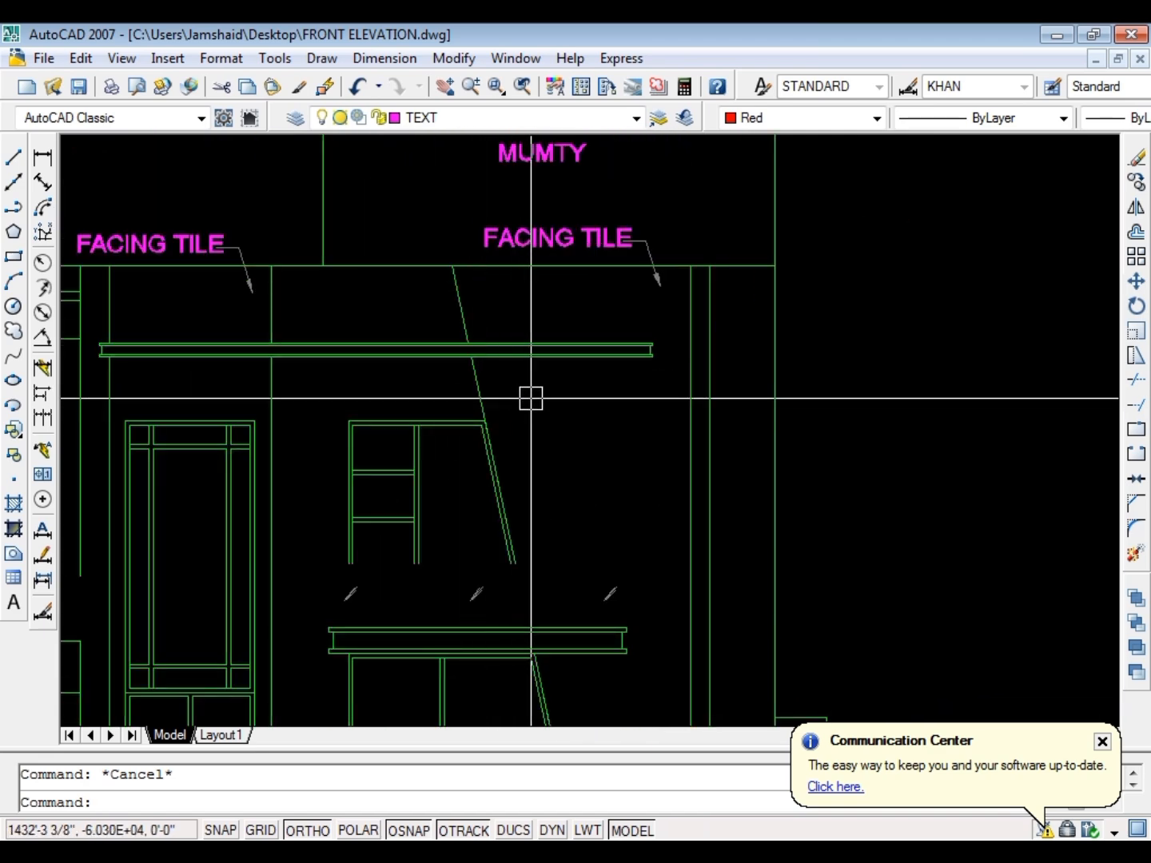
key("Return")
scroll(349, 419, "up", 2)
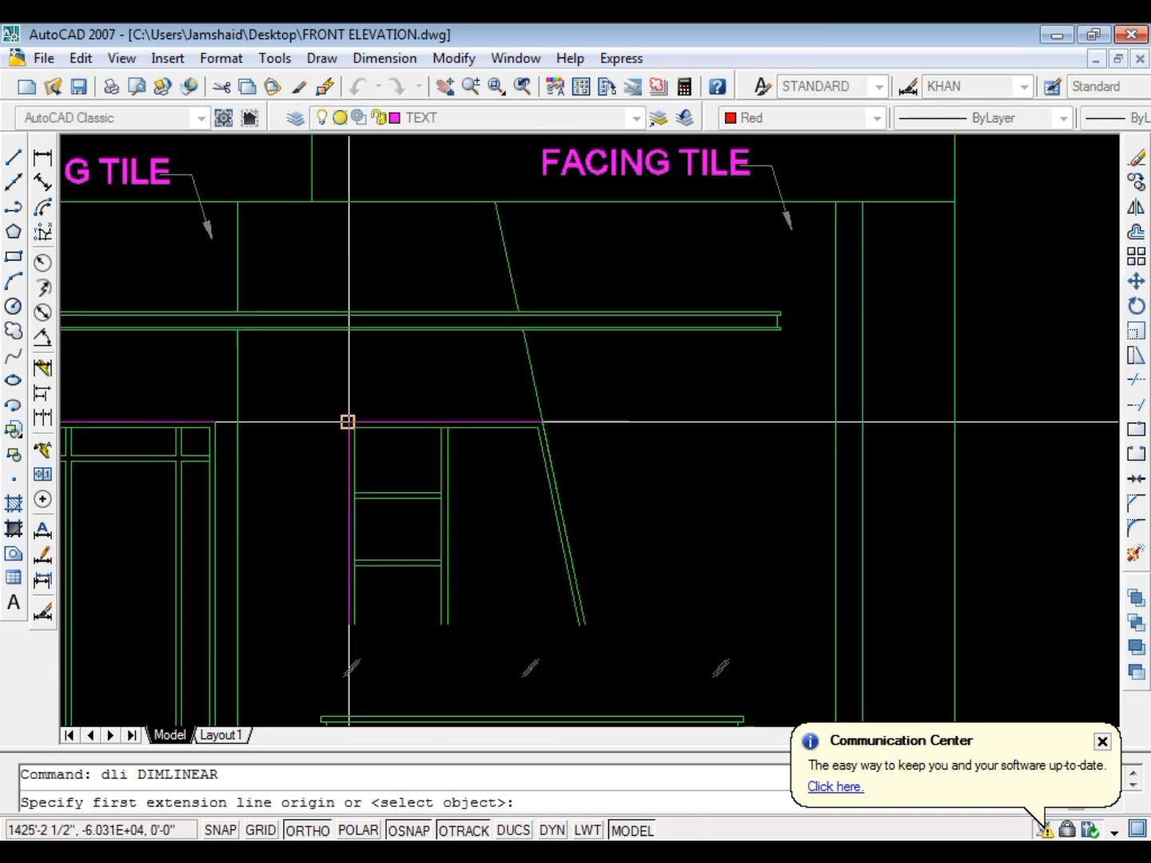
scroll(351, 423, "up", 3)
left_click(352, 424)
scroll(395, 439, "down", 5)
scroll(374, 471, "up", 4)
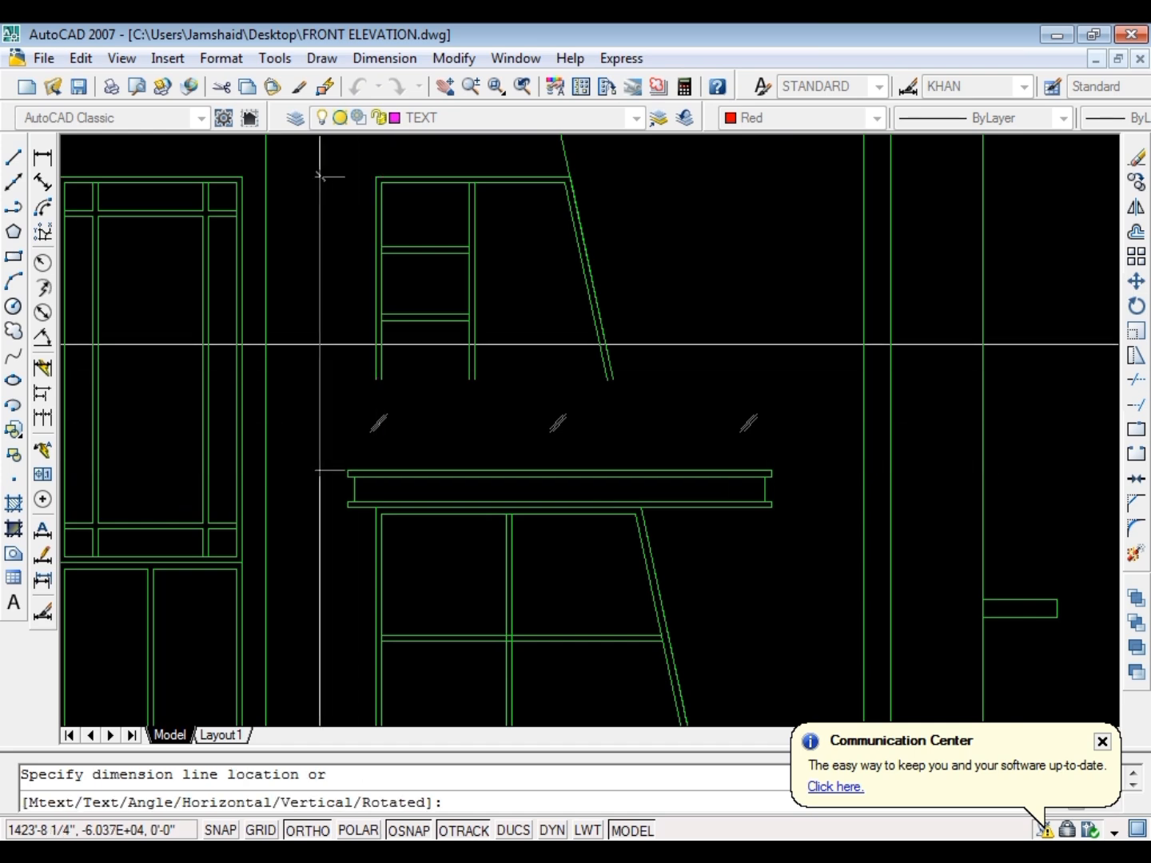
key("Escape")
Extend the right end of the long horizontal line above the window canopy to the right pillar's second vertical line
scroll(328, 344, "down", 6)
scroll(280, 393, "up", 4)
scroll(732, 214, "up", 2)
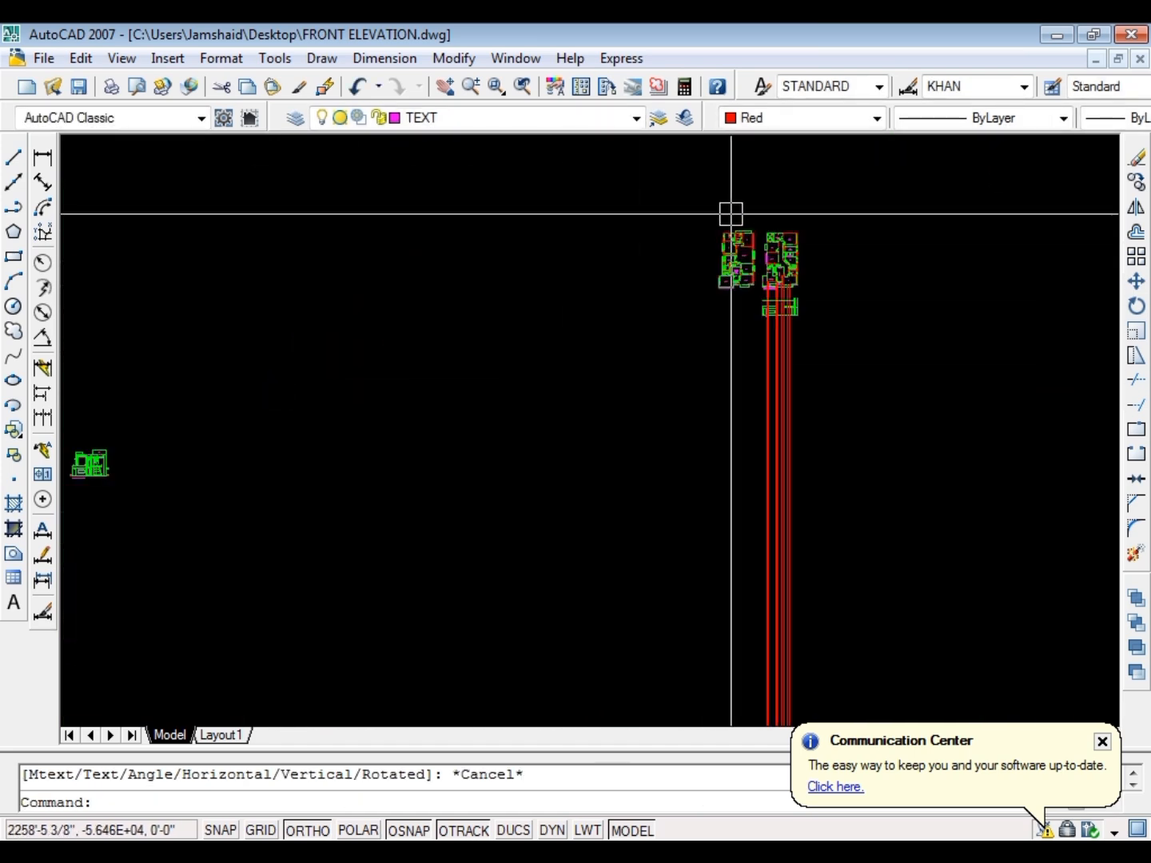
scroll(839, 468, "up", 2)
scroll(789, 470, "up", 3)
scroll(508, 432, "up", 2)
scroll(552, 352, "down", 2)
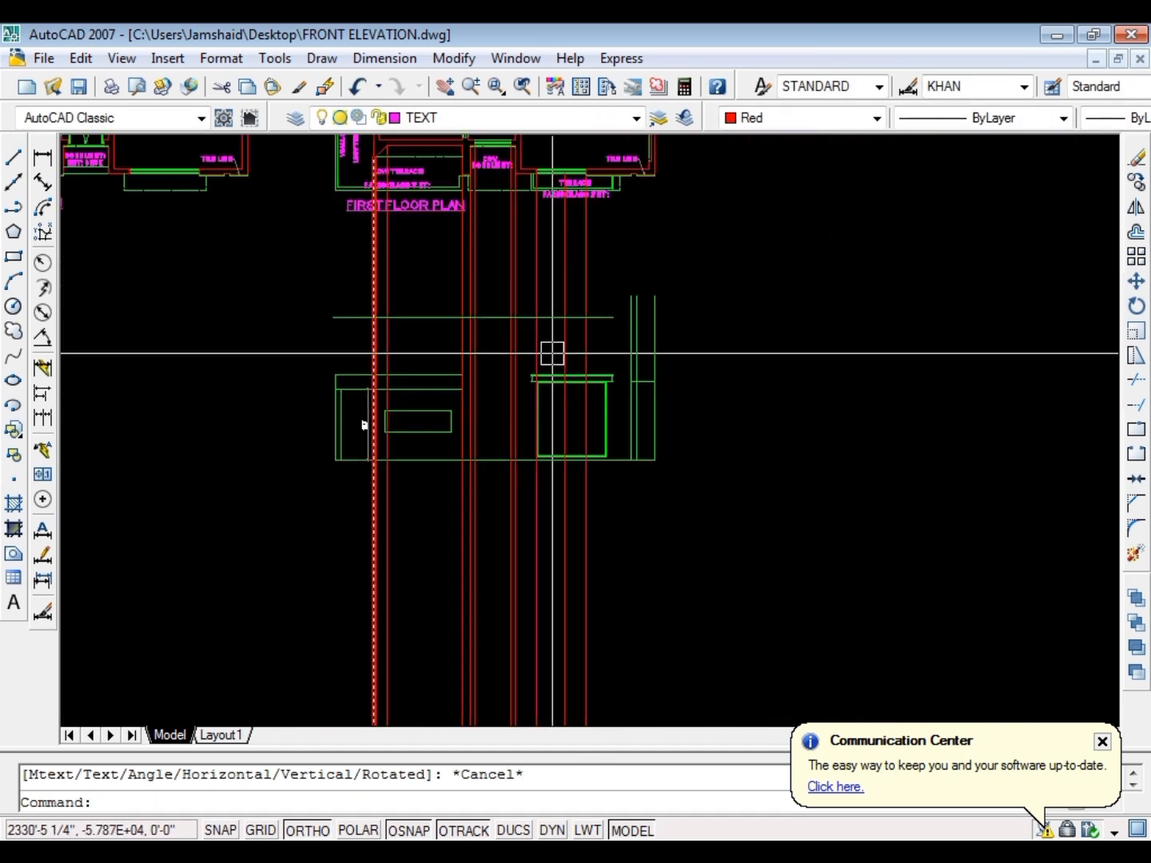
scroll(639, 327, "up", 3)
key("Escape")
type("ex")
key("Return")
key("Return")
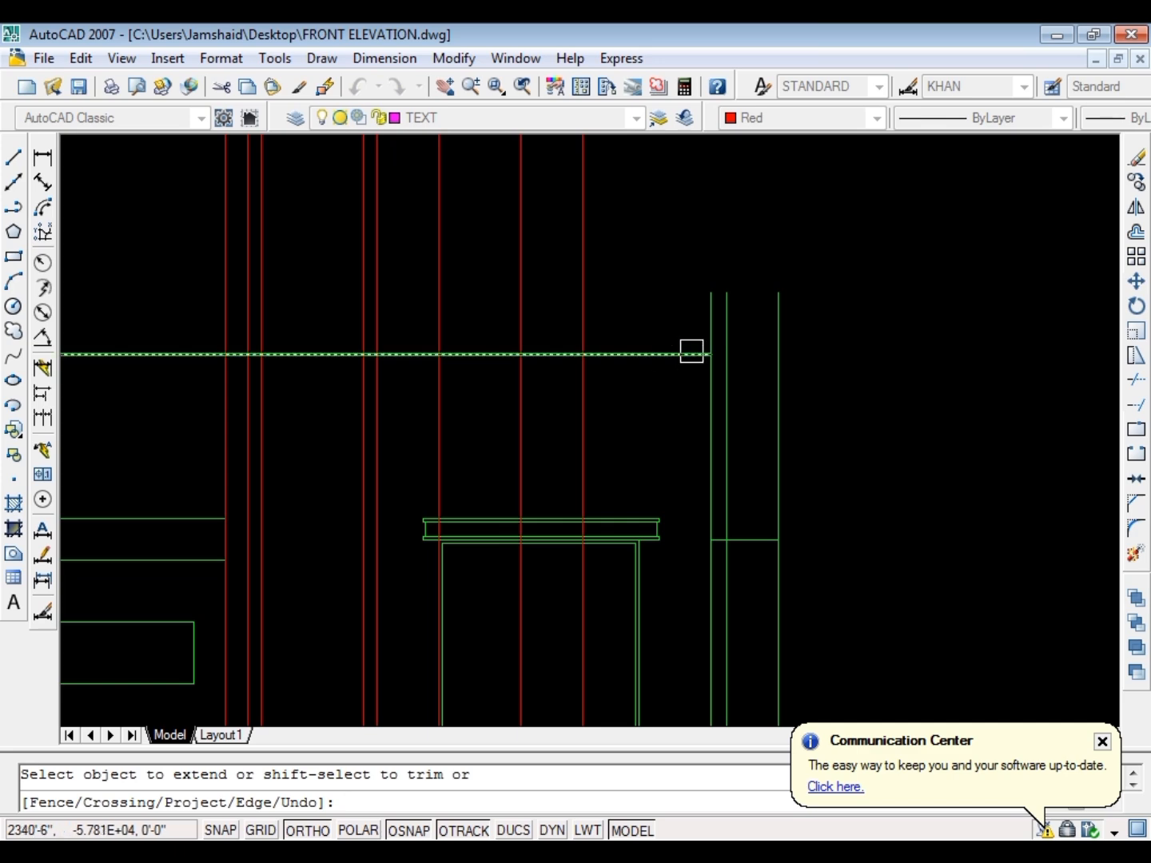
key("Escape")
scroll(640, 356, "down", 3)
scroll(532, 328, "up", 3)
scroll(411, 305, "down", 2)
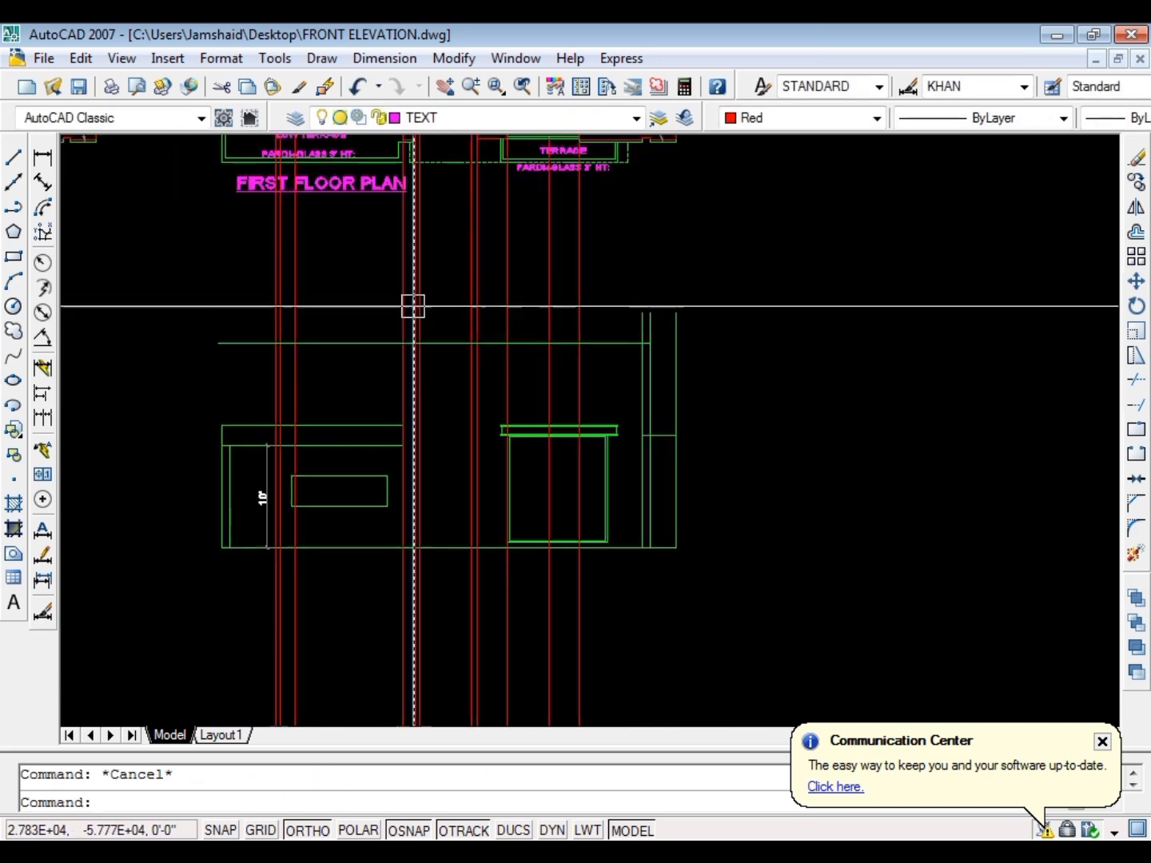
Examine the projected first floor rays over the working elevation and the floor plans above it
scroll(547, 329, "down", 2)
scroll(530, 181, "up", 5)
scroll(591, 442, "down", 4)
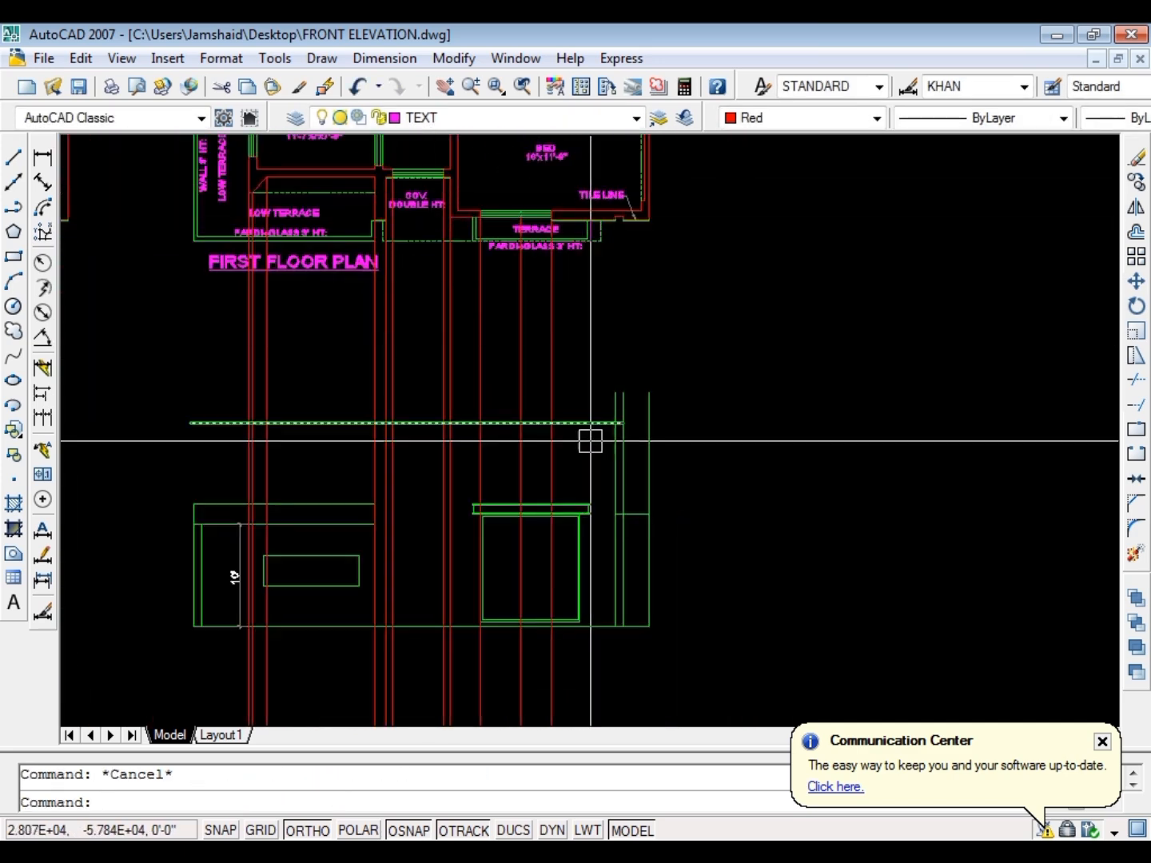
scroll(547, 465, "up", 4)
scroll(570, 430, "up", 2)
scroll(381, 267, "down", 3)
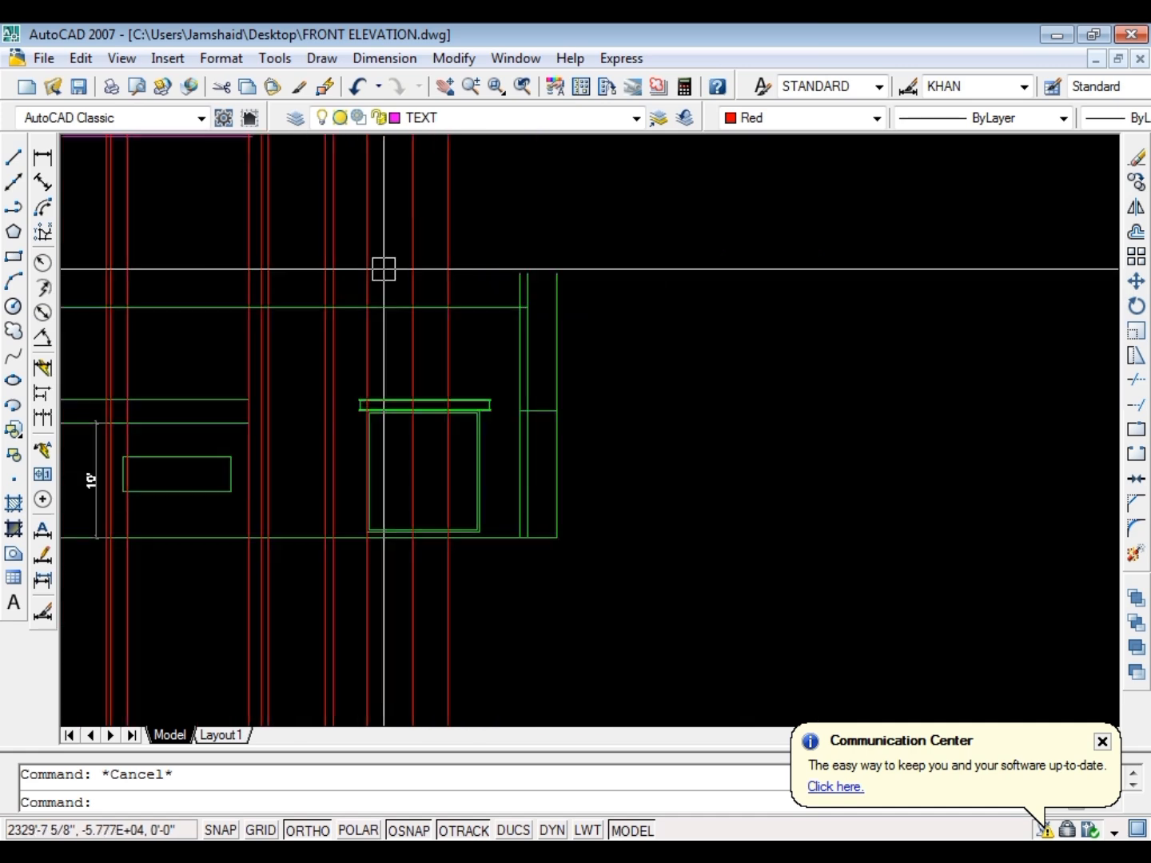
scroll(545, 554, "down", 3)
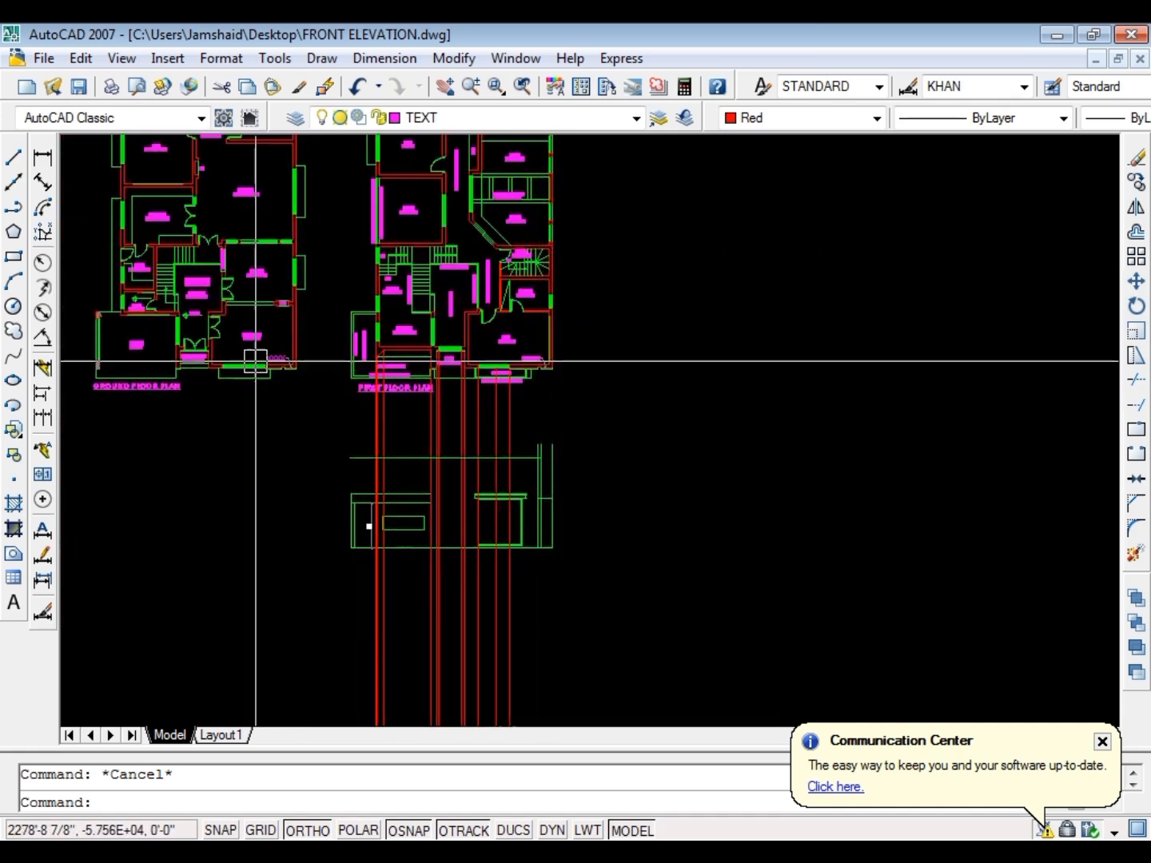
scroll(256, 362, "up", 6)
scroll(405, 276, "down", 8)
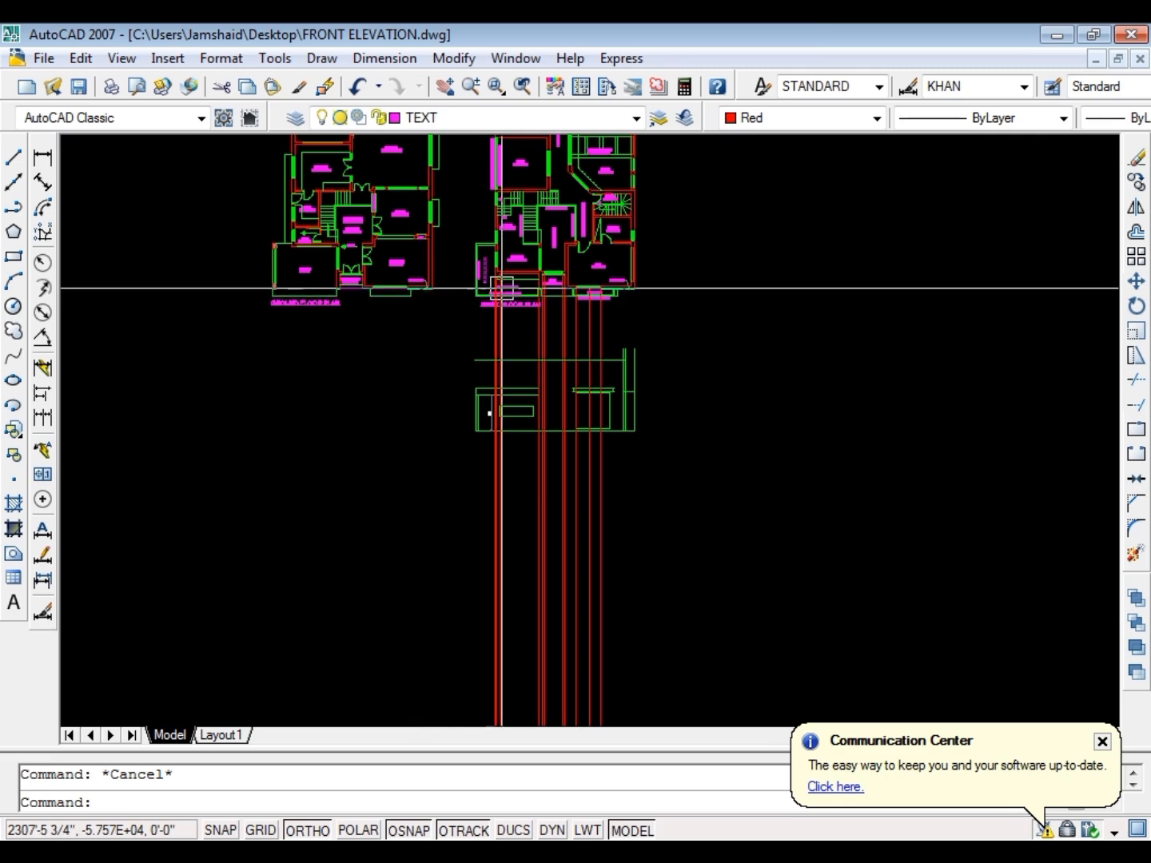
Measure the horizontal distance from the slanted line's foot to the right pillar's first line at the reference elevation's base
scroll(480, 381, "down", 5)
scroll(375, 378, "up", 10)
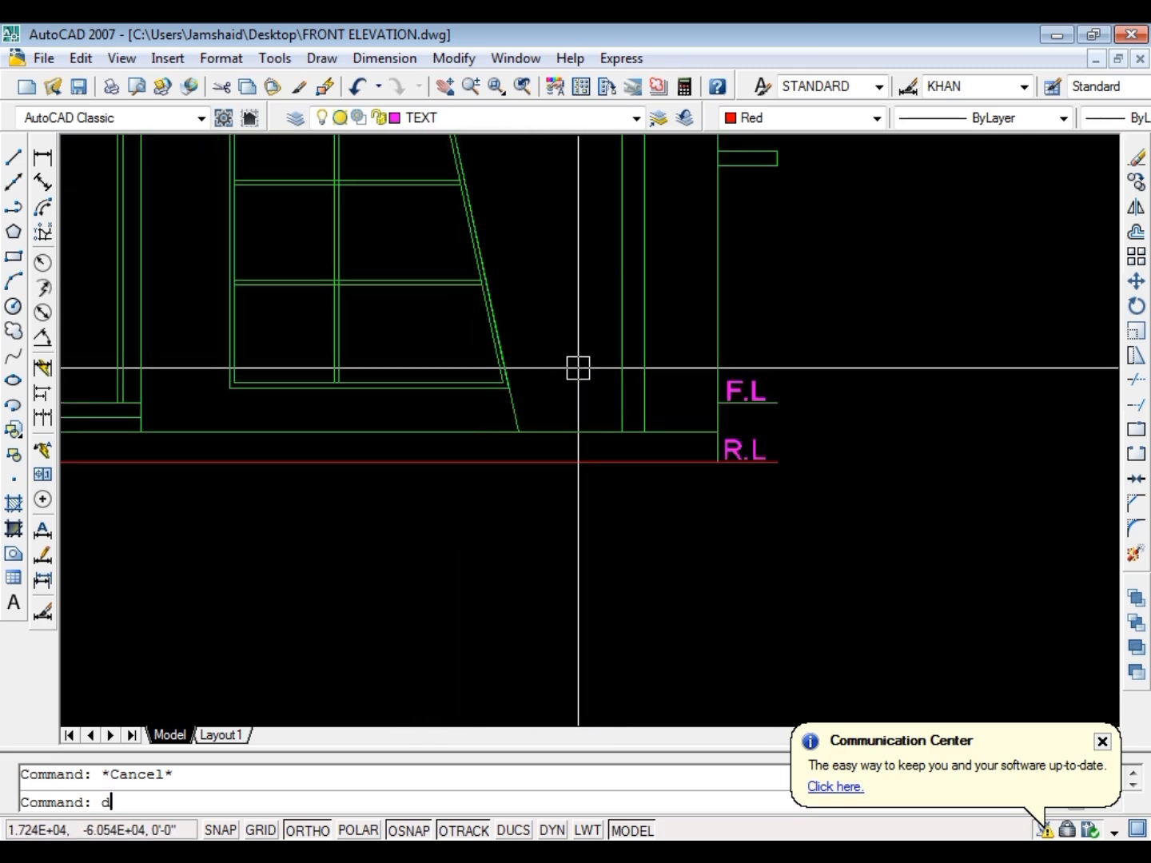
type("li")
key("Return")
left_click(520, 431)
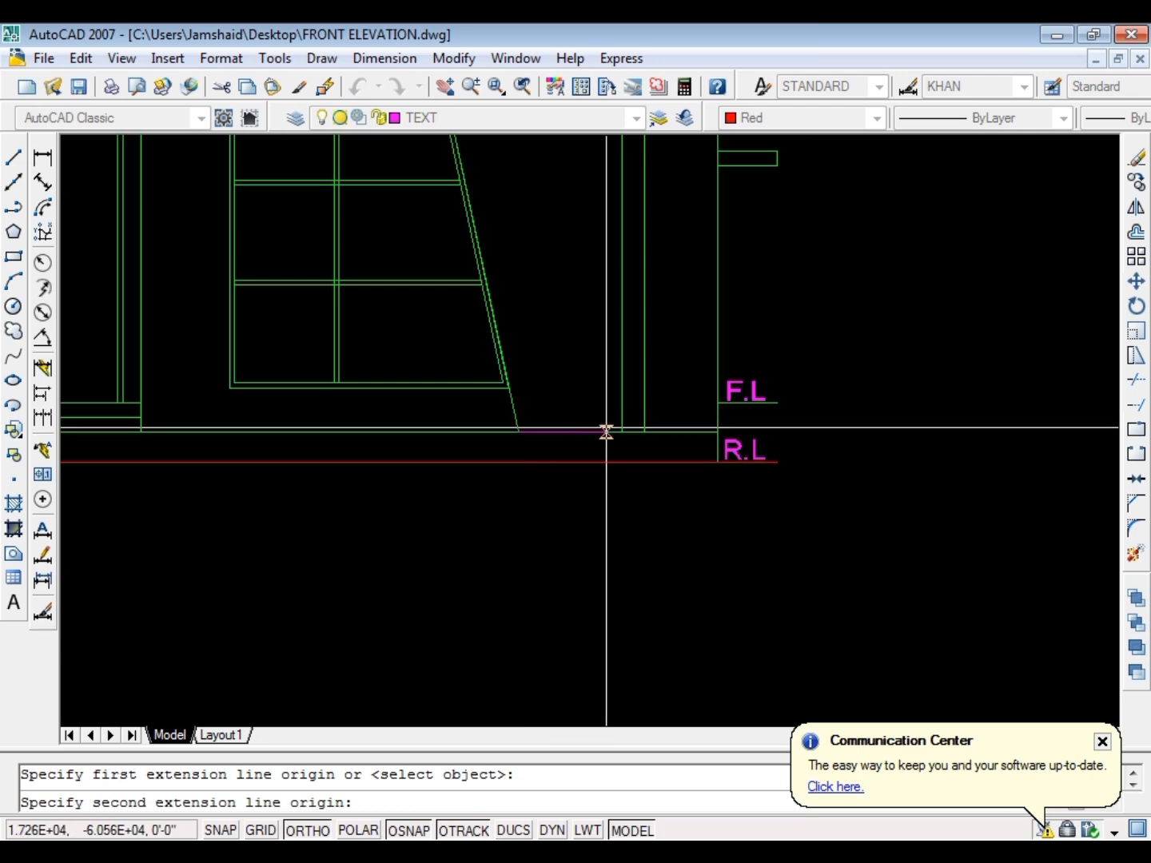
left_click(622, 432)
key("Escape")
Offset the working elevation's outermost right vertical line inward by 12'6"
scroll(428, 381, "down", 10)
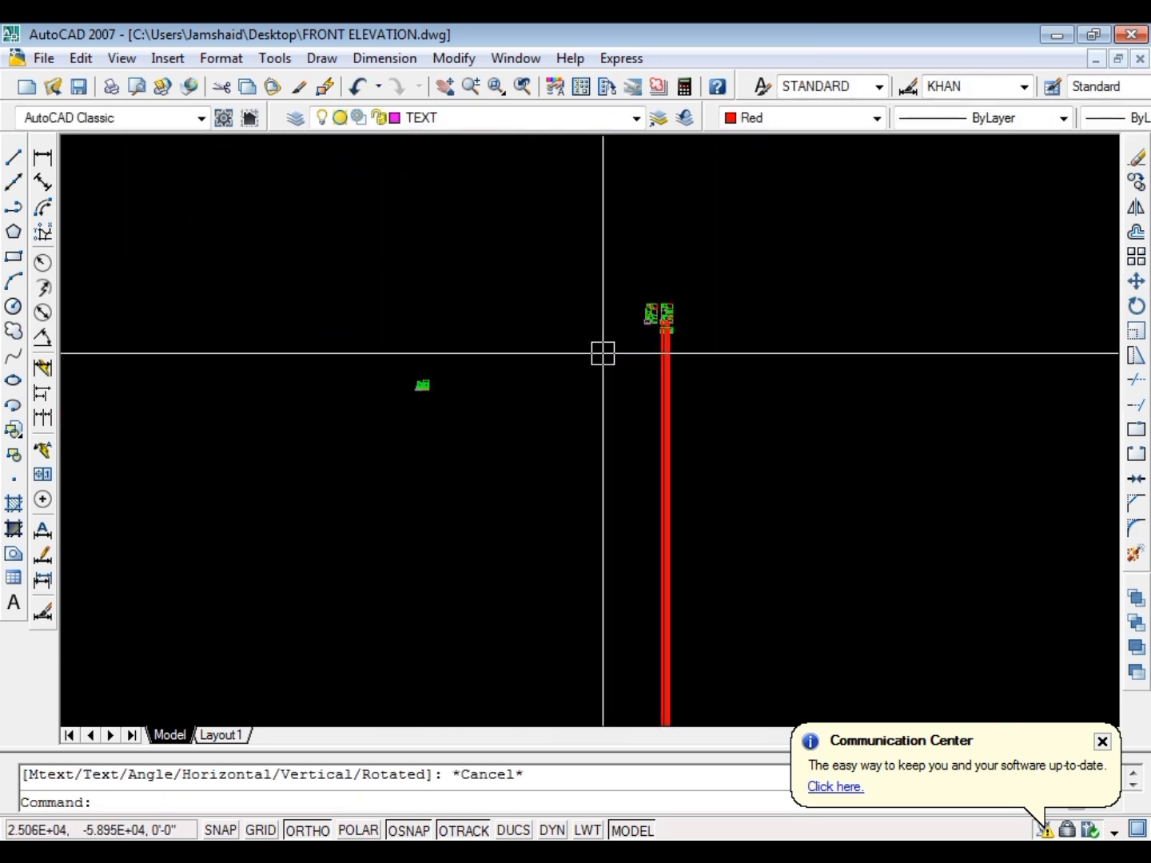
scroll(672, 335, "up", 8)
key("Escape")
scroll(576, 321, "down", 4)
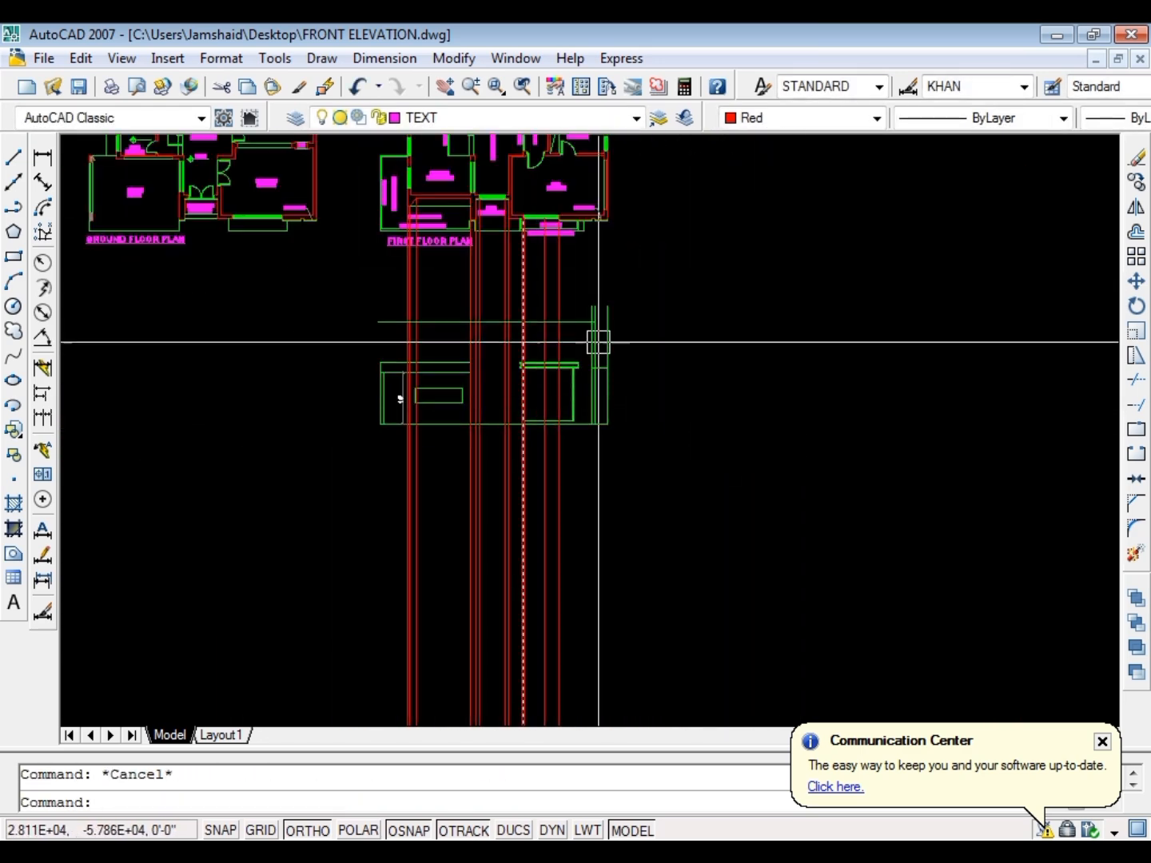
scroll(656, 339, "up", 7)
type("o")
key("Return")
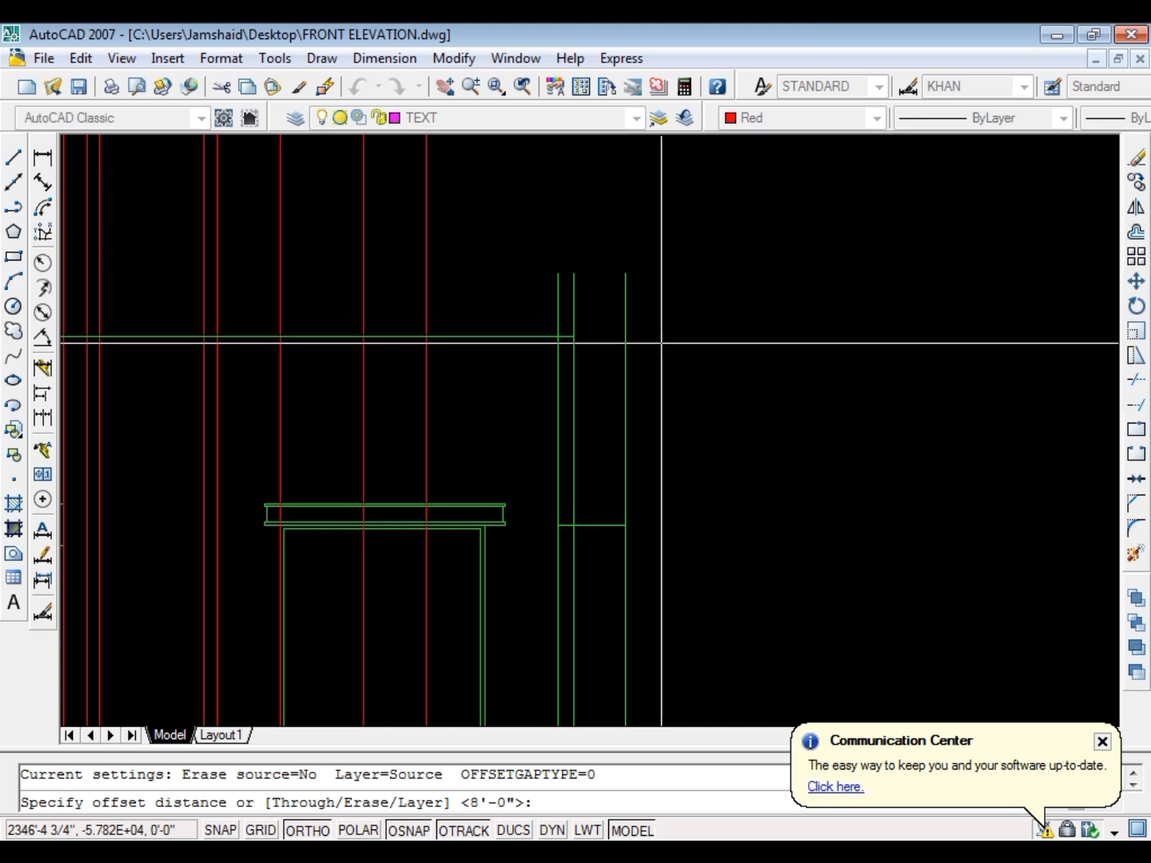
type("12'6")
key("Return")
left_click(626, 295)
left_click(506, 308)
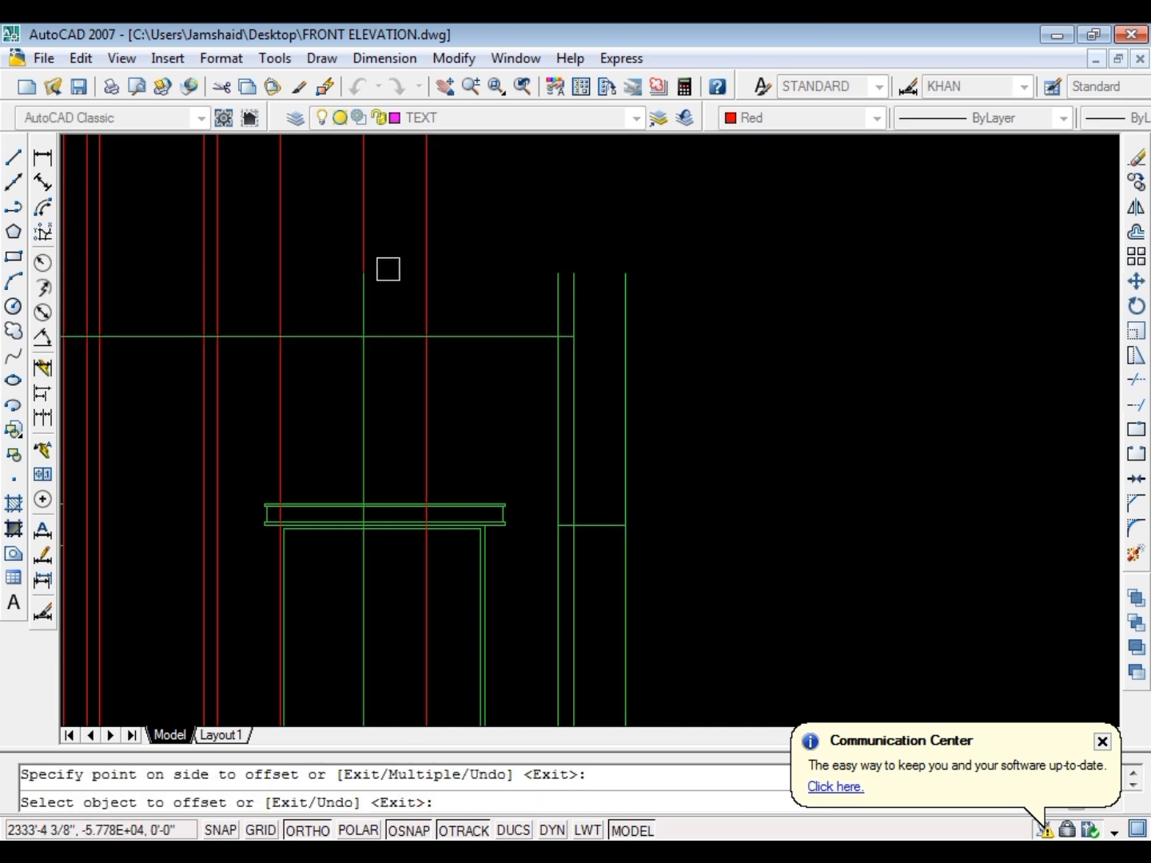
key("Escape")
Erase the vertical line just offset from the elevation's right edge
scroll(385, 284, "up", 5)
scroll(384, 285, "down", 5)
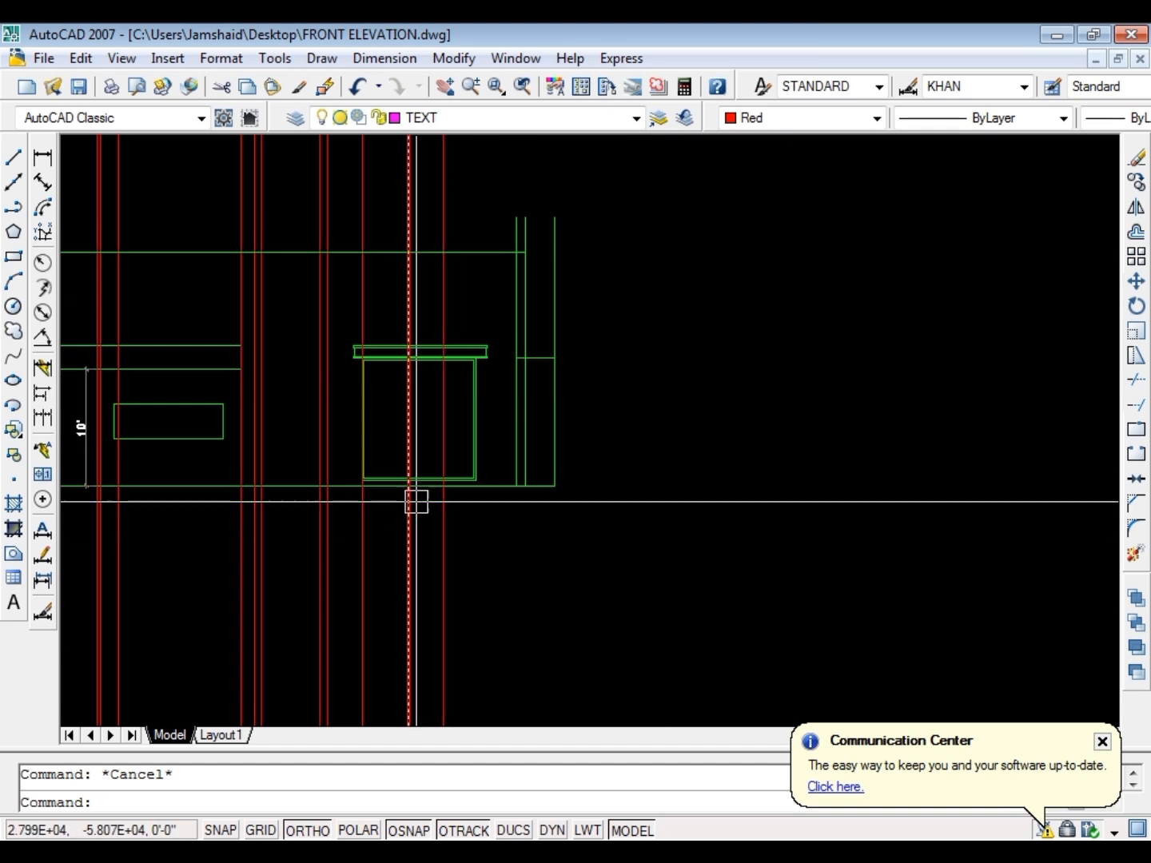
scroll(390, 510, "up", 1)
scroll(408, 435, "down", 4)
left_click(408, 277)
type("e")
key("Return")
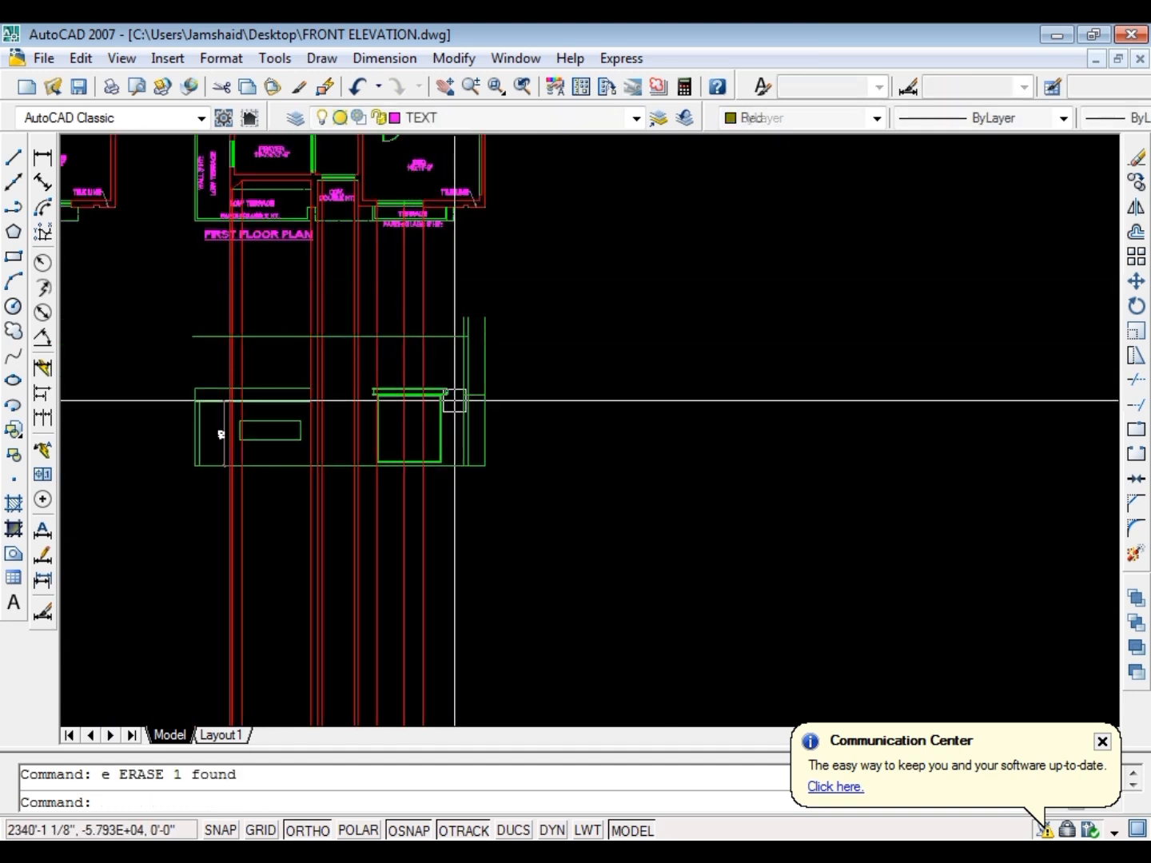
Offset the right pillar's inner vertical line 42" toward the ground floor window
scroll(462, 424, "up", 4)
key("Escape")
key("Return")
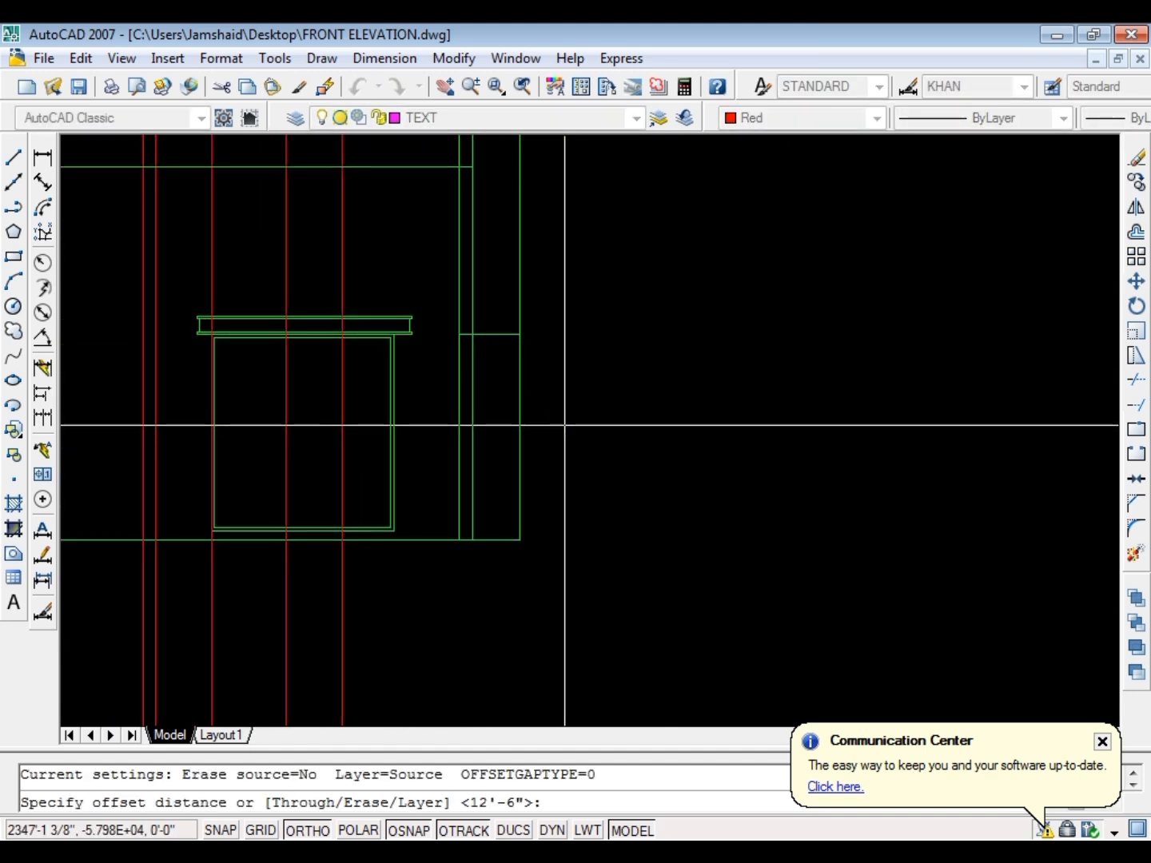
type("42")
key("Return")
scroll(472, 521, "up", 6)
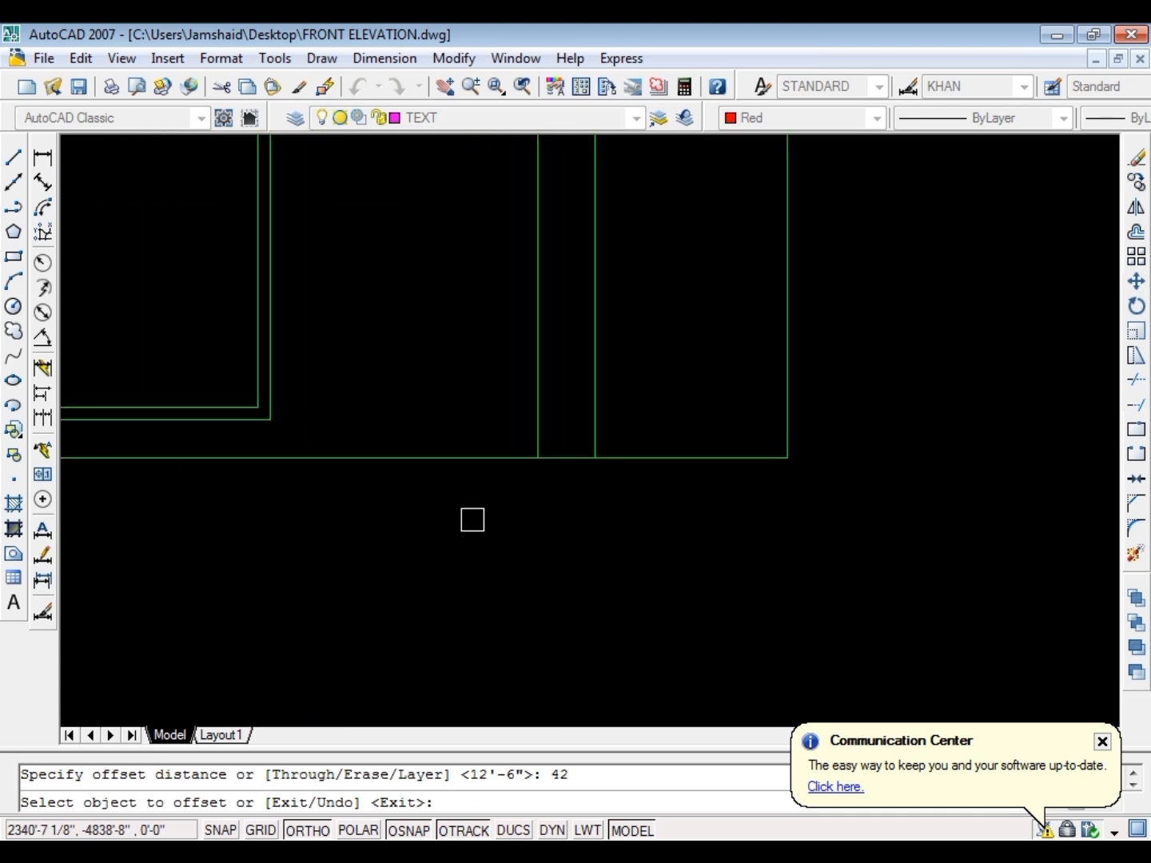
left_click(529, 415)
left_click(424, 420)
key("Escape")
scroll(429, 491, "down", 6)
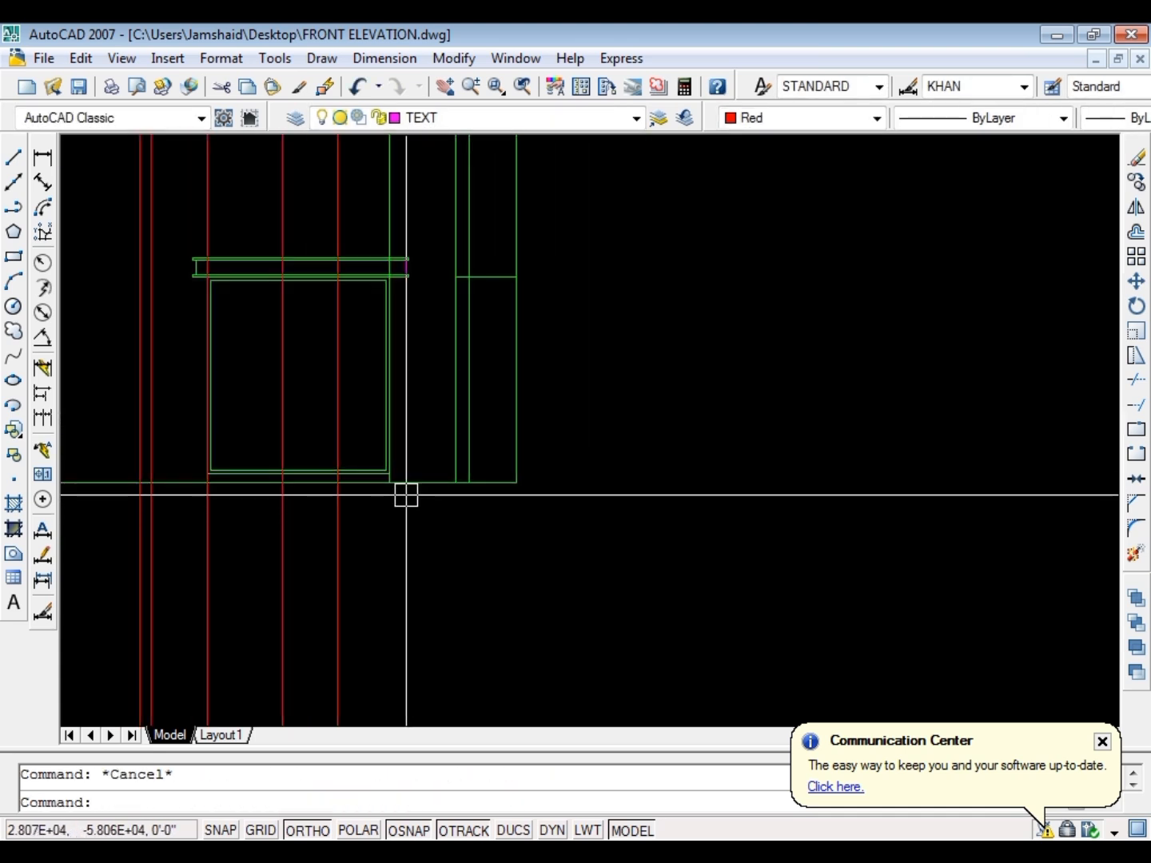
Draw a slanted line from the offset line's foot on the base line to the middle window ray's intersection with the upper horizontal line
type("l")
key("Return")
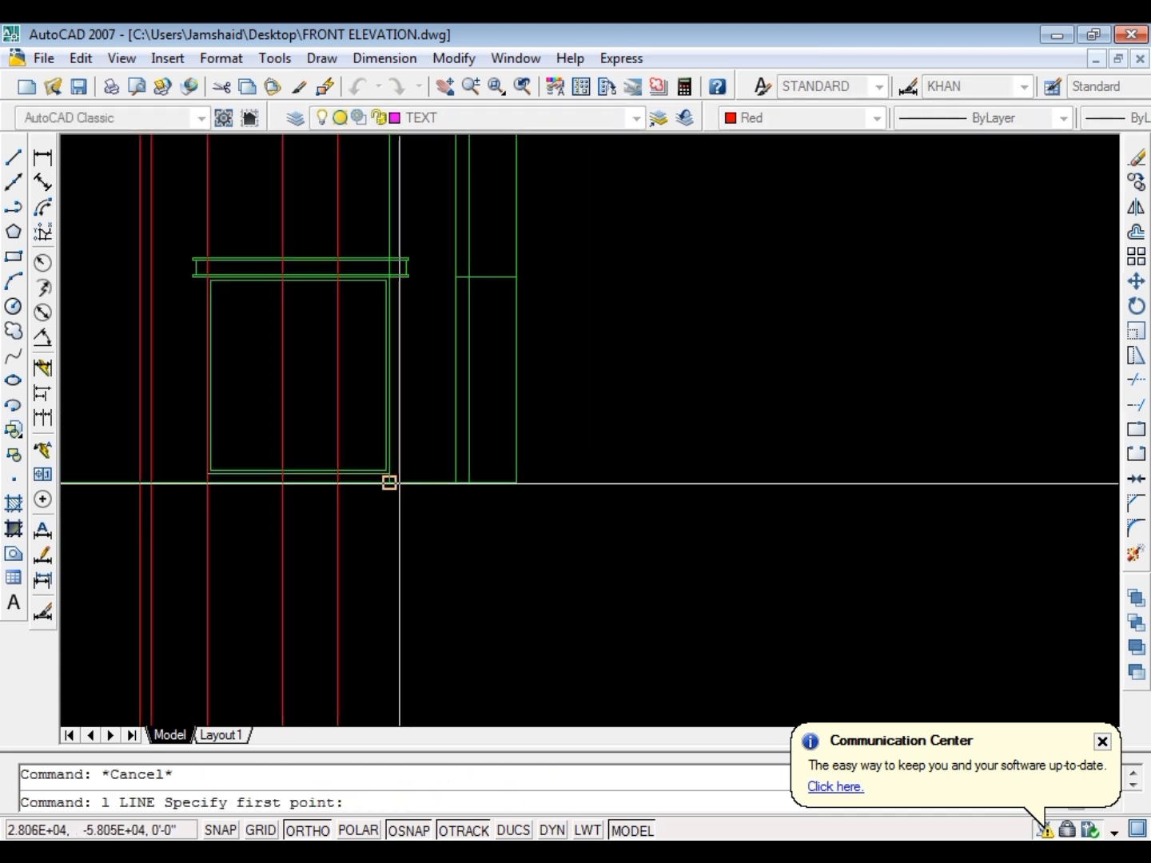
left_click(391, 482)
scroll(420, 523, "down", 2)
scroll(363, 314, "up", 3)
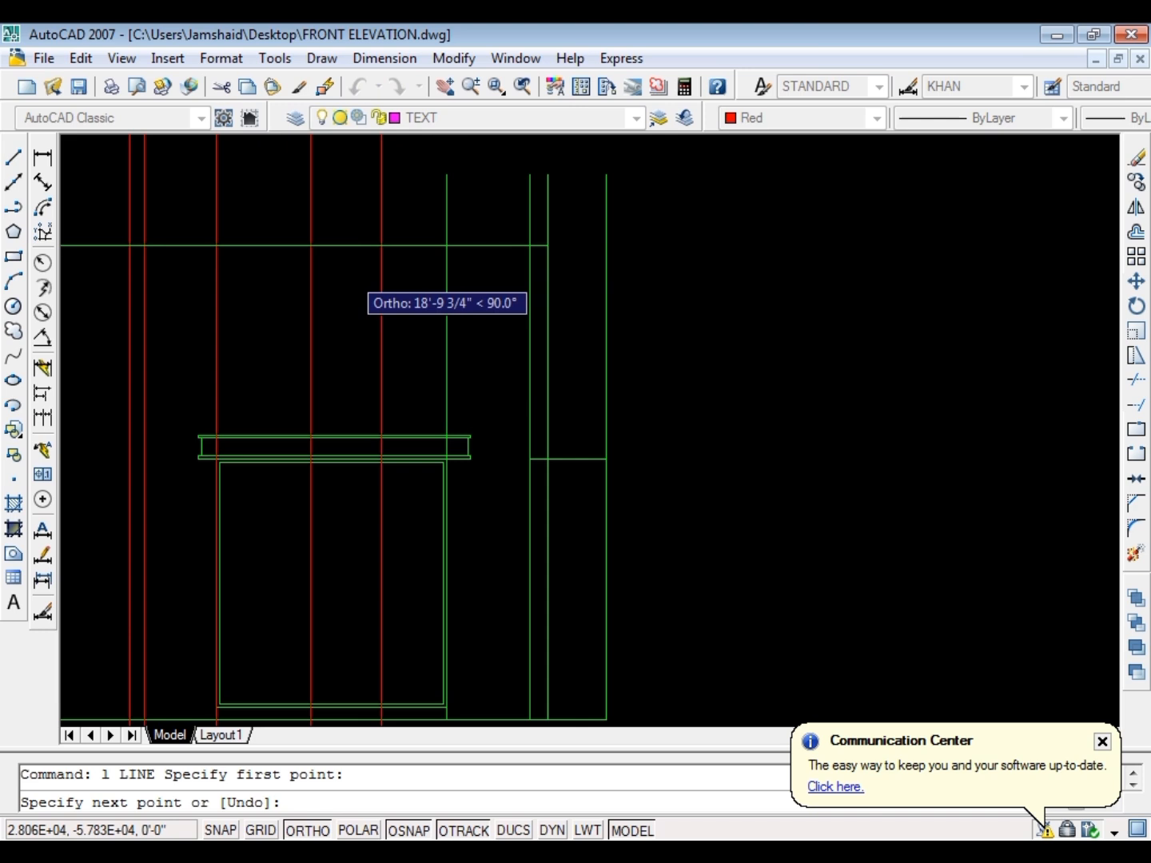
left_click(310, 244)
key("Escape")
Measure the horizontal distance from the slanted line's top end to the elevation's right edge
scroll(392, 220, "down", 2)
scroll(393, 302, "up", 3)
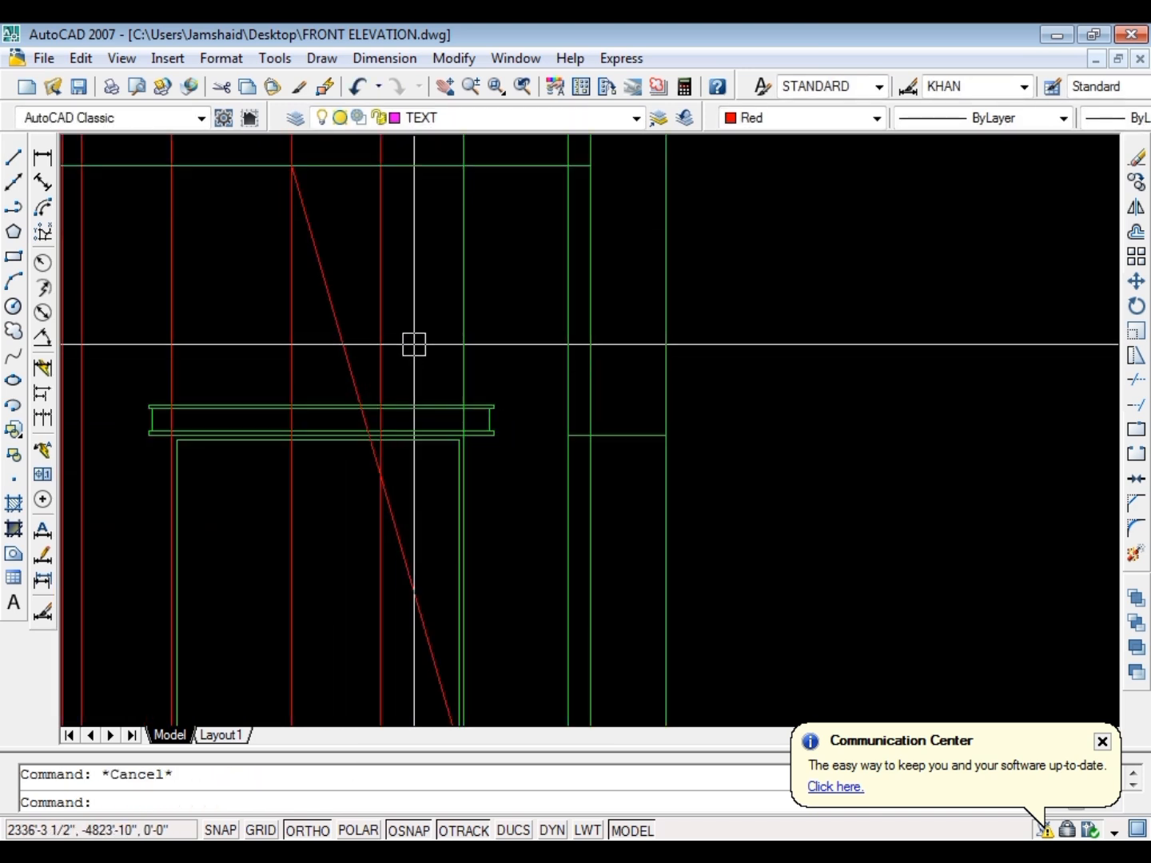
type("dli")
key("Return")
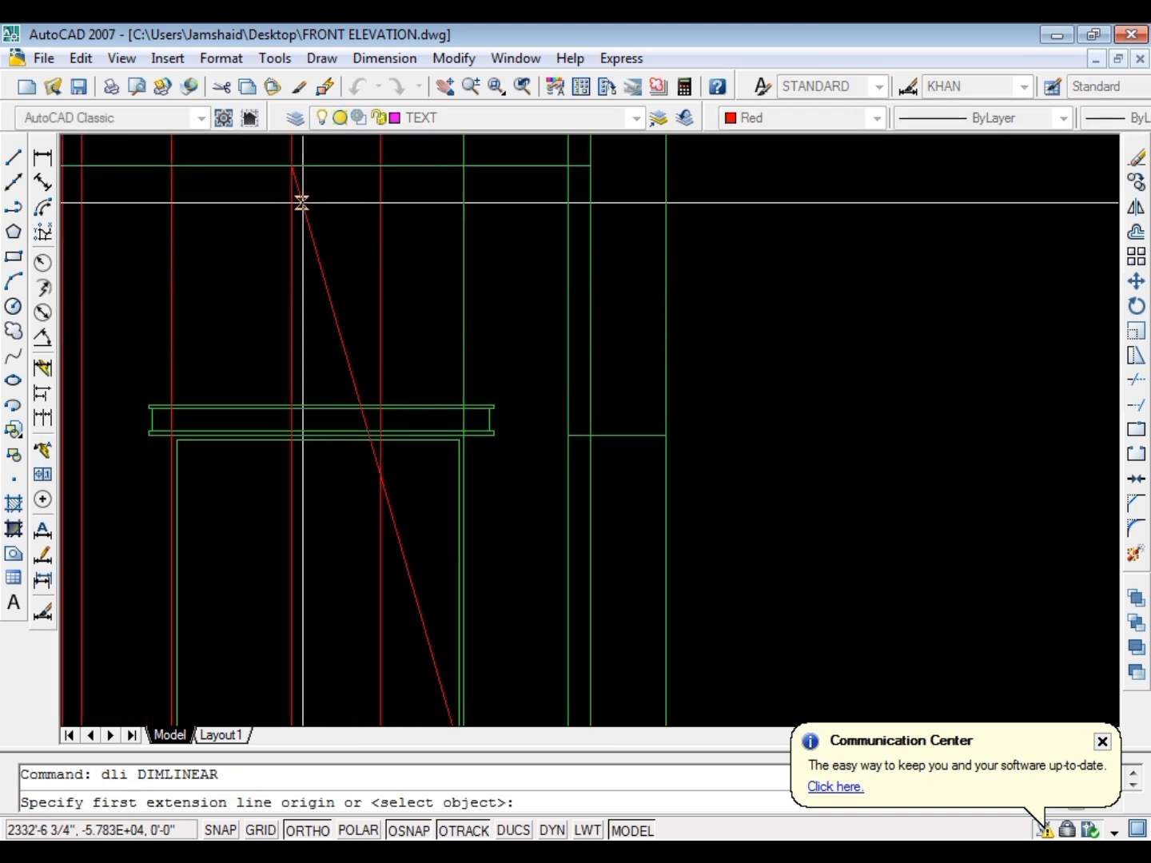
left_click(291, 163)
left_click(664, 165)
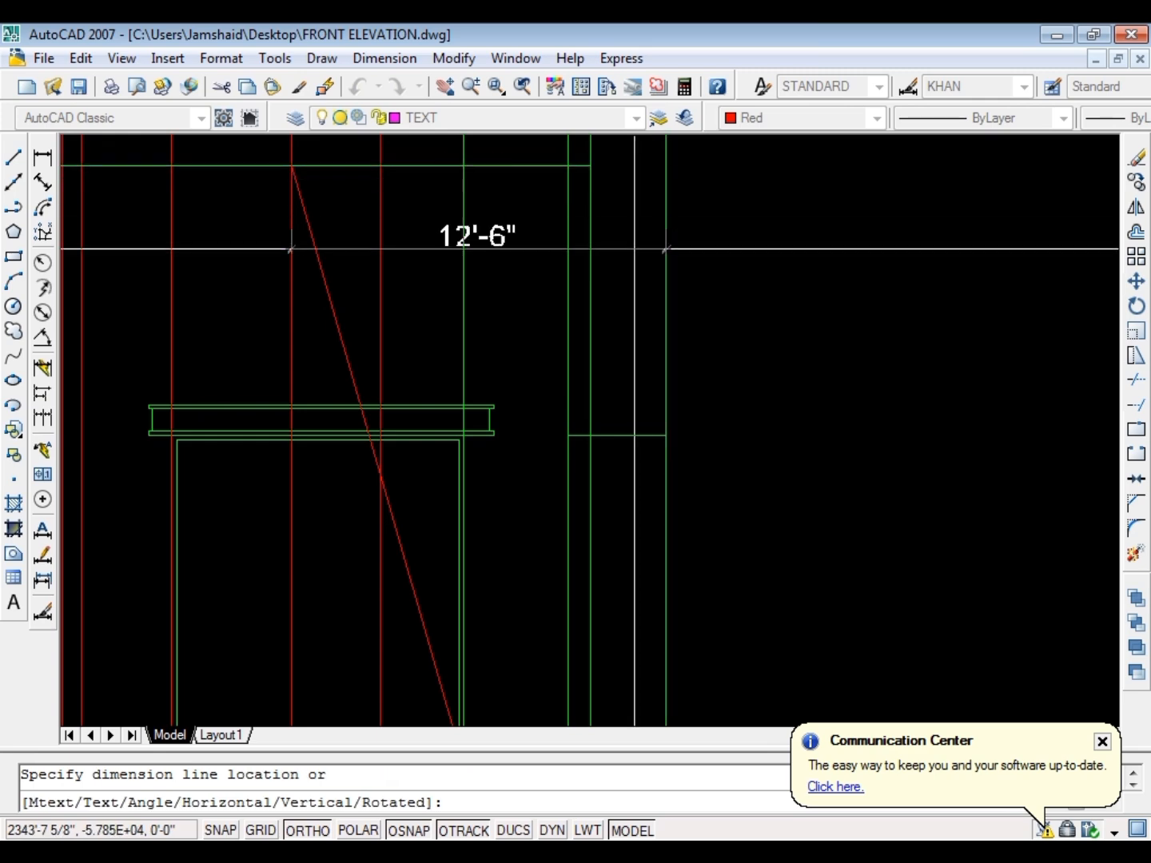
scroll(724, 240, "down", 2)
scroll(415, 302, "up", 2)
key("Escape")
Erase the two red projection rays crossing the middle and right part of the ground floor window
left_click(412, 312)
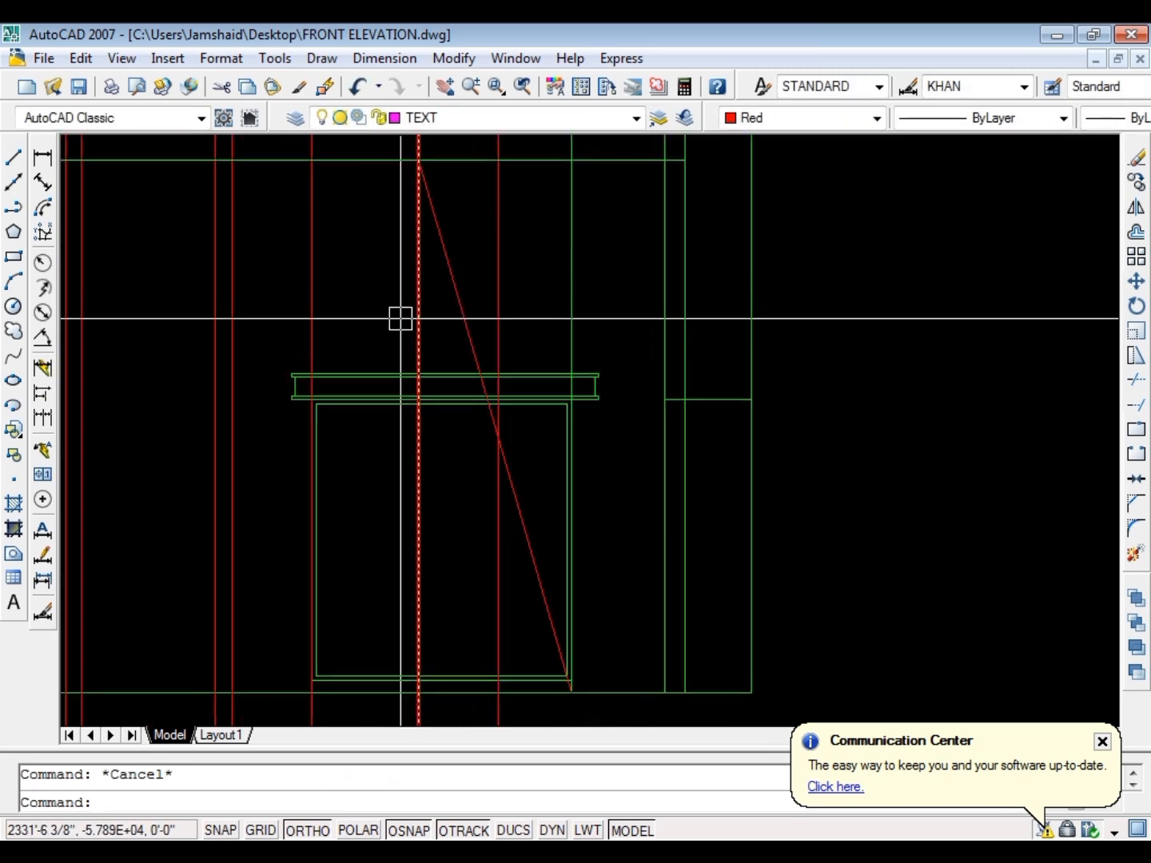
type("e")
key("Return")
scroll(385, 316, "down", 2)
key("Escape")
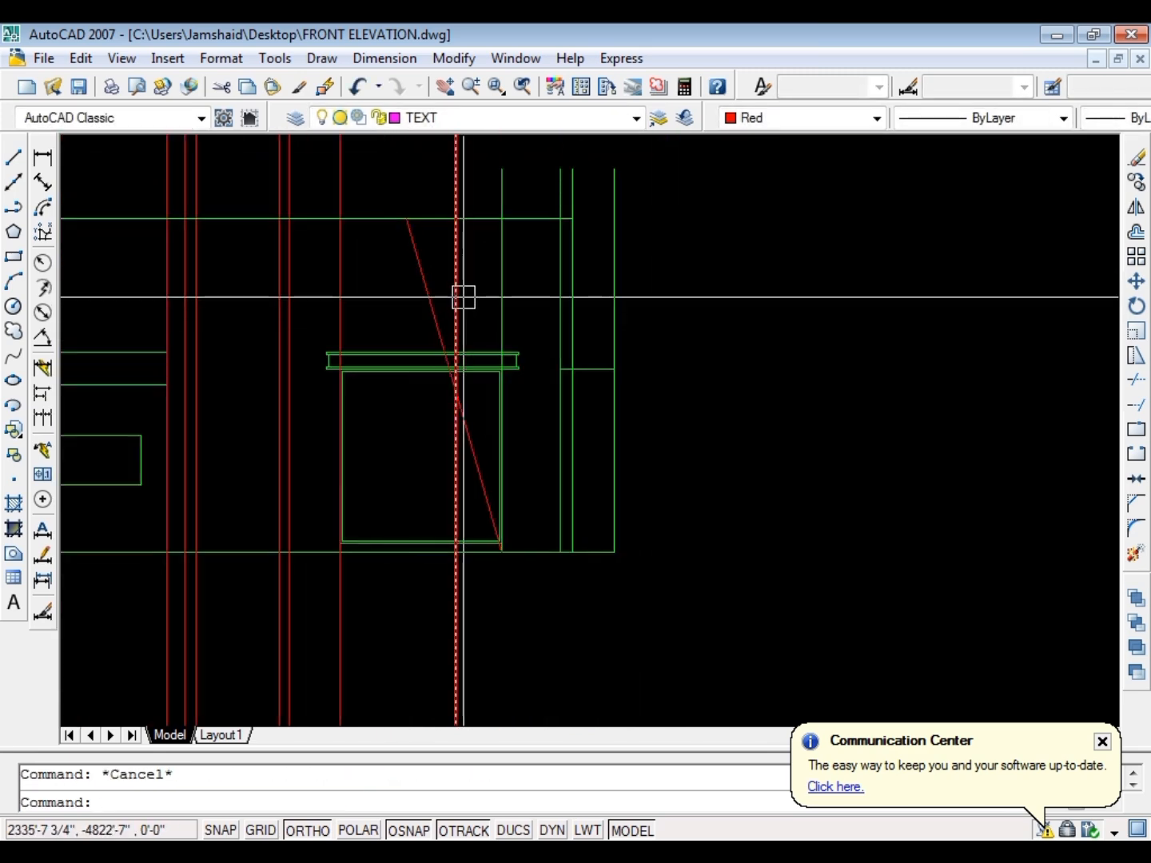
left_click(456, 284)
type("e")
key("Return")
key("Escape")
Erase the green vertical guide line running along the ground floor window's right side
scroll(559, 272, "up", 3)
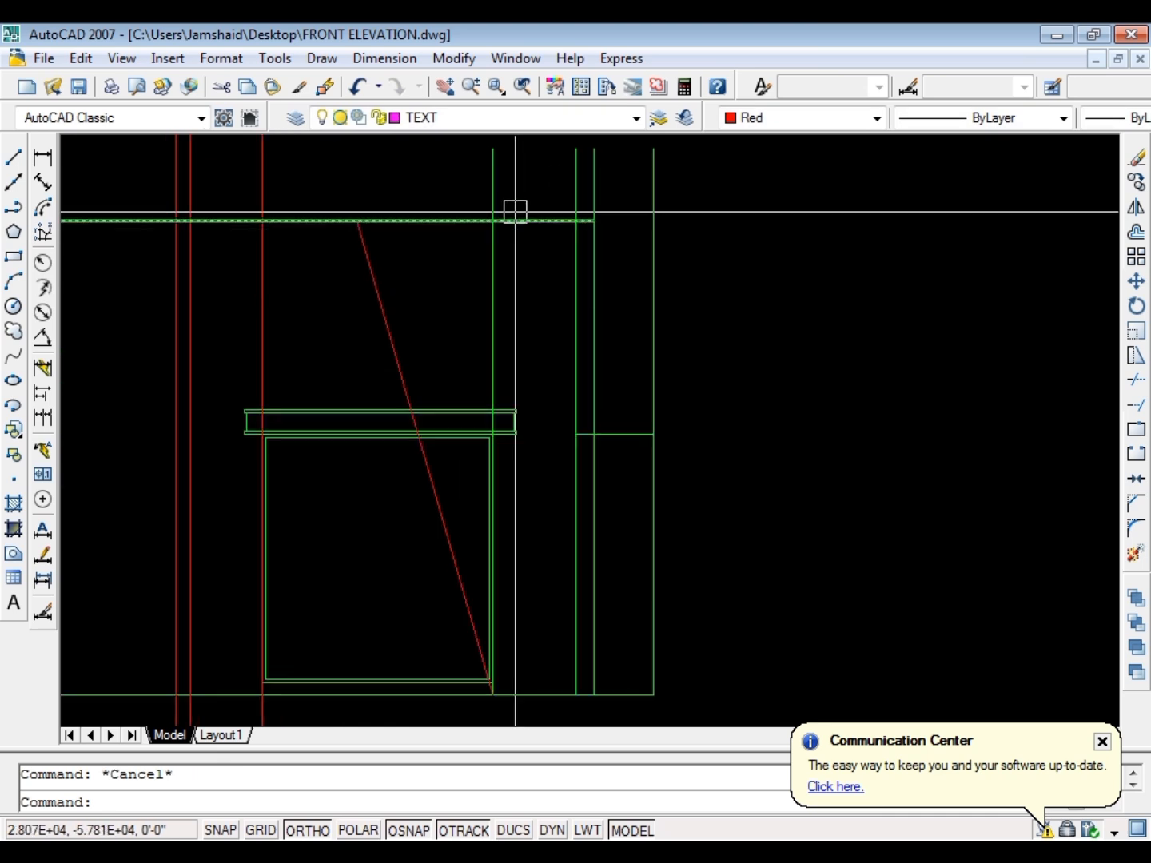
scroll(526, 271, "down", 3)
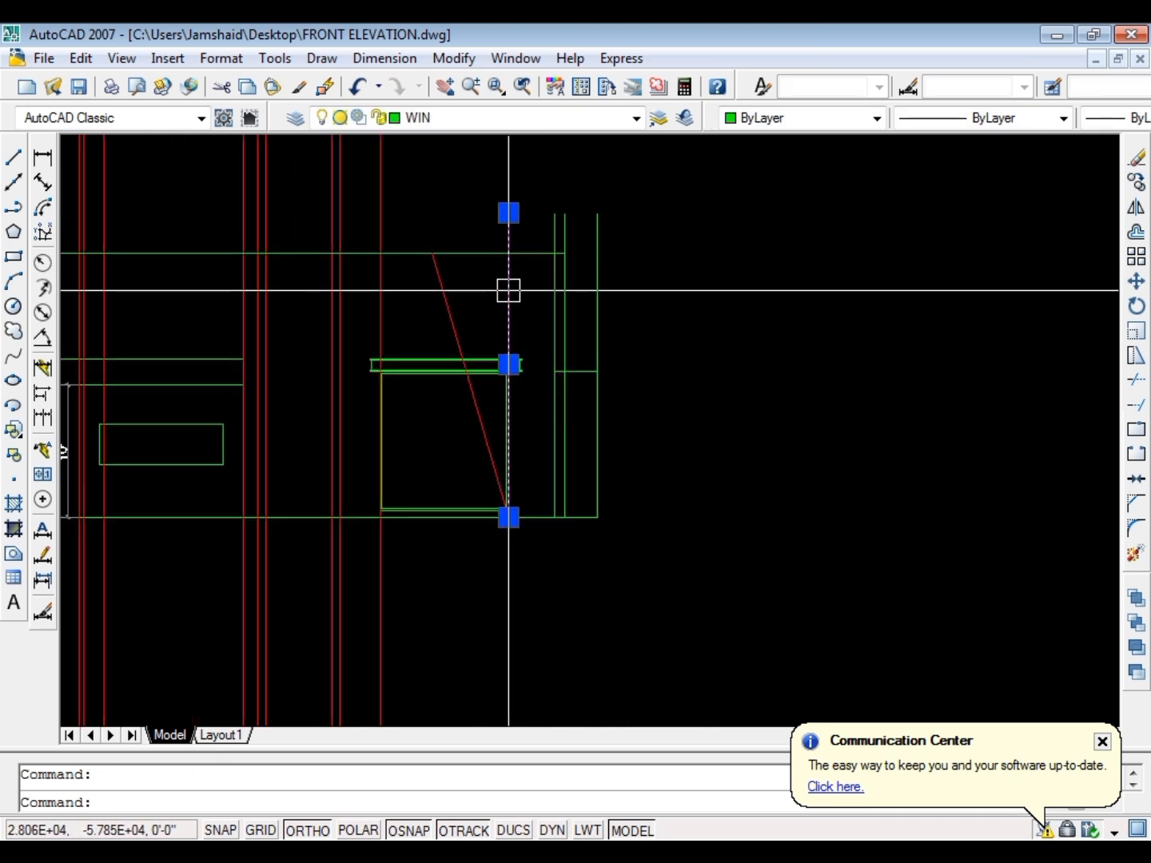
type("e")
key("Return")
scroll(552, 296, "up", 2)
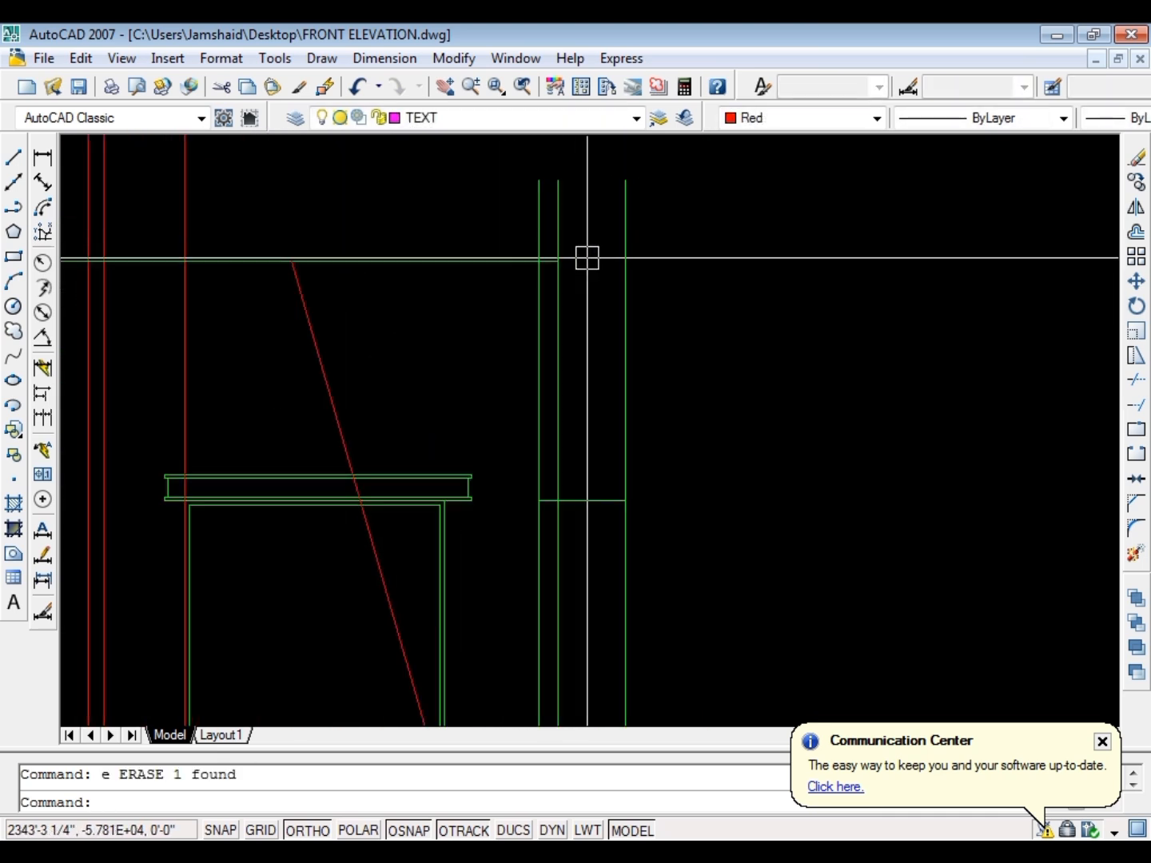
Trim the short horizontal line between the right pillar's first and second vertical lines
key("Escape")
type("t")
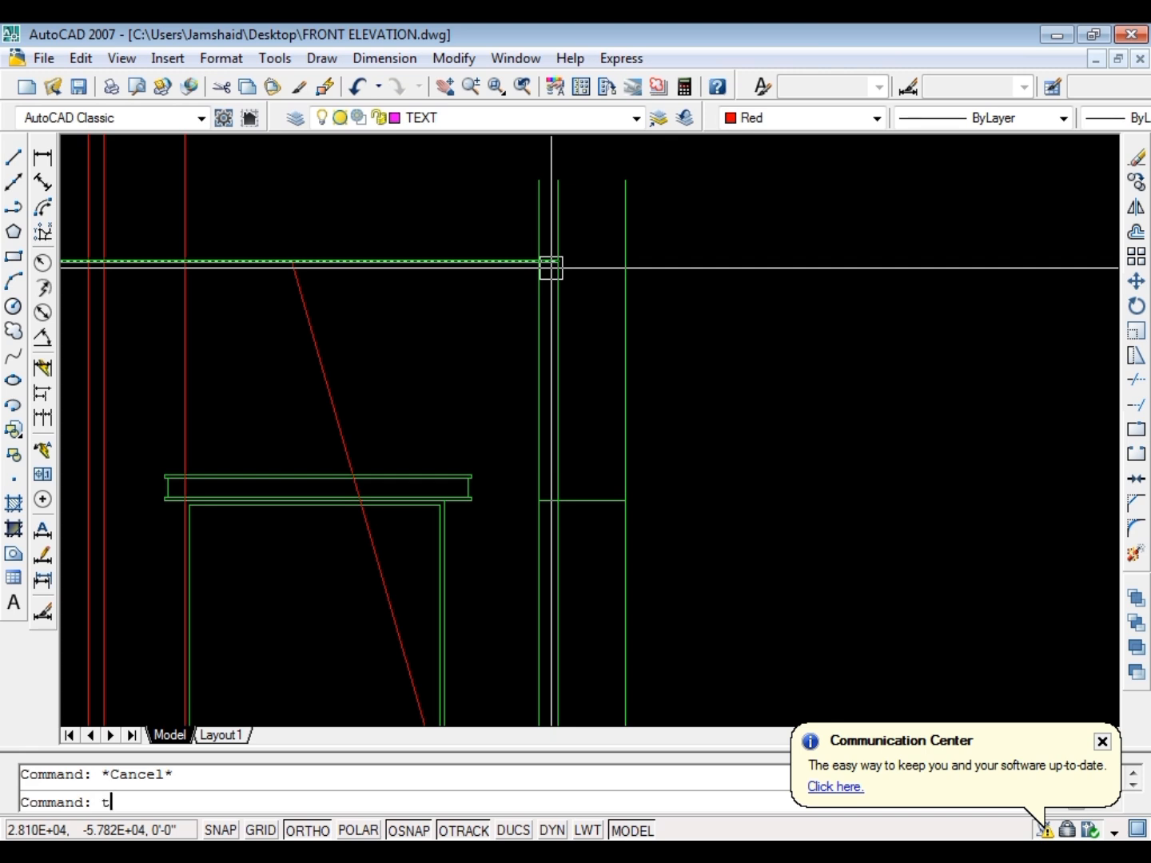
type("r")
key("Return")
key("Return")
scroll(551, 495, "up", 4)
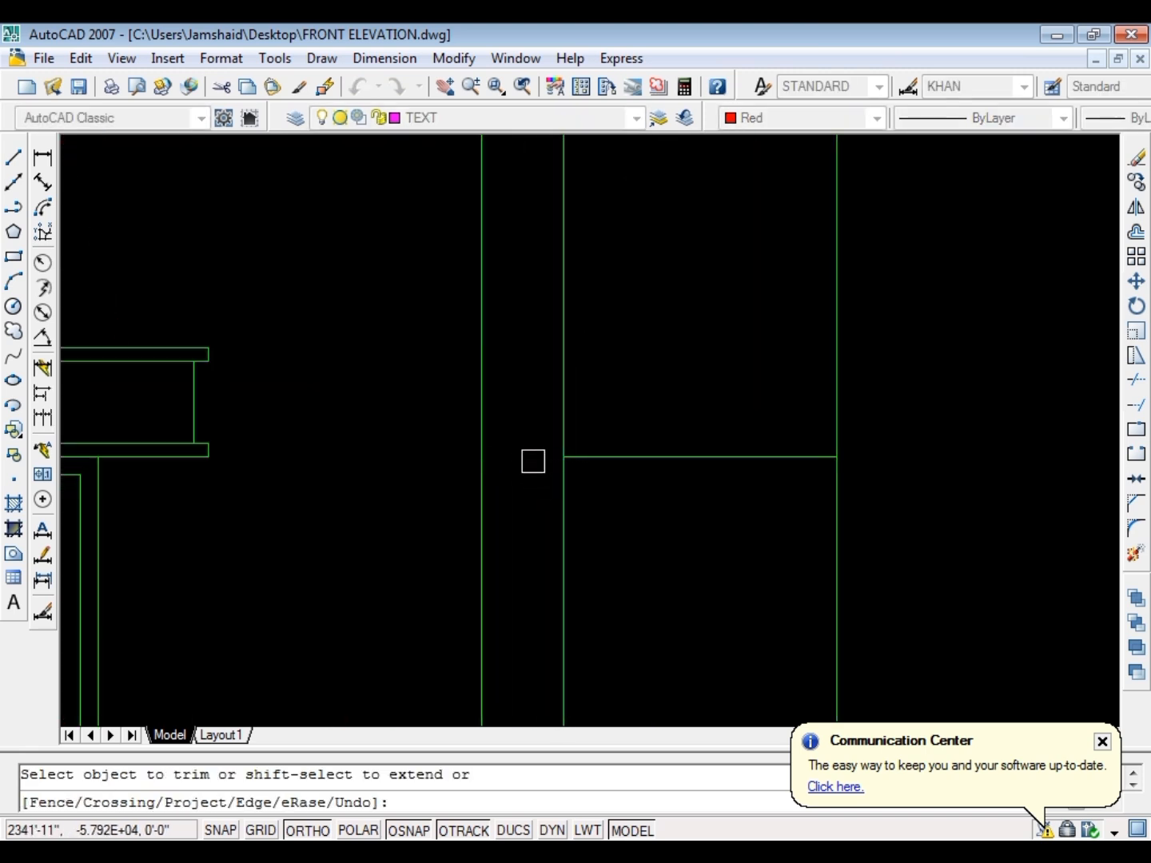
key("Escape")
scroll(622, 465, "down", 5)
scroll(587, 427, "up", 4)
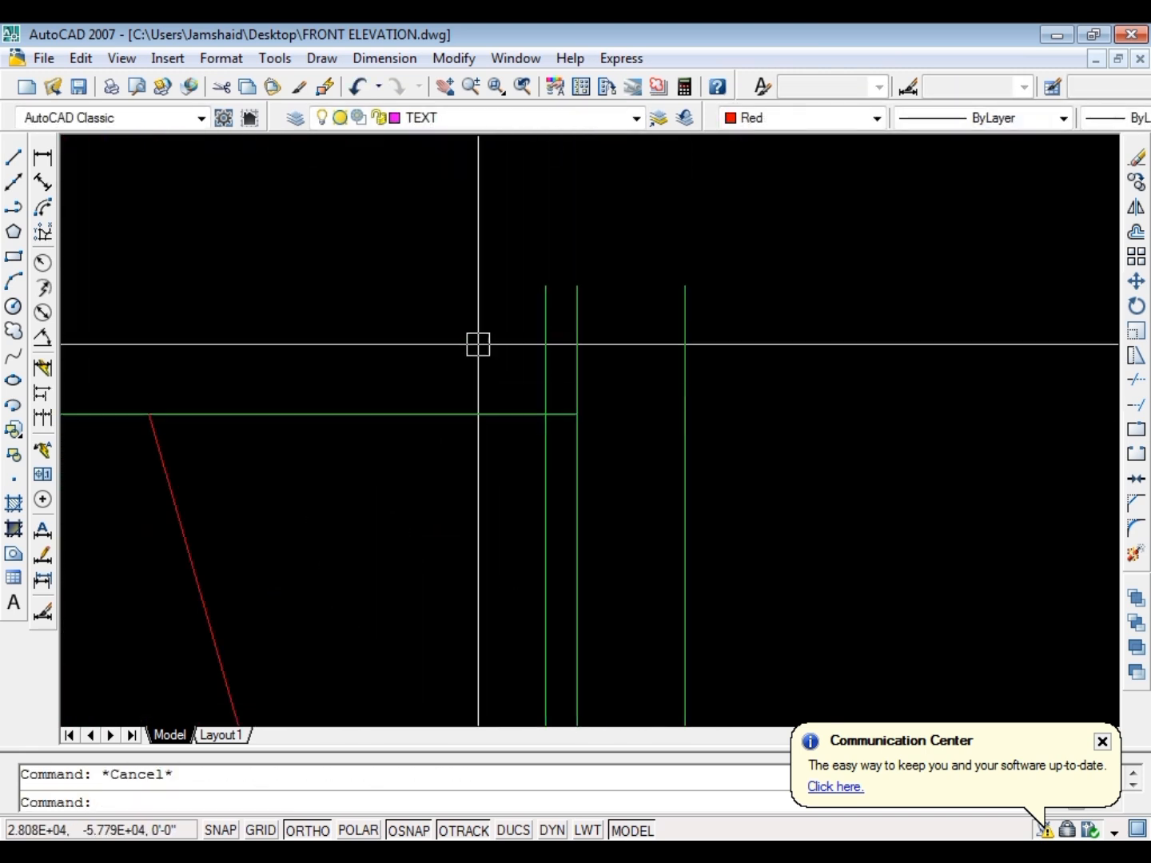
scroll(478, 345, "down", 3)
scroll(506, 312, "up", 5)
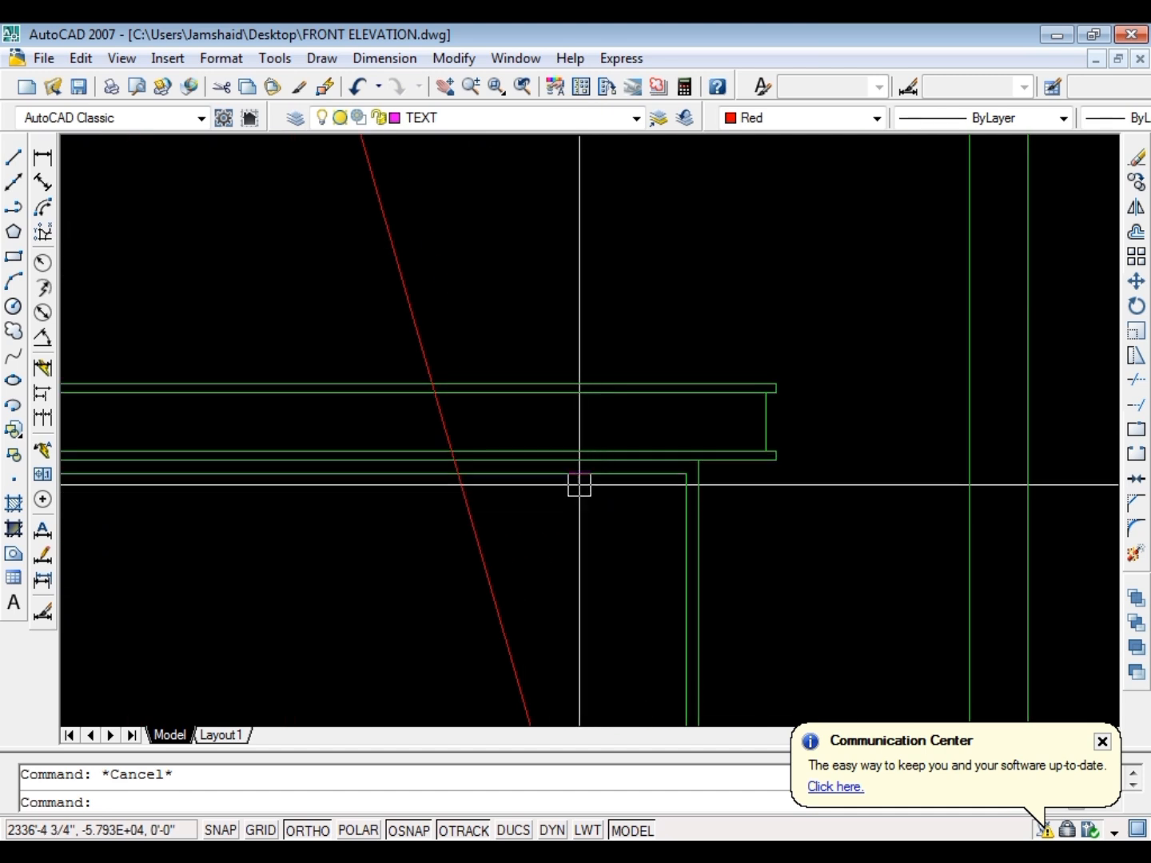
scroll(579, 485, "down", 4)
scroll(564, 531, "up", 1)
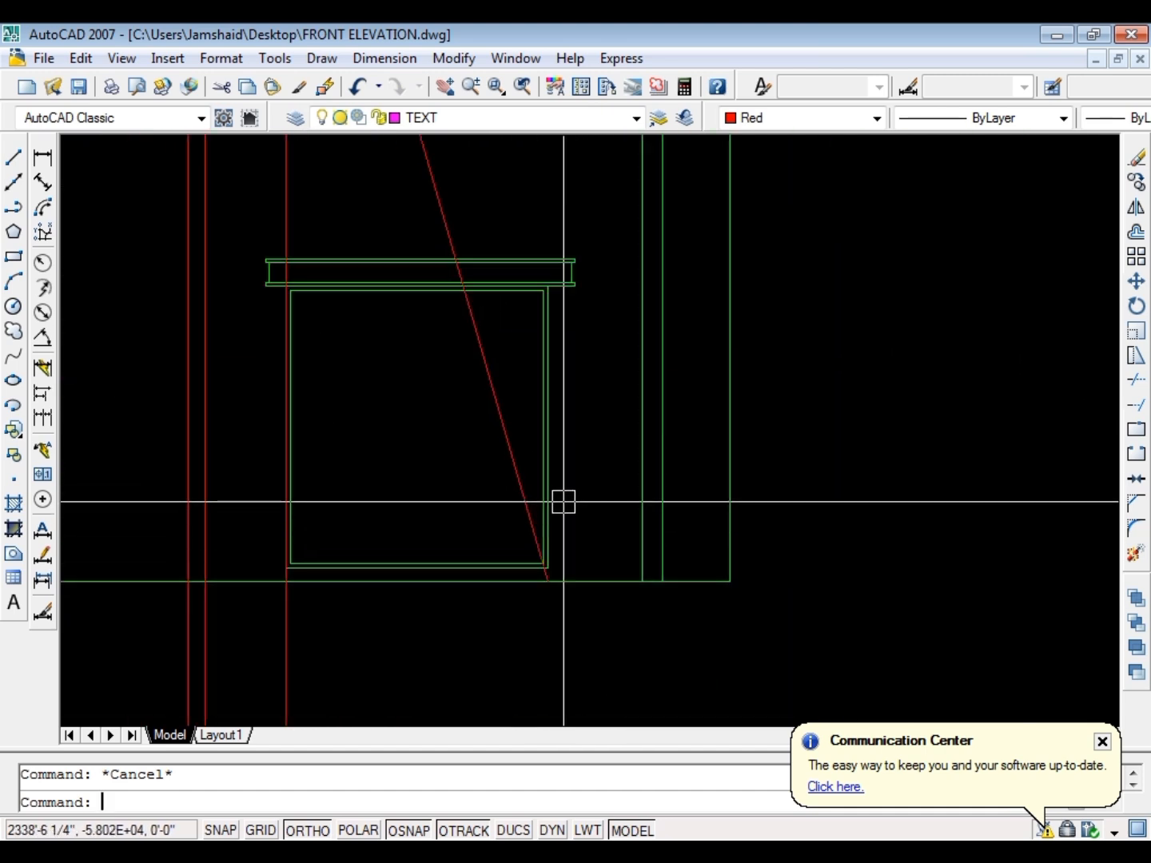
type("tr")
key("Return")
key("Return")
scroll(534, 435, "up", 3)
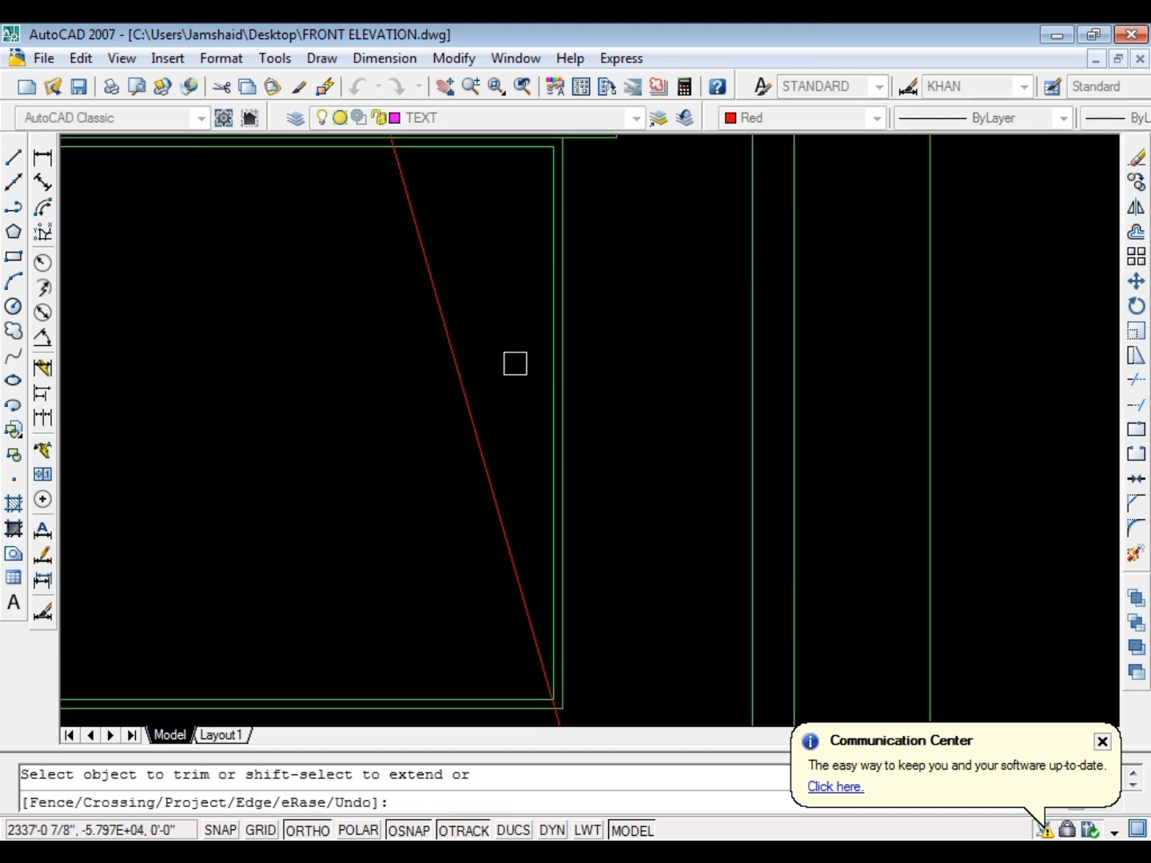
scroll(523, 390, "down", 3)
key("Escape")
Erase the two vertical frame lines on the ground floor window's right side
scroll(548, 363, "up", 6)
left_click(544, 352)
left_click(460, 369)
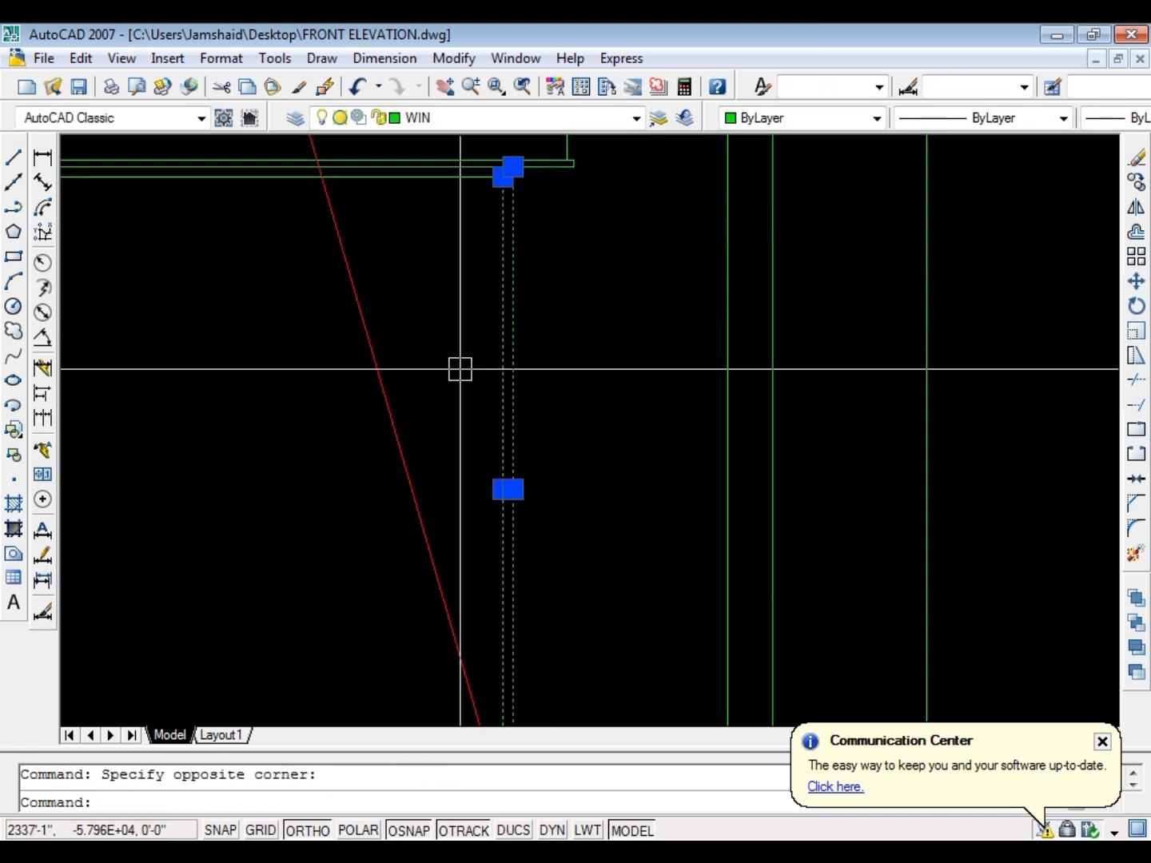
scroll(549, 284, "down", 5)
type("e")
key("Return")
key("Escape")
Trim the window frame's top line and the canopy's lowest line to the right of the slanted line
scroll(477, 239, "up", 2)
scroll(509, 277, "up", 2)
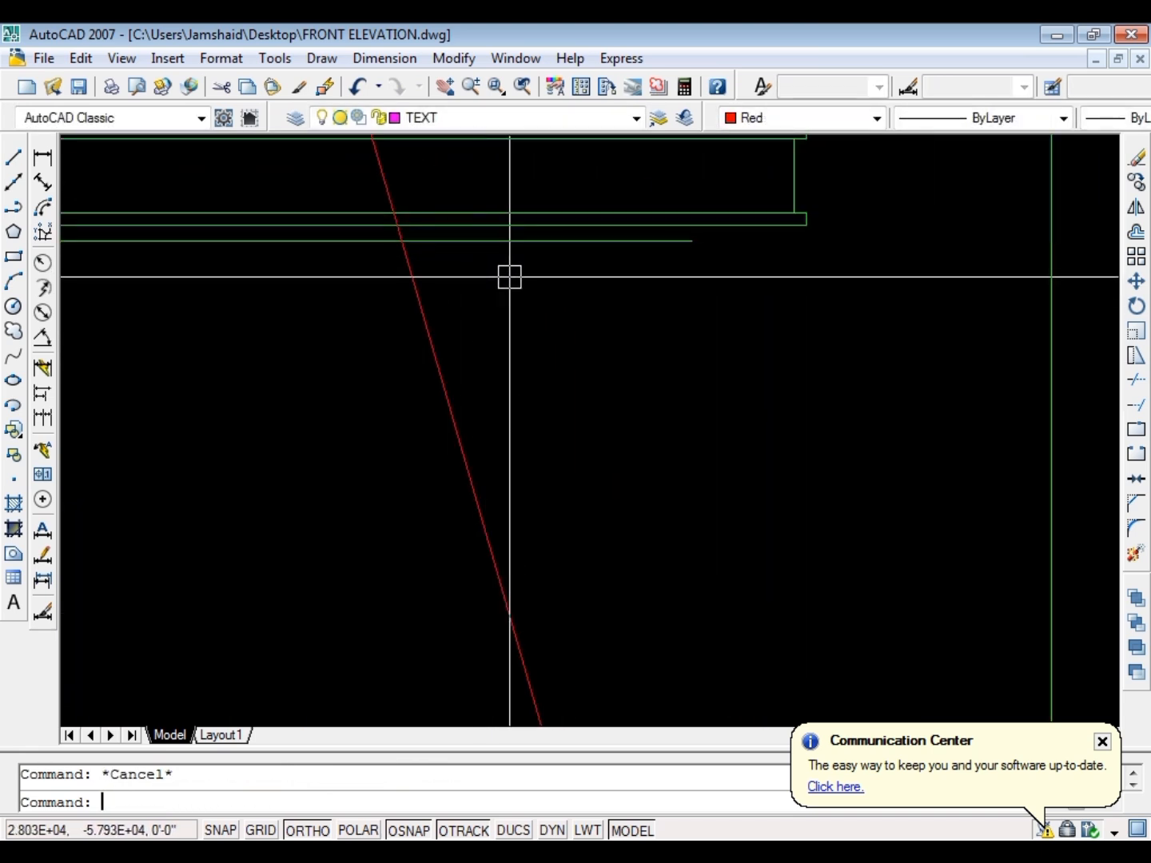
type("tr")
key("Return")
key("Return")
scroll(503, 243, "up", 5)
left_click(492, 241)
left_click(491, 192)
scroll(495, 218, "down", 5)
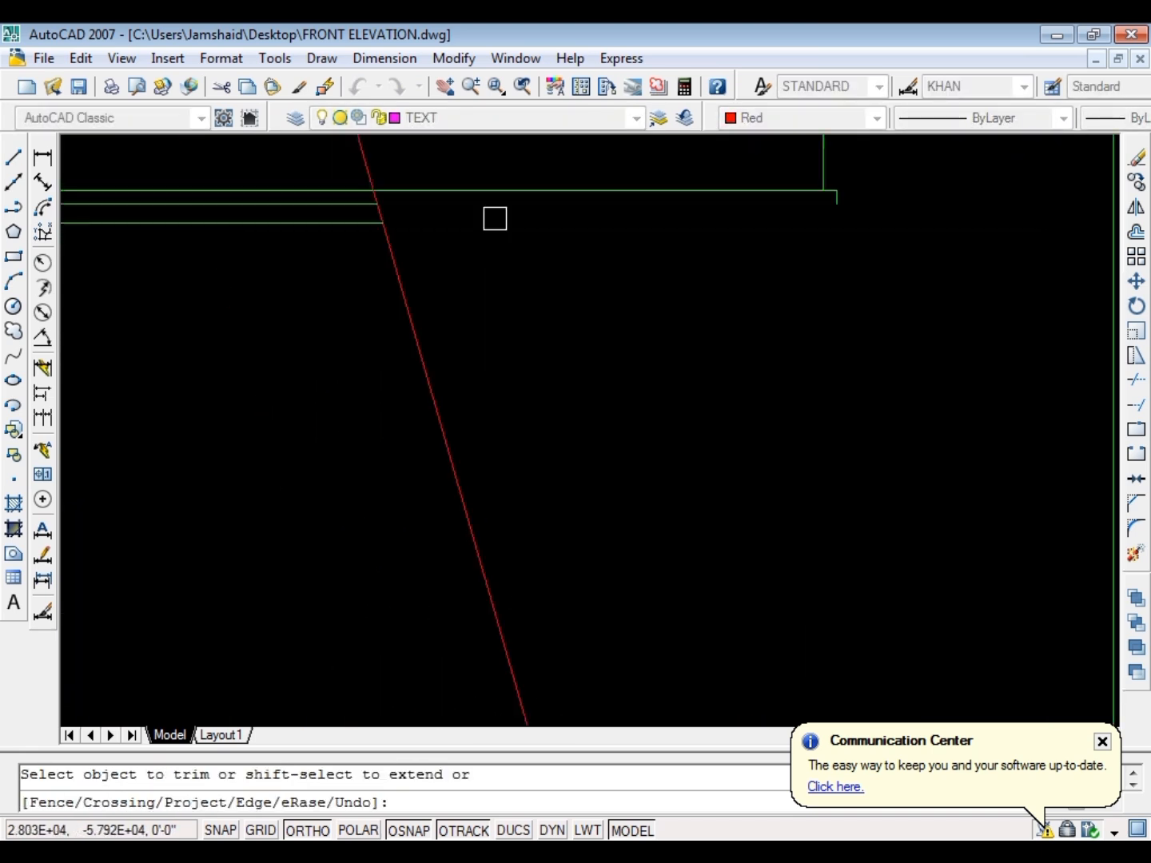
key("Escape")
scroll(465, 375, "down", 3)
type("o")
key("Return")
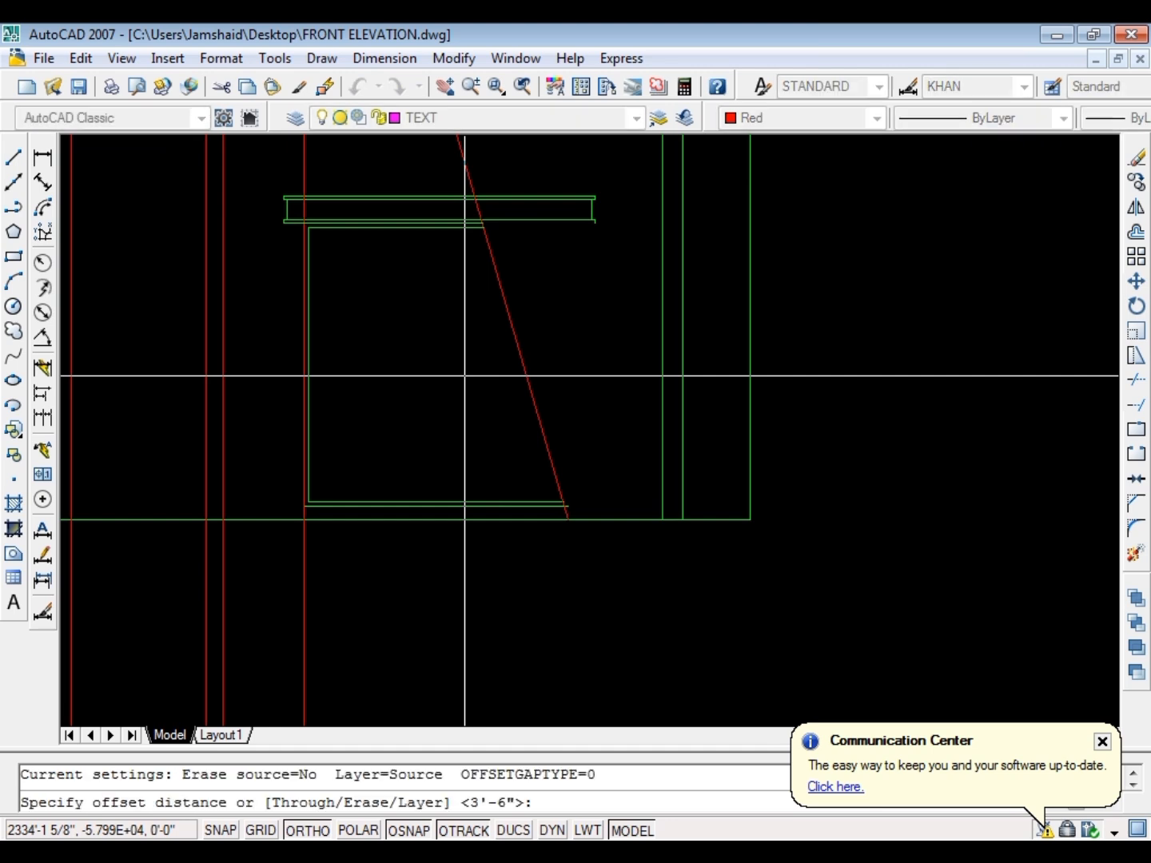
type("1")
Offset the slanted line 2" toward the inside of the ground floor window
key("Return")
key("Escape")
key("Return")
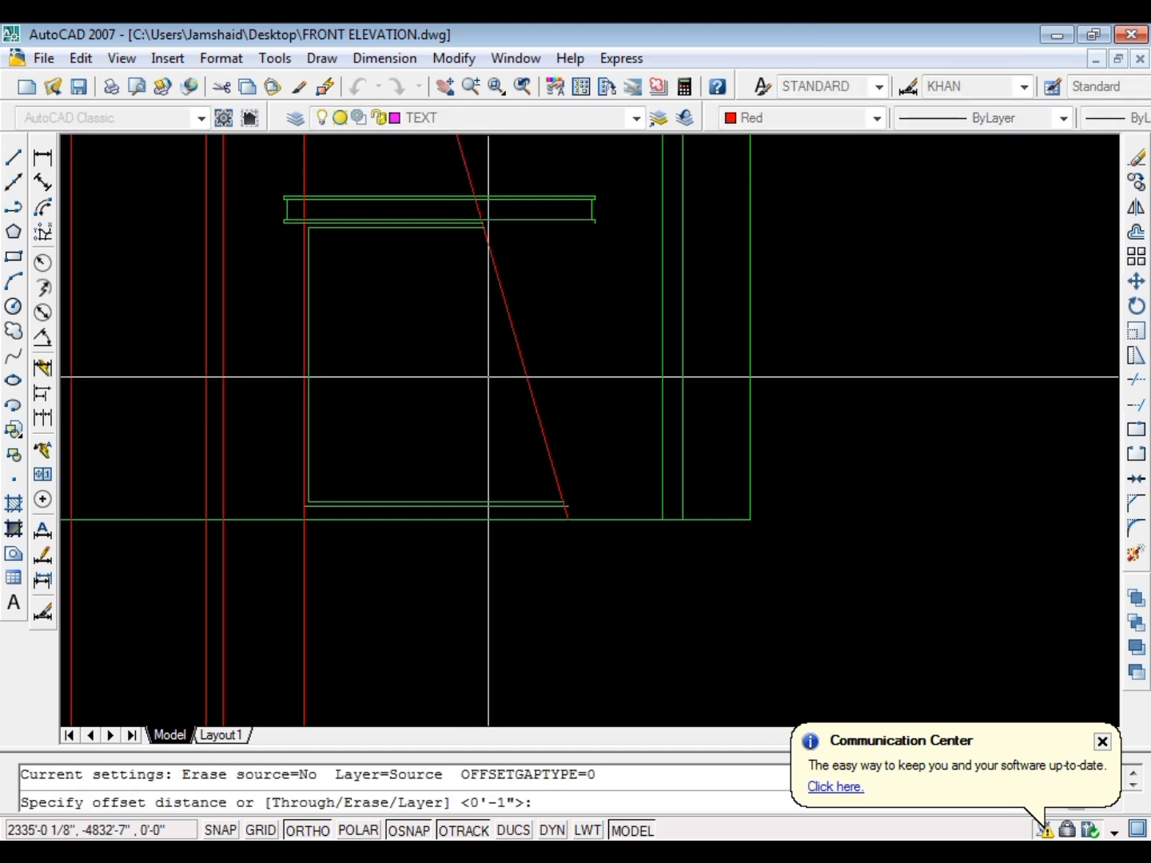
type("2")
Fillet the window frame's inner bottom line with the inner slanted line to form a sharp corner
key("Return")
left_click(514, 364)
left_click(520, 513)
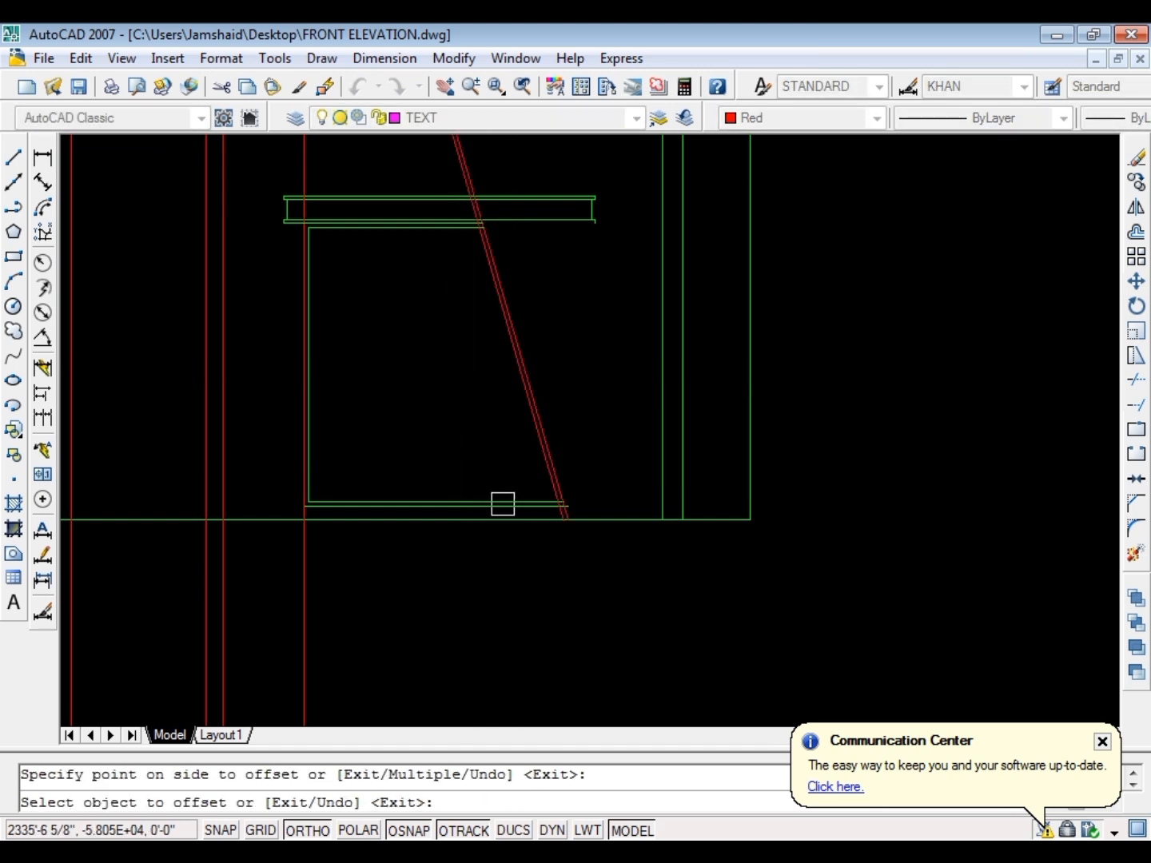
scroll(603, 505, "up", 4)
key("Escape")
type("f")
key("Return")
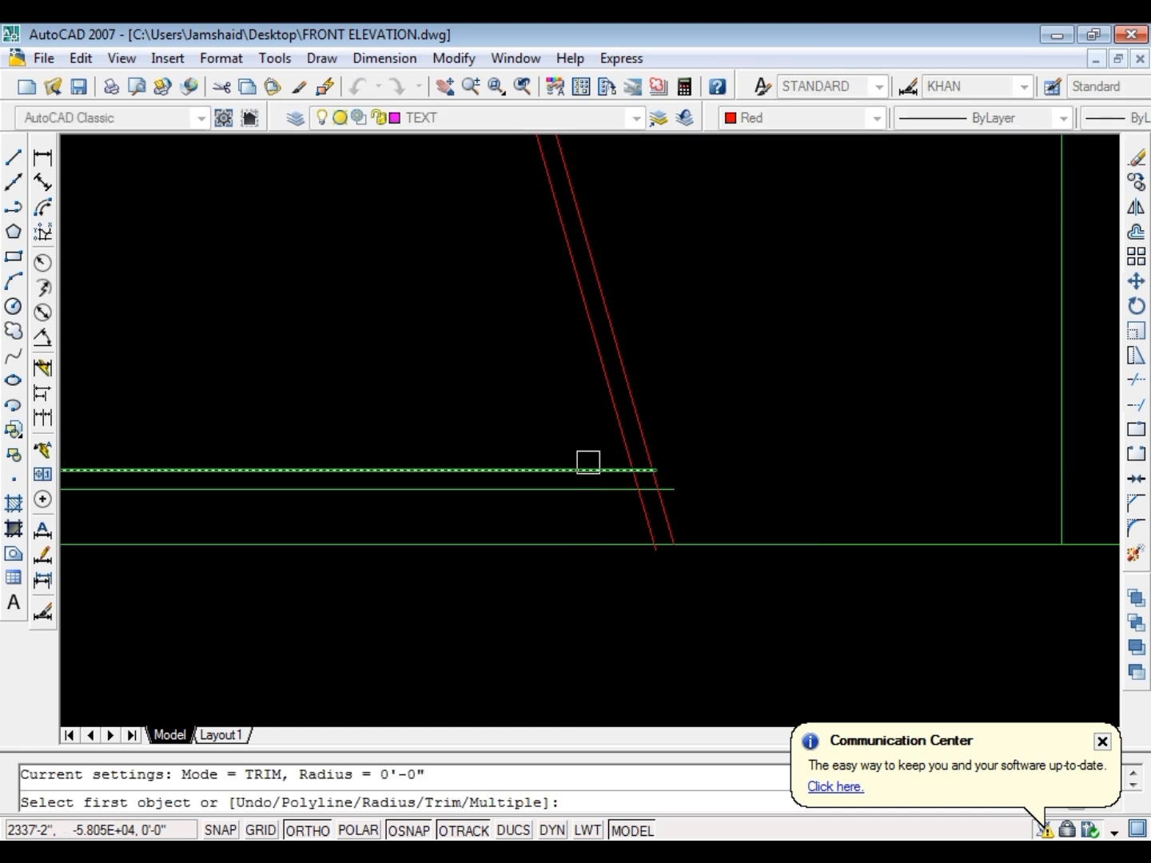
left_click(590, 469)
left_click(615, 448)
key("Escape")
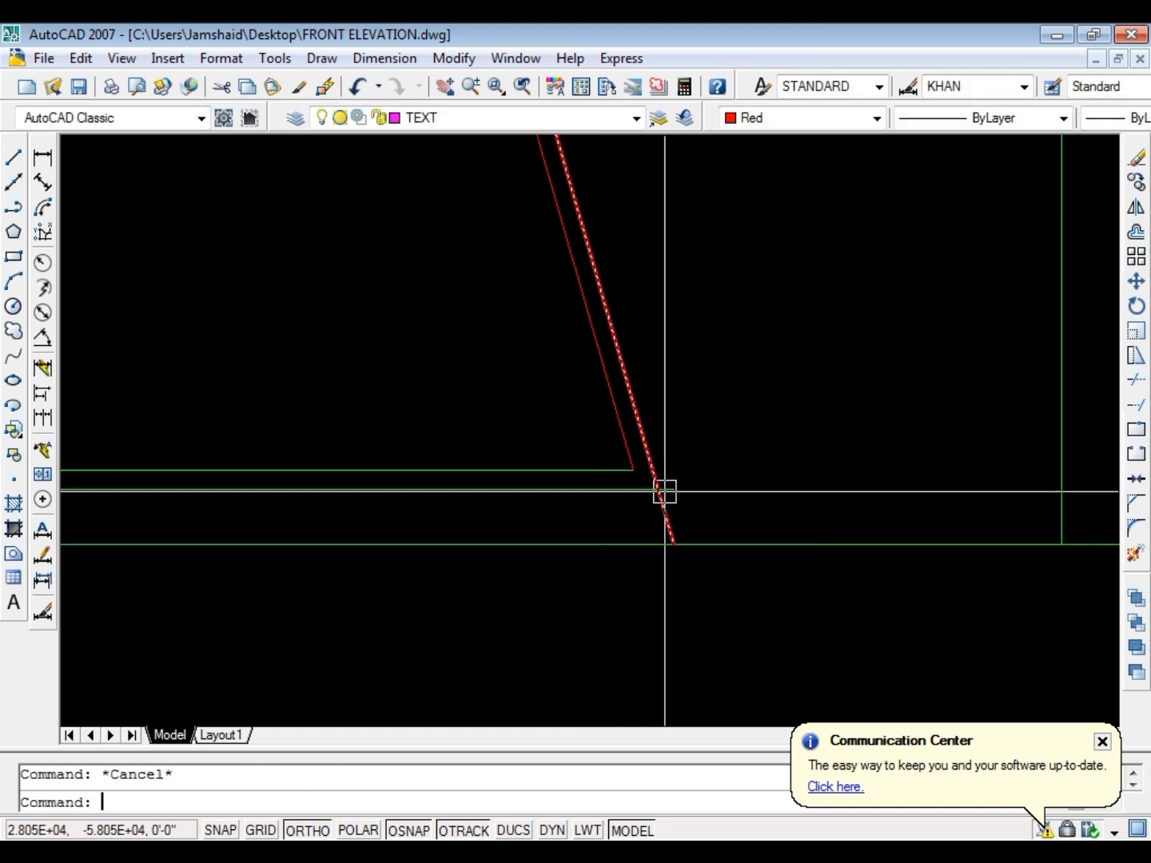
Trim the window frame's outer bottom line where it passes beyond the outer slanted line
type("tr")
key("Return")
key("Return")
key("Escape")
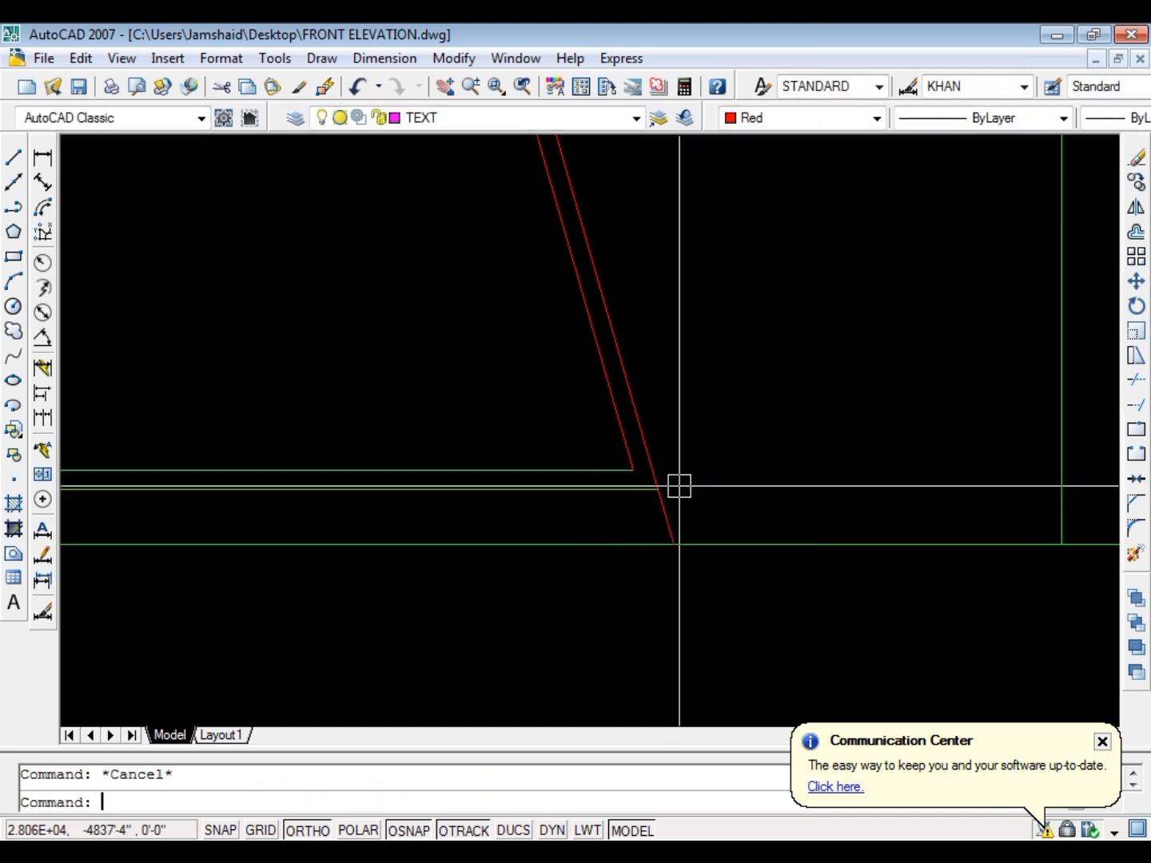
Match the properties of both slanted lines to the green ground line
type("ma")
key("Return")
left_click(639, 539)
left_click(751, 393)
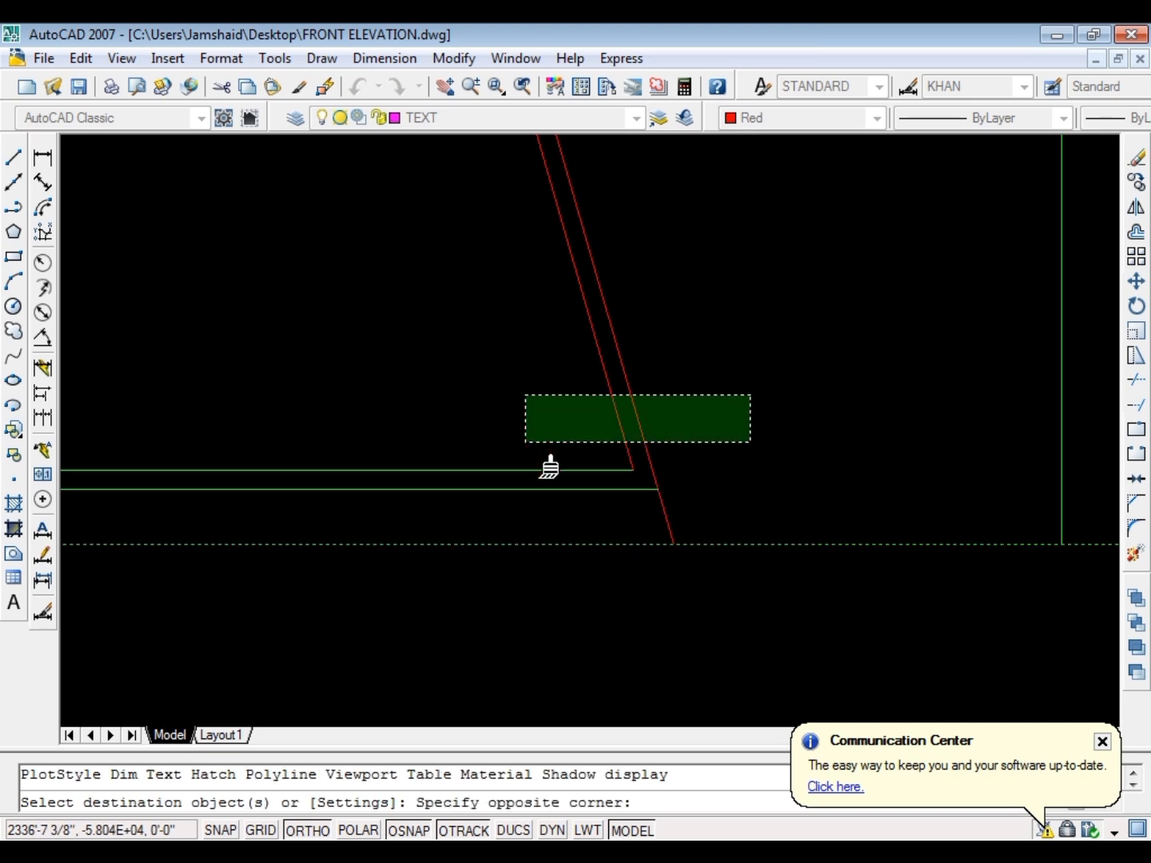
left_click(523, 445)
scroll(552, 612, "down", 10)
scroll(522, 483, "up", 8)
key("Escape")
Fillet the inner slanted line with the window frame's top line to form a sharp corner
scroll(565, 532, "up", 5)
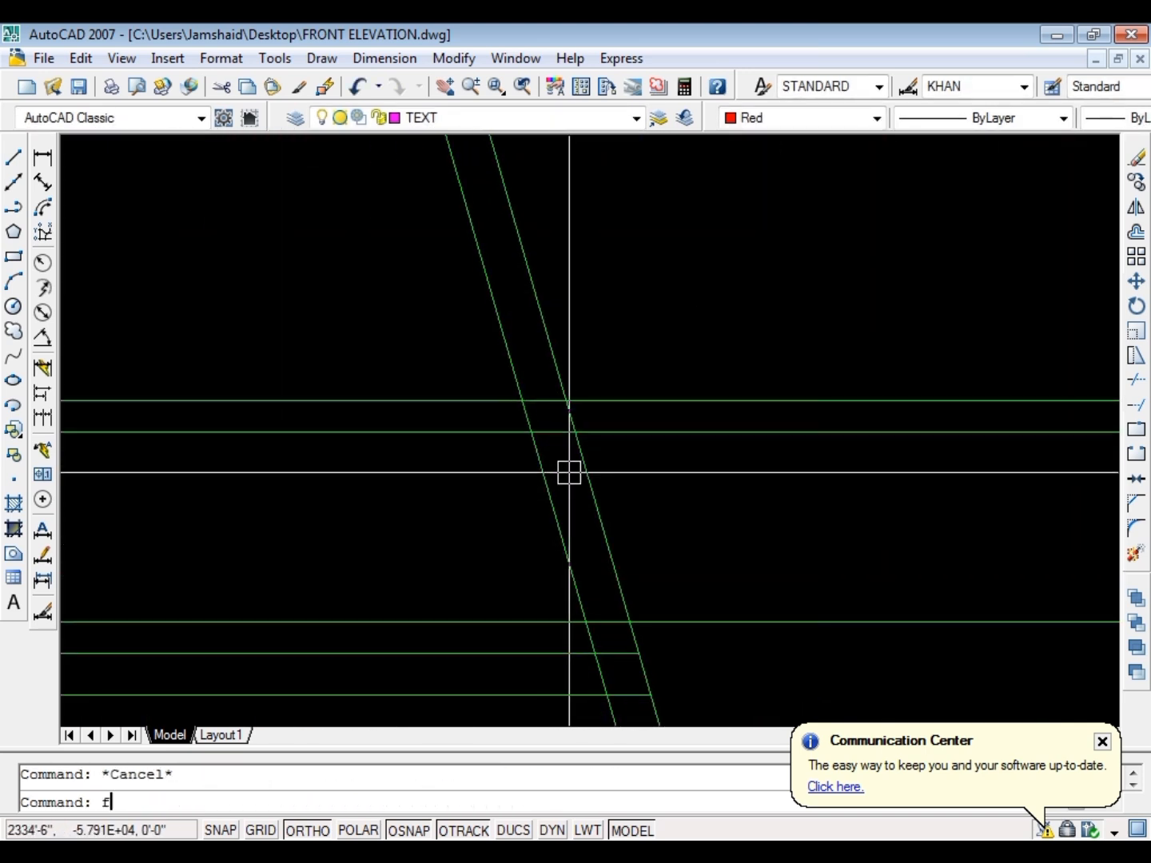
type("f")
key("Return")
scroll(558, 420, "down", 6)
scroll(553, 482, "up", 3)
left_click(544, 461)
left_click(570, 500)
key("Escape")
scroll(428, 446, "down", 2)
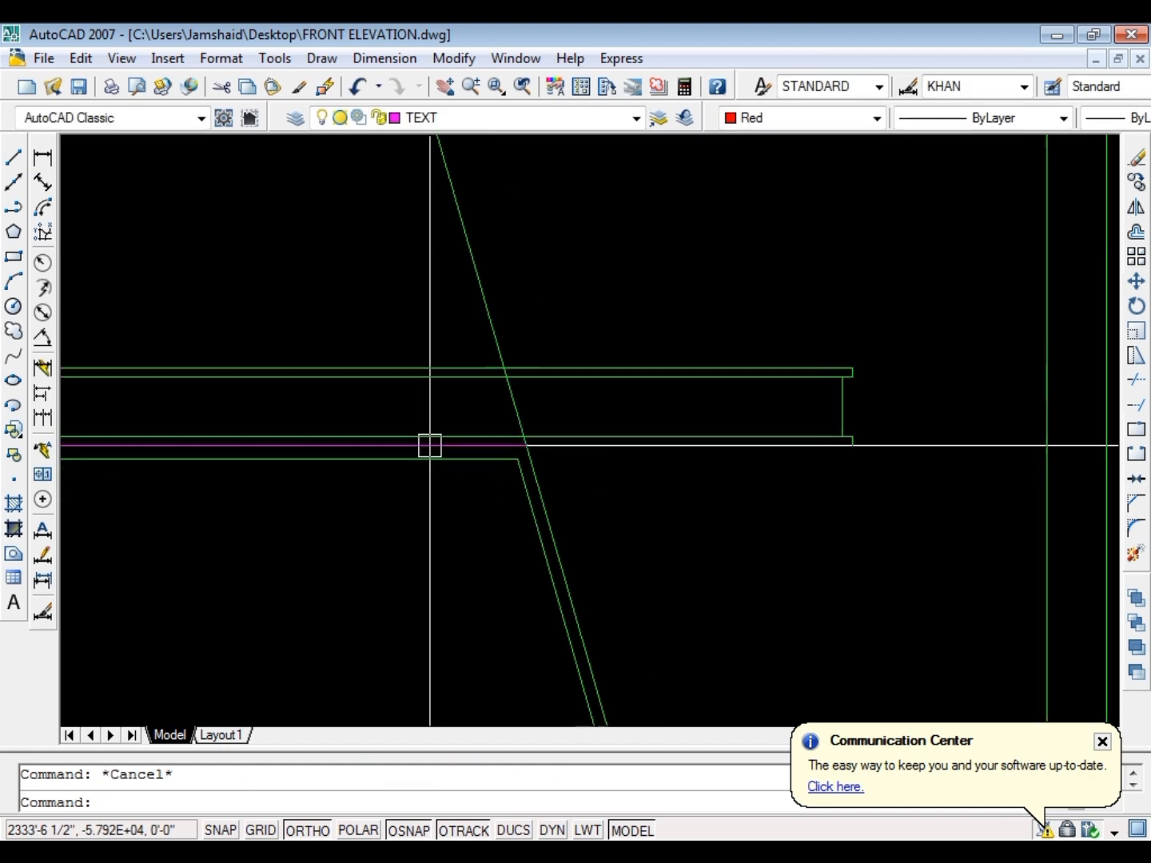
Trim the outer slanted line where it crosses the canopy's upper band and middle section
scroll(430, 446, "down", 4)
scroll(498, 420, "up", 5)
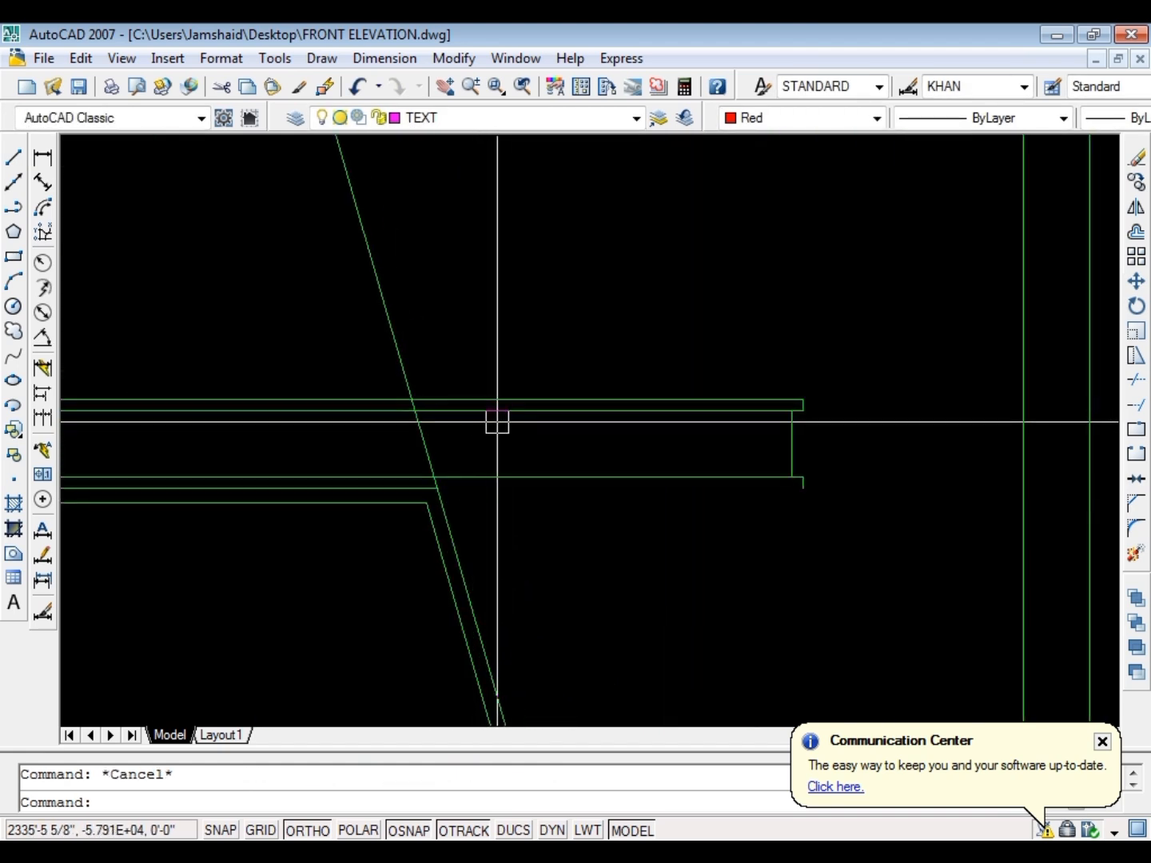
type("tr")
key("Return")
key("Return")
scroll(420, 454, "up", 2)
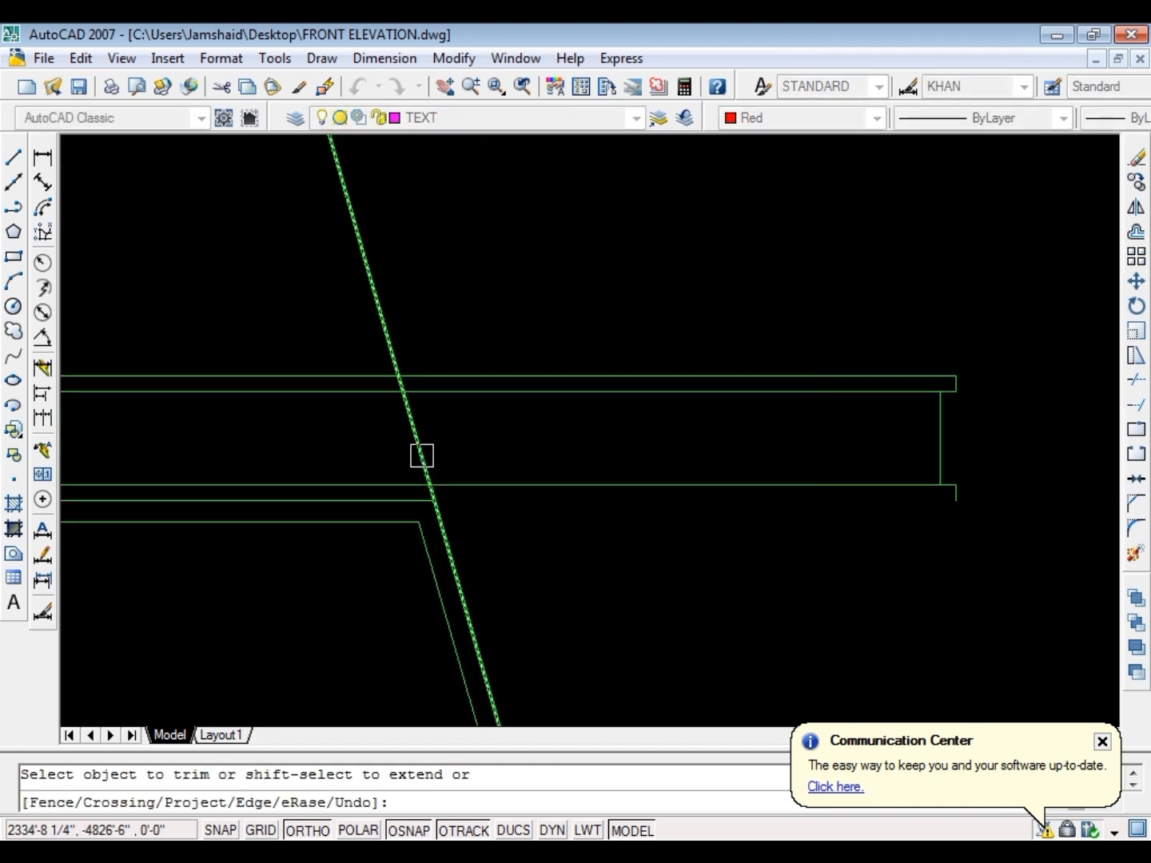
left_click(404, 391)
scroll(383, 375, "down", 2)
scroll(440, 404, "up", 2)
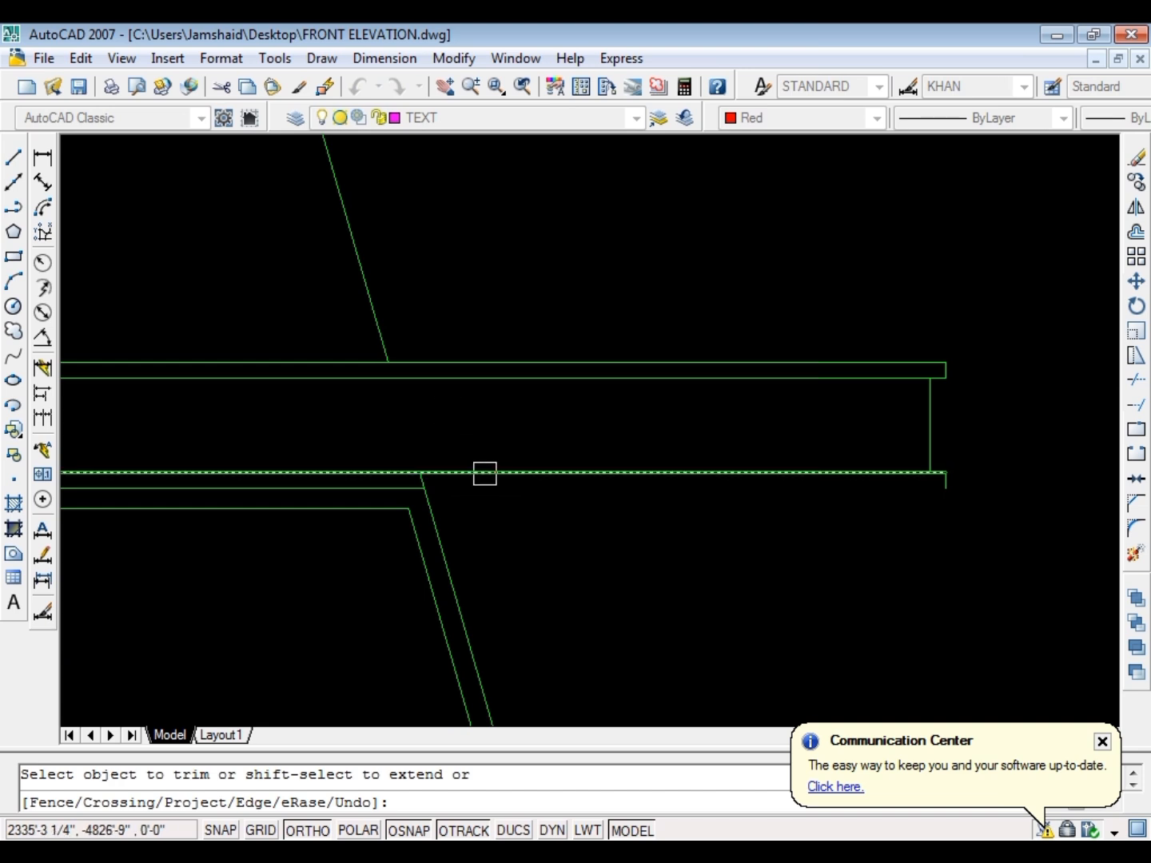
scroll(486, 473, "down", 4)
key("Escape")
key("Escape")
Extend the canopy's lowest line to its right end and trim the slanted line's stub inside the lower band
scroll(459, 479, "up", 3)
type("ex")
key("Return")
key("Return")
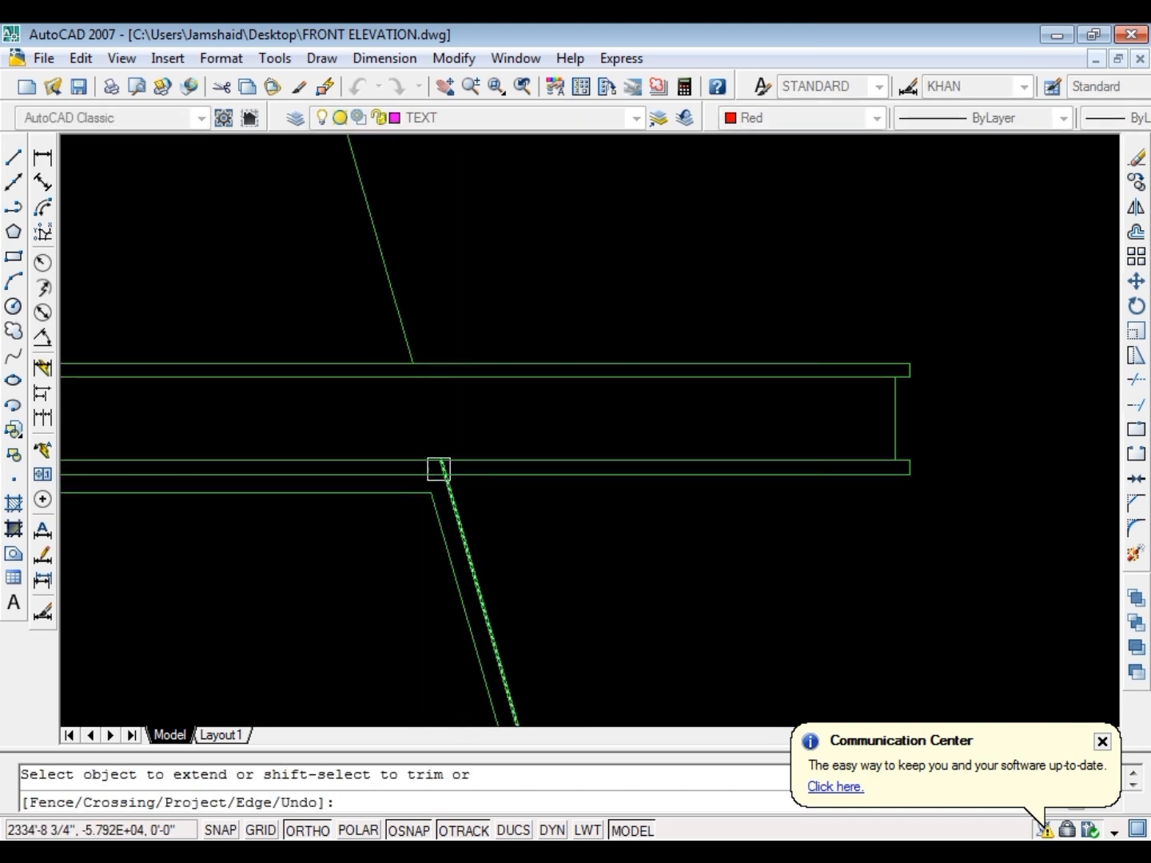
scroll(439, 469, "up", 3)
scroll(427, 515, "down", 5)
scroll(601, 317, "down", 3)
key("Escape")
key("Escape")
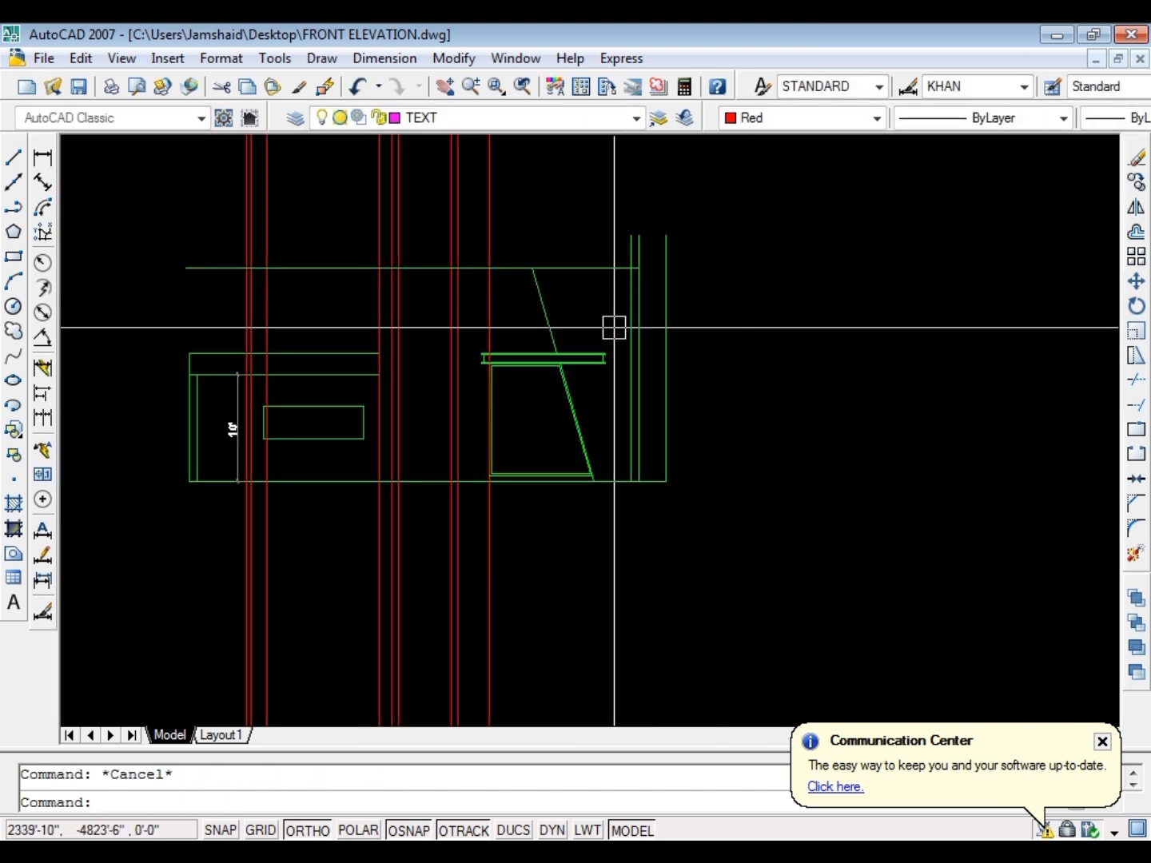
scroll(595, 308, "up", 2)
scroll(408, 297, "up", 2)
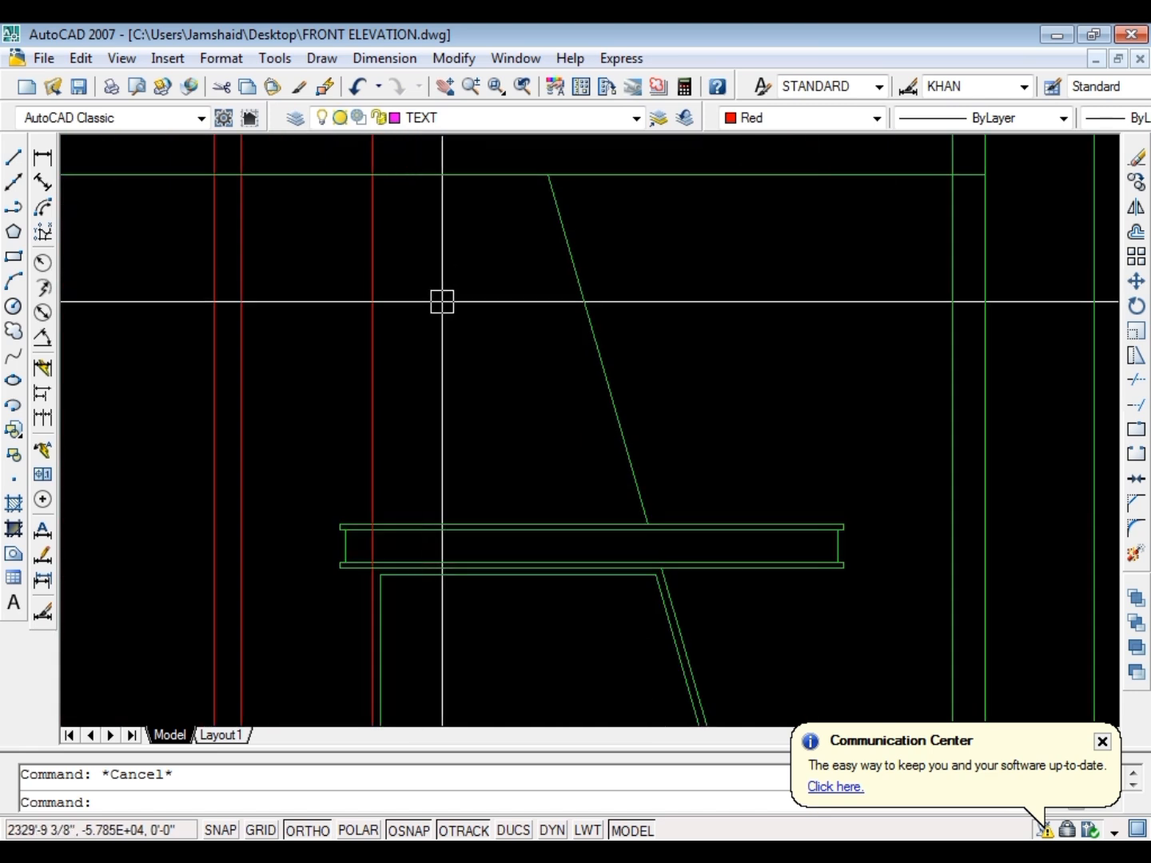
type("o")
key("Return")
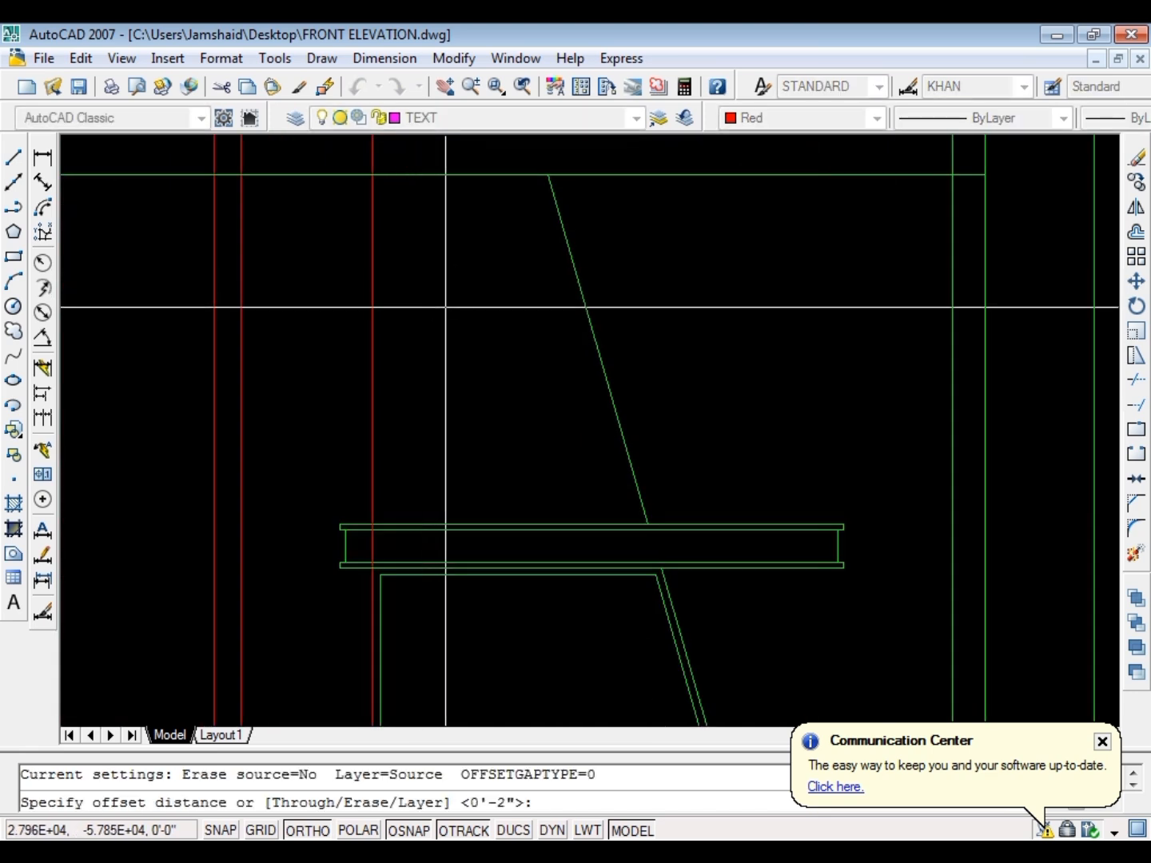
key("Escape")
Offset the canopy's top line 36" upward
type("o")
key("Return")
type("3")
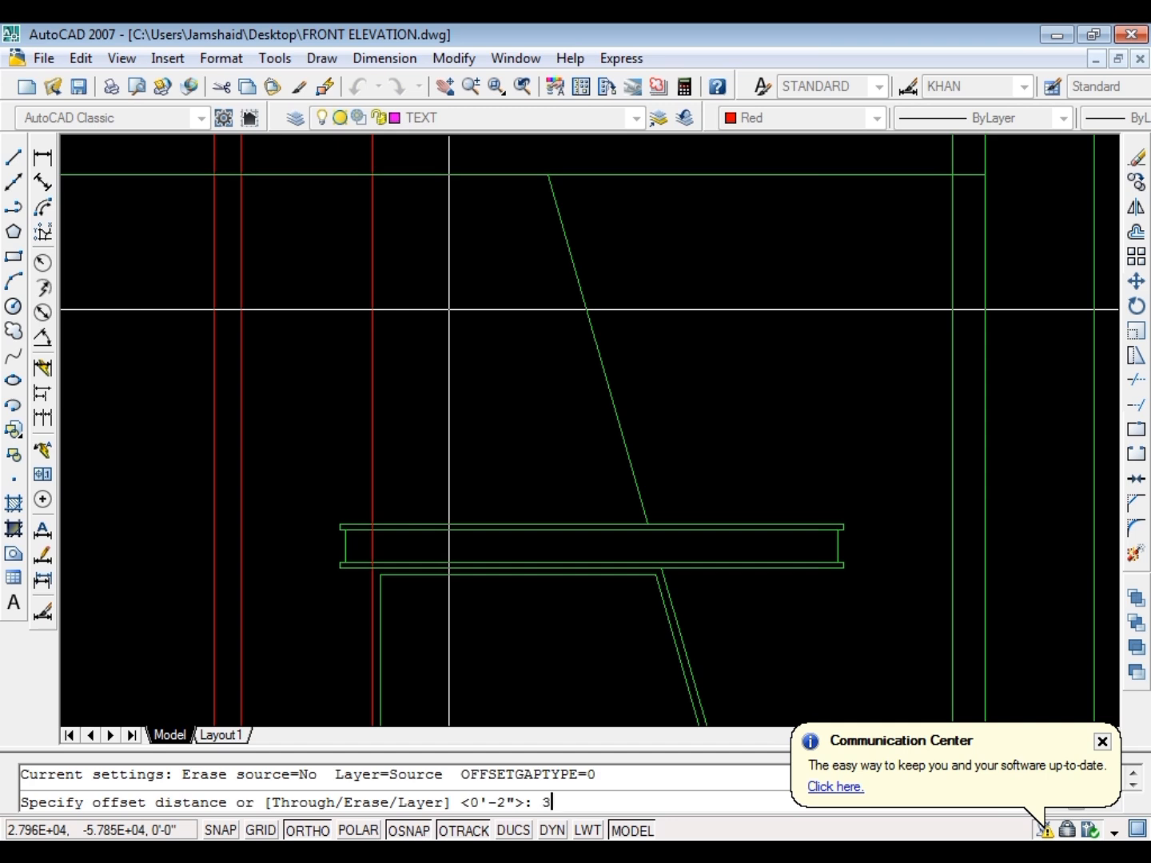
type("6")
key("Return")
scroll(419, 523, "up", 3)
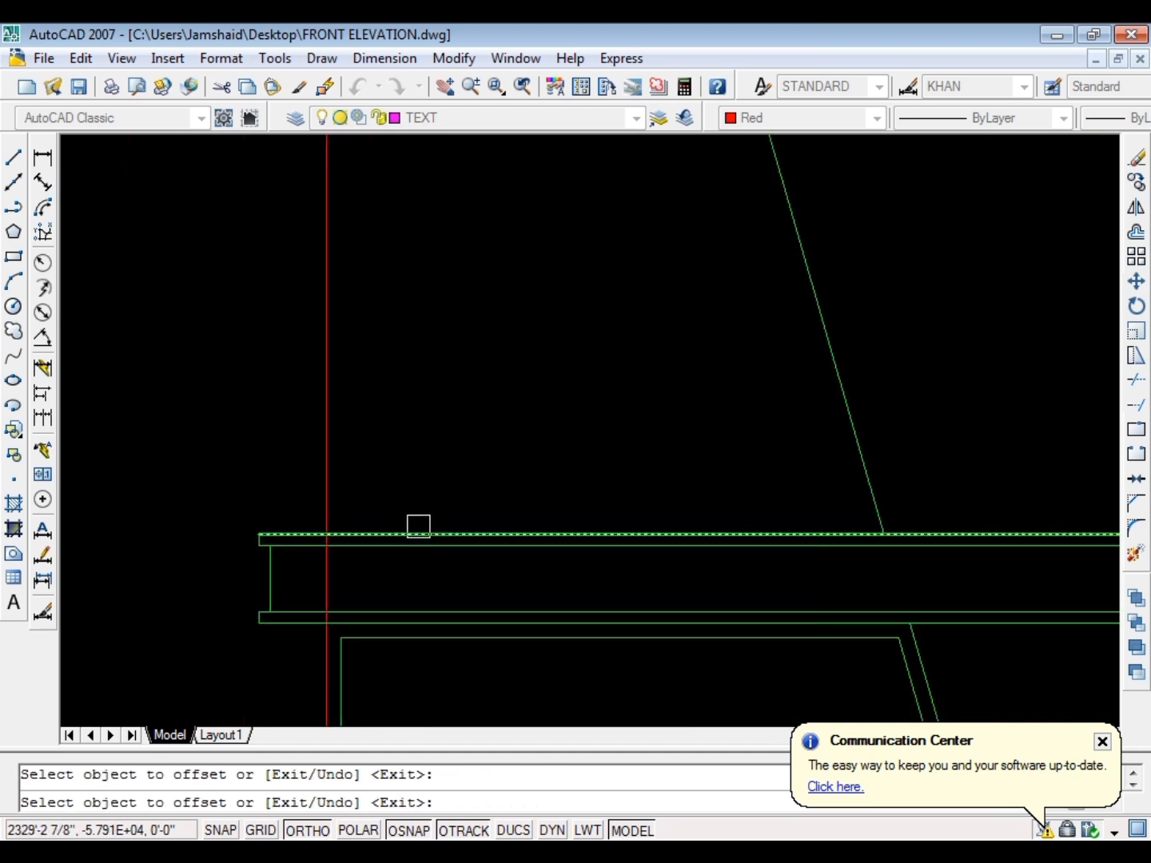
left_click(418, 533)
key("Escape")
scroll(550, 456, "down", 3)
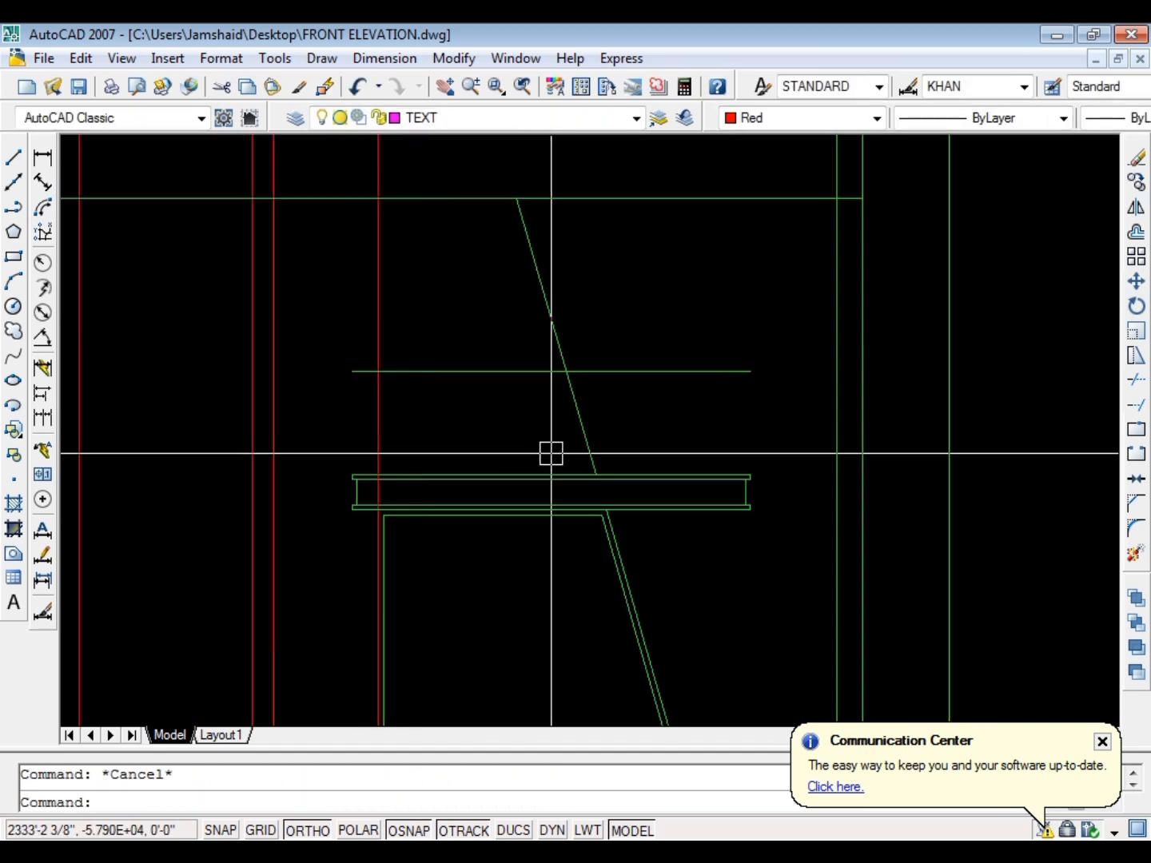
Move the offset line above the canopy straight down by 6"
left_click(494, 372)
type("m")
key("Return")
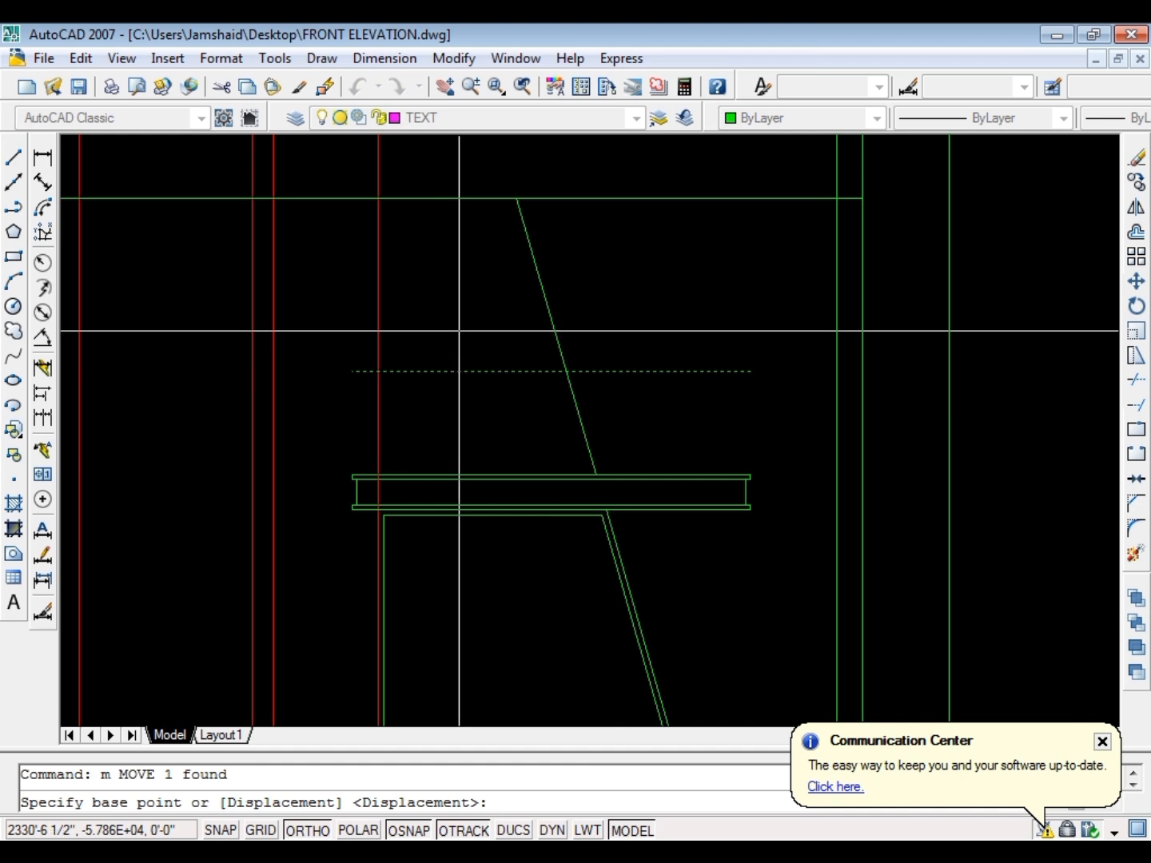
left_click(473, 295)
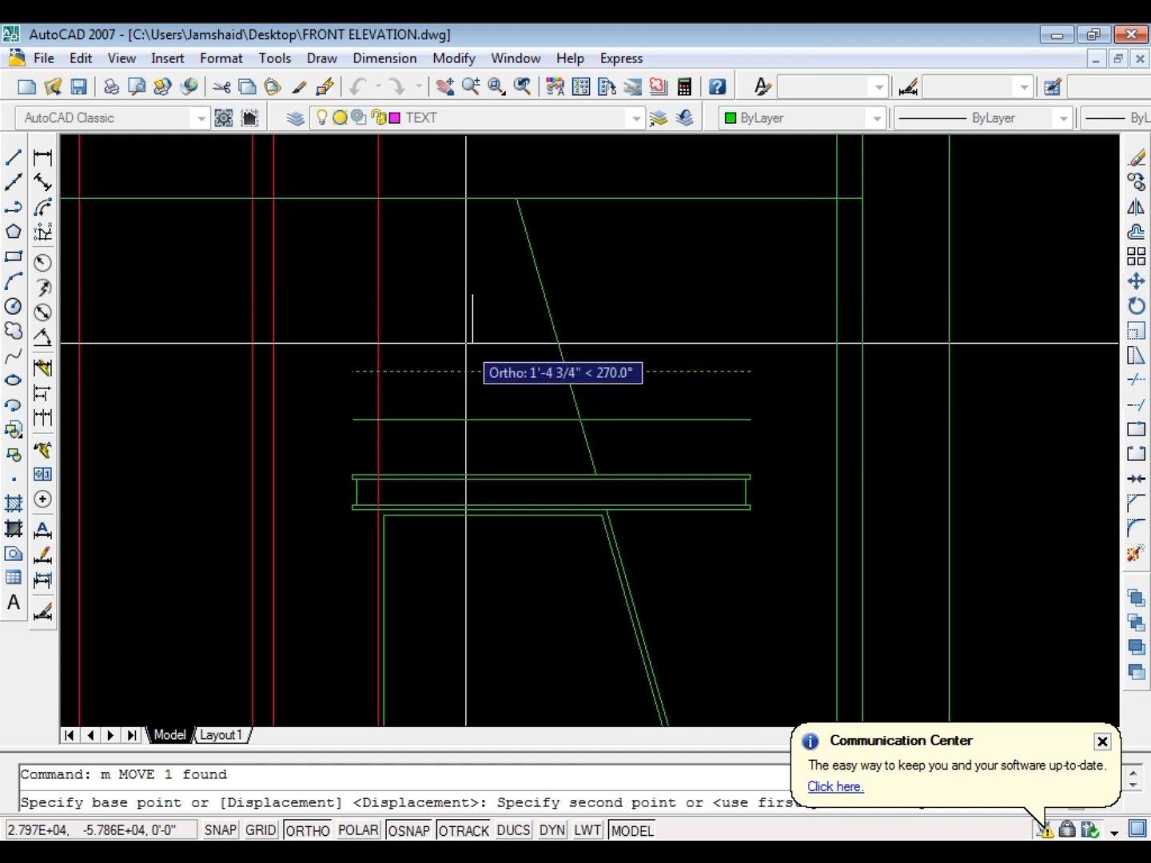
type("6")
key("Return")
key("Escape")
Trim the red vertical ray where it crosses the canopy's upper and lower bands
scroll(387, 492, "up", 3)
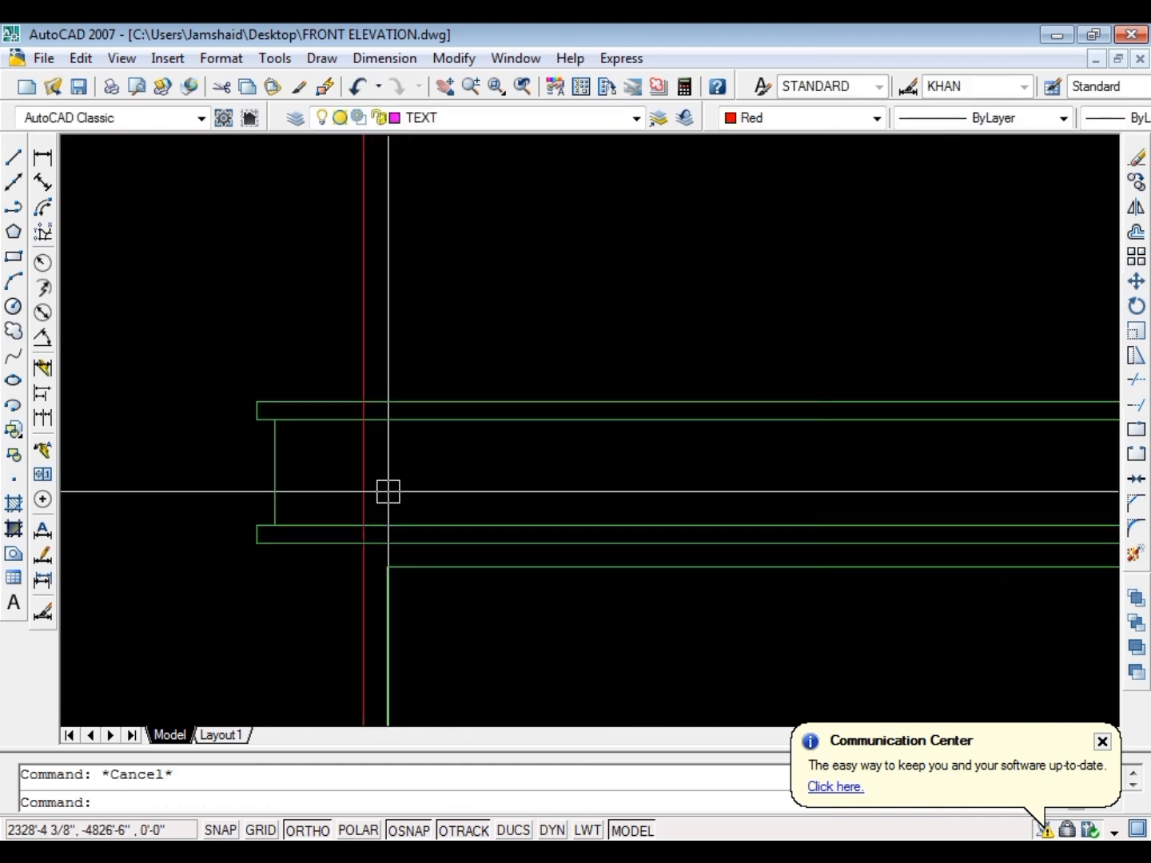
type("tr")
key("Return")
key("Return")
scroll(359, 401, "up", 3)
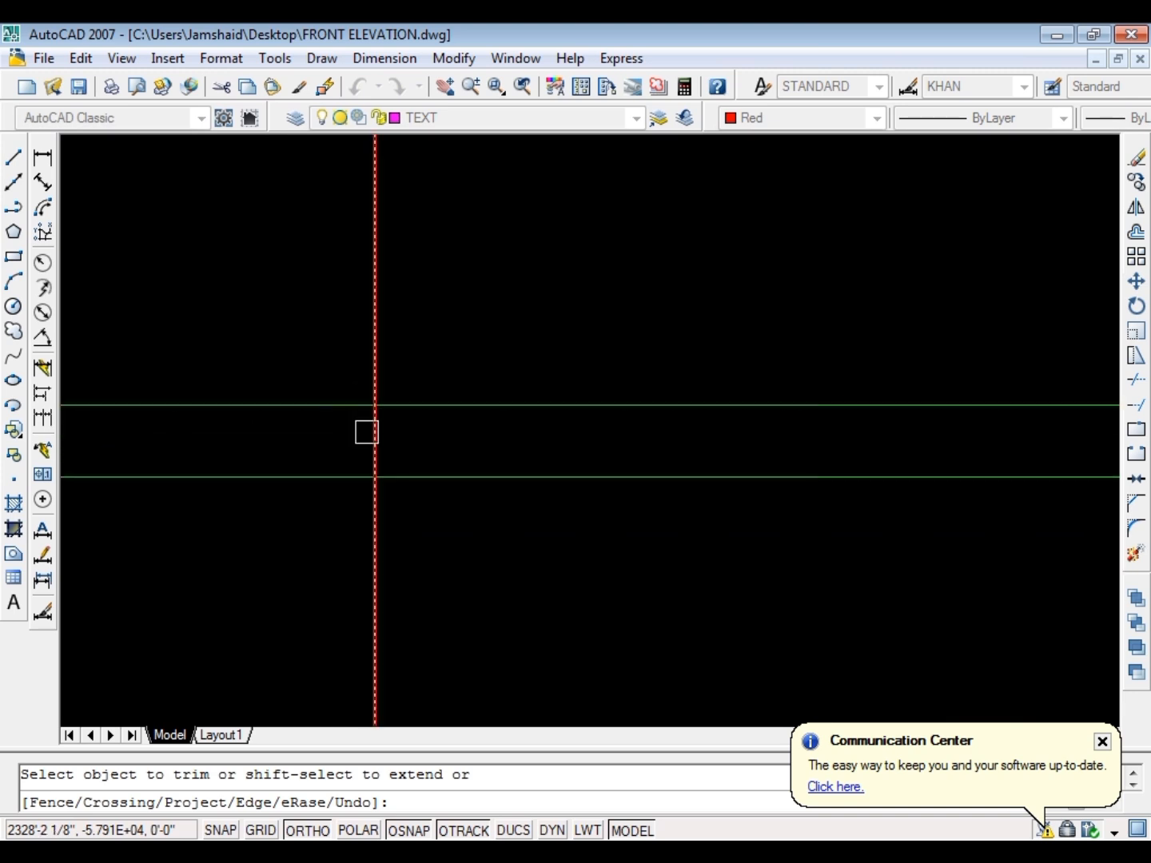
left_click(365, 431)
scroll(362, 374, "down", 3)
scroll(380, 530, "up", 2)
scroll(366, 478, "up", 1)
left_click(335, 489)
key("Escape")
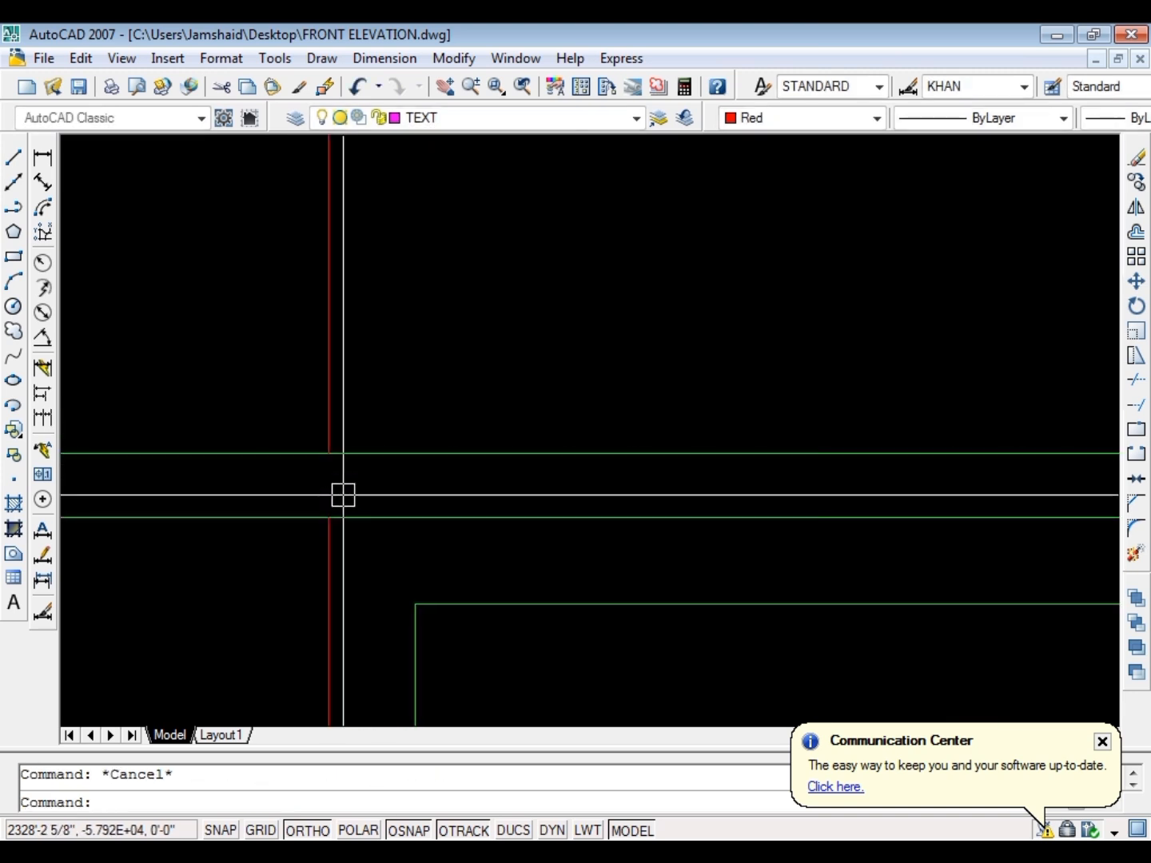
Erase the red ray's leftover pieces below the canopy and between its two bands
left_click(328, 554)
type("e")
key("Return")
scroll(393, 429, "down", 5)
key("Escape")
scroll(375, 423, "up", 7)
left_click(400, 385)
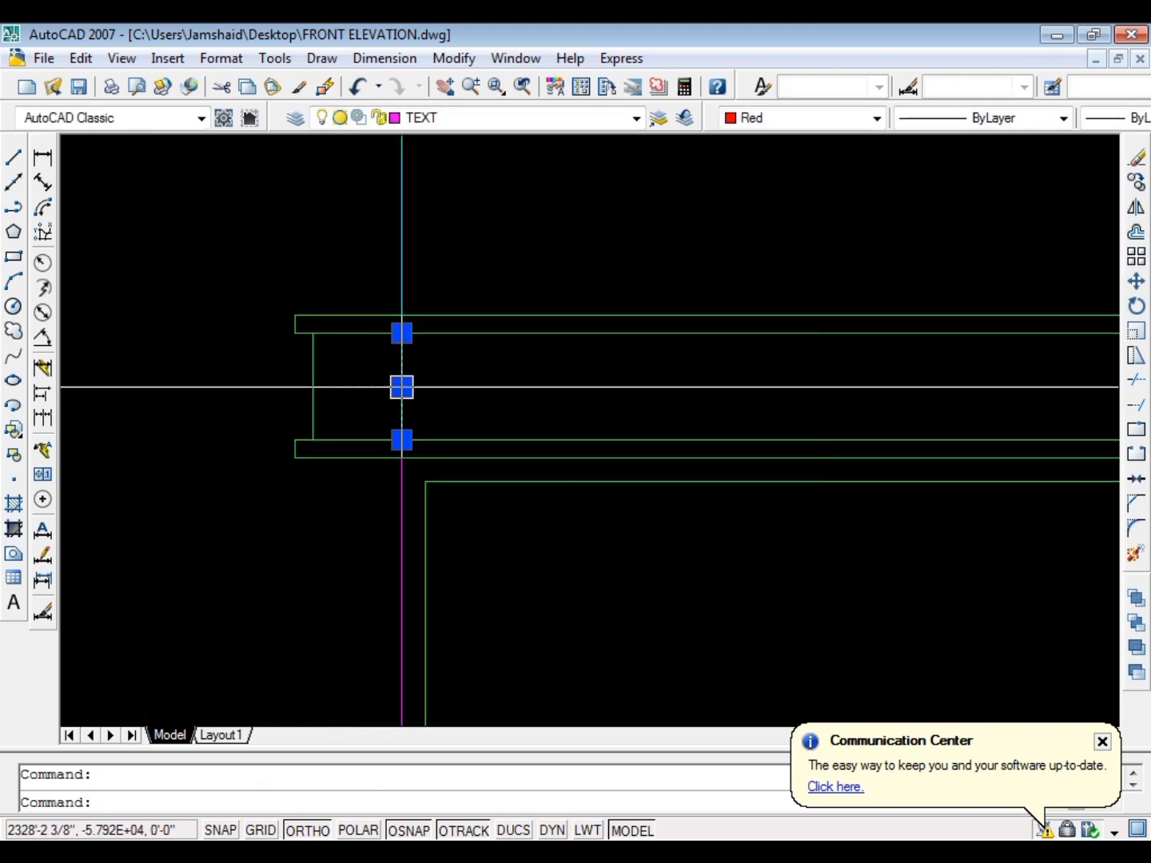
type("e")
key("Return")
scroll(276, 462, "down", 9)
key("Escape")
Draw a short vertical line upward from the canopy's top left corner
scroll(467, 364, "up", 5)
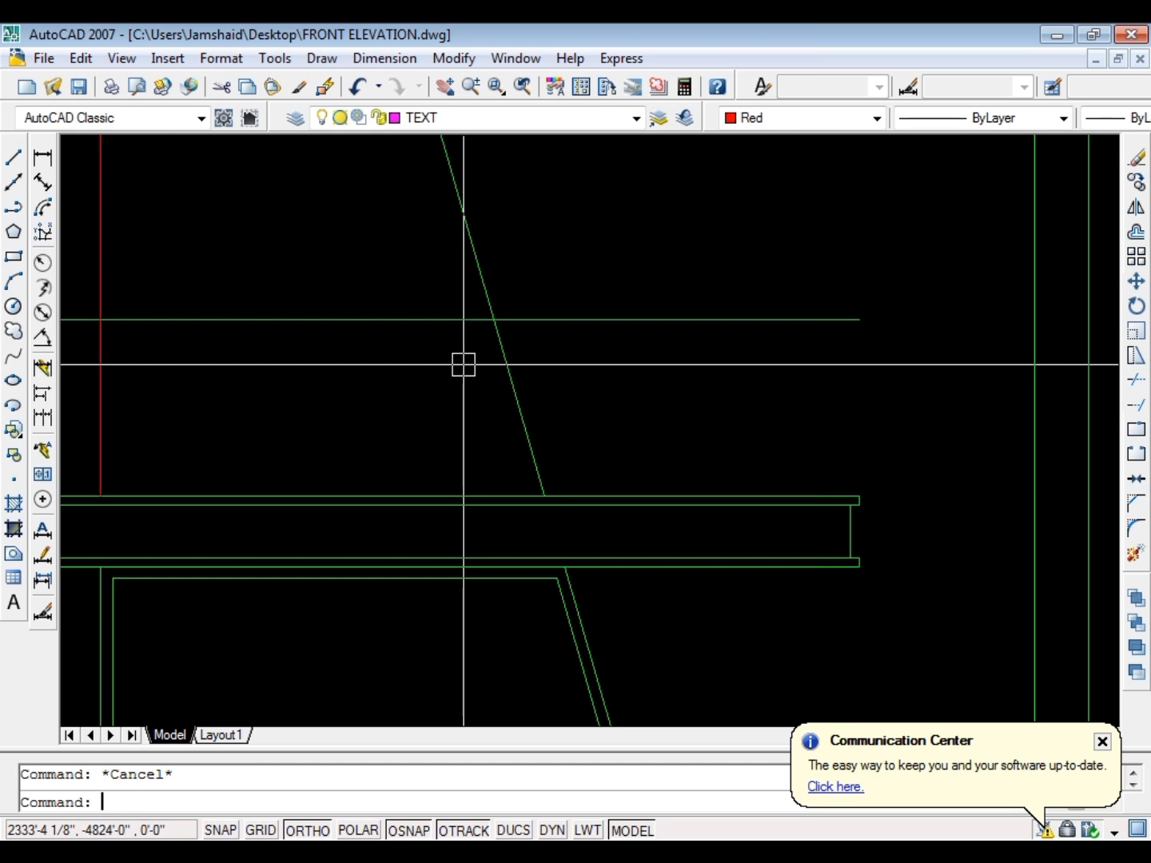
type("l")
key("Return")
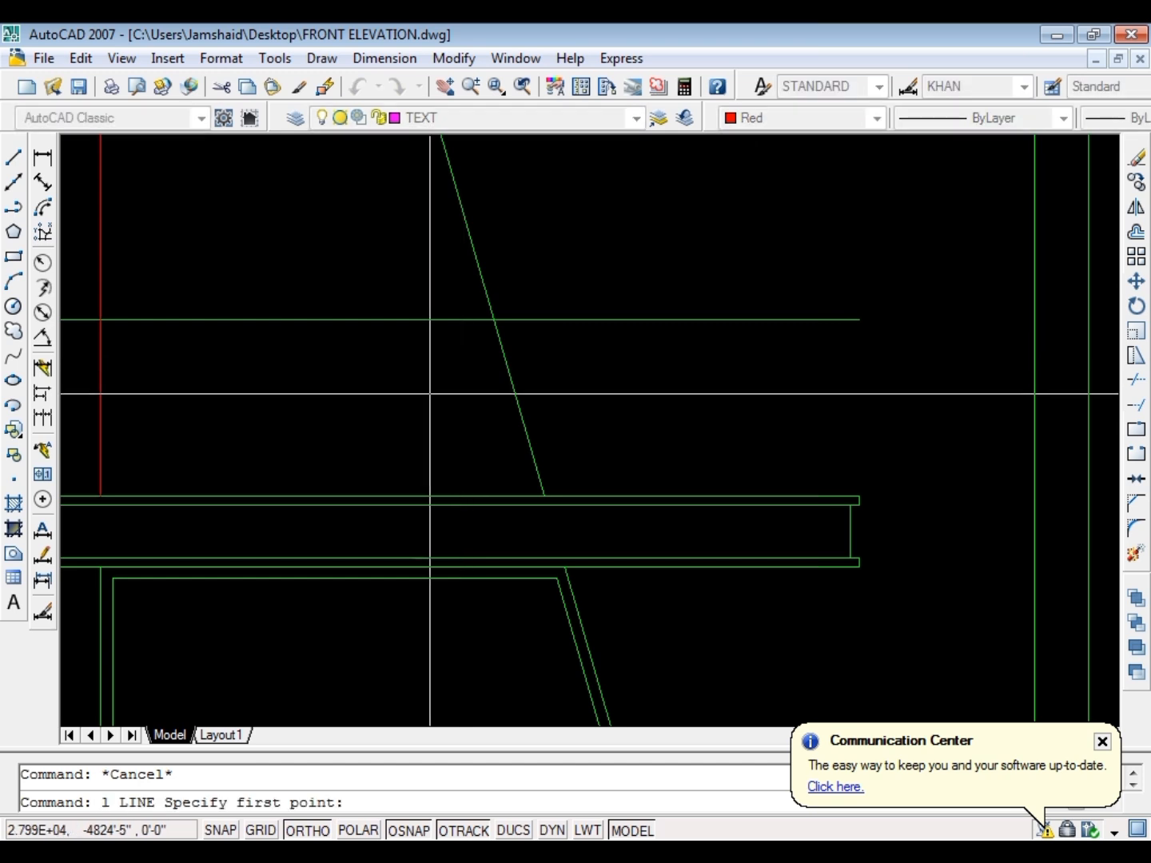
scroll(465, 384, "down", 4)
scroll(288, 483, "up", 5)
left_click(400, 480)
left_click(412, 376)
key("Escape")
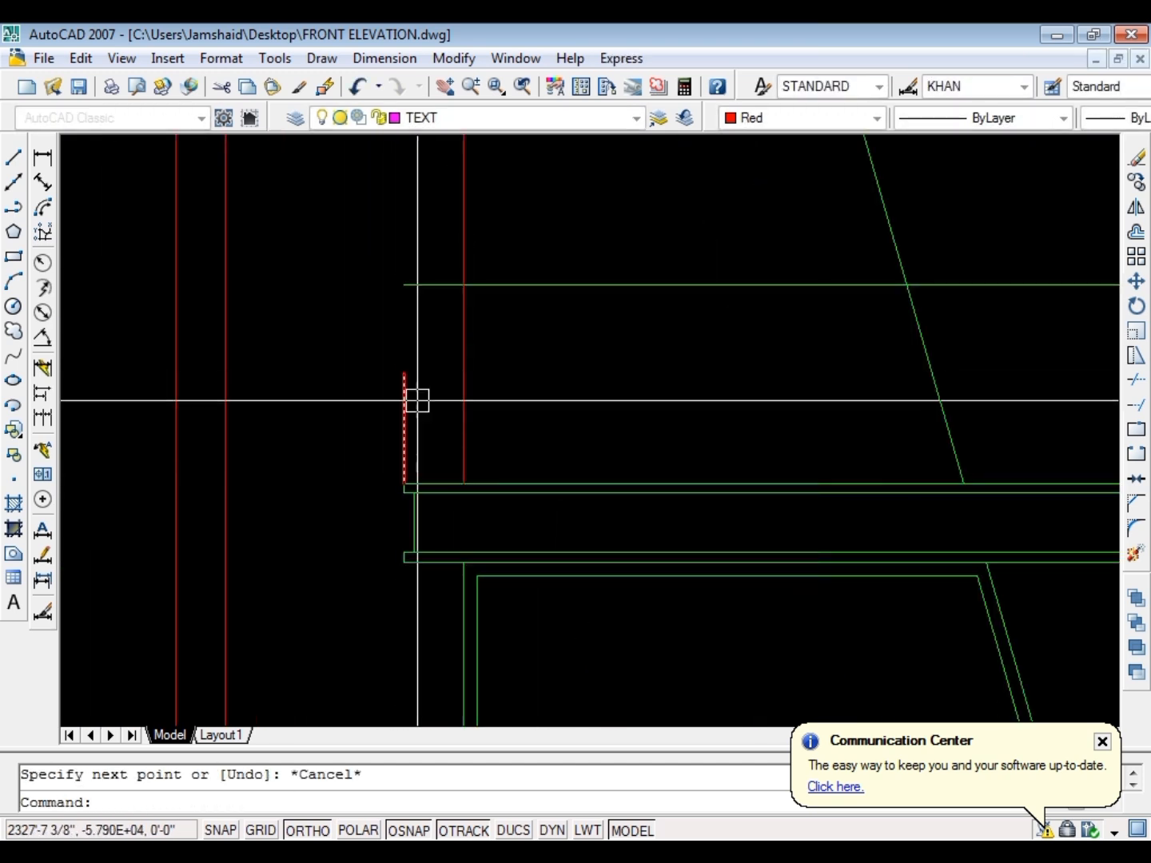
key("Escape")
Draw a matching short vertical line upward from the canopy's top right corner
scroll(307, 375, "down", 4)
scroll(660, 384, "up", 3)
key("Return")
left_click(740, 450)
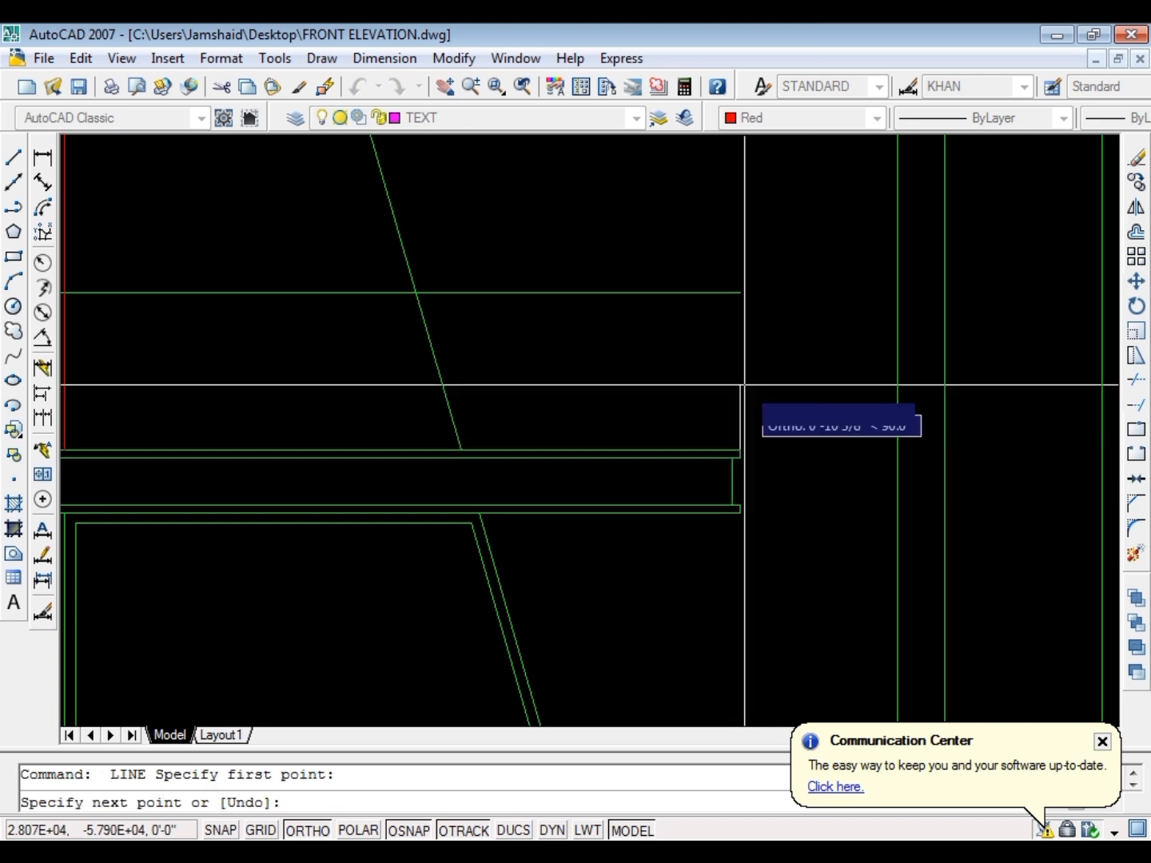
left_click(748, 359)
key("Escape")
key("Escape")
Extend both short verticals to the horizontal line above the canopy, and trim the slanted line and red ray inside the resulting rectangle
type("ex")
key("Return")
key("Return")
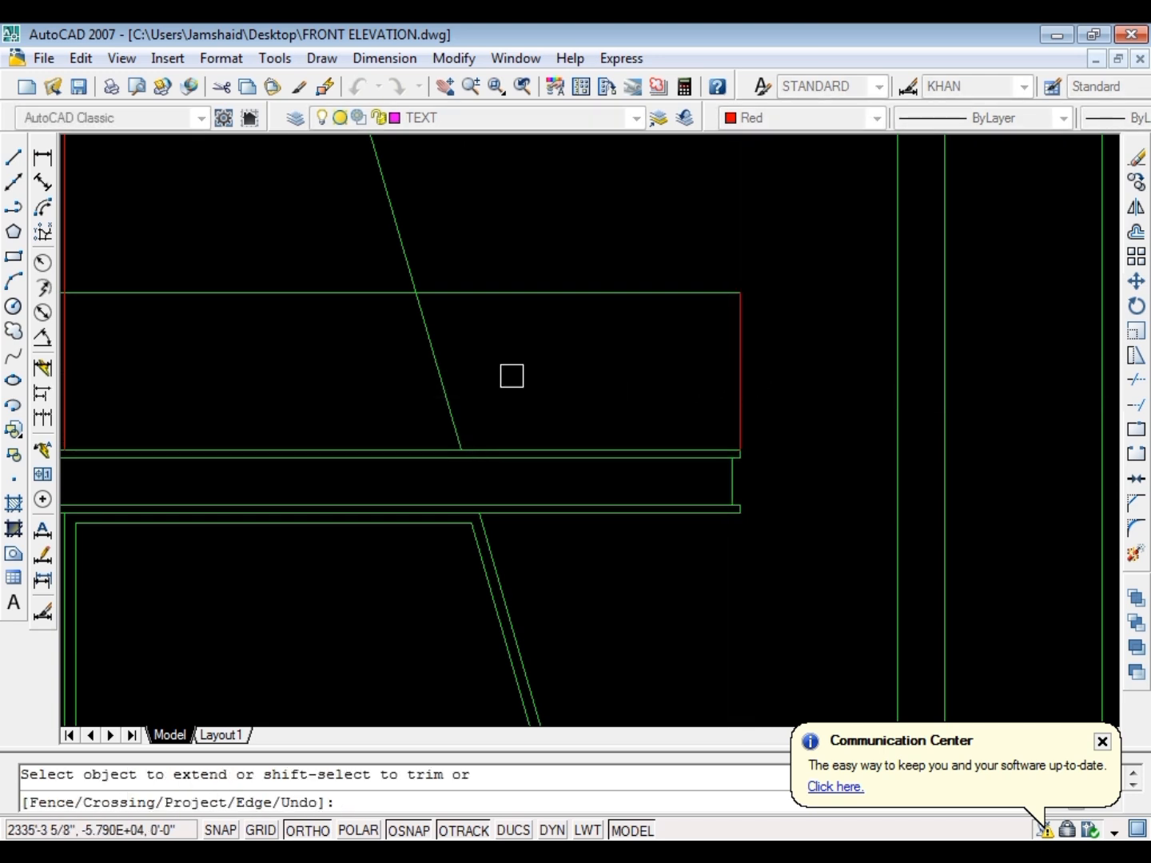
scroll(474, 358, "down", 4)
scroll(404, 380, "up", 4)
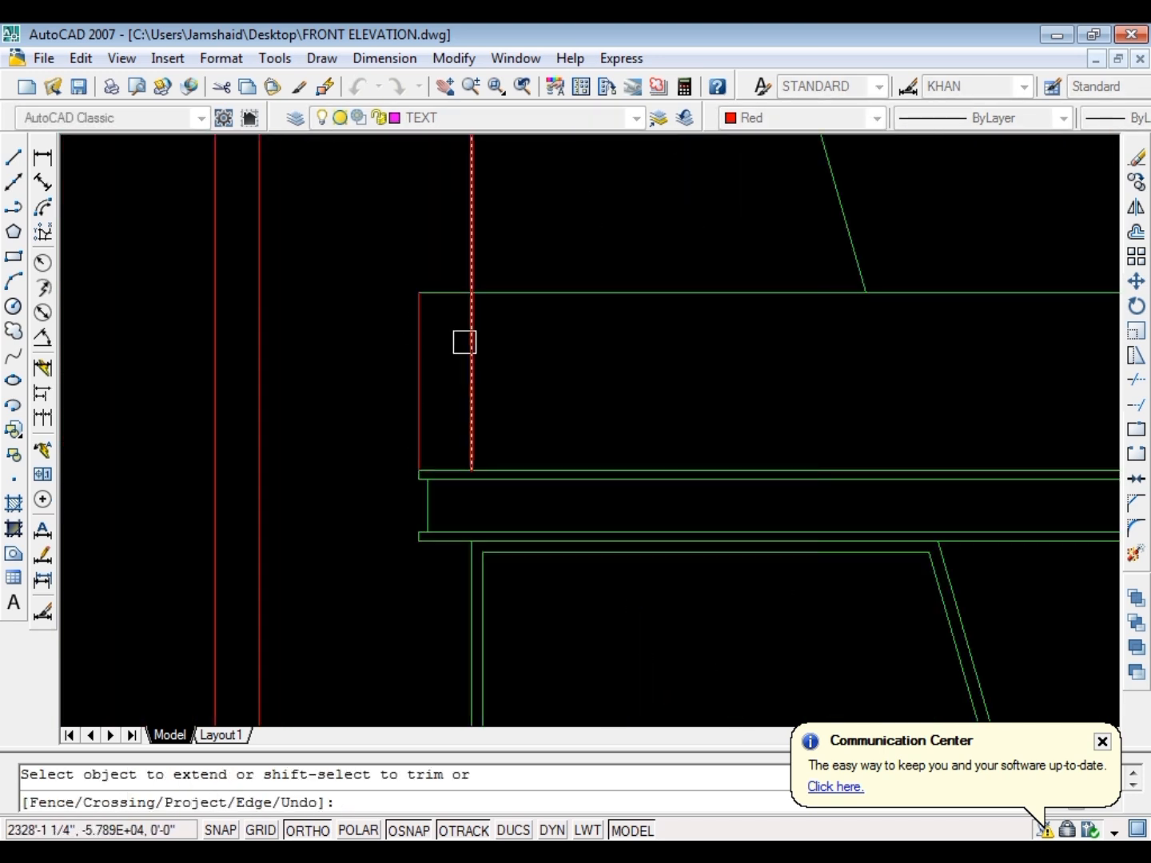
key("Escape")
scroll(452, 377, "down", 3)
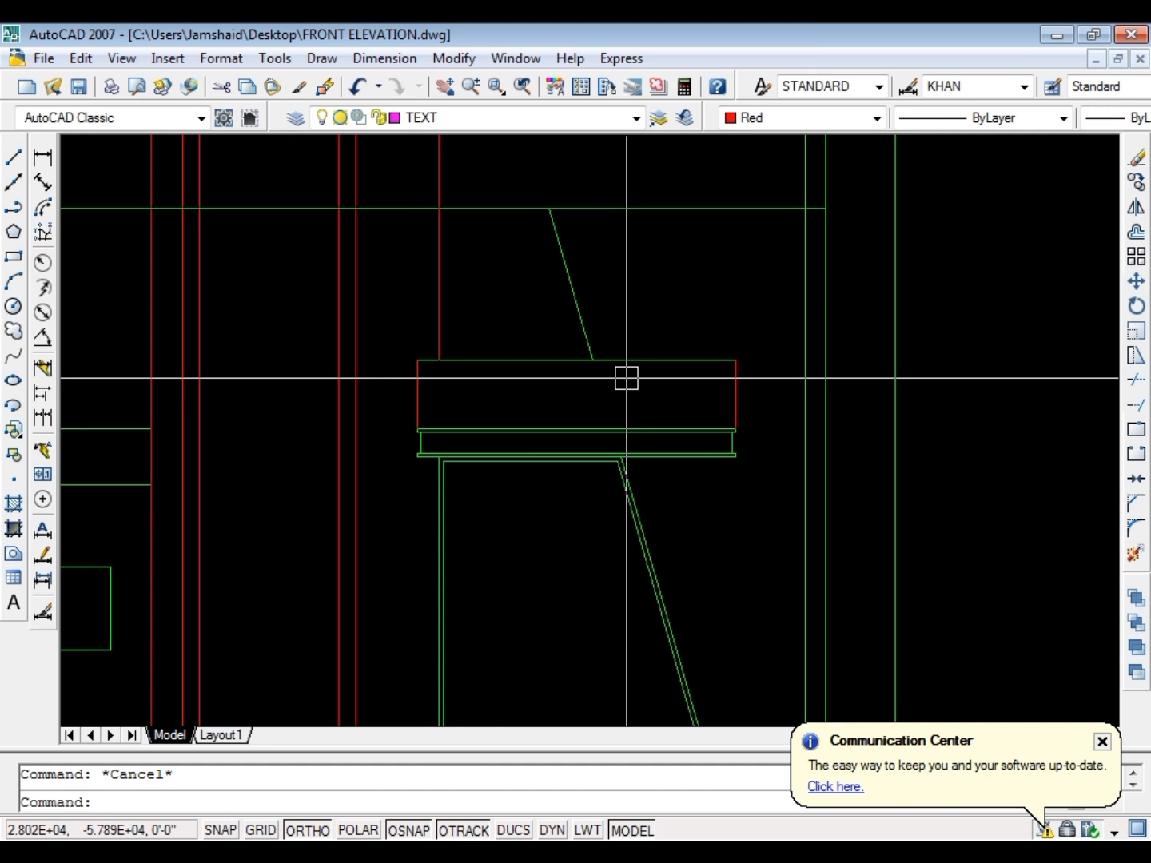
type("o")
key("Return")
key("Escape")
key("Escape")
Create a boundary polyline from the rectangle above the canopy
type("bo")
key("Return")
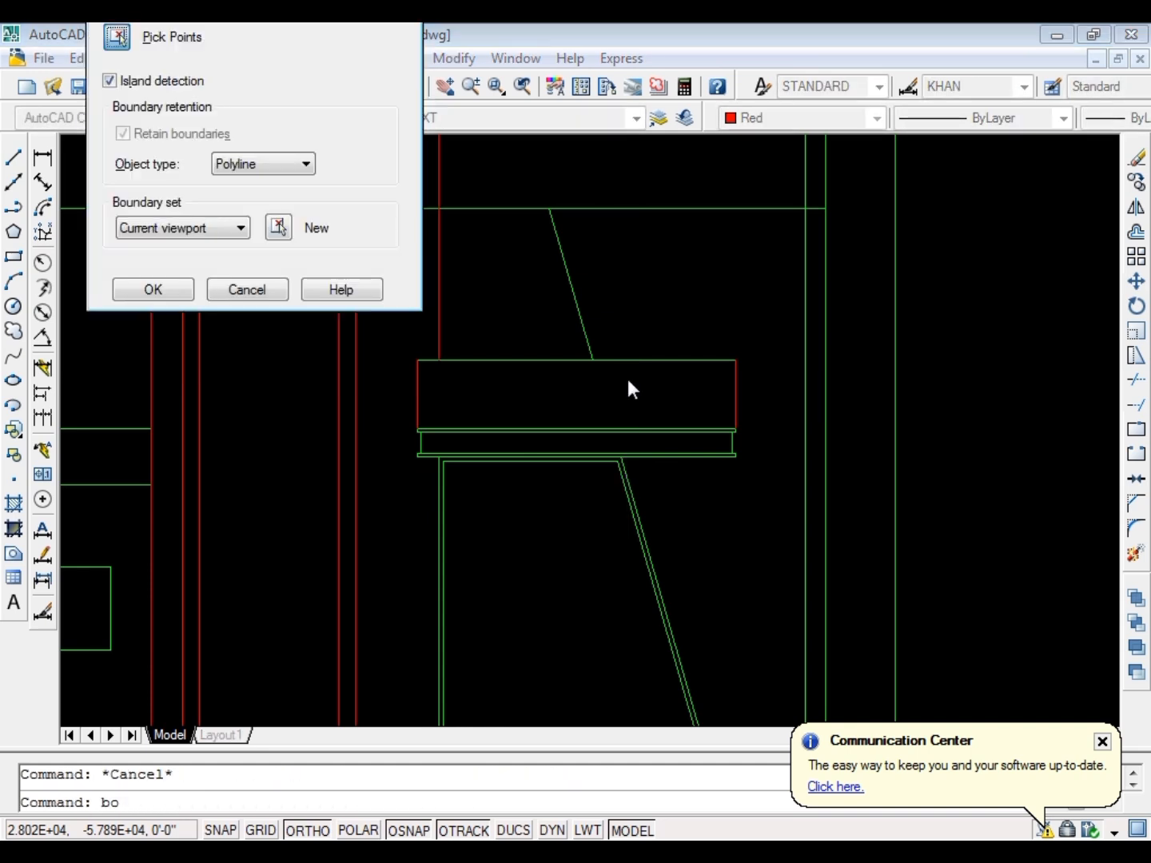
left_click(119, 33)
scroll(580, 408, "up", 2)
left_click(570, 400)
key("Return")
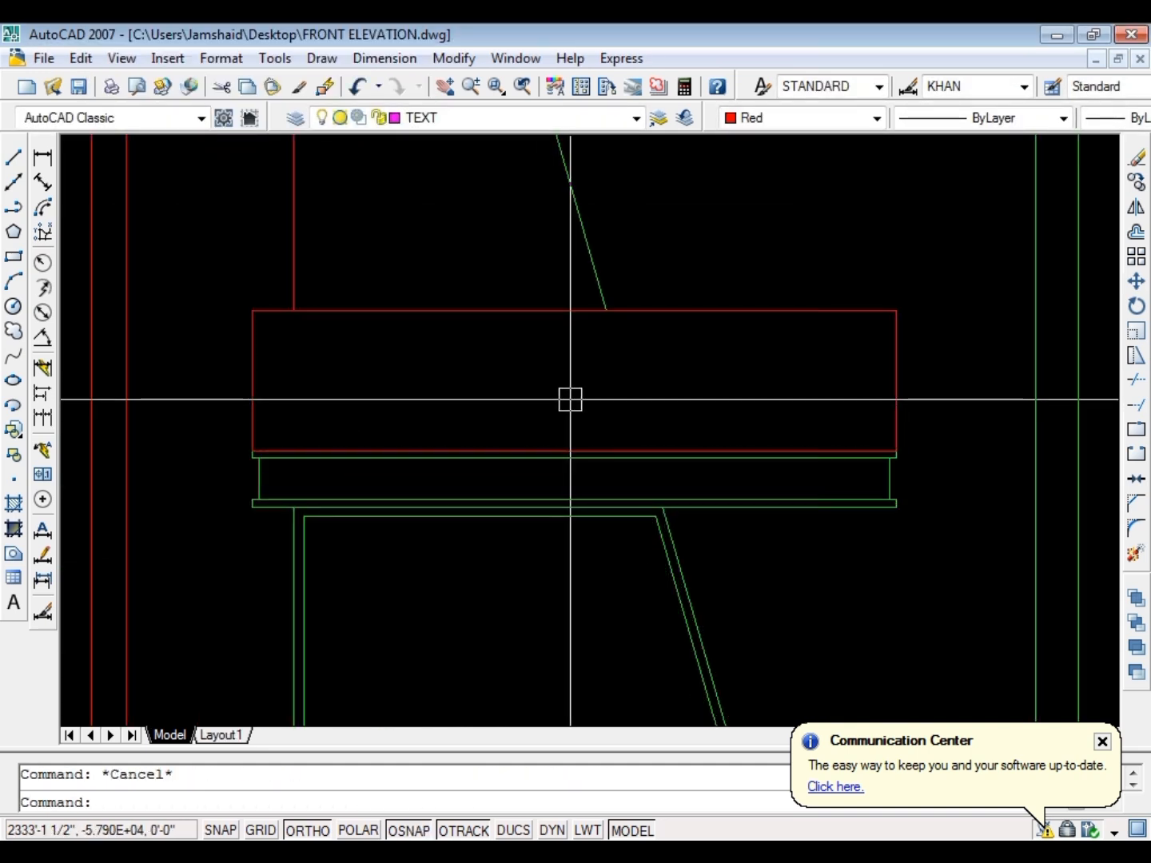
Offset the boundary rectangle above the canopy 1.5 inches inward
type("o")
key("Return")
type("1.5")
key("Return")
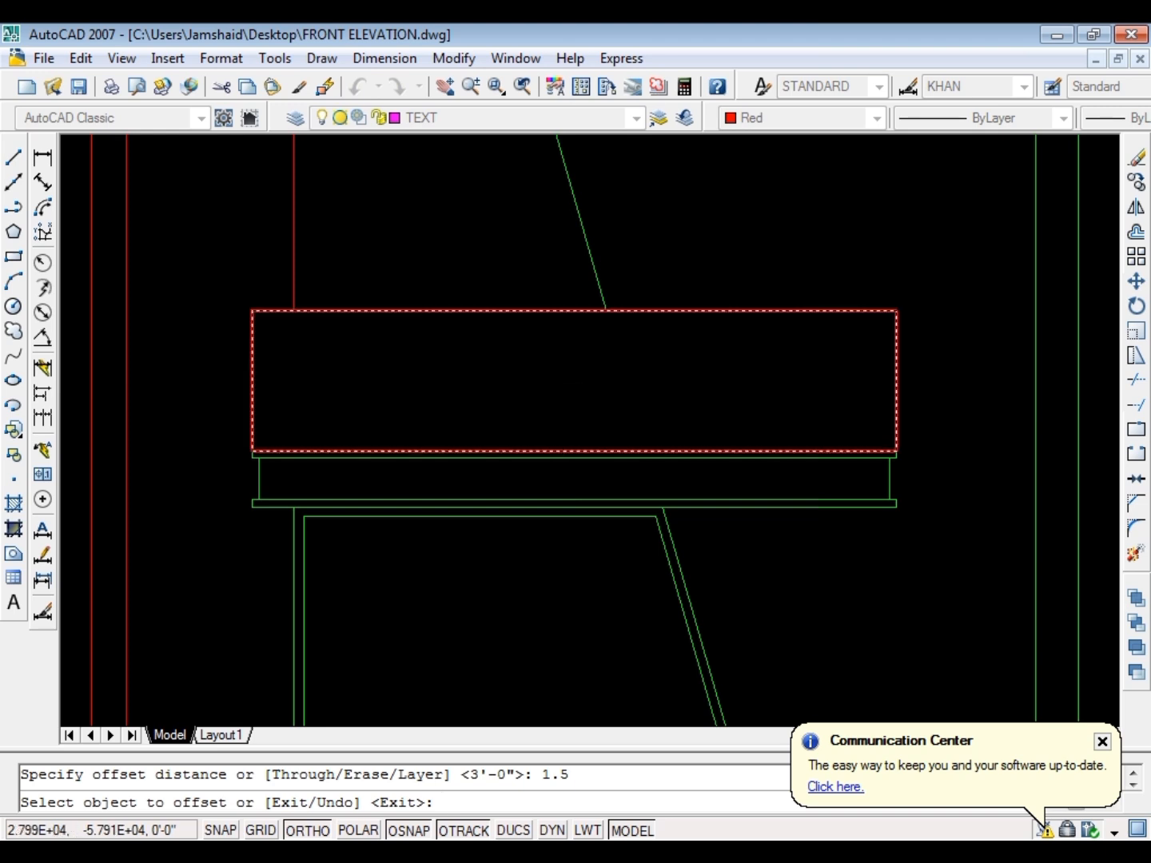
left_click(558, 448)
left_click(562, 408)
key("Escape")
key("Escape")
Erase the outer boundary polyline of the panel above the canopy, keeping the inner offset rectangle
scroll(329, 452, "up", 4)
left_click(283, 451)
type("e")
key("Return")
scroll(440, 518, "down", 5)
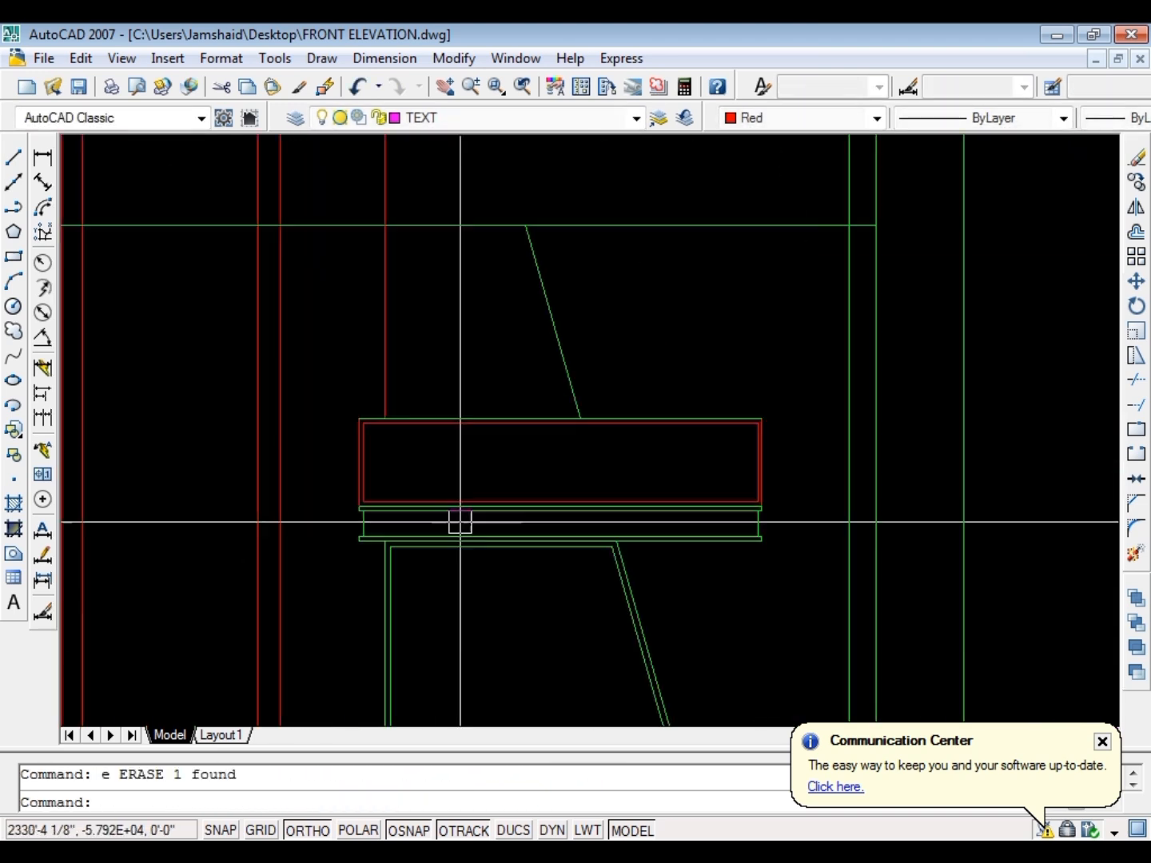
key("Escape")
scroll(345, 457, "up", 5)
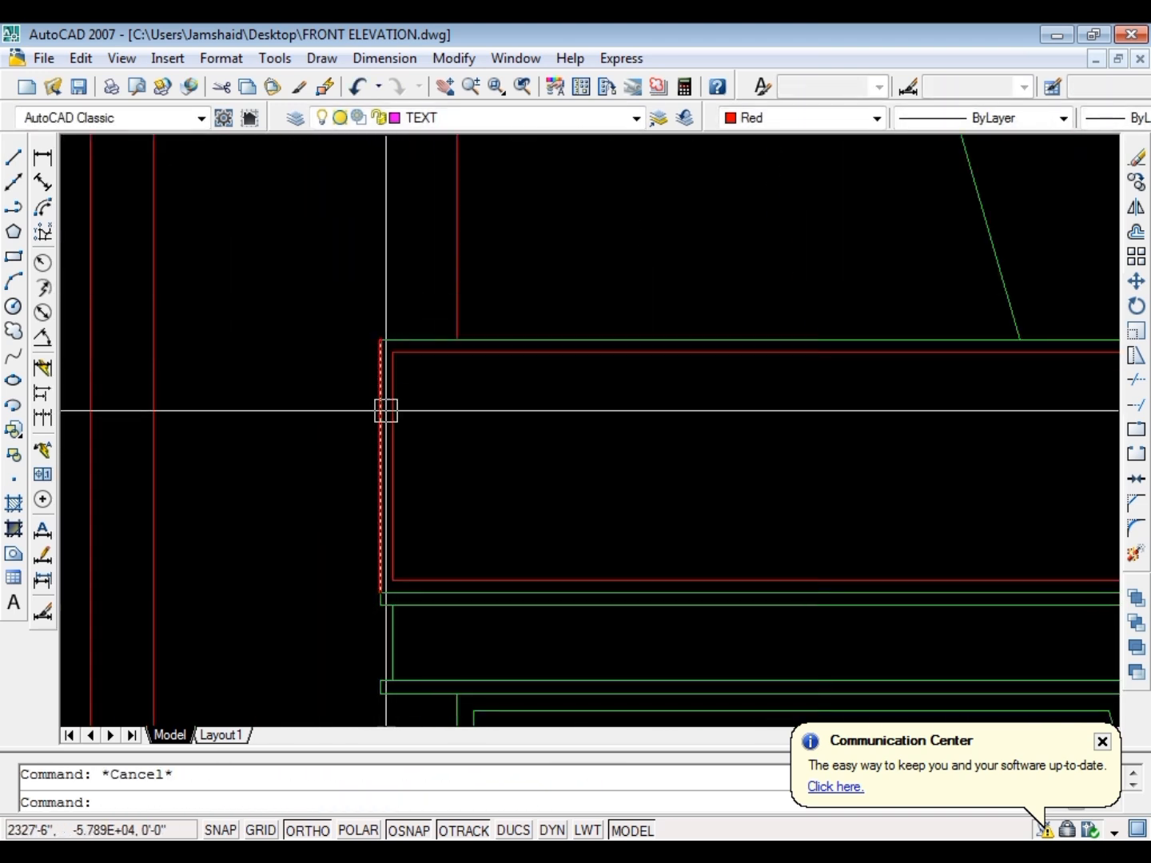
left_click(416, 399)
left_click(372, 409)
key("Escape")
Stretch the left side of the double-lined panel 1.5 inches inward, in line with the canopy body below
scroll(399, 334, "up", 3)
left_click(420, 303)
scroll(361, 349, "down", 4)
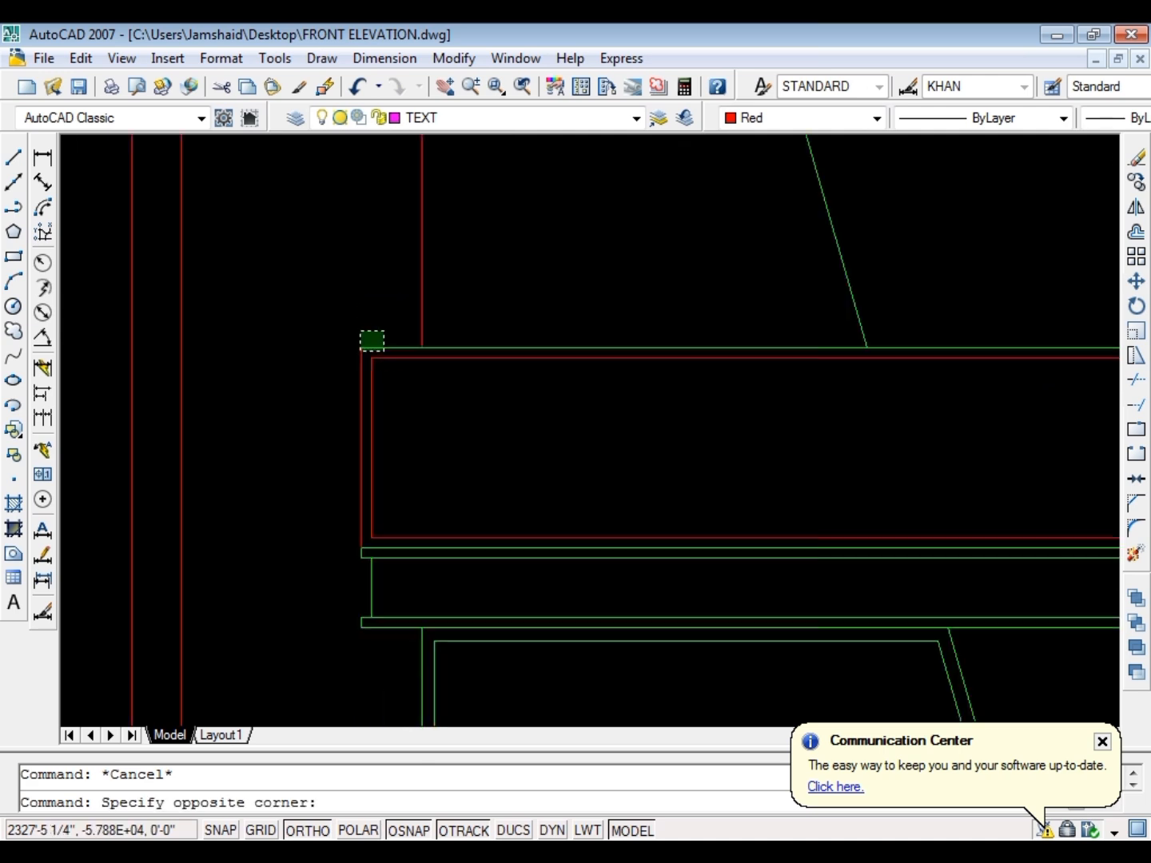
scroll(361, 536, "up", 2)
left_click(361, 552)
scroll(436, 549, "up", 3)
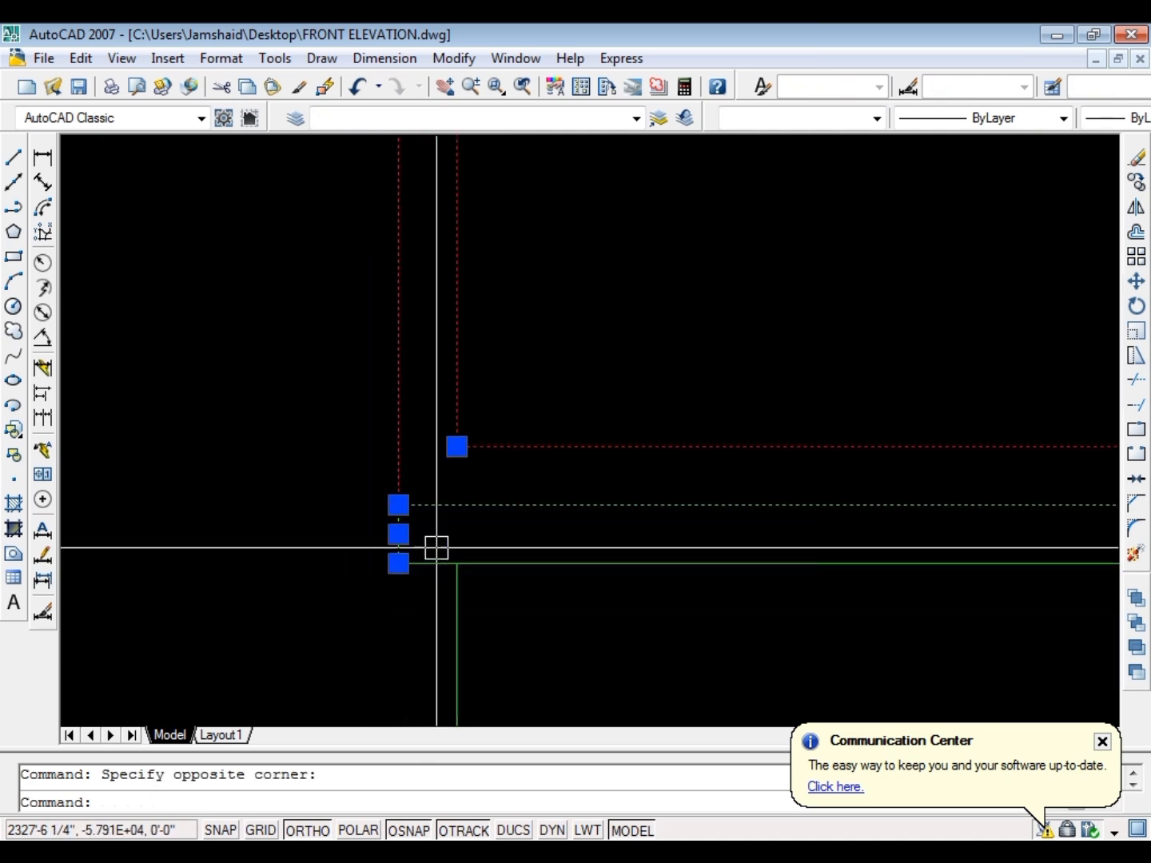
type("m")
key("Return")
left_click(224, 522)
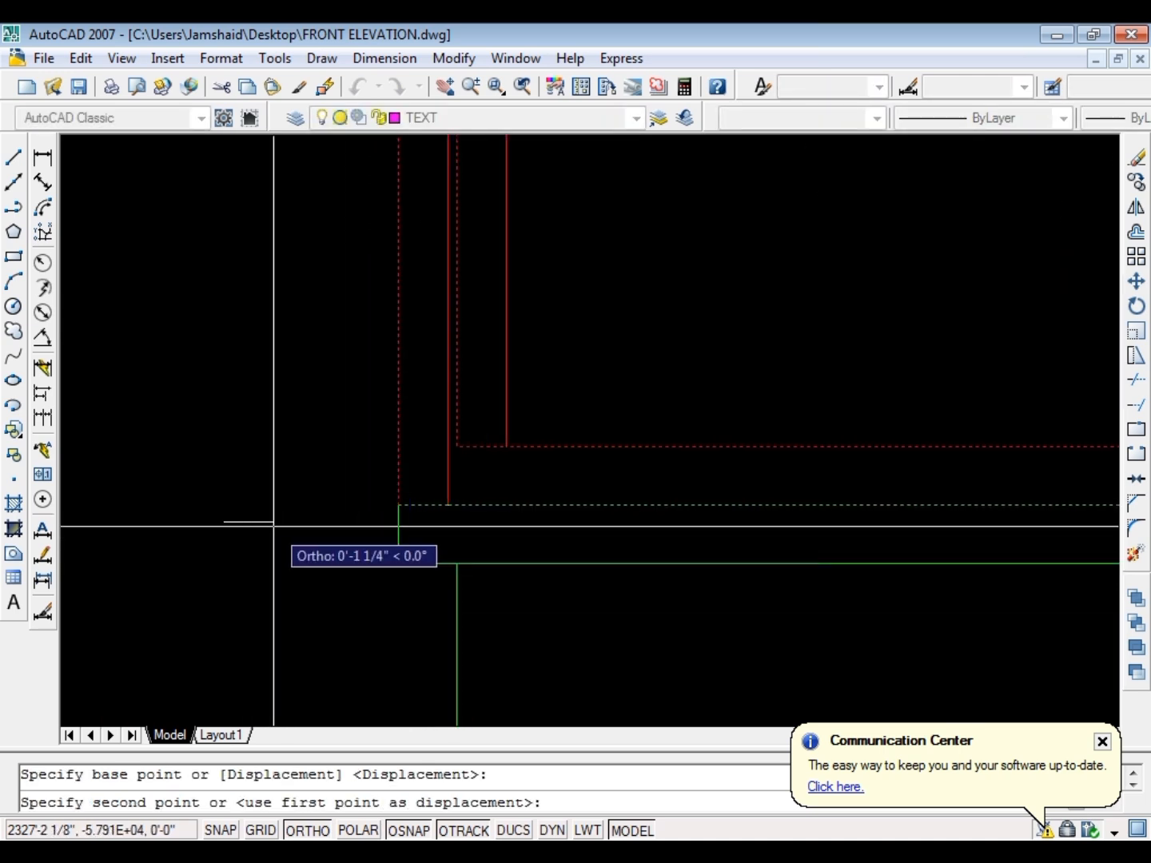
type("1.5")
key("Return")
scroll(267, 532, "down", 2)
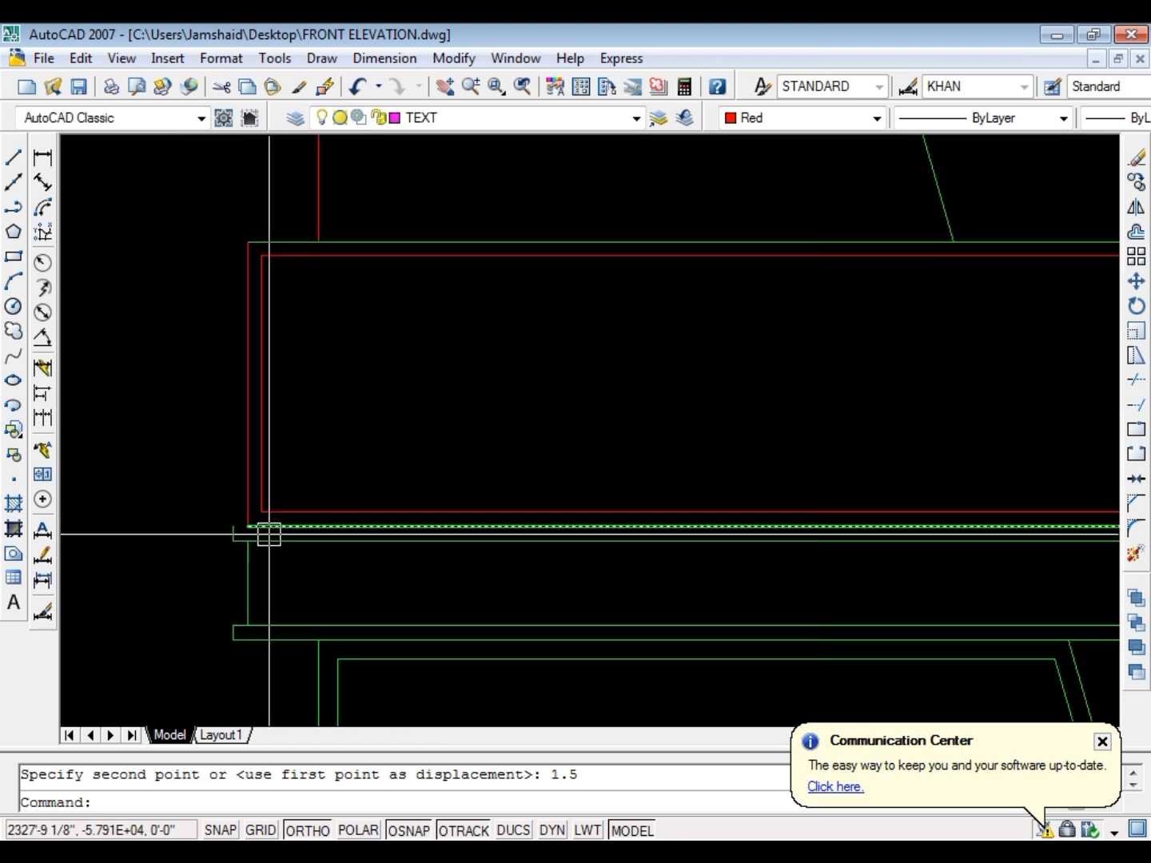
Extend the top line of the canopy's upper ledge to the ledge's left end
scroll(277, 535, "up", 2)
key("Escape")
type("ex")
key("Return")
key("Escape")
scroll(563, 385, "down", 3)
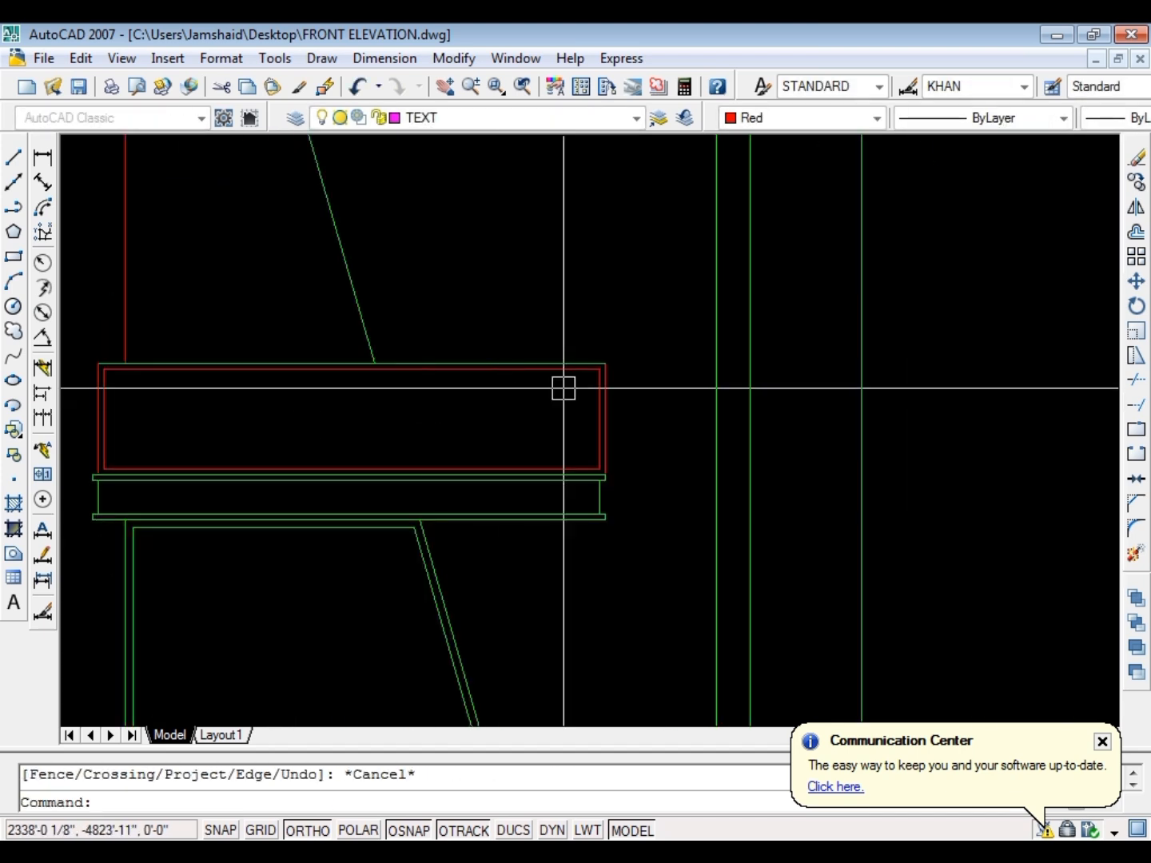
Stretch the right side of the panel 1.5 inches inward, leaving the canopy ledges projecting beyond it
scroll(562, 385, "up", 2)
left_click(614, 277)
left_click(564, 581)
scroll(551, 598, "up", 3)
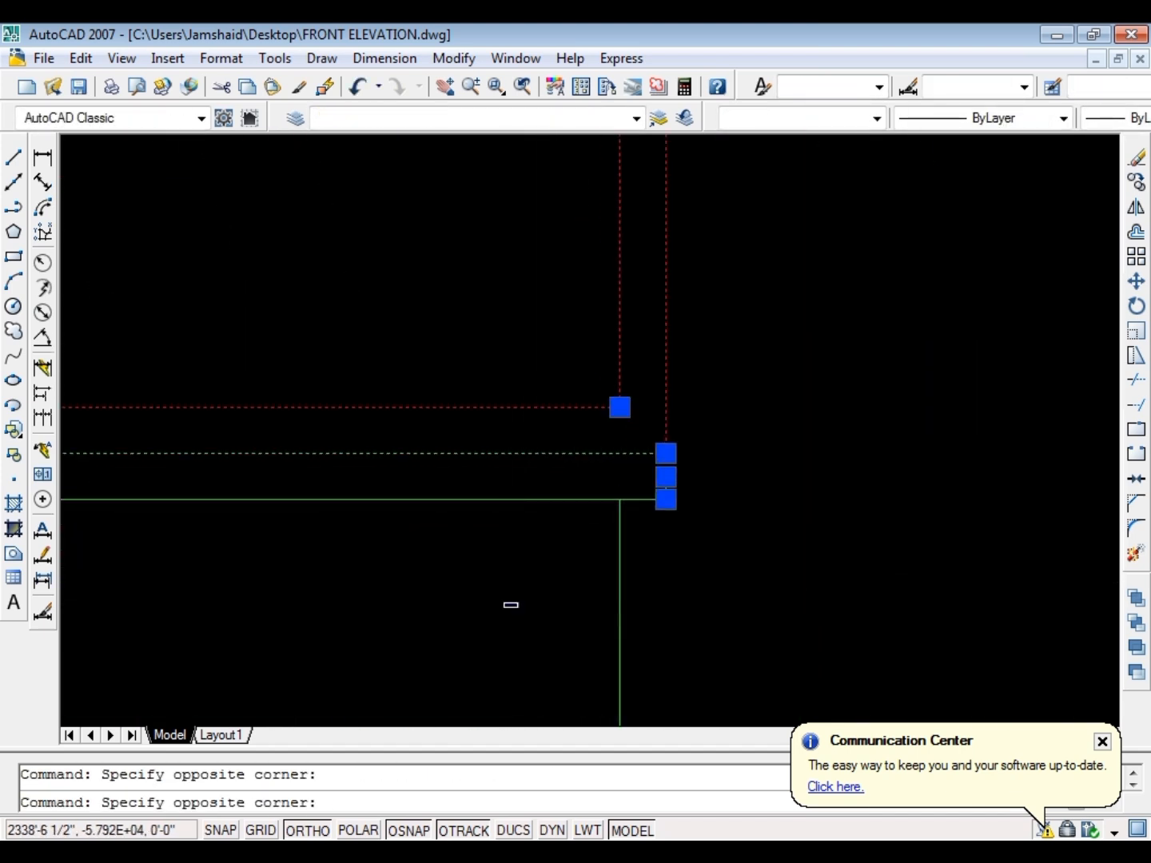
left_click(547, 535, "shift")
type("m")
key("Return")
left_click(549, 564)
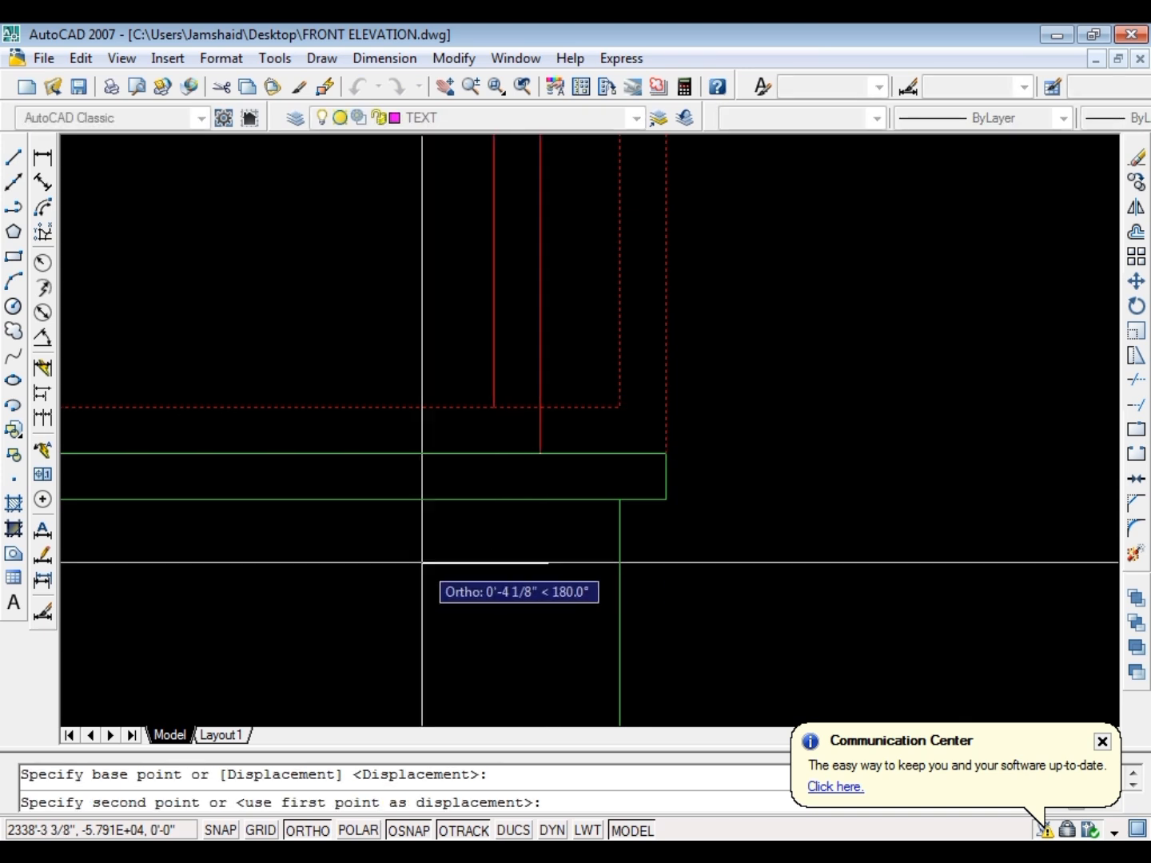
type("1.5")
key("Return")
scroll(636, 553, "down", 8)
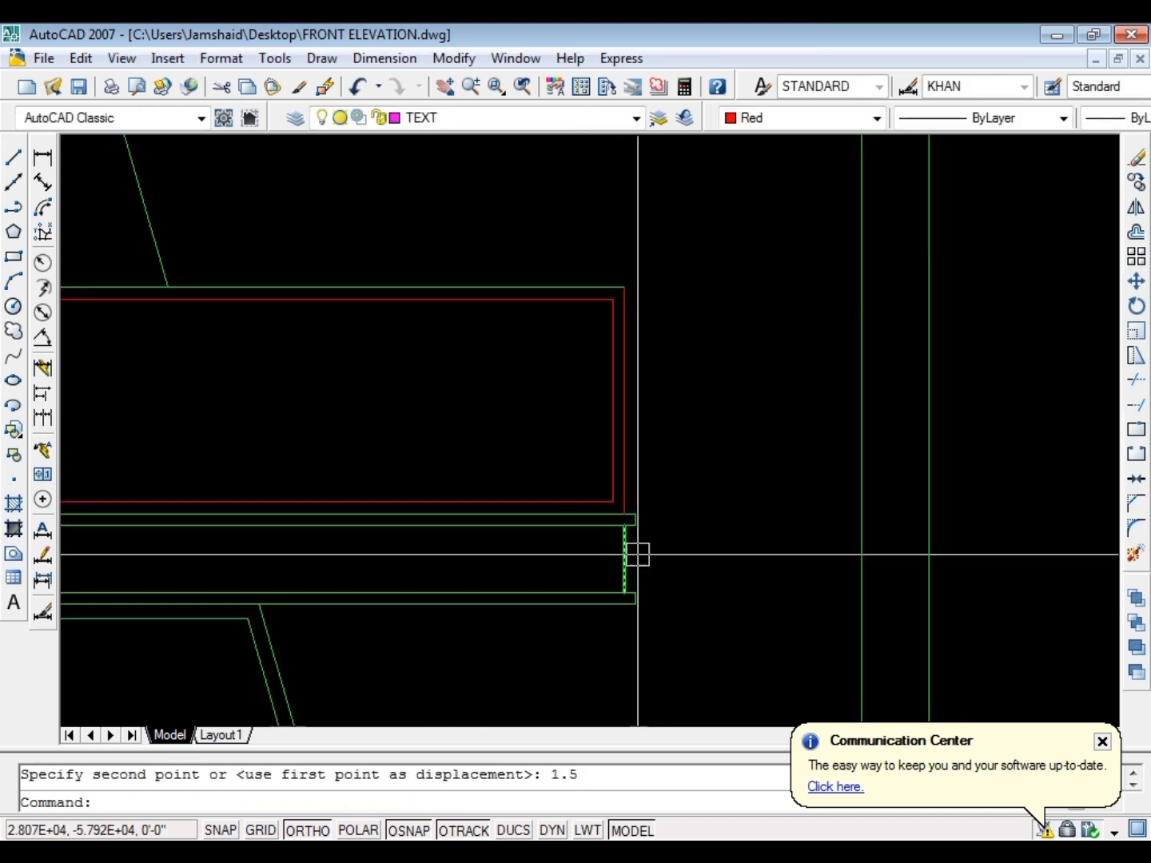
key("Escape")
Set the color of the panel's inner rectangle, left edge and top edge to Color 8
scroll(241, 482, "up", 2)
scroll(242, 482, "up", 2)
left_click(337, 474)
left_click(206, 501)
left_click(380, 390)
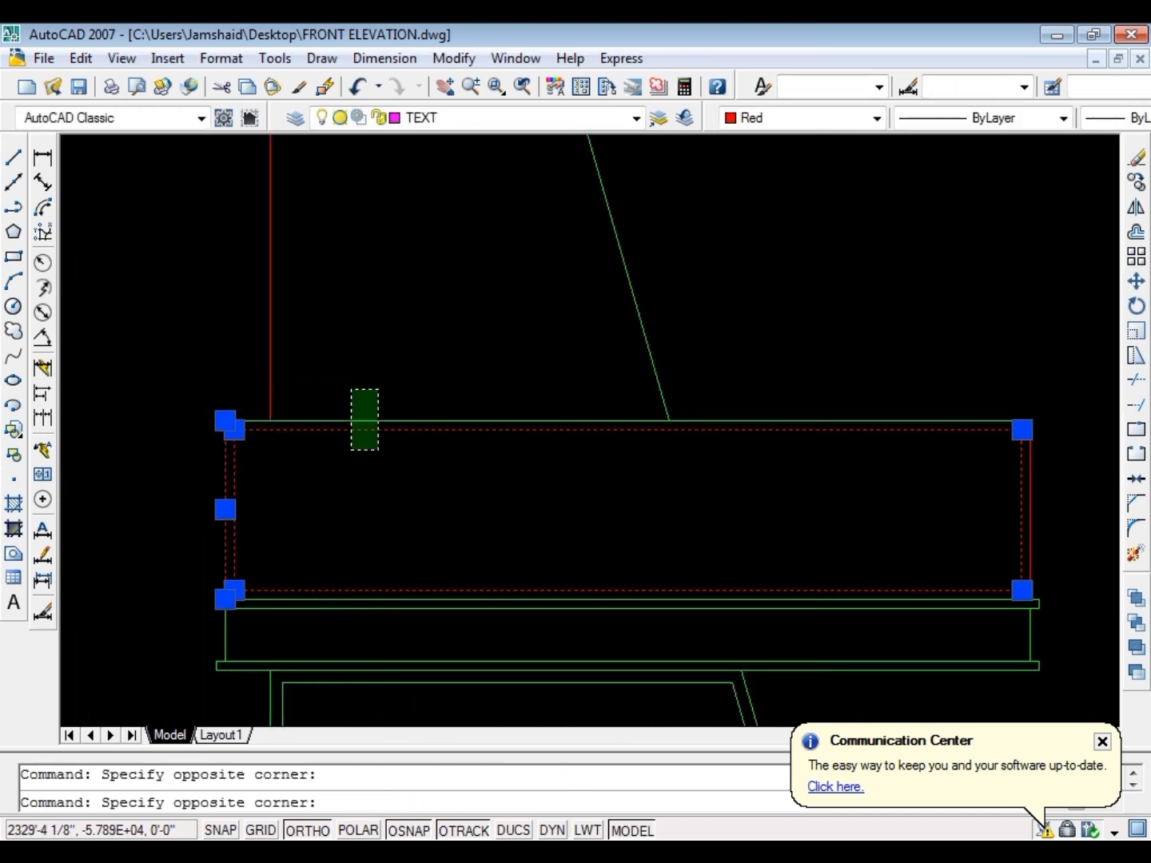
left_click(349, 451)
left_click(813, 123)
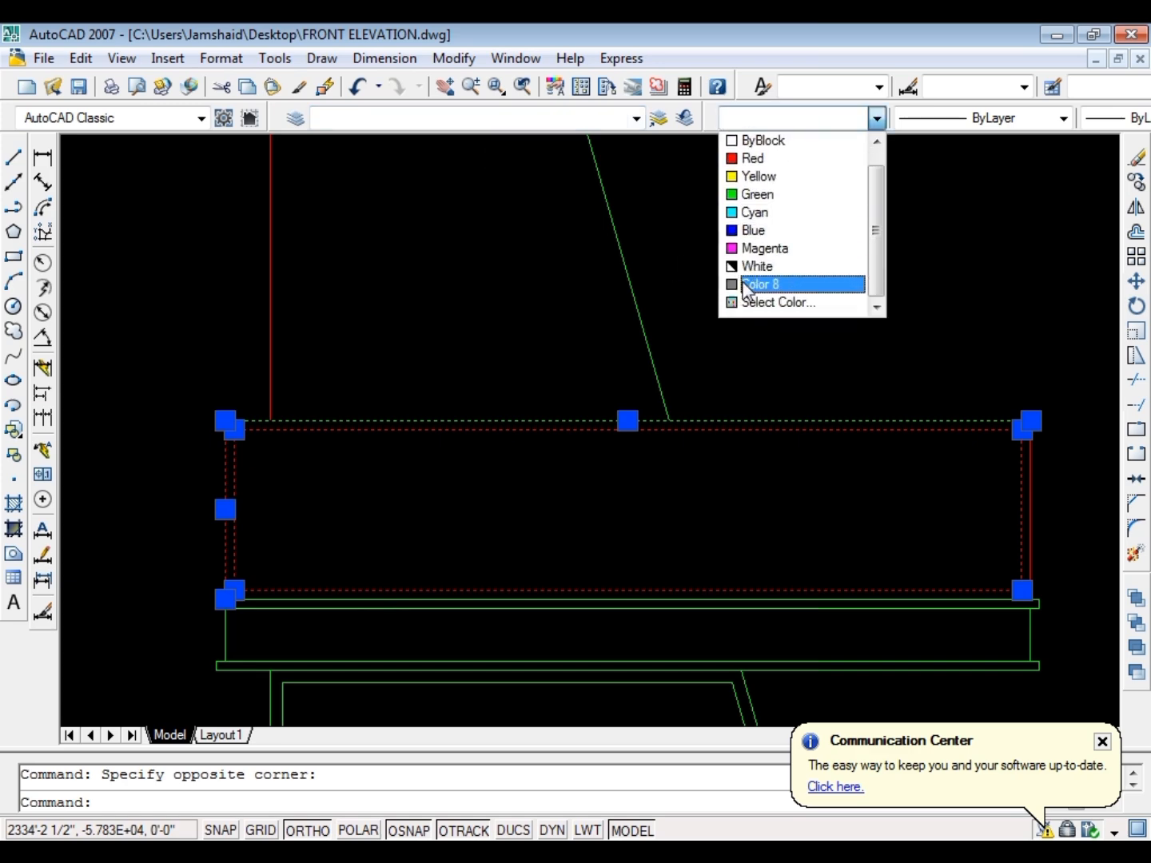
left_click(758, 285)
key("Escape")
scroll(616, 388, "down", 4)
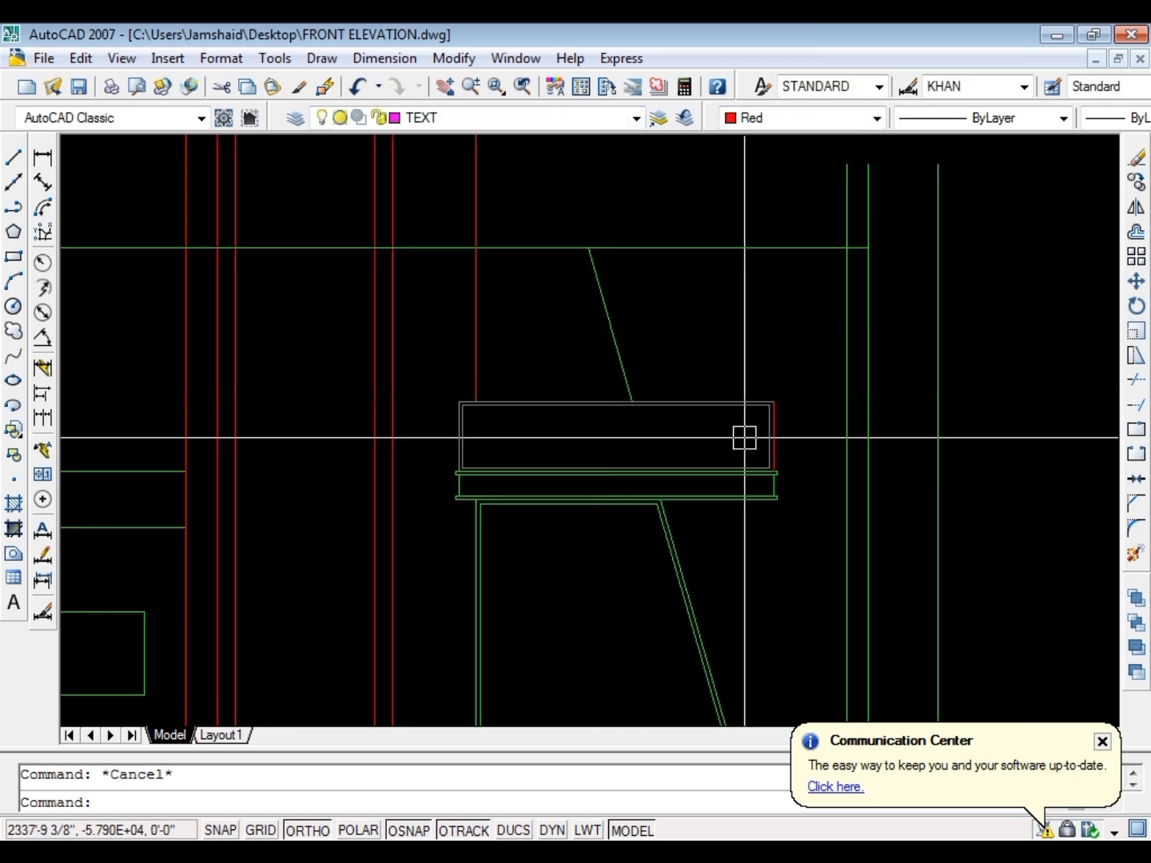
Try to assign the panel's inner rectangle, top edge and right edge to the DIM layer
scroll(745, 436, "up", 3)
left_click(534, 342)
left_click(422, 120)
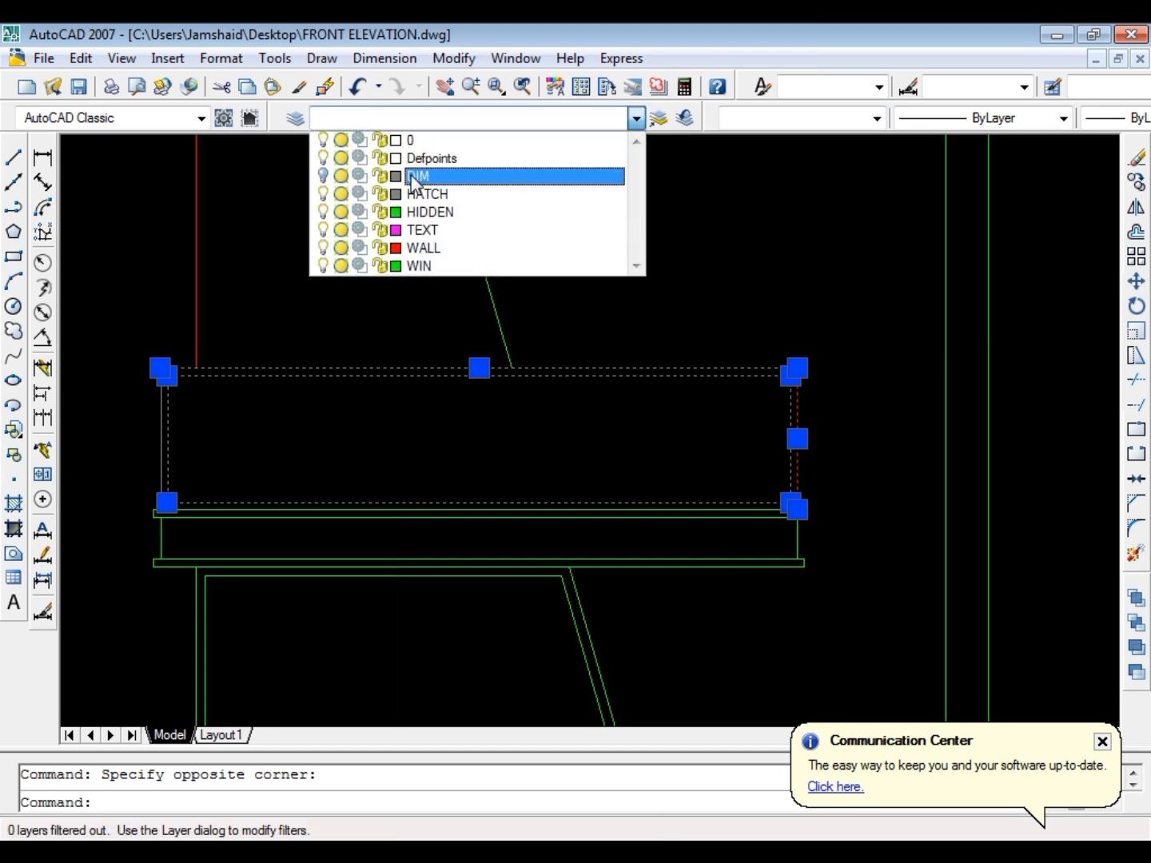
left_click(434, 181)
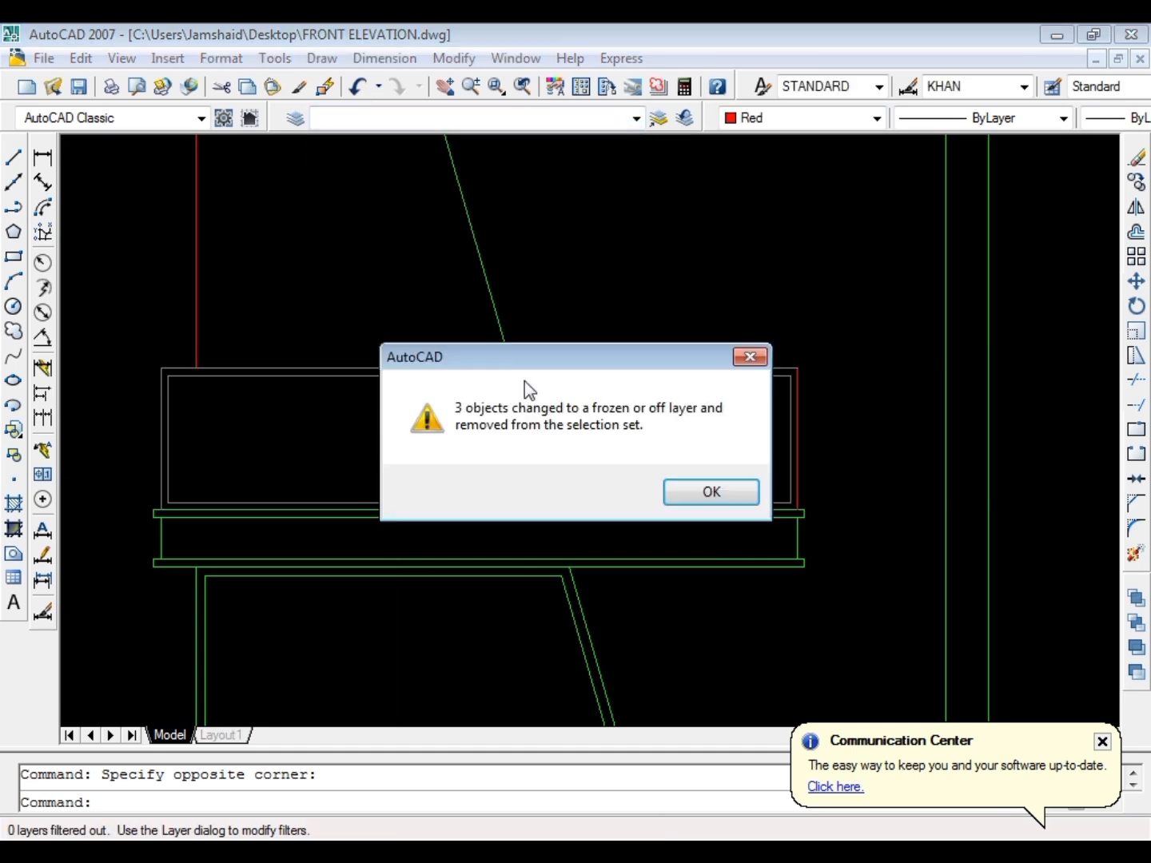
left_click(694, 491)
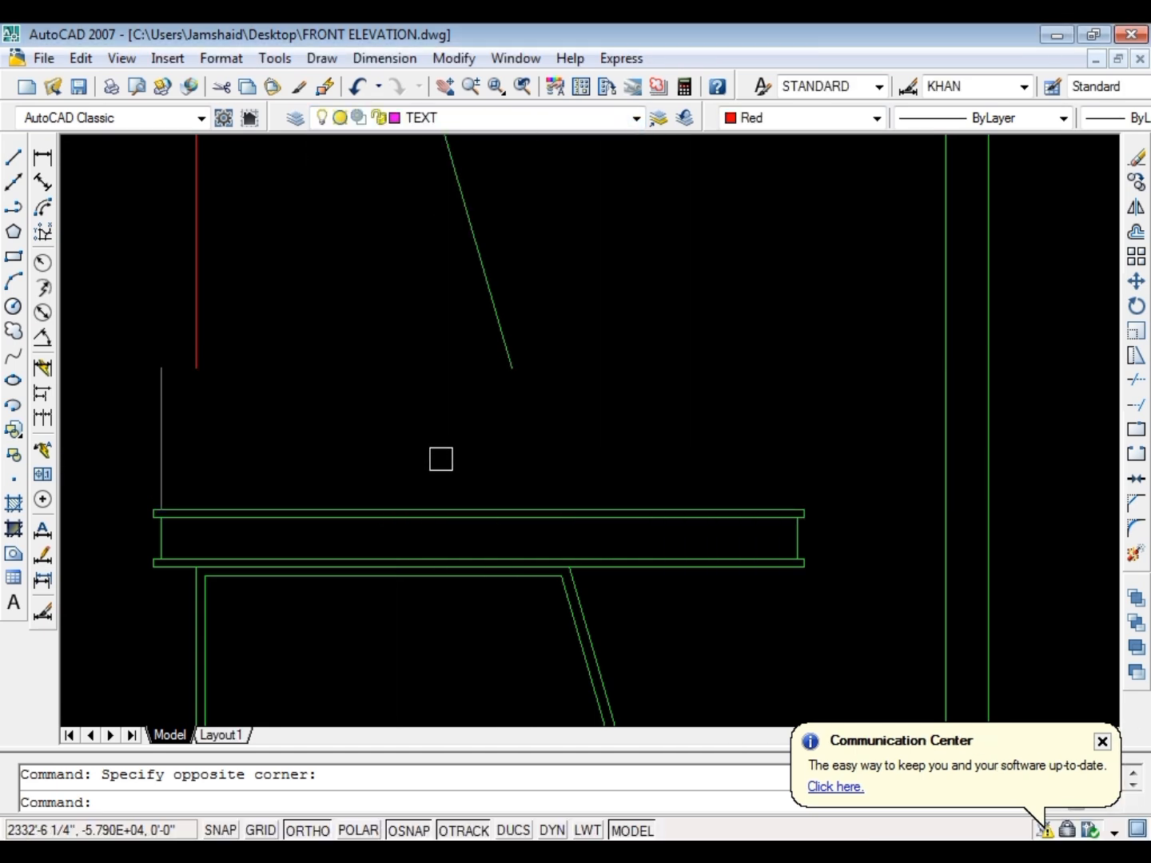
key("ctrl+z")
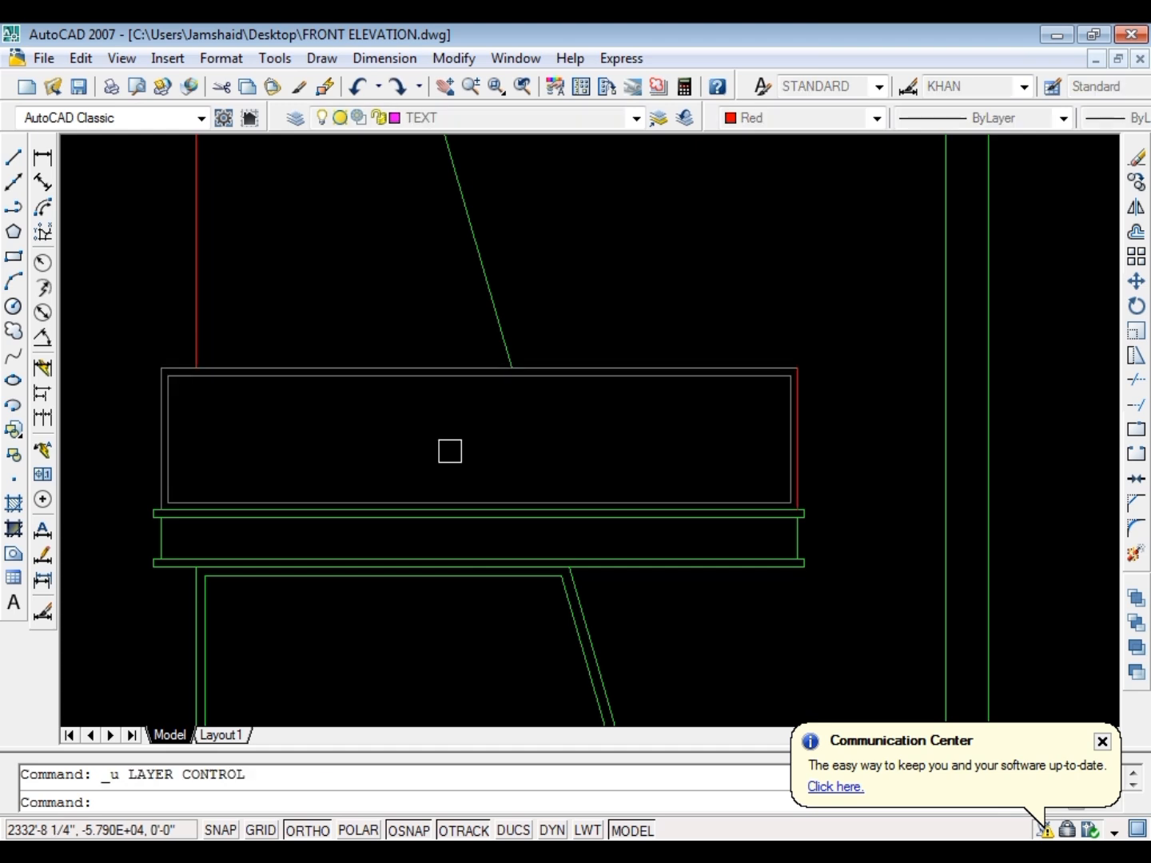
key("Escape")
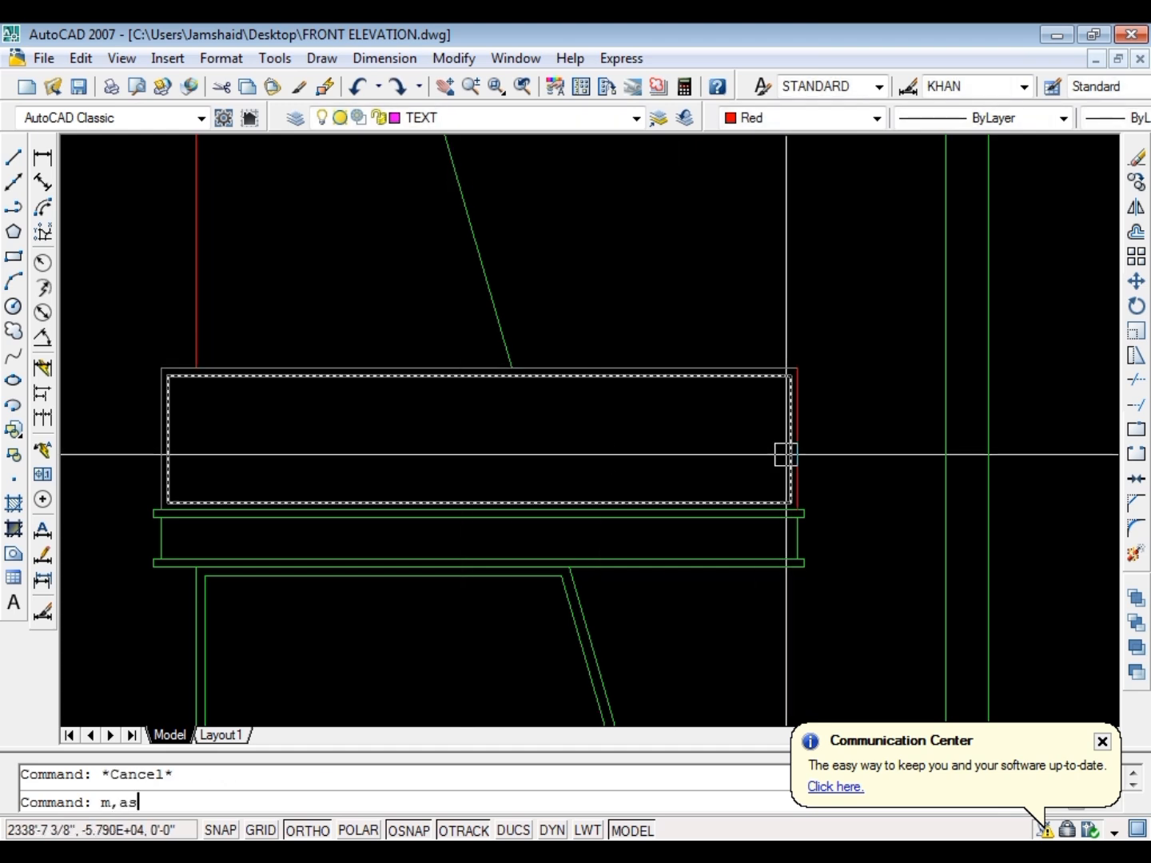
Match the properties of the panel's inner rectangle onto its red right edge
type("ma")
key("Return")
scroll(773, 387, "up", 3)
left_click(769, 377)
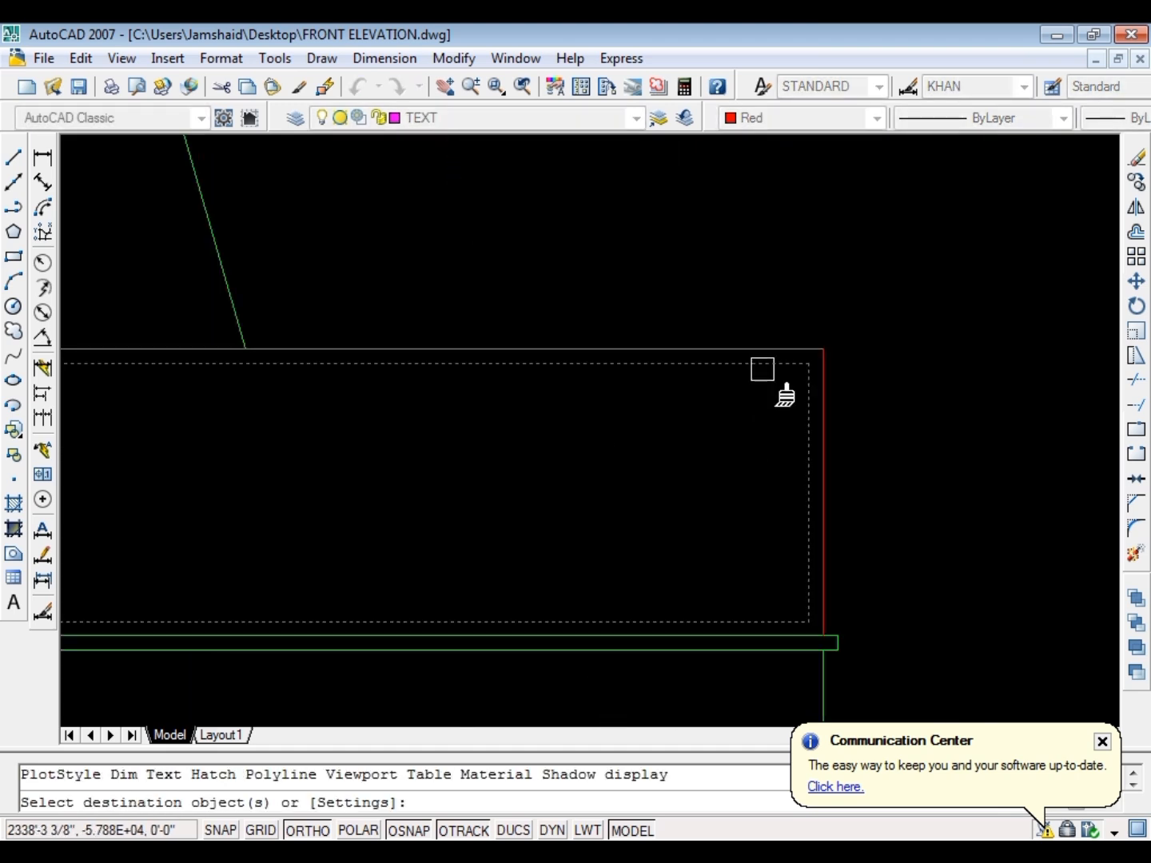
key("Escape")
scroll(708, 411, "down", 3)
key("Escape")
scroll(493, 444, "up", 4)
key("Return")
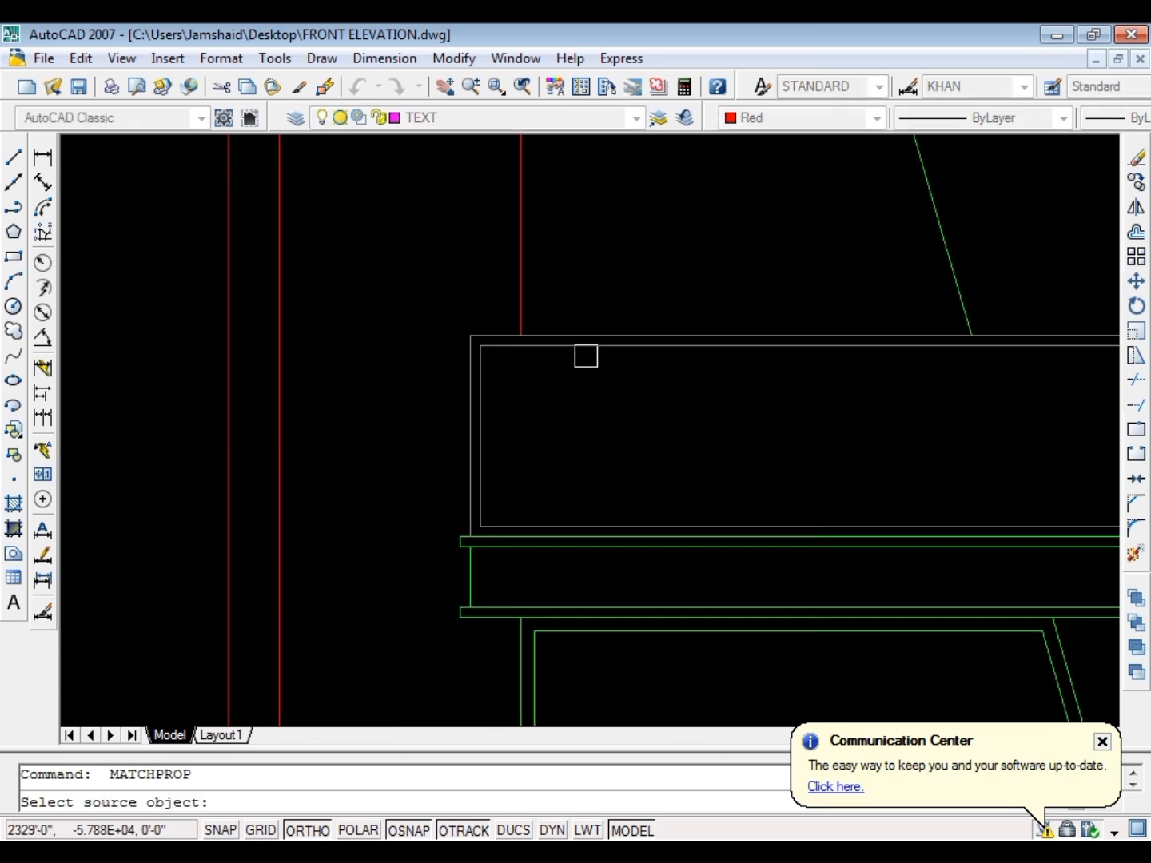
key("Escape")
scroll(360, 456, "down", 3)
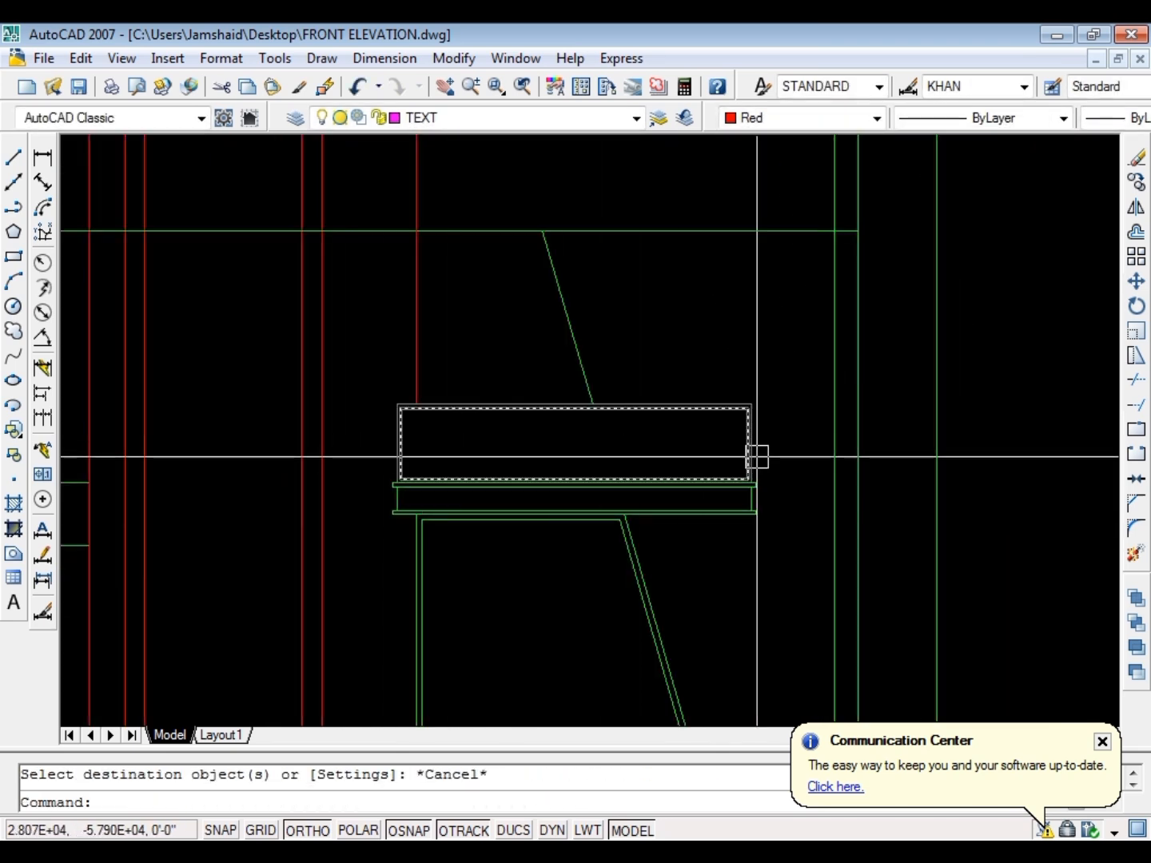
scroll(764, 452, "up", 2)
scroll(759, 446, "down", 3)
key("Escape")
Offset the red vertical, the horizontal head line and the slanted line above the panel 2 inches toward the window's inside
scroll(588, 330, "up", 2)
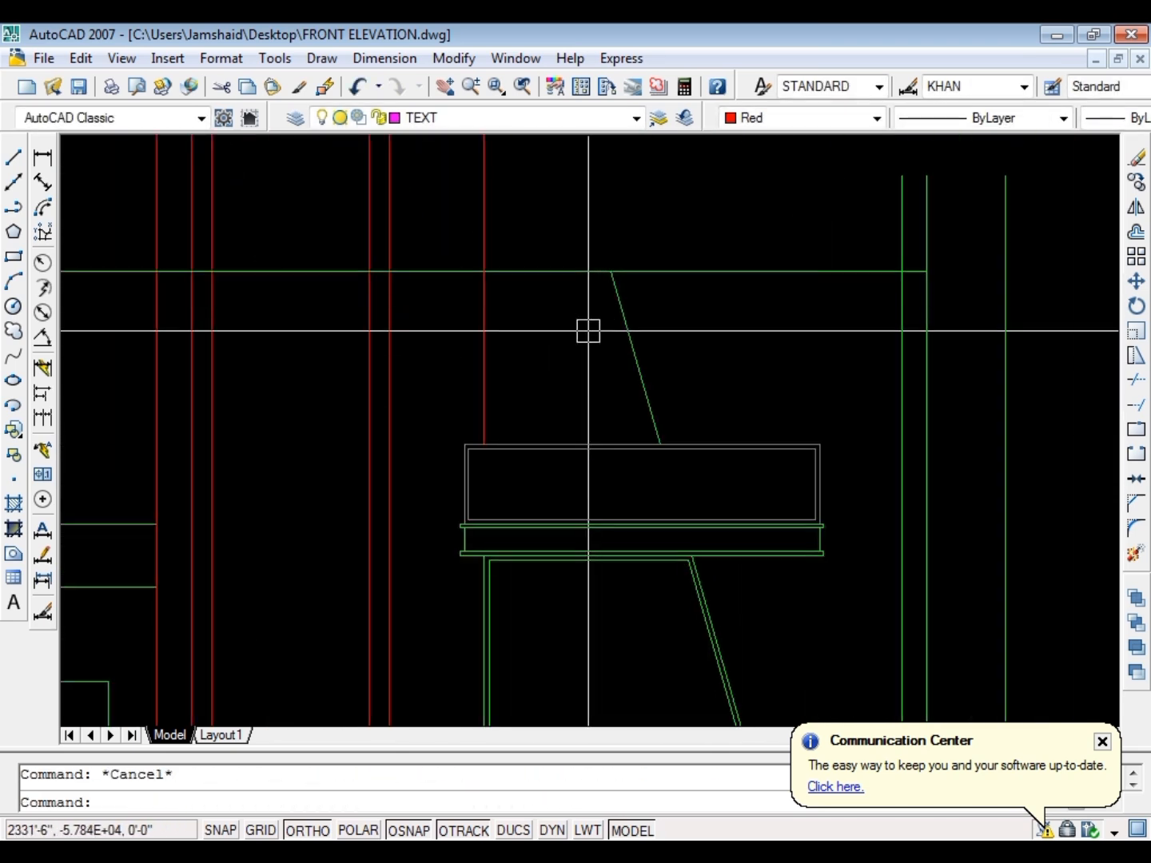
type("o")
key("Return")
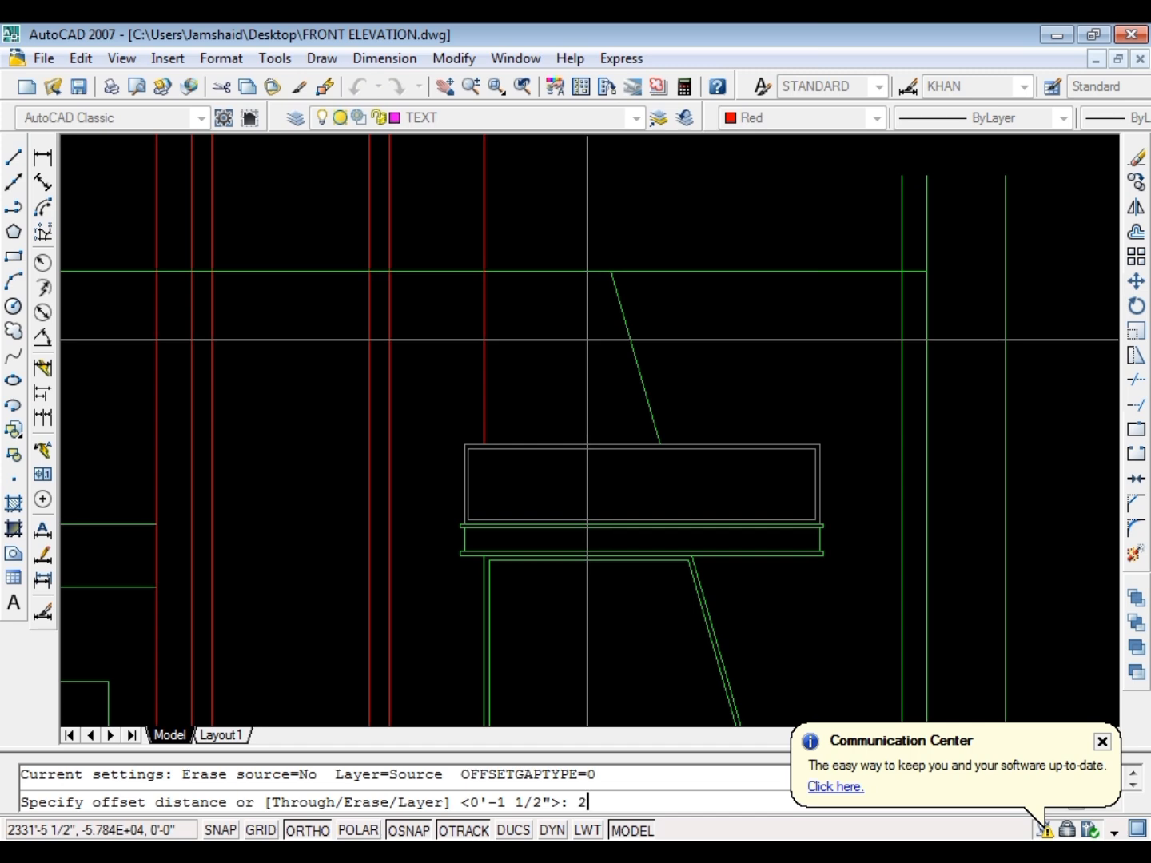
key("Return")
left_click(481, 321)
left_click(522, 299)
left_click(534, 273)
left_click(544, 329)
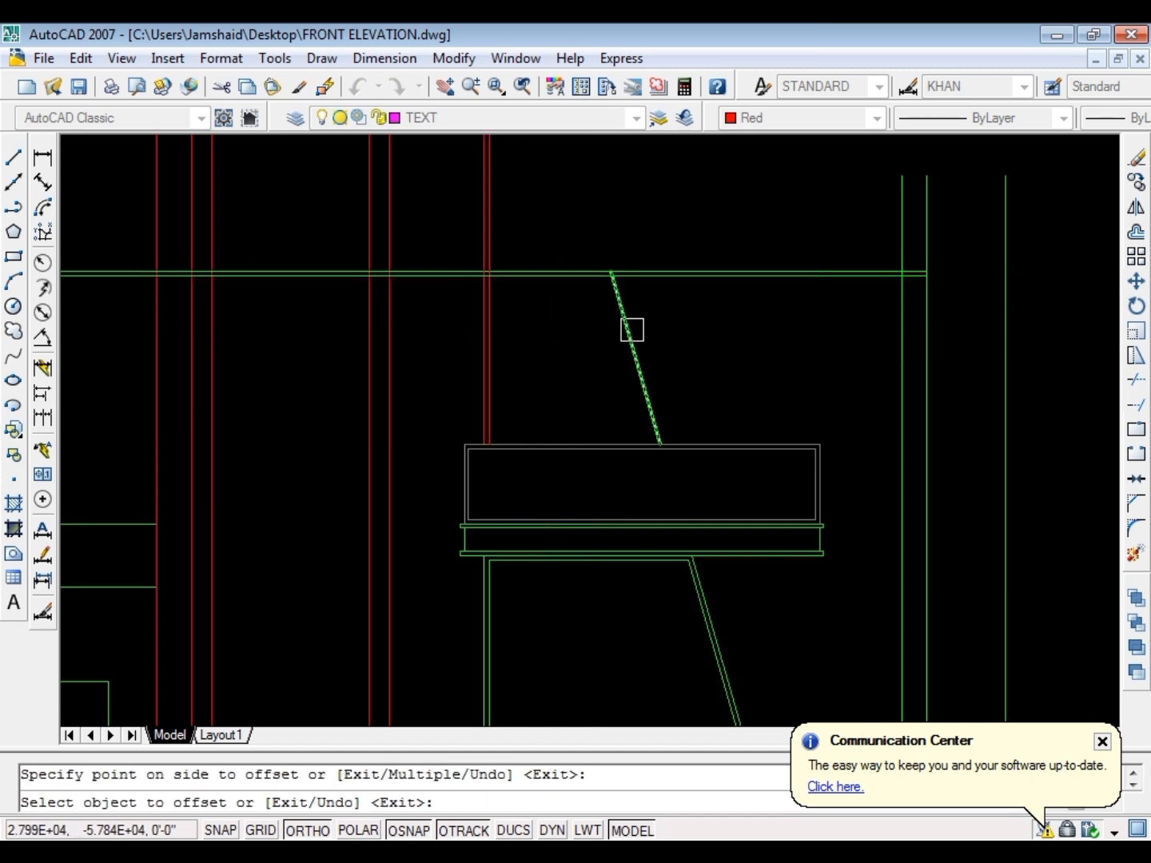
left_click(631, 329)
left_click(543, 357)
key("Escape")
Fillet the inner offset lines of the upper window into sharp corners at both ends of the head
scroll(496, 300, "up", 4)
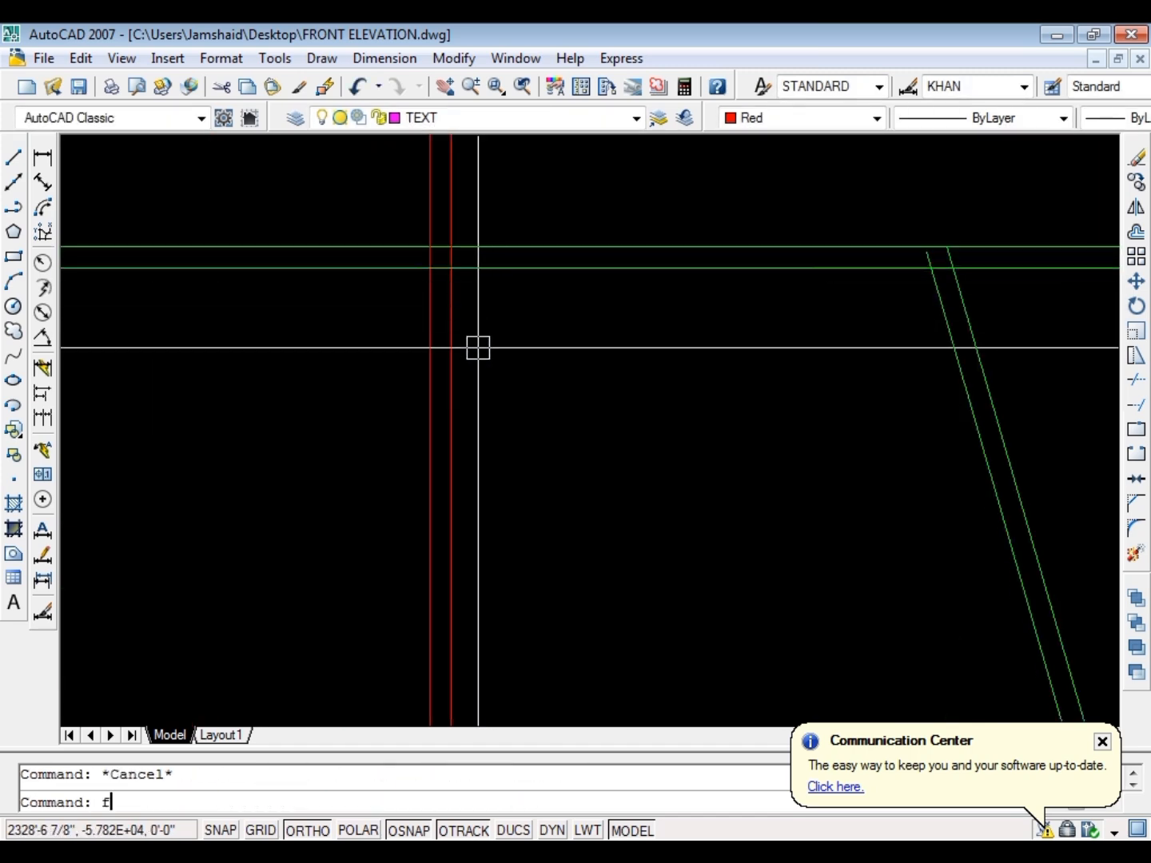
type("f")
key("Return")
left_click(458, 324)
left_click(479, 270)
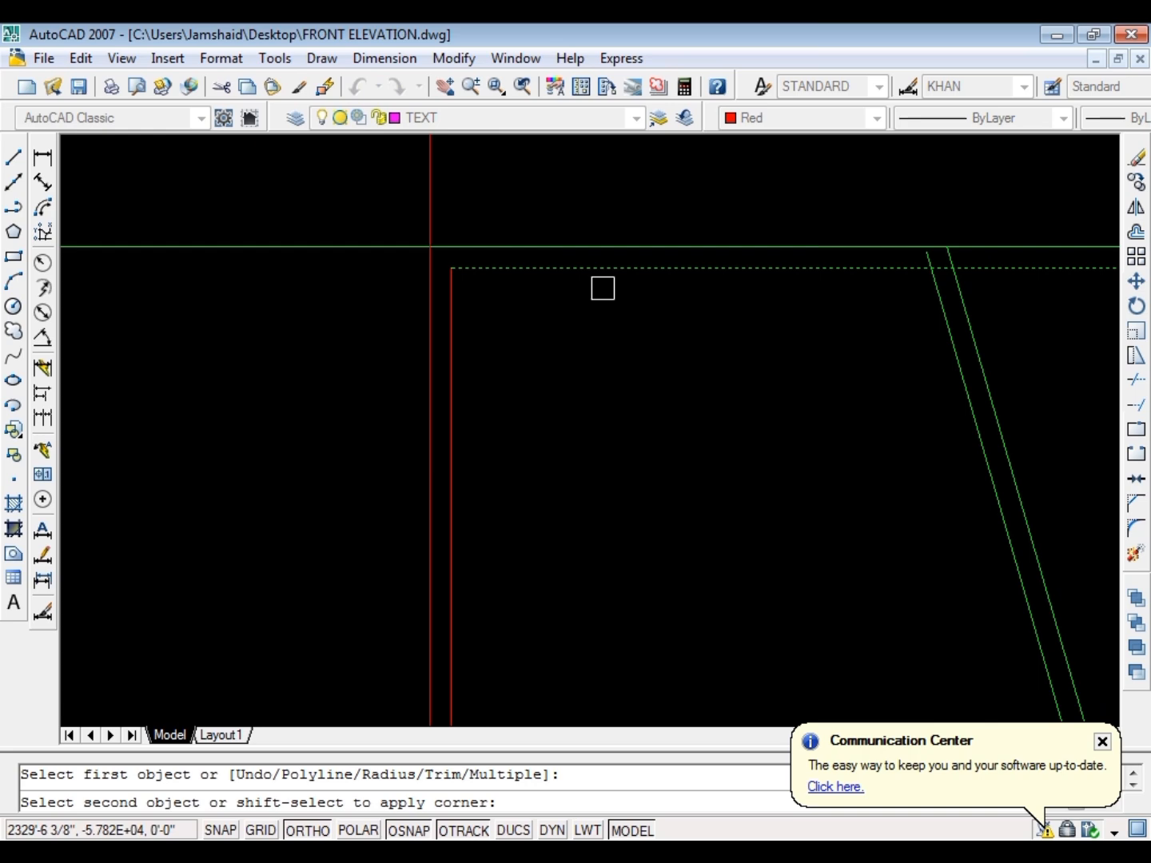
left_click(940, 319)
key("Escape")
scroll(620, 159, "down", 5)
scroll(651, 393, "up", 3)
scroll(568, 588, "down", 4)
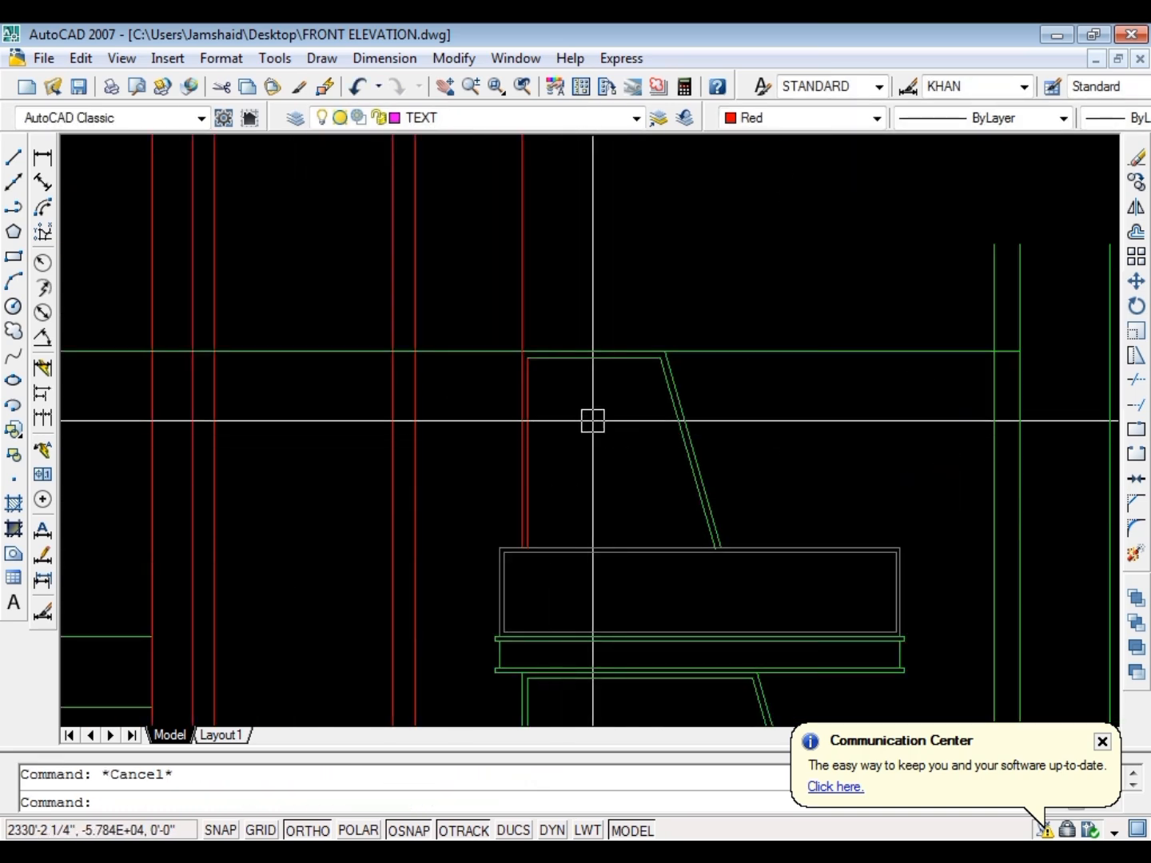
Draw a vertical line down from the midpoint of the upper window's inner head and extend it to the panel's top
scroll(588, 391, "up", 3)
type("l")
key("Return")
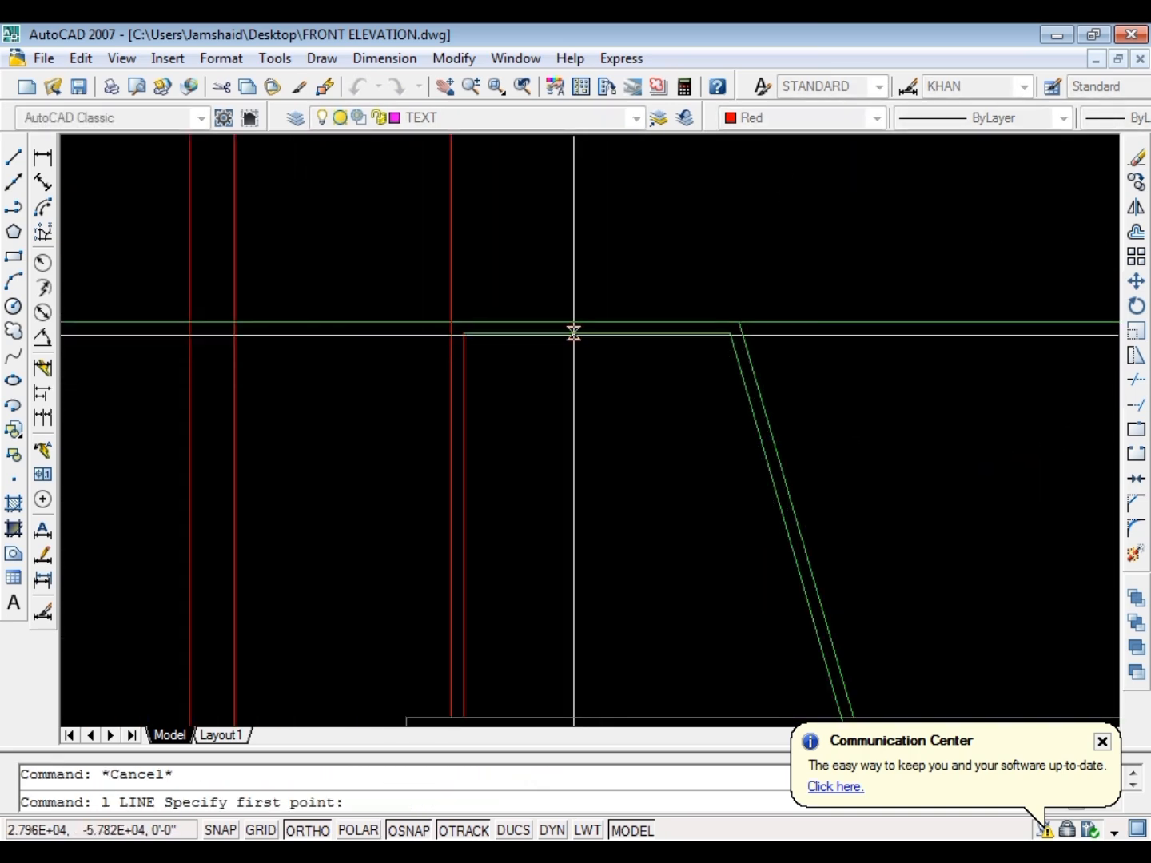
left_click(593, 335)
left_click(597, 423)
key("Escape")
type("e")
key("Return")
key("Return")
left_click(598, 420)
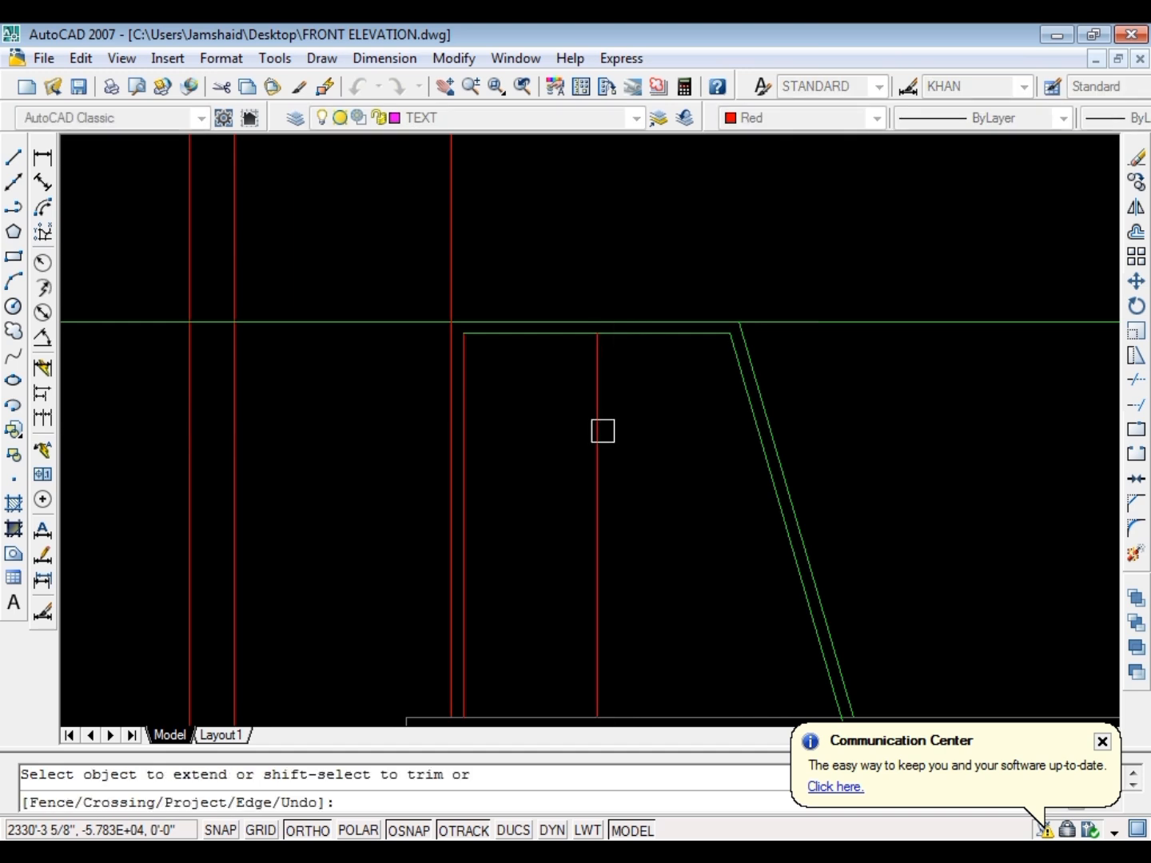
Offset the upper window's middle vertical 2 inches to the right to form a mullion
key("Escape")
type("o")
key("Return")
type("2")
key("Return")
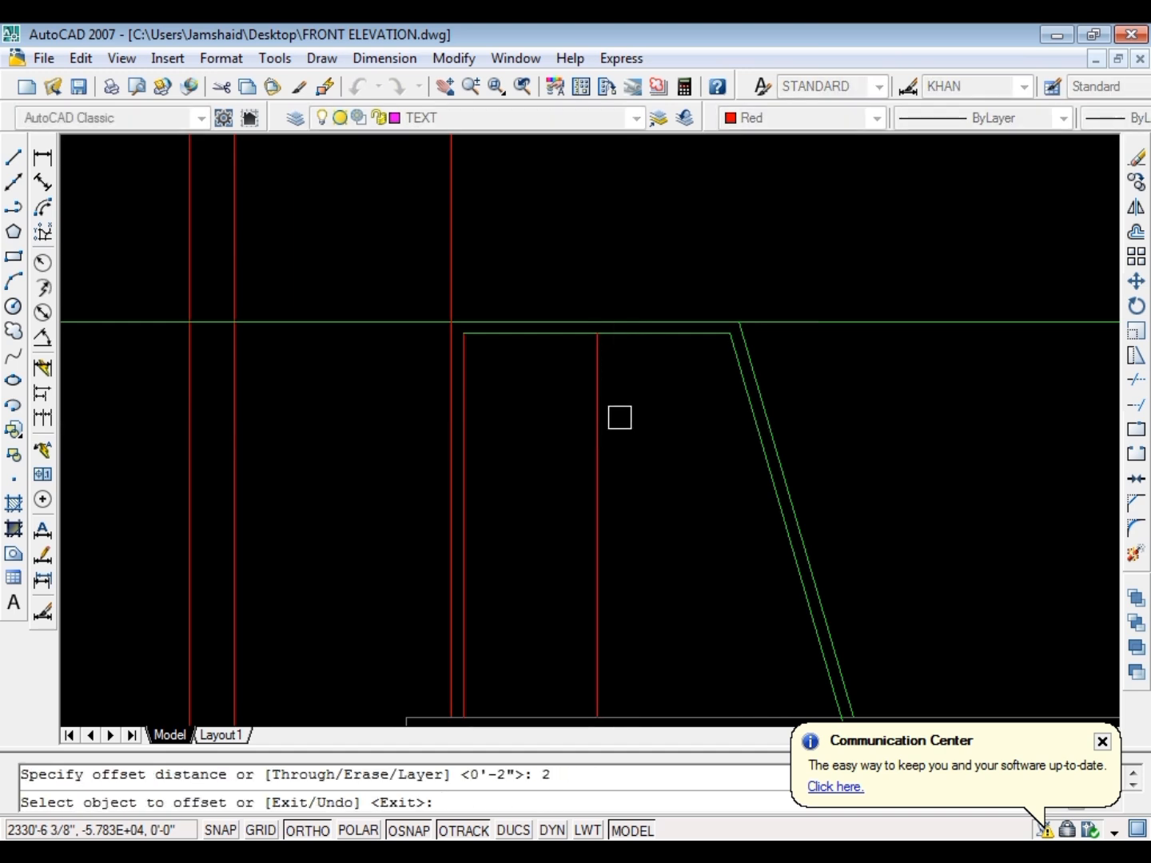
key("Escape")
scroll(643, 419, "down", 3)
Match the green inner slanted line's properties onto the upper window's red frame and mullion verticals
scroll(656, 440, "up", 5)
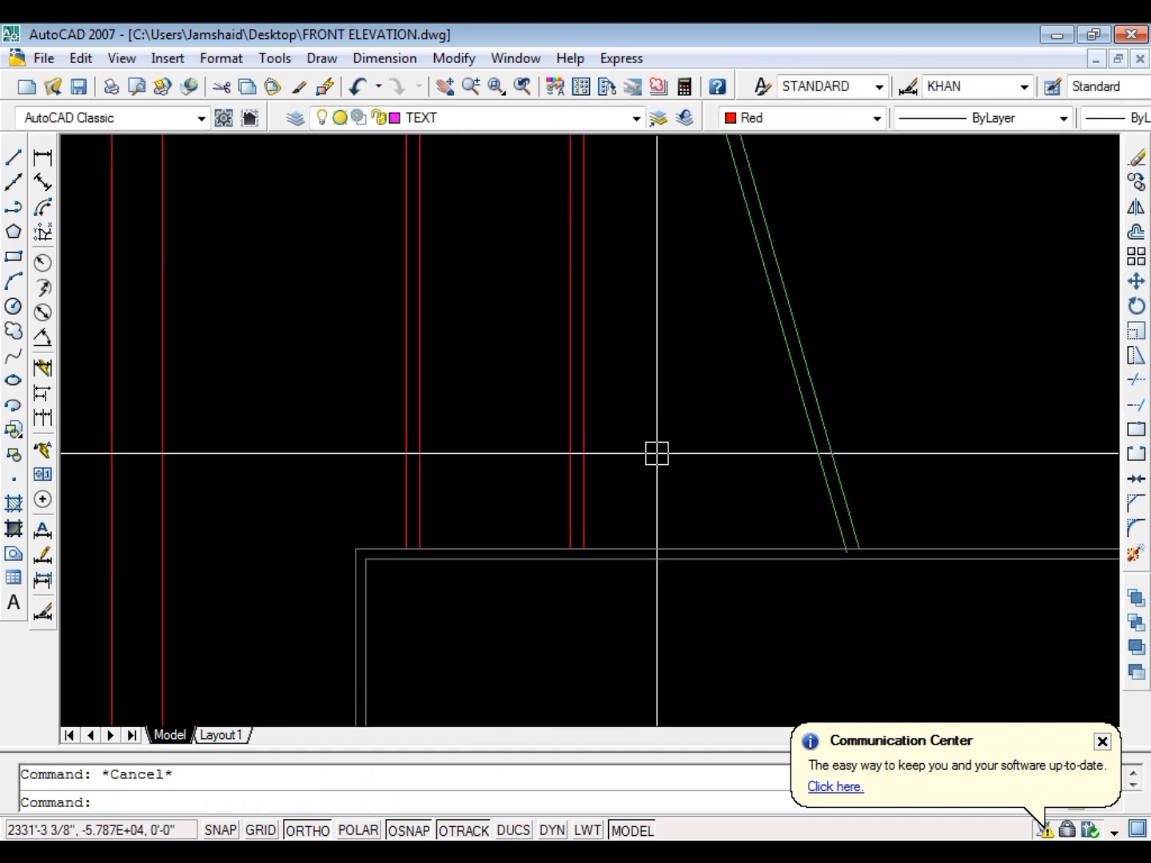
type("ma")
key("Return")
left_click(656, 458)
scroll(458, 480, "down", 3)
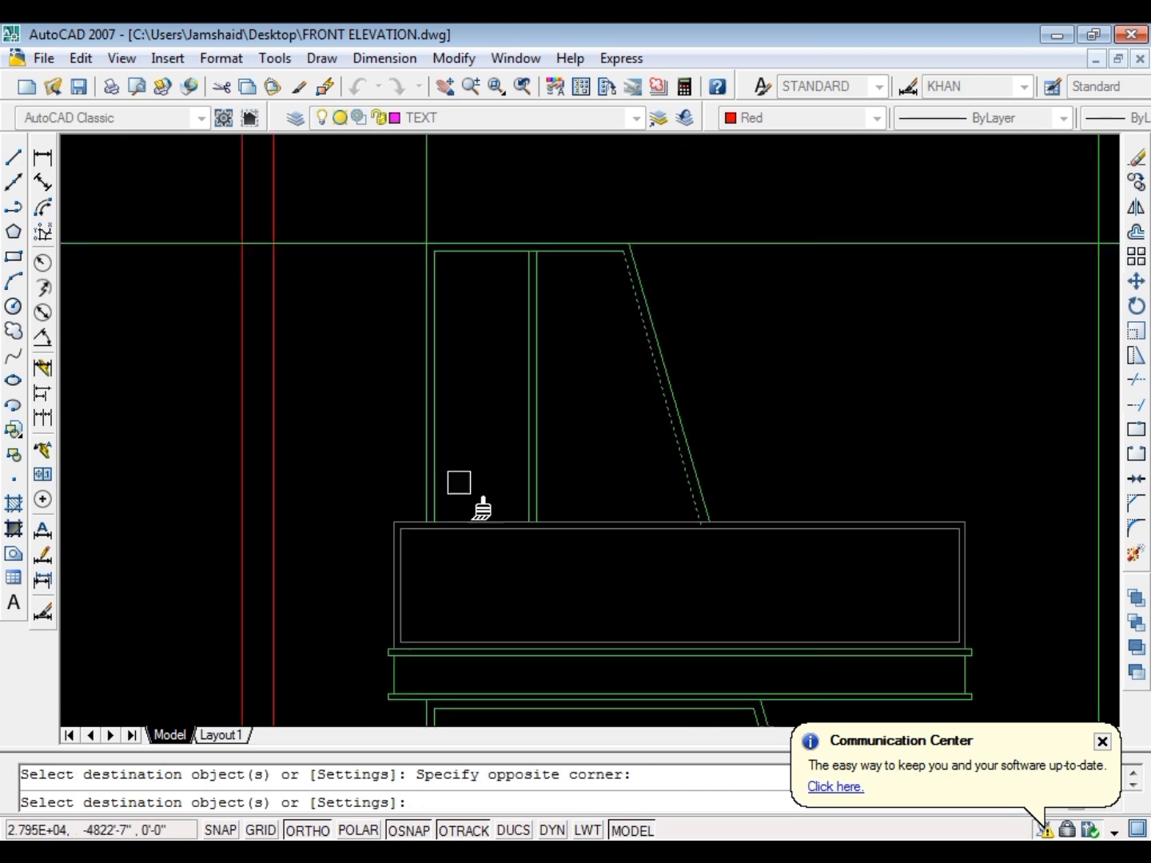
scroll(451, 349, "up", 5)
key("Escape")
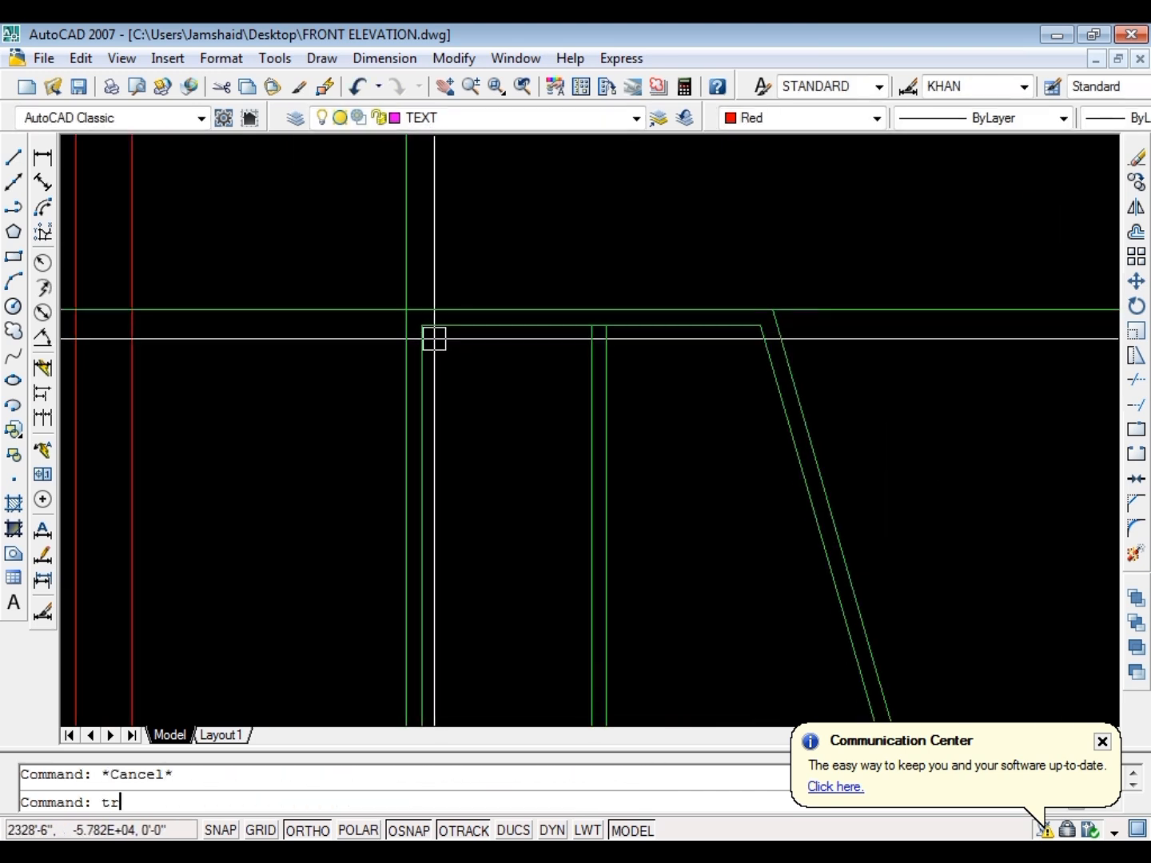
Trim the vertical line above the upper window's head and the horizontal line between the window and the nearest red ray to its left
type("tr")
key("Return")
key("Return")
scroll(368, 403, "down", 3)
key("Escape")
key("Escape")
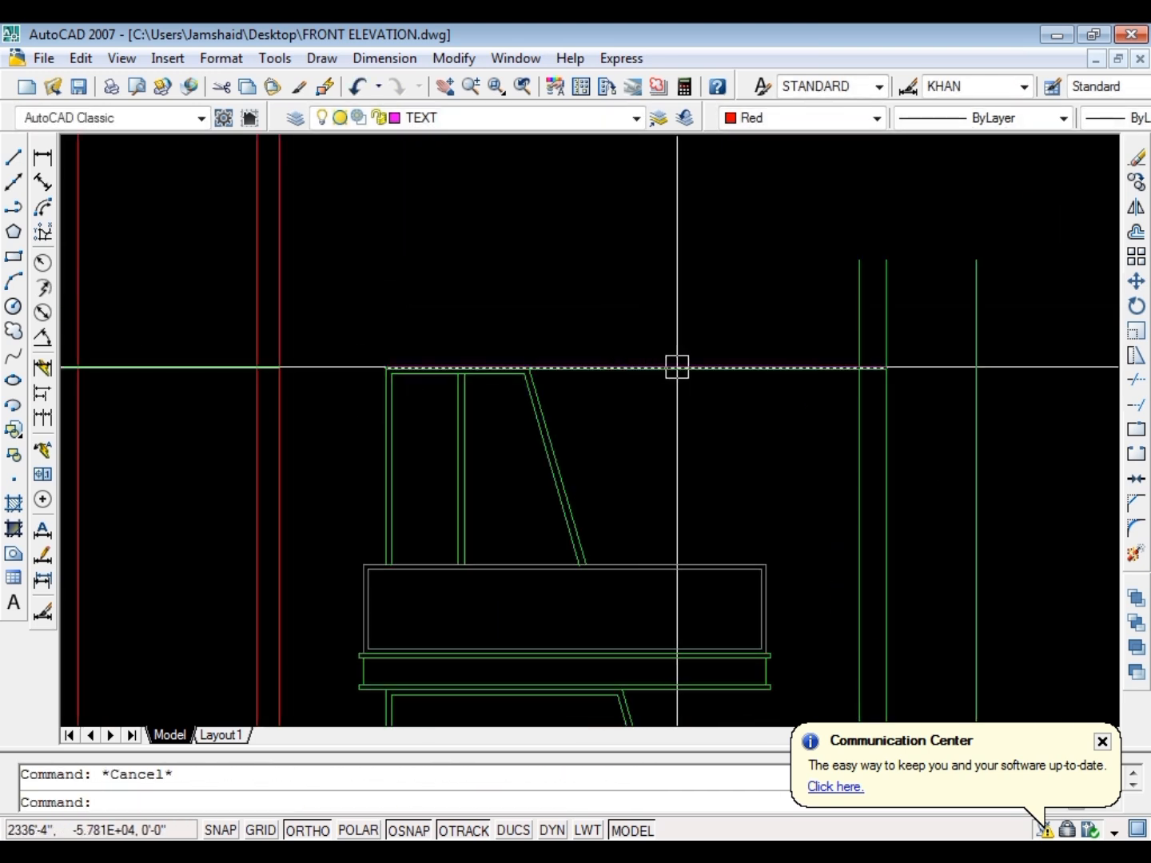
Erase the long horizontal line that forms the outer head of the slanted upper window
left_click(675, 367)
type("e")
key("Return")
scroll(643, 396, "down", 3)
key("Escape")
scroll(585, 409, "up", 5)
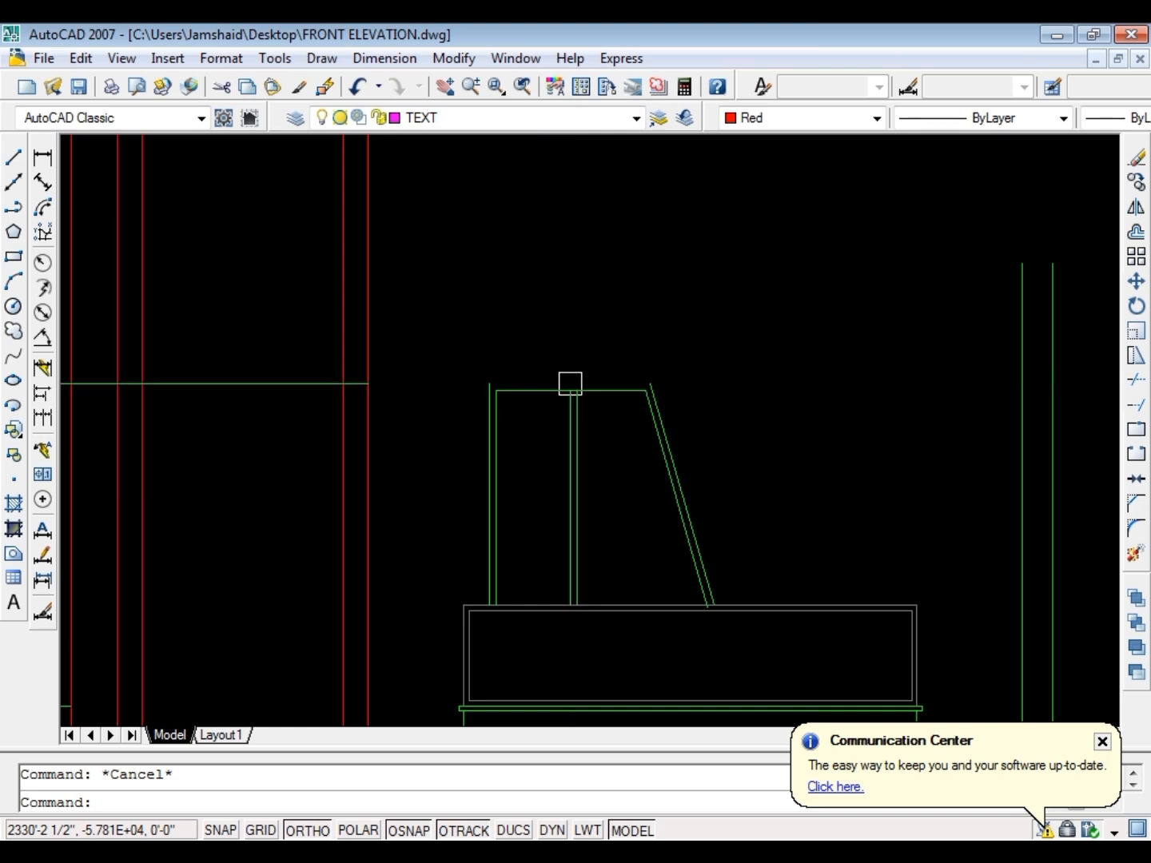
scroll(570, 385, "down", 1)
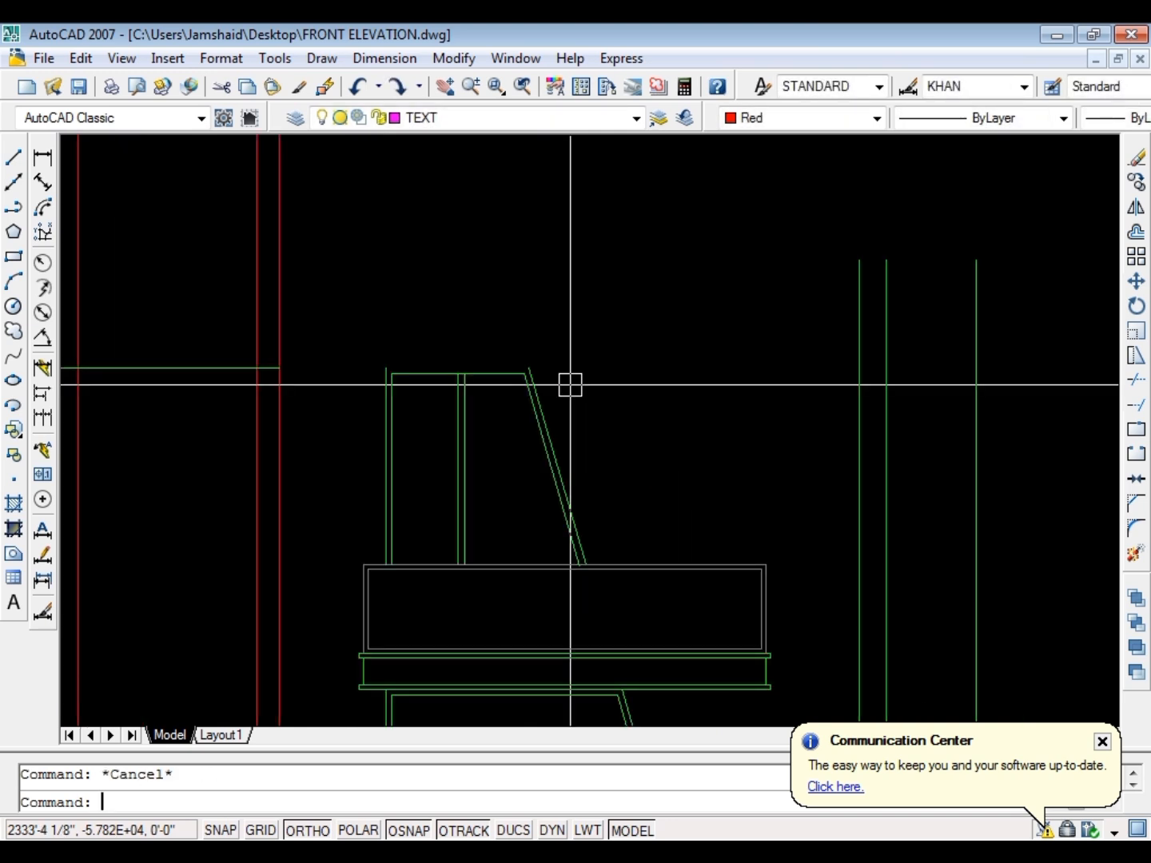
Cancel the Fillet command and undo the erasure of the upper window's outer head line
type("f")
key("Return")
scroll(519, 366, "up", 5)
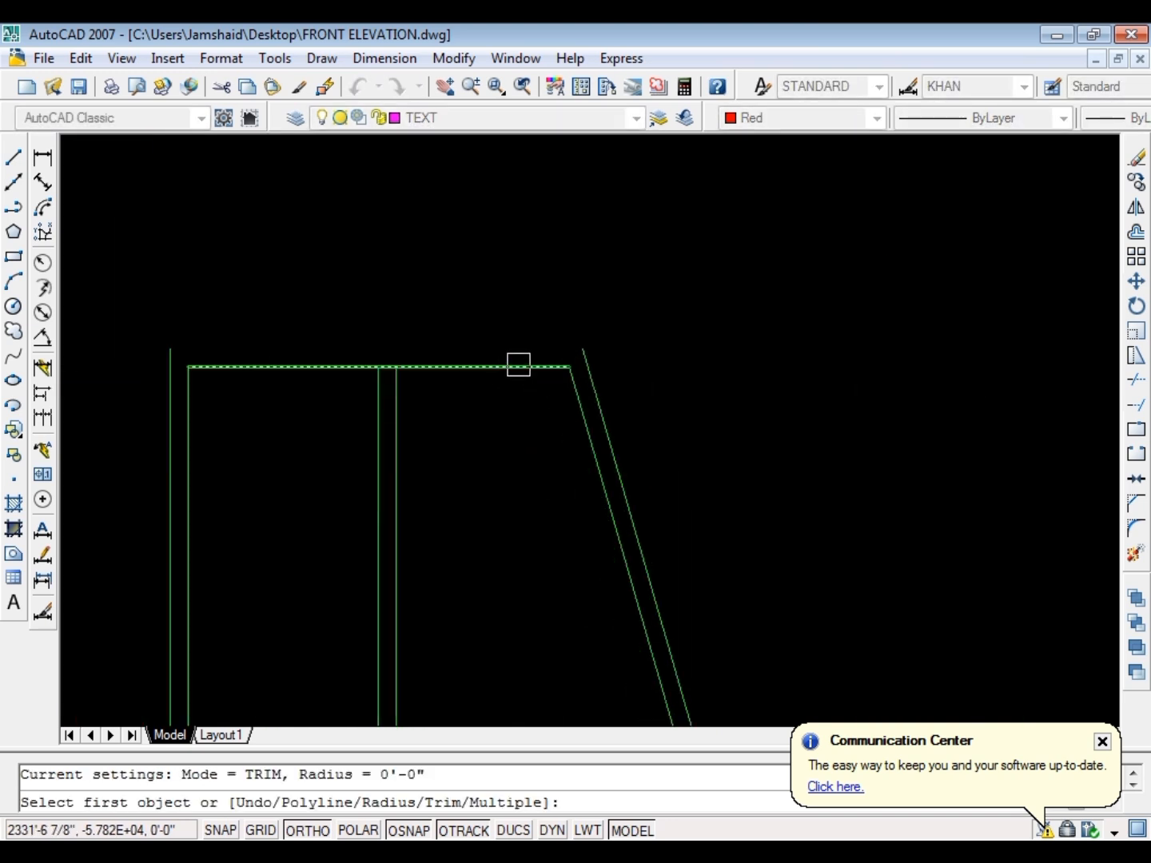
key("Escape")
key("ctrl+z")
key("Escape")
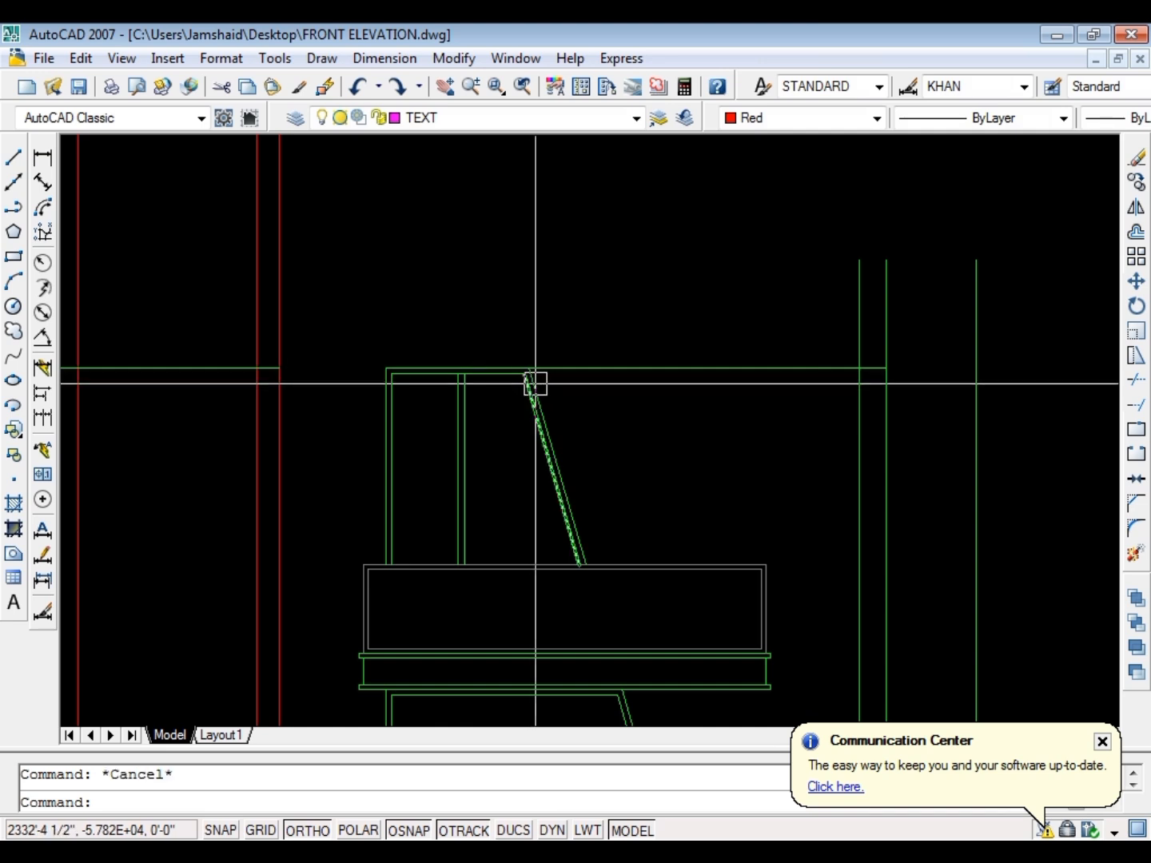
Save the drawing and fillet the upper window's outer head line with its outer slanted line into a sharp corner
key("ctrl+s")
type("f")
key("Return")
scroll(521, 368, "up", 5)
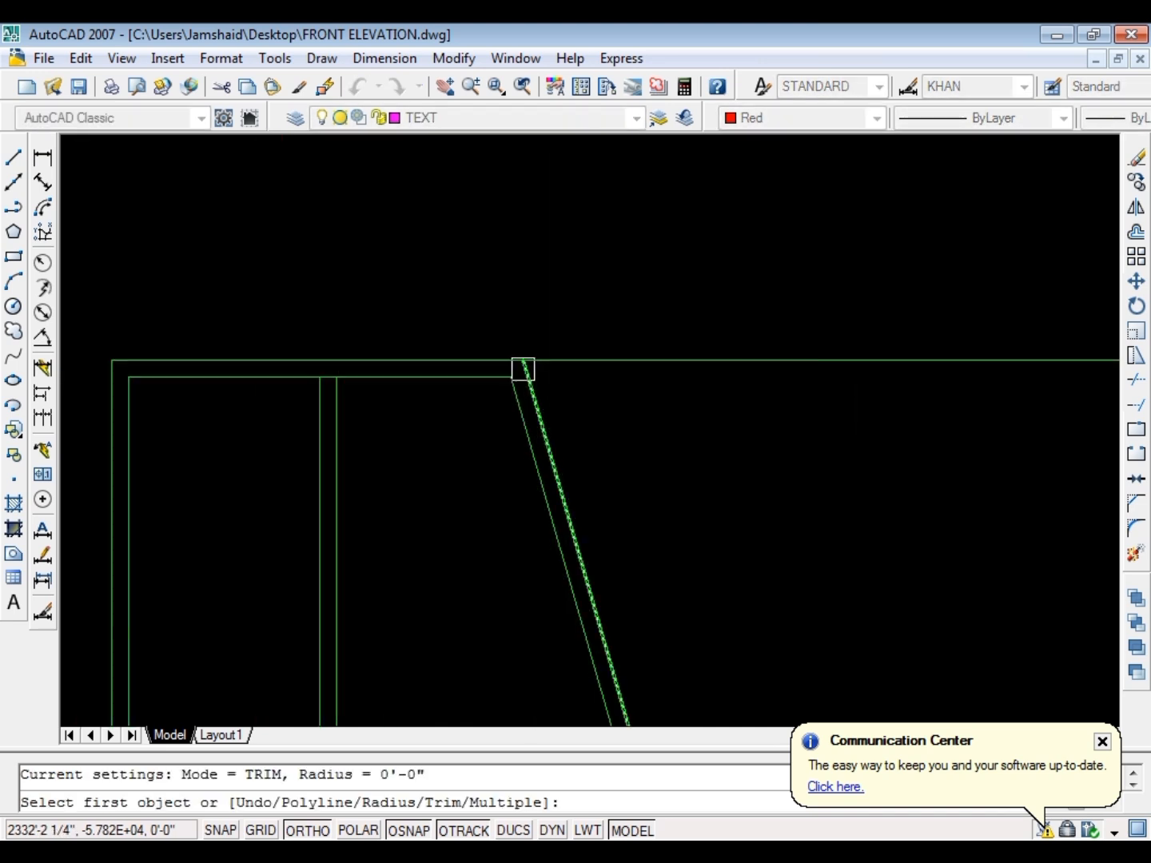
left_click(501, 357)
left_click(543, 398)
scroll(492, 346, "down", 5)
key("Escape")
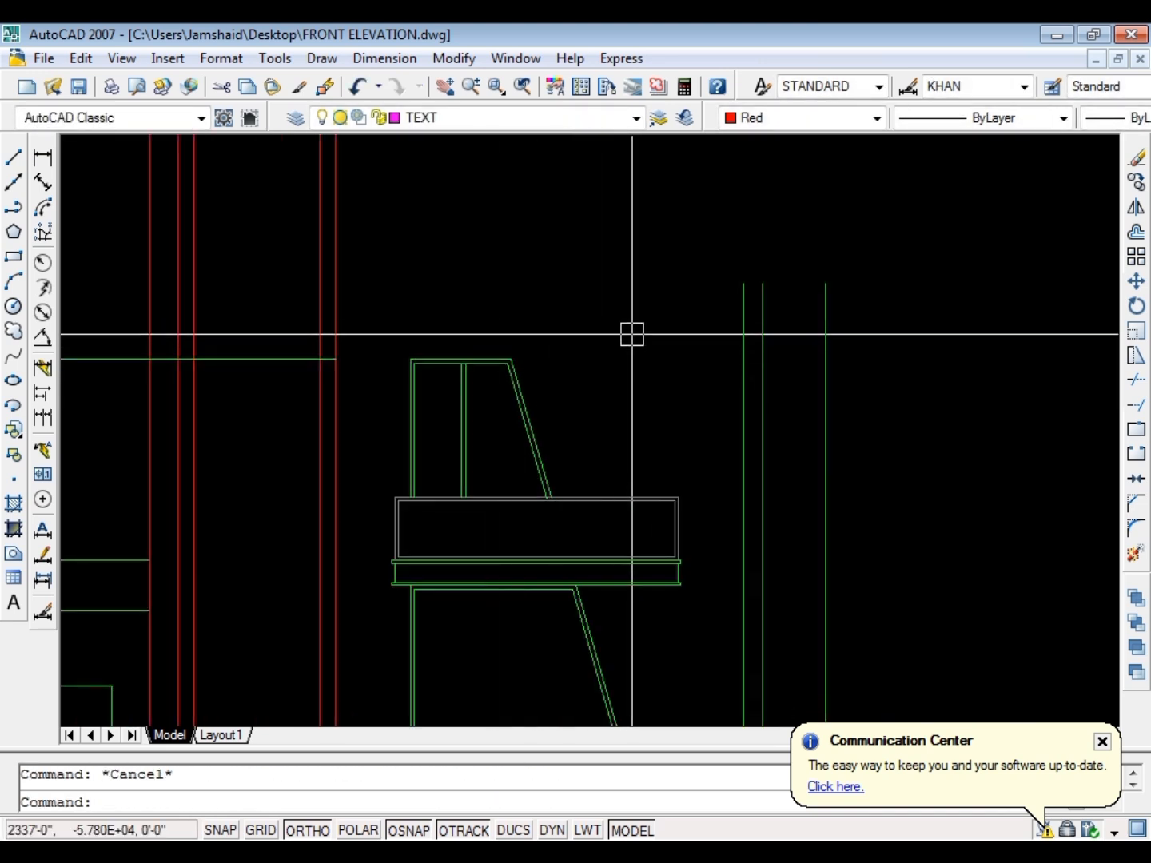
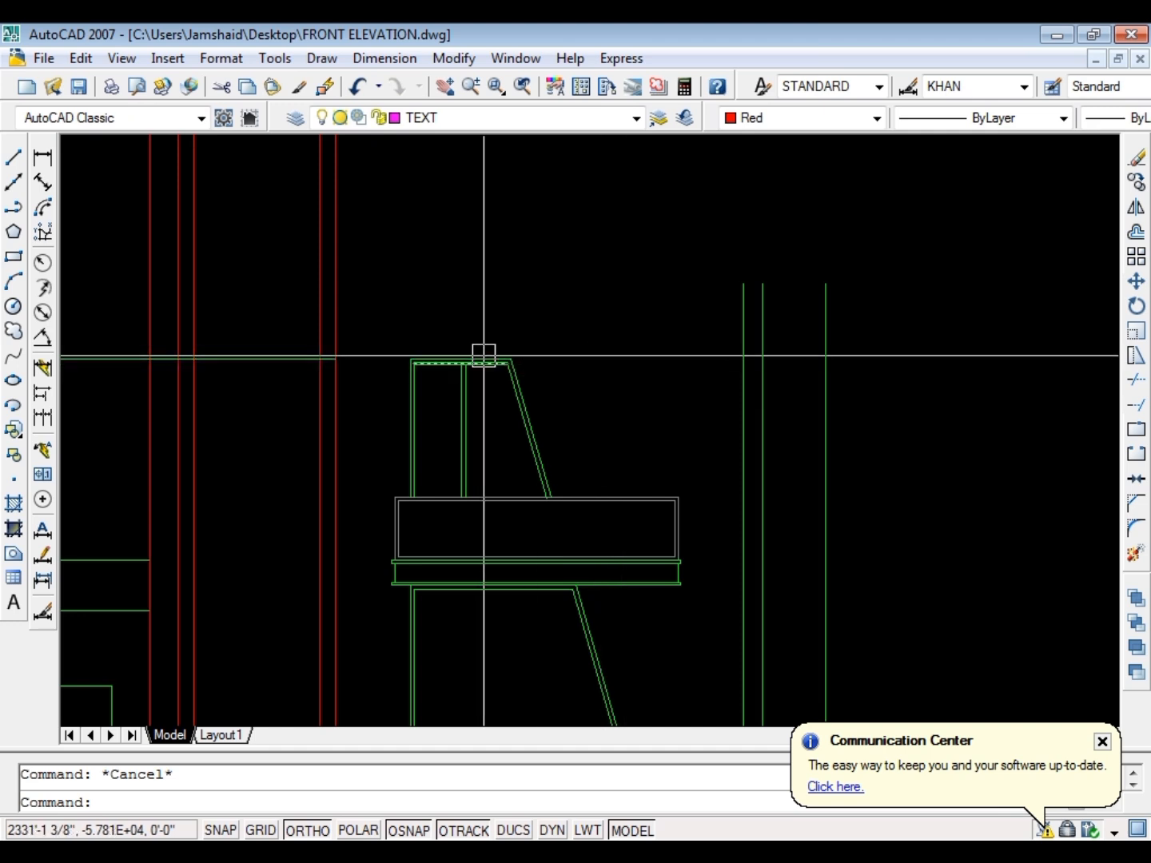
Erase the leftover horizontal line crossing the red rays beside the upper window's head
scroll(536, 404, "down", 4)
scroll(449, 387, "up", 3)
left_click(419, 353)
left_click(403, 417)
key("Escape")
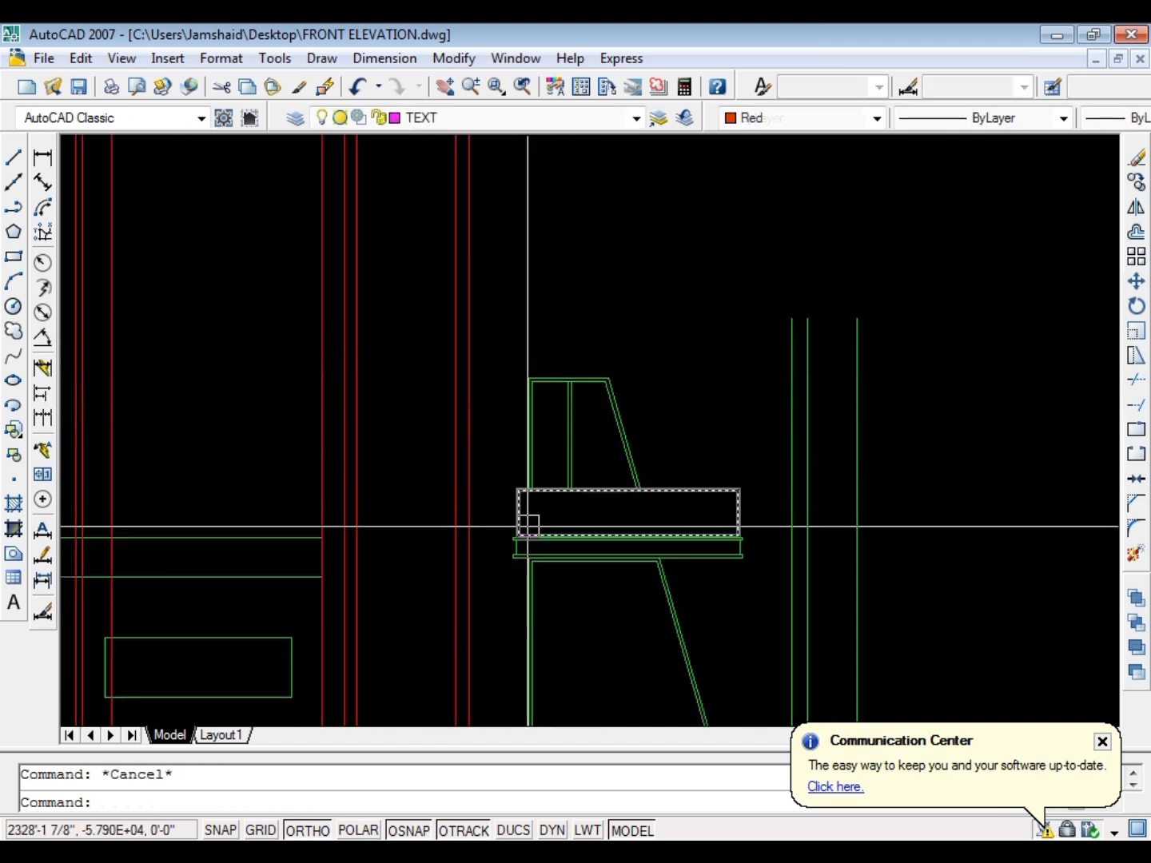
Offset the top edge line of the canopy below the upper window upward by 11 feet
type("o")
key("Return")
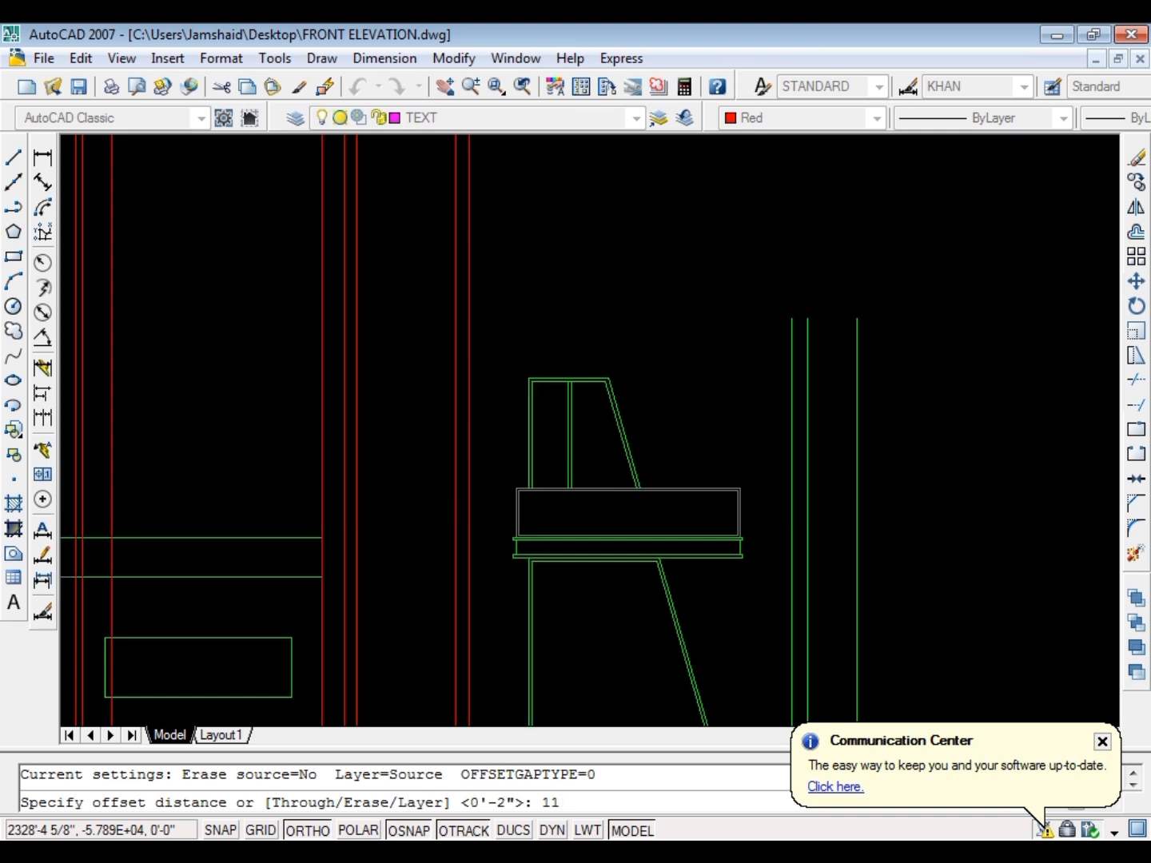
type("11")
key("Return")
scroll(722, 537, "up", 5)
left_click(694, 516)
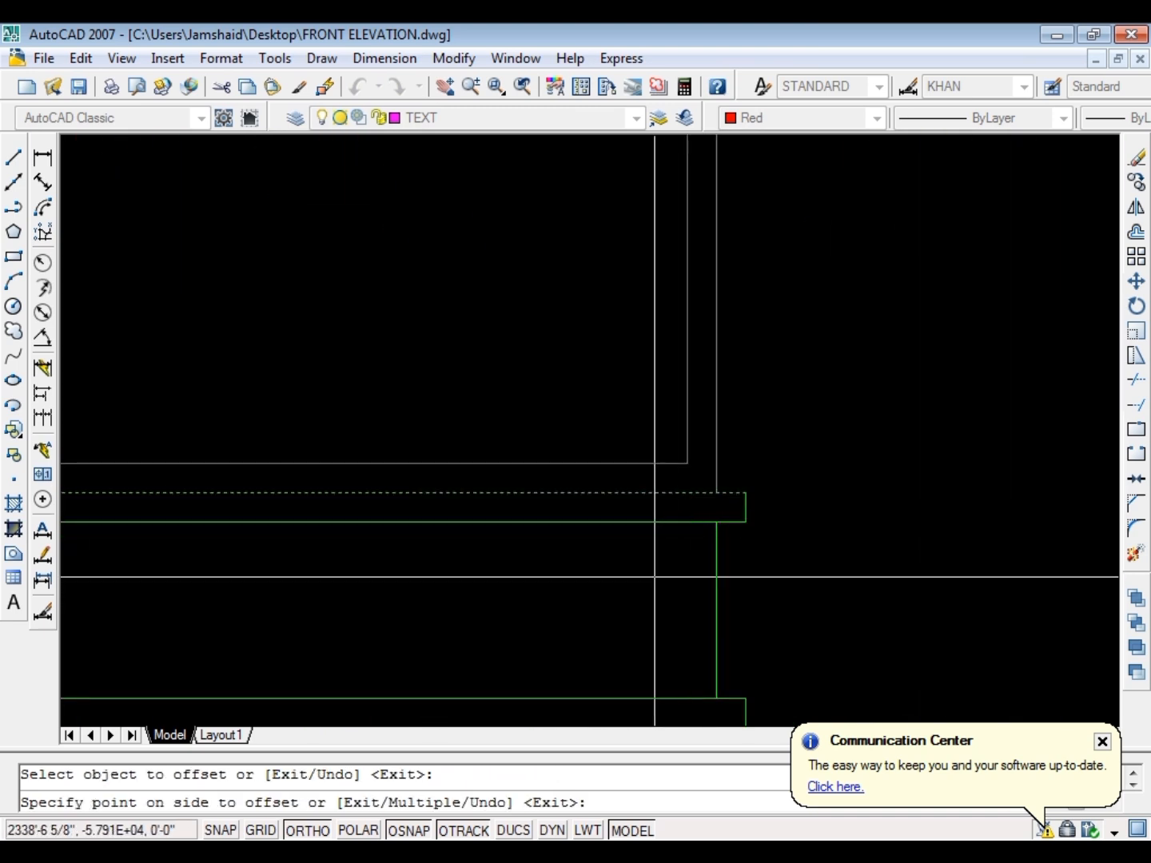
scroll(656, 336, "down", 5)
key("Escape")
Stretch the offset line's right end past the elevation's rightmost vertical line
scroll(652, 388, "up", 4)
left_click(655, 388)
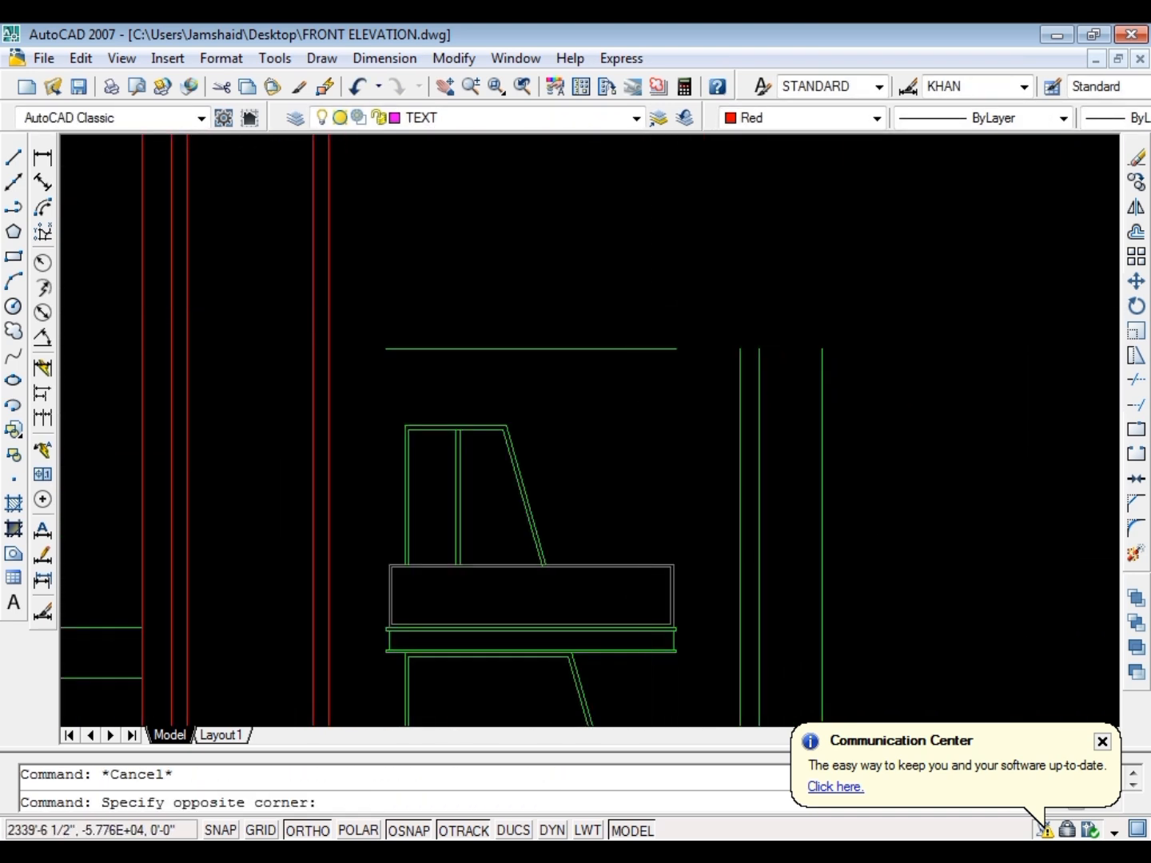
left_click(628, 310)
type("s")
key("Return")
left_click(624, 432)
left_click(929, 406)
key("Escape")
Stretch the same line's left end beyond all the red rays and the elevation's left wall
left_click(482, 381)
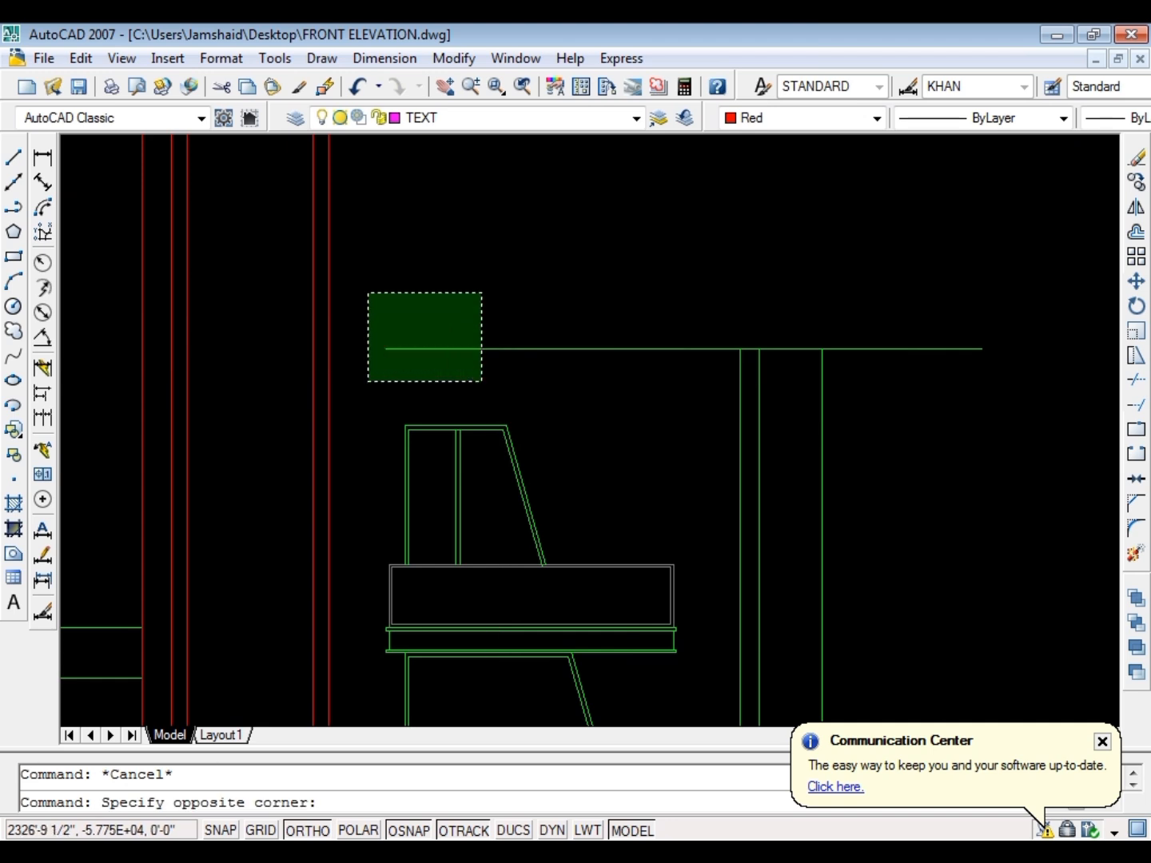
left_click(367, 293)
type("s")
key("Return")
left_click(586, 277)
scroll(588, 302, "down", 4)
scroll(254, 302, "up", 3)
left_click(252, 303)
key("Escape")
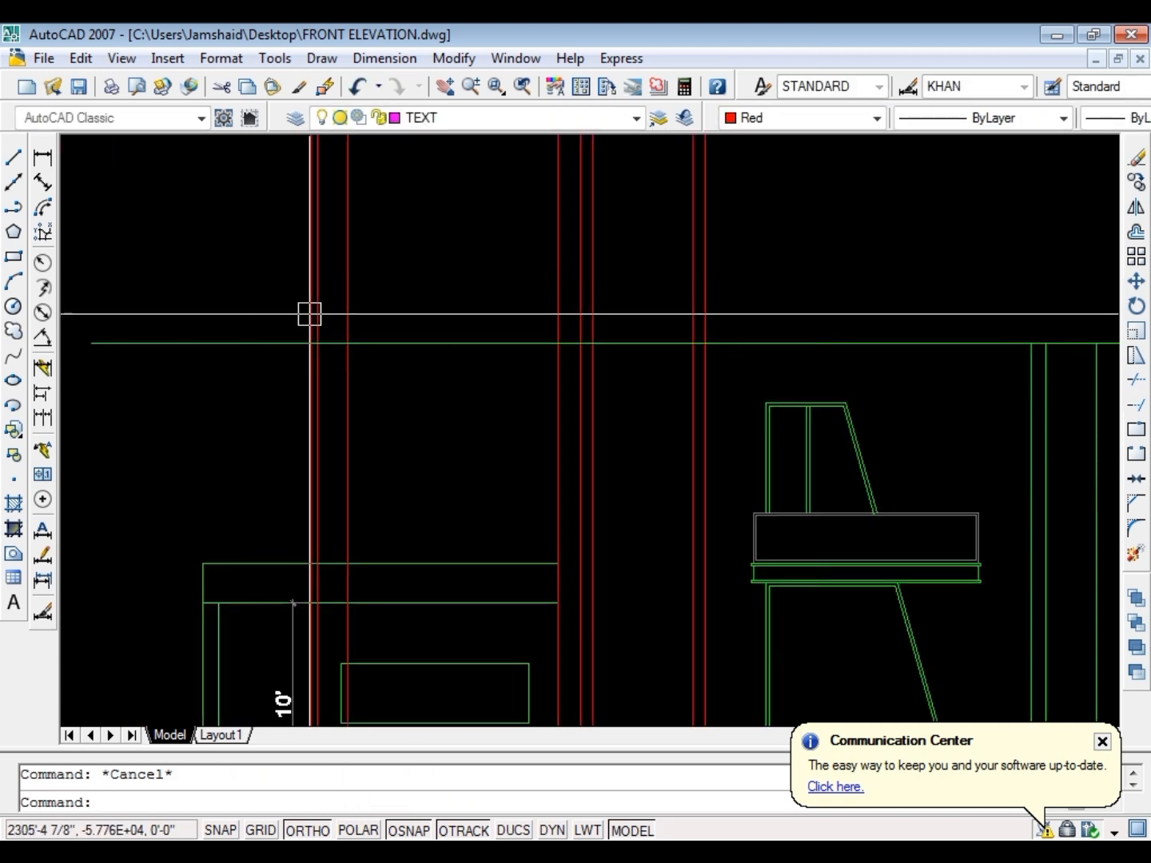
Offset the long horizontal line 12 inches upward to form the roof slab's thickness
type("o")
key("Return")
type("12")
key("Return")
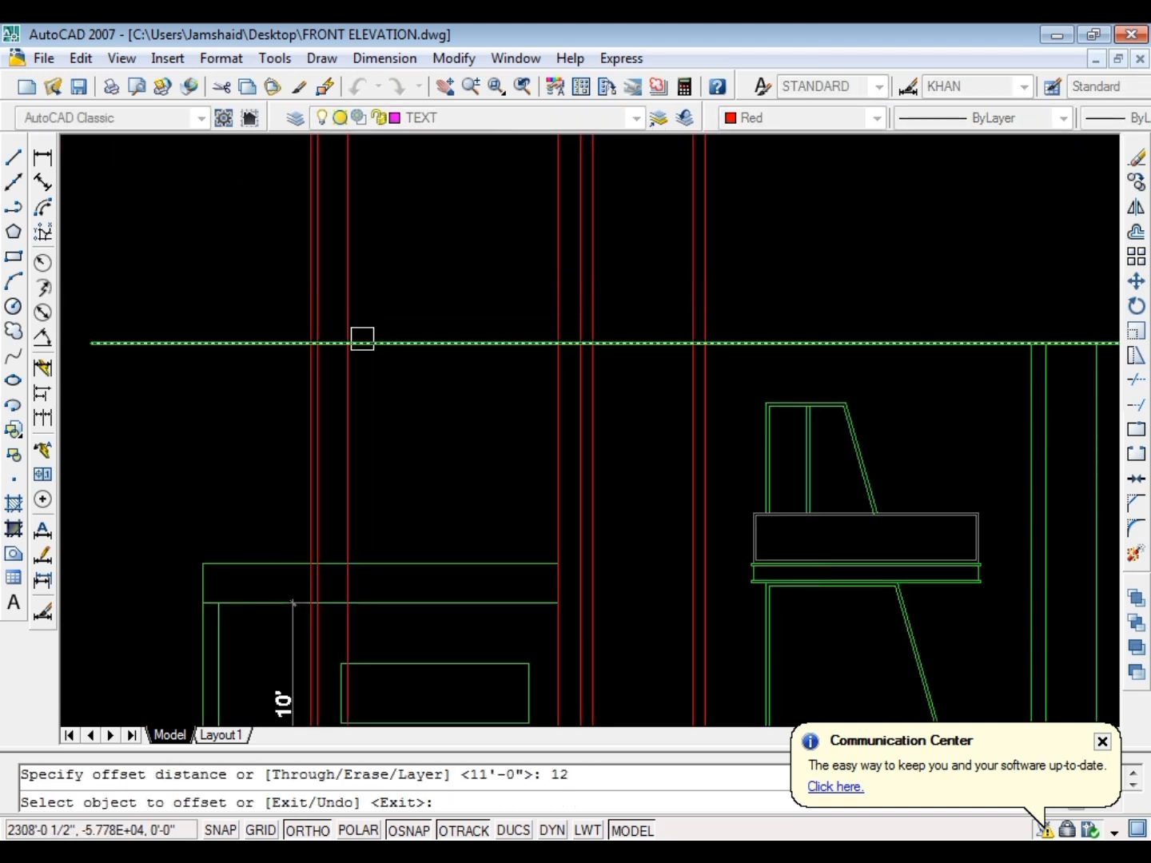
left_click(773, 335)
left_click(770, 290)
key("Escape")
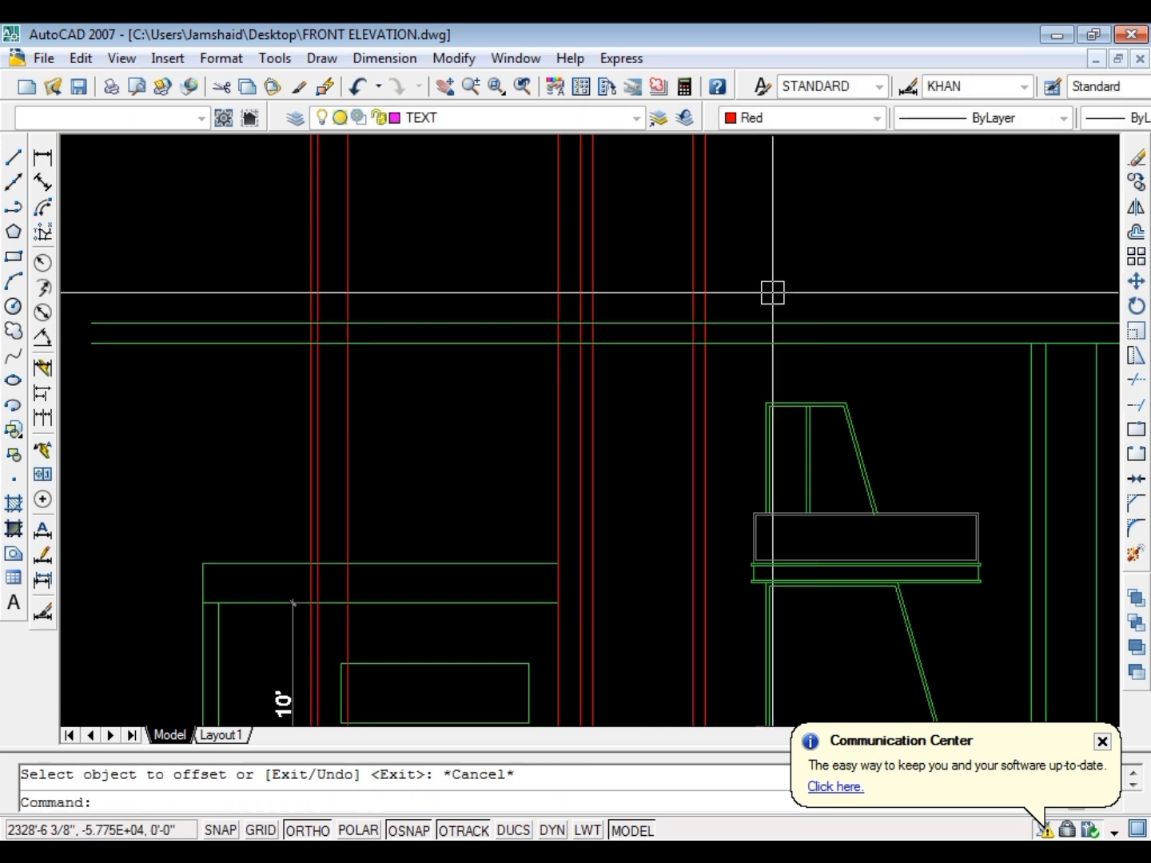
Extend the upper window's outer slanted line up to the roof slab's upper line
scroll(863, 418, "up", 3)
type("e")
key("Return")
key("Return")
scroll(848, 408, "up", 3)
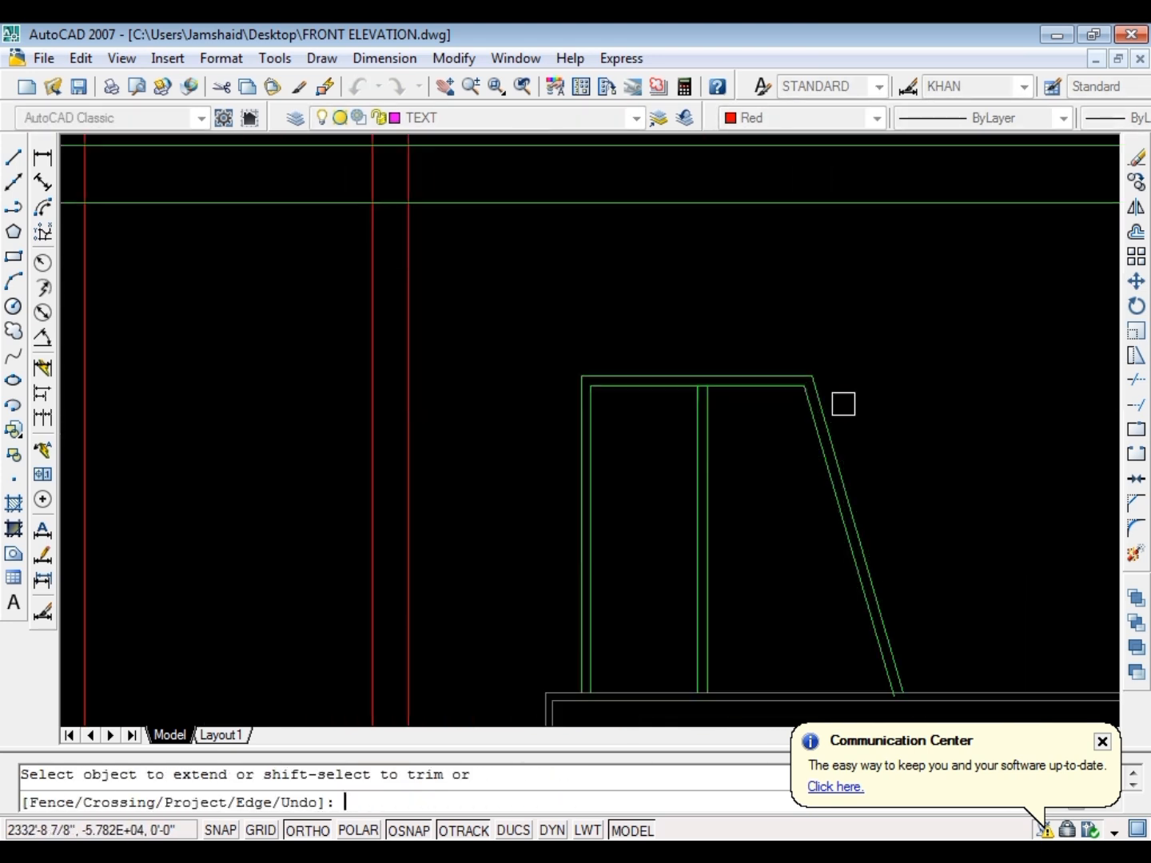
scroll(807, 412, "down", 2)
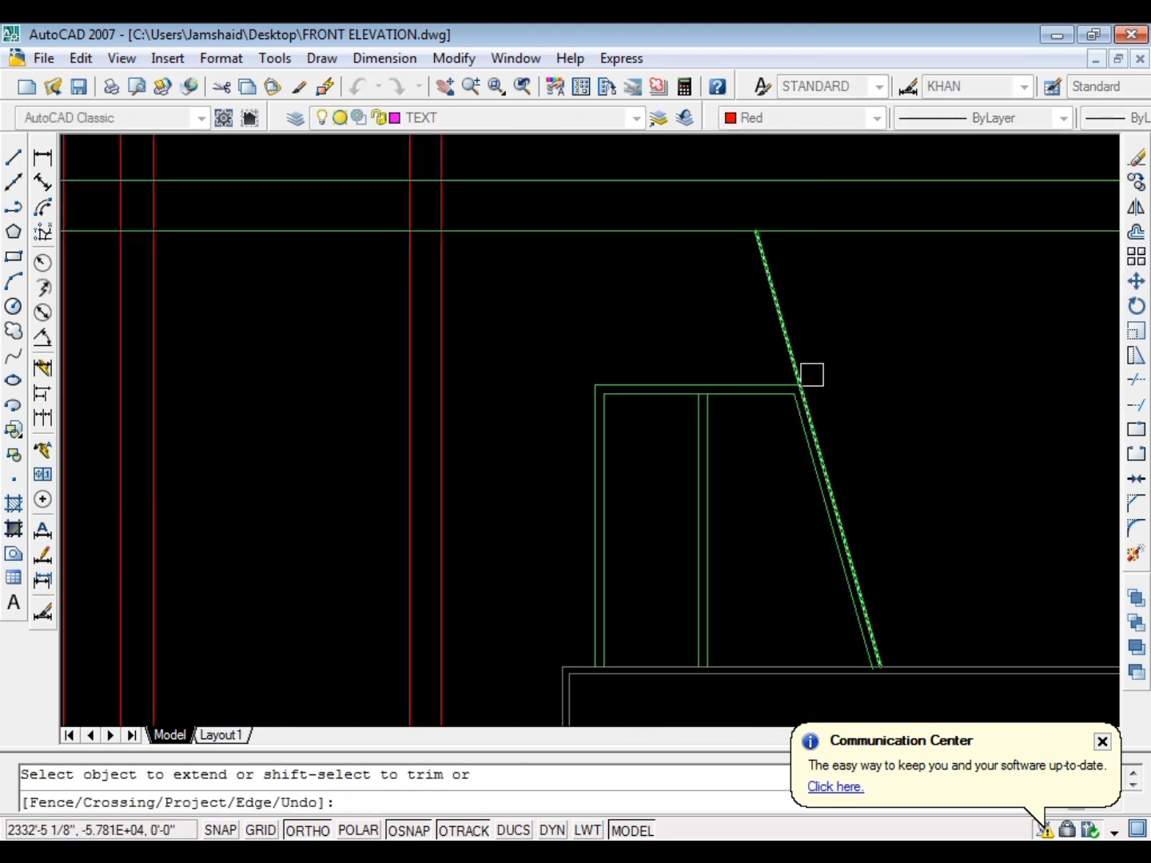
left_click(797, 307)
scroll(681, 350, "down", 2)
scroll(719, 286, "up", 2)
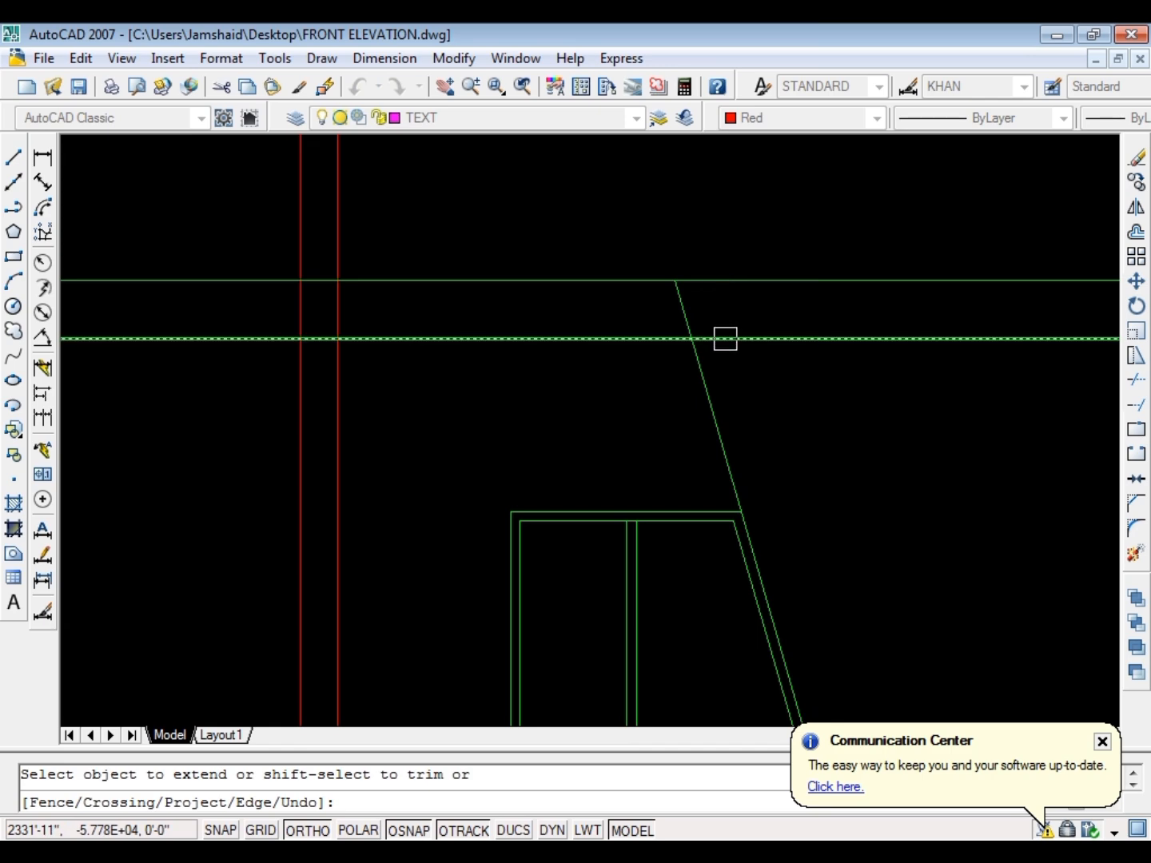
scroll(658, 368, "down", 2)
scroll(488, 357, "down", 3)
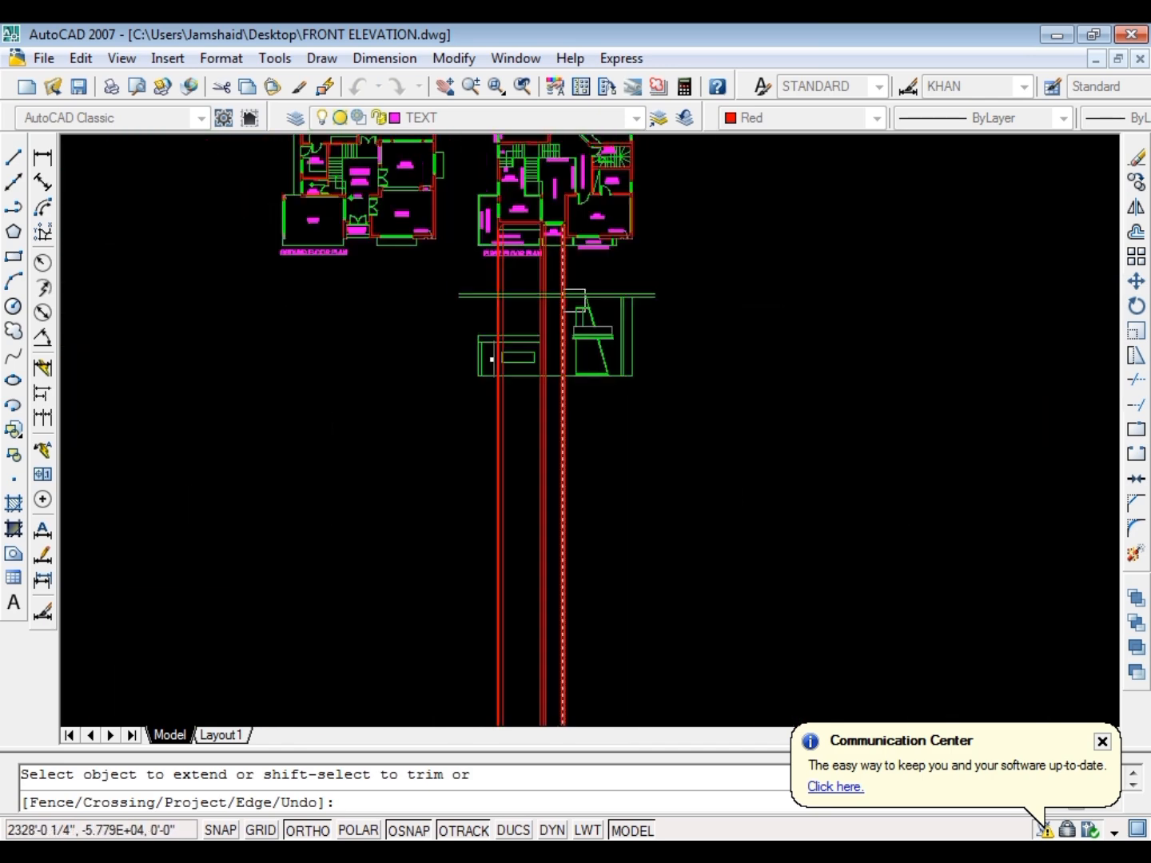
key("Escape")
Draw a ray straight down from the dashed outline's outer corner beside the bedroom terrace on the first floor plan
scroll(625, 260, "up", 4)
scroll(621, 298, "up", 2)
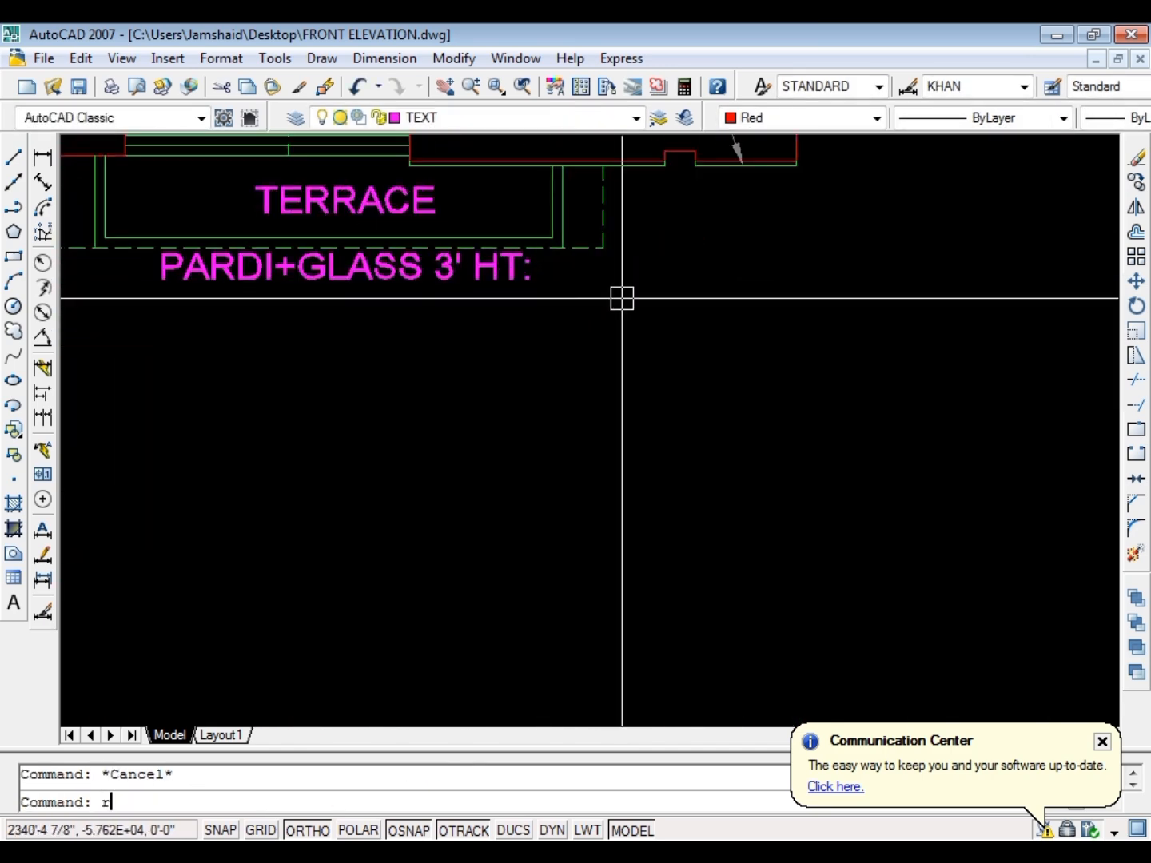
type("ray")
key("Return")
left_click(603, 249)
left_click(599, 336)
key("Return")
scroll(639, 266, "down", 5)
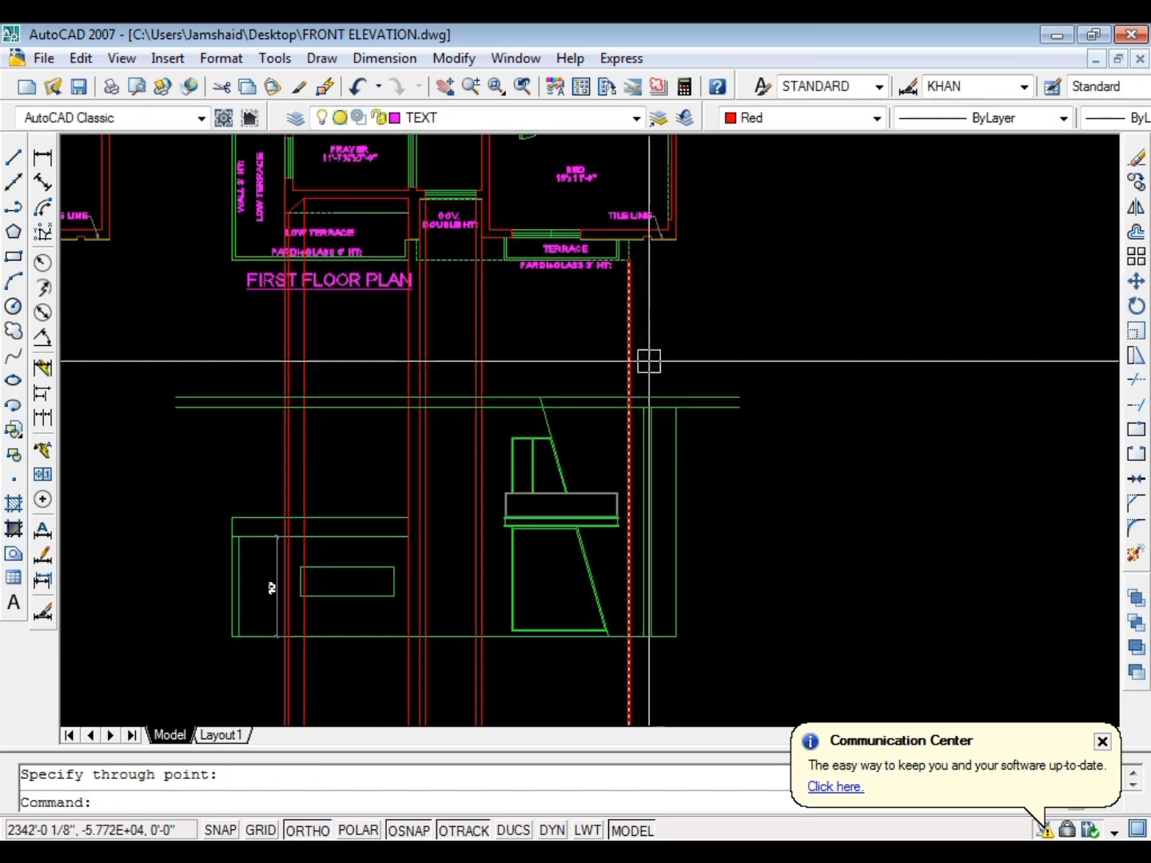
Fillet both roof slab lines with the new ray to close the slab's right end with sharp corners
scroll(631, 403, "up", 5)
type("f")
key("Return")
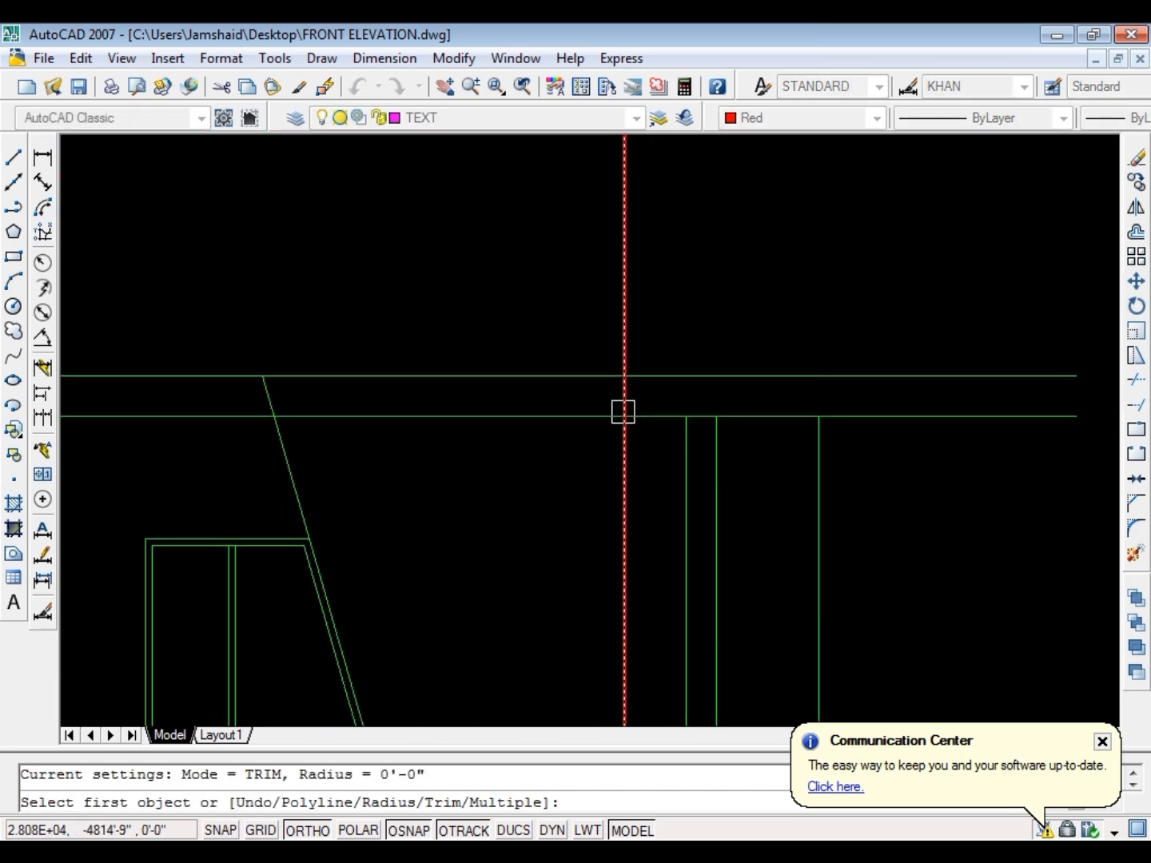
left_click(606, 414)
left_click(620, 402)
key("Return")
left_click(609, 383)
key("Escape")
key("Return")
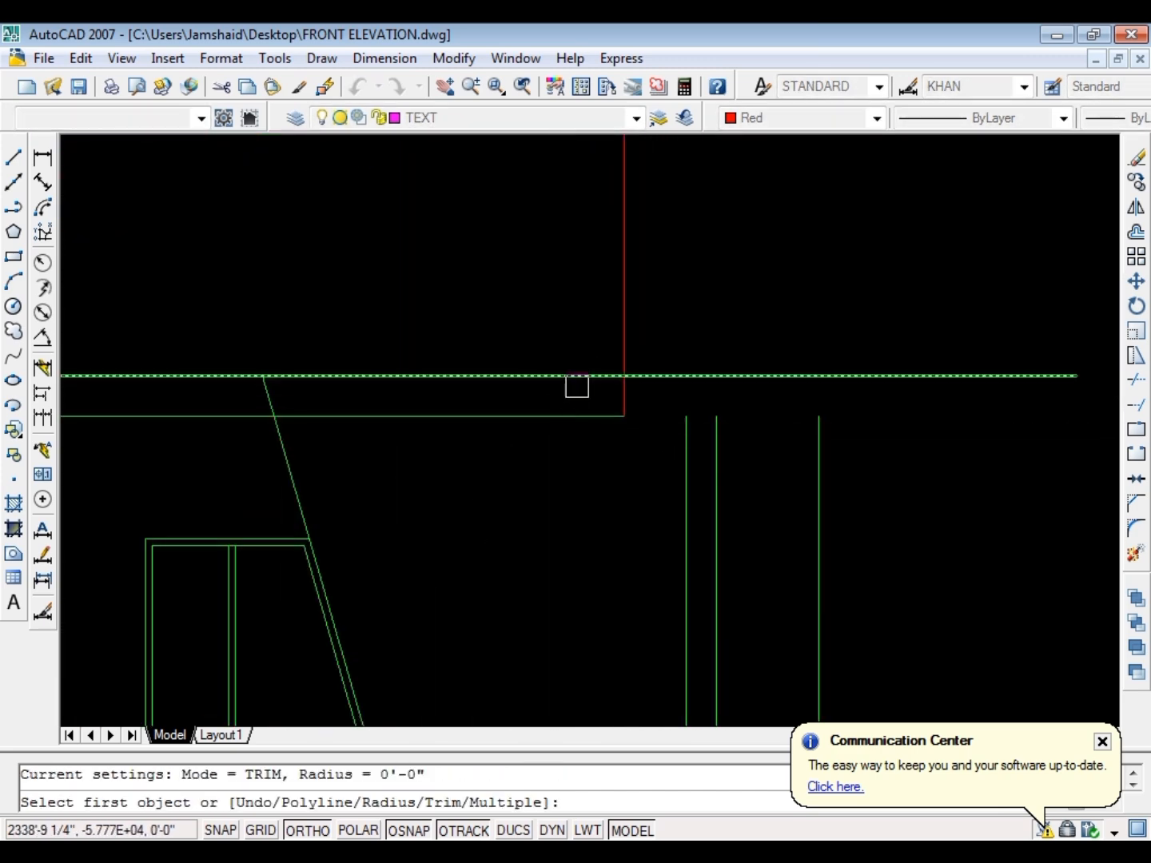
left_click(576, 384)
left_click(631, 398)
key("Escape")
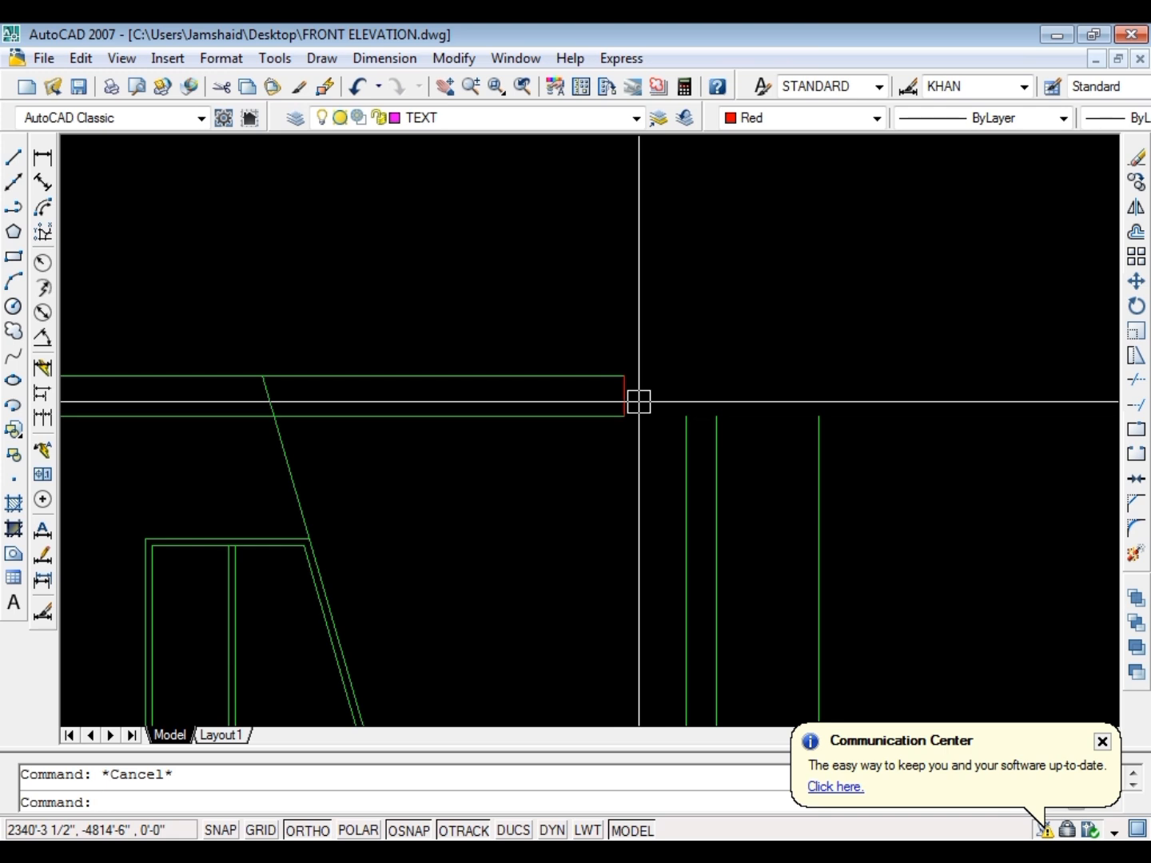
Offset the roof slab's upper line 30 inches upward to form the parapet's top line
type("o")
key("Return")
type("30")
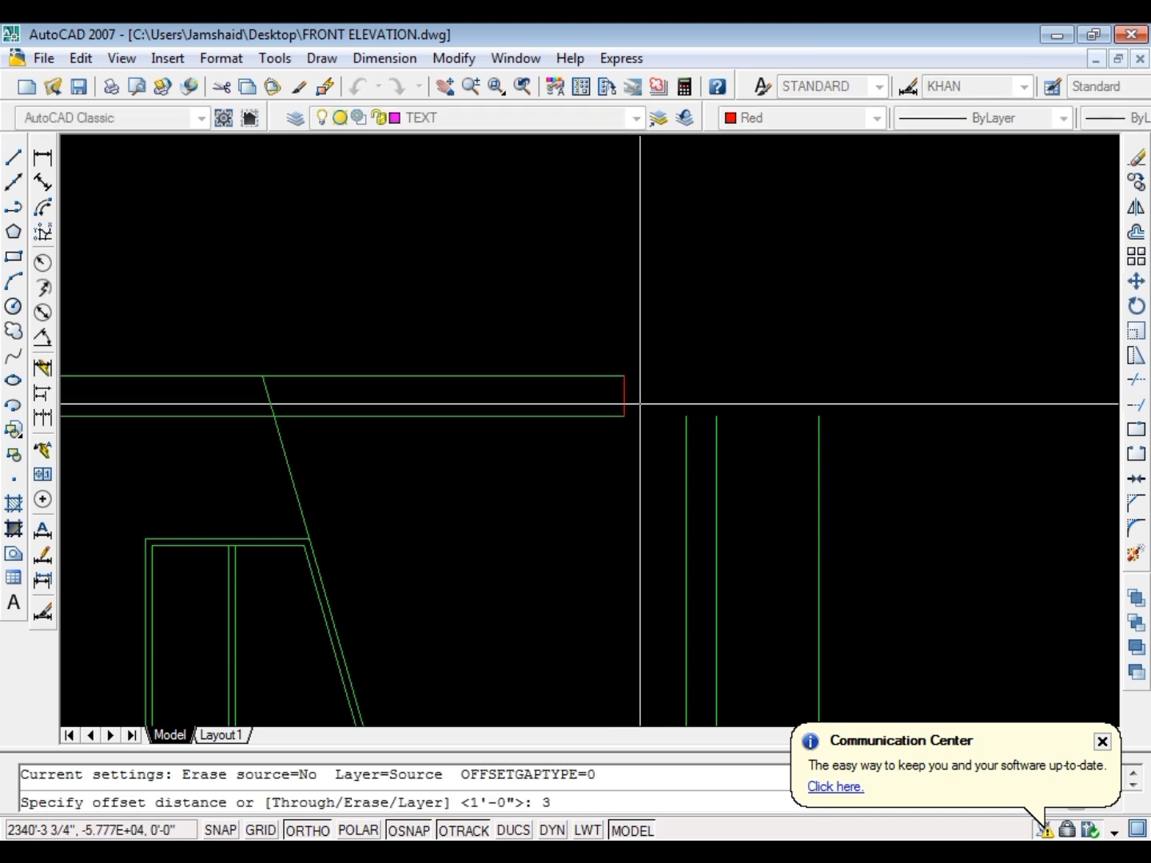
key("Return")
left_click(570, 376)
left_click(592, 274)
key("Escape")
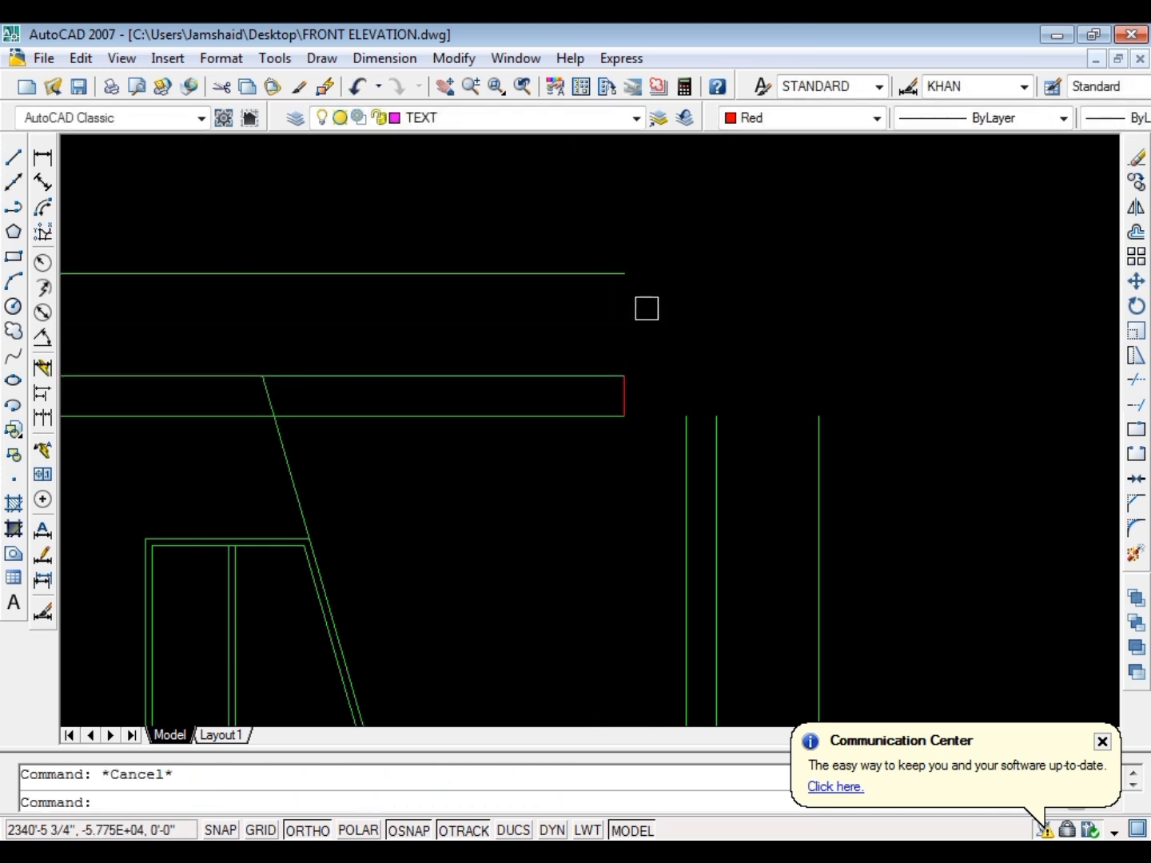
Stretch the parapet line's right end past the three vertical lines on the elevation's right side
left_click(599, 301)
type("s")
key("Return")
left_click(539, 306)
left_click(859, 324)
key("Escape")
Extend the three right-hand vertical lines to the parapet line and trim its overhang and the piece between the first two verticals
type("ex")
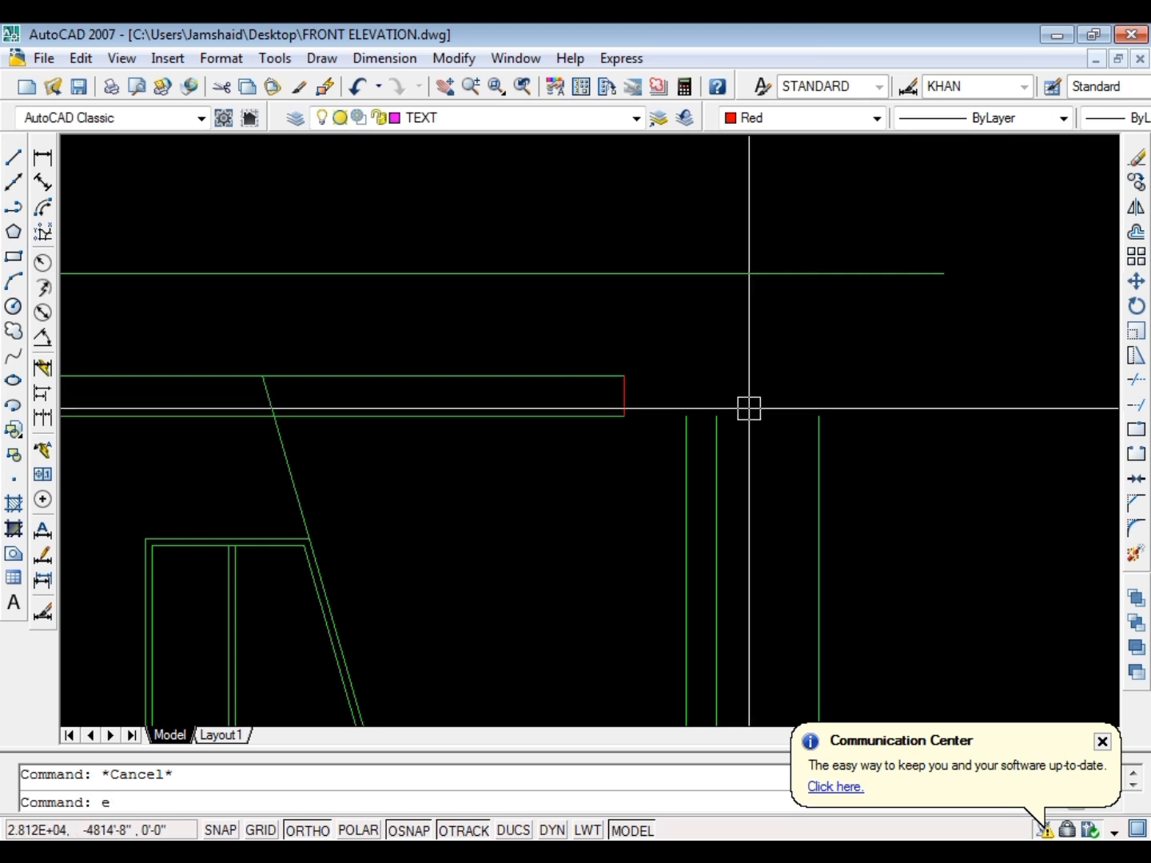
key("Return")
key("Return")
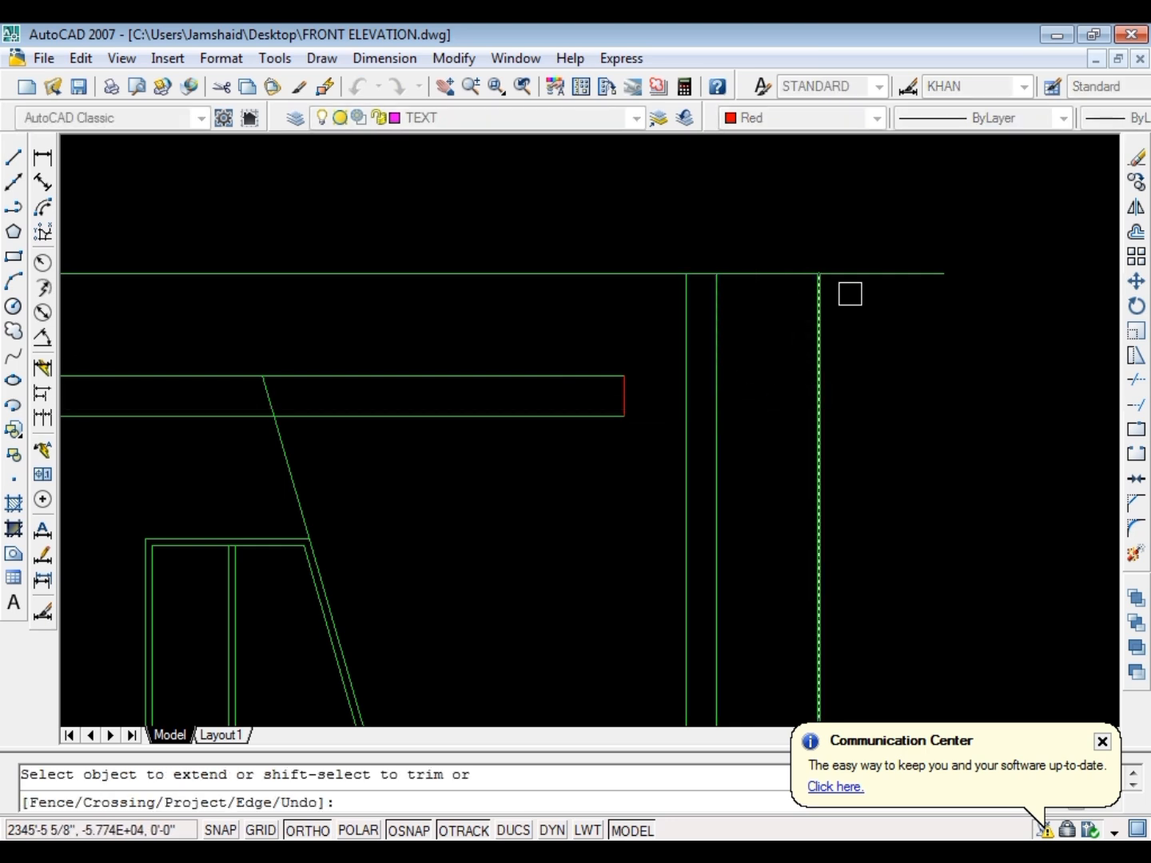
scroll(727, 302, "down", 6)
key("Escape")
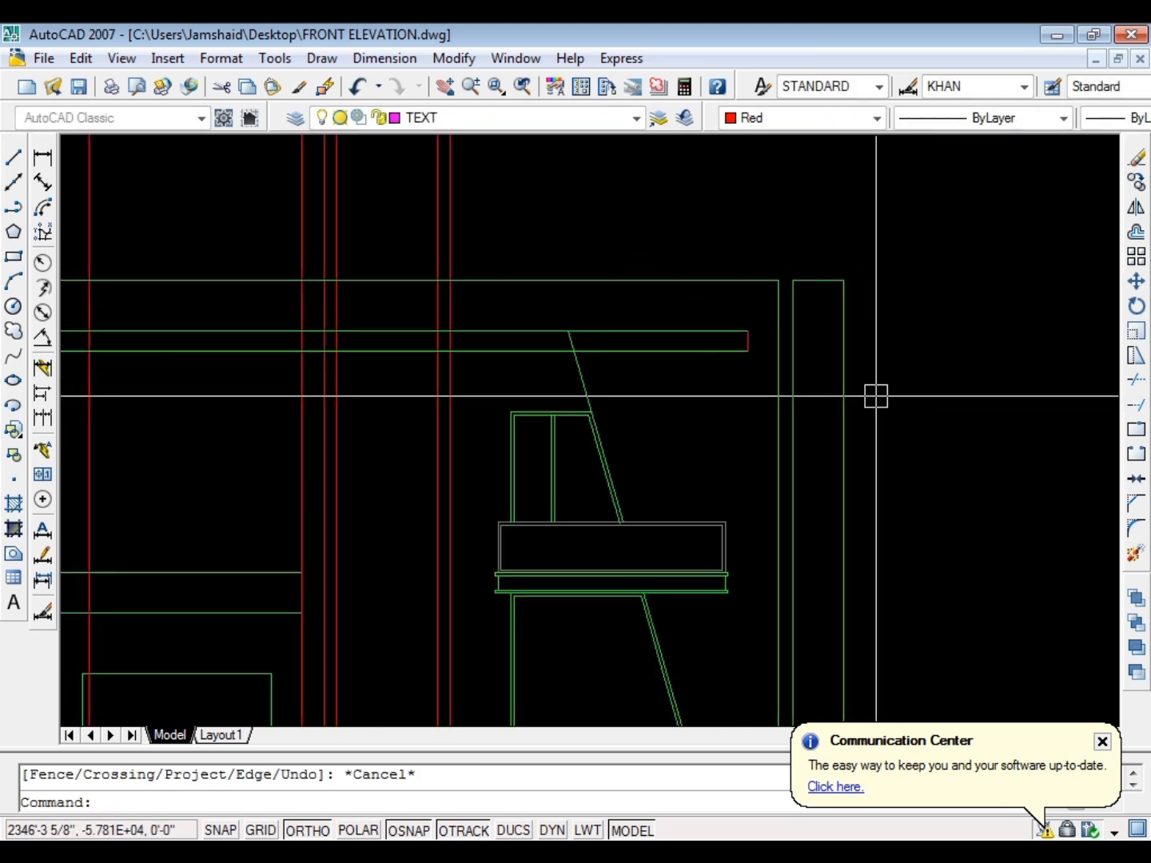
Extend the slanted line to the parapet line and trim its portion inside the roof slab
scroll(476, 240, "up", 3)
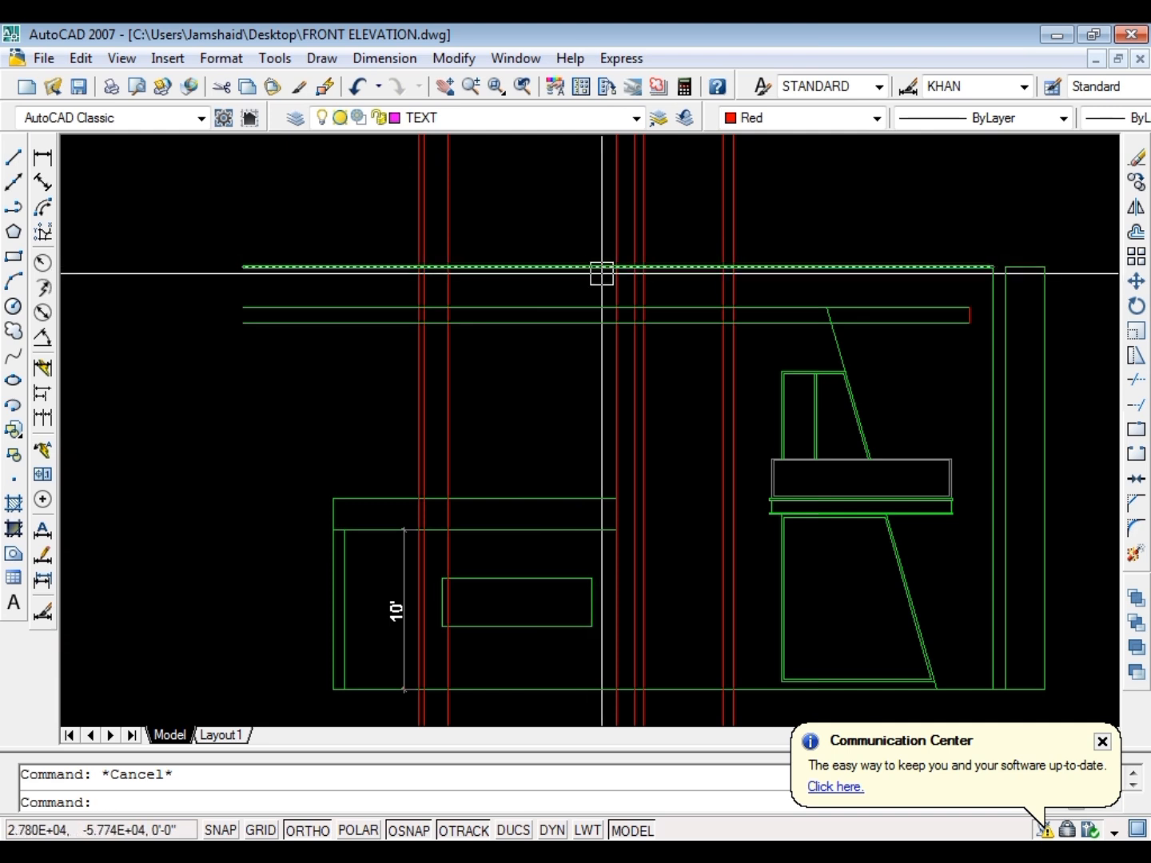
scroll(851, 270, "up", 3)
type("ex")
key("Return")
key("Return")
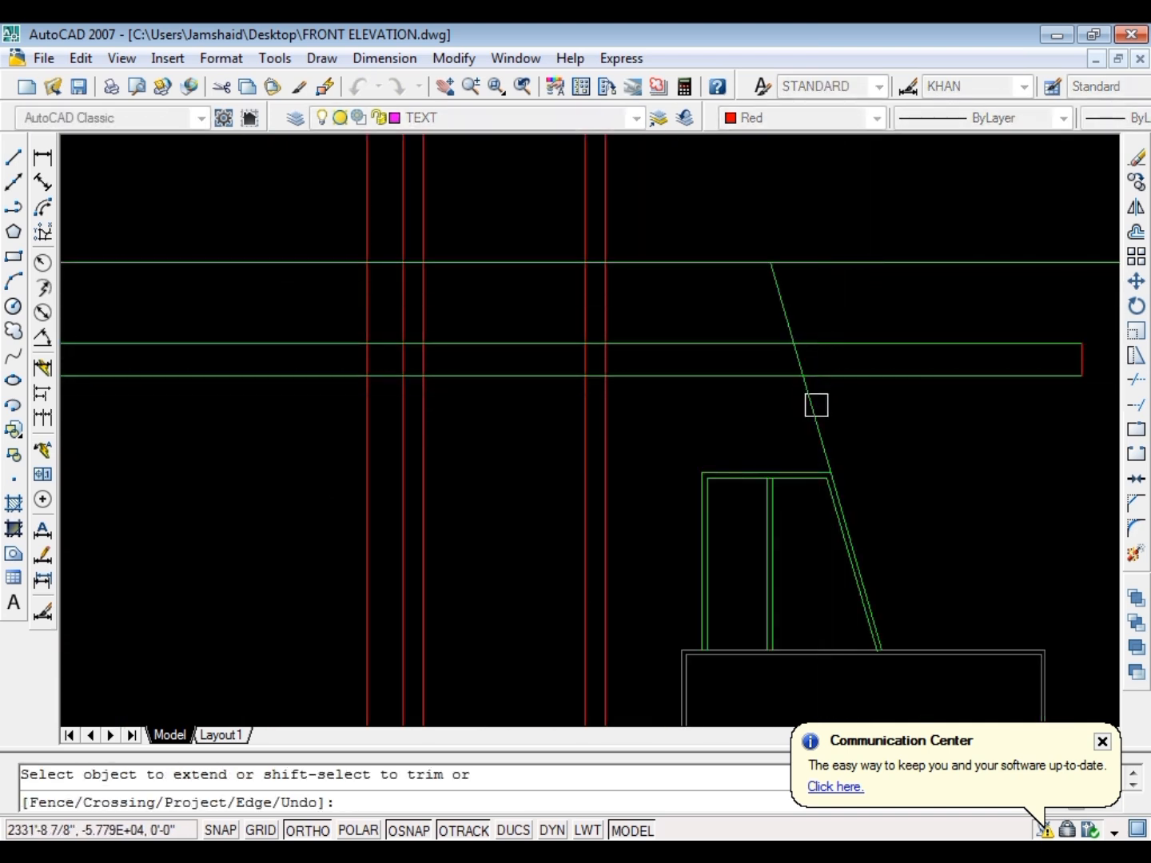
scroll(794, 357, "down", 3)
scroll(807, 343, "up", 3)
key("Escape")
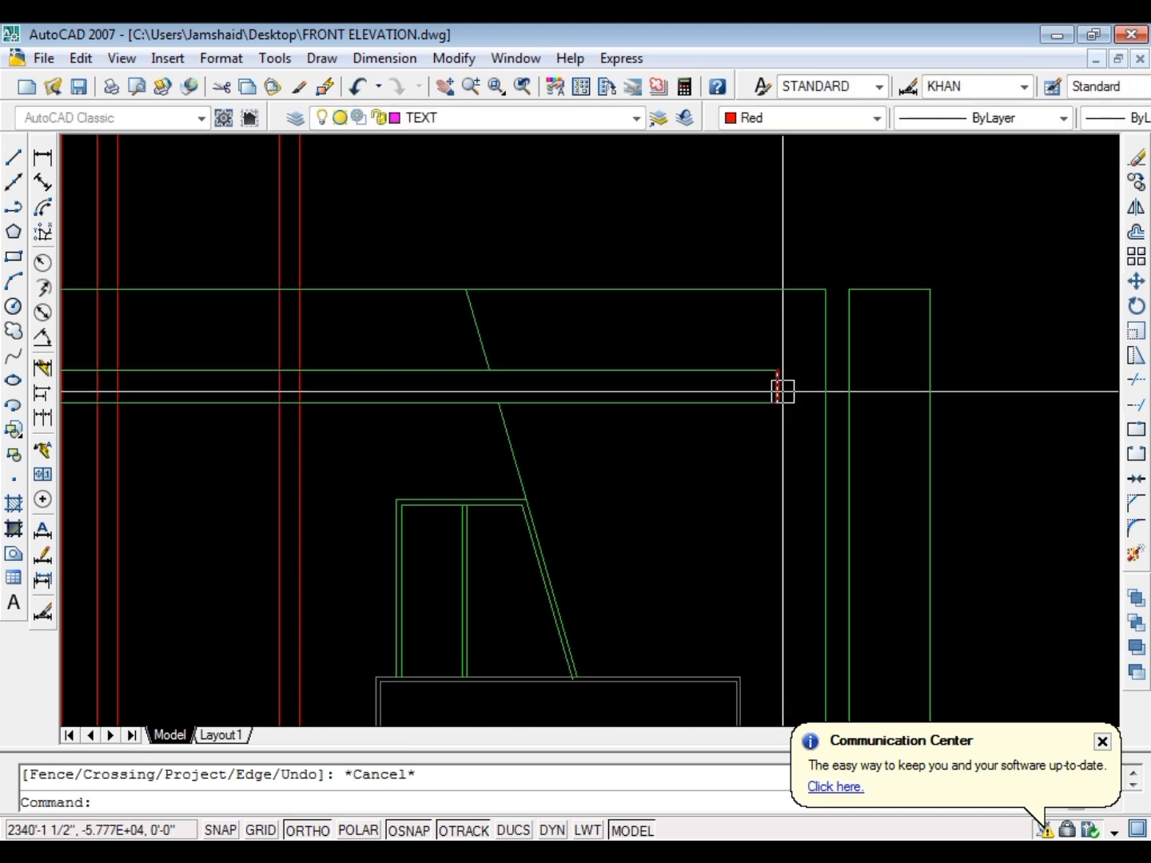
Offset the roof slab's upper, lower and right end lines inward
type("o")
key("Return")
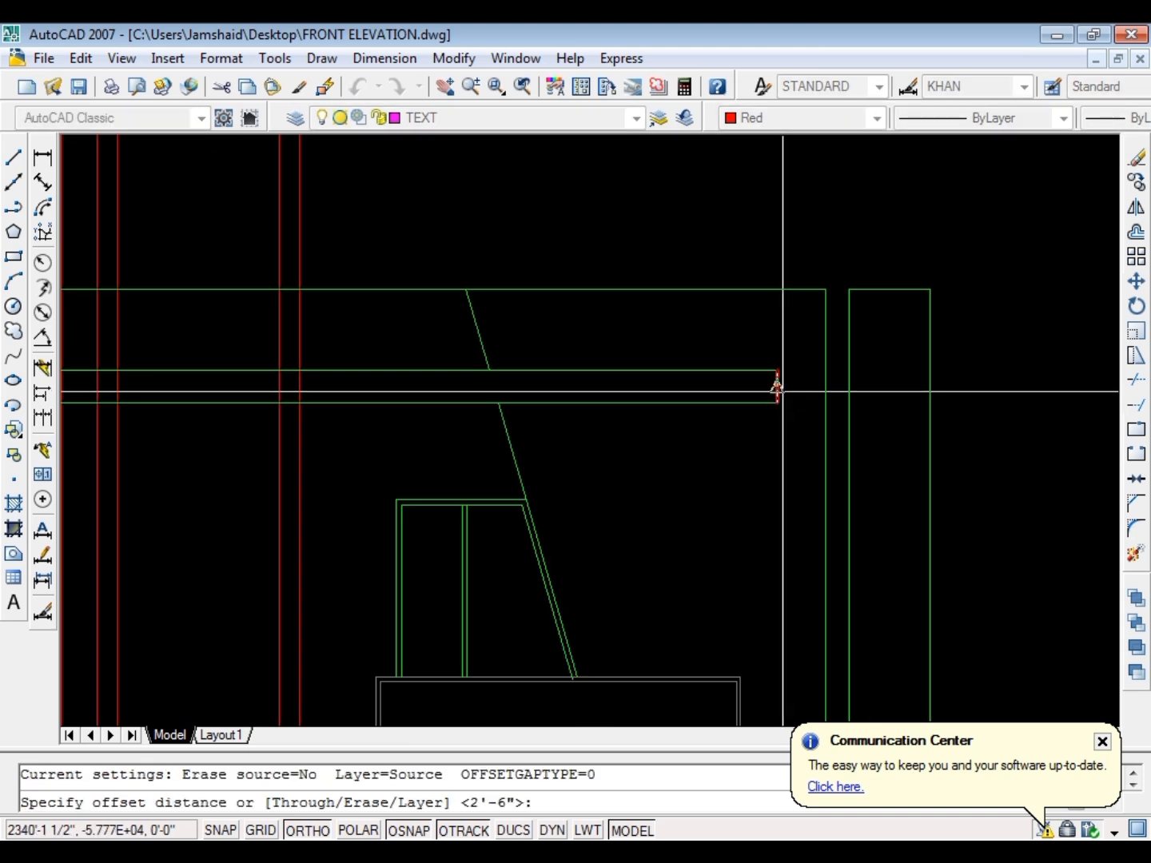
type("1")
key("Return")
scroll(737, 336, "up", 2)
left_click(796, 419)
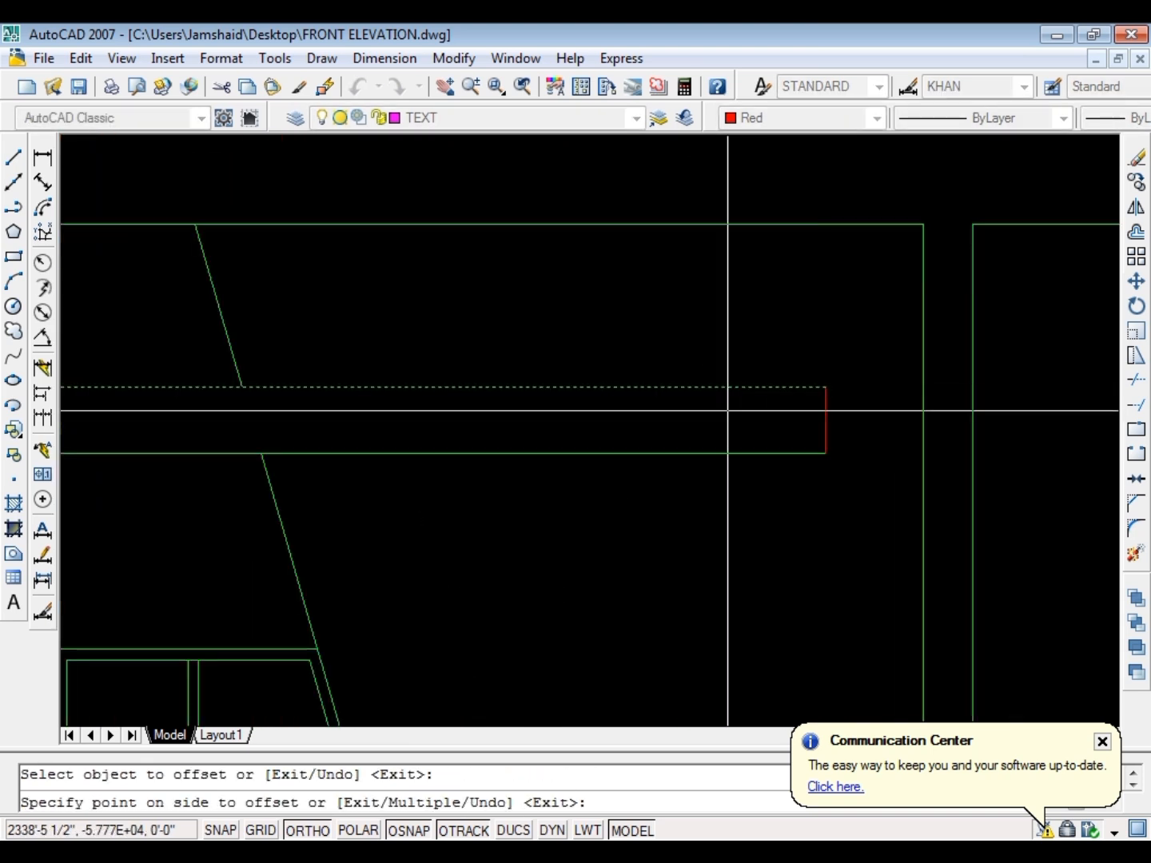
left_click(720, 455)
key("Escape")
scroll(779, 430, "up", 5)
key("Escape")
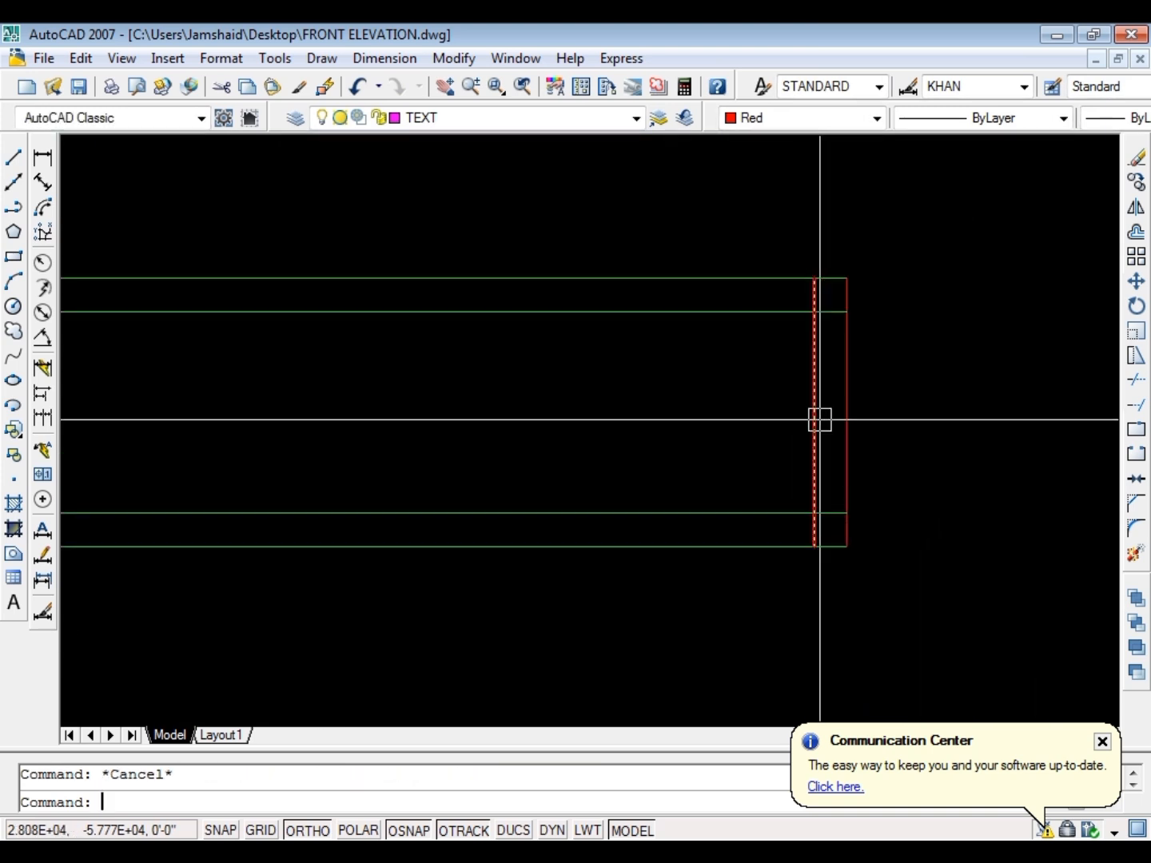
Trim the crossing lines at the roof slab's right end to leave projecting top and bottom bands with a recessed end
type("tr")
key("Return")
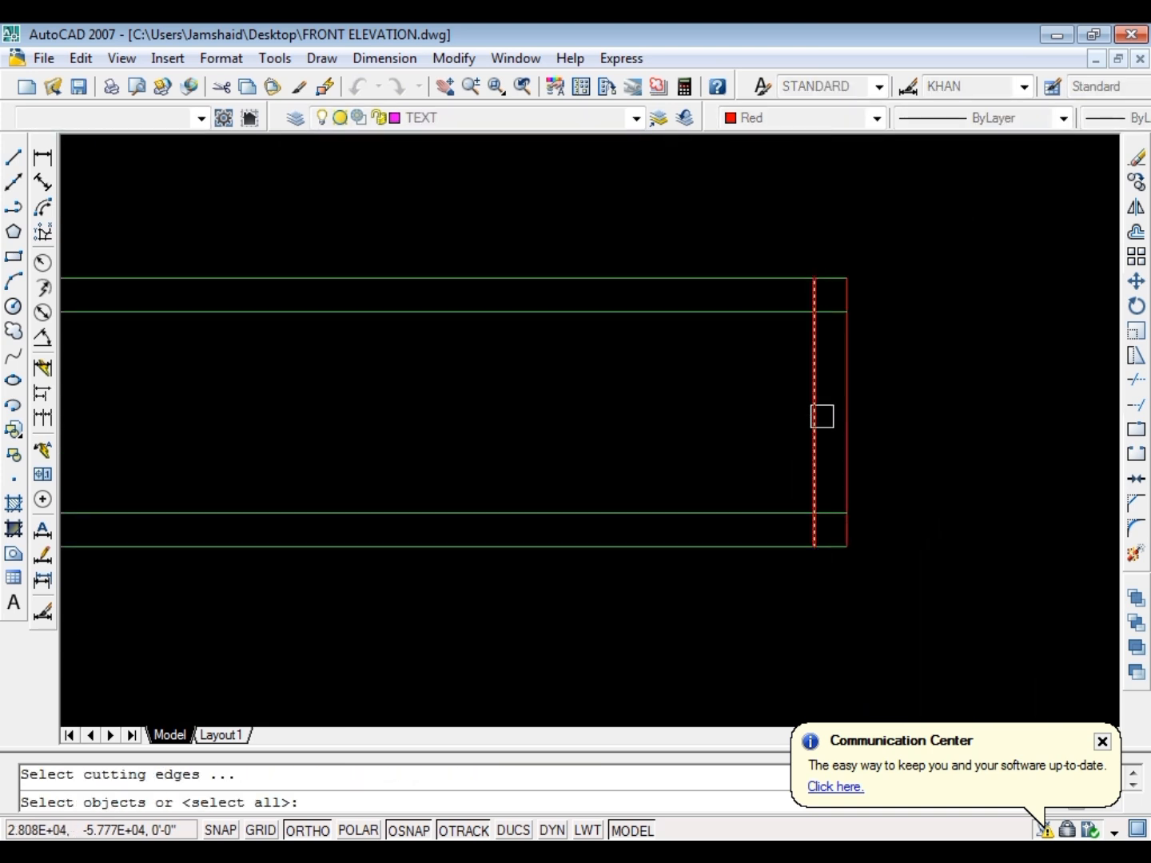
key("Return")
scroll(841, 375, "up", 3)
scroll(749, 235, "down", 3)
scroll(777, 446, "up", 3)
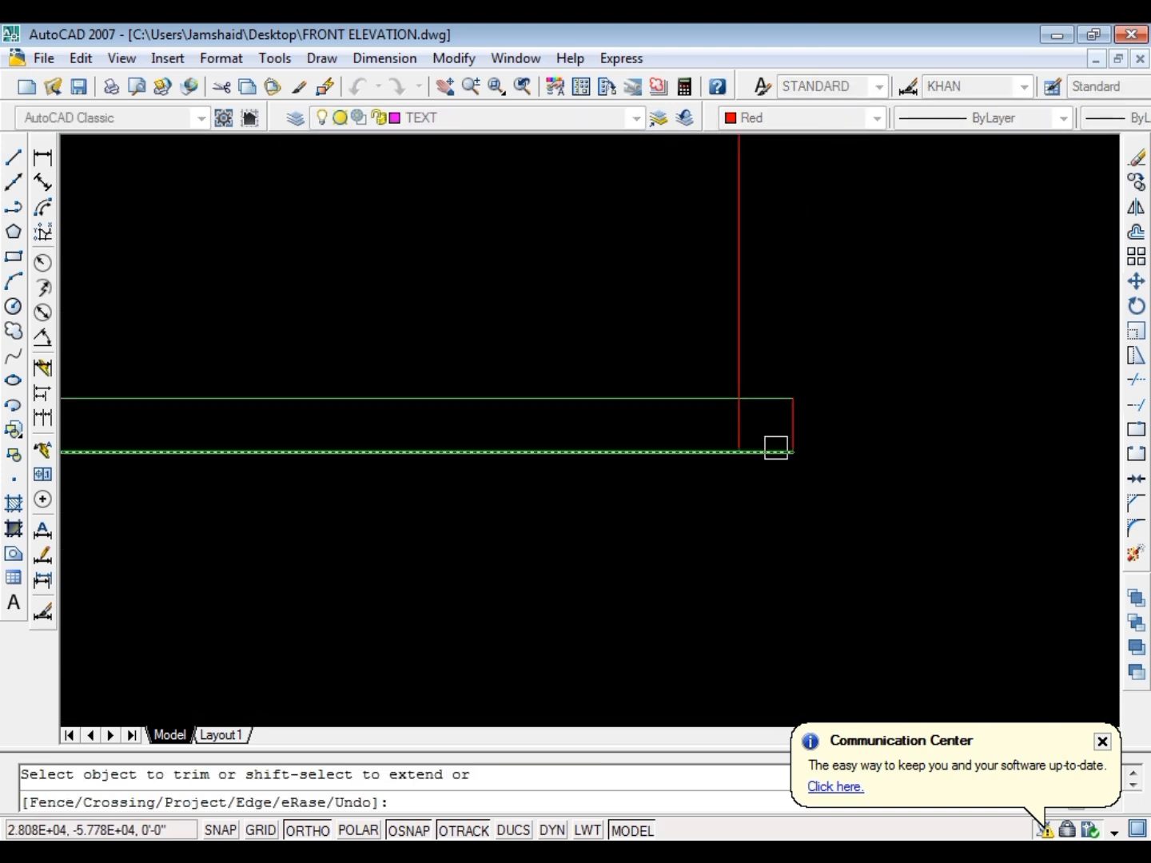
left_click(721, 423)
key("Escape")
key("Escape")
Match the red end lines of the roof slab to the green slab line's properties and save the drawing
type("mna*Cancel*")
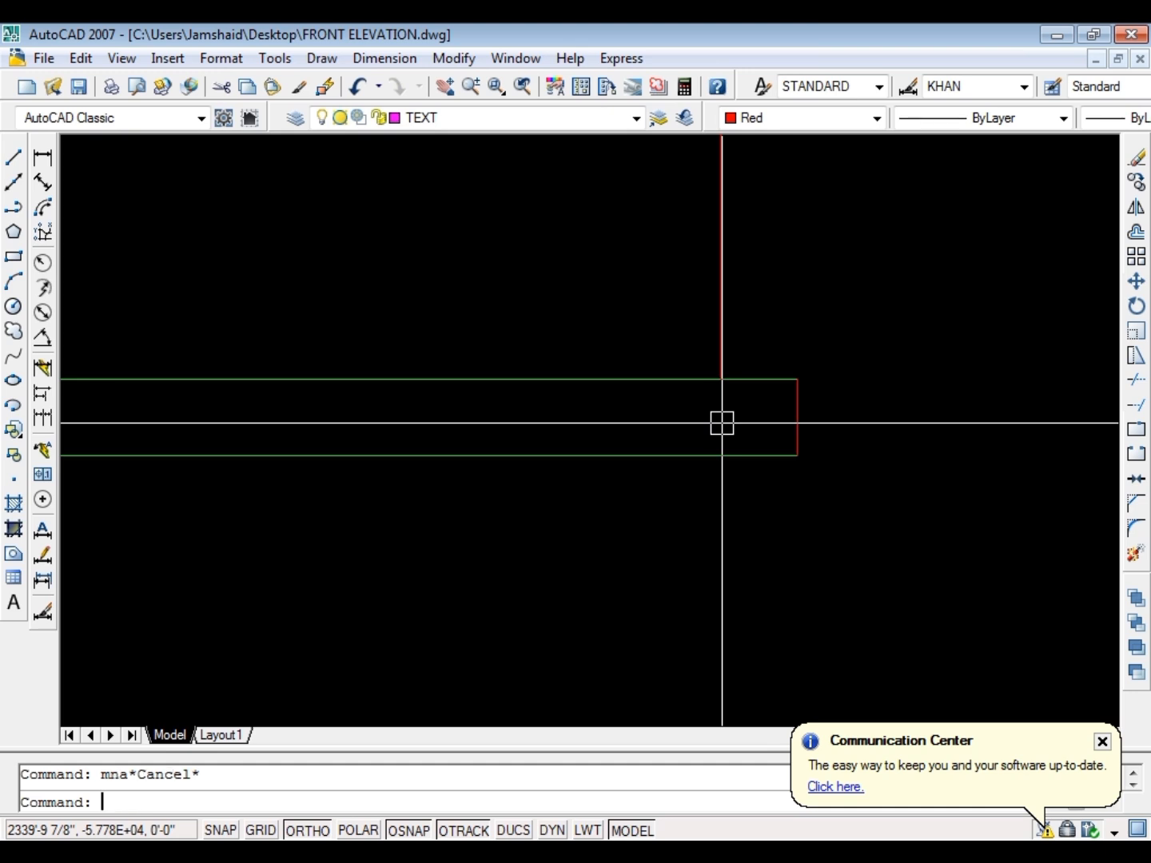
key("Return")
left_click(721, 456)
left_click(712, 450)
scroll(714, 364, "down", 2)
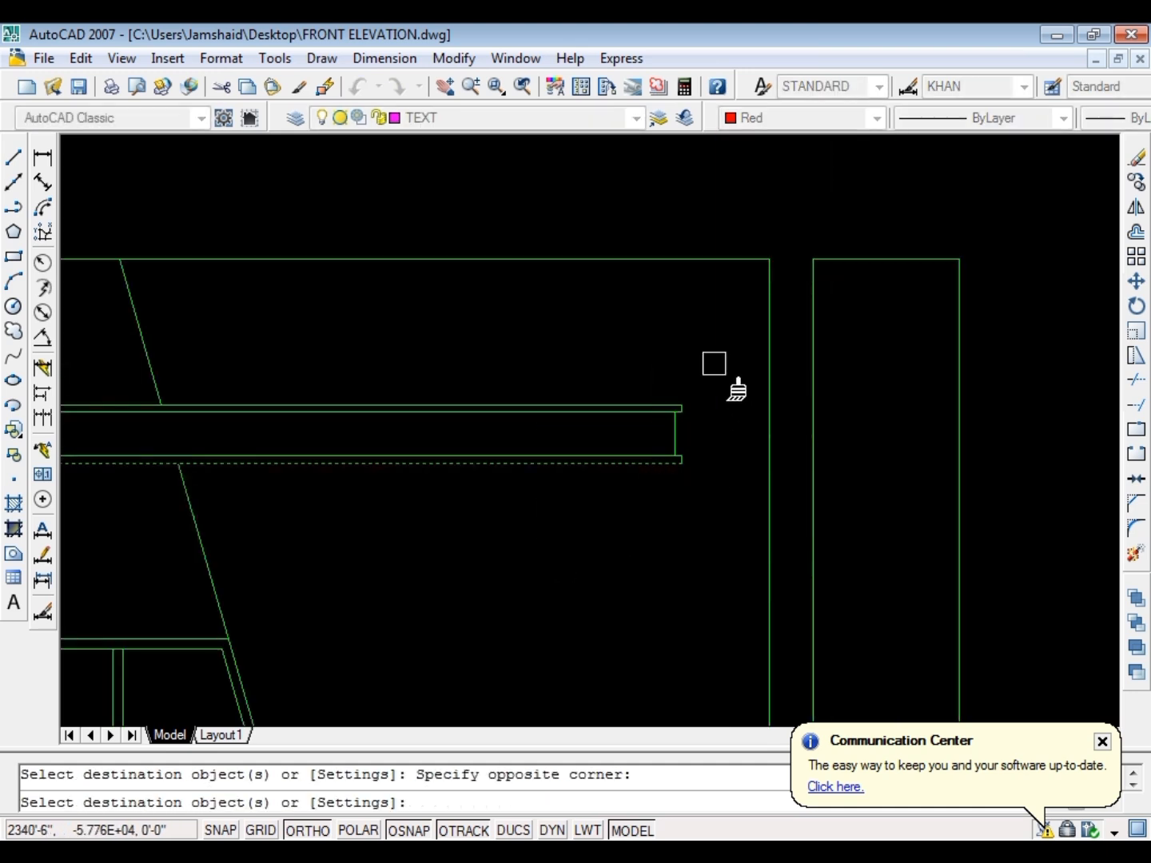
key("Escape")
key("ctrl+s")
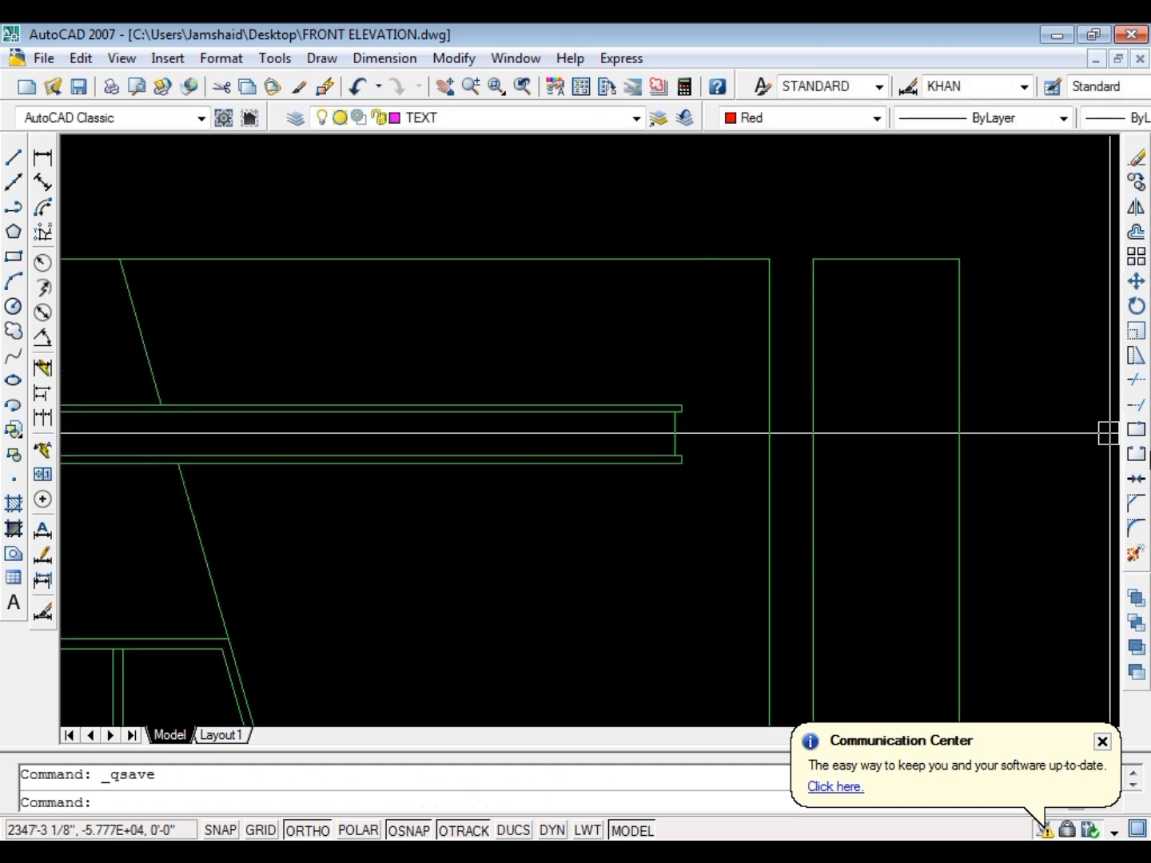
scroll(432, 390, "down", 7)
scroll(318, 411, "up", 3)
scroll(703, 363, "down", 4)
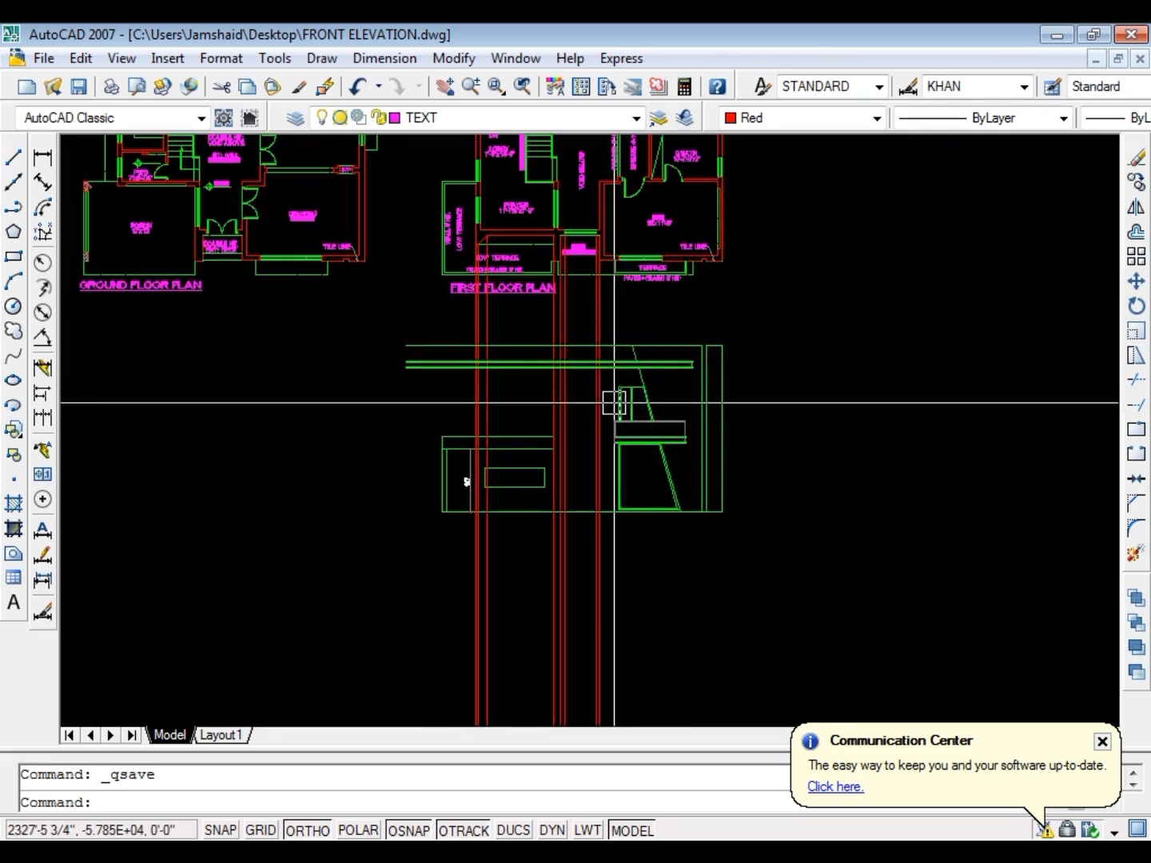
scroll(598, 388, "down", 4)
scroll(701, 350, "up", 7)
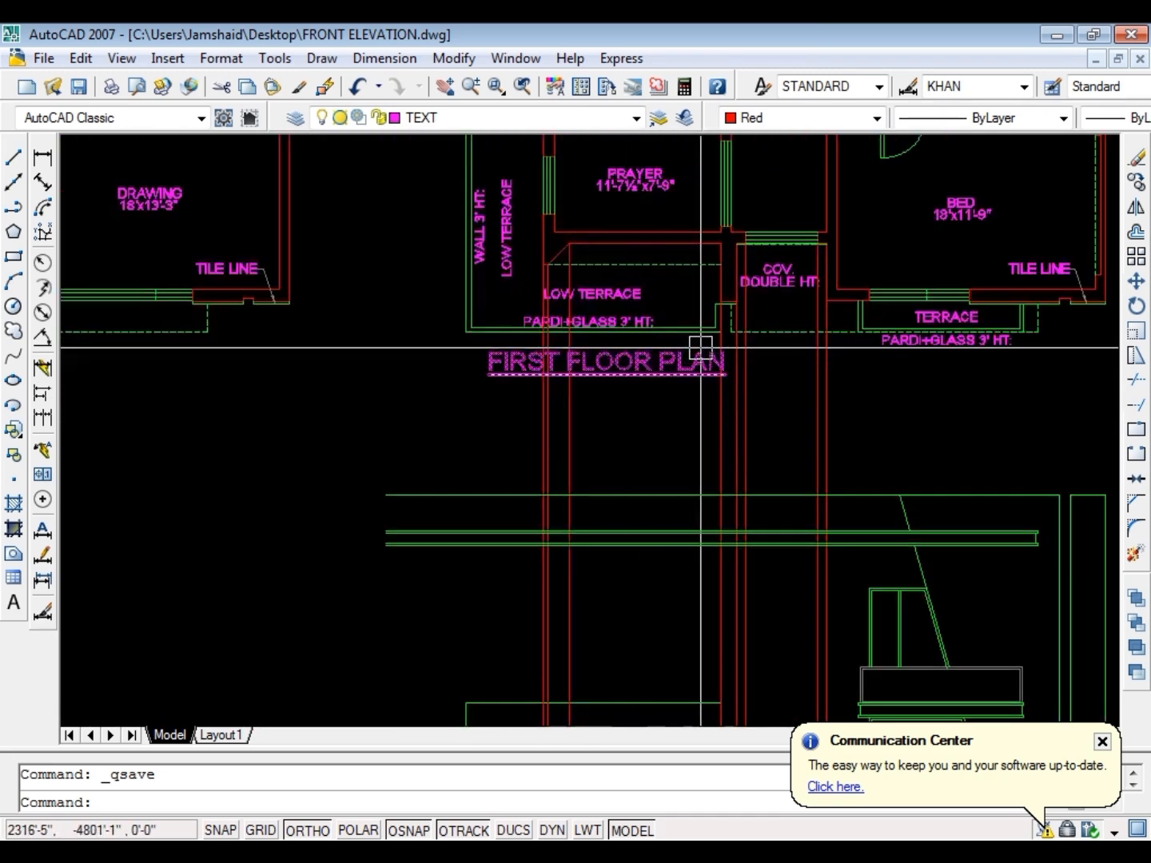
Project a vertical ray down from the dashed slab corner beside the low terrace in the first floor plan
key("Escape")
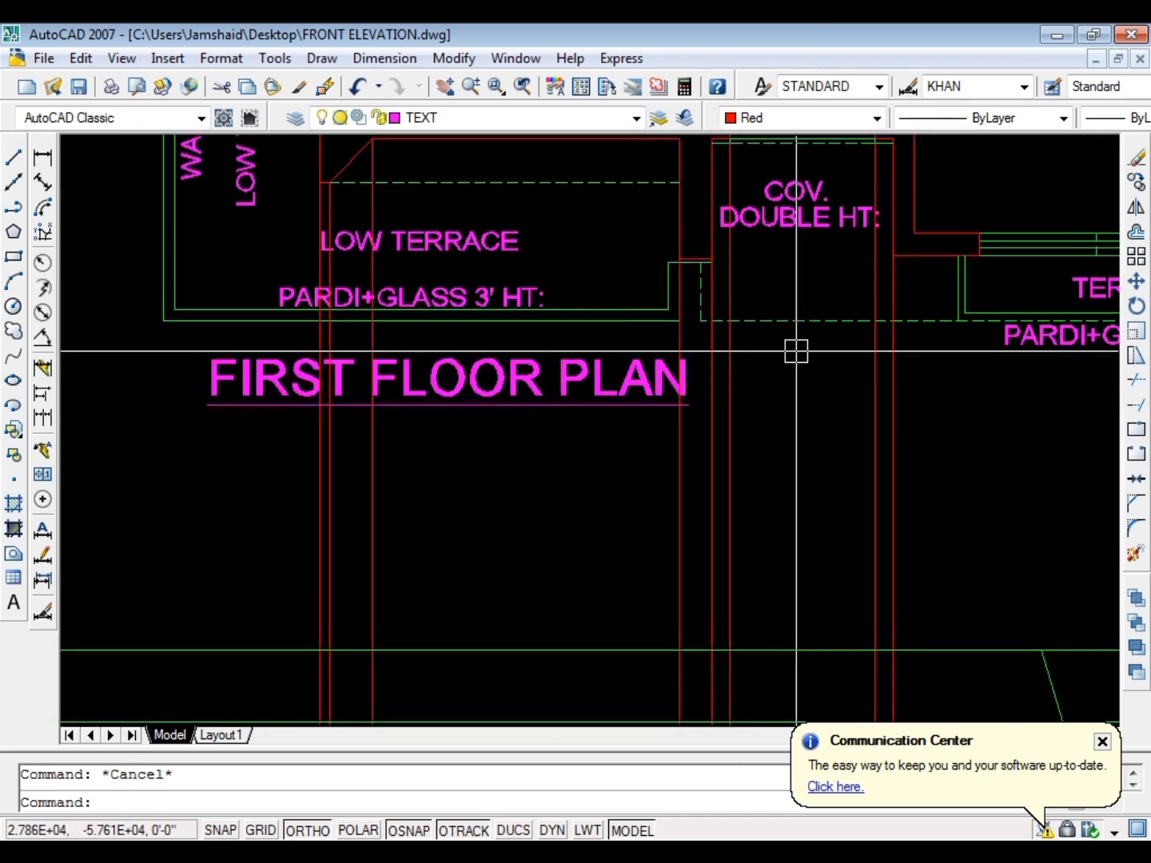
type("ray")
key("Return")
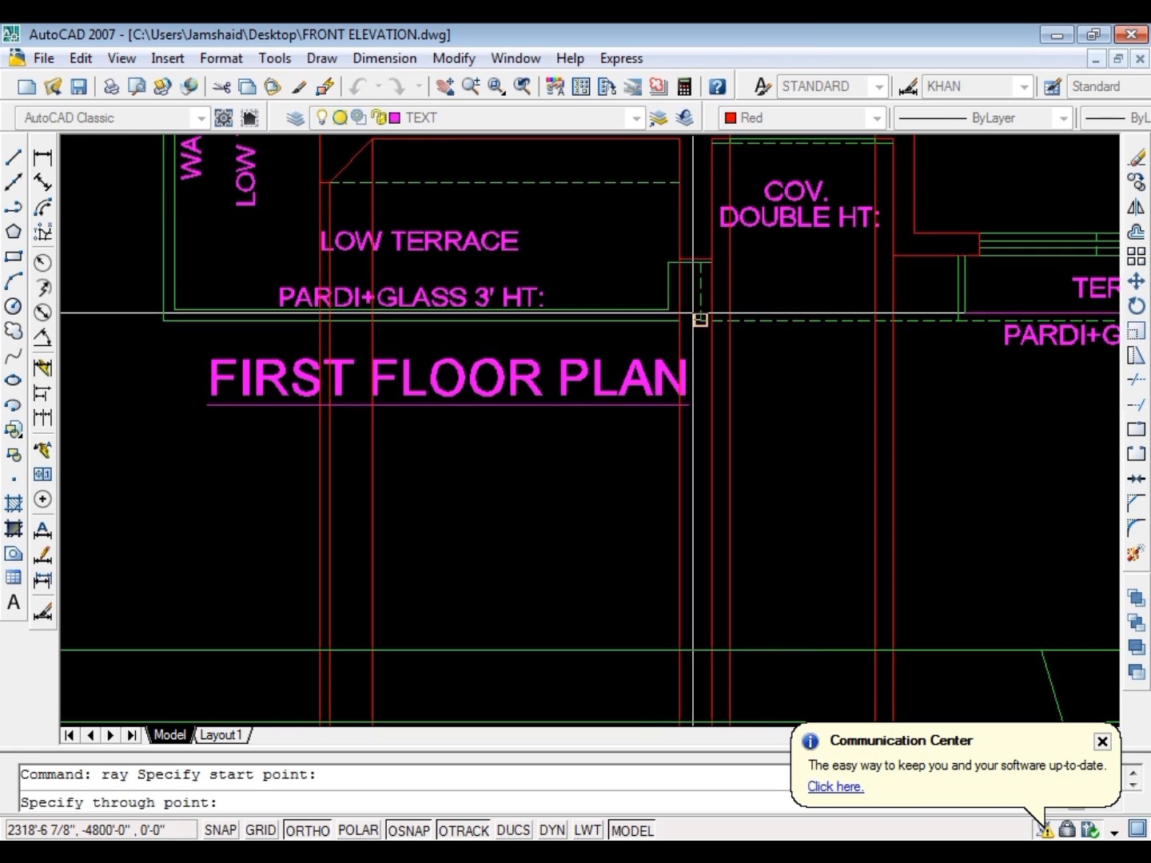
scroll(680, 248, "down", 12)
scroll(644, 376, "up", 9)
left_click(638, 413)
key("Escape")
key("Escape")
Erase the four red projection rays of the covered double-height bay above the elevation
scroll(781, 370, "down", 7)
scroll(828, 304, "up", 6)
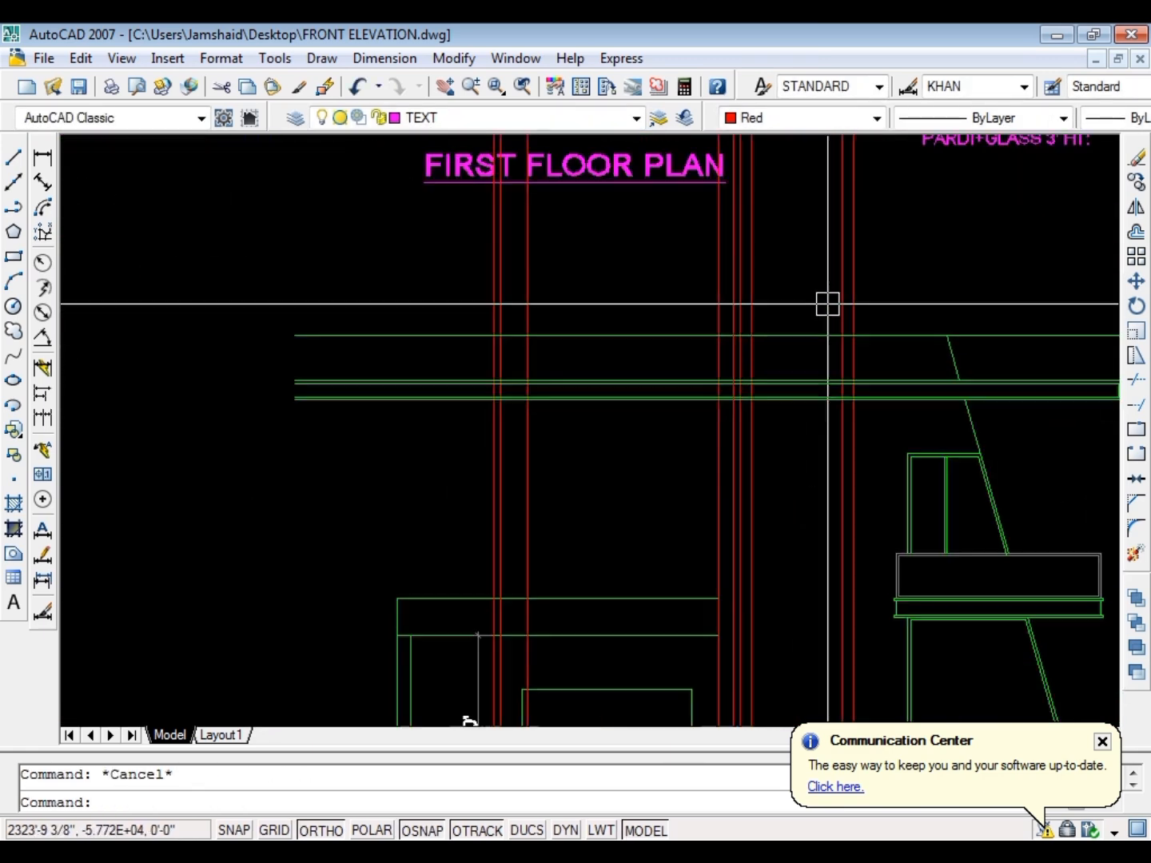
scroll(828, 304, "up", 2)
left_click(921, 298)
left_click(635, 346)
type("e")
key("Return")
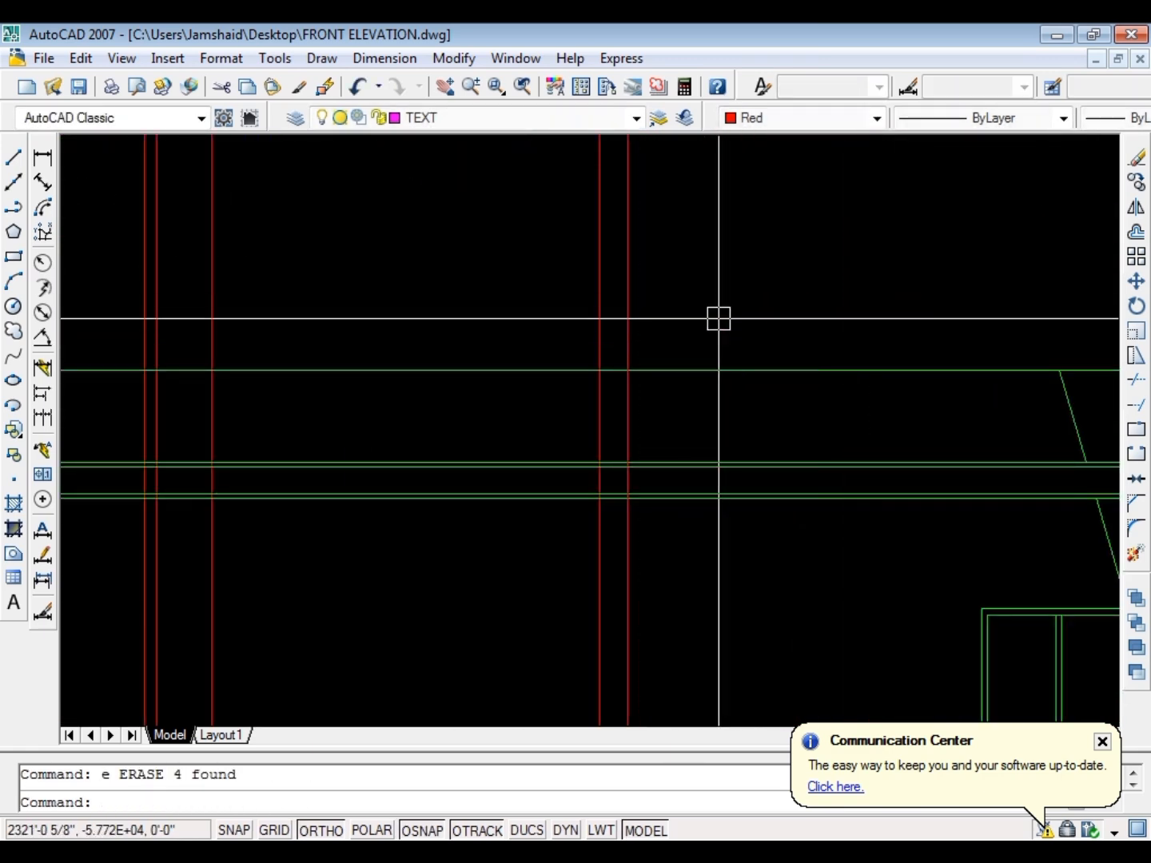
Draw a horizontal ray from the upper window's top corner leftward across the entrance bay
scroll(719, 319, "down", 5)
scroll(648, 277, "up", 3)
scroll(637, 233, "down", 2)
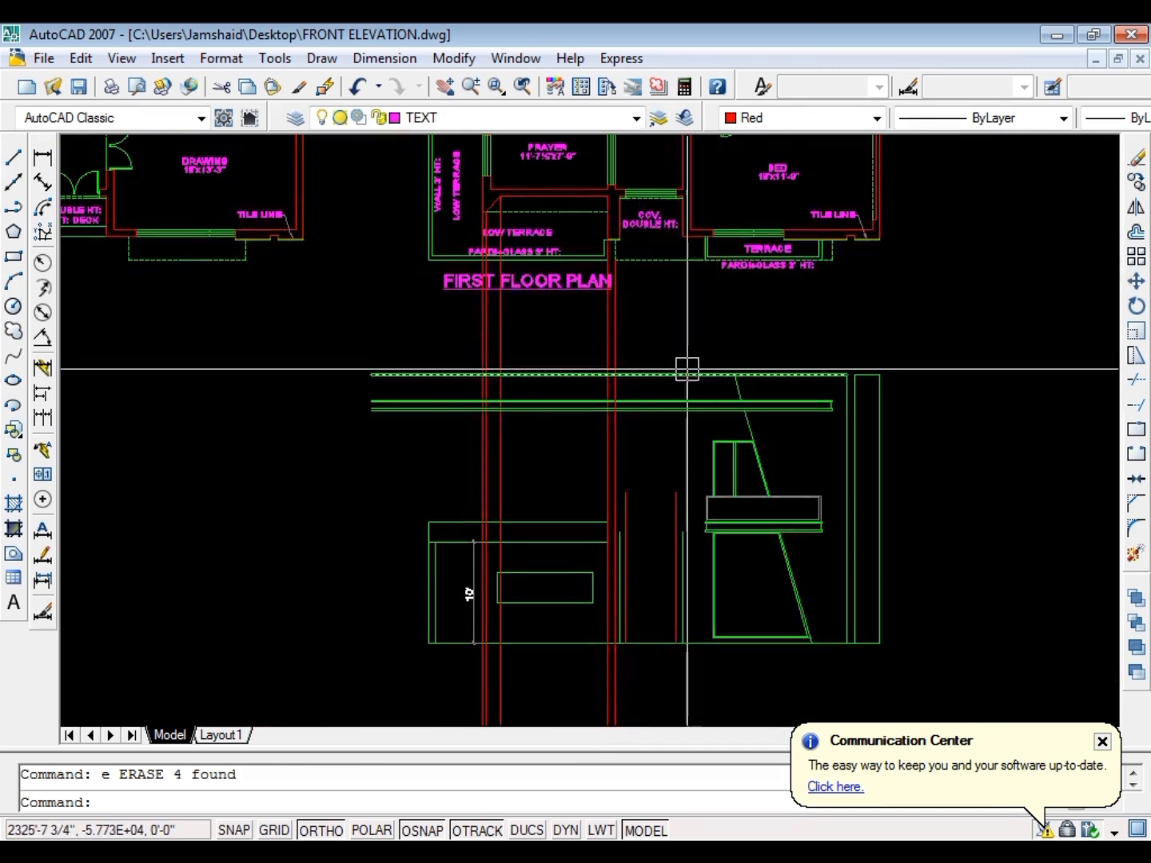
scroll(634, 339, "up", 5)
scroll(676, 513, "down", 4)
scroll(675, 513, "up", 4)
key("Escape")
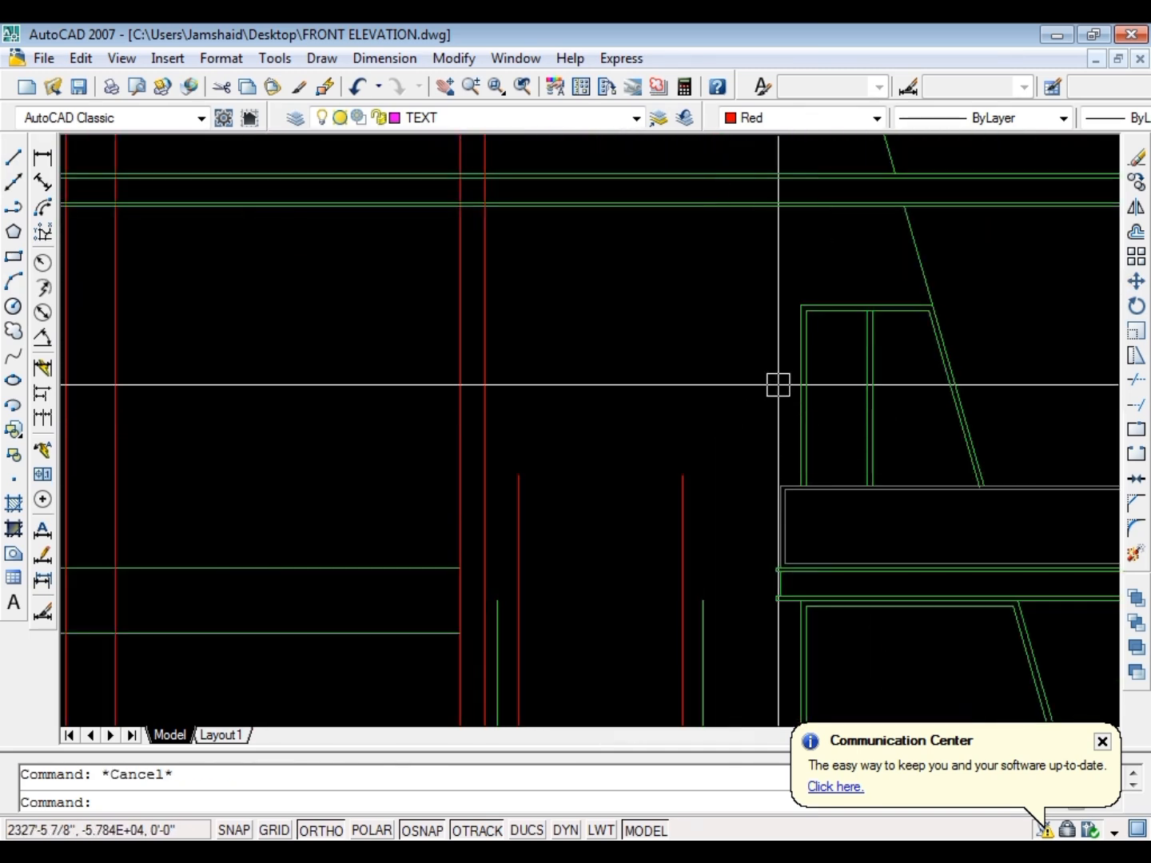
type("ray")
key("Return")
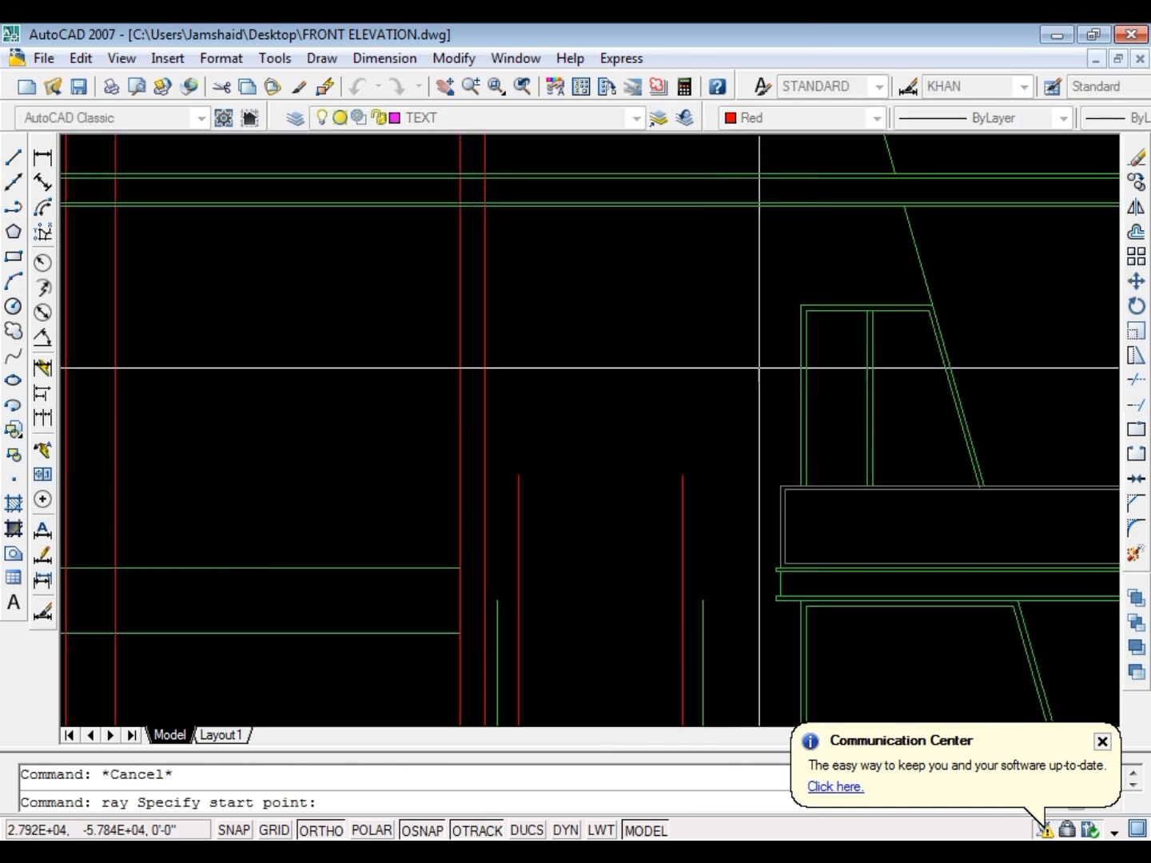
scroll(766, 318, "up", 3)
left_click(836, 293)
left_click(666, 306)
key("Escape")
scroll(612, 306, "down", 4)
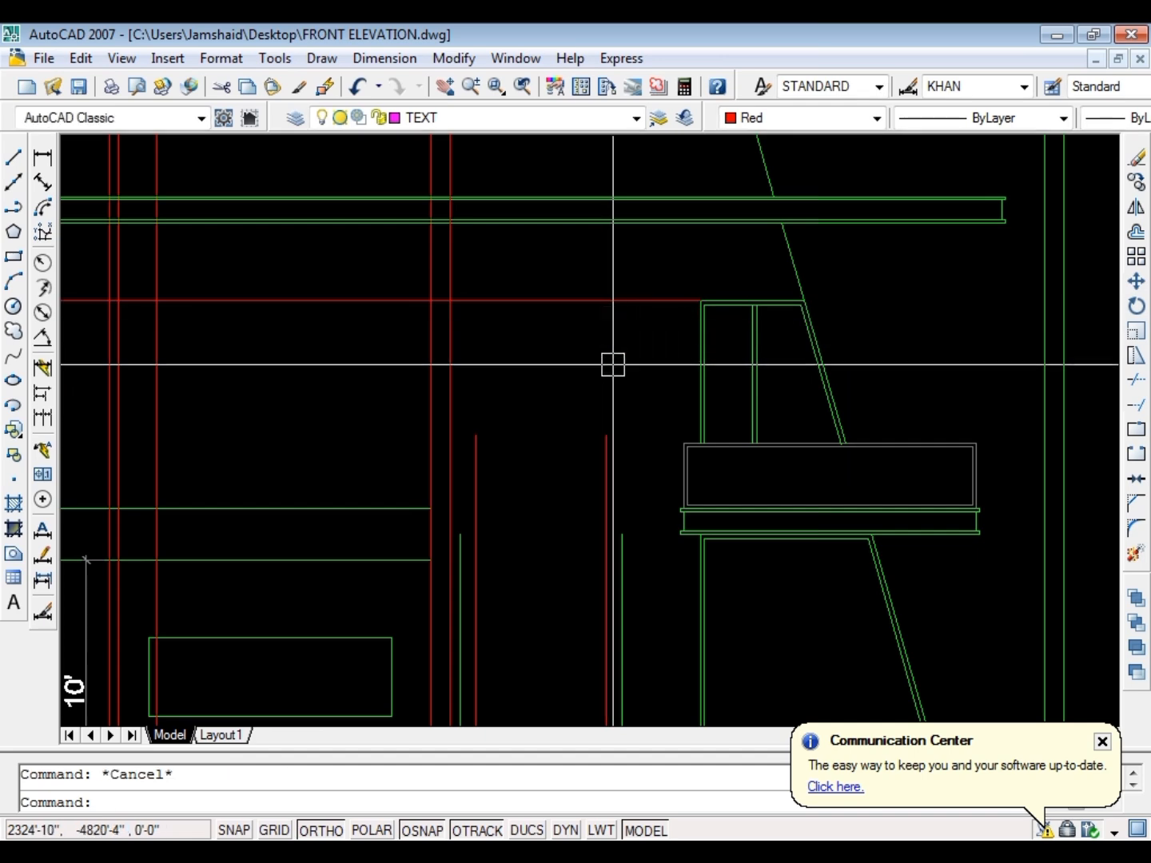
Extend the entrance bay's red and green vertical lines to the horizontal ray, continuing the right green line up to the parapet line
type("ex")
key("Return")
key("Return")
left_click(604, 461)
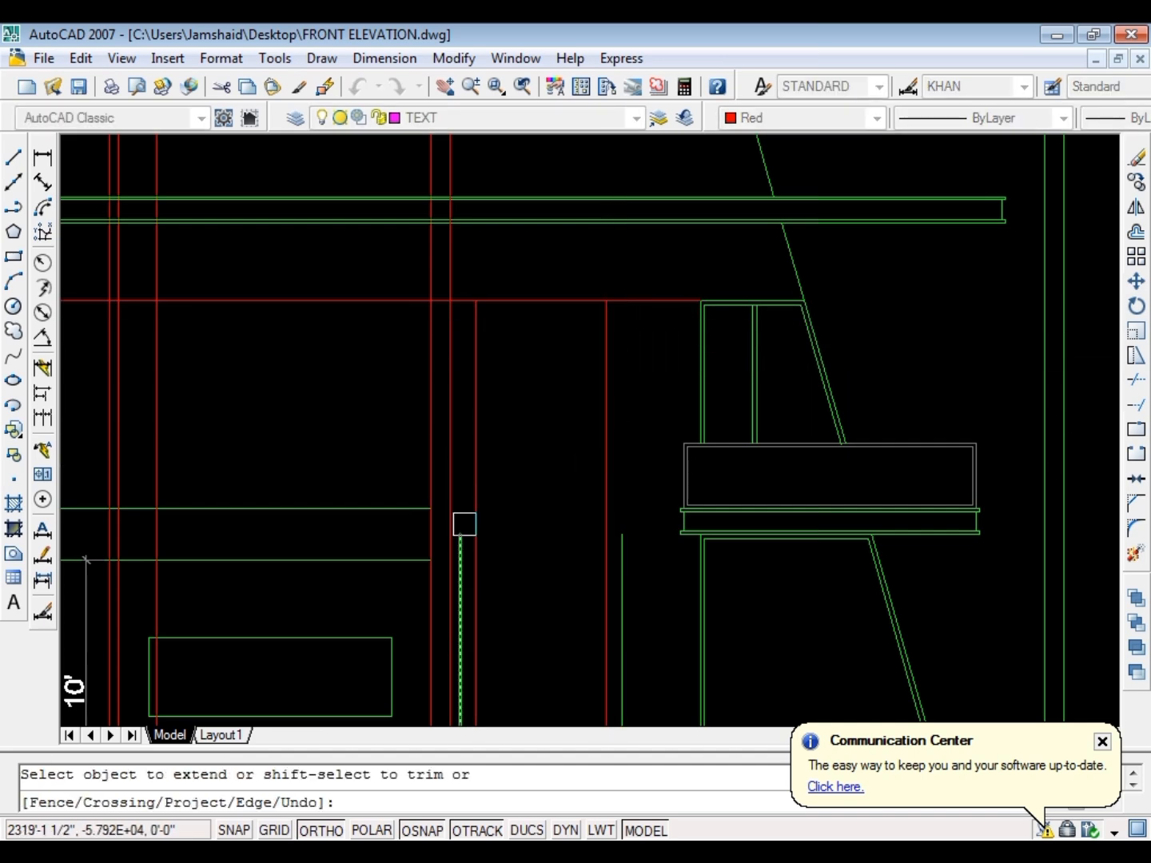
scroll(486, 389, "down", 3)
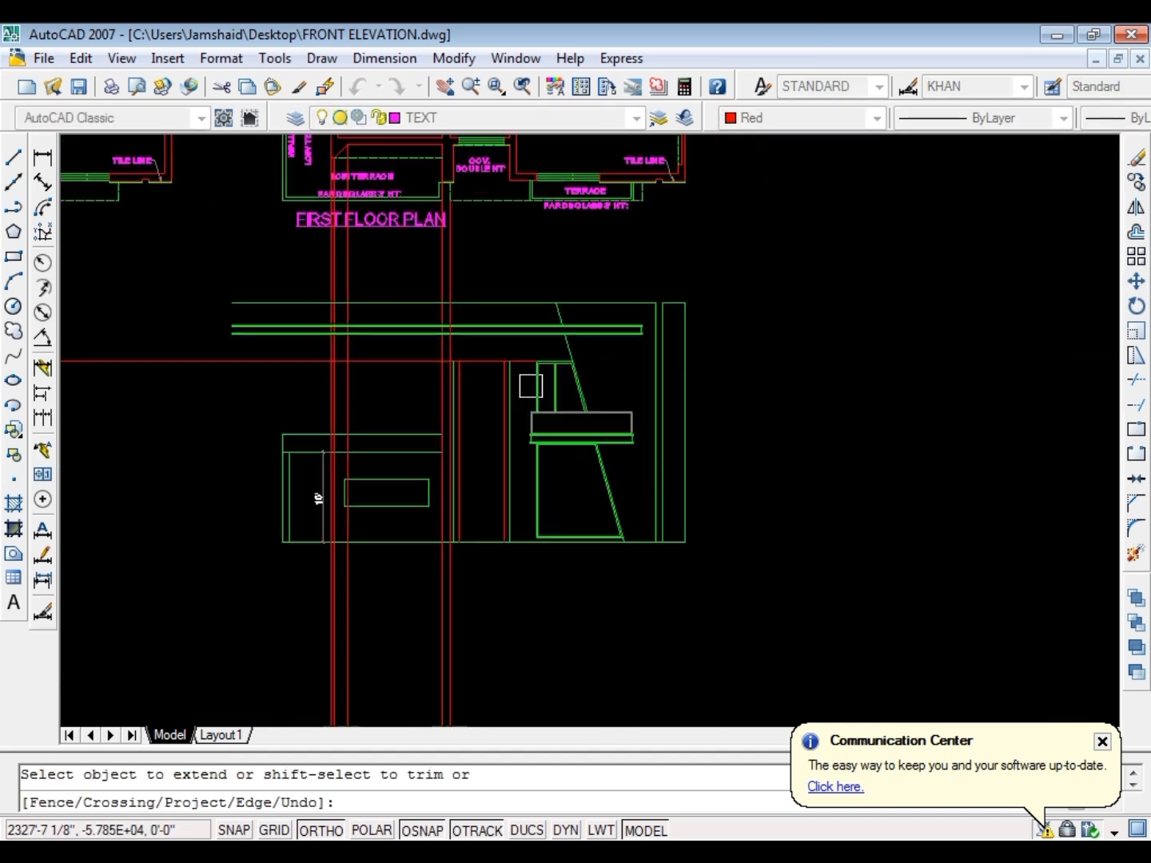
scroll(506, 378, "up", 3)
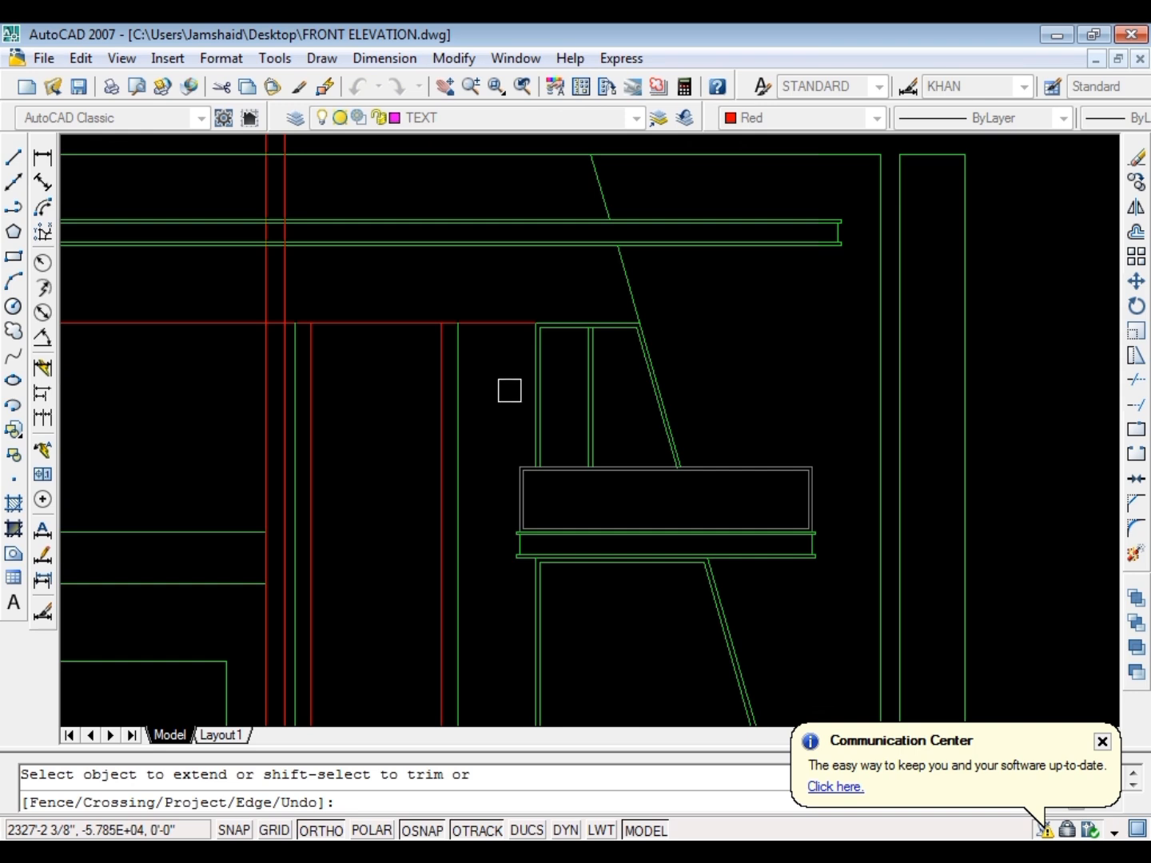
scroll(468, 334, "up", 3)
scroll(480, 355, "down", 4)
scroll(504, 320, "up", 2)
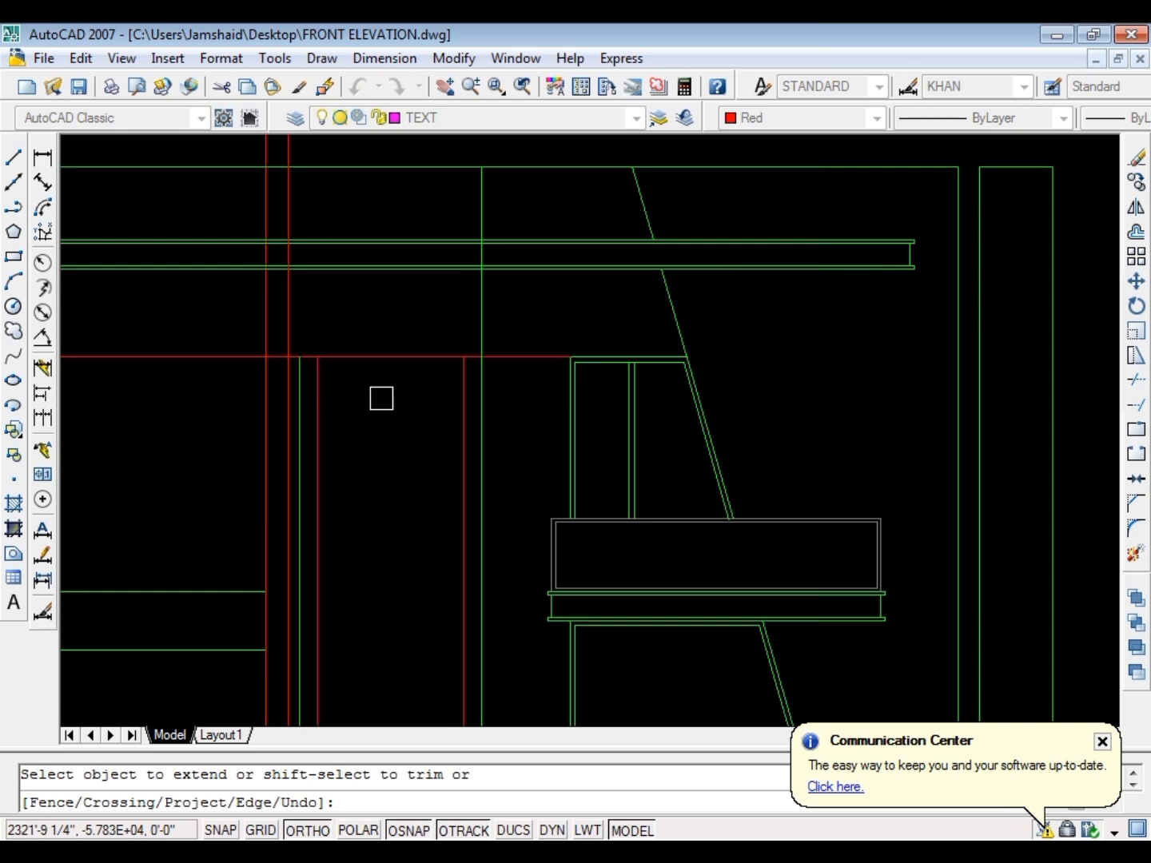
scroll(368, 408, "down", 2)
scroll(394, 296, "up", 2)
scroll(322, 478, "down", 4)
scroll(438, 269, "up", 4)
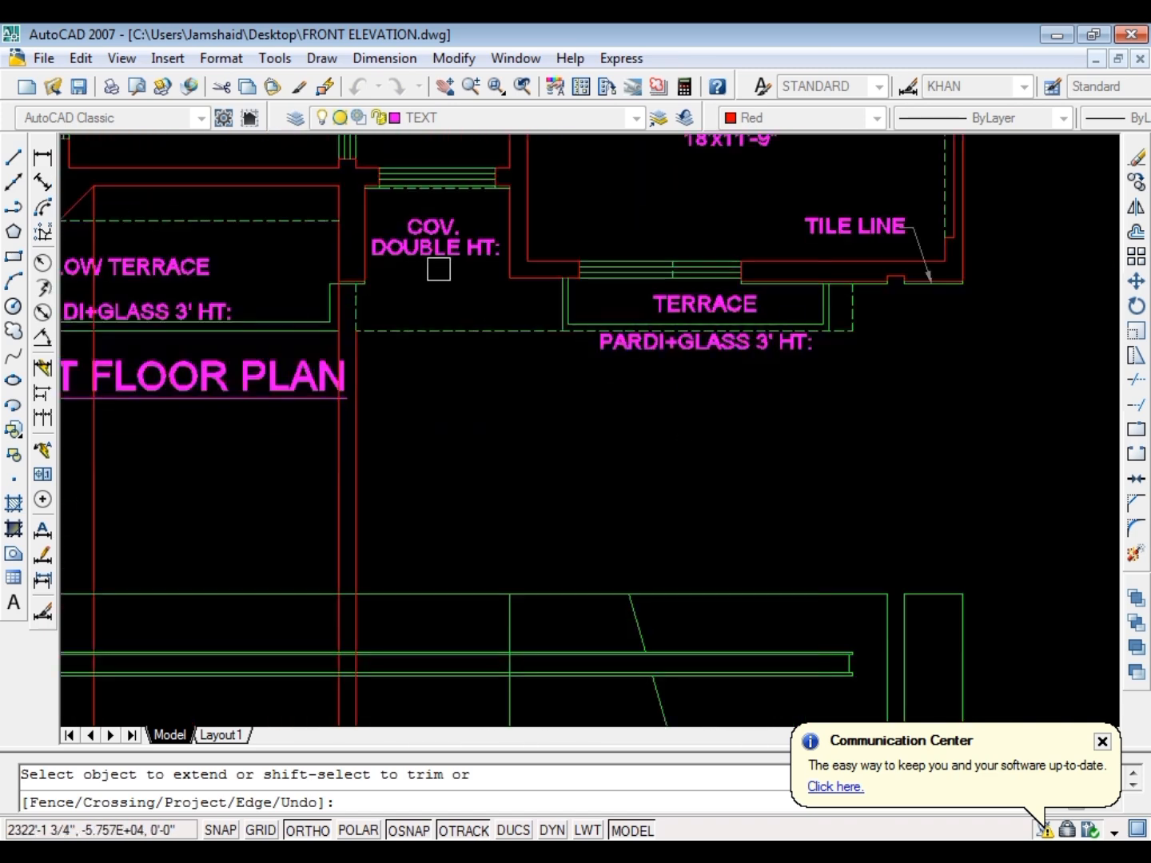
scroll(428, 282, "down", 2)
key("Escape")
Fillet the projected red ray with the roof slab's outer upper and lower lines to close its left end
scroll(380, 457, "up", 3)
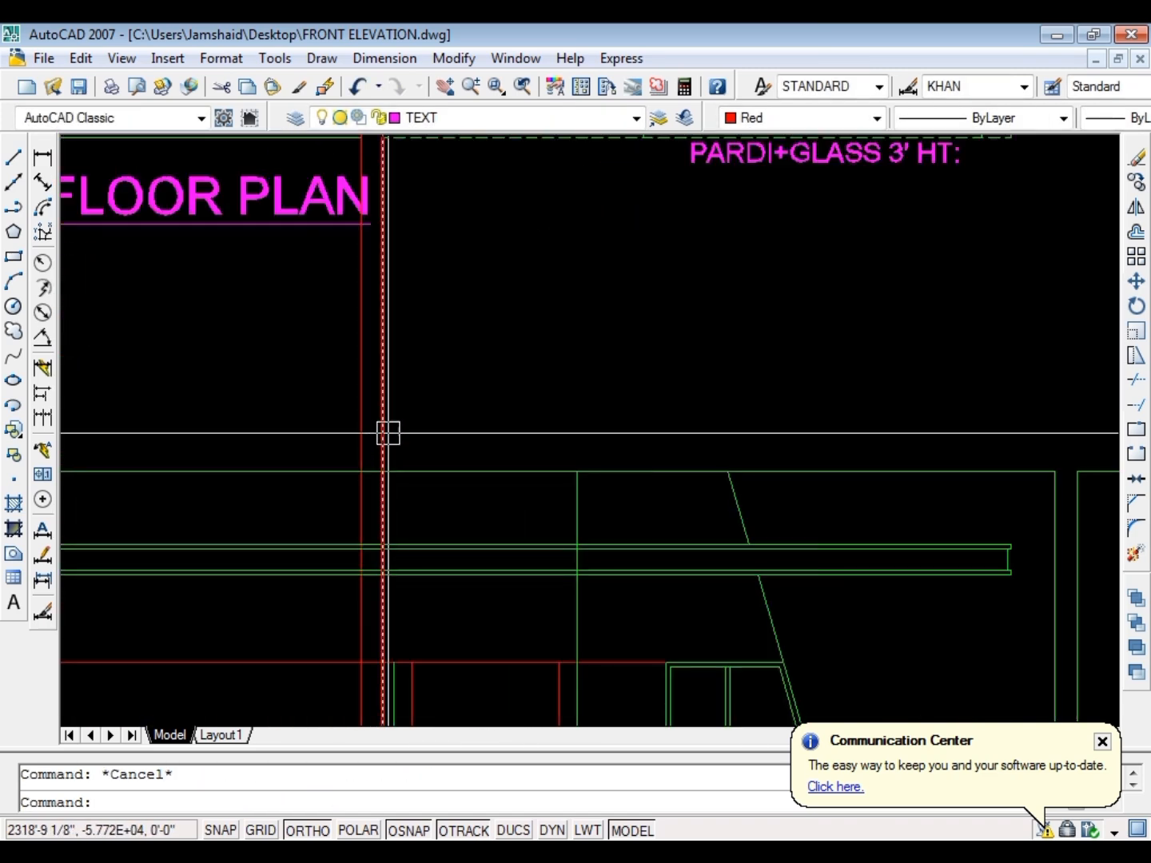
scroll(488, 358, "down", 2)
scroll(489, 359, "up", 3)
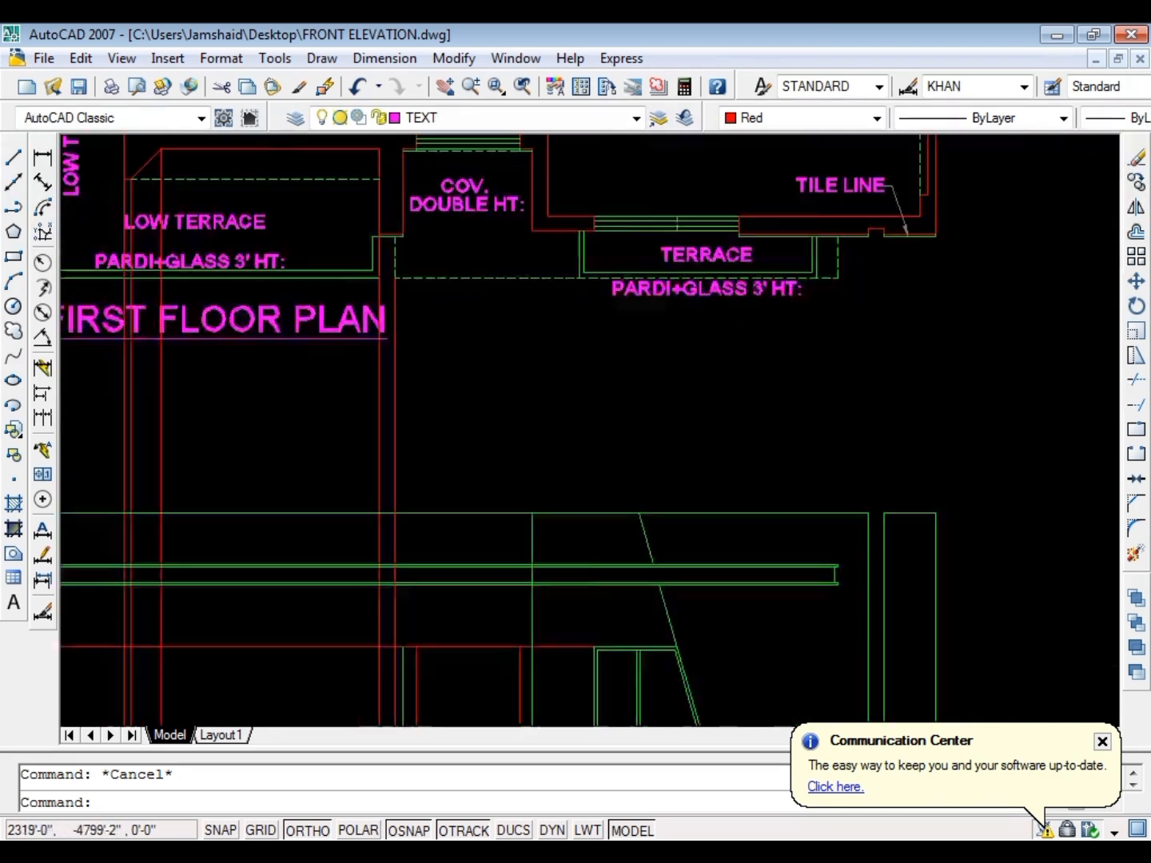
scroll(400, 385, "down", 1)
scroll(401, 385, "up", 5)
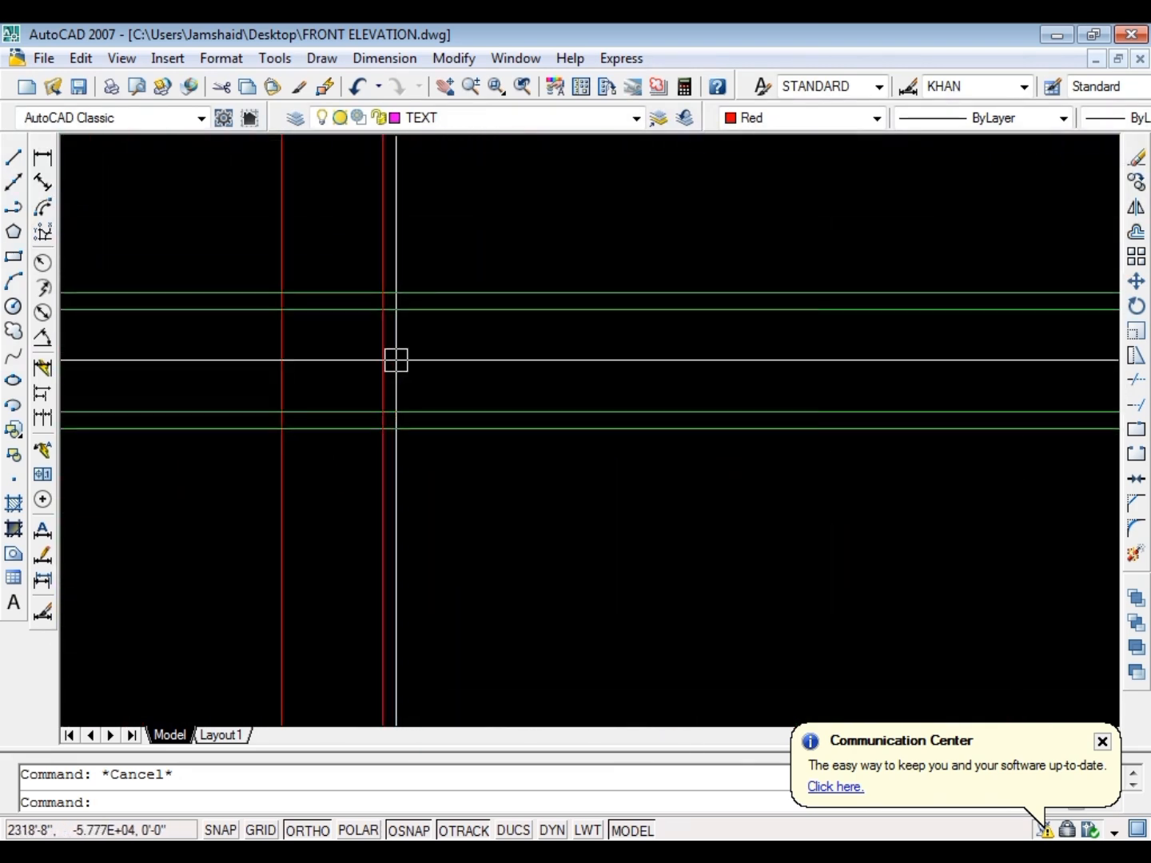
type("f")
key("Return")
left_click(392, 350)
left_click(421, 298)
key("Return")
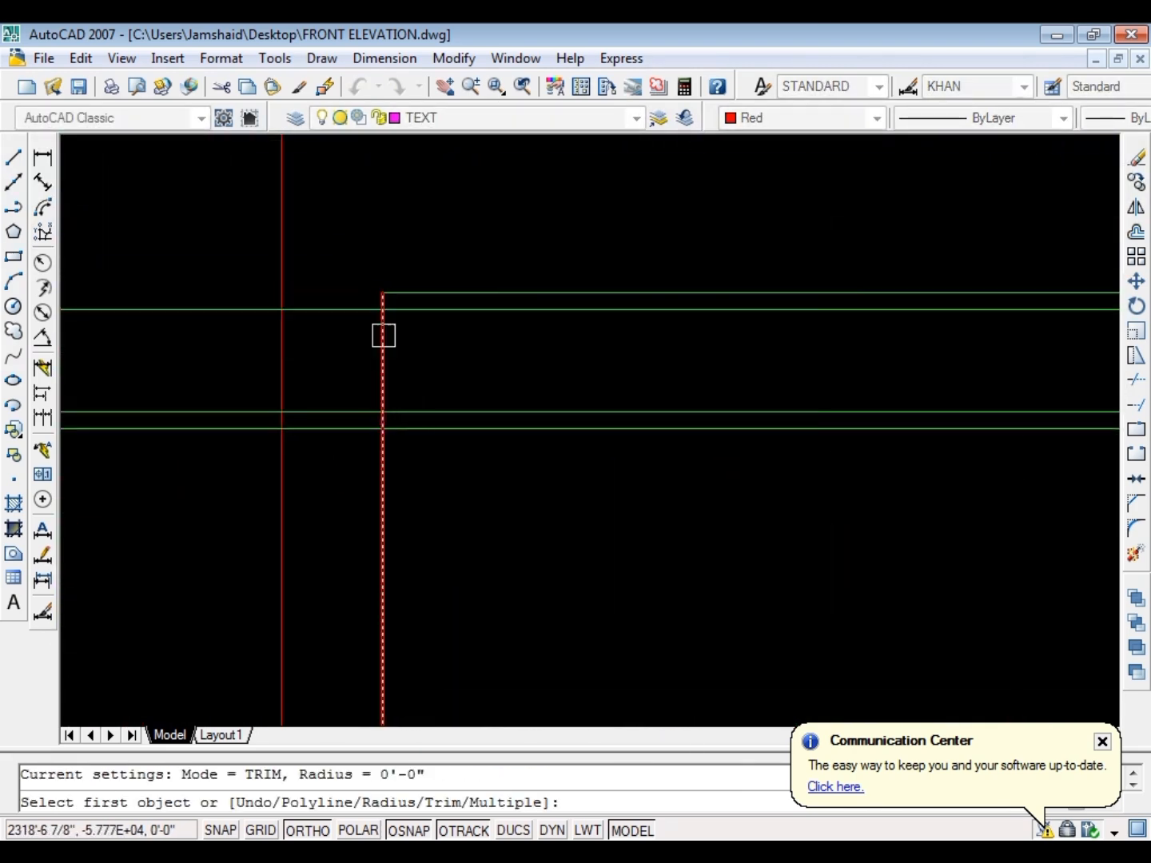
left_click(381, 334)
left_click(438, 435)
key("Escape")
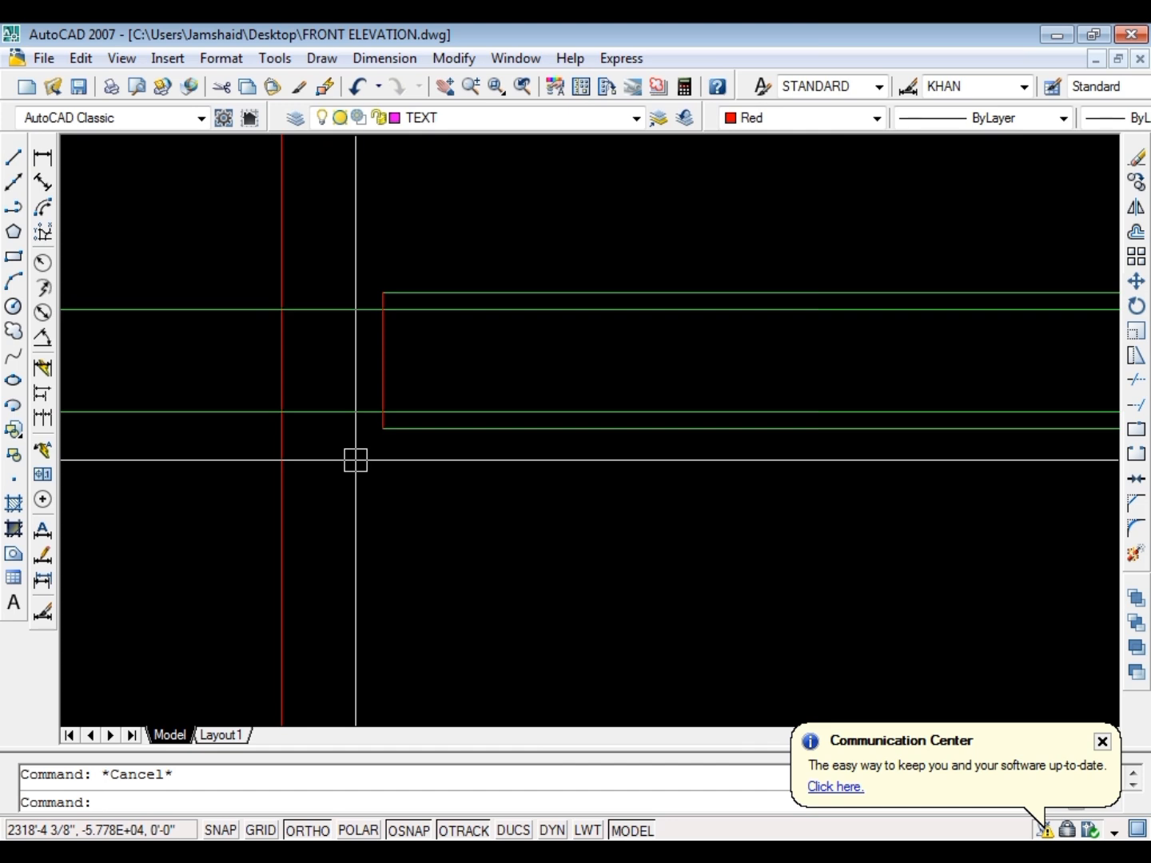
Trim the slab's inner lines at its new left end and erase the two leftover segments beyond it
type("tr")
key("Return")
key("Return")
left_click(374, 457)
left_click(332, 293)
key("Escape")
left_click(262, 275)
left_click(233, 464)
key("e")
key("Return")
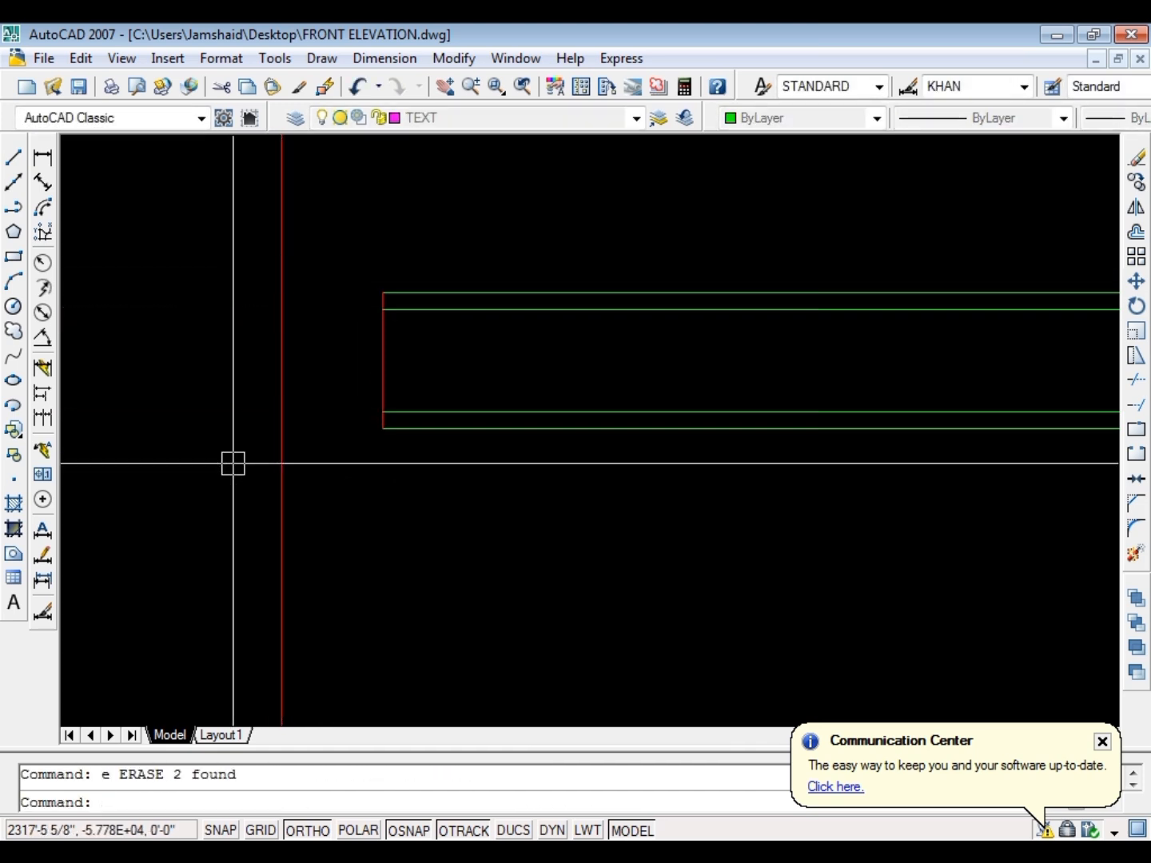
Offset the roof slab's left end line 1.5 inches inward
key("Escape")
left_click(376, 428)
type("o")
key("Return")
type("1.5")
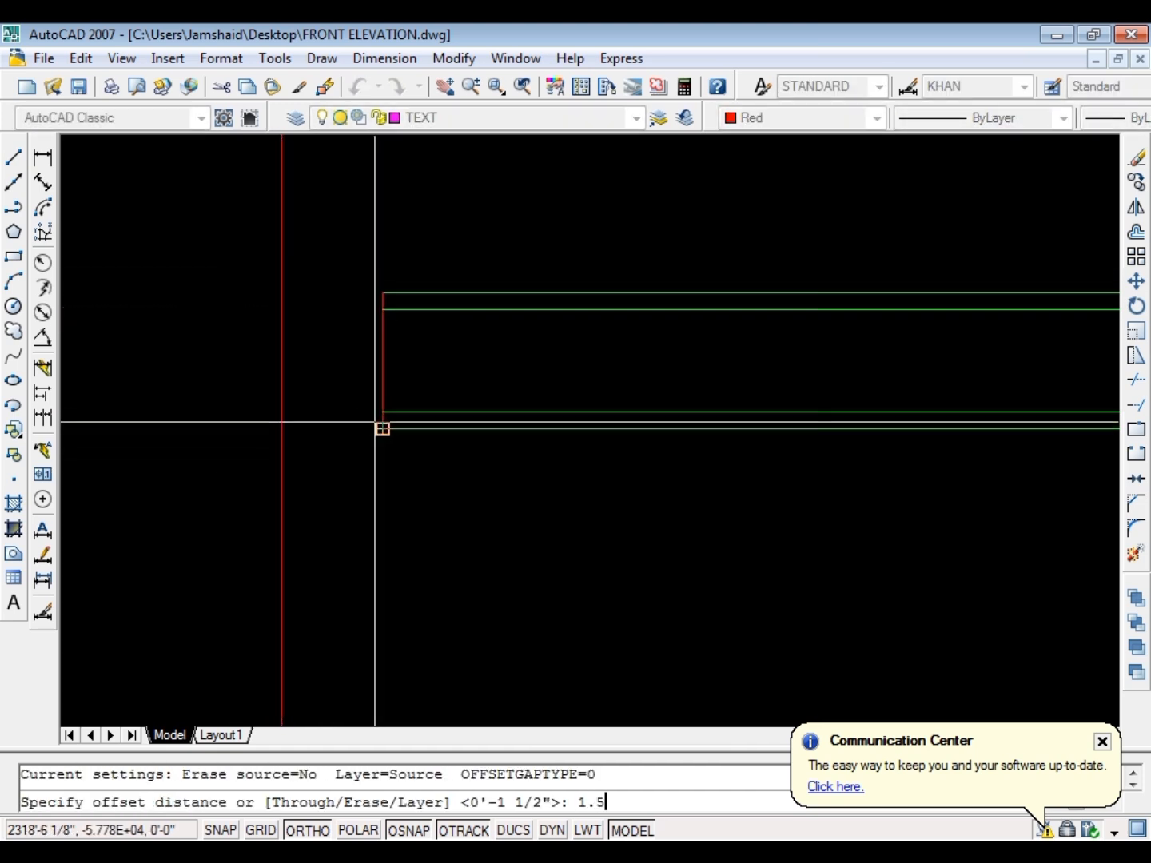
key("Return")
left_click(383, 362)
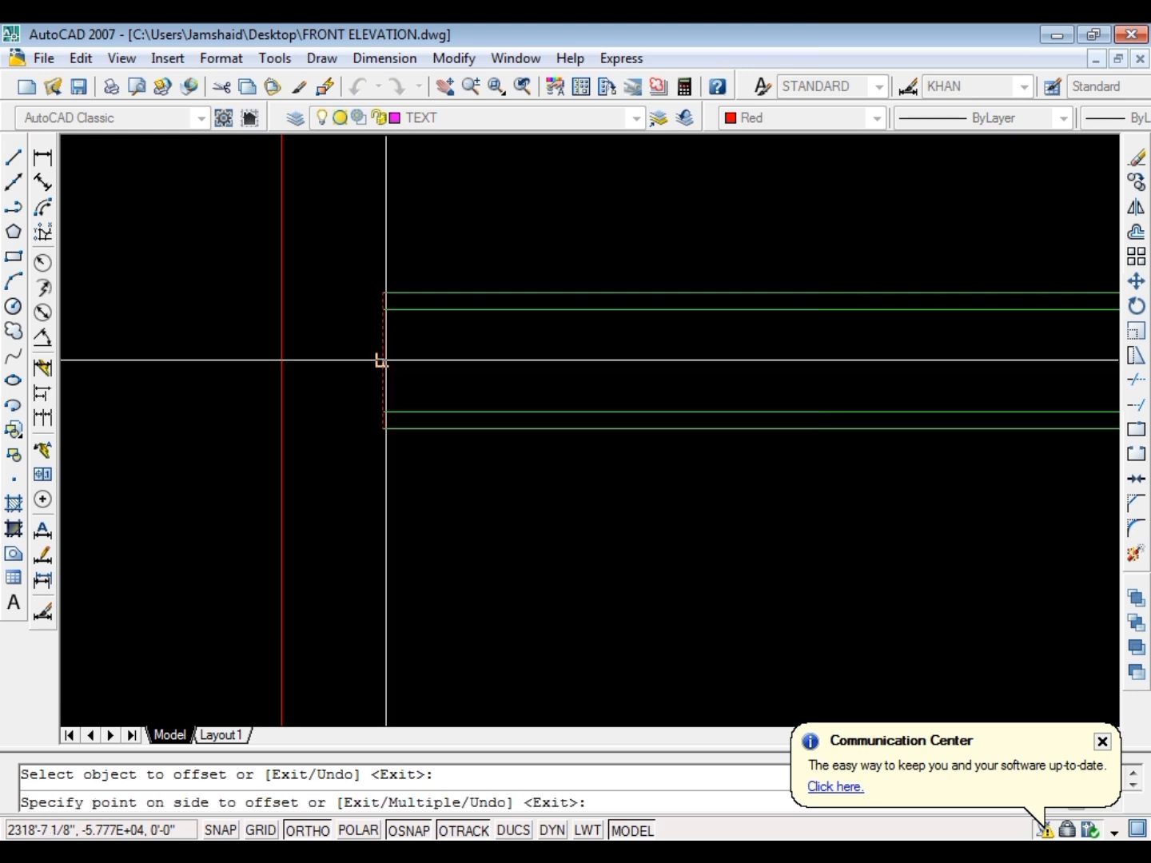
left_click(397, 400)
key("Escape")
key("Escape")
type("f")
key("Return")
key("Escape")
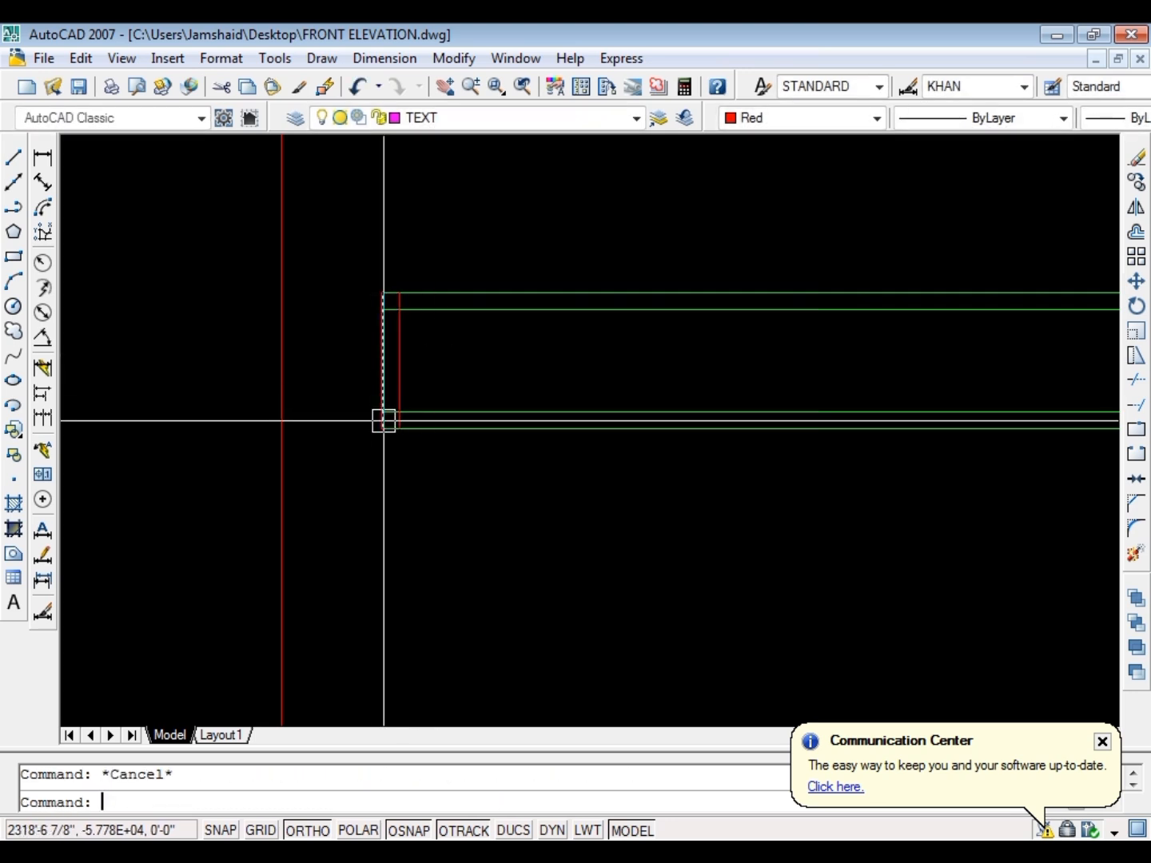
Trim the end lines at the roof slab's left end to form projecting top and bottom bands with a recessed end
type("tr")
key("Return")
key("Return")
scroll(387, 428, "up", 4)
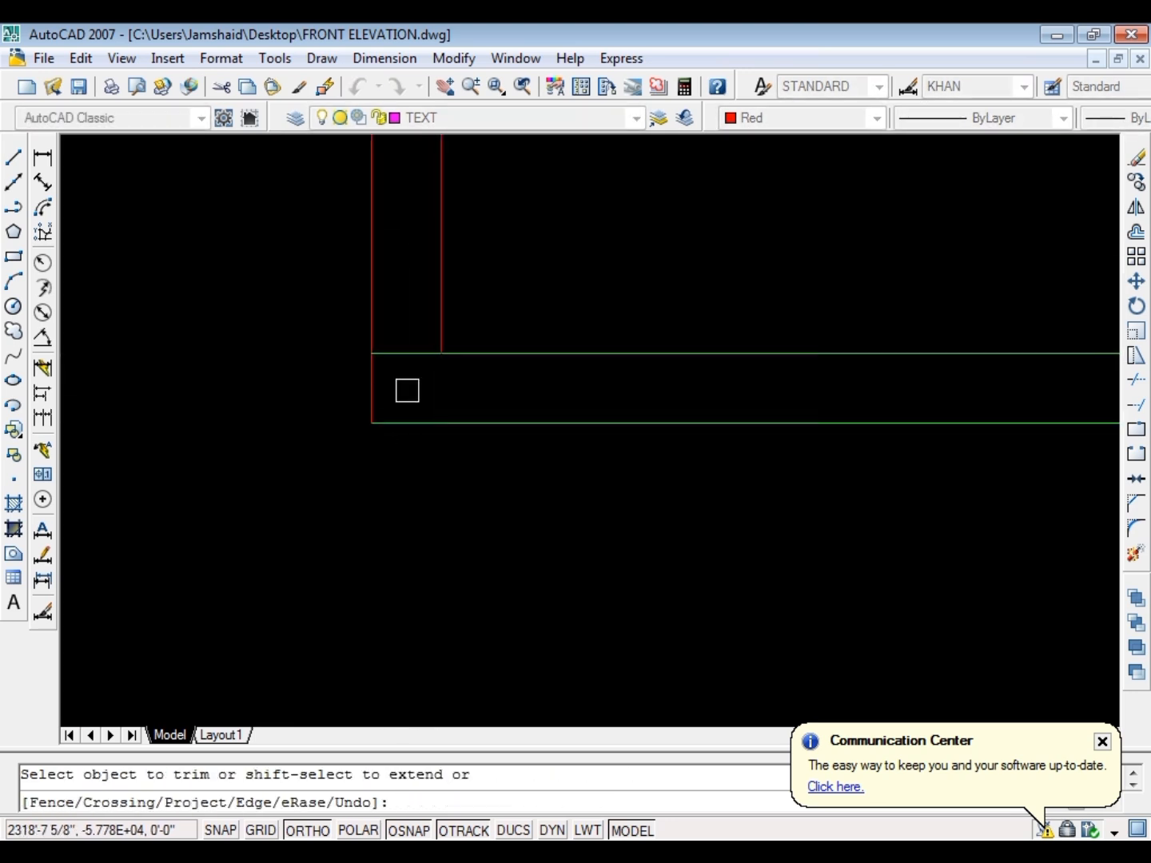
scroll(401, 382, "down", 4)
scroll(414, 248, "up", 3)
key("Escape")
Match the slab's red left end lines to the green slab line's properties and save the drawing
type("mn")
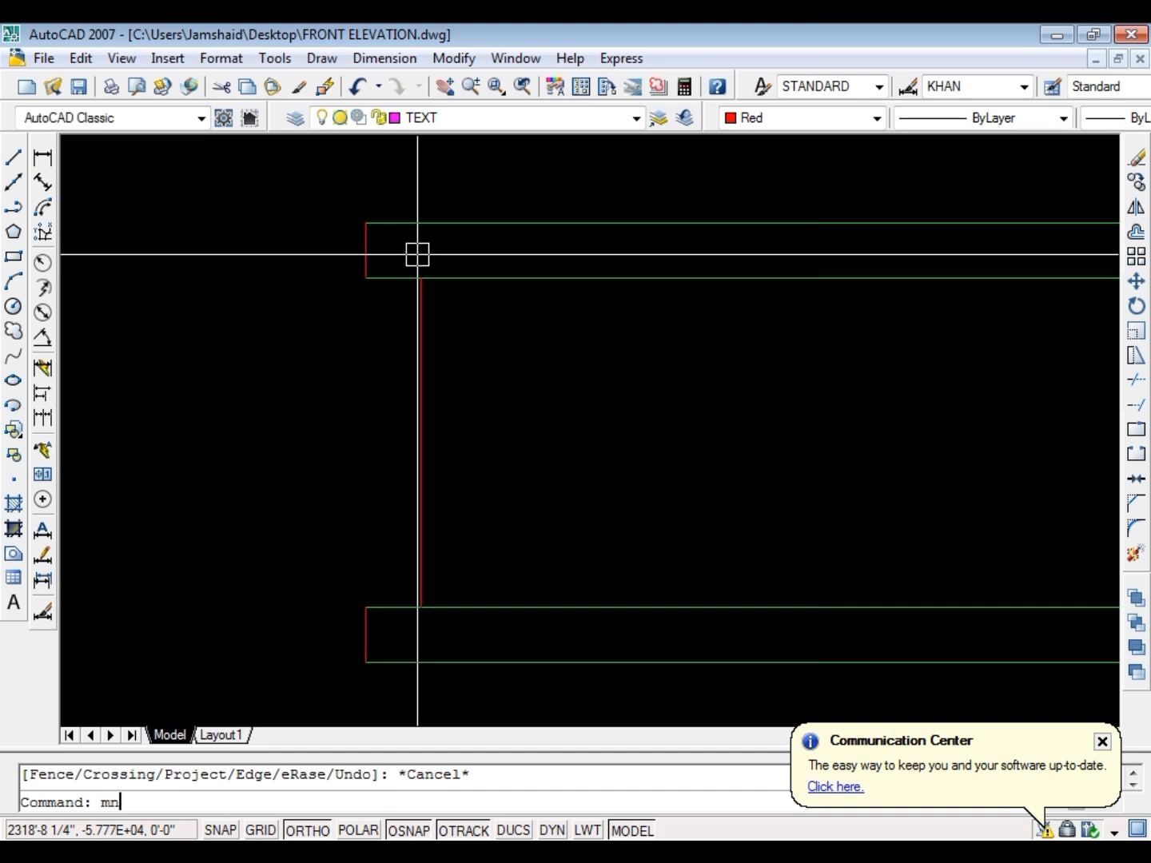
type("a")
key("Escape")
type("ma")
key("Return")
scroll(520, 240, "down", 2)
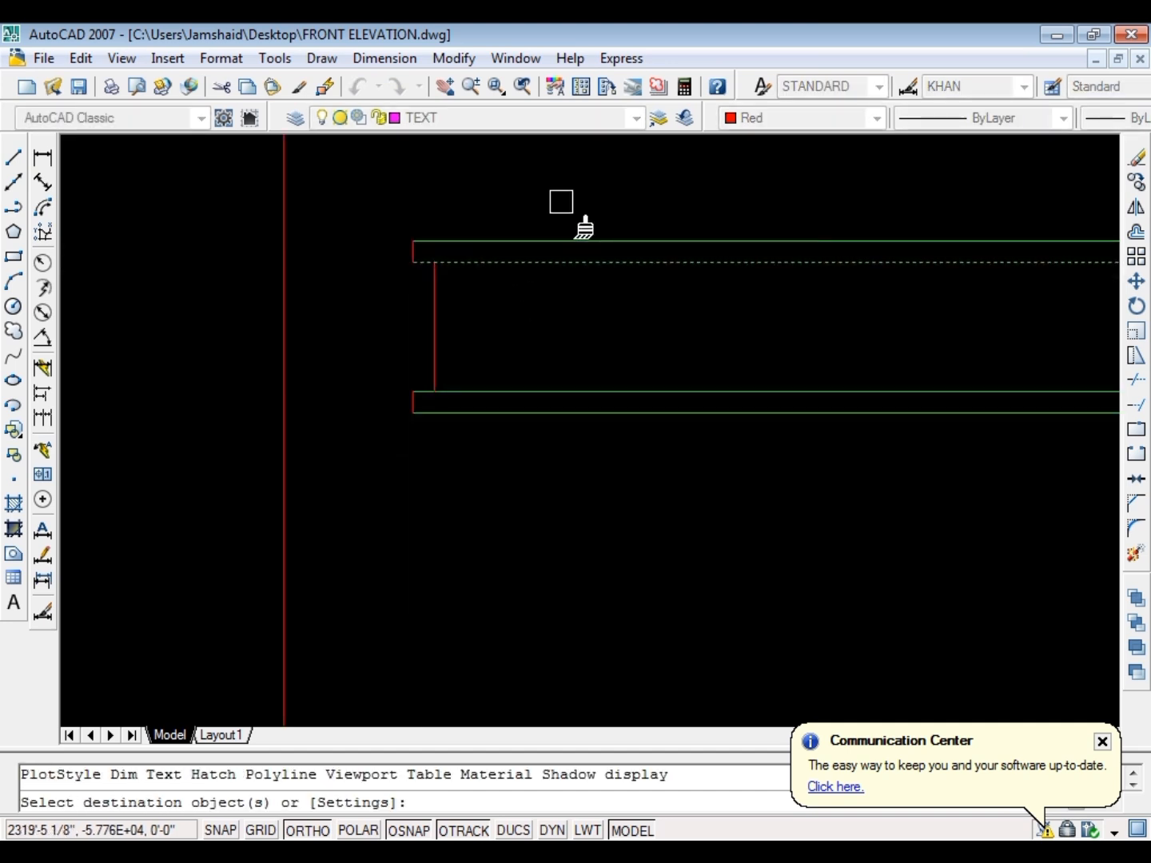
key("Escape")
scroll(439, 476, "down", 5)
key("ctrl+s")
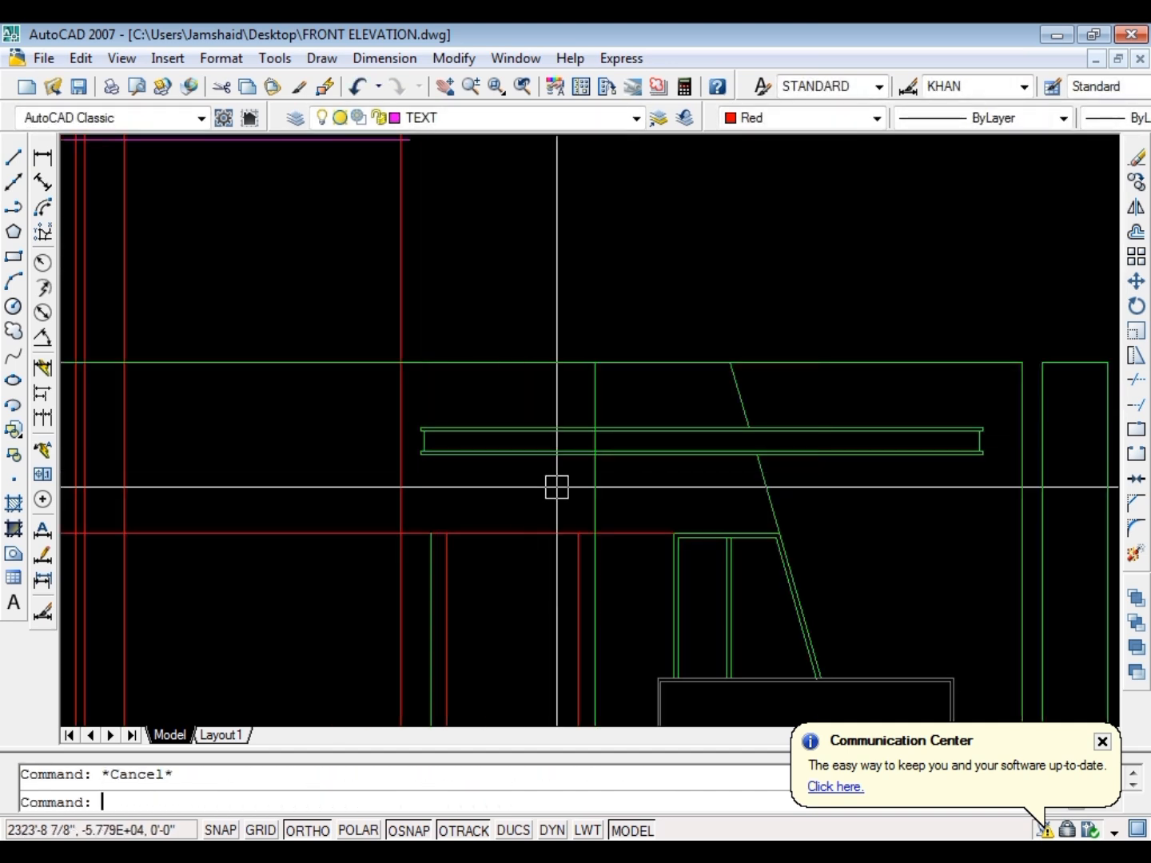
Trim the entrance bay's right green wall line where it crosses the roof slab
type("r")
key("Return")
scroll(586, 453, "up", 5)
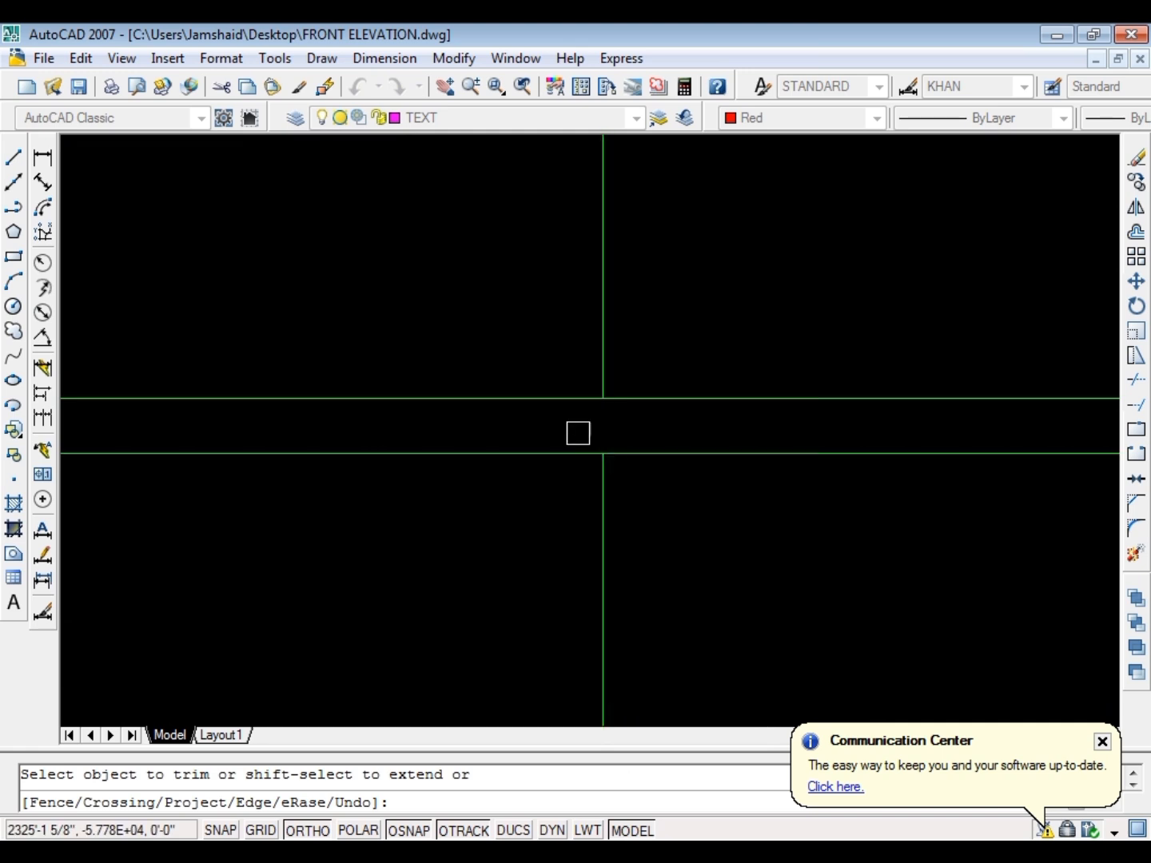
scroll(578, 433, "down", 2)
scroll(576, 244, "down", 2)
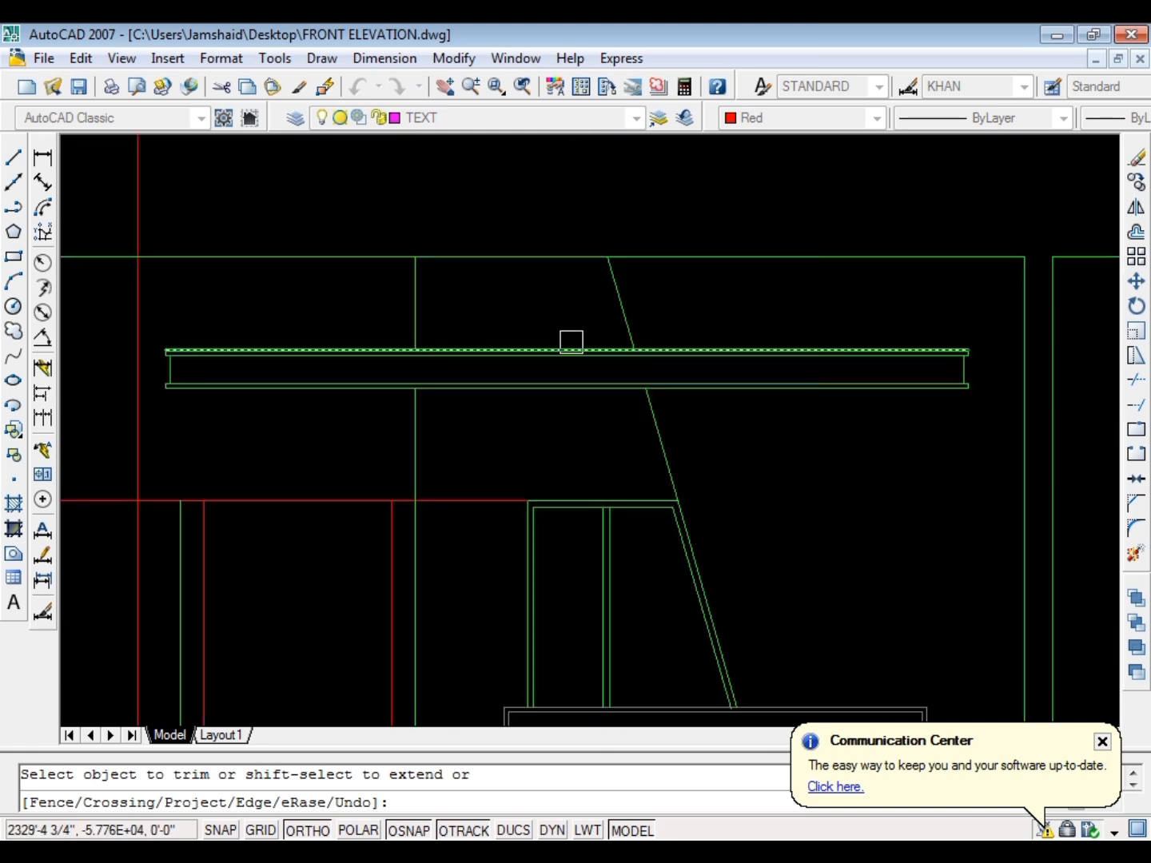
scroll(571, 339, "up", 2)
scroll(656, 385, "down", 3)
key("Escape")
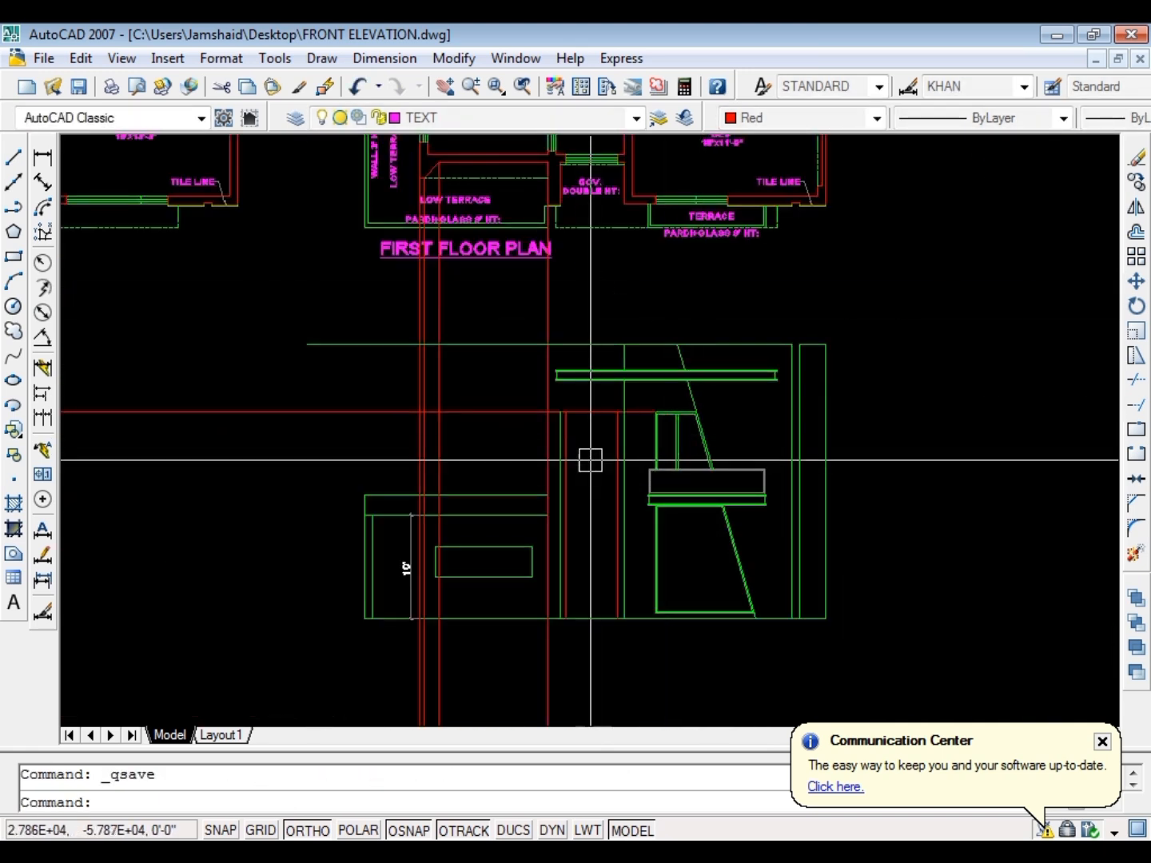
Examine the ground and first floor plans against the entrance bay of the elevation
scroll(559, 432, "up", 6)
scroll(448, 400, "down", 3)
scroll(360, 384, "down", 3)
scroll(404, 339, "down", 3)
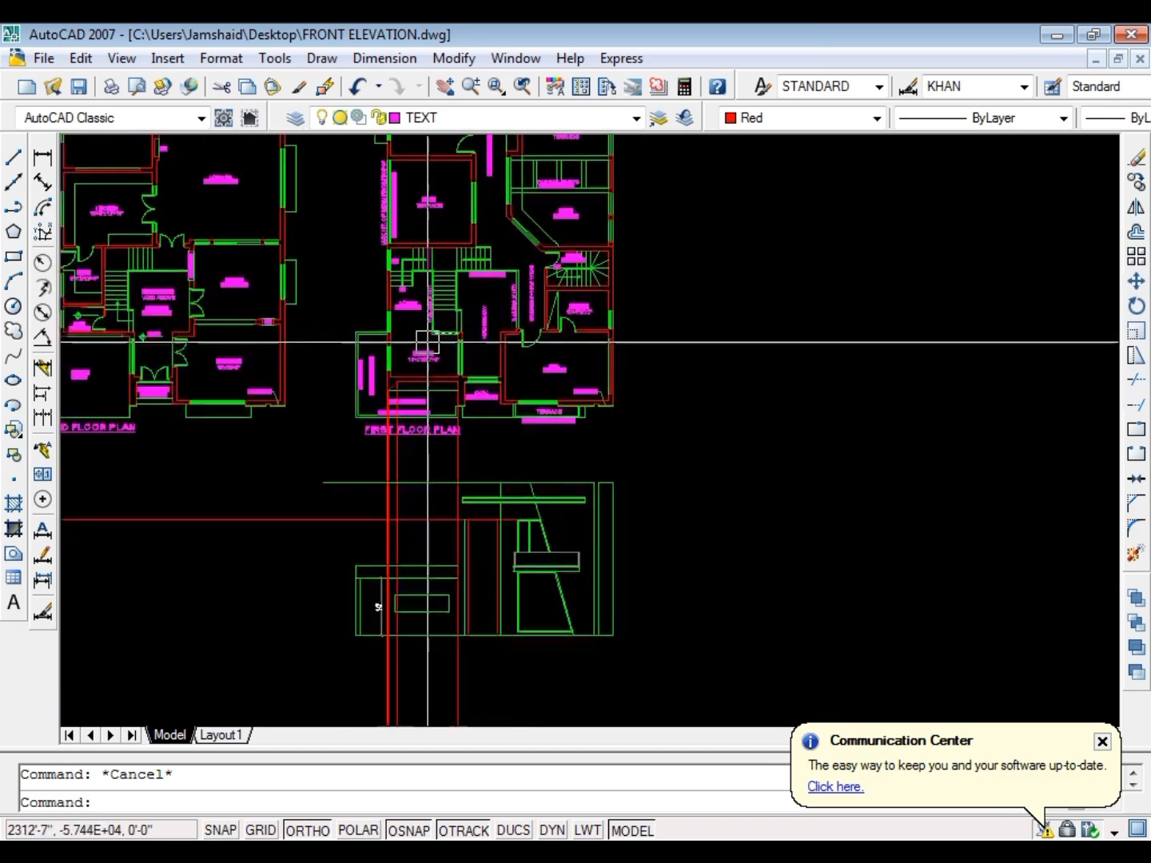
scroll(491, 365, "up", 6)
scroll(592, 388, "down", 6)
scroll(388, 345, "up", 6)
scroll(388, 345, "down", 6)
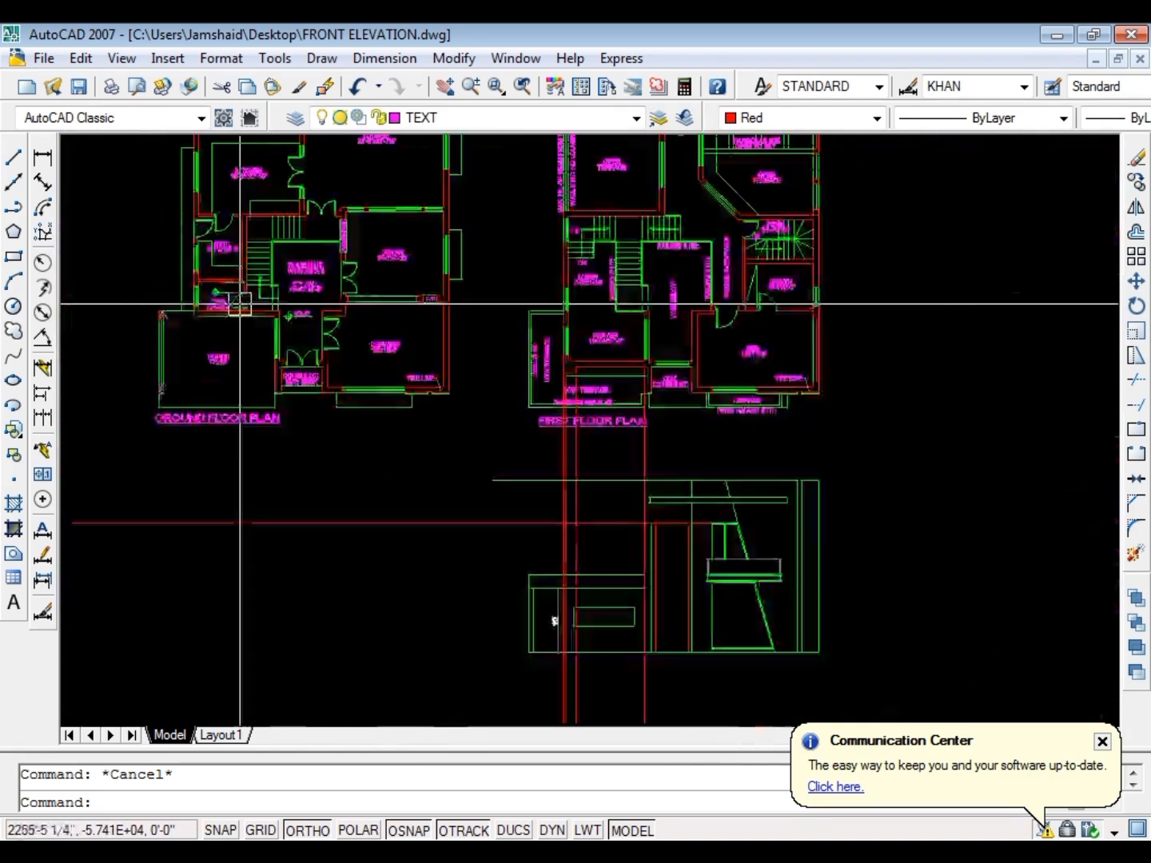
scroll(472, 464, "up", 4)
scroll(499, 378, "down", 4)
scroll(499, 377, "up", 3)
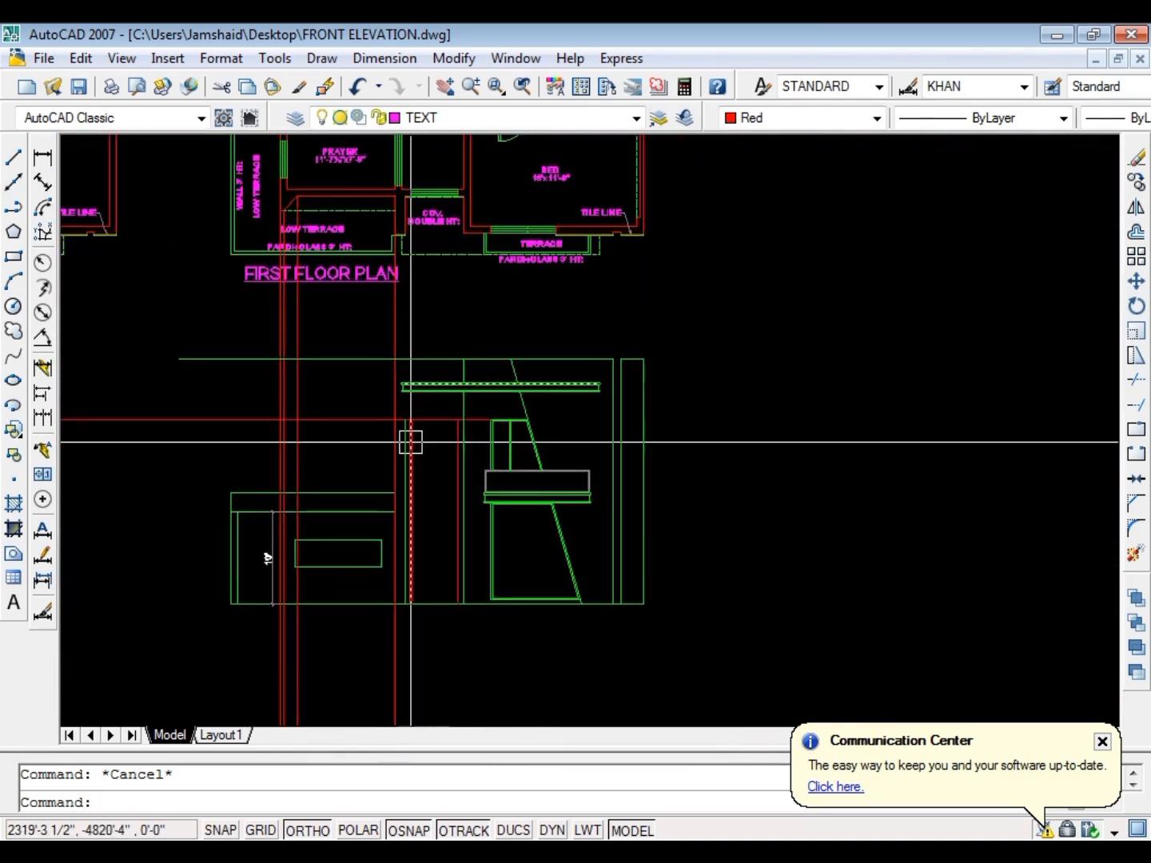
Fillet the horizontal red line with both red verticals to close the top of the entrance opening
scroll(409, 440, "up", 5)
type("f")
key("Return")
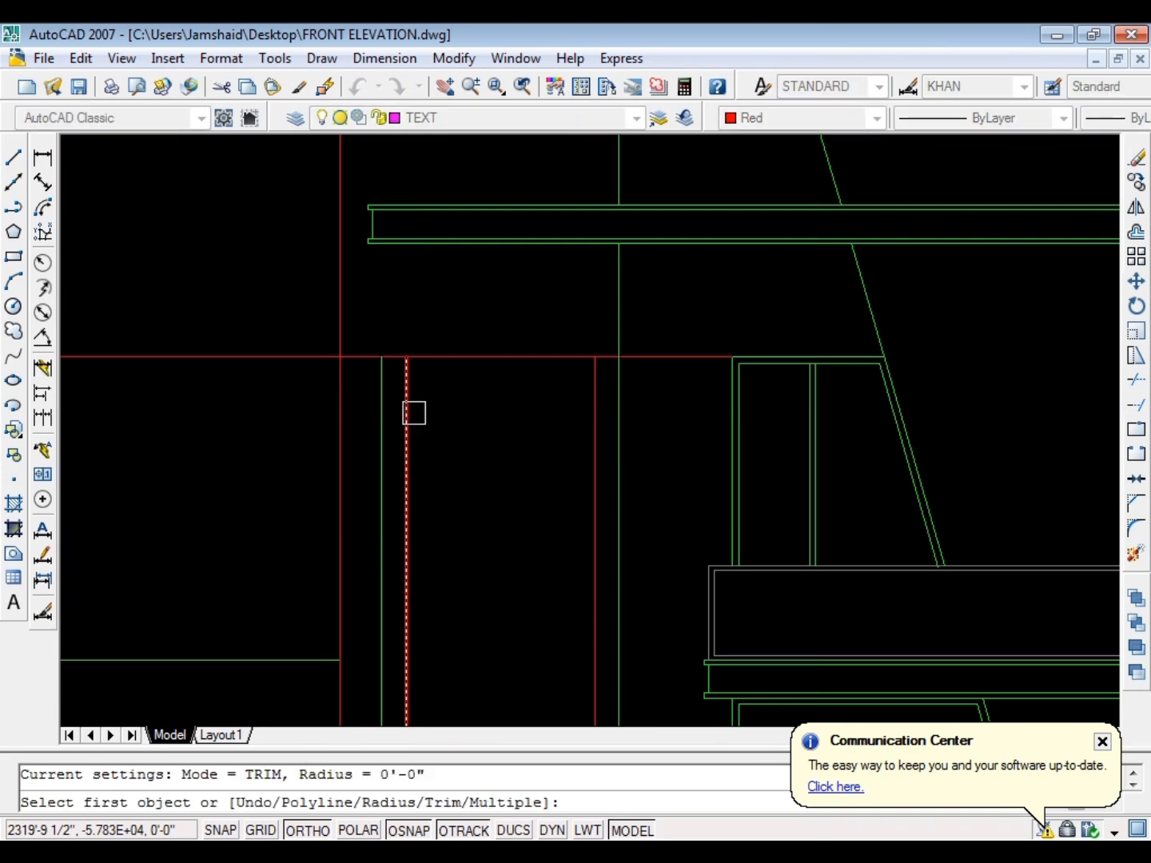
left_click(414, 371)
left_click(439, 357)
key("Escape")
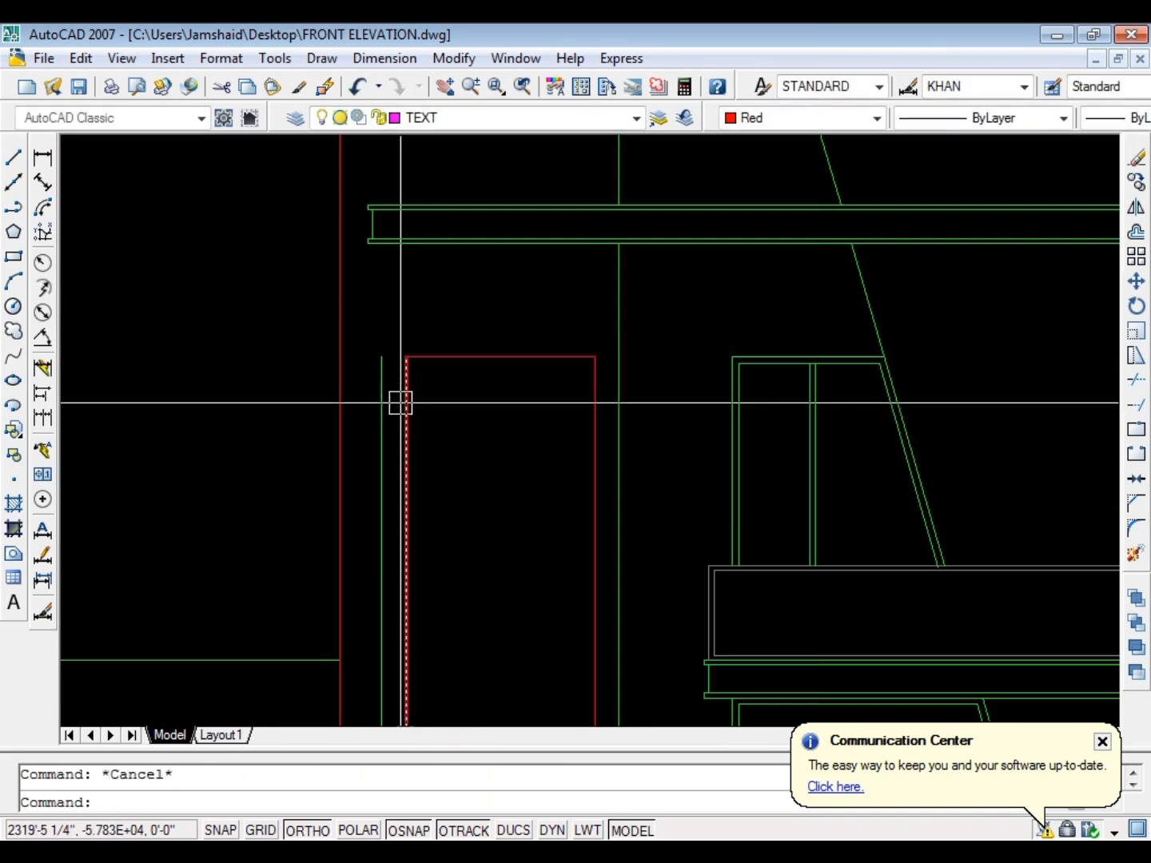
Extend the entrance bay's left green wall line up to the underside of the roof slab
type("ex")
key("Return")
scroll(384, 428, "down", 4)
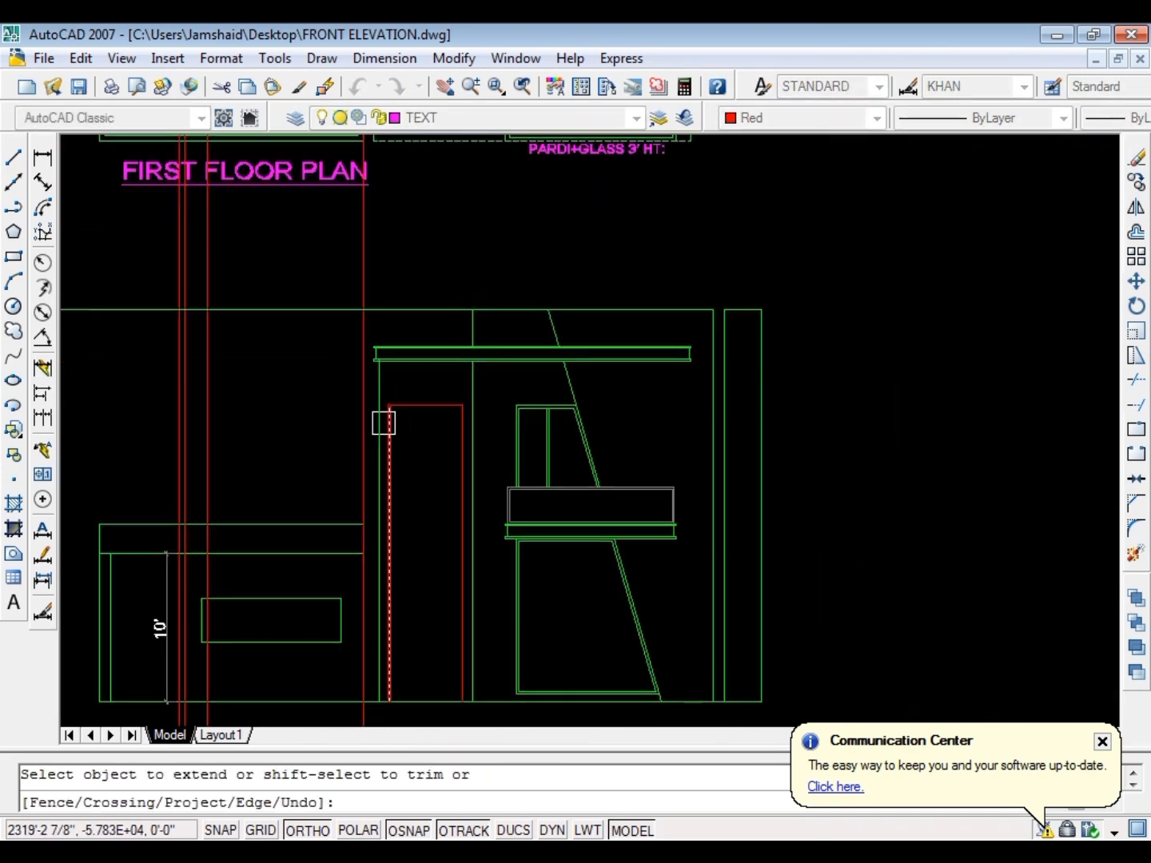
Extend the entrance bay's left green wall line above the roof slab to the elevation's top line, leaving it broken inside the slab
scroll(379, 381, "up", 5)
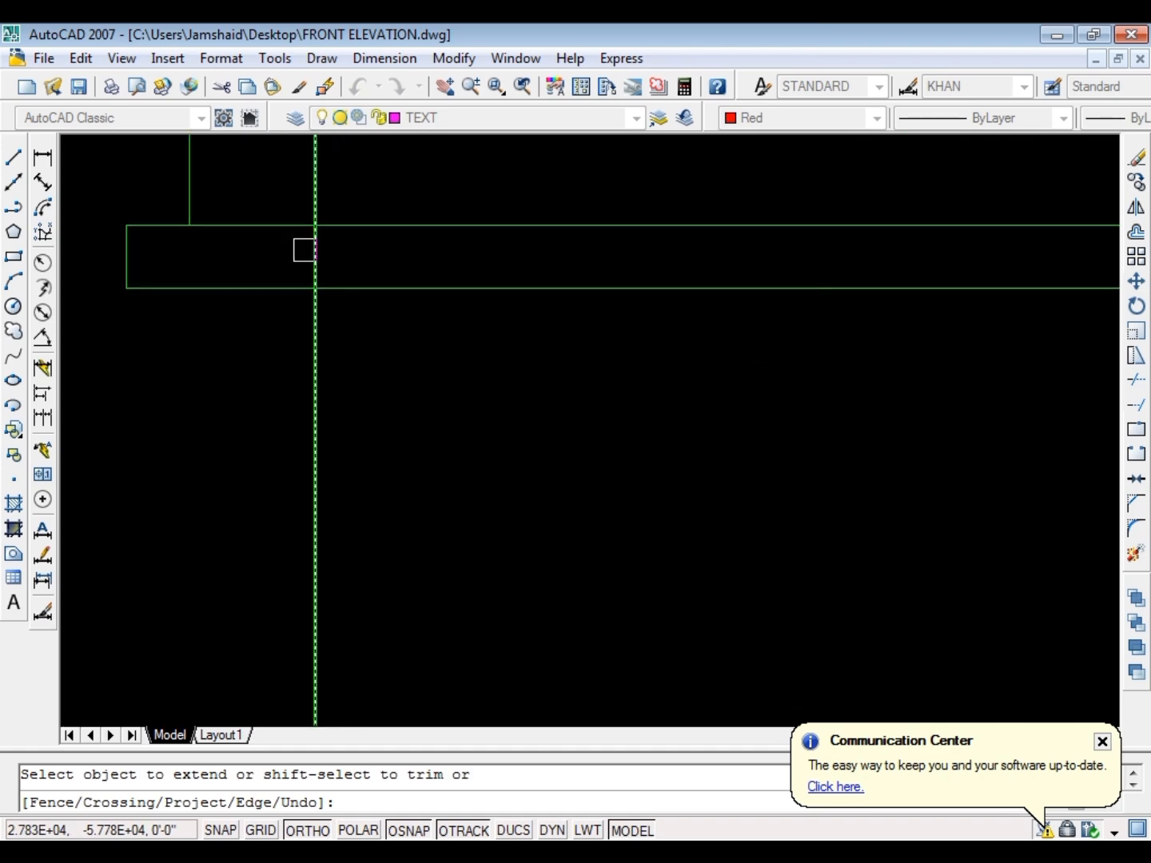
scroll(334, 312, "down", 5)
scroll(343, 435, "up", 2)
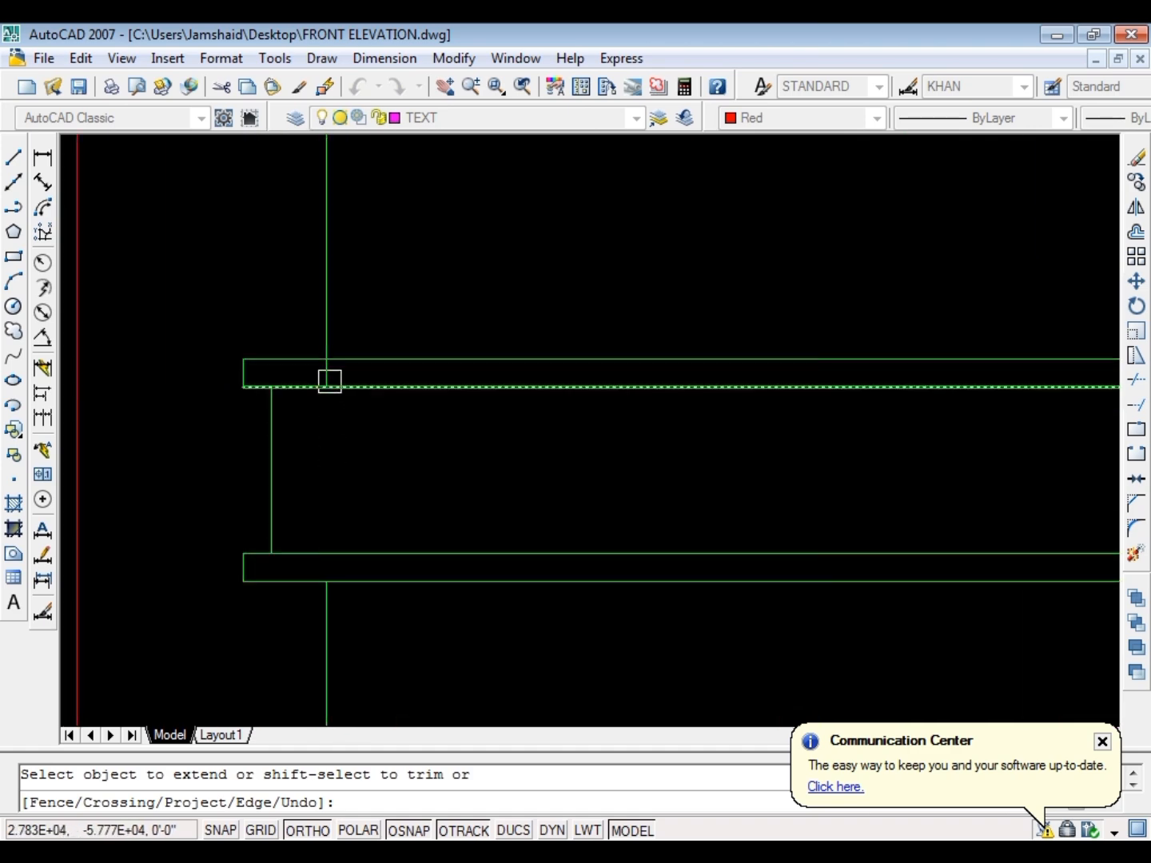
scroll(329, 373, "down", 2)
key("Escape")
scroll(273, 388, "down", 3)
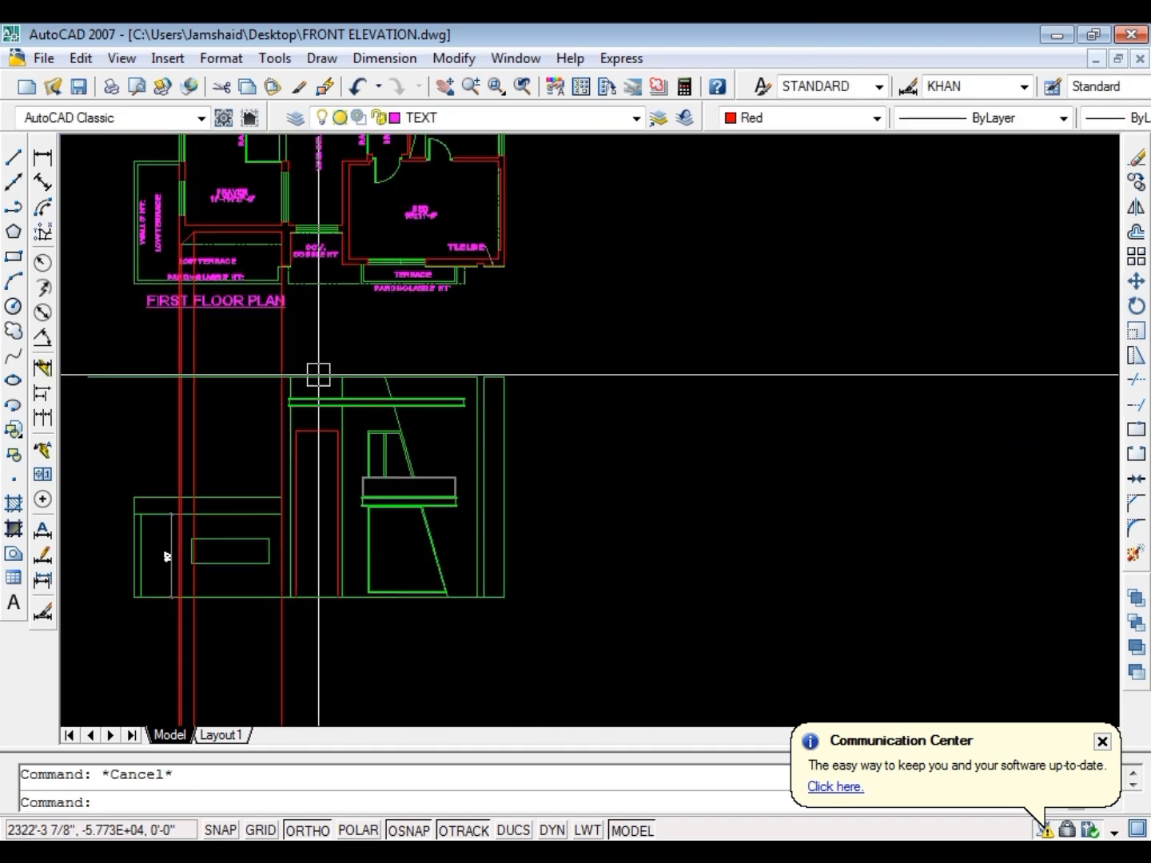
Trim the elevation's top green line between the entrance bay's two wall lines
scroll(319, 375, "up", 4)
type("tr")
key("Return")
key("Return")
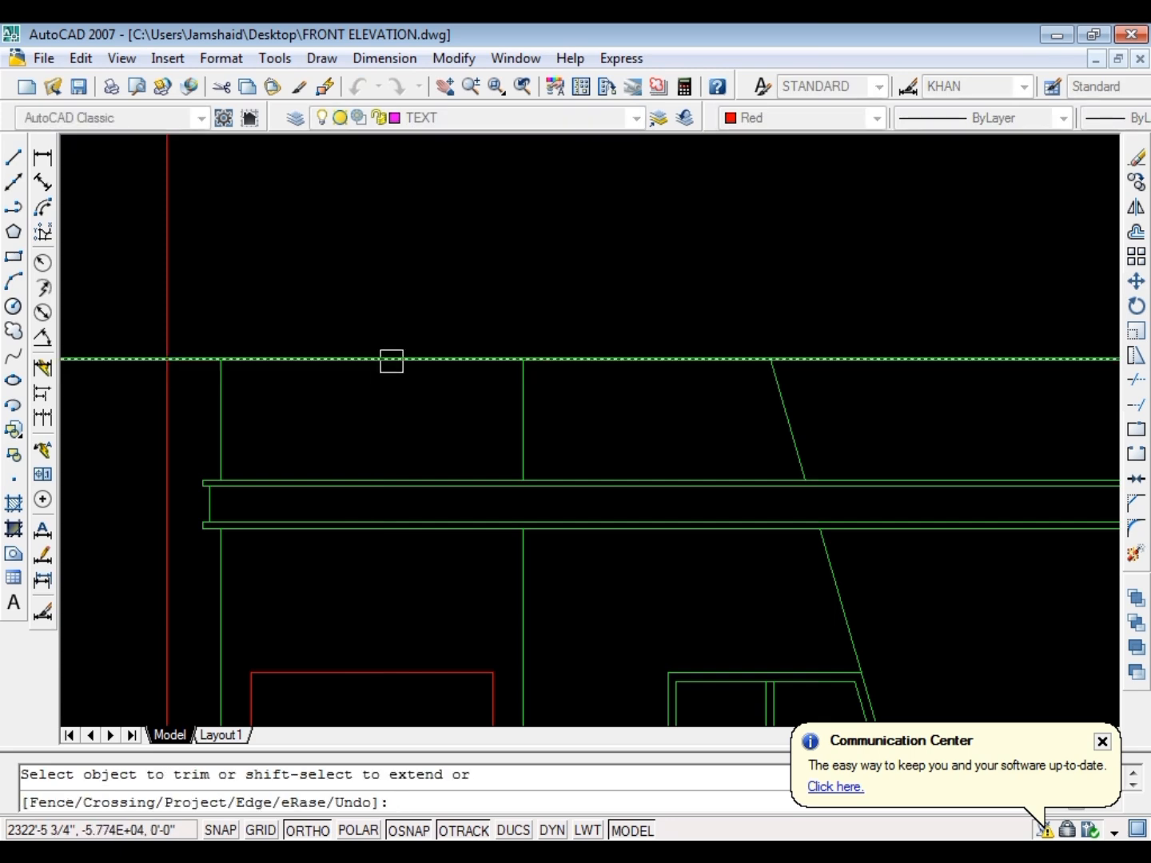
left_click(390, 359)
key("Escape")
Examine the first floor plan's low terrace and double-height bay against the corresponding parts of the elevation
scroll(364, 458, "down", 6)
scroll(528, 435, "up", 6)
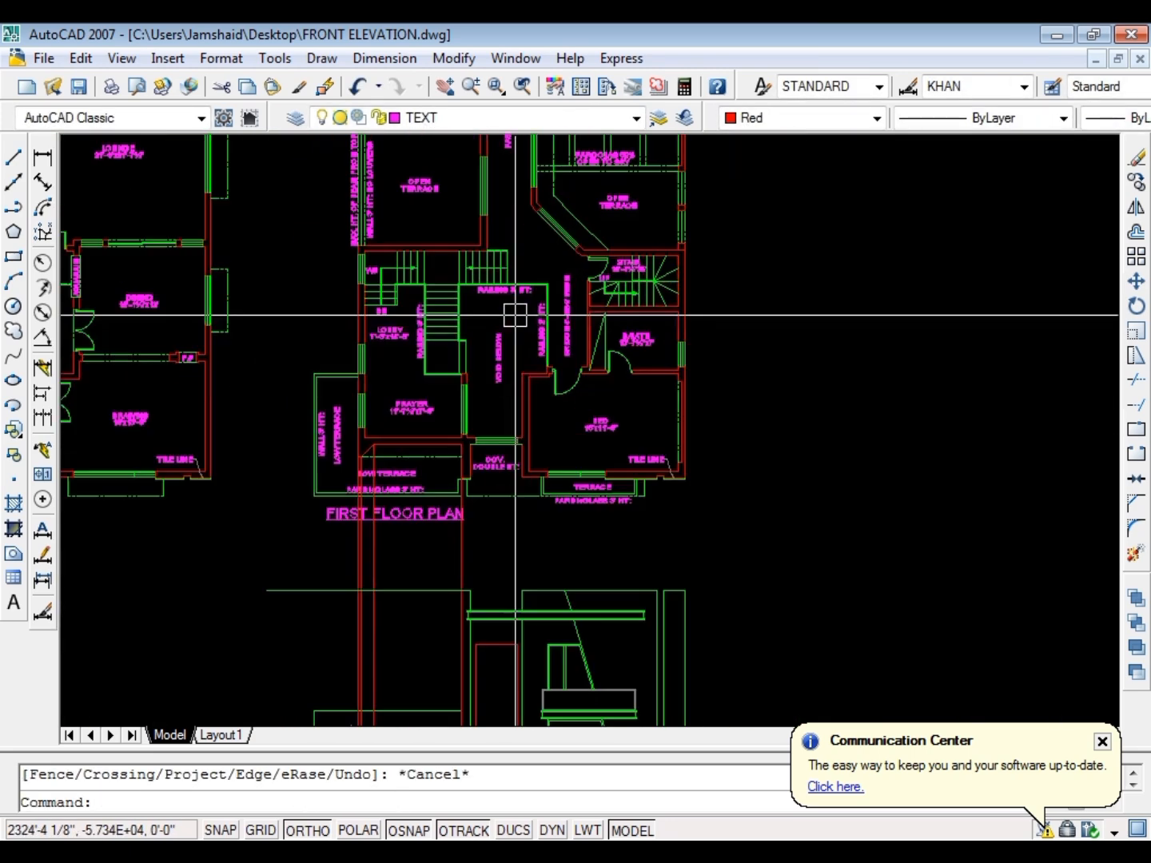
scroll(514, 487, "up", 2)
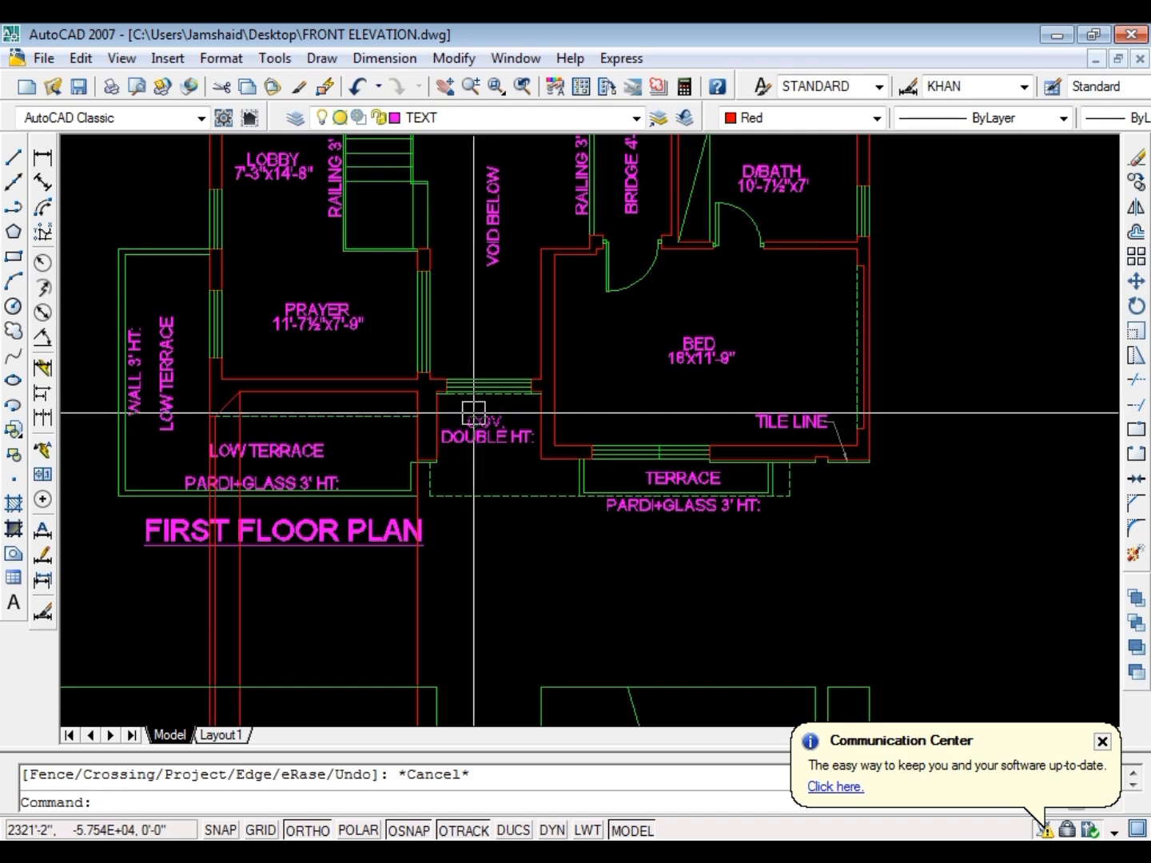
scroll(506, 377, "down", 4)
scroll(527, 468, "up", 6)
scroll(535, 505, "down", 2)
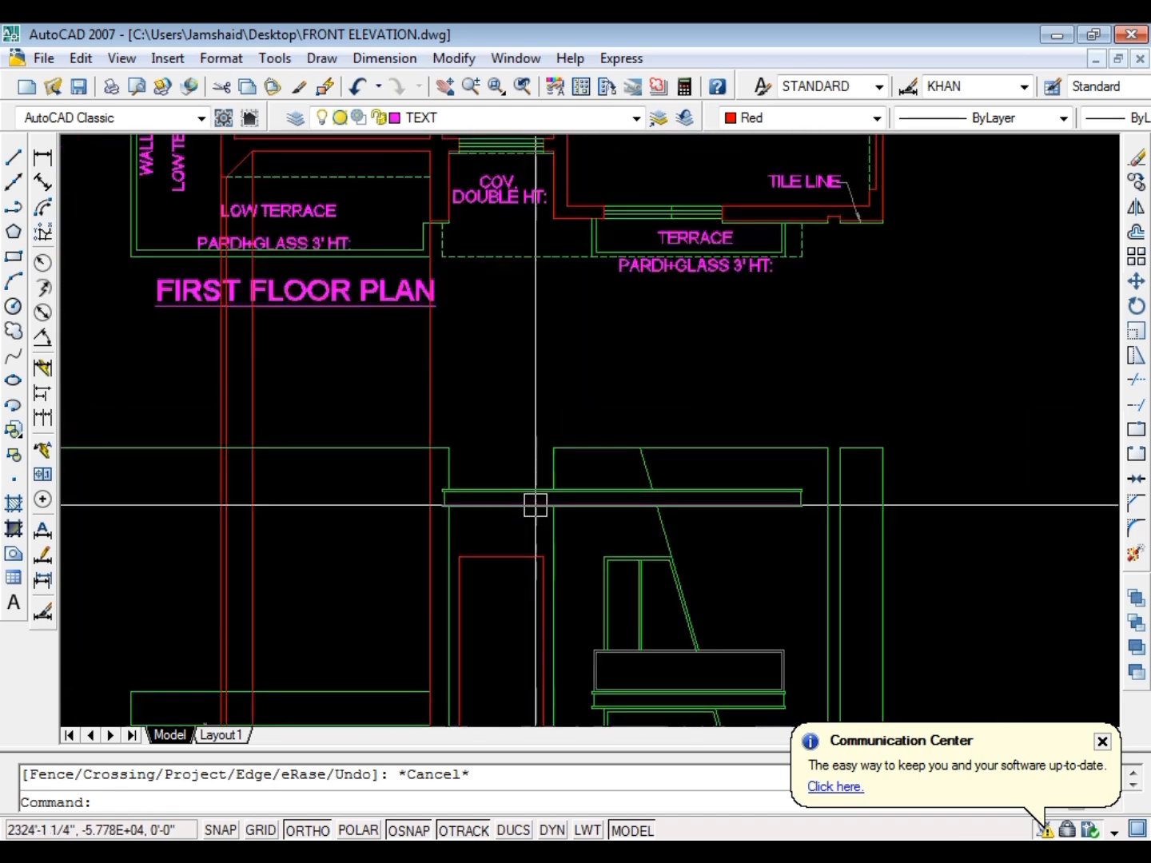
scroll(559, 455, "down", 4)
scroll(551, 423, "up", 5)
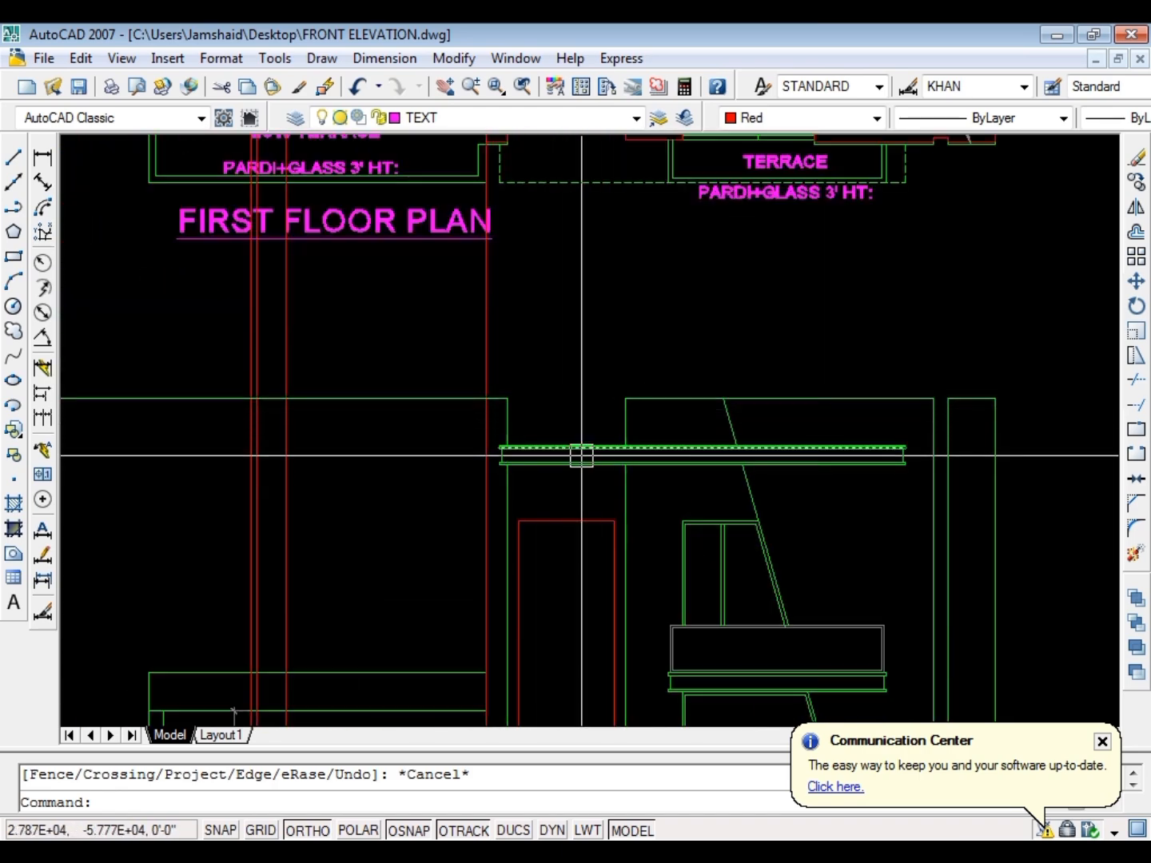
scroll(559, 456, "down", 4)
scroll(565, 449, "up", 4)
scroll(617, 408, "down", 4)
scroll(445, 429, "up", 3)
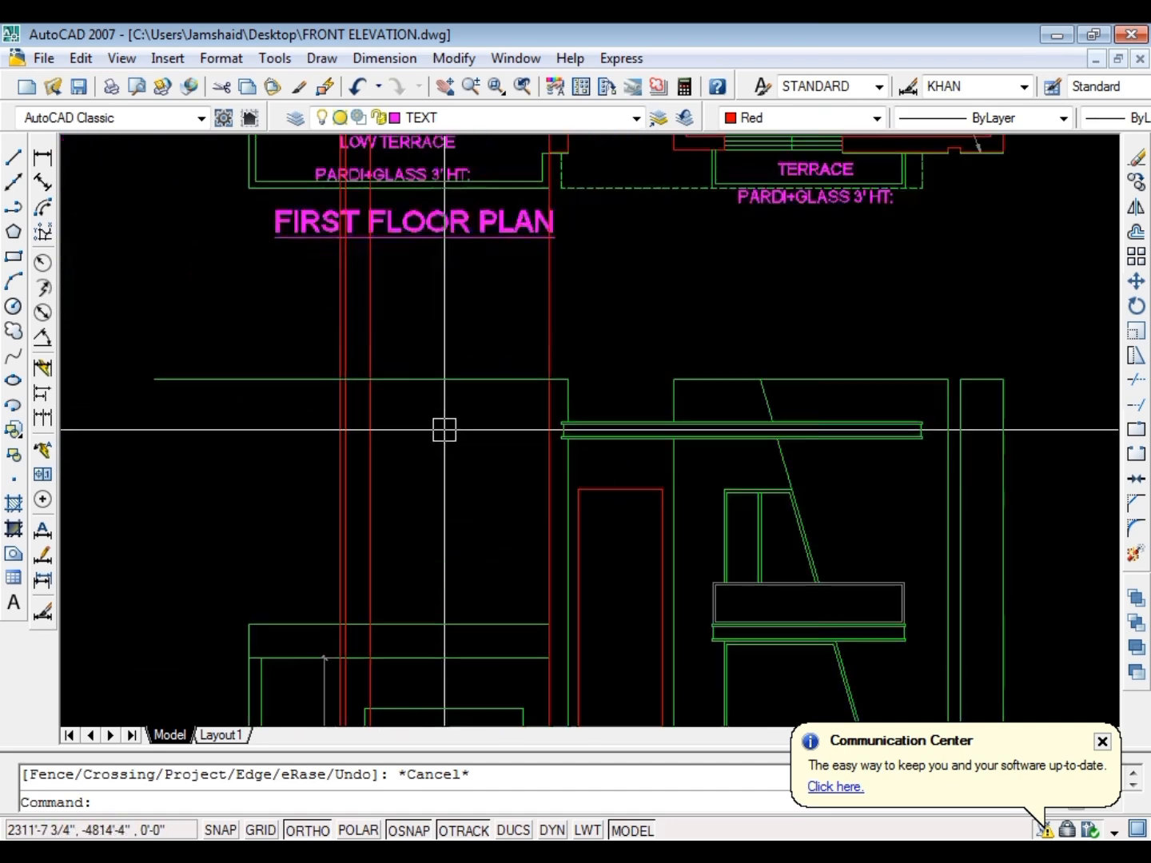
key("Escape")
scroll(415, 422, "down", 4)
scroll(455, 405, "down", 2)
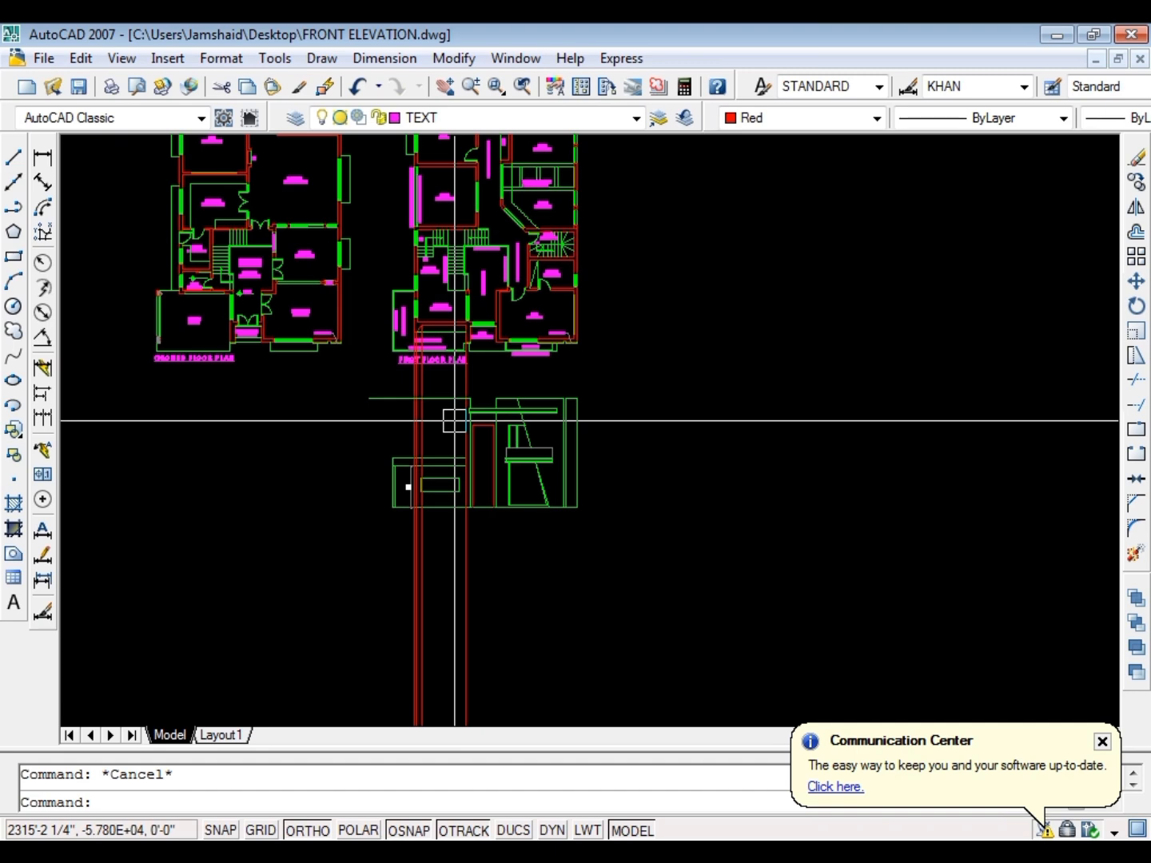
scroll(448, 421, "up", 6)
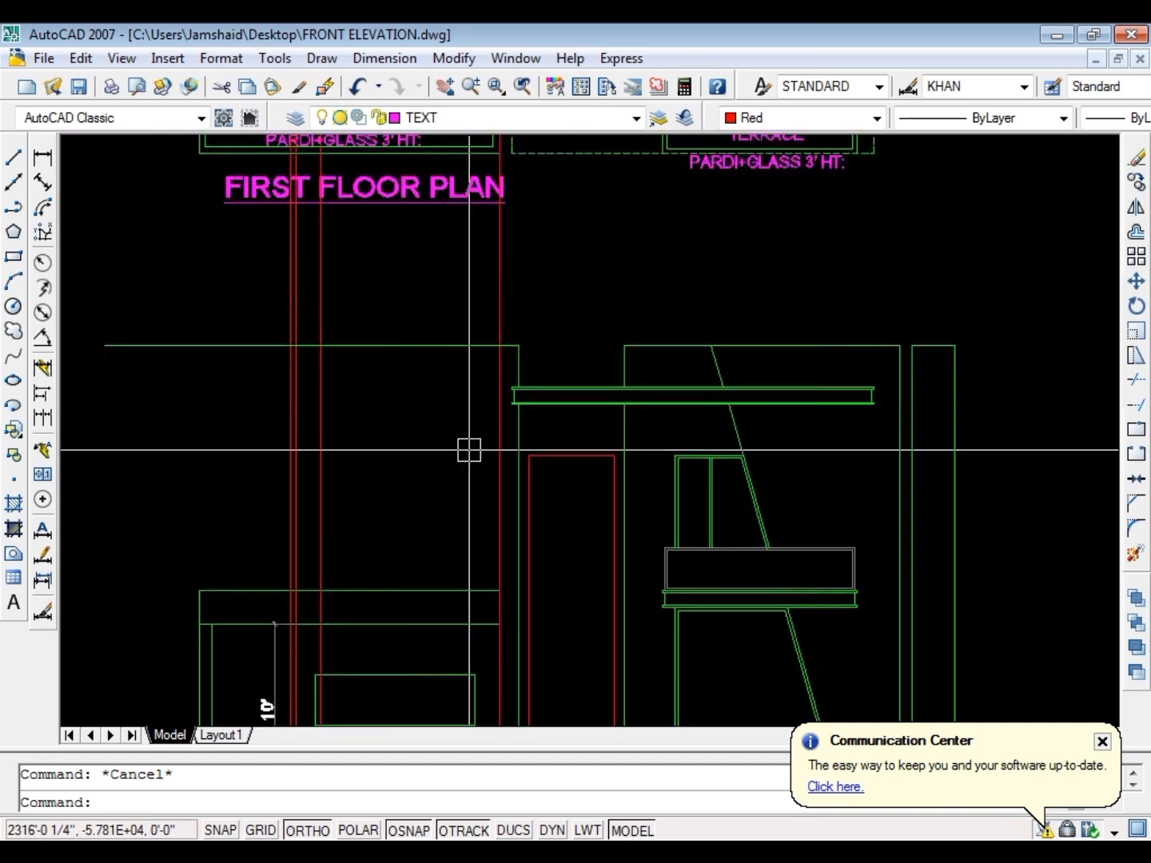
scroll(469, 450, "up", 3)
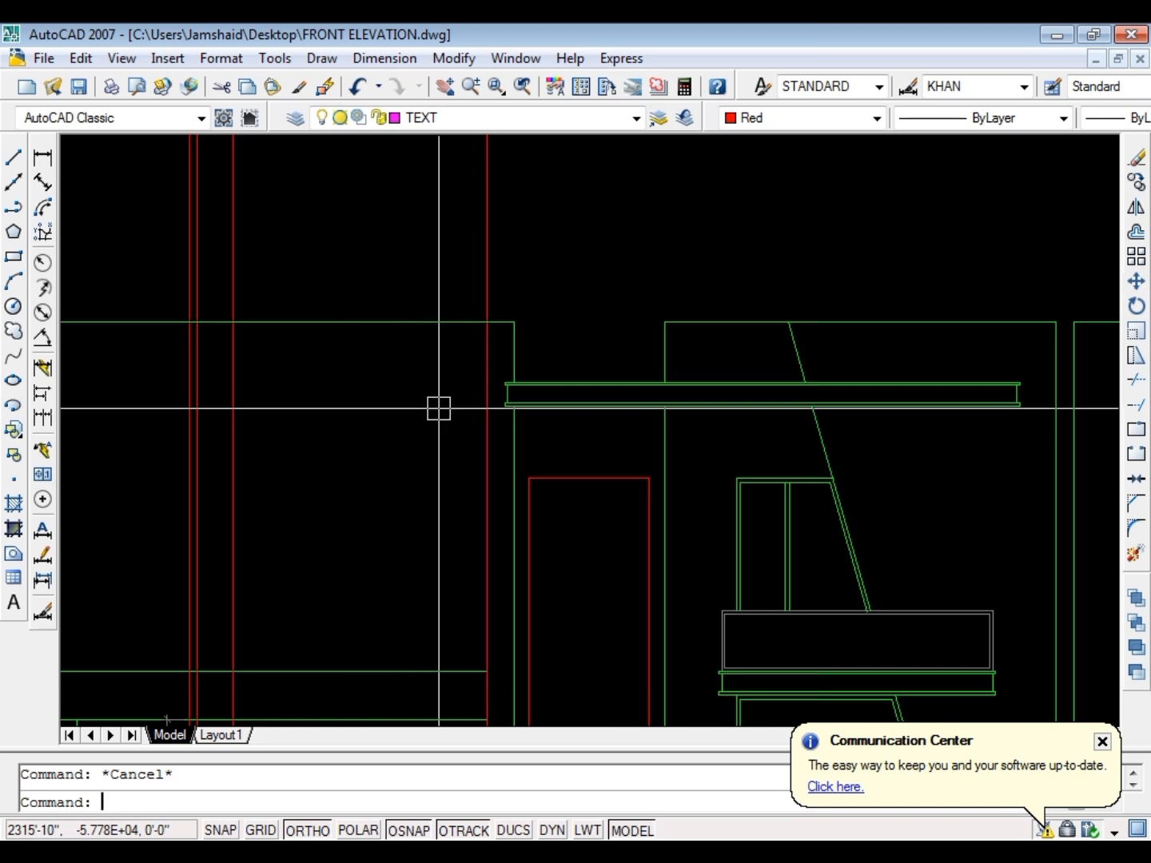
Draw a horizontal red line from the roof slab's upper left corner to the leftmost red projection ray
type("l")
key("Return")
scroll(464, 384, "up", 5)
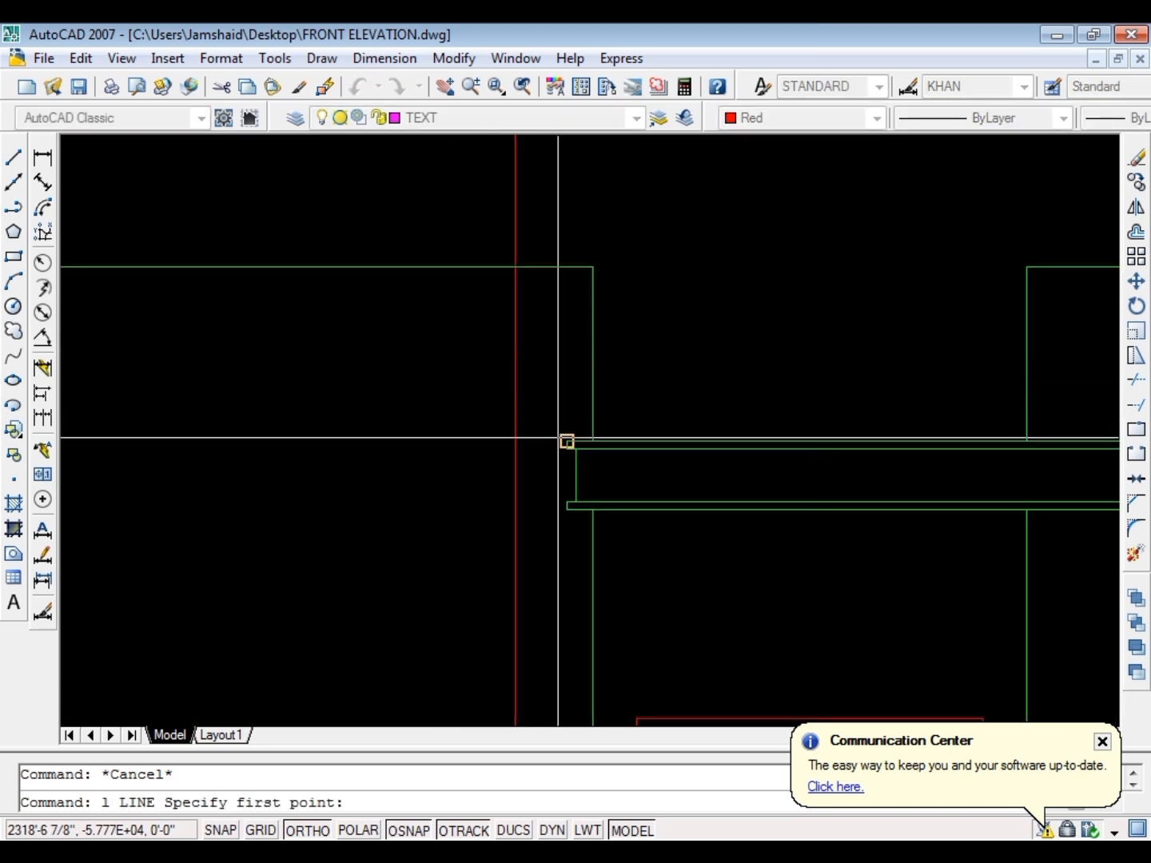
left_click(565, 442)
scroll(553, 423, "down", 6)
scroll(368, 432, "up", 3)
left_click(326, 405)
key("Escape")
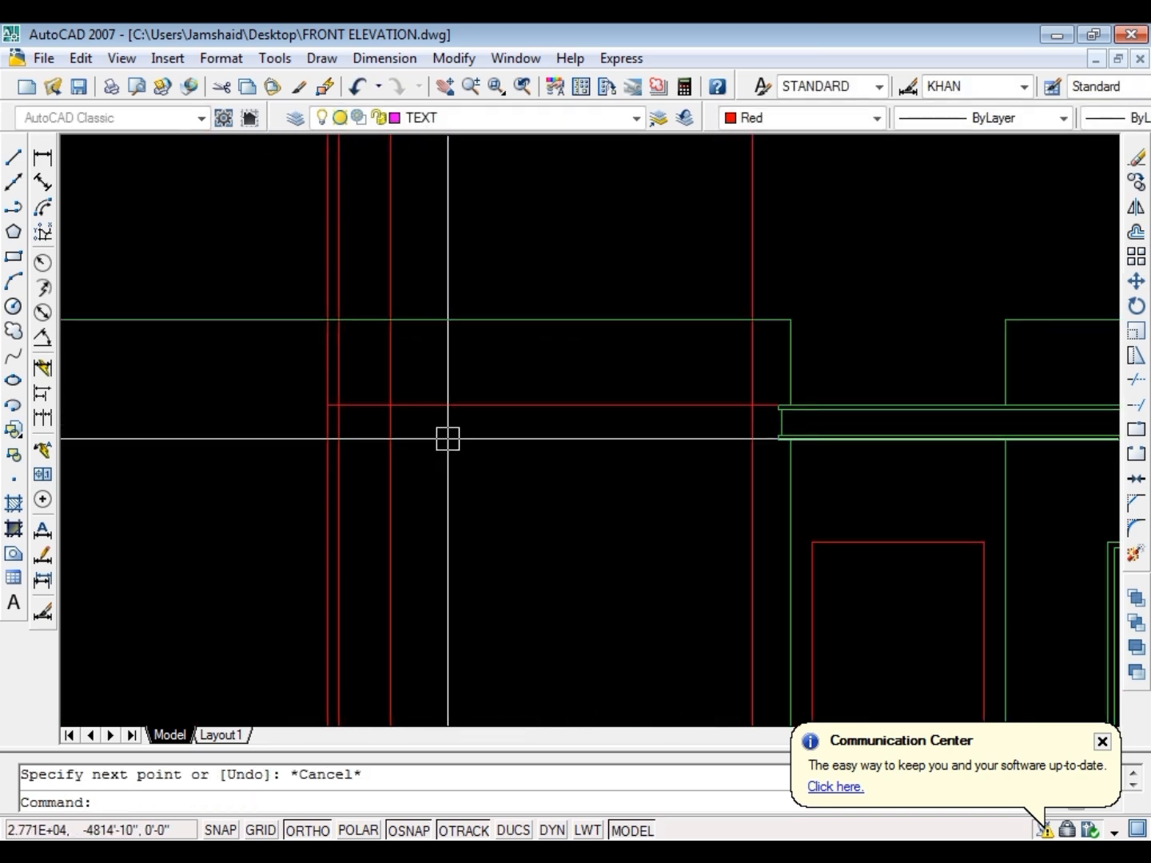
Pull the horizontal red line's right end back from the roof slab and extend it to the right red projection ray
left_click(694, 408)
left_click(779, 405)
left_click(665, 405)
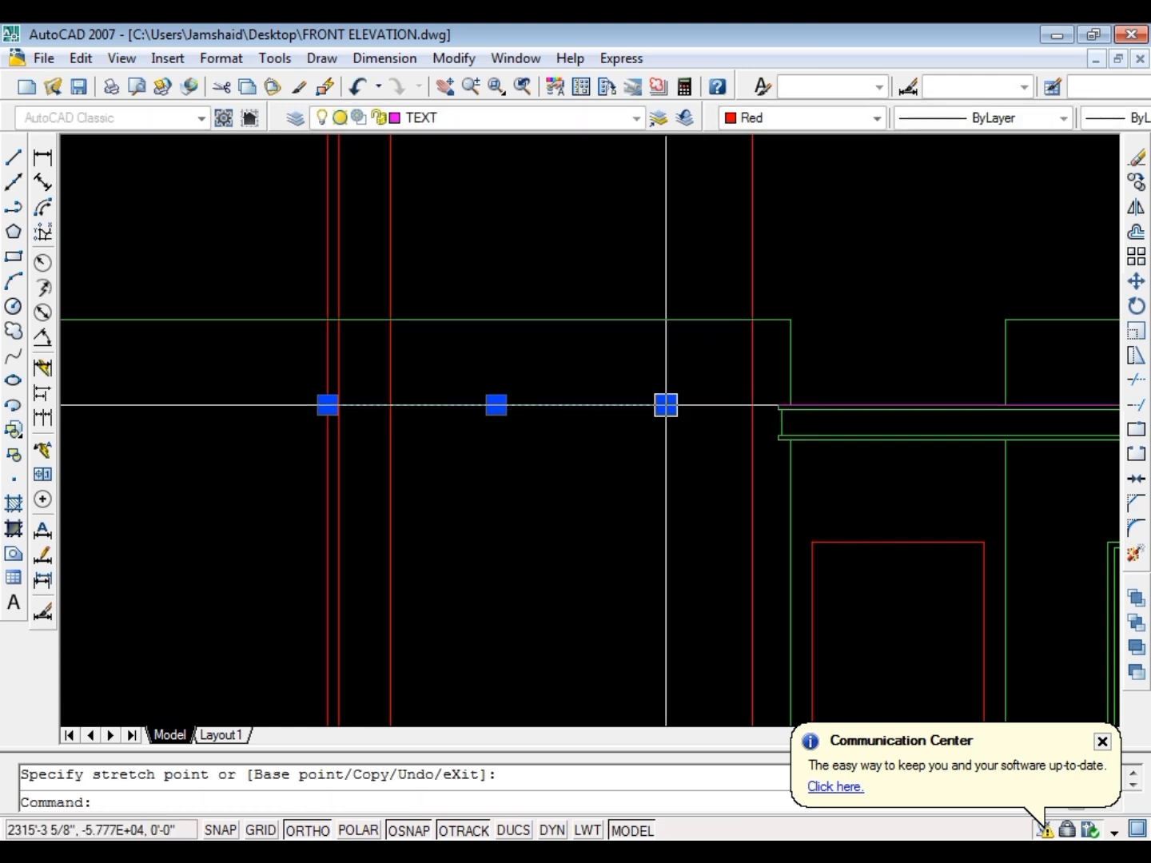
key("Escape")
type("e")
key("Return")
key("Return")
left_click(658, 406)
key("Escape")
key("Escape")
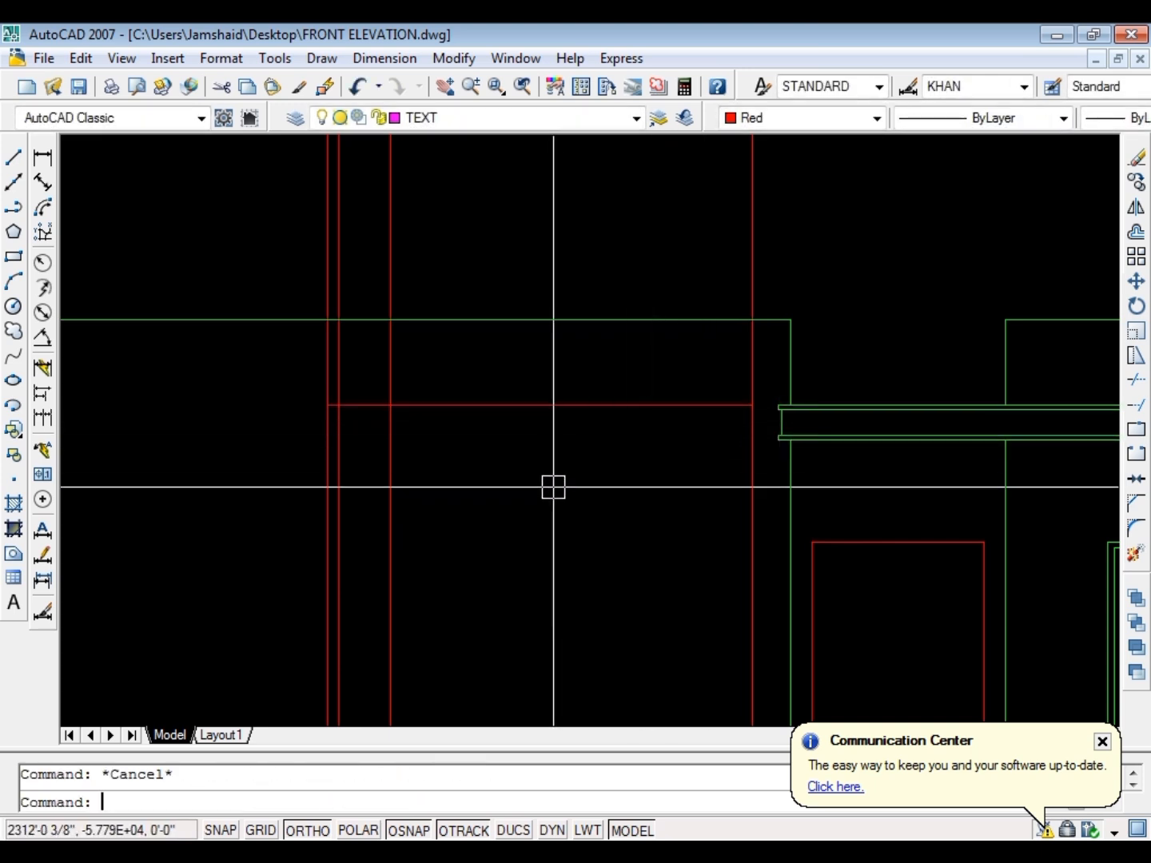
Offset the horizontal red line downward by the distance between the two leftmost red rays
type("o")
key("Return")
scroll(327, 456, "up", 4)
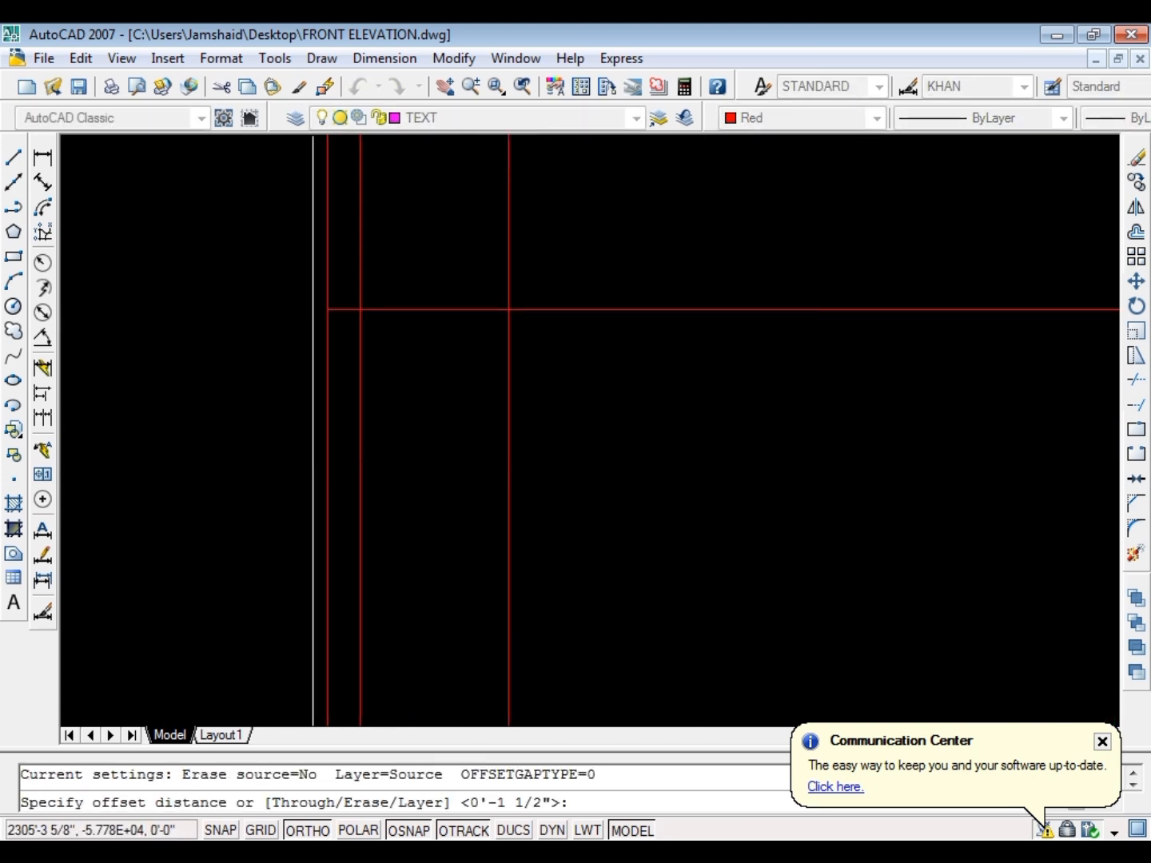
left_click(328, 447)
left_click(363, 447)
left_click(423, 310)
left_click(368, 419)
key("Escape")
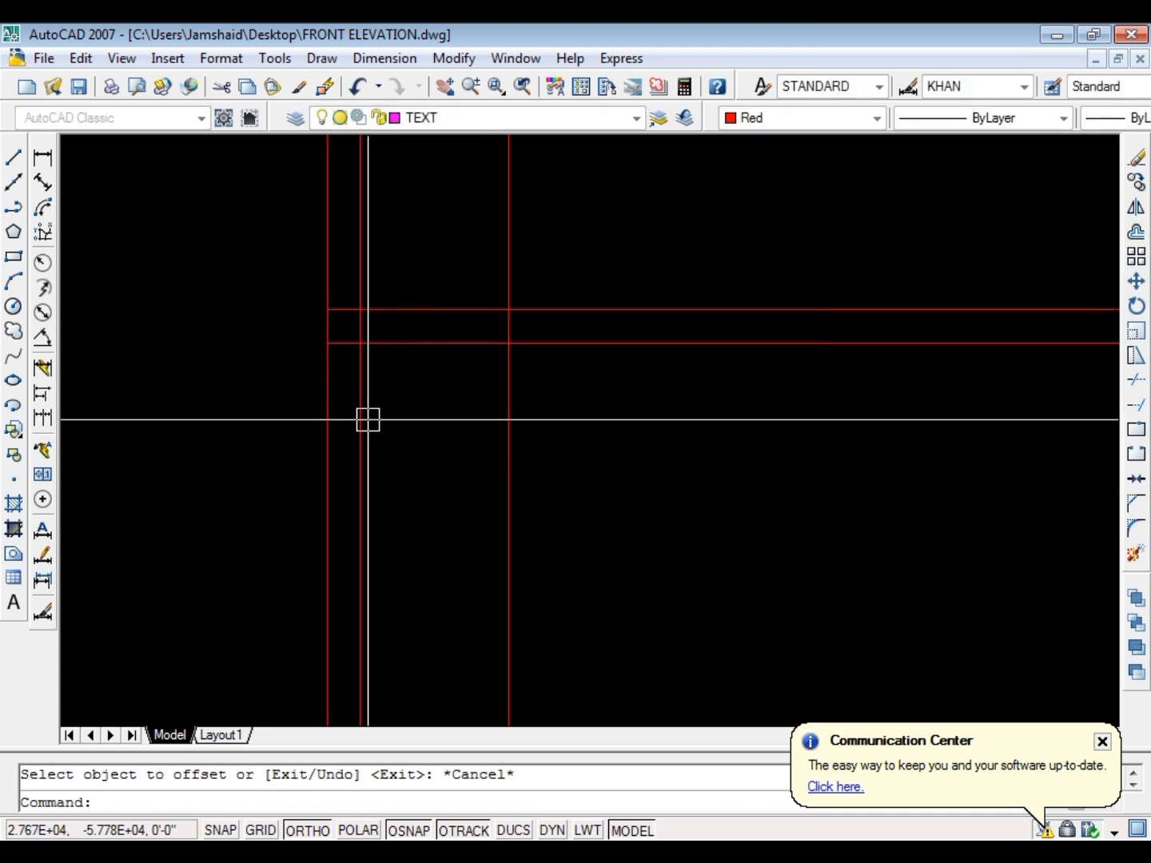
Offset the lower horizontal red line downward by the distance between the second and third red rays
key("Return")
left_click(362, 418)
left_click(567, 355)
left_click(563, 413)
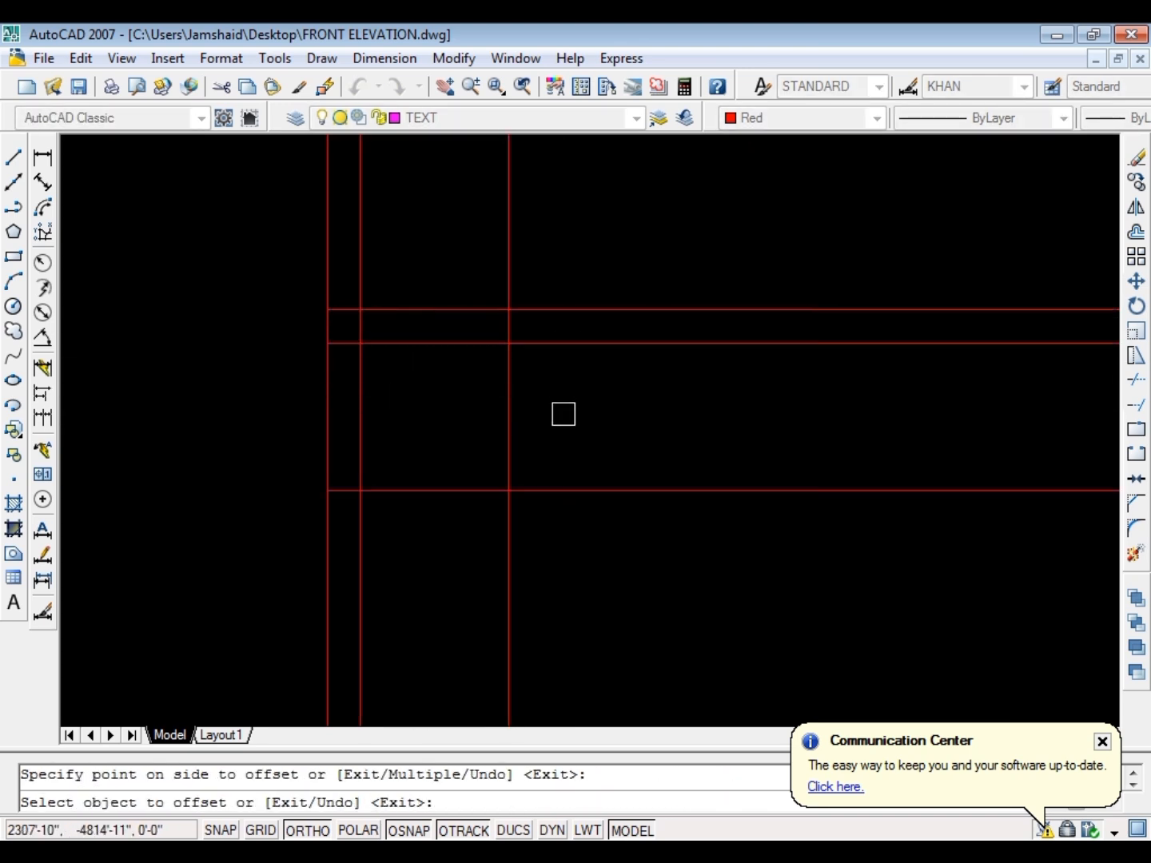
key("Escape")
Fillet the three horizontal red lines with their matching left rays to form three nested frame corners
type("f")
key("Return")
left_click(510, 538)
left_click(570, 484)
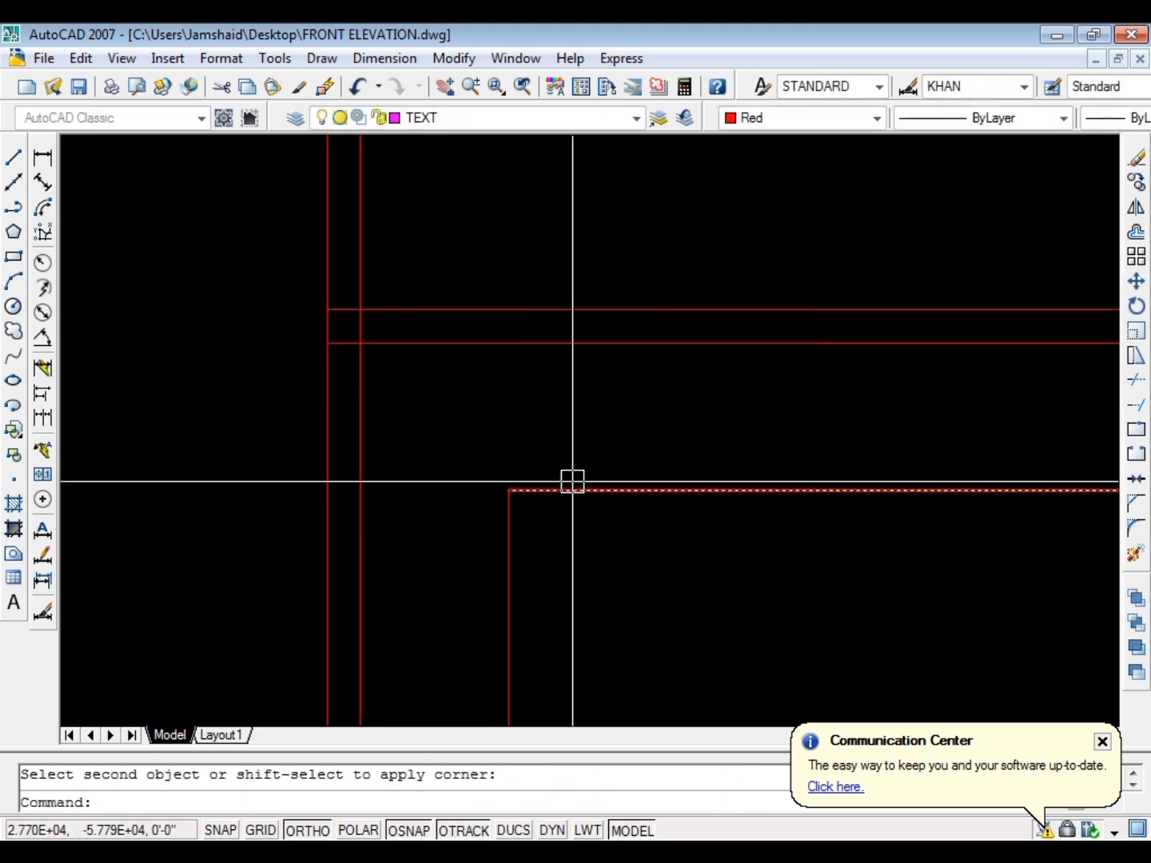
key("Return")
left_click(364, 371)
left_click(414, 351)
key("Return")
left_click(431, 319)
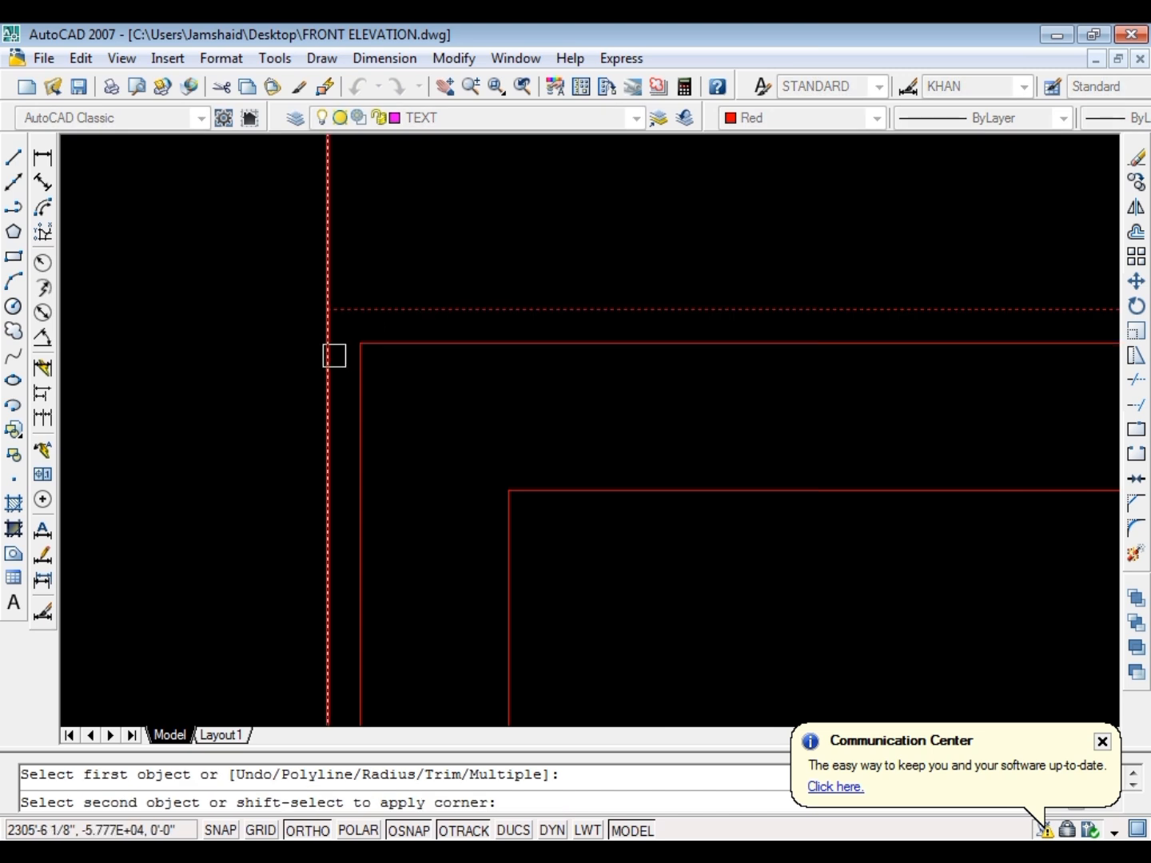
left_click(334, 355)
key("Escape")
Match the nested red frame lines to the properties of the green elevation lines
scroll(298, 418, "down", 3)
type("ma")
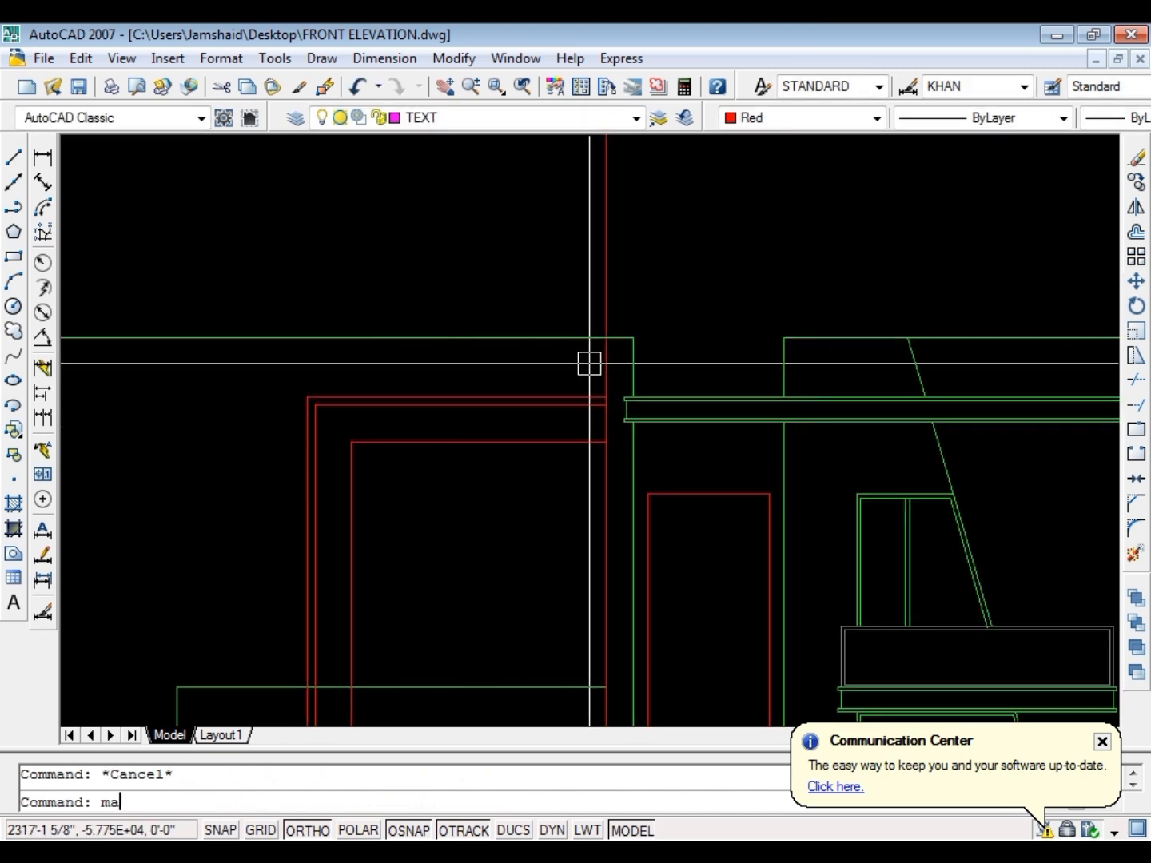
key("Return")
left_click(530, 313)
left_click(218, 550)
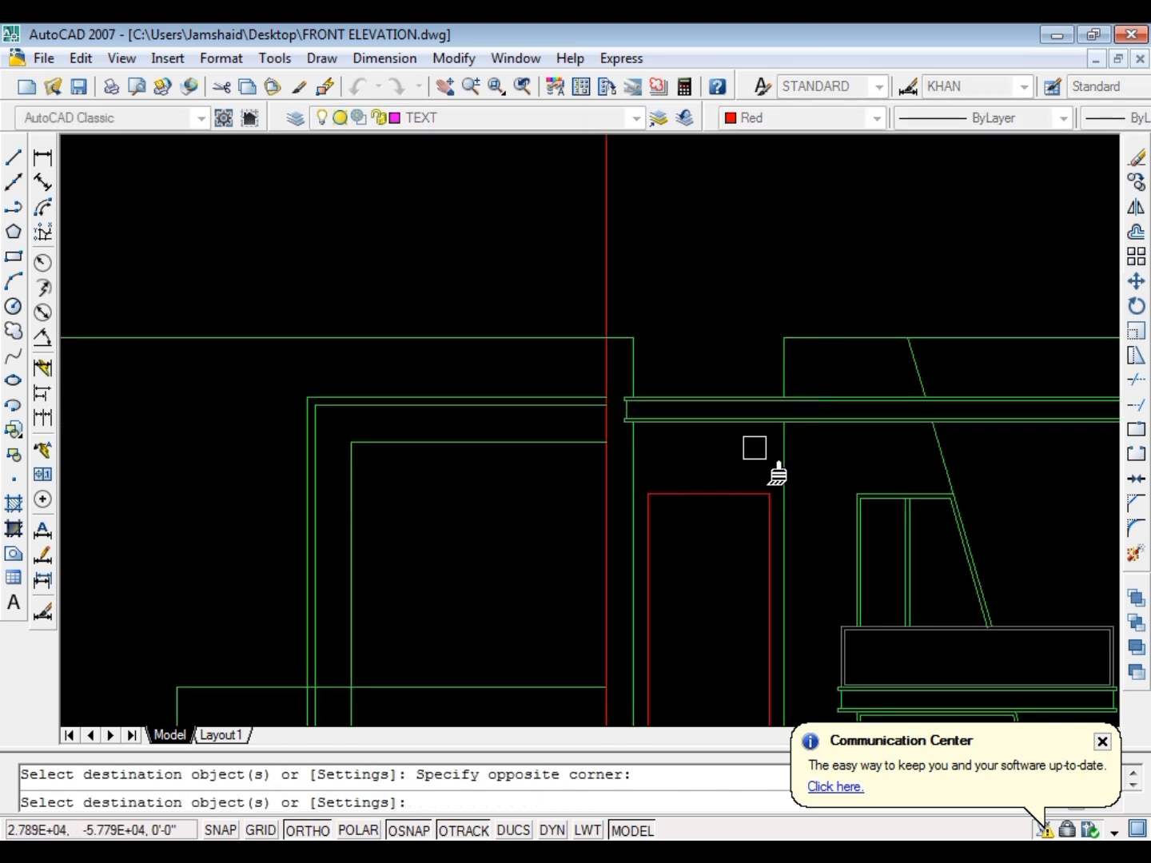
Match the right projection ray and the entrance opening's red outline to the green elevation lines
scroll(591, 447, "down", 3)
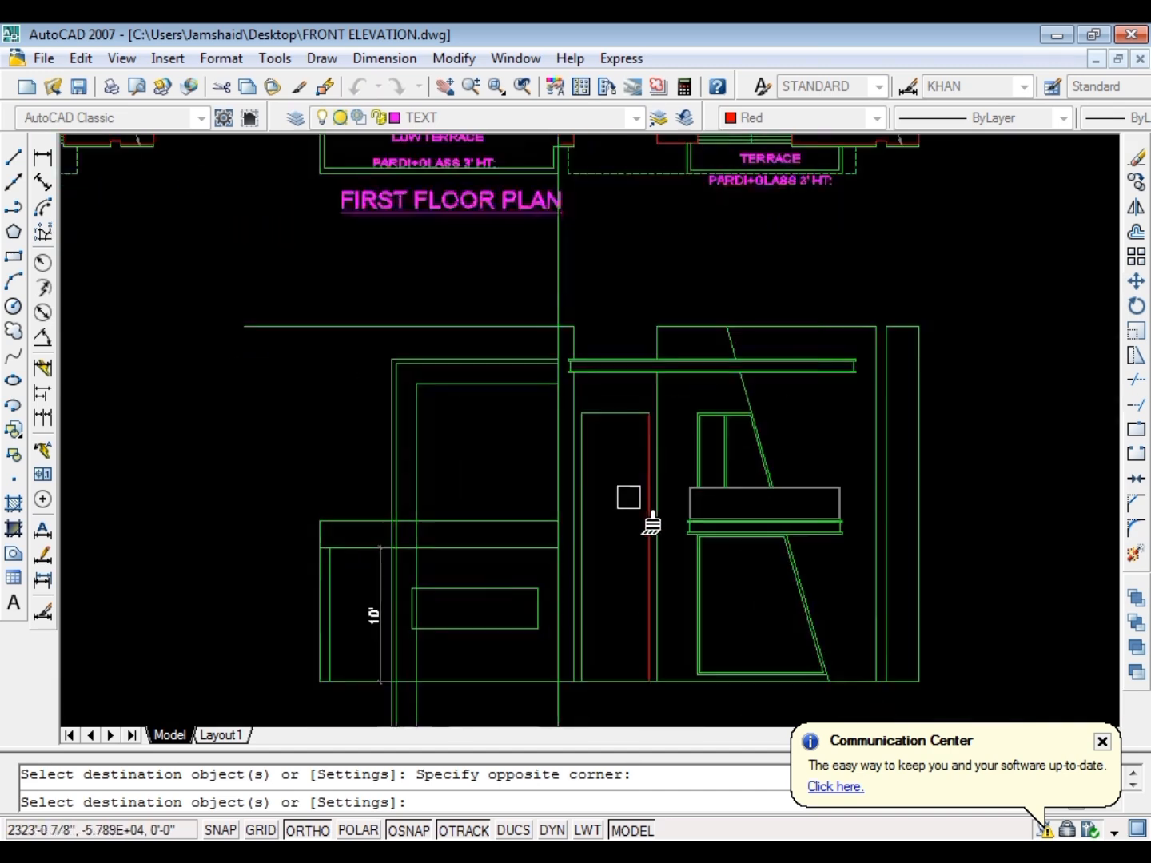
scroll(627, 493, "up", 3)
left_click(720, 385)
left_click(565, 463)
scroll(516, 488, "down", 3)
scroll(511, 383, "up", 3)
key("Escape")
scroll(599, 303, "down", 3)
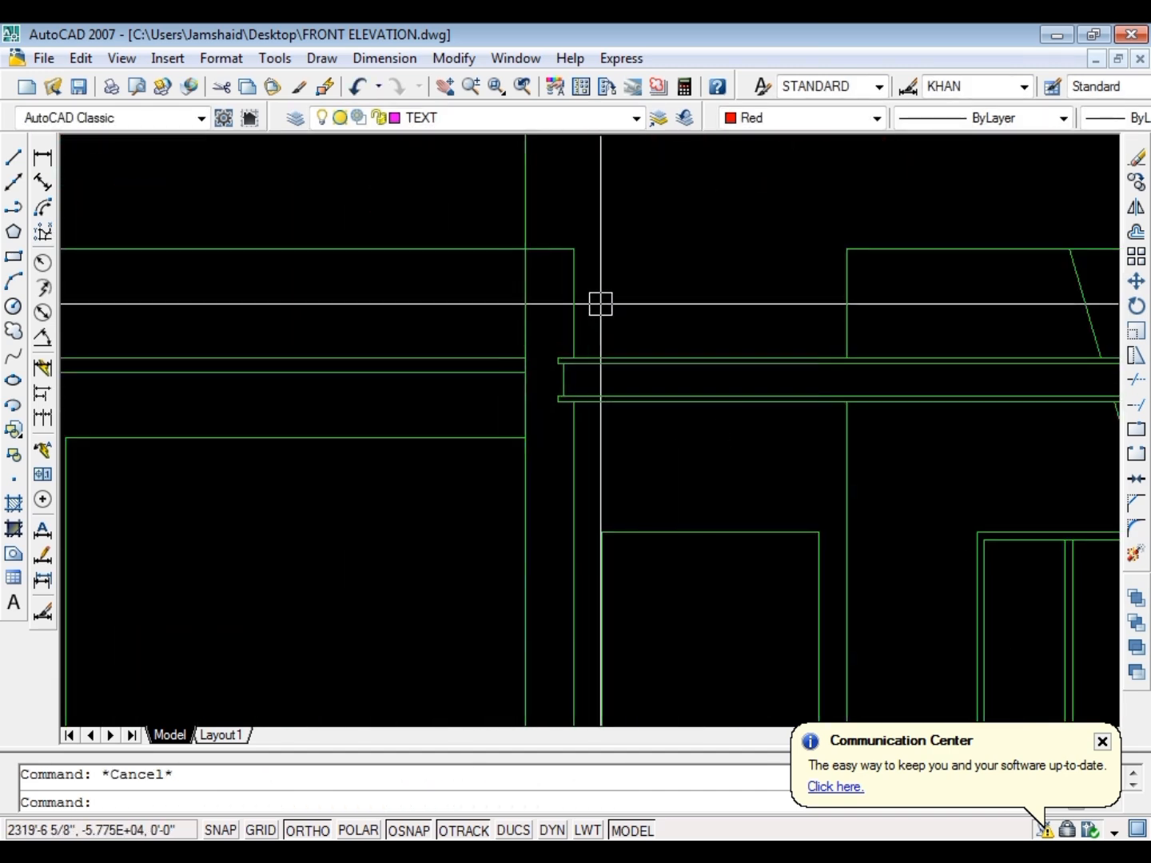
scroll(393, 406, "up", 3)
type("ex")
key("Return")
key("Return")
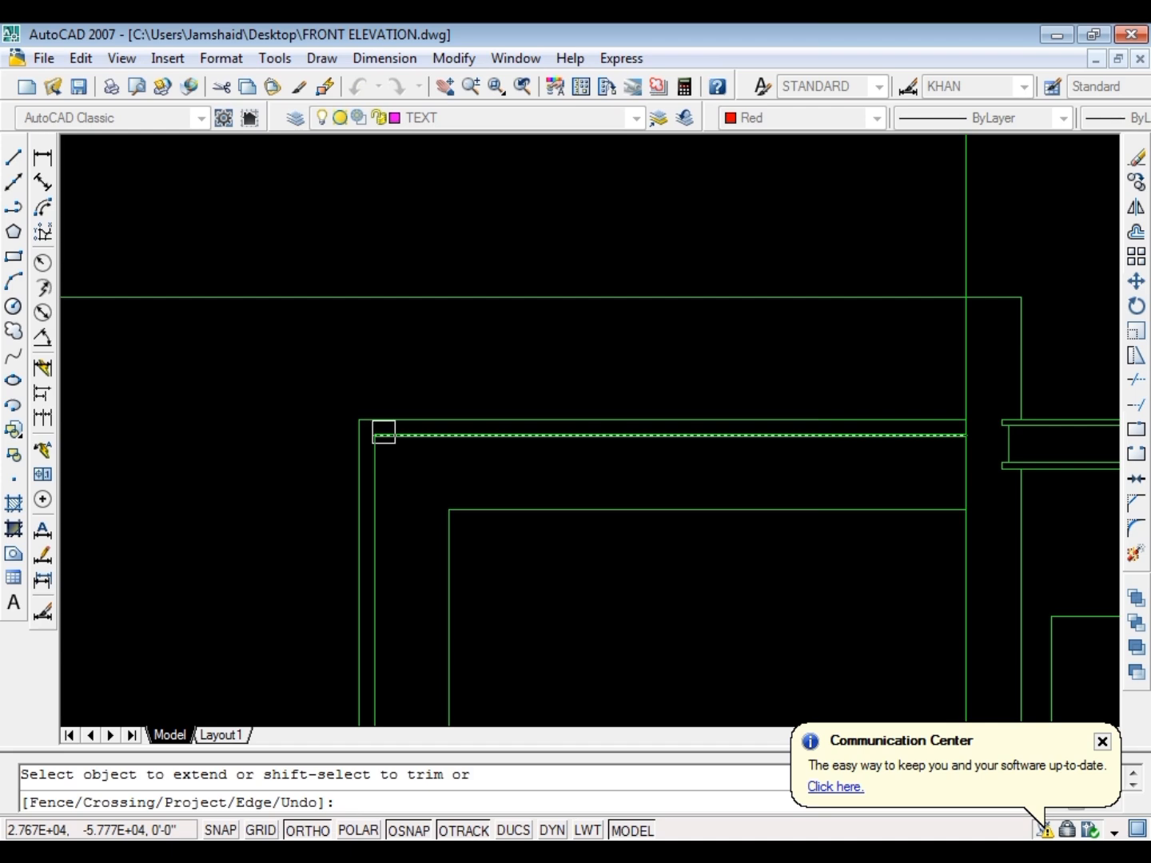
key("Escape")
Examine the finished reference front elevation, including its upper left frame, water tank and mumty
scroll(383, 432, "down", 6)
scroll(239, 400, "up", 3)
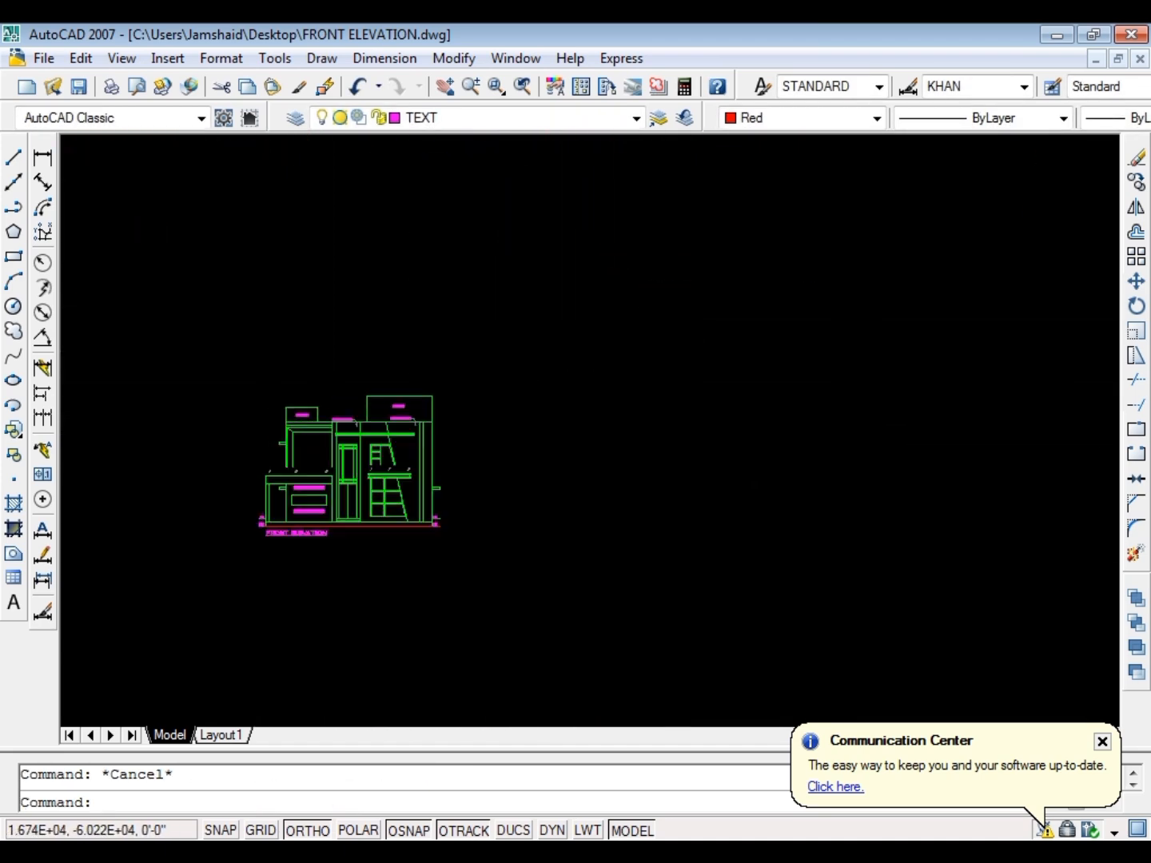
scroll(280, 424, "up", 2)
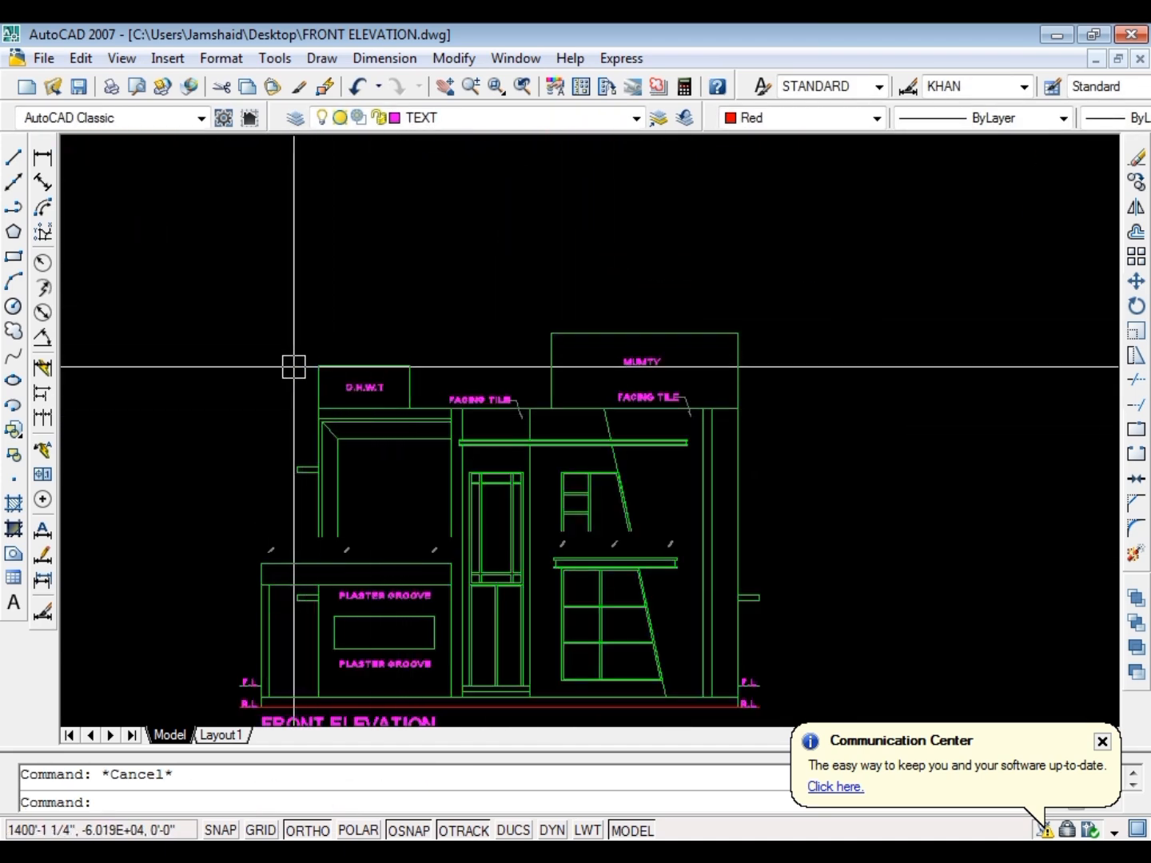
scroll(631, 384, "up", 2)
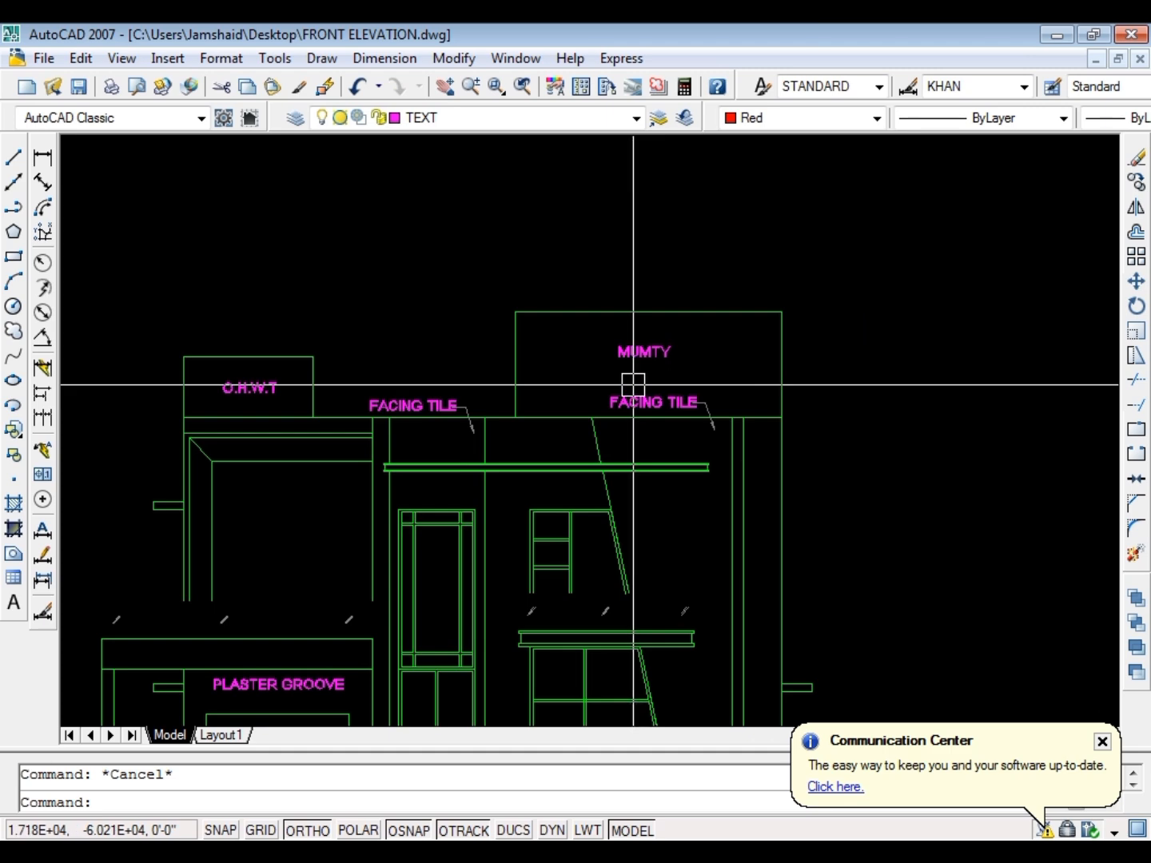
scroll(434, 378, "down", 10)
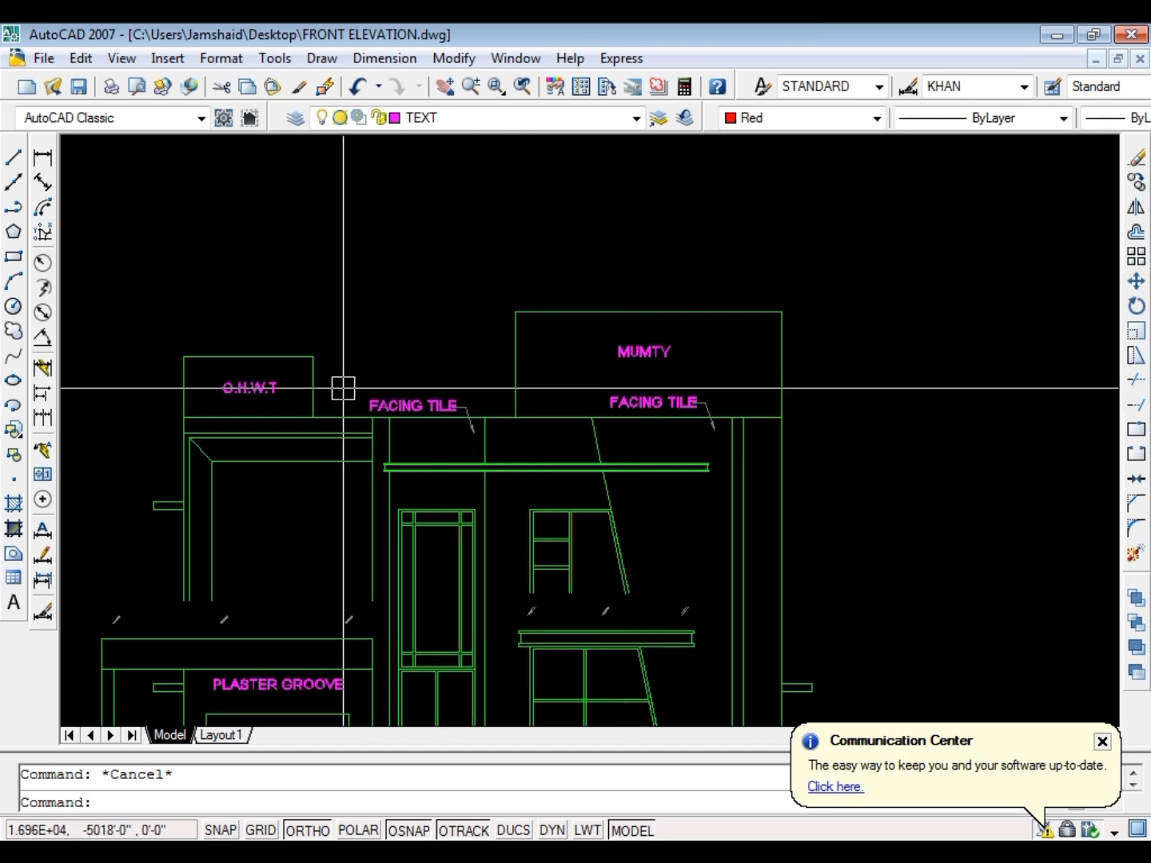
scroll(570, 387, "up", 10)
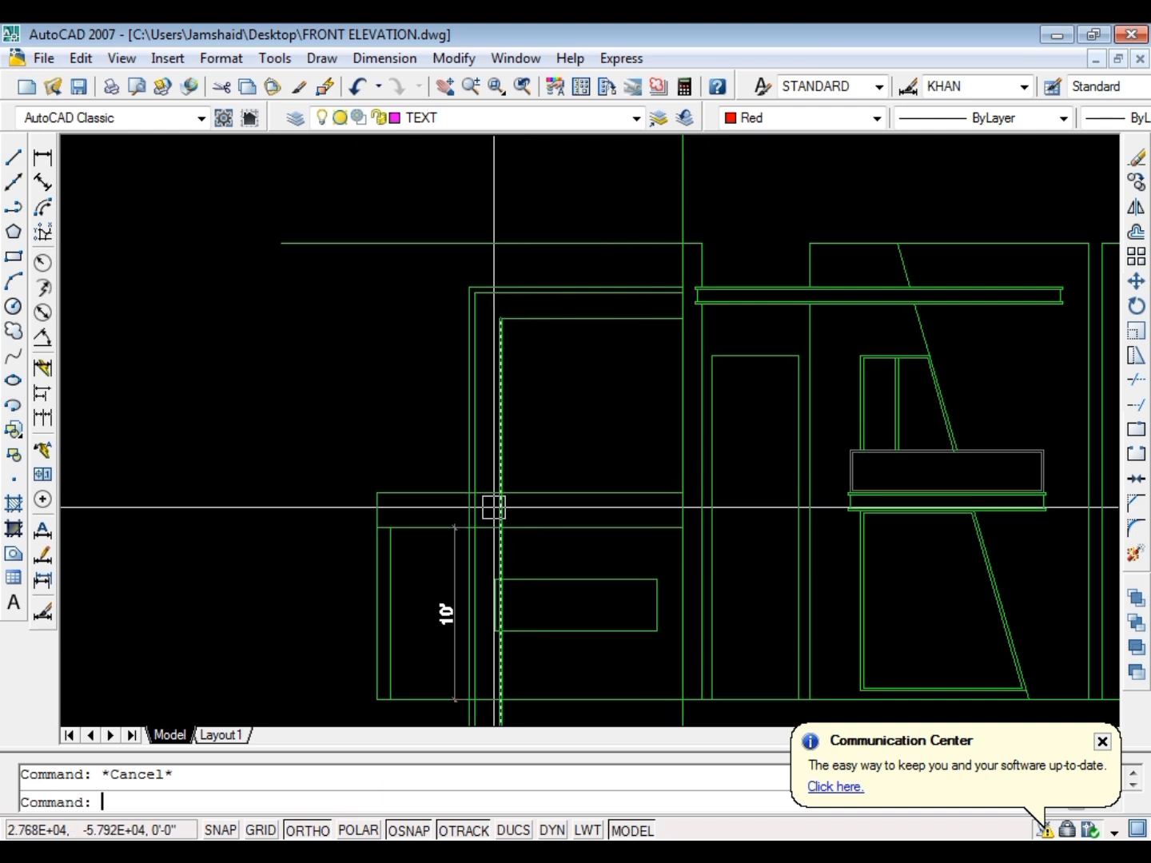
Trim the frame's two inner verticals below the low terrace band's top line, and the outer one within the band and below ground
type("tr")
key("Return")
scroll(494, 506, "up", 4)
key("Return")
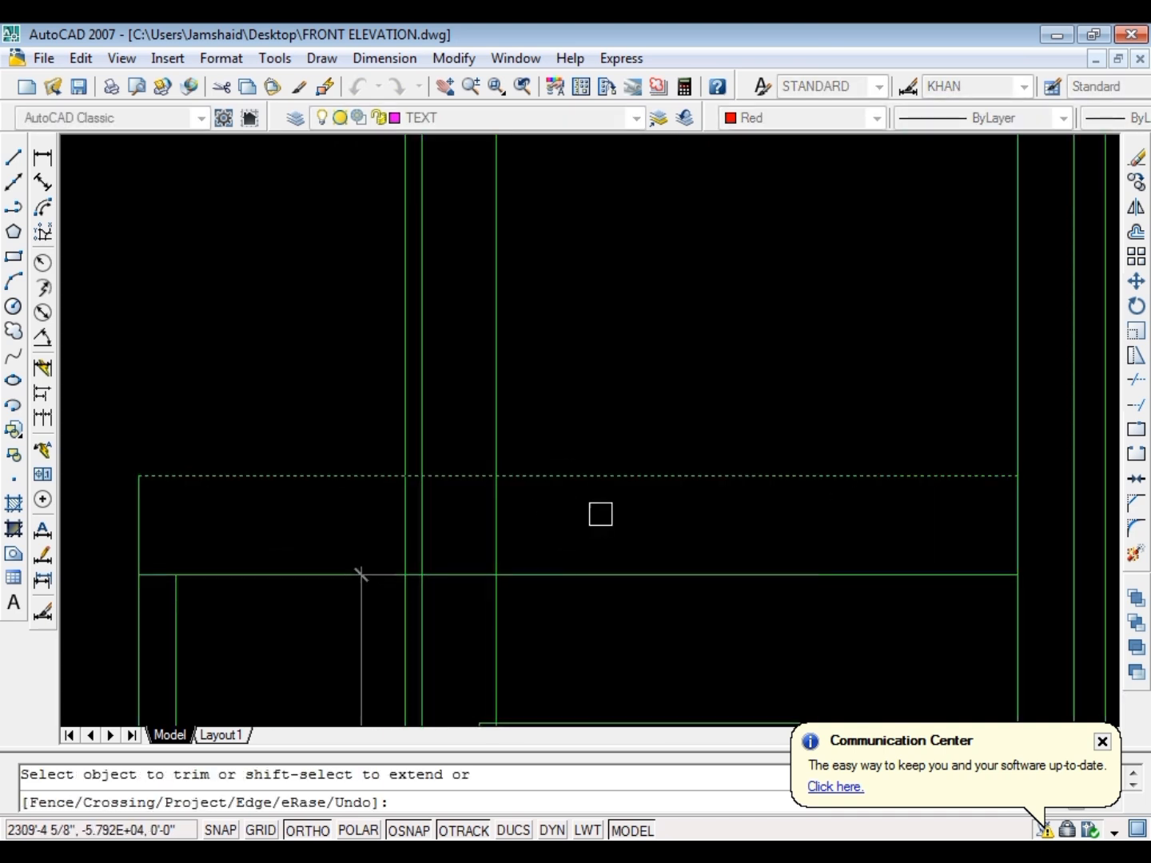
key("Escape")
scroll(388, 519, "down", 5)
Offset the low terrace band's top line upward by 30
type("o")
key("Return")
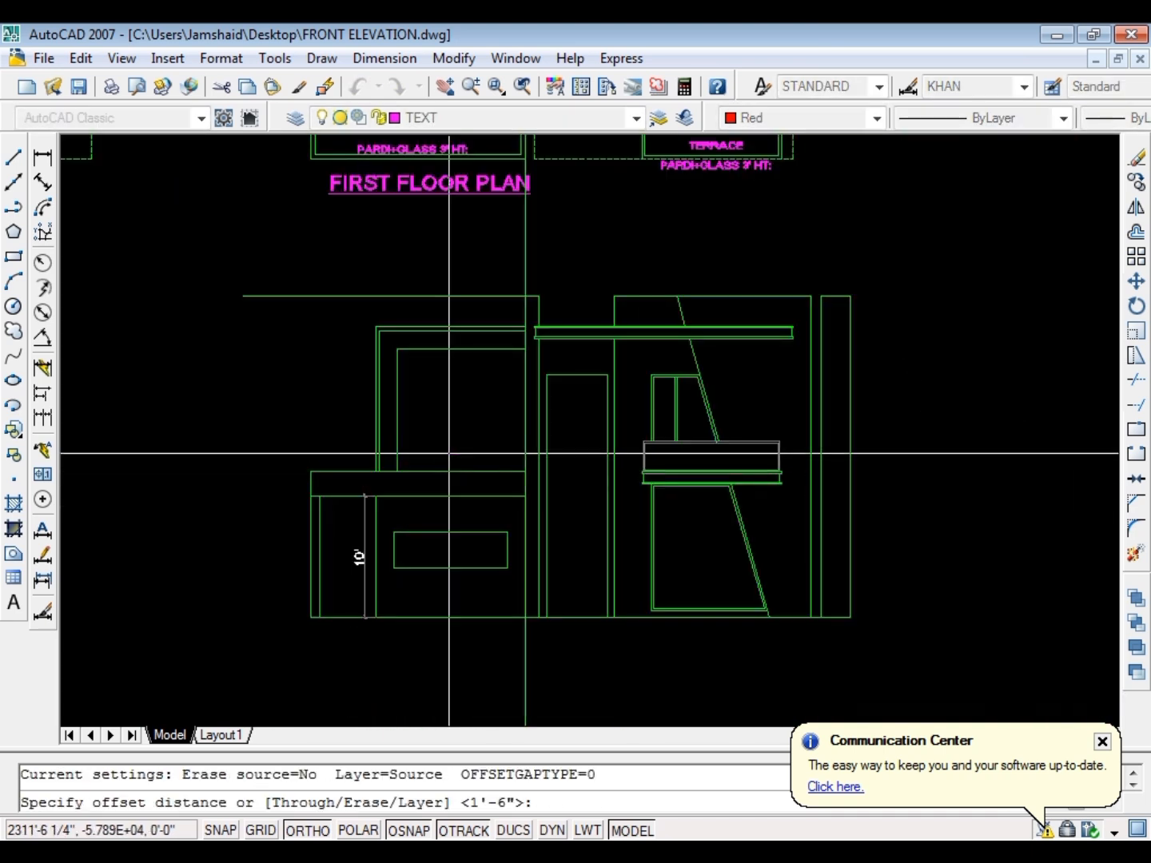
type("30")
key("Return")
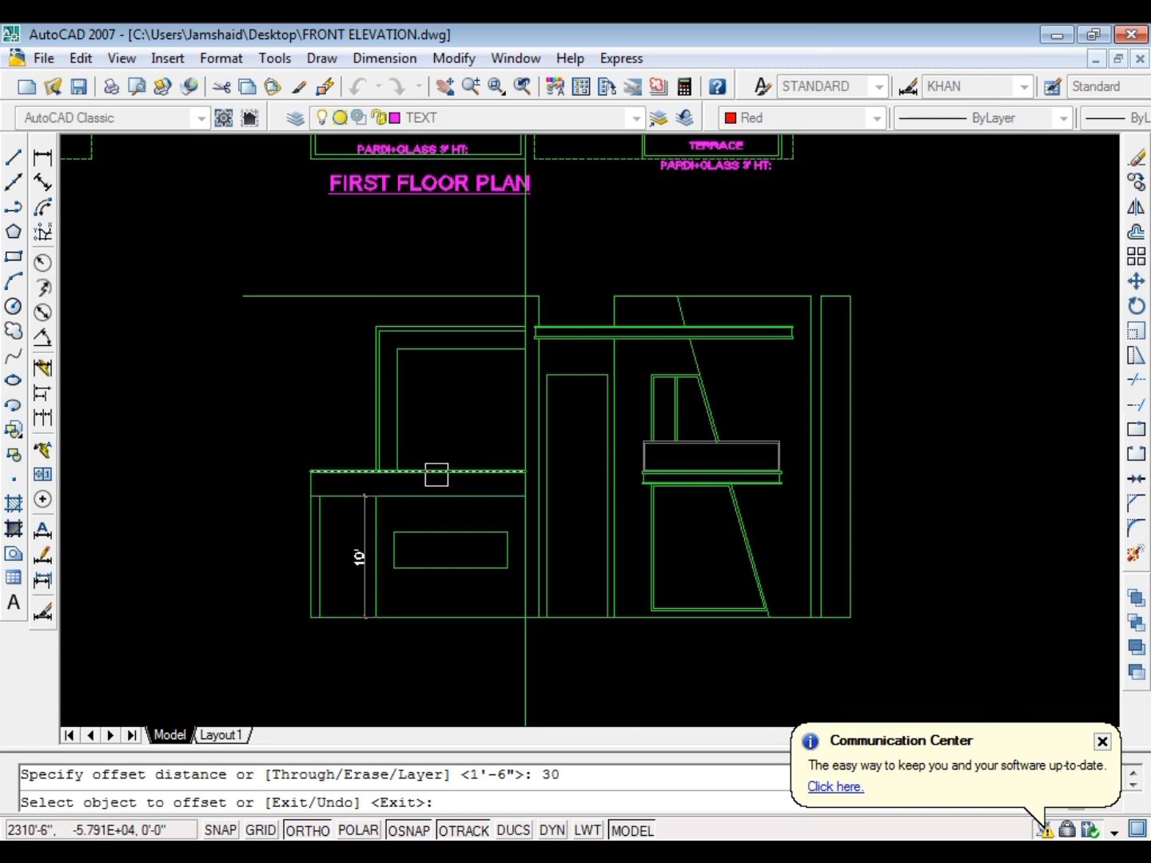
scroll(448, 469, "up", 5)
key("Escape")
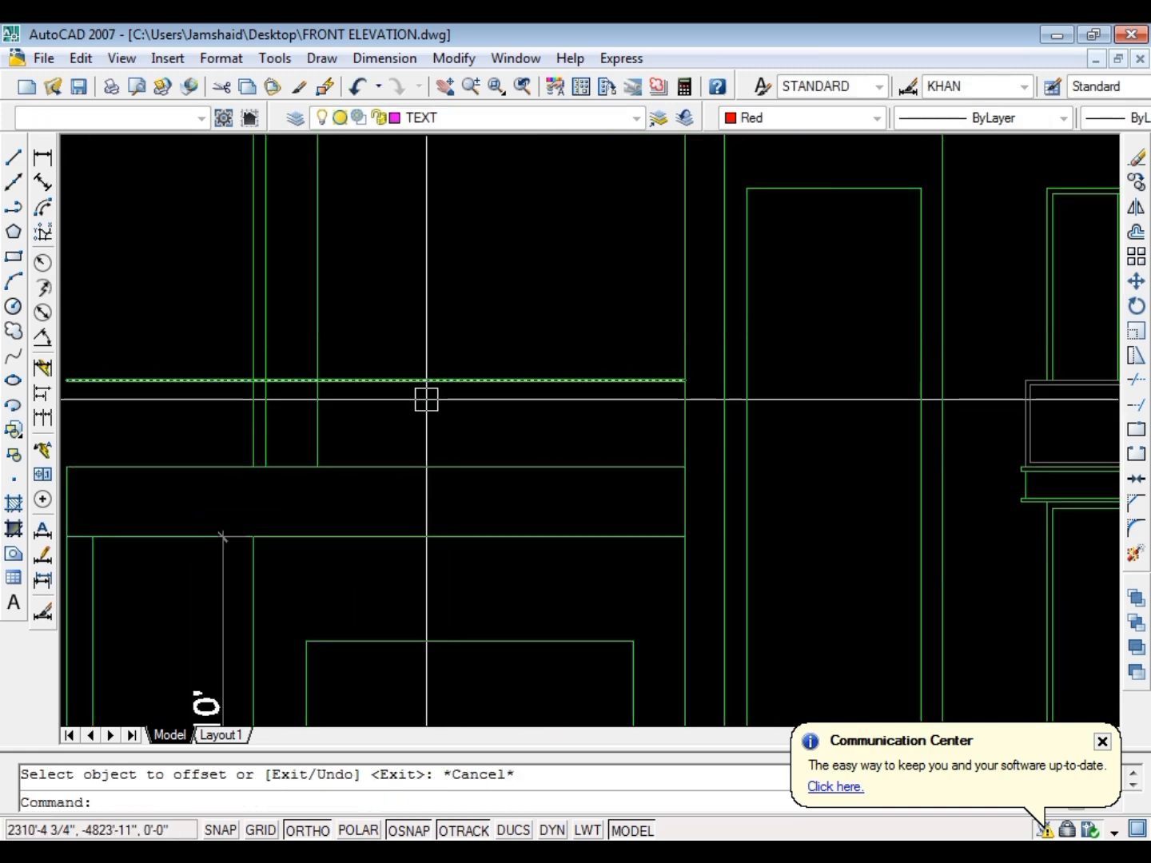
Trim the frame's three verticals between the low terrace band and the parapet's new top line
type("tr")
key("Return")
key("Return")
left_click(469, 426)
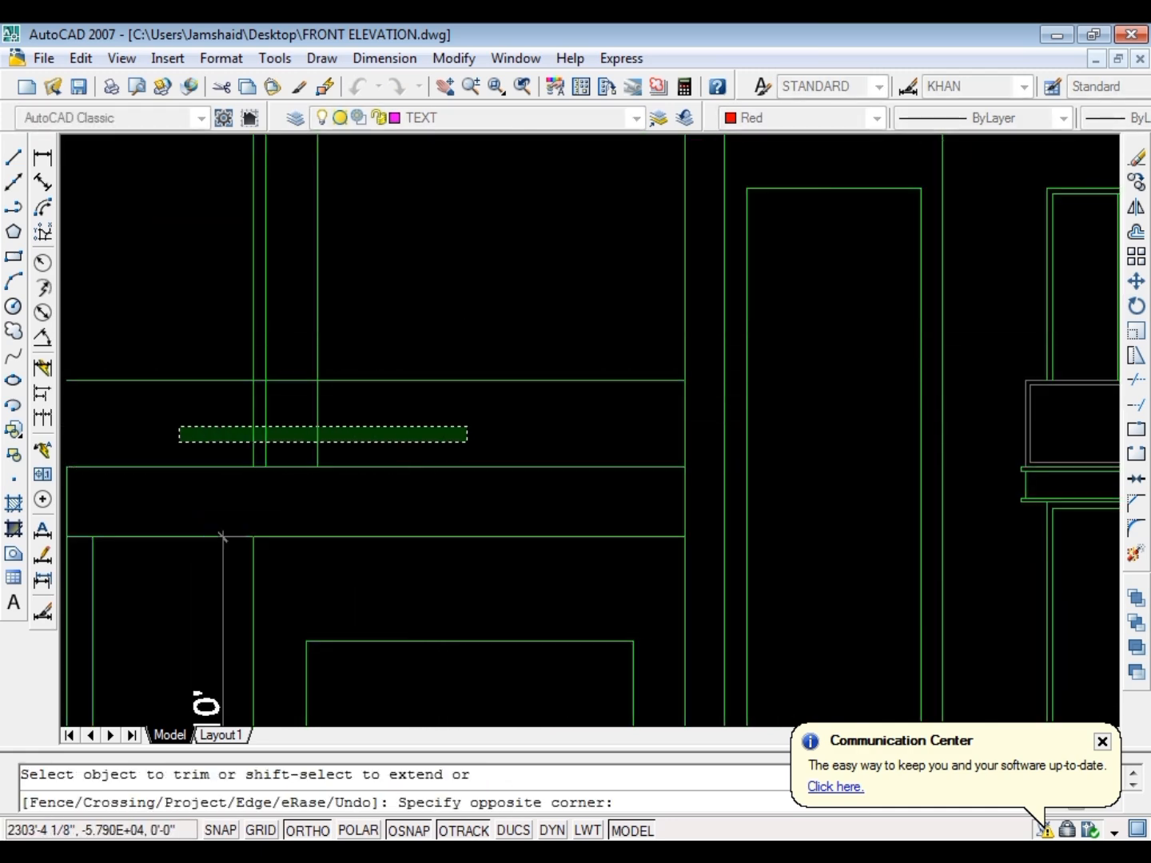
left_click(179, 444)
key("Escape")
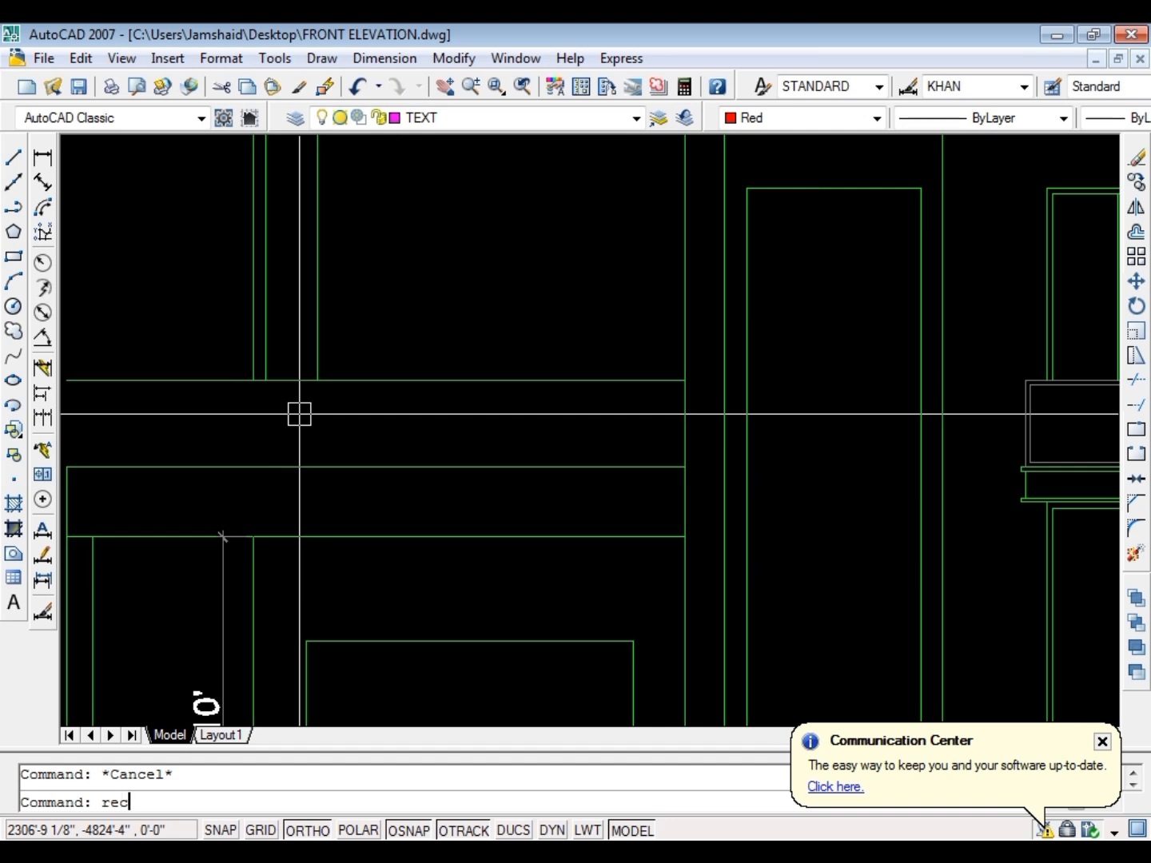
Draw a rectangle over the parapet above the low terrace band and offset it inward by 1.5
type("rec")
key("Return")
left_click(685, 380)
key("Escape")
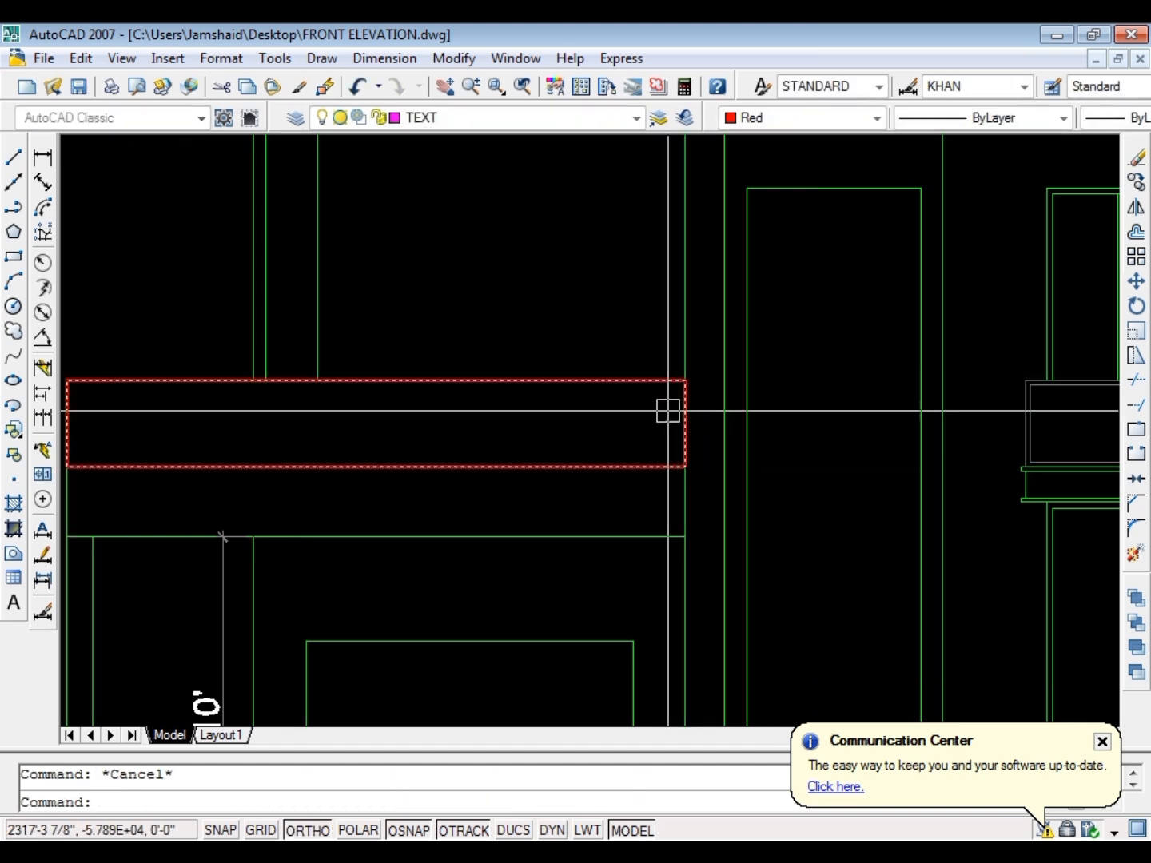
type("o")
key("Return")
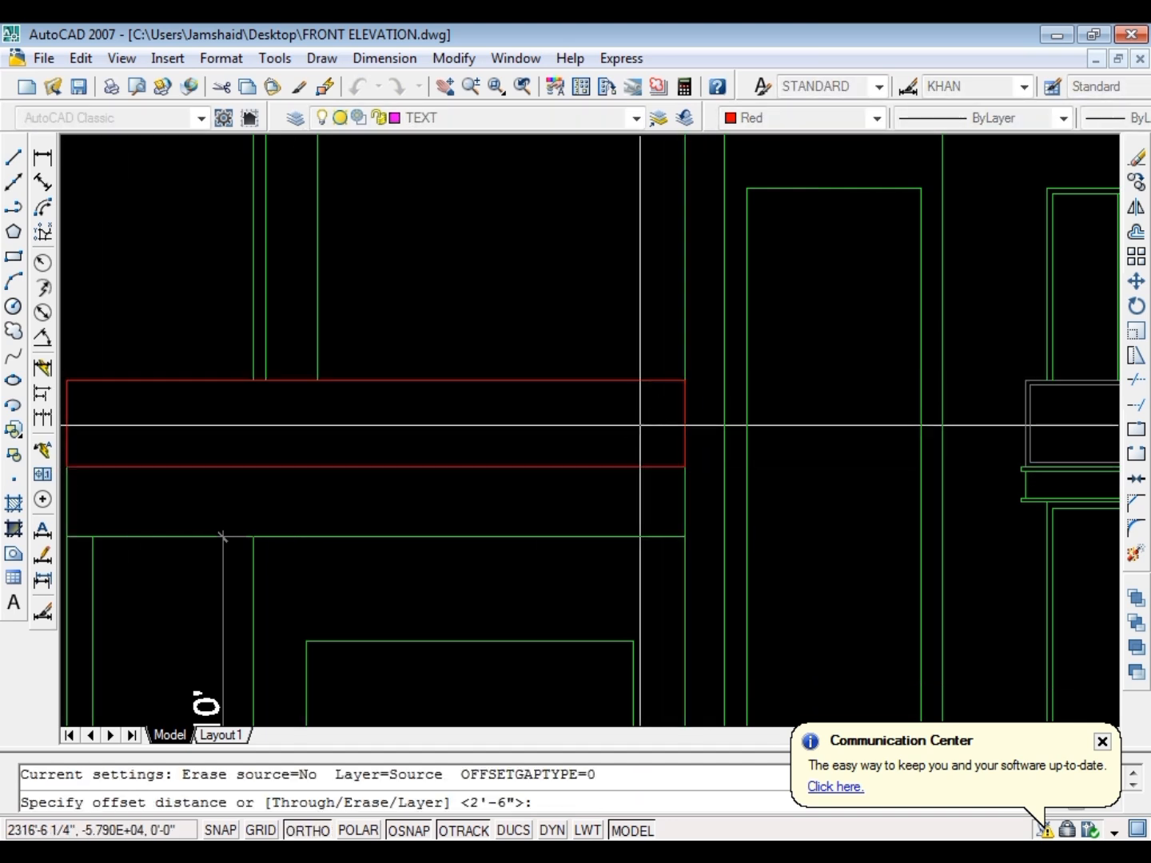
type("1.5")
key("Return")
left_click(651, 378)
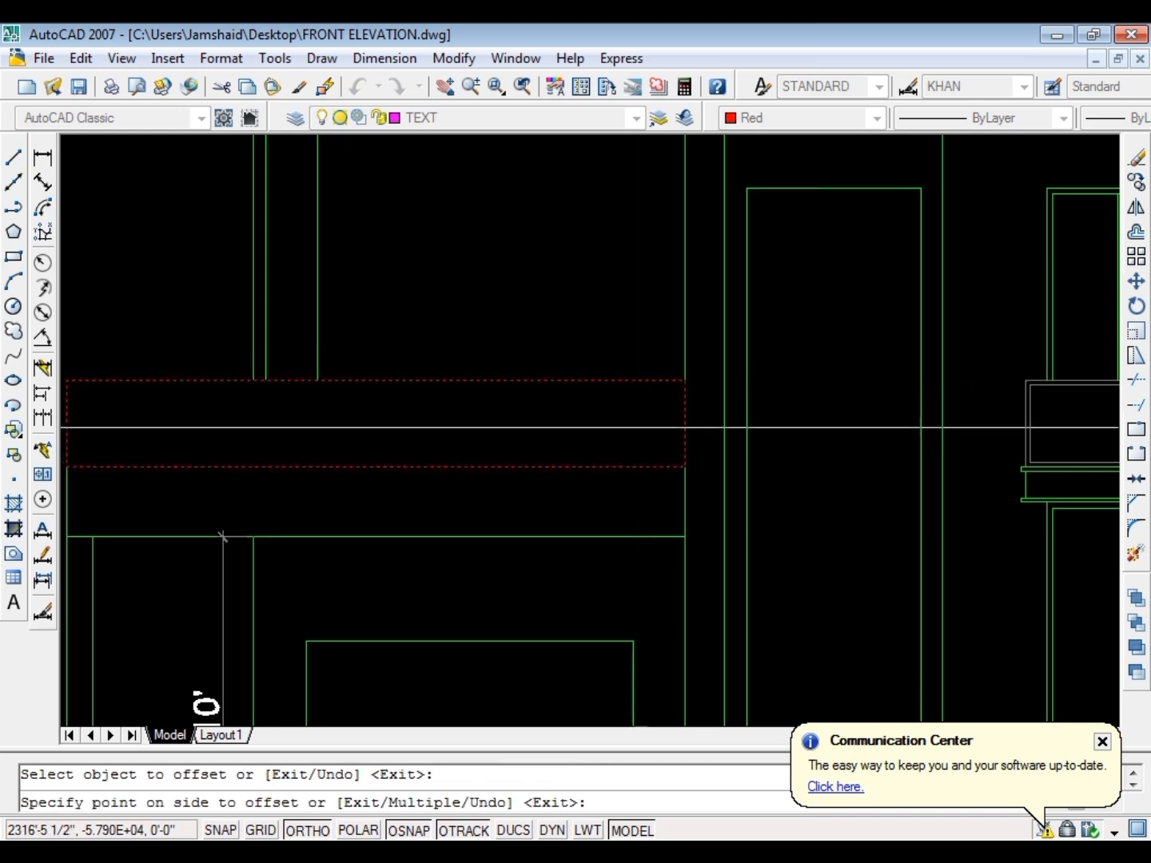
left_click(638, 427)
key("Escape")
Erase the parapet's outer red rectangle, keeping the inner offset one
scroll(575, 386, "up", 4)
left_click(553, 369)
type("e")
key("Return")
scroll(953, 368, "down", 4)
key("Escape")
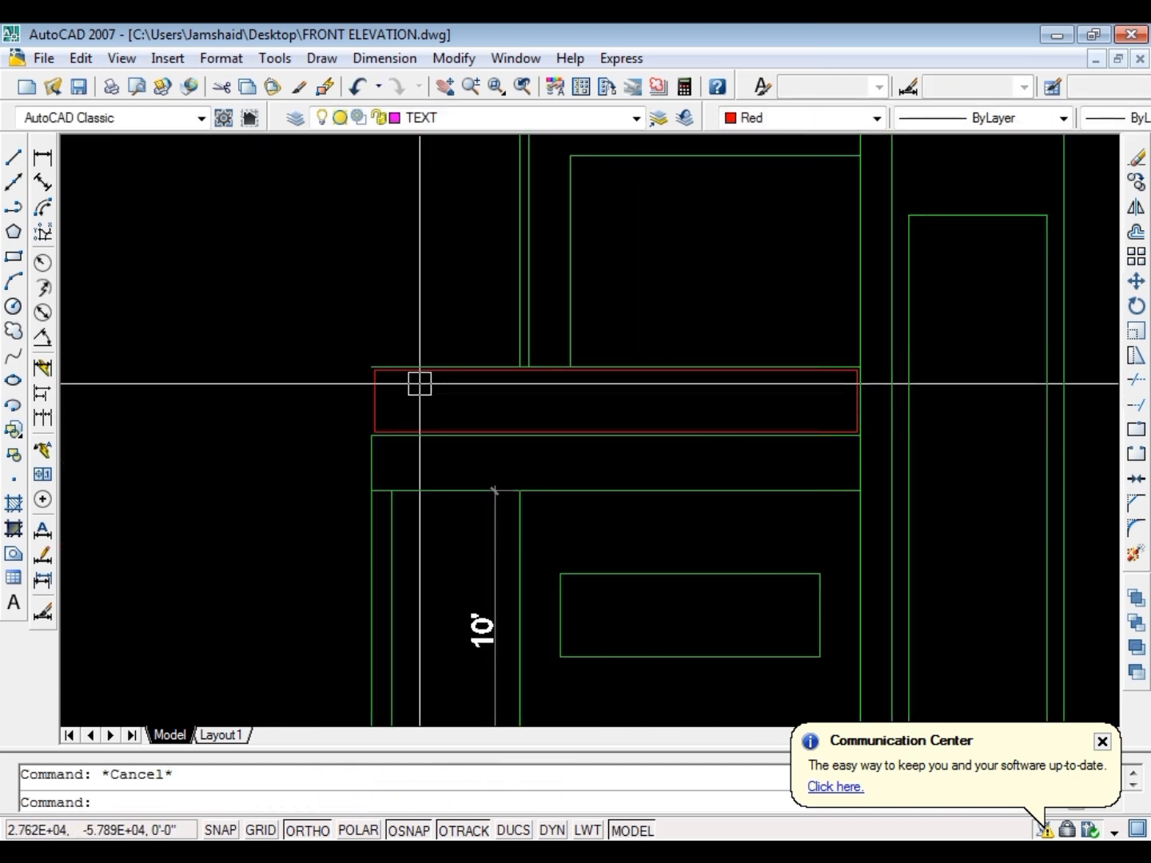
Close the parapet's left end with a vertical line between its bottom and top lines
scroll(357, 383, "up", 2)
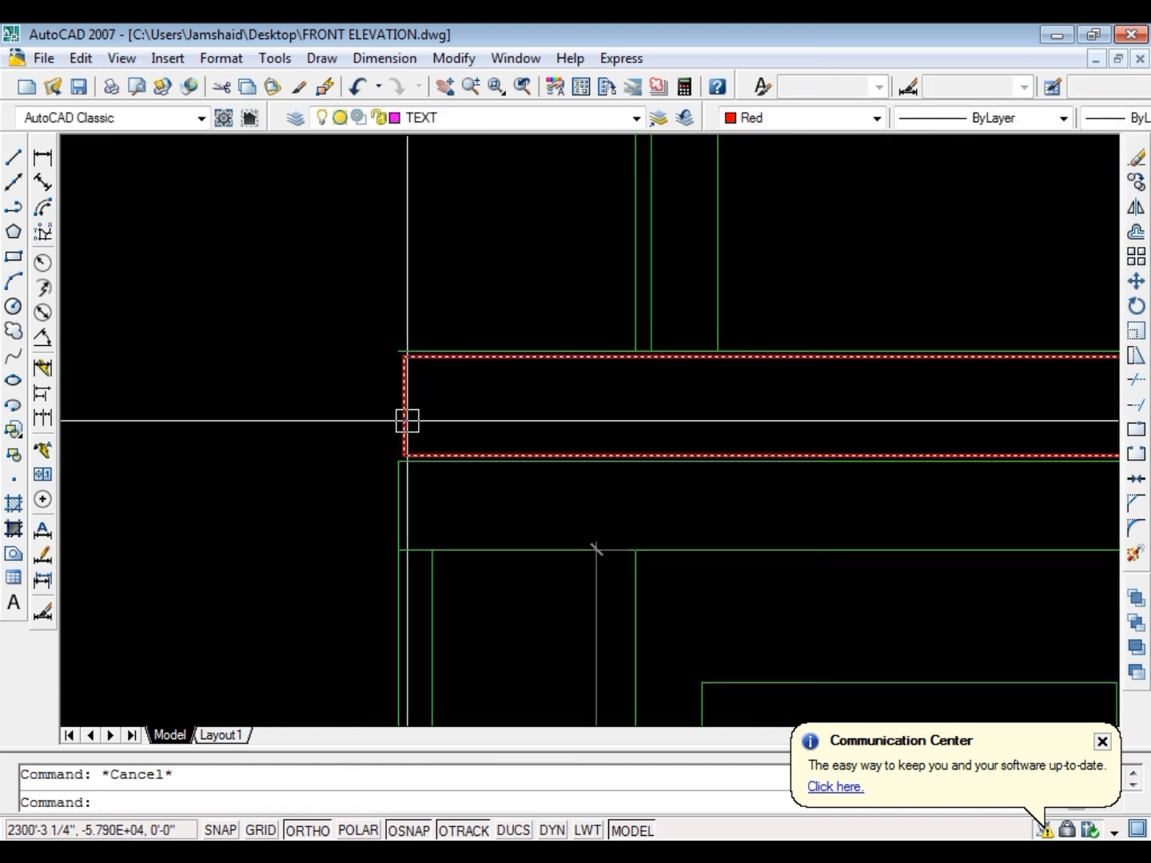
type("l")
key("Return")
scroll(407, 445, "up", 3)
left_click(407, 480)
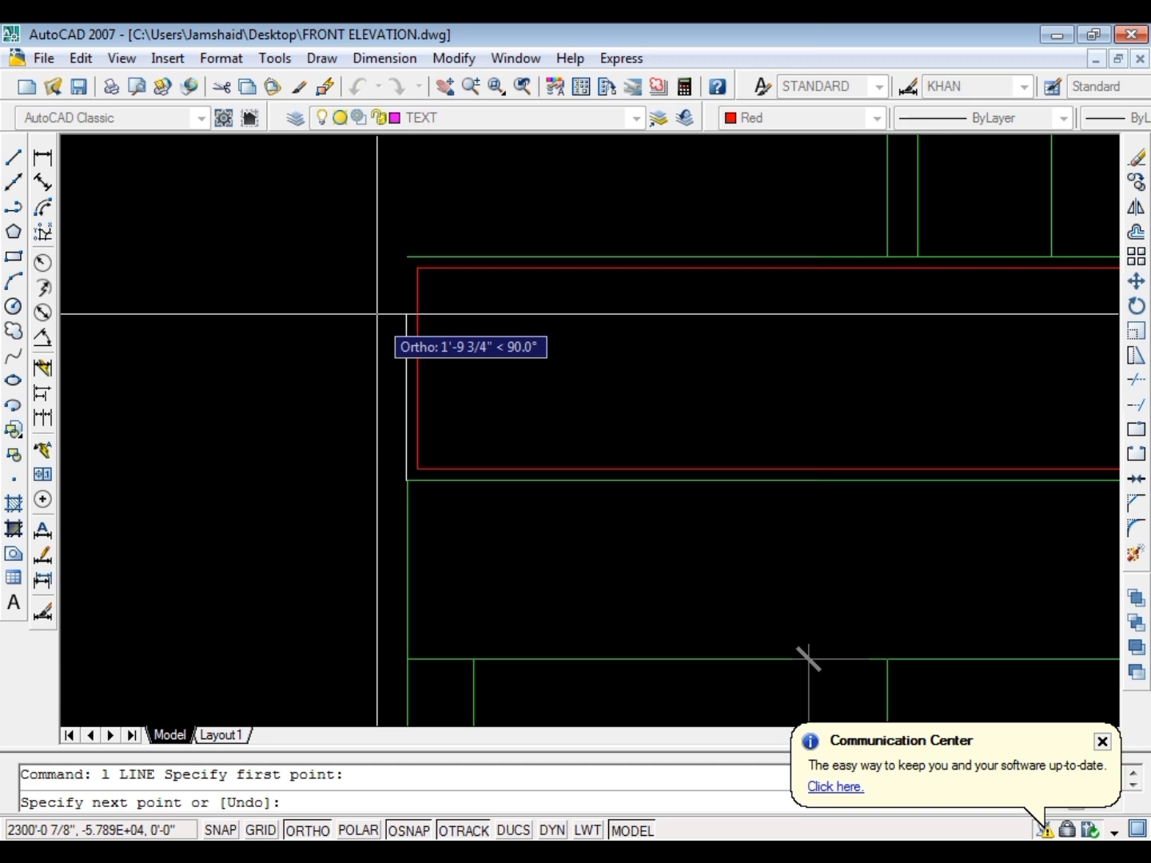
left_click(406, 255)
key("Escape")
Match the parapet's inner rectangle, left edge and top line to the grey panel above the right-hand ground floor window
type("ma")
key("Return")
scroll(416, 336, "down", 2)
scroll(411, 339, "down", 5)
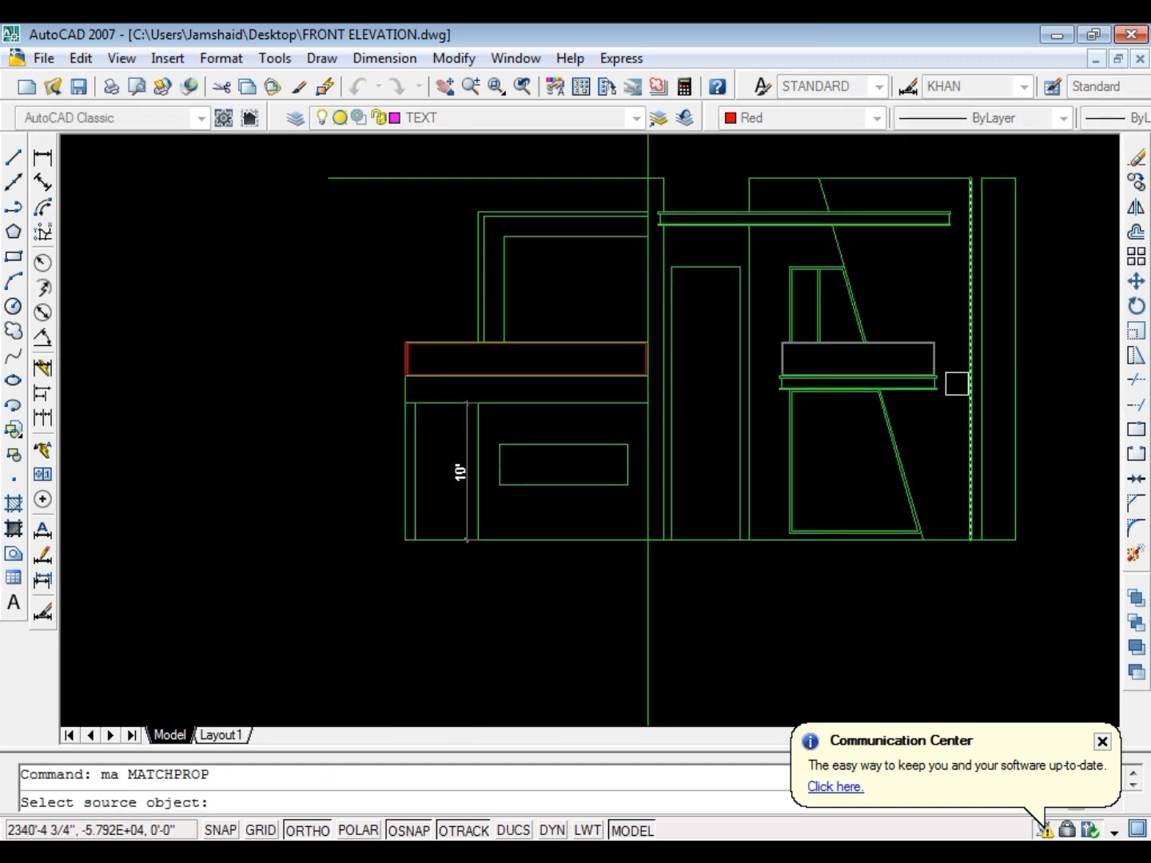
scroll(830, 336, "up", 2)
left_click(830, 334)
scroll(206, 340, "up", 4)
left_click(276, 376)
left_click(143, 282)
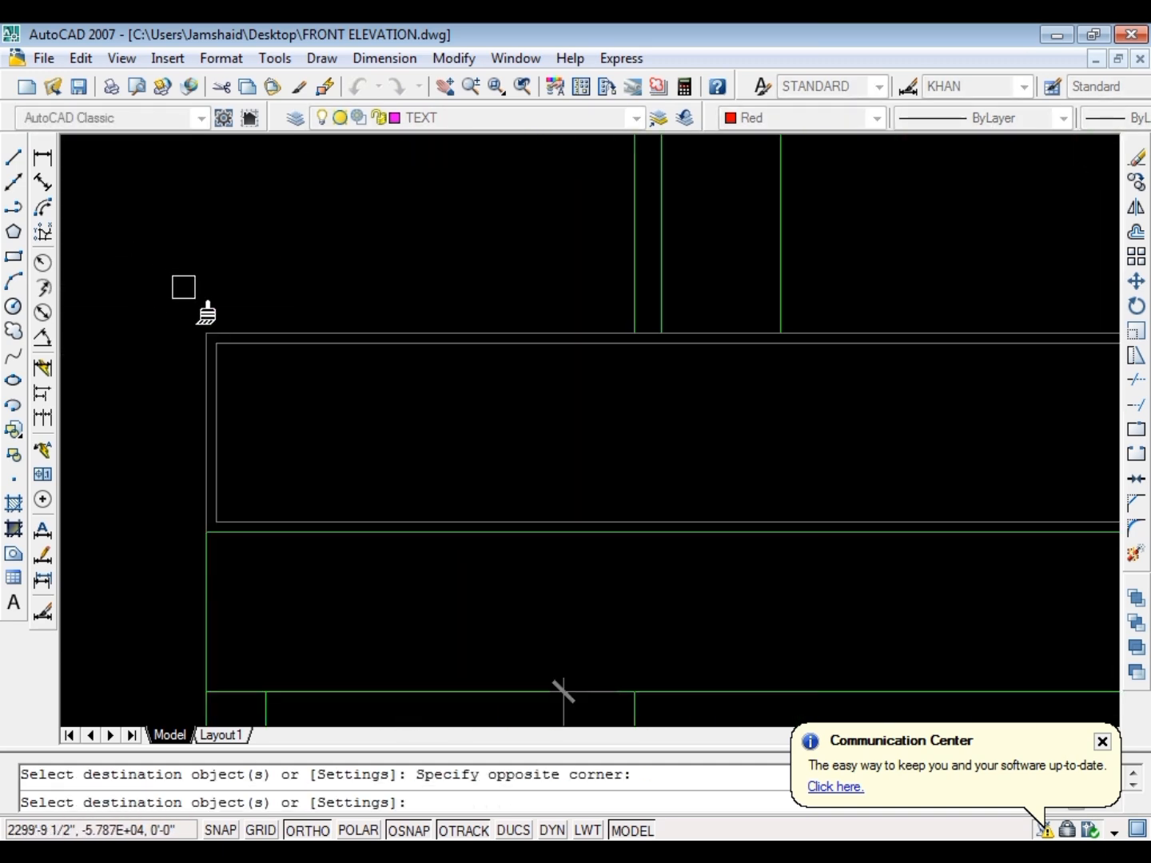
scroll(189, 305, "down", 4)
key("Escape")
scroll(513, 311, "up", 4)
scroll(989, 463, "down", 2)
key("Escape")
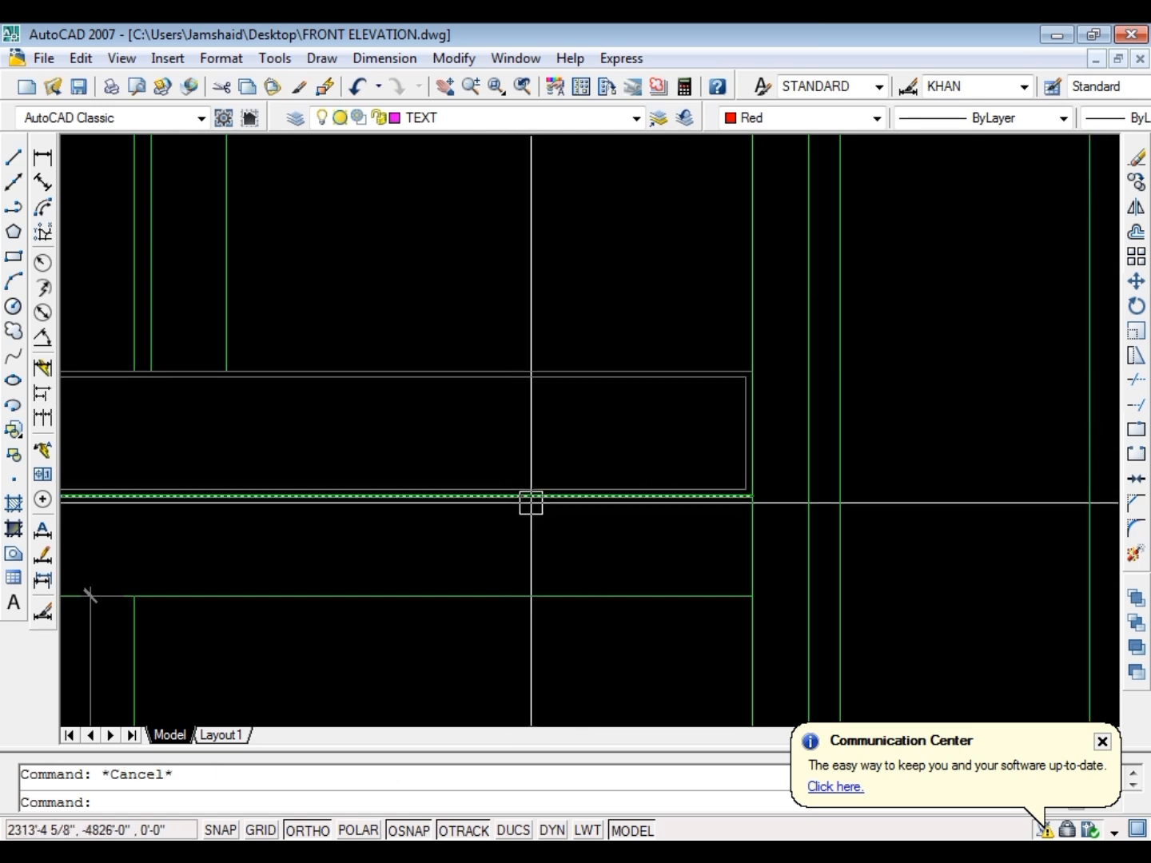
Hatch the inside of the parapet's inner rectangle
left_click(537, 490)
type("h")
key("Return")
key("k")
scroll(803, 435, "down", 5)
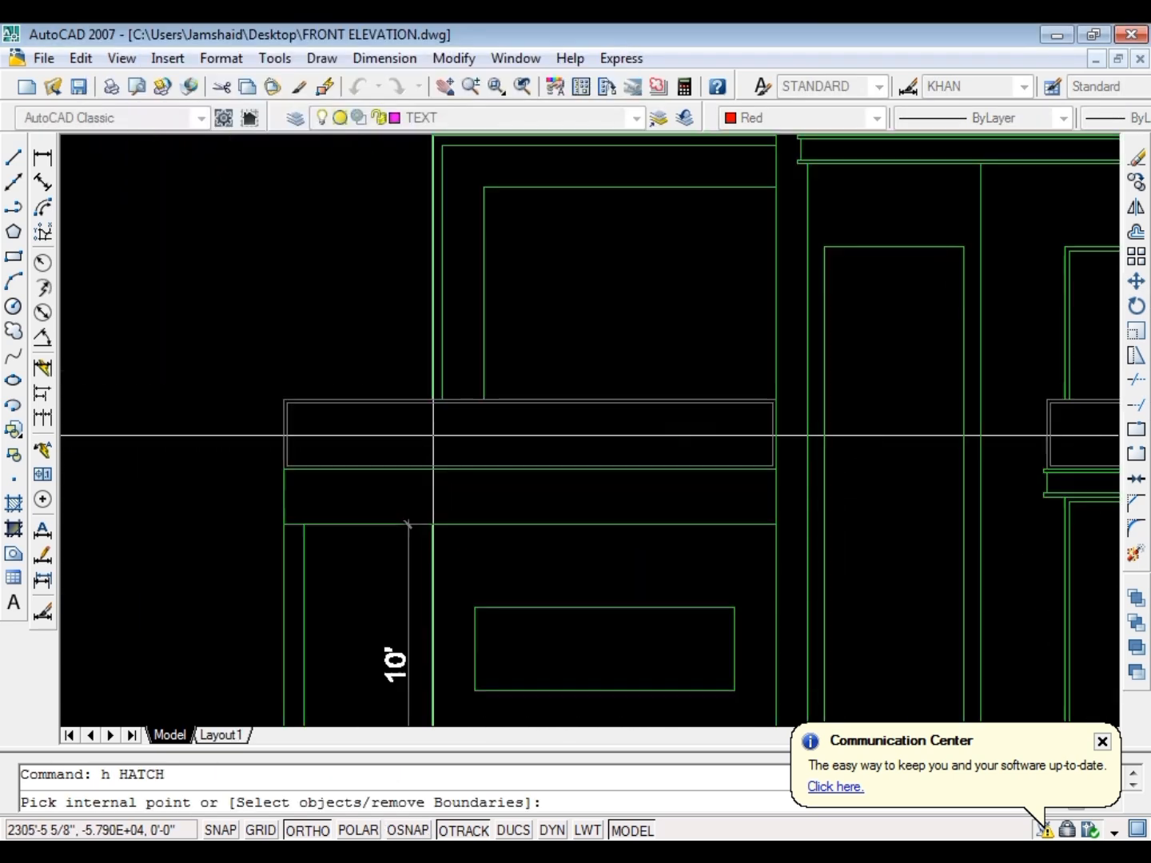
scroll(433, 435, "up", 3)
left_click(509, 437)
key("Return")
key("Return")
Look through the other predefined hatch patterns for one suitable for the parapet panel
double_click(532, 432)
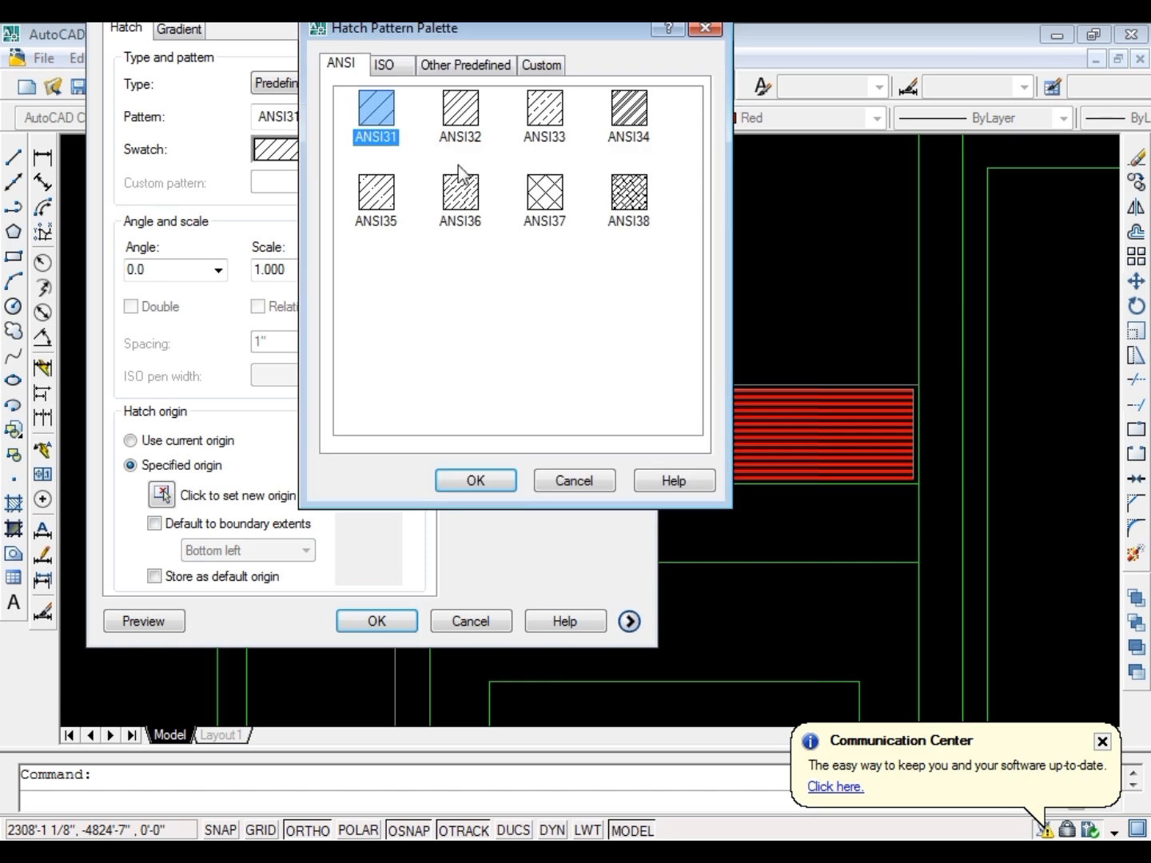
left_click(464, 66)
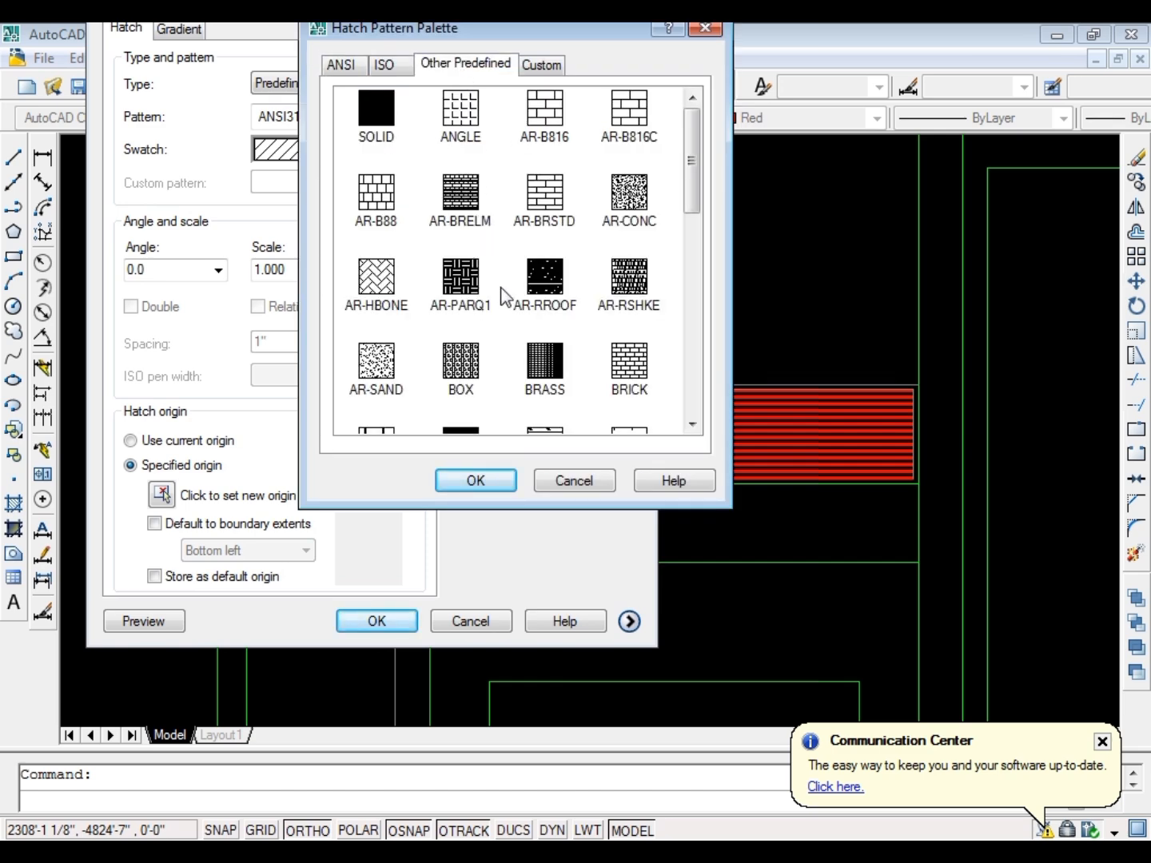
left_click(629, 371)
scroll(595, 356, "down", 3)
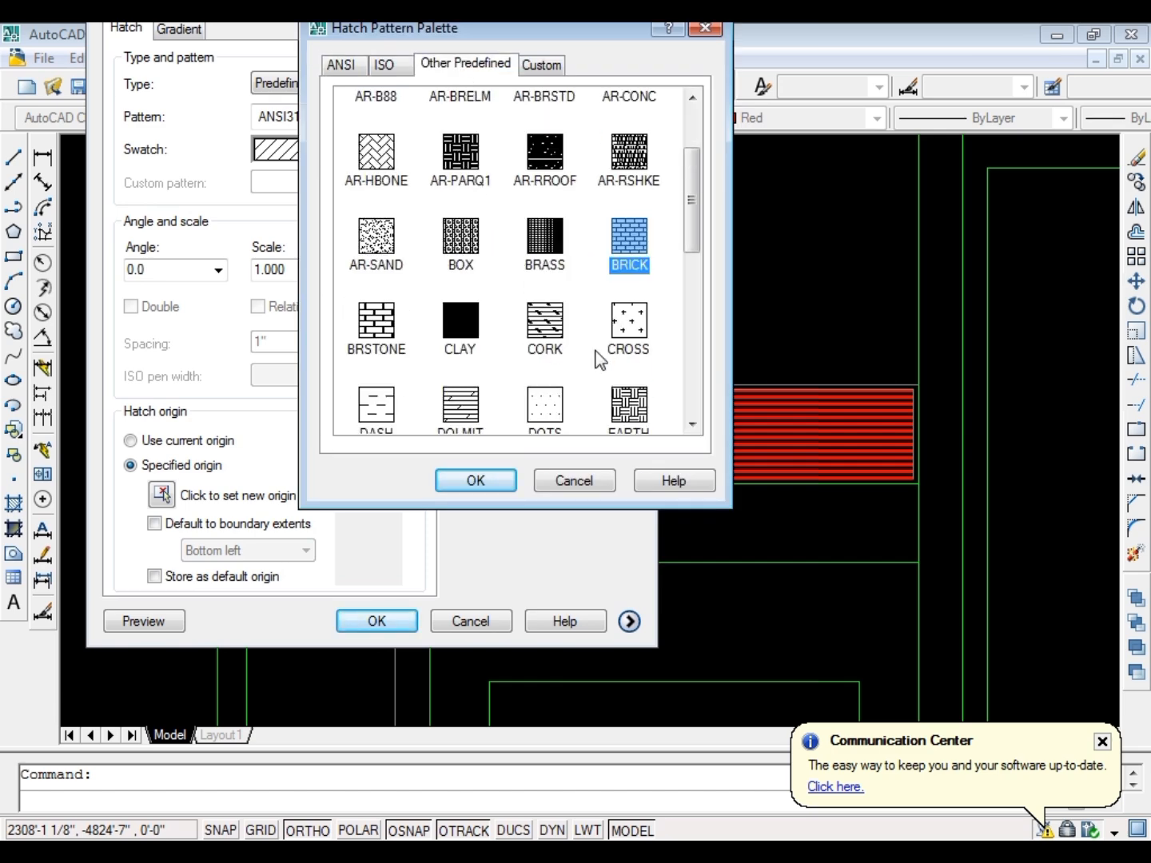
scroll(592, 356, "down", 2)
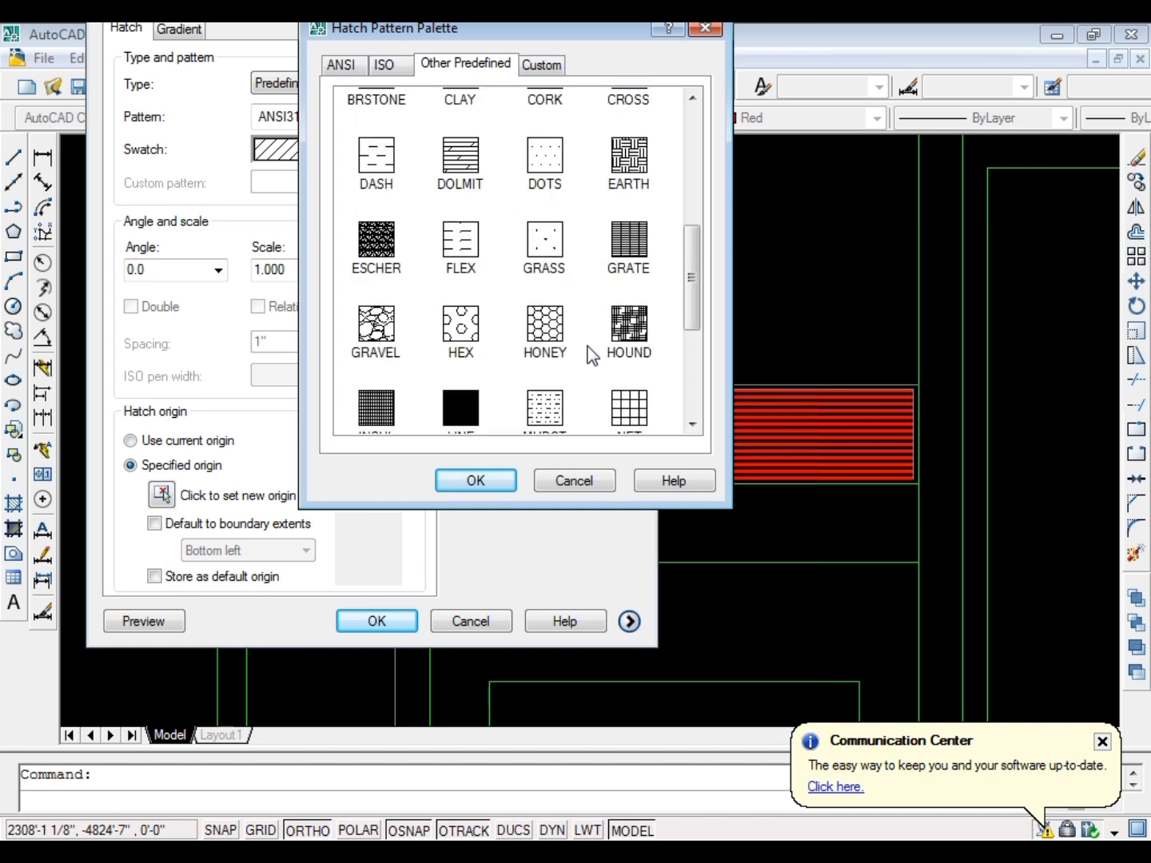
scroll(593, 356, "down", 2)
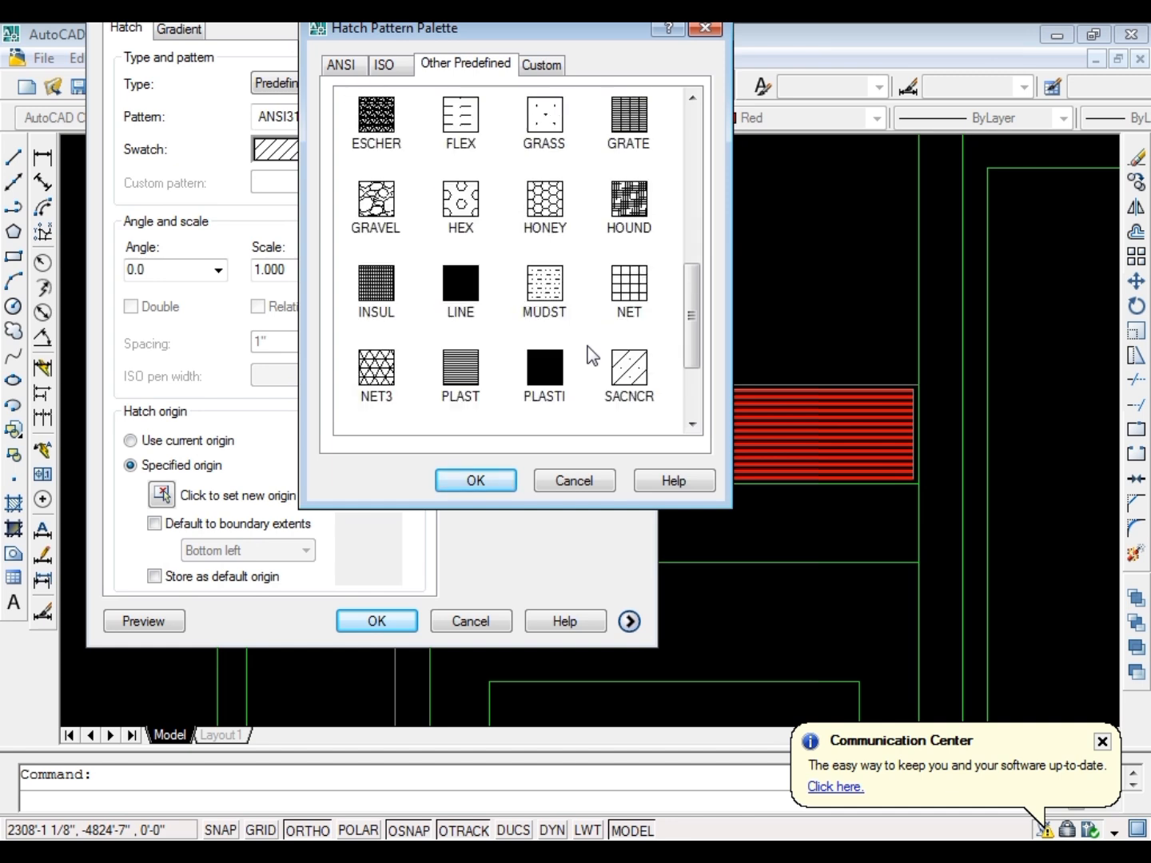
scroll(592, 355, "down", 2)
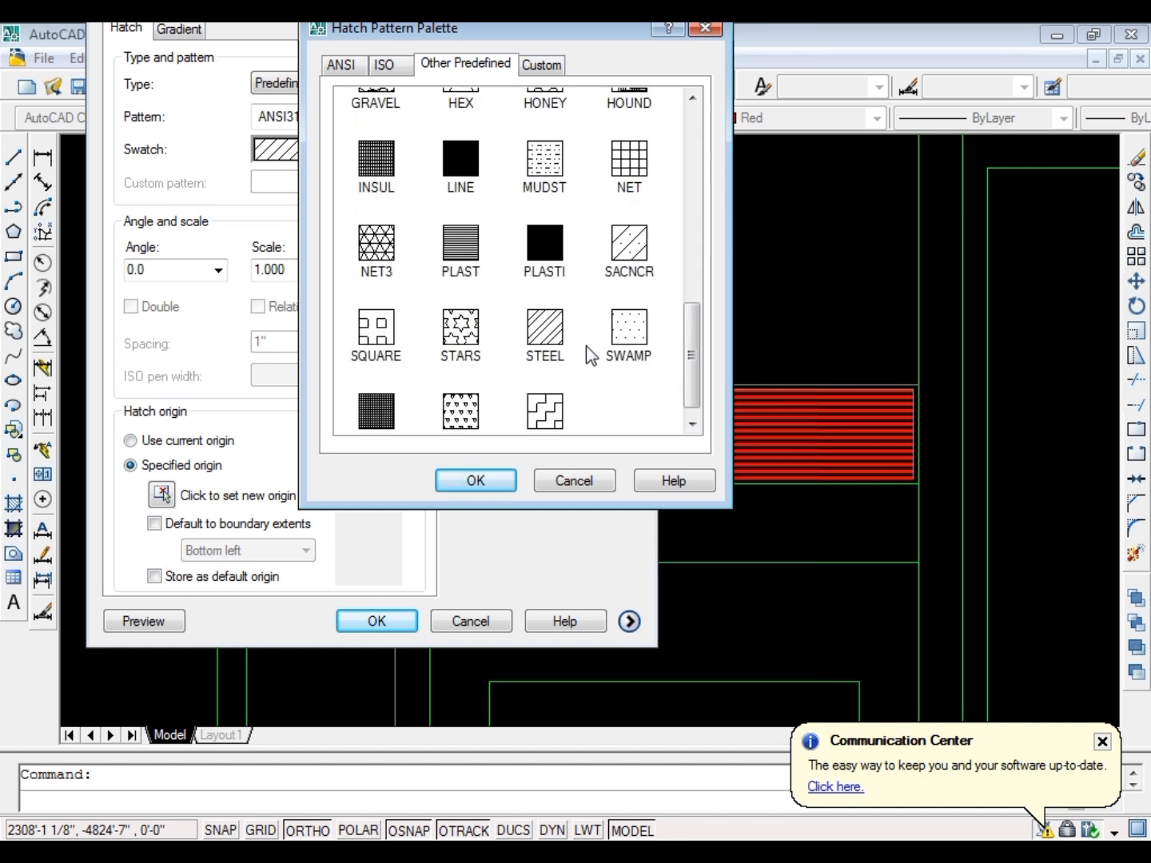
scroll(586, 345, "up", 2)
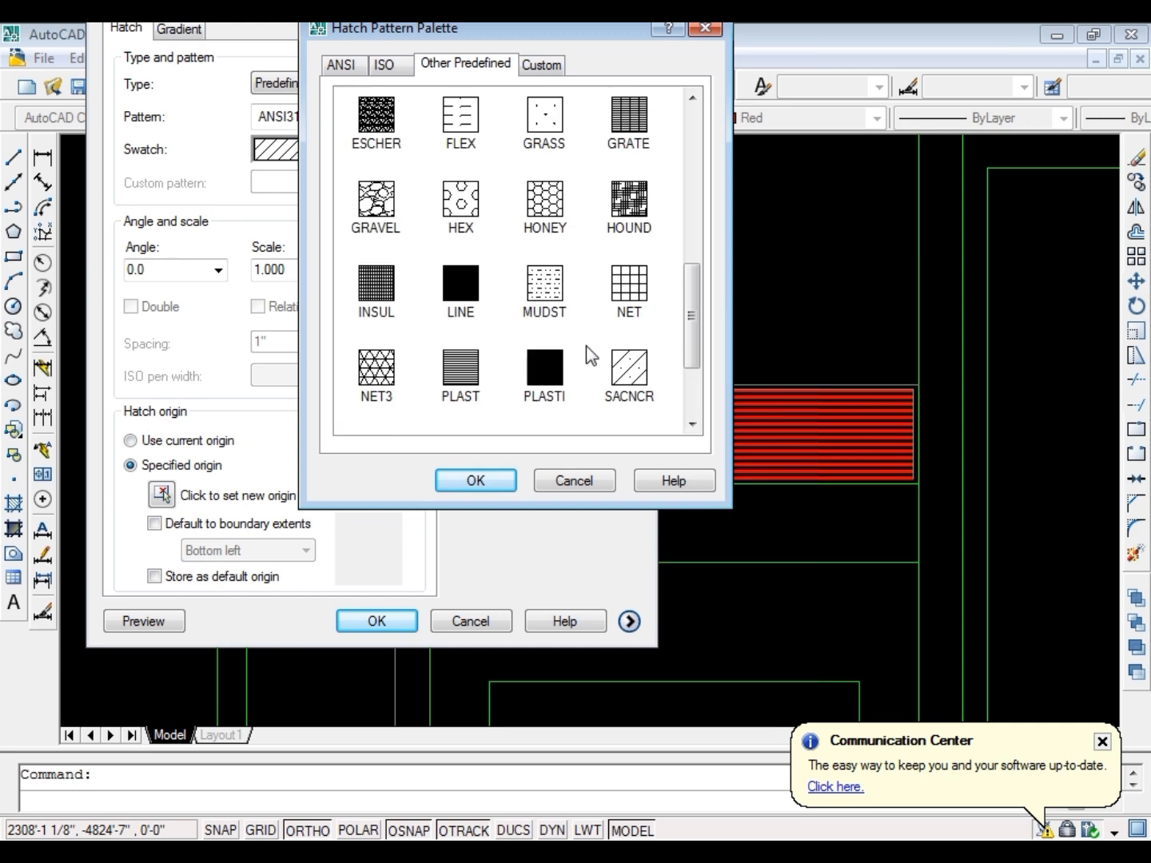
scroll(587, 347, "up", 2)
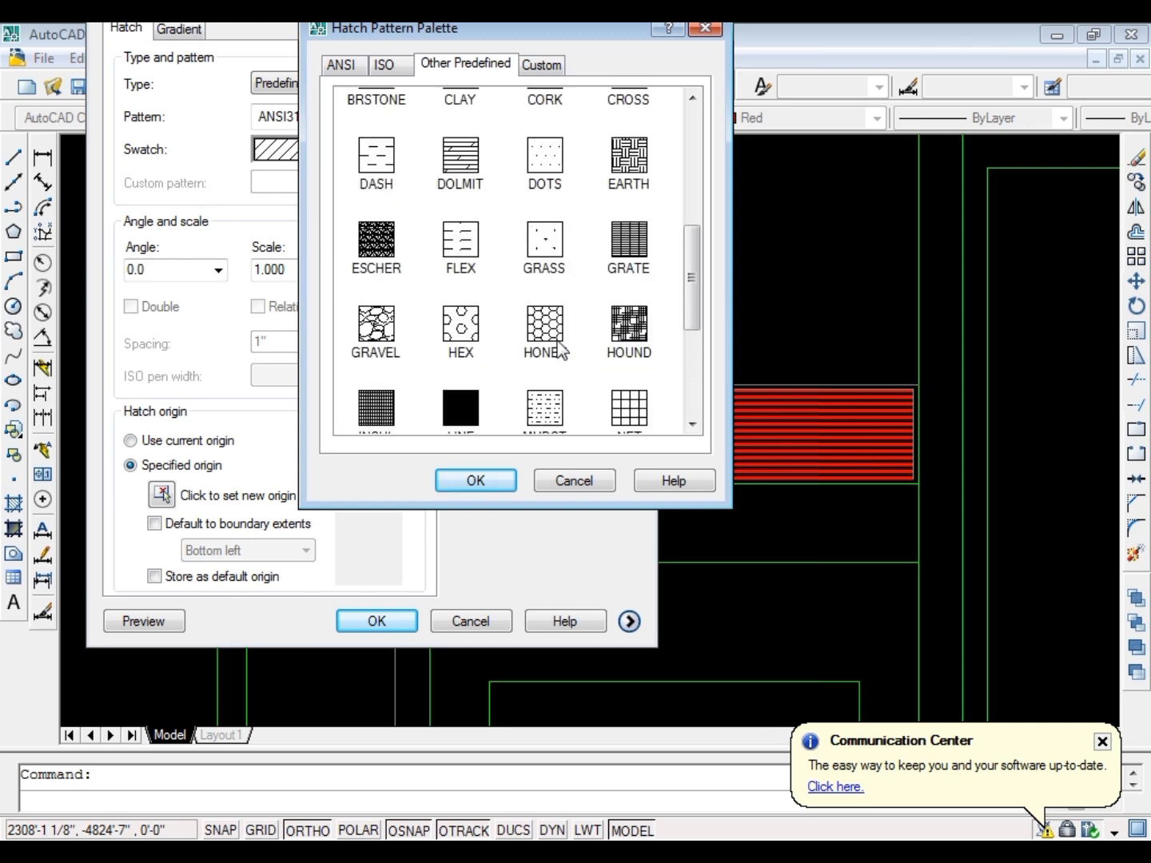
scroll(557, 340, "up", 2)
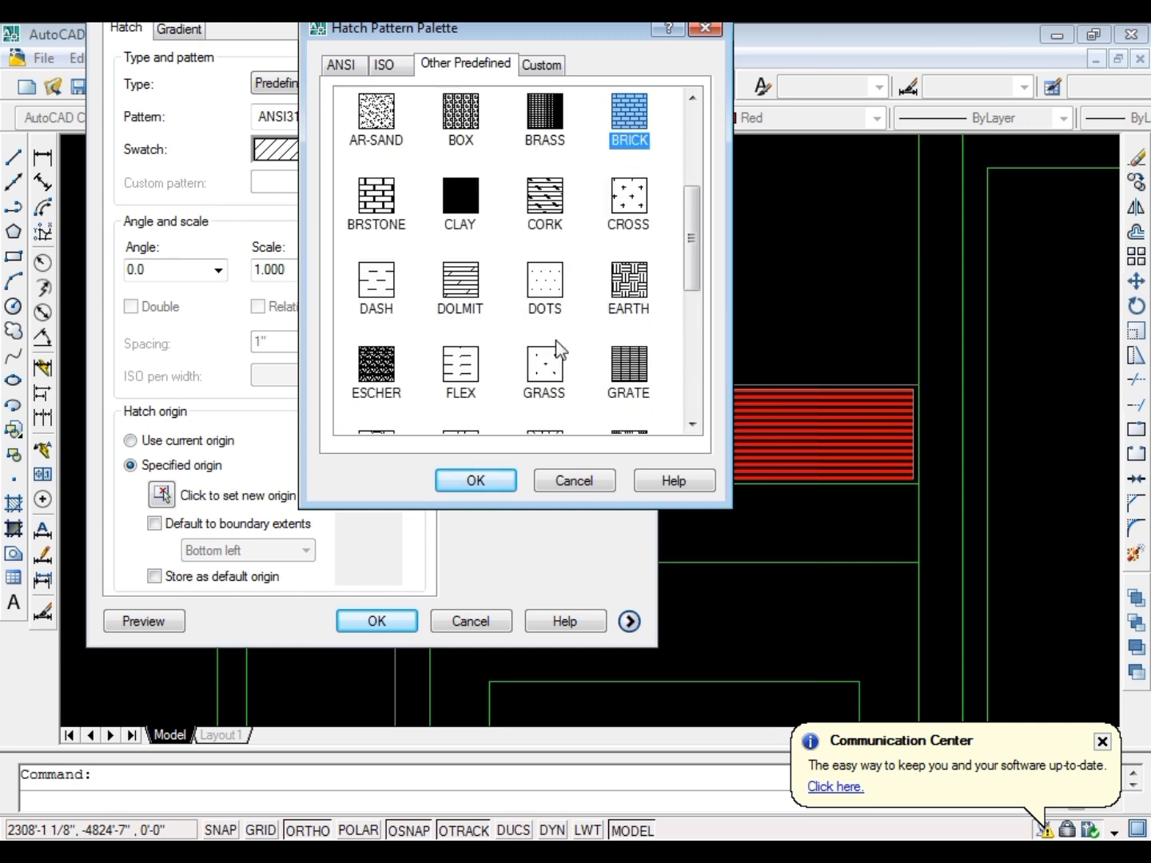
scroll(560, 348, "up", 3)
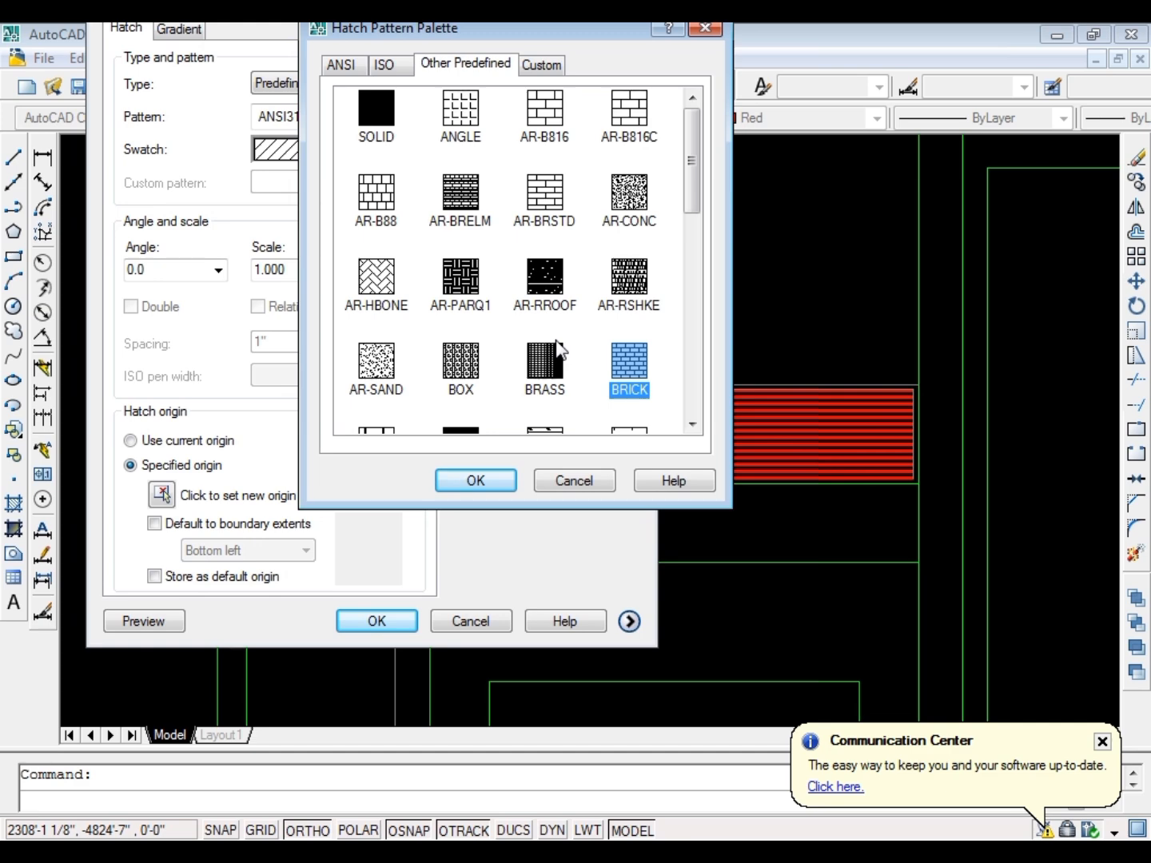
scroll(639, 224, "down", 8)
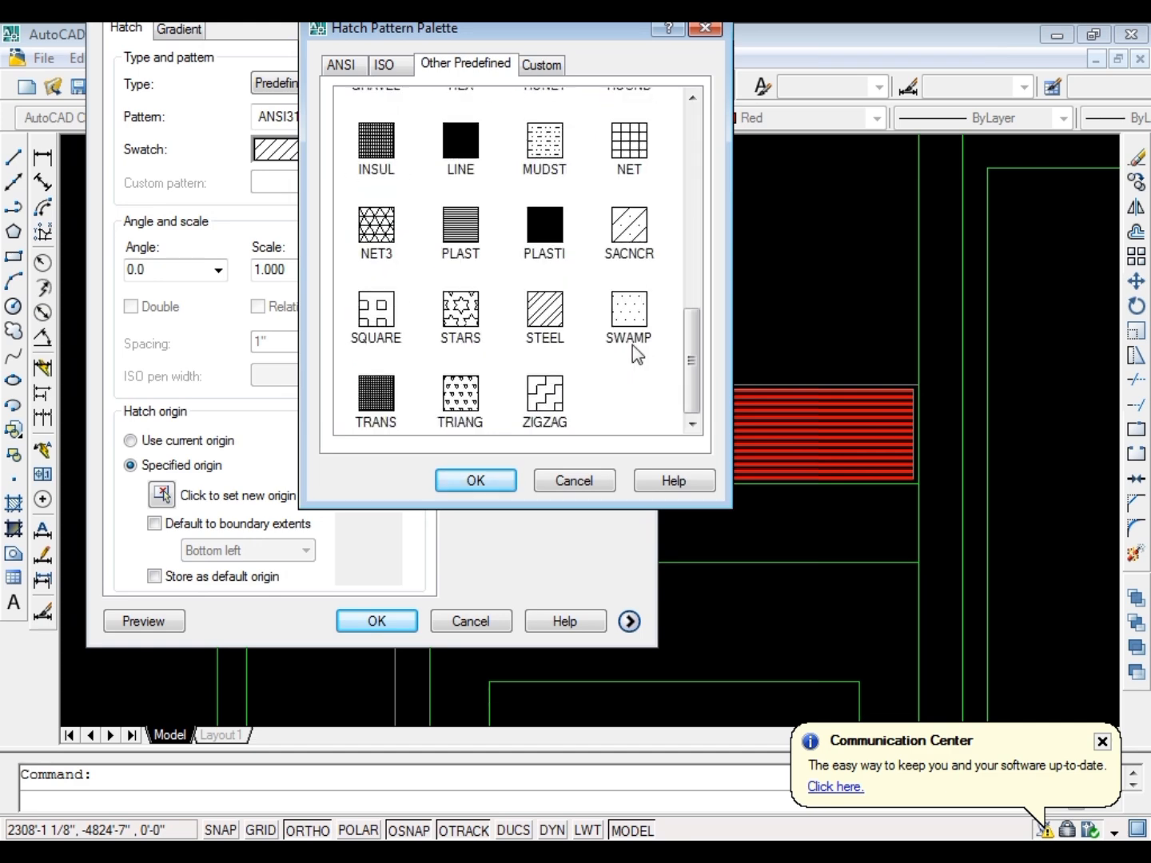
key("Escape")
key("Escape")
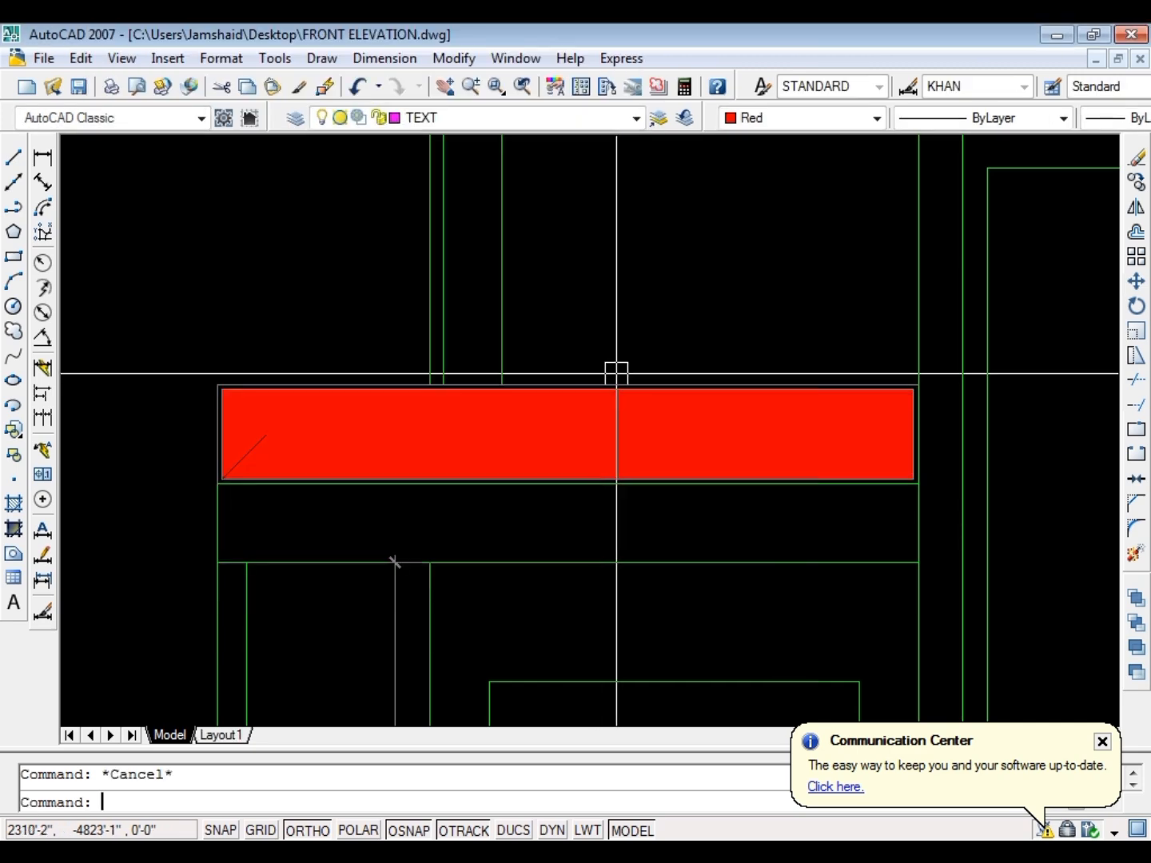
Erase the hatch inside the parapet panel
scroll(376, 458, "up", 2)
left_click(571, 443)
type("e")
key("Return")
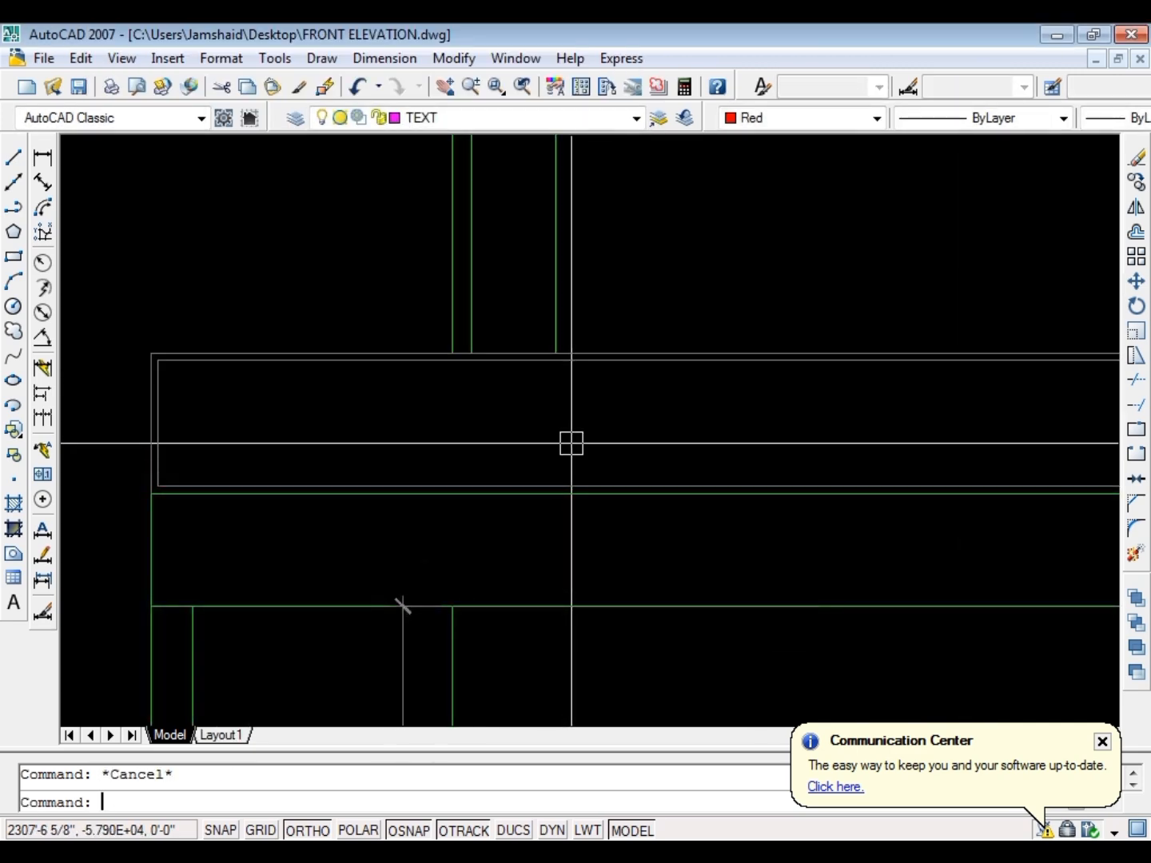
Draw a short vertical line inside the parapet panel near its left end
type("l")
key("Return")
scroll(164, 420, "up", 6)
left_click(391, 321)
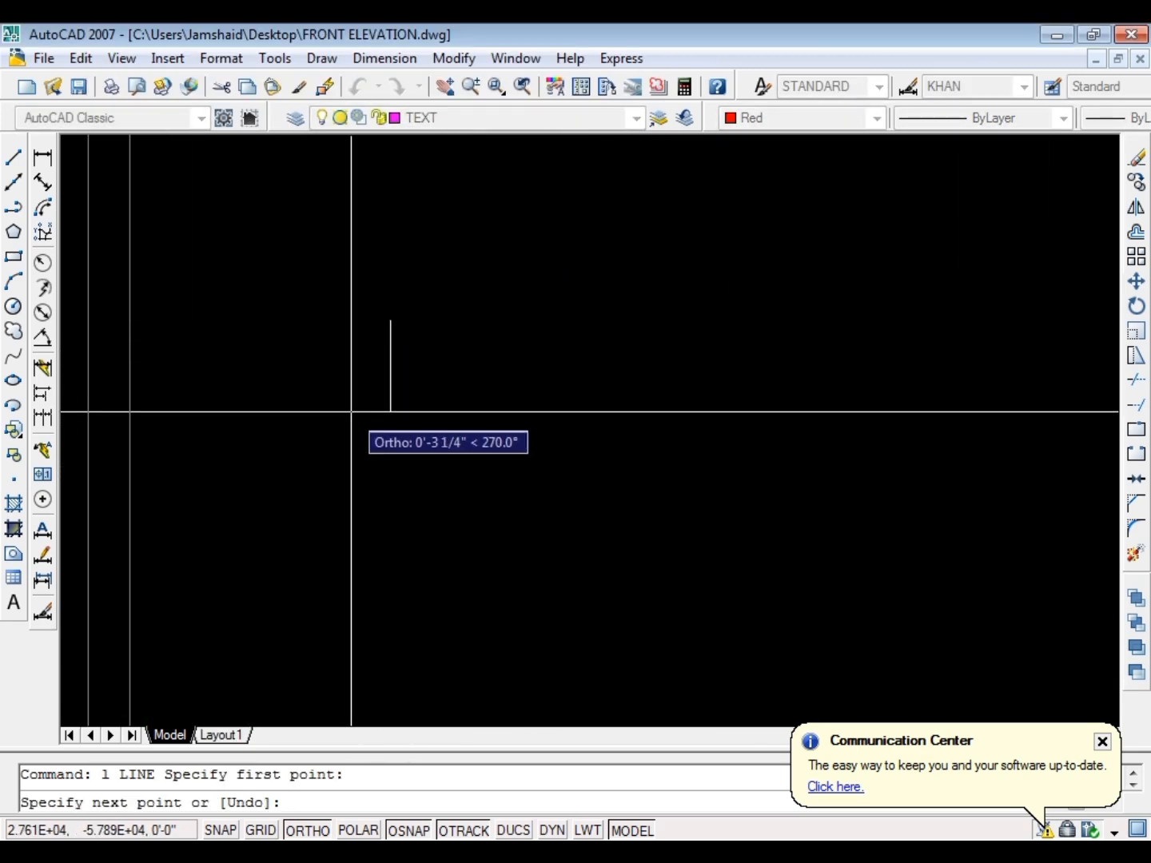
key("Return")
key("Escape")
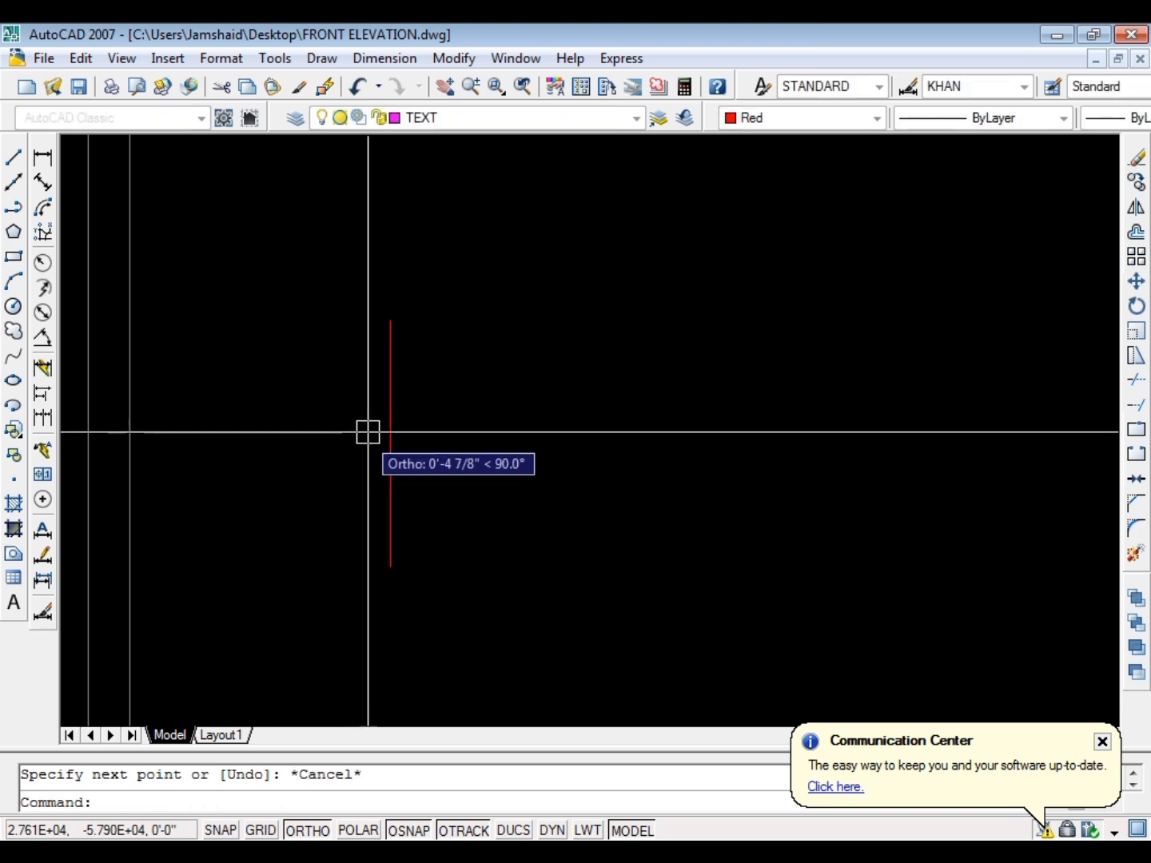
Offset the short vertical line by 1 to both sides
left_click(449, 405)
left_click(356, 443)
type("o")
key("Return")
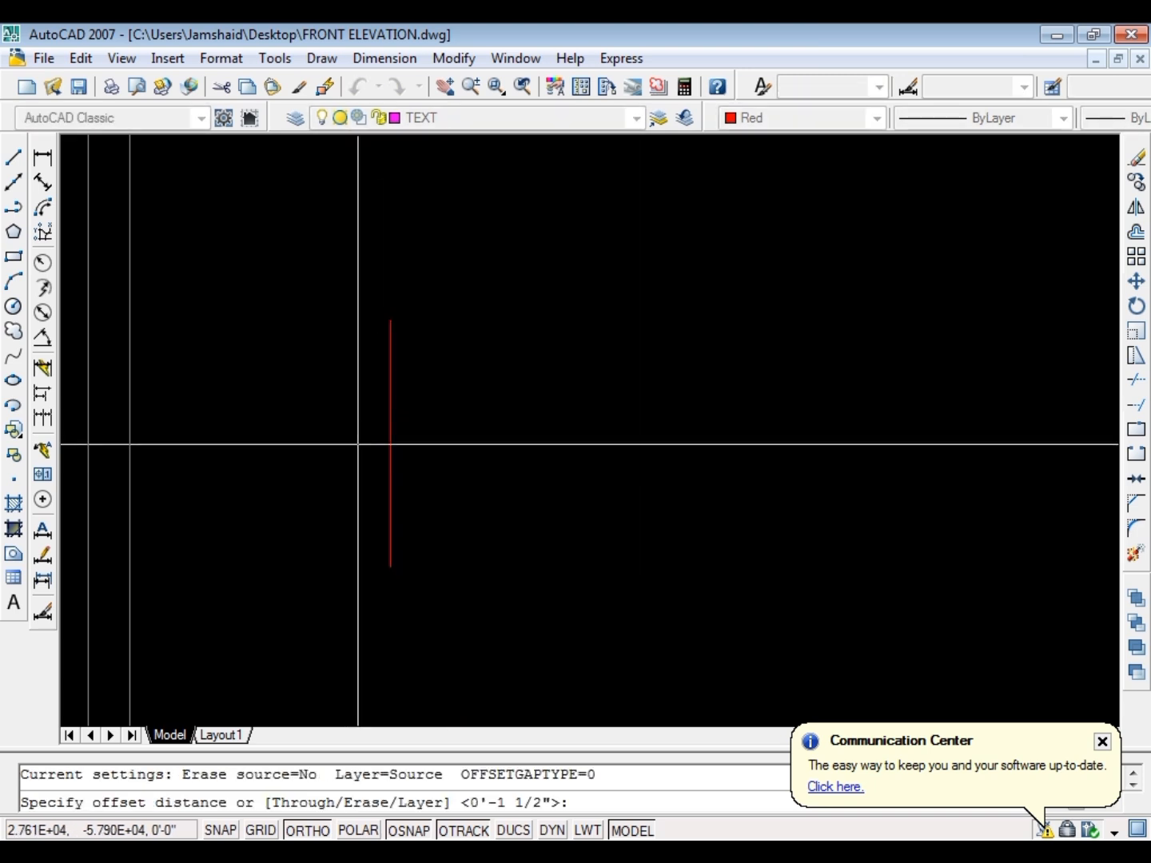
type("1")
key("Return")
left_click(390, 442)
left_click(432, 411)
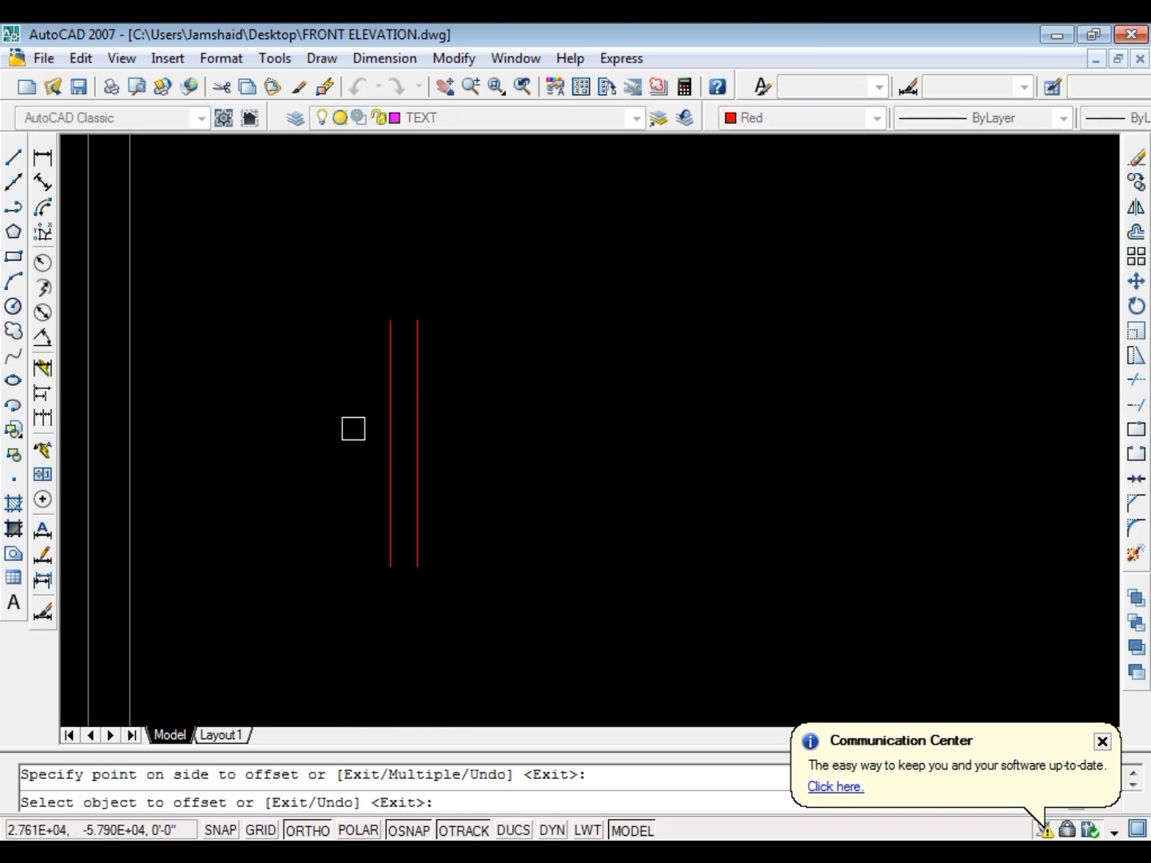
left_click(390, 427)
left_click(347, 426)
key("Escape")
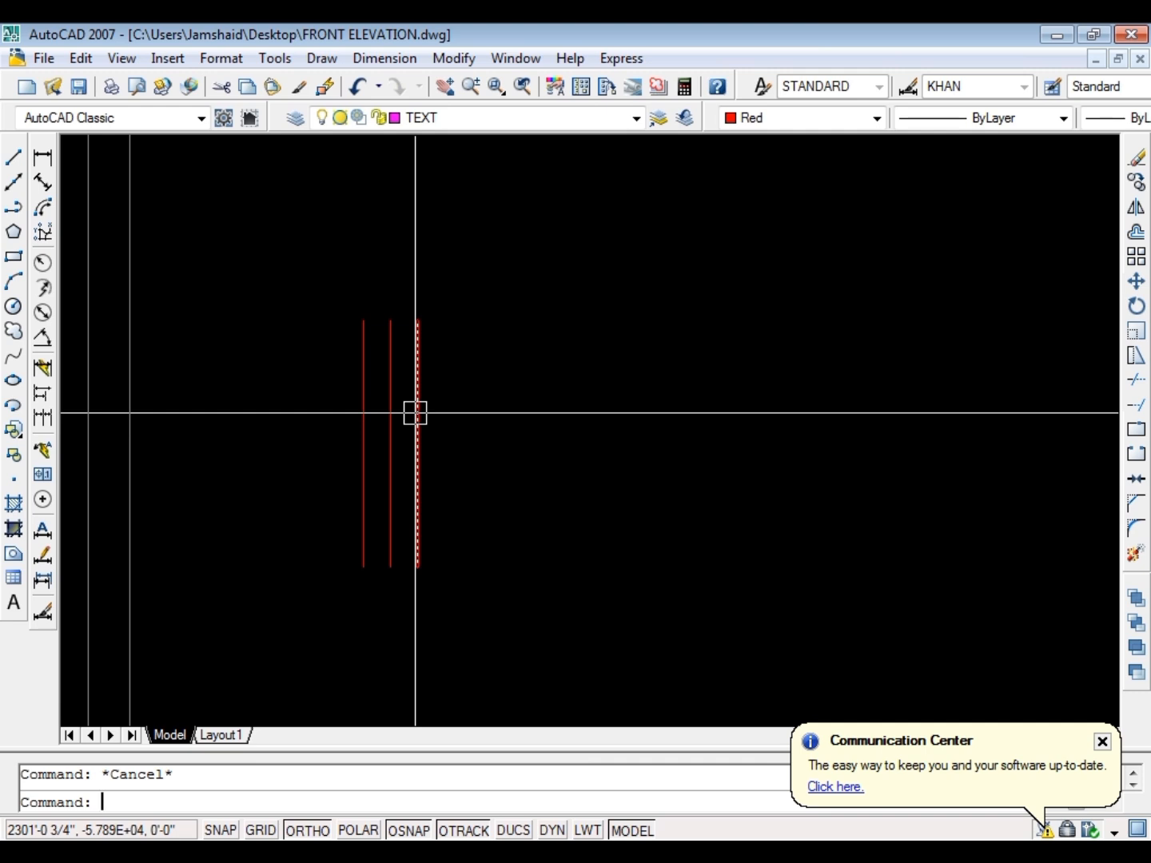
Draw a horizontal line joining the tops of the three short verticals and move it down by 2
type("l")
key("Return")
left_click(412, 321)
key("Escape")
left_click(273, 355)
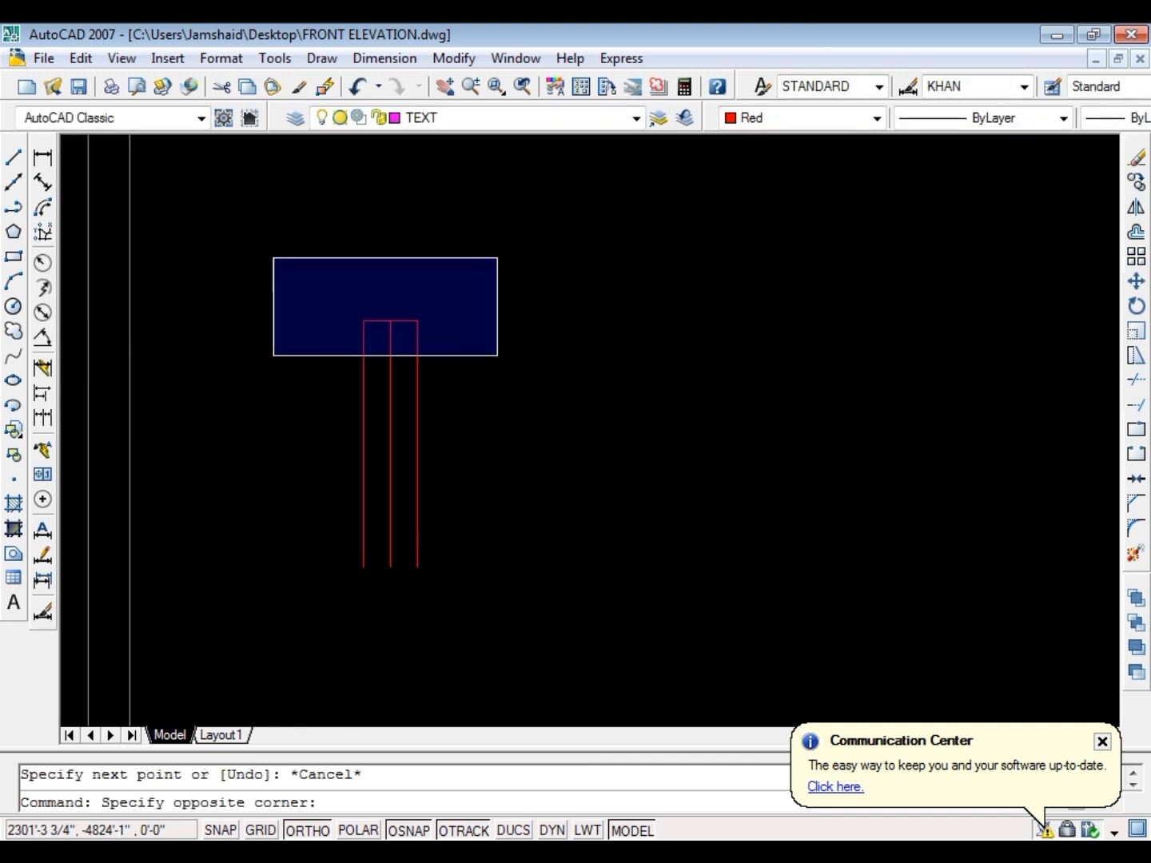
left_click(498, 258)
type("m")
key("Return")
left_click(564, 323)
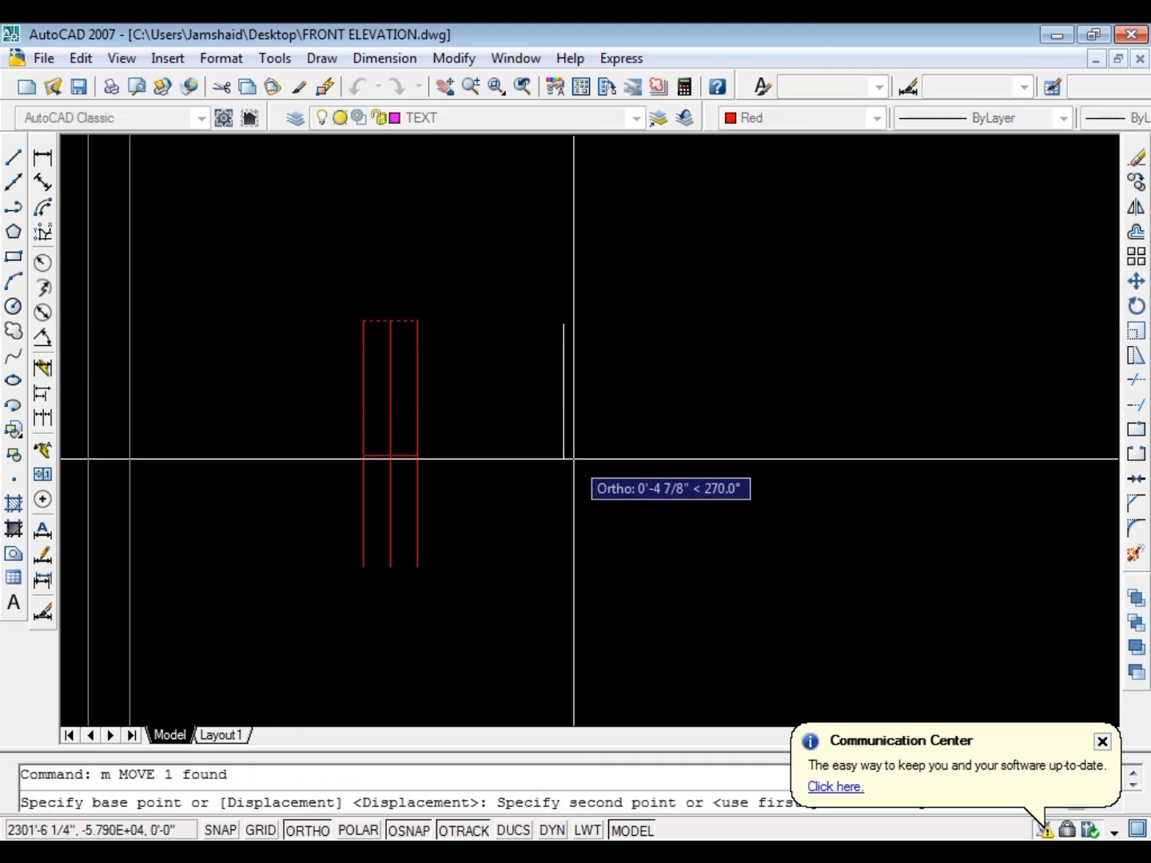
type("2")
key("Return")
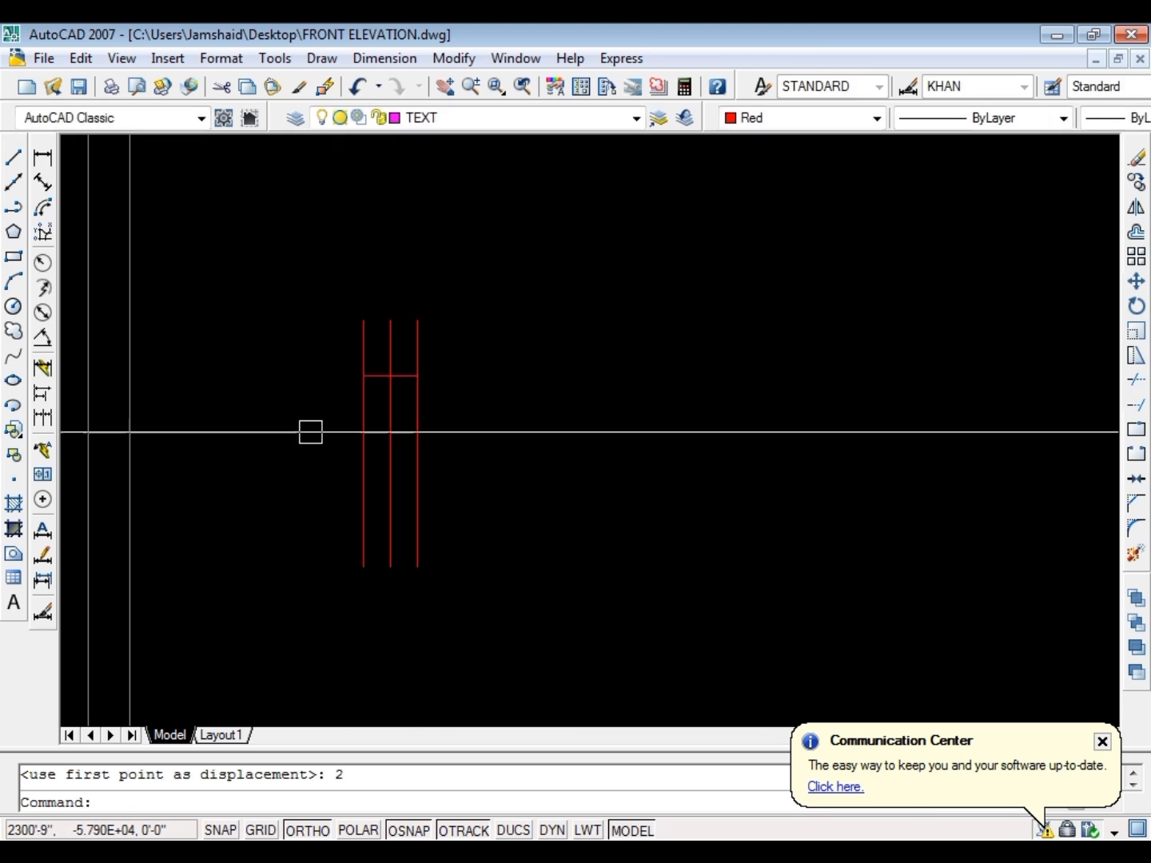
Mirror the short horizontal line about the midpoint of the verticals, keeping the original
left_click(311, 428)
left_click(496, 347)
type("mi")
key("Return")
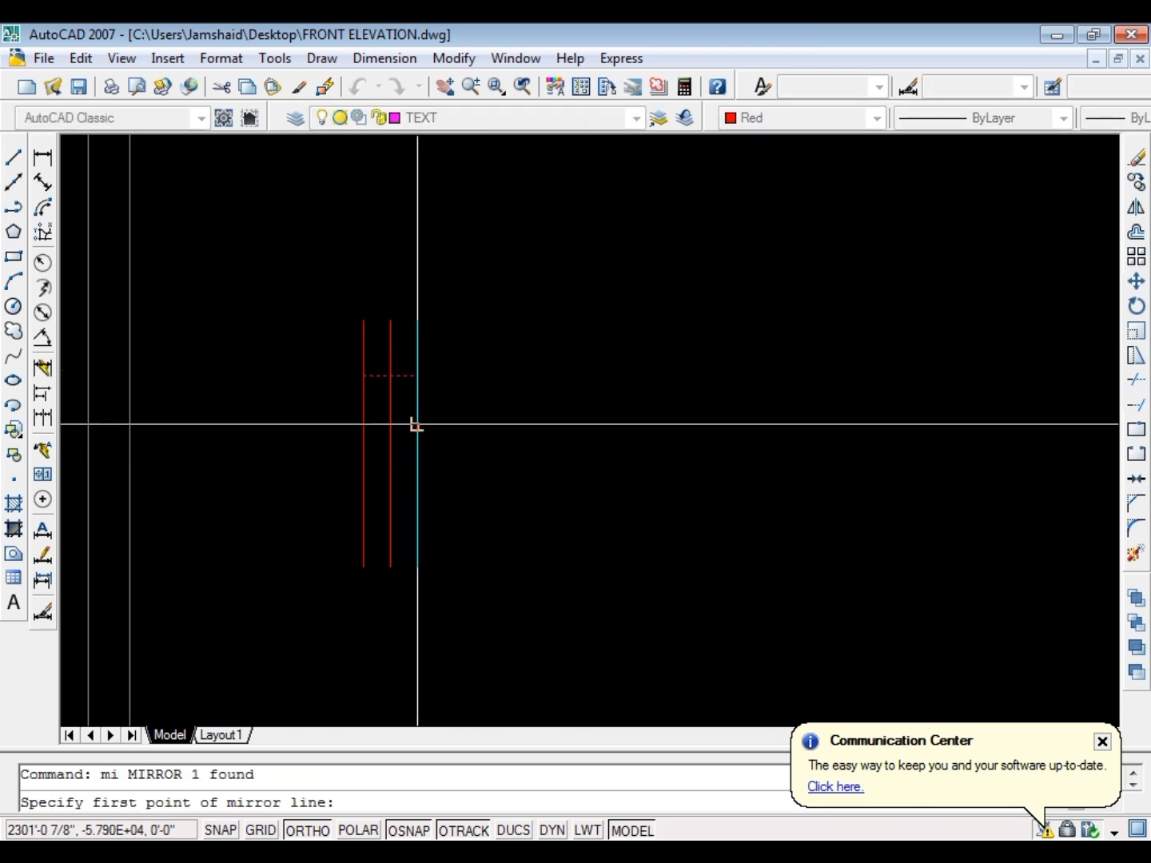
left_click(391, 445)
left_click(575, 430)
key("Return")
key("Escape")
Trim the two outer short verticals beyond both short horizontals, leaving the middle vertical at full length
type("t")
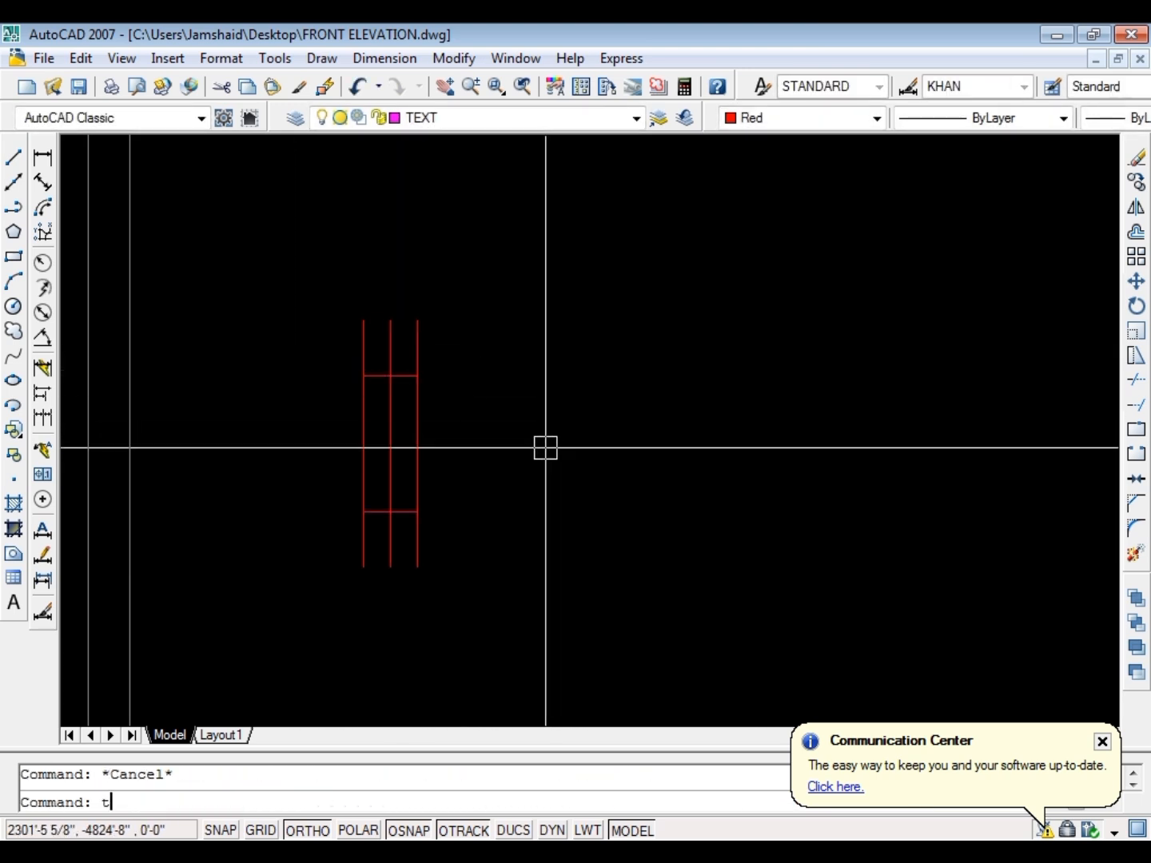
type("r")
key("Return")
key("Return")
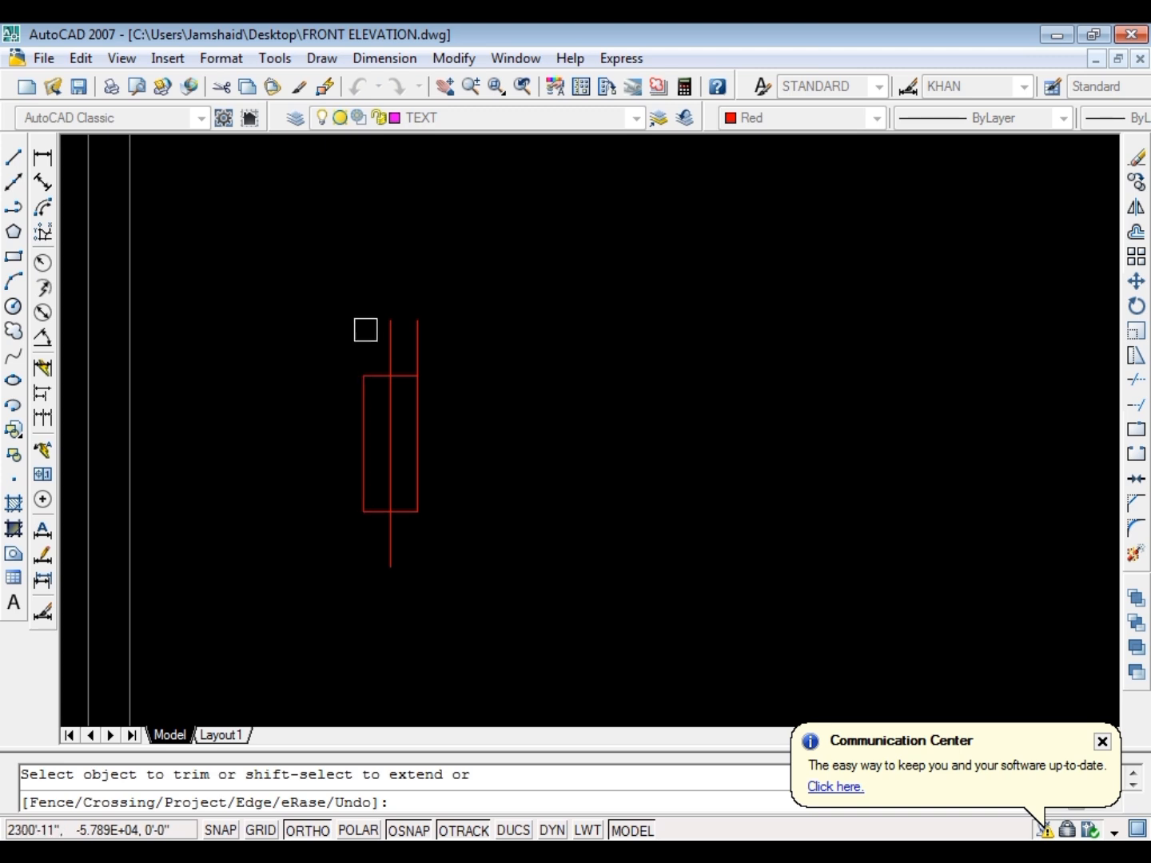
left_click(403, 346)
key("Escape")
Erase the two short horizontal lines crossing the three verticals
left_click(334, 413)
left_click(448, 351)
type("e")
left_click(313, 542)
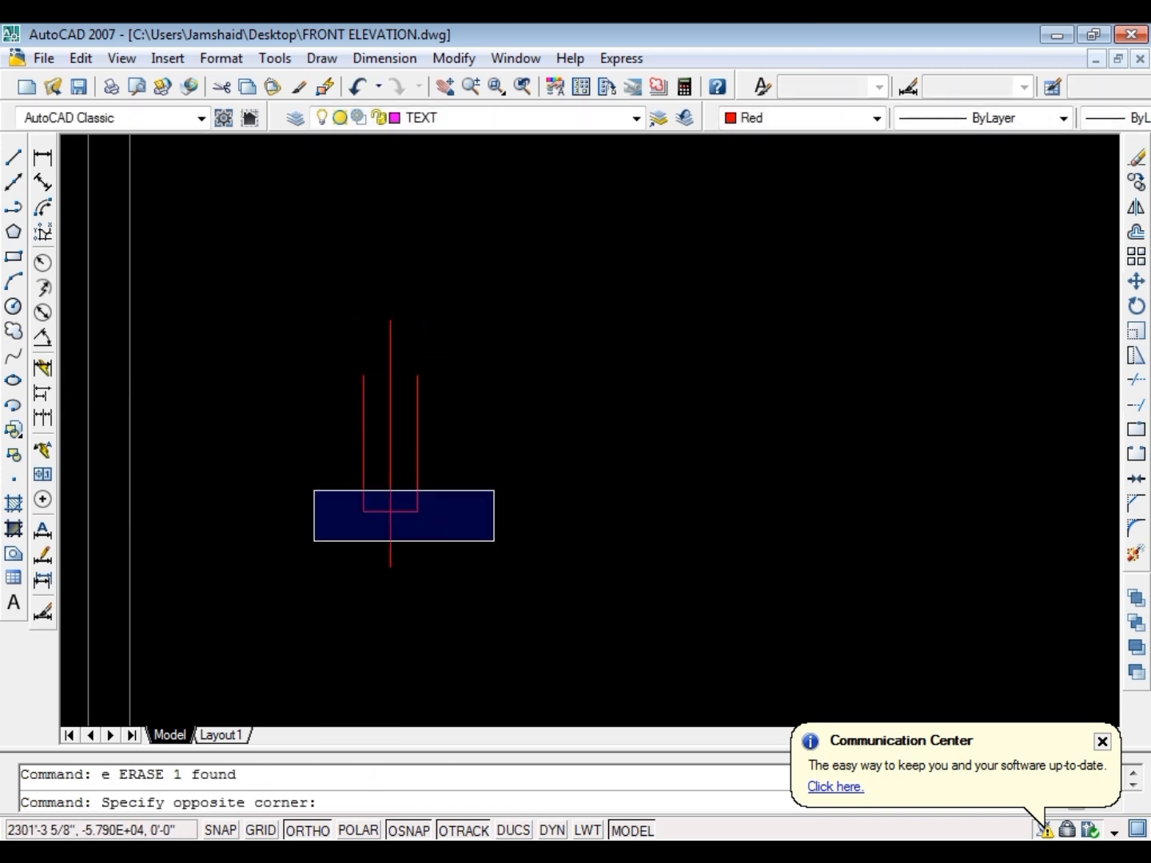
left_click(495, 491)
type("e")
Rotate the three short vertical lines by 45 degrees
left_click(516, 465)
type("r")
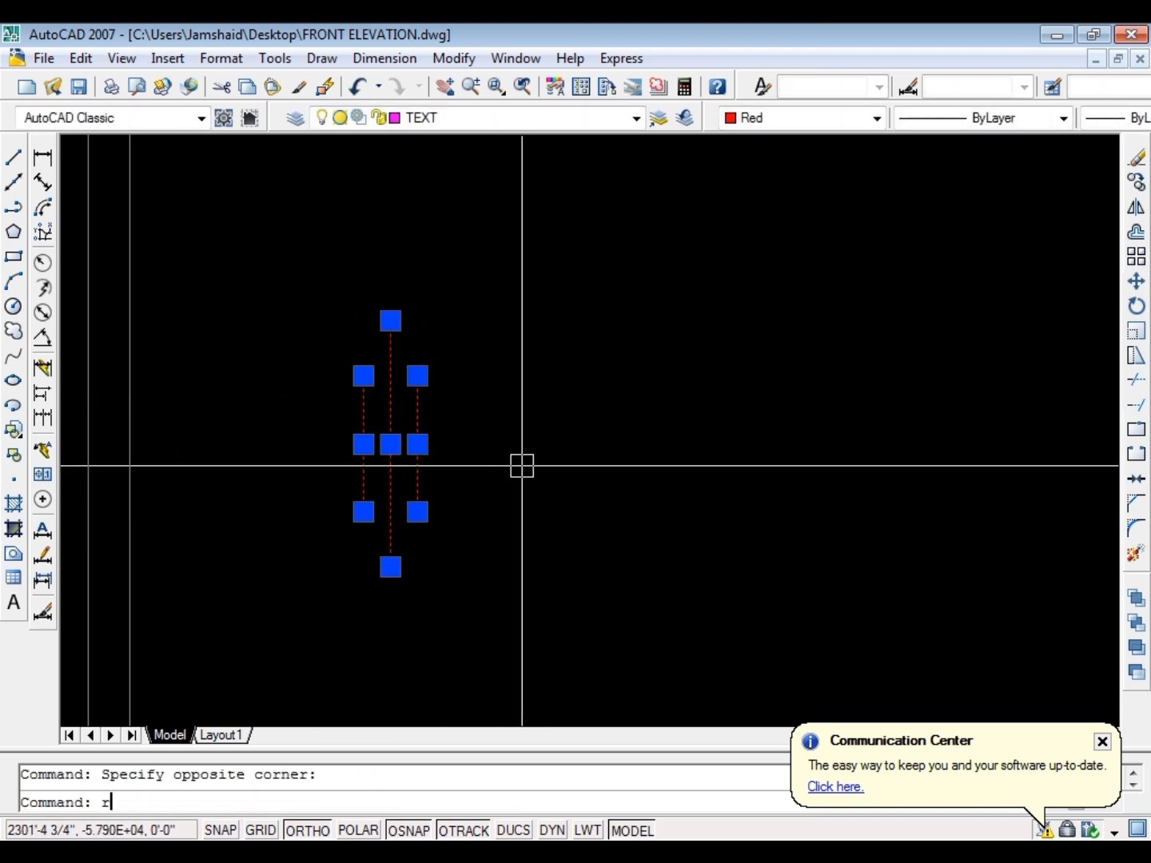
type("o")
left_click(637, 465)
type("45")
scroll(581, 386, "down", 6)
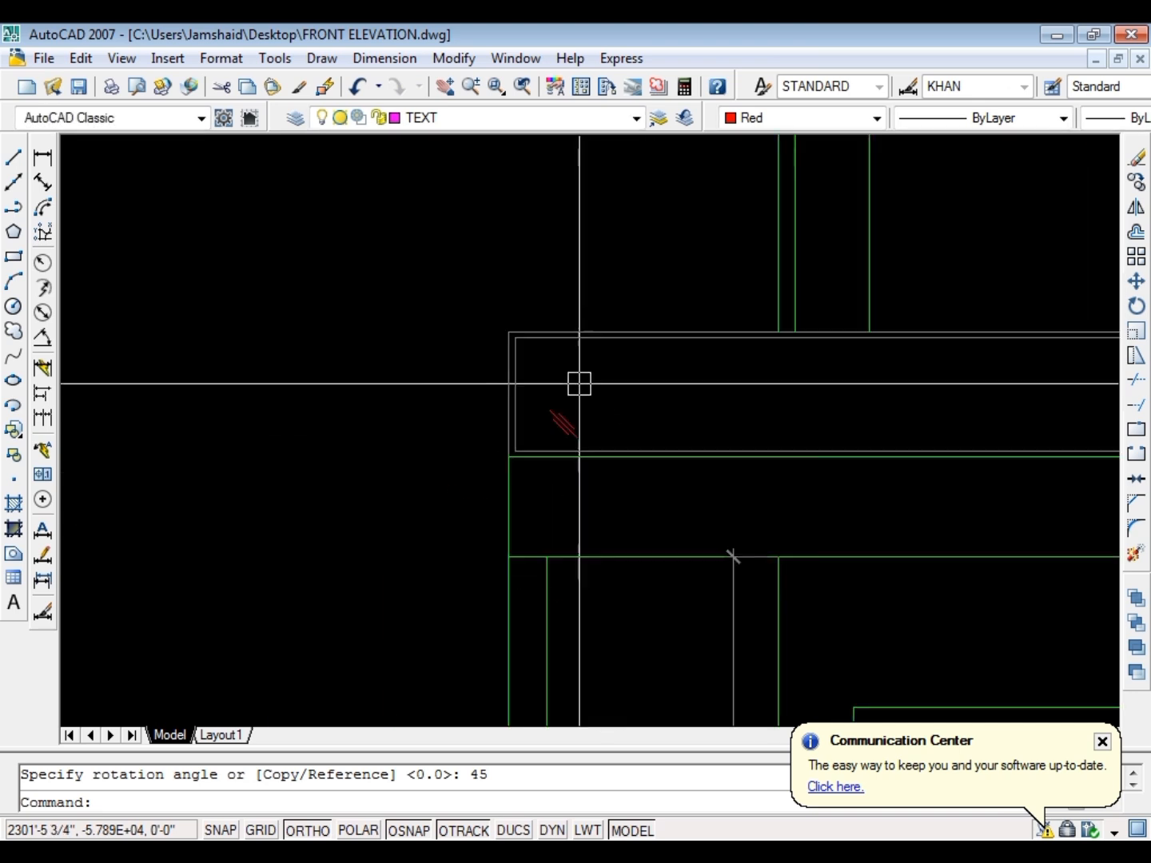
Mirror the three slanted lines about a vertical axis, deleting the originals
key("Escape")
scroll(560, 425, "up", 6)
left_click(600, 397)
left_click(525, 447)
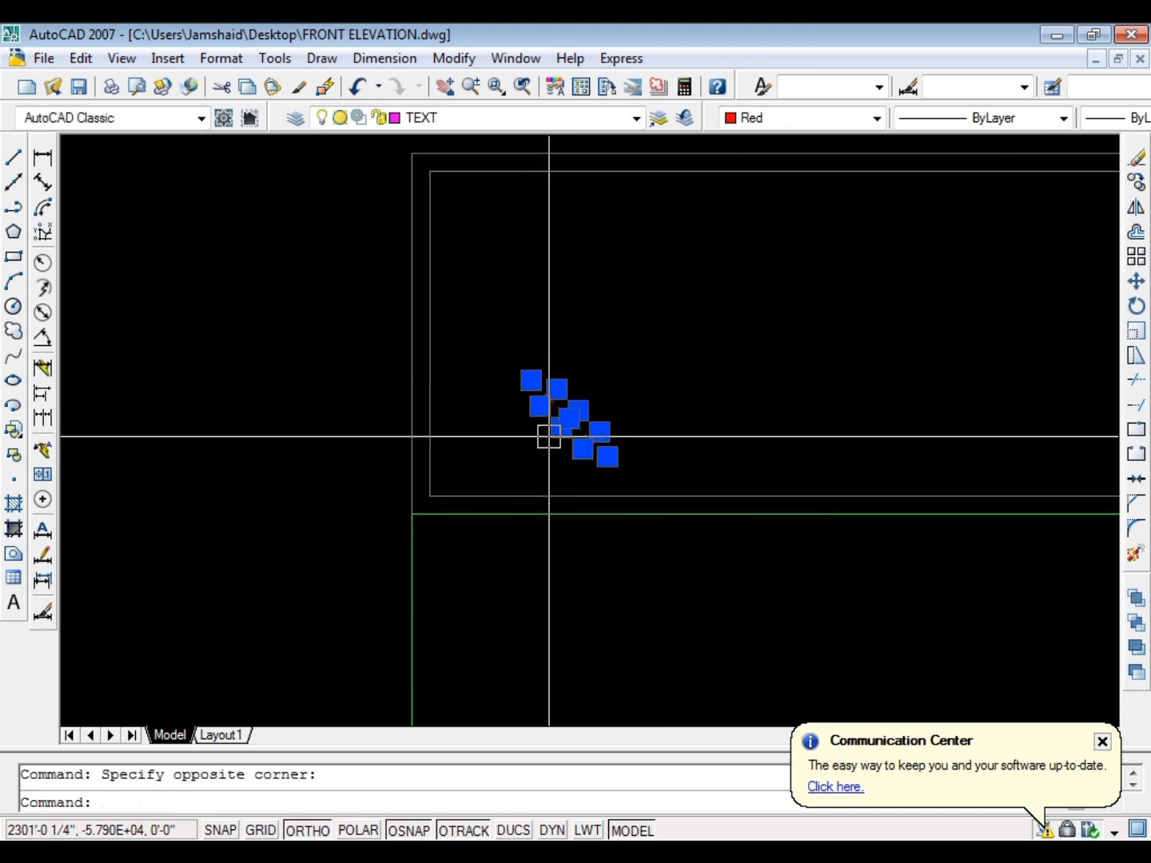
type("mi")
left_click(622, 390)
left_click(625, 278)
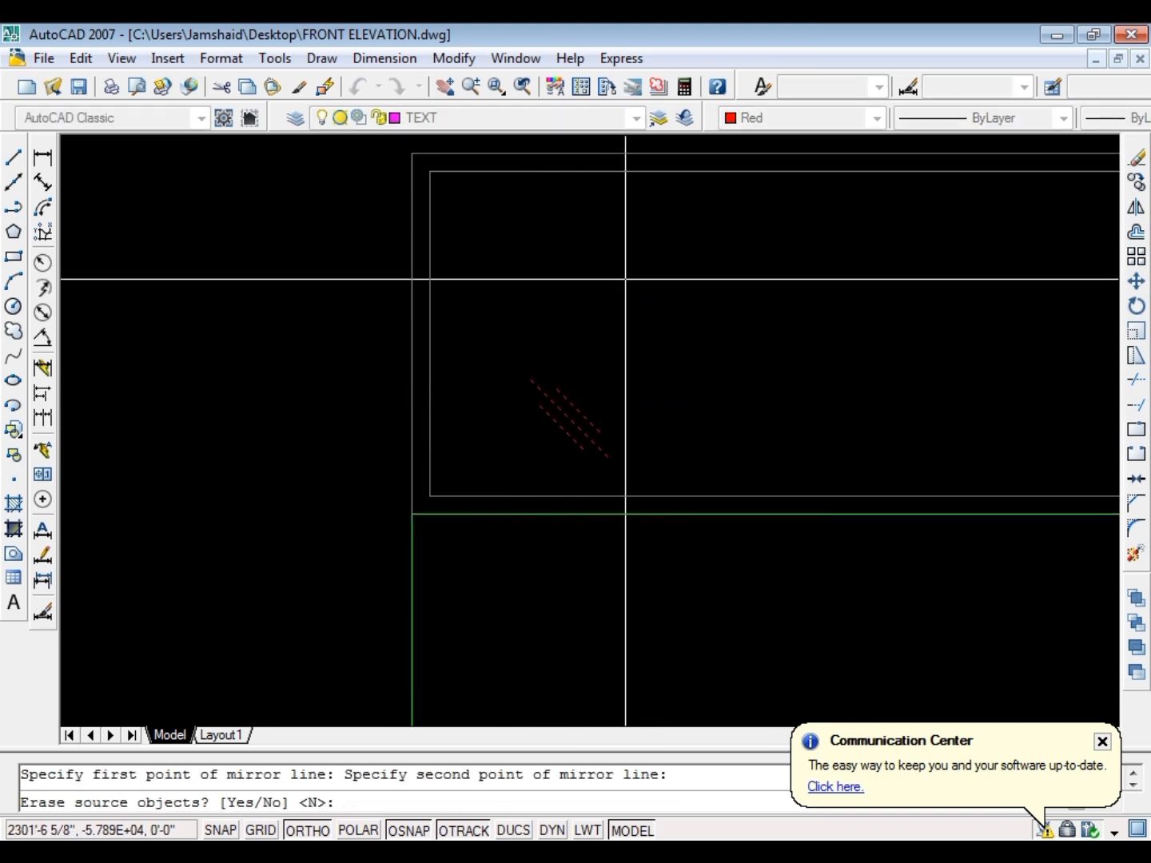
type("y")
key("Return")
key("Escape")
Match the three slanted lines' properties to the grey inner frame of the parapet panel
type("ma")
key("Return")
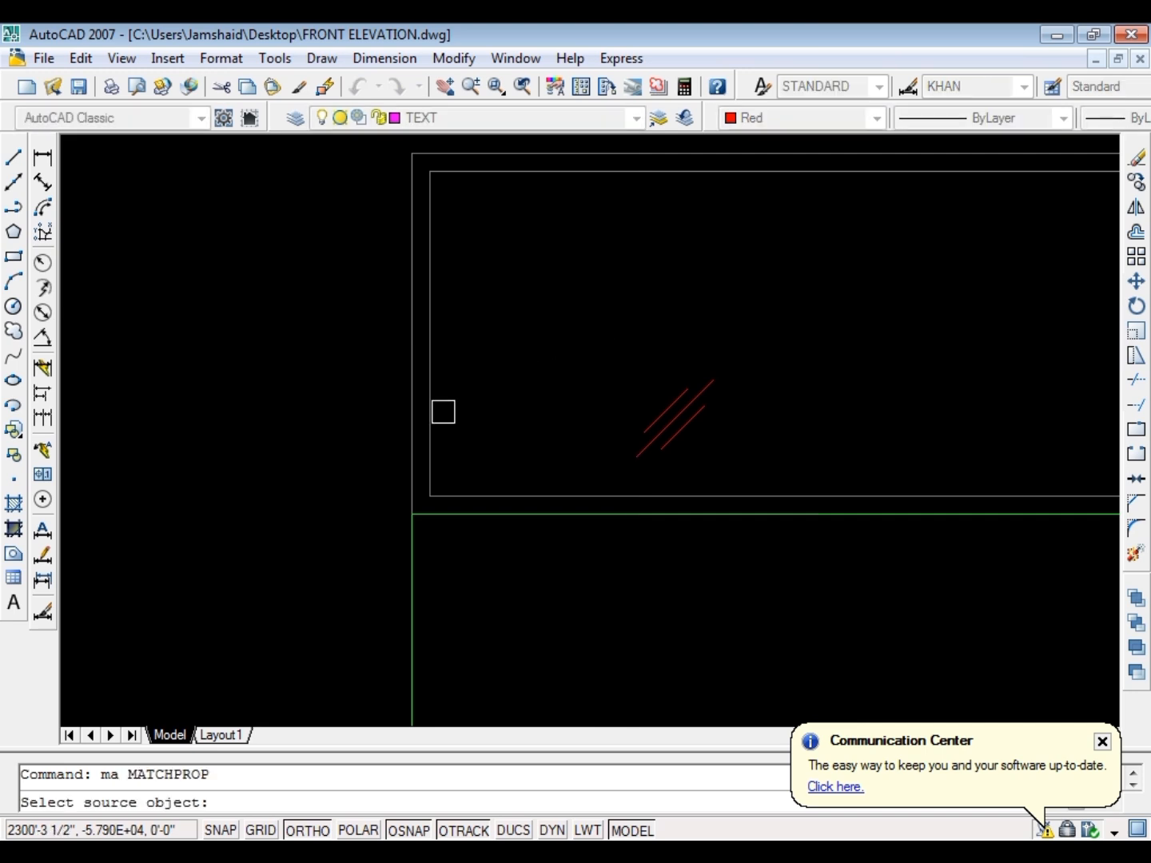
left_click(437, 411)
left_click(785, 387)
left_click(560, 452)
key("Escape")
Move the glass mark of three slanted lines by its centre to the midpoint of the inner frame's left edge
left_click(617, 358)
left_click(734, 483)
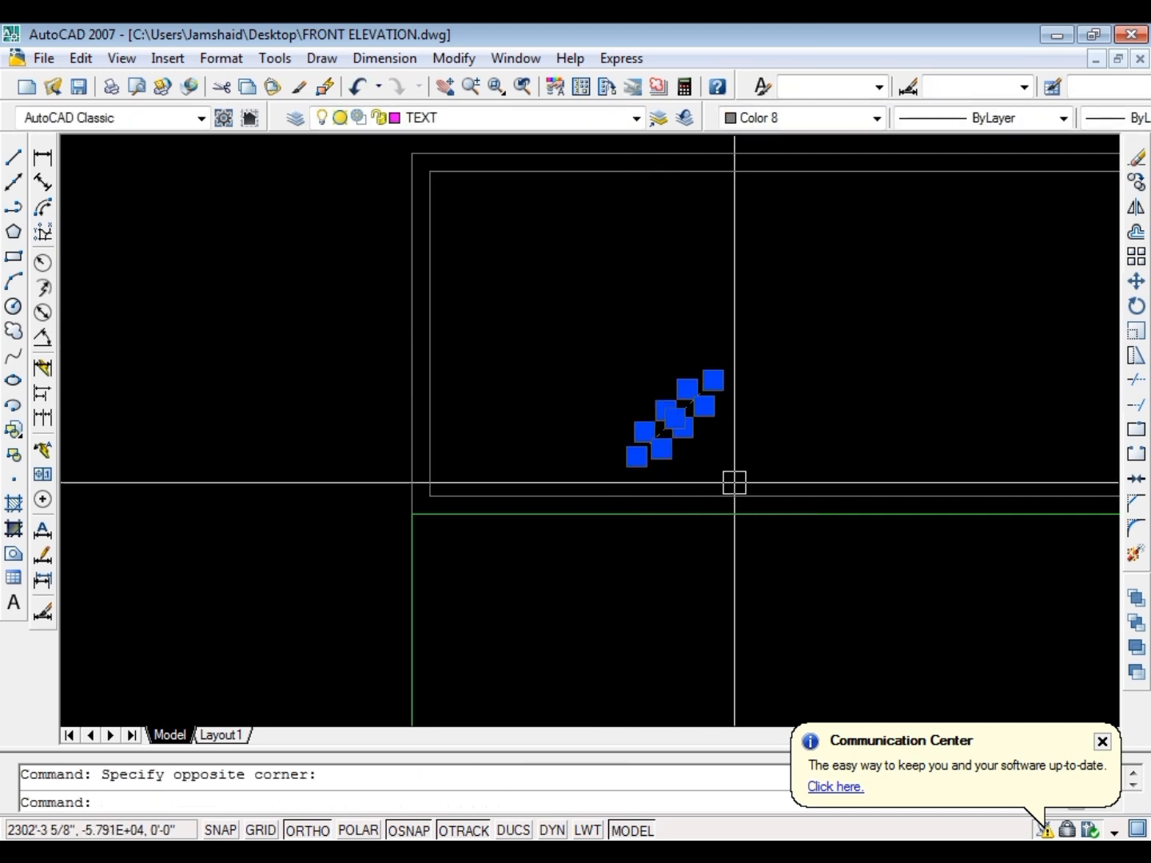
type("m")
key("Return")
left_click(682, 417)
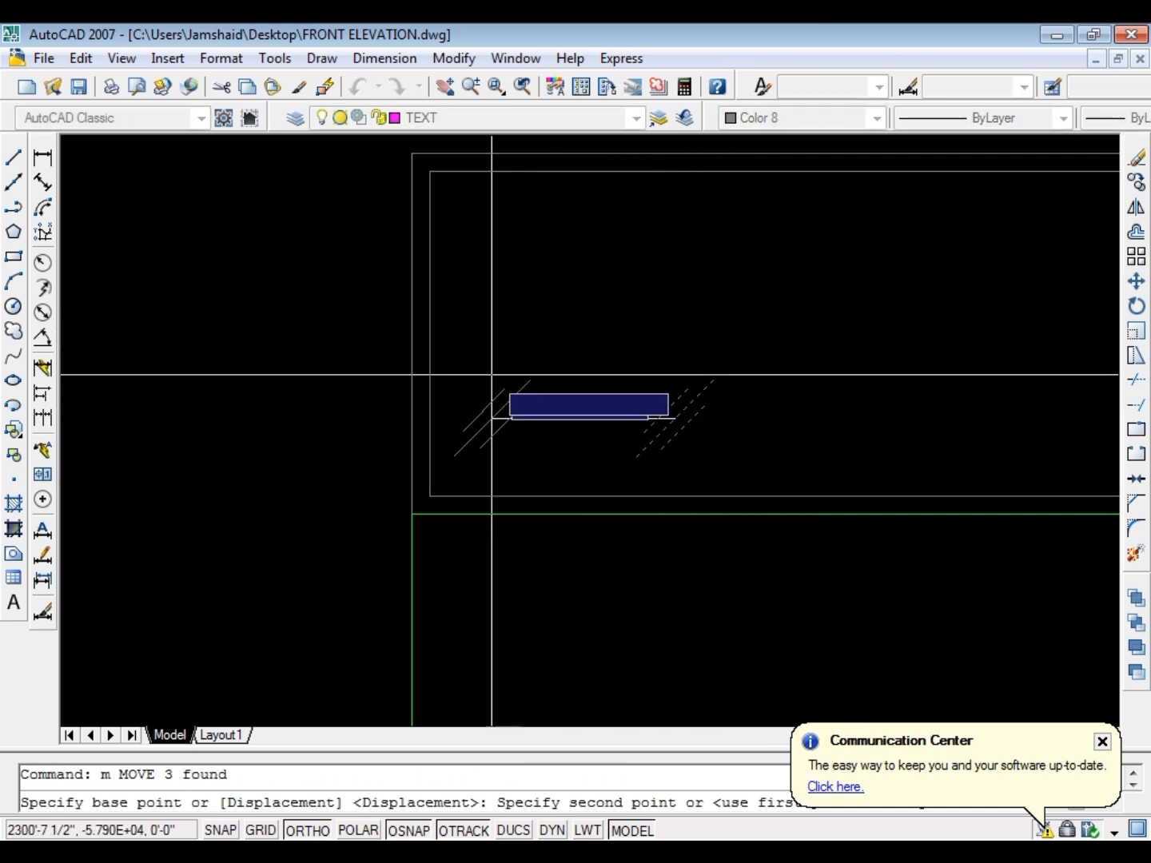
left_click(429, 336)
key("Escape")
Move the three slanted lines 24 to the right, into the parapet panel
left_click(350, 389)
left_click(509, 267)
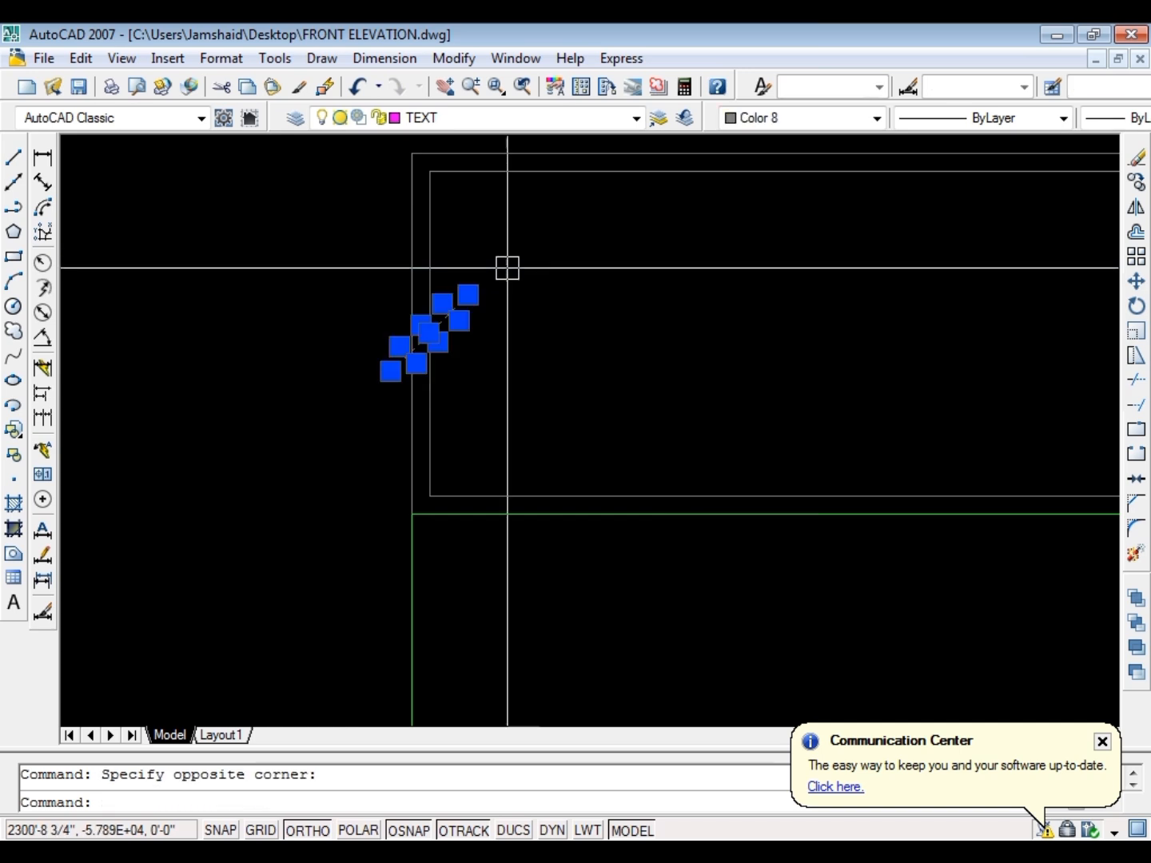
type("m")
key("Return")
left_click(530, 416)
type("24")
key("Return")
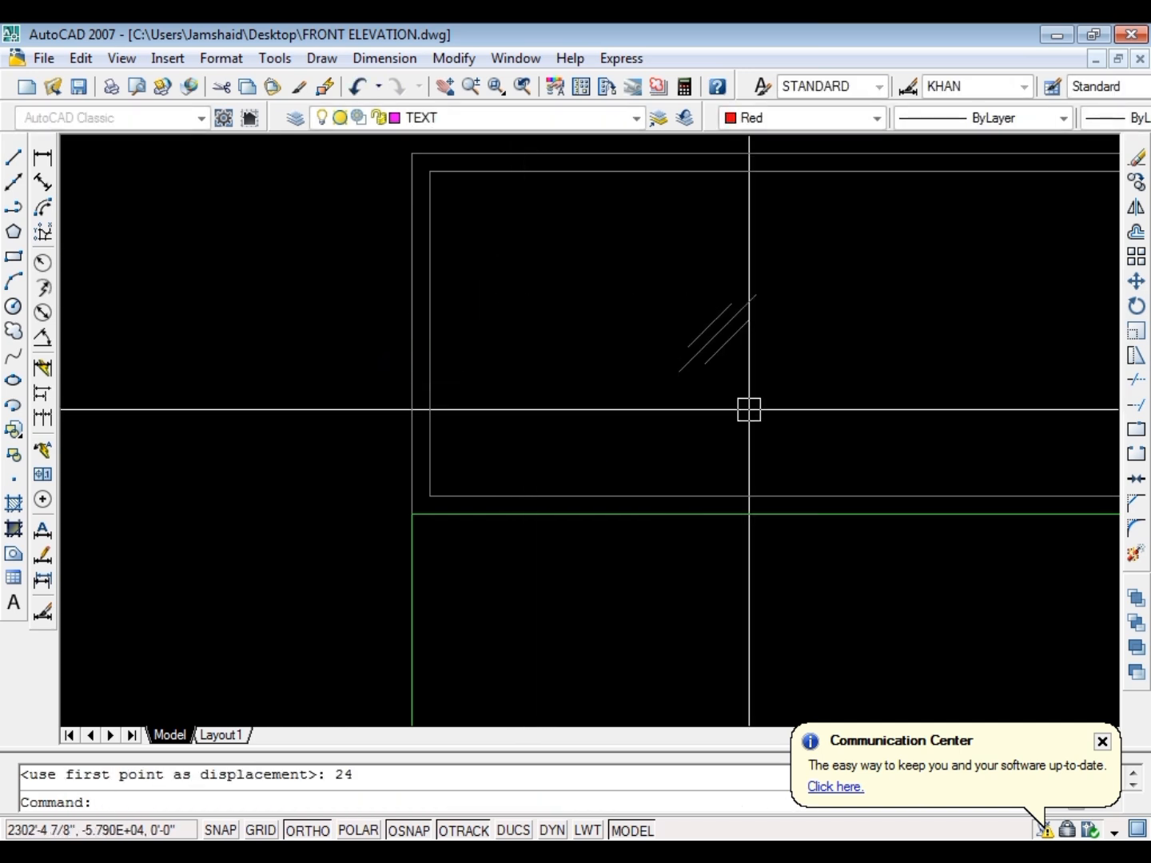
Copy the glass mark by its centre to the midpoint of the inner frame's right edge
scroll(616, 430, "down", 4)
scroll(632, 417, "up", 3)
left_click(707, 426)
left_click(630, 347)
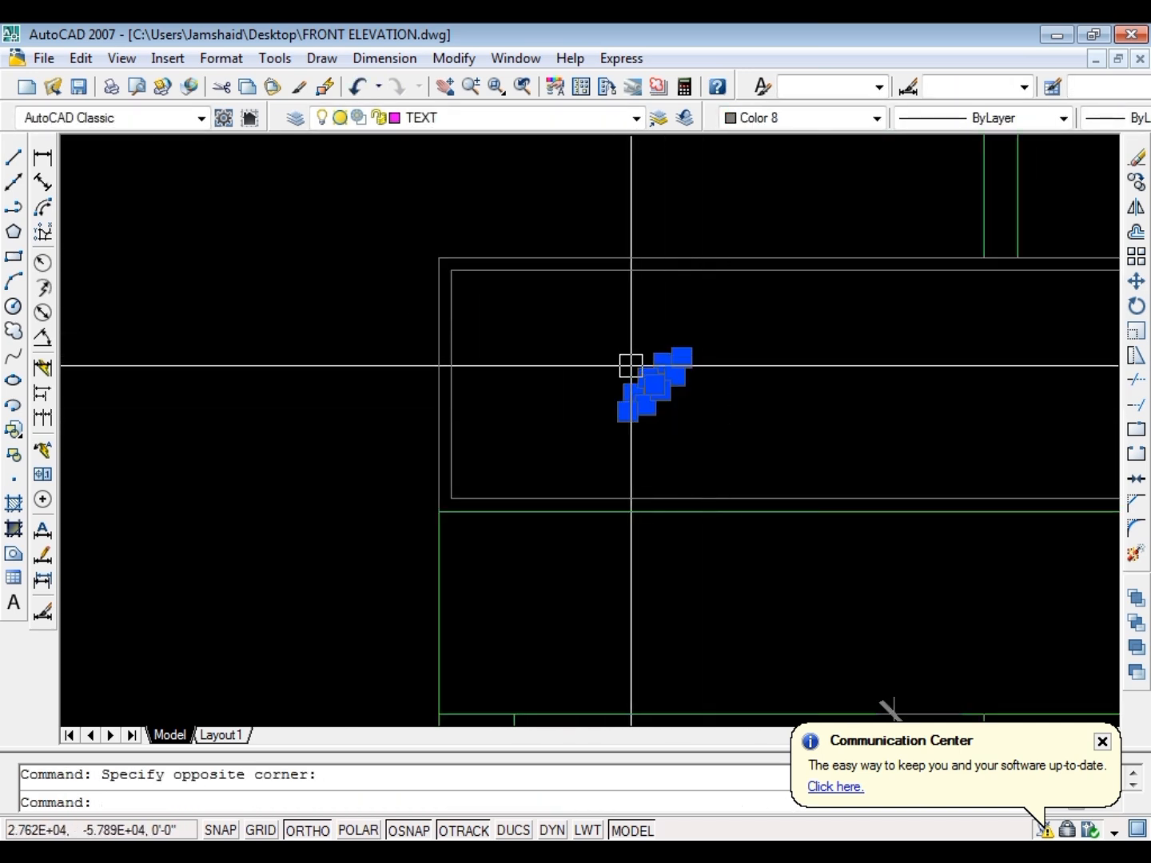
type("co")
key("Return")
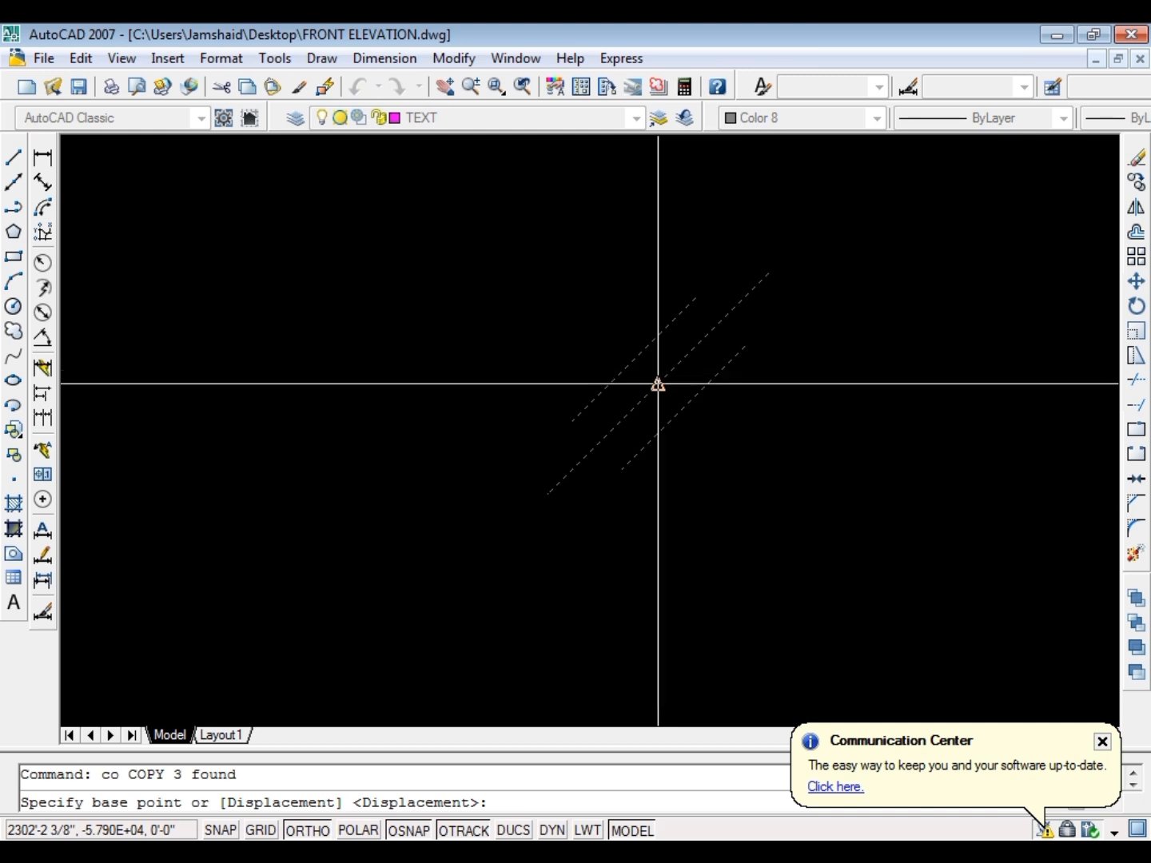
left_click(657, 385)
scroll(559, 368, "down", 4)
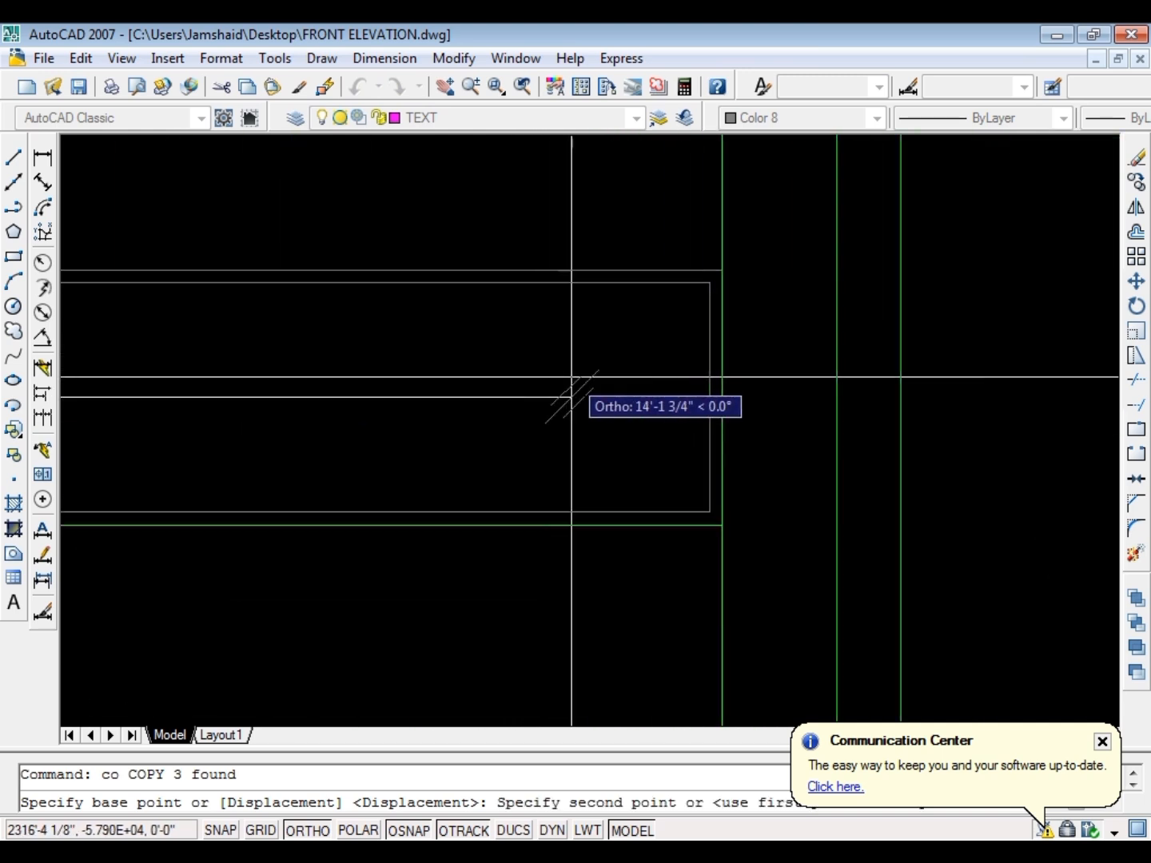
left_click(709, 397)
key("Escape")
Move the copied glass mark 24 to the left, into the parapet panel
left_click(593, 331)
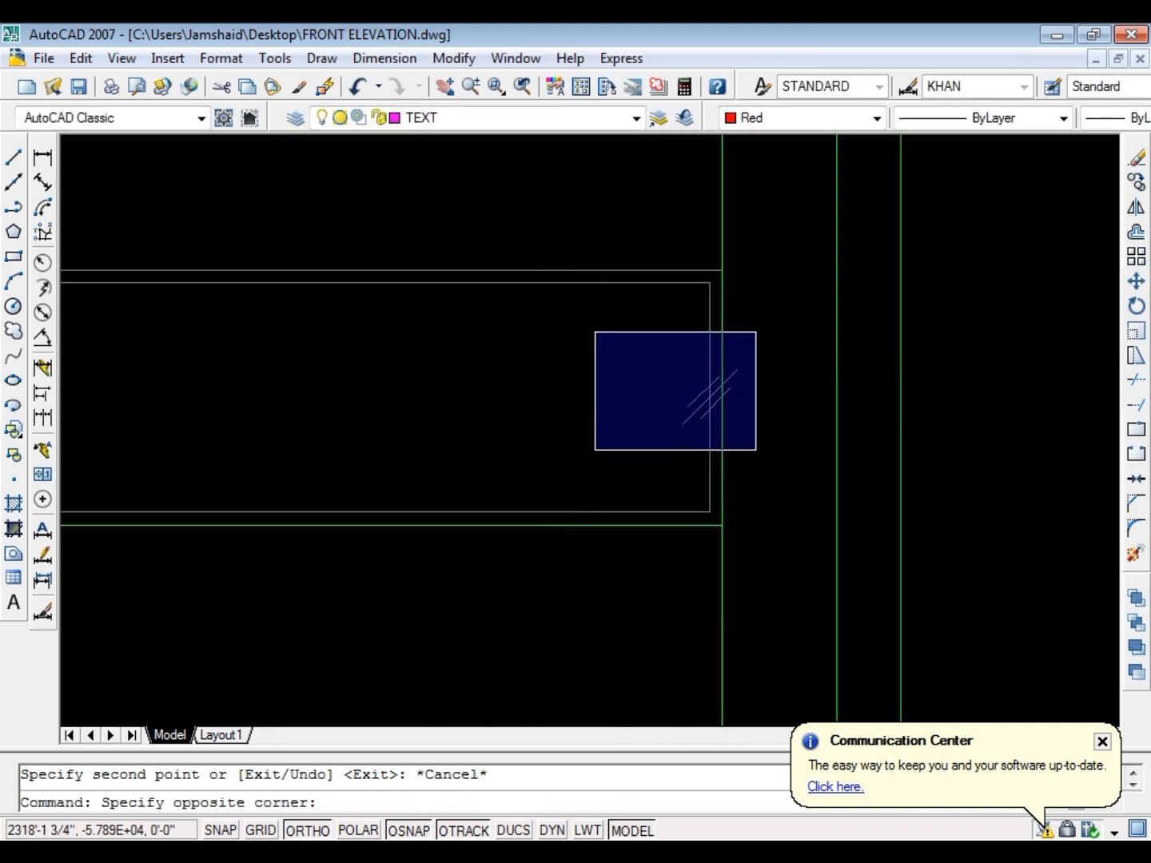
left_click(755, 449)
type("m")
key("Return")
left_click(550, 428)
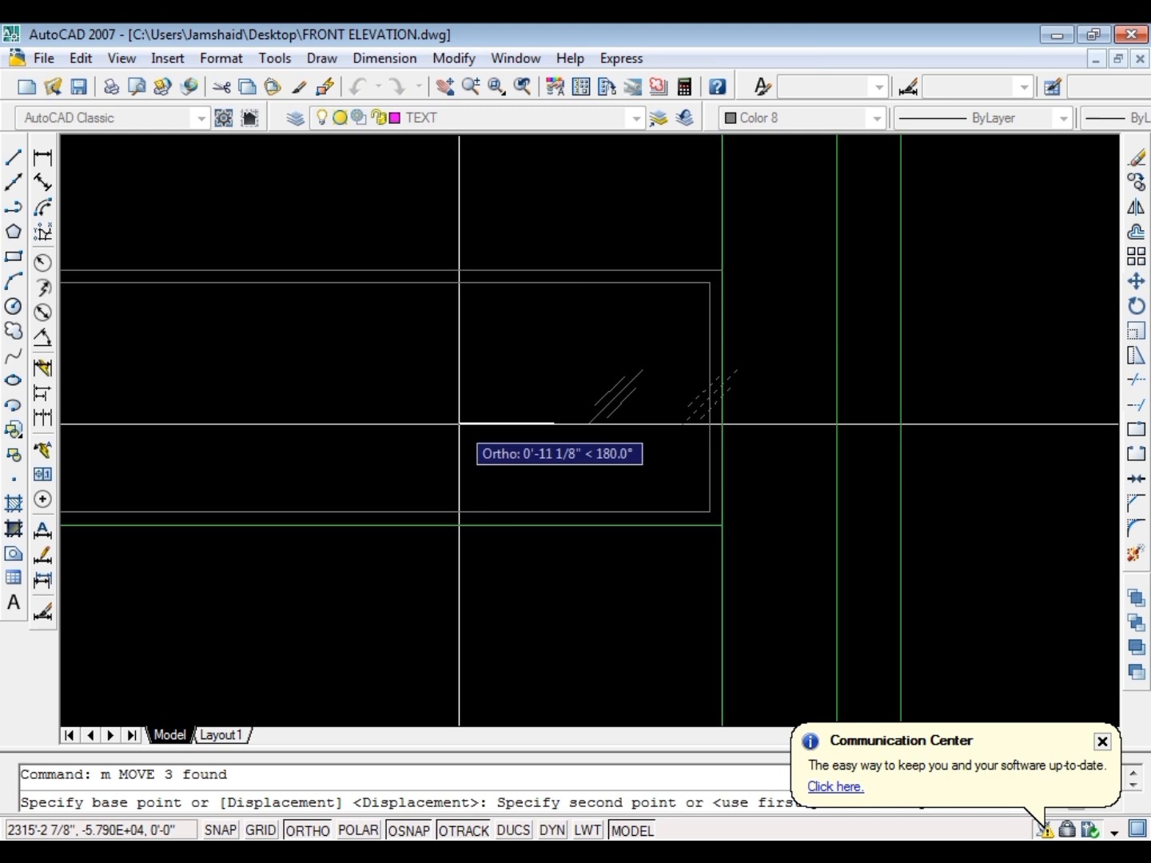
type("24")
key("Return")
key("Escape")
Copy the glass mark near the panel's right end horizontally to the left as the next mark in the row
left_click(358, 346)
left_click(611, 467)
type("c")
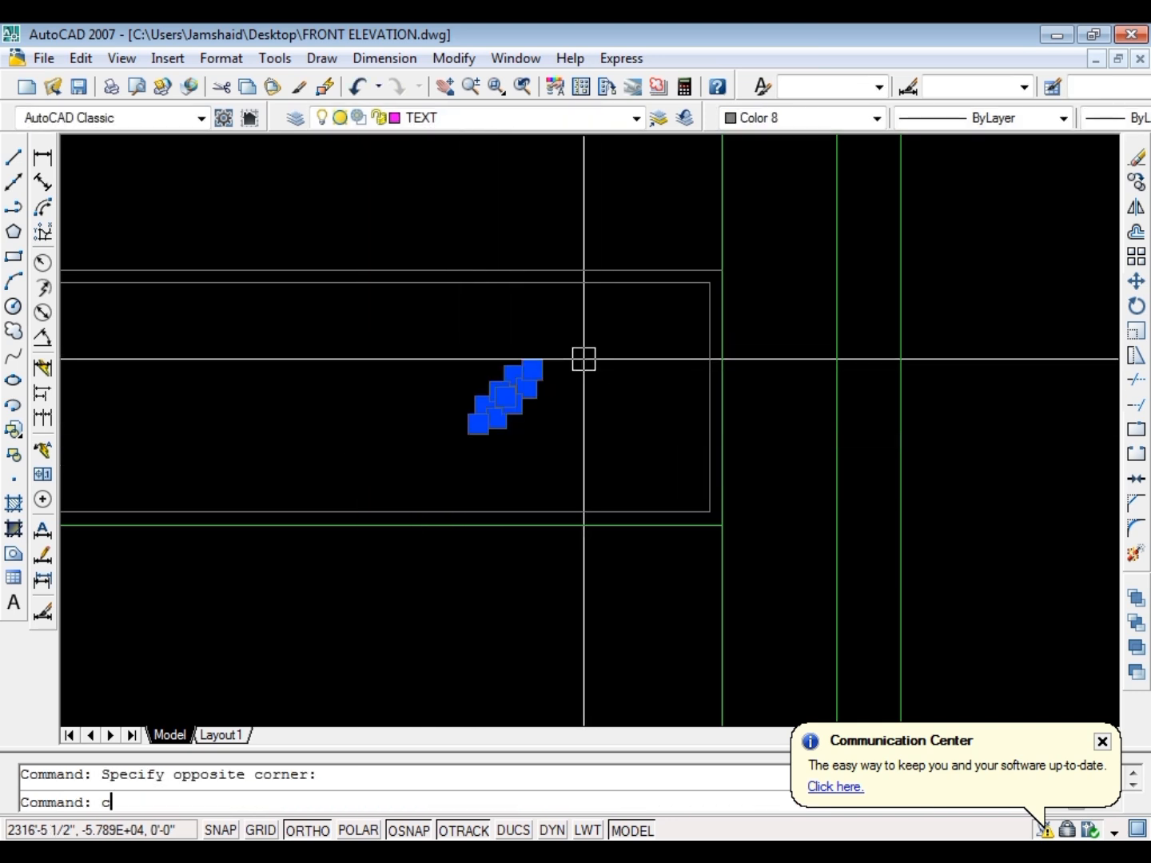
type("o")
key("Return")
scroll(637, 328, "down", 7)
scroll(644, 327, "up", 4)
left_click(732, 257)
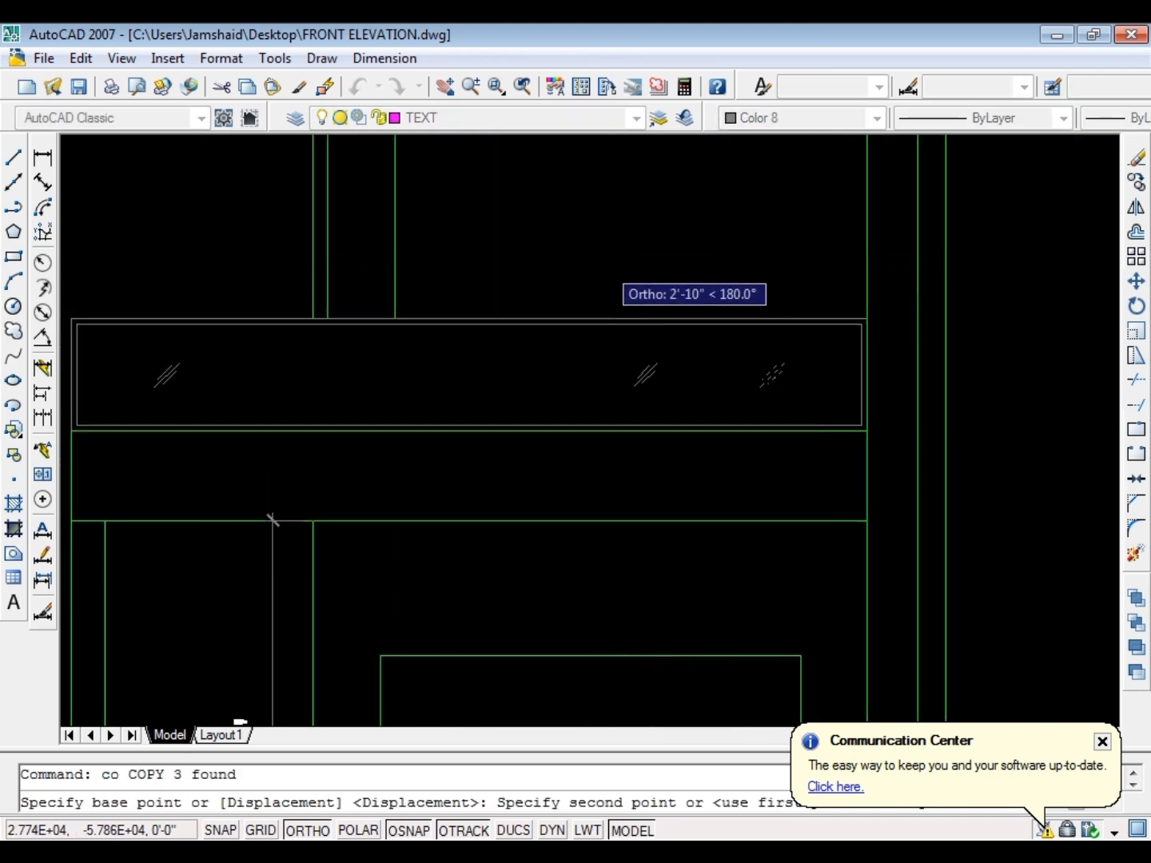
left_click(578, 260)
key("Escape")
Copy the newest glass mark twice more leftward, making a row of five roughly evenly spaced marks in the panel
left_click(579, 398)
left_click(693, 337)
key("space")
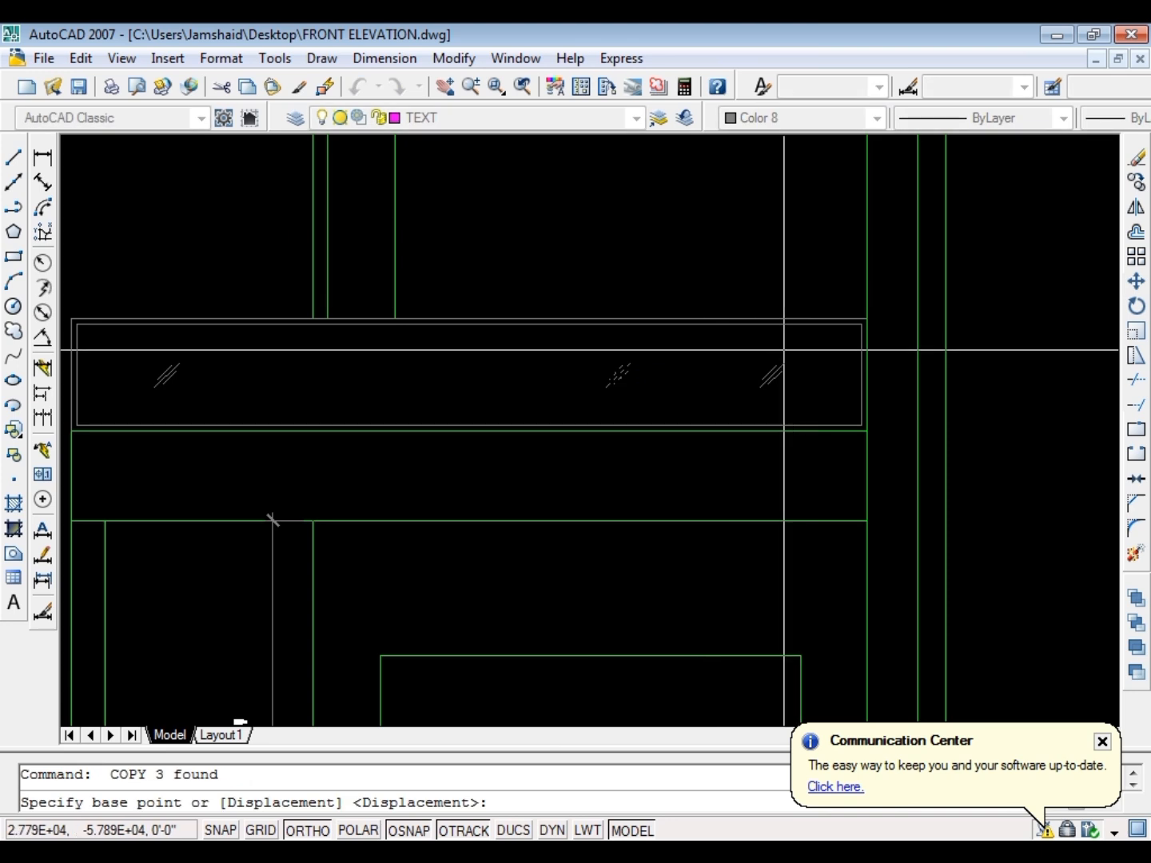
left_click(784, 364)
left_click(637, 356)
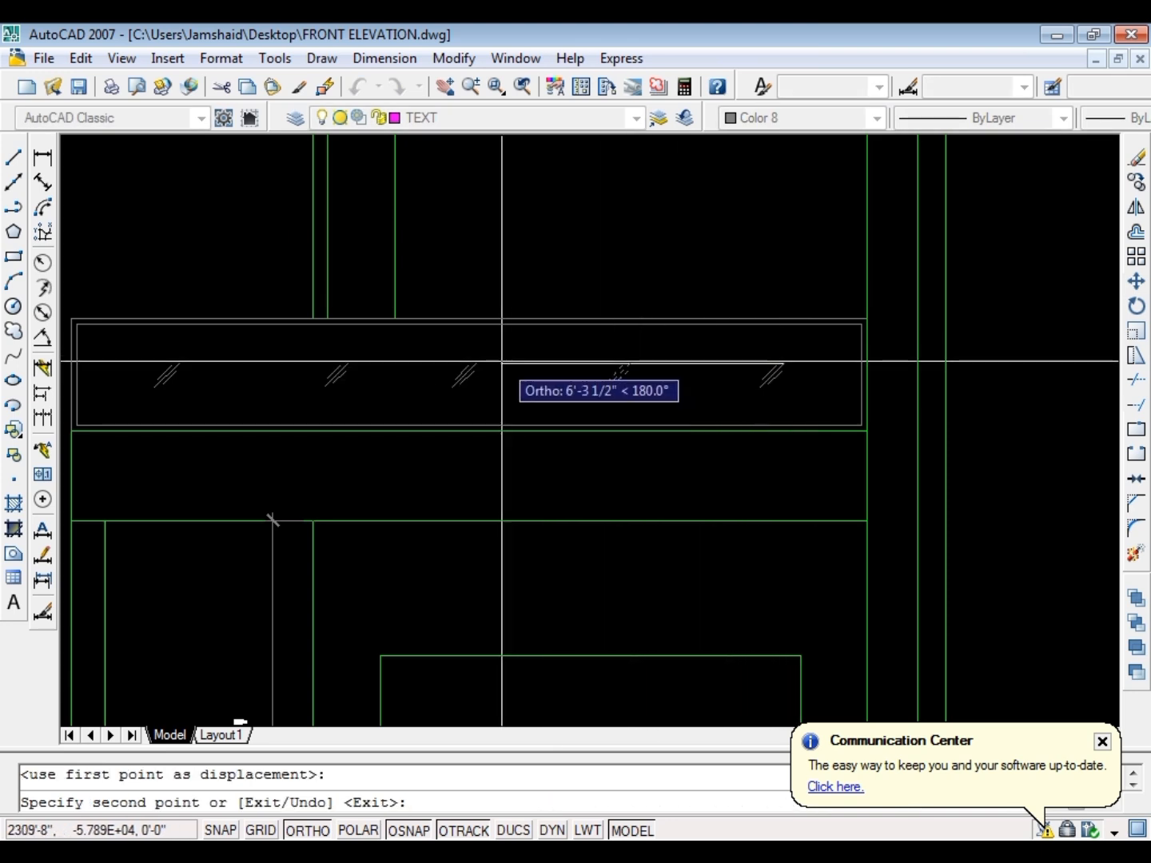
key("Escape")
Copy the three rightmost glass marks to the smaller balcony panel, aligned on the midpoint of its inner right edge
scroll(633, 276, "down", 4)
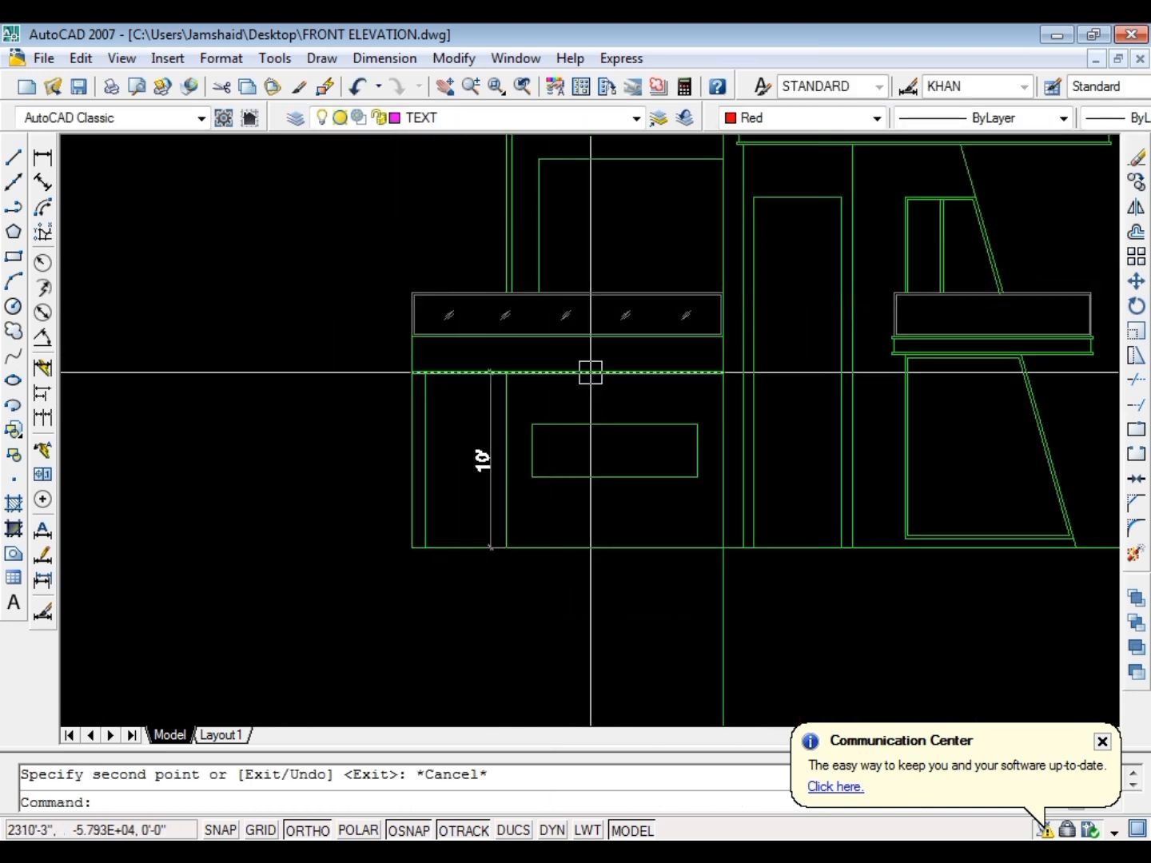
scroll(569, 312, "up", 5)
left_click(534, 296)
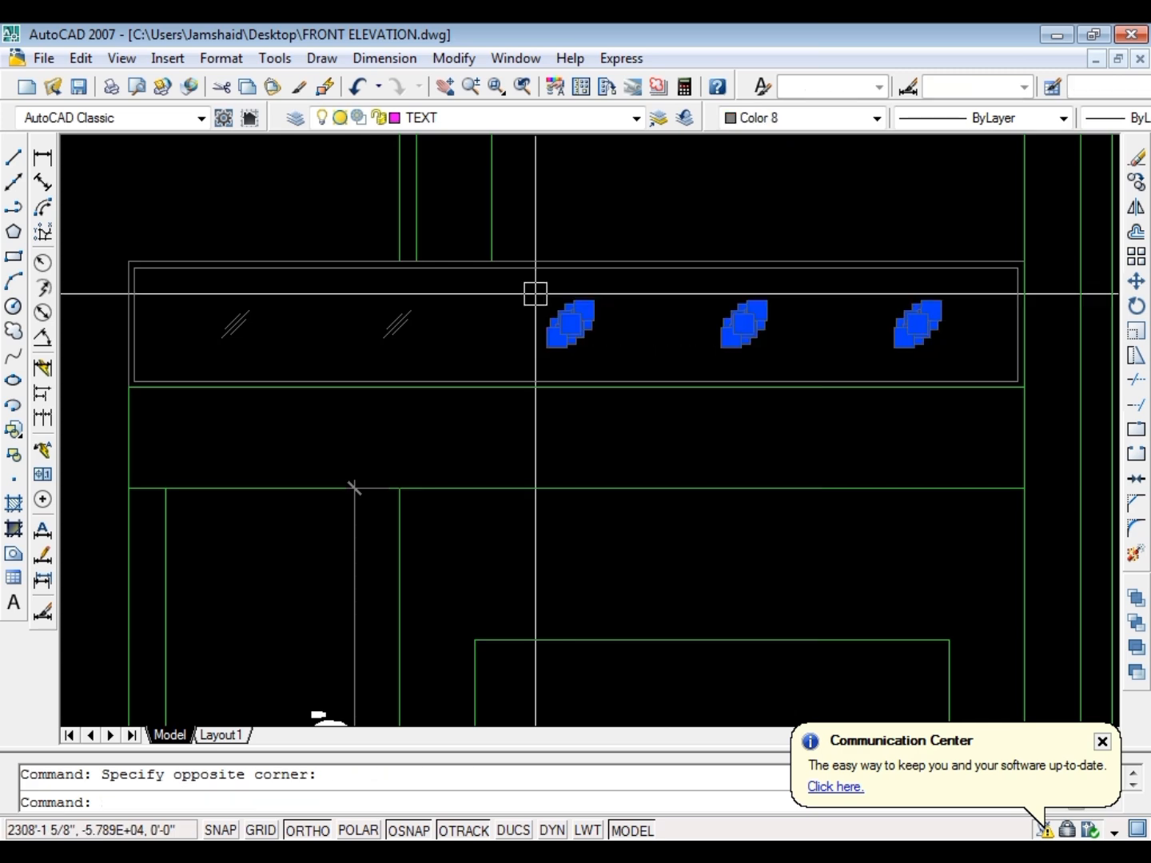
type("co")
key("Return")
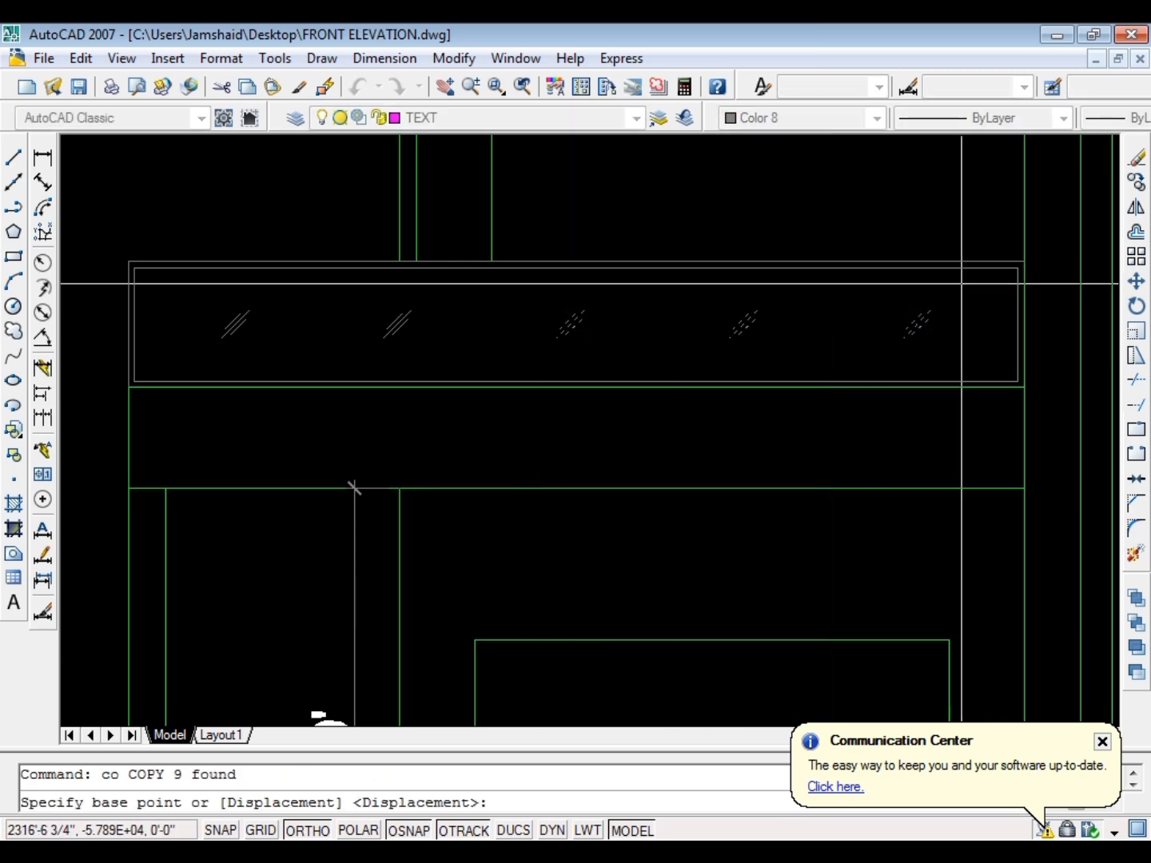
left_click(1018, 325)
scroll(461, 410, "down", 5)
scroll(1065, 391, "up", 5)
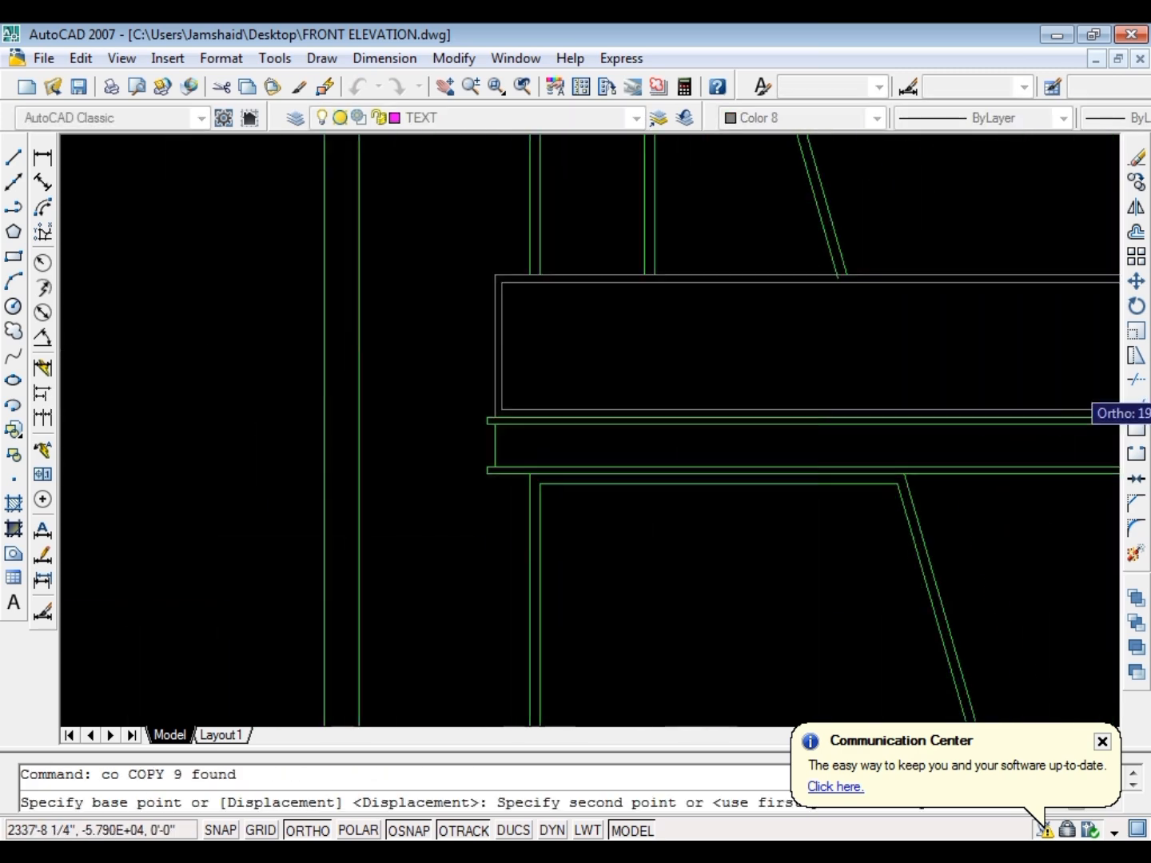
scroll(593, 392, "down", 5)
scroll(719, 388, "up", 5)
left_click(796, 375)
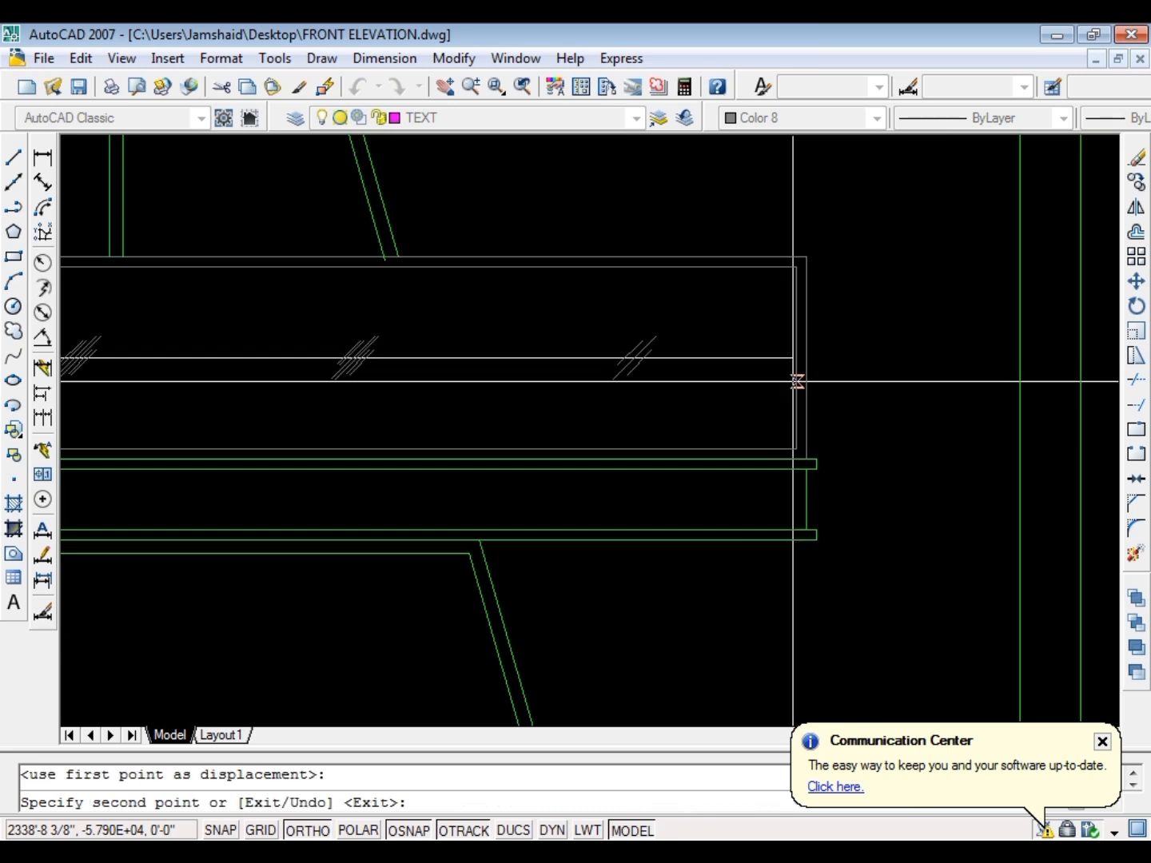
key("Escape")
Save the drawing
scroll(595, 454, "down", 3)
scroll(615, 403, "up", 3)
scroll(406, 455, "down", 4)
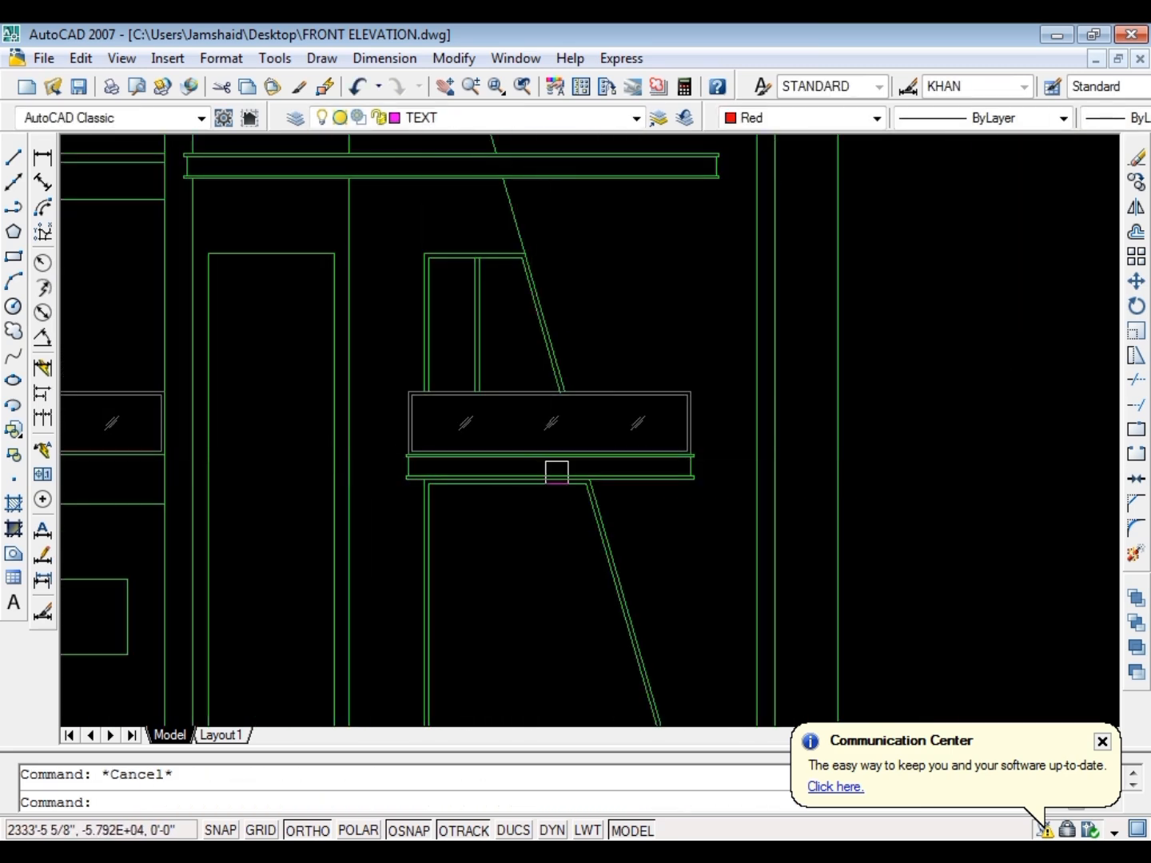
key("ctrl+s")
key("Escape")
Copy the smaller balcony panel's leftmost glass mark upward near the top of the window's left pane
scroll(644, 358, "down", 3)
scroll(594, 481, "up", 5)
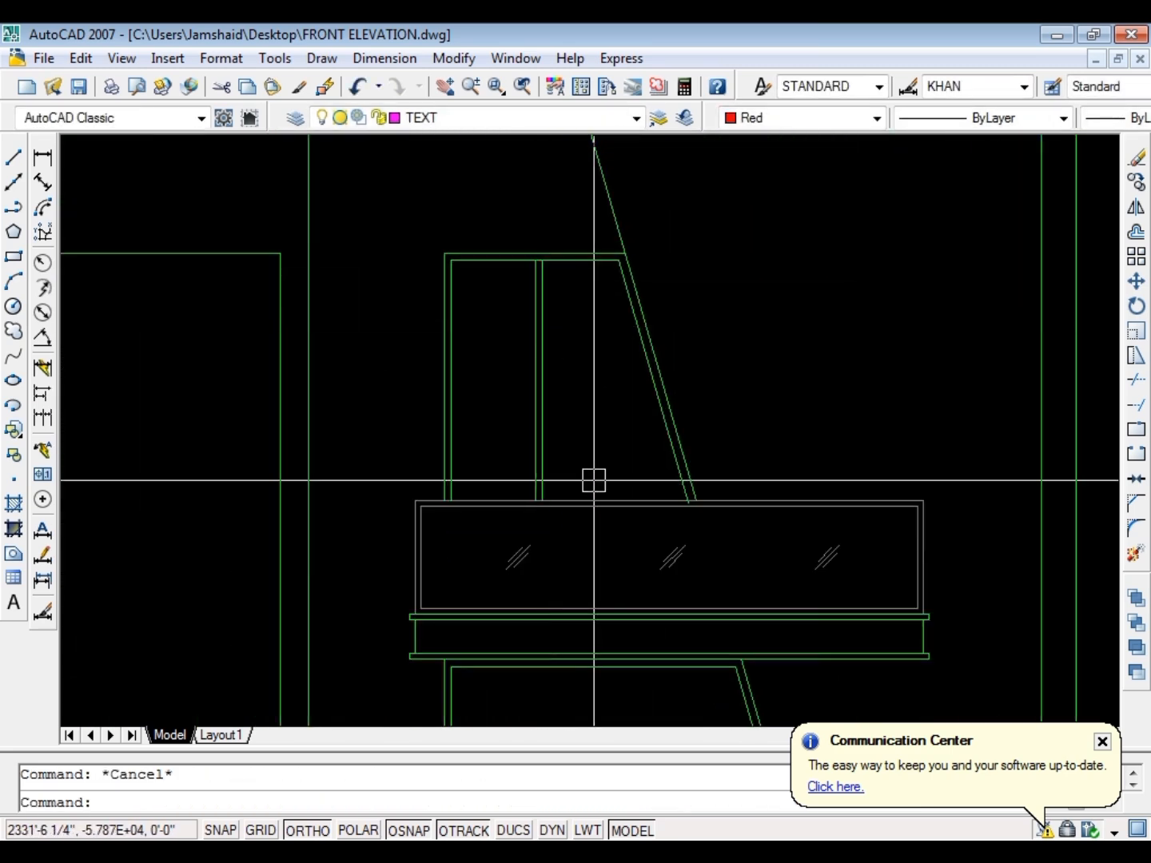
left_click(610, 564)
left_click(458, 472)
type("c")
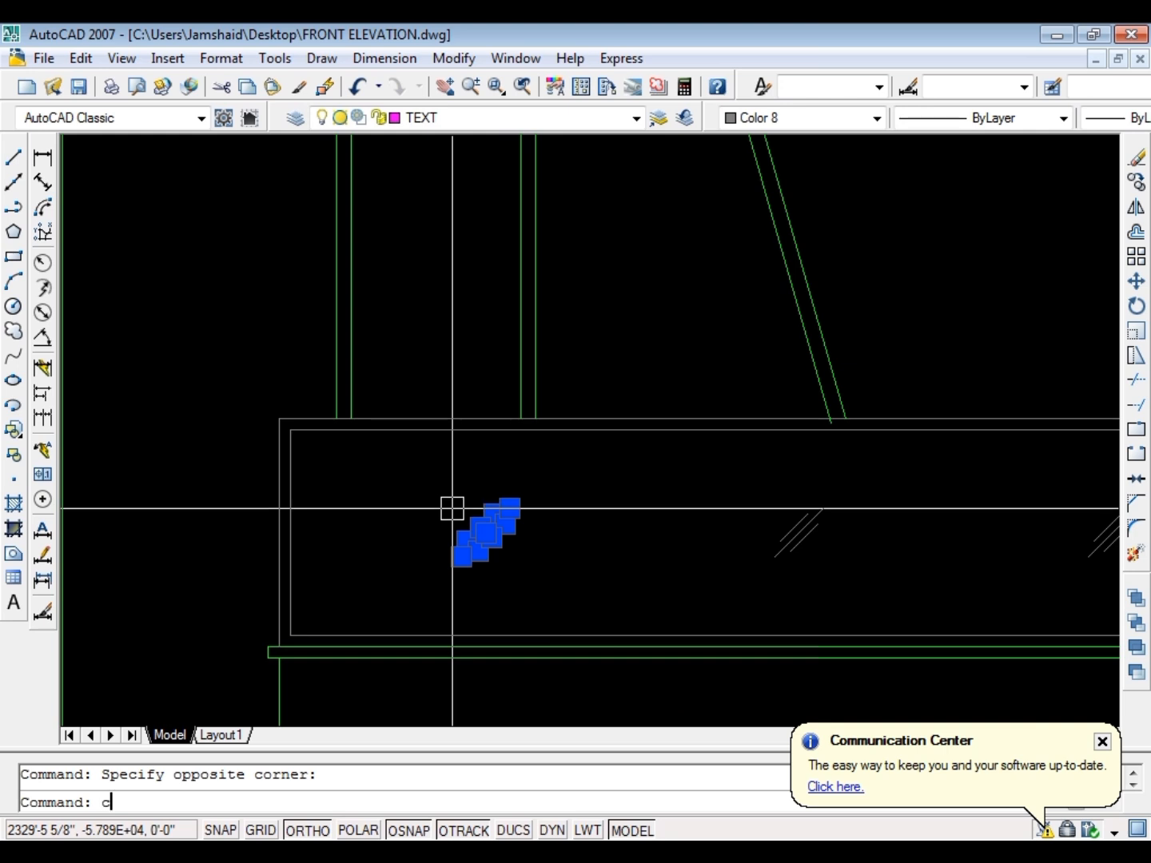
type("o")
key("space")
scroll(491, 550, "up", 3)
left_click(474, 492)
scroll(477, 605, "down", 4)
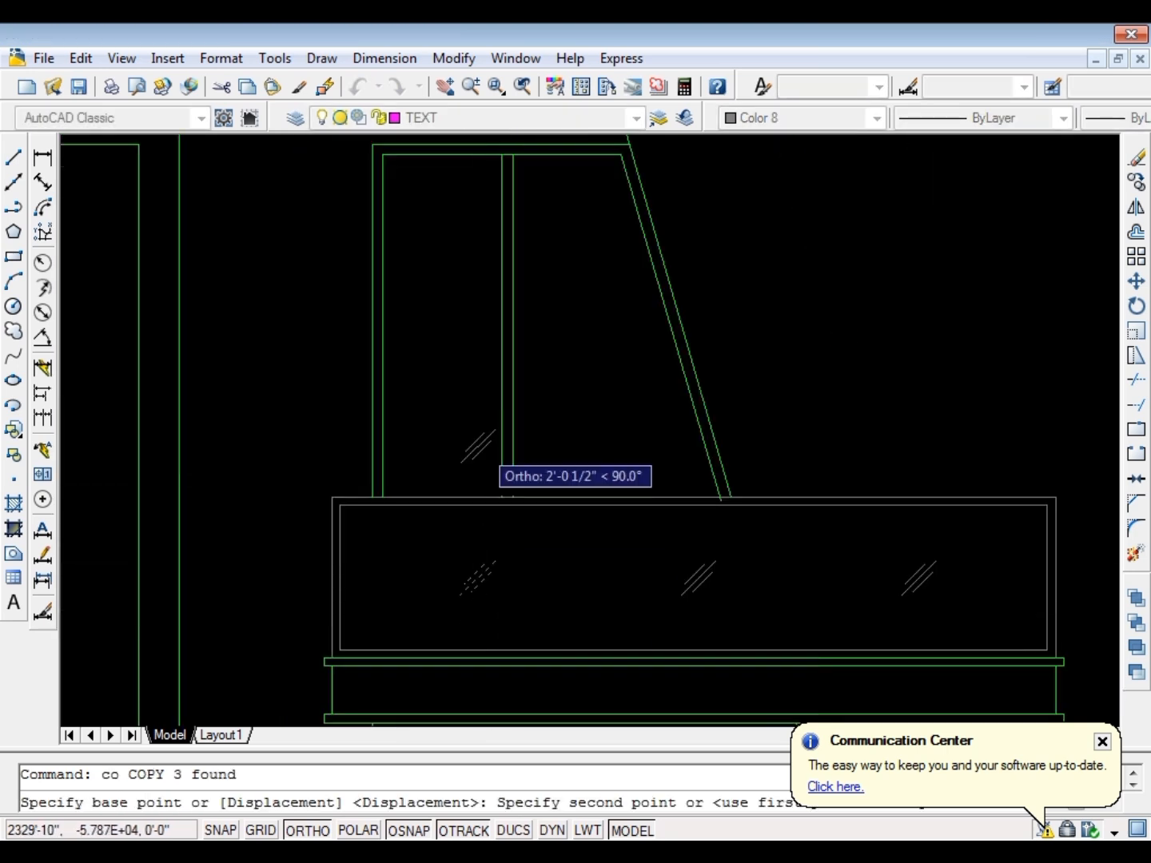
scroll(447, 160, "up", 2)
left_click(436, 224)
key("Escape")
Copy the window's glass mark straight down twice, to the middle and lower part of the left pane
left_click(477, 296)
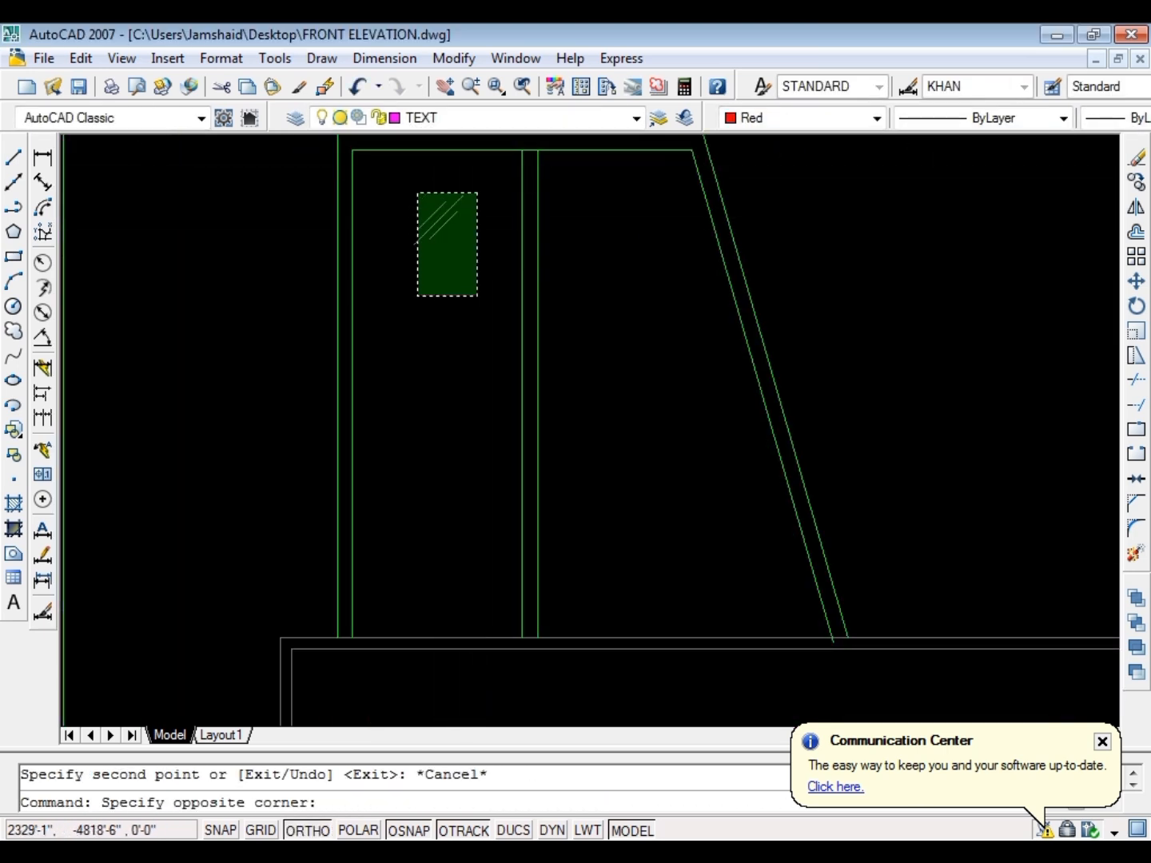
left_click(417, 193)
key("space")
scroll(403, 335, "down", 2)
scroll(411, 257, "up", 2)
left_click(372, 265)
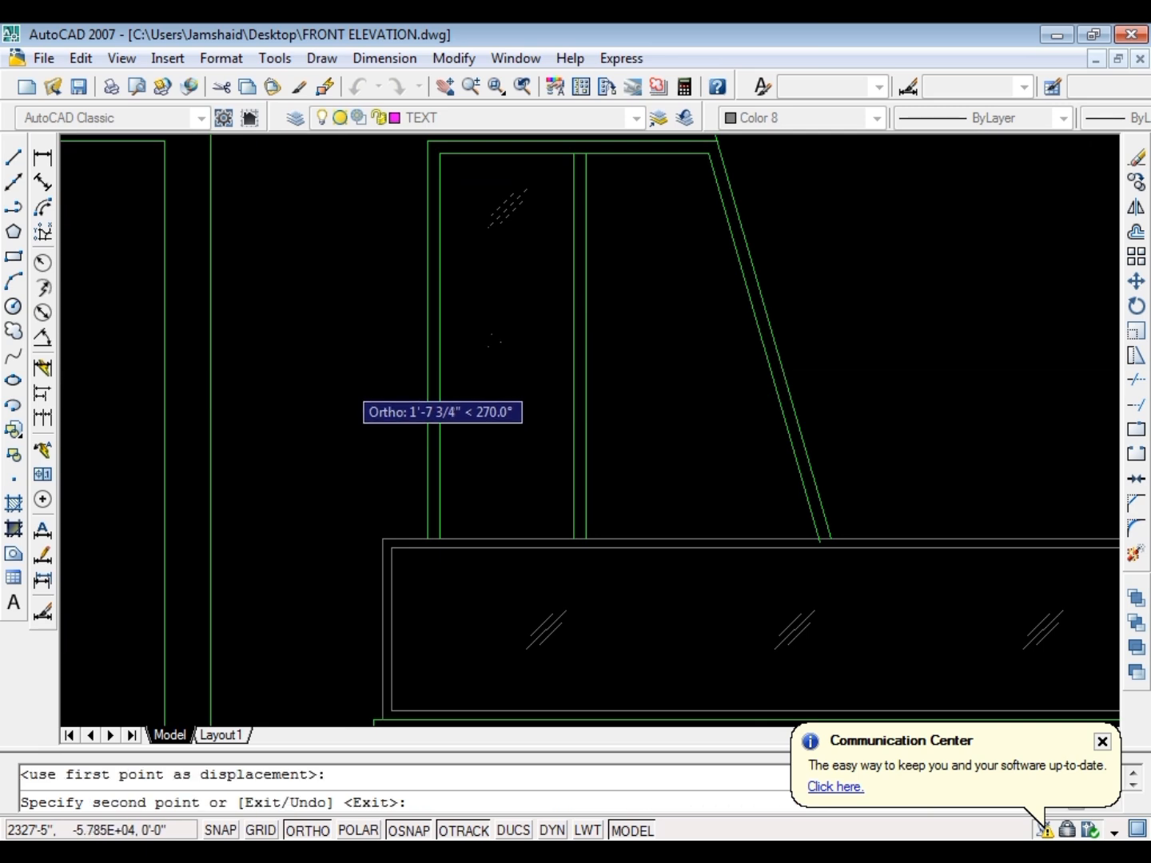
left_click(296, 527)
key("Escape")
key("Escape")
Copy the left pane's three glass marks into the window's right pane, using the pane's top-left inner corner as base point
left_click(519, 509)
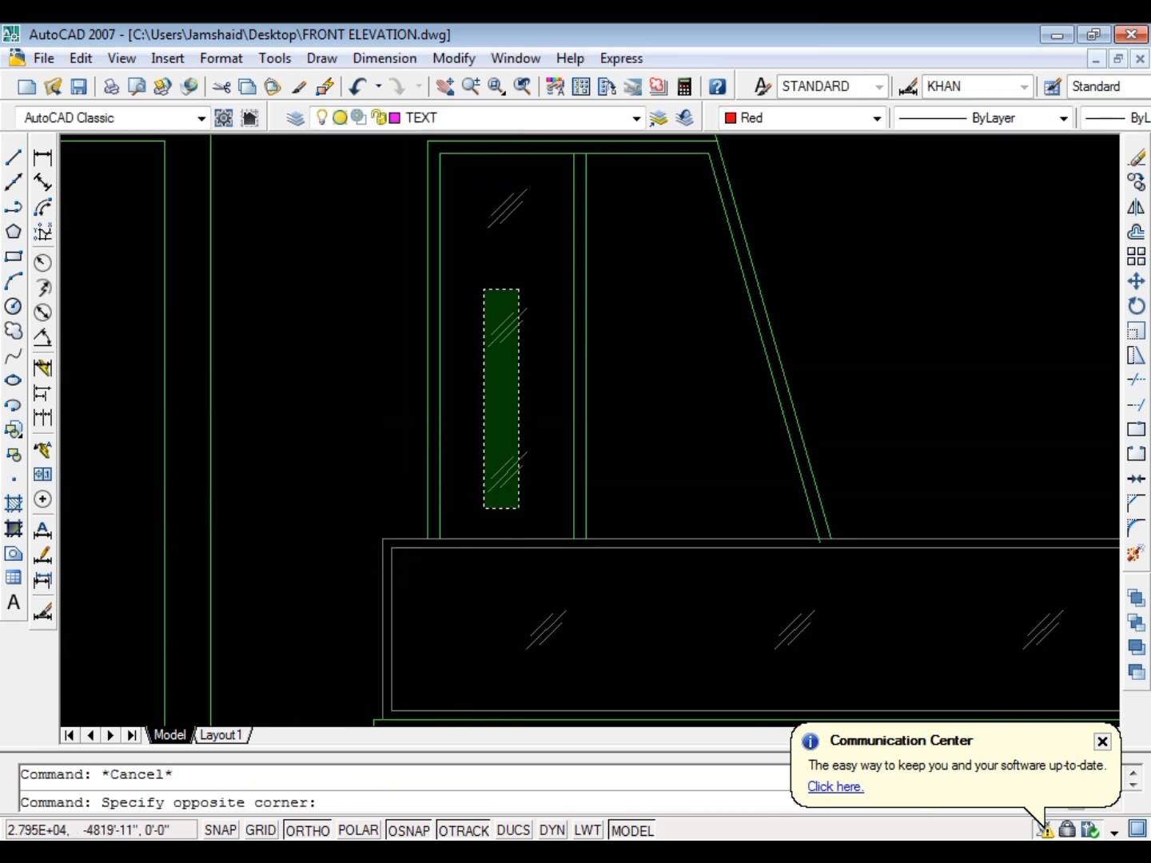
left_click(486, 173)
key("space")
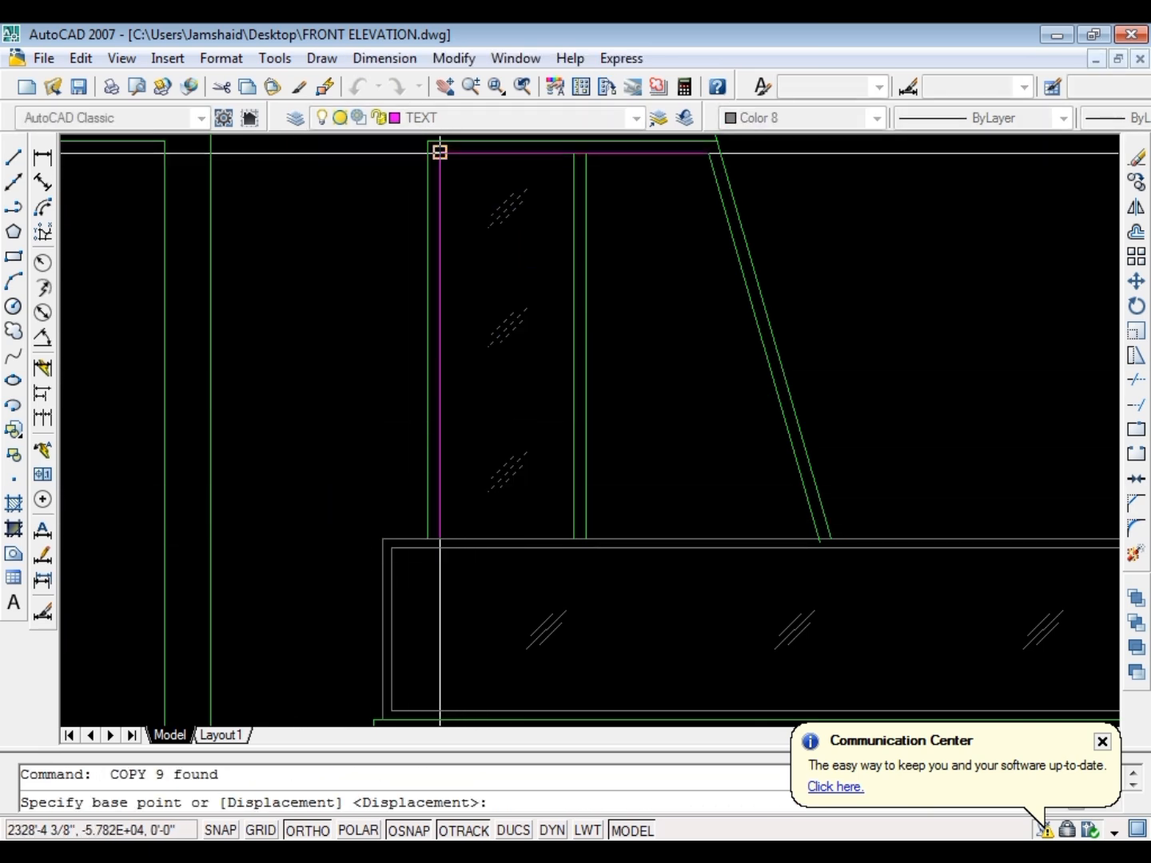
left_click(440, 153)
key("Escape")
scroll(448, 251, "down", 3)
scroll(484, 228, "up", 3)
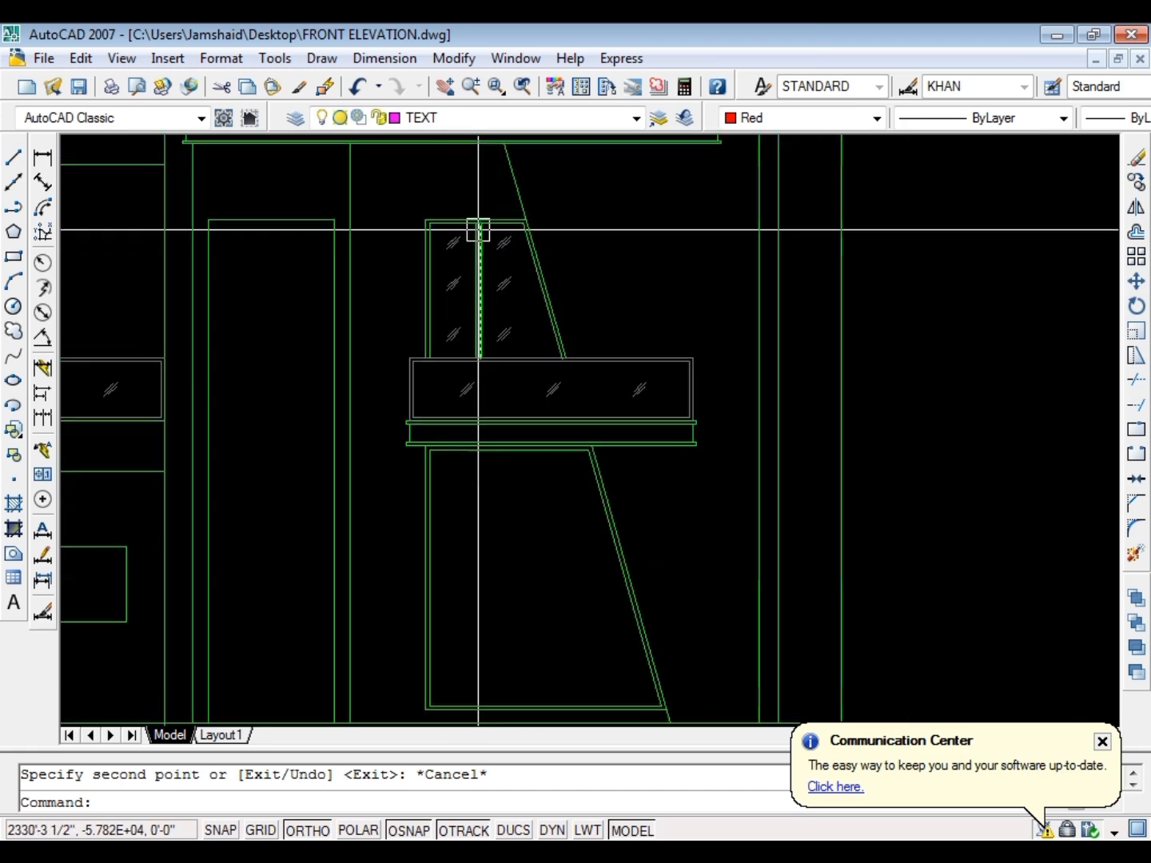
Copy the first floor window's two mullion lines into the ground floor window, using the inner frame's top-left corner as base point
scroll(370, 227, "down", 2)
scroll(373, 208, "up", 3)
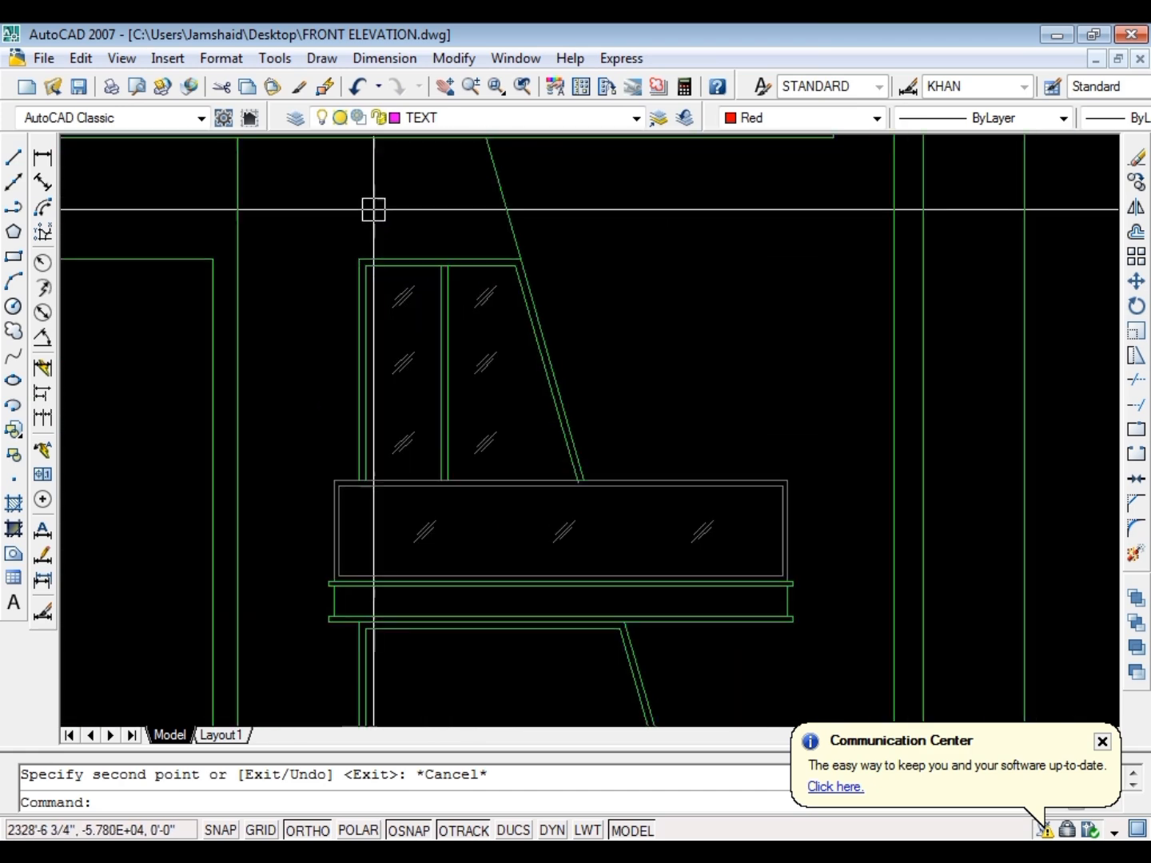
scroll(568, 342, "up", 4)
left_click(568, 341)
left_click(511, 345)
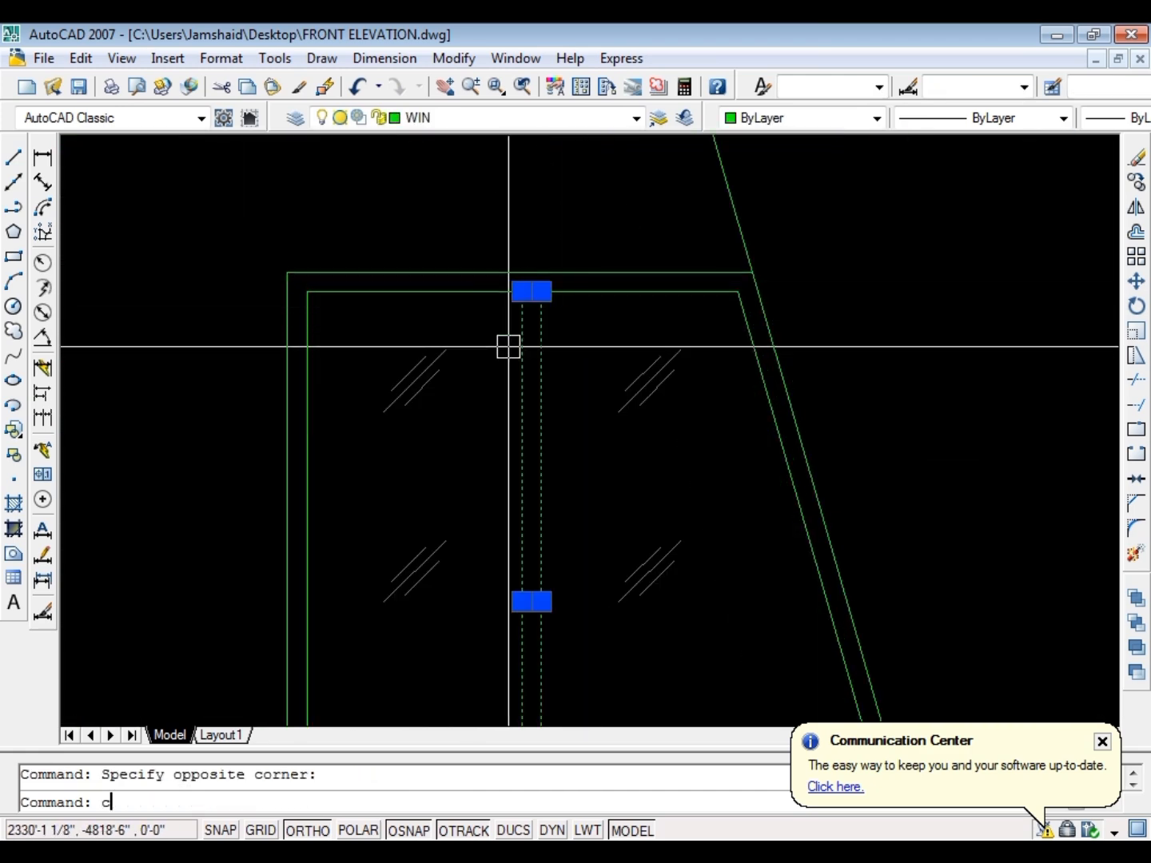
type("co")
key("space")
scroll(537, 317, "up", 5)
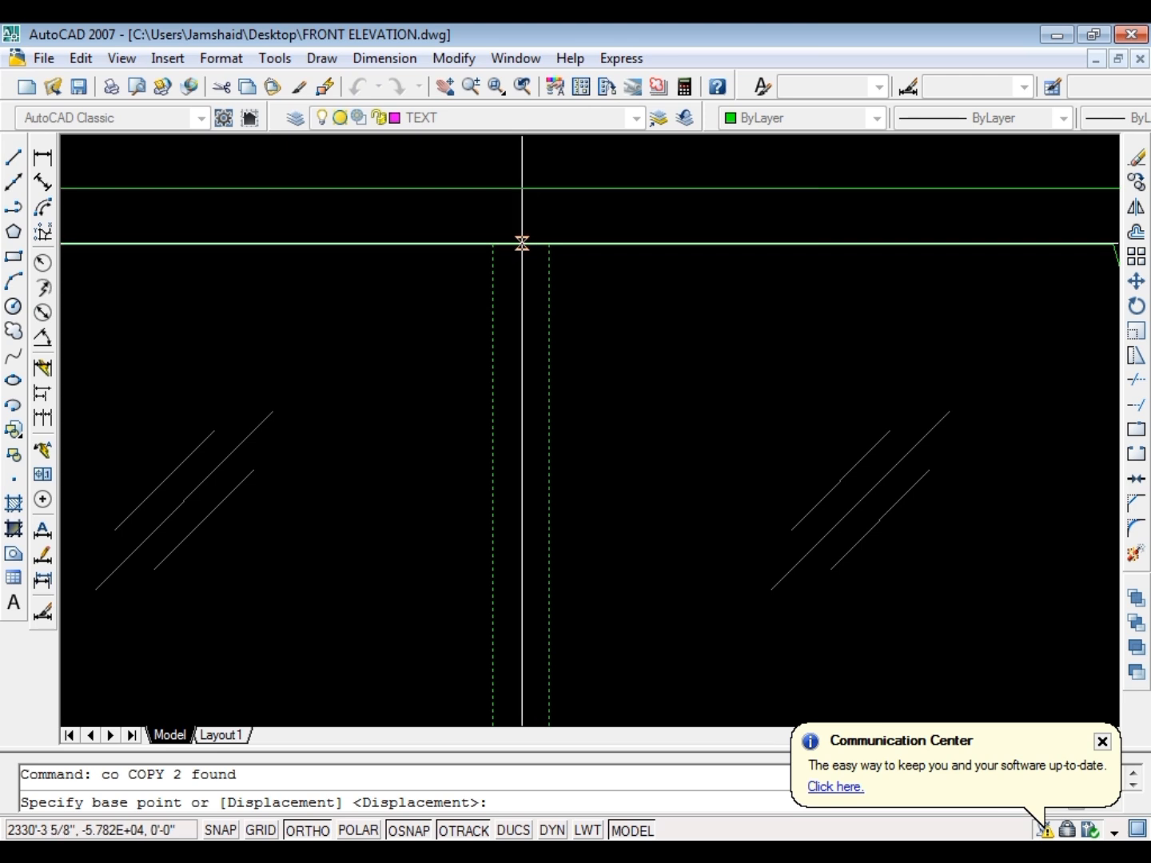
scroll(491, 241, "down", 3)
left_click(303, 244)
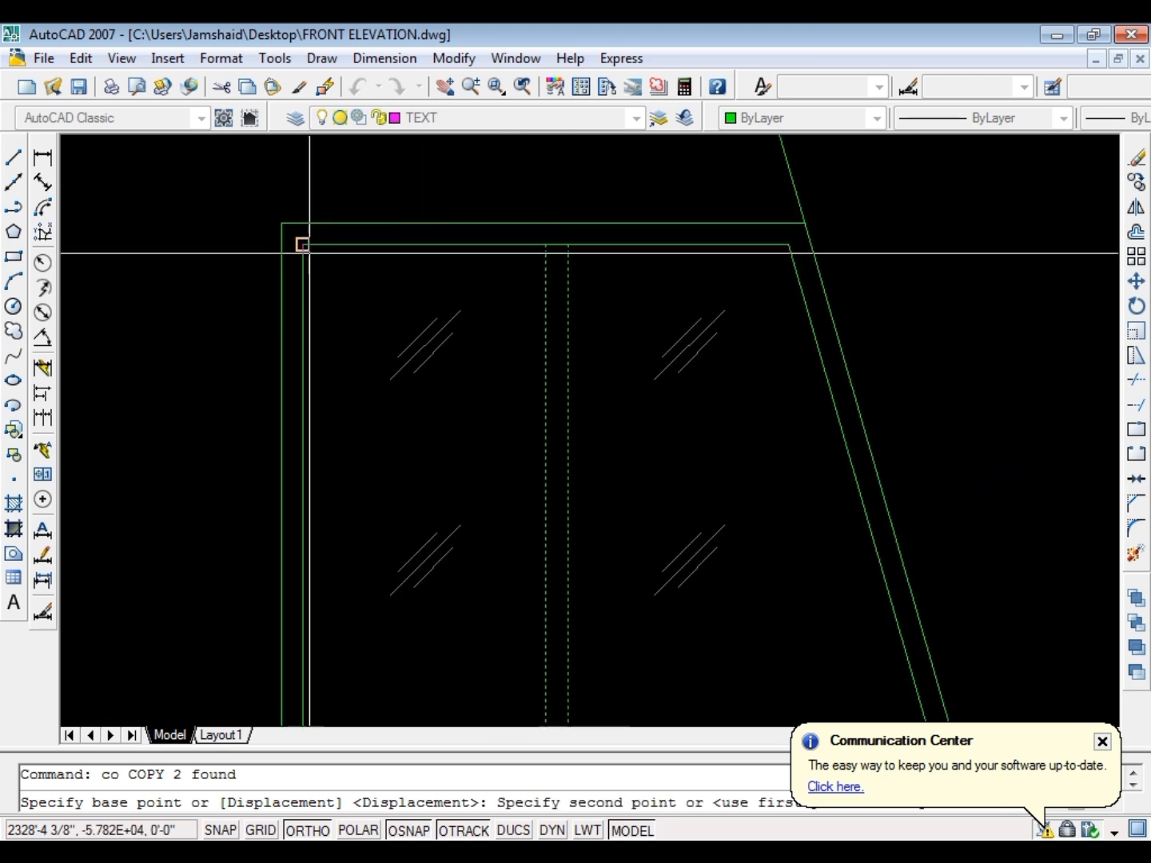
scroll(303, 244, "up", 3)
scroll(479, 376, "up", 3)
left_click(383, 364)
key("Escape")
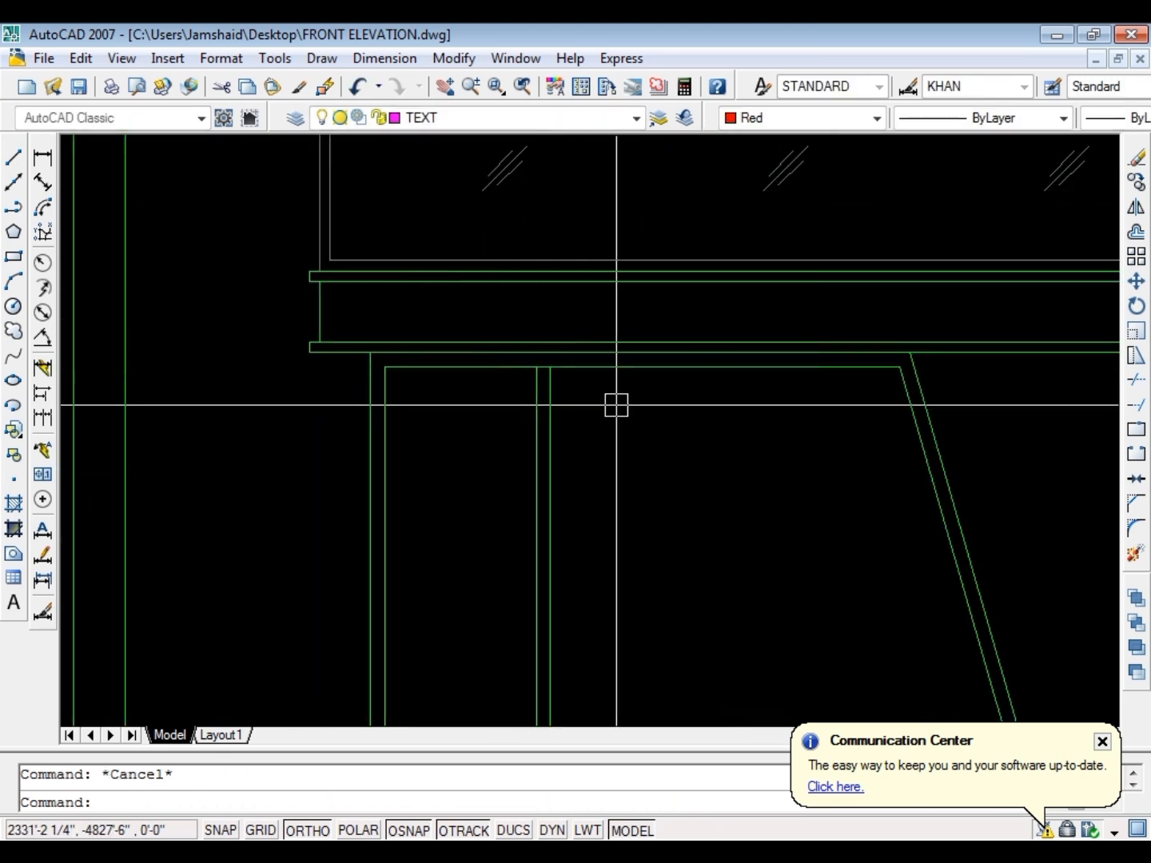
Move the ground floor window's two mullion lines to the midpoint of its inner top edge
left_click(617, 404)
left_click(475, 447)
type("m")
key("space")
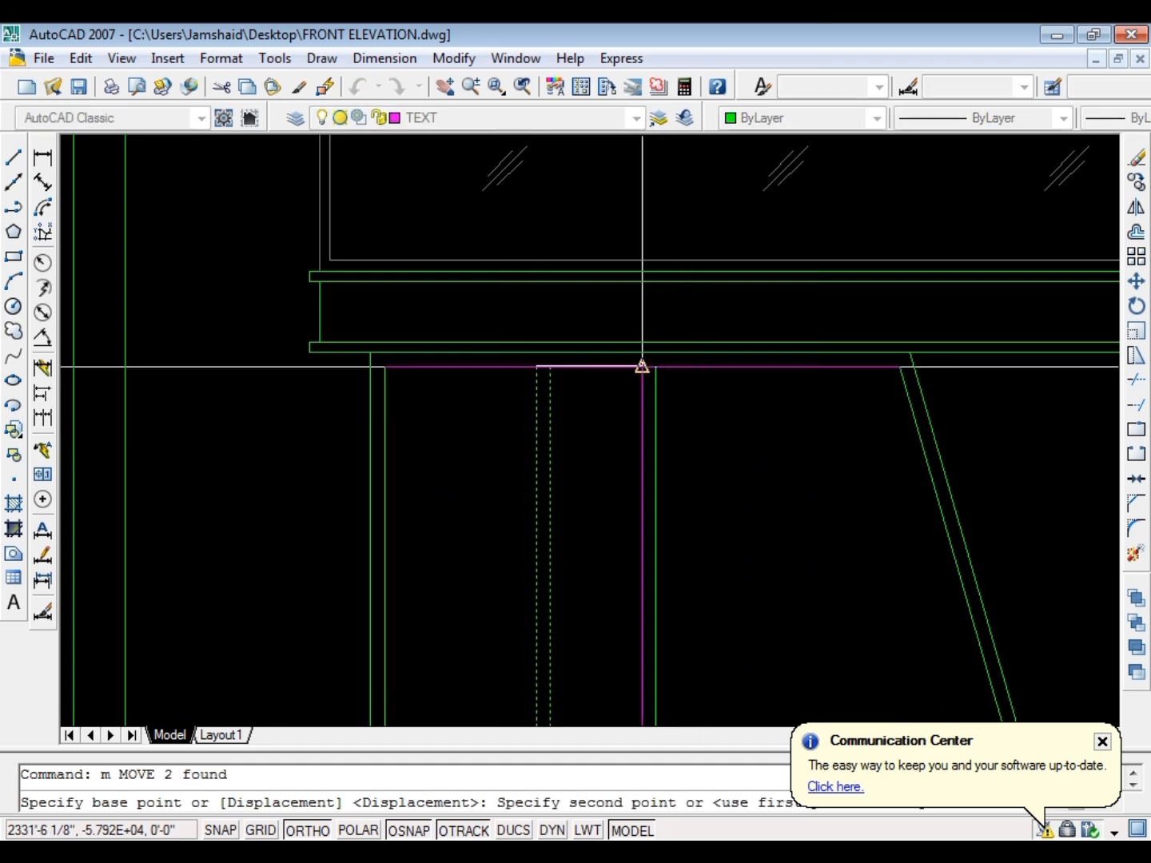
key("Escape")
Extend the ground floor window's mullion lines down to the inner bottom edge of its frame
scroll(662, 416, "down", 4)
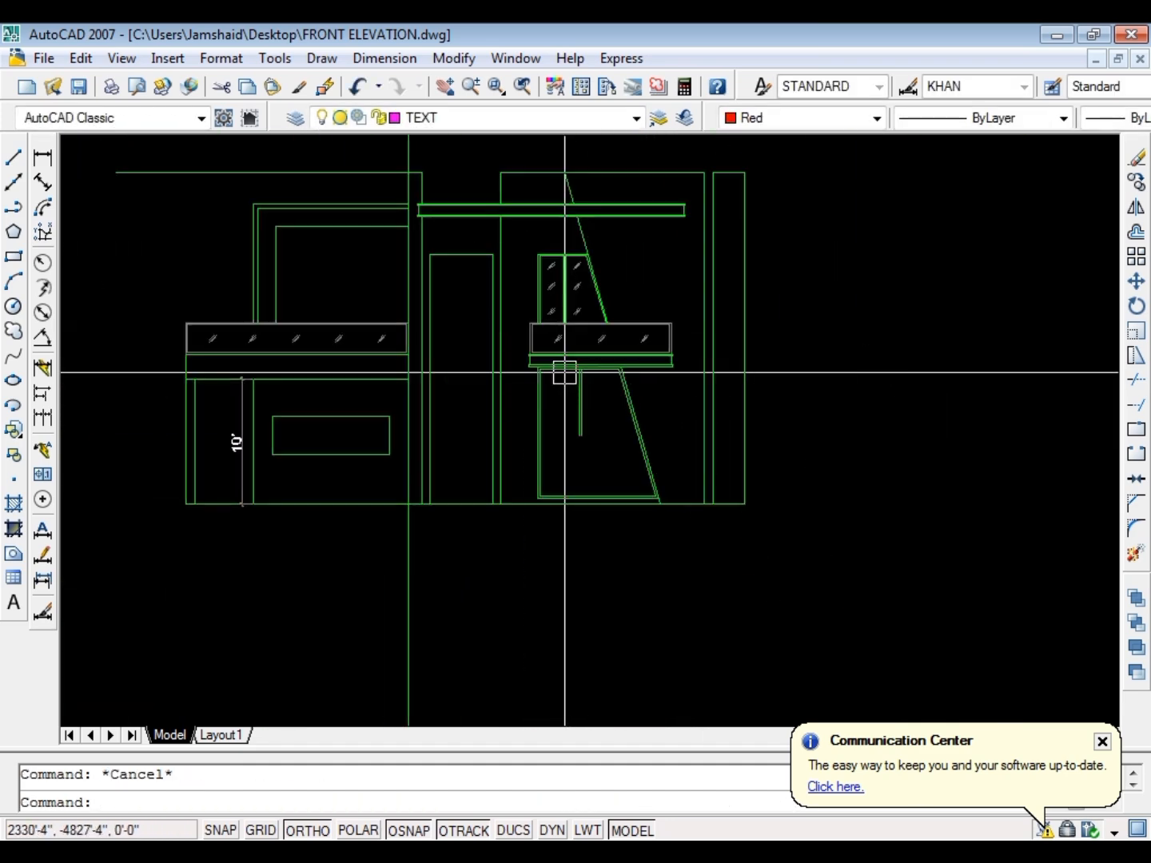
scroll(562, 373, "up", 1)
type("ex")
key("space")
key("Escape")
scroll(524, 466, "down", 2)
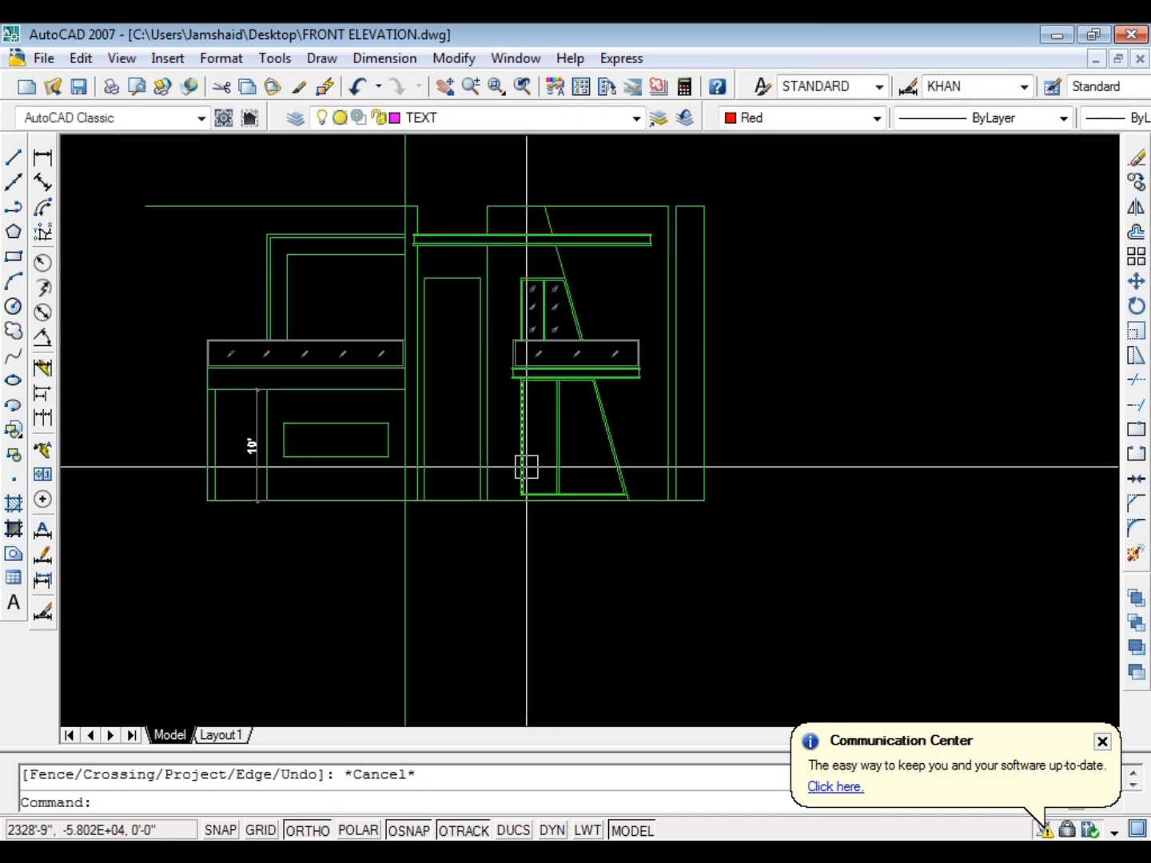
key("Escape")
Copy the three glass marks from the first floor window's left pane into the ground floor window's left pane, aligned by the frame corners
scroll(521, 300, "up", 5)
left_click(566, 445)
scroll(501, 280, "down", 2)
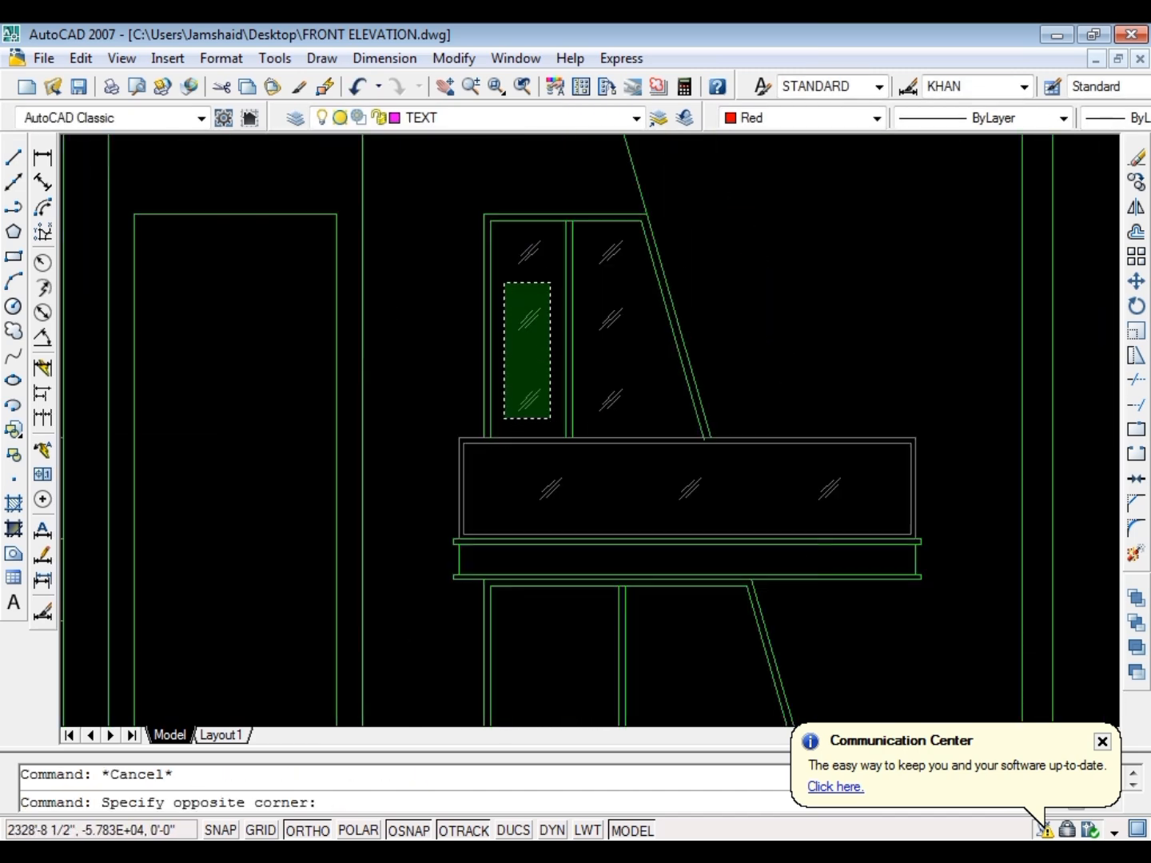
left_click(502, 231)
type("o")
key("Return")
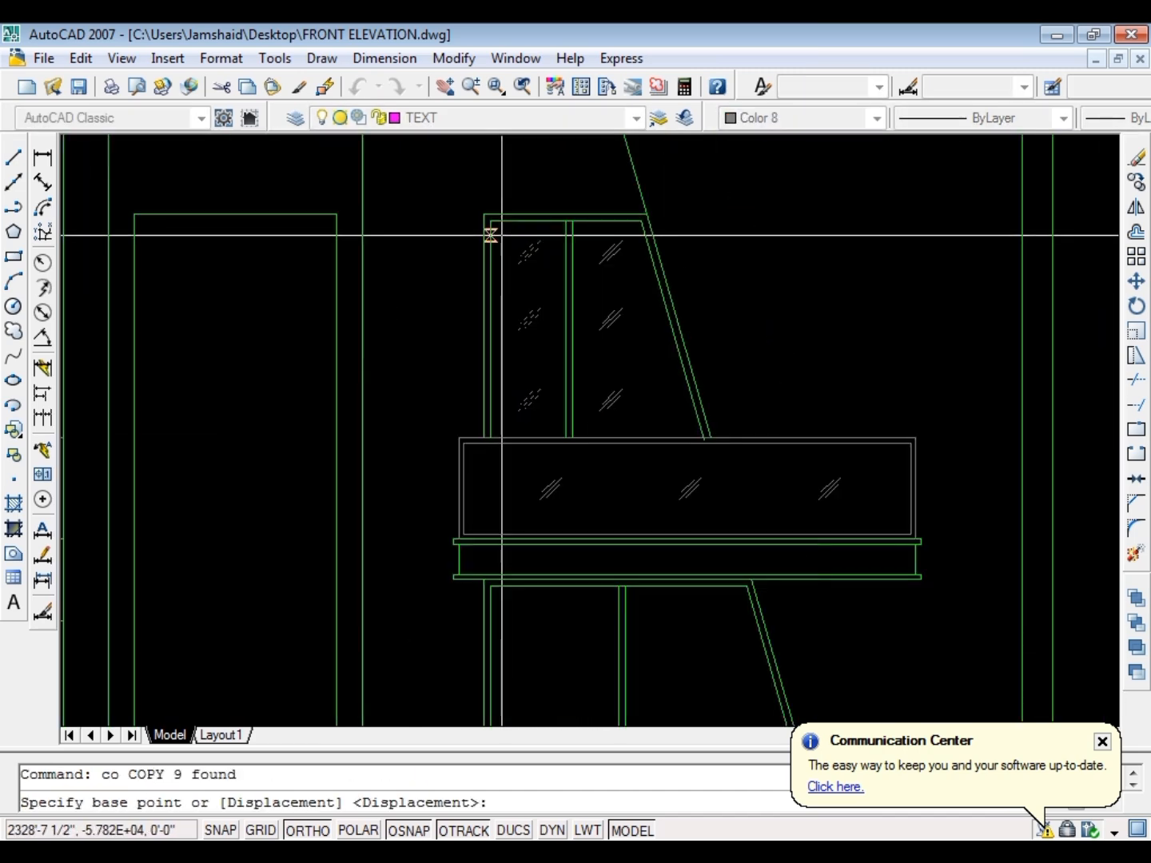
left_click(487, 217)
scroll(565, 328, "down", 2)
scroll(552, 432, "up", 3)
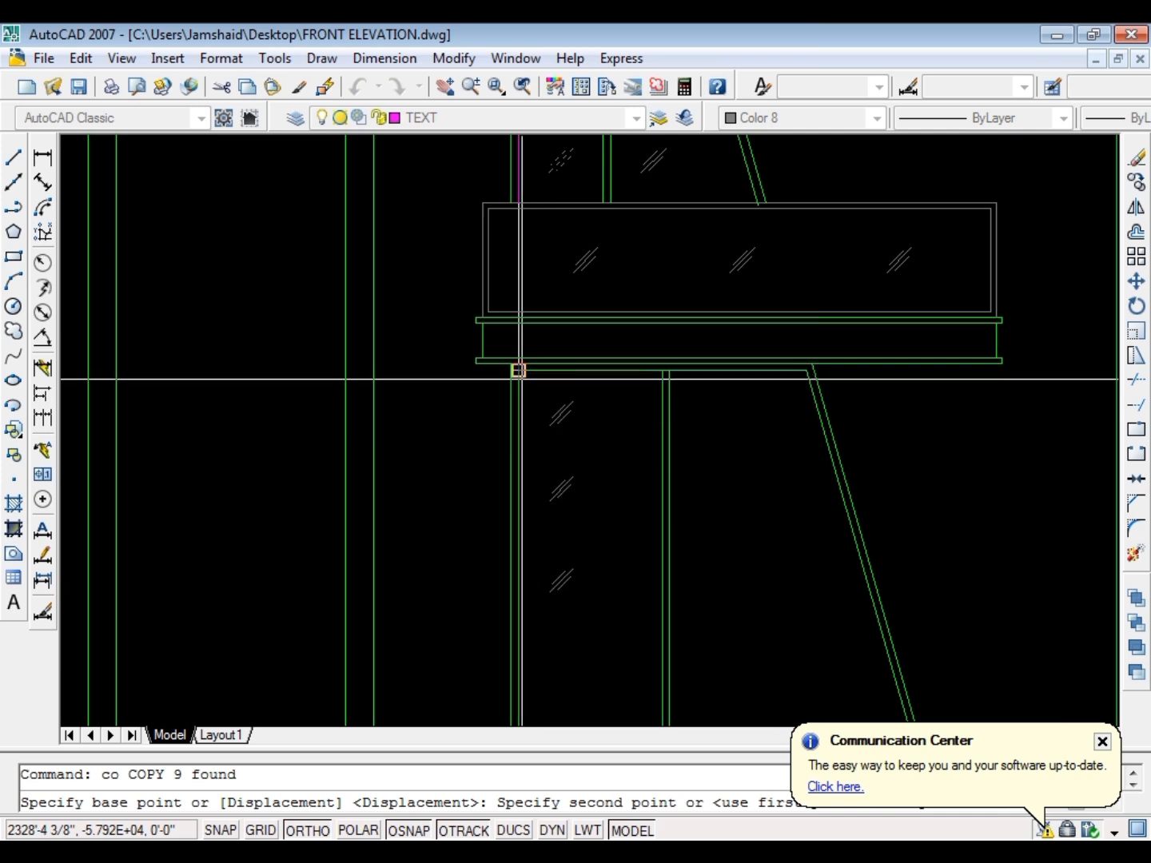
key("Escape")
Move the ground floor window's three glass marks slightly right, towards the centre of the left pane
scroll(553, 448, "down", 3)
scroll(600, 465, "up", 4)
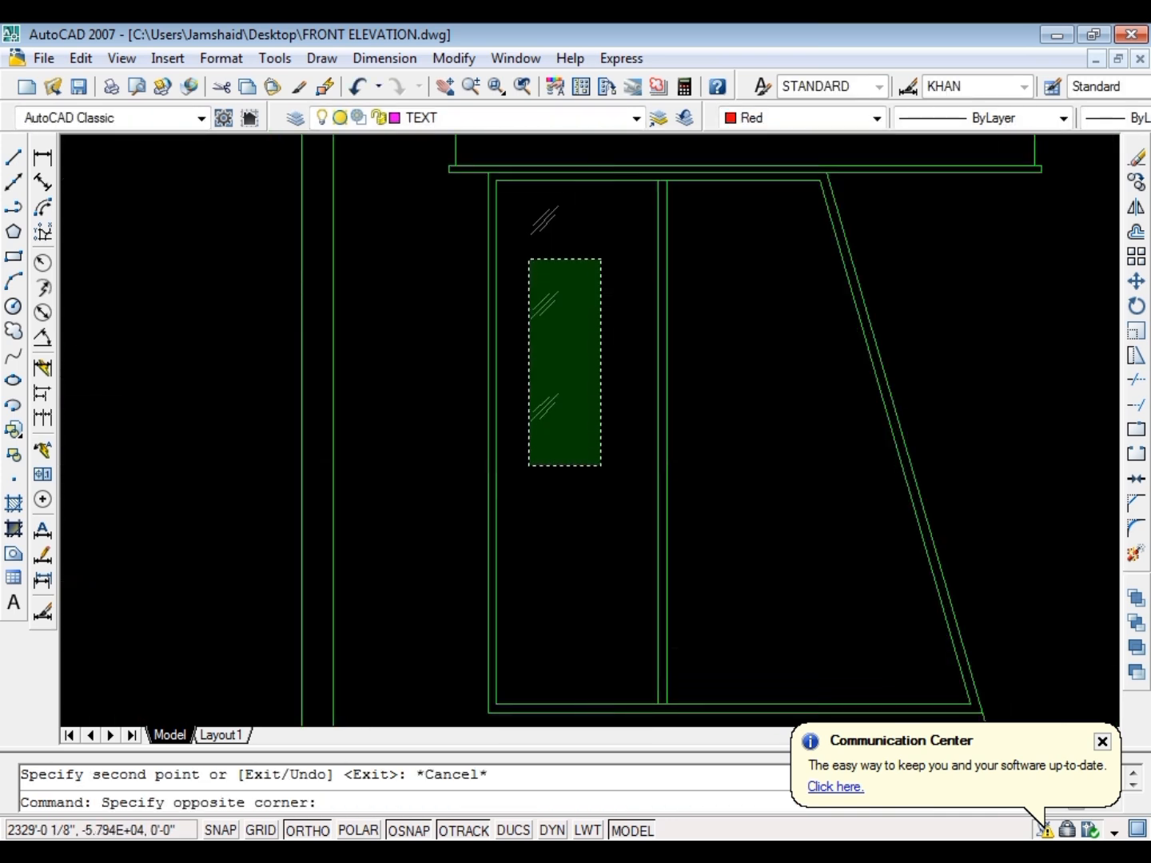
left_click(527, 205)
type("m")
key("Return")
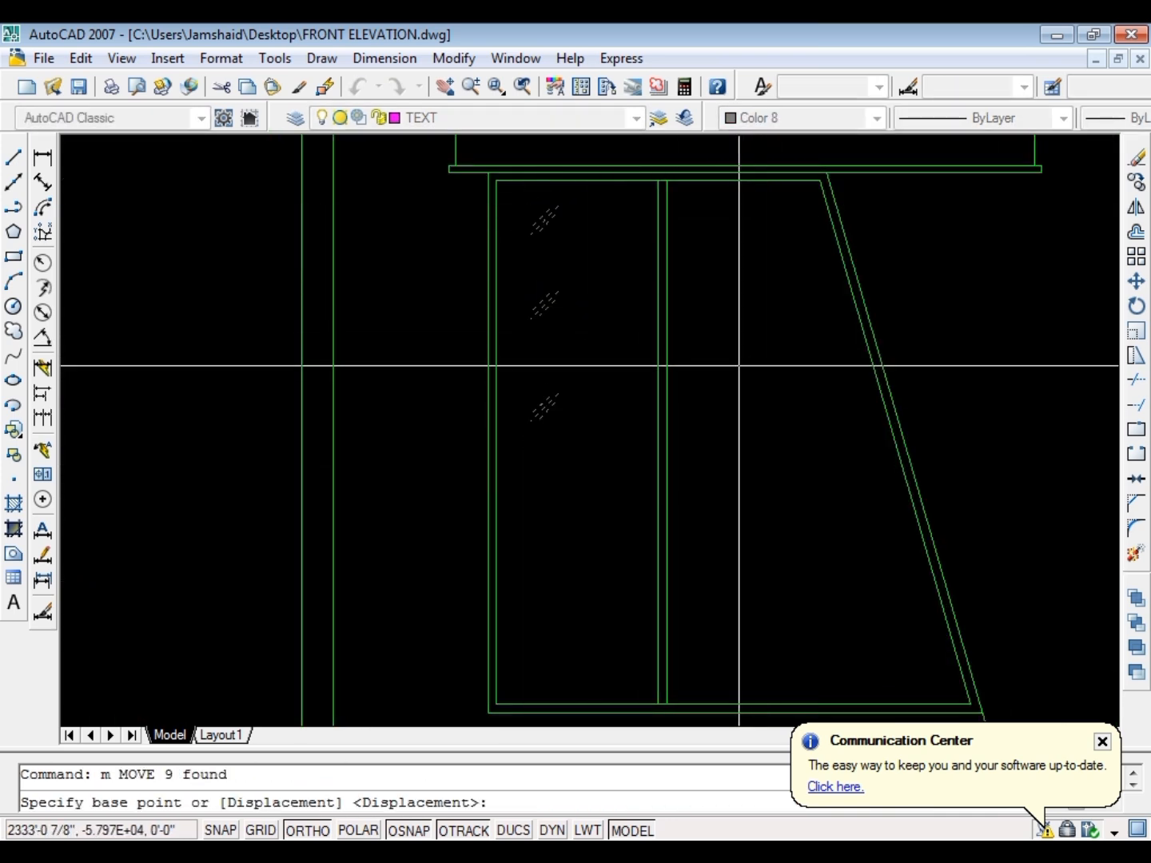
left_click(738, 366)
left_click(769, 360)
key("Escape")
Move the lowest of the three glass marks straight down within the ground floor window's left pane
left_click(768, 359)
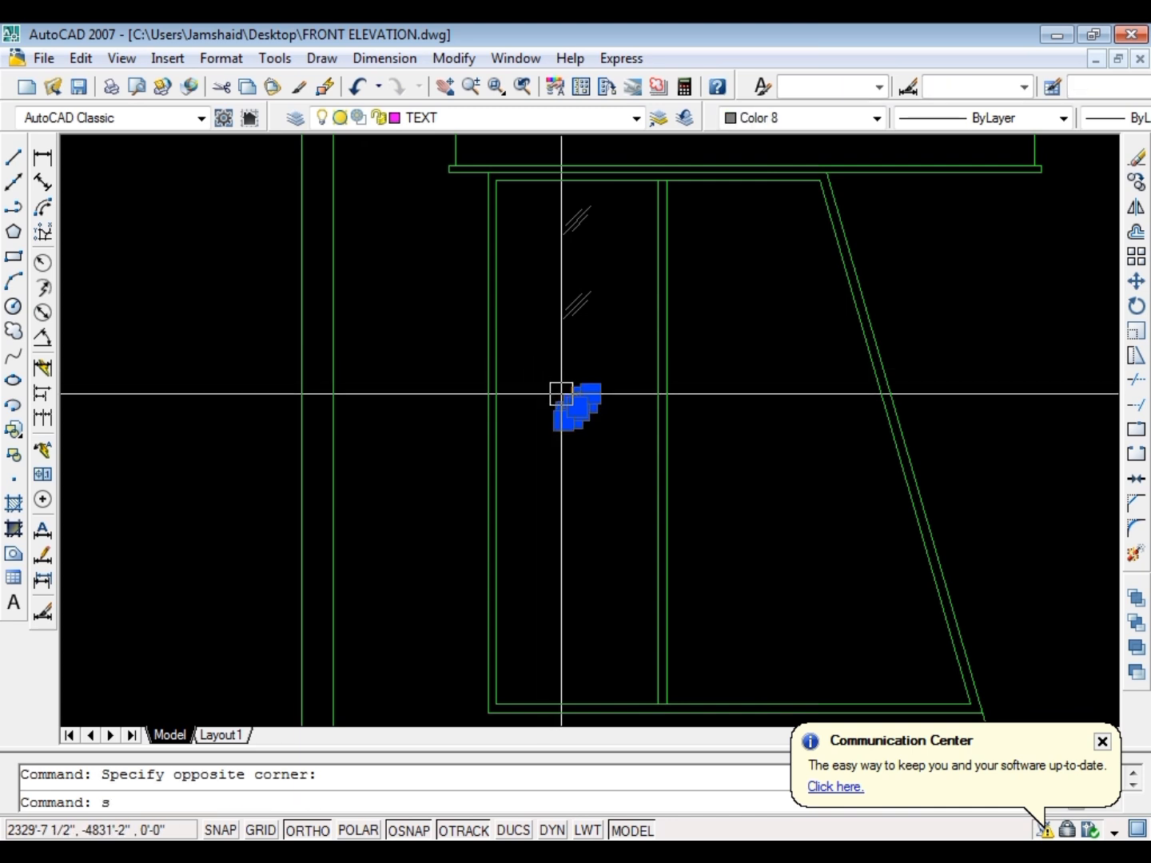
key("Return")
left_click(586, 314)
left_click(586, 394)
scroll(639, 328, "down", 2)
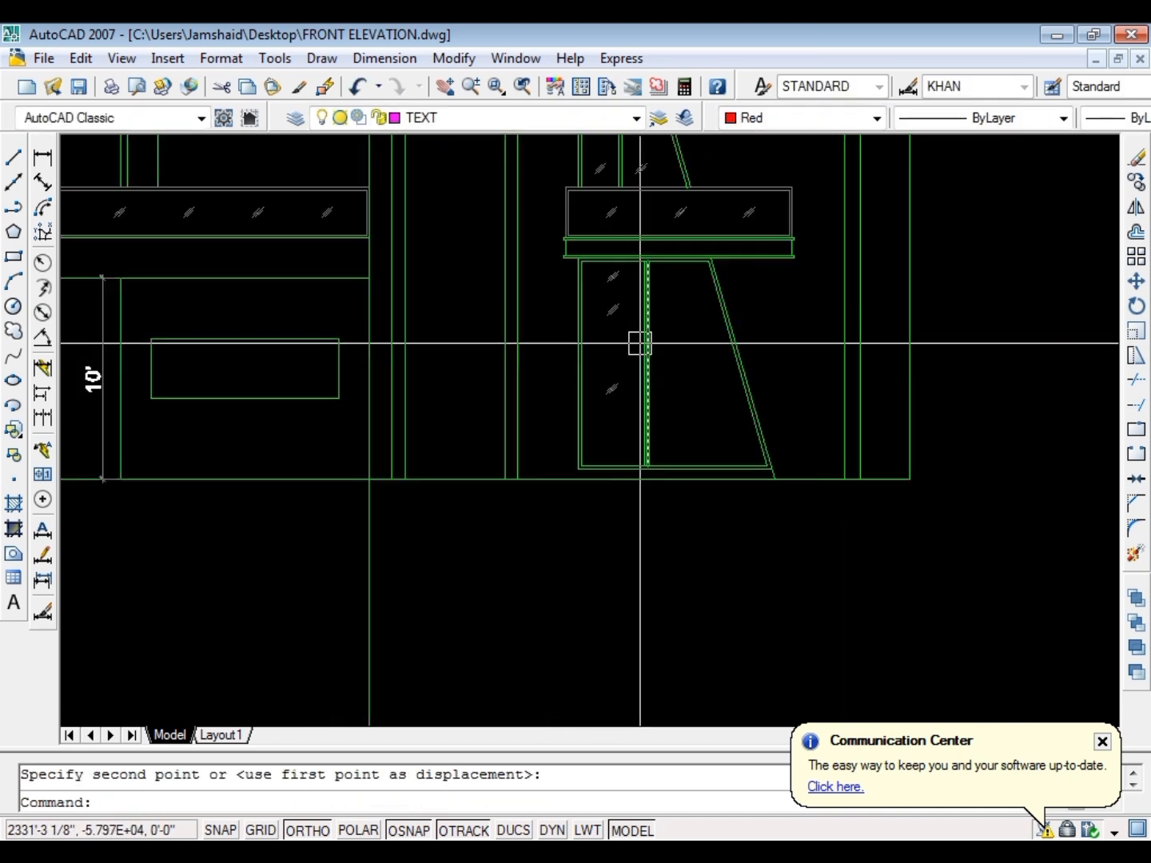
scroll(640, 343, "up", 3)
key("Escape")
left_click(617, 460)
left_click(545, 364)
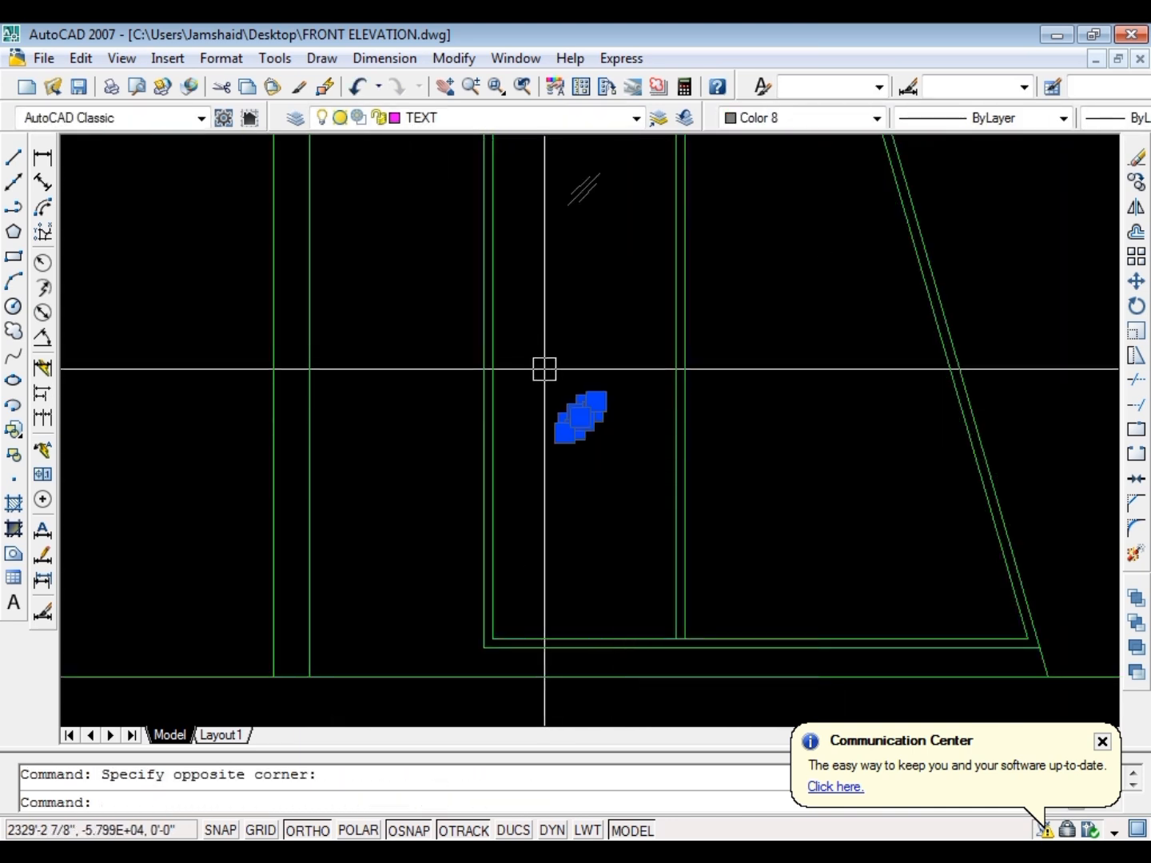
key("Escape")
Copy the second glass mark straight down three times to make six marks in the ground floor window's left pane, matching the upper marks' spacing
scroll(609, 375, "down", 3)
scroll(590, 344, "up", 4)
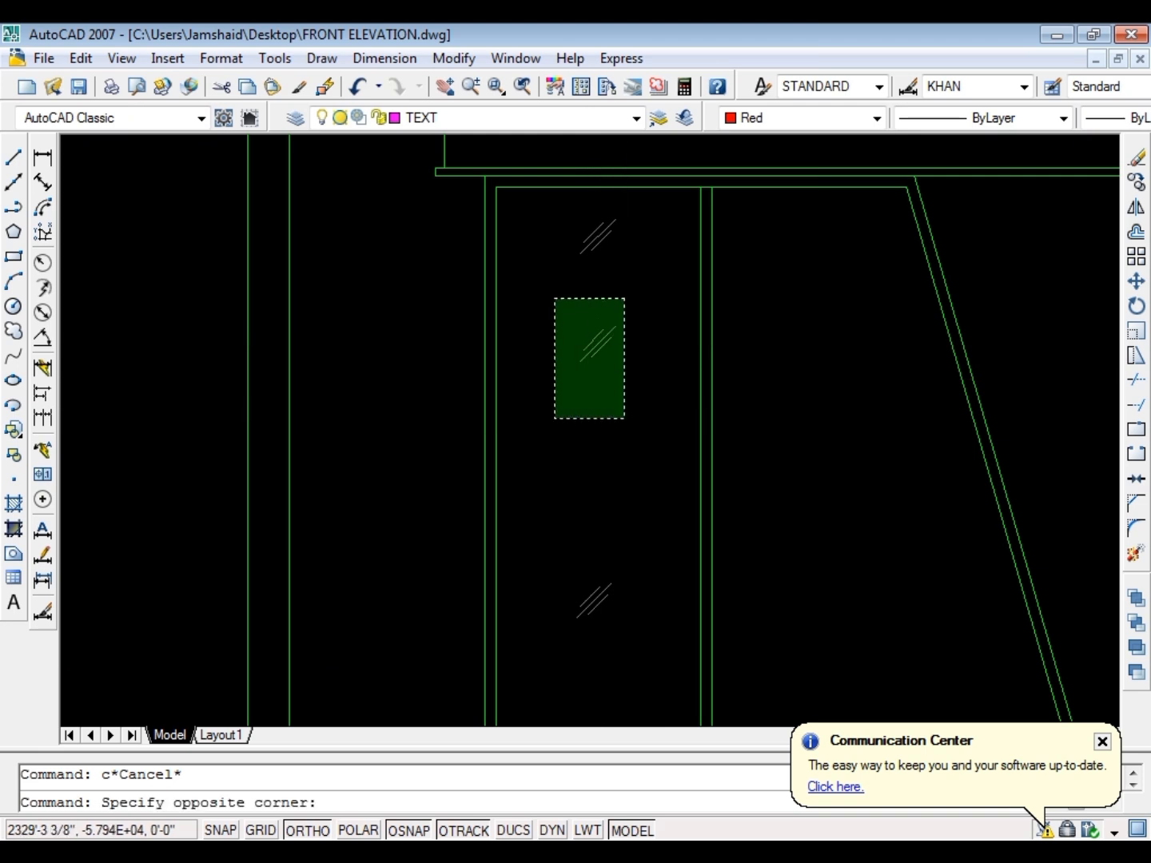
left_click(553, 304)
type("co")
key("Return")
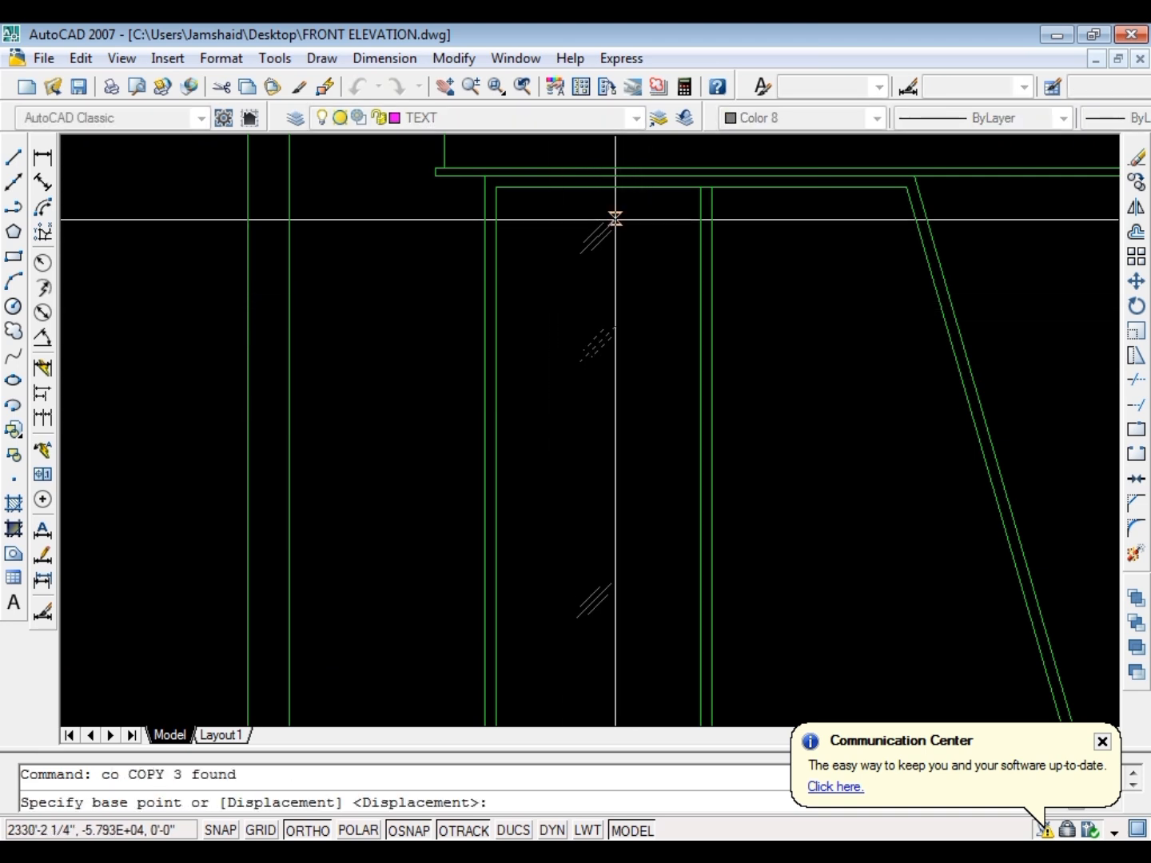
left_click(614, 218)
left_click(615, 327)
scroll(602, 280, "down", 2)
scroll(614, 476, "up", 3)
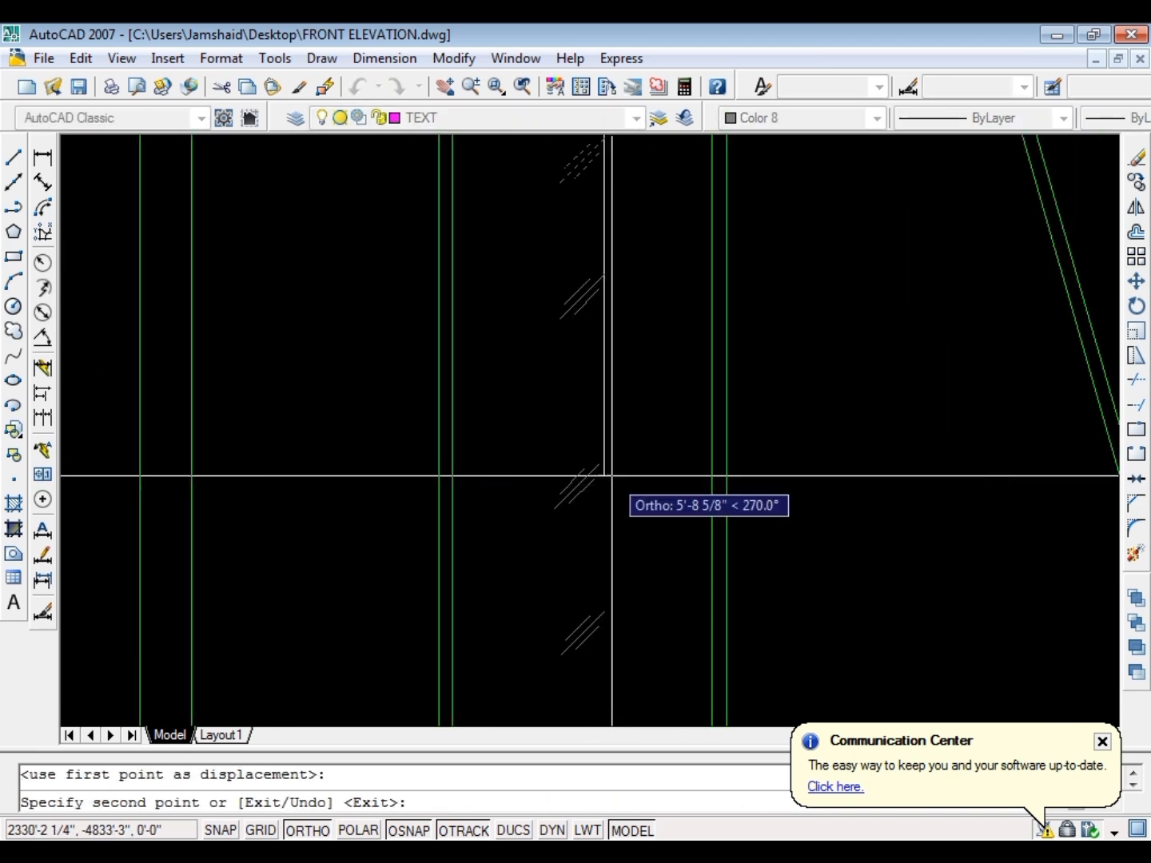
left_click(604, 464)
scroll(598, 465, "down", 3)
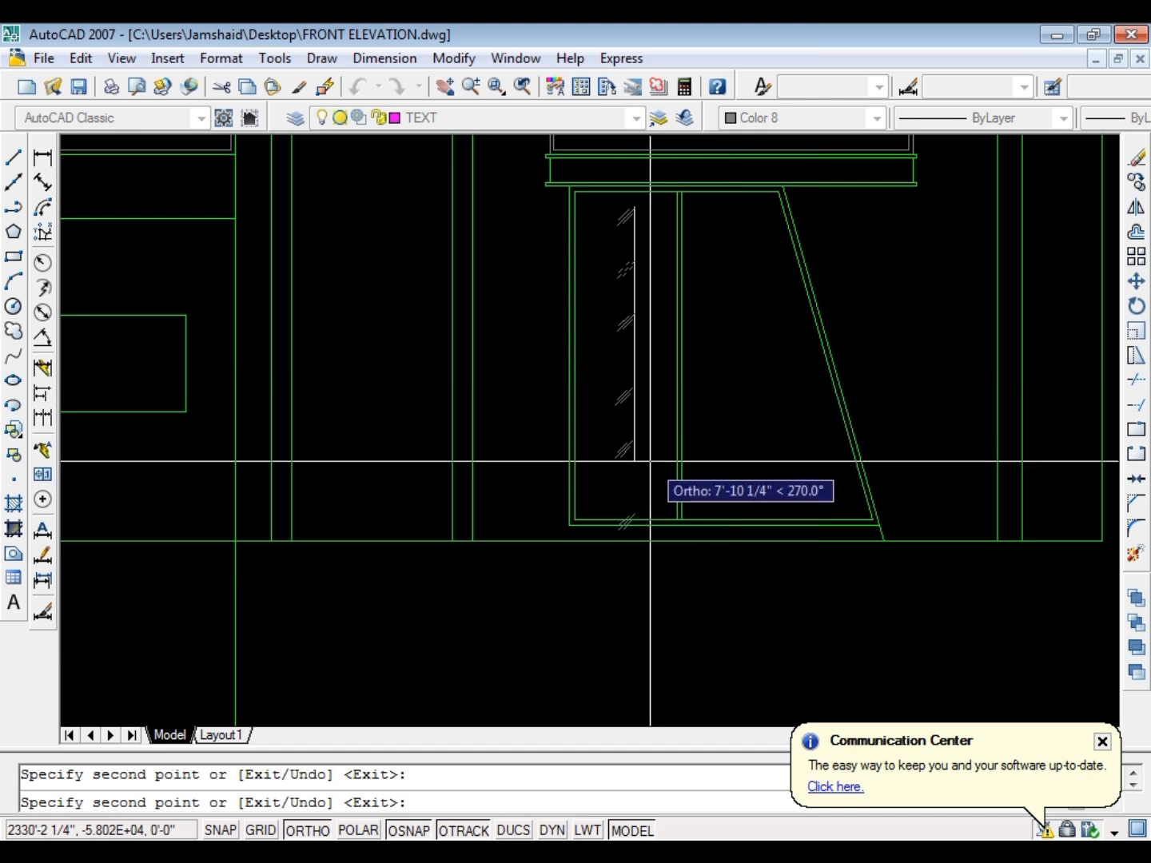
key("Escape")
key("Escape")
scroll(658, 500, "up", 2)
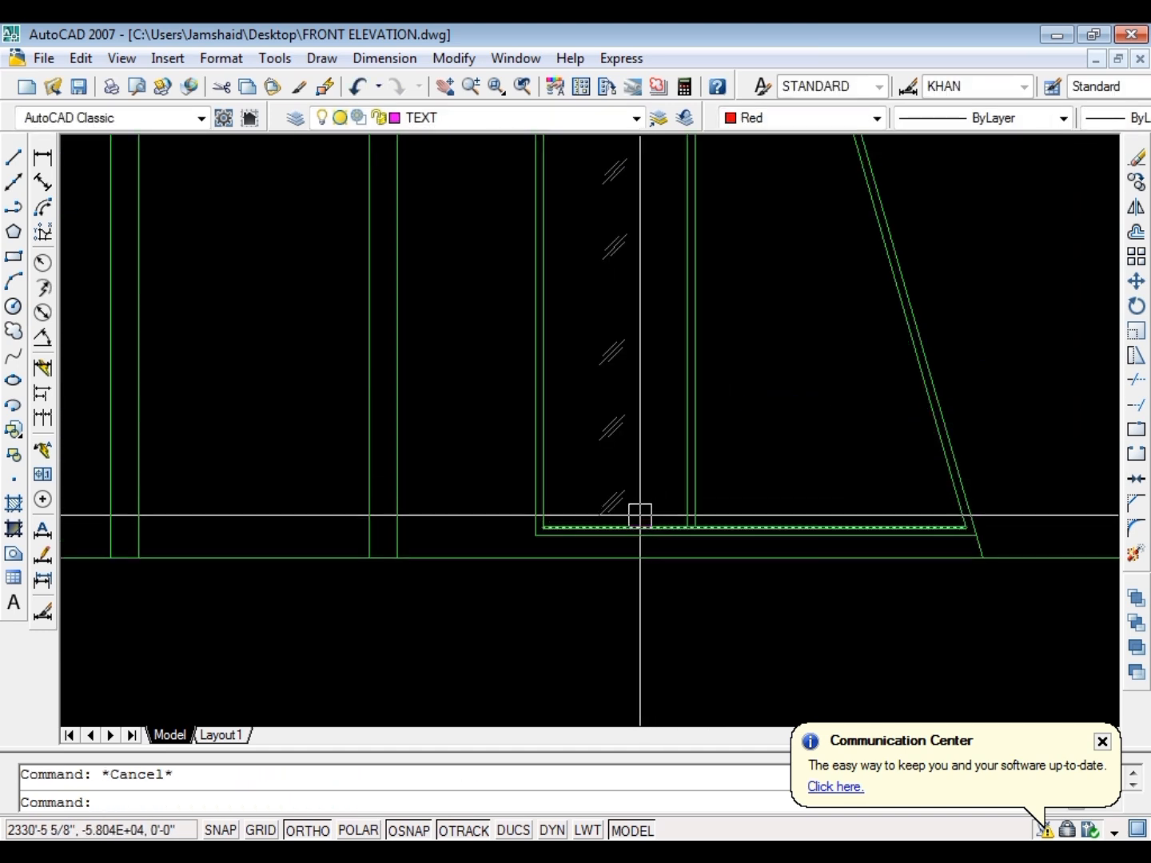
left_click(636, 515)
scroll(578, 421, "down", 5)
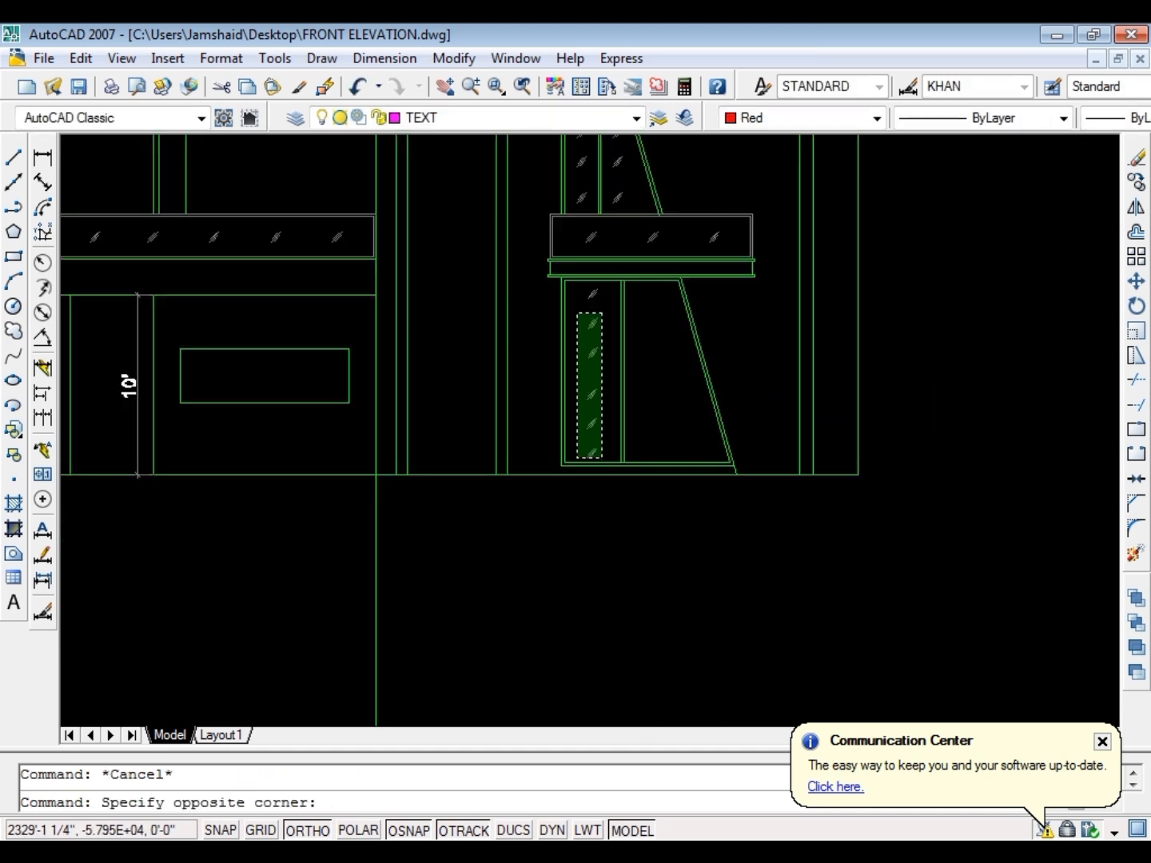
left_click(578, 312)
key("Escape")
Move the lower three glass marks slightly up so the left pane's six marks are spaced more evenly
scroll(616, 437, "up", 3)
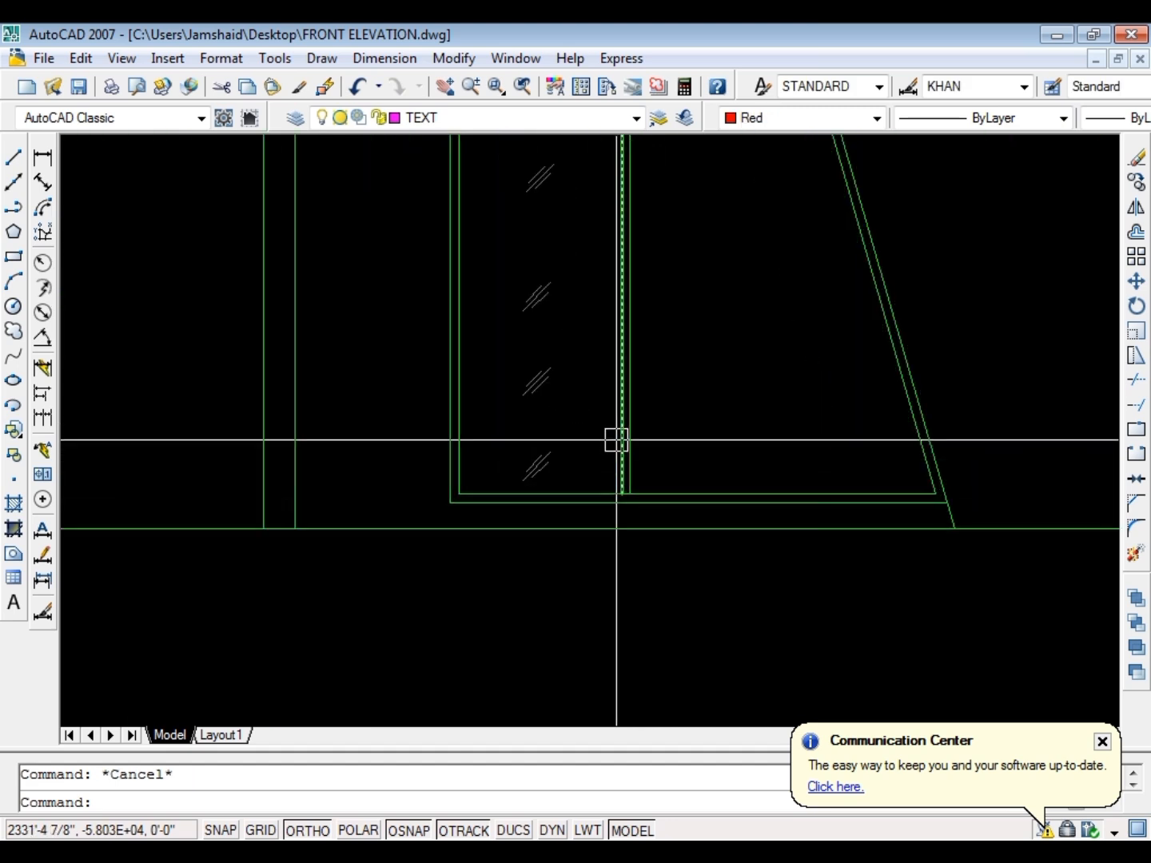
left_click(585, 478)
left_click(488, 261)
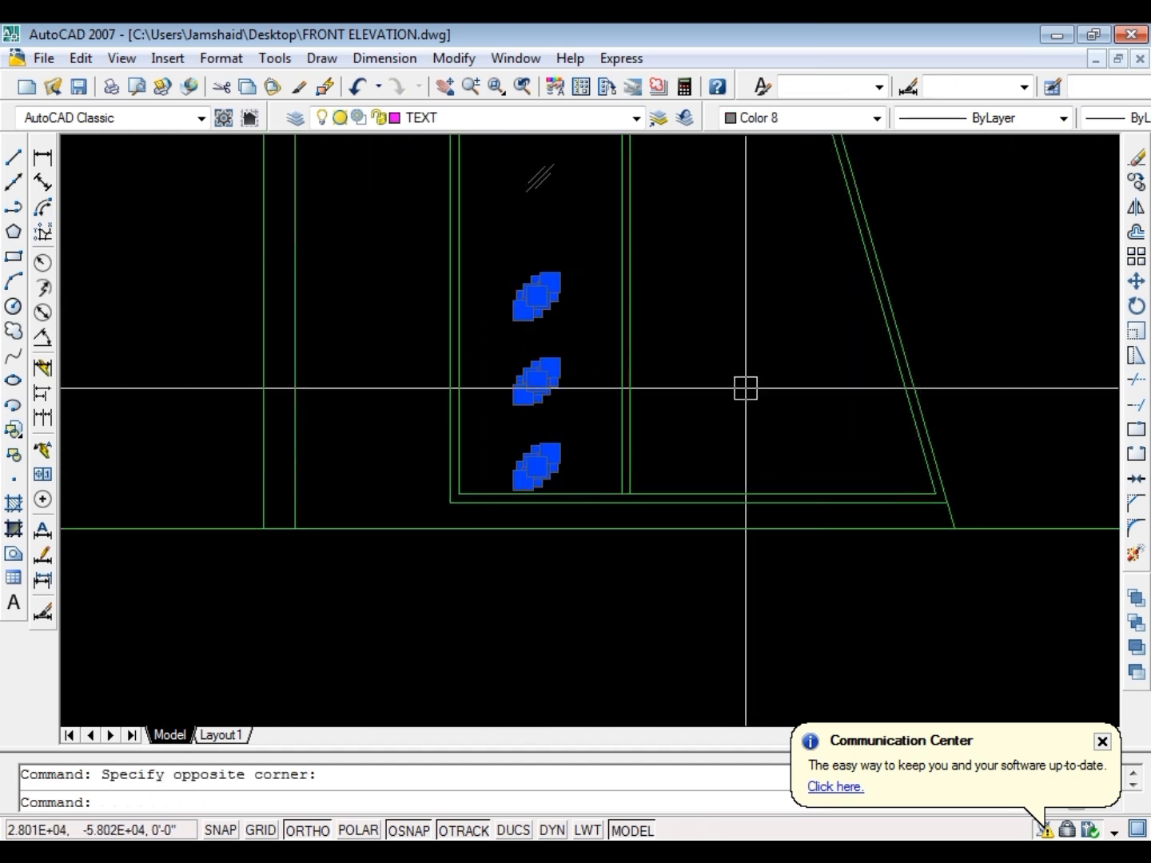
type("m")
key("space")
left_click(773, 384)
left_click(773, 352)
key("Escape")
scroll(731, 430, "down", 2)
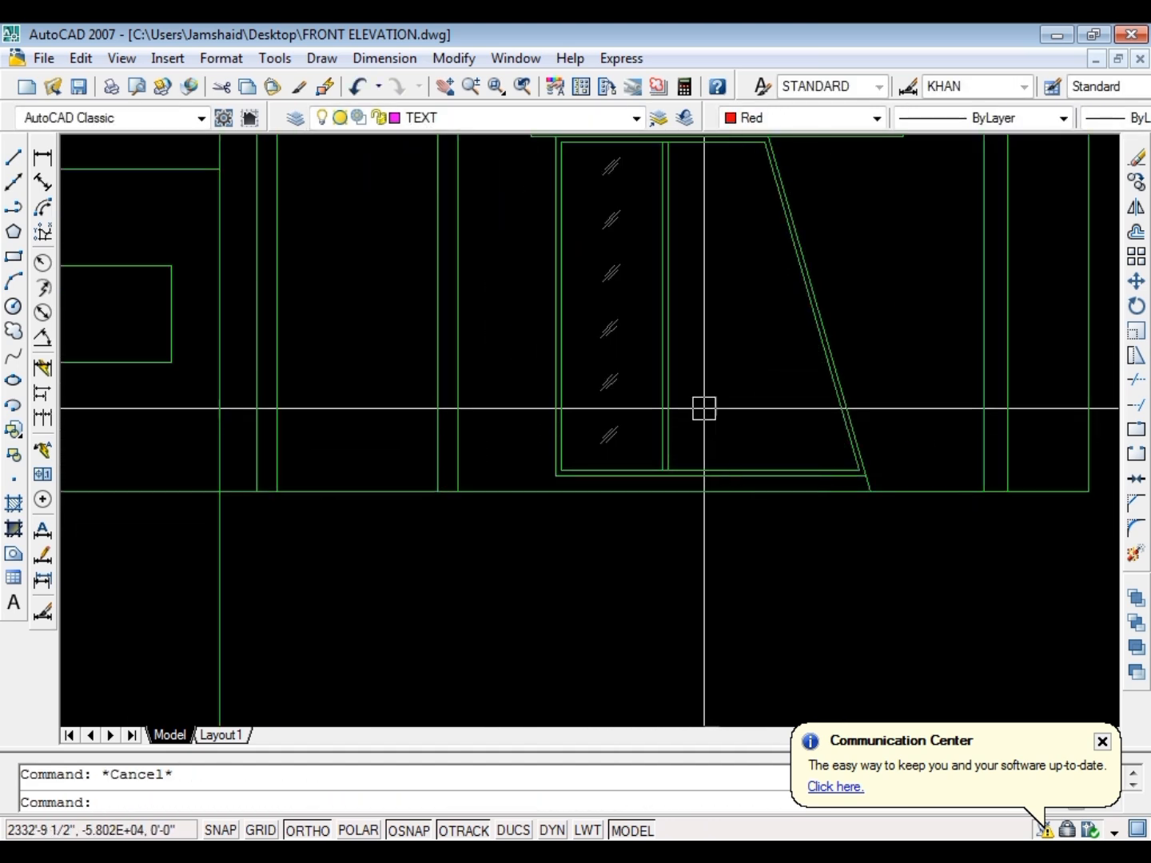
scroll(651, 430, "down", 1)
scroll(645, 442, "up", 2)
left_click(635, 470)
scroll(603, 410, "down", 1)
scroll(571, 315, "down", 2)
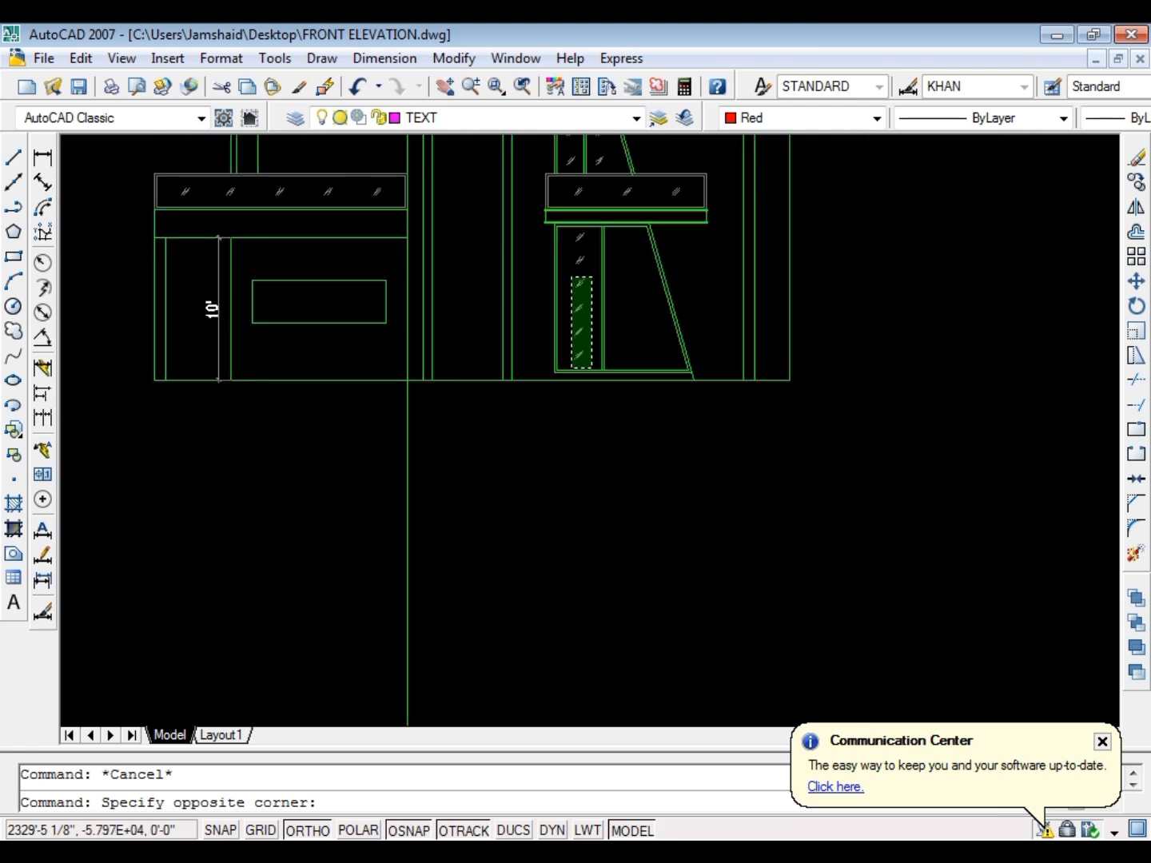
scroll(569, 232, "up", 2)
left_click(568, 227)
Save the drawing
key("ctrl+s")
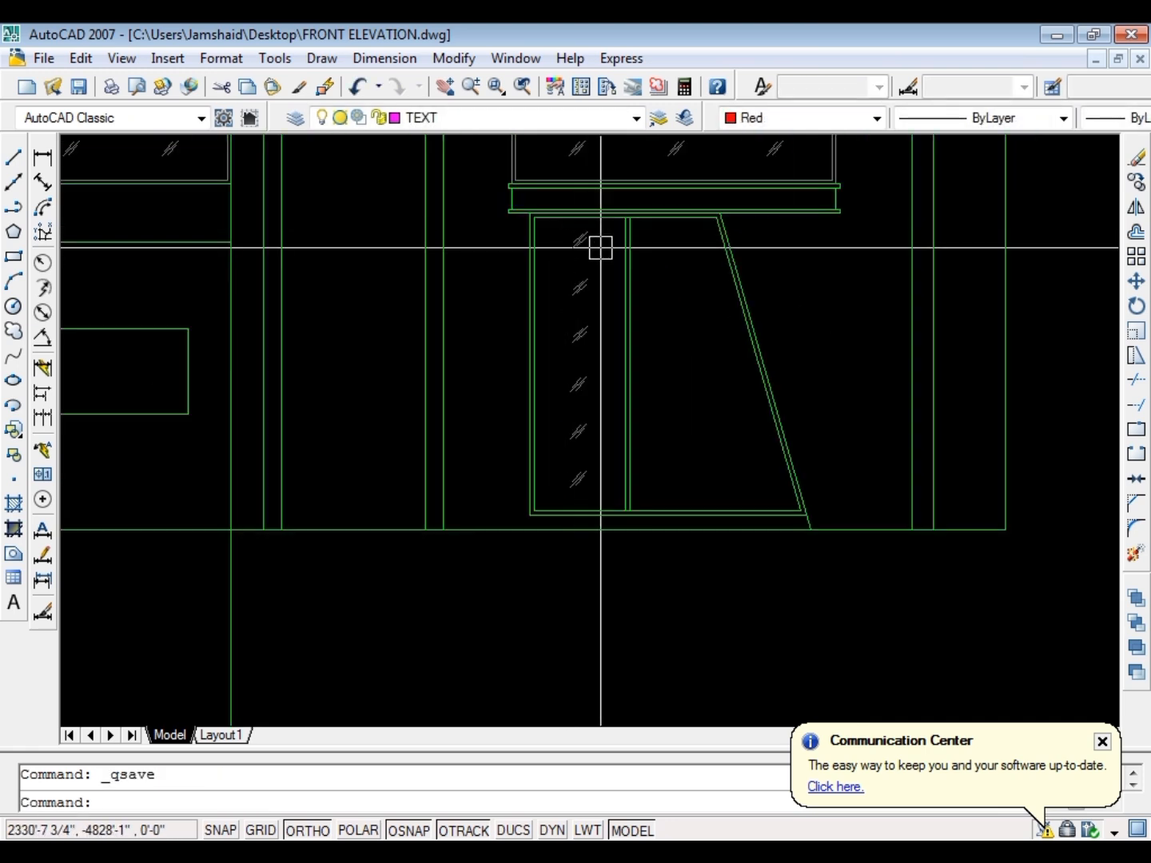
key("Escape")
Copy the left pane's six glass marks into the right pane, from the mullion's top end to the inner top edge's right corner
scroll(605, 239, "up", 3)
left_click(620, 218)
scroll(520, 265, "down", 4)
left_click(506, 436)
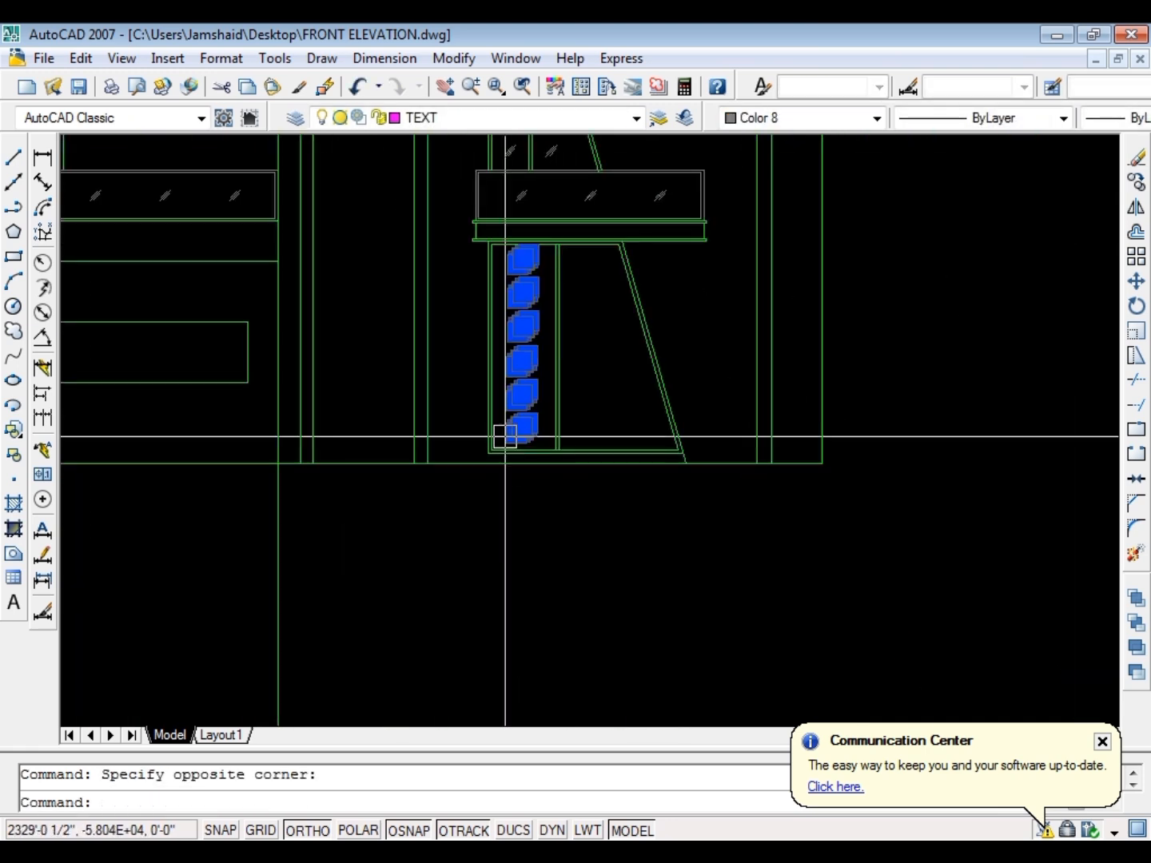
type("co")
key("Return")
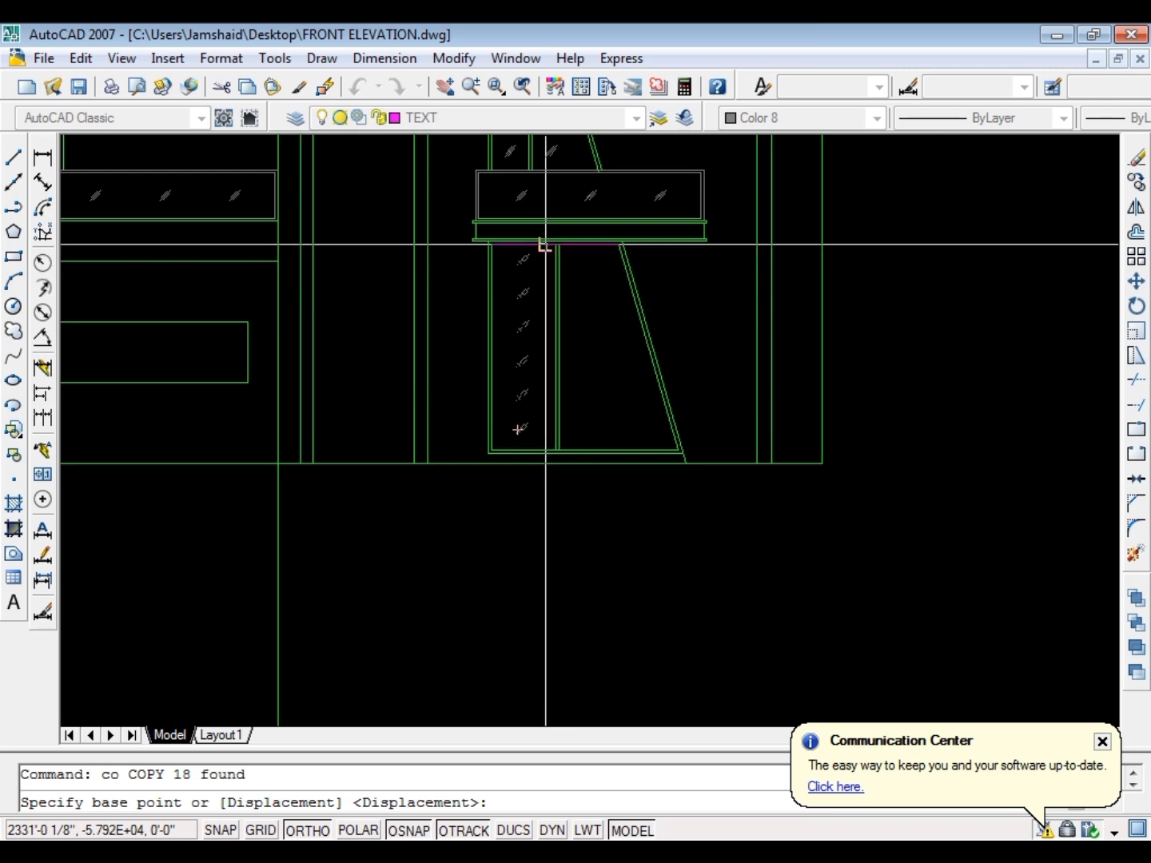
scroll(545, 244, "up", 4)
left_click(575, 240)
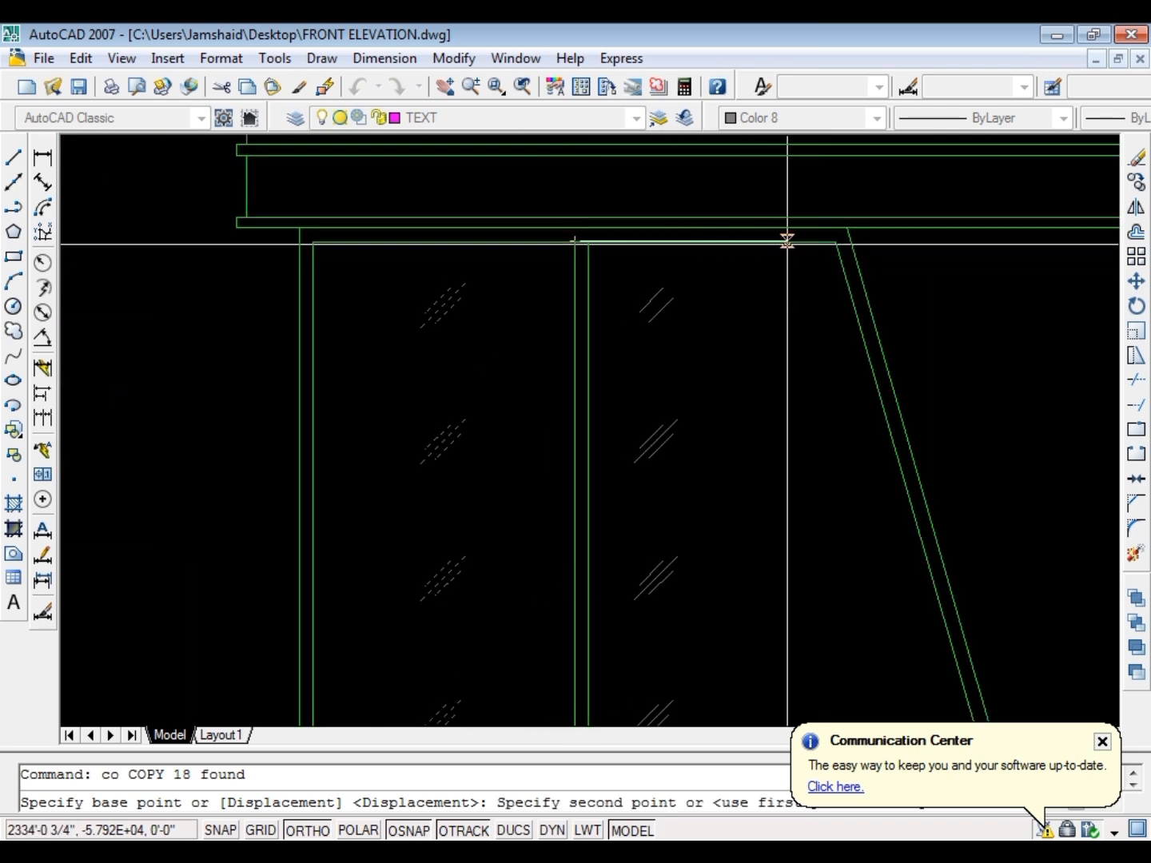
left_click(836, 241)
key("Escape")
scroll(643, 288, "down", 3)
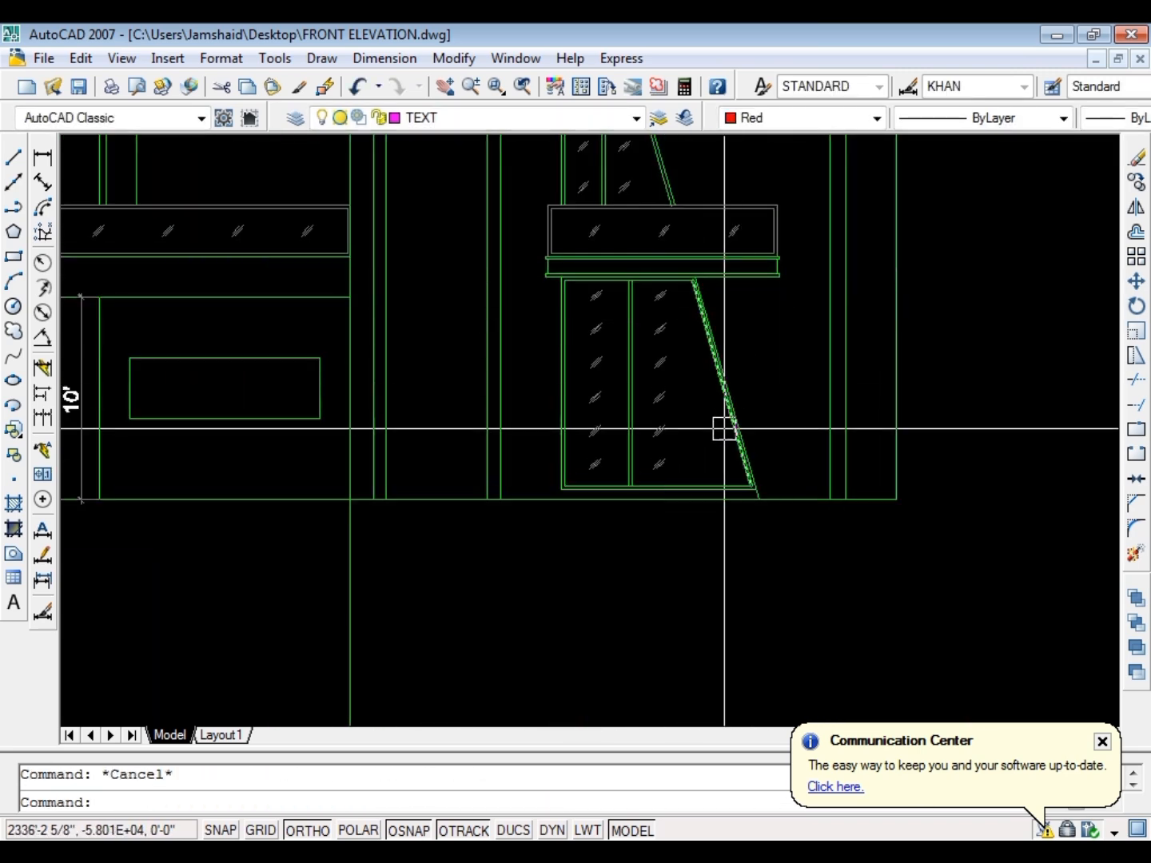
scroll(668, 265, "up", 3)
scroll(720, 315, "down", 4)
left_click(668, 342)
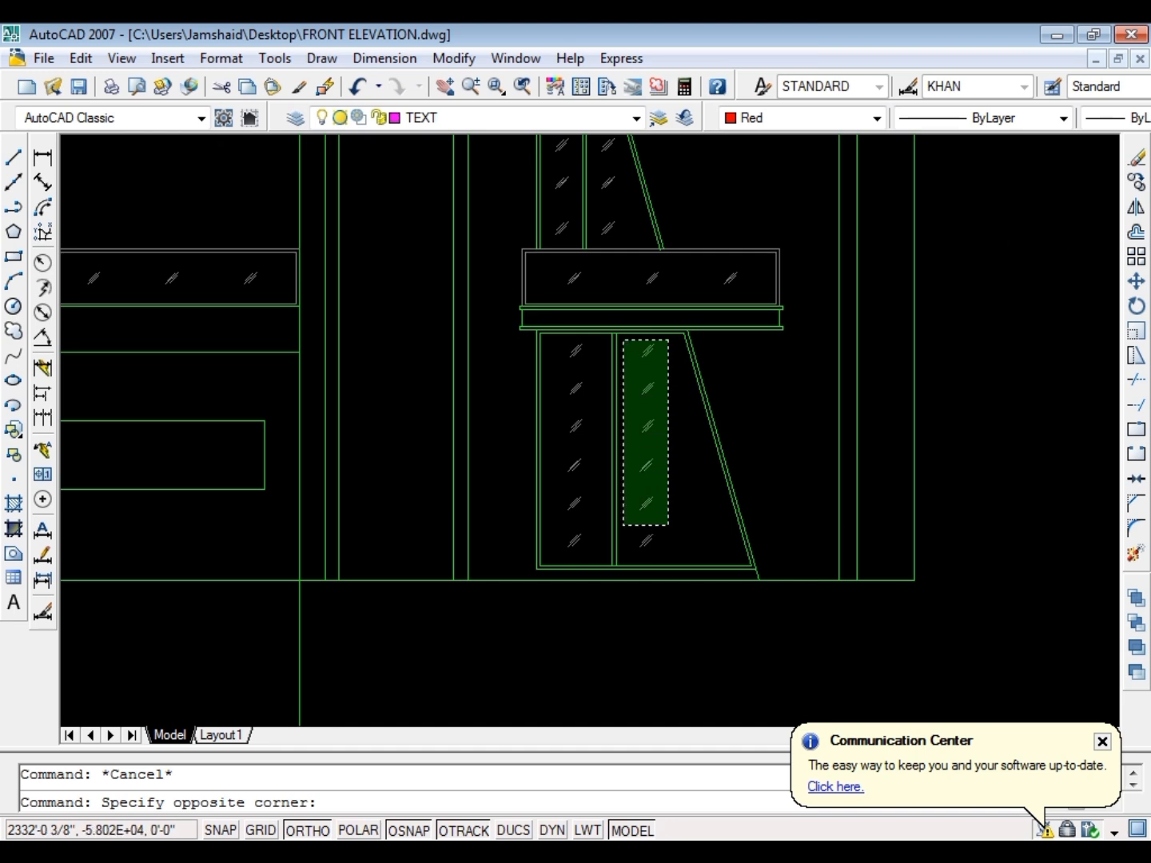
left_click(623, 526)
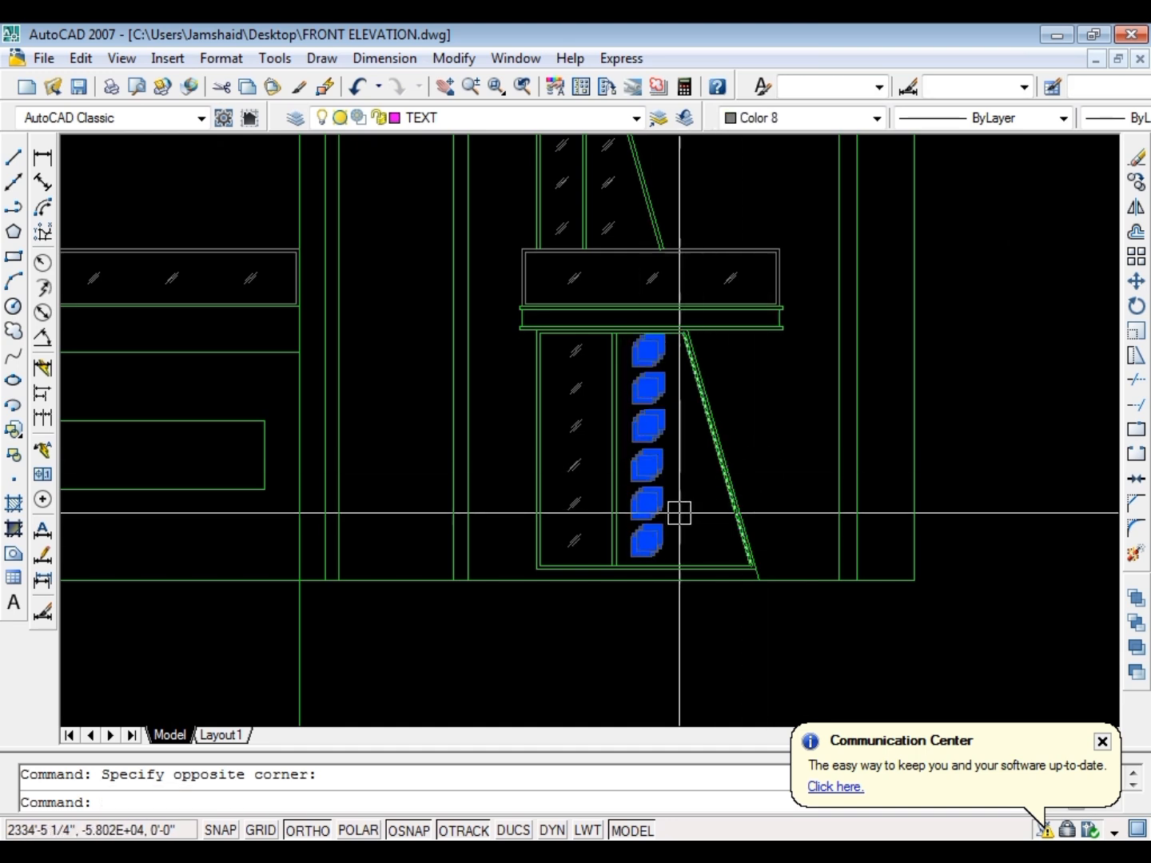
key("Escape")
Copy the lower four glass marks of the ground floor window's right pane horizontally toward the slanted edge
scroll(676, 519, "up", 5)
left_click(654, 570)
left_click(584, 164)
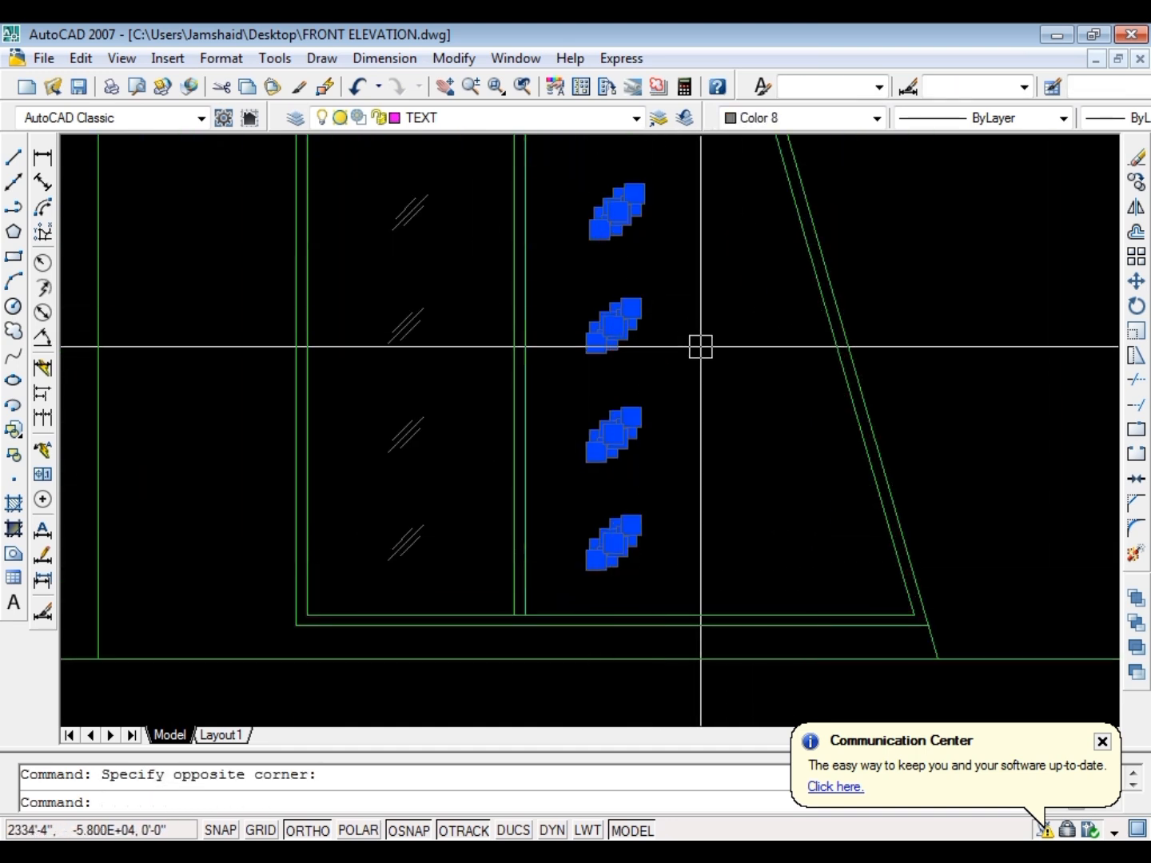
key("Return")
left_click(679, 405)
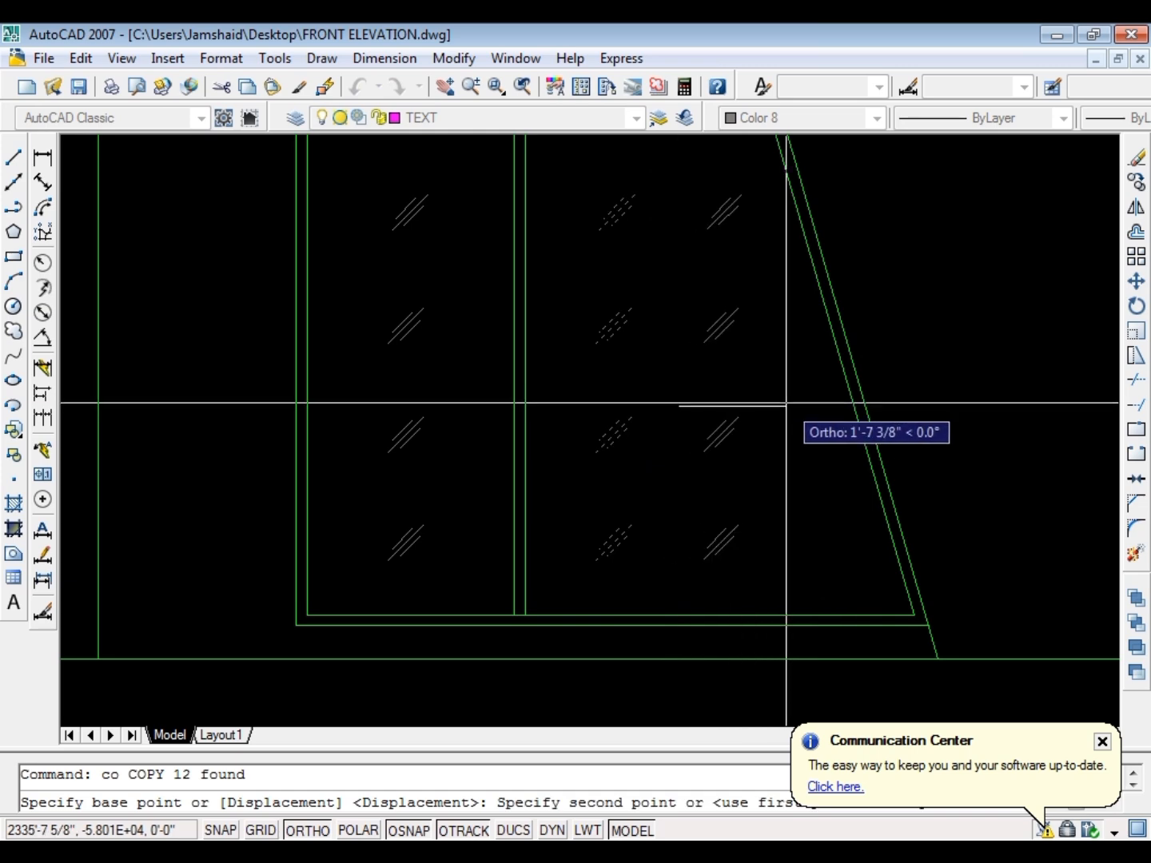
key("Escape")
scroll(594, 463, "down", 5)
Copy the right pane's second glass mark from the top horizontally, aligning it above the four new marks near the slanted edge
scroll(634, 373, "up", 8)
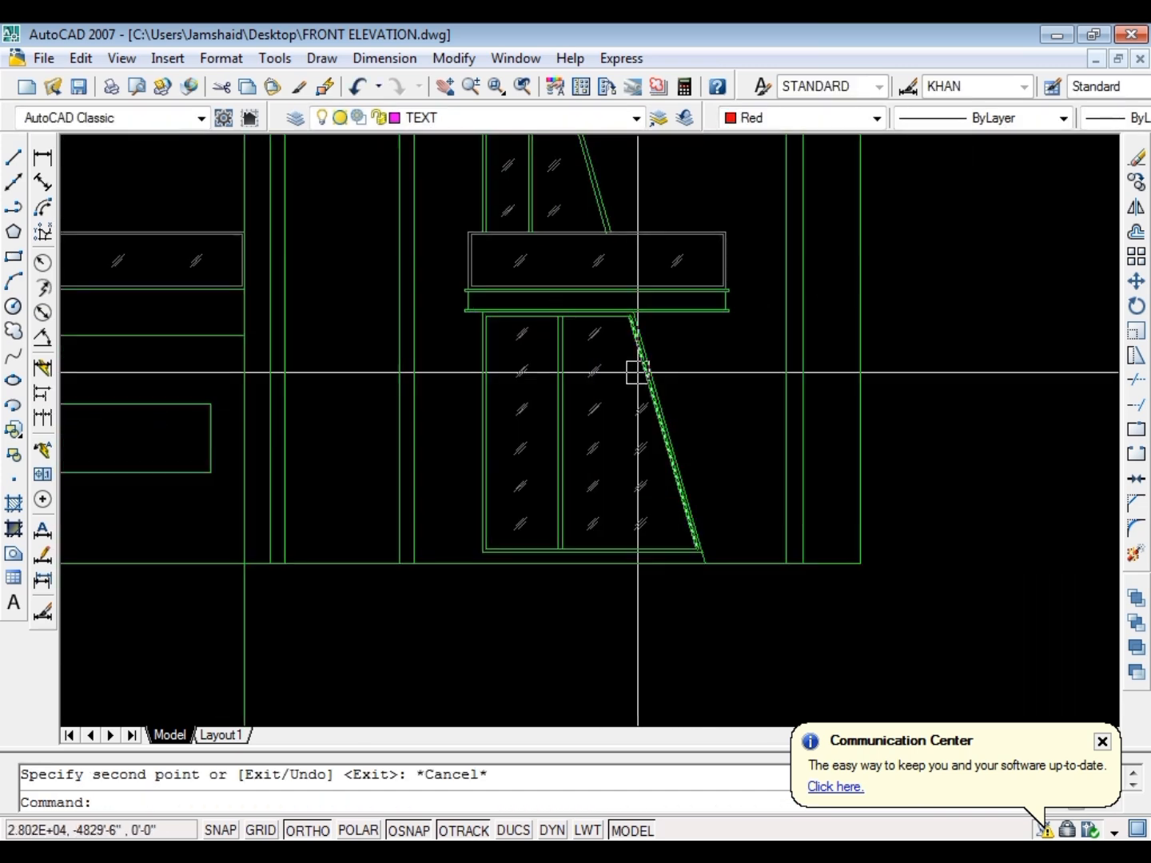
left_click(559, 397)
left_click(443, 231)
key("Return")
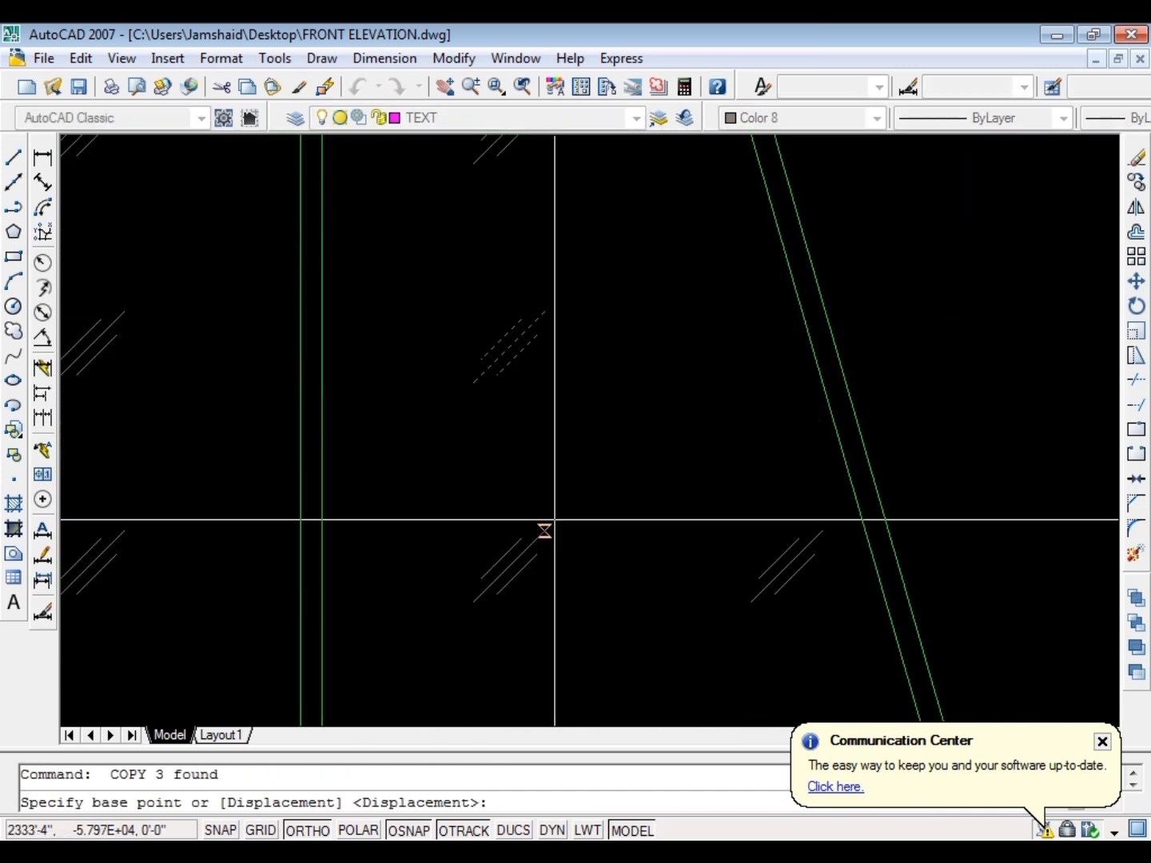
left_click(544, 530)
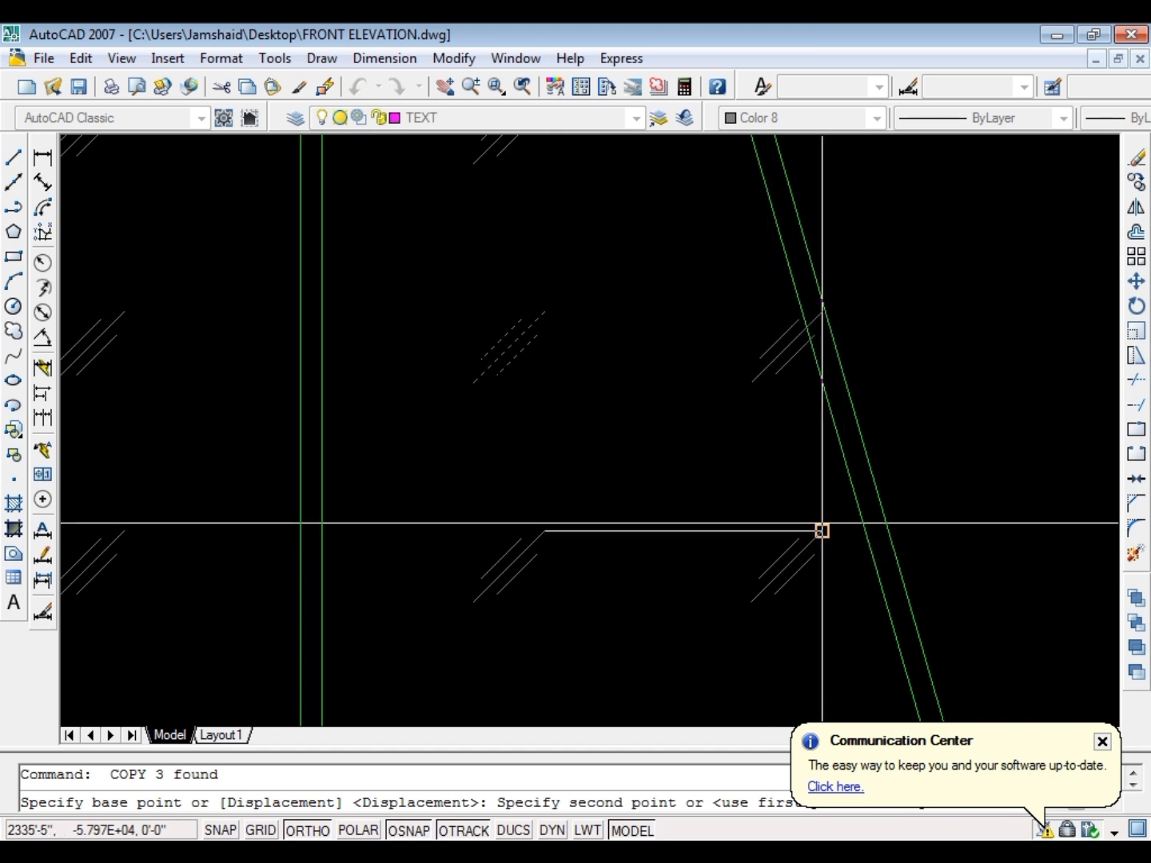
left_click(822, 524)
key("Escape")
Trim the new second-row glass mark where it crosses the ground floor window's inner slanted edge
key("Escape")
scroll(811, 306, "up", 4)
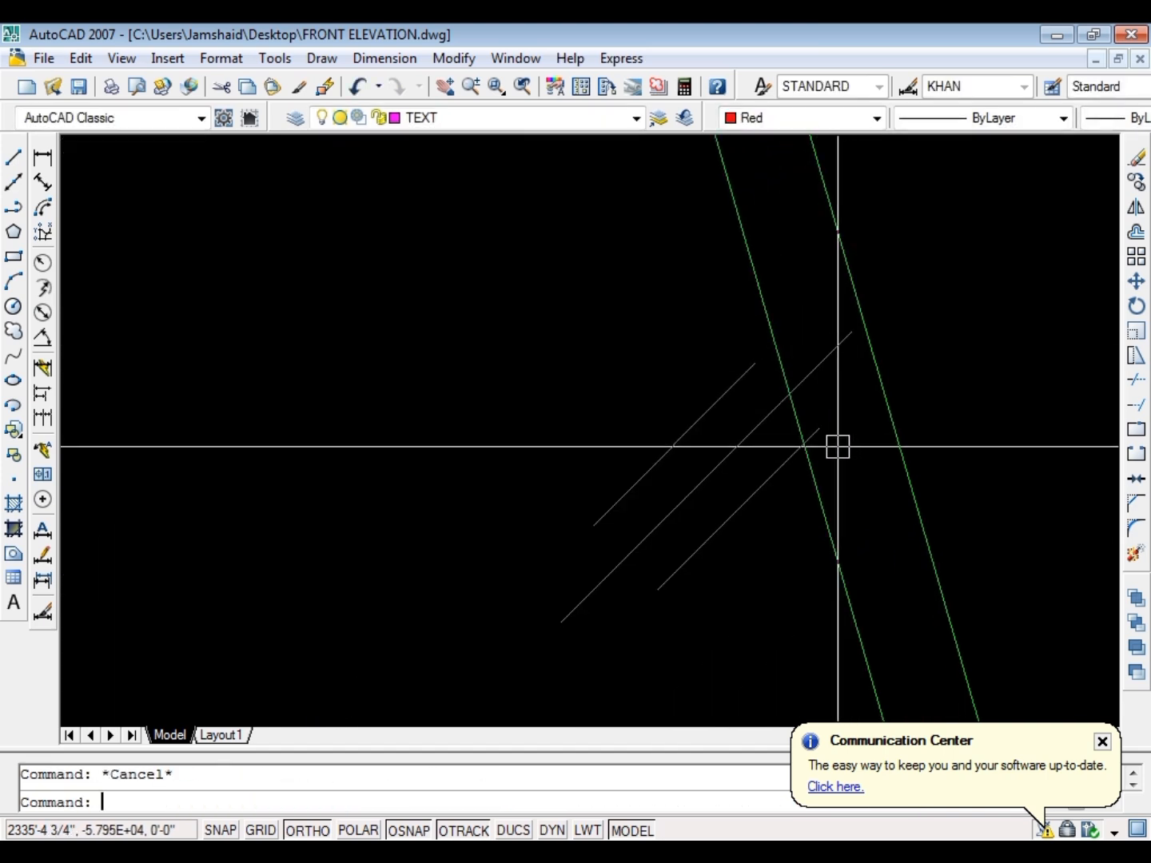
type("tr")
key("Return")
left_click(818, 429)
key("Escape")
key("Escape")
scroll(846, 378, "down", 5)
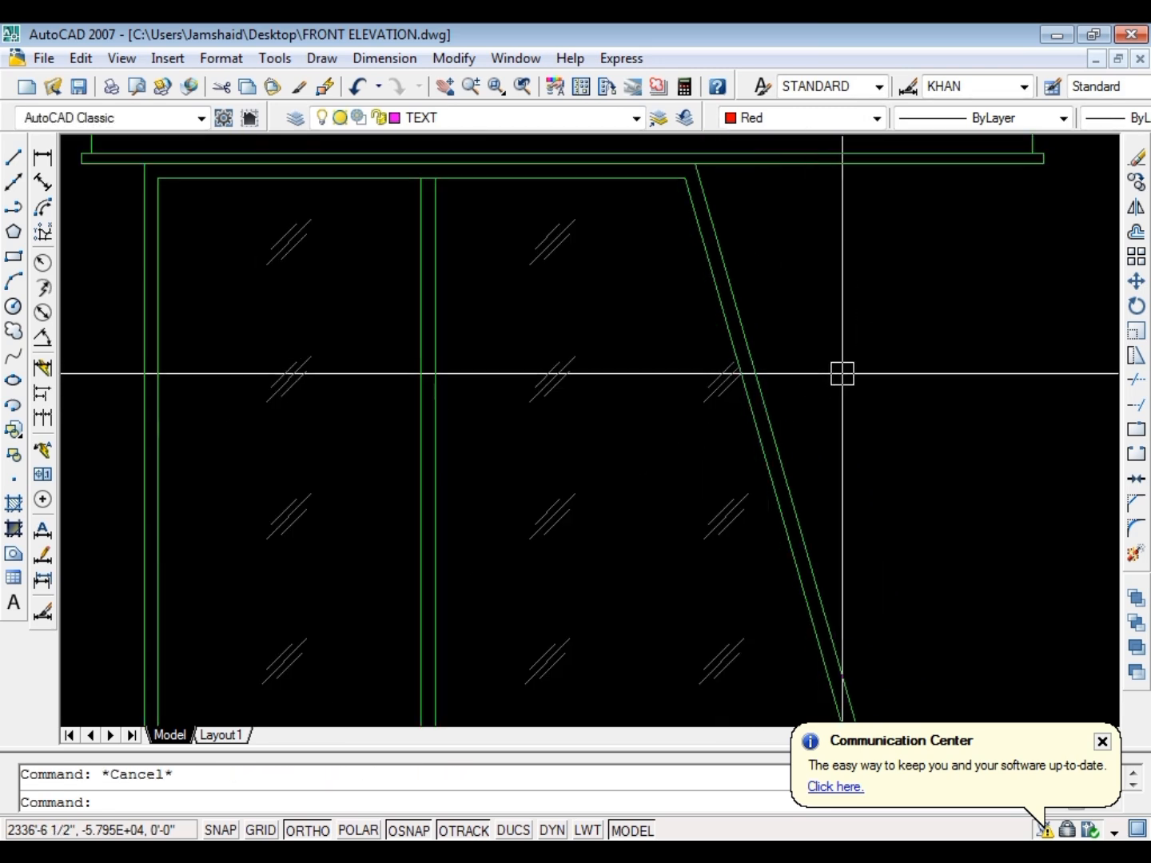
Copy the lower two glass marks of the first floor window's right pane horizontally toward its slanted edge
scroll(582, 427, "down", 3)
scroll(696, 386, "up", 2)
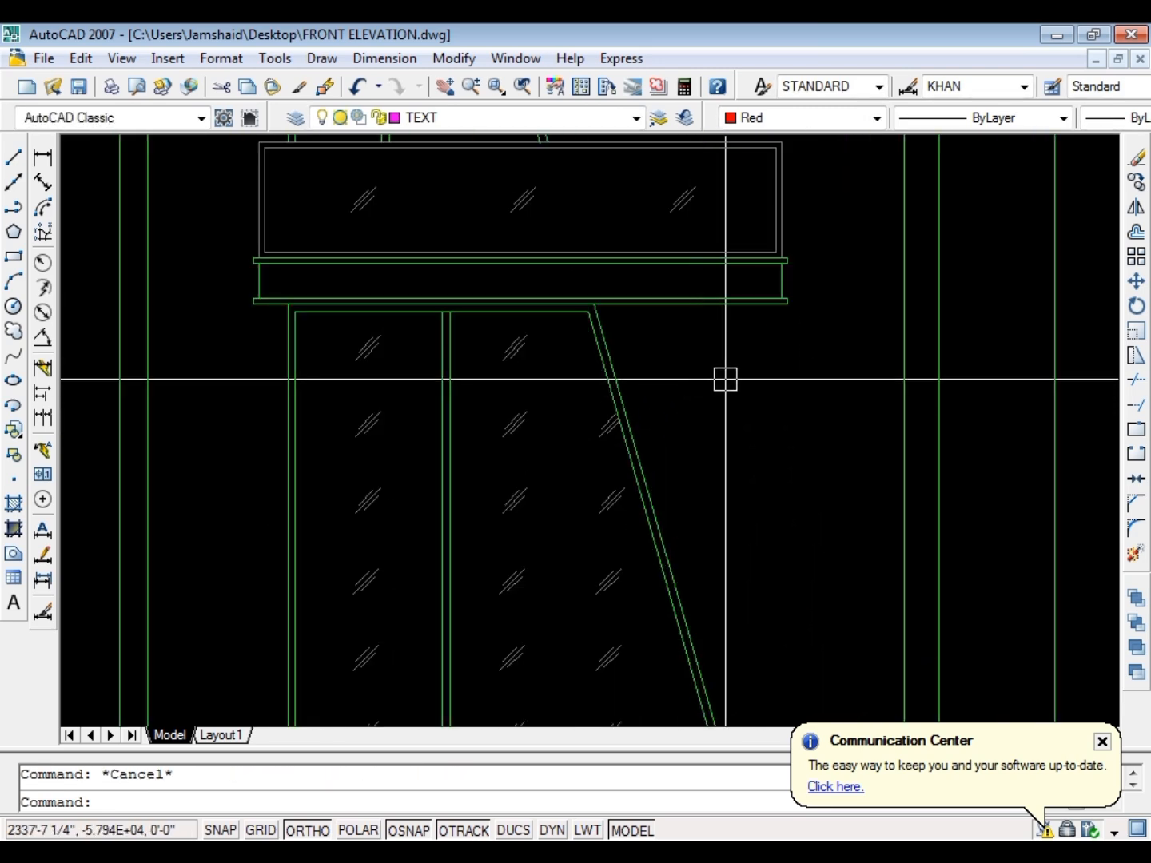
scroll(724, 380, "down", 6)
scroll(576, 385, "up", 8)
left_click(730, 424)
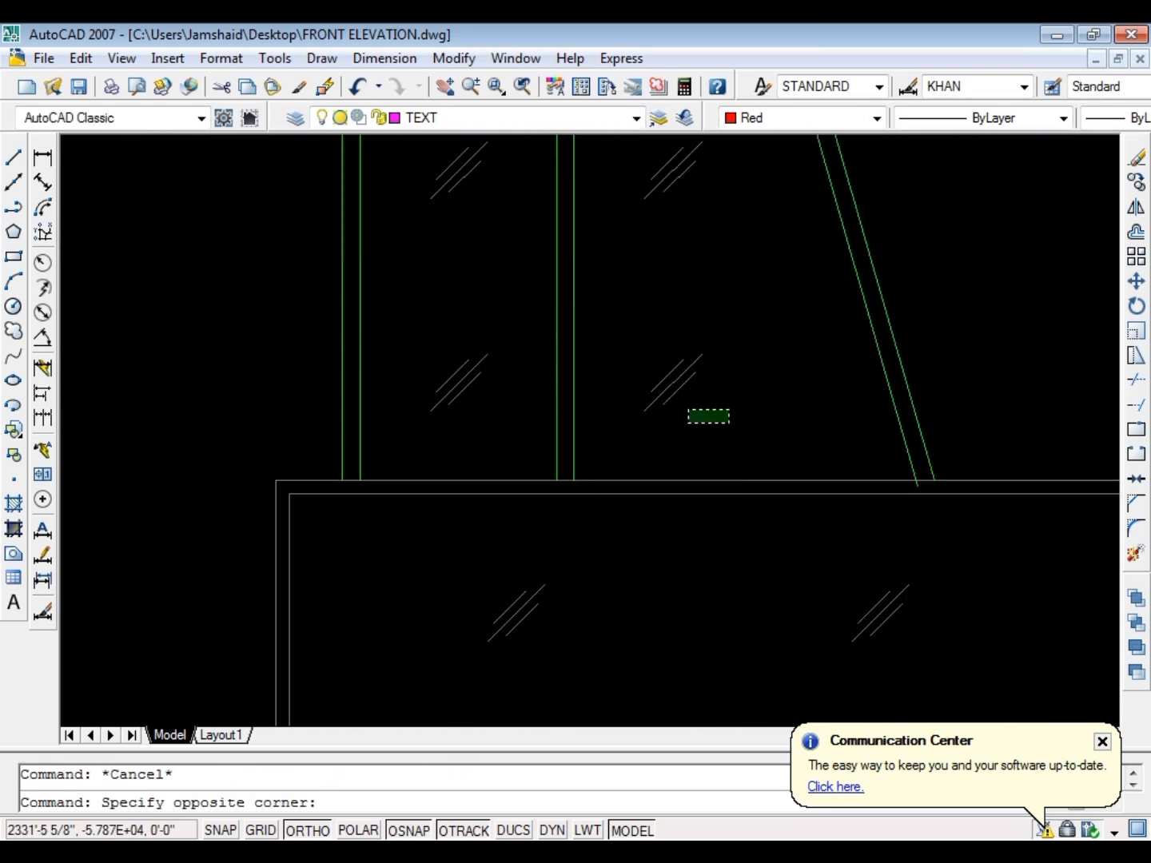
scroll(614, 331, "down", 2)
left_click(619, 189)
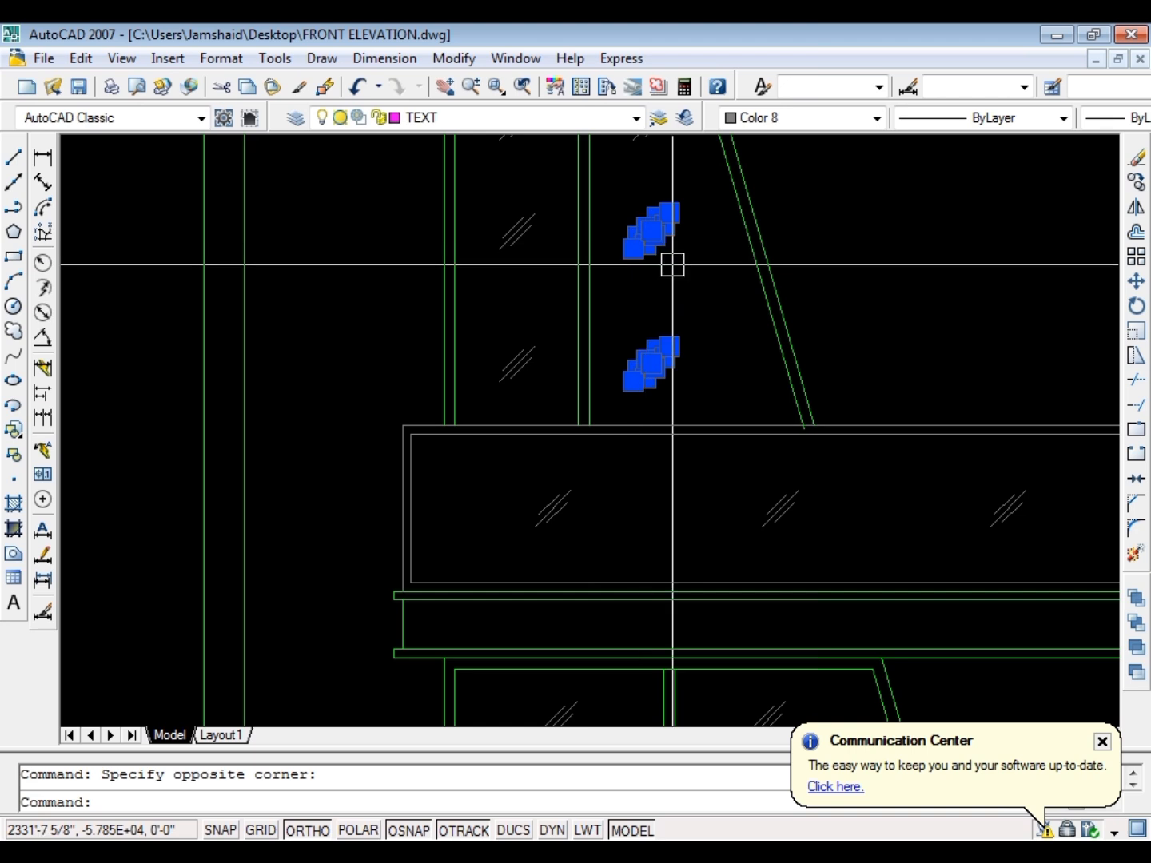
type("co")
key("Return")
left_click(817, 276)
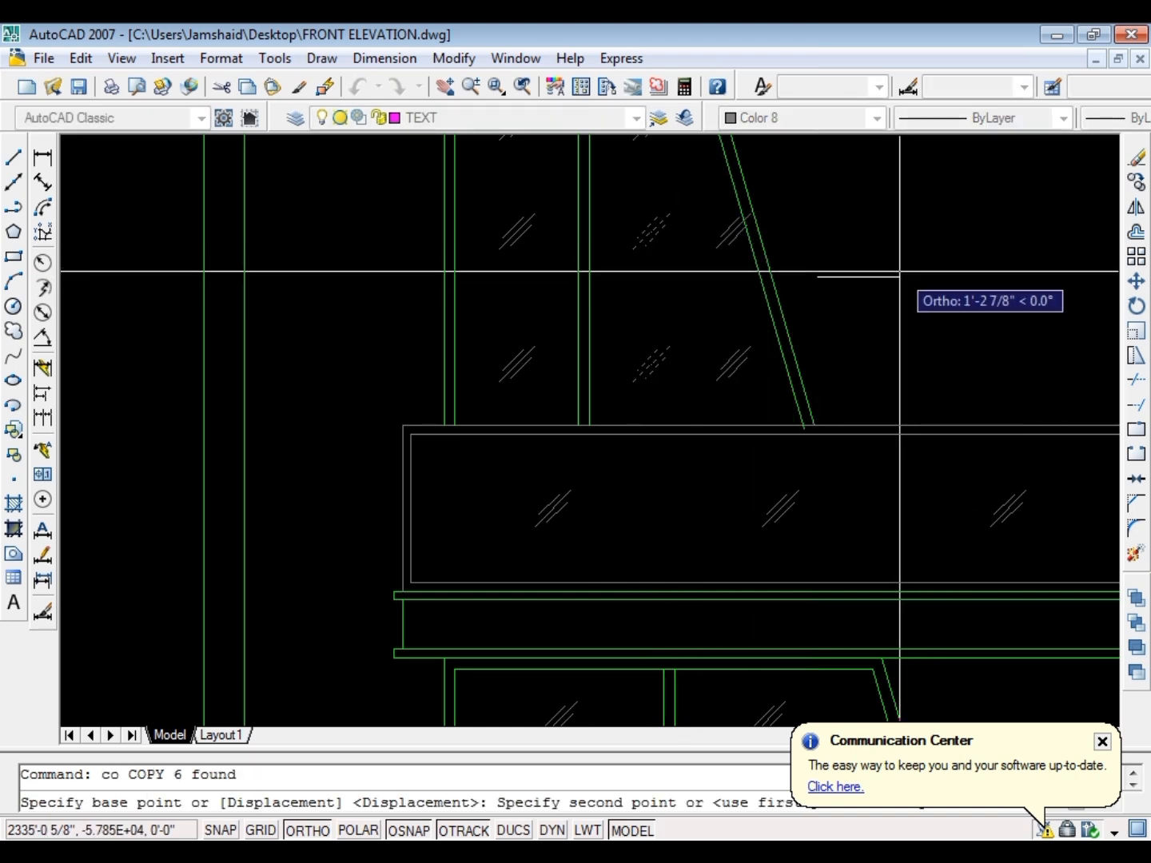
left_click(910, 272)
key("Escape")
Trim the copied first floor glass mark where it crosses the inner slanted edge
scroll(730, 288, "up", 4)
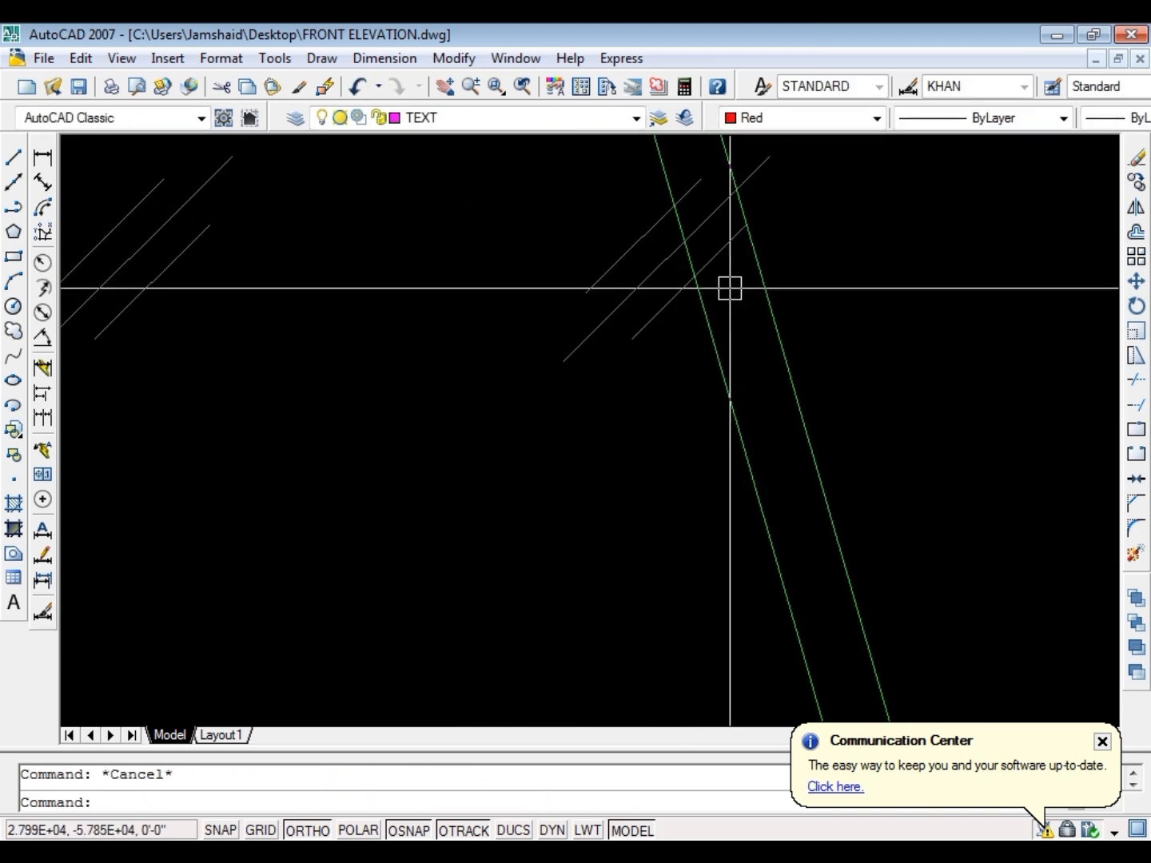
type("t")
scroll(730, 288, "up", 3)
type("r")
key("Return")
key("Return")
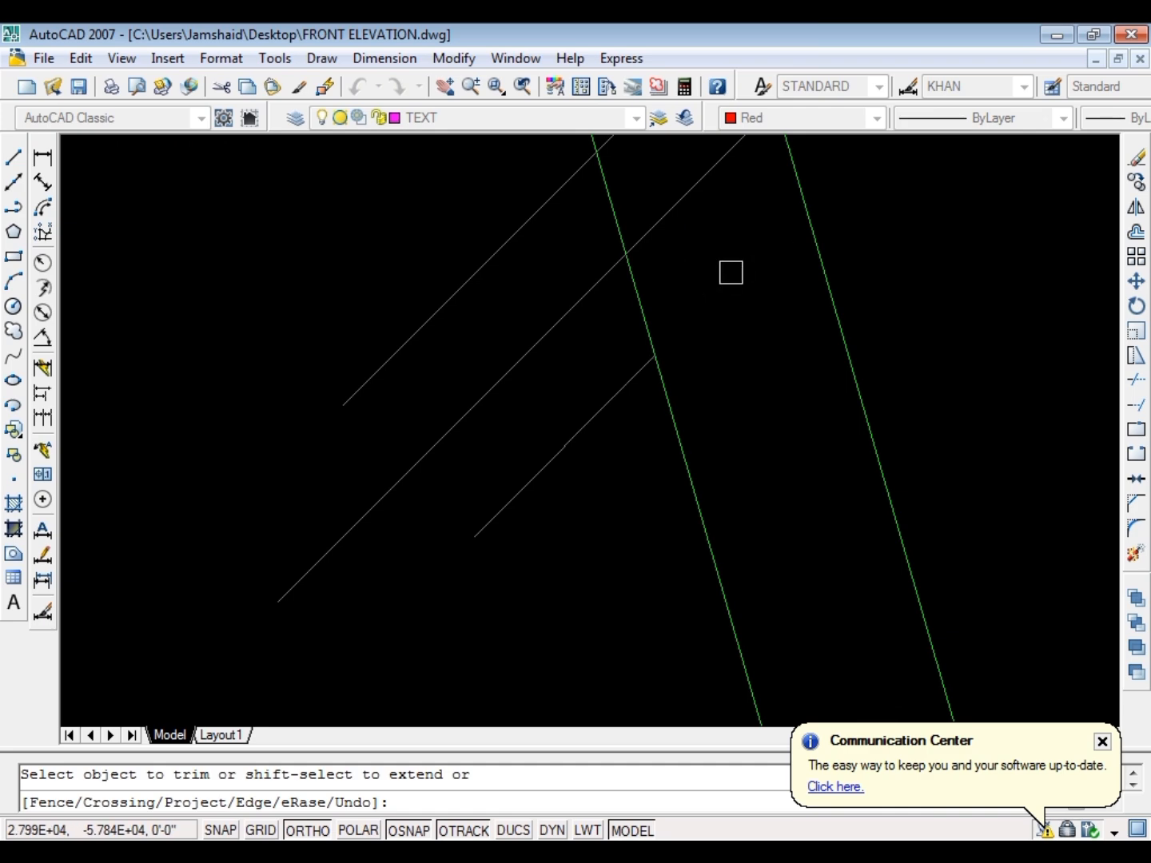
scroll(655, 224, "down", 1)
key("Escape")
Erase the leftover glass mark fragment beyond the first floor window's slanted frame and save the drawing
left_click(712, 334)
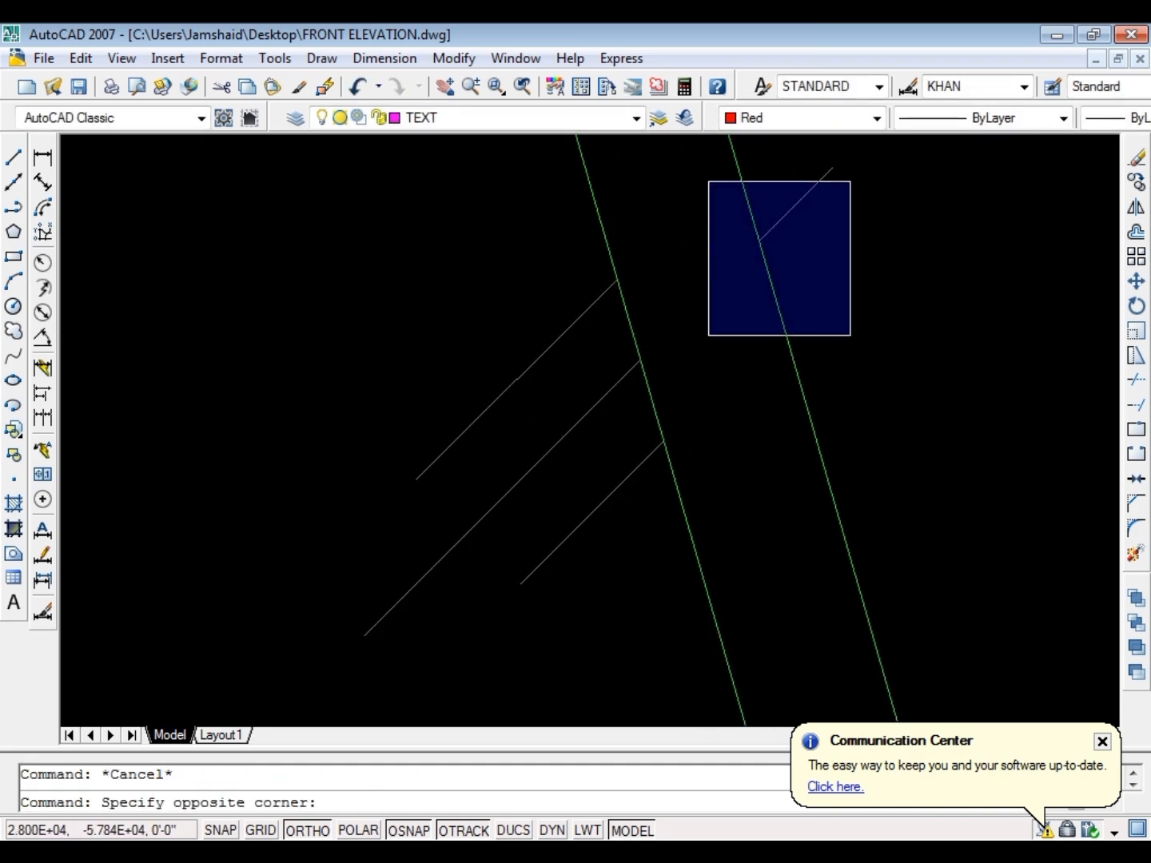
left_click(849, 164)
type("e")
key("Return")
key("Escape")
scroll(817, 297, "down", 5)
key("ctrl+s")
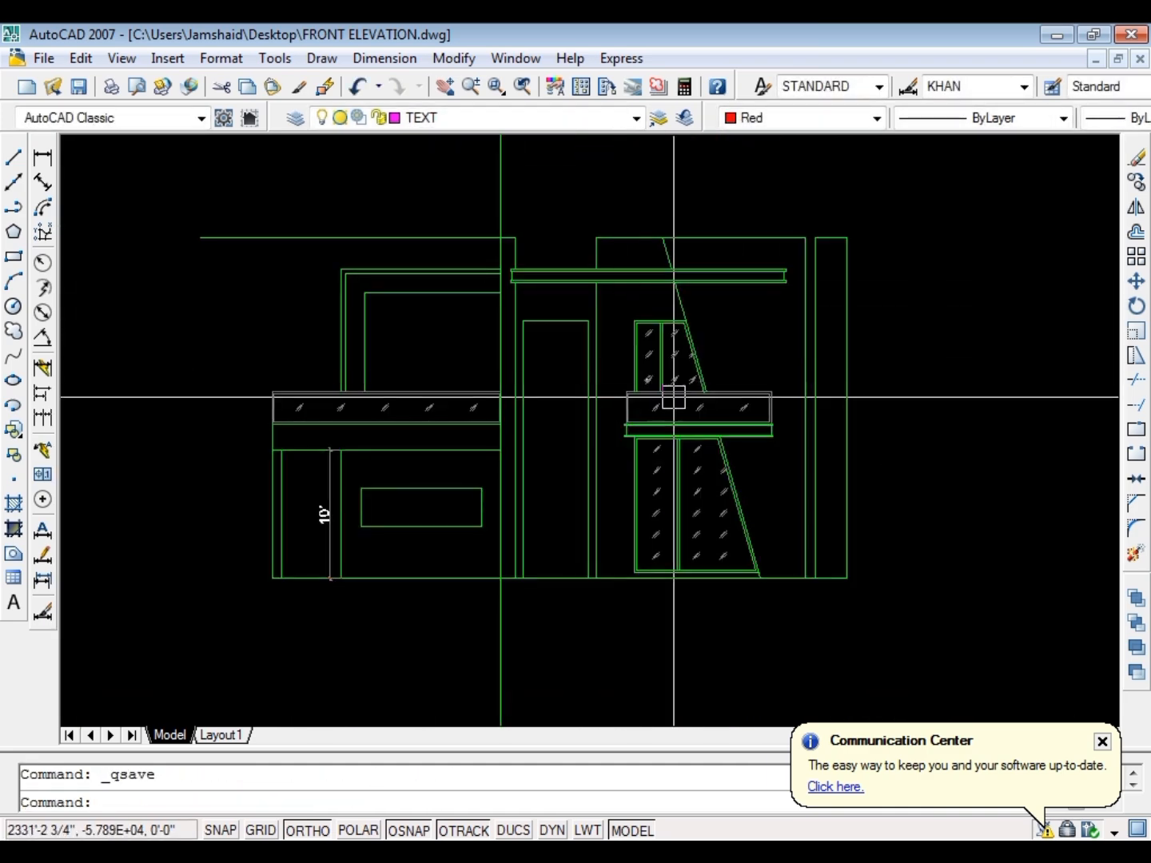
Extend the upper-left frame's outer vertical line up to the top roof line and trim the roof line's overhang beyond it
scroll(792, 391, "up", 1)
scroll(792, 390, "down", 5)
scroll(607, 383, "up", 5)
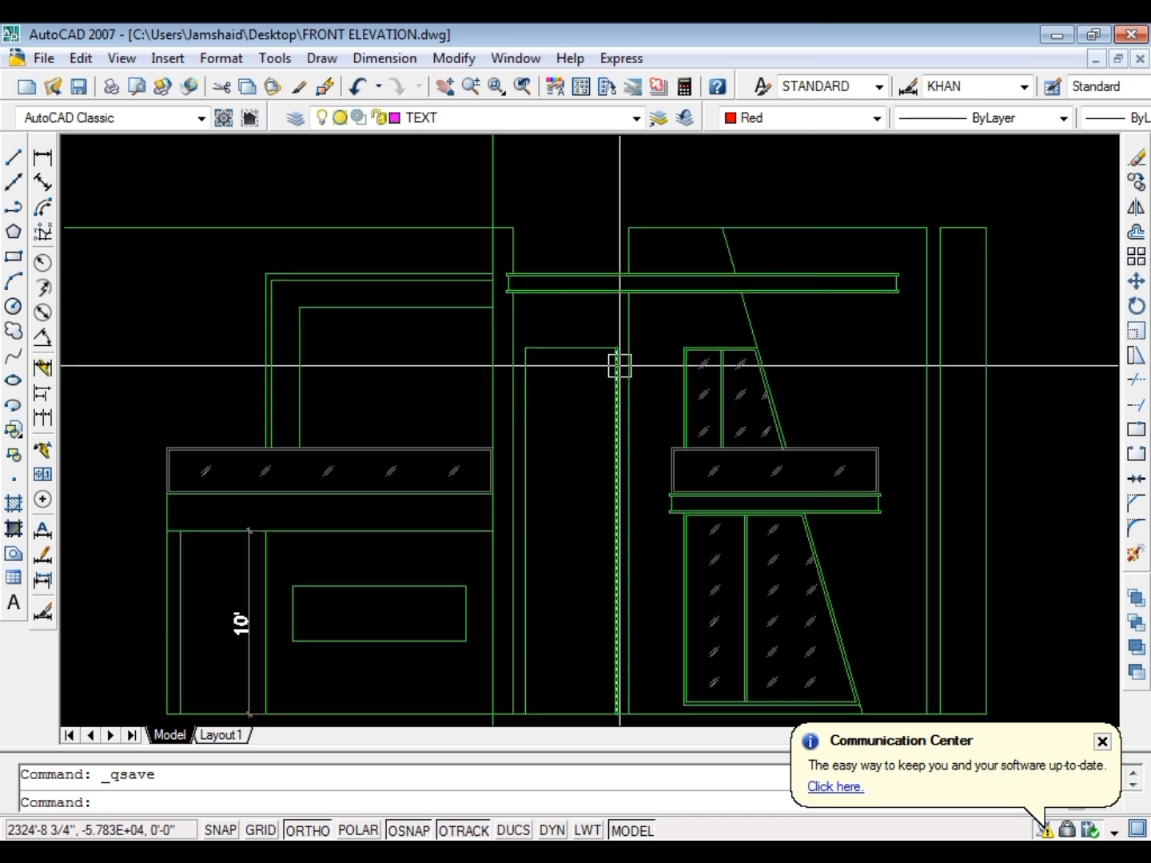
scroll(283, 334, "up", 4)
key("Escape")
type("ex")
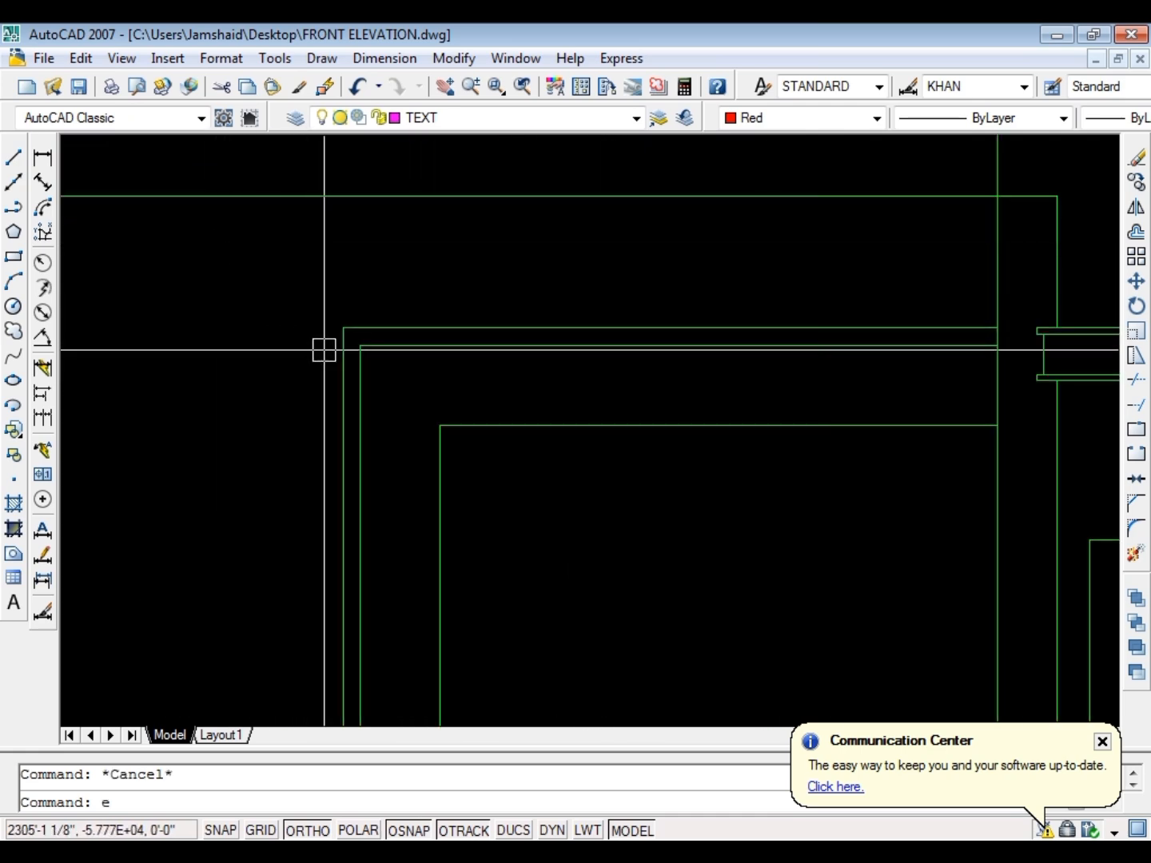
key("Return")
scroll(338, 352, "down", 4)
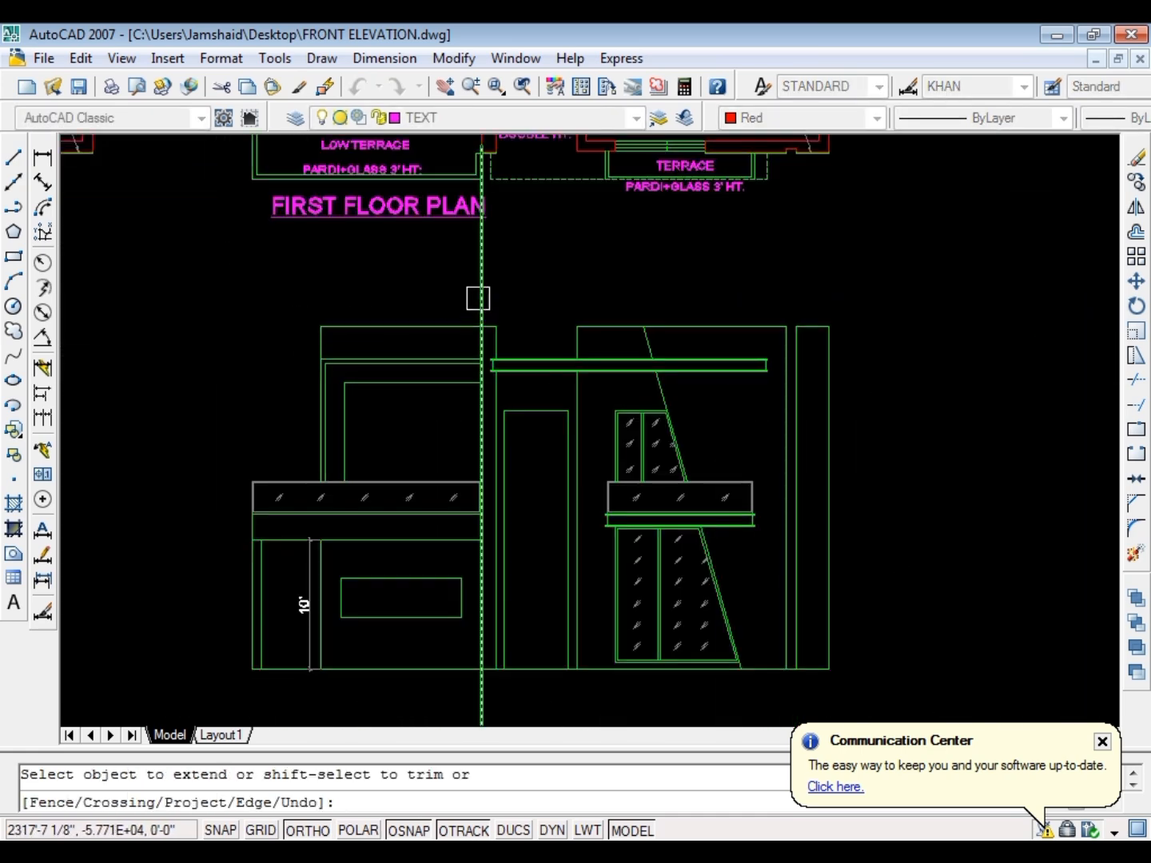
Trim the tall vertical ray above the roof line and remove the roof line span between the upper-left frame's outer edge and that ray
scroll(485, 316, "up", 5)
scroll(416, 329, "down", 3)
scroll(447, 308, "up", 4)
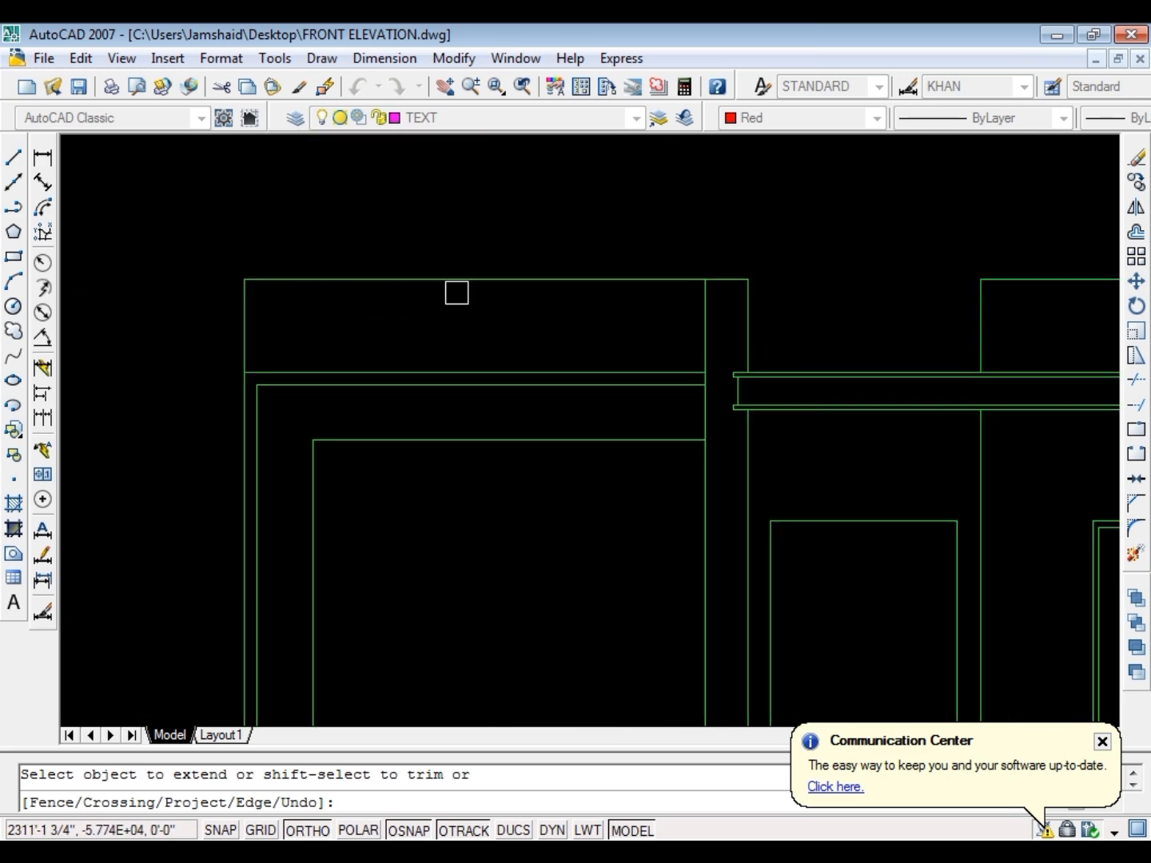
key("Escape")
key("Escape")
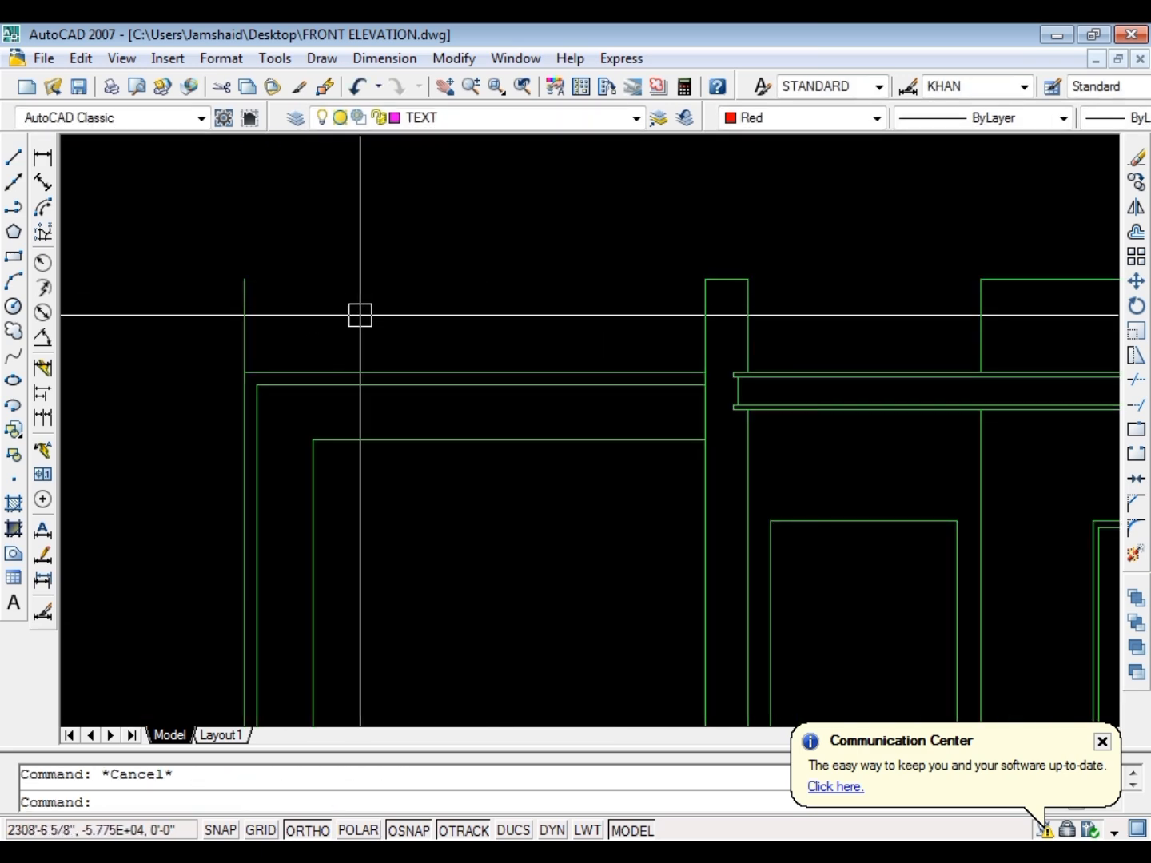
scroll(359, 318, "down", 6)
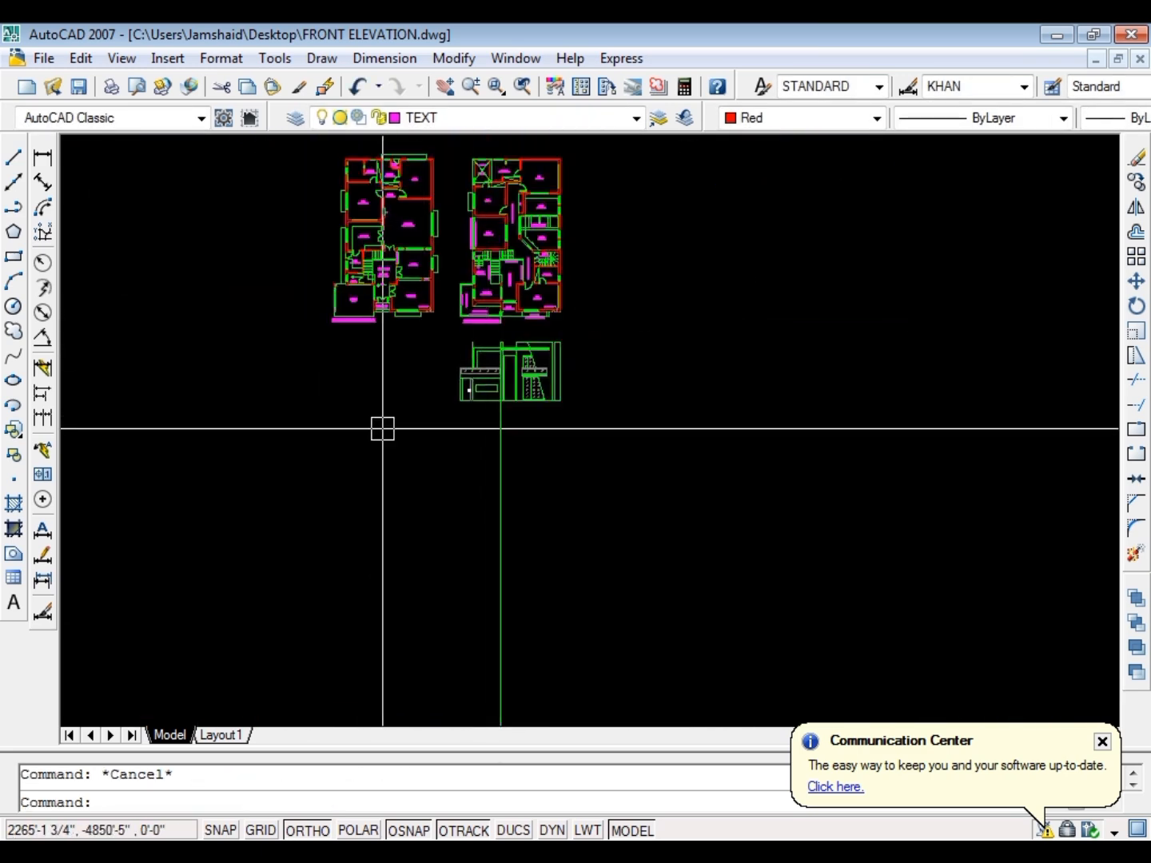
Draw a 4' horizontal line rightward from the upper-left vertical's top end, then straight down to the frame's top edge
scroll(465, 388, "up", 6)
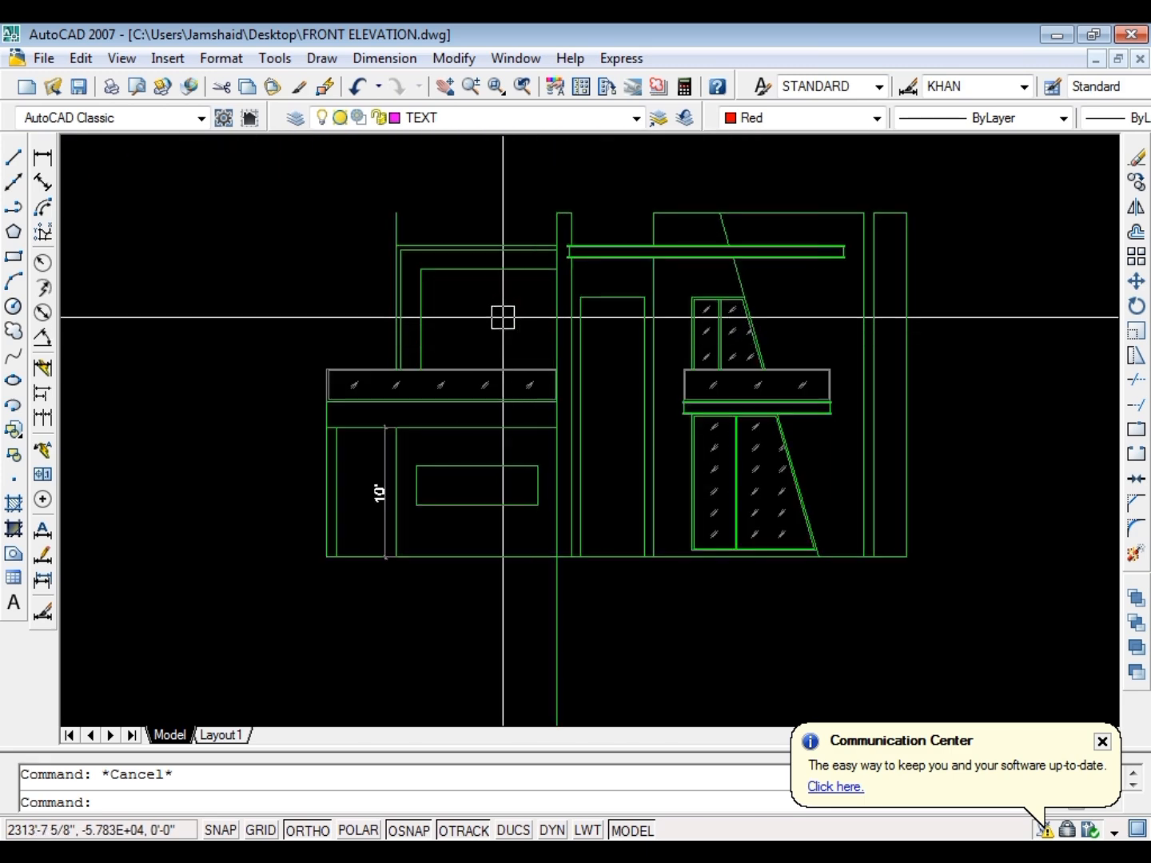
scroll(416, 180, "up", 3)
type("l")
key("Return")
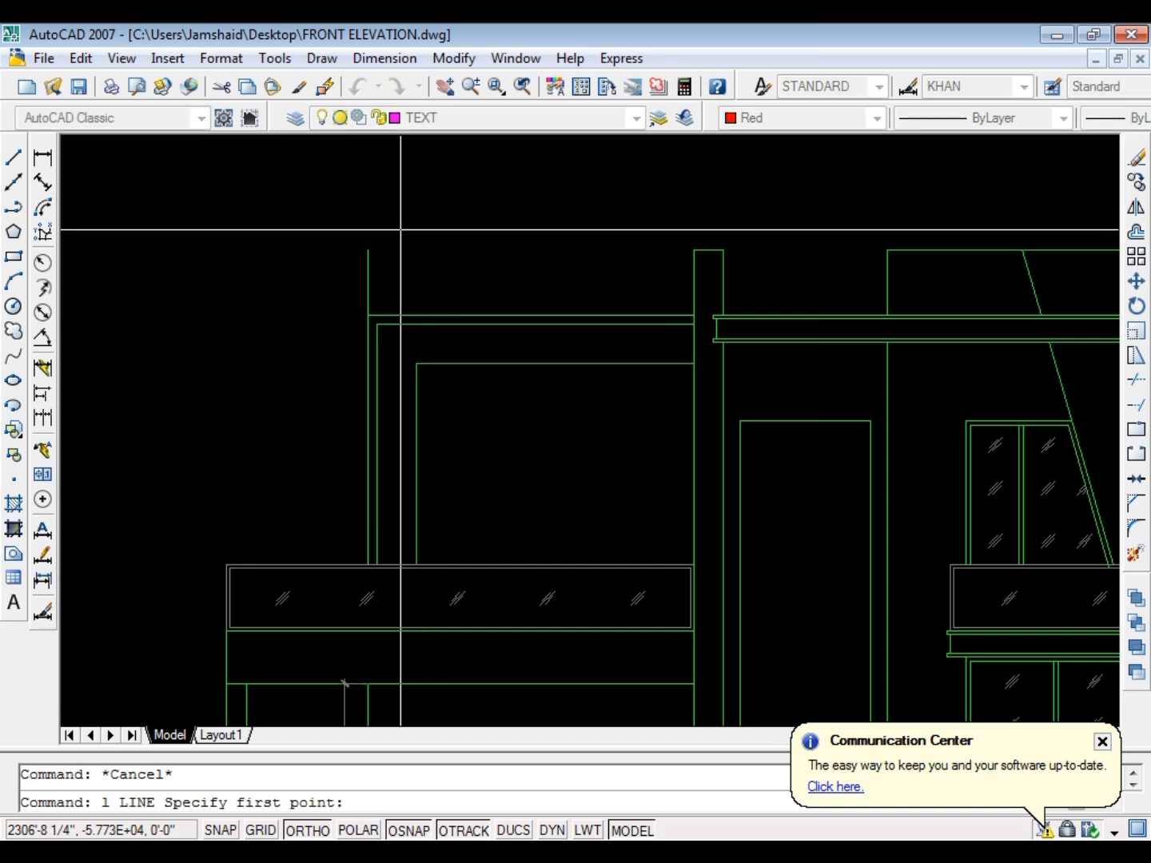
left_click(368, 251)
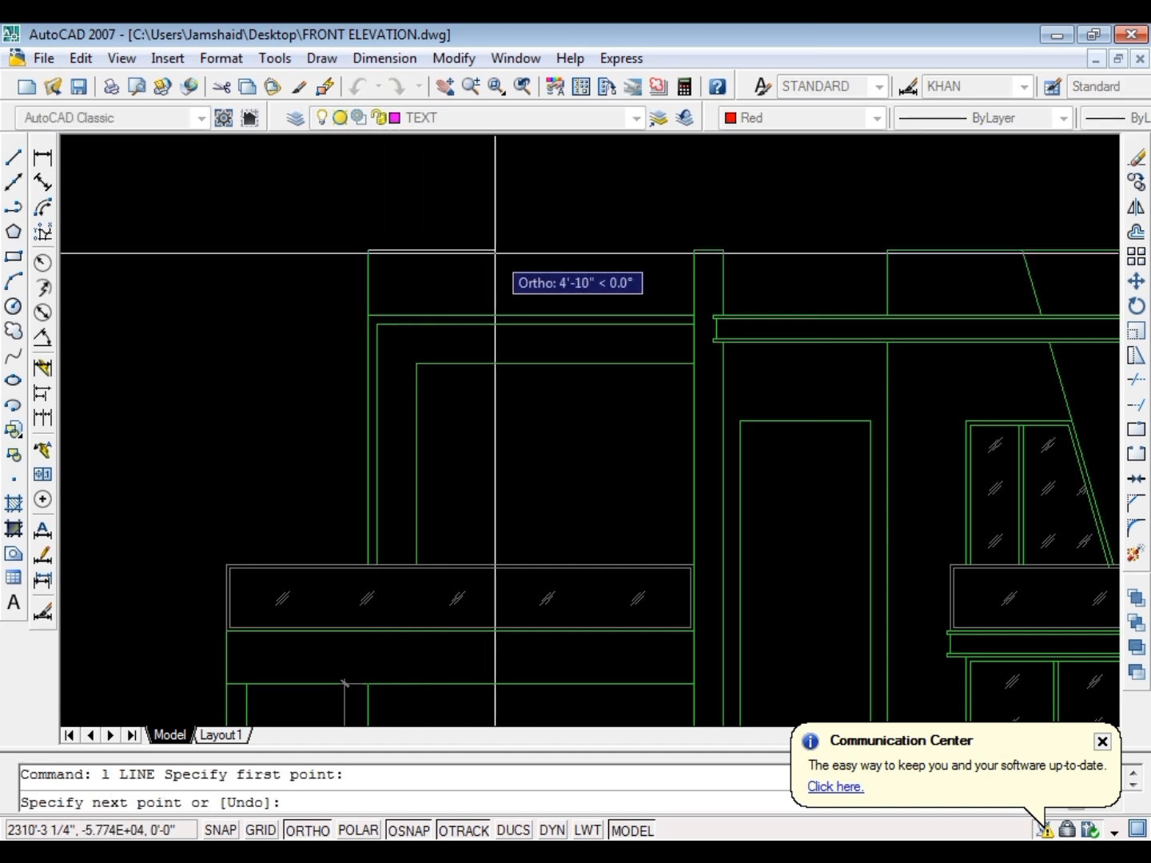
type("4'")
key("Return")
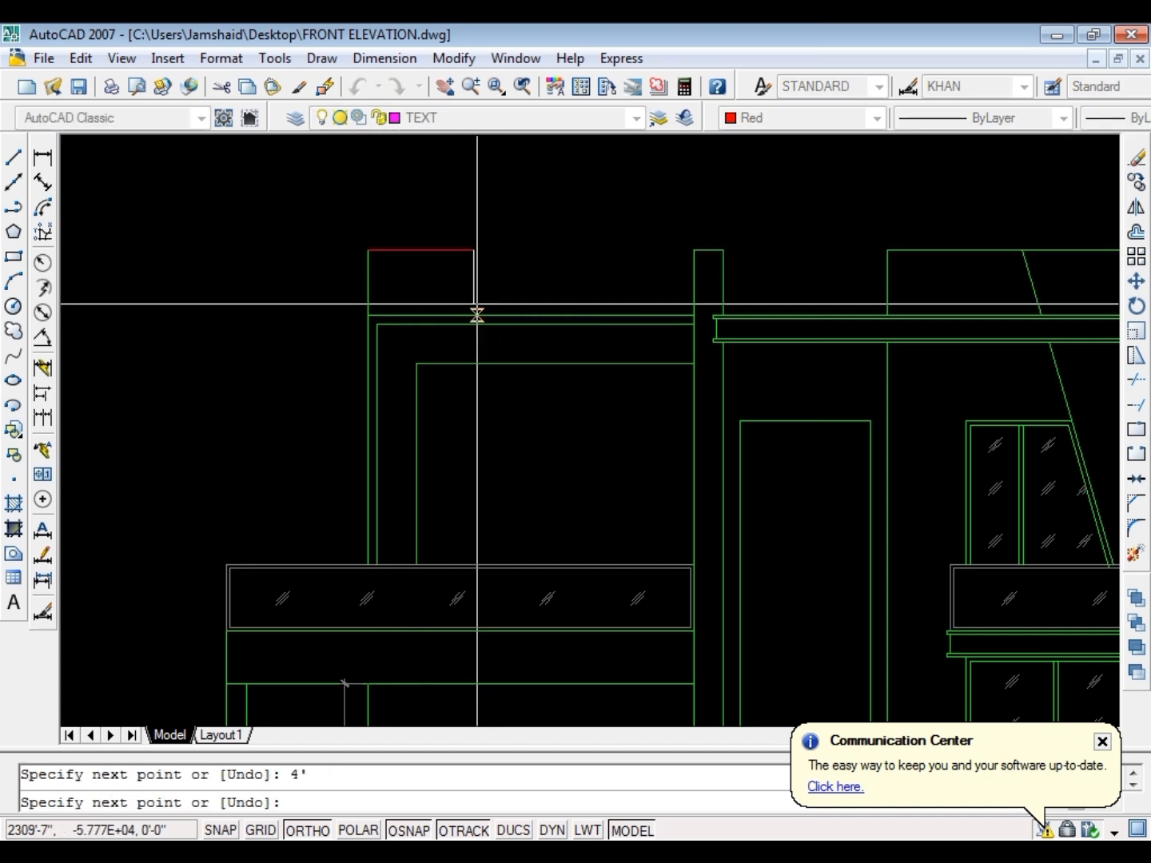
left_click(473, 314)
key("Escape")
Match the two new red lines' properties to the green top edge of the upper-left frame
type("m")
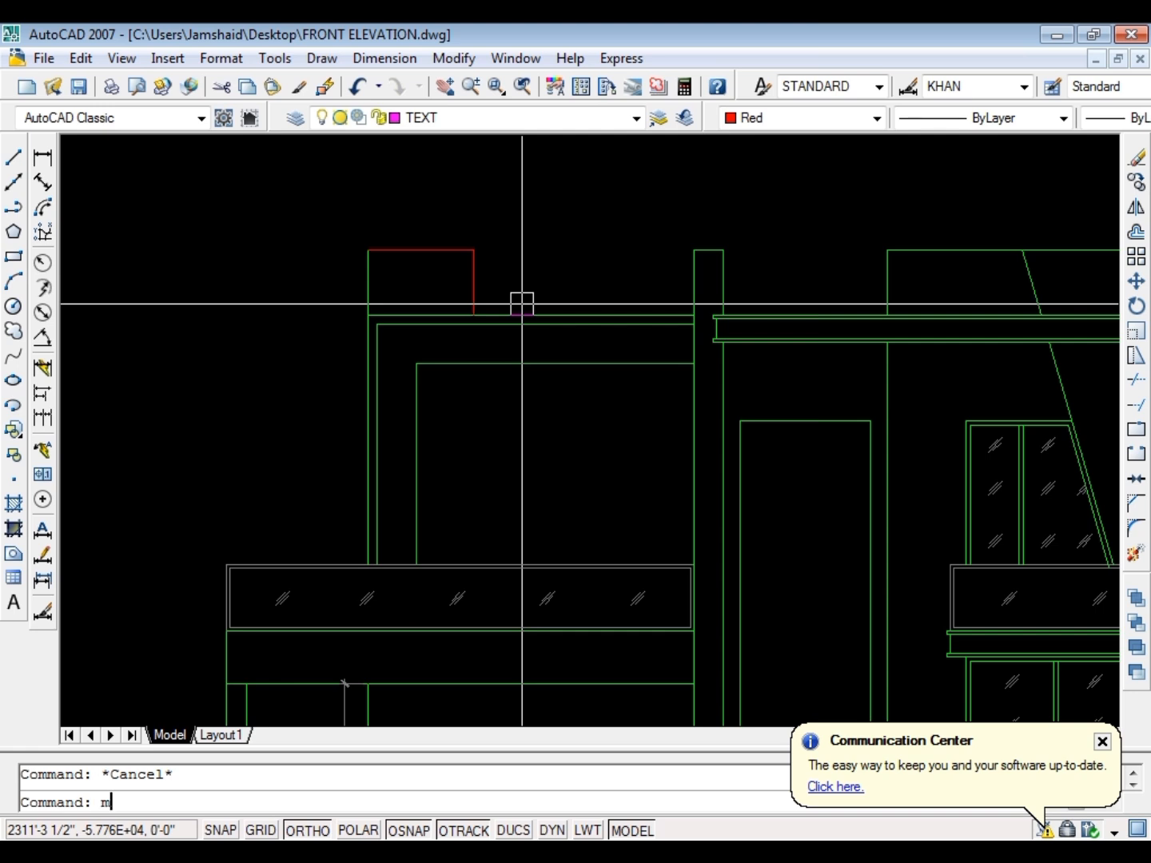
key("Return")
key("Escape")
type("ma")
key("Return")
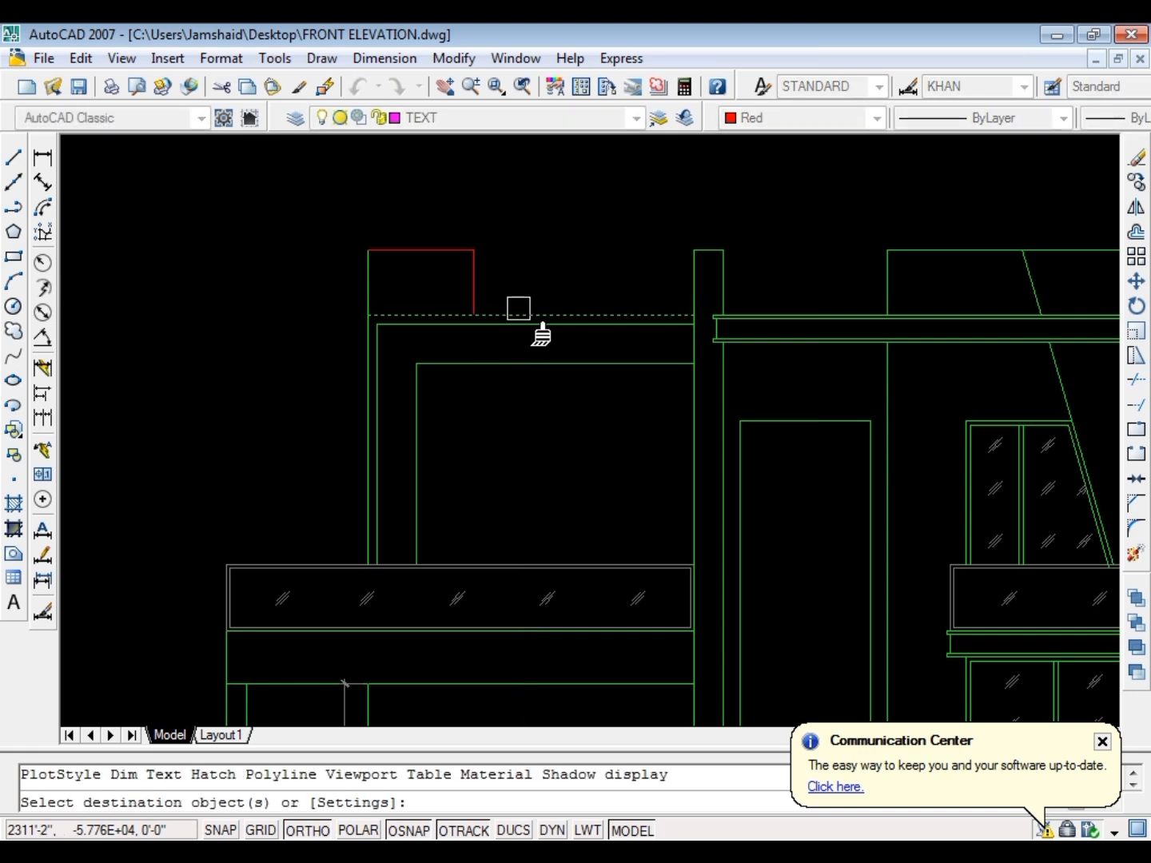
key("Escape")
Stretch the new roof block's right edge 12" to the right and save the drawing
left_click(492, 220)
left_click(453, 338)
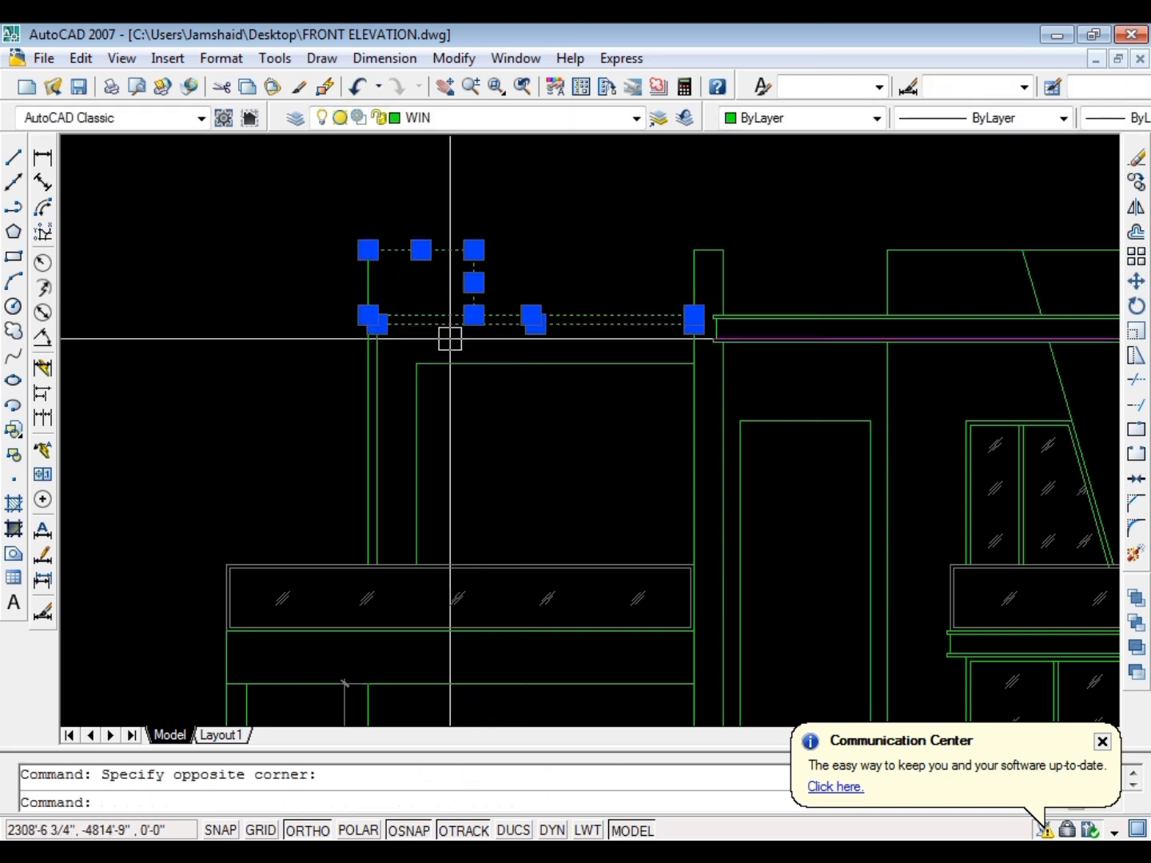
type("s")
key("Return")
left_click(459, 342)
type("12")
key("Return")
key("Escape")
scroll(479, 327, "down", 4)
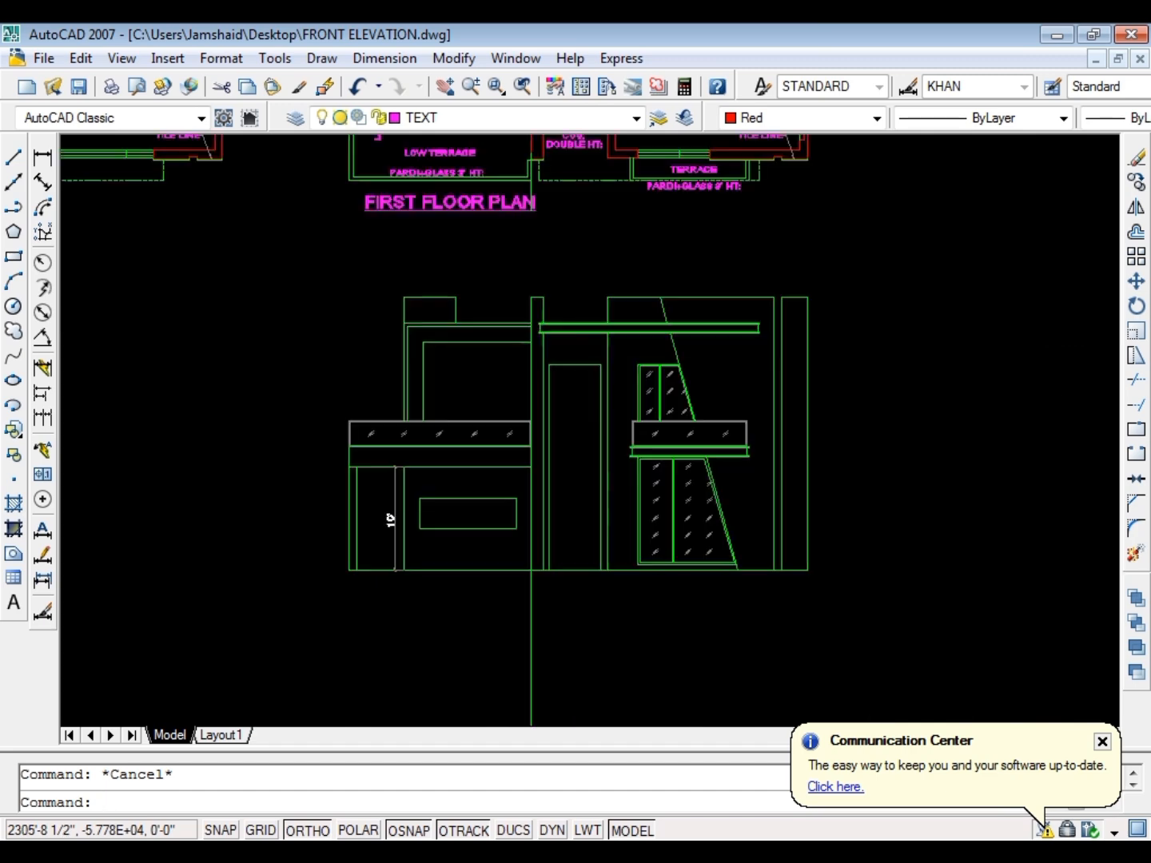
scroll(604, 283, "up", 2)
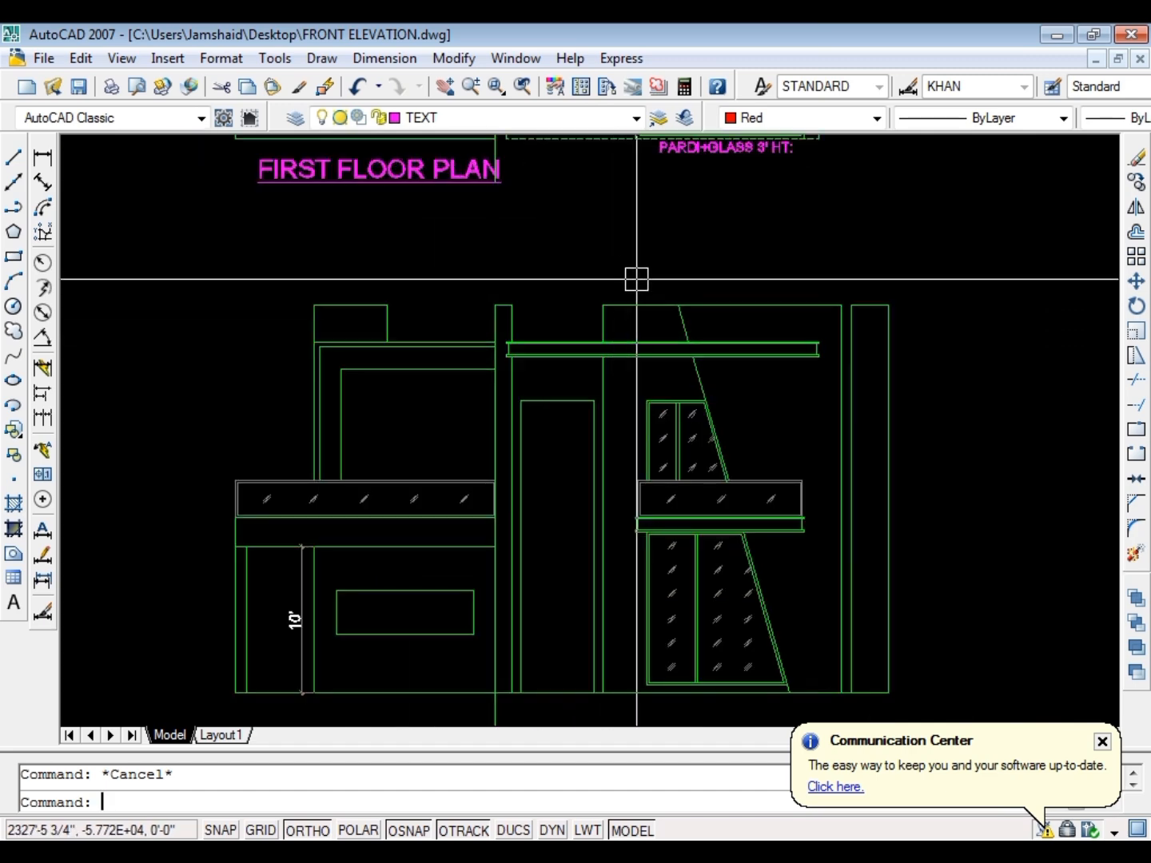
key("ctrl+s")
key("Escape")
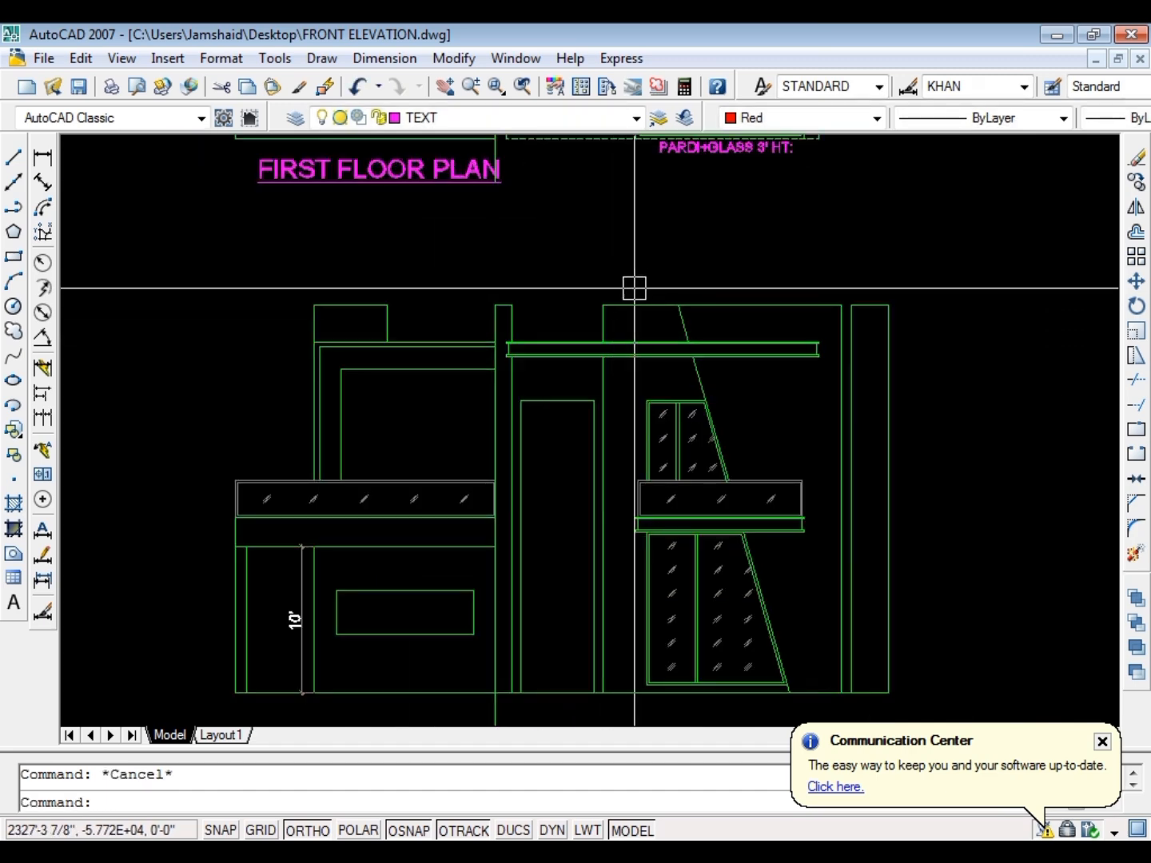
Add a linear dimension across the gap between the narrow column's top right corner and the right block's top left corner
type("dli")
key("Return")
scroll(622, 306, "up", 3)
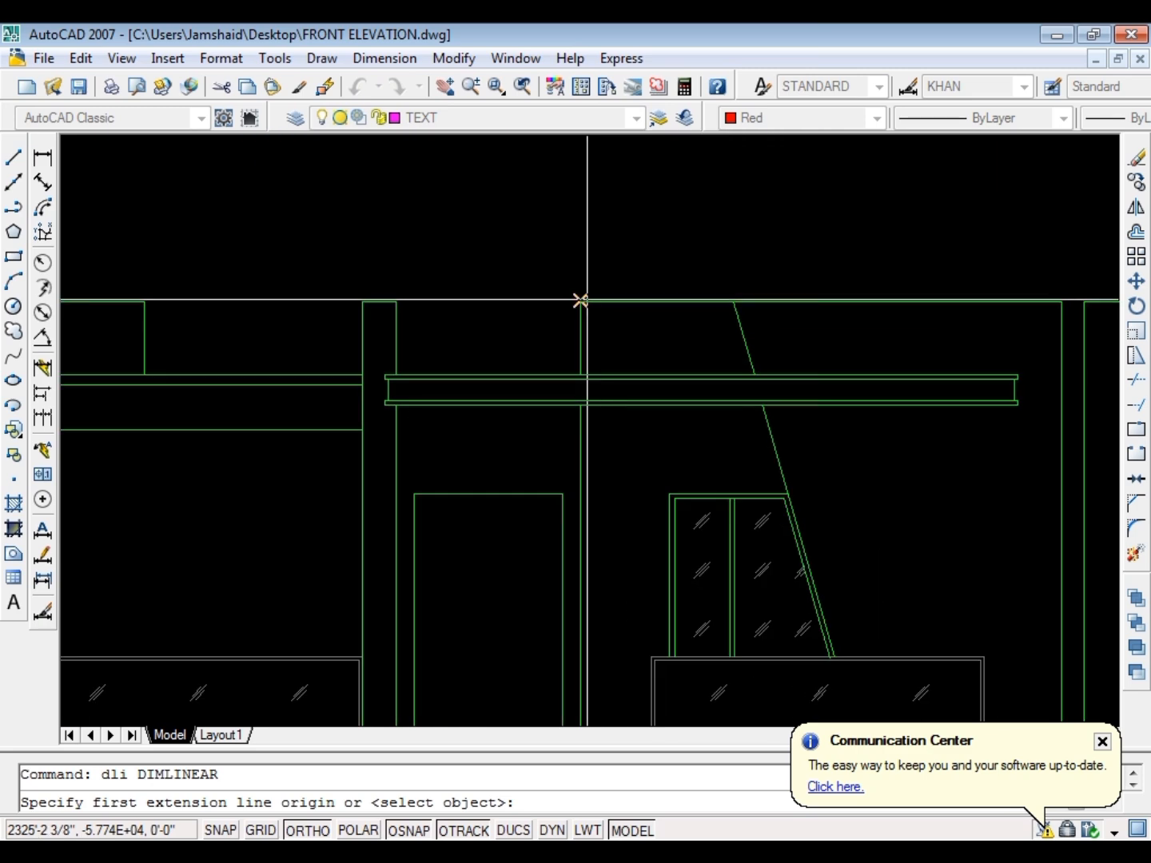
left_click(580, 301)
left_click(398, 302)
left_click(432, 273)
key("Escape")
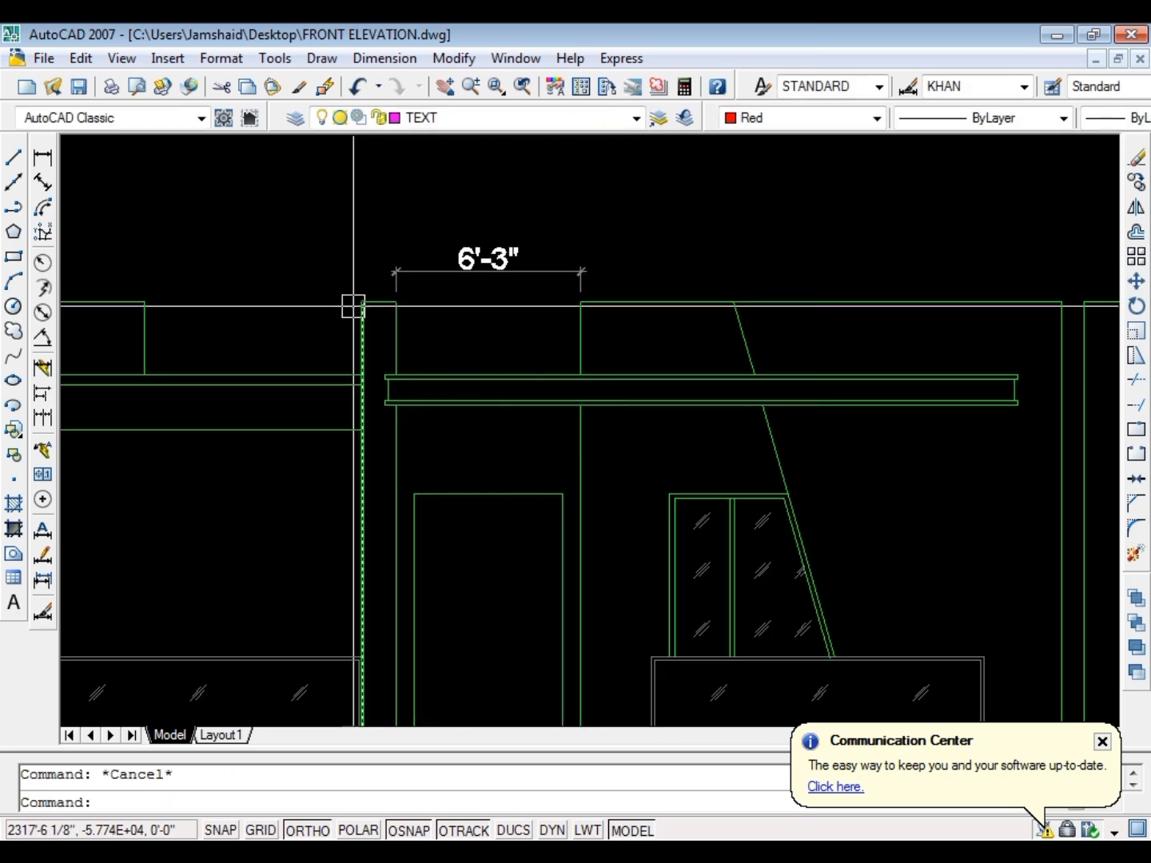
key("Return")
key("Escape")
Mirror the gap dimension about the narrow column's vertical centreline, keeping the original
left_click(452, 274)
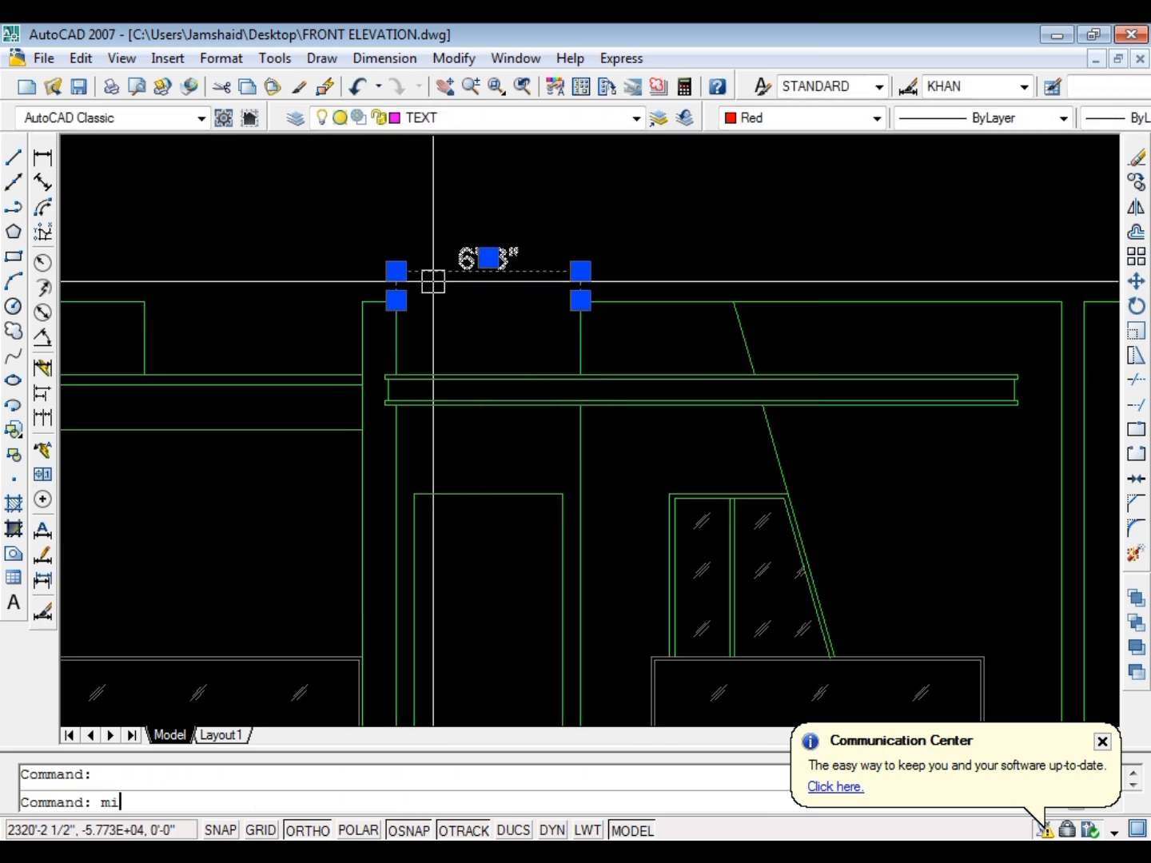
type("mi")
key("Return")
left_click(382, 301)
left_click(381, 252)
key("Return")
key("Escape")
scroll(191, 280, "up", 3)
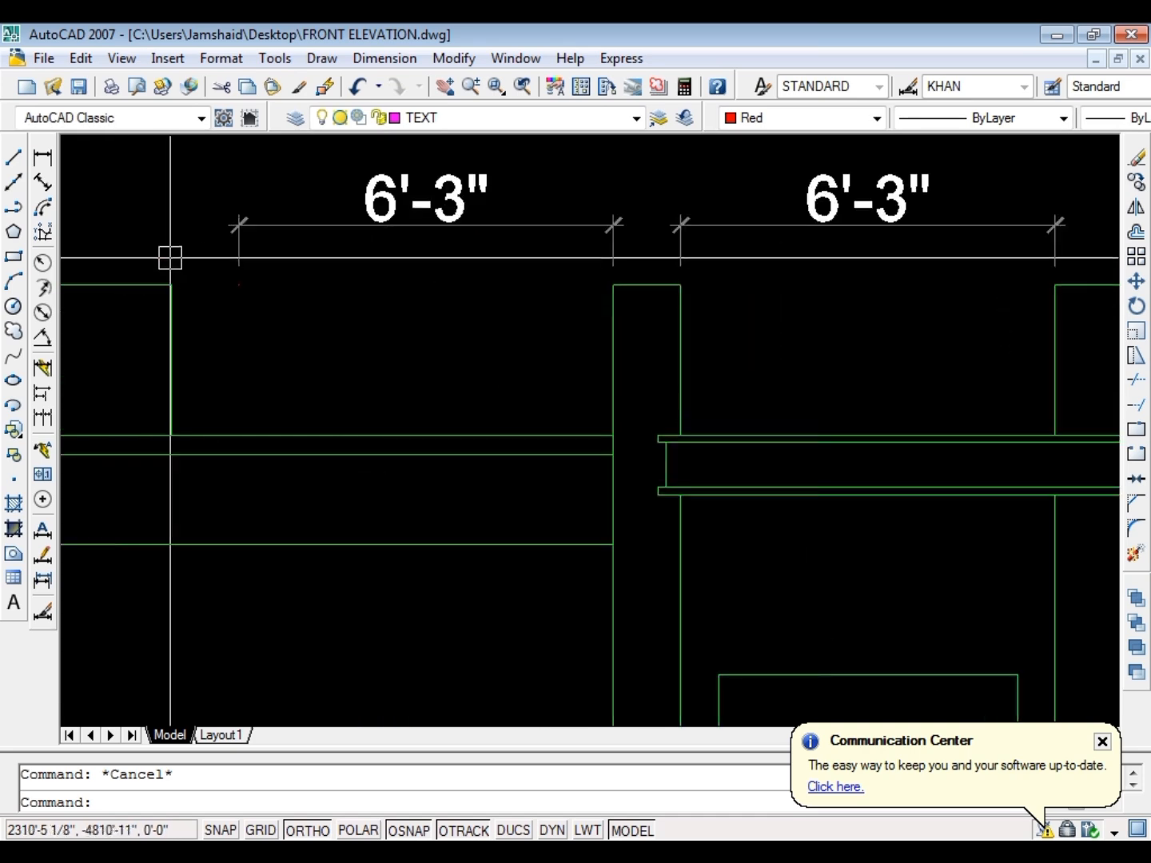
Stretch the upper-left roof block's right edge to the mirrored gap dimension's left extension line
left_click(156, 451)
type("s")
key("Return")
left_click(171, 285)
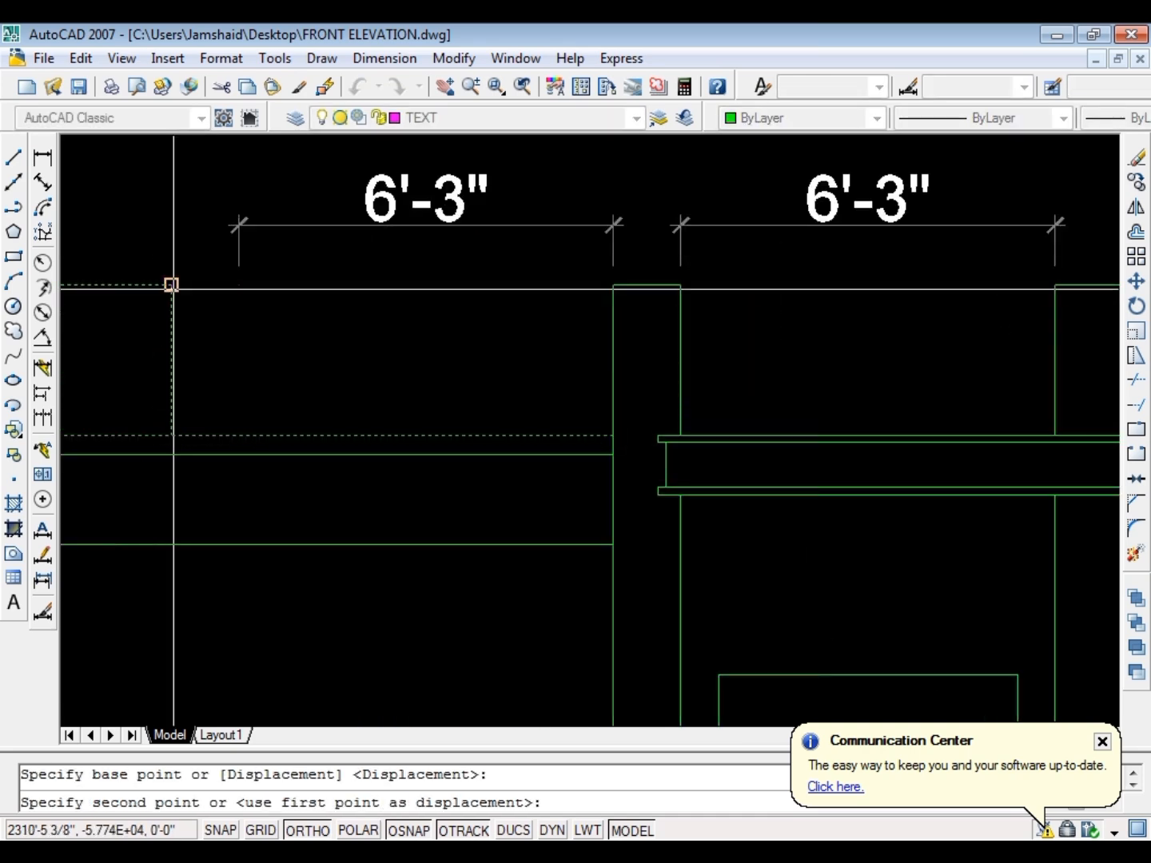
left_click(238, 285)
key("Escape")
Erase both gap dimensions above the roof blocks on either side of the narrow column
left_click(336, 201)
key("Delete")
scroll(390, 300, "down", 5)
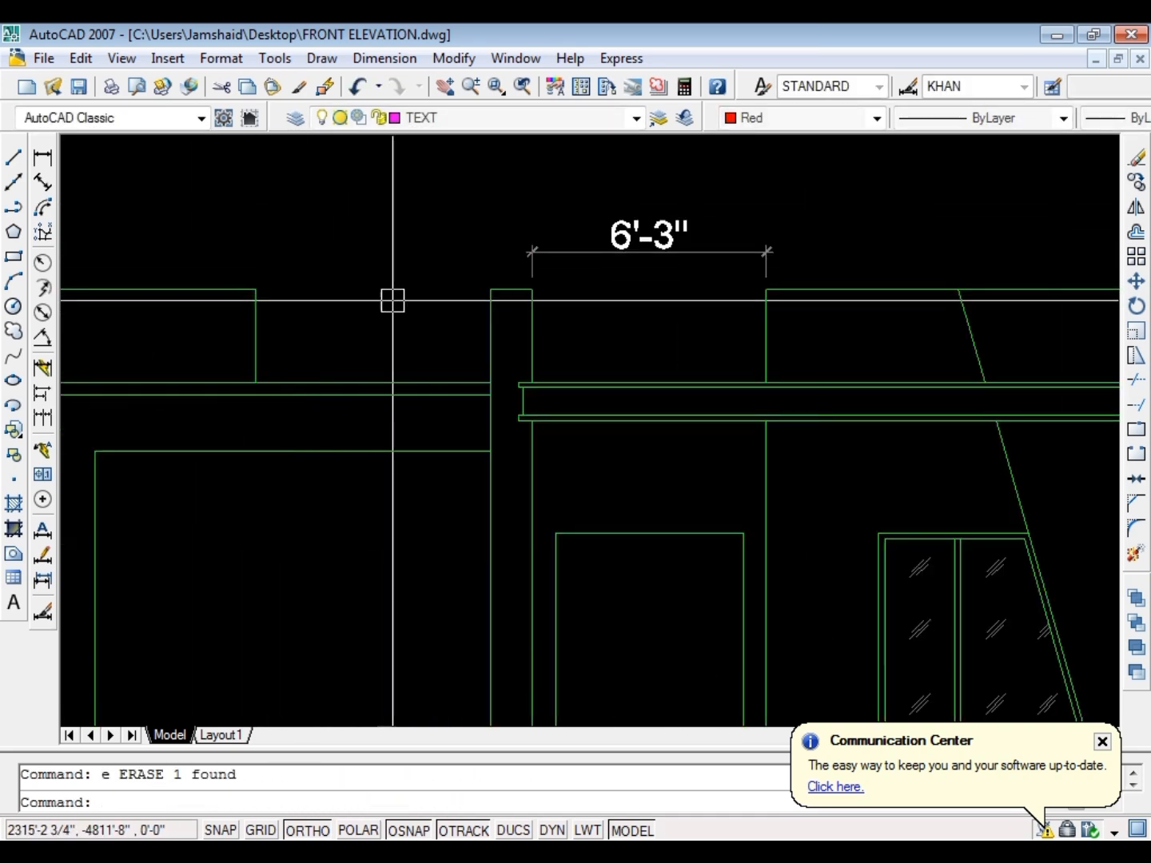
scroll(380, 257, "up", 3)
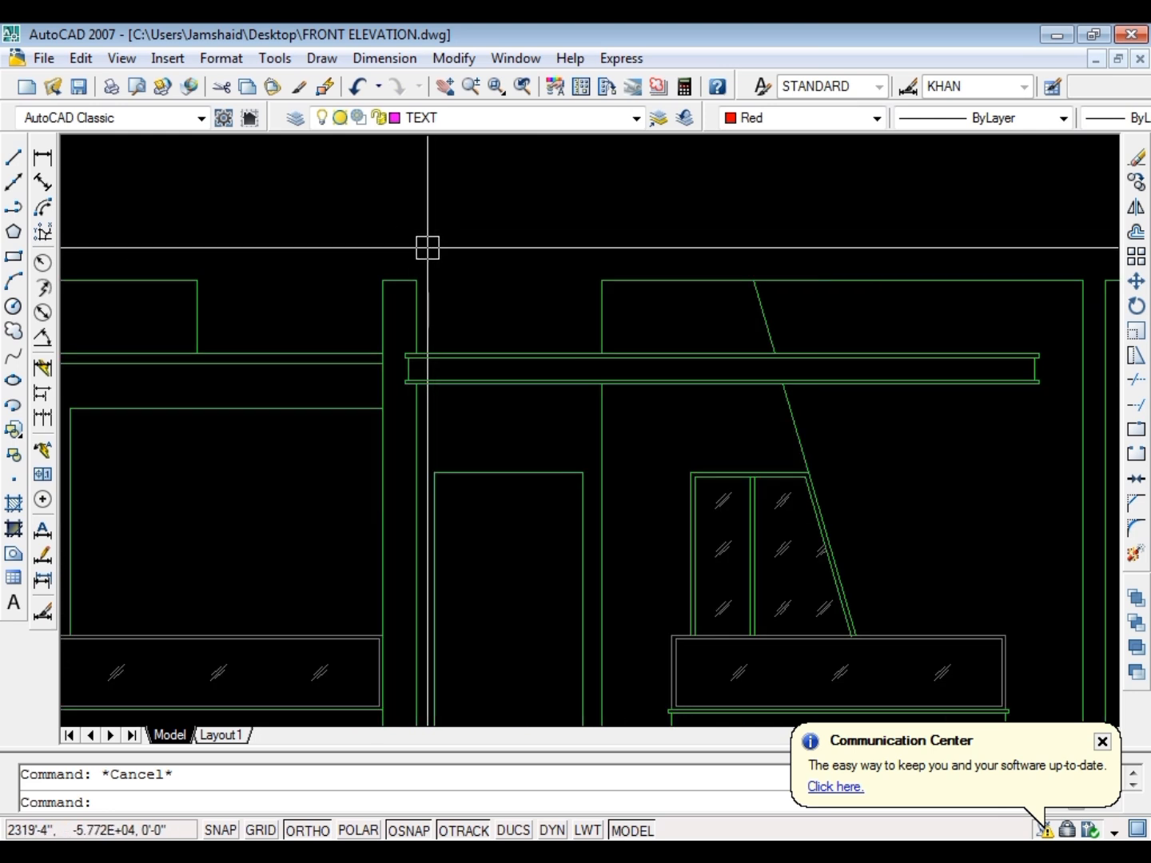
Hatch the inside of the tall narrow column between the left frame and the entrance opening
scroll(368, 233, "down", 4)
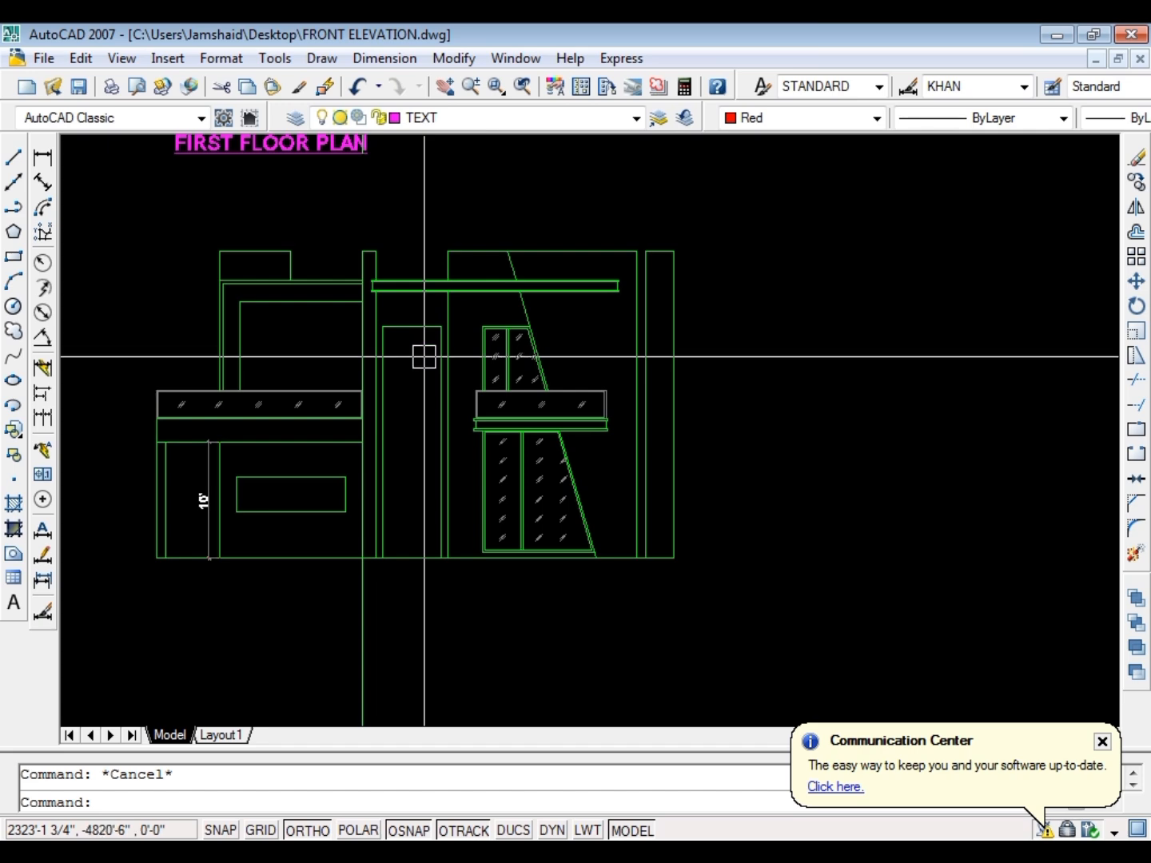
type("h")
key("Return")
left_click(475, 54)
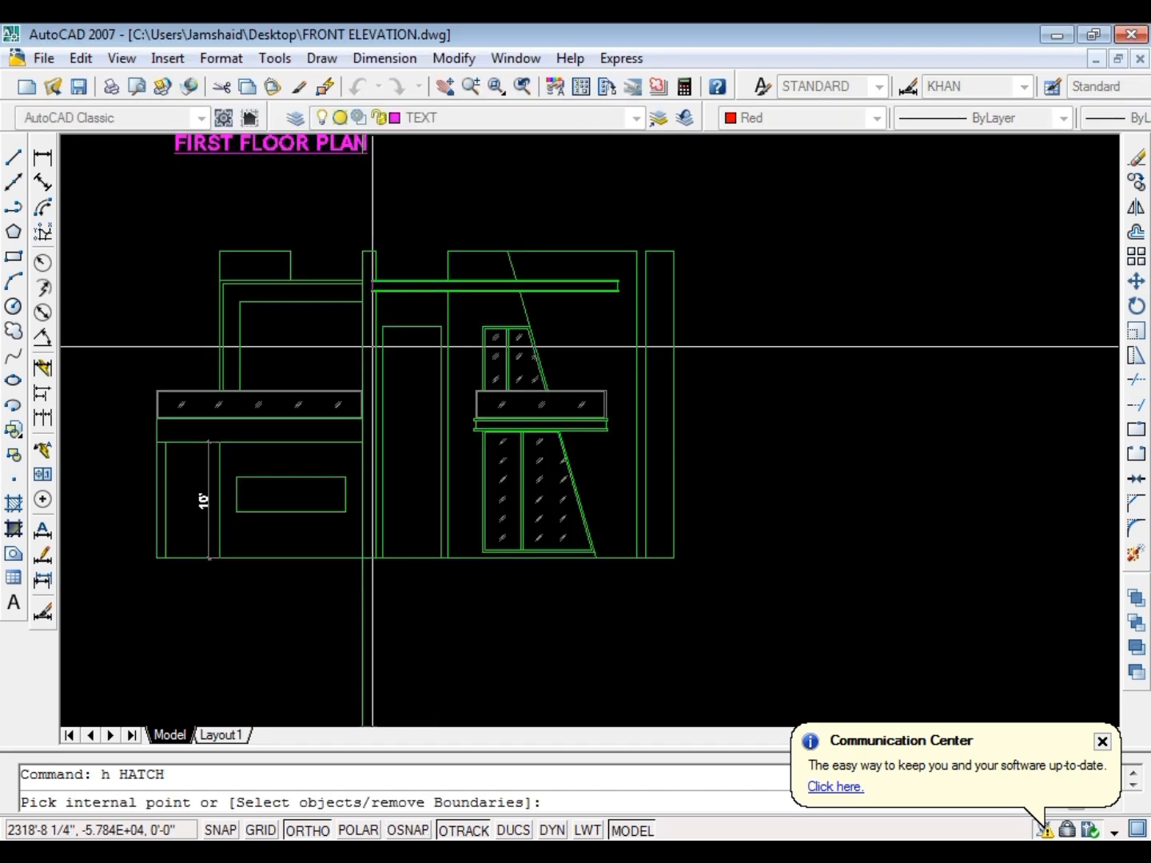
scroll(372, 347, "up", 3)
left_click(380, 318)
scroll(365, 293, "down", 3)
key("Return")
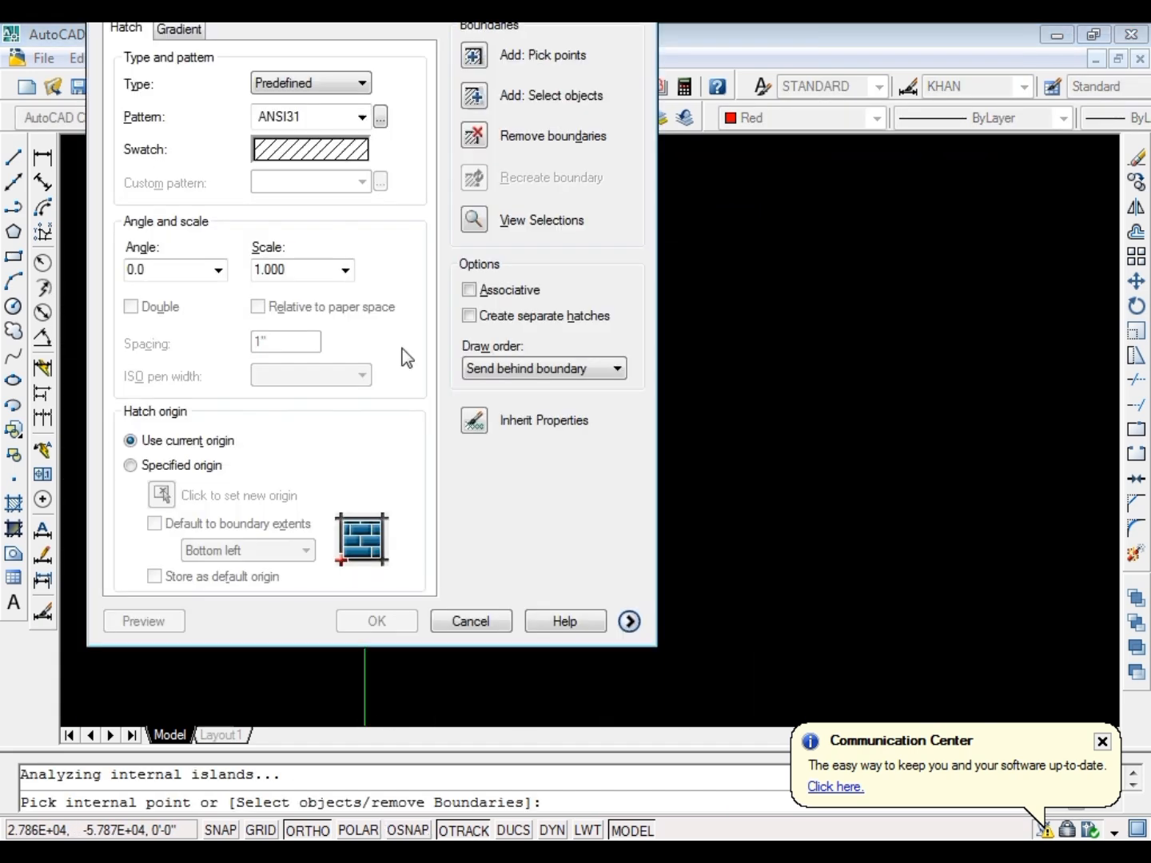
key("Return")
key("Escape")
Open the narrow column's new hatch for editing
scroll(378, 358, "up", 6)
double_click(339, 352)
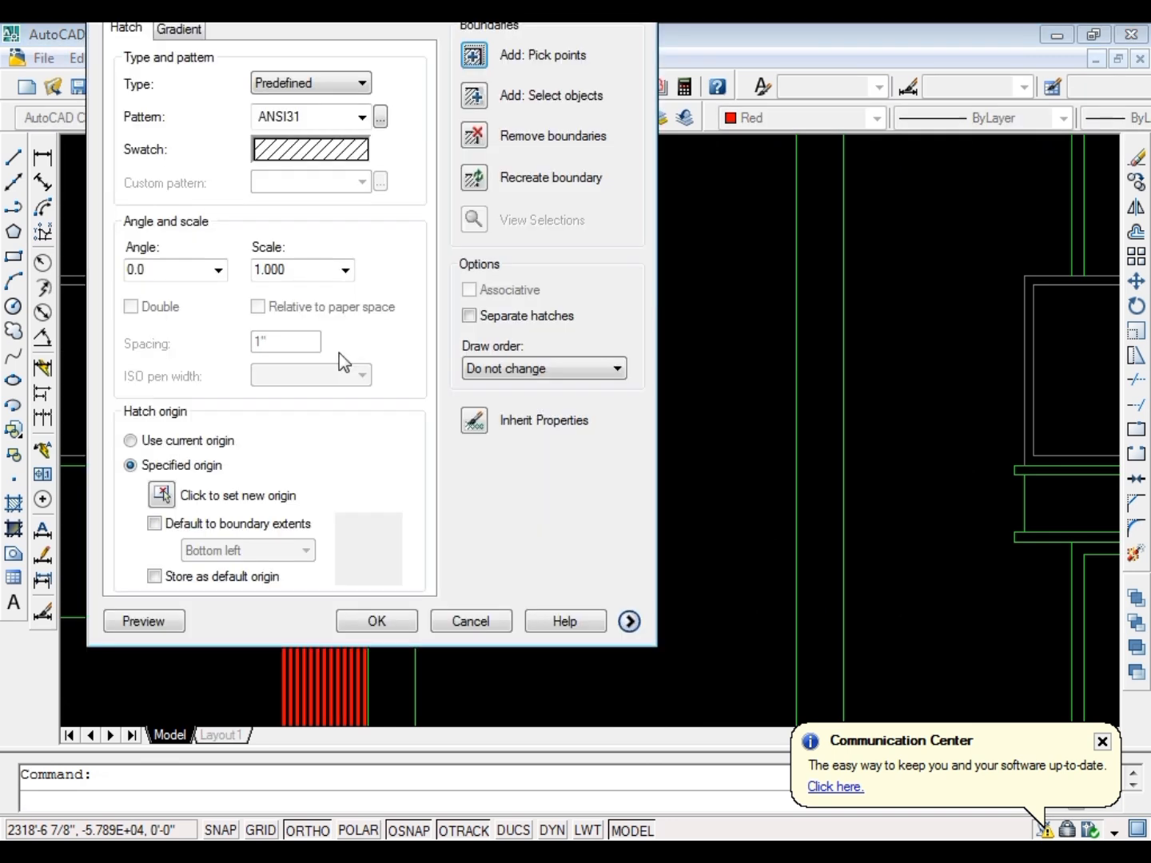
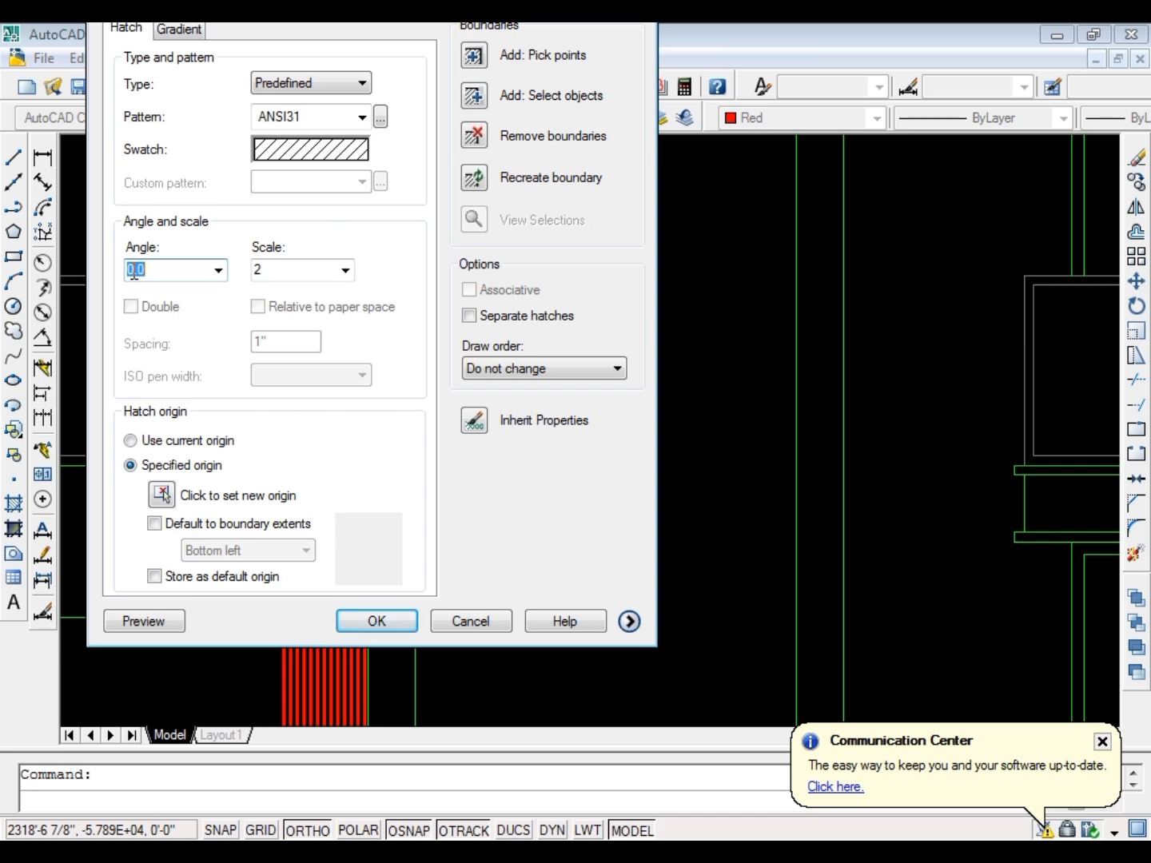
Try angles of 45 and 90 degrees on the narrow column's hatch
left_click(376, 623)
scroll(360, 343, "up", 8)
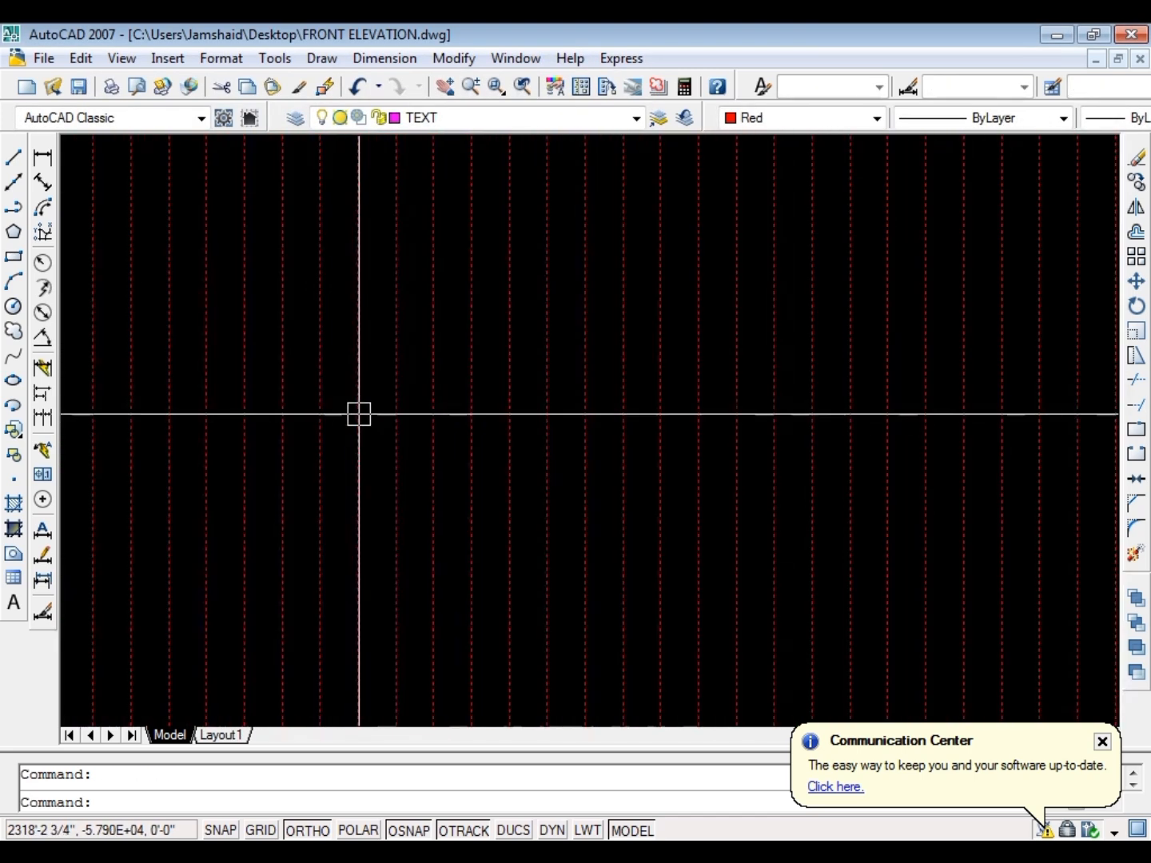
double_click(359, 413)
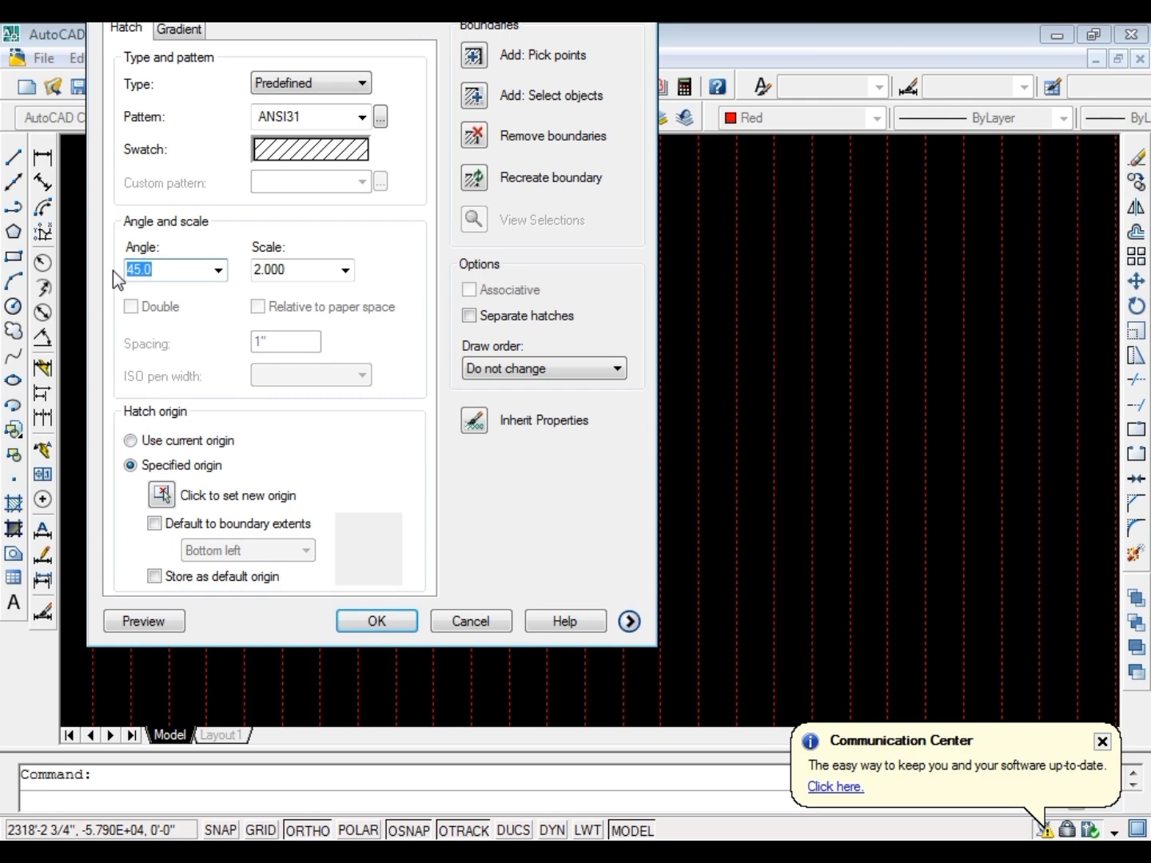
type("90")
left_click(357, 621)
scroll(443, 448, "down", 5)
Set the narrow column's hatch angle to 135 degrees
double_click(435, 438)
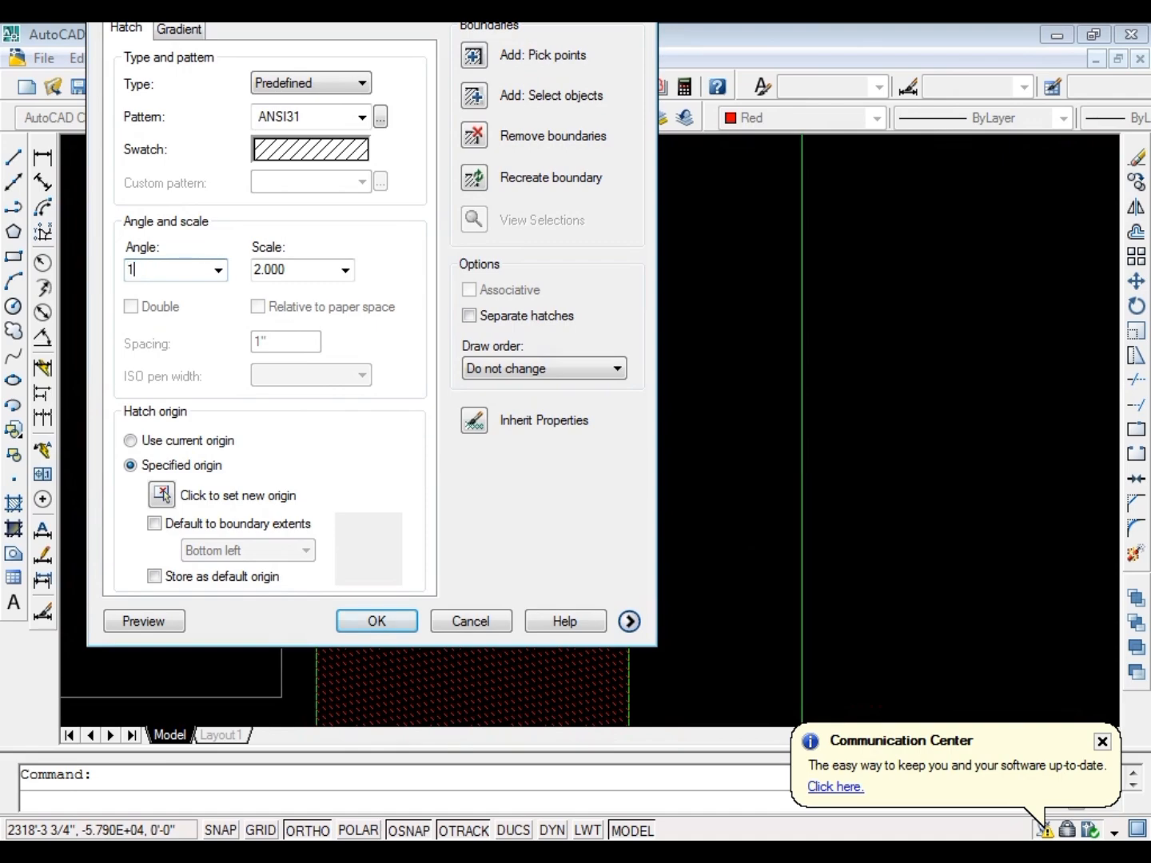
key("Return")
scroll(360, 411, "down", 8)
scroll(387, 411, "up", 6)
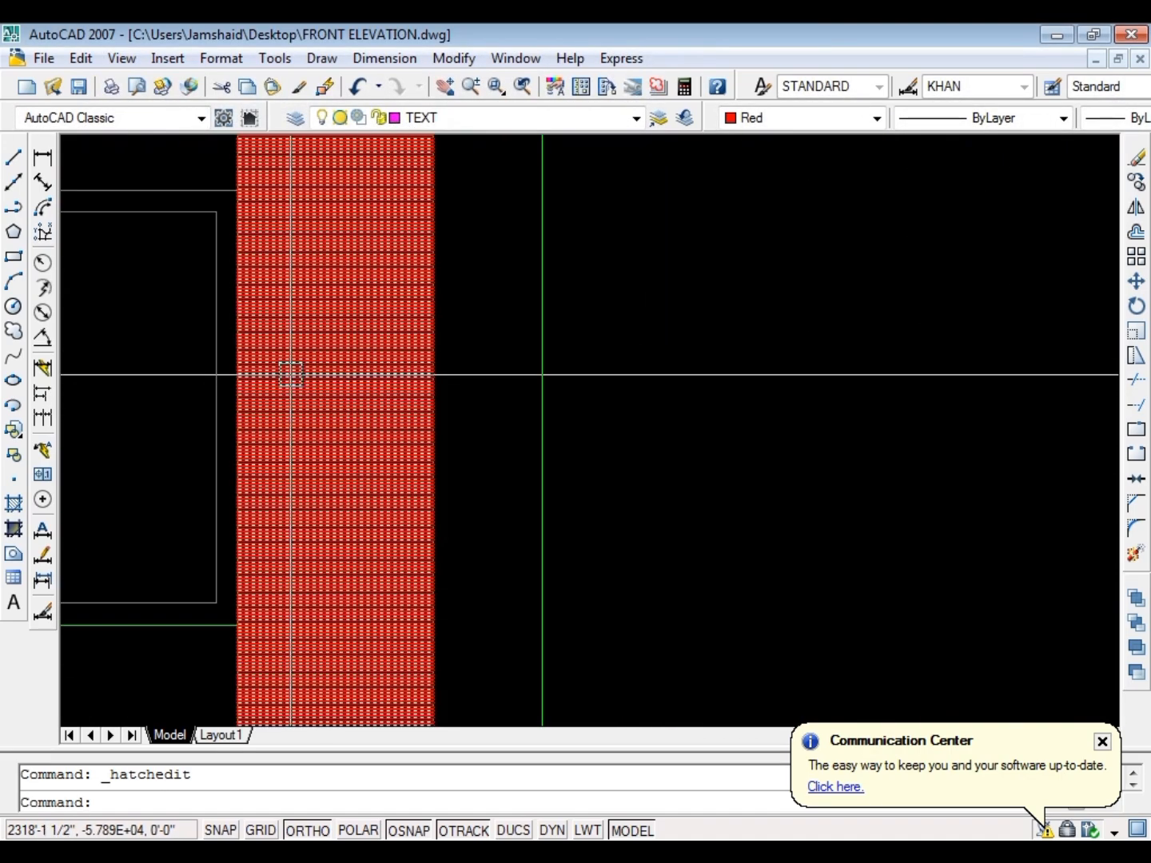
Match the column hatch's properties to the grey inner frame of the railing panel beside it
key("Return")
left_click(191, 368)
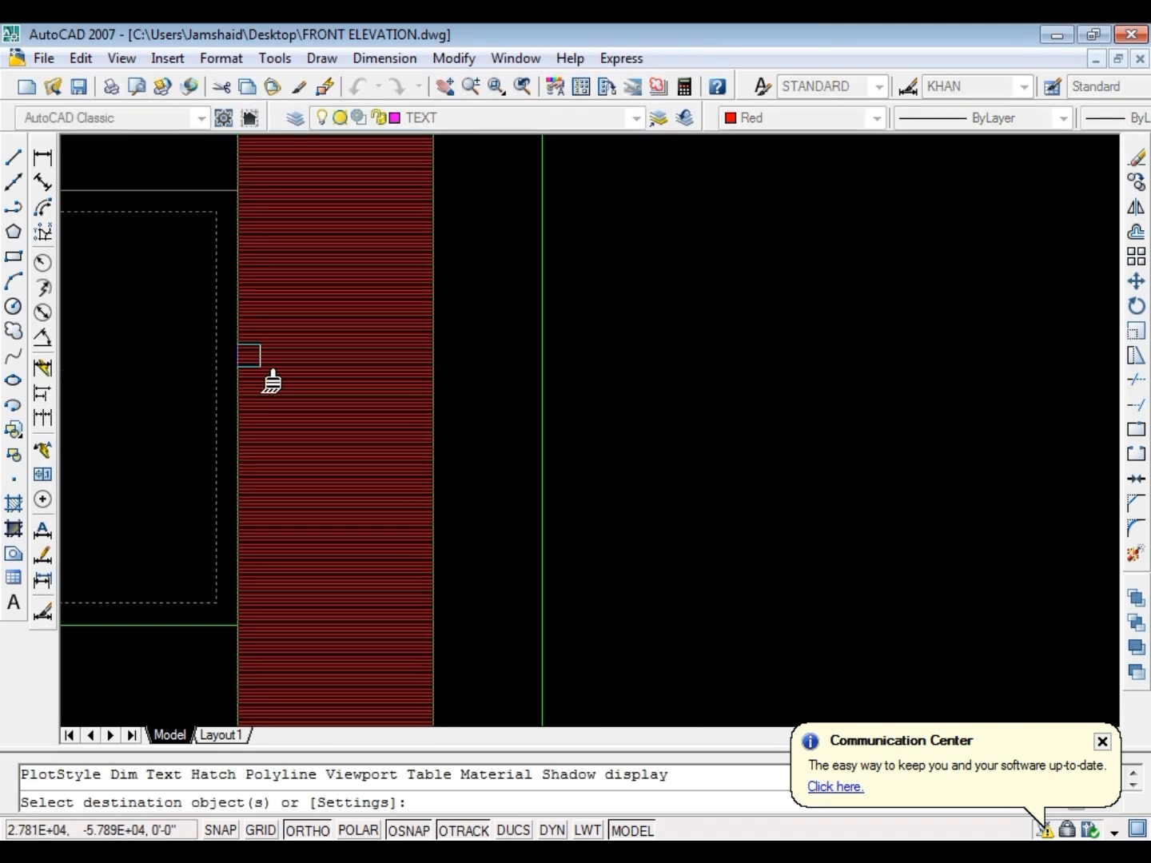
left_click(267, 381)
key("Escape")
Increase the column hatch's scale to space its horizontal lines farther apart
double_click(321, 380)
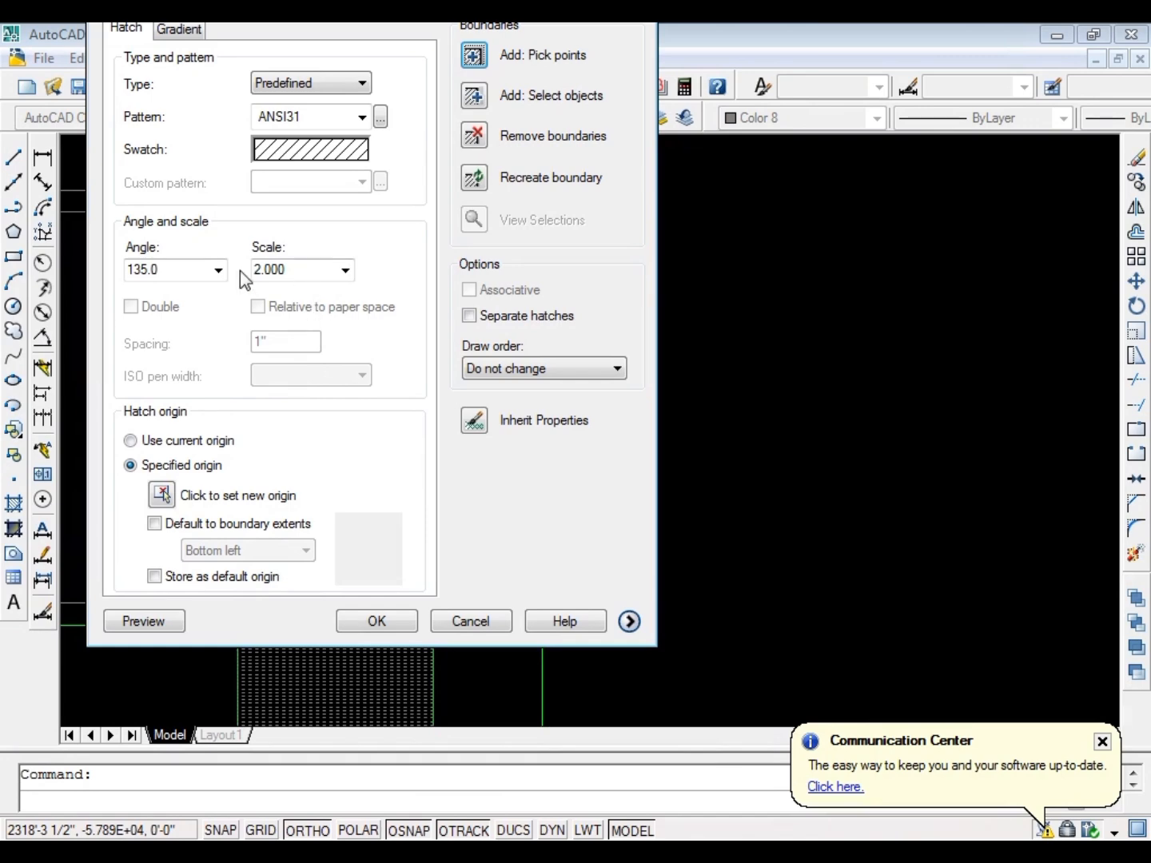
key("Return")
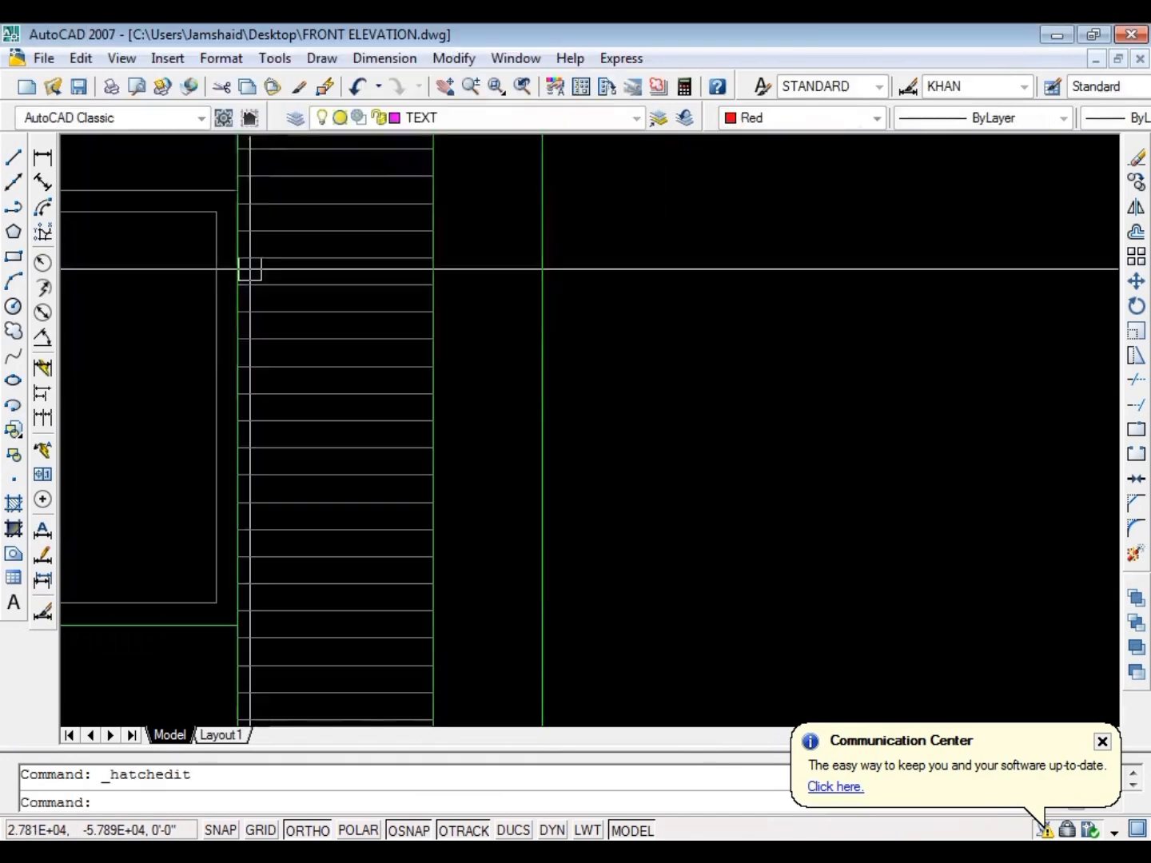
scroll(249, 267, "down", 3)
scroll(458, 424, "up", 4)
key("Escape")
scroll(496, 373, "down", 3)
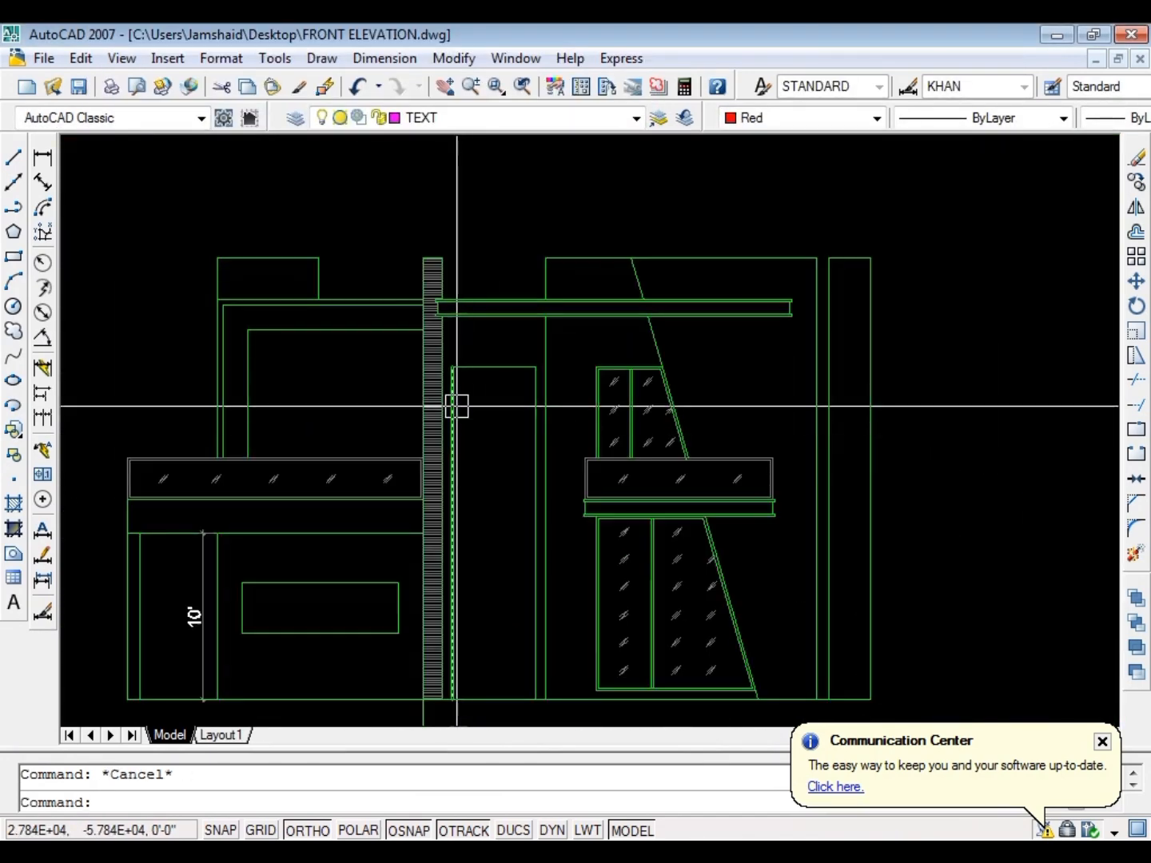
Offset the elevation's ground line 9' upward
scroll(457, 404, "up", 3)
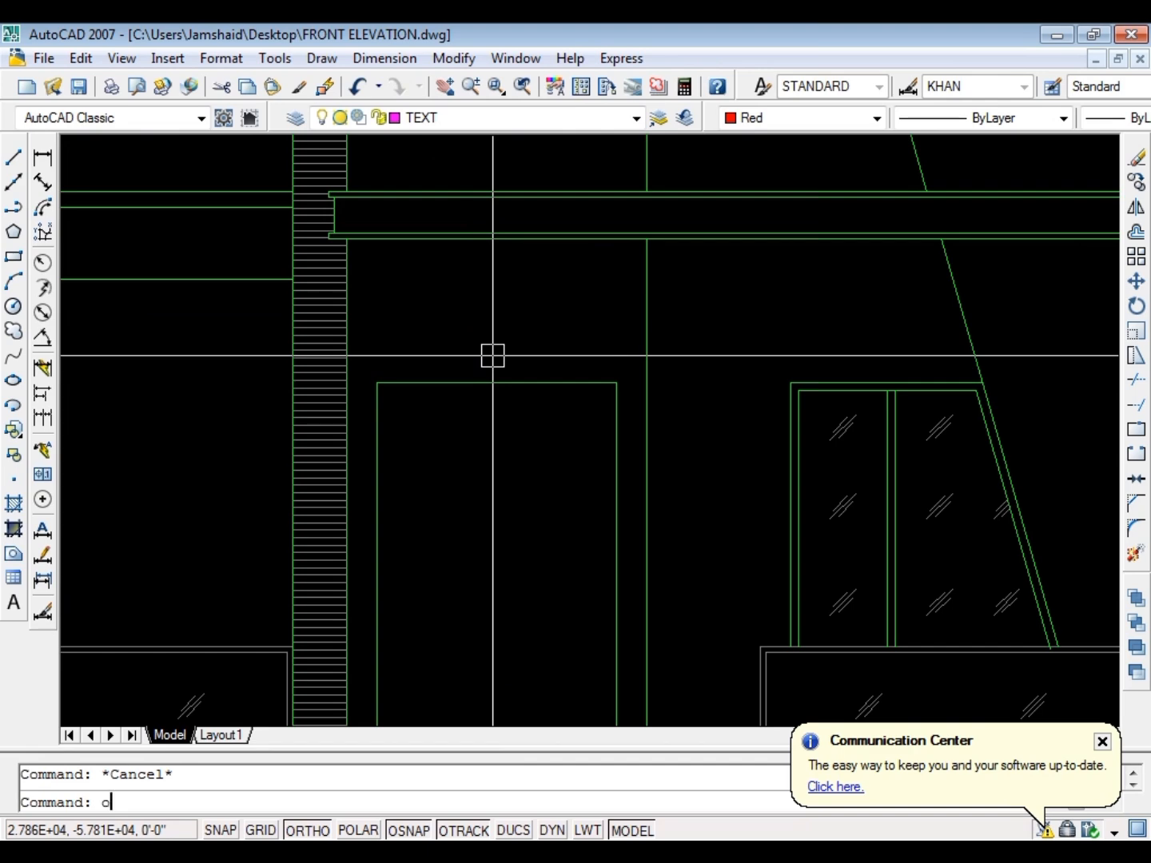
key("Return")
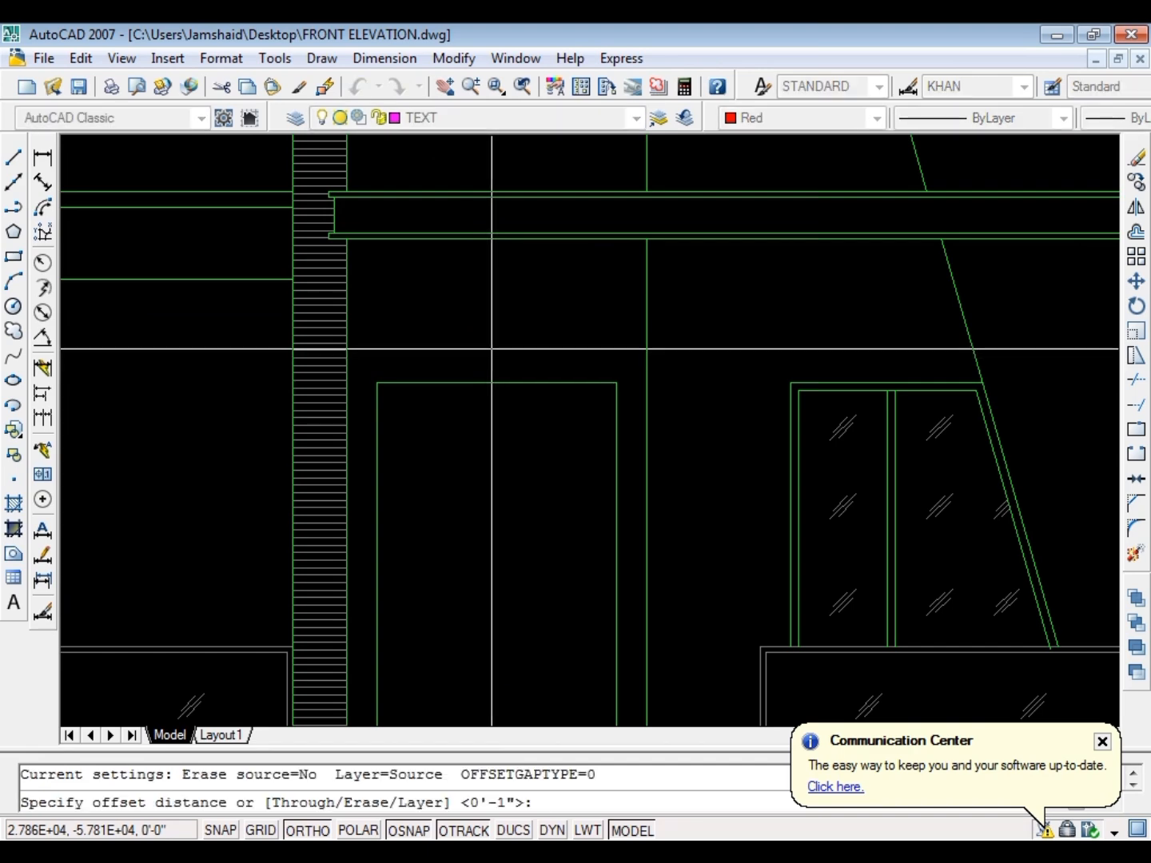
key("Escape")
type("o")
key("Return")
type("9")
key("Return")
scroll(492, 349, "down", 5)
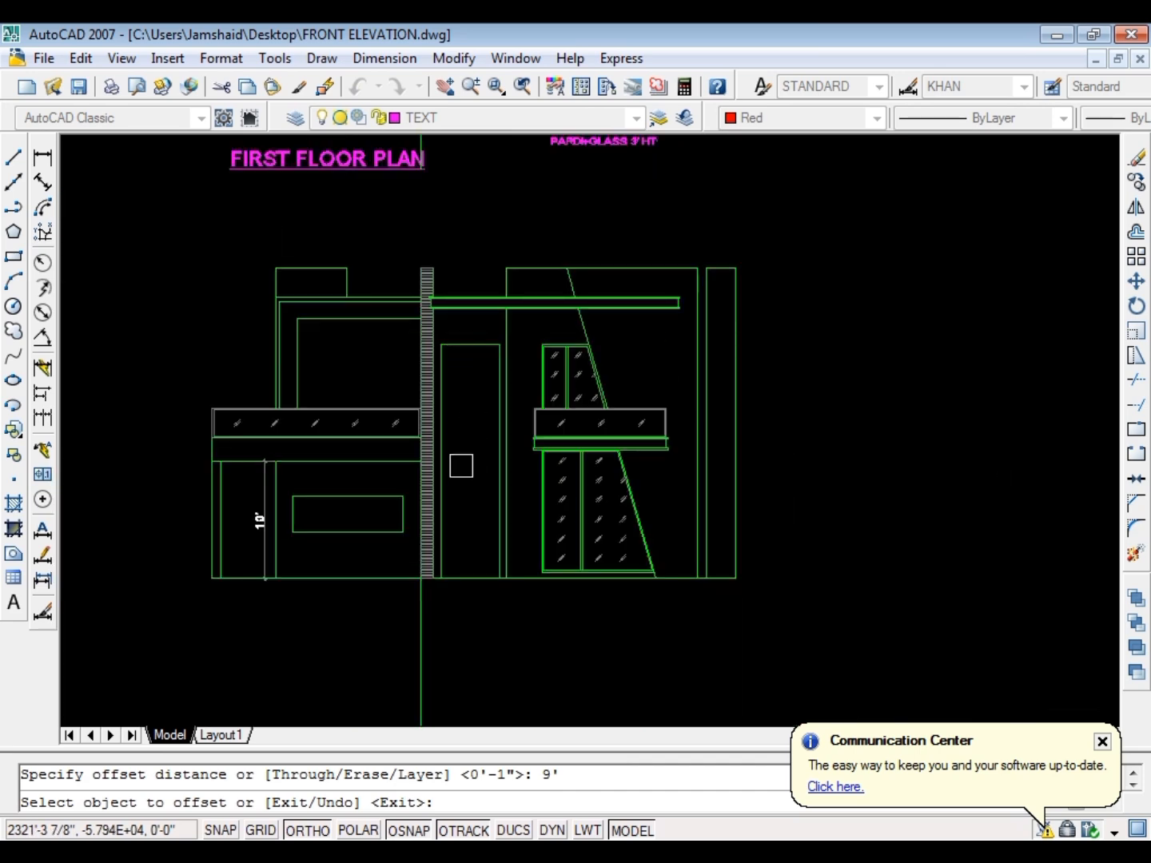
scroll(460, 465, "up", 4)
left_click(475, 551)
left_click(479, 306)
key("Escape")
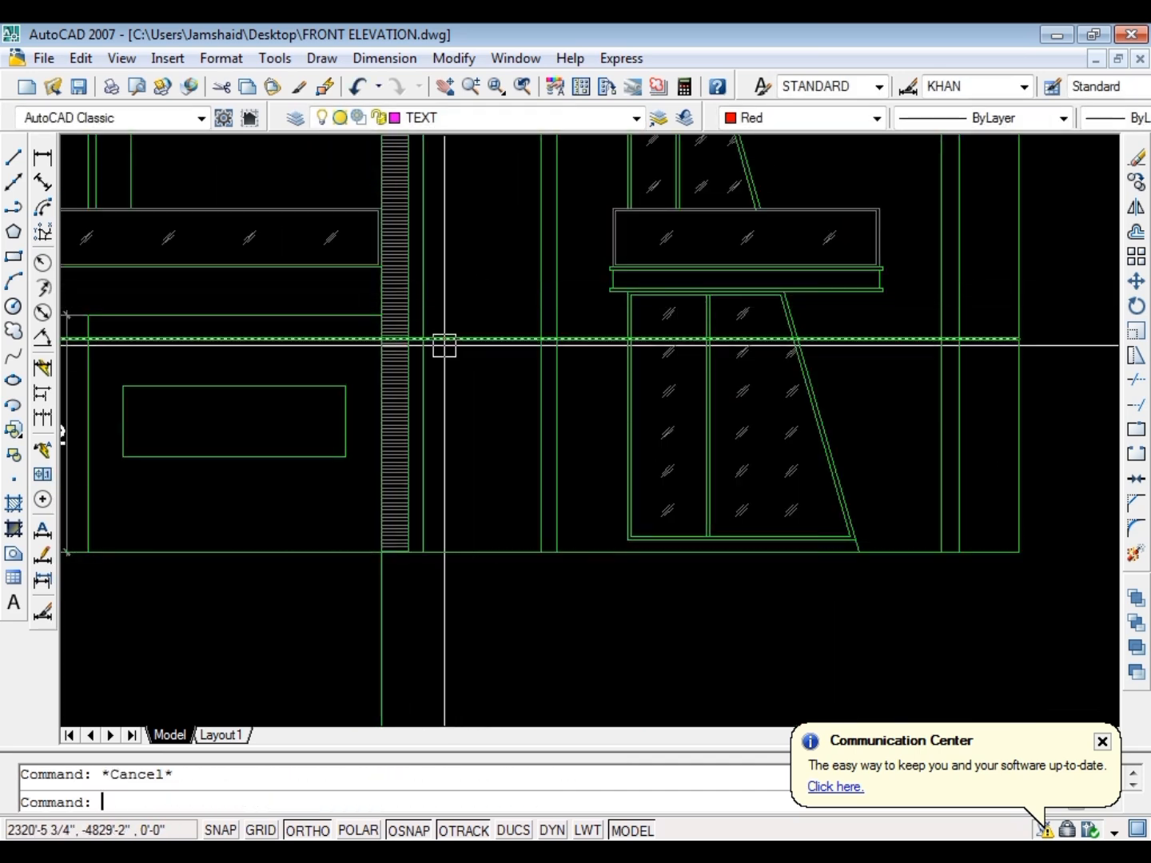
Trim the 9' offset line on both sides so it spans only the tall entrance opening
type("tr")
key("Return")
scroll(432, 327, "up", 6)
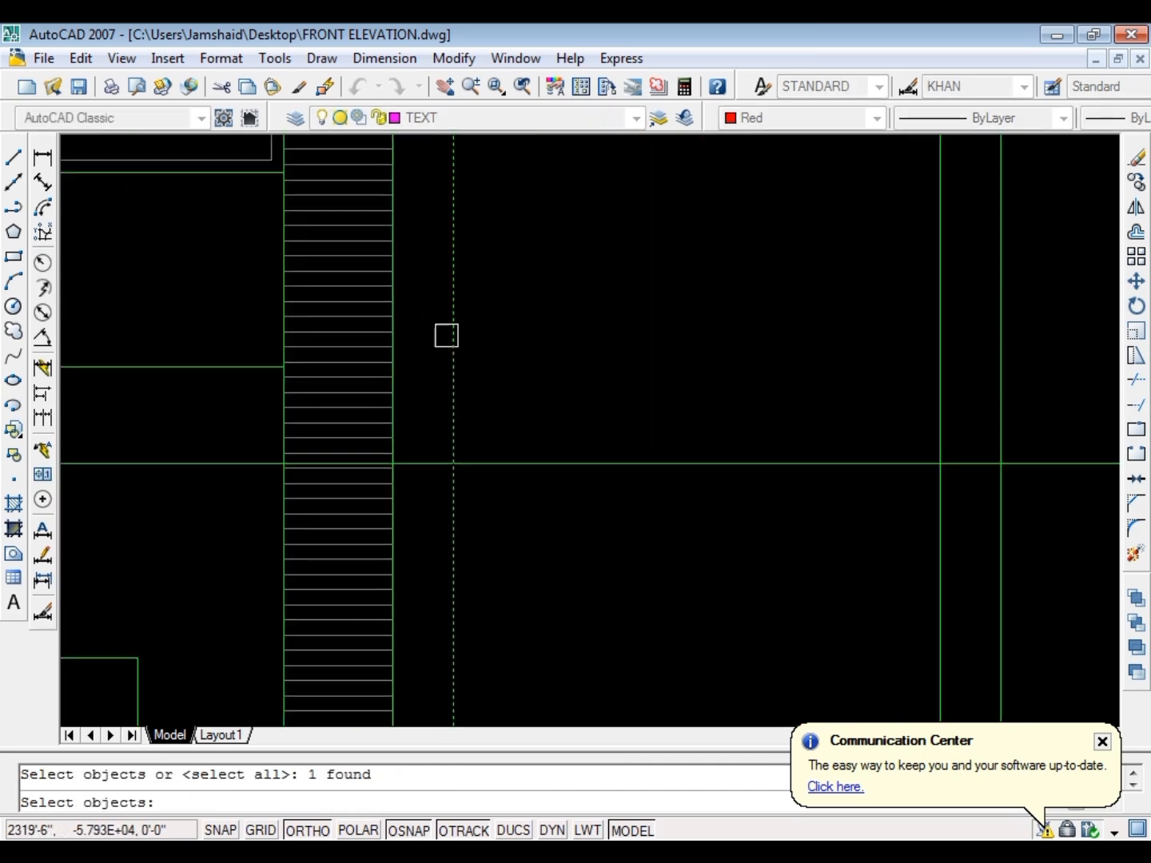
key("Return")
left_click(977, 465)
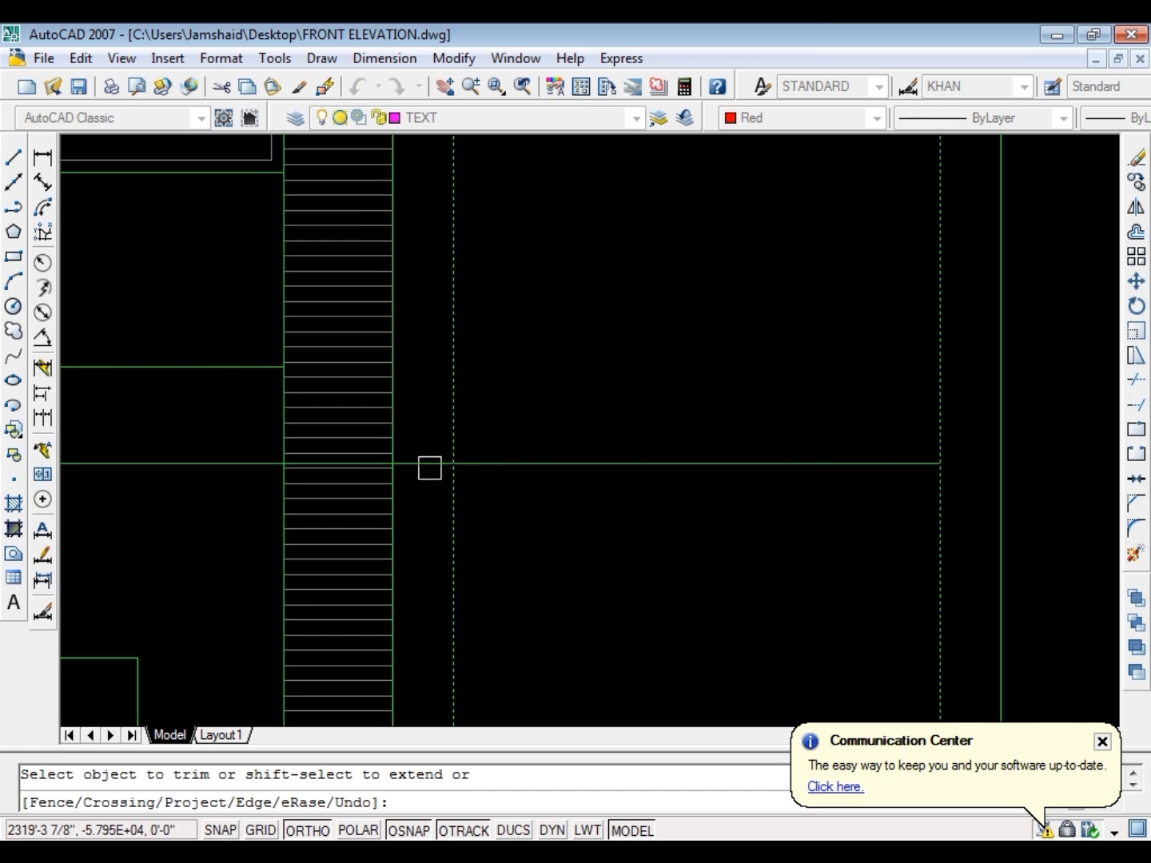
key("Escape")
scroll(526, 428, "down", 5)
scroll(537, 413, "up", 4)
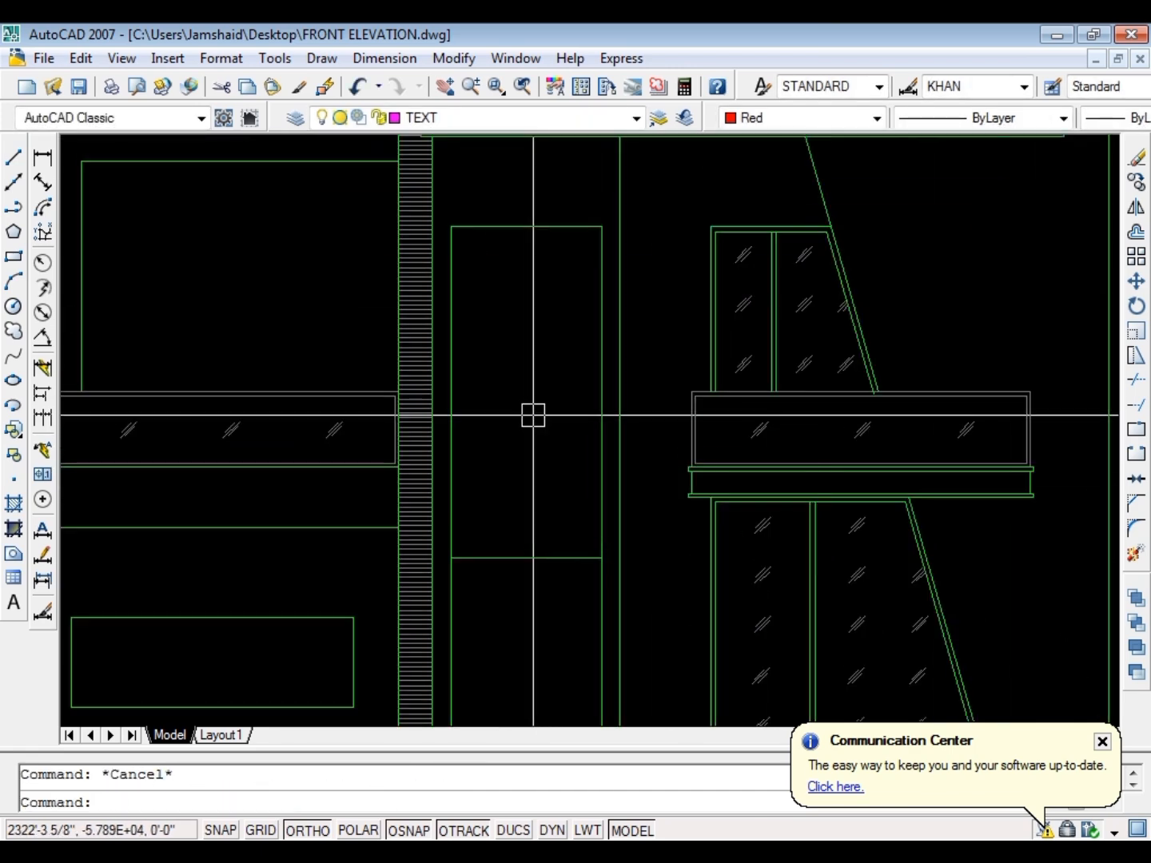
type("o")
key("Return")
key("Escape")
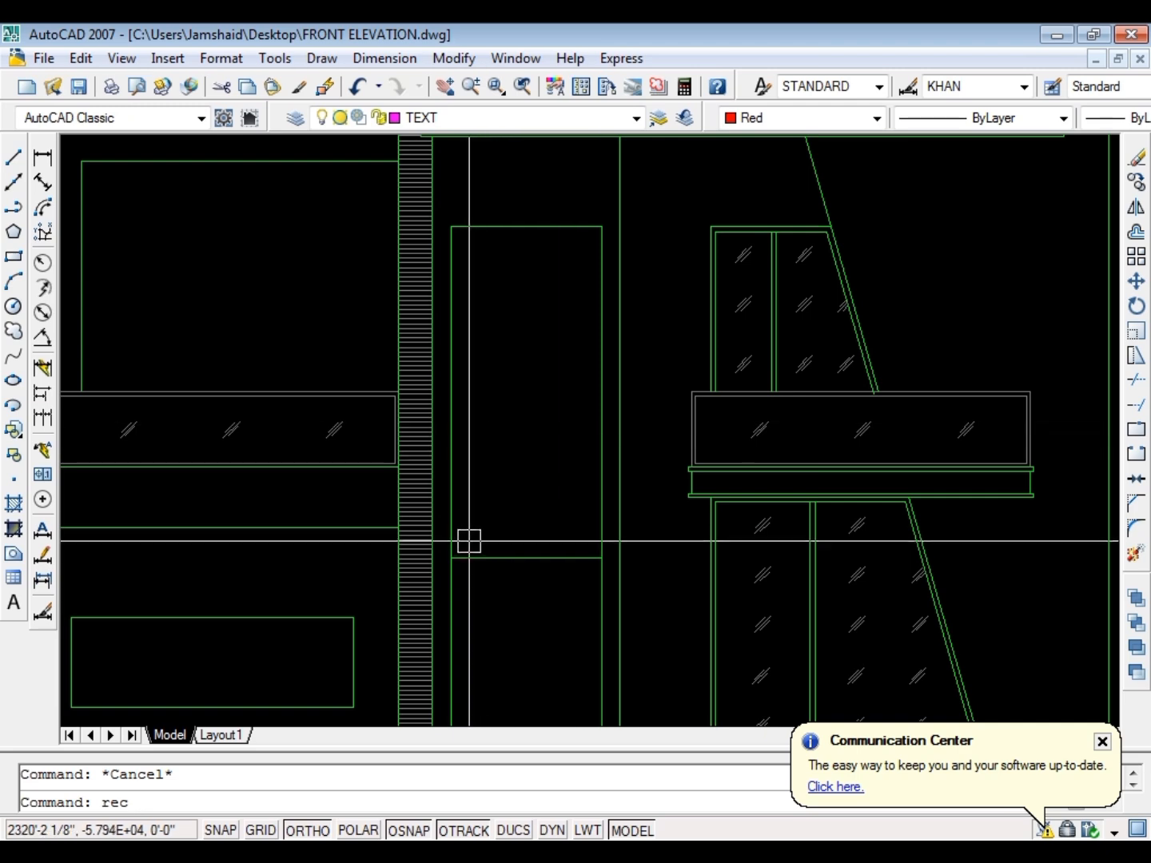
Draw a rectangle over the opening's upper part, from the 9' line's left end to the opening's top-right corner
type("rec")
key("Return")
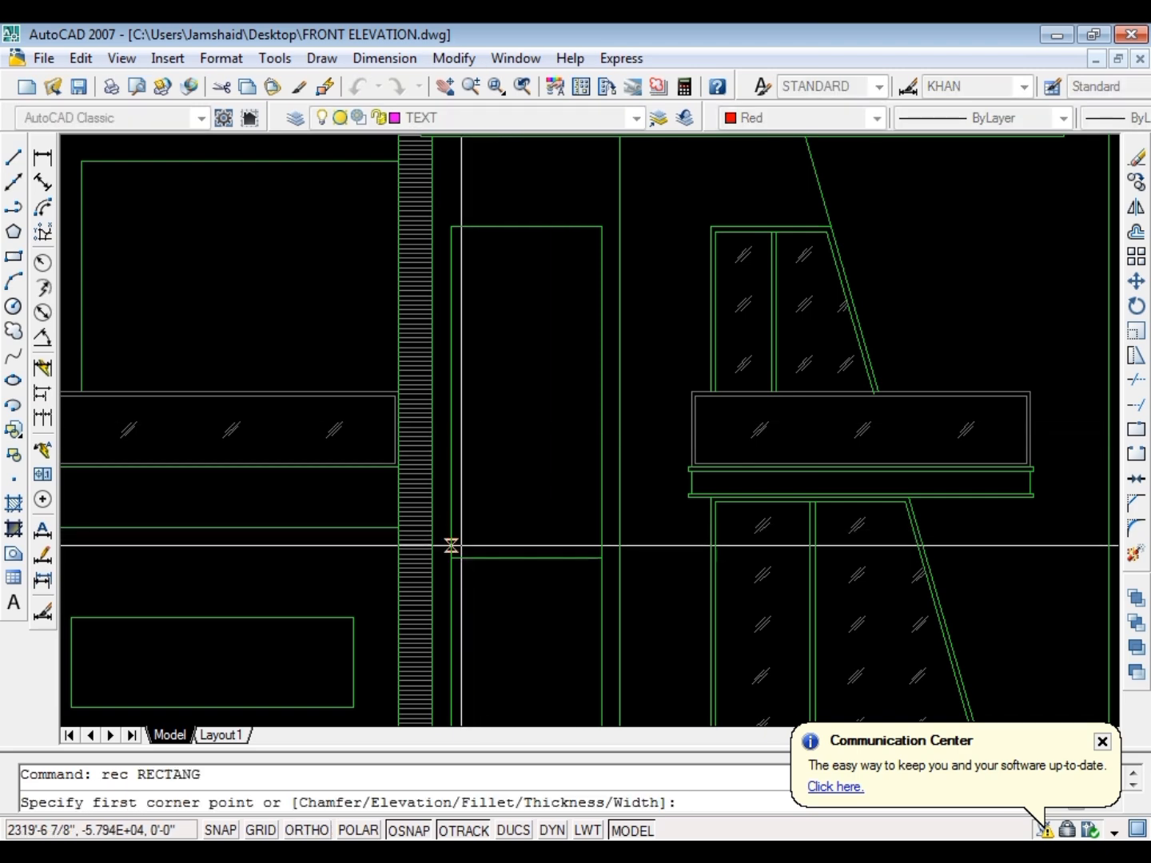
left_click(451, 557)
left_click(602, 226)
key("Escape")
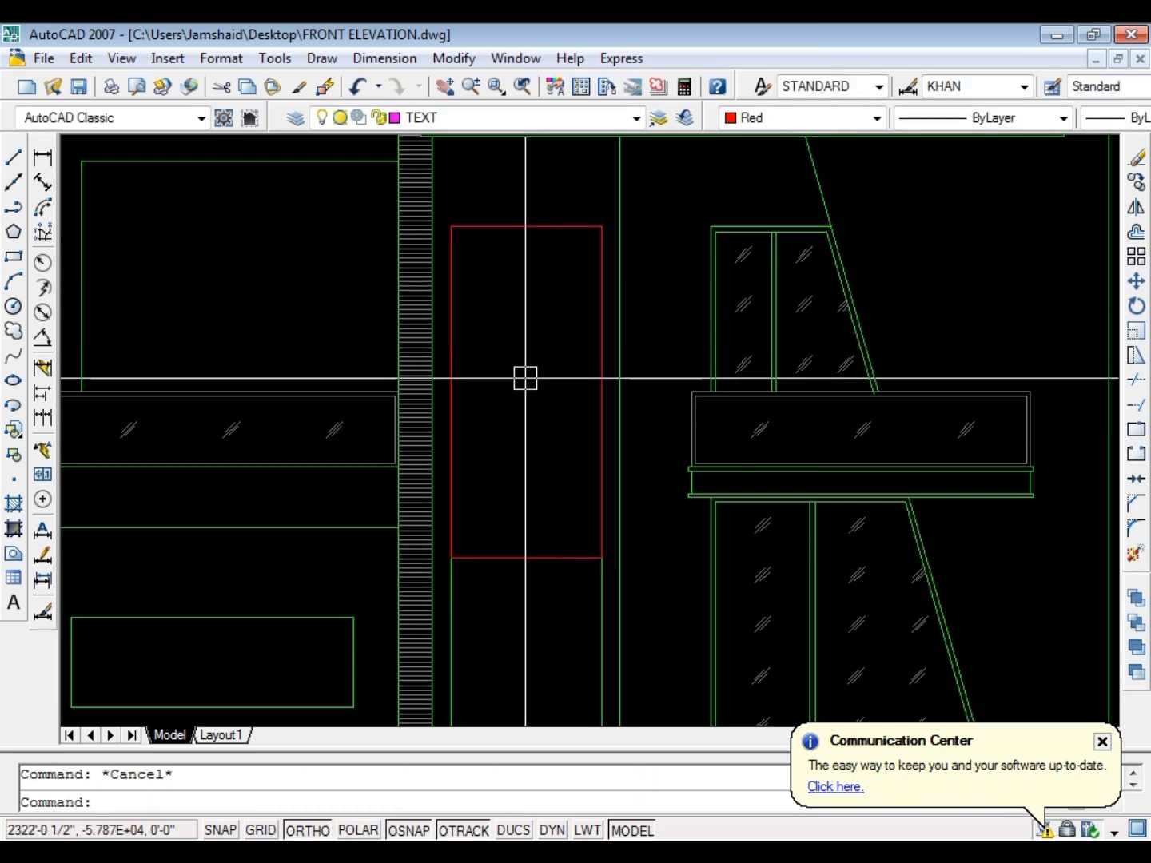
Offset the new rectangle 2" inward
type("o")
key("Return")
type("2")
key("Return")
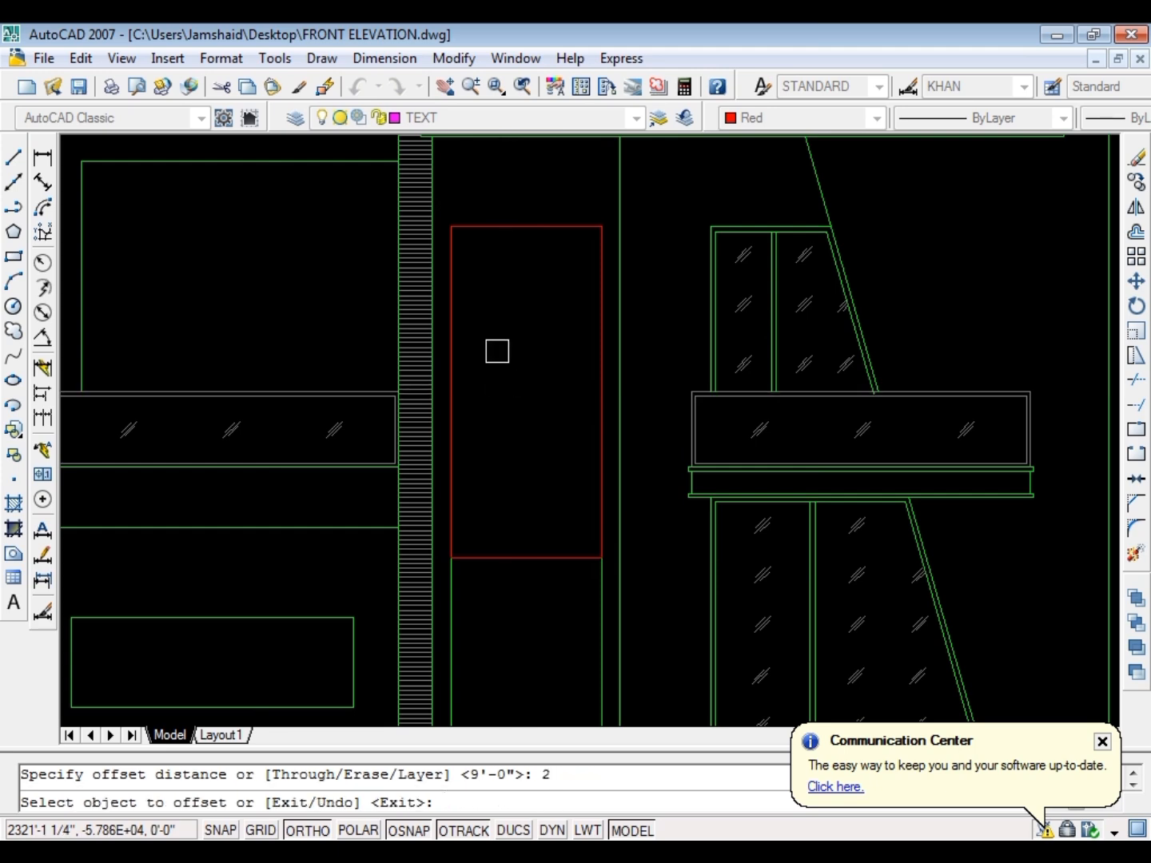
left_click(496, 227)
left_click(498, 248)
key("Escape")
Match the inner red rectangle's properties to the opening's green outline
key("Escape")
Erase the original outer red rectangle over the opening
scroll(502, 240, "up", 4)
left_click(510, 201)
type("e")
key("Return")
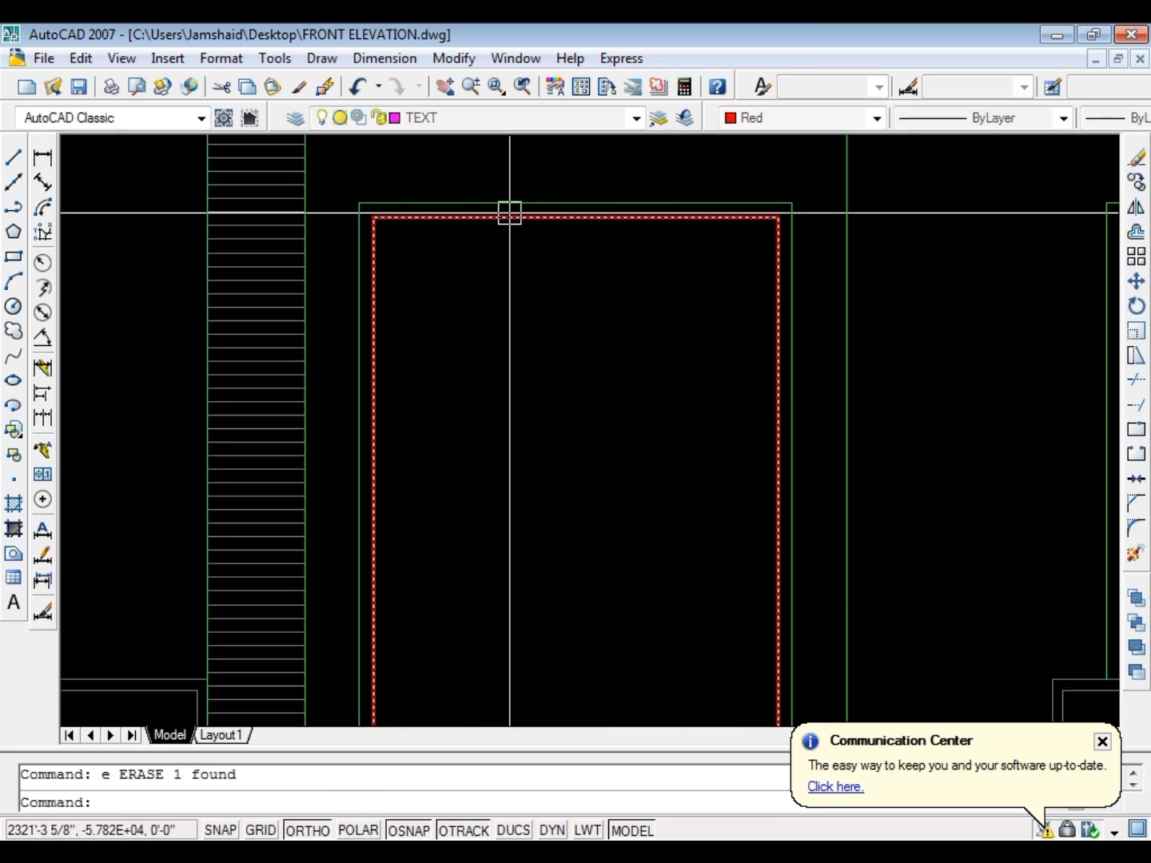
left_click(507, 217)
key("Escape")
type("mna")
key("Return")
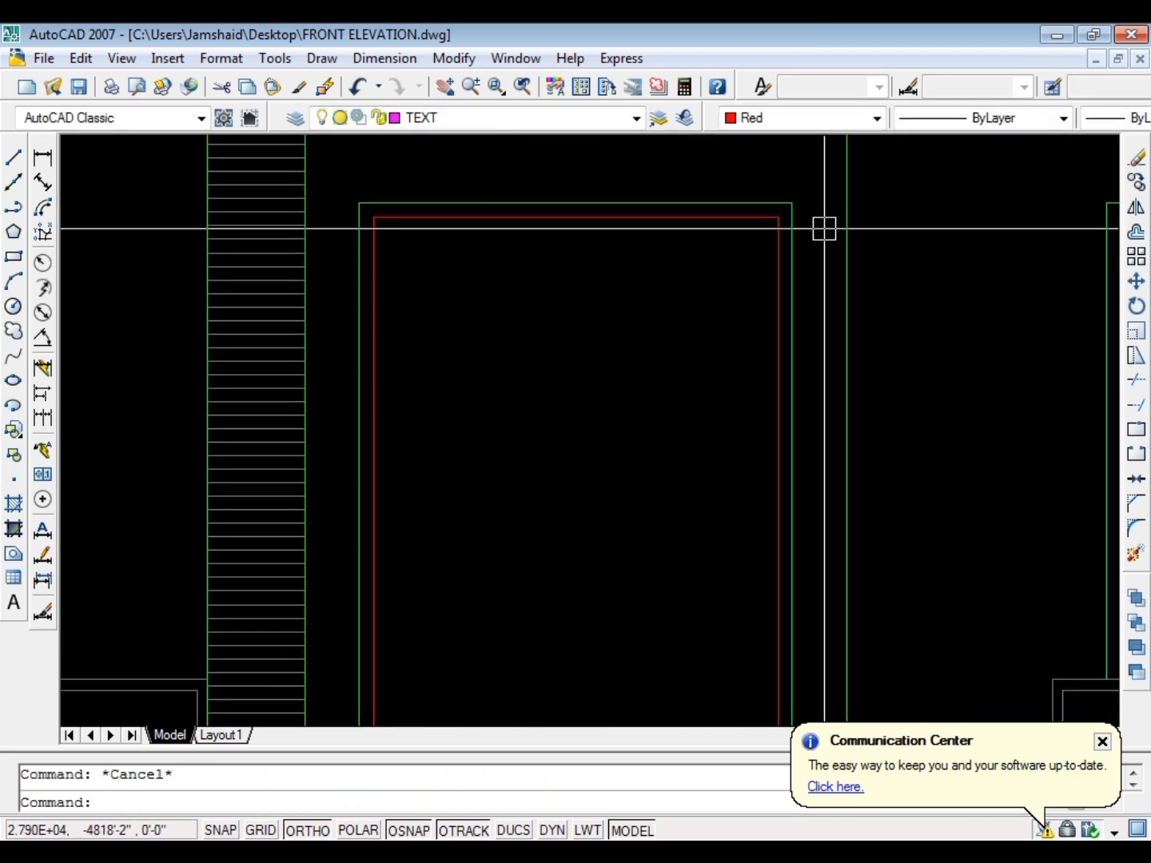
type("ma")
key("Return")
key("Escape")
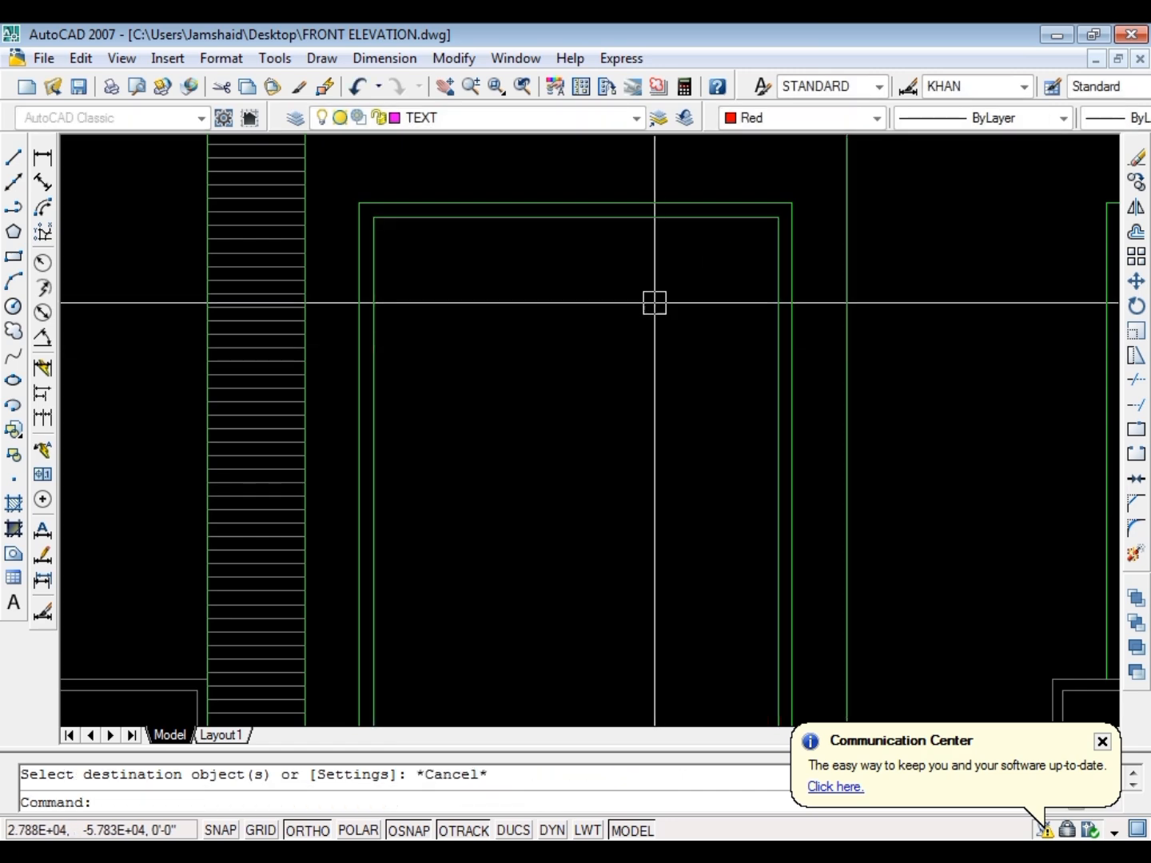
Draw a short vertical line upward from the inner frame's top-left corner
scroll(630, 370, "down", 6)
scroll(633, 365, "up", 5)
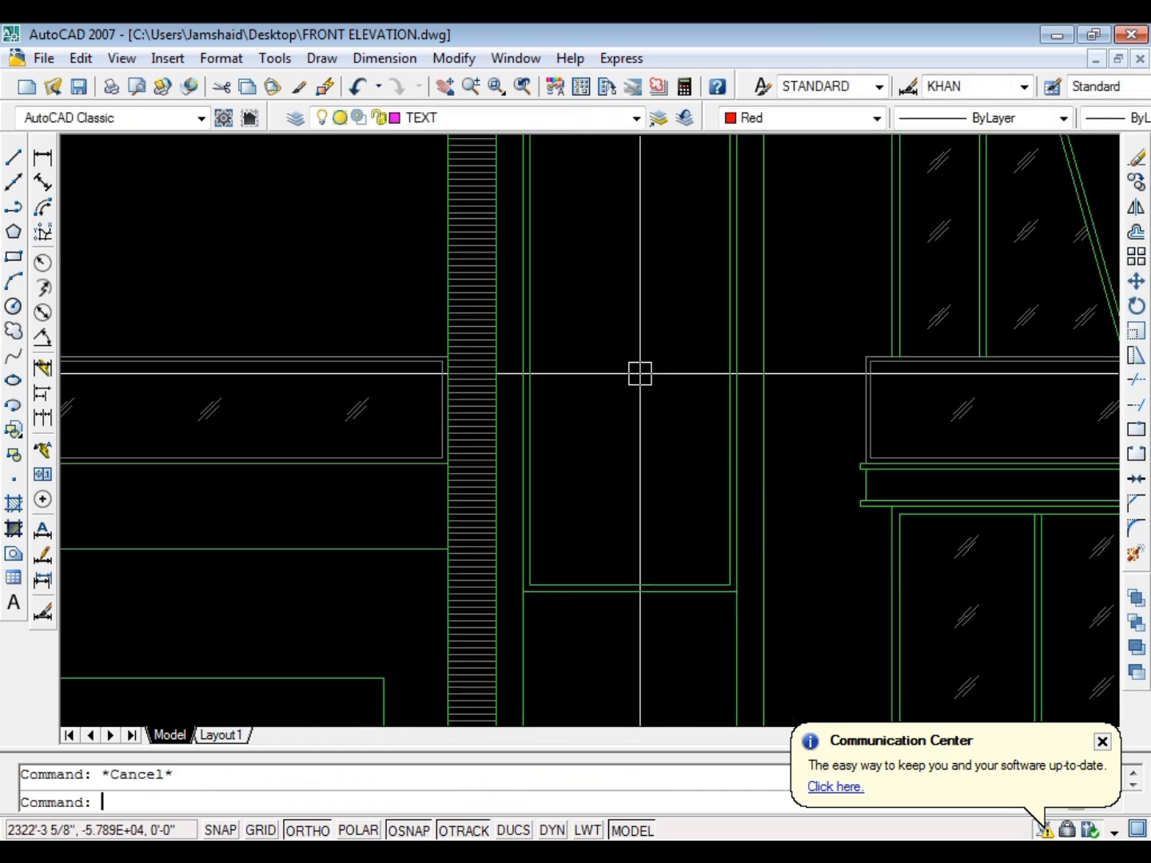
type("l")
key("Return")
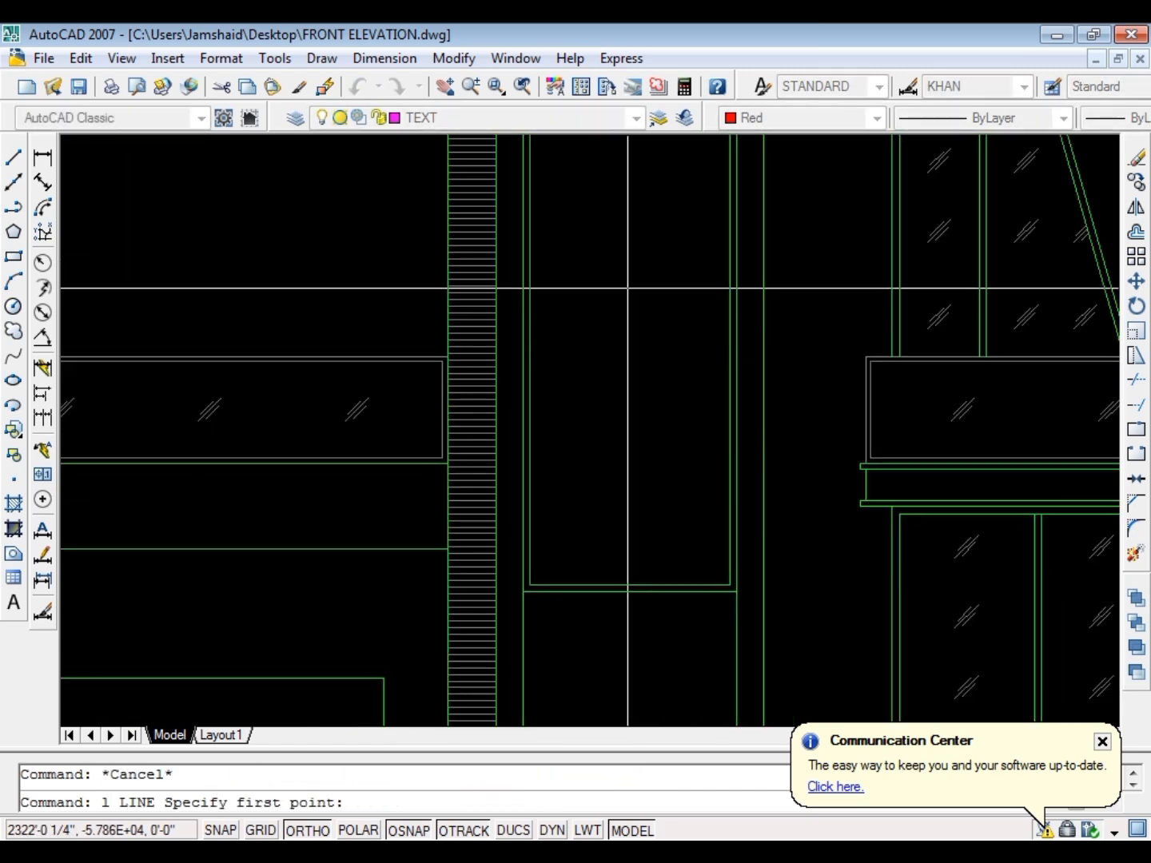
scroll(607, 336, "down", 3)
scroll(480, 313, "up", 6)
left_click(455, 253)
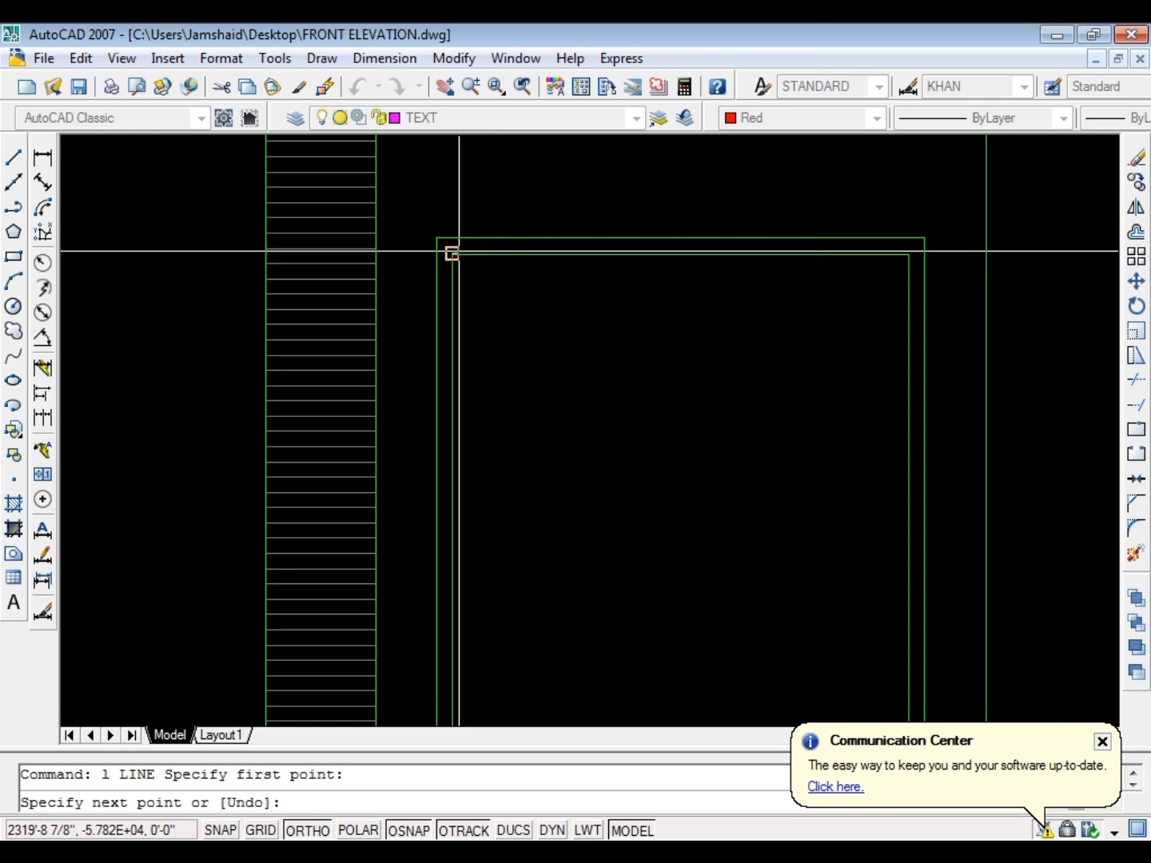
left_click(462, 188)
key("Escape")
Move the short vertical line horizontally to the right of the inner frame's left edge
left_click(508, 209)
left_click(438, 222)
type("m")
key("space")
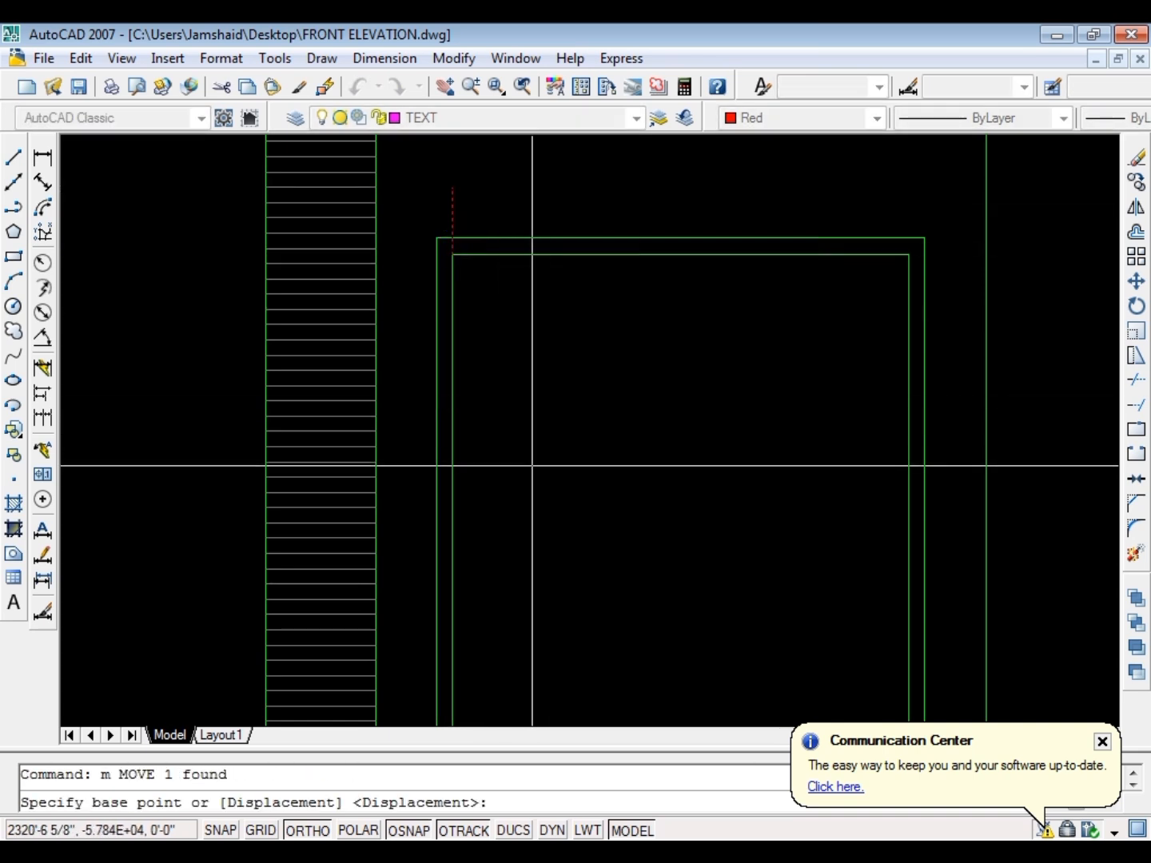
left_click(532, 466)
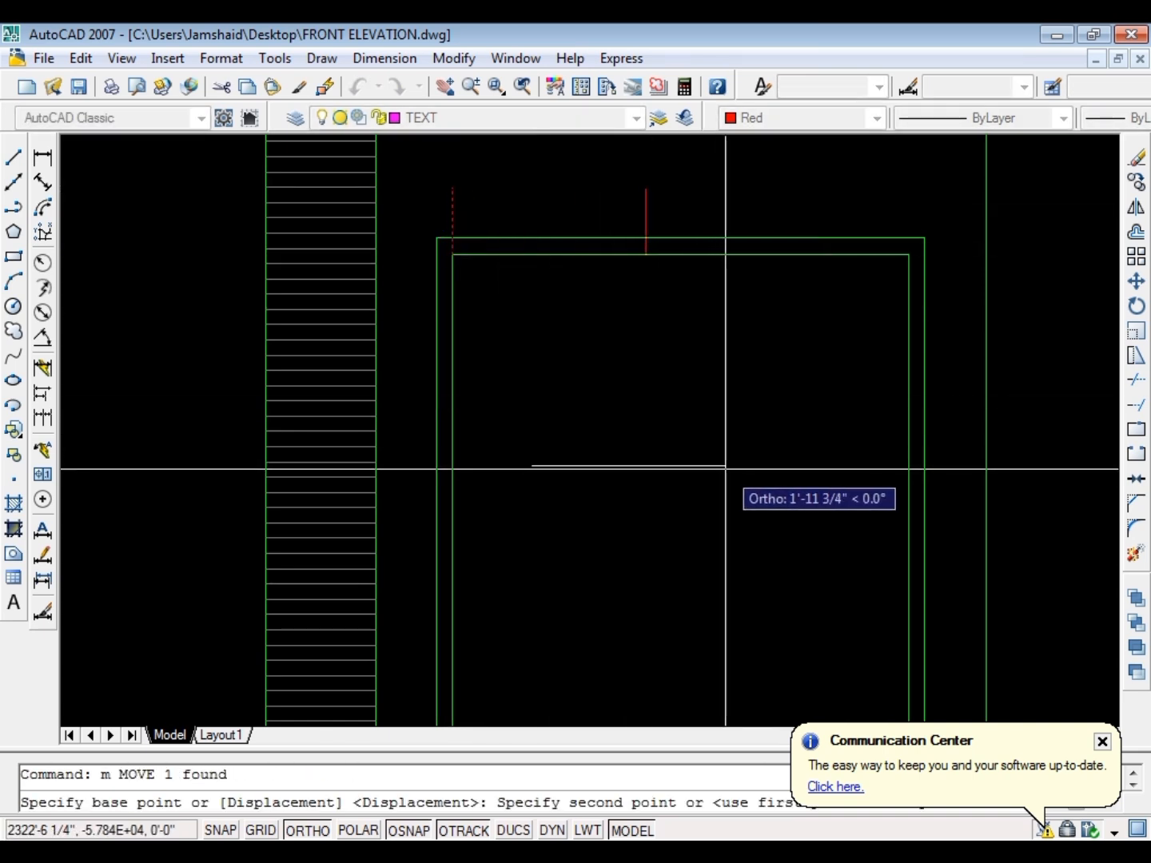
key("Escape")
Stretch the vertical line's lower end straight down into the window frame
scroll(559, 232, "up", 3)
left_click(566, 307)
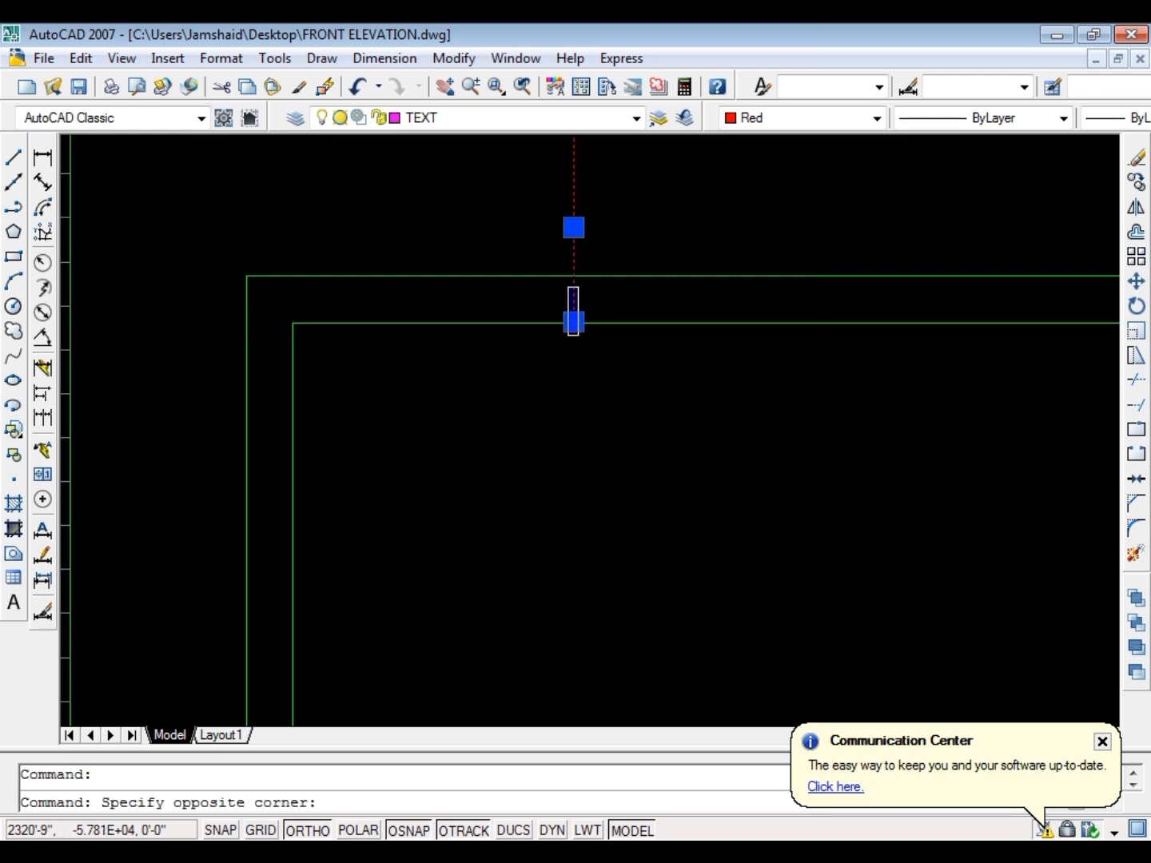
left_click(574, 323)
scroll(546, 277, "down", 8)
left_click(545, 486)
key("Escape")
Extend the vertical line down to the inner frame's bottom edge and trim its excess above the inner frame
type("ex")
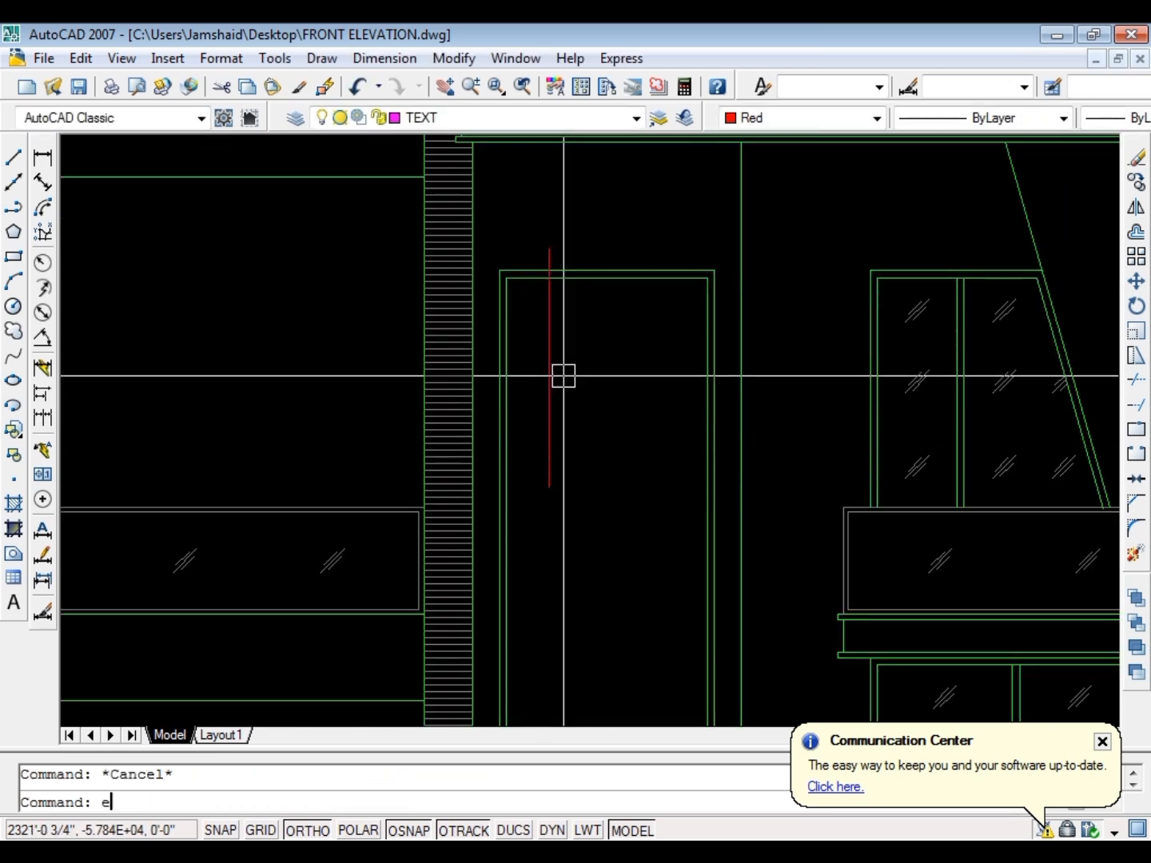
key("space")
left_click(515, 368)
key("space")
scroll(531, 302, "up", 8)
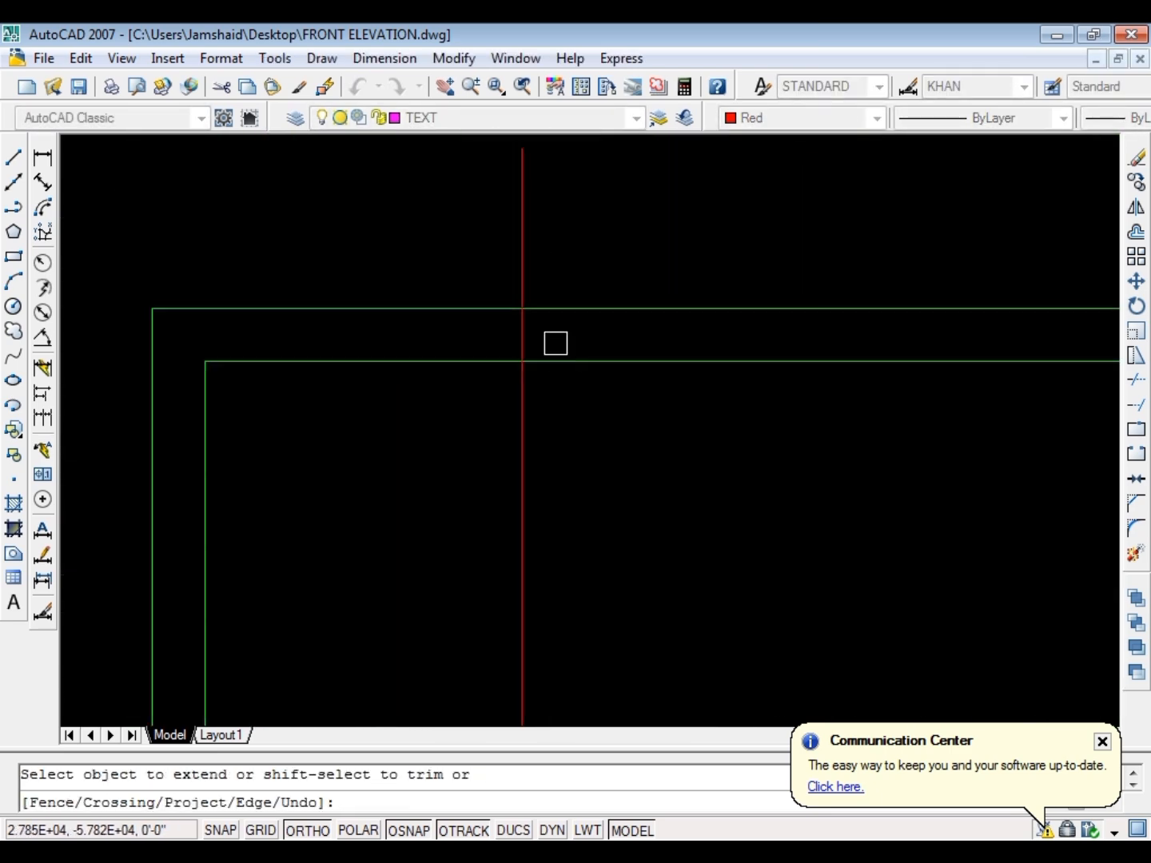
key("Escape")
scroll(519, 351, "down", 8)
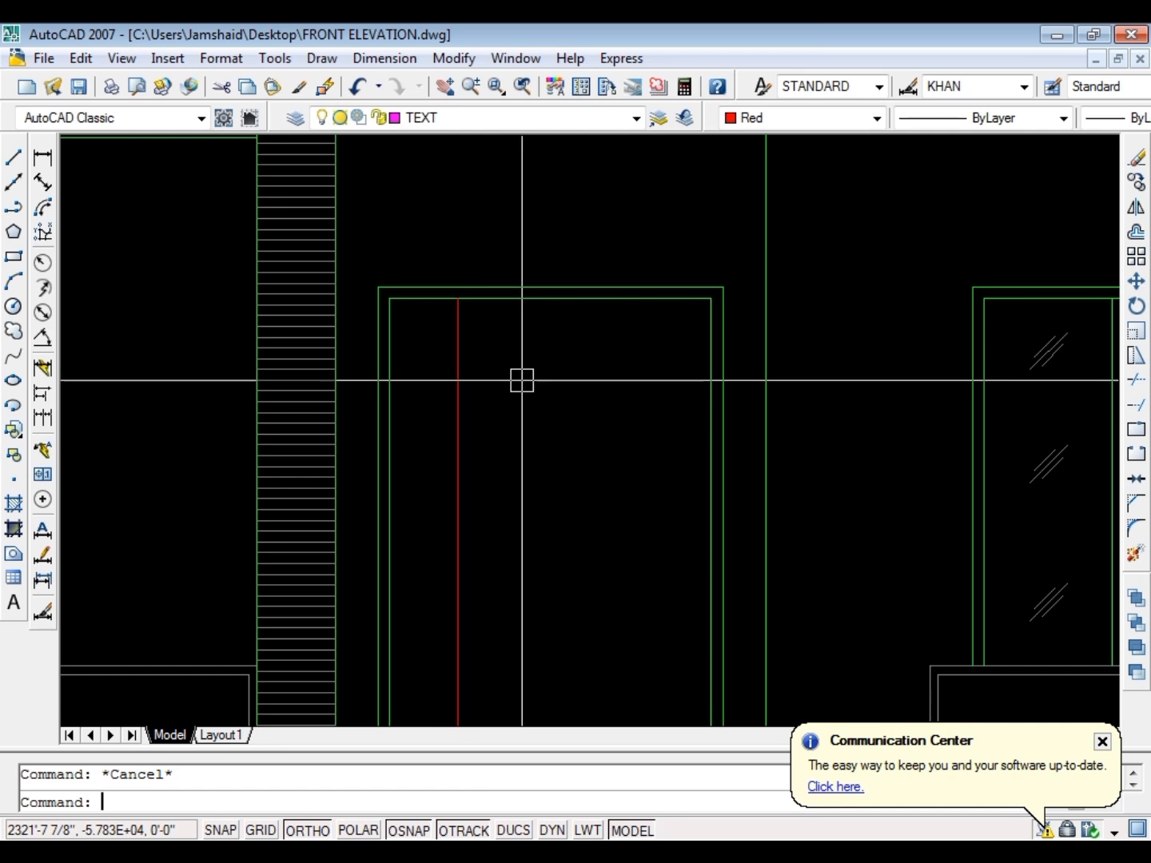
Offset the red vertical line 2" to the right to form a mullion
type("o")
key("space")
type("2")
key("space")
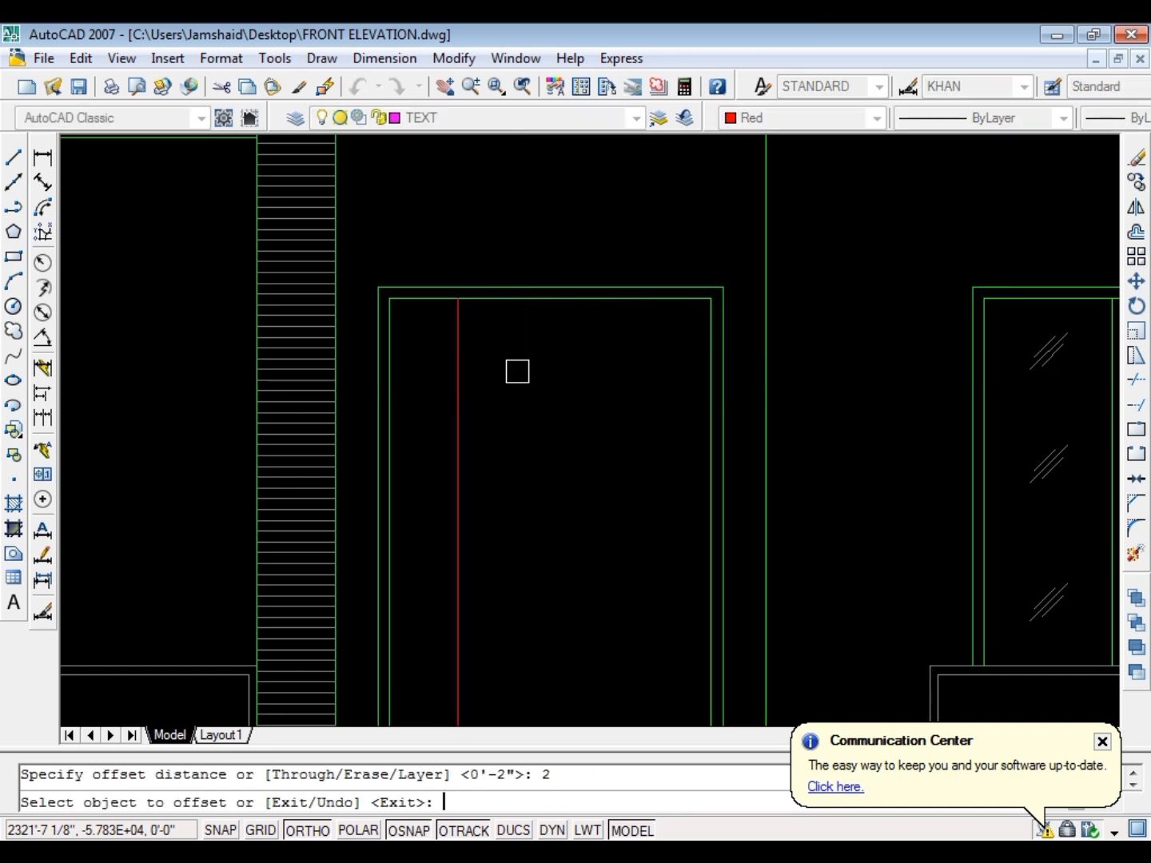
left_click(458, 356)
left_click(474, 352)
key("Escape")
Match both red mullion lines' properties to the green inner window frame
type("ma")
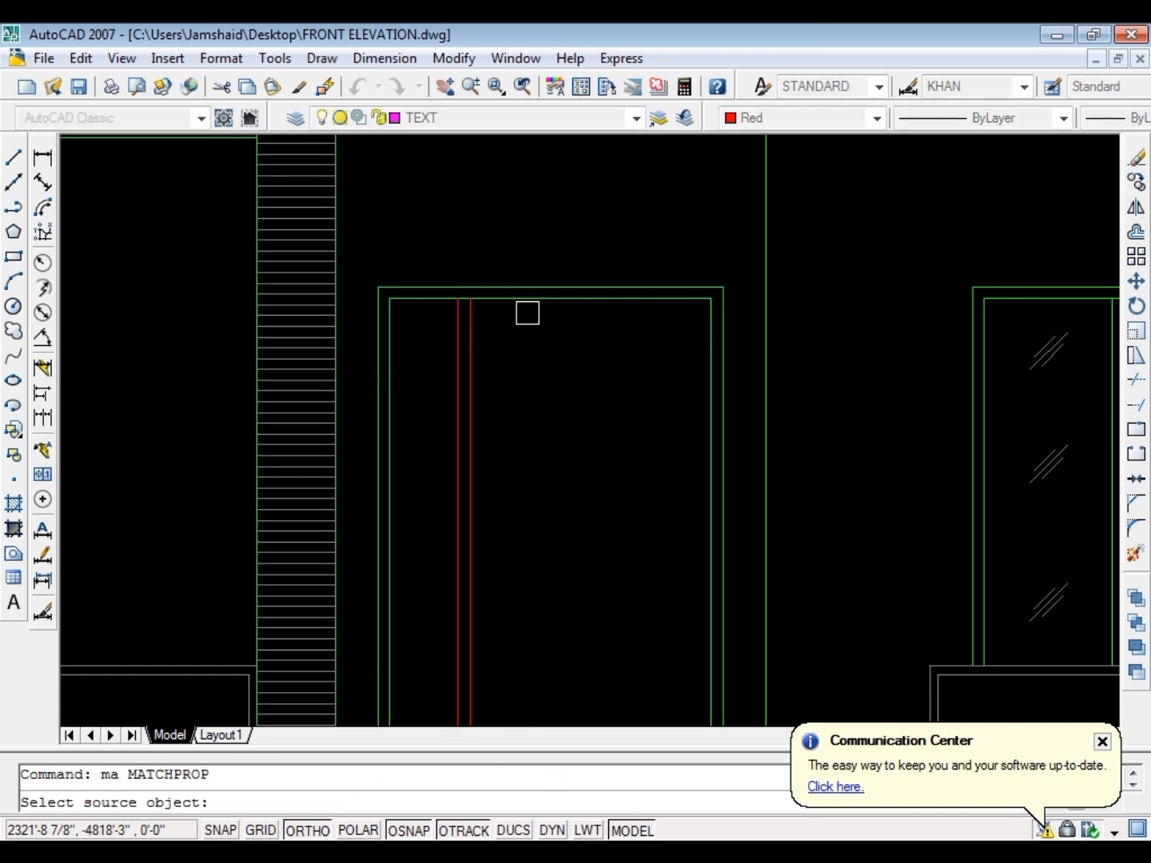
left_click(529, 303)
left_click(553, 351)
left_click(440, 378)
key("Escape")
Move the window mullion's two lines 3" to the right
left_click(497, 348)
key("Escape")
left_click(438, 374)
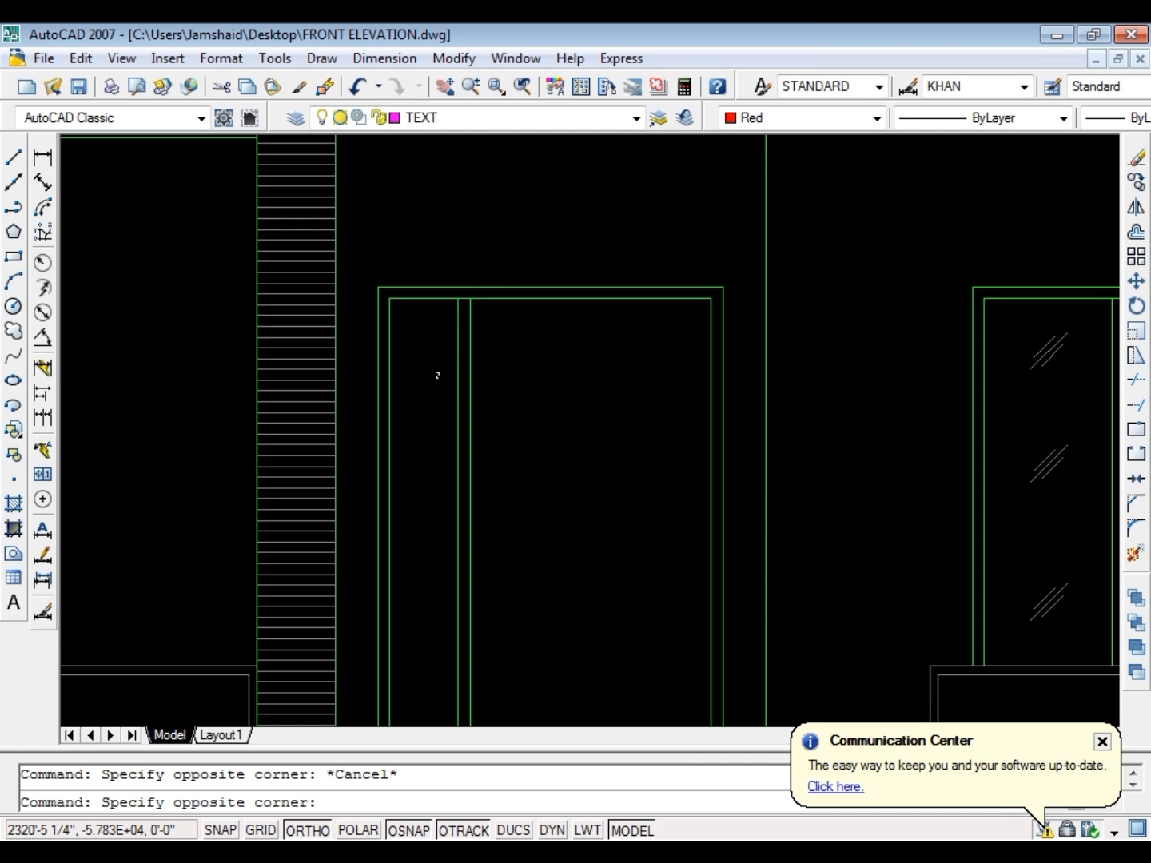
left_click(519, 349)
left_click(441, 382)
type("m")
key("Return")
left_click(471, 414)
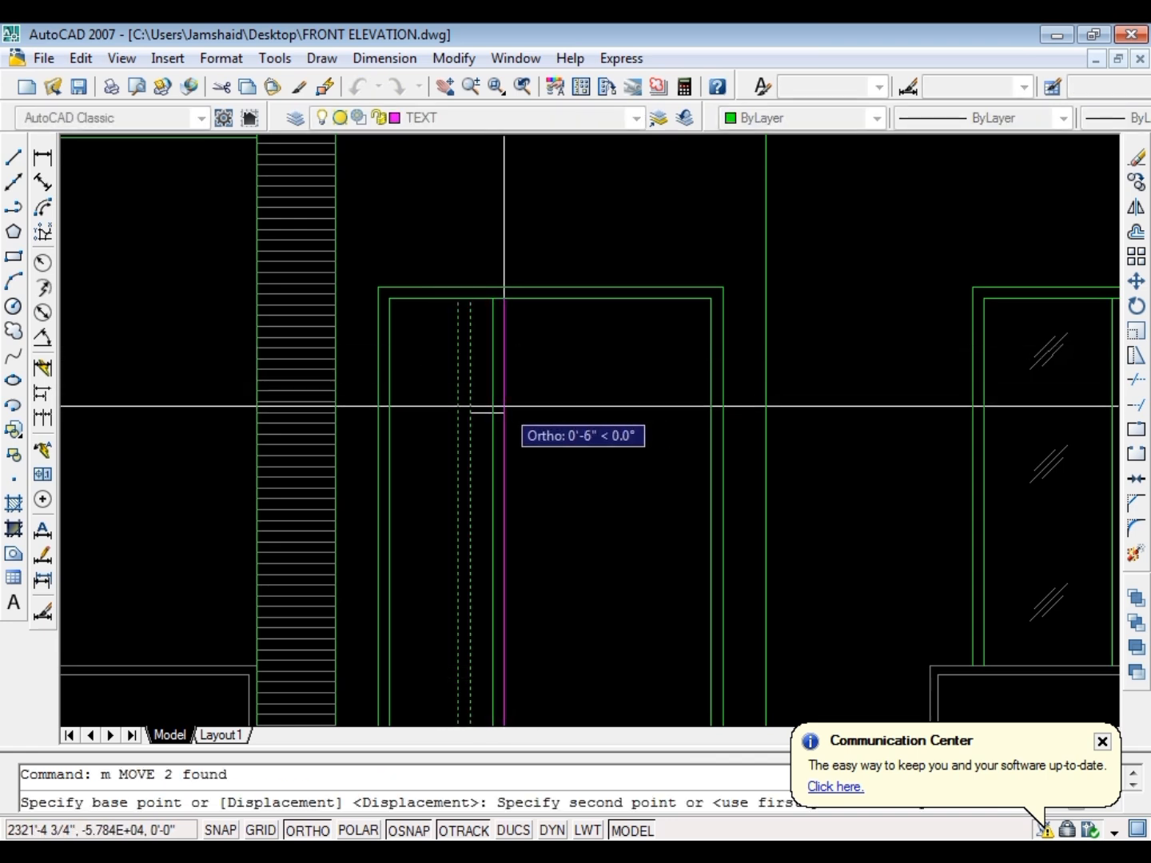
type("3")
key("Return")
Mirror the mullion about the window's vertical centerline, keeping the original, to form a second mullion
left_click(508, 345)
left_click(435, 385)
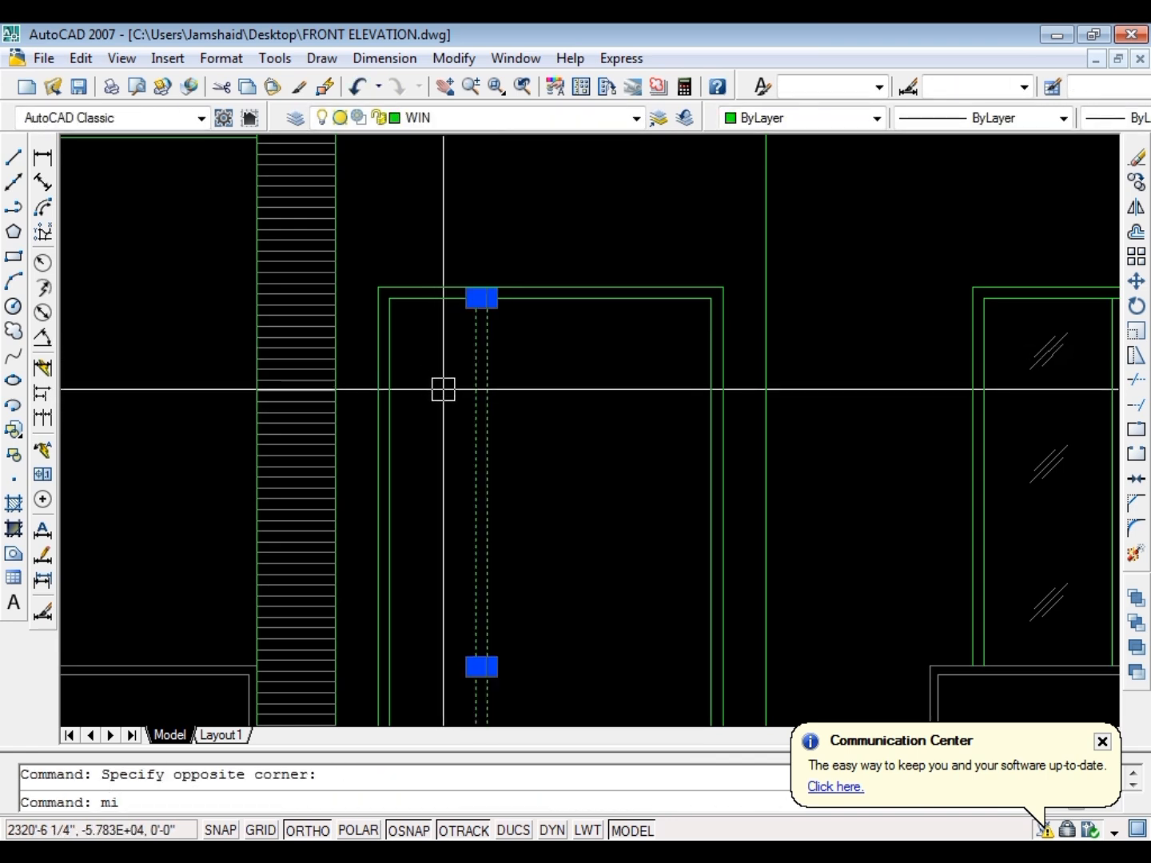
key("Return")
left_click(550, 302)
key("Escape")
scroll(545, 273, "down", 2)
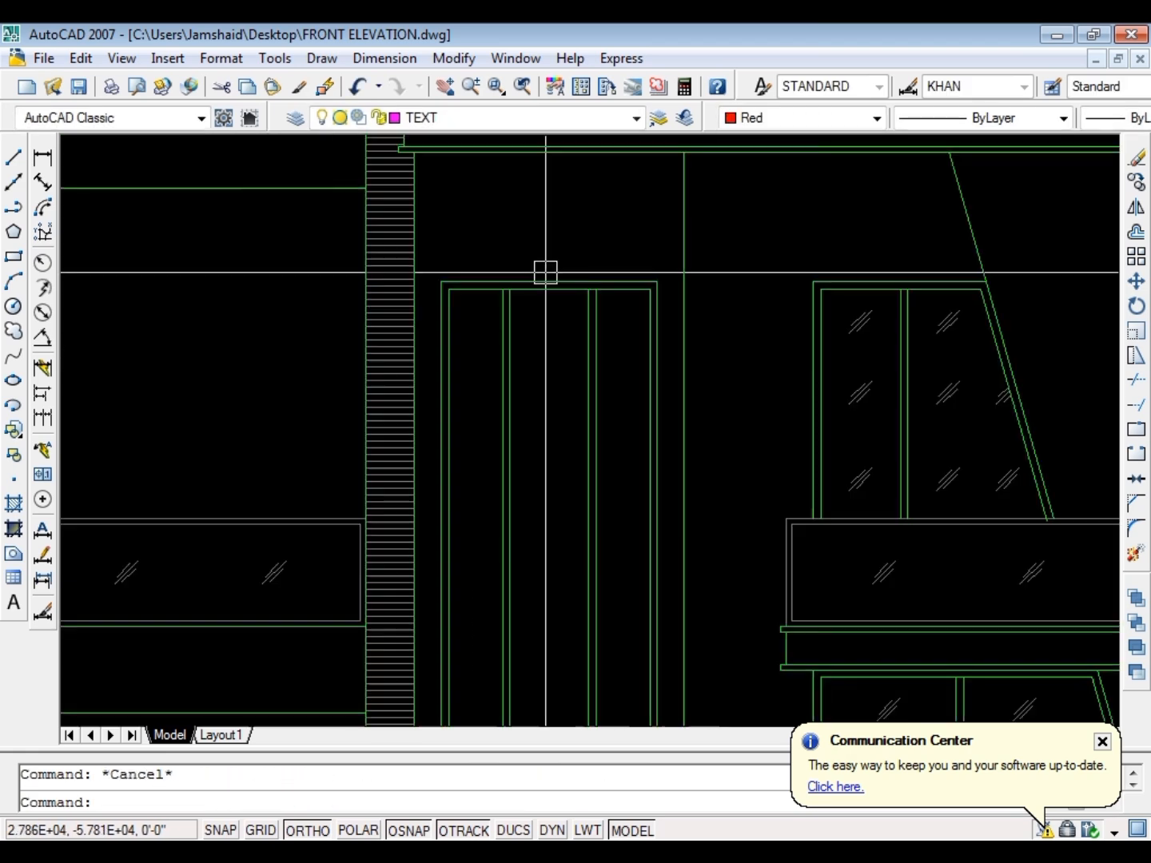
Draw a short horizontal line outward to the right from the inner frame's upper-right corner
scroll(543, 285, "down", 4)
scroll(543, 296, "up", 6)
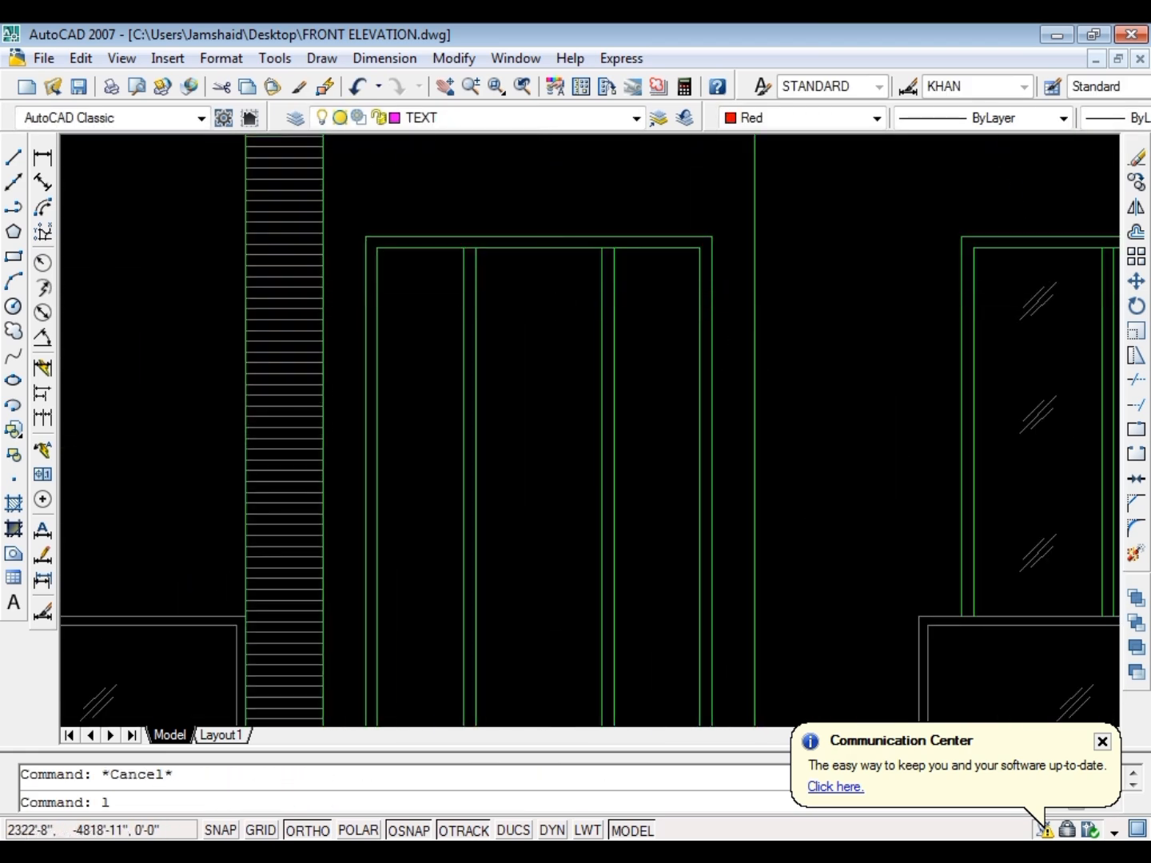
key("Return")
scroll(698, 255, "up", 3)
left_click(702, 240)
left_click(773, 239)
key("Escape")
Move the short horizontal line 15" straight down
left_click(757, 241)
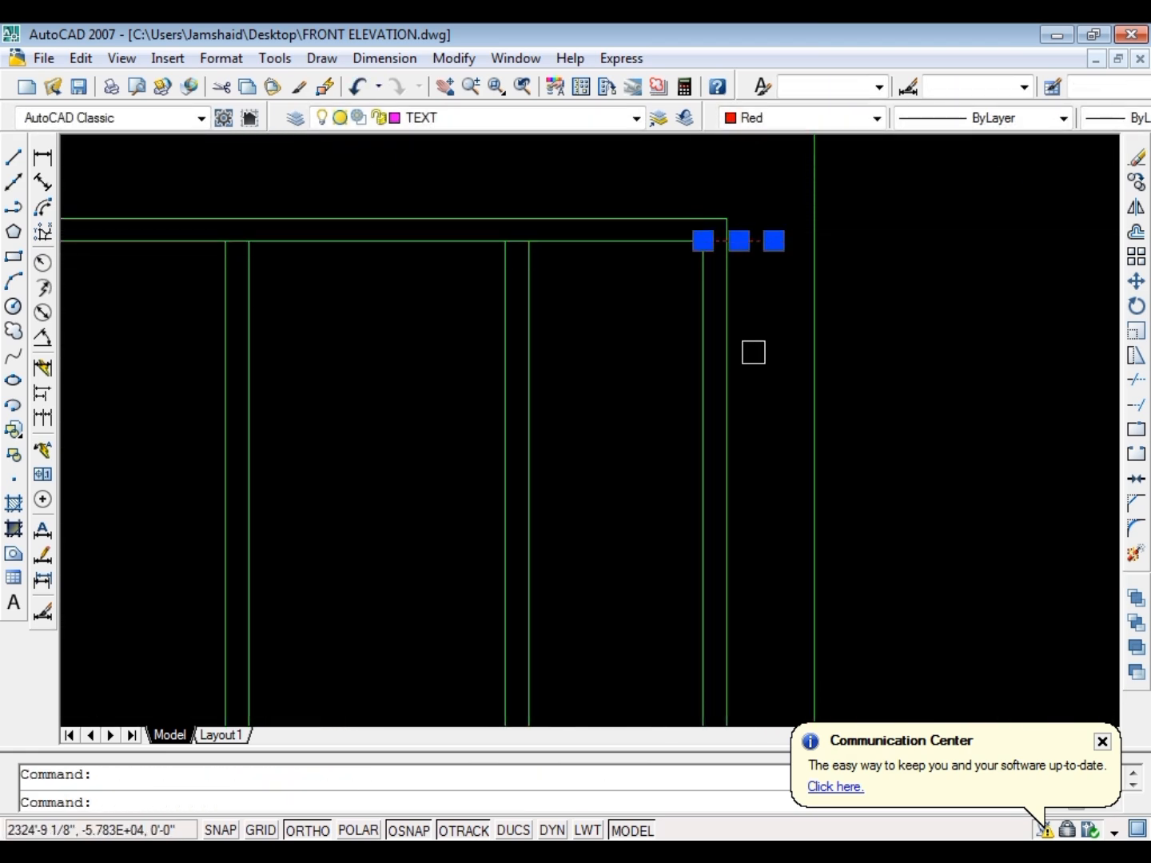
type("m")
key("Return")
left_click(753, 340)
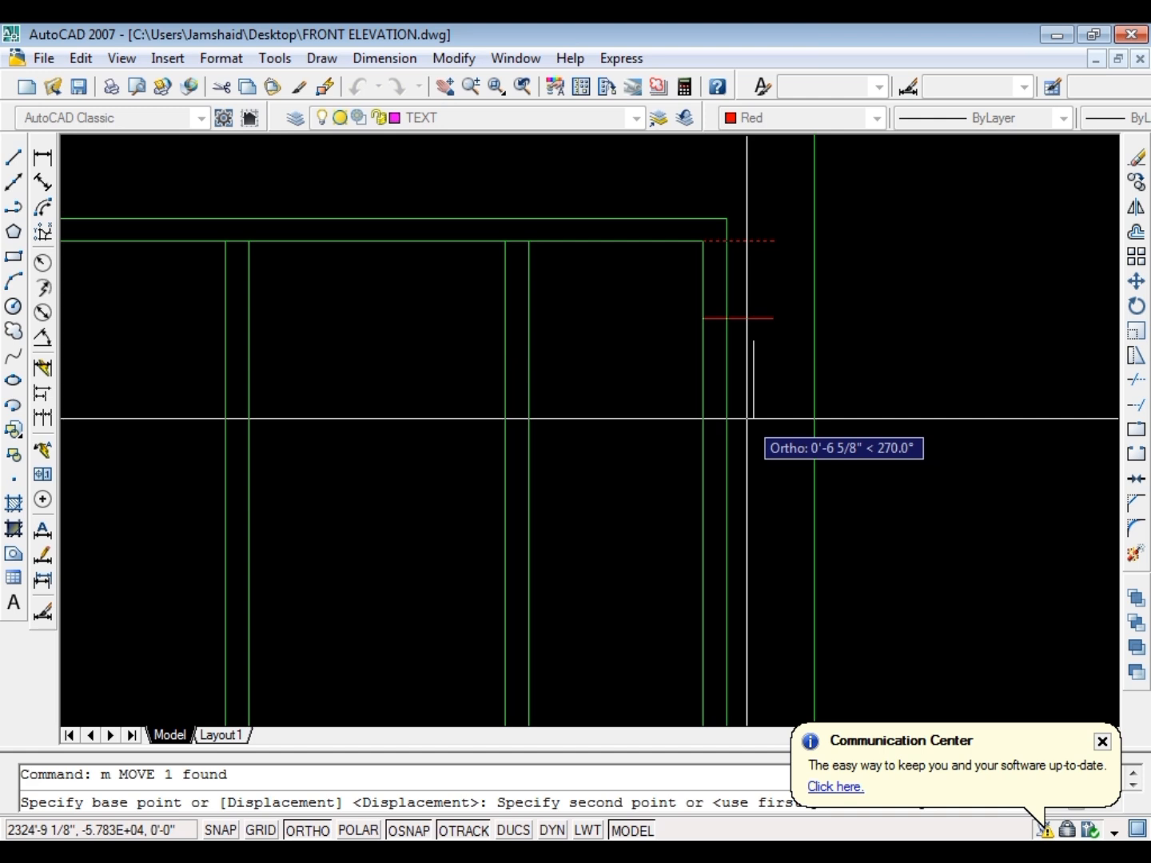
type("15")
key("Return")
key("Escape")
Stretch the horizontal line's left end across the window and extend it to the inner frame's left edge
left_click(739, 416)
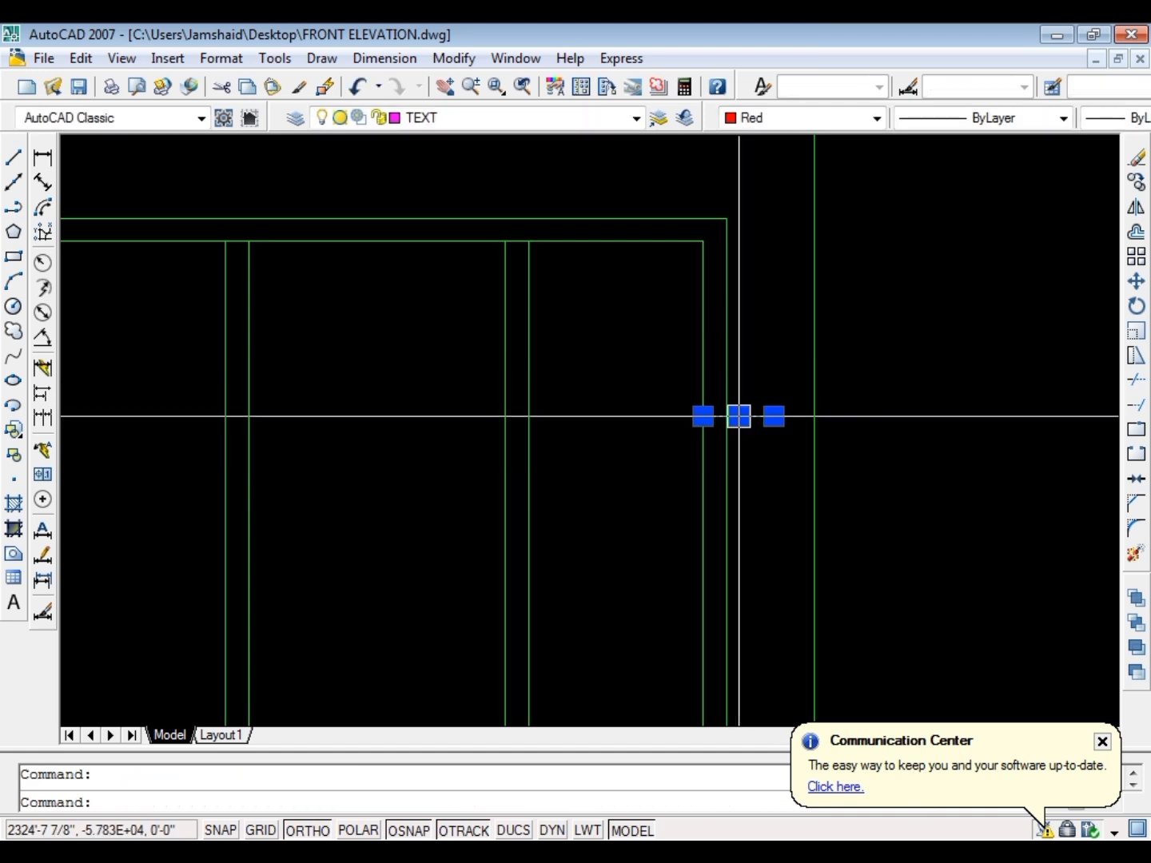
left_click(702, 417)
scroll(606, 411, "down", 4)
scroll(404, 407, "up", 3)
left_click(400, 407)
key("Escape")
type("ex")
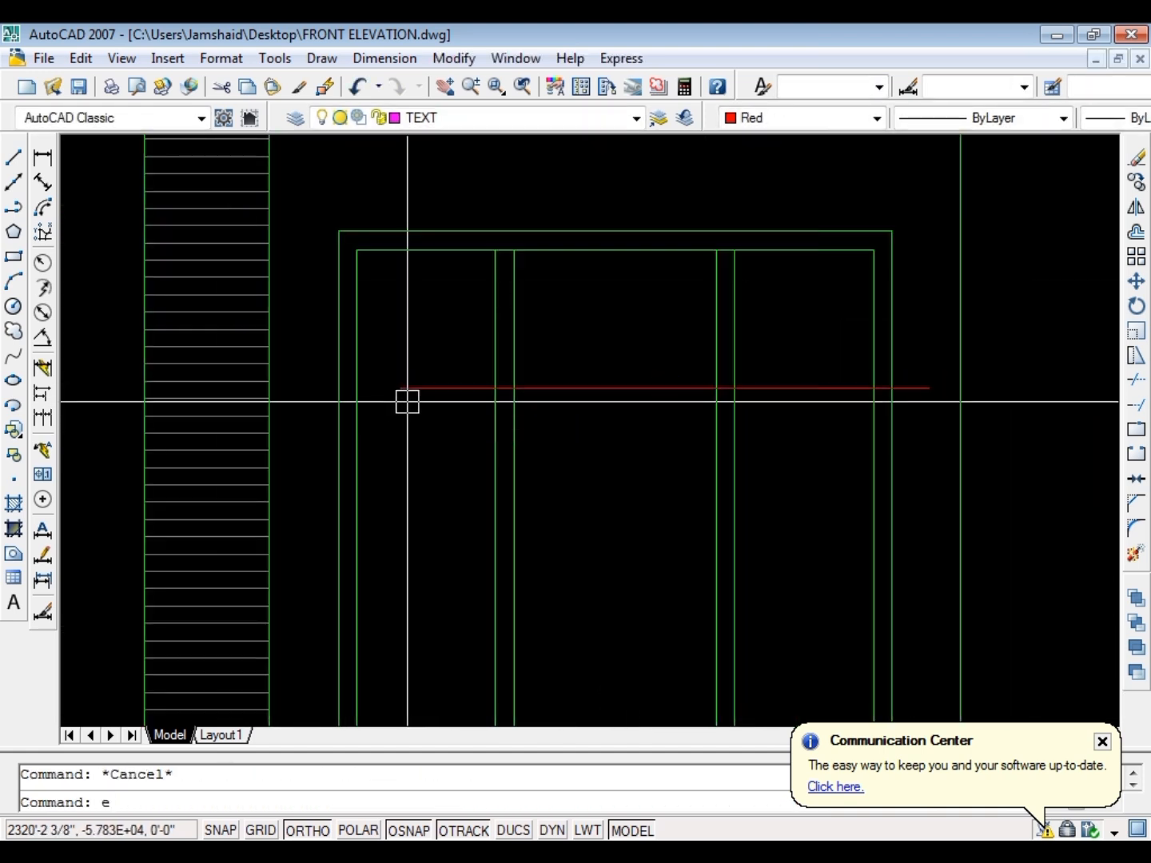
key("Return")
key("Return")
left_click(420, 392)
Trim the horizontal line at the inner frame's right edge and erase the leftover piece outside the frame
scroll(921, 377, "up", 4)
left_click(777, 415, "shift")
key("Escape")
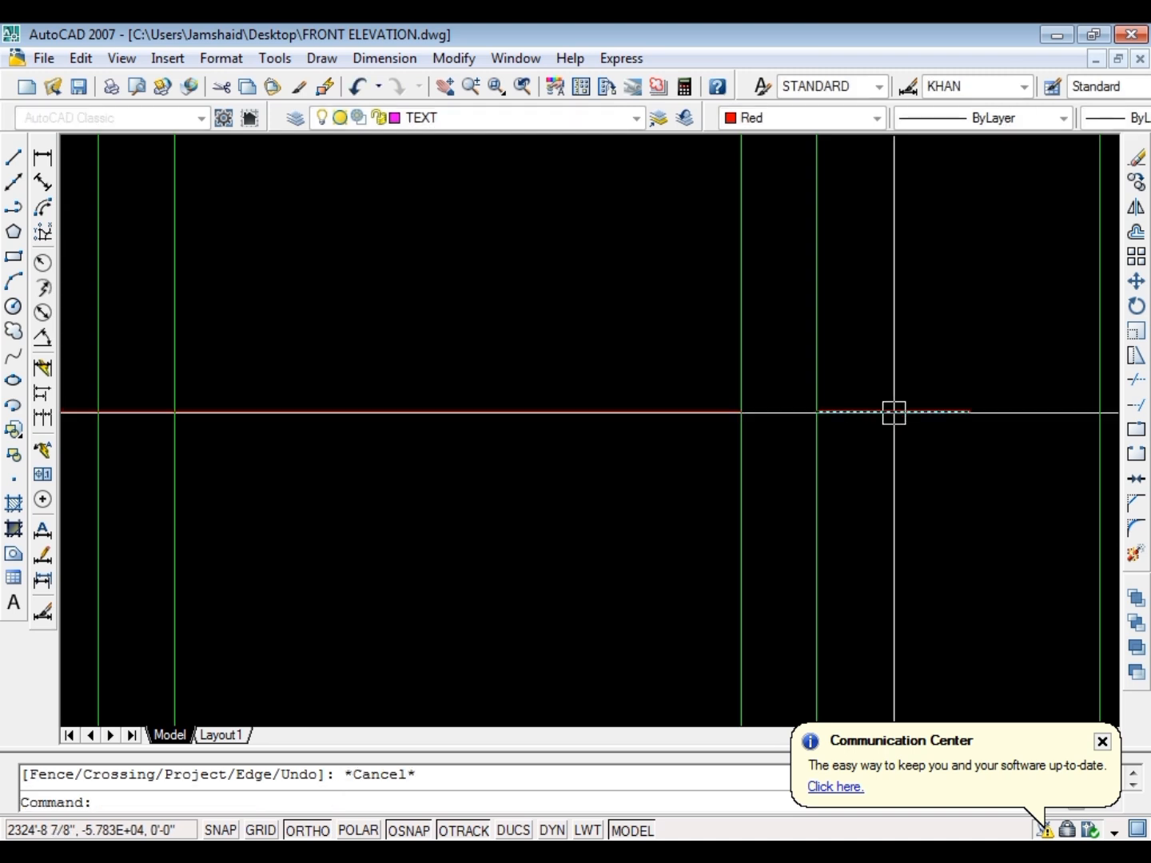
key("Escape")
left_click(893, 414)
key("Delete")
Offset the horizontal line 2" downward to form a crossbar
type("o")
key("Return")
type("2")
key("Return")
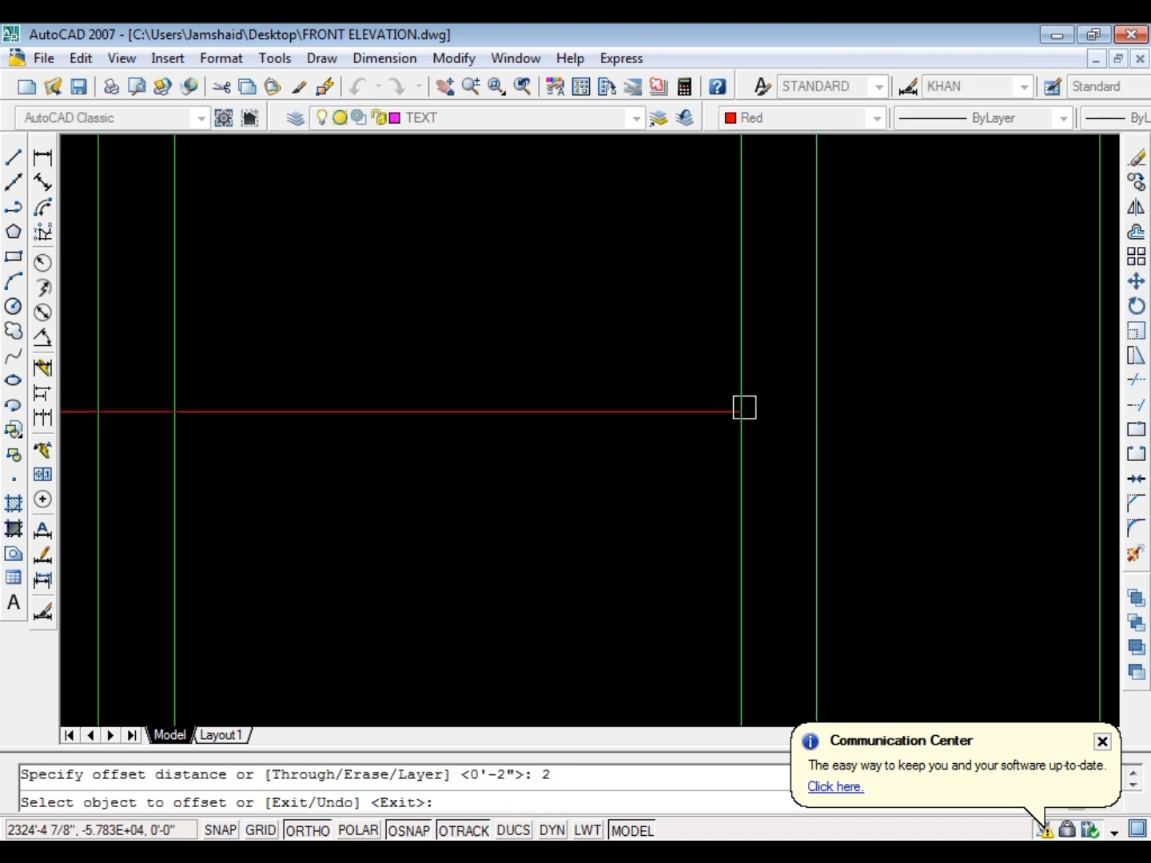
key("Escape")
Match both red crossbar lines' properties to the green inner window frame
type("ma")
key("Return")
scroll(686, 443, "down", 3)
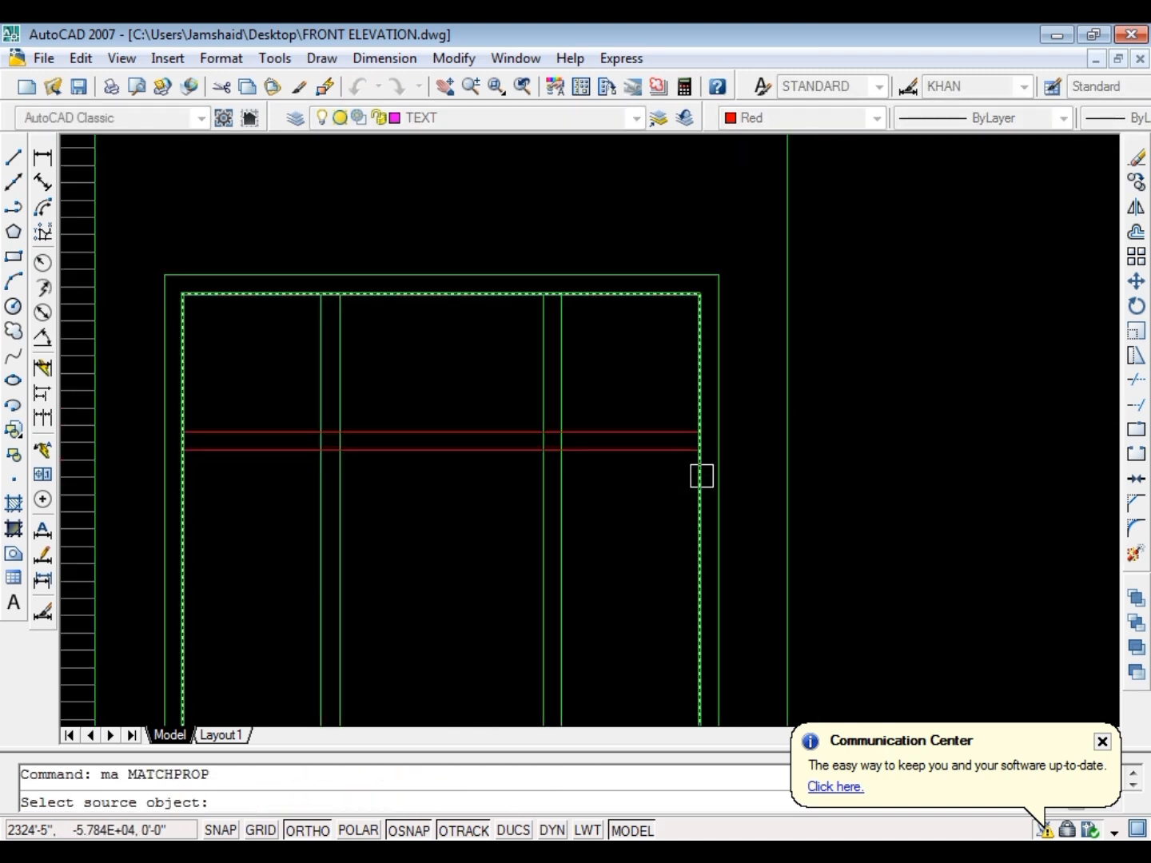
left_click(702, 472)
left_click(653, 504)
left_click(591, 381)
key("Escape")
Mirror the upper crossbar about the window's mid-height, keeping the original, to form the lower crossbar
left_click(622, 396)
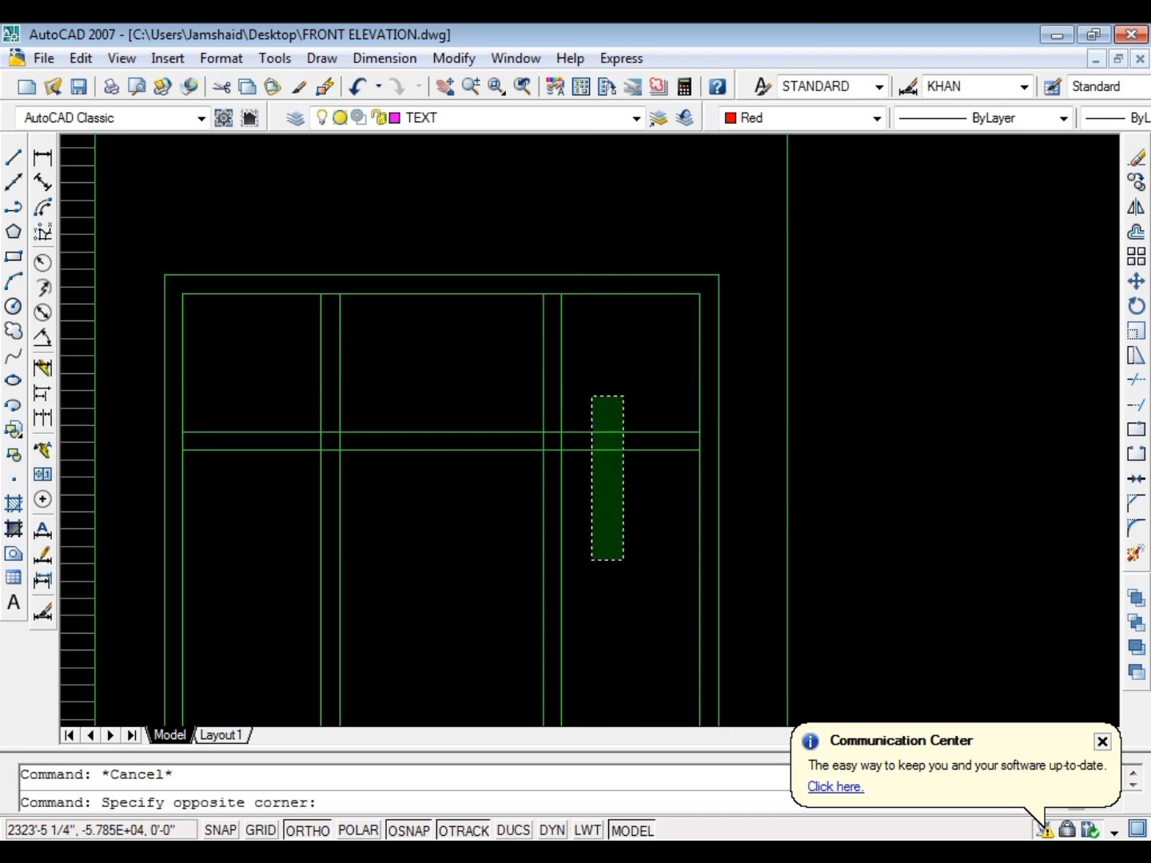
left_click(587, 558)
type("mi")
key("Return")
scroll(432, 269, "up", 6)
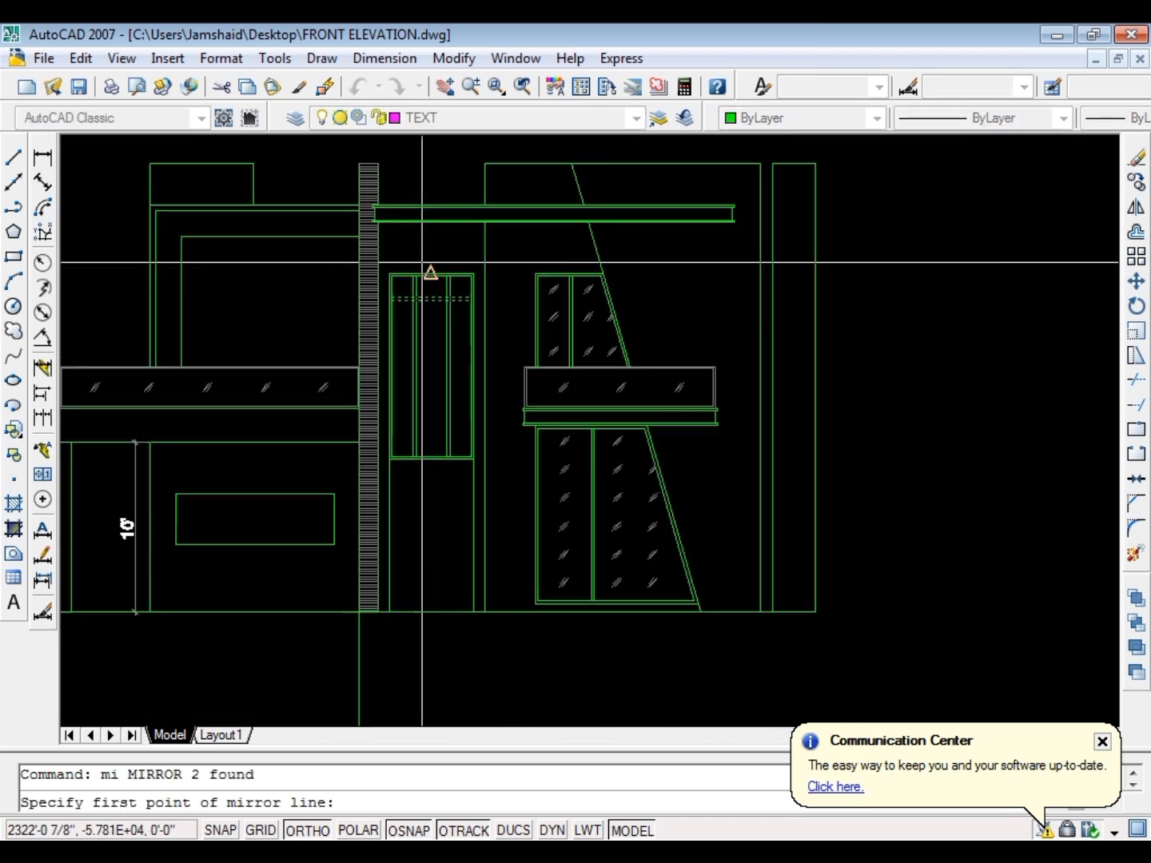
left_click(400, 309)
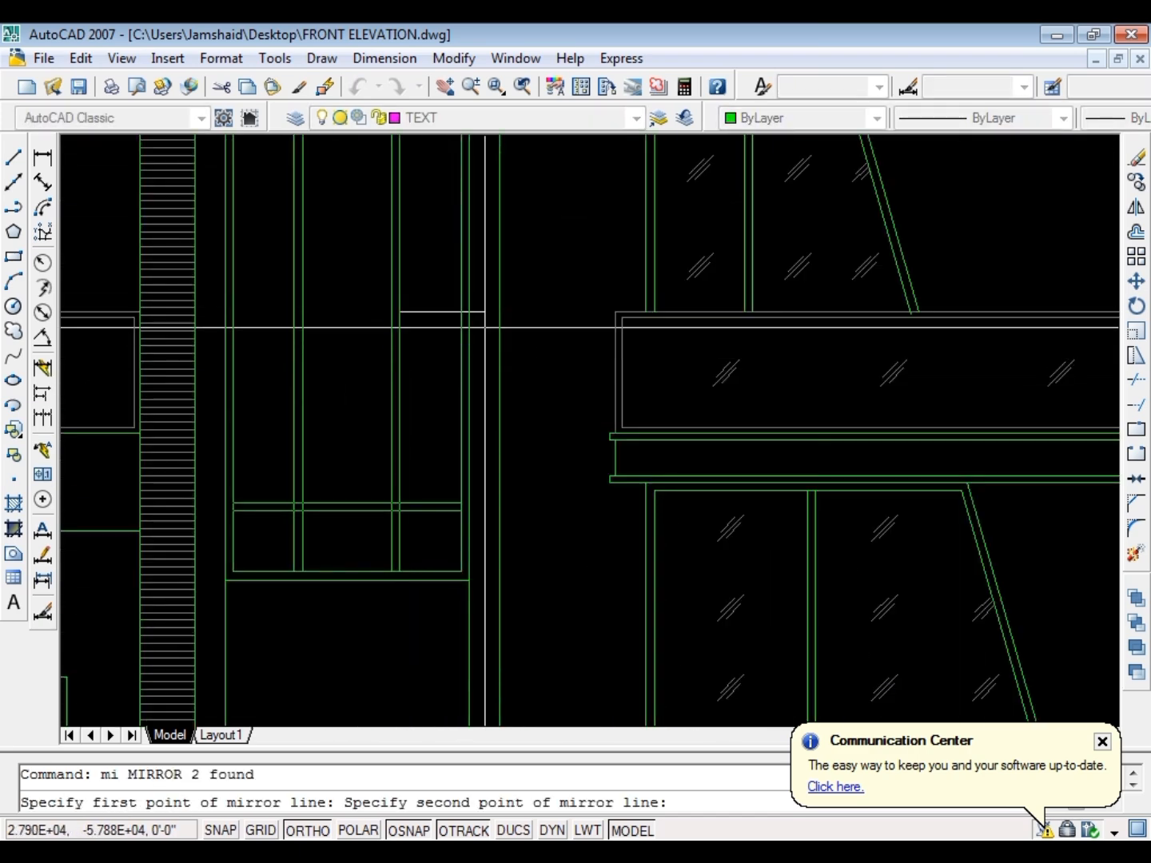
left_click(531, 329)
key("Return")
key("Escape")
Trim the overlapping line segments where the lower crossbar meets both mullions, leaving open crossings
scroll(348, 522, "up", 4)
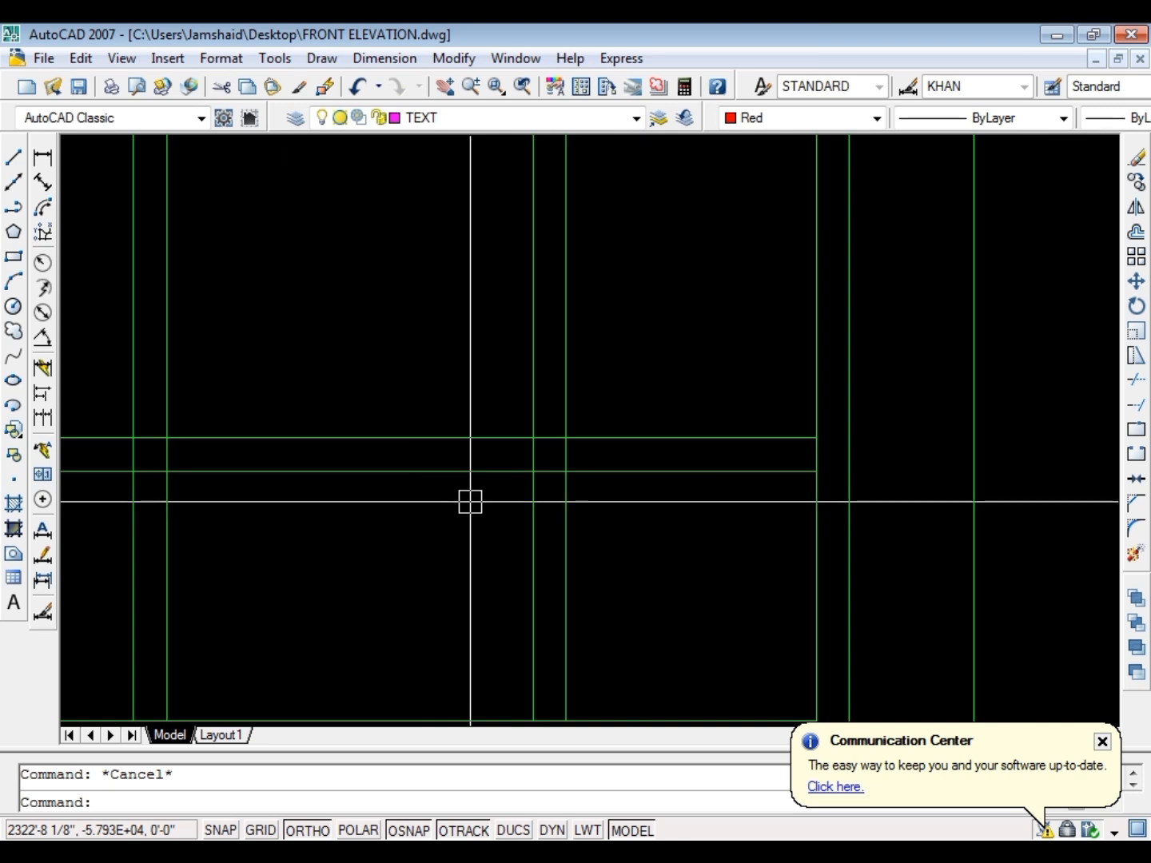
type("tr")
key("Return")
key("Return")
scroll(487, 457, "up", 3)
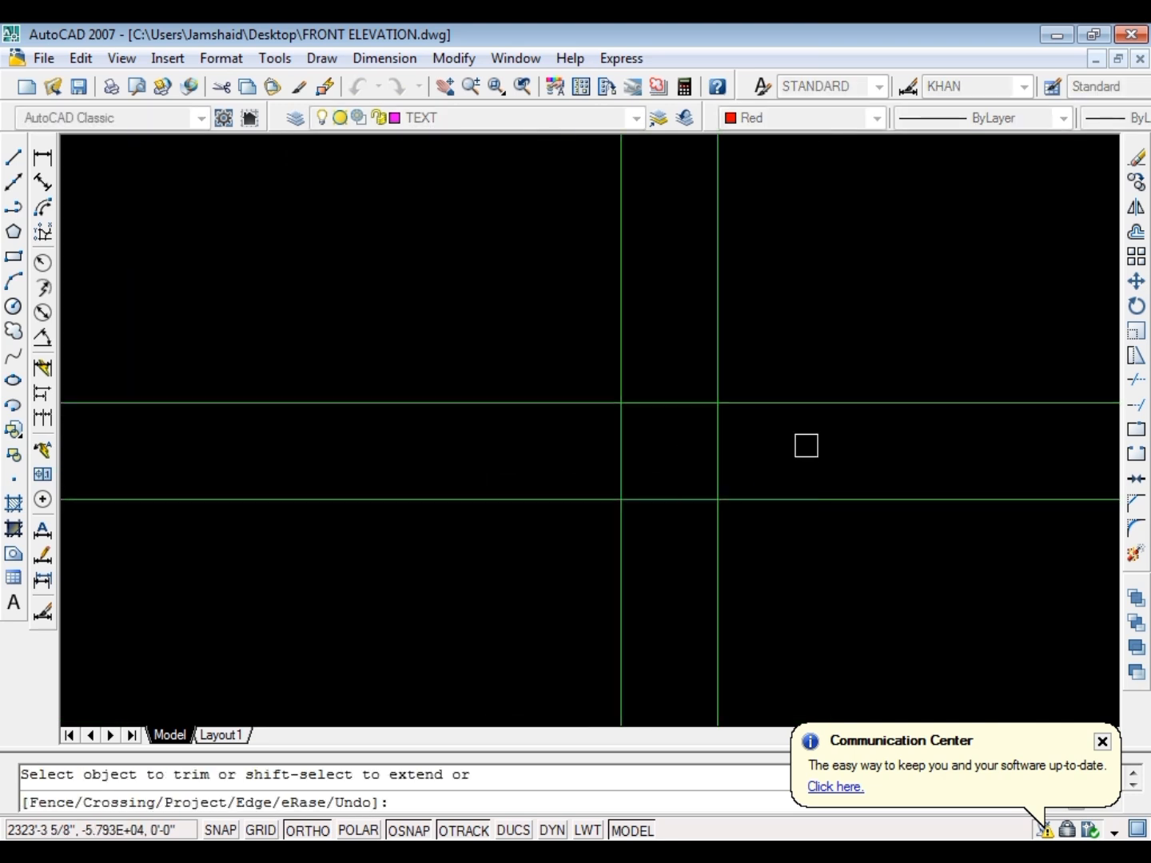
left_click(807, 445)
scroll(740, 469, "down", 4)
scroll(435, 457, "up", 5)
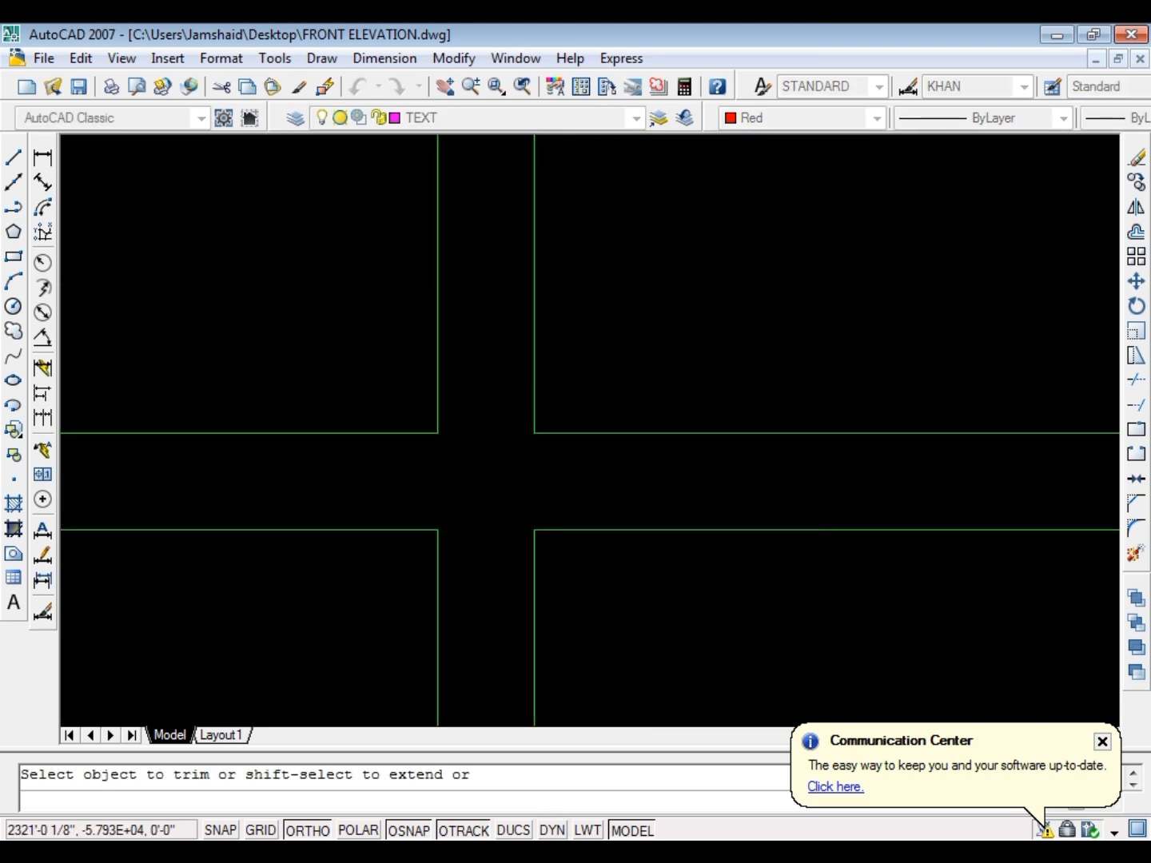
scroll(506, 509, "down", 4)
scroll(530, 432, "up", 3)
left_click(484, 452)
scroll(529, 421, "down", 7)
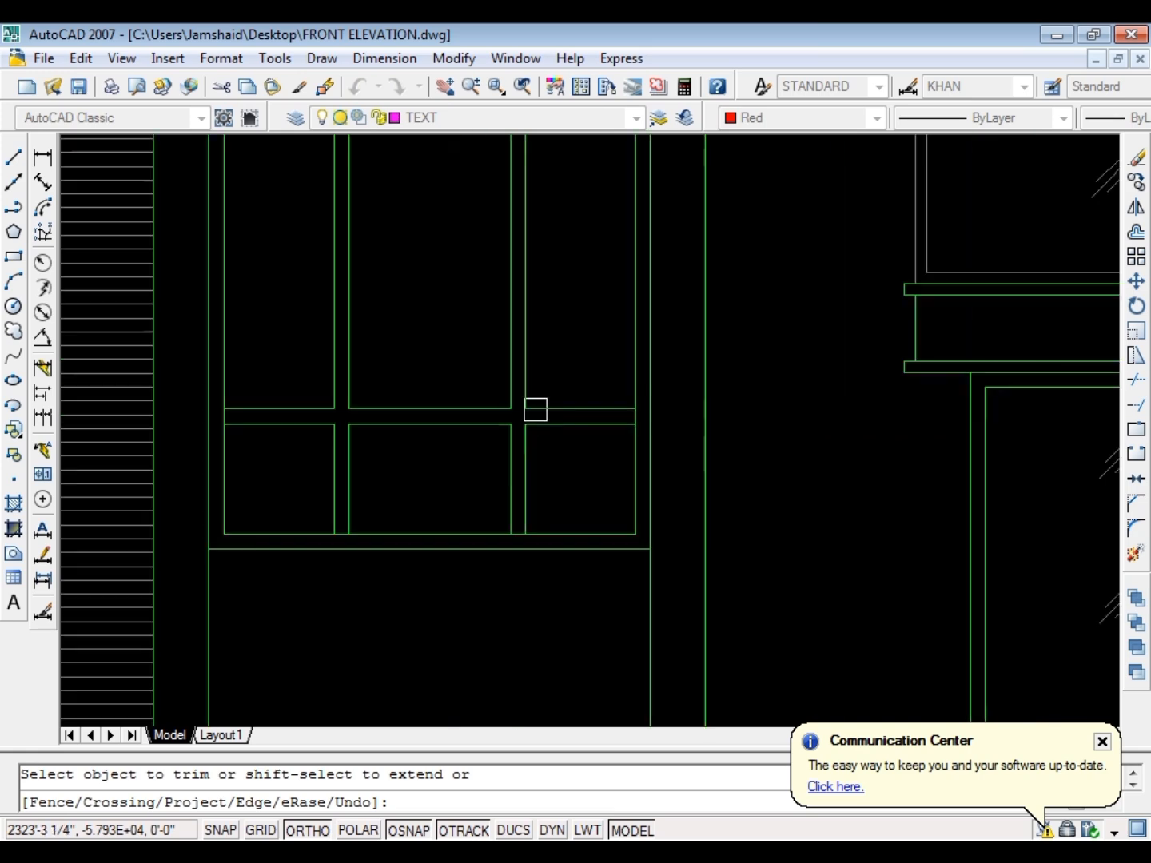
Trim the overlapping line segments where the upper crossbar meets both mullions
scroll(508, 561, "down", 5)
scroll(523, 406, "up", 9)
scroll(560, 518, "up", 3)
left_click(562, 473)
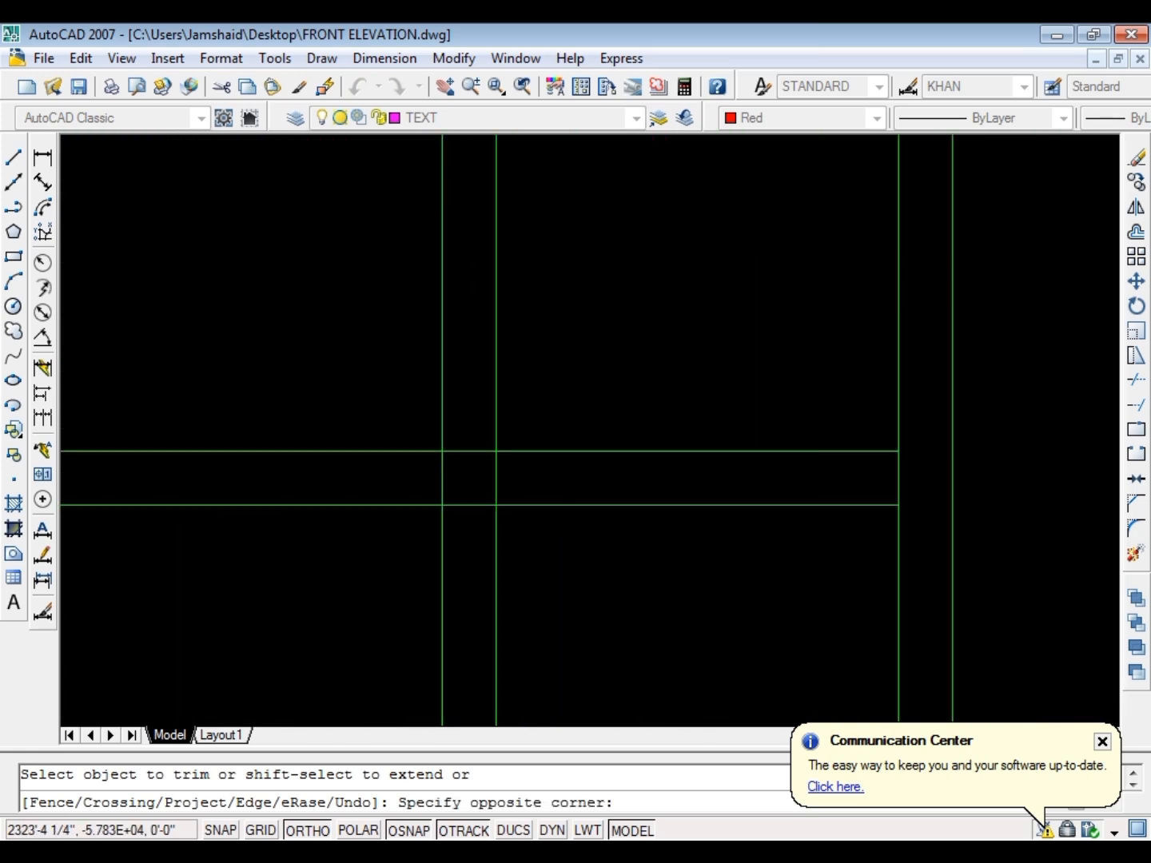
scroll(558, 486, "down", 2)
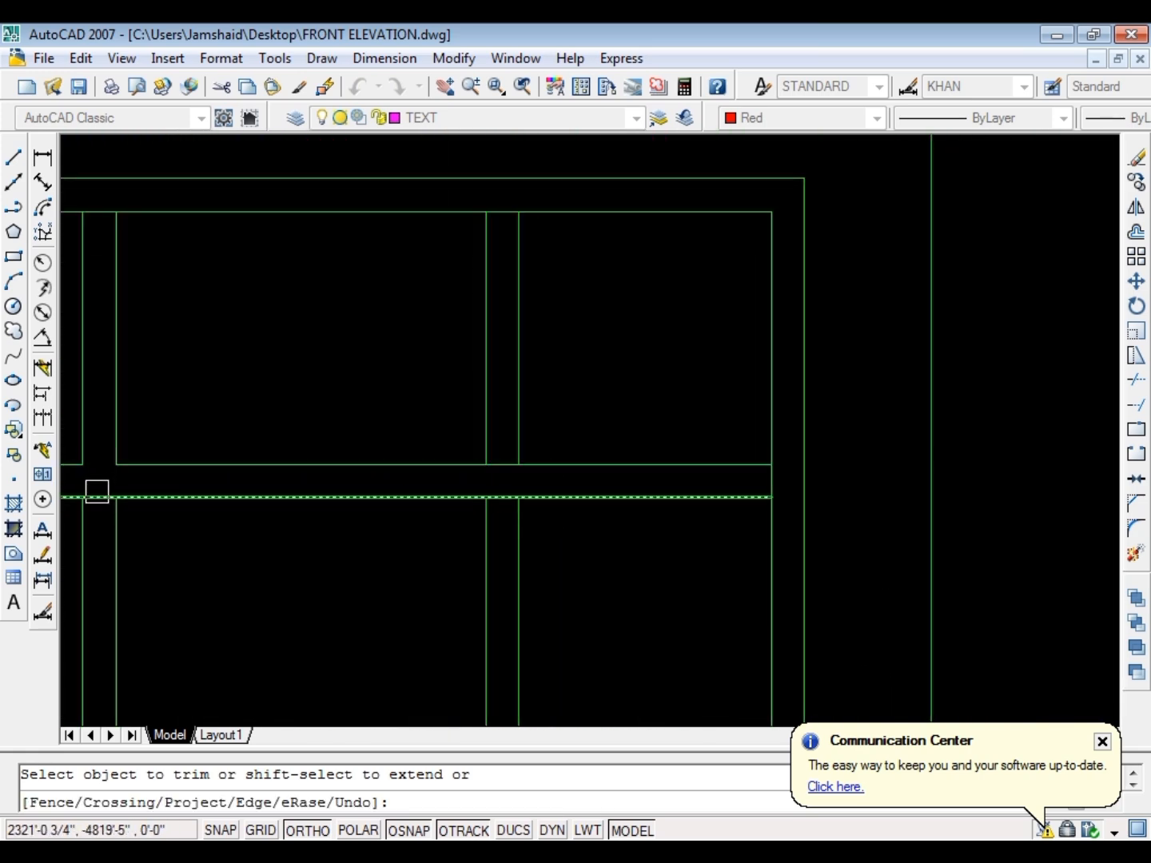
key("Escape")
Save the drawing
scroll(507, 494, "down", 4)
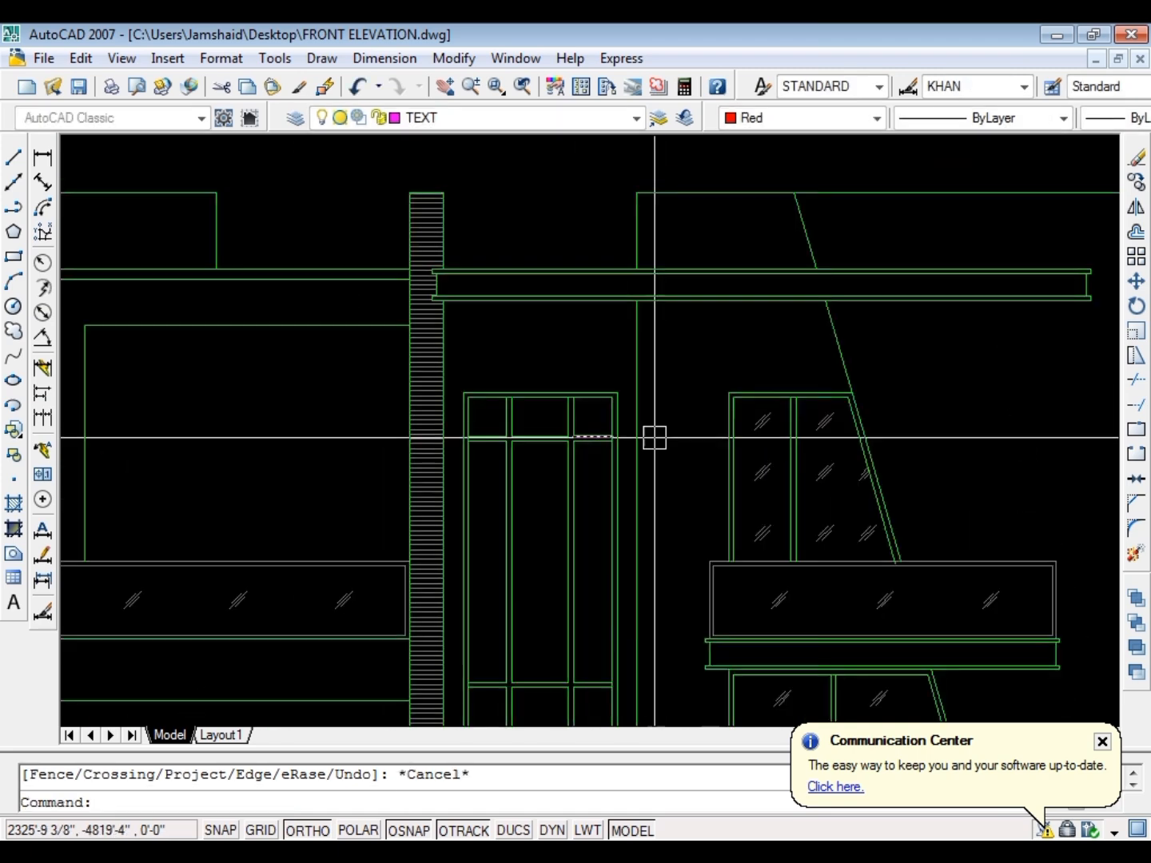
key("Escape")
key("ctrl+s")
Copy a three-line glass mark from the slanted window on the right into the new window's upper-right pane
scroll(519, 447, "up", 3)
scroll(559, 479, "down", 4)
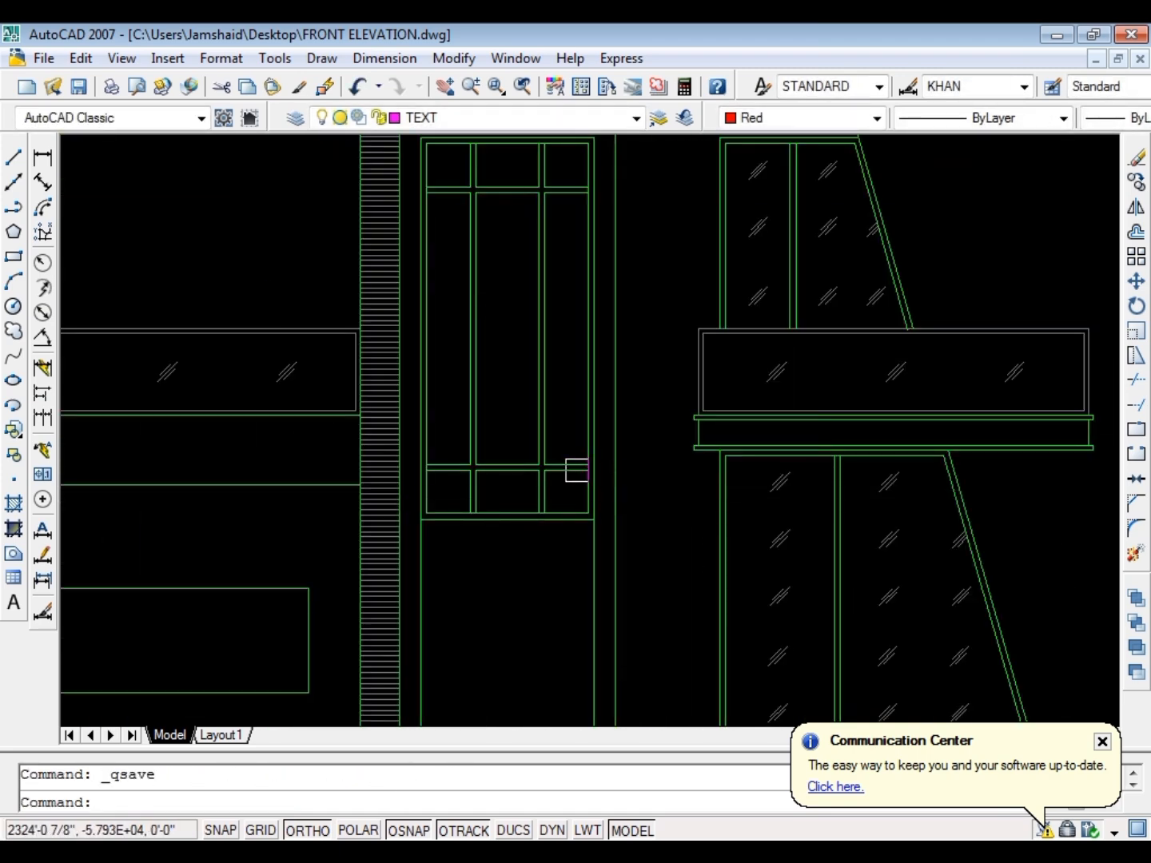
scroll(560, 383, "up", 7)
left_click(621, 435)
left_click(555, 312)
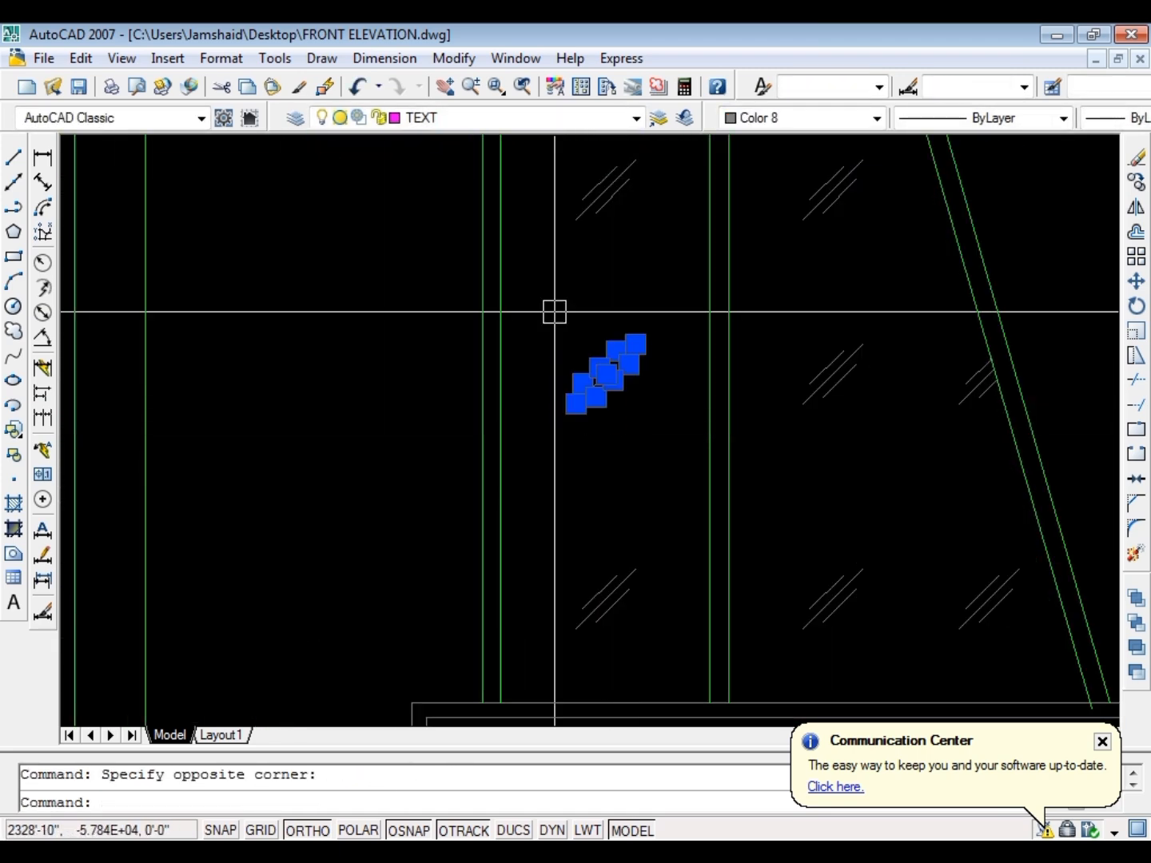
type("co")
key("space")
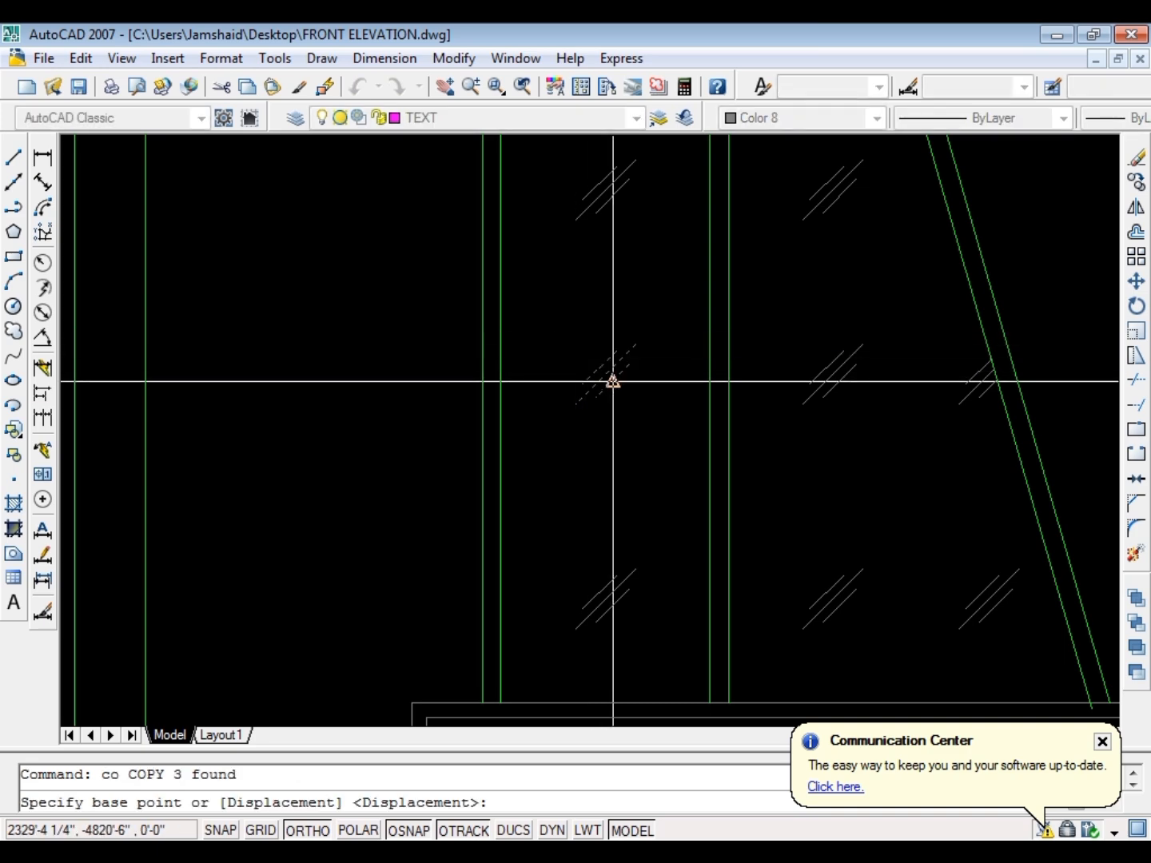
scroll(614, 378, "up", 3)
left_click(606, 360)
scroll(753, 366, "down", 6)
scroll(424, 261, "up", 4)
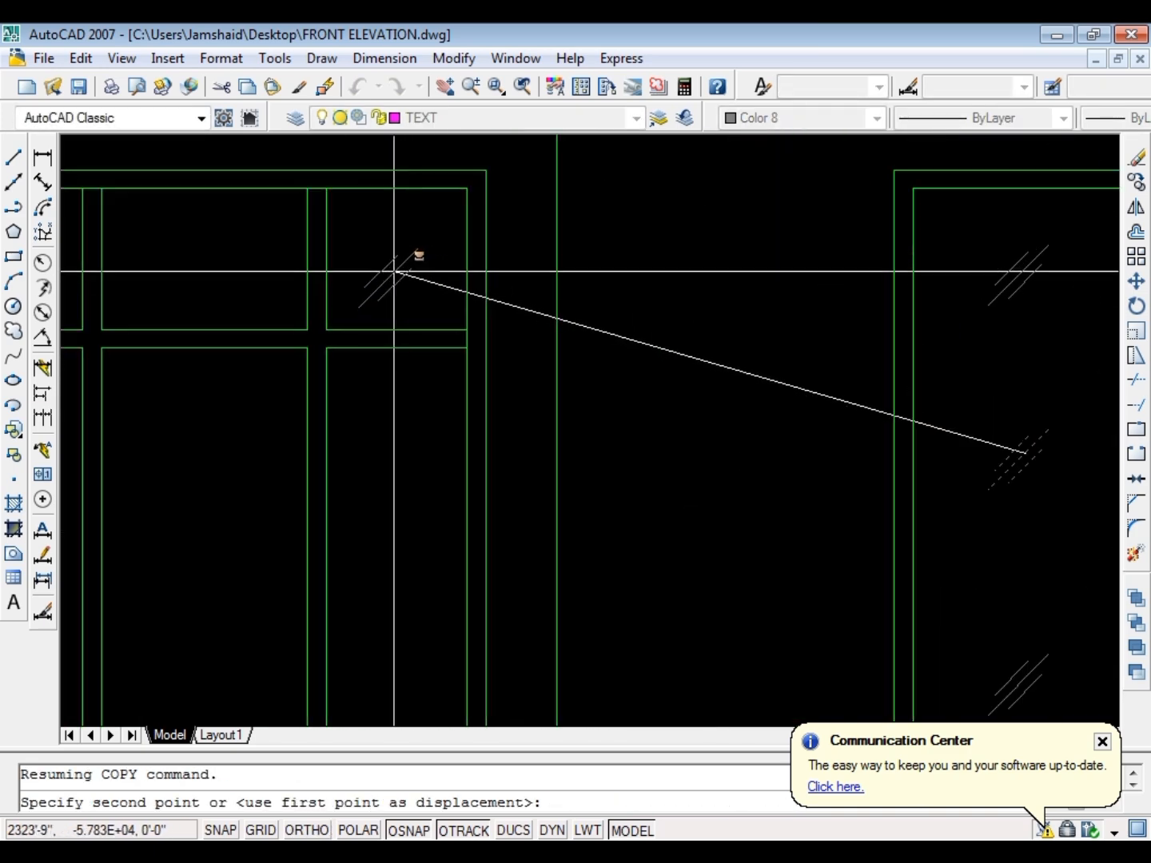
left_click(401, 270)
key("Escape")
Copy the upper-right pane's glass mark straight down into the upper part of the tall right pane
left_click(437, 309)
left_click(364, 205)
key("space")
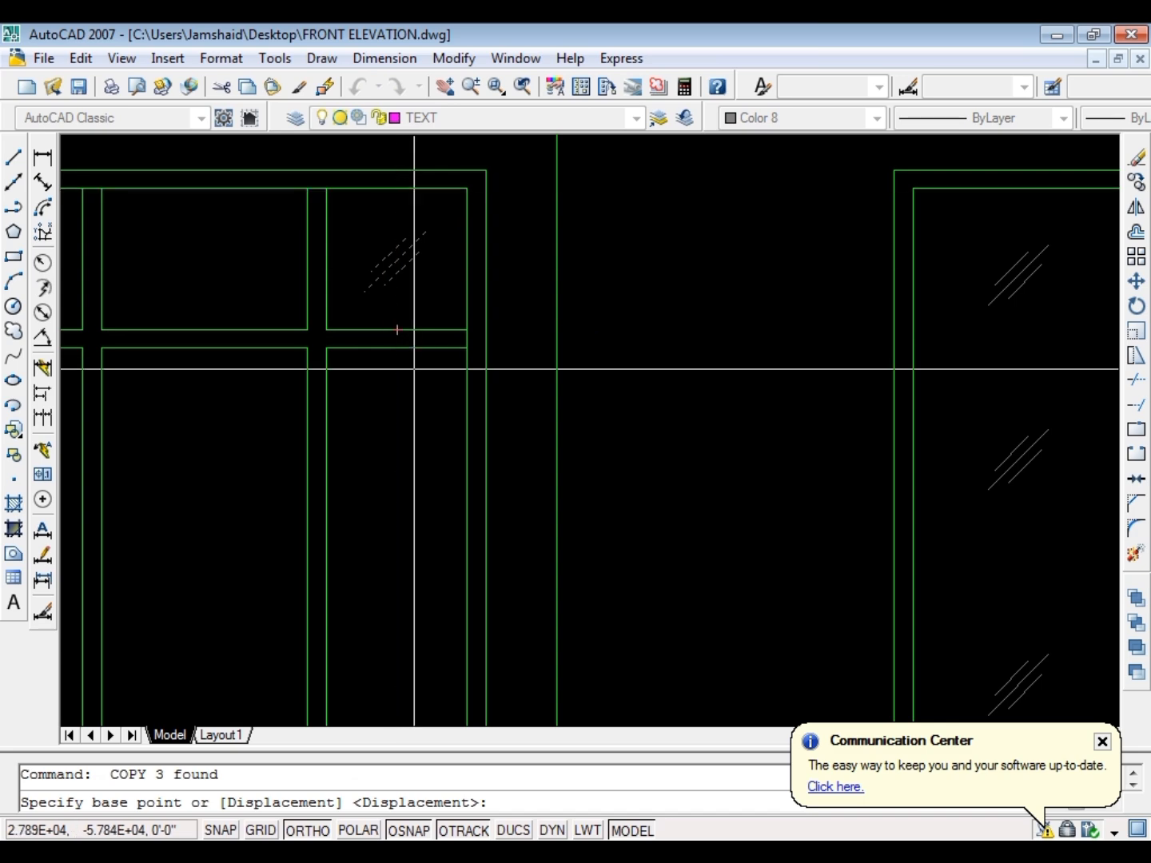
left_click(398, 329)
scroll(376, 339, "down", 3)
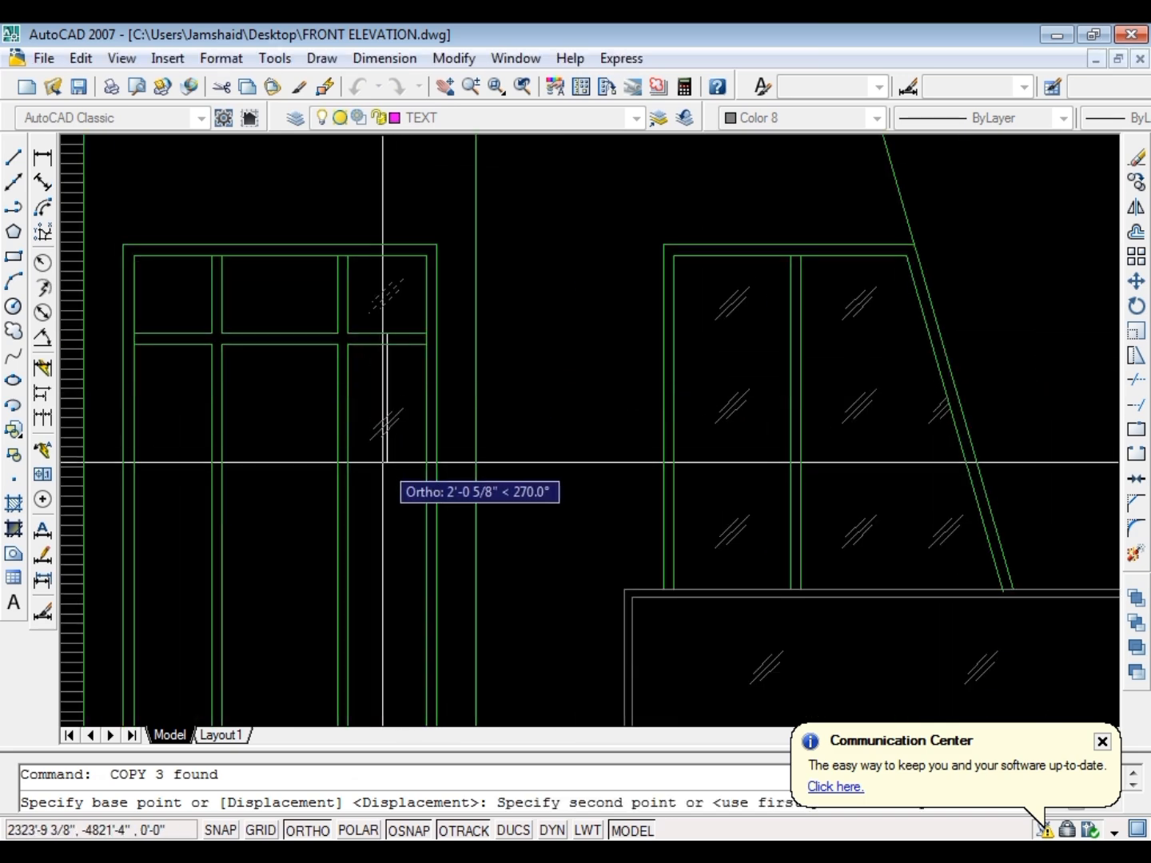
left_click(386, 445)
key("Escape")
Copy the tall right pane's glass mark straight down to three more positions spaced along the pane
left_click(411, 439)
left_click(368, 381)
key("space")
scroll(386, 335, "up", 5)
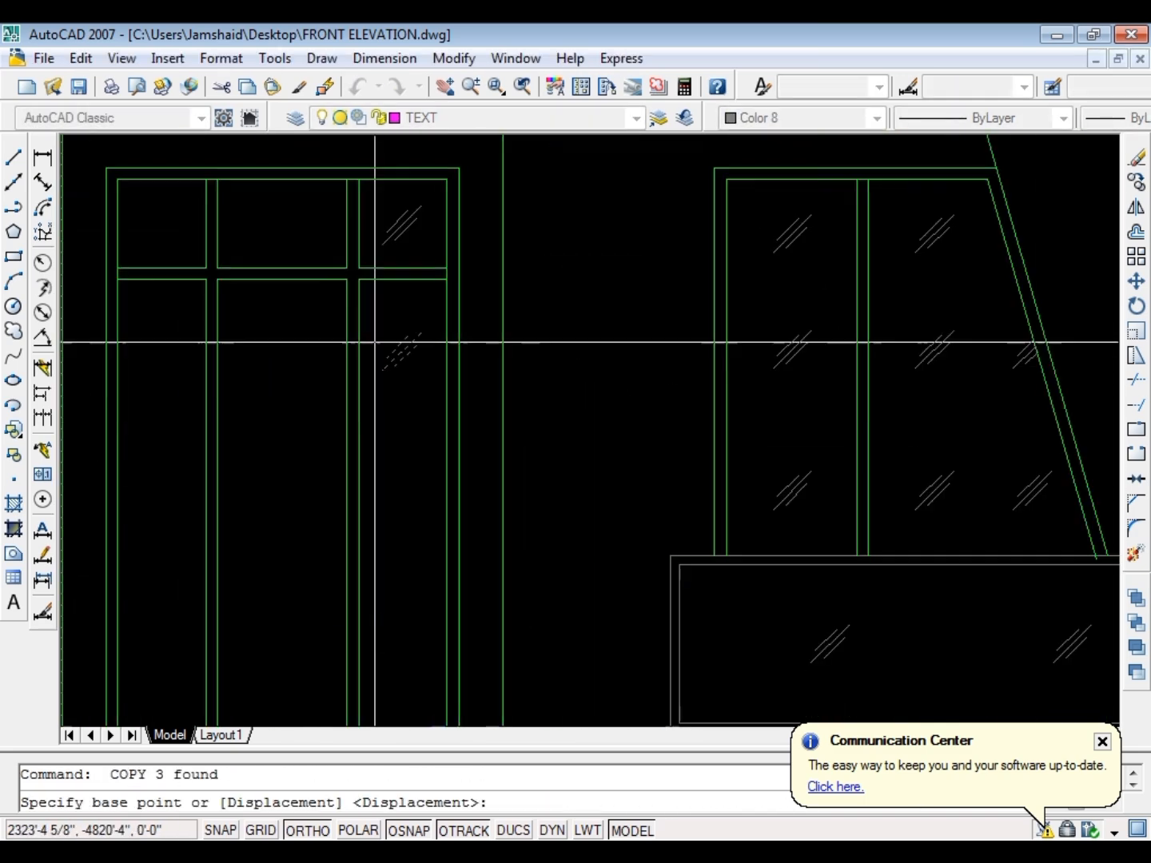
left_click(622, 296)
scroll(638, 308, "down", 3)
scroll(651, 360, "up", 2)
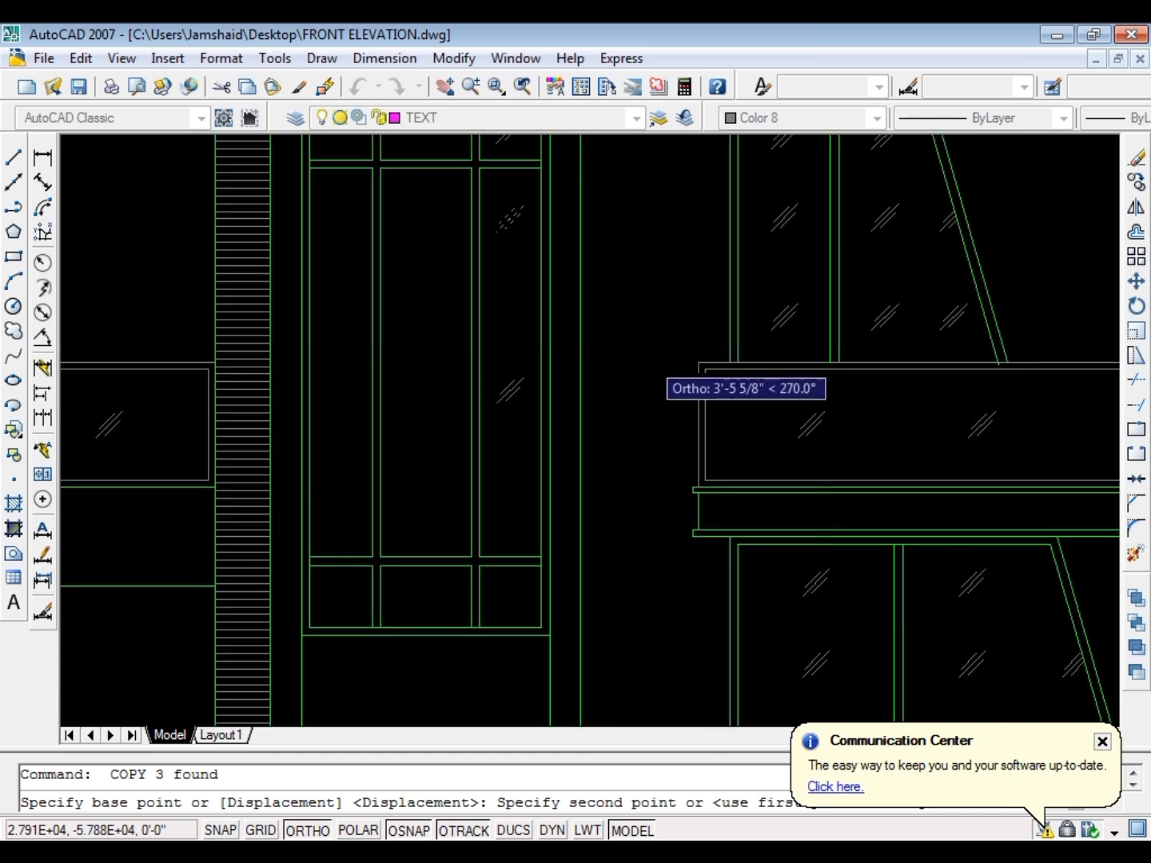
left_click(656, 480)
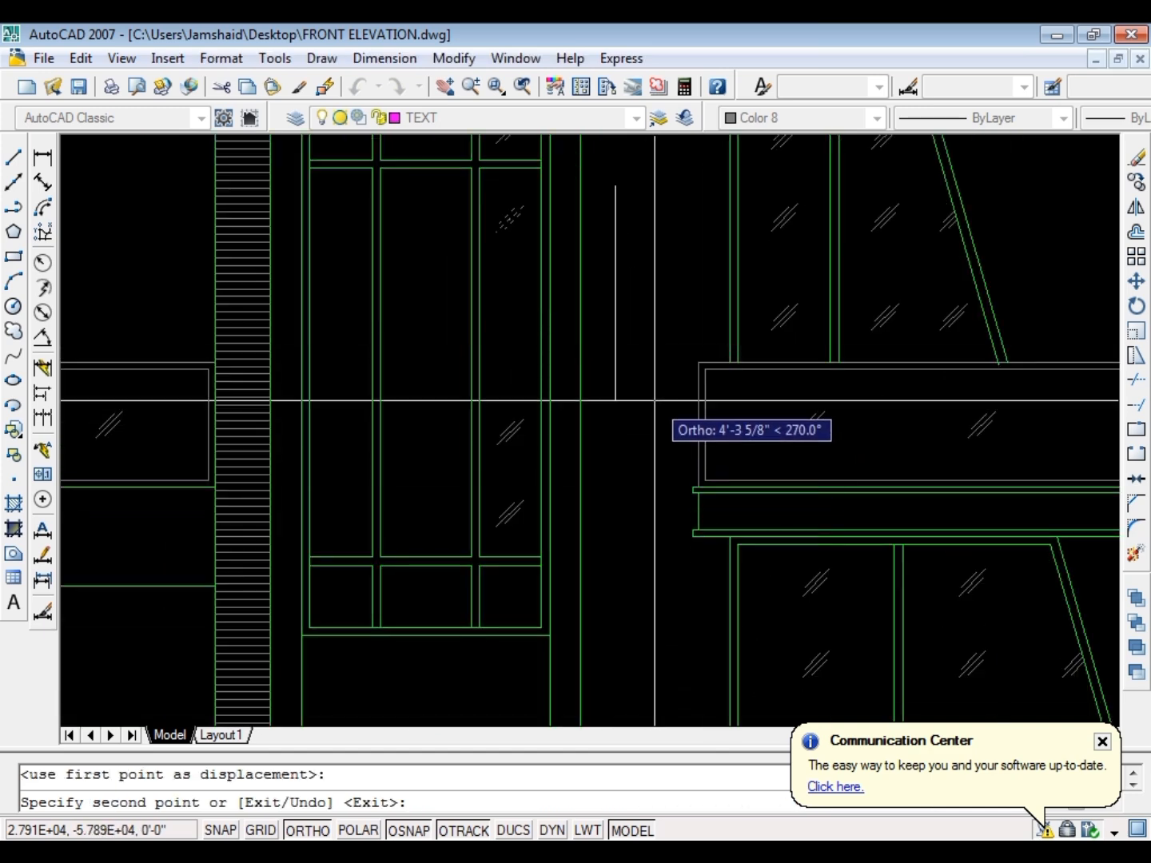
left_click(660, 391)
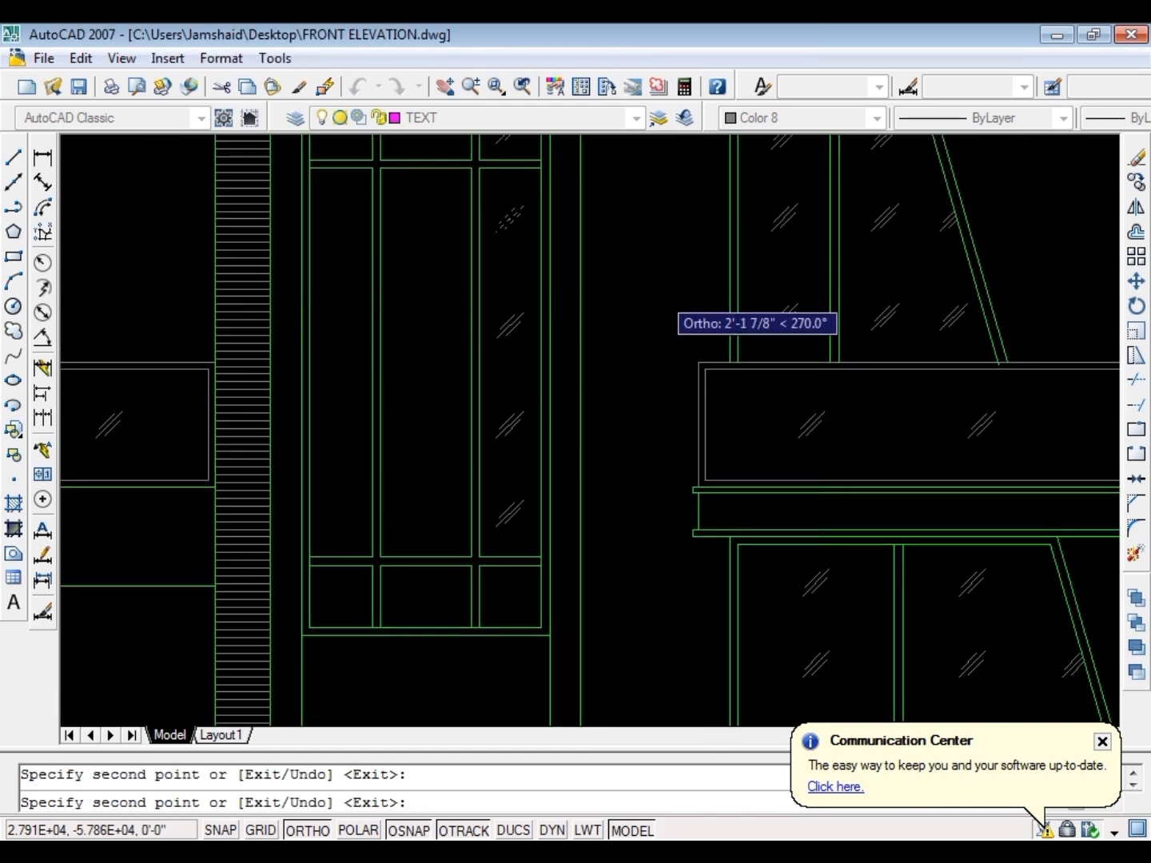
key("Escape")
Copy the right panes' column of glass marks horizontally into the middle and left panes of the window, and save the drawing
scroll(559, 499, "down", 2)
scroll(514, 529, "up", 3)
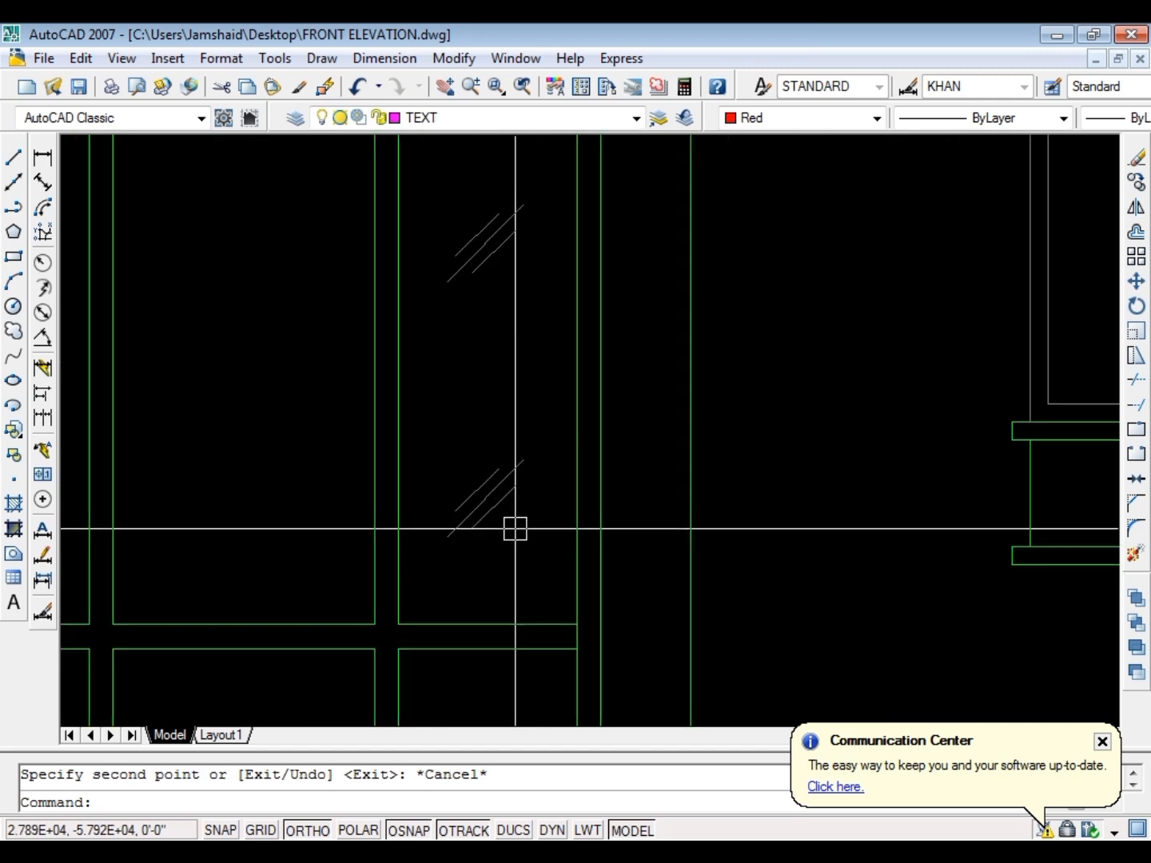
scroll(514, 530, "down", 3)
left_click(506, 465)
left_click(485, 233)
scroll(496, 182, "up", 3)
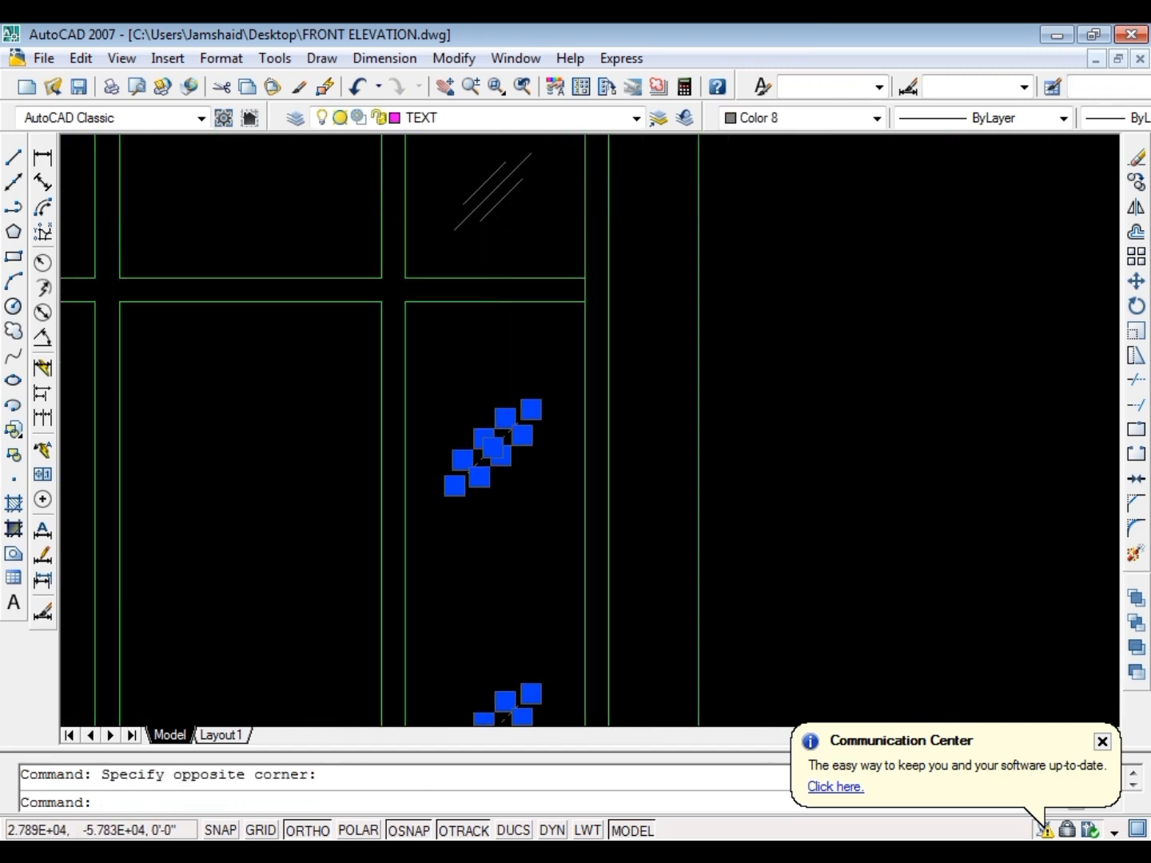
type("c")
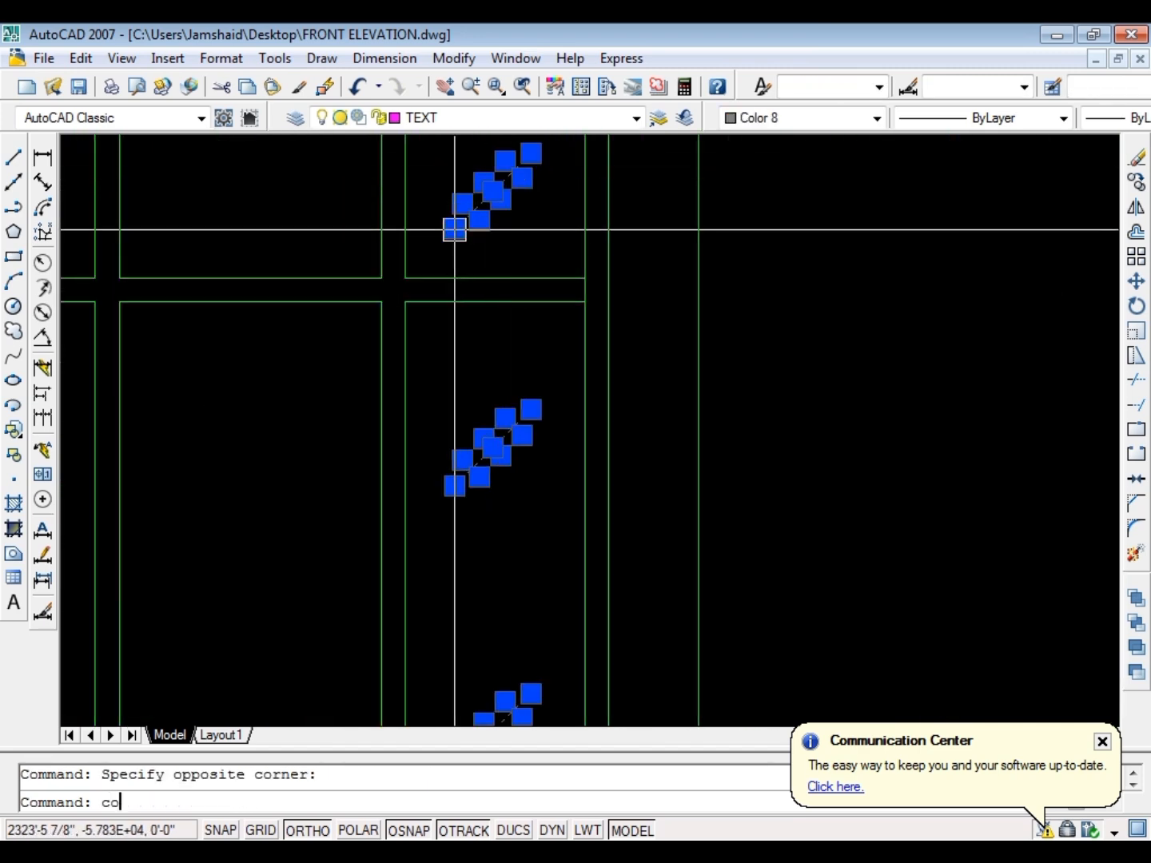
type("o")
key("Return")
left_click(495, 275)
scroll(397, 288, "down", 2)
left_click(304, 295)
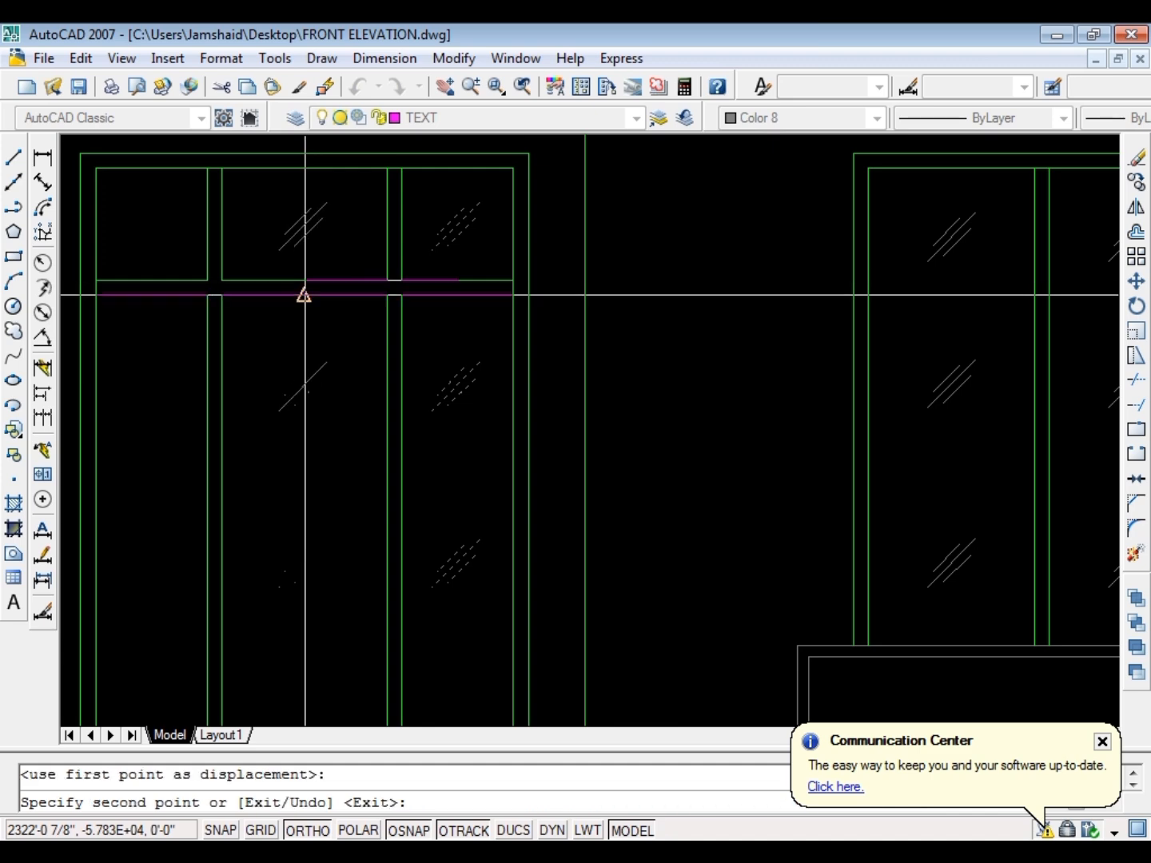
left_click(152, 280)
key("Escape")
scroll(335, 256, "down", 6)
key("Escape")
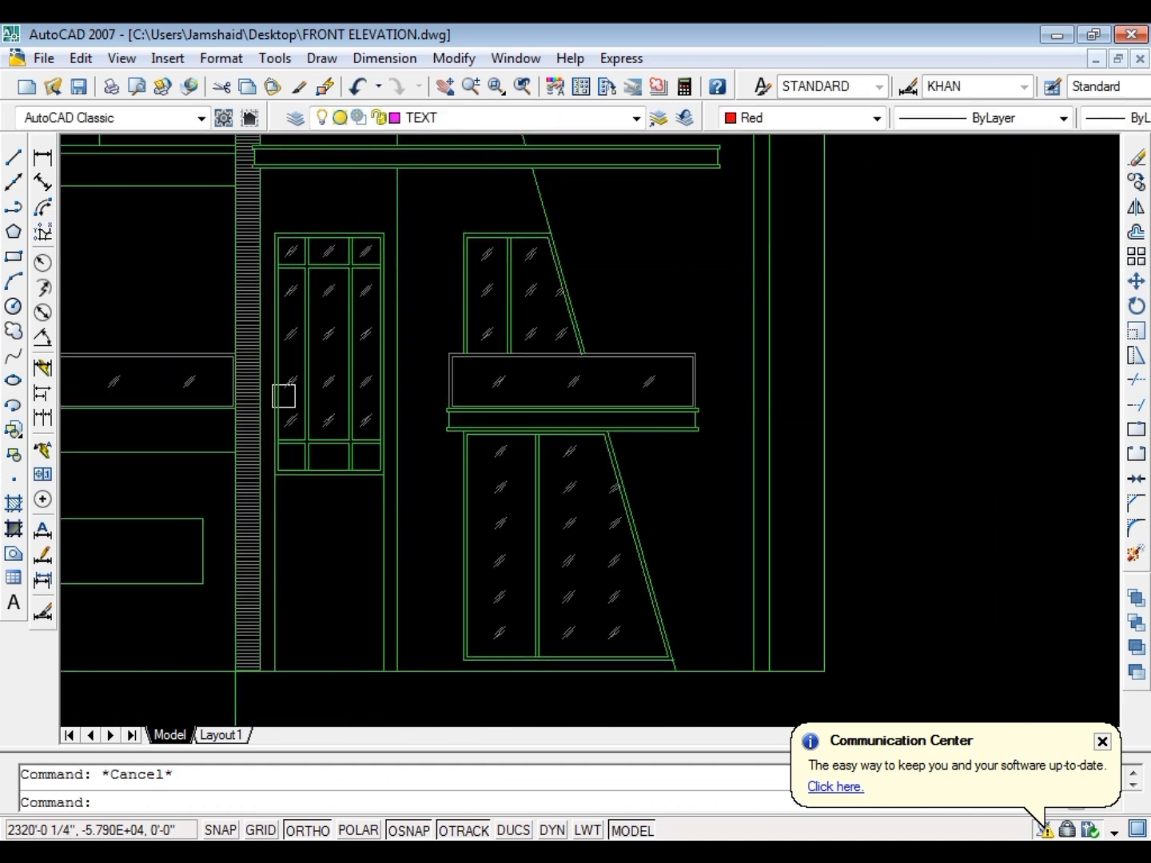
key("ctrl+s")
Offset the two side lines and the head line of the door opening below the window 2" inward
scroll(423, 208, "down", 4)
scroll(390, 301, "up", 6)
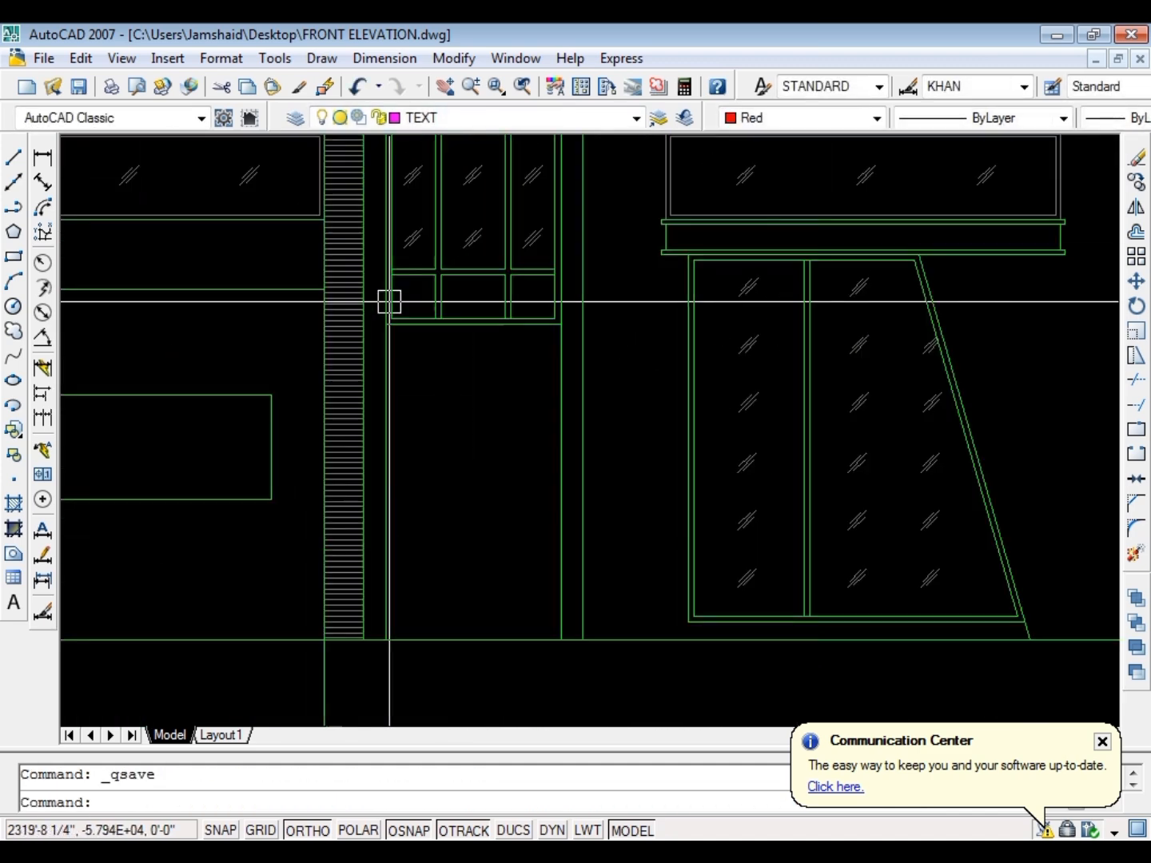
key("Escape")
scroll(398, 313, "up", 2)
type("o")
key("Return")
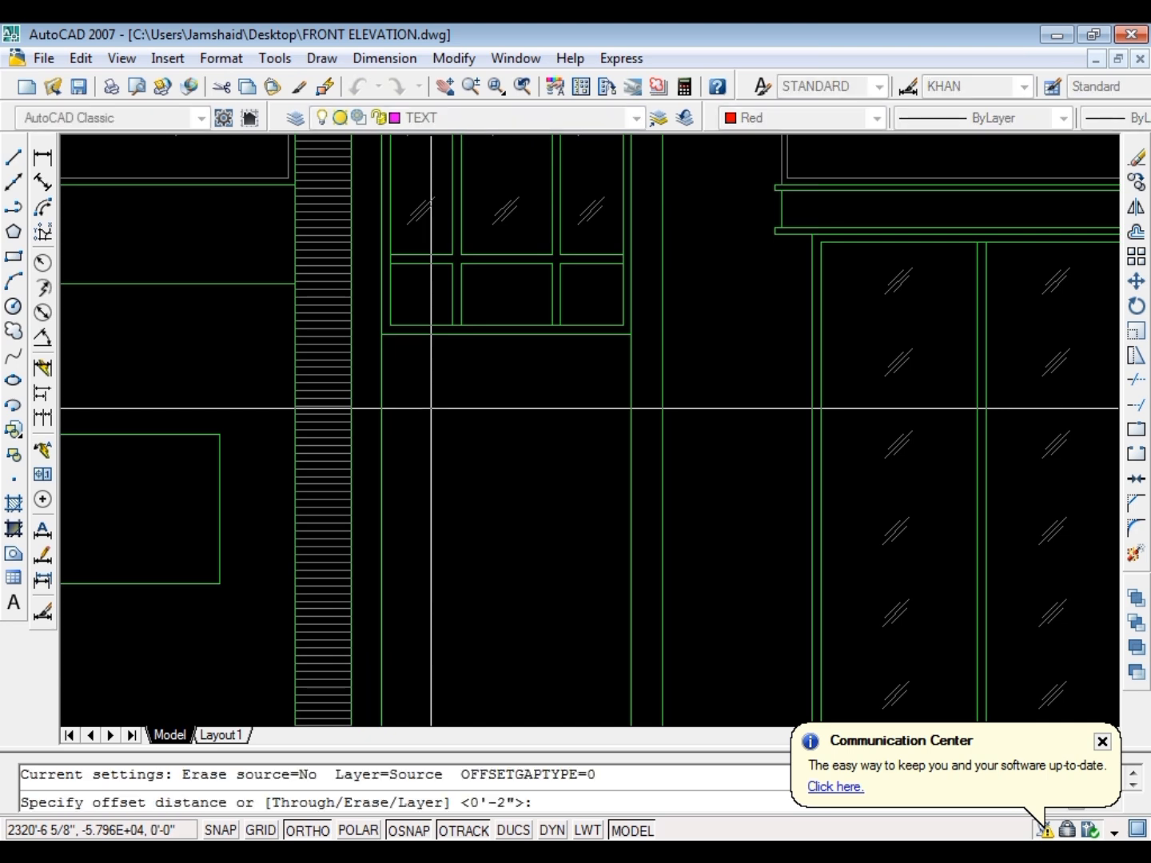
key("Return")
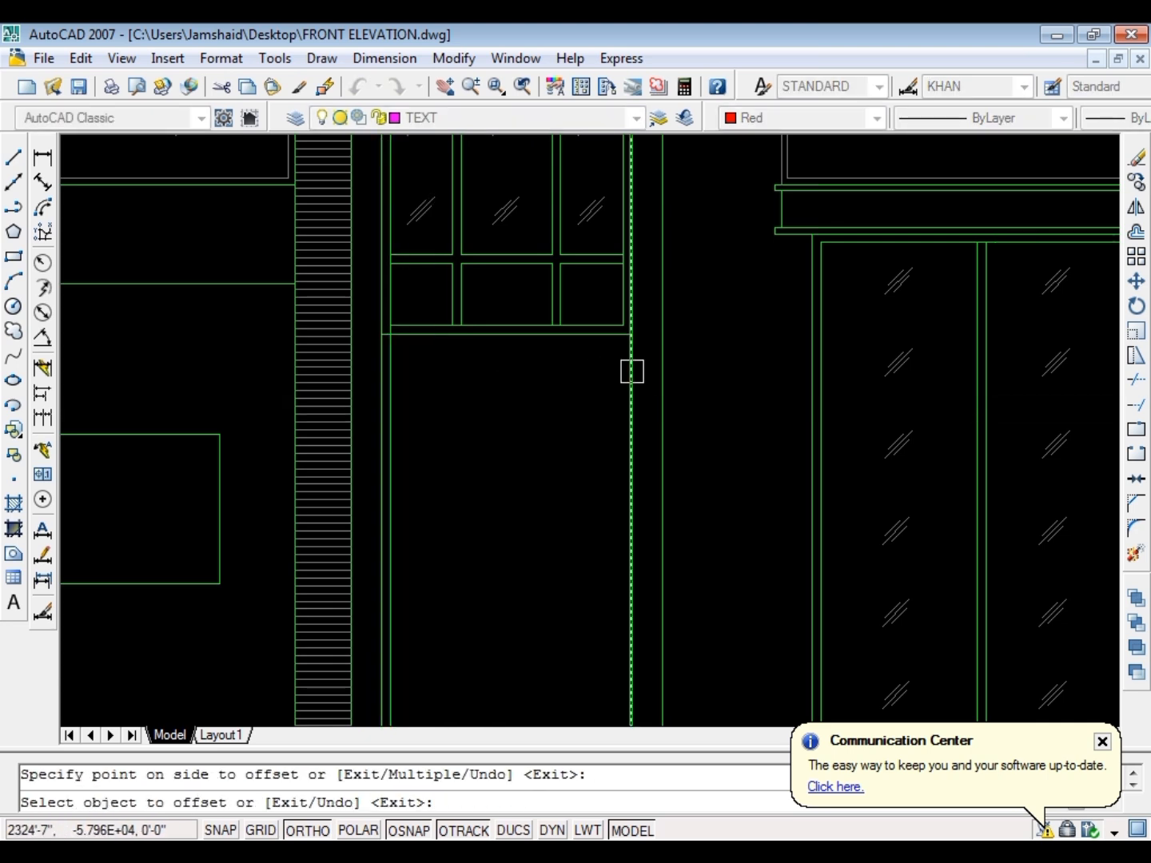
left_click(532, 350)
left_click(484, 343)
key("Escape")
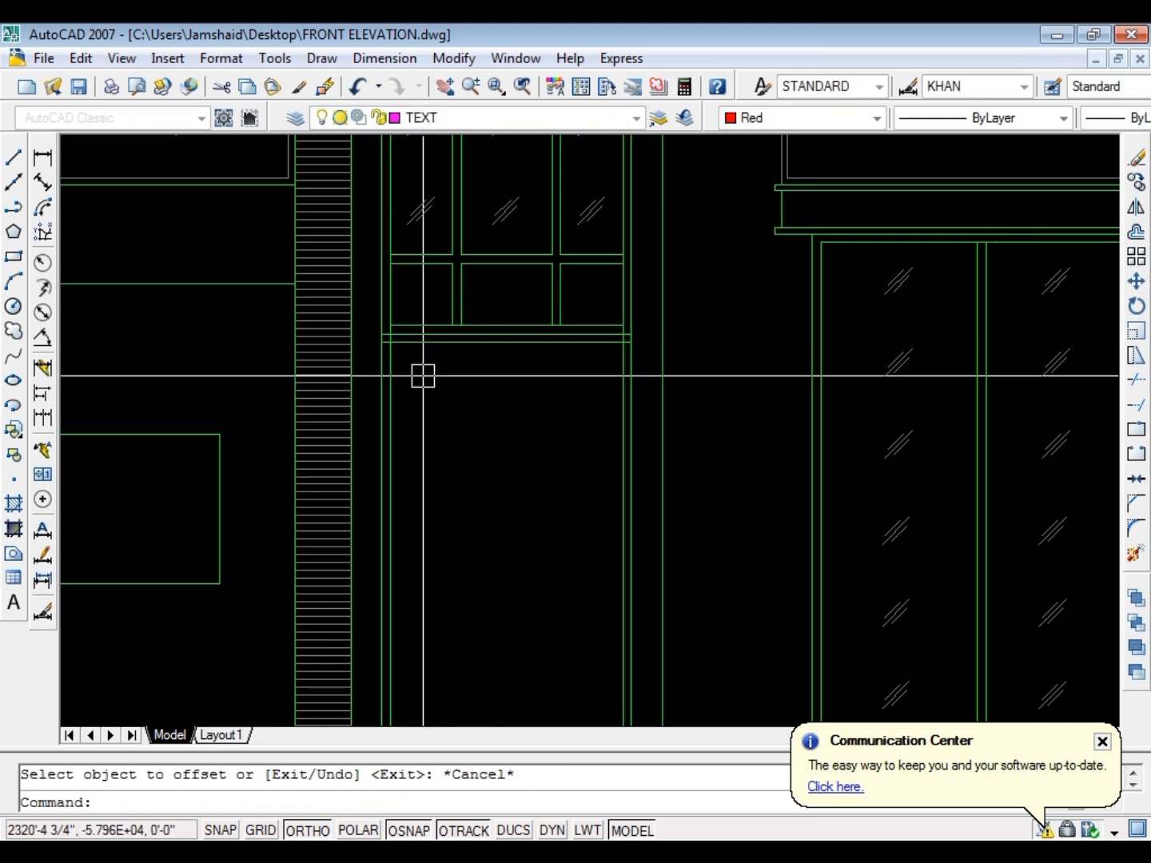
Fillet the offset head line with both inner side lines to square the upper corners of the door frame
key("Escape")
type("f")
key("Return")
key("Escape")
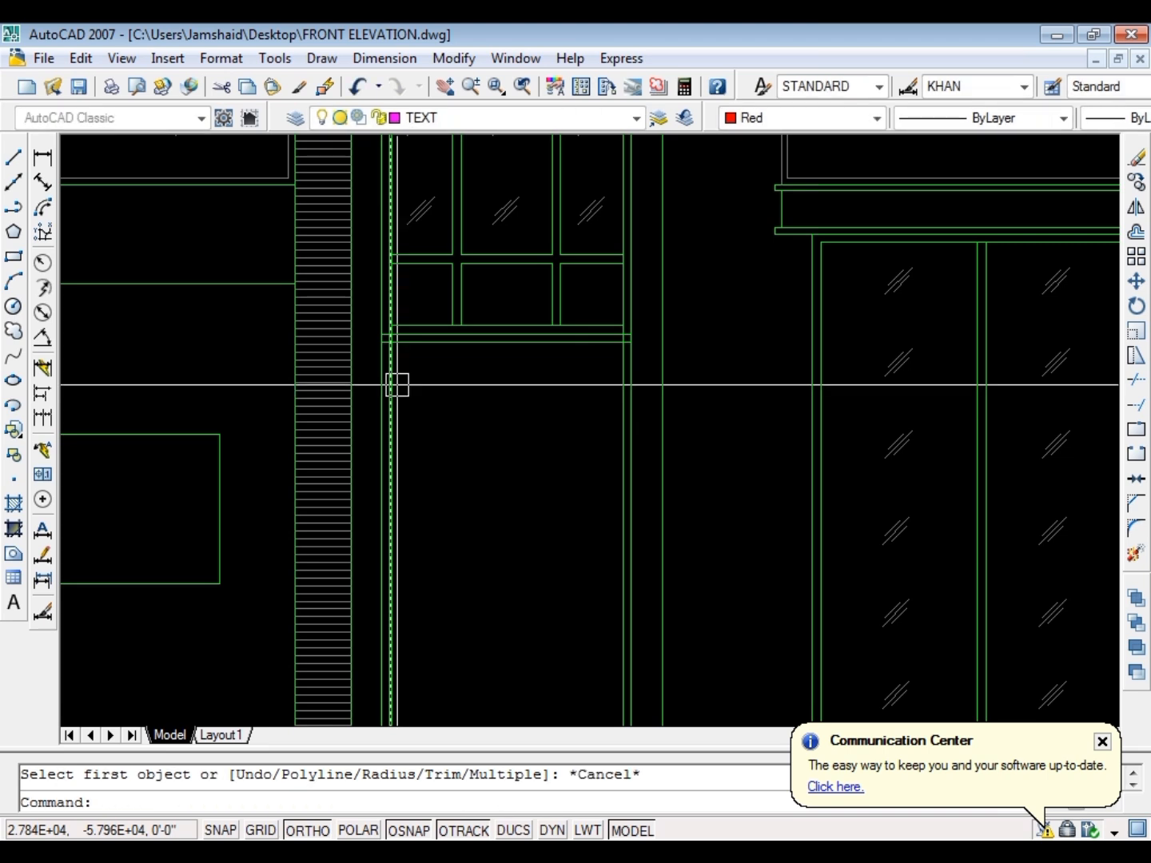
type("f")
key("Return")
left_click(436, 342)
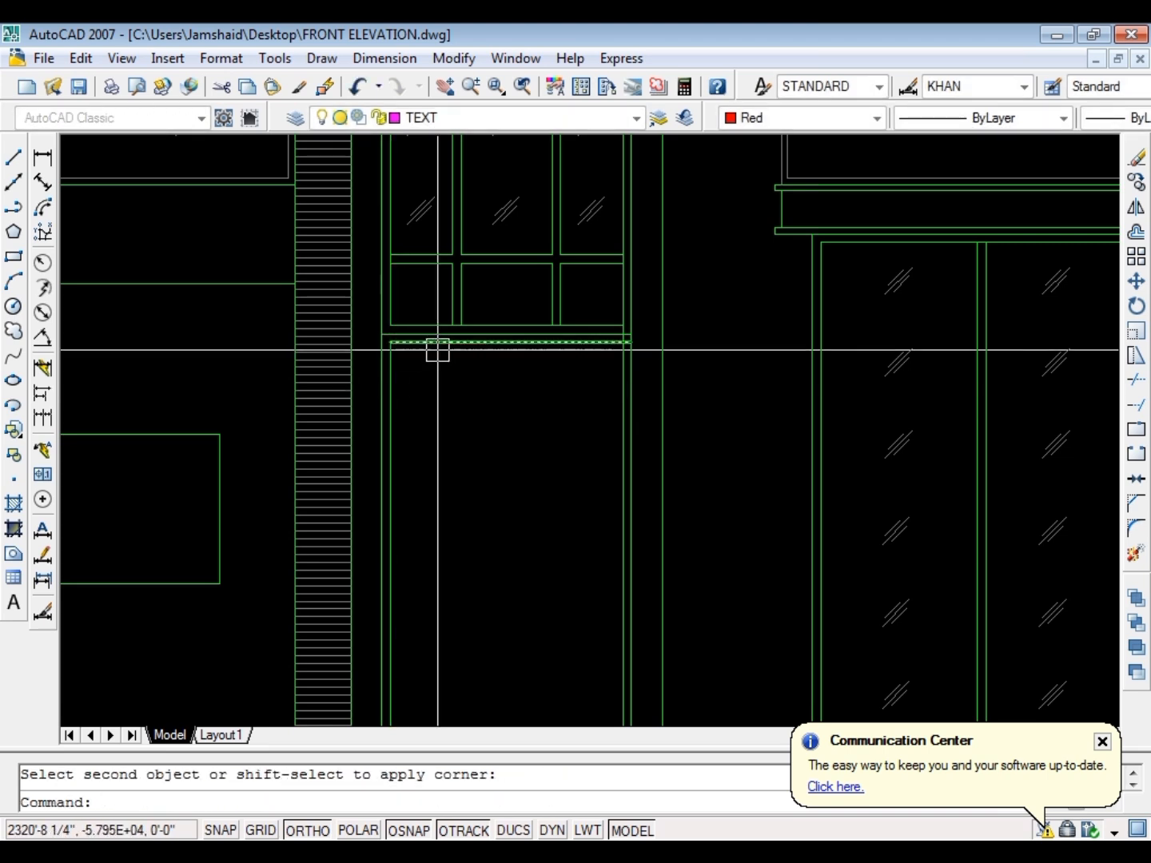
key("Return")
left_click(464, 341)
left_click(622, 375)
key("Escape")
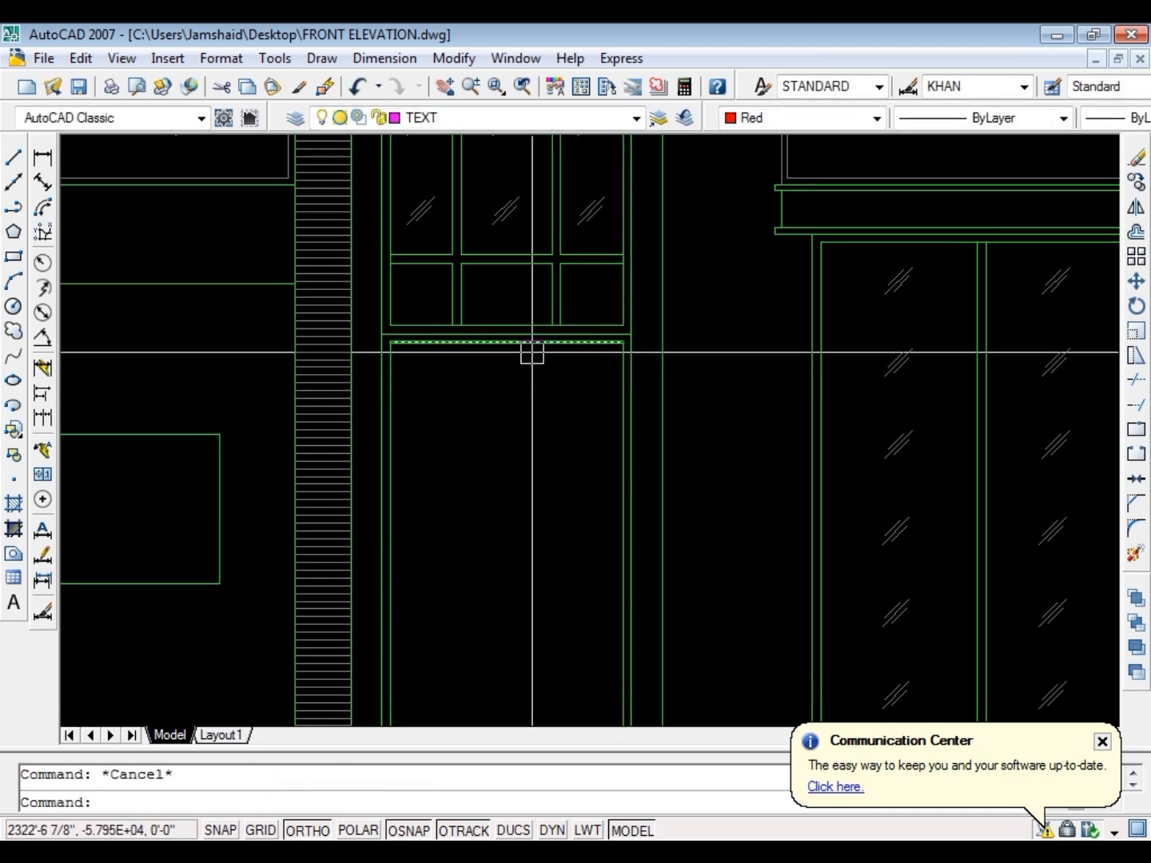
Copy the right-hand pair of mullion lines from the window's bottom row down into the door opening
scroll(552, 268, "up", 5)
left_click(624, 310)
left_click(448, 369)
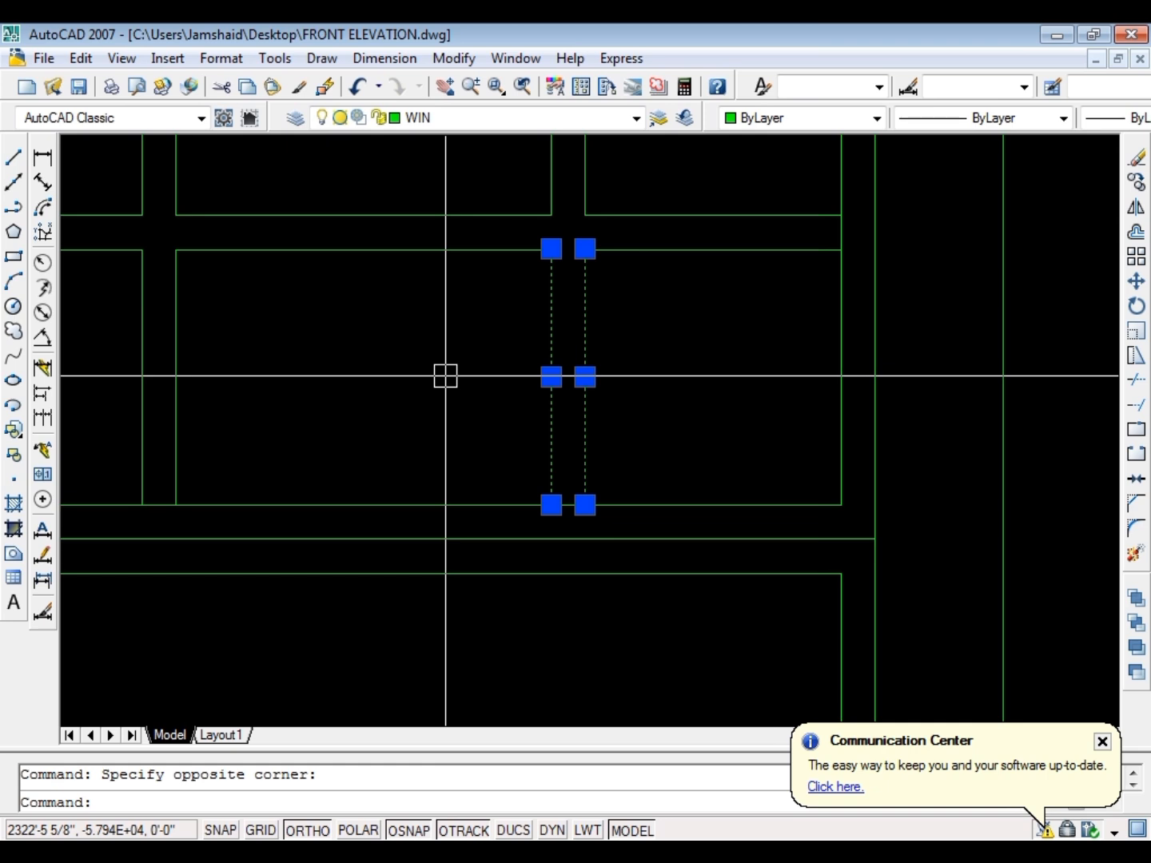
type("co")
key("Return")
scroll(582, 394, "down", 6)
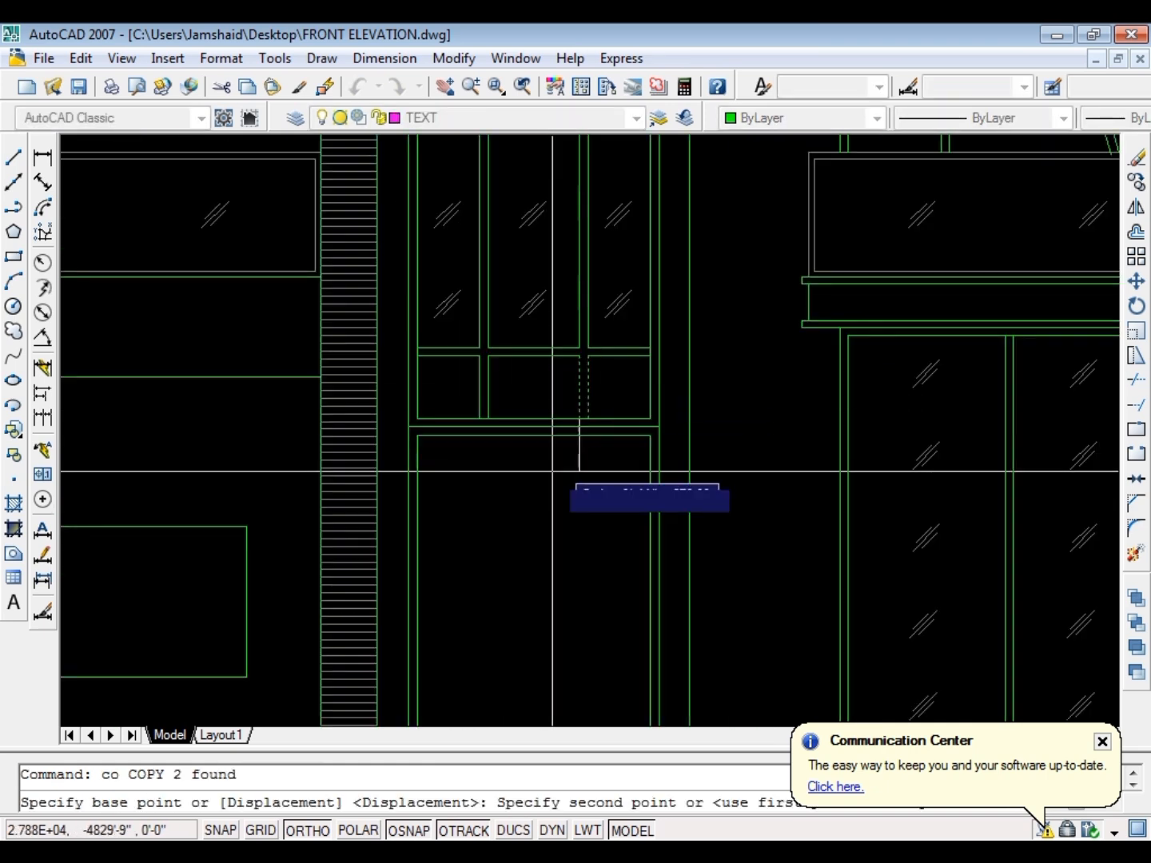
scroll(525, 476, "up", 3)
left_click(481, 550, "shift")
key("Escape")
Move the copied mullion pair by its upper-left endpoint to the midpoint of the door frame's inner head line
left_click(524, 490)
left_click(442, 515)
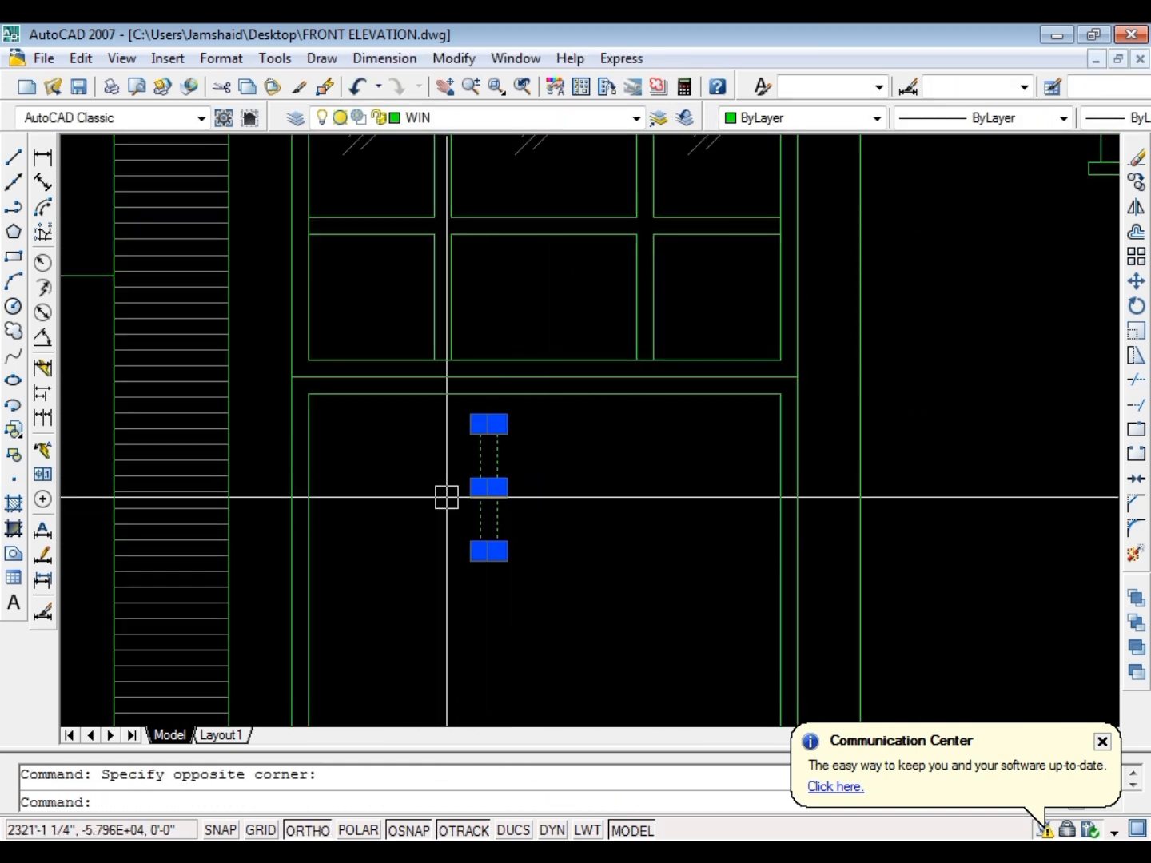
key("Return")
left_click(480, 424)
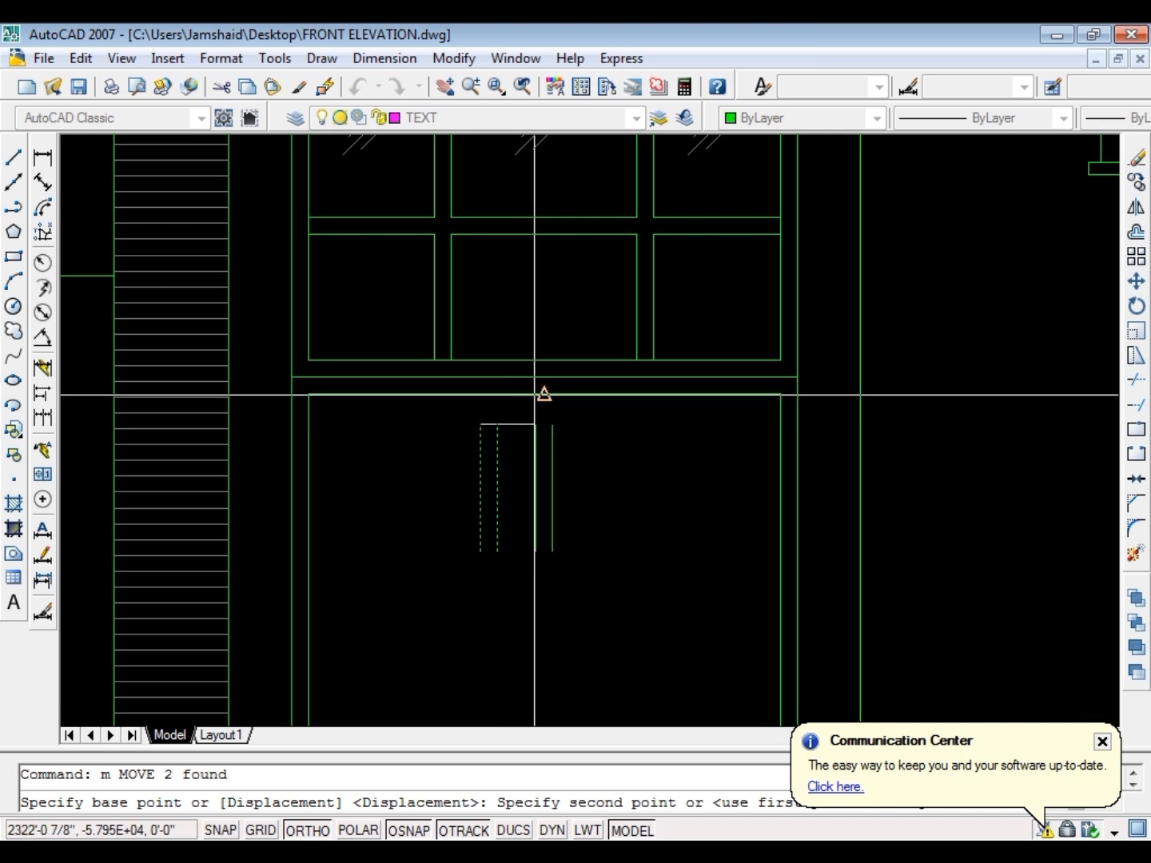
left_click(544, 396)
Move the door's mullion pair 1" to the left to centre it in the frame
left_click(582, 449)
left_click(504, 476)
type("m")
key("space")
left_click(490, 491)
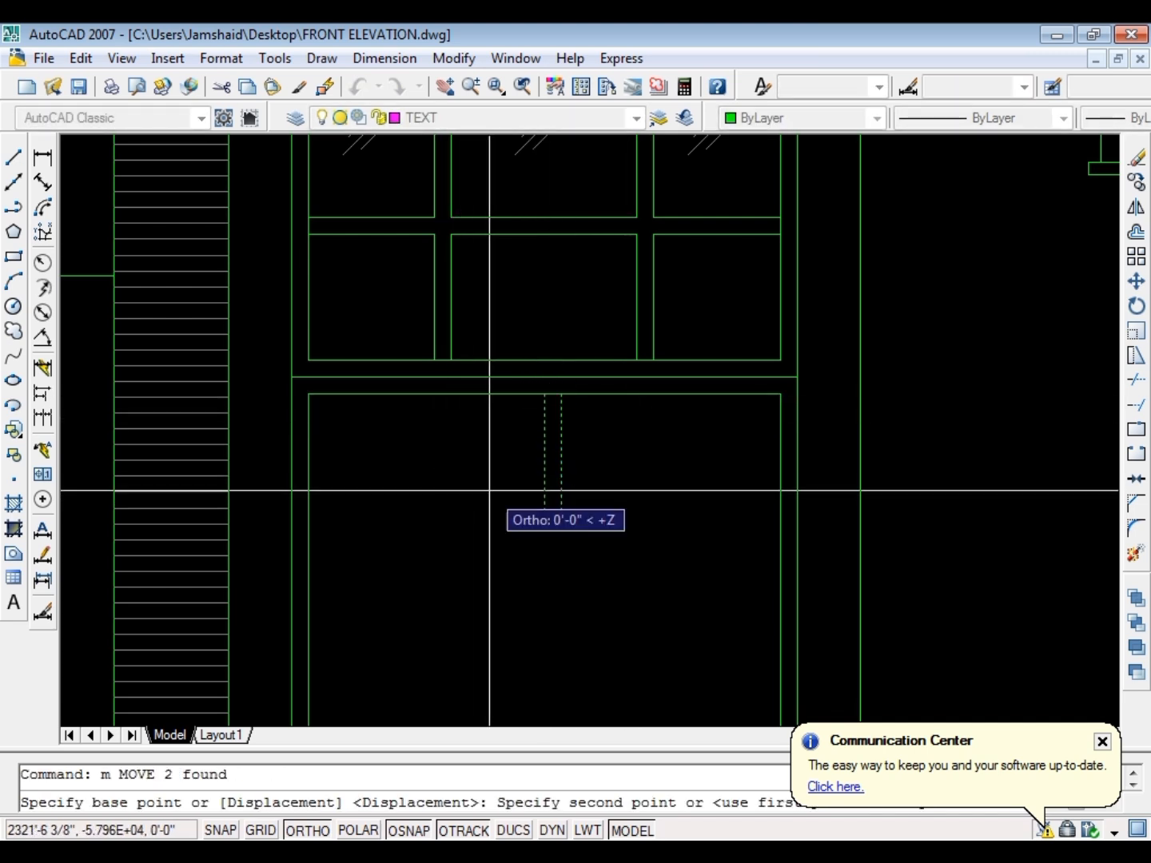
type("1")
key("space")
key("Escape")
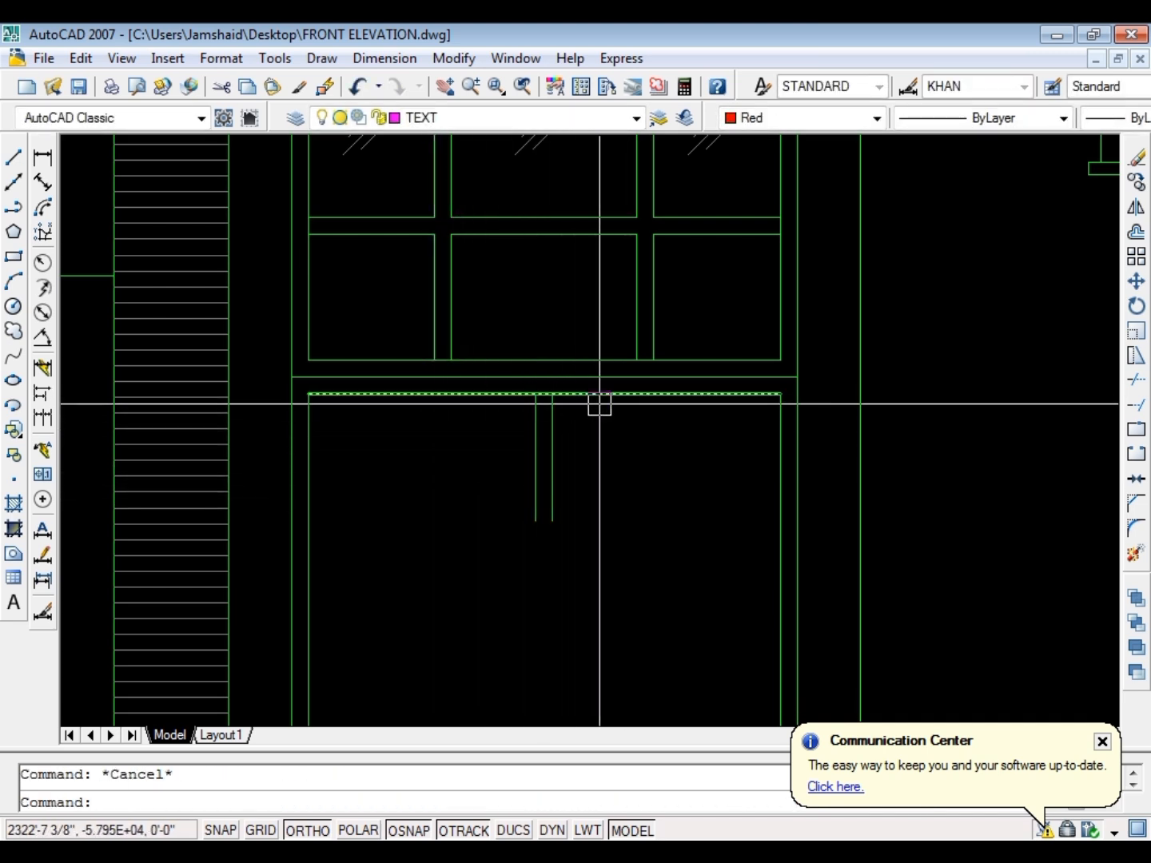
Extend both door mullion lines down to the ground line
left_click(595, 399)
scroll(559, 409, "up", 5)
key("Escape")
scroll(559, 432, "down", 6)
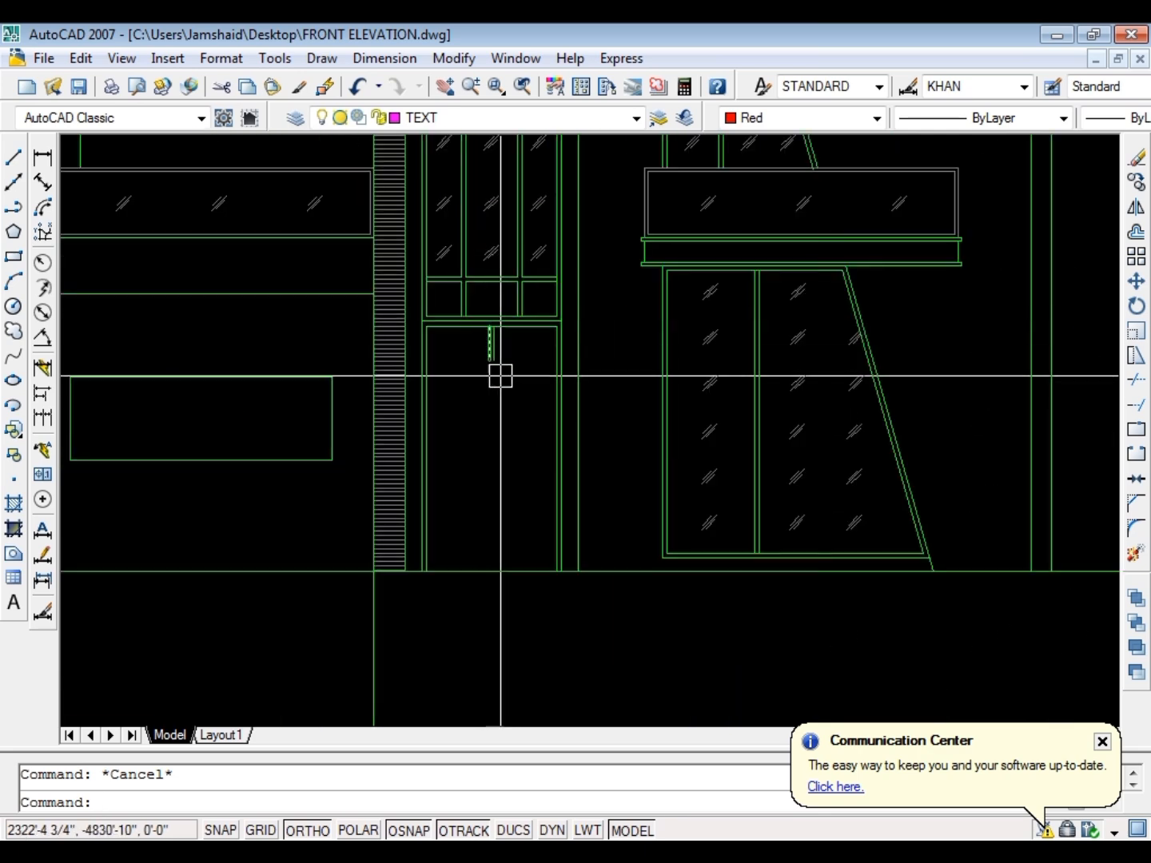
type("ex")
key("space")
key("space")
left_click(523, 351)
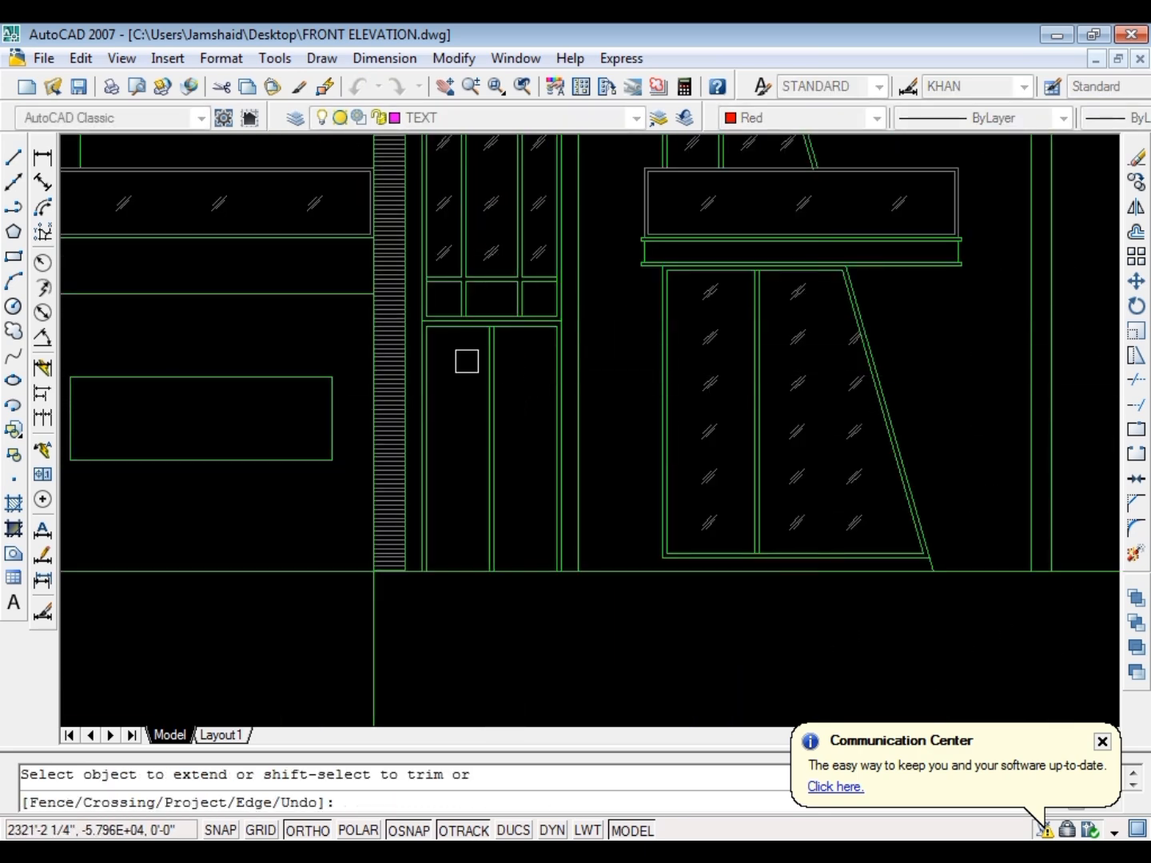
Draw a narrow upright rectangle for the door handle between the two mullion lines, near the door's mid-height
key("Escape")
type("rec")
key("space")
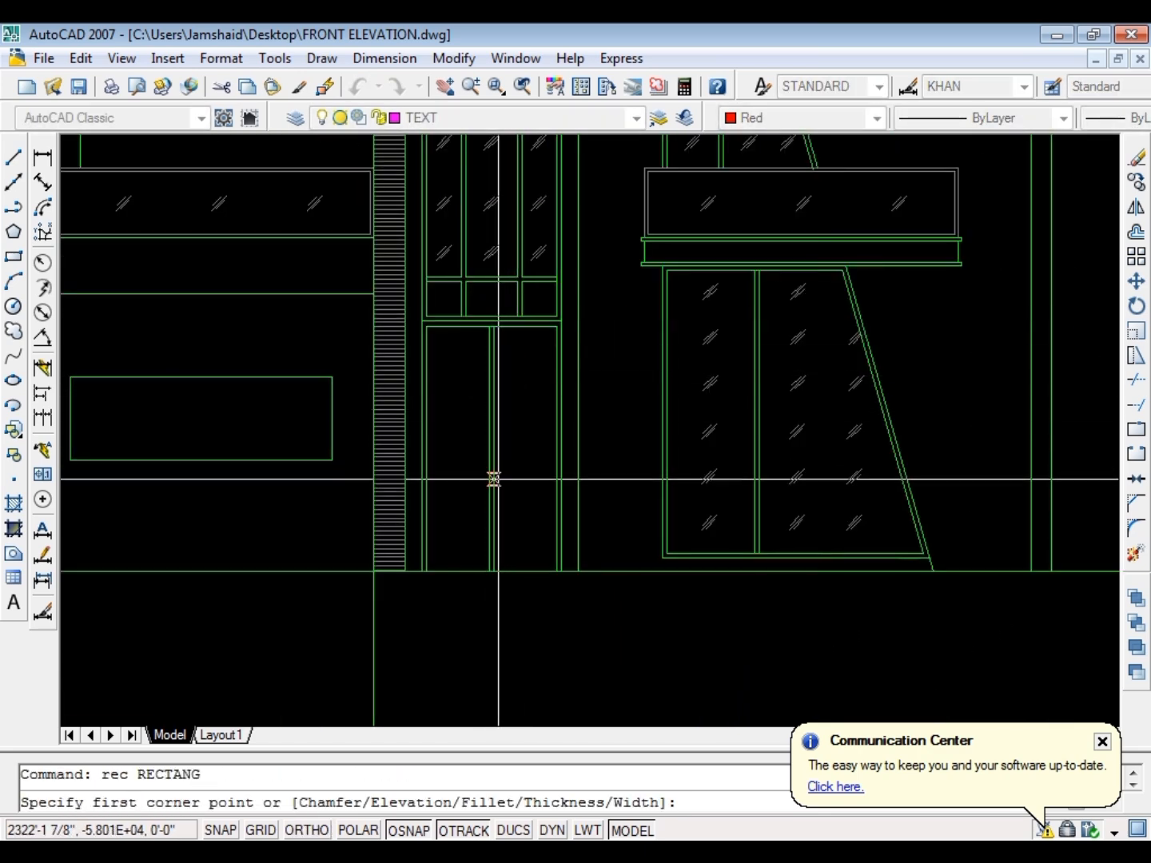
scroll(484, 485, "up", 5)
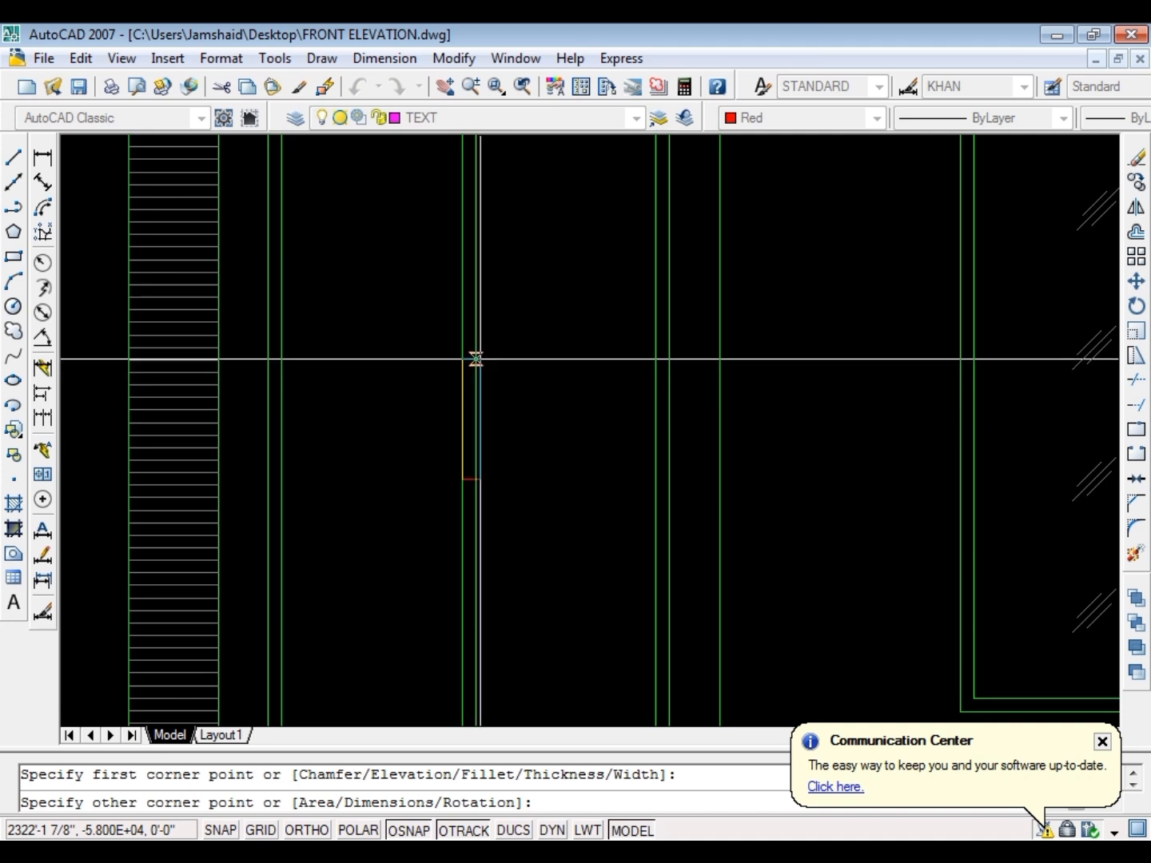
key("Escape")
Move the handle rectangle horizontally to the right, clear of the door's mullion
left_click(443, 512)
left_click(502, 357)
type("m")
key("space")
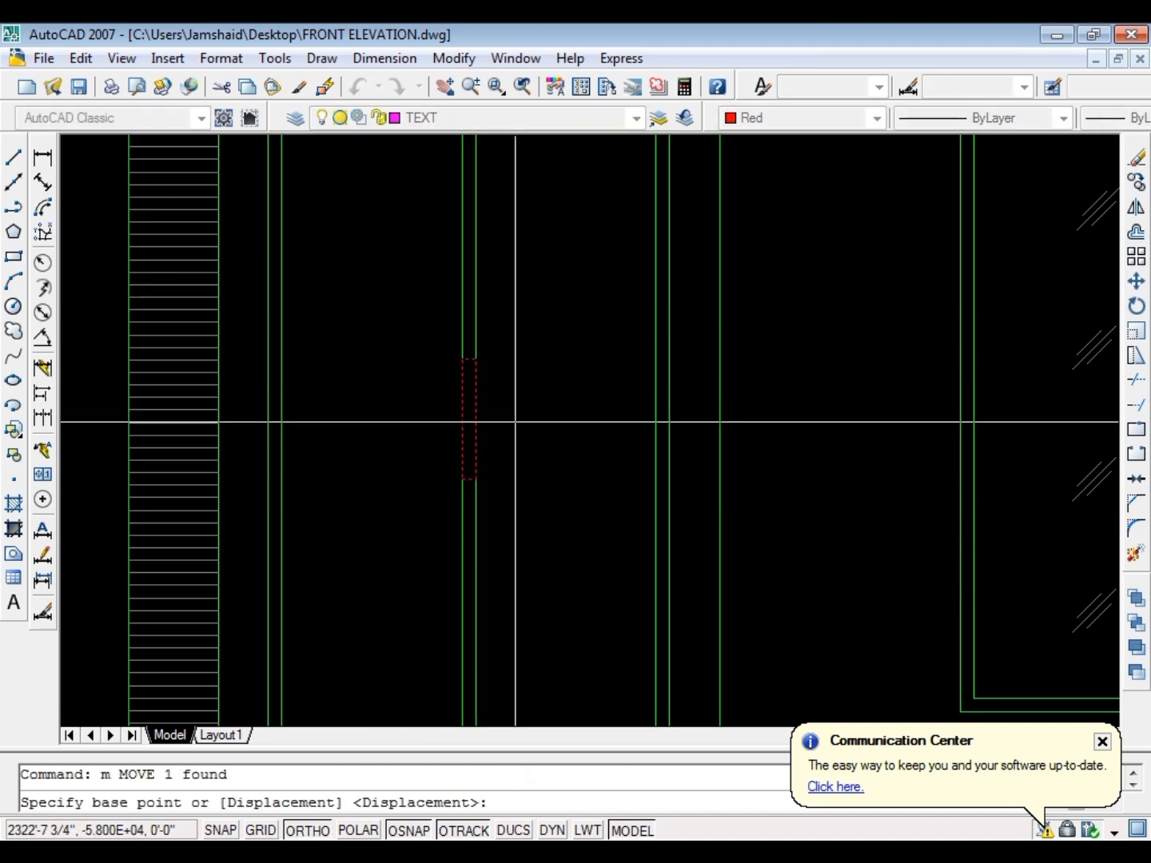
left_click(516, 421)
left_click(571, 421)
key("Escape")
left_click(532, 423)
key("space")
key("Escape")
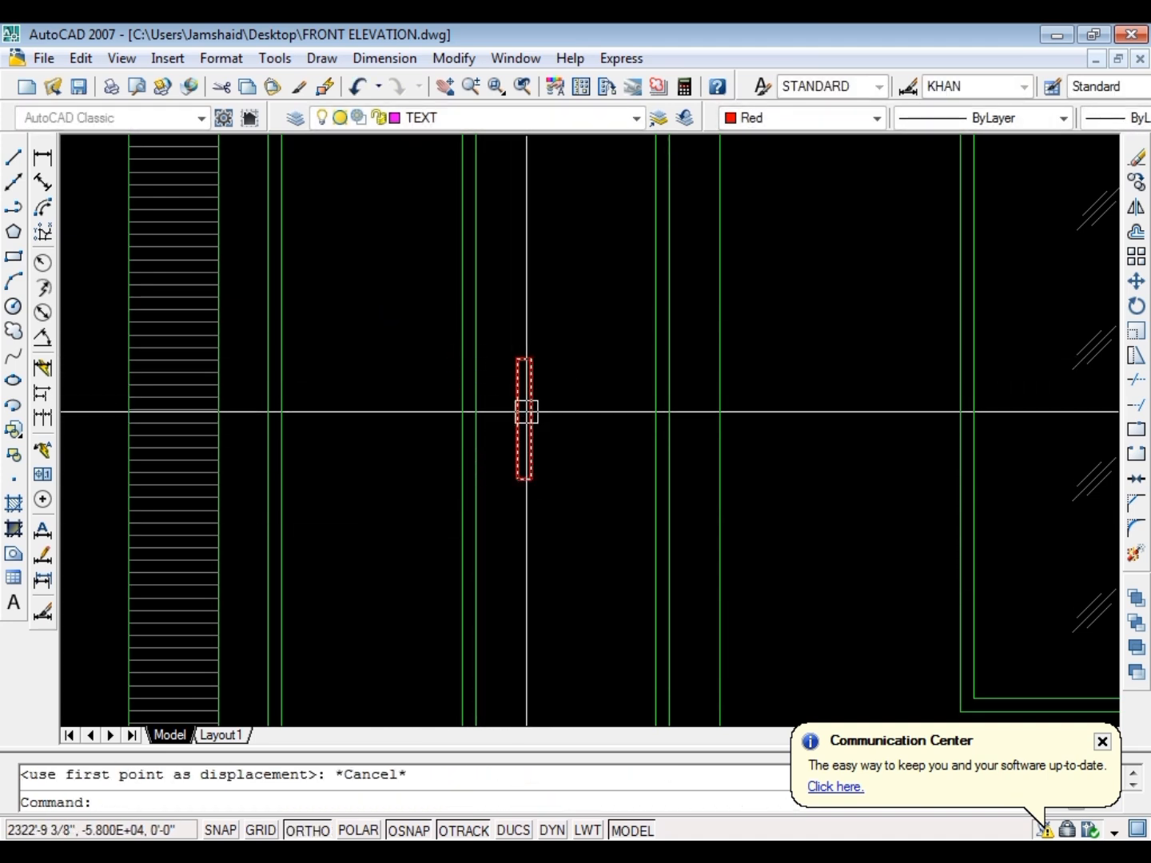
left_click(524, 415)
key("space")
left_click(517, 420)
key("Escape")
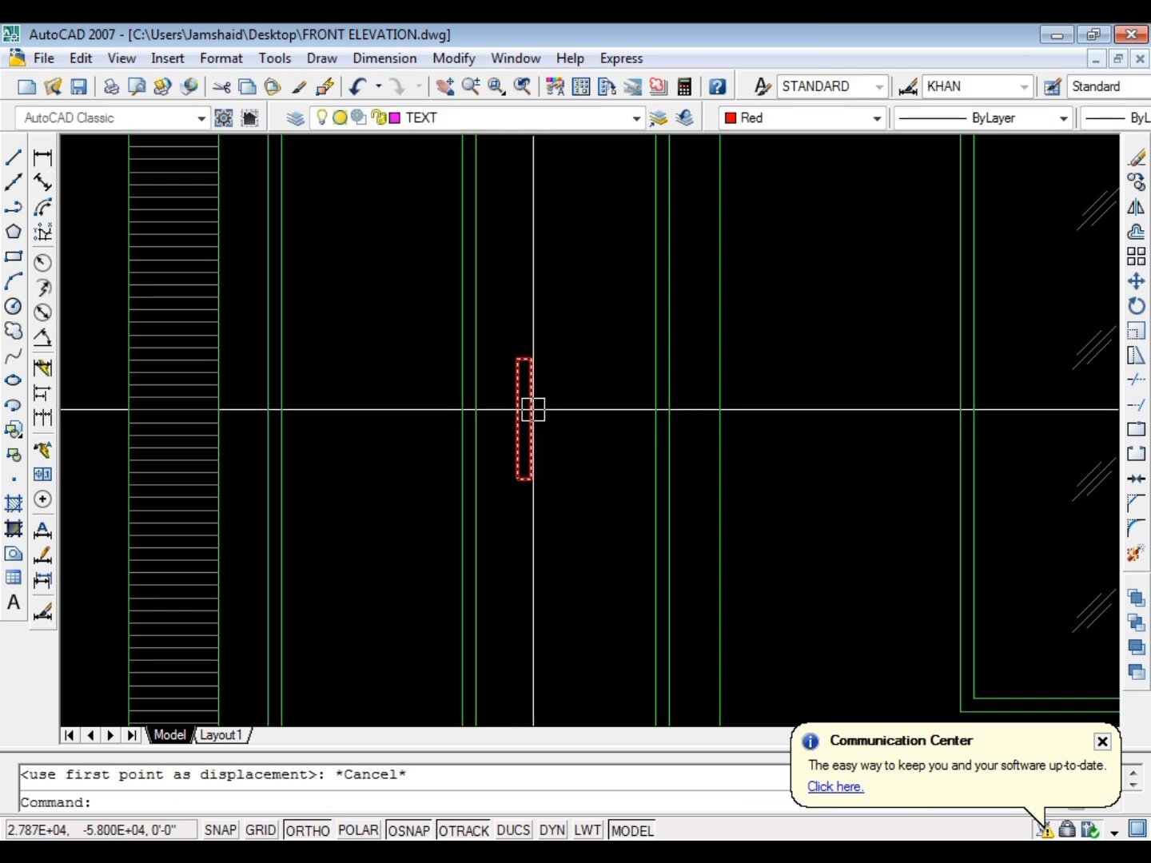
Move the handle rectangle so its left edge sits on the mullion's right line
left_click(525, 415)
key("space")
left_click(515, 419)
scroll(497, 370, "down", 2)
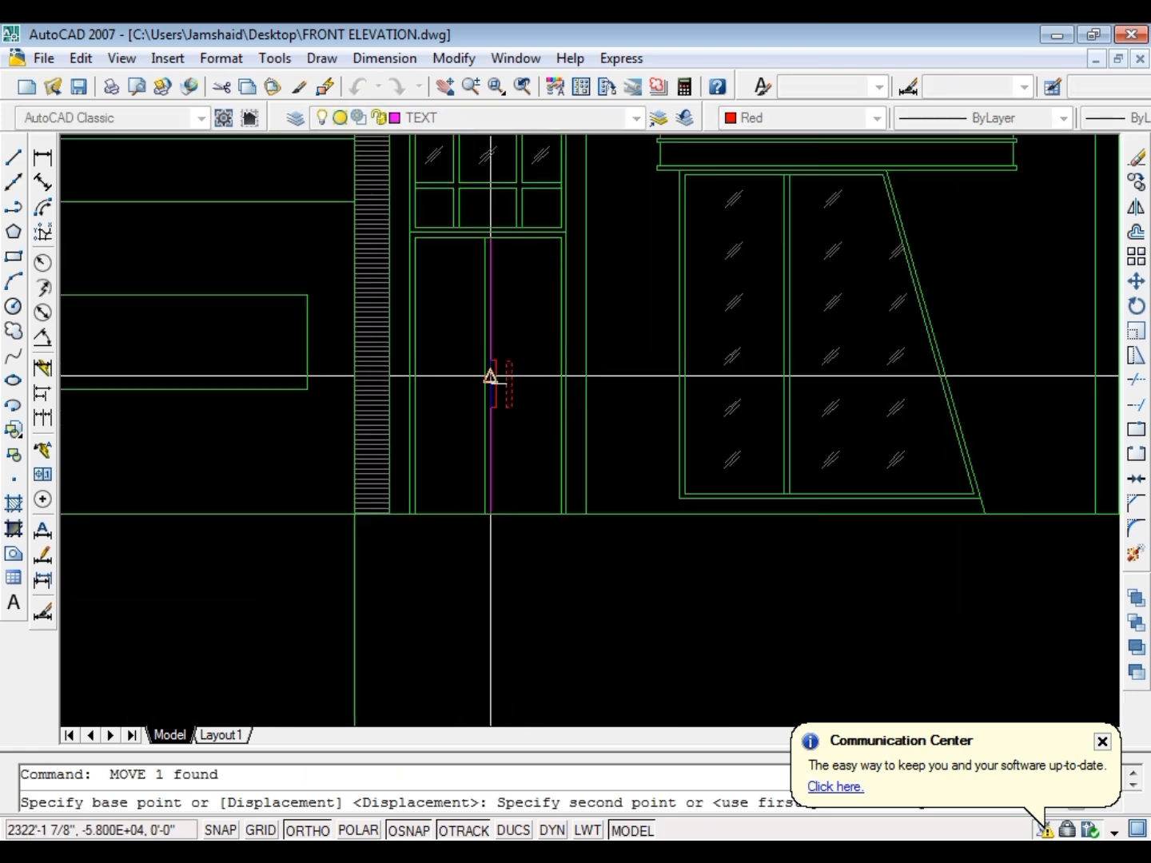
key("Escape")
Move the handle rectangle 2" to the right, away from the mullion
scroll(480, 396, "up", 3)
type("m")
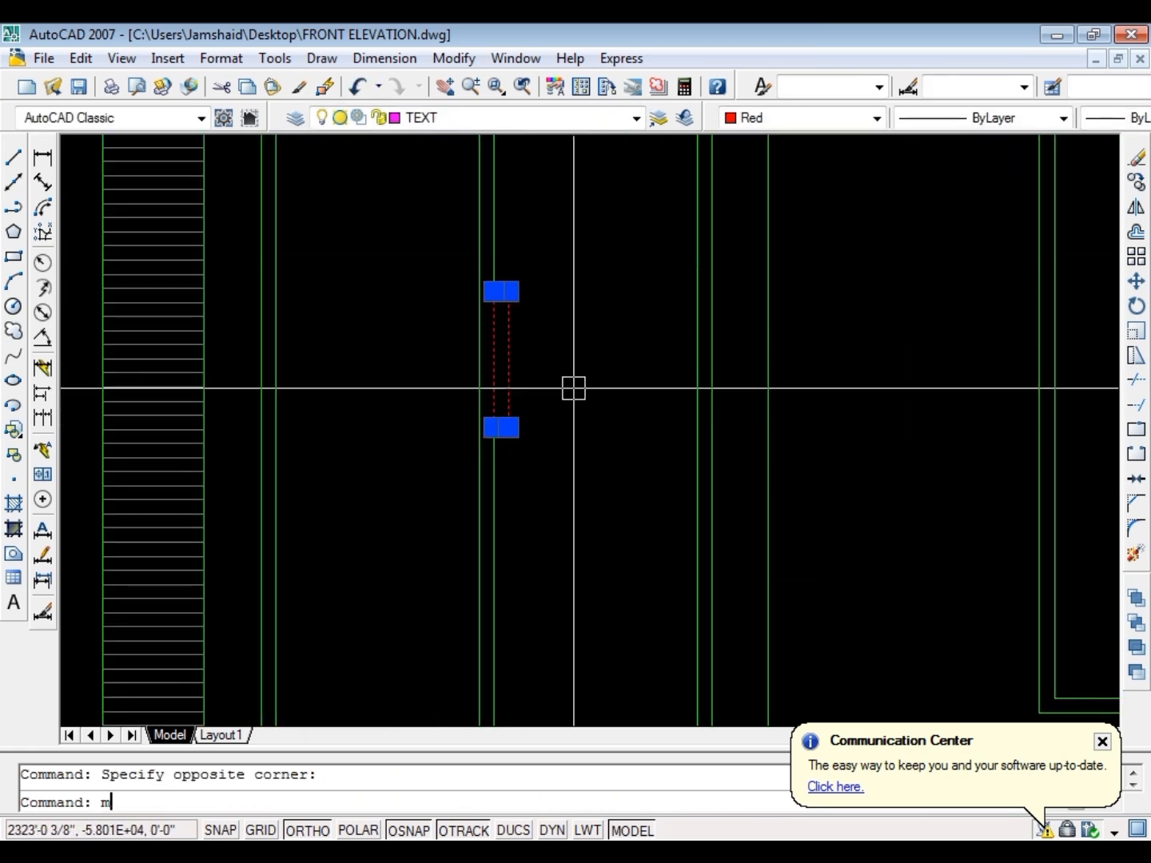
key("Return")
left_click(573, 388)
type("2")
key("Return")
key("Escape")
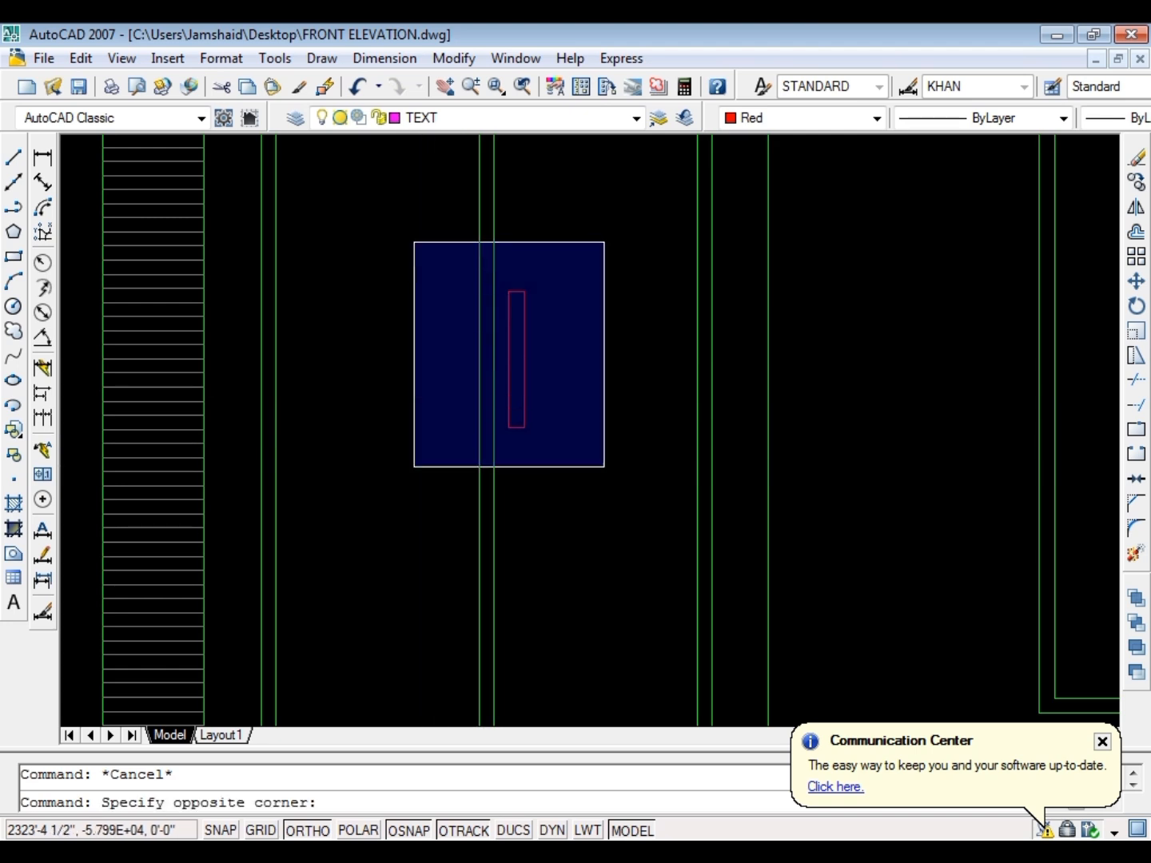
Copy the handle rectangle horizontally to the left side of the mullion with a matching gap
left_click(606, 466)
type("co")
key("Return")
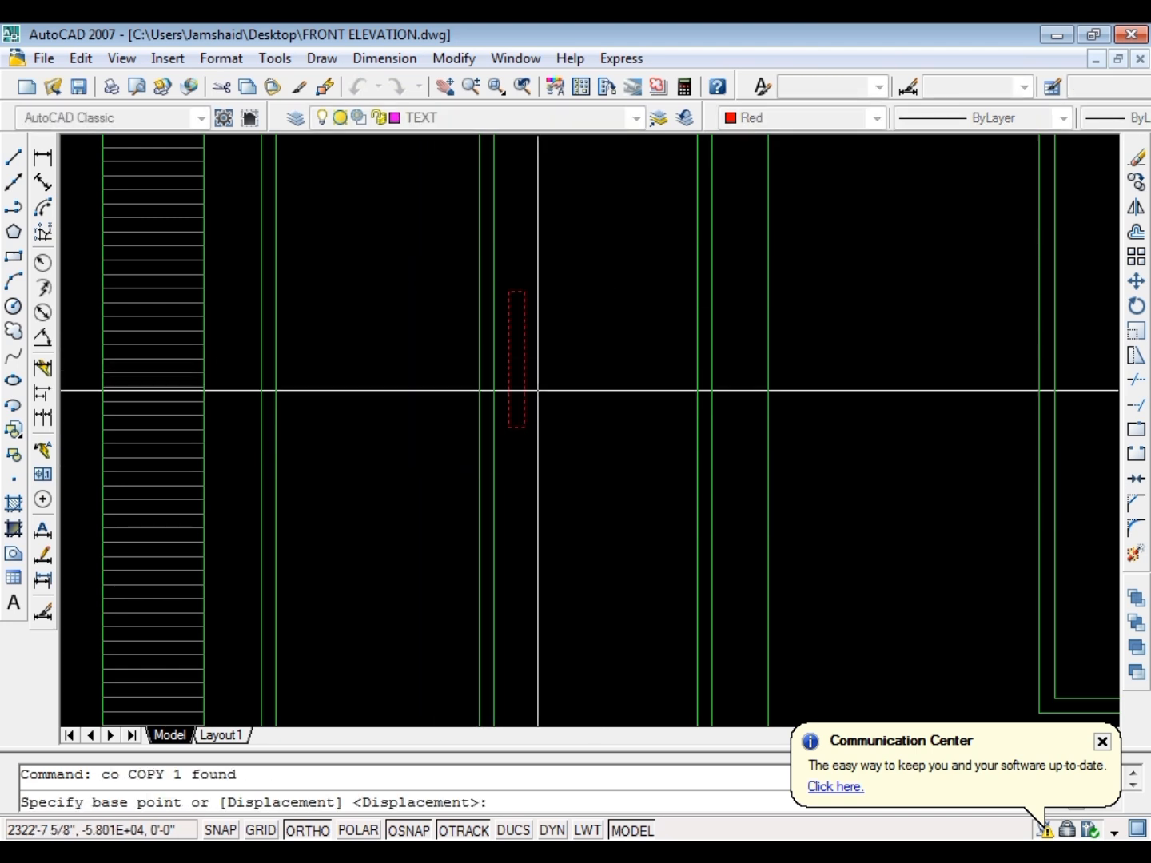
left_click(607, 470)
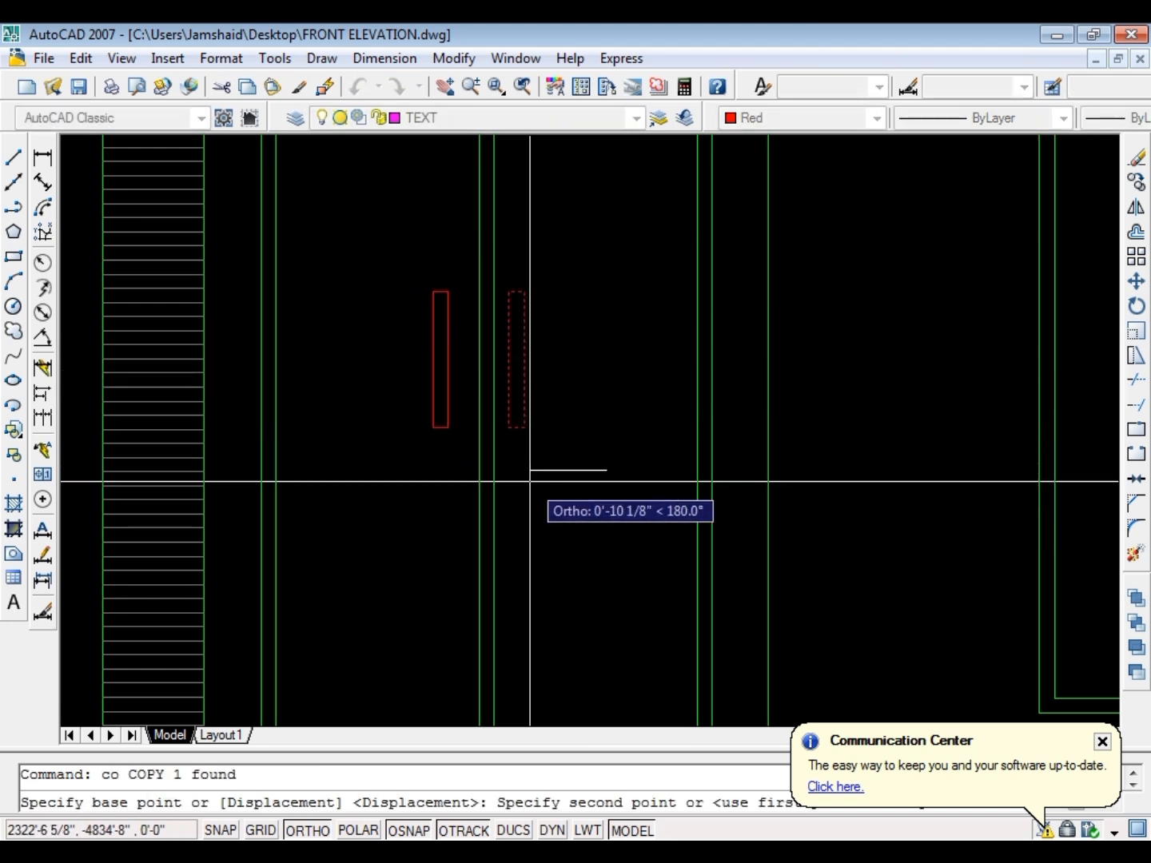
type("6")
key("Return")
key("Escape")
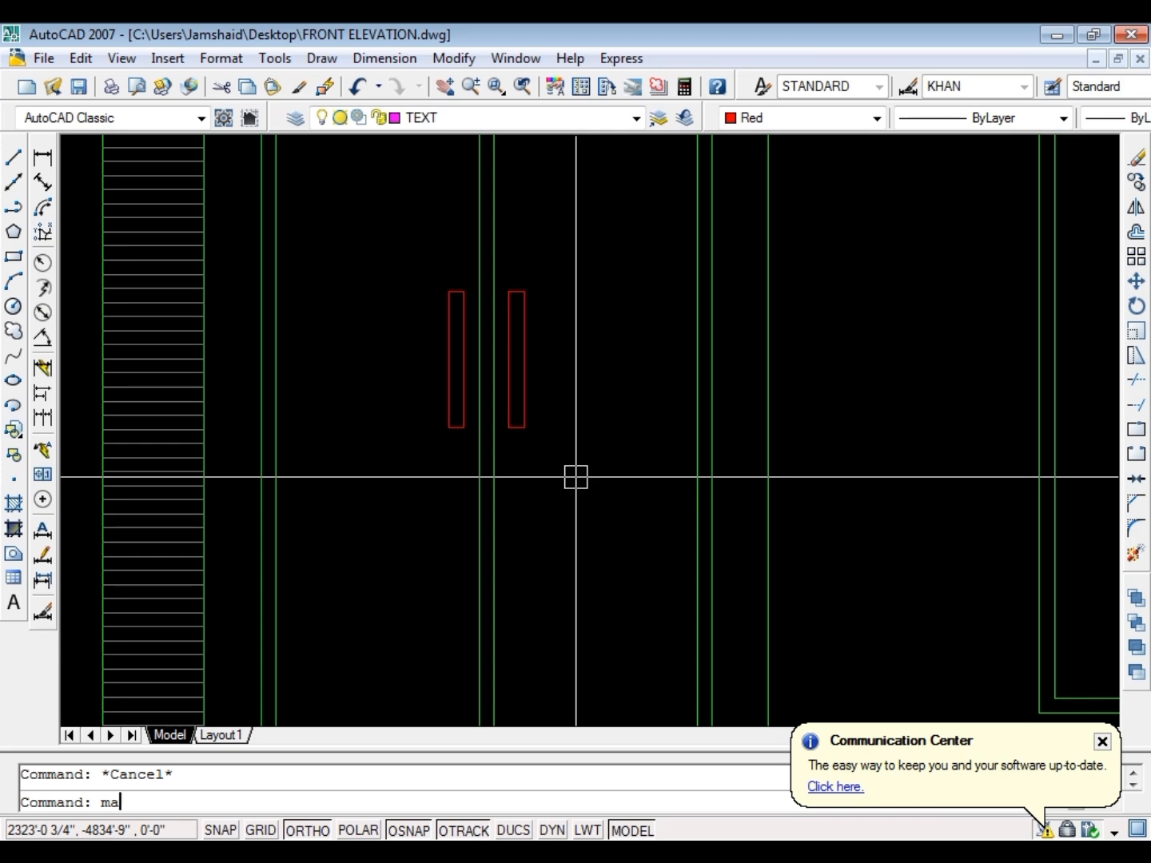
Match the properties of both door handle rectangles to the drawing's existing grey linework
type("ma")
key("Return")
scroll(541, 457, "down", 6)
scroll(452, 427, "up", 3)
left_click(434, 424)
left_click(539, 517)
left_click(633, 317)
key("Escape")
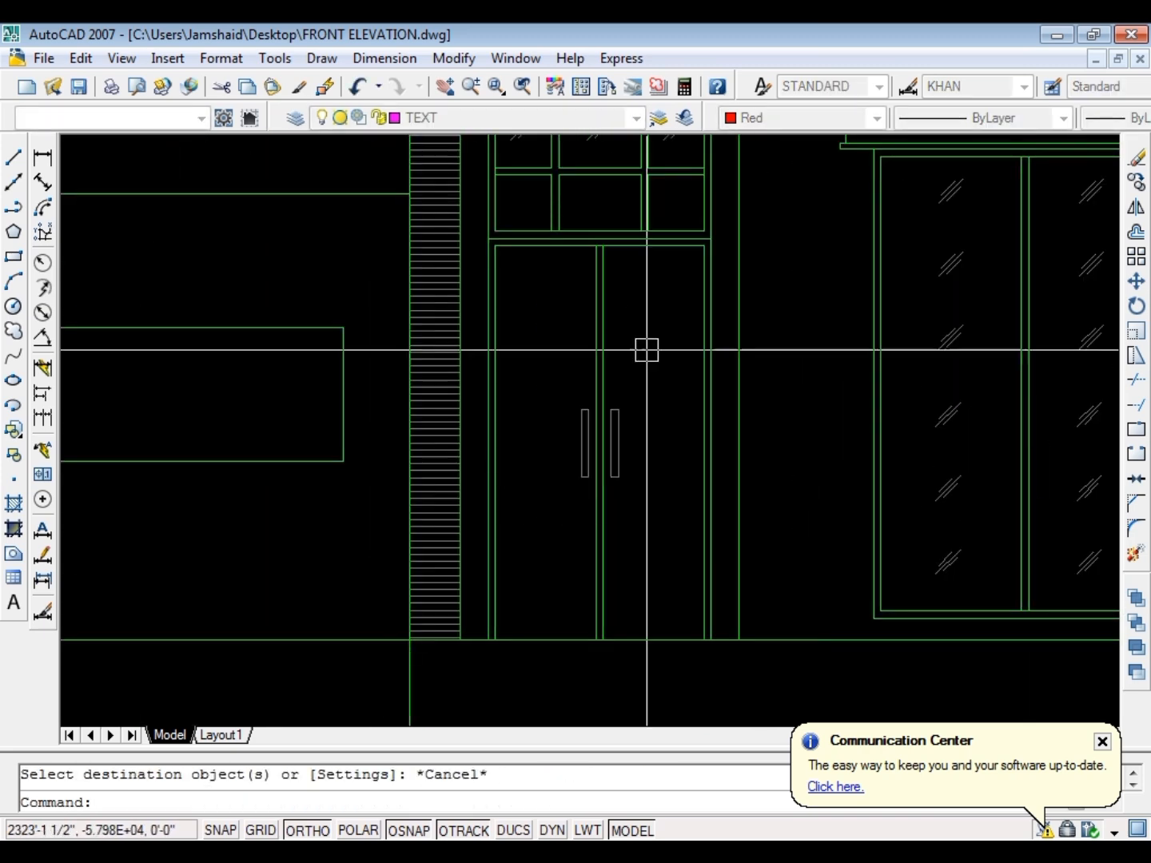
Trim off the vertical line that runs below the ground line under the hatched column, using the ground line as cutting edge
key("Escape")
type("tr")
key("Return")
scroll(587, 330, "down", 5)
scroll(577, 433, "up", 5)
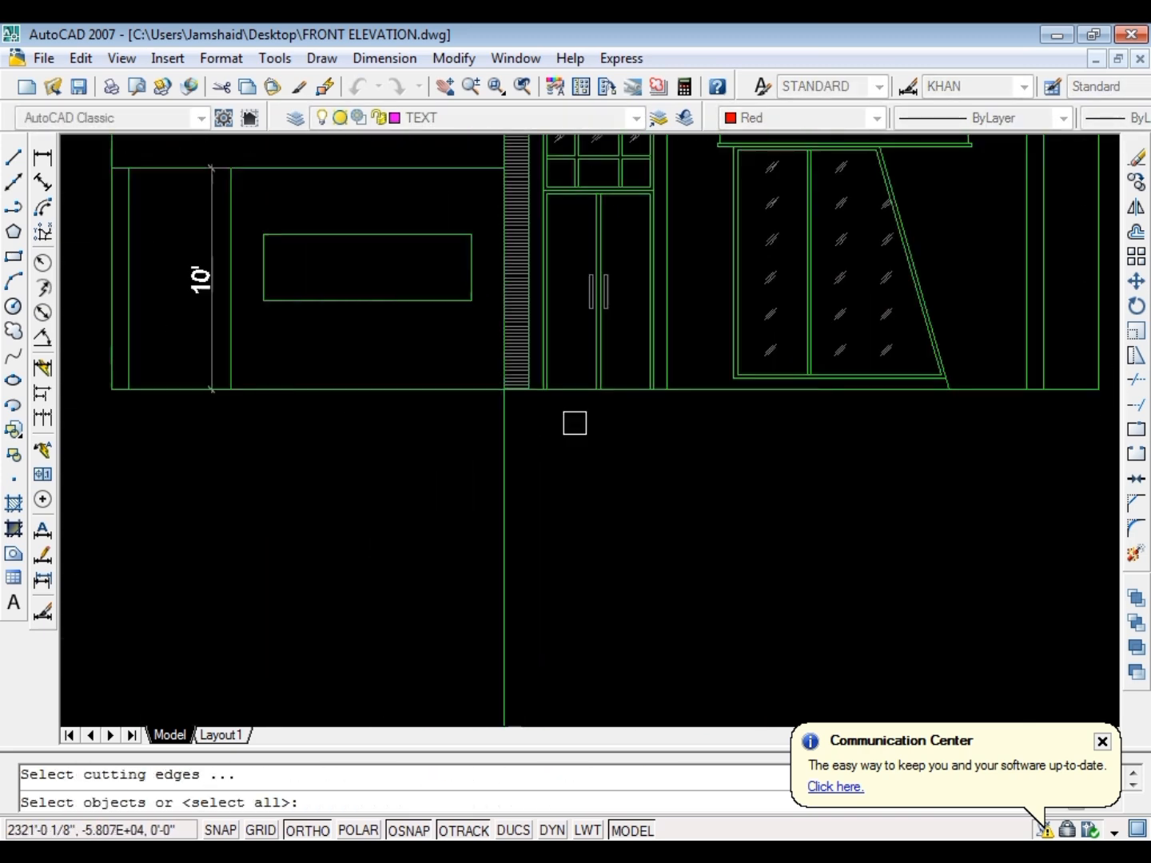
left_click(578, 354)
key("Return")
left_click(571, 430)
key("Escape")
scroll(344, 464, "down", 5)
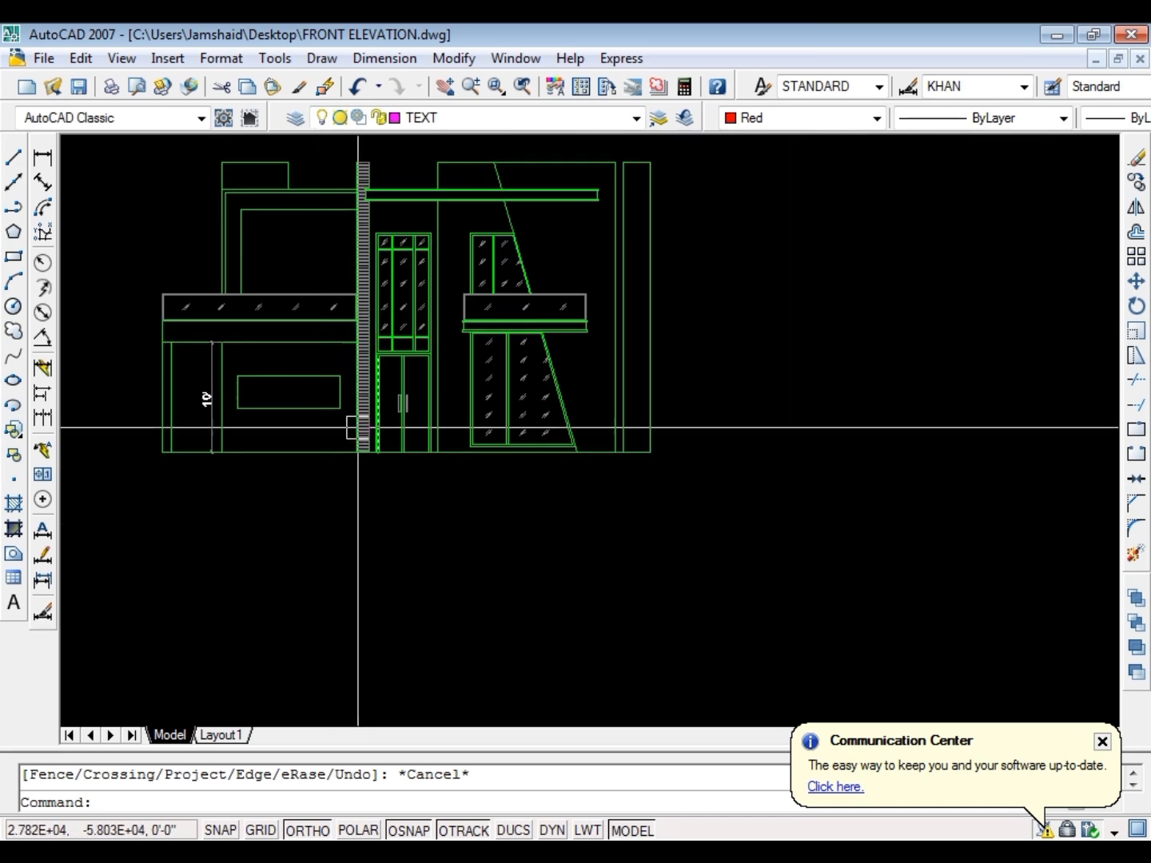
scroll(328, 336, "up", 4)
scroll(529, 380, "down", 2)
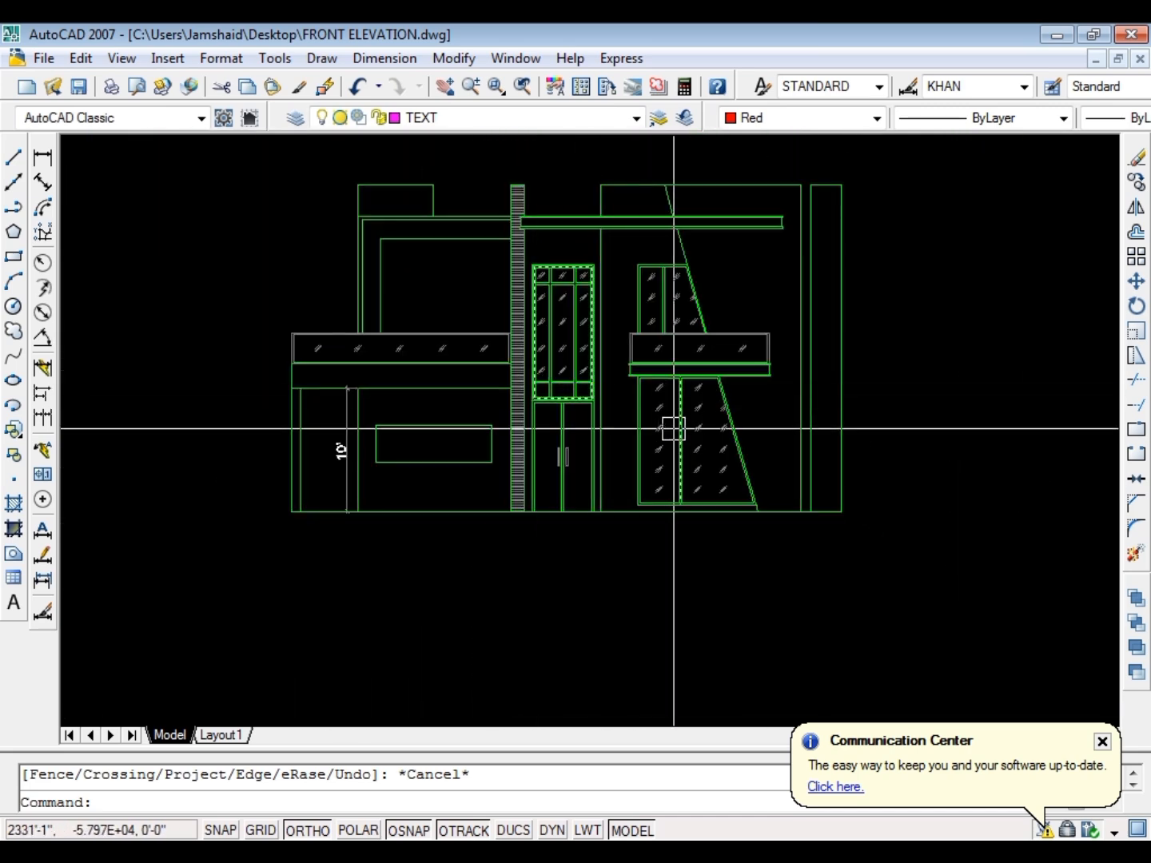
Save the drawing, and hatch the wall area surrounding the entrance window and double door
key("Escape")
key("ctrl+s")
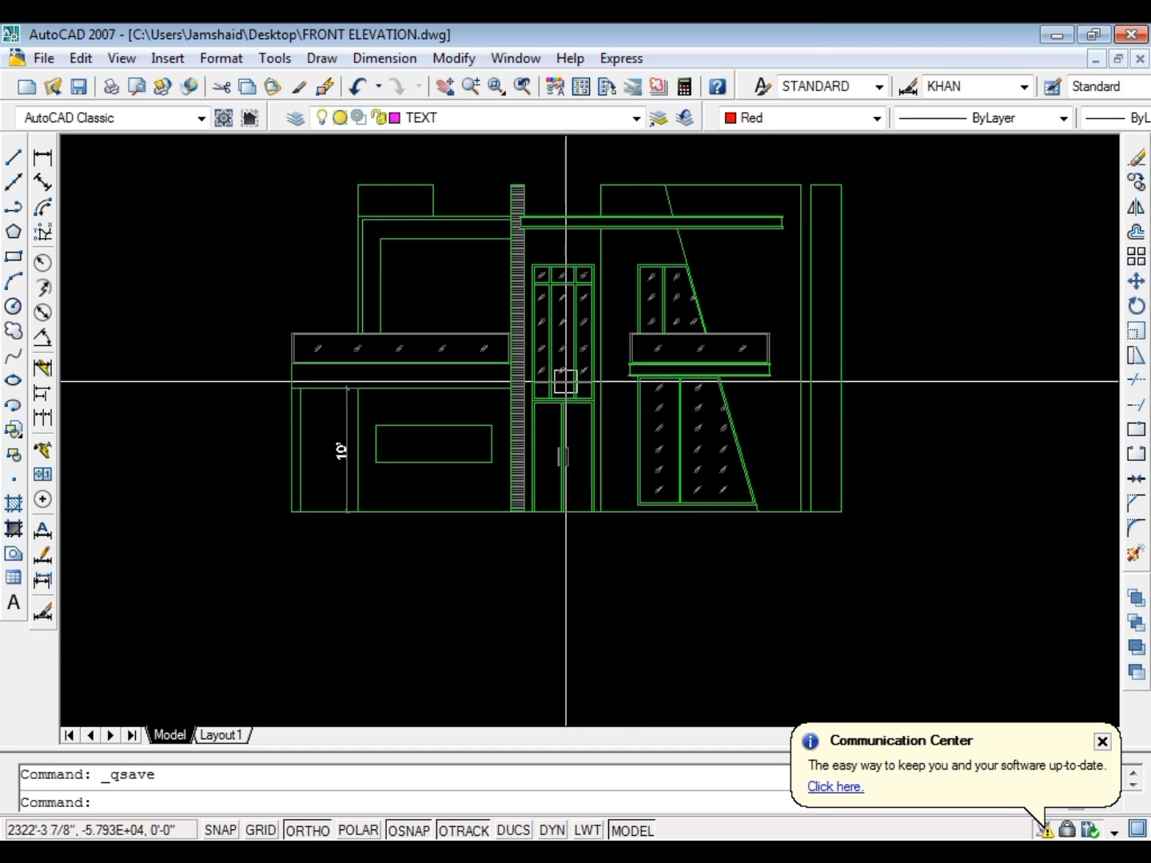
type("h")
key("space")
key("k")
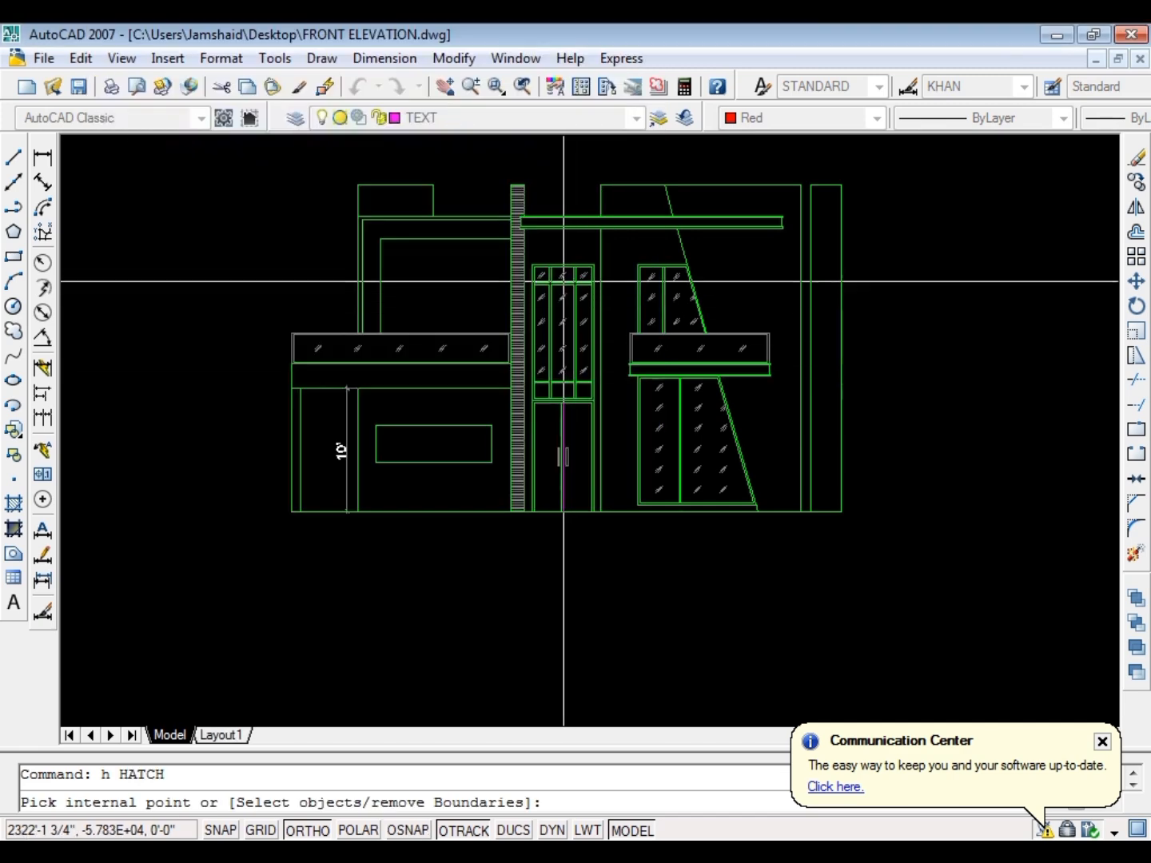
left_click(567, 240)
key("Return")
key("Return")
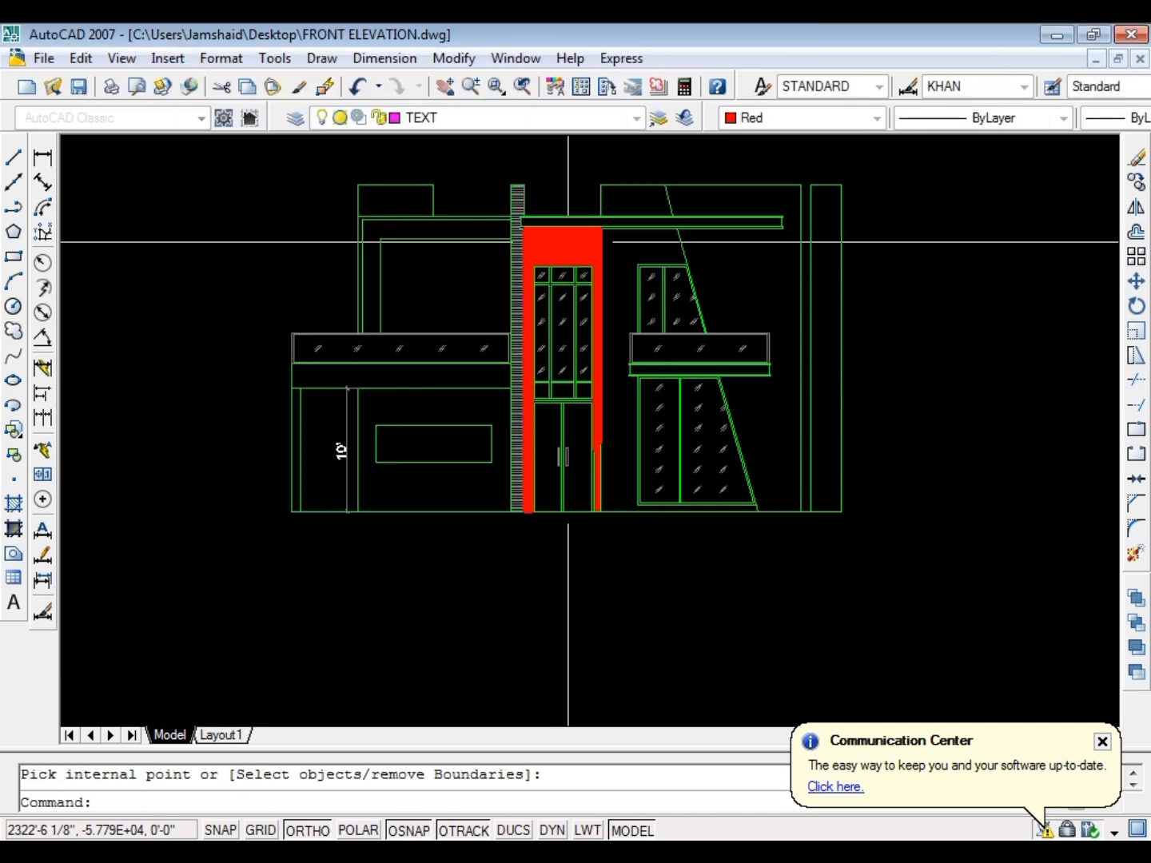
type("ma")
key("space")
scroll(496, 232, "up", 7)
left_click(661, 274)
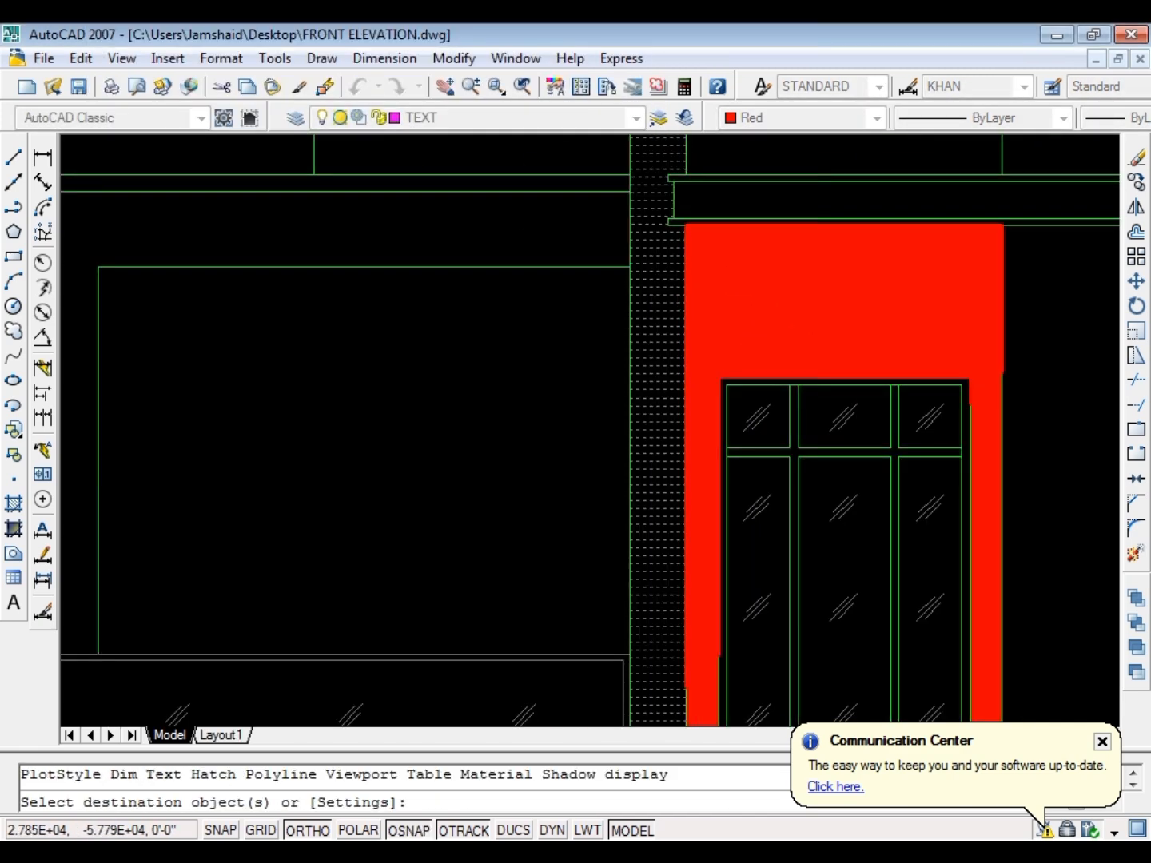
left_click(783, 307)
key("Escape")
Match the properties of the entrance wall's hatch to the horizontal-line hatch of the adjoining column
type("ma")
key("space")
left_click(670, 343)
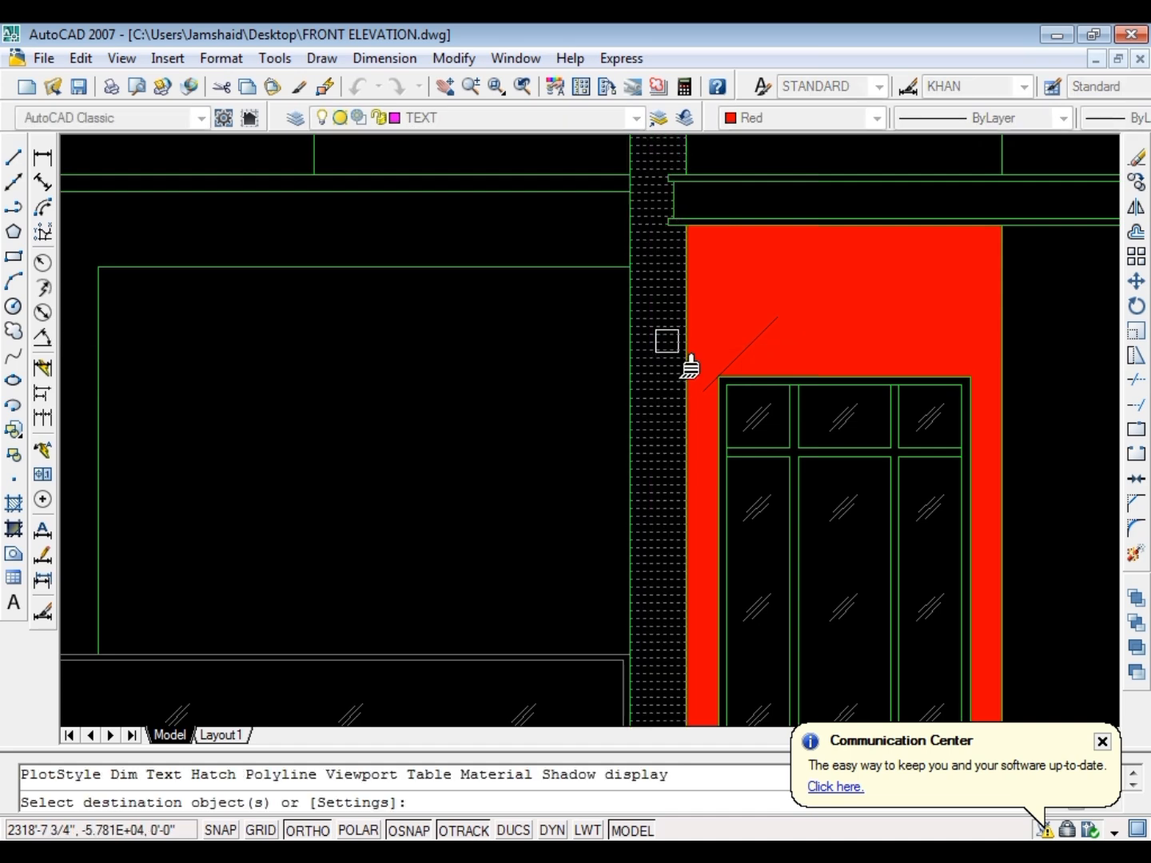
left_click(720, 335)
key("Escape")
scroll(694, 309, "down", 5)
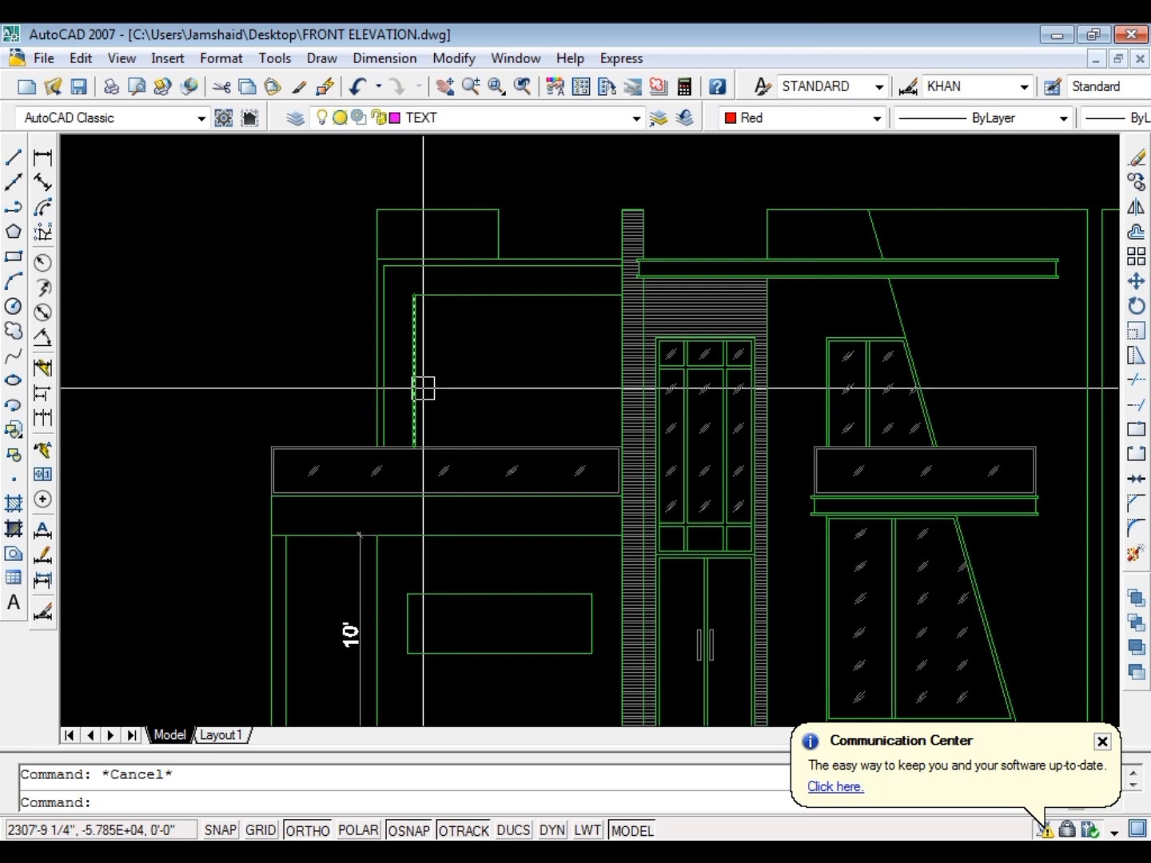
Draw a diagonal mitre line between the inner and outer corners of the upper-floor L-shaped frame, and save the drawing
scroll(413, 372, "down", 2)
scroll(397, 485, "down", 2)
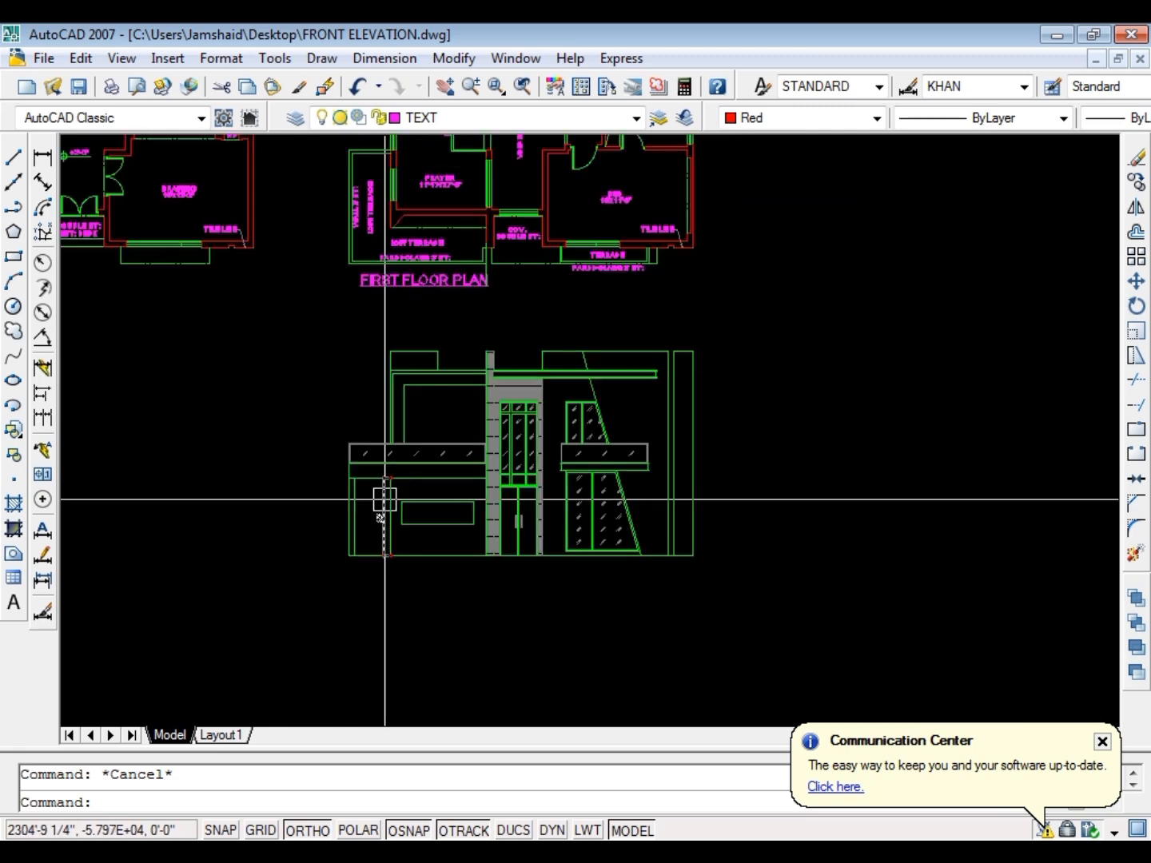
scroll(398, 378, "up", 6)
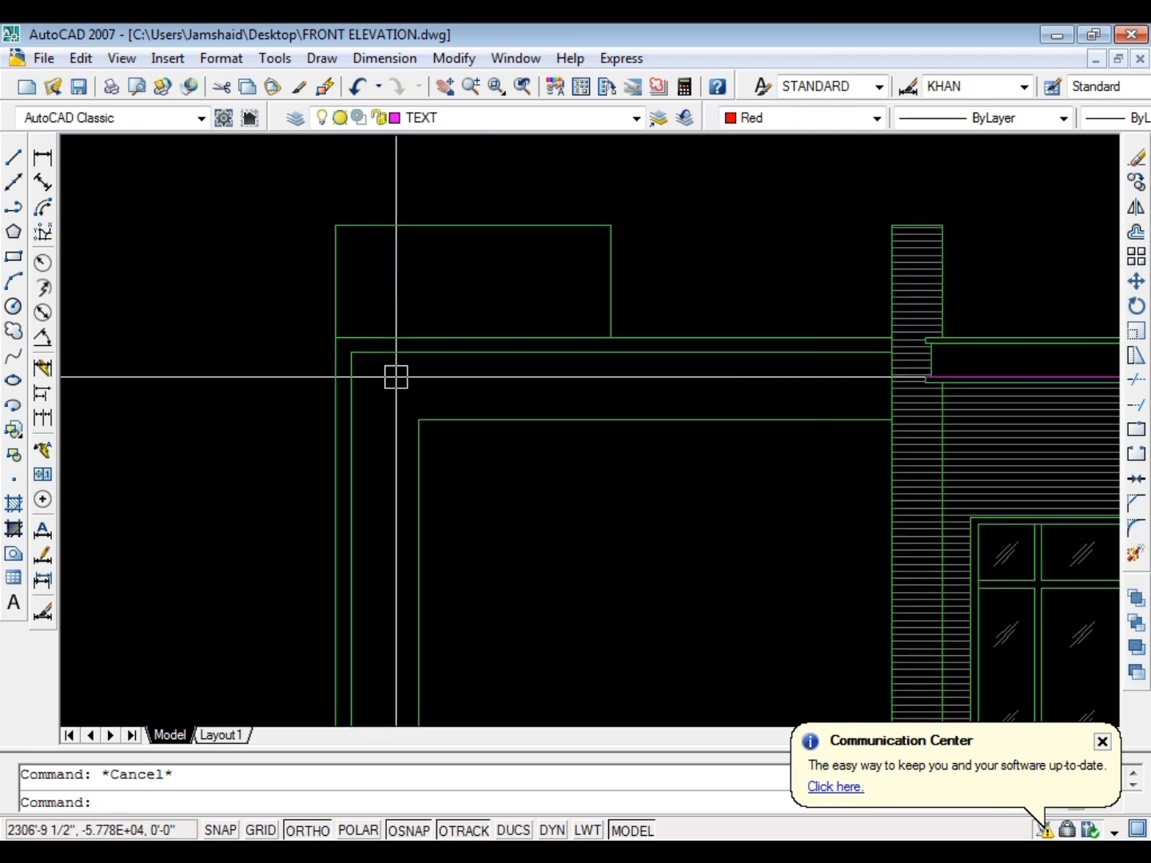
type("l")
key("Return")
left_click(418, 419)
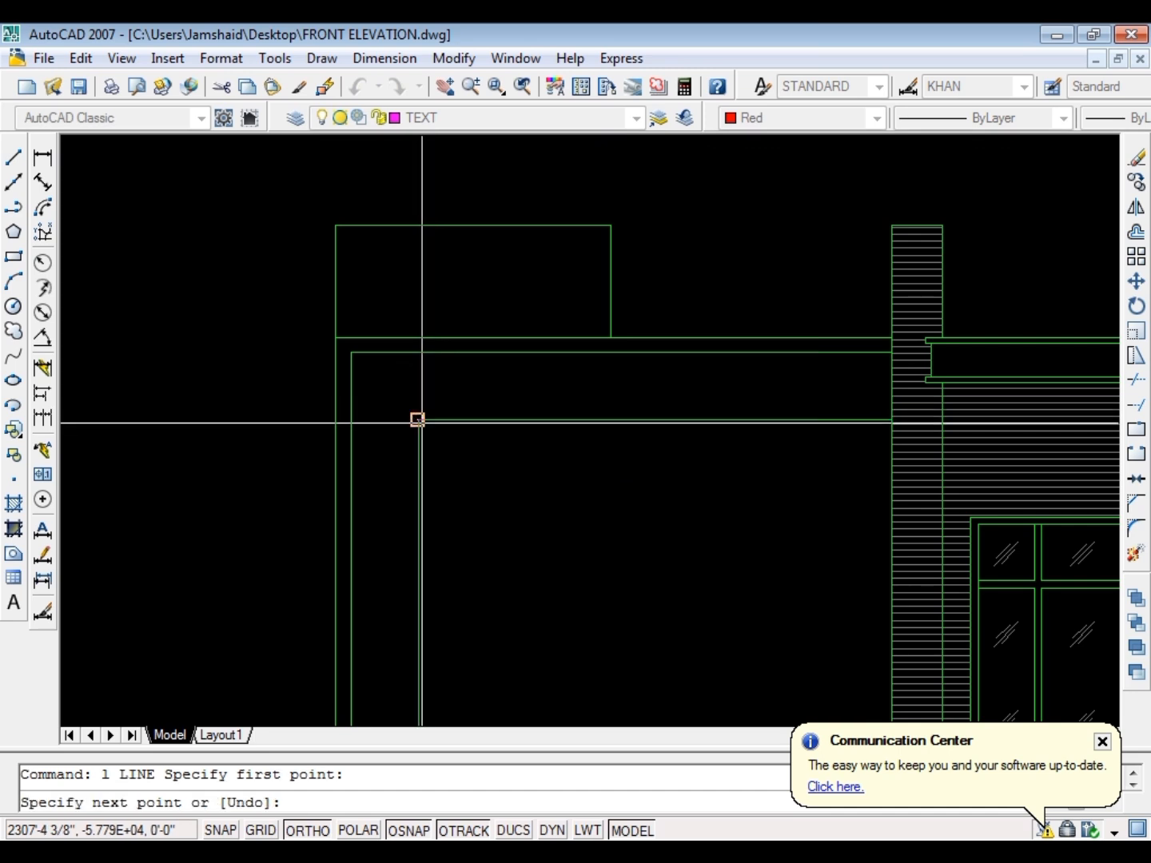
left_click(351, 352)
key("Escape")
Match the properties of the diagonal mitre line to the frame's green linework
key("Escape")
key("ctrl+s")
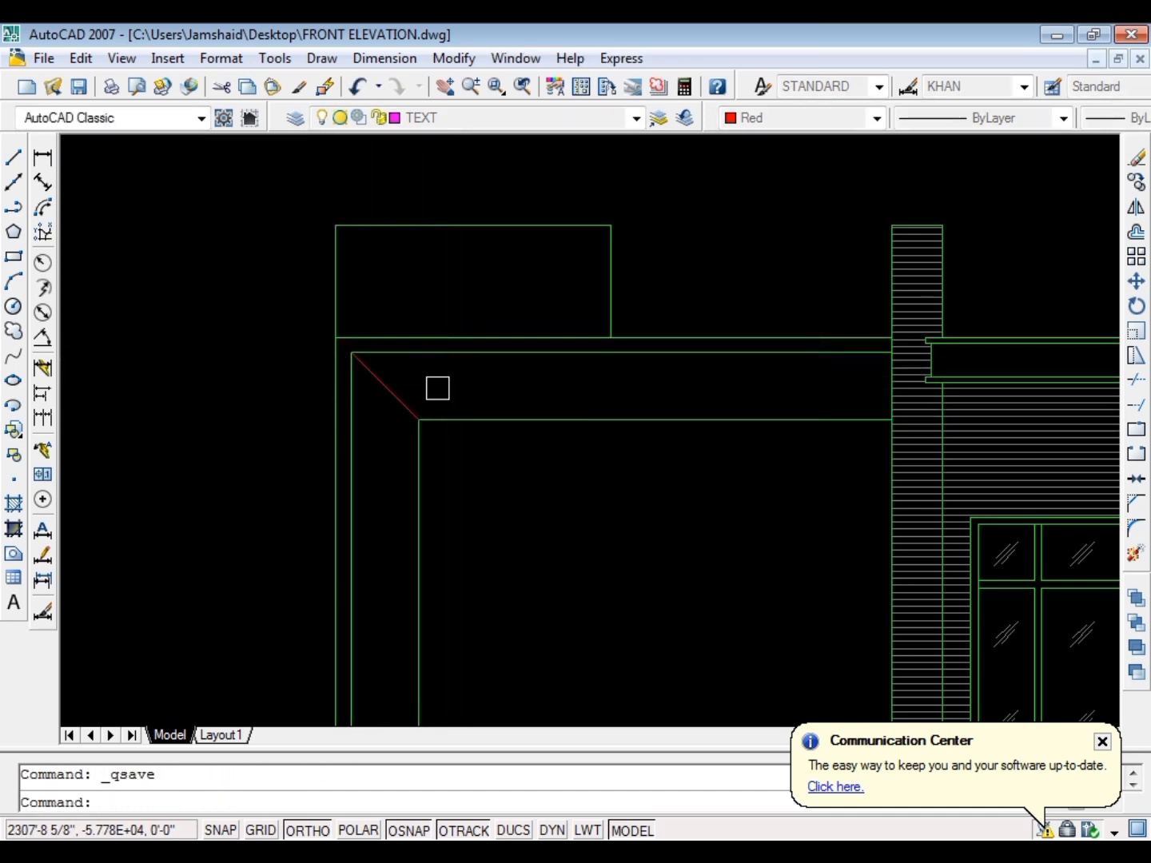
key("Escape")
type("ma")
key("Return")
left_click(463, 417)
left_click(489, 501)
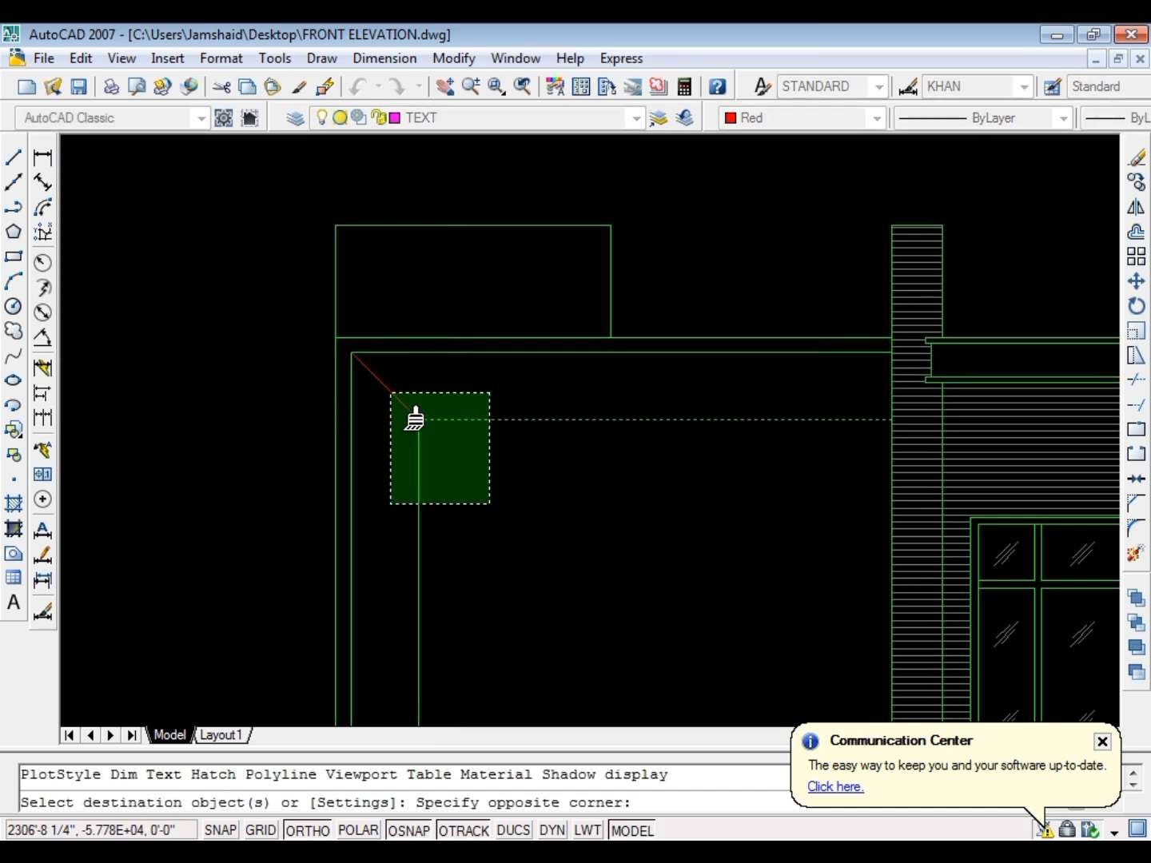
left_click(394, 395)
key("Return")
Hatch the horizontal and vertical bands of the upper-floor L-shaped frame
type("h")
key("Return")
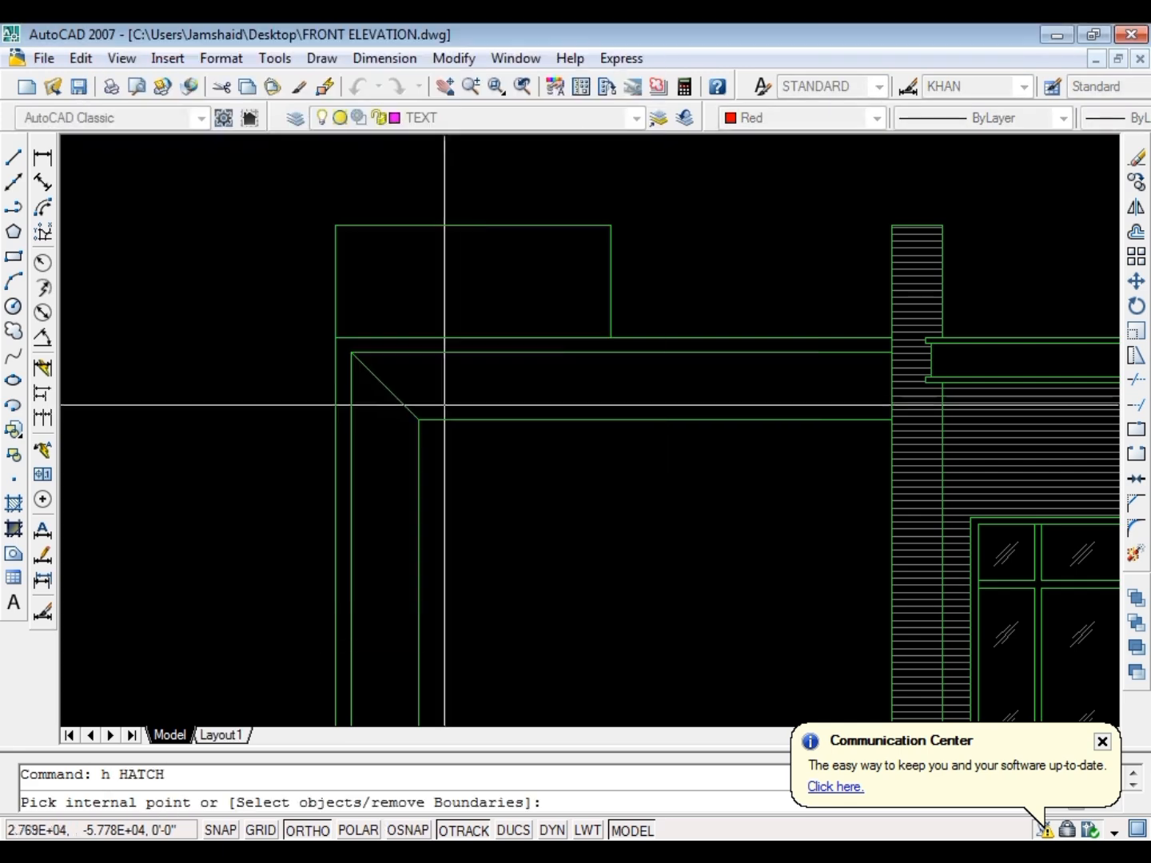
left_click(465, 386)
left_click(388, 459)
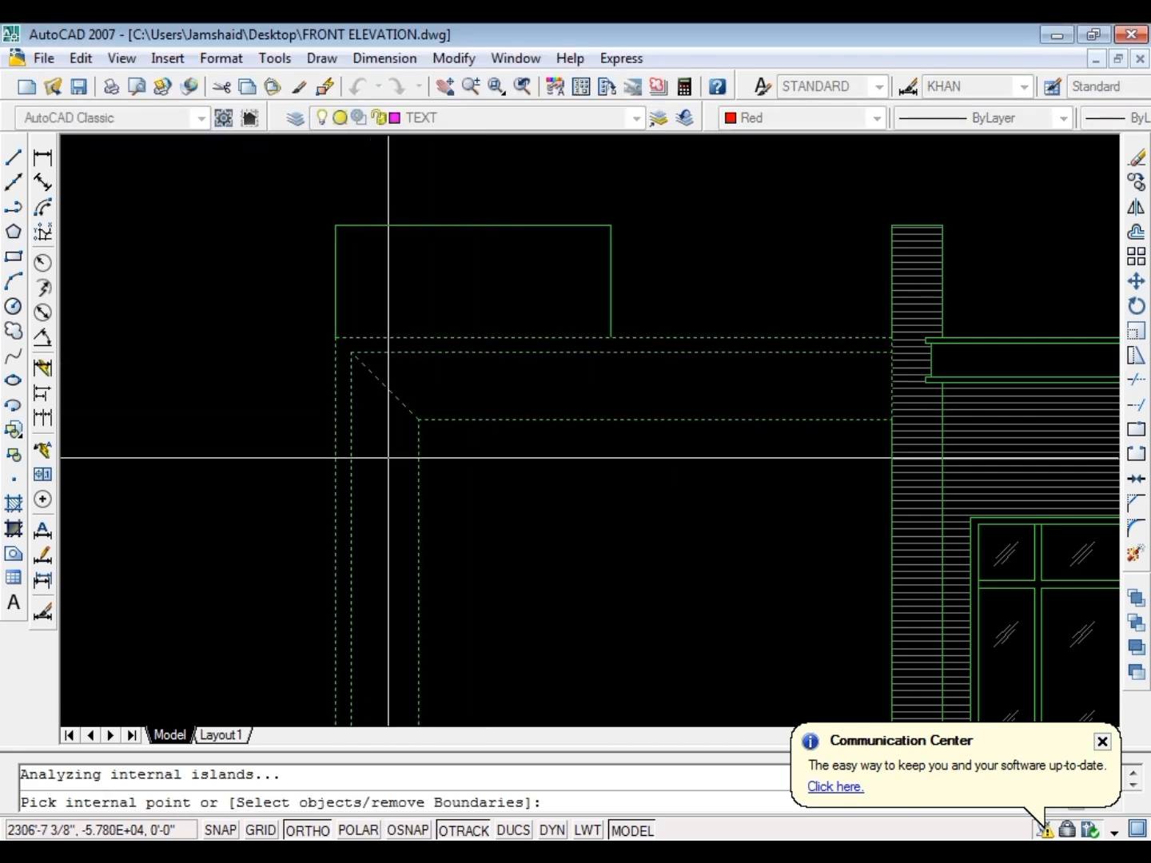
key("Return")
key("Return")
key("Escape")
scroll(400, 364, "down", 7)
scroll(394, 435, "up", 8)
double_click(392, 425)
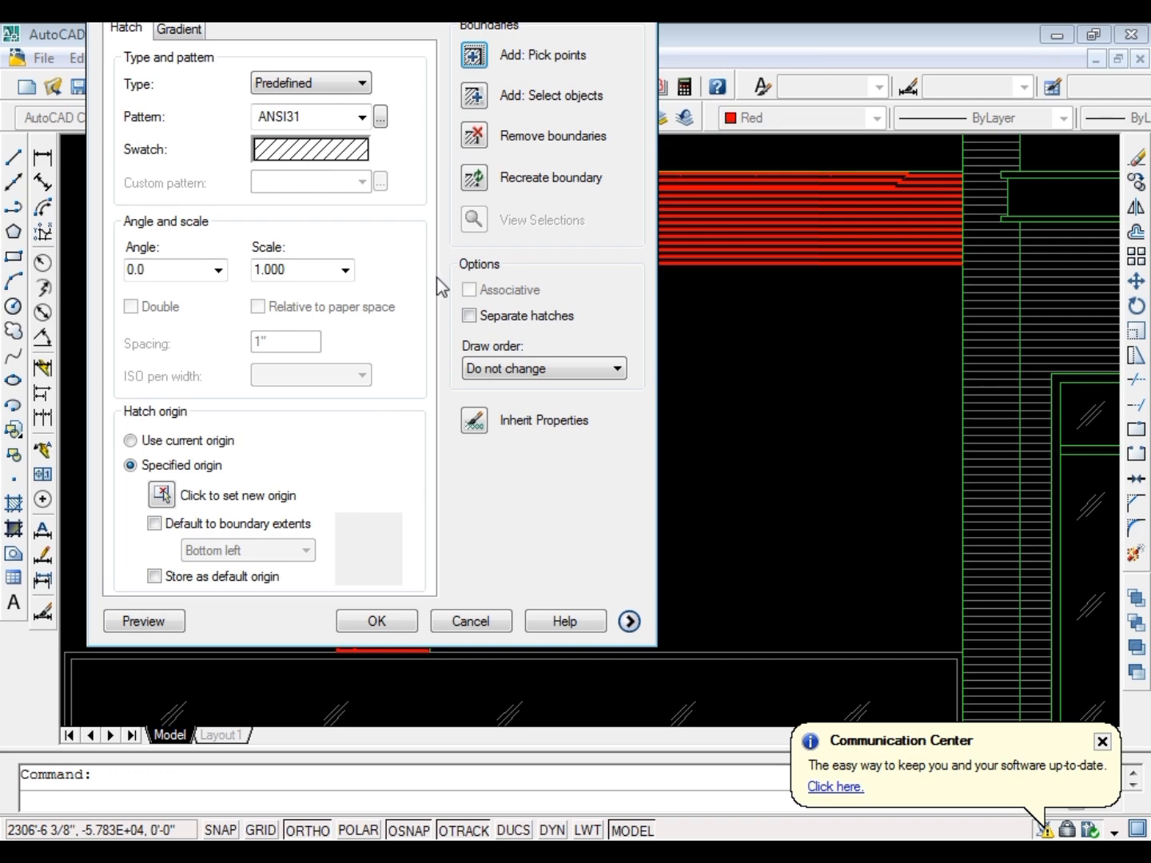
key("Escape")
Match the L-shaped frame's hatch to the concrete hatch of the floor plan column, and save the drawing
scroll(453, 320, "down", 5)
type("a")
key("Return")
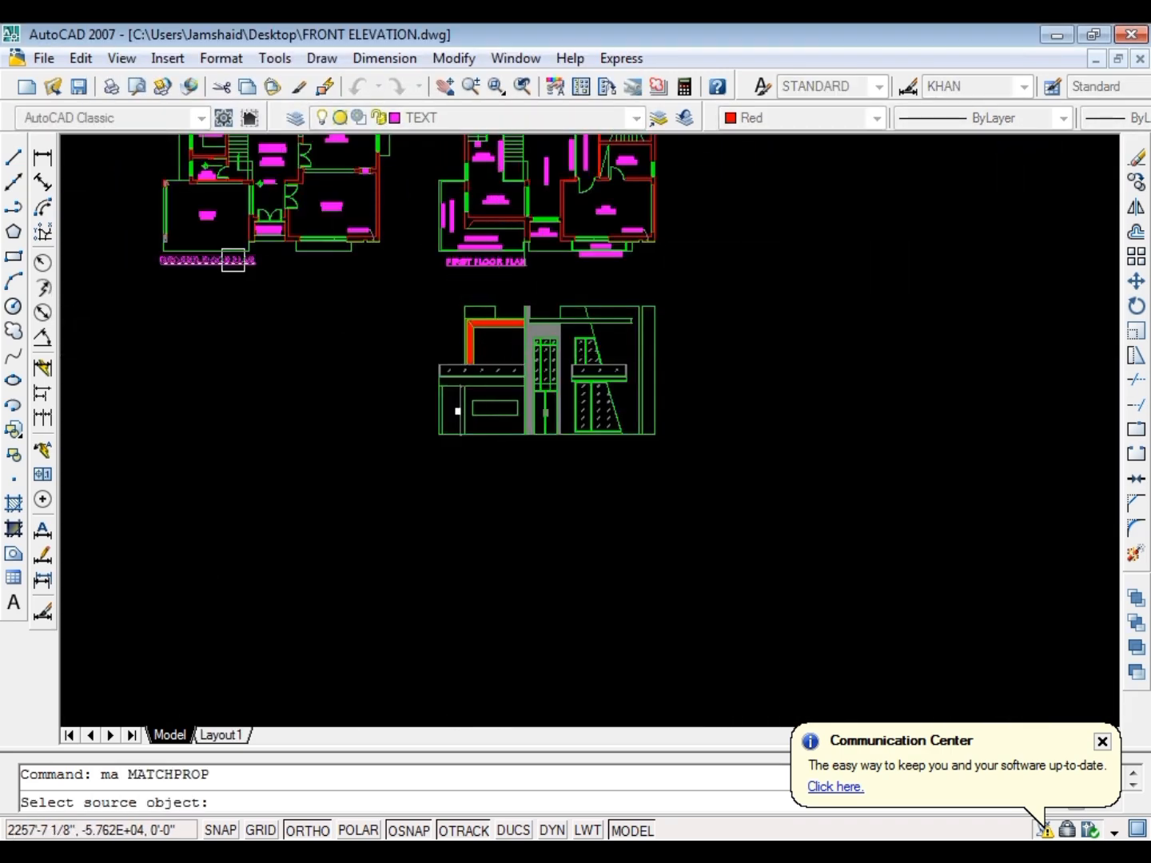
scroll(231, 256, "up", 8)
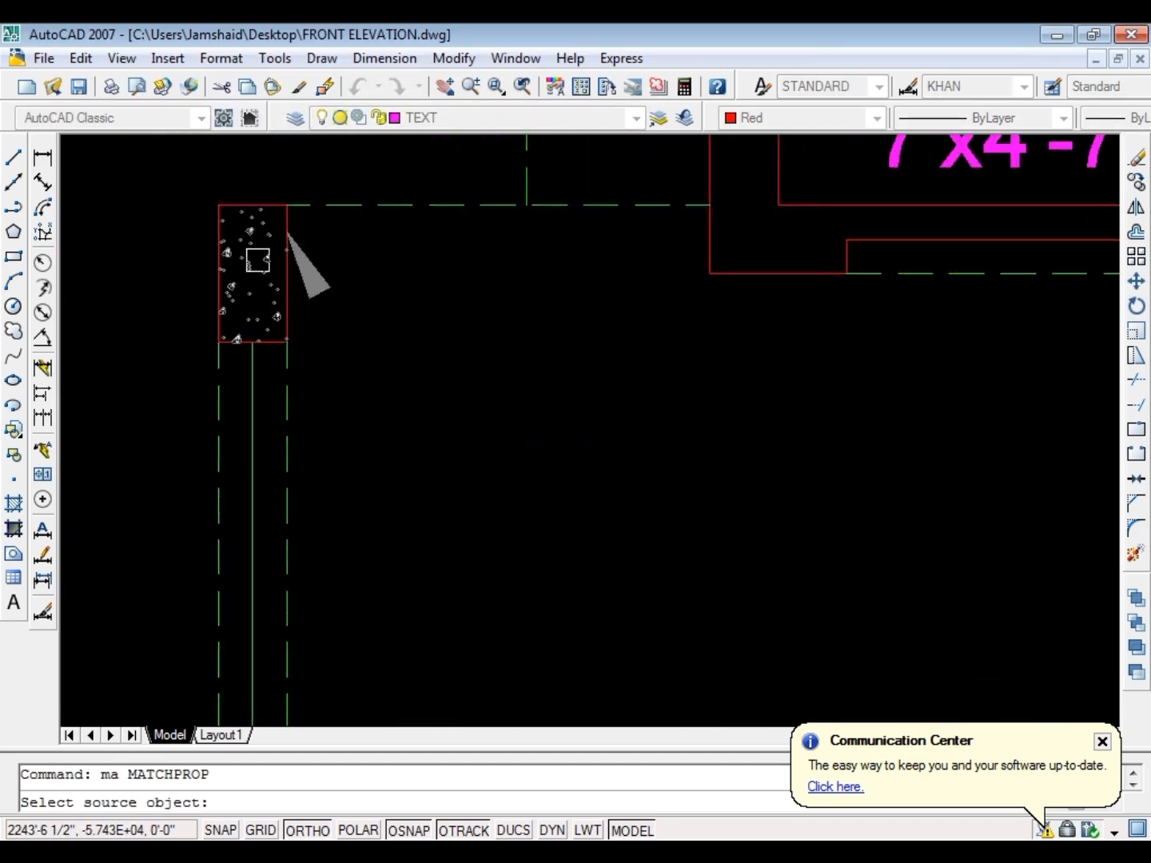
left_click(257, 261)
scroll(291, 244, "down", 10)
scroll(436, 392, "up", 12)
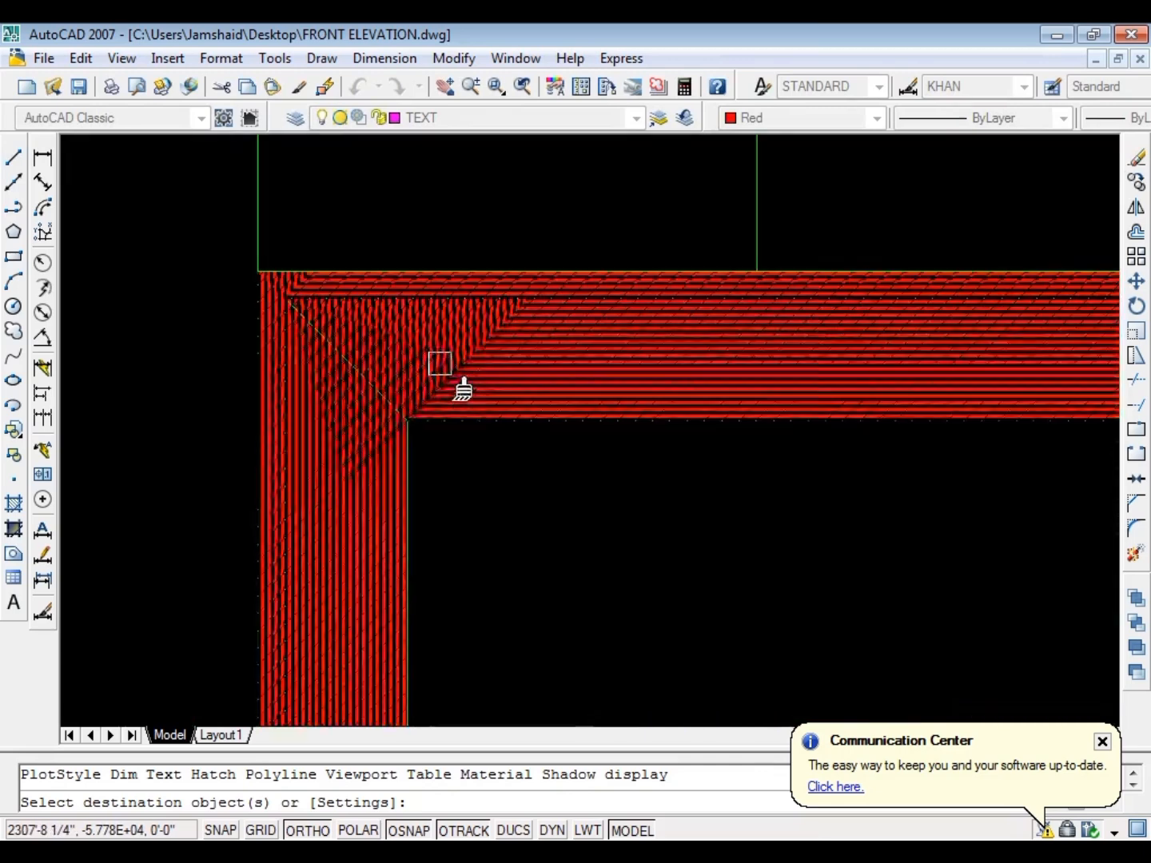
left_click(439, 363)
key("Escape")
scroll(400, 264, "down", 8)
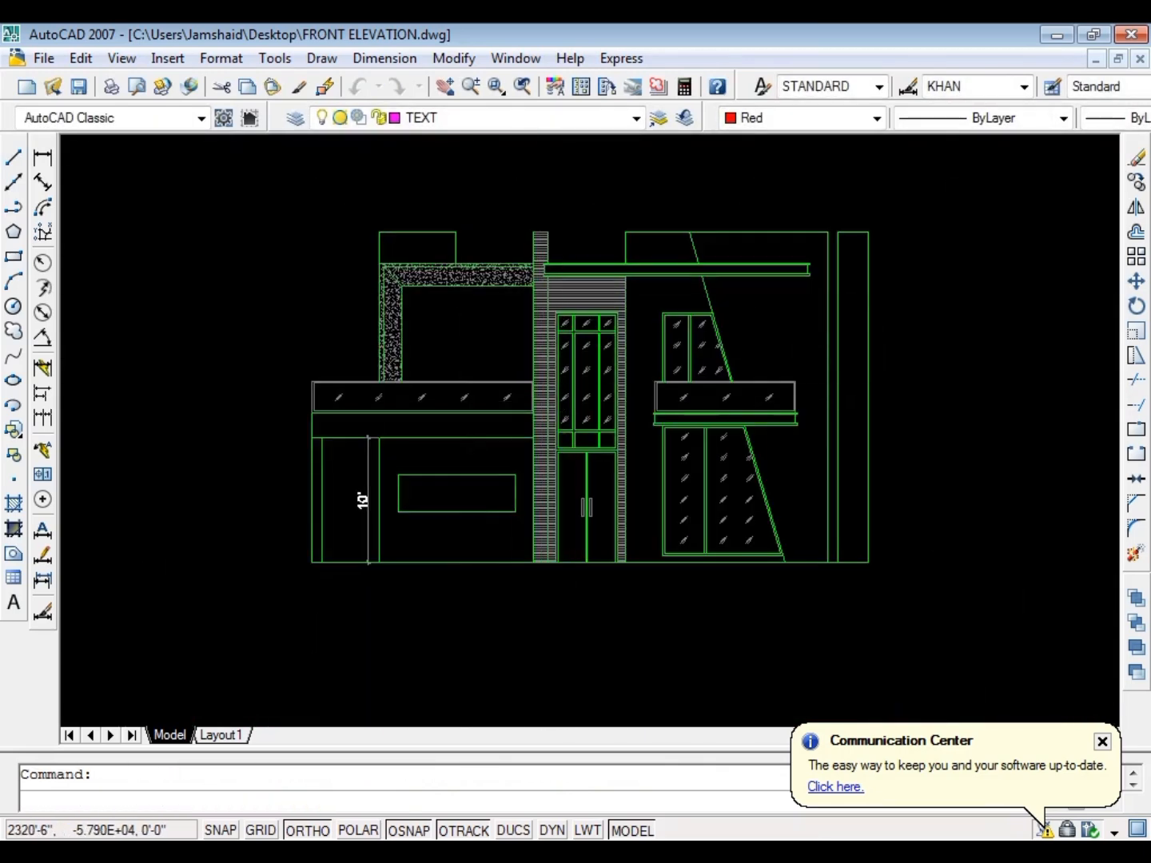
key("ctrl+s")
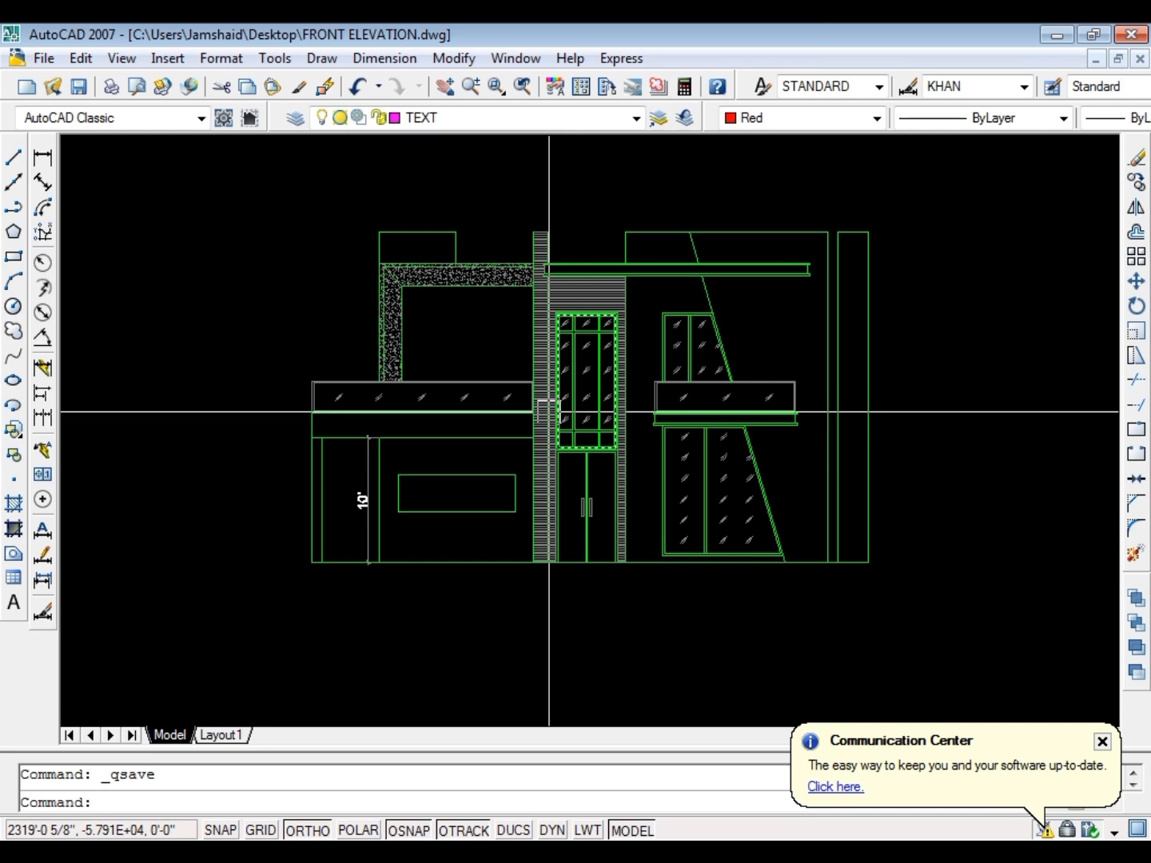
Hatch the wall beyond the slanted line together with the separate narrow wall strip at the elevation's right end
scroll(560, 351, "down", 3)
scroll(752, 328, "up", 4)
key("Escape")
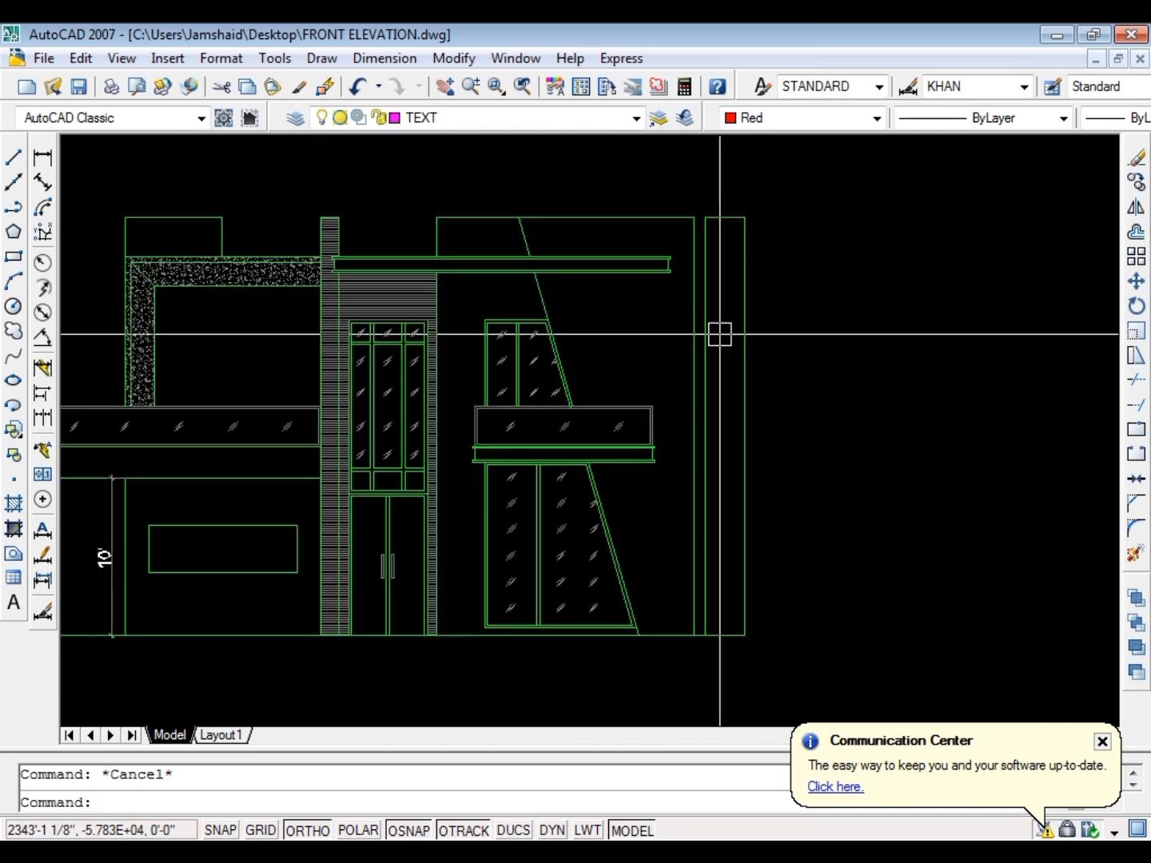
type("h")
key("Return")
left_click(659, 319)
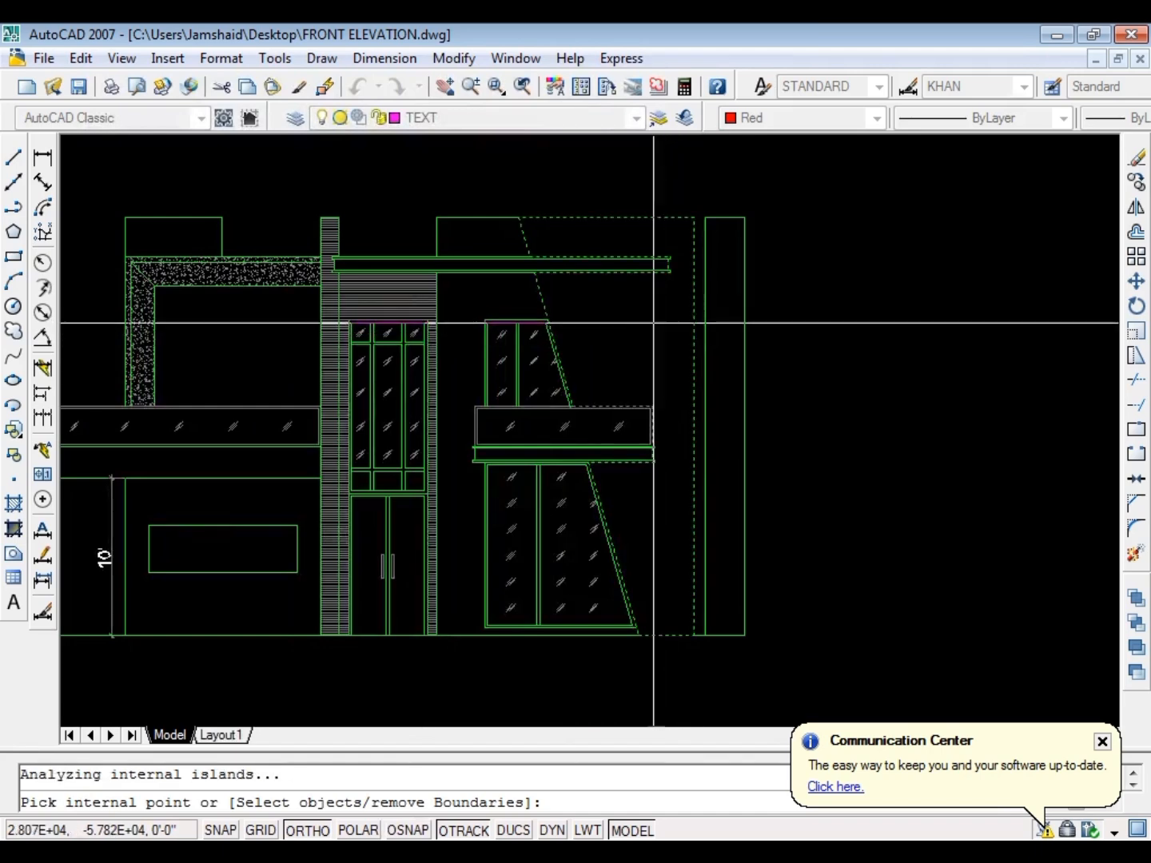
scroll(419, 404, "down", 3)
scroll(640, 381, "up", 5)
key("Return")
key("Return")
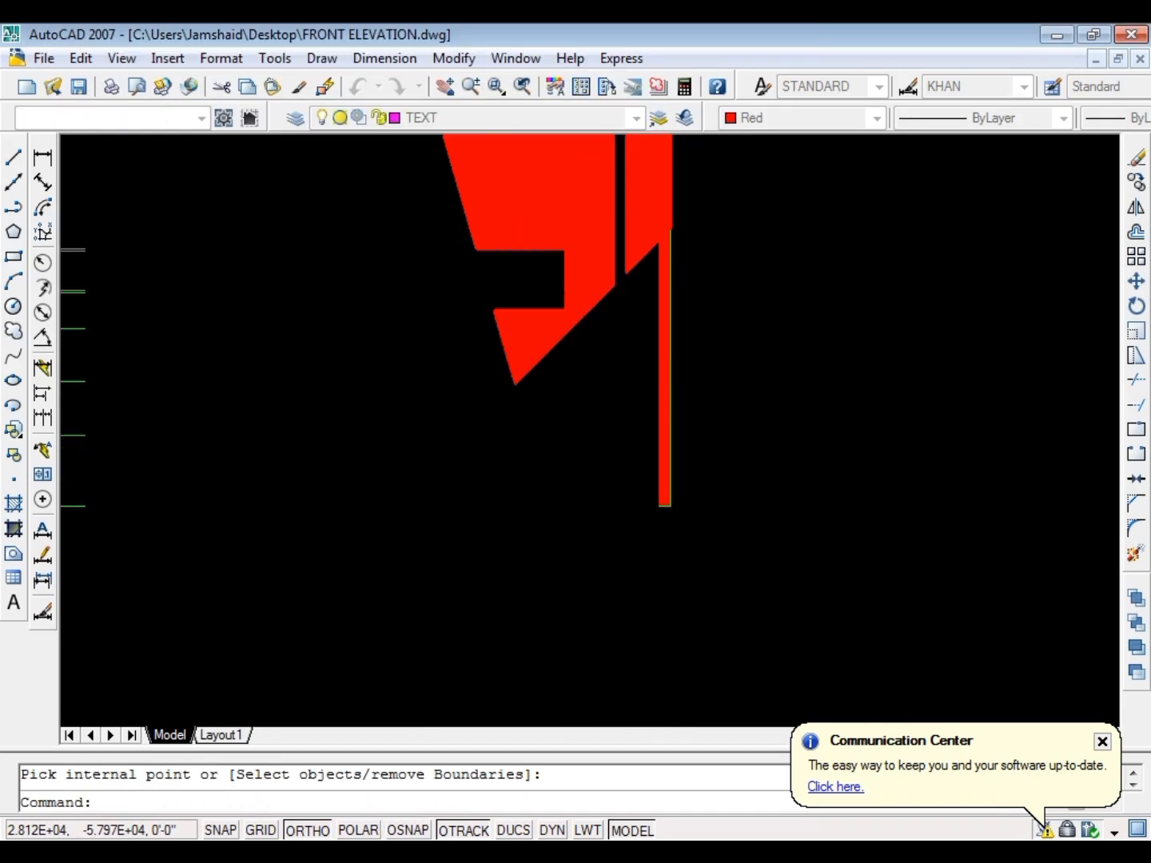
key("Escape")
scroll(745, 354, "down", 3)
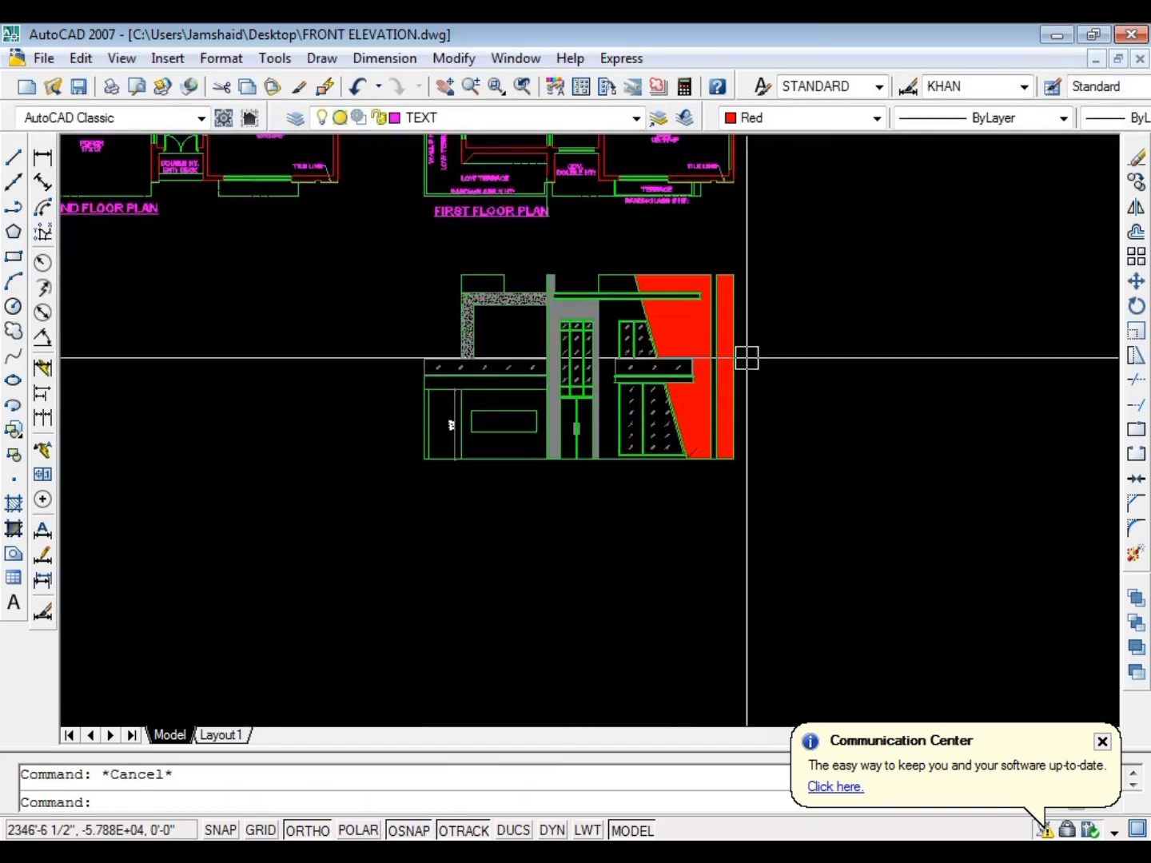
Change the right-hand wall hatch to pattern ANSI32 with angle 135 and scale 10
scroll(660, 347, "up", 4)
left_click(589, 300)
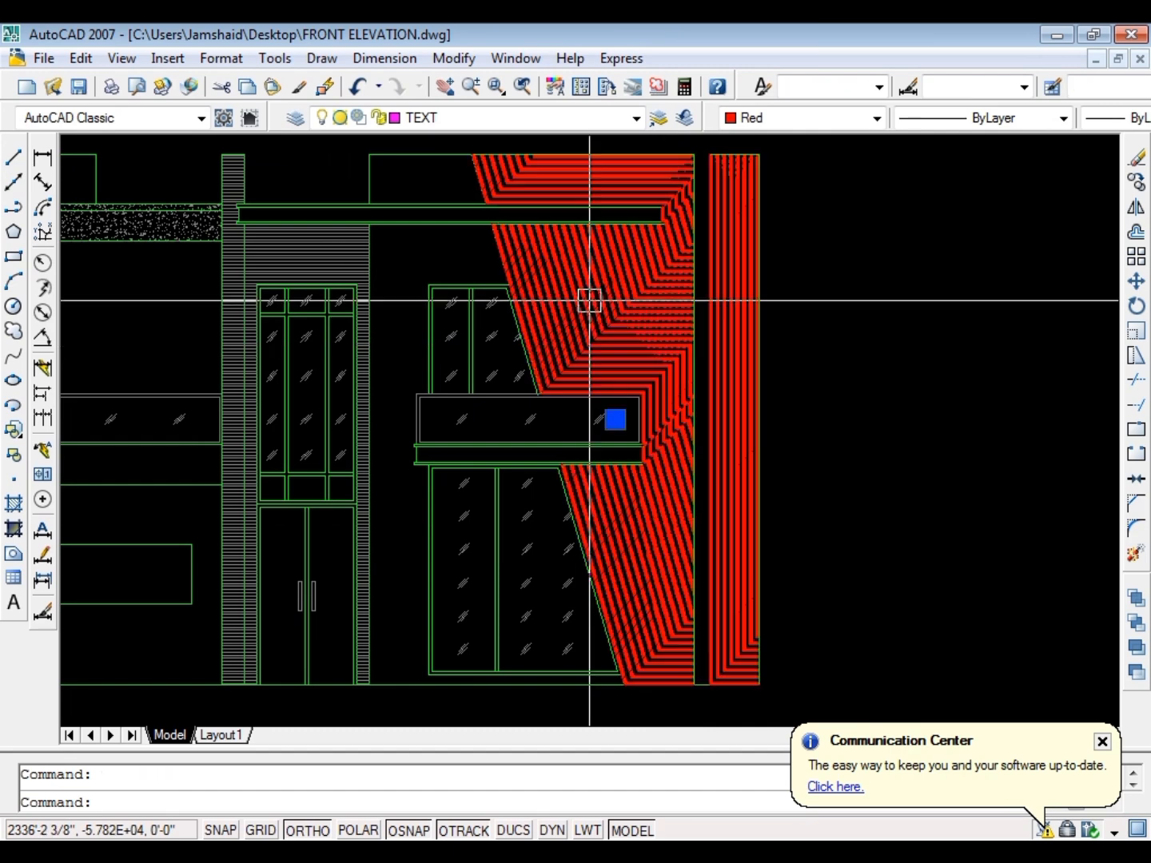
key("Escape")
double_click(587, 301)
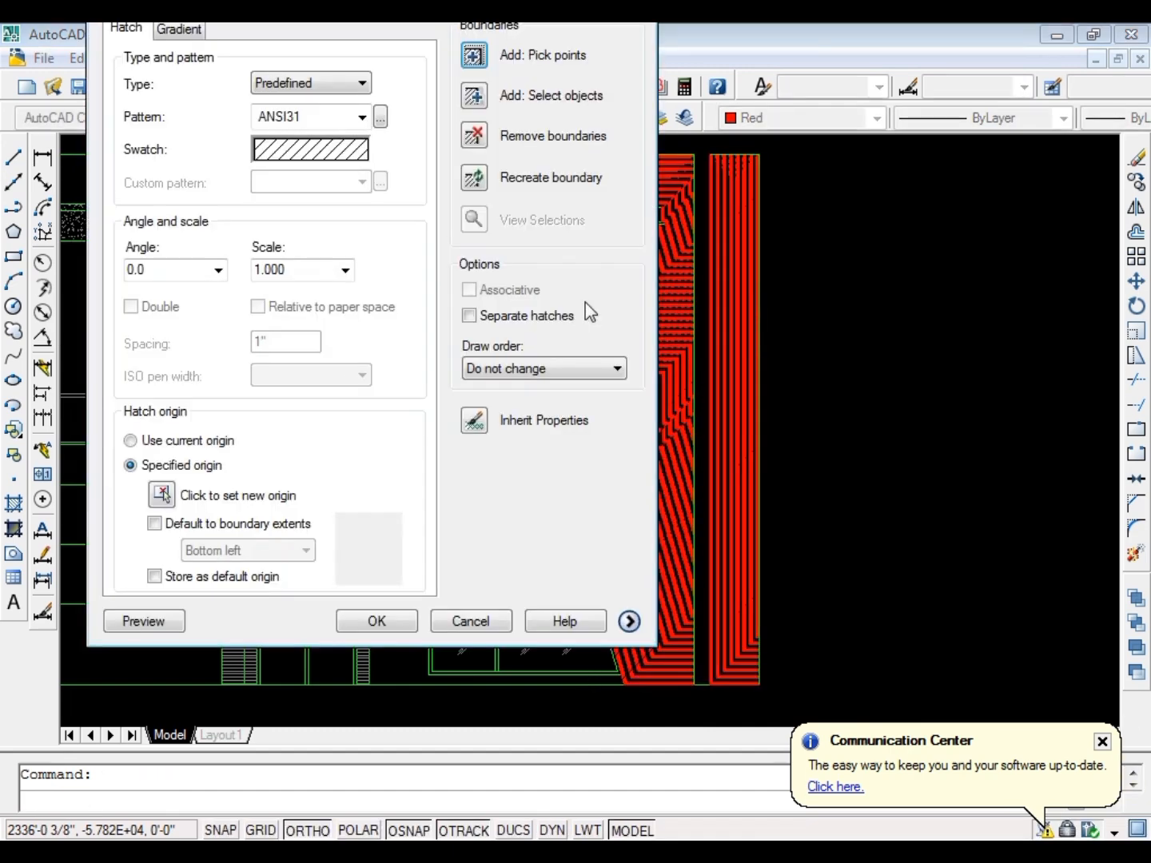
left_click(312, 152)
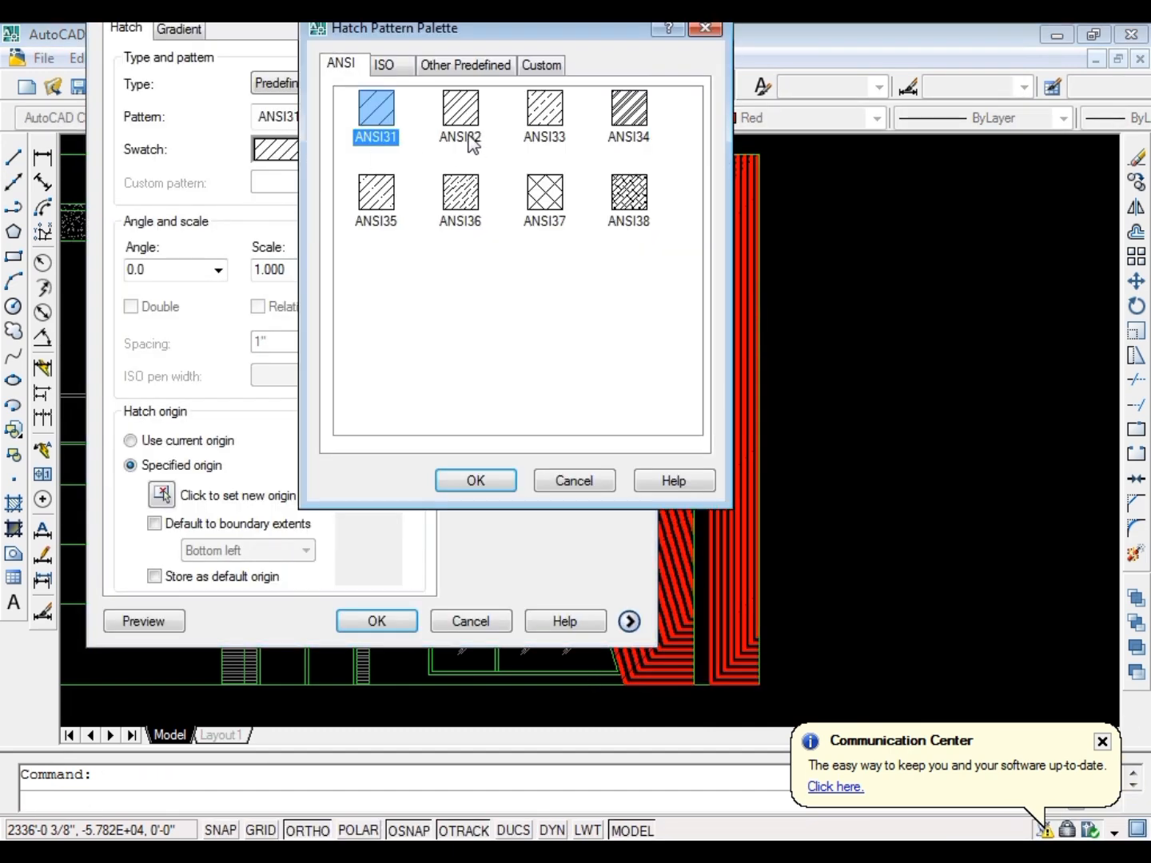
left_click(477, 477)
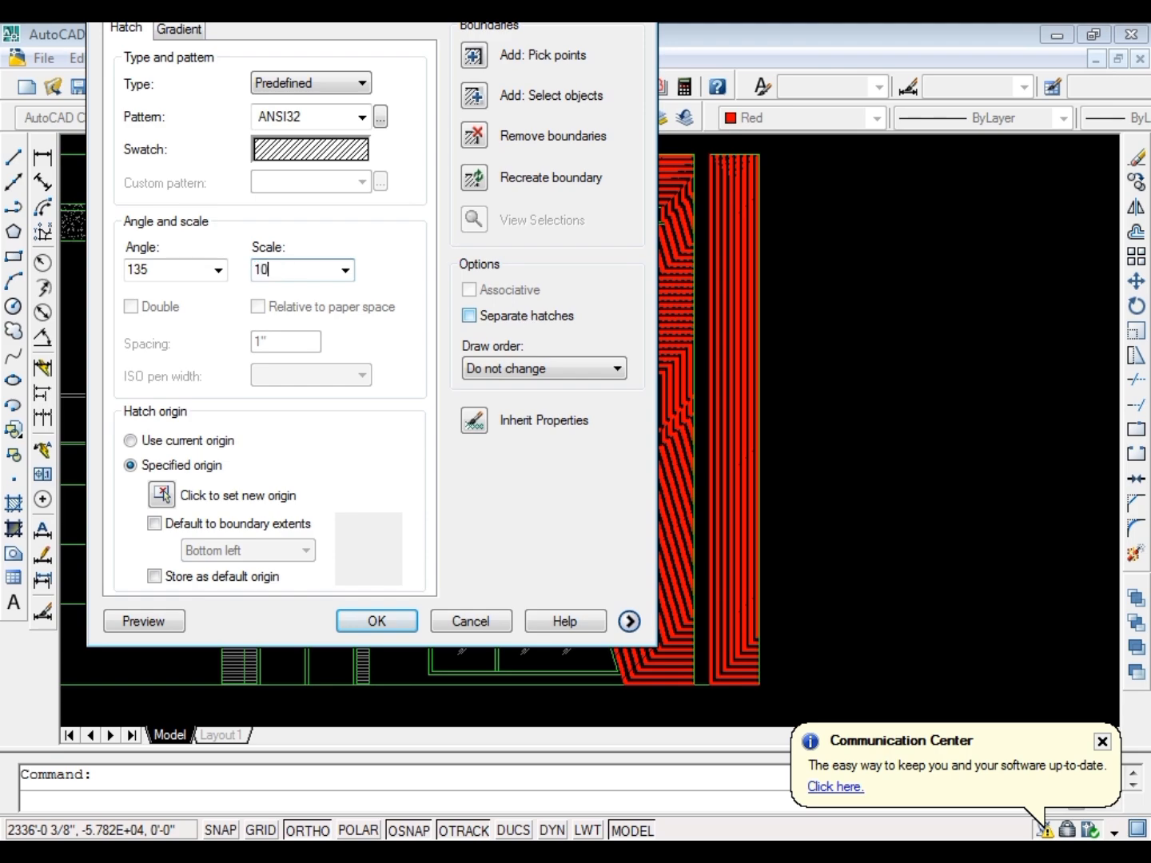
left_click(376, 622)
scroll(614, 327, "up", 6)
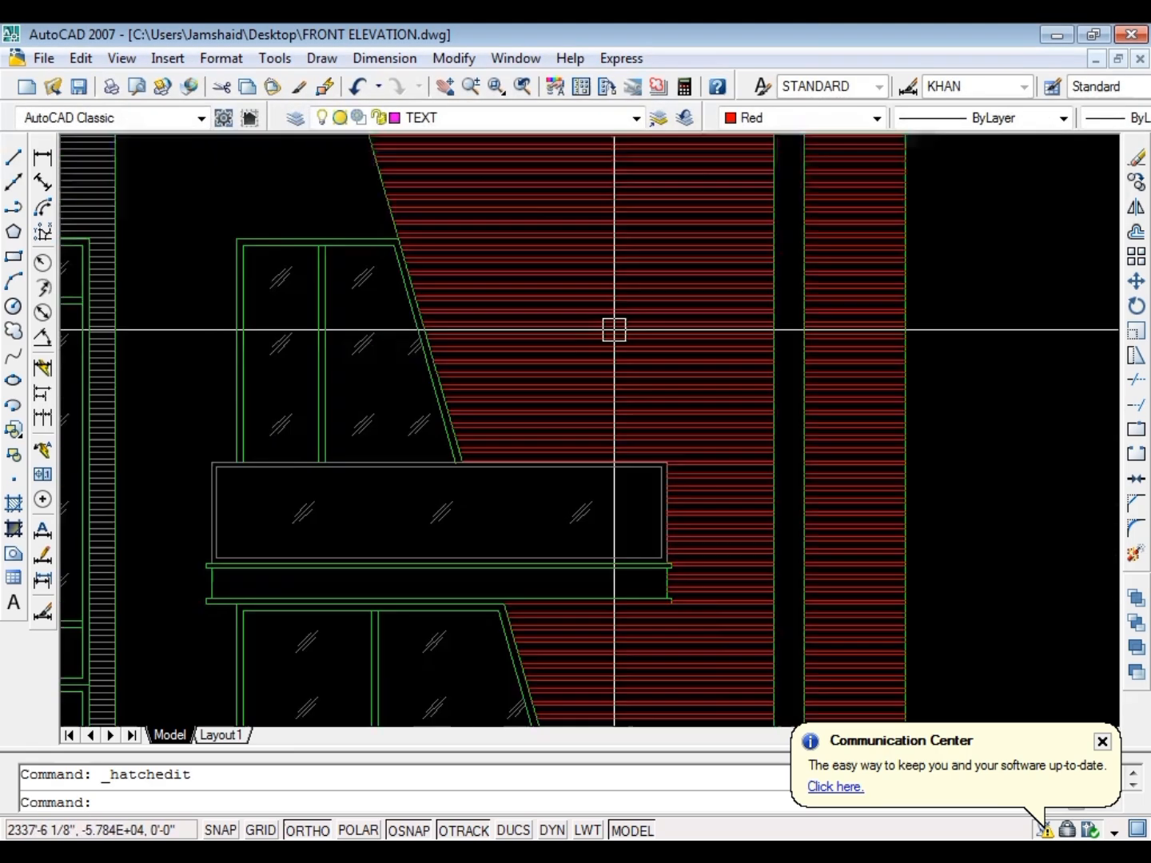
Try scales of 25 and 40 on the right-hand wall hatch
double_click(650, 372)
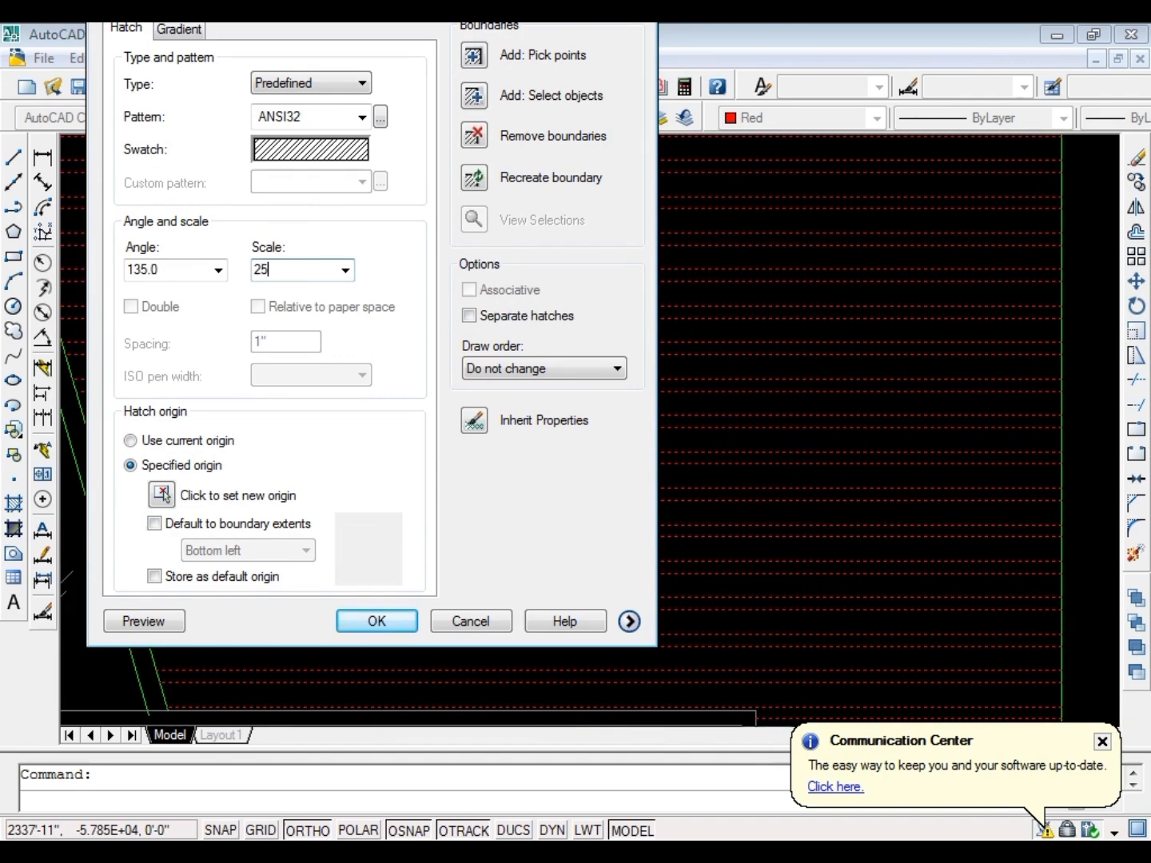
key("Return")
scroll(507, 459, "down", 6)
double_click(521, 423)
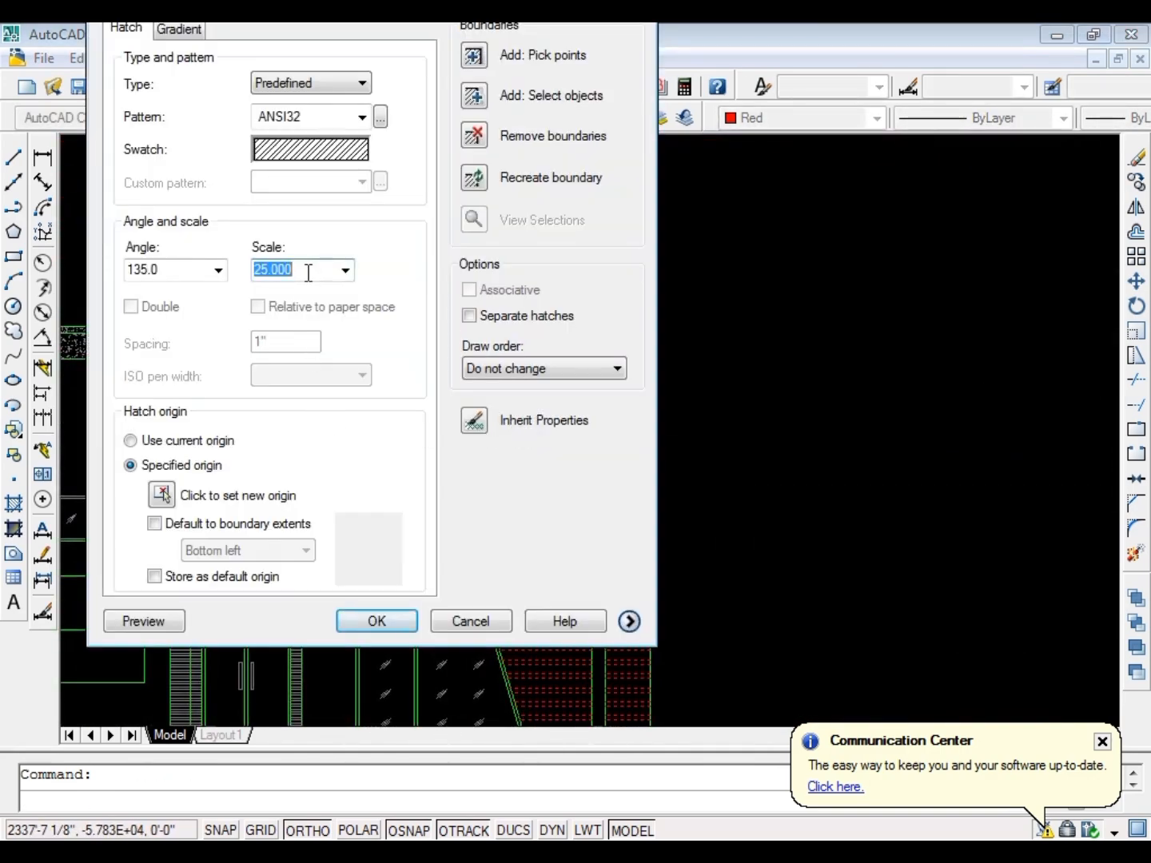
key("Return")
scroll(566, 391, "down", 3)
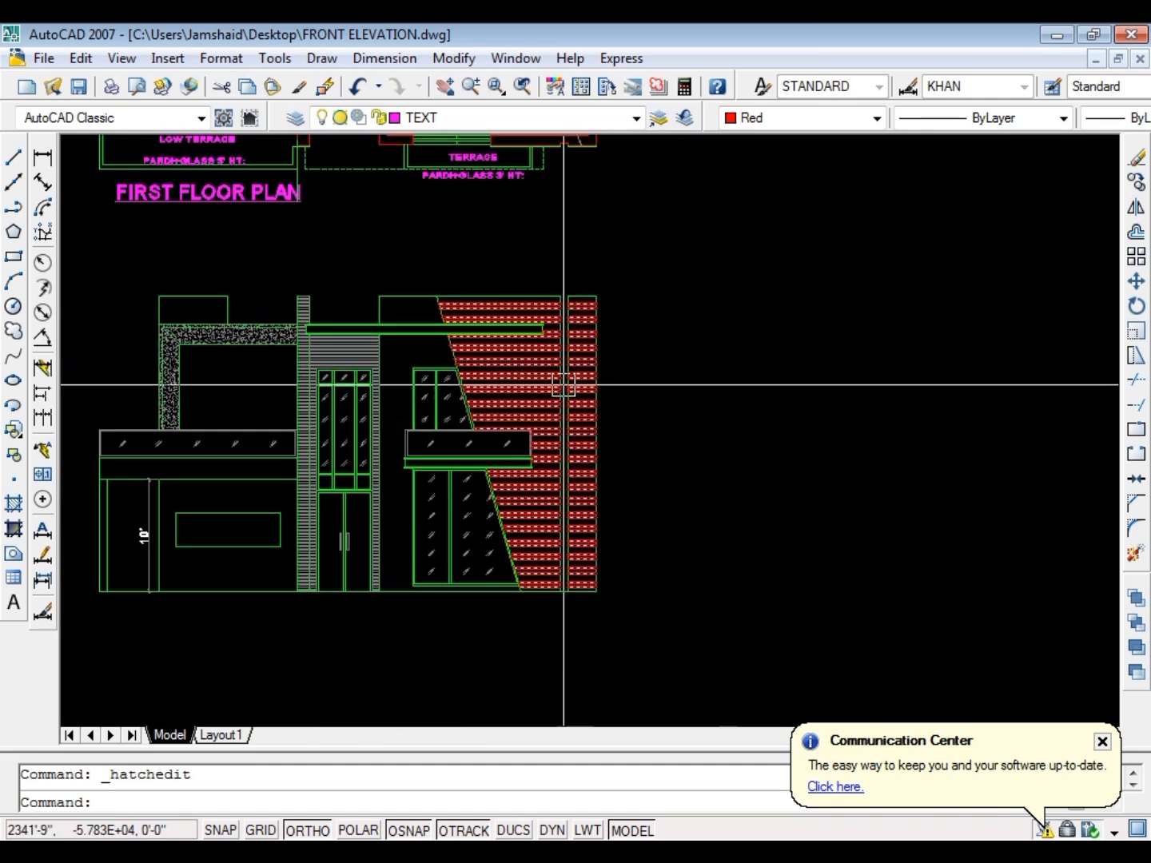
Set the right-hand wall hatch's scale to 50
scroll(530, 401, "up", 4)
double_click(530, 400)
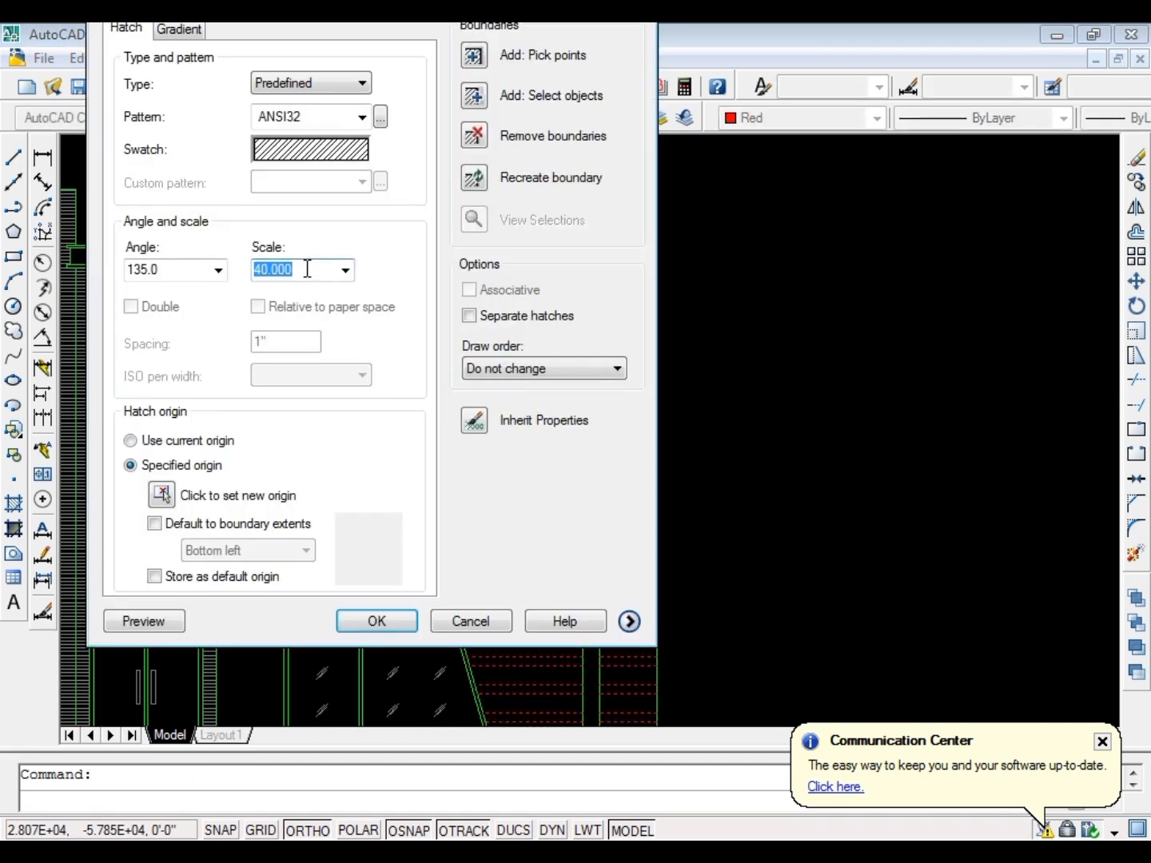
type("50")
key("Return")
scroll(312, 283, "down", 3)
key("Escape")
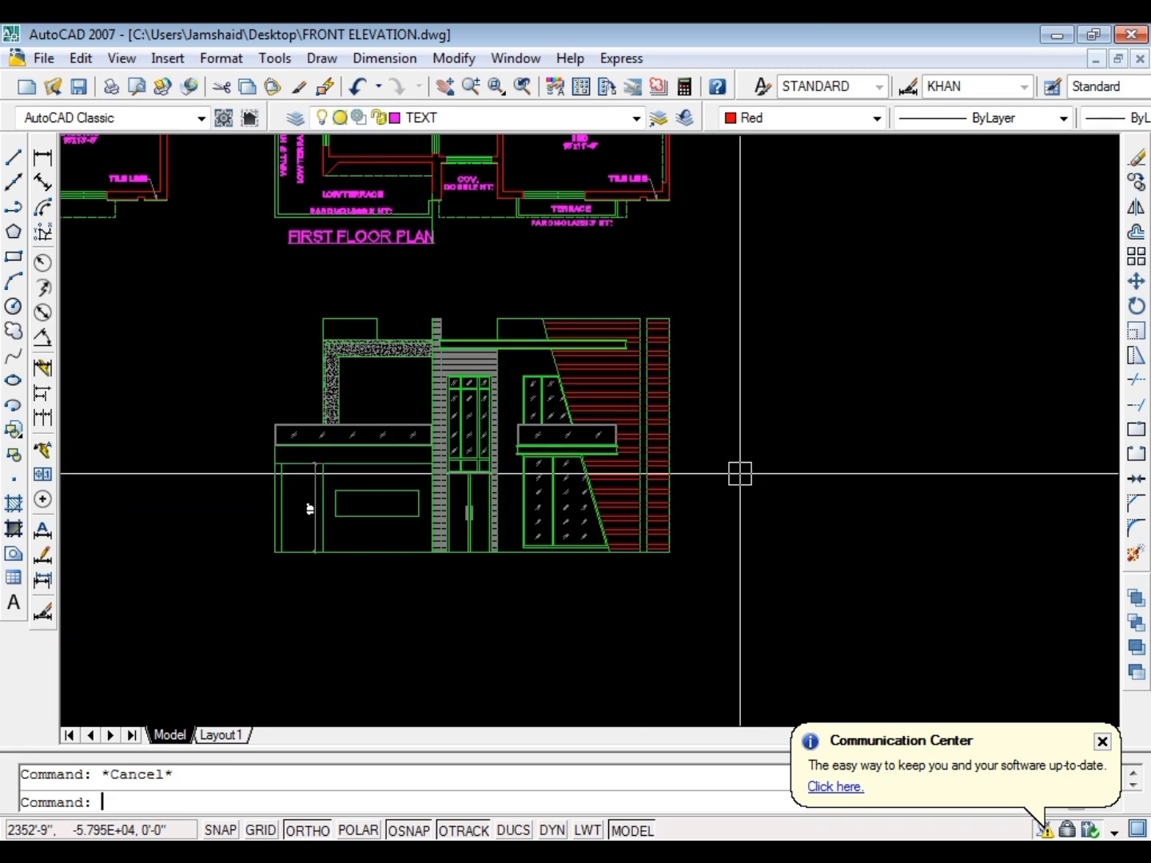
Match the right-hand wall hatch's properties to the grey glass marks of the lower window, and save the drawing
type("ma")
key("Return")
scroll(575, 468, "up", 4)
left_click(534, 458)
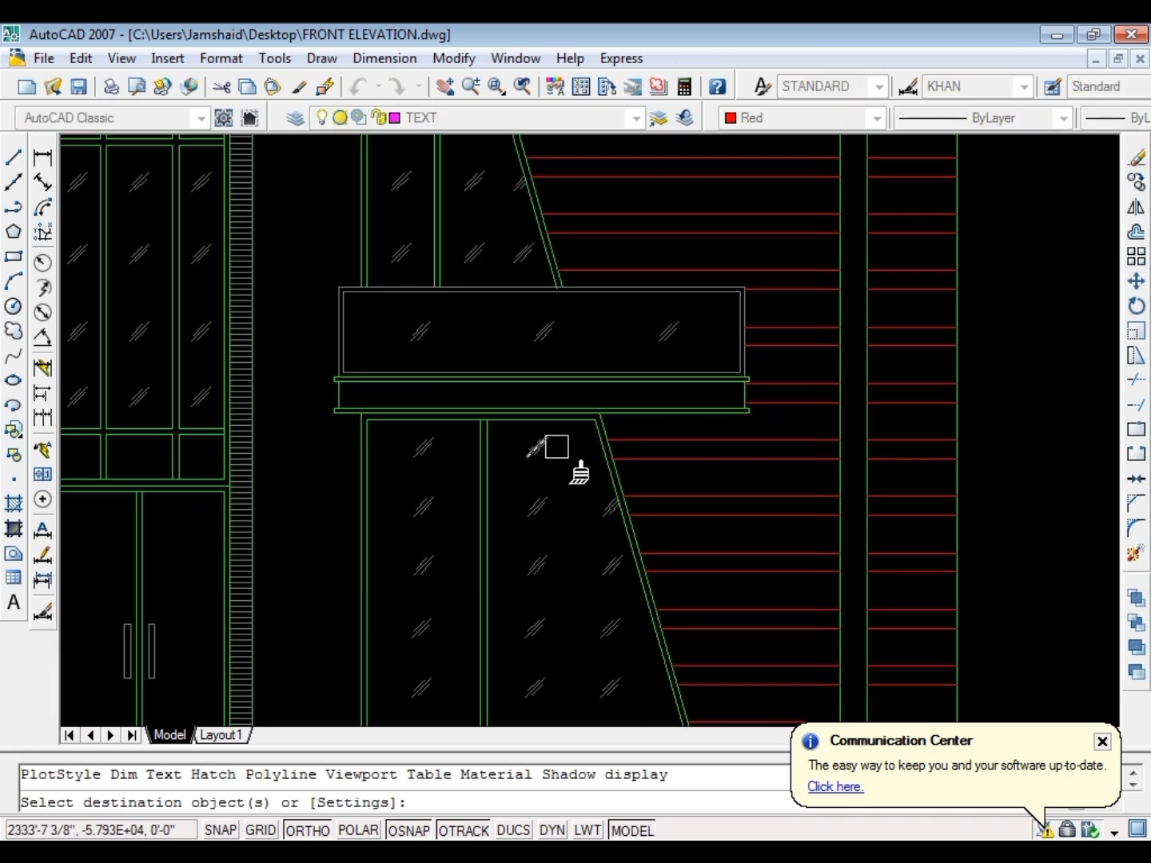
left_click(709, 434)
key("Escape")
scroll(616, 471, "down", 4)
key("ctrl+s")
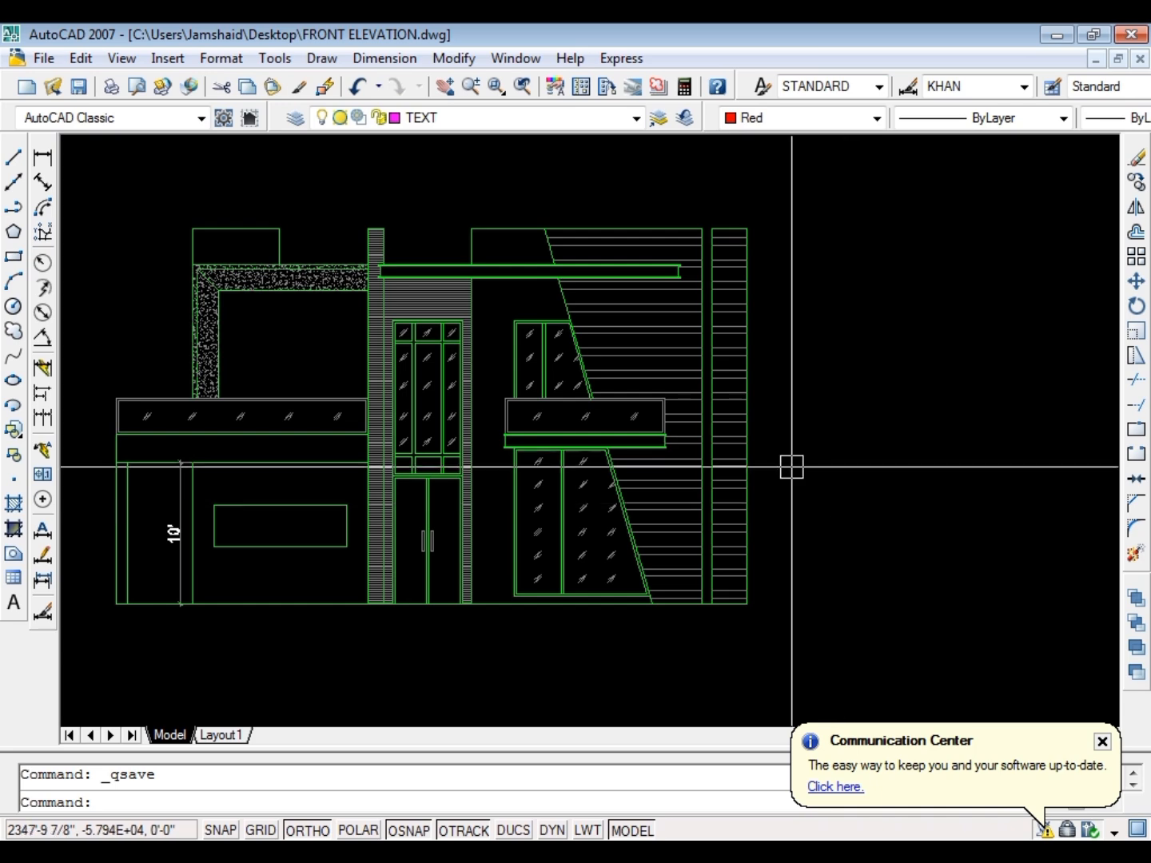
Check the right-hand wall hatch's pattern, angle and scale settings, keeping them as they are
scroll(791, 465, "up", 4)
double_click(658, 340)
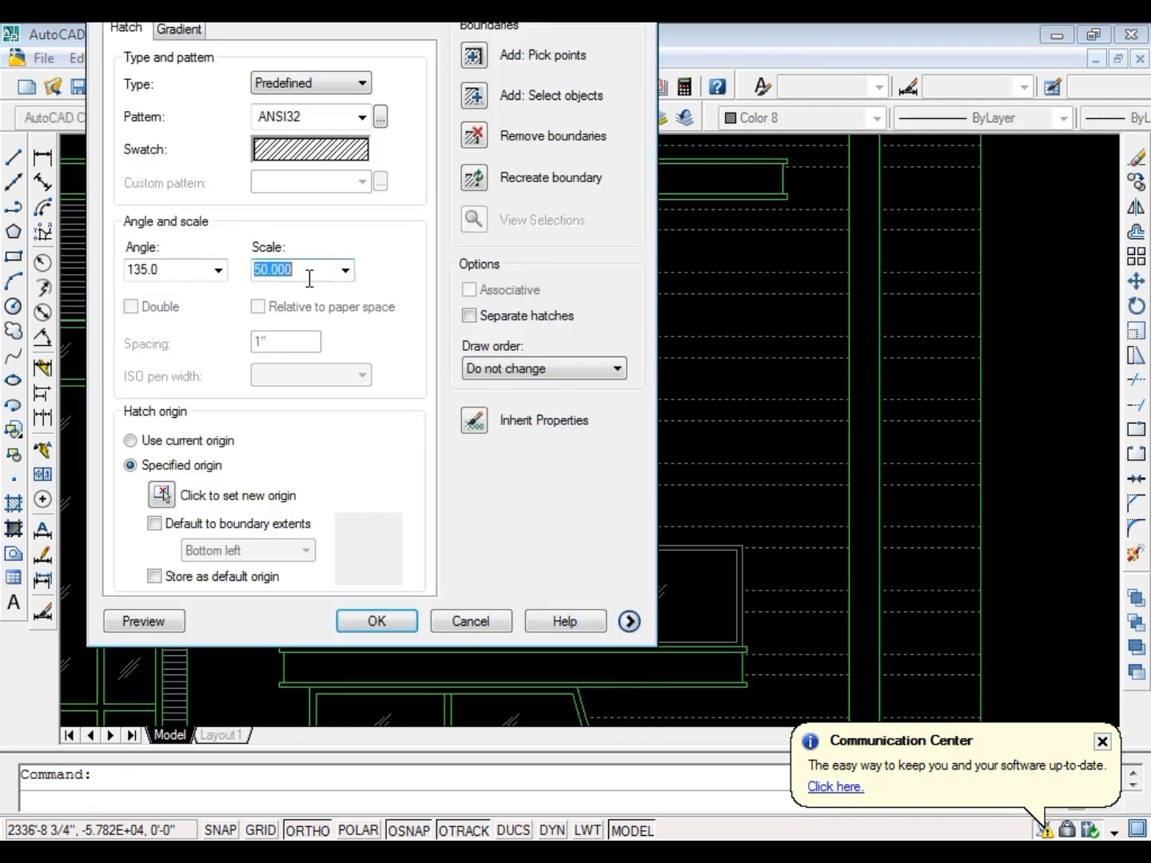
key("Return")
scroll(325, 285, "down", 4)
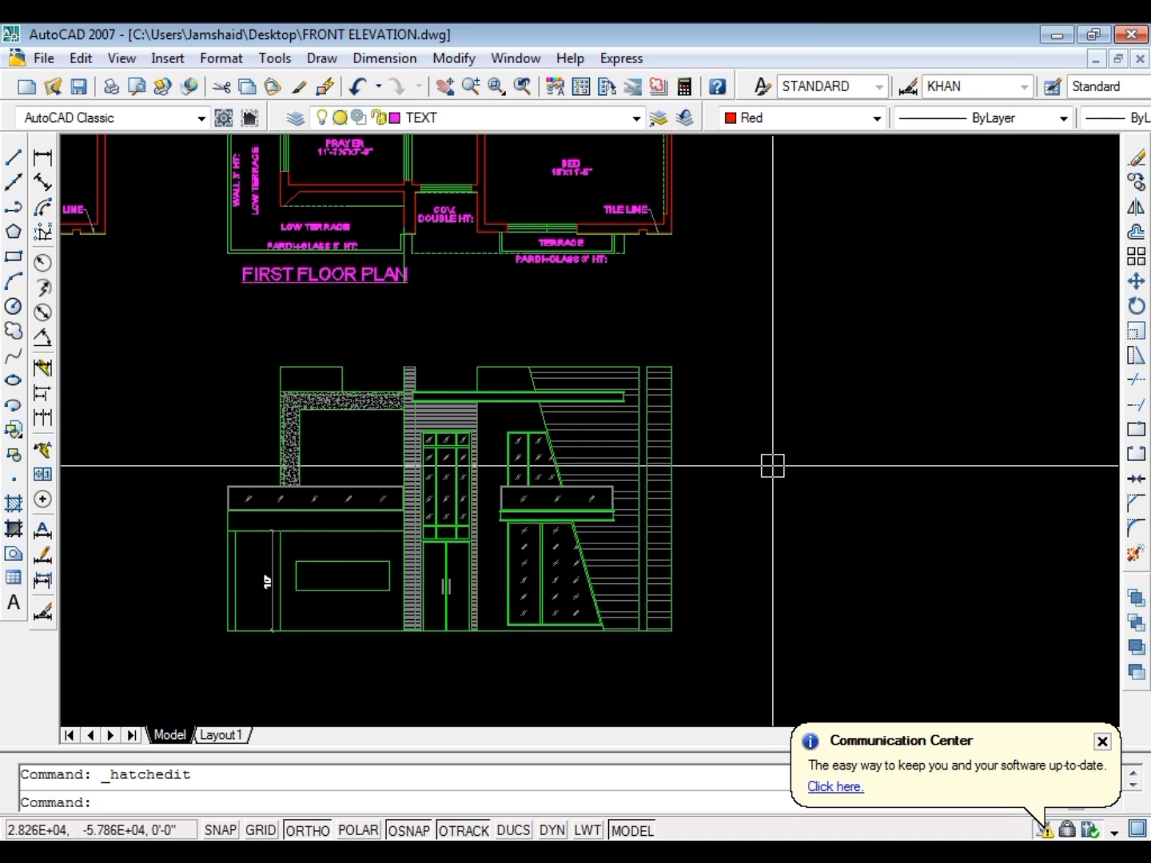
scroll(776, 468, "down", 5)
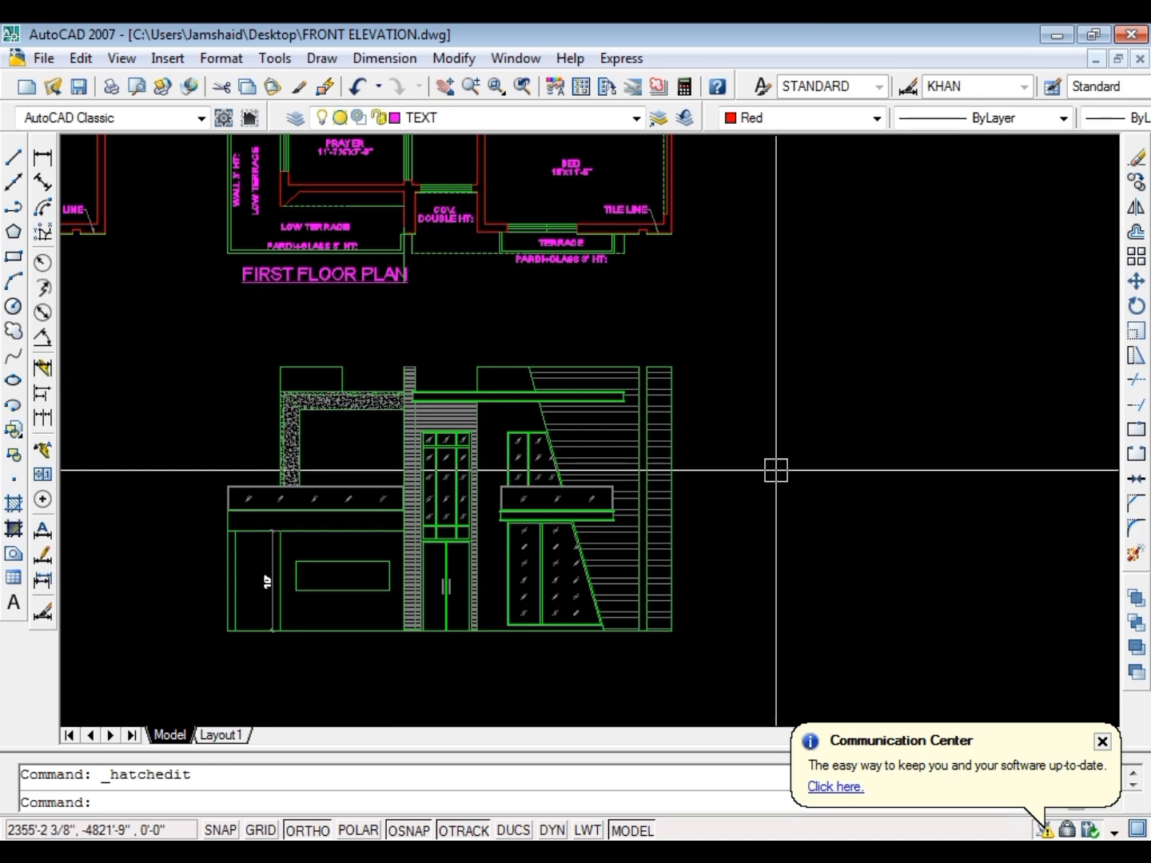
Hatch the ground-floor wall around the rectangular panel with pattern ANSI31 at angle 0 and scale 1
scroll(817, 416, "up", 7)
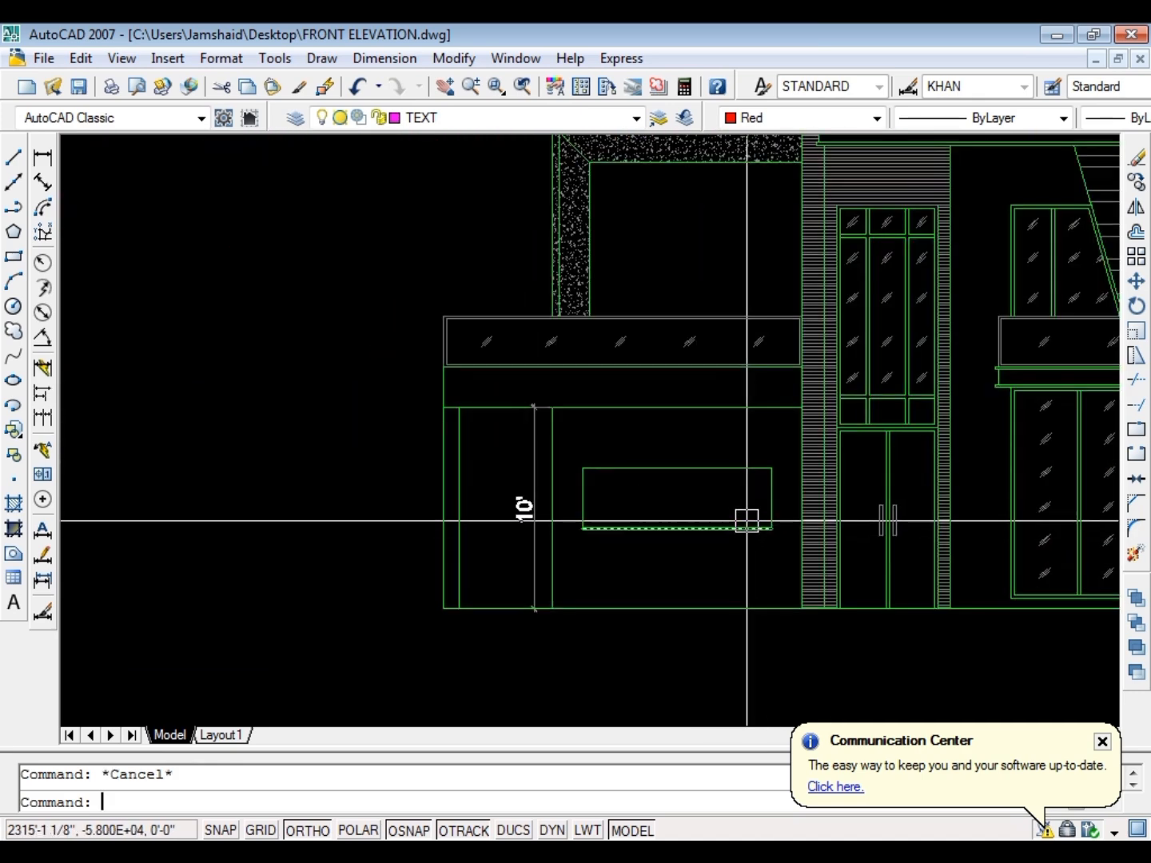
type("h")
key("Return")
left_click(726, 449)
key("Return")
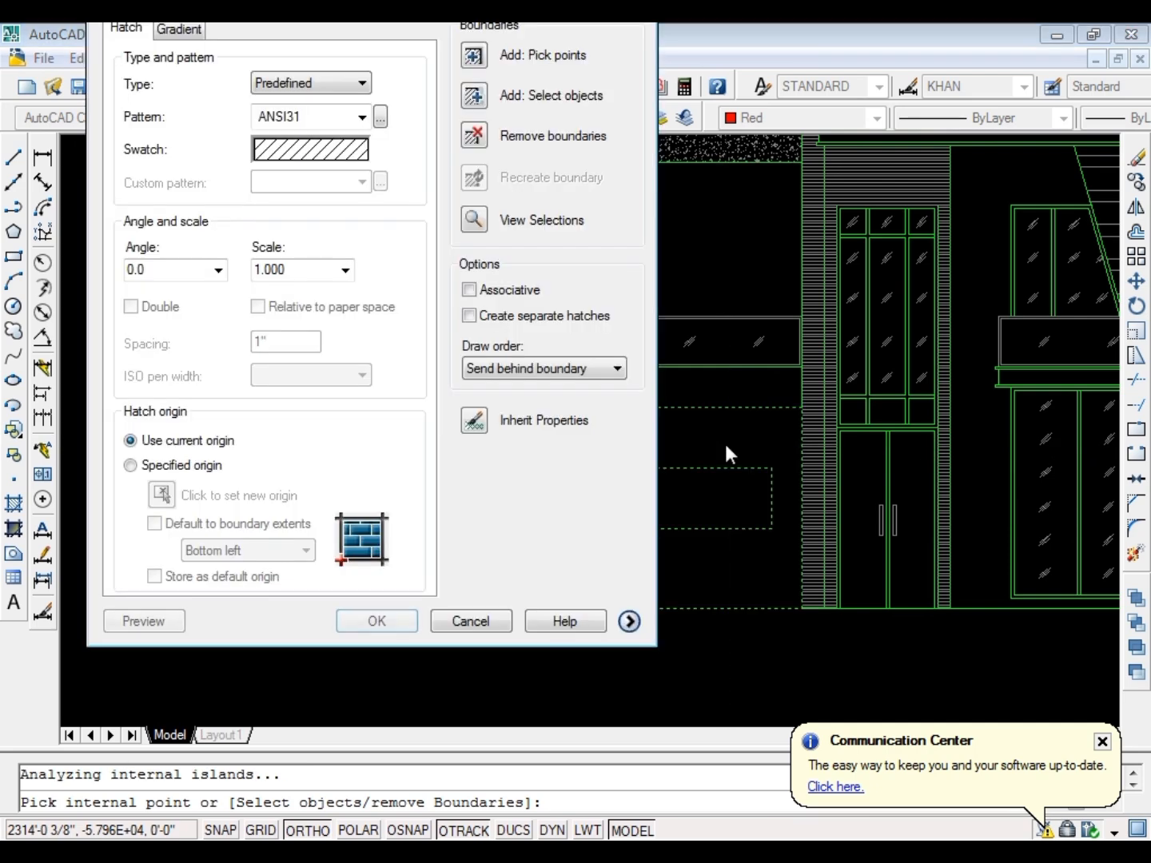
key("Return")
Match the new ground-floor wall hatch's properties to the right-hand wall hatch
type("ma")
scroll(725, 442, "down", 5)
key("Return")
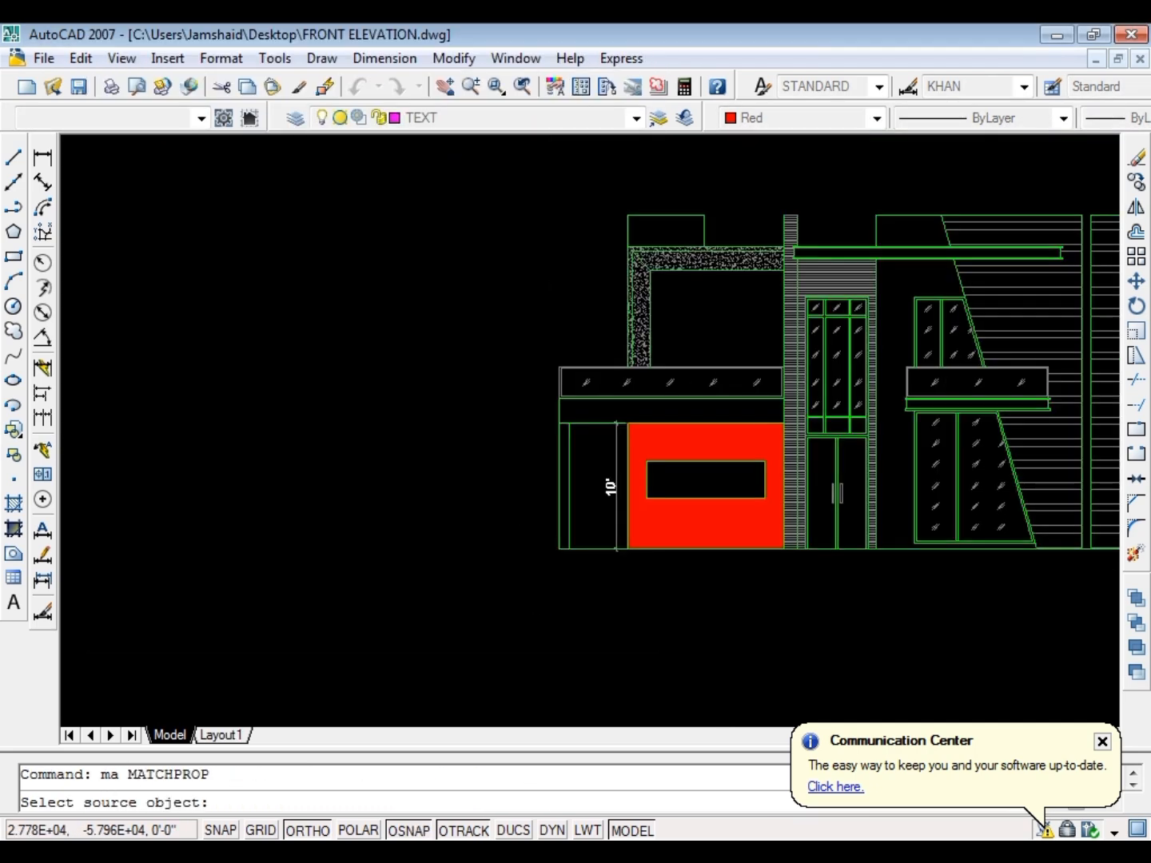
scroll(898, 340, "up", 3)
scroll(898, 341, "up", 2)
left_click(941, 307)
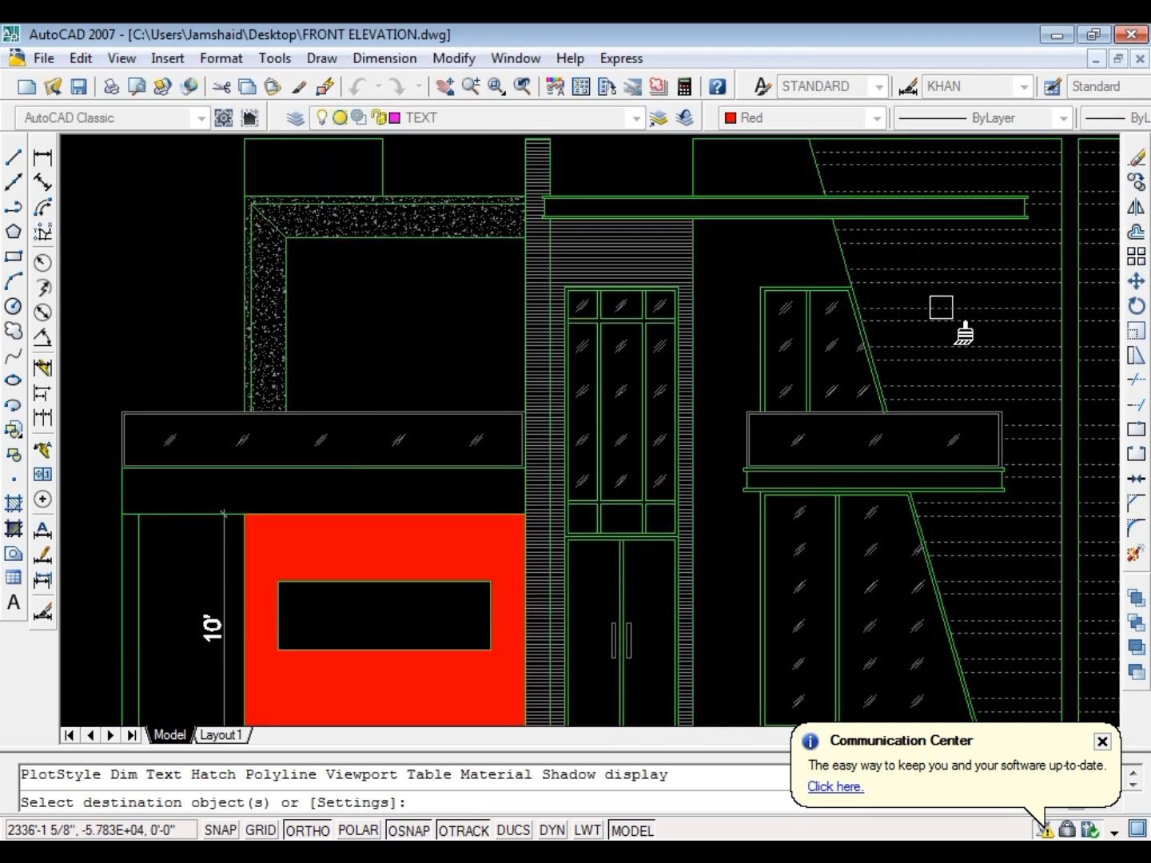
type("l")
key("Return")
scroll(835, 342, "down", 5)
key("Escape")
Hatch the inside of the ground-floor wall's rectangular panel with pattern ANSI31 at angle 0 and scale 1
scroll(636, 415, "up", 5)
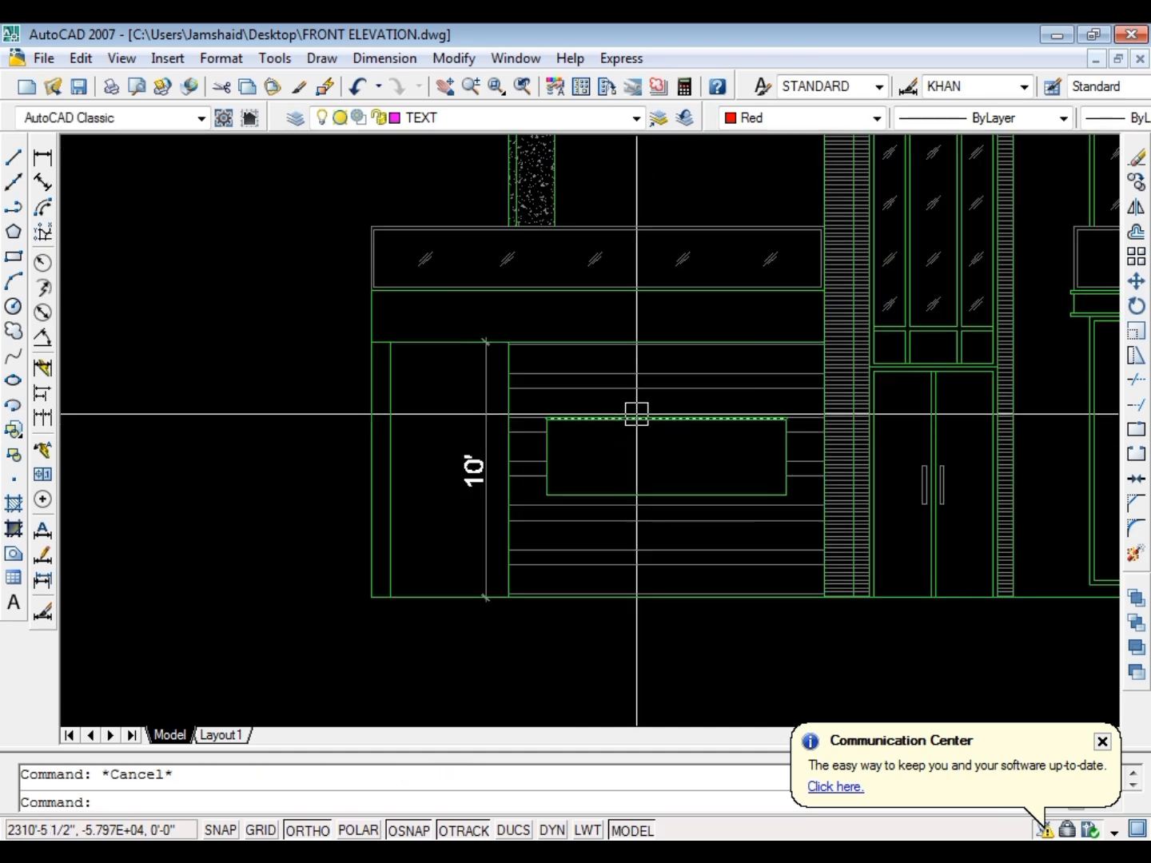
type("h")
key("Return")
key("k")
left_click(670, 457)
key("Return")
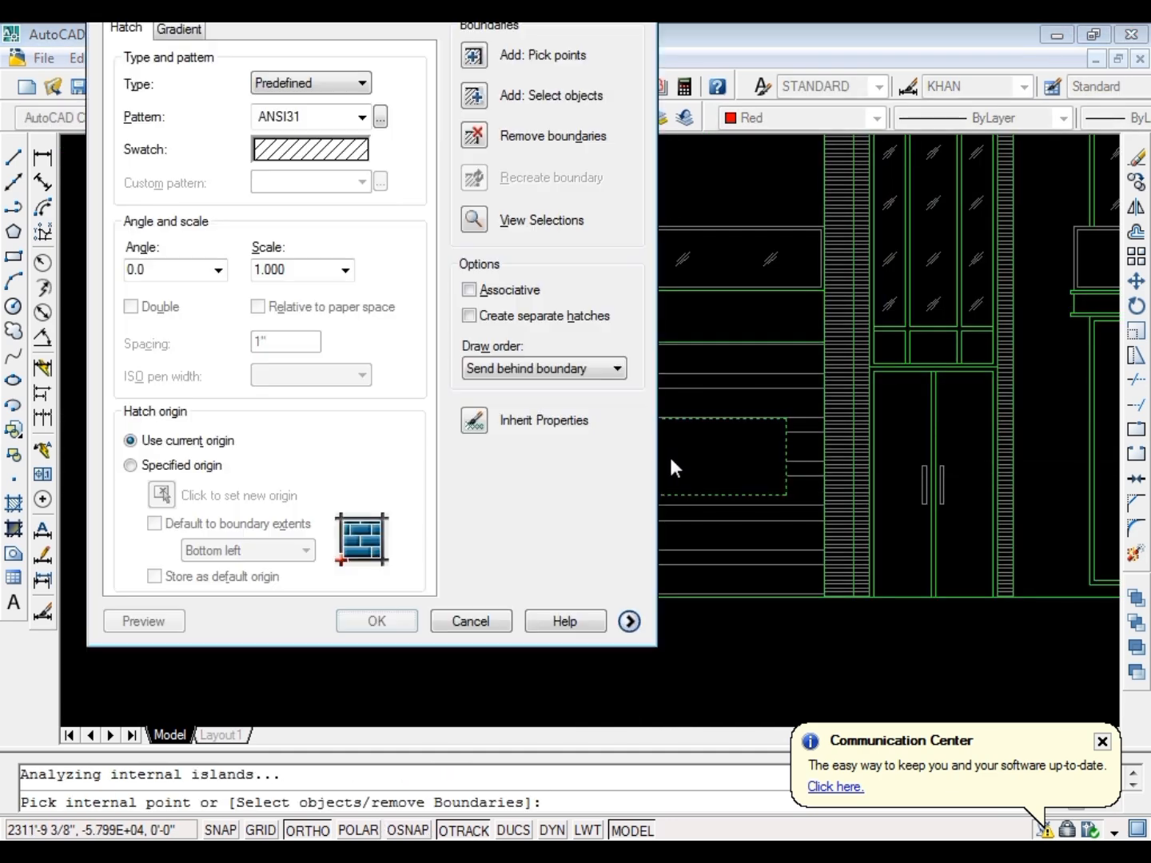
key("Return")
key("Escape")
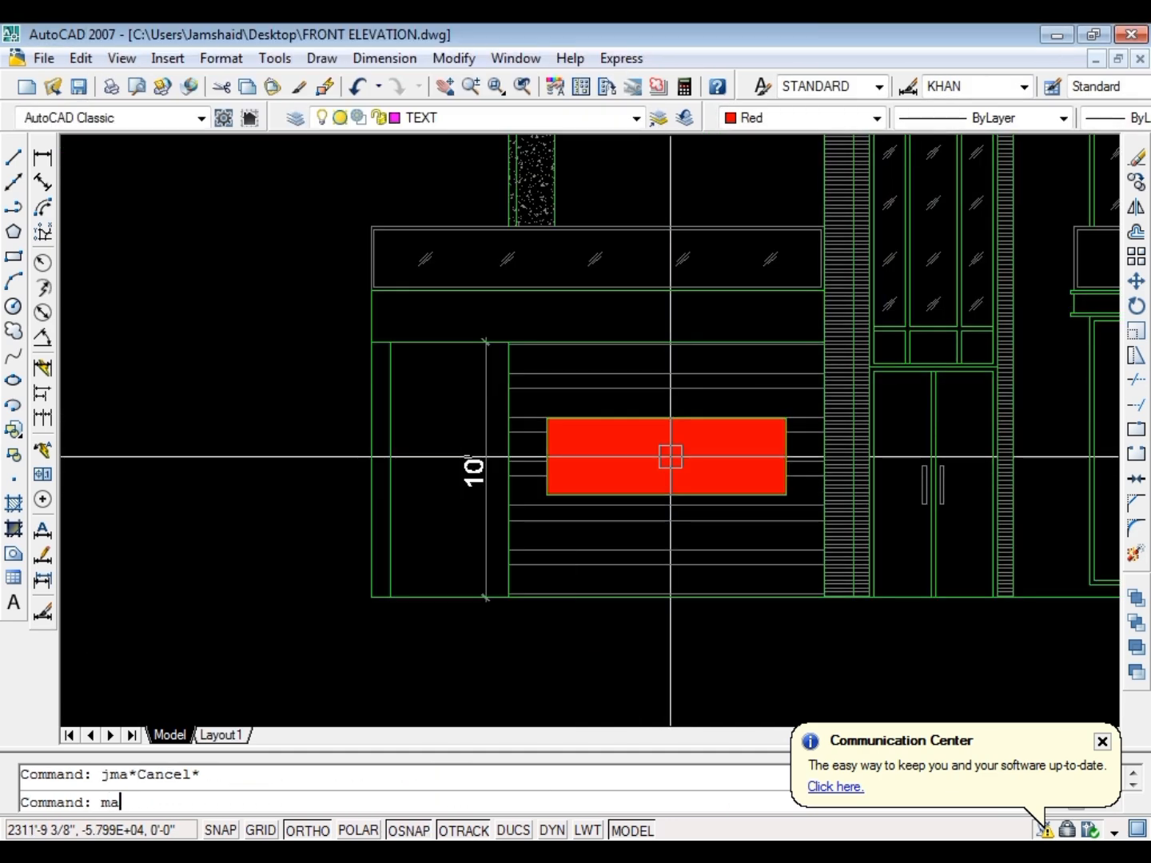
Match the rectangular panel's hatch to the entrance wall's fine horizontal-line hatch, and save the drawing
type("ma")
key("Return")
scroll(988, 500, "up", 3)
left_click(727, 438)
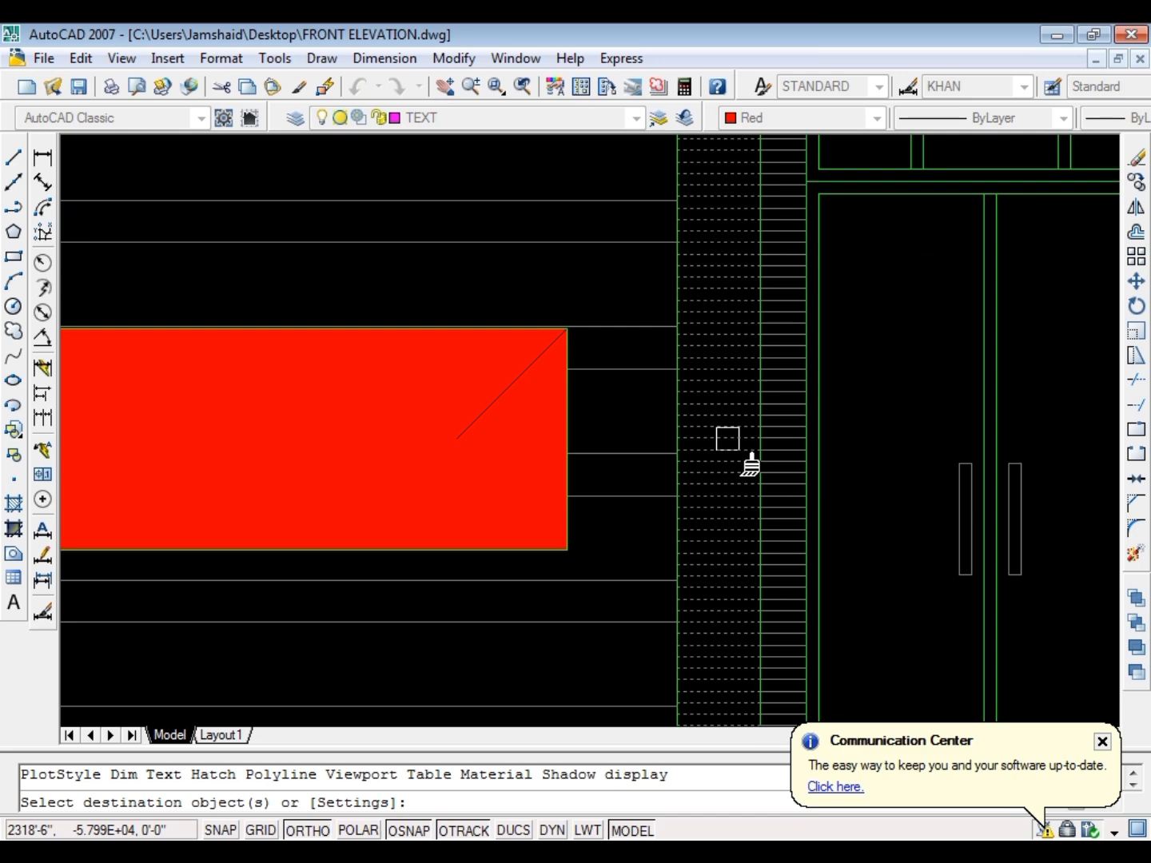
type("l")
key("Return")
scroll(728, 438, "down", 5)
key("Escape")
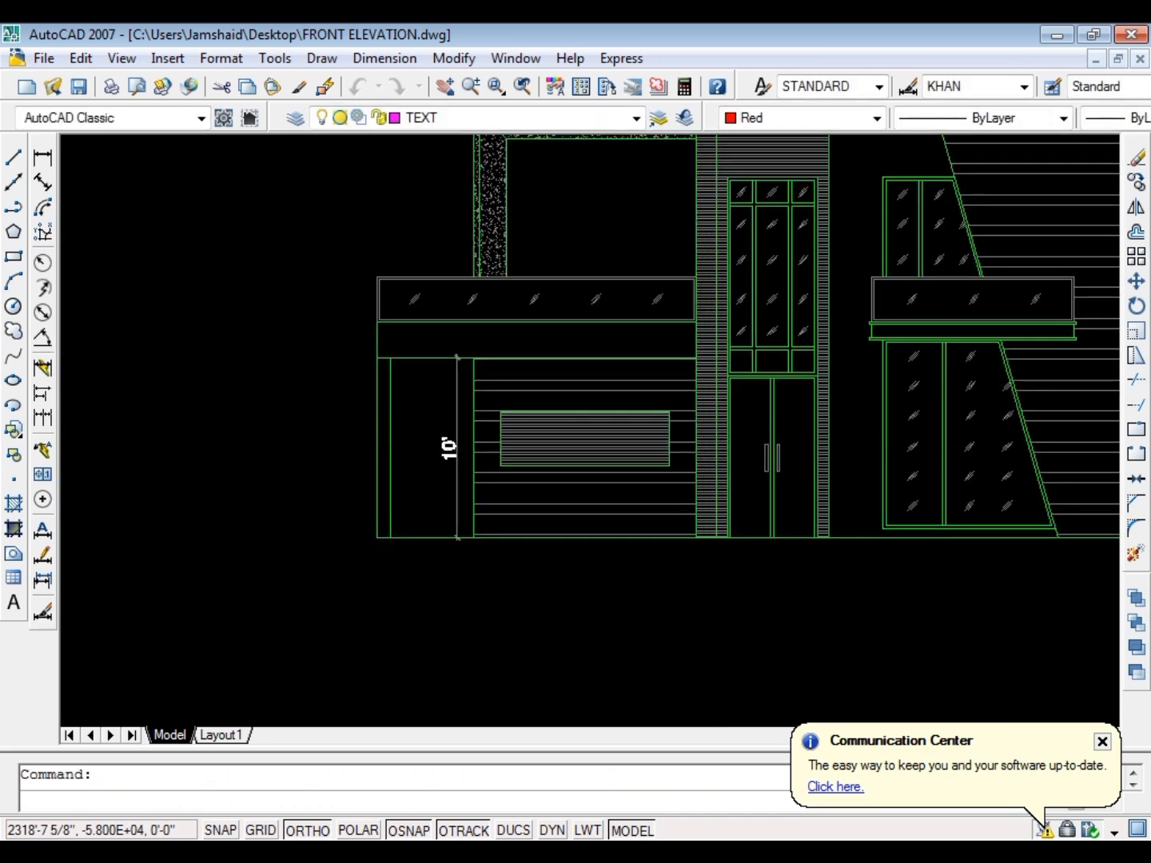
key("ctrl+s")
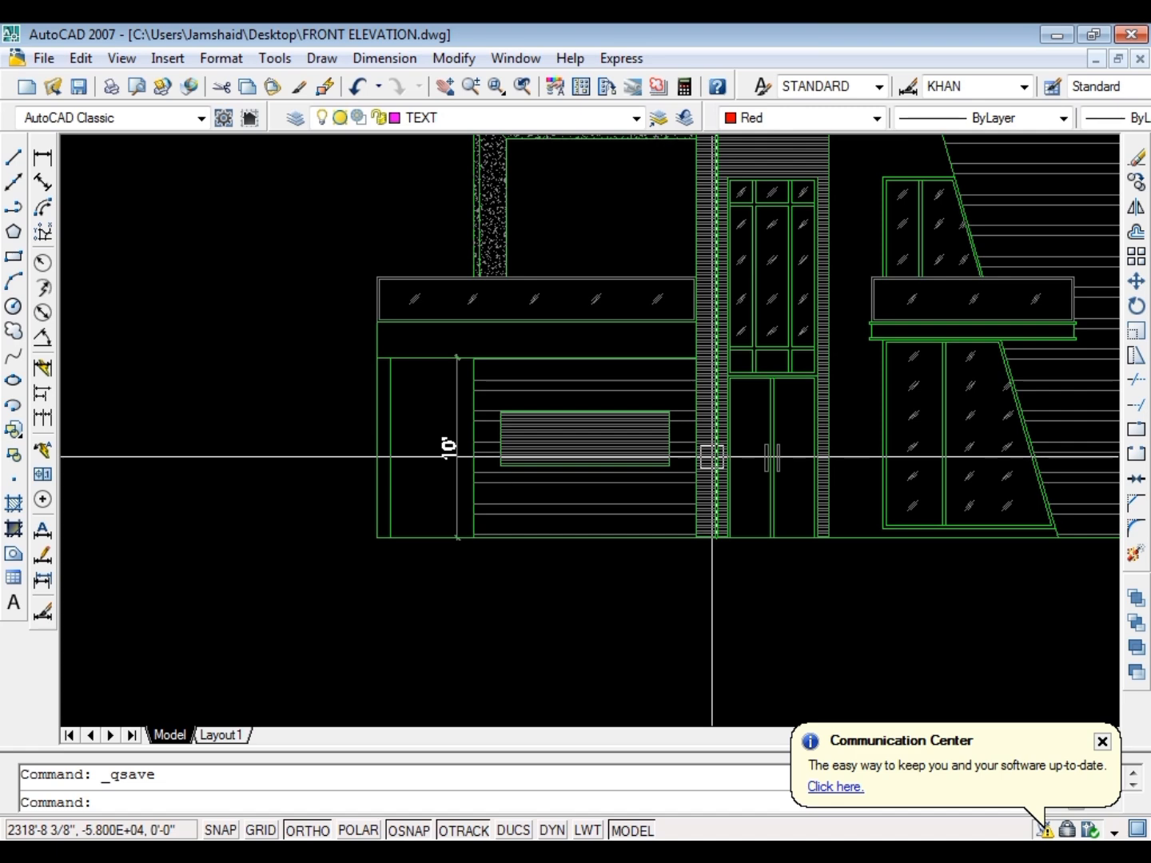
Hatch the plain wall around the right-hand windows, both below and above the canopy, using the default hatch settings, and save the drawing
scroll(715, 456, "down", 5)
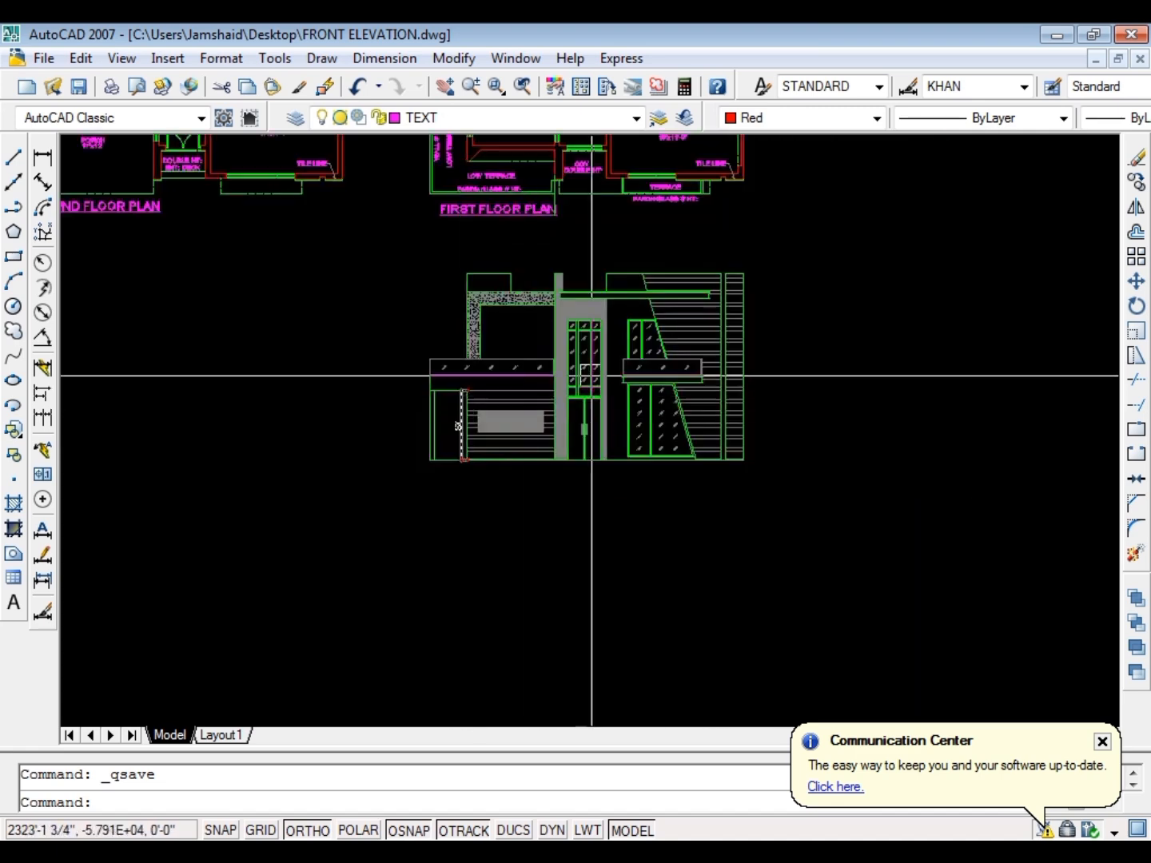
scroll(681, 293, "up", 6)
key("Escape")
type("h")
key("space")
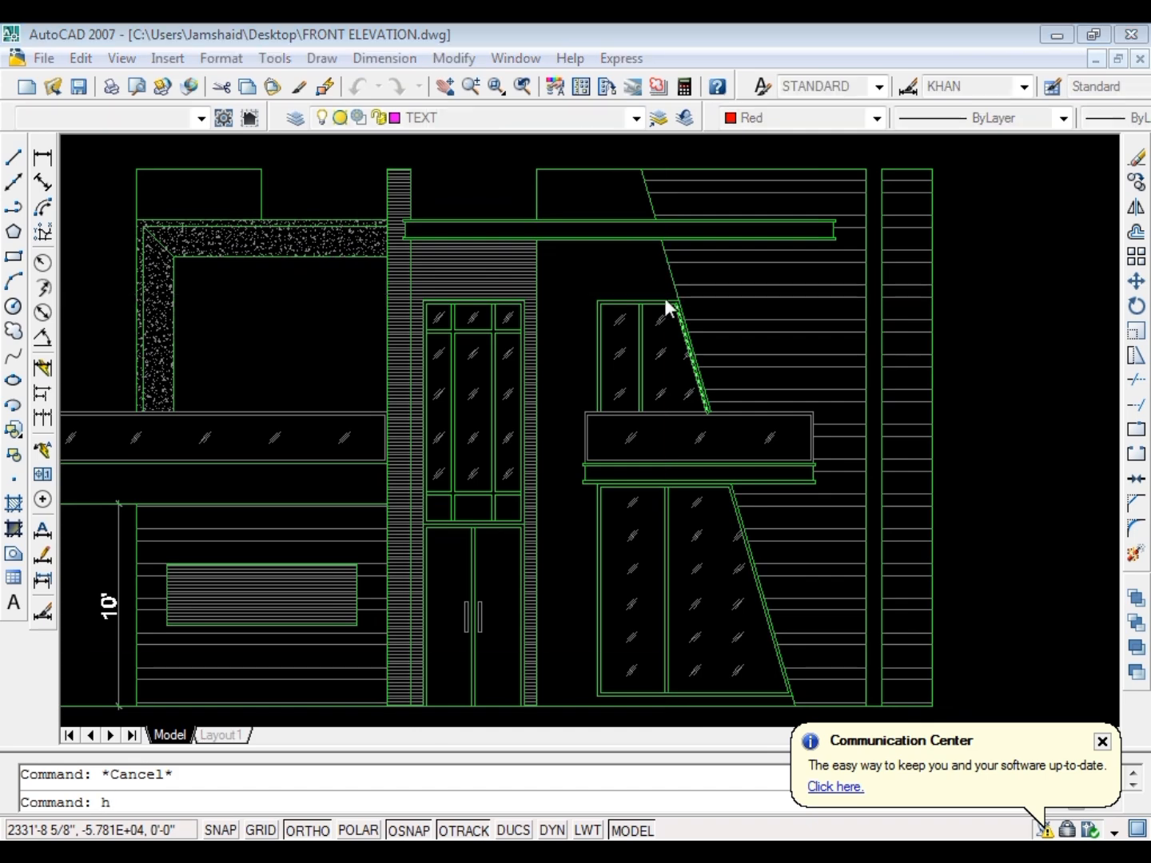
key("k")
scroll(637, 298, "up", 2)
left_click(607, 270)
scroll(532, 330, "down", 5)
scroll(535, 254, "up", 6)
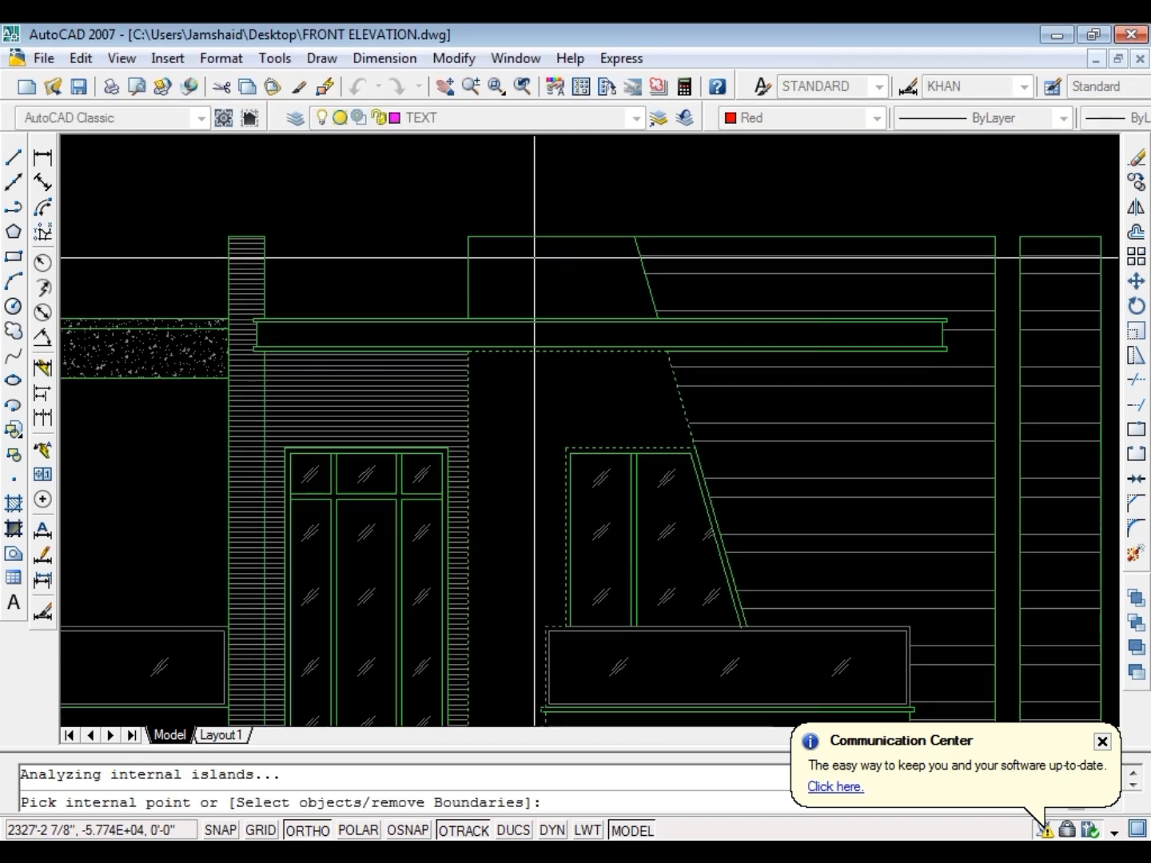
left_click(544, 277)
key("space")
key("Return")
scroll(688, 337, "down", 5)
scroll(676, 412, "up", 4)
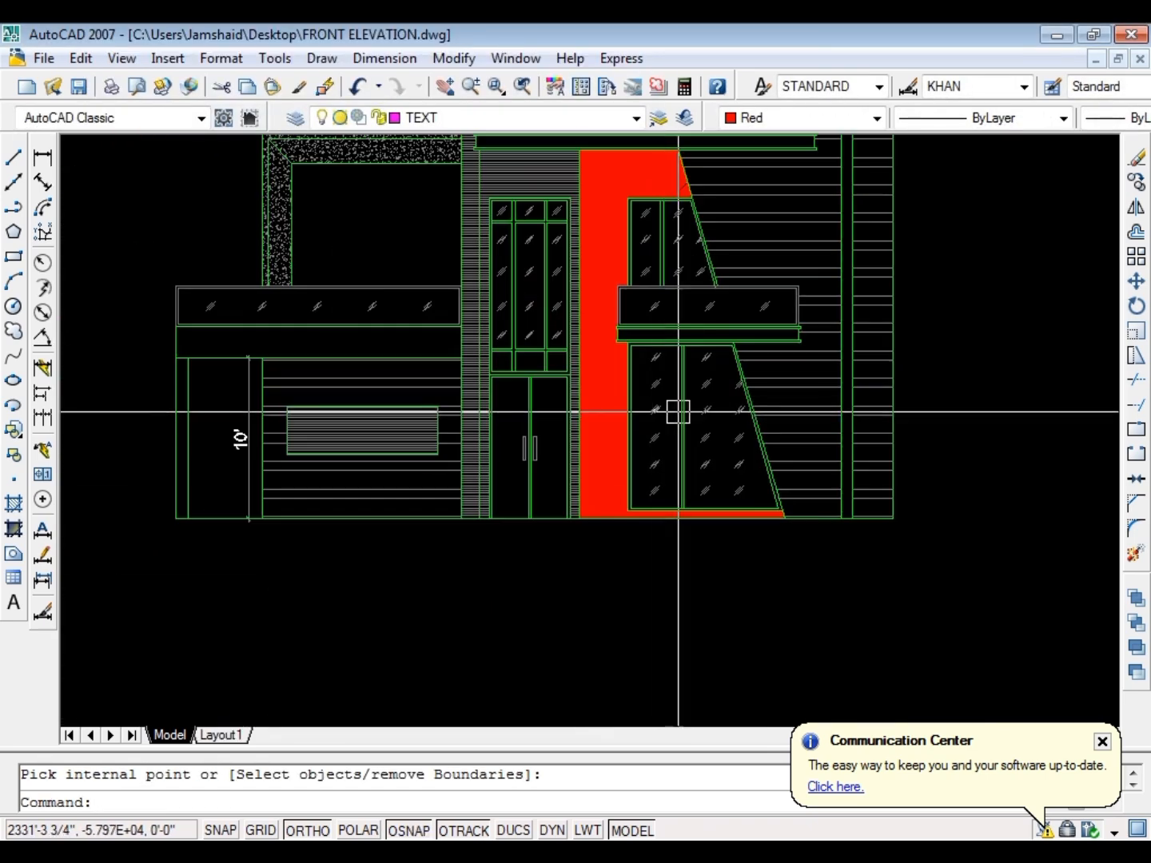
key("ctrl+s")
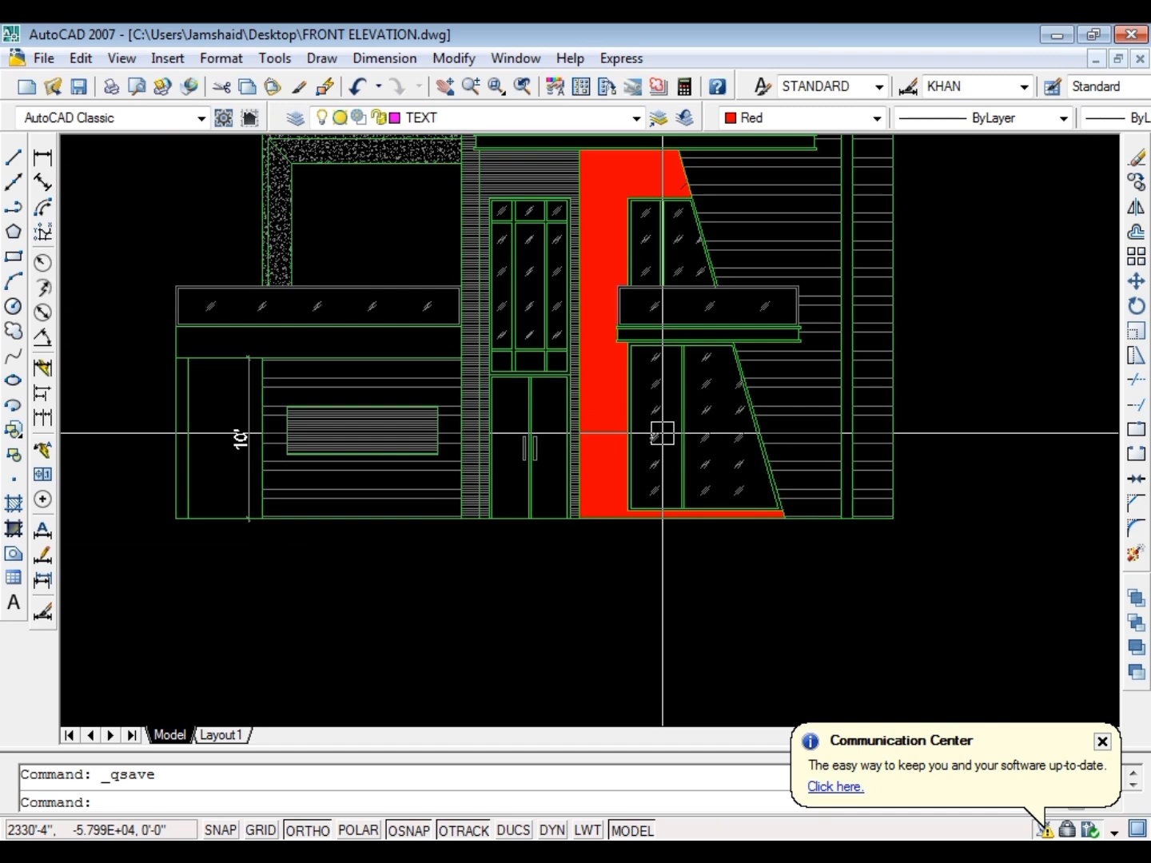
Offset the elevation's base line 24 inches downward
key("Escape")
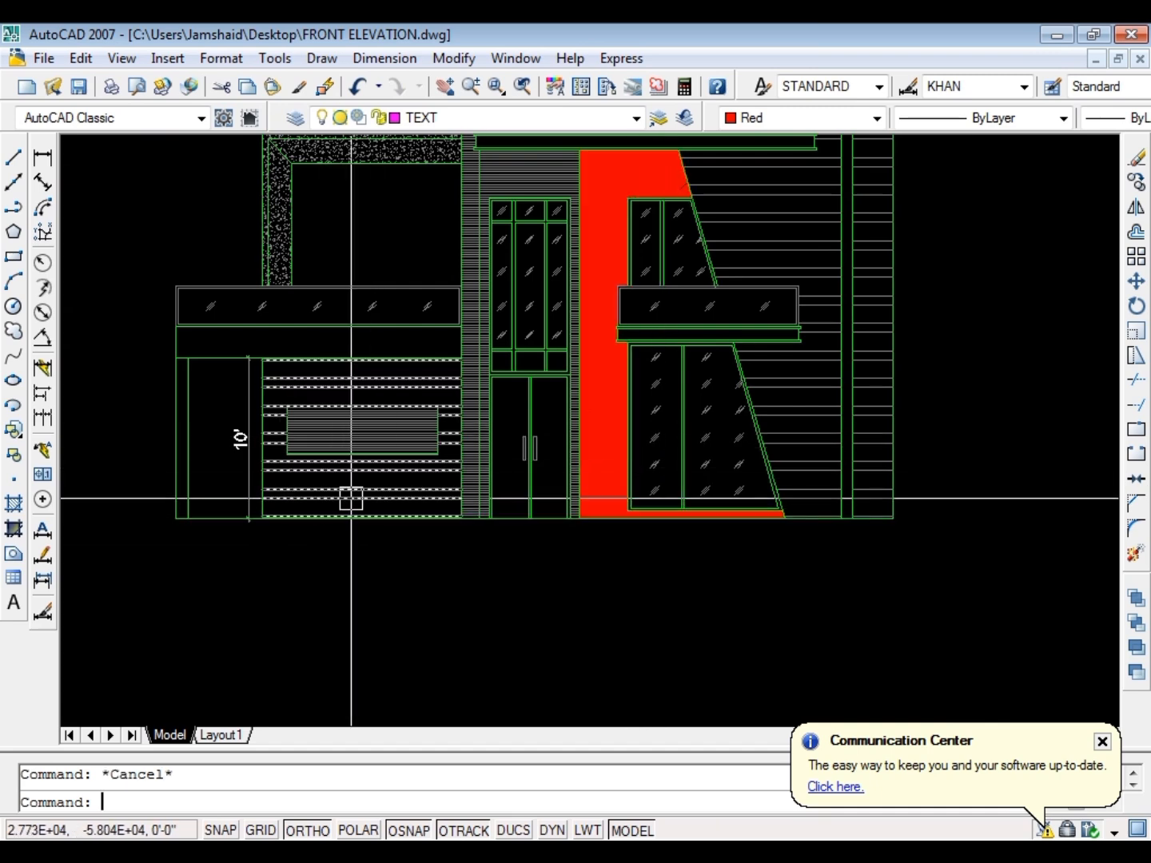
type("o")
key("Return")
type("24")
key("Return")
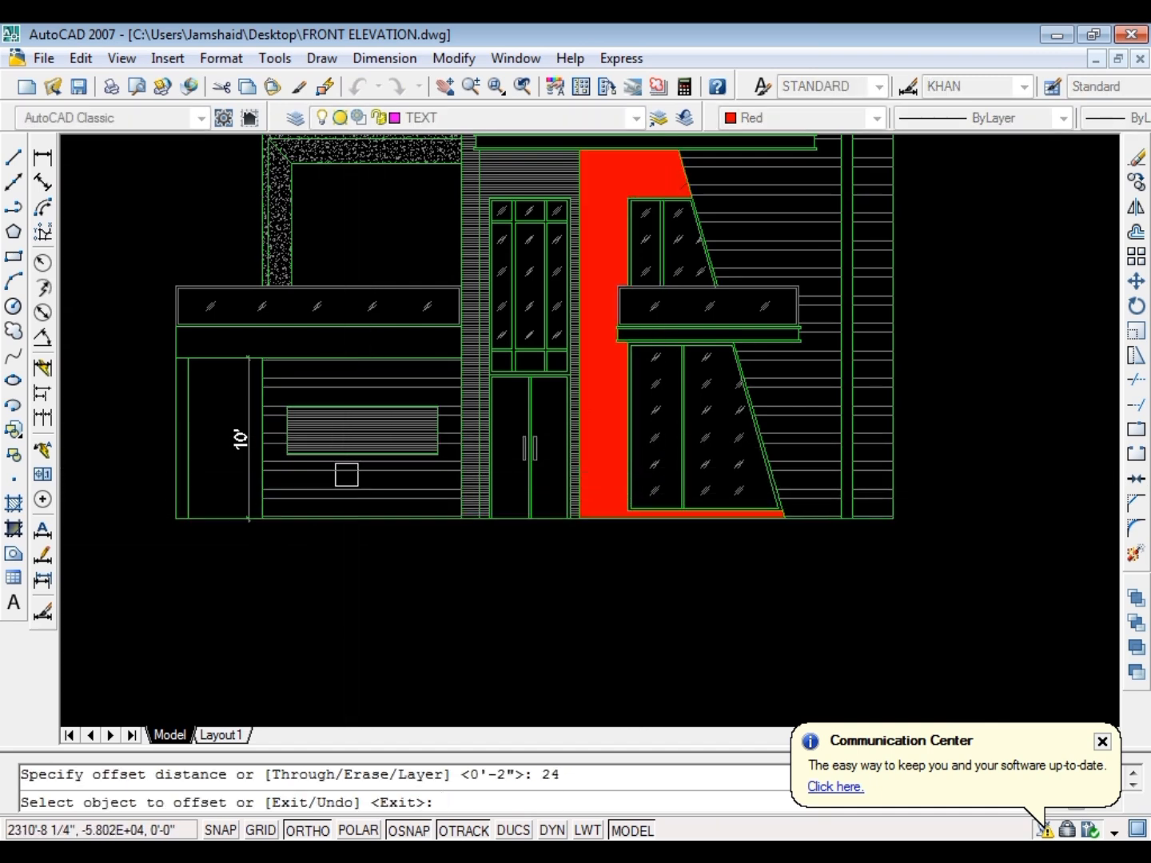
scroll(239, 493, "up", 2)
left_click(206, 540)
scroll(283, 546, "down", 3)
scroll(276, 512, "up", 3)
left_click(252, 552)
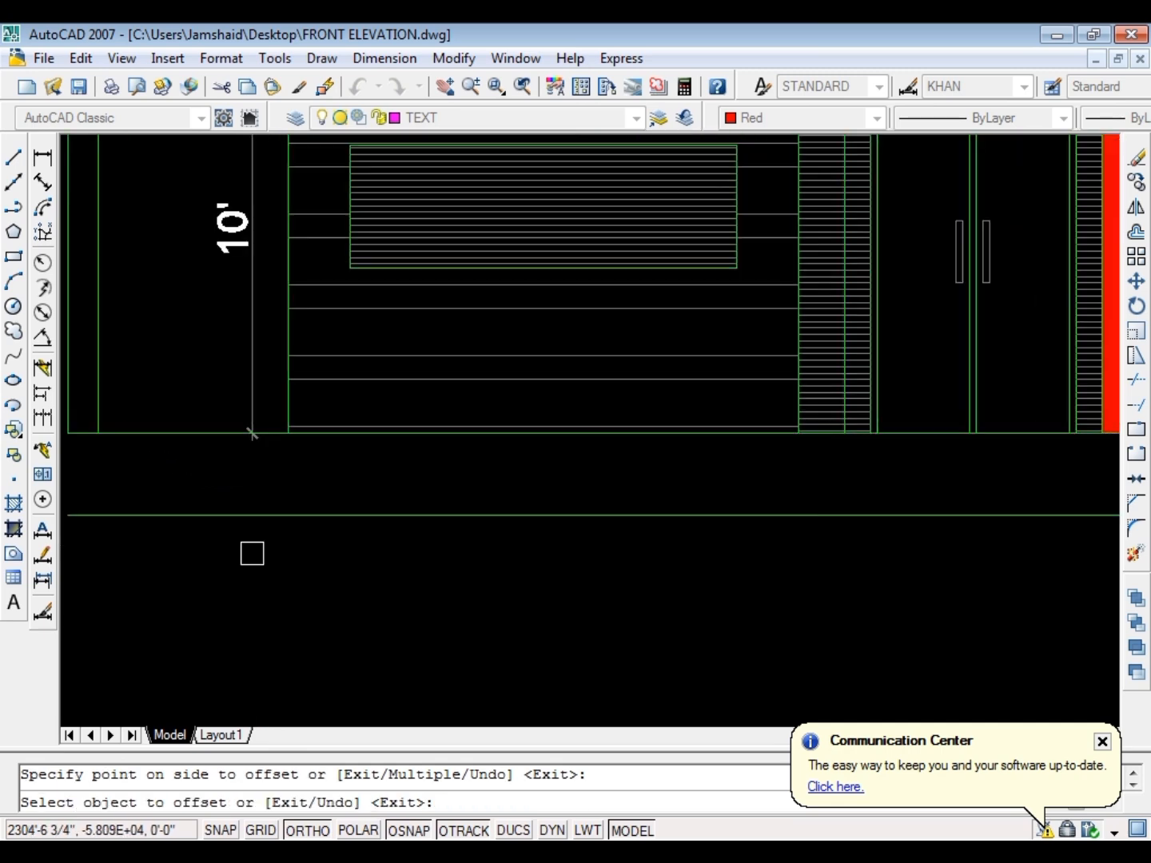
key("Escape")
key("Escape")
Extend the elevation's outer left wall edge down to the new lowest line
scroll(357, 496, "down", 3)
type("ex")
key("Return")
key("Return")
scroll(231, 483, "up", 2)
left_click(255, 412)
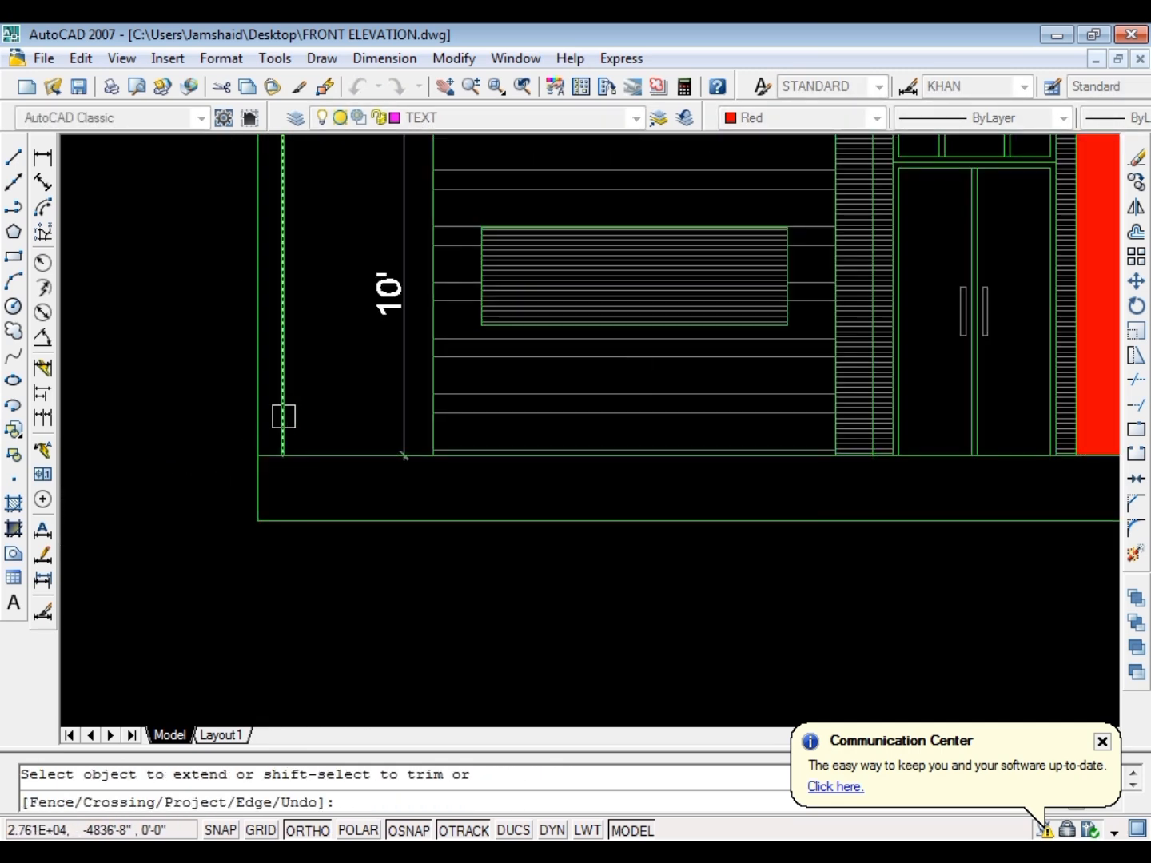
key("Escape")
Offset the lowest line 12 inches upward to form an intermediate plinth line
type("o")
key("Return")
type("12")
key("Return")
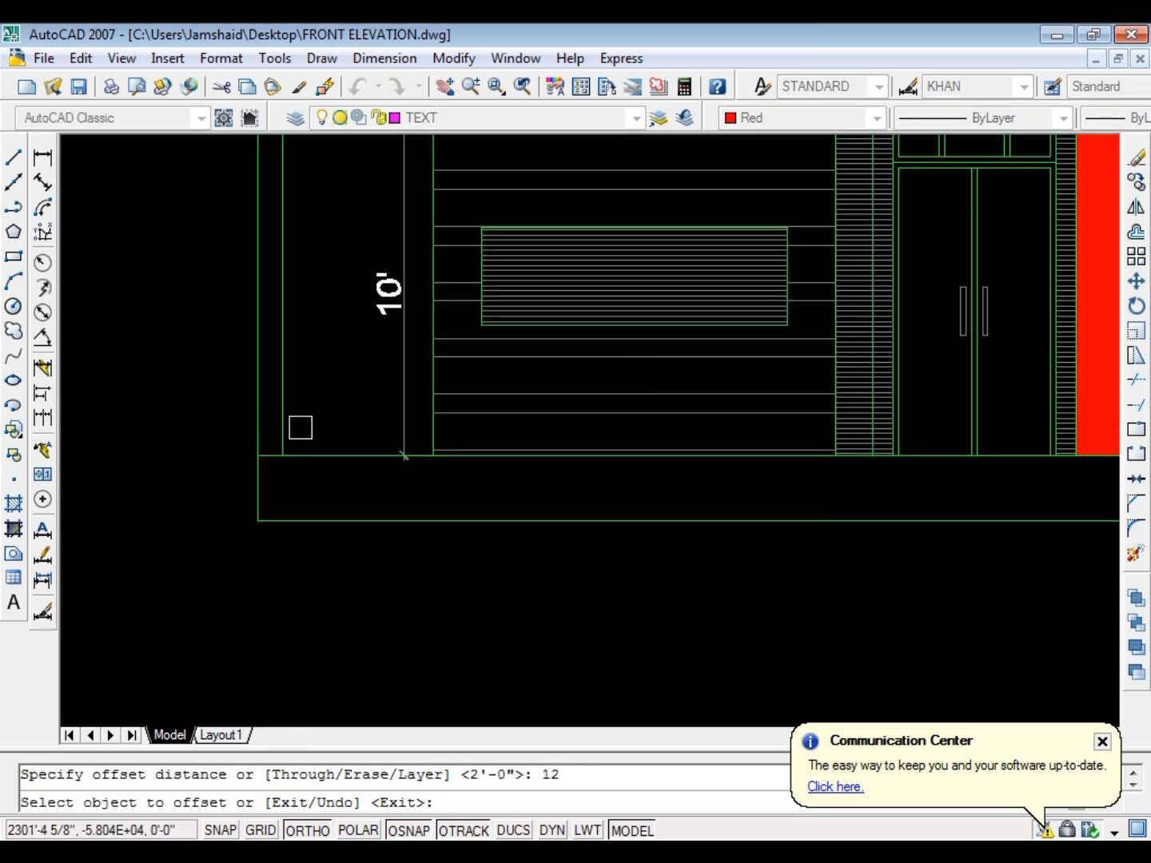
left_click(298, 521)
left_click(300, 481)
key("Escape")
Match the lowest line's properties to a red wall line in the first floor plan
type("m")
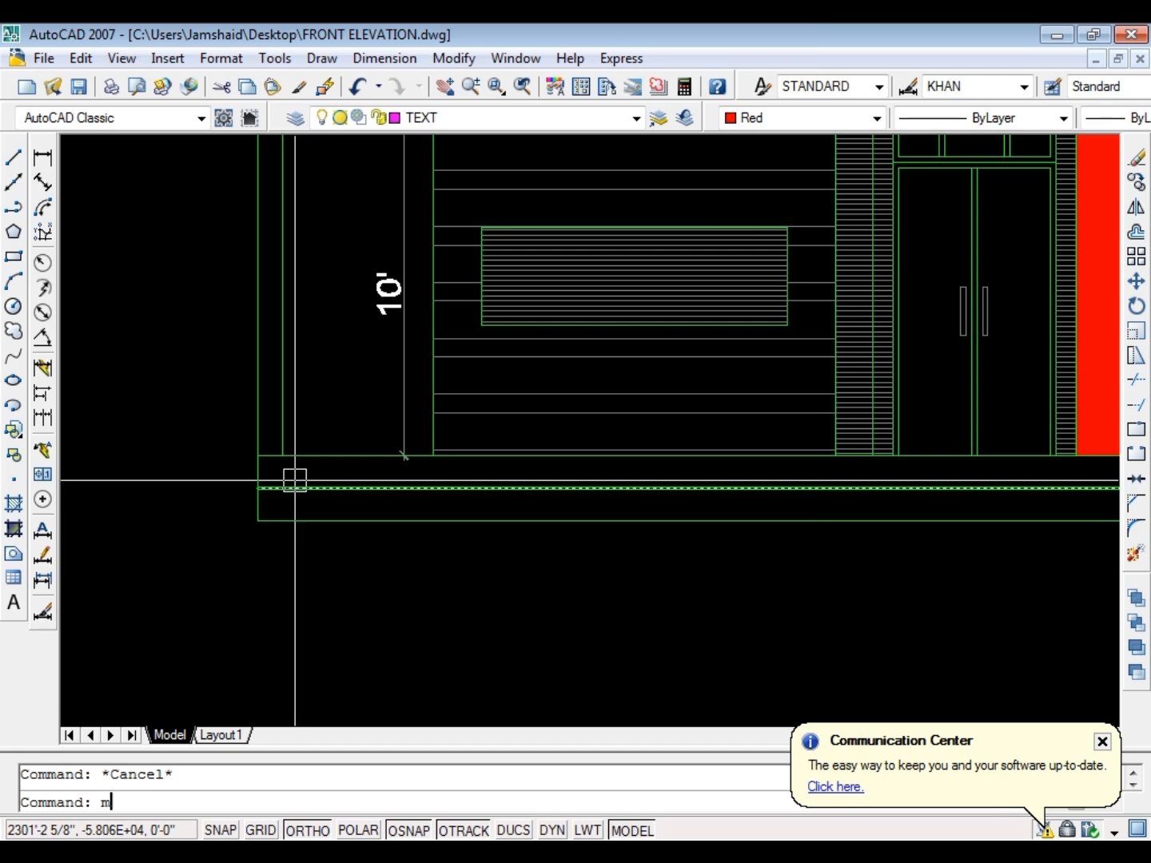
type("a")
key("Return")
scroll(381, 444, "down", 5)
scroll(385, 224, "up", 4)
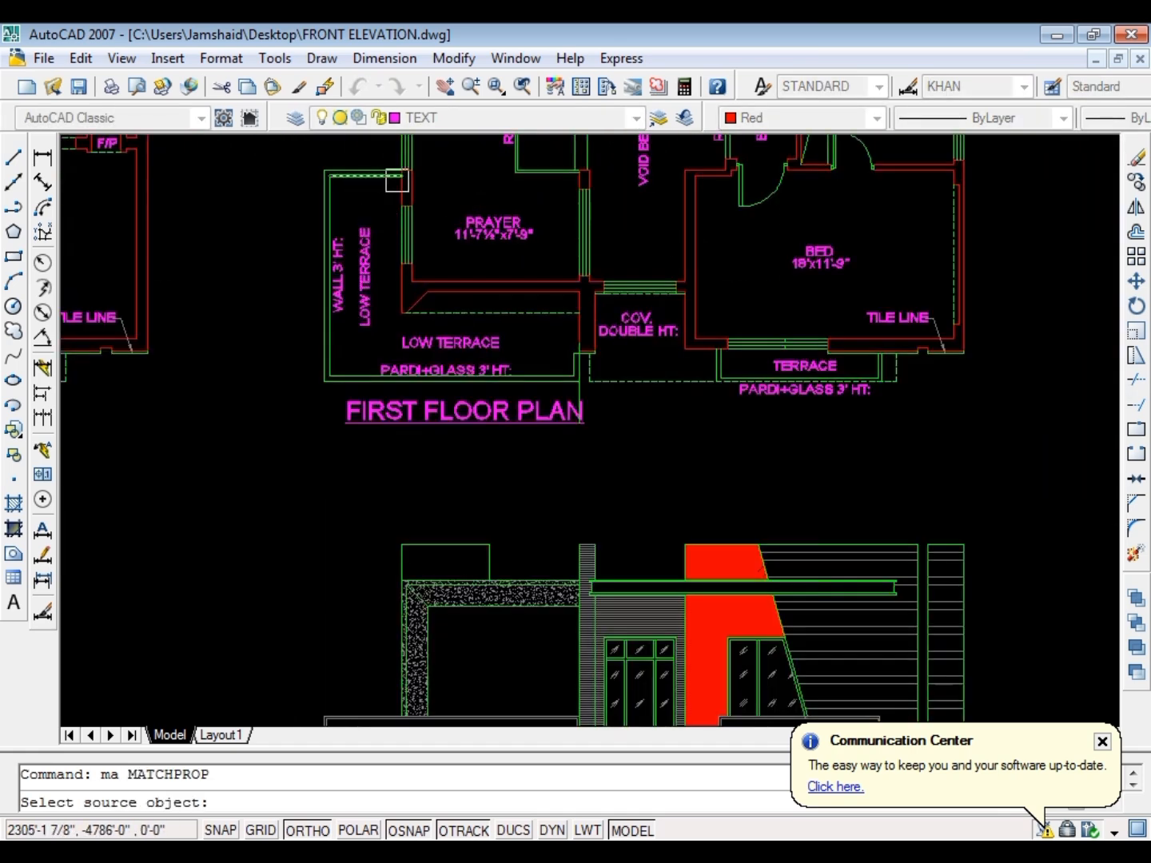
scroll(396, 183, "up", 3)
left_click(396, 192)
scroll(398, 342, "down", 4)
scroll(354, 522, "up", 2)
scroll(370, 528, "up", 4)
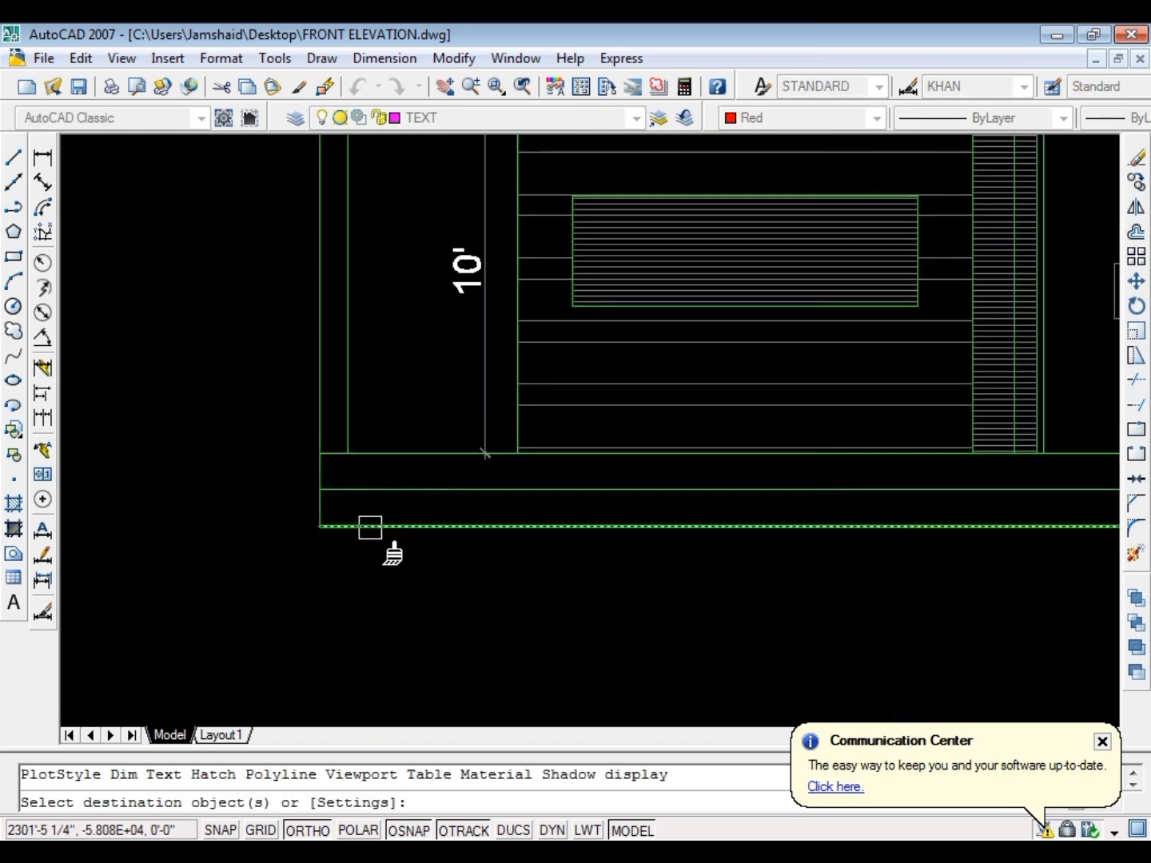
key("Escape")
Stretch the red ground line outward at both ends, by 24 inches beyond the elevation
left_click(328, 528)
left_click(320, 528)
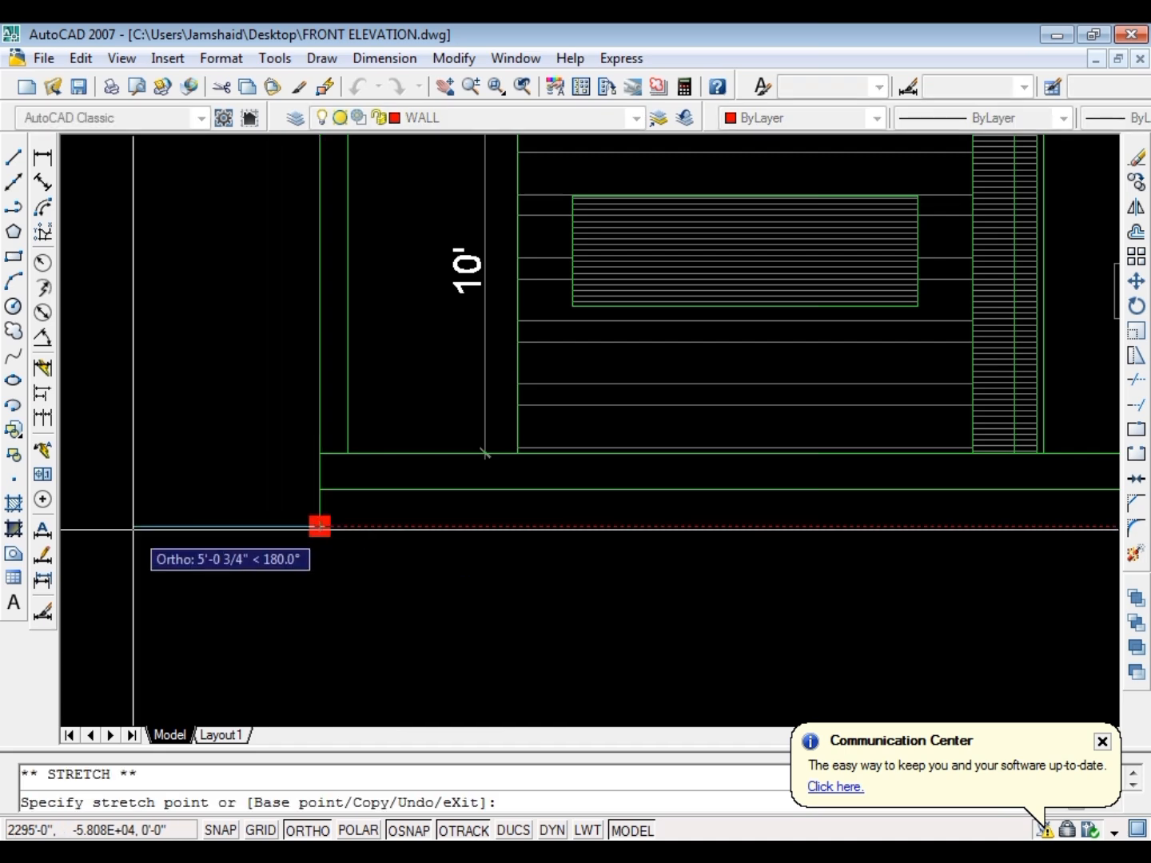
key("Escape")
scroll(97, 436, "down", 5)
scroll(224, 450, "up", 6)
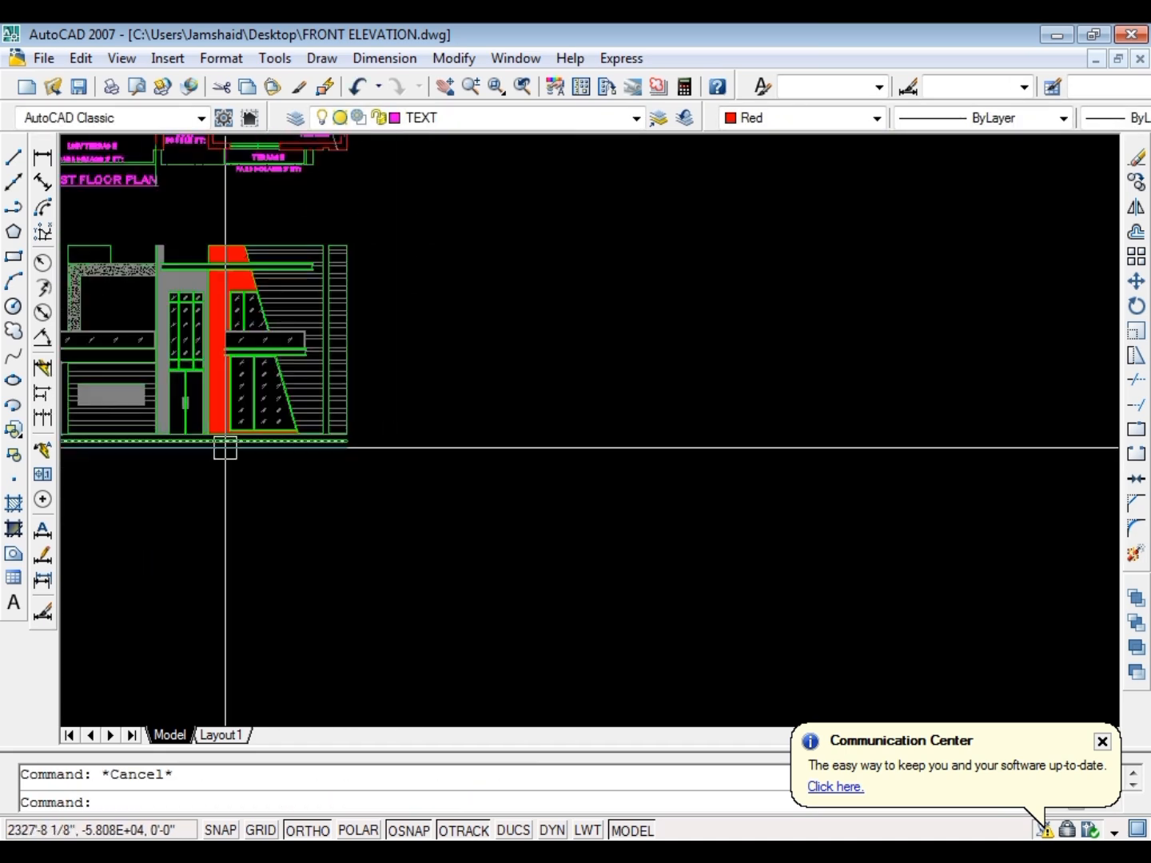
left_click(470, 451)
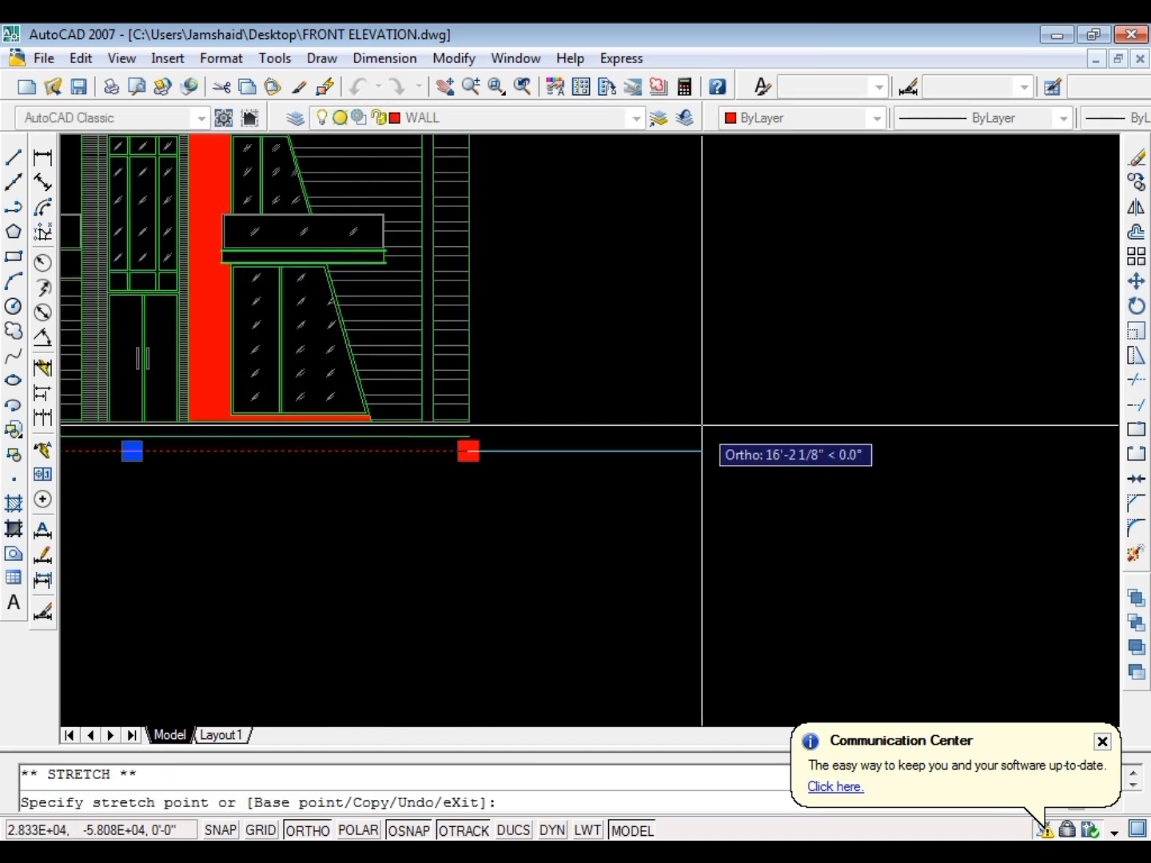
type("24")
key("Return")
key("Escape")
Extend the outer right wall edge down to the red ground line and the left pier's inner edge to the intermediate plinth line
type("ex")
key("Return")
key("Return")
scroll(576, 432, "up", 5)
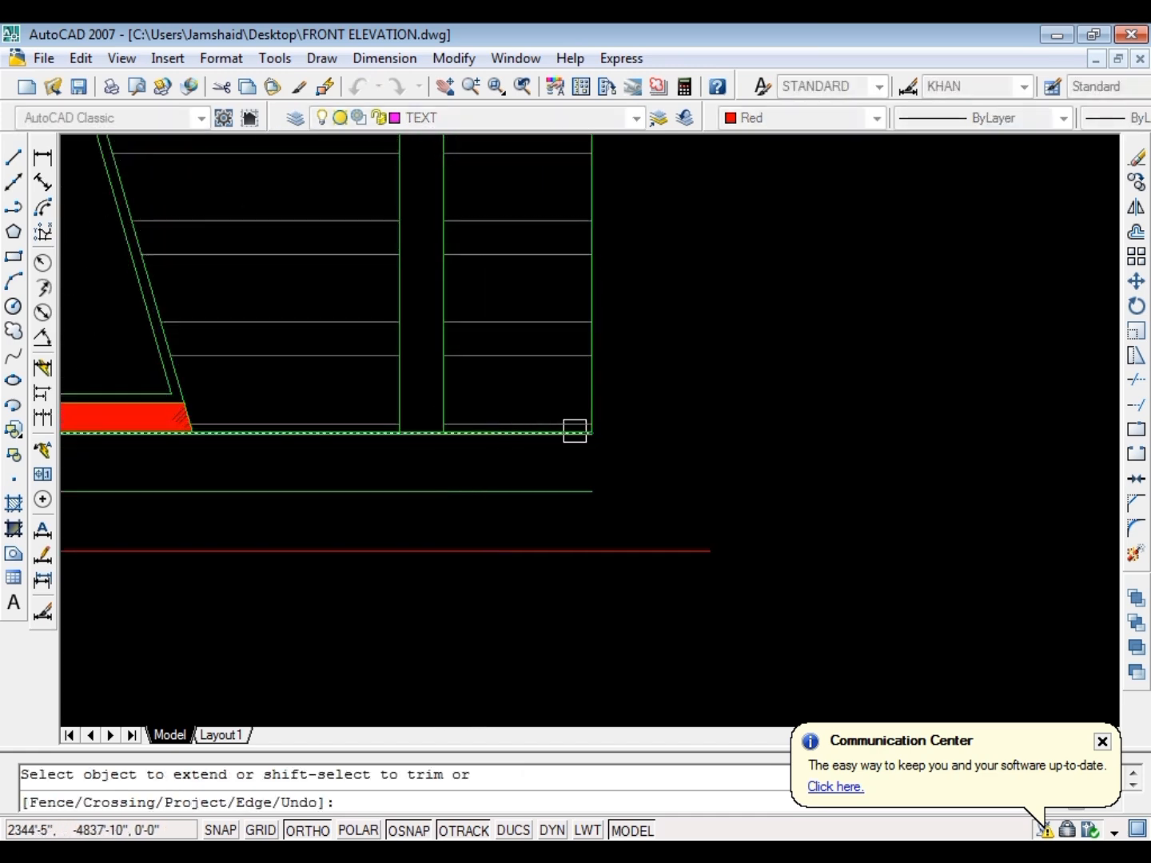
scroll(595, 396, "down", 5)
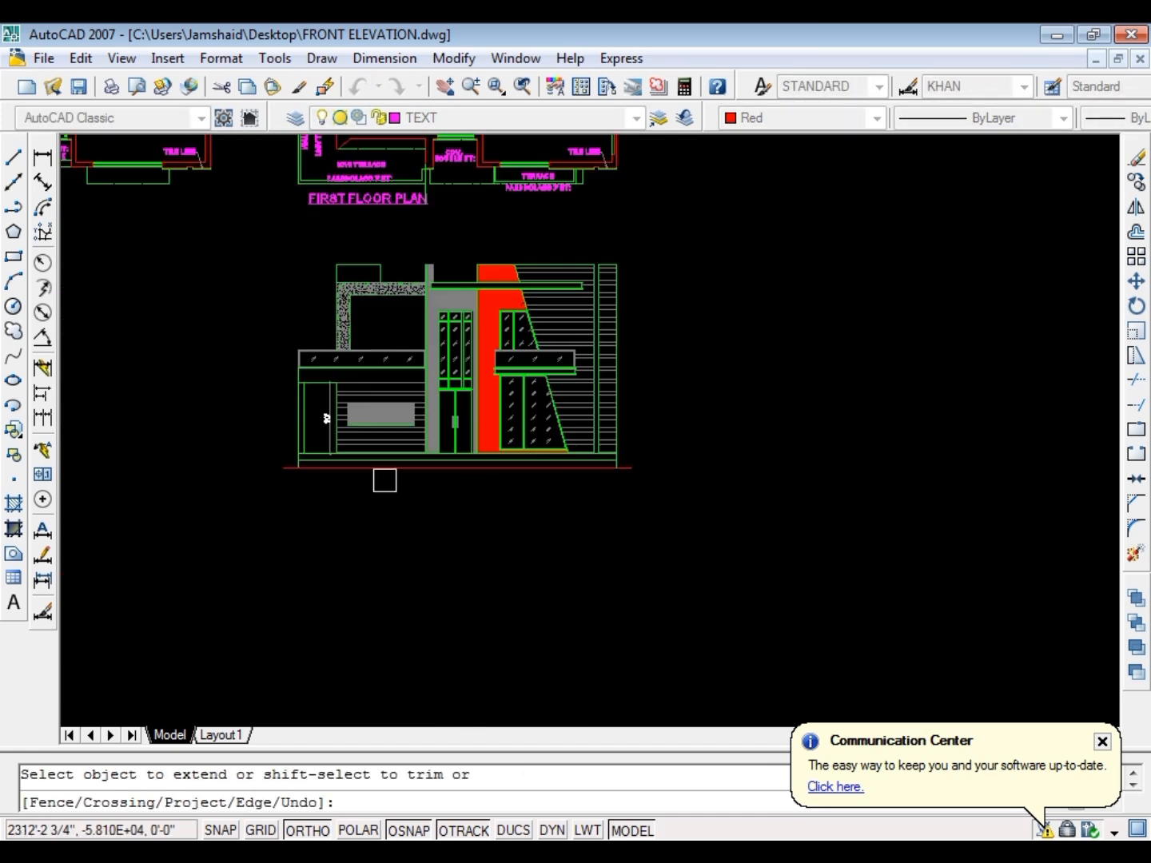
scroll(324, 472, "up", 7)
scroll(194, 428, "up", 2)
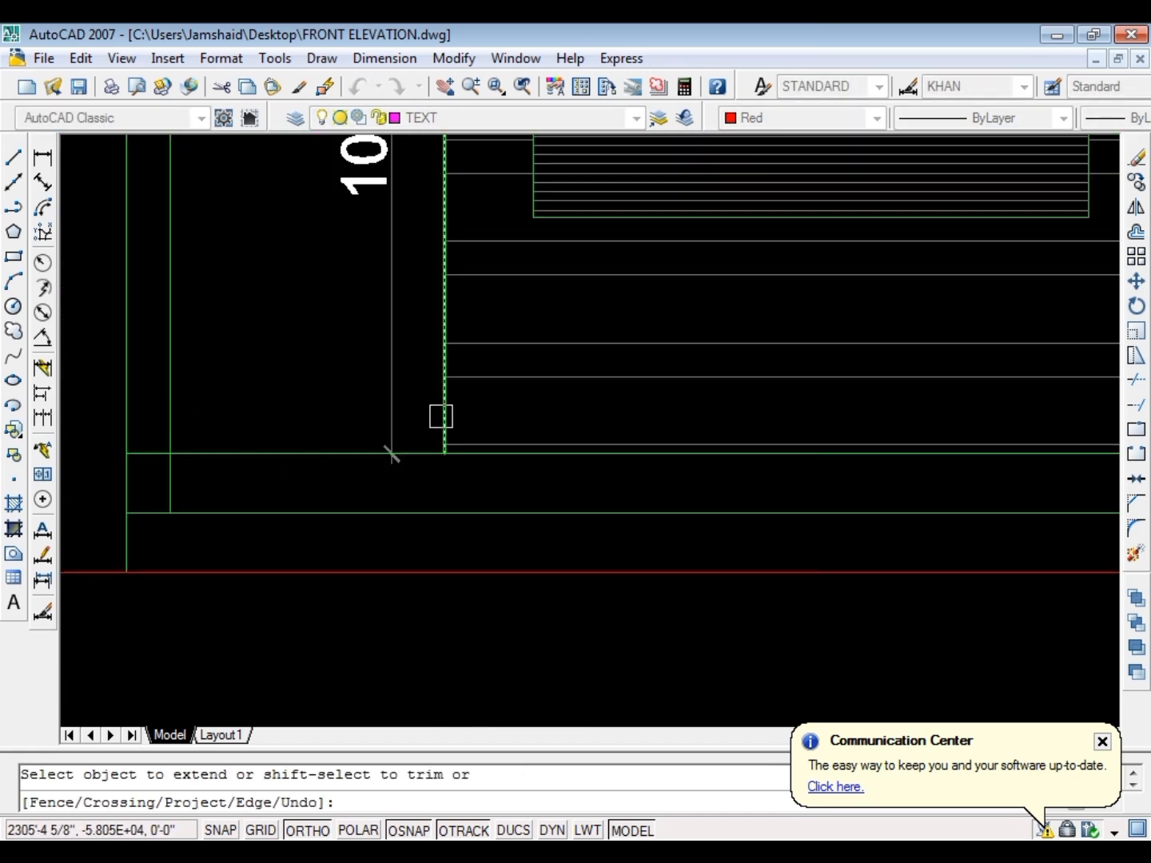
Extend the outer edge of the line-hatched pier beside the door down to the intermediate plinth line
scroll(320, 442, "down", 4)
scroll(542, 407, "up", 7)
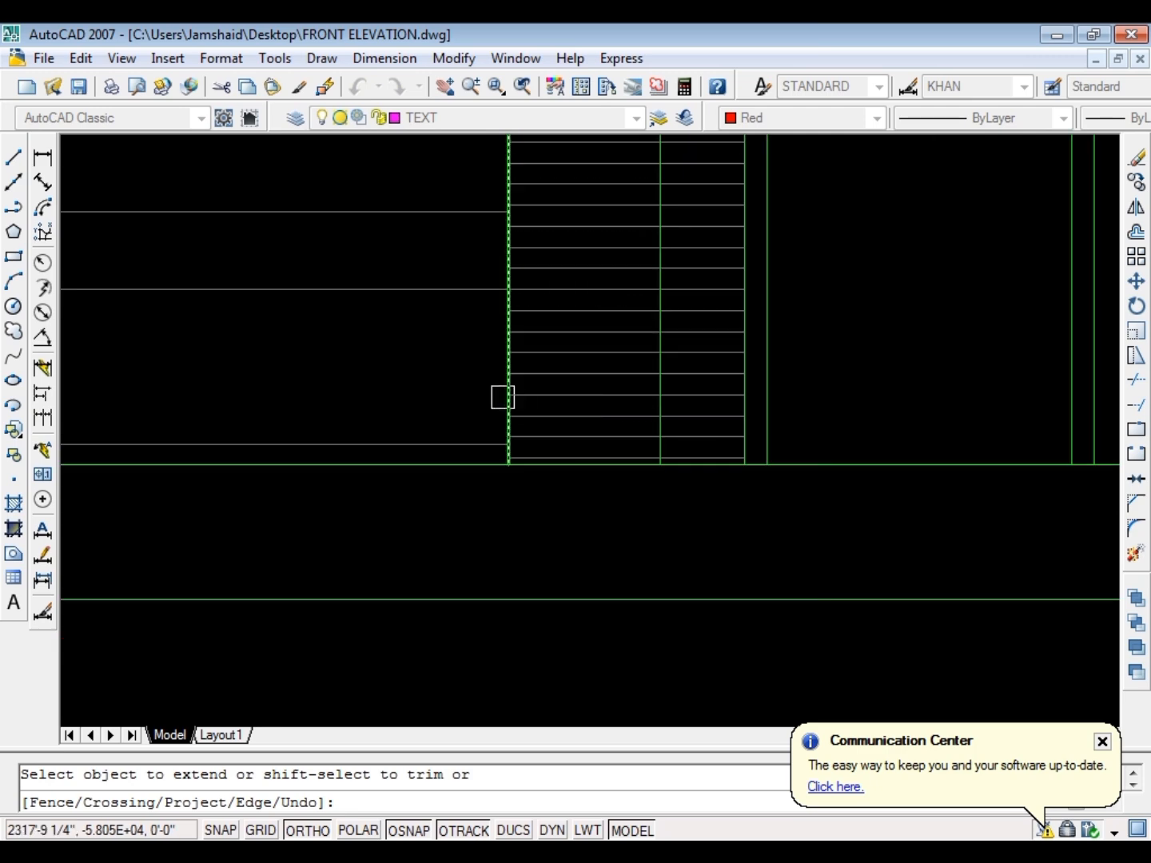
left_click(503, 398)
scroll(672, 428, "up", 3)
scroll(448, 396, "down", 3)
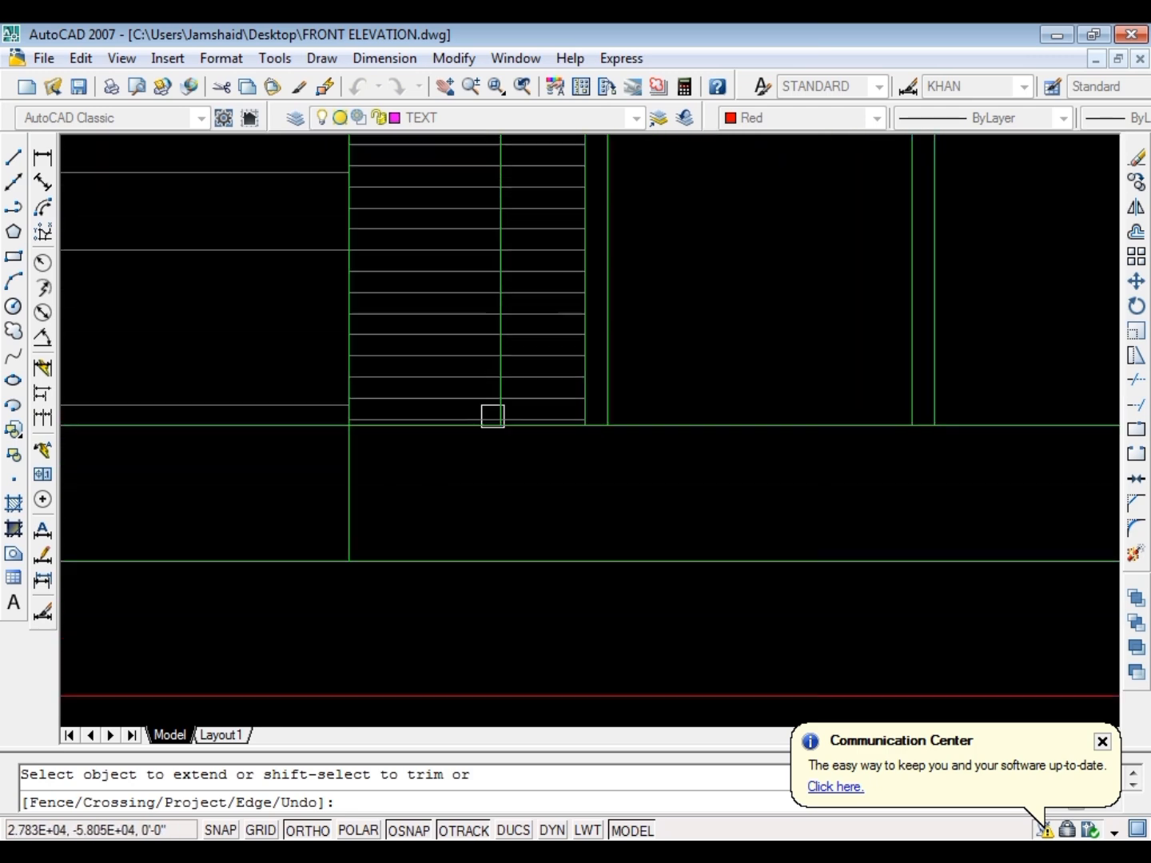
Stretch the vertical line inside the line-hatched pier down to the intermediate plinth line
scroll(502, 394, "up", 2)
scroll(491, 395, "down", 3)
scroll(493, 399, "up", 4)
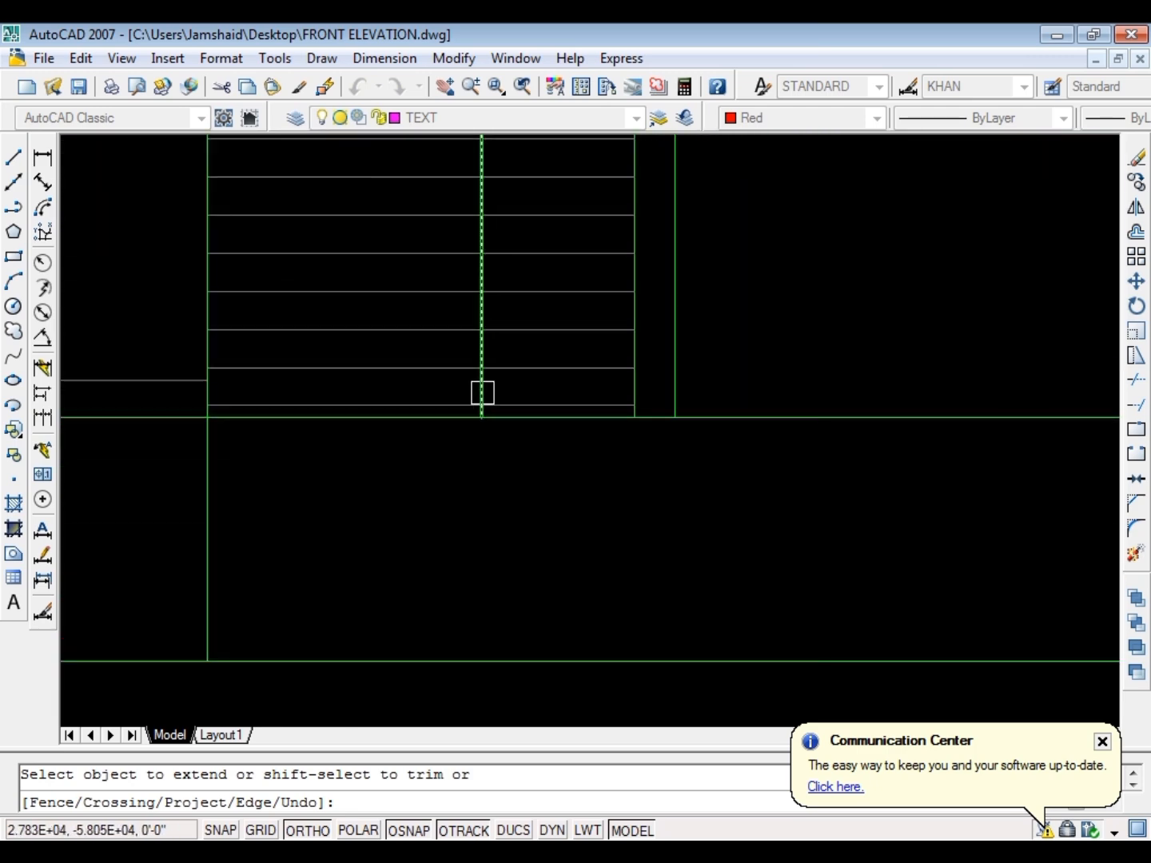
scroll(482, 392, "down", 2)
scroll(481, 392, "up", 3)
key("Escape")
left_click(478, 406)
left_click(478, 413)
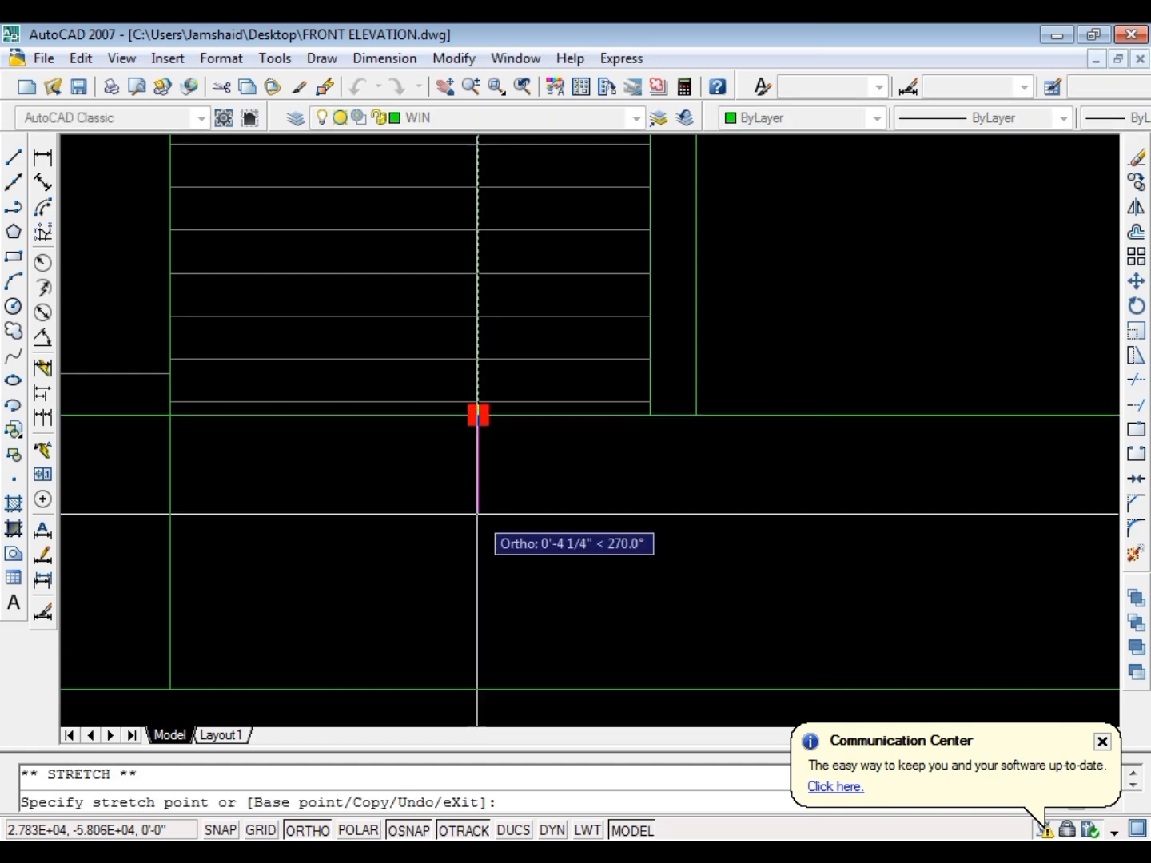
key("Escape")
Extend both edges of the narrow right-hand pier down to the intermediate plinth line
scroll(540, 435, "down", 3)
type("ex")
key("Return")
scroll(824, 448, "up", 3)
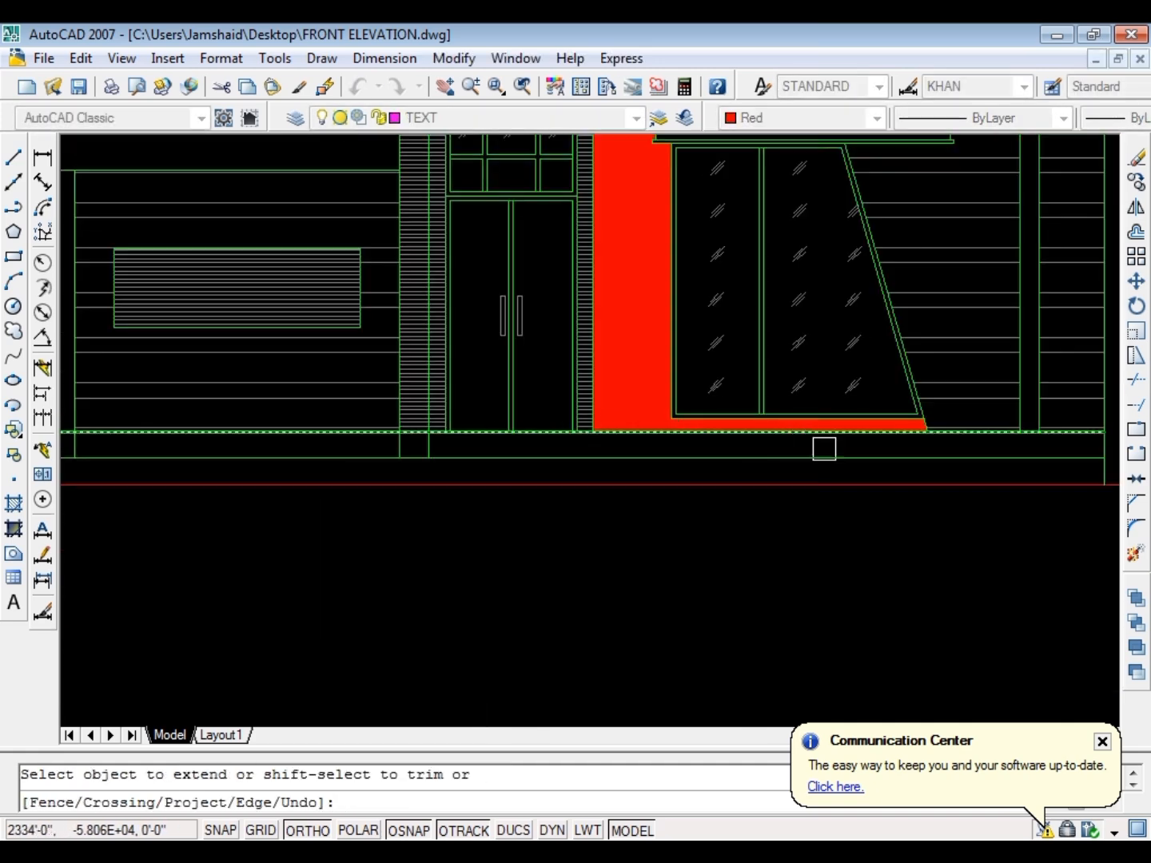
scroll(1075, 442, "up", 2)
scroll(673, 392, "down", 2)
scroll(587, 386, "up", 3)
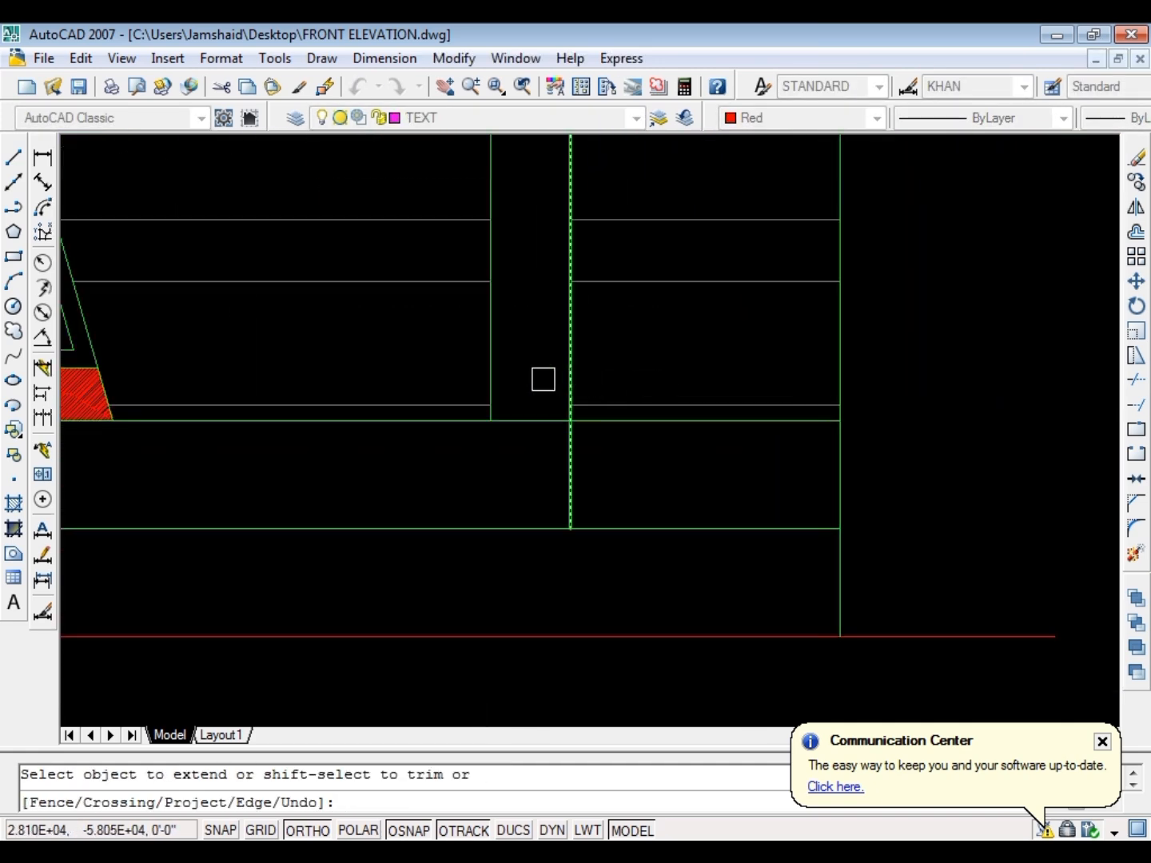
scroll(581, 399, "down", 4)
scroll(490, 407, "up", 5)
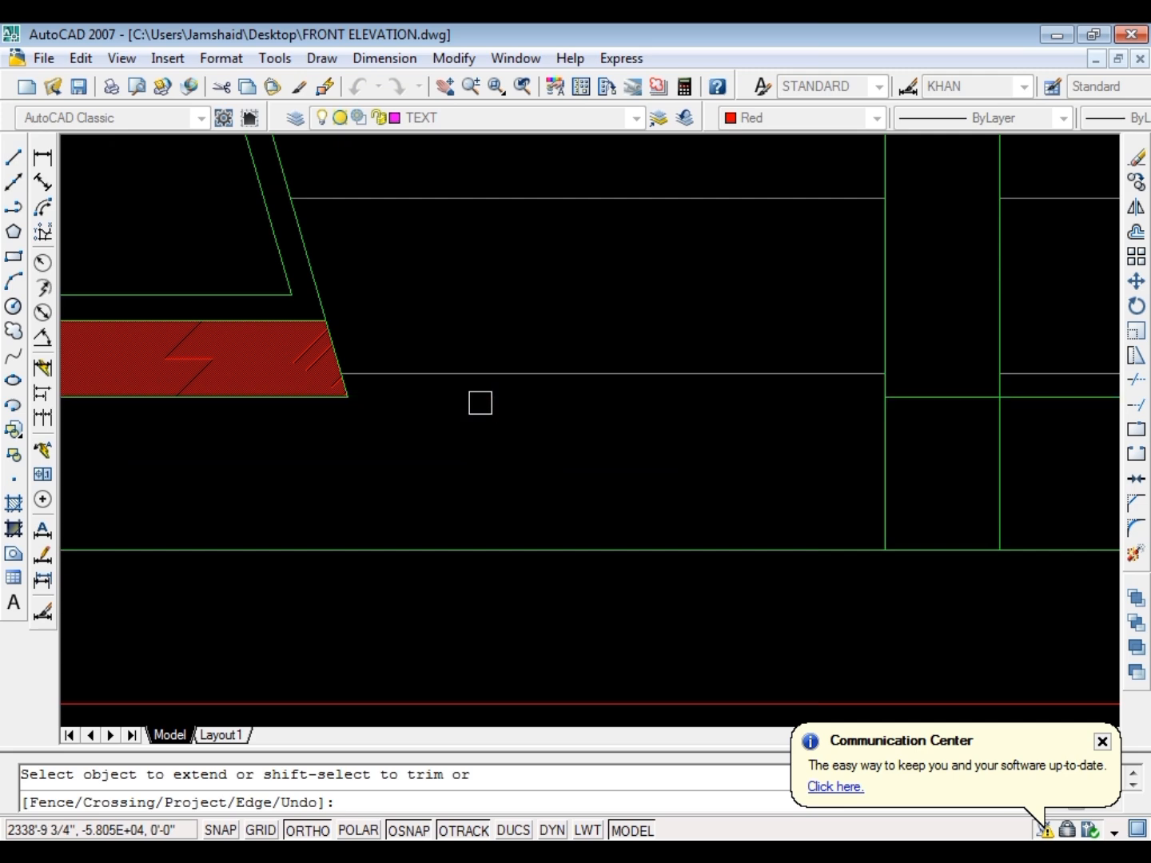
scroll(675, 406, "down", 4)
scroll(545, 404, "up", 4)
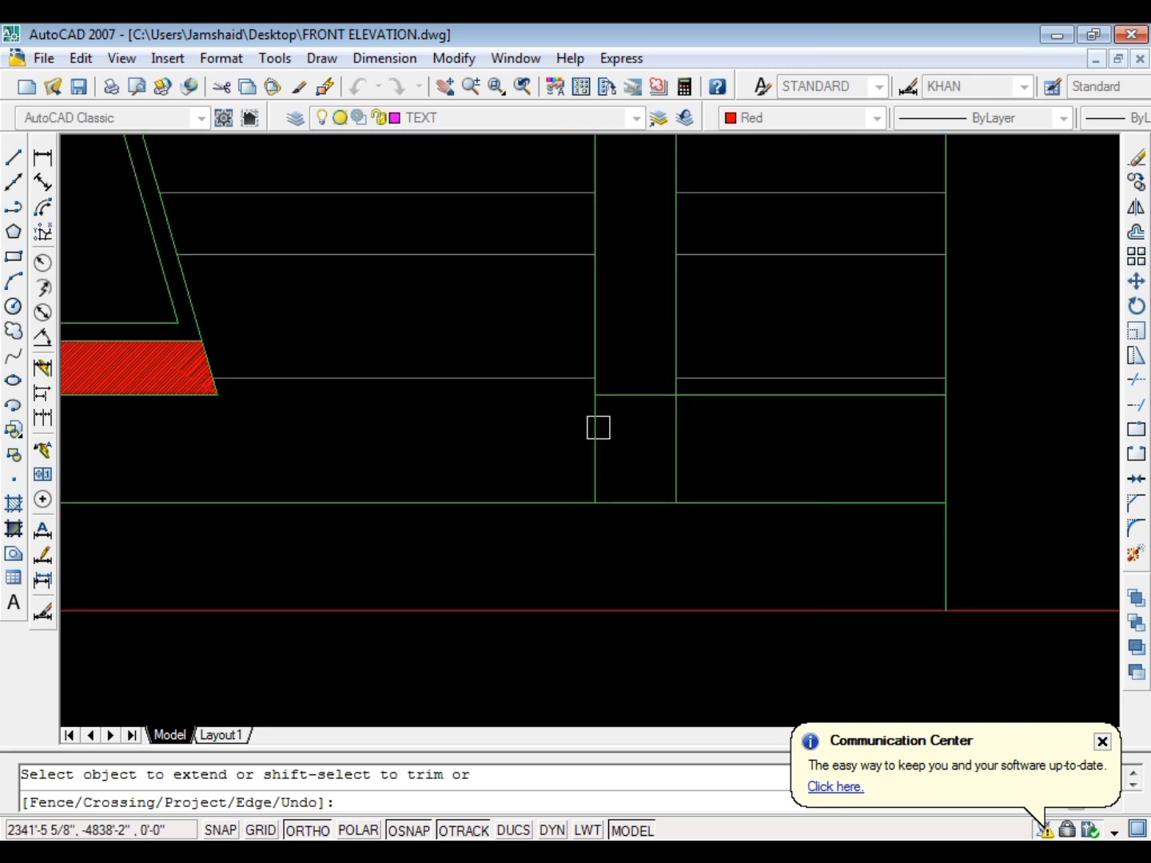
scroll(601, 423, "down", 3)
key("Escape")
key("Escape")
scroll(400, 414, "up", 2)
scroll(691, 446, "down", 2)
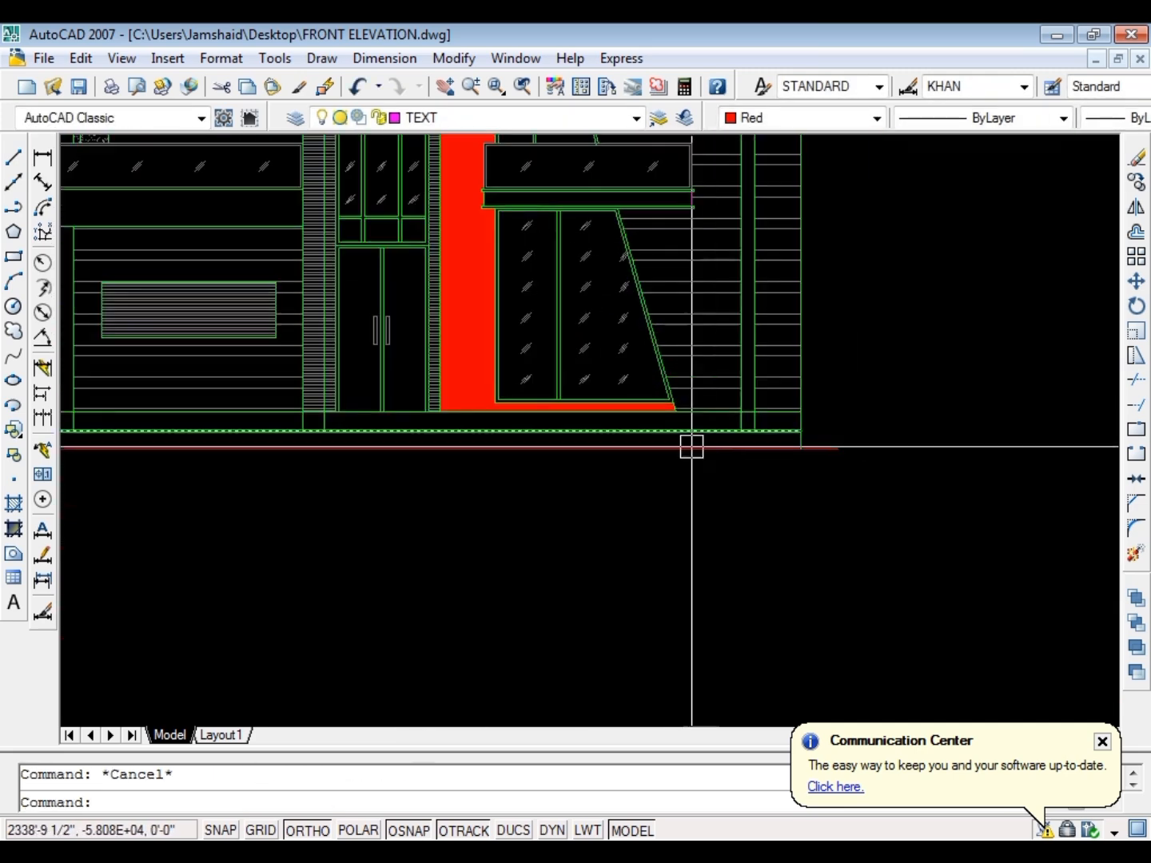
scroll(692, 446, "up", 6)
type("ex")
key("Return")
key("Return")
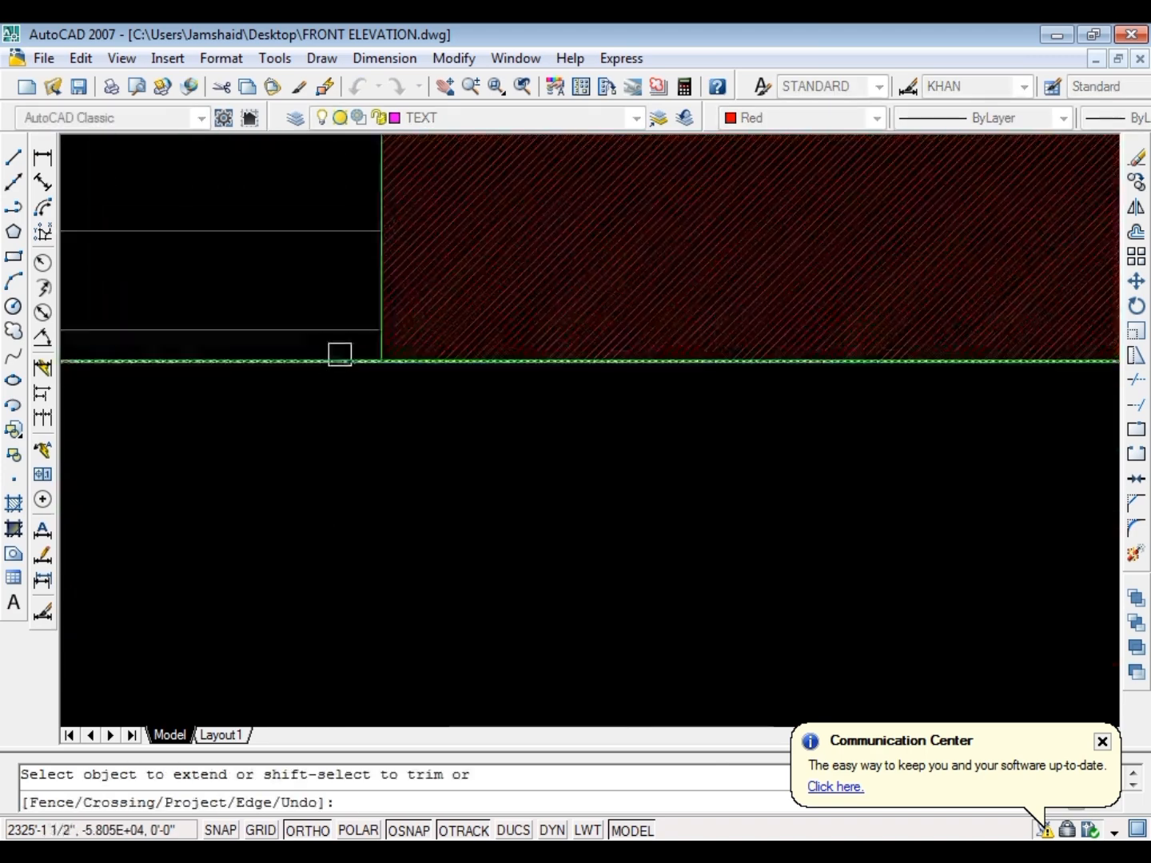
key("Escape")
Stretch the left edge of the solid red wall panel down to the intermediate plinth line
left_click(381, 360)
left_click(381, 360)
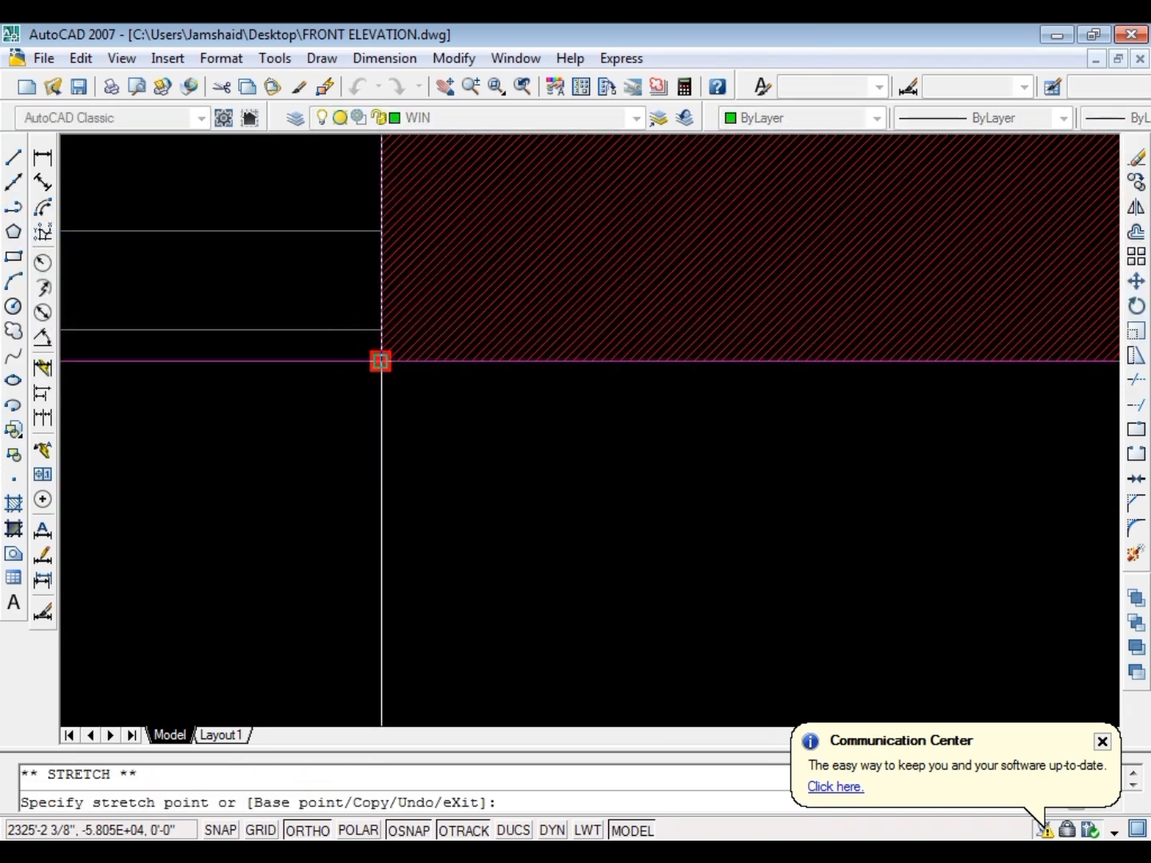
scroll(390, 373, "down", 2)
scroll(406, 381, "up", 1)
left_click(407, 379)
key("Escape")
scroll(308, 407, "down", 5)
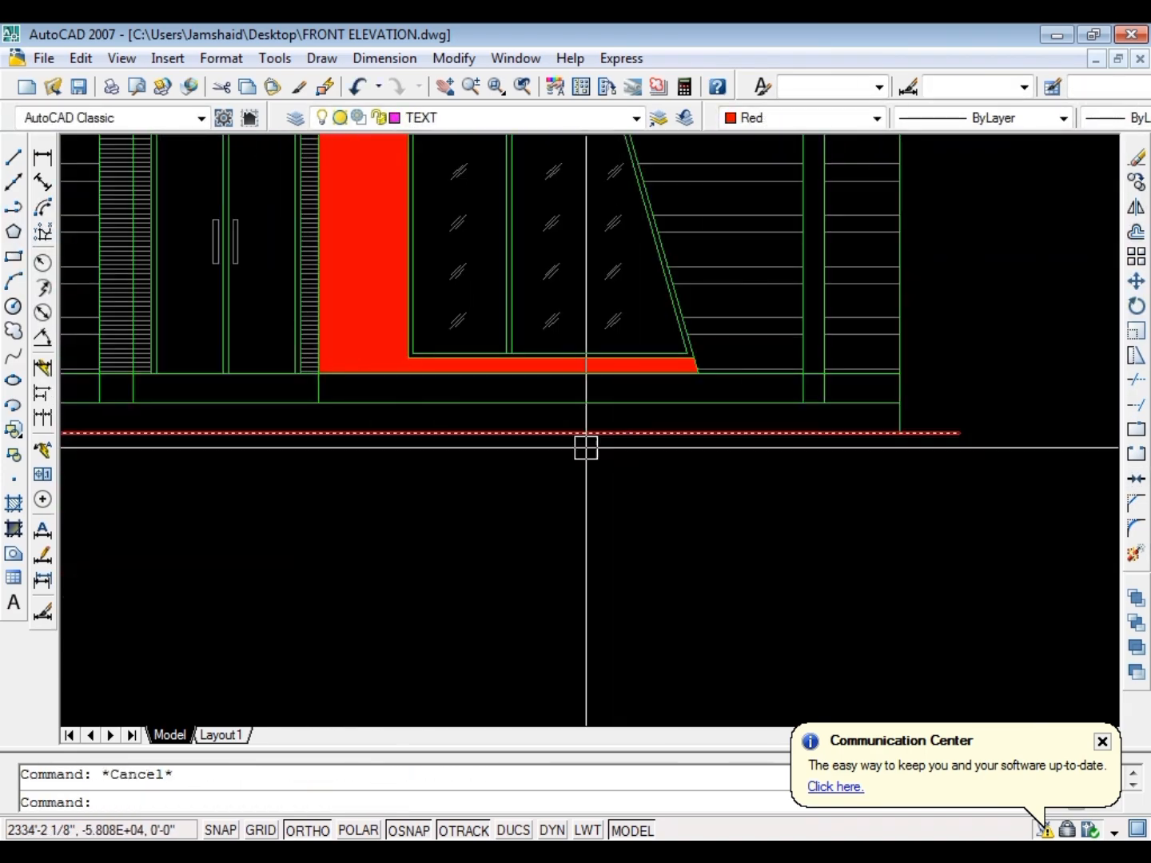
Extend the slanted edge of the red wall panel down to the intermediate plinth line
scroll(726, 361, "up", 6)
type("ex")
key("Return")
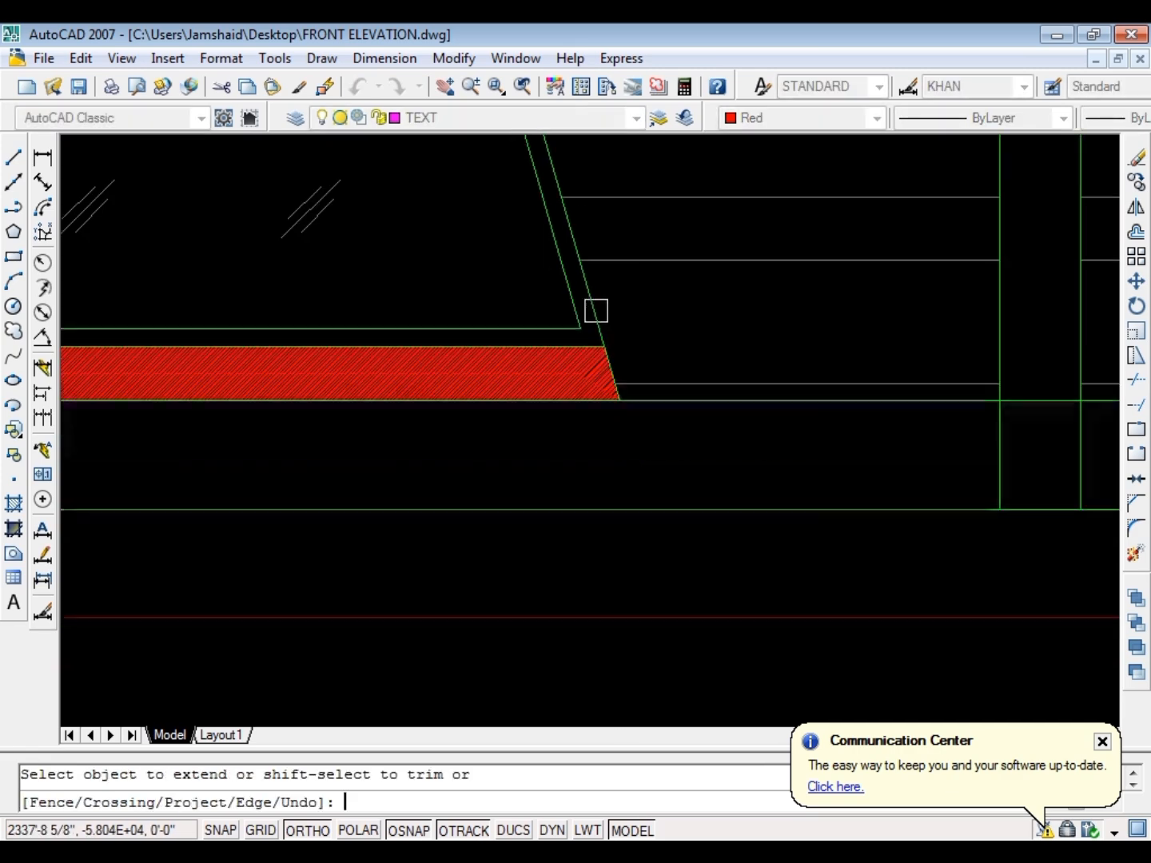
key("Escape")
scroll(625, 355, "down", 3)
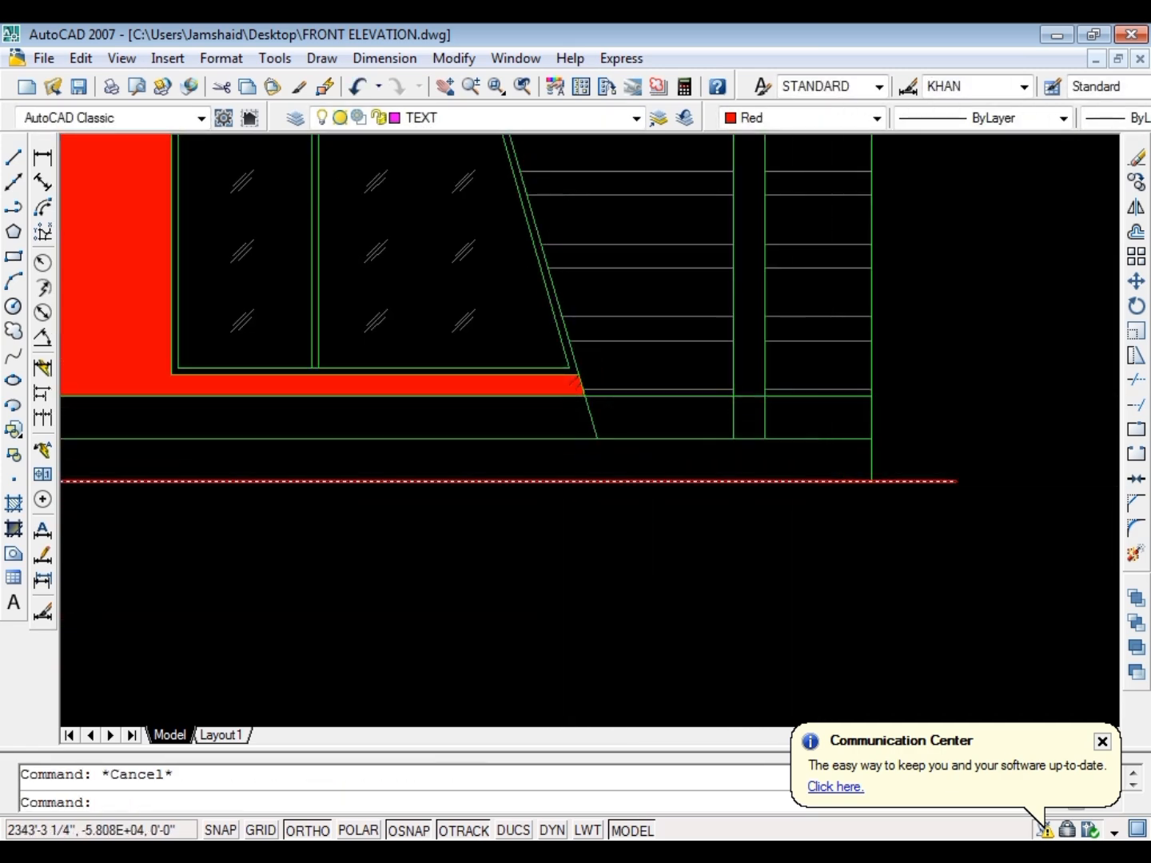
Add the plinth areas on both sides of the right-hand pier to the horizontal-line wall hatch
left_click(648, 382)
double_click(648, 383)
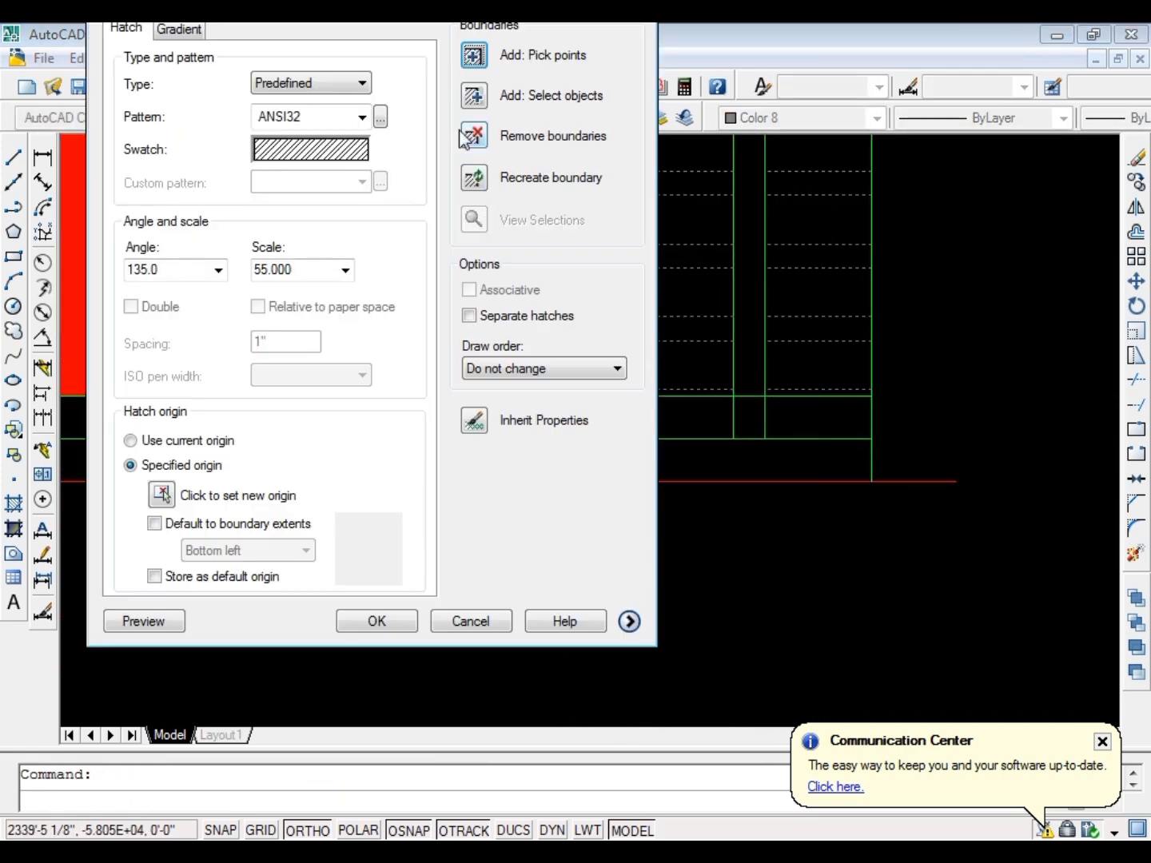
left_click(474, 64)
left_click(676, 425)
left_click(798, 421)
key("Return")
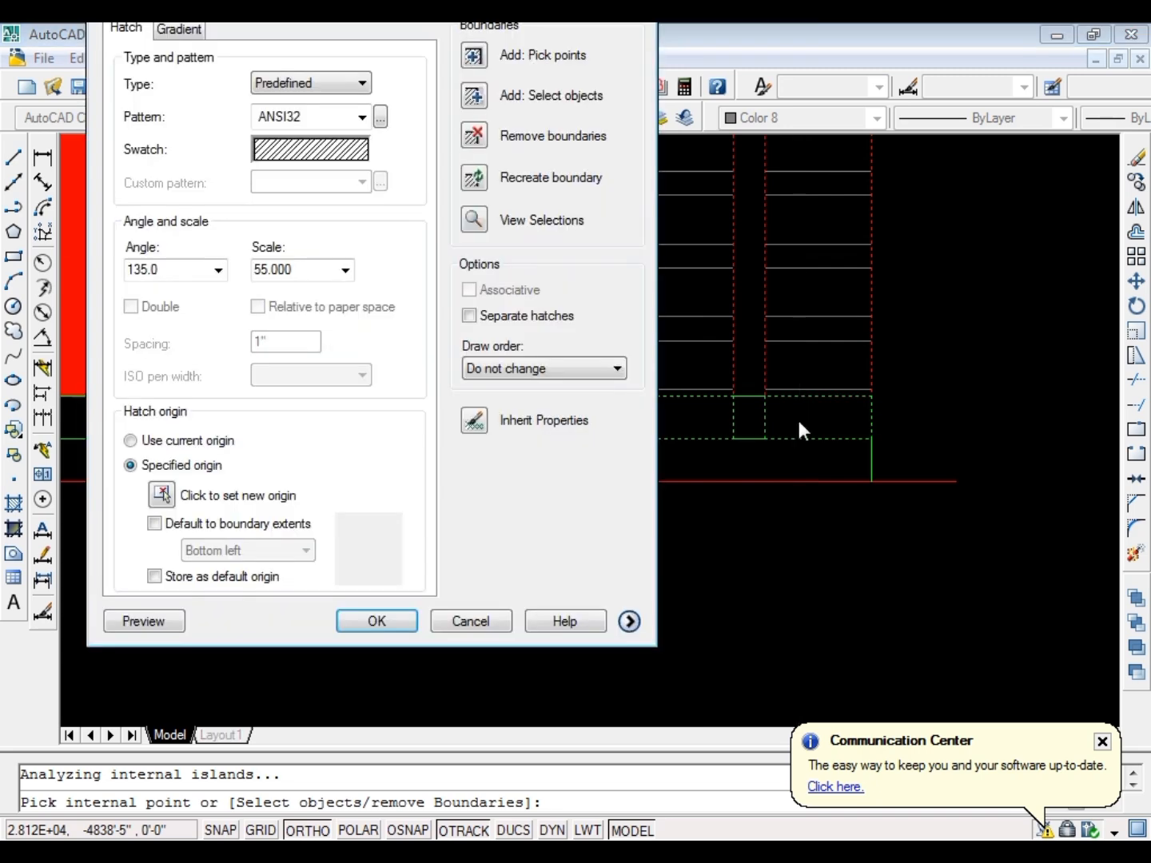
key("Return")
key("Escape")
scroll(766, 435, "up", 4)
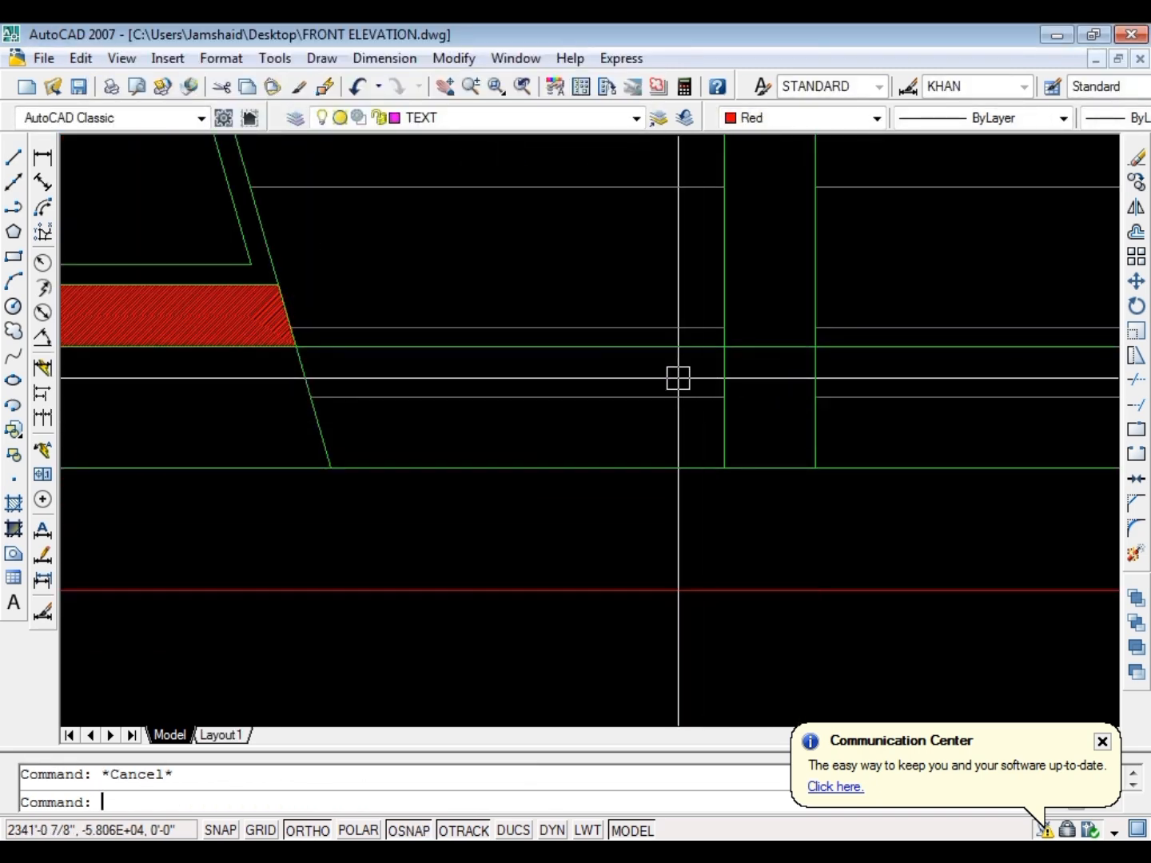
Trim the upper plinth line between the slanted edge and the right-hand pier and across the pier, and erase its remaining end piece
type("tr")
key("space")
key("space")
left_click(641, 352)
left_click(765, 352)
key("Escape")
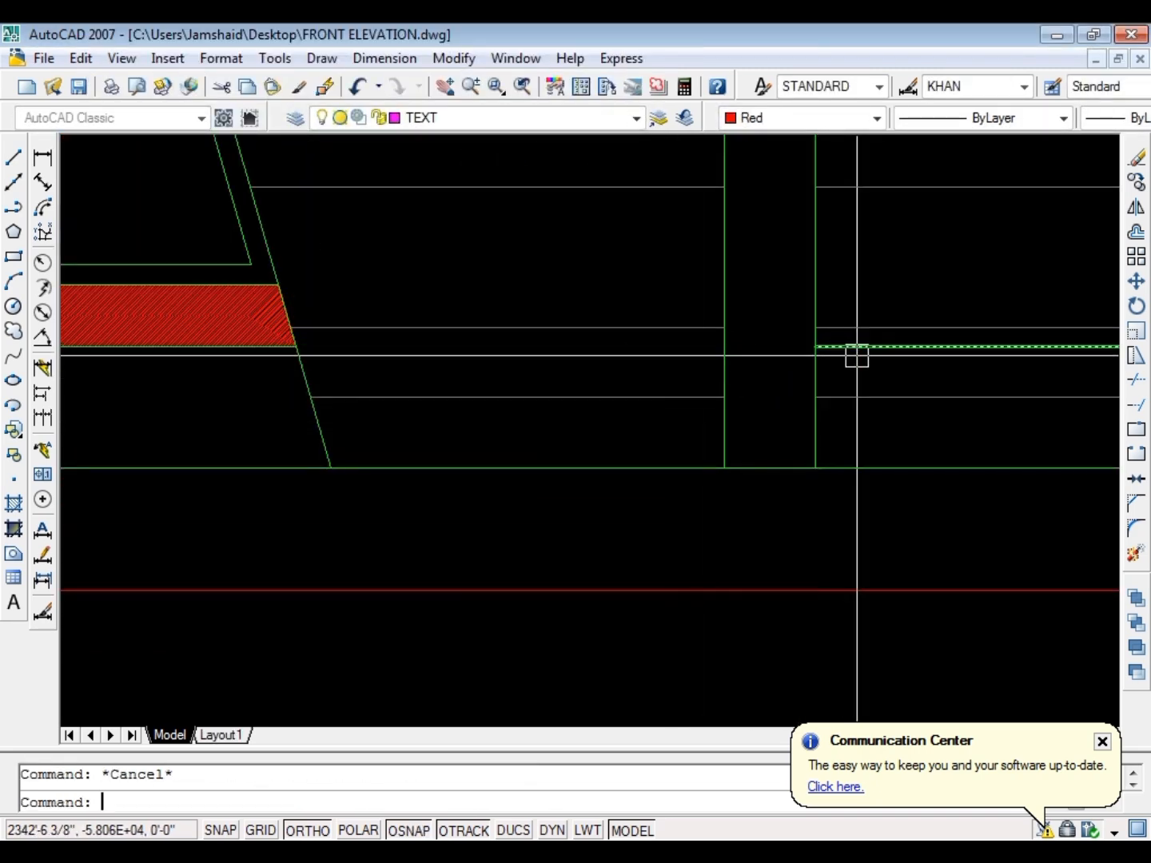
left_click(857, 354)
type("e")
scroll(722, 485, "down", 8)
key("Escape")
Add the plinth area directly below the red wall panel to the red hatch's boundary
scroll(519, 470, "up", 6)
double_click(363, 426)
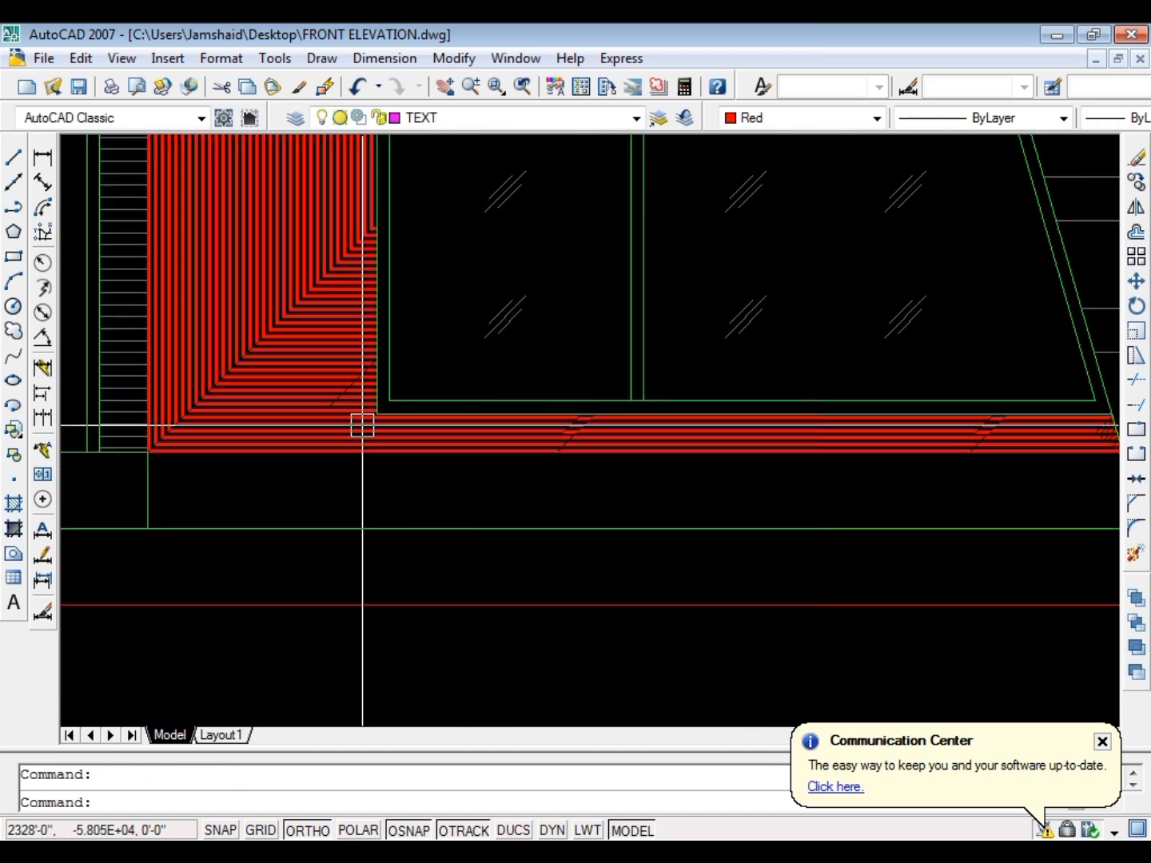
left_click(480, 76)
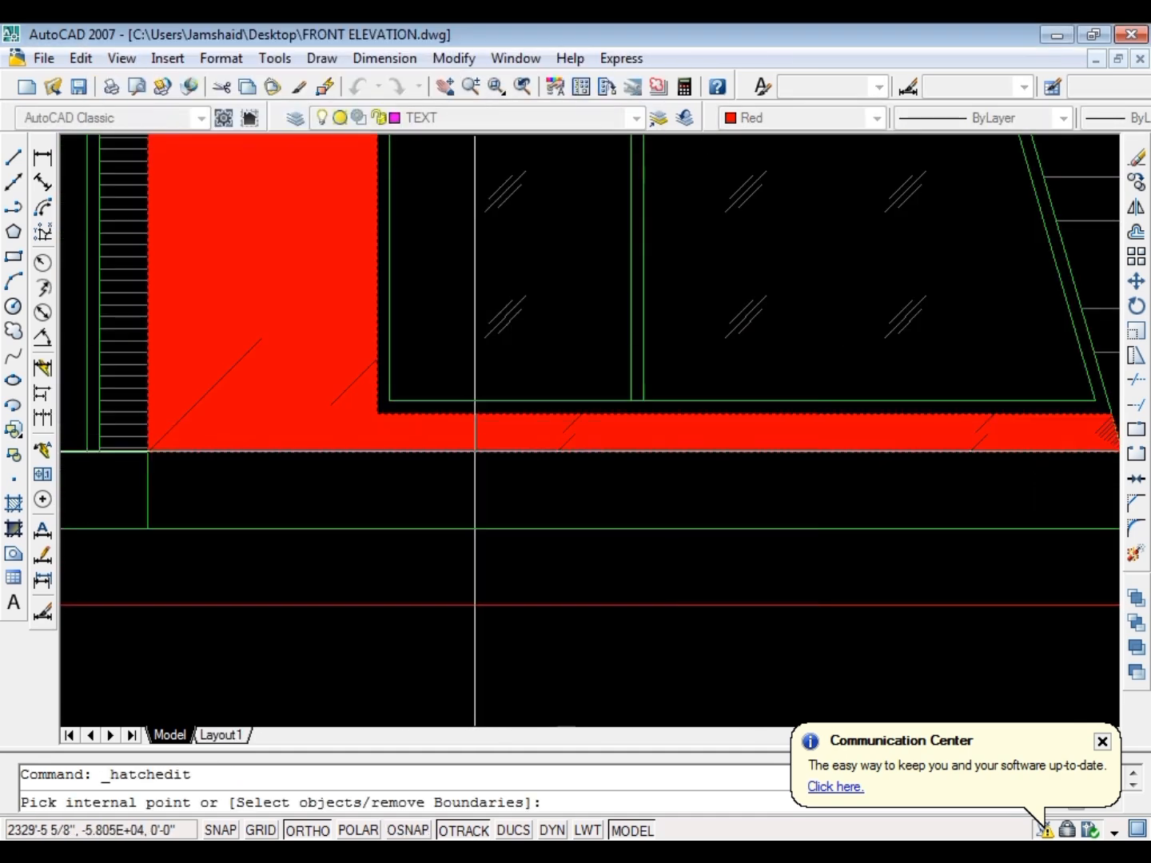
left_click(443, 520)
key("Return")
key("Return")
scroll(416, 415, "down", 4)
scroll(405, 368, "up", 6)
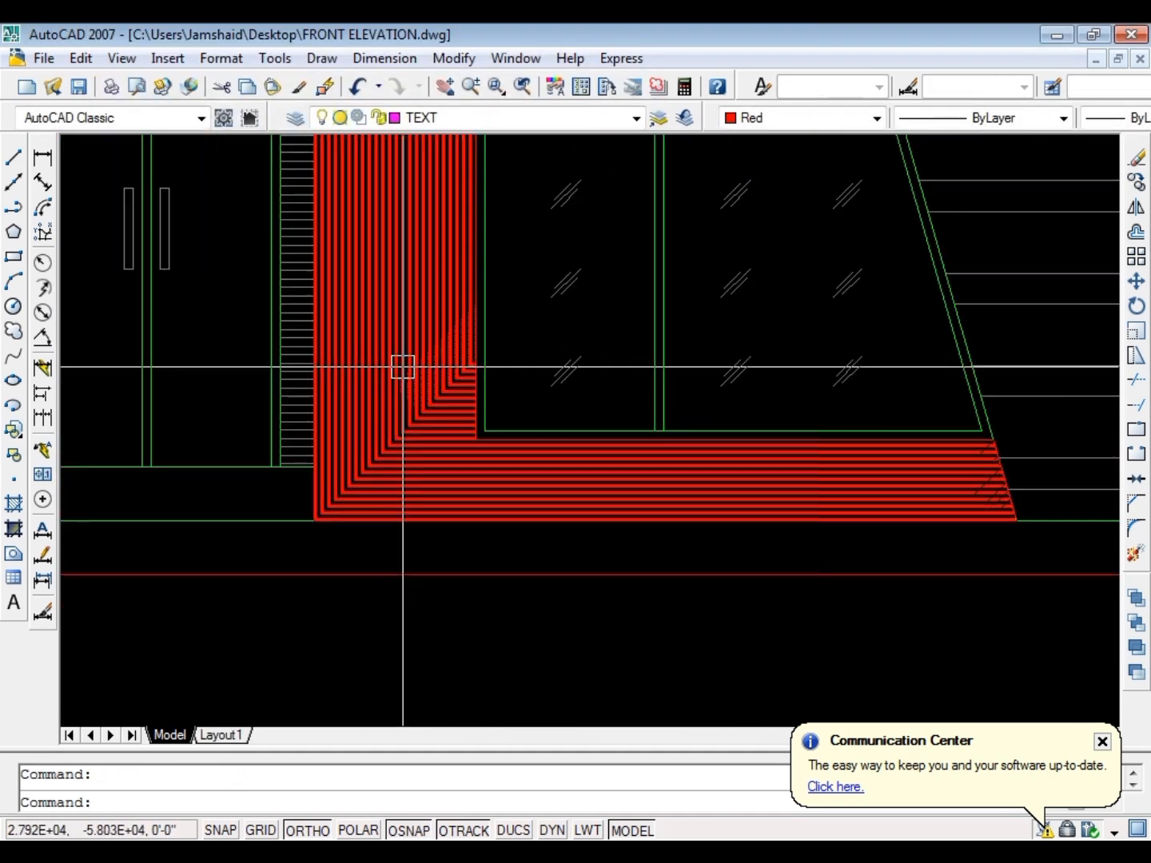
Change the red wall panel's hatch pattern to ANSI37 and increase its scale to a clearly visible cross-hatch
double_click(403, 368)
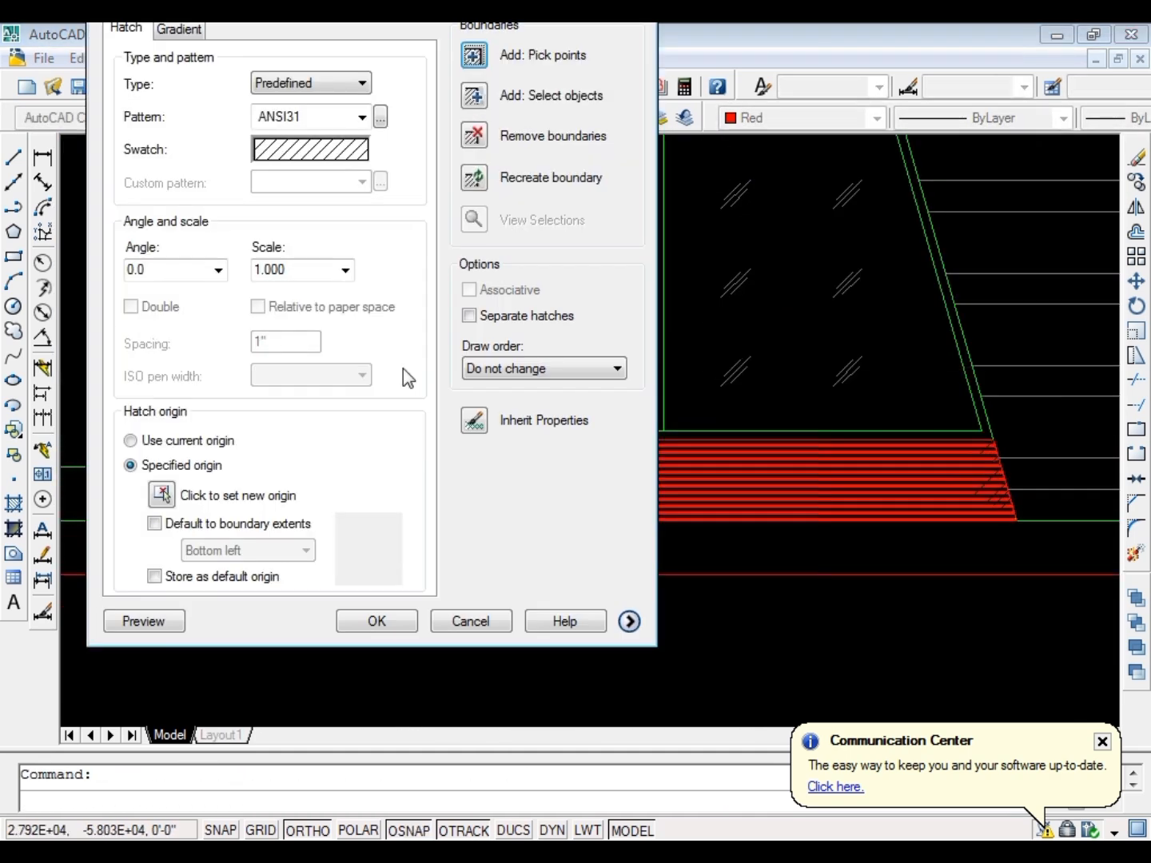
left_click(299, 152)
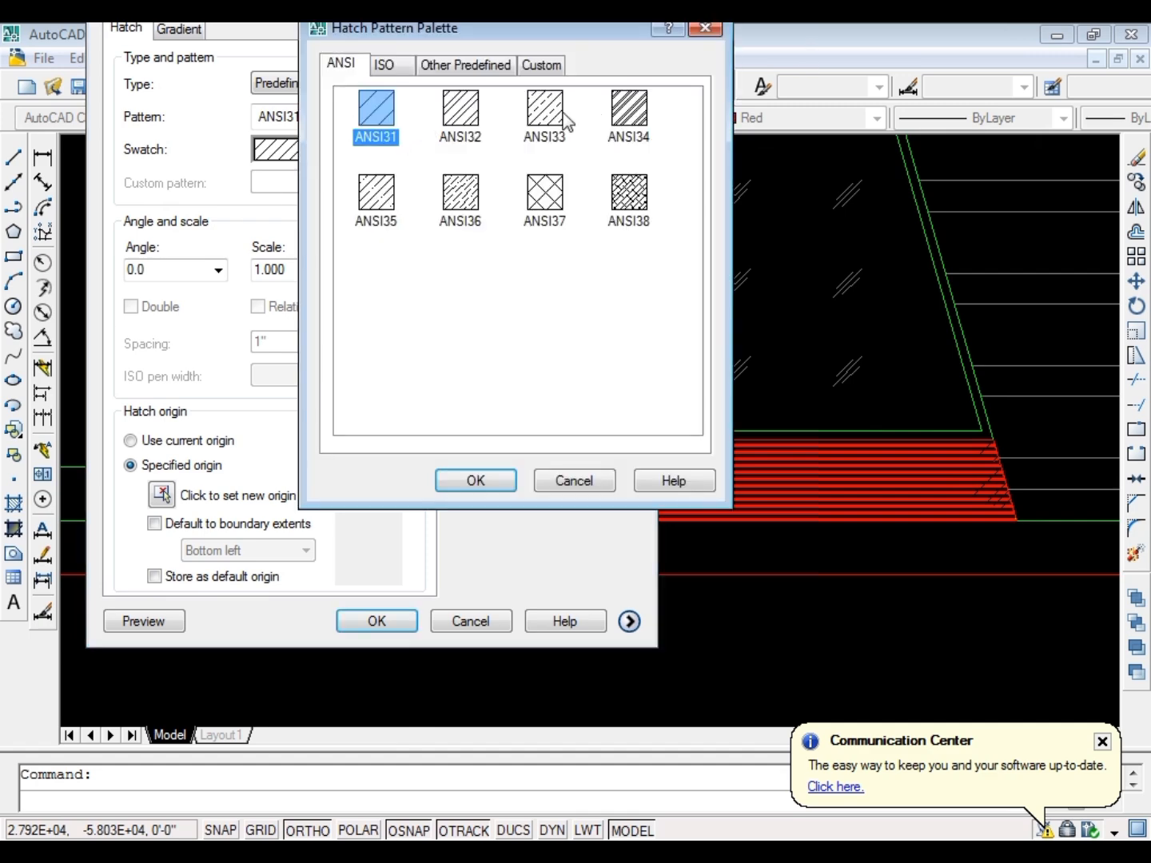
left_click(463, 481)
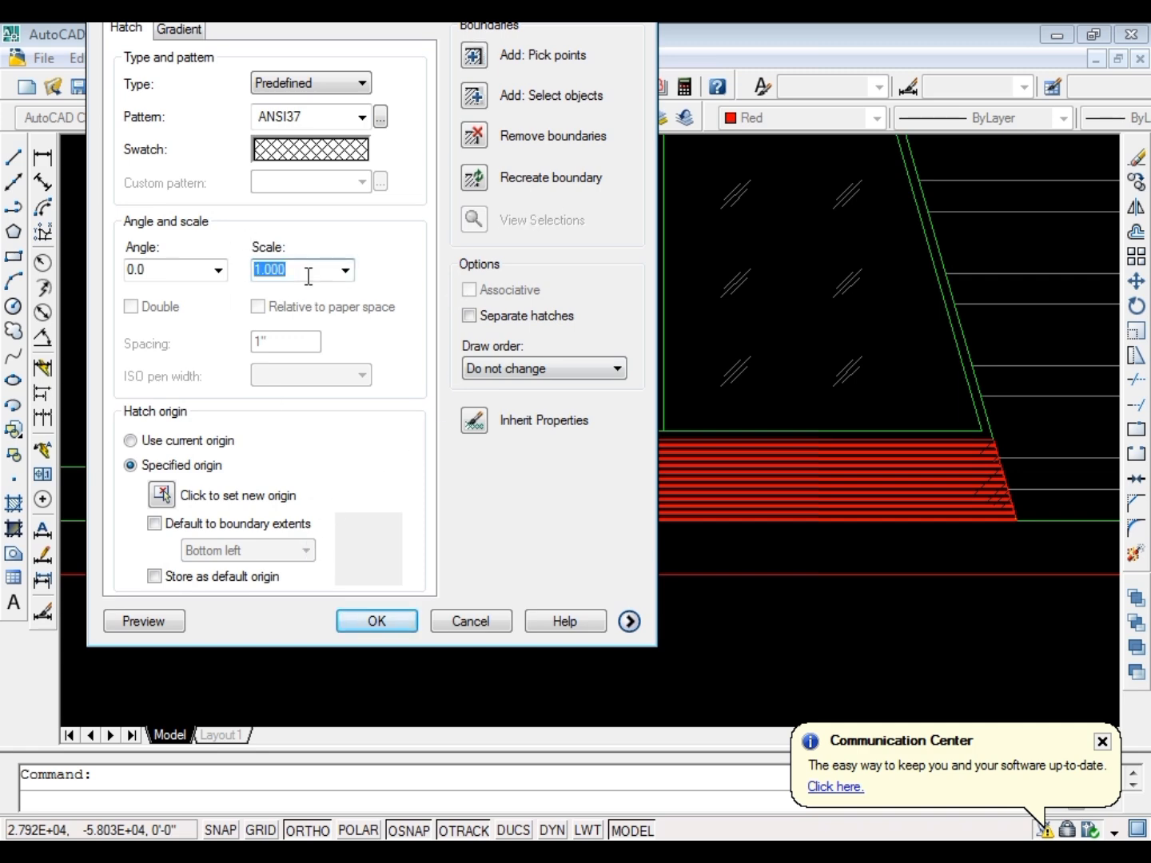
left_click(374, 623)
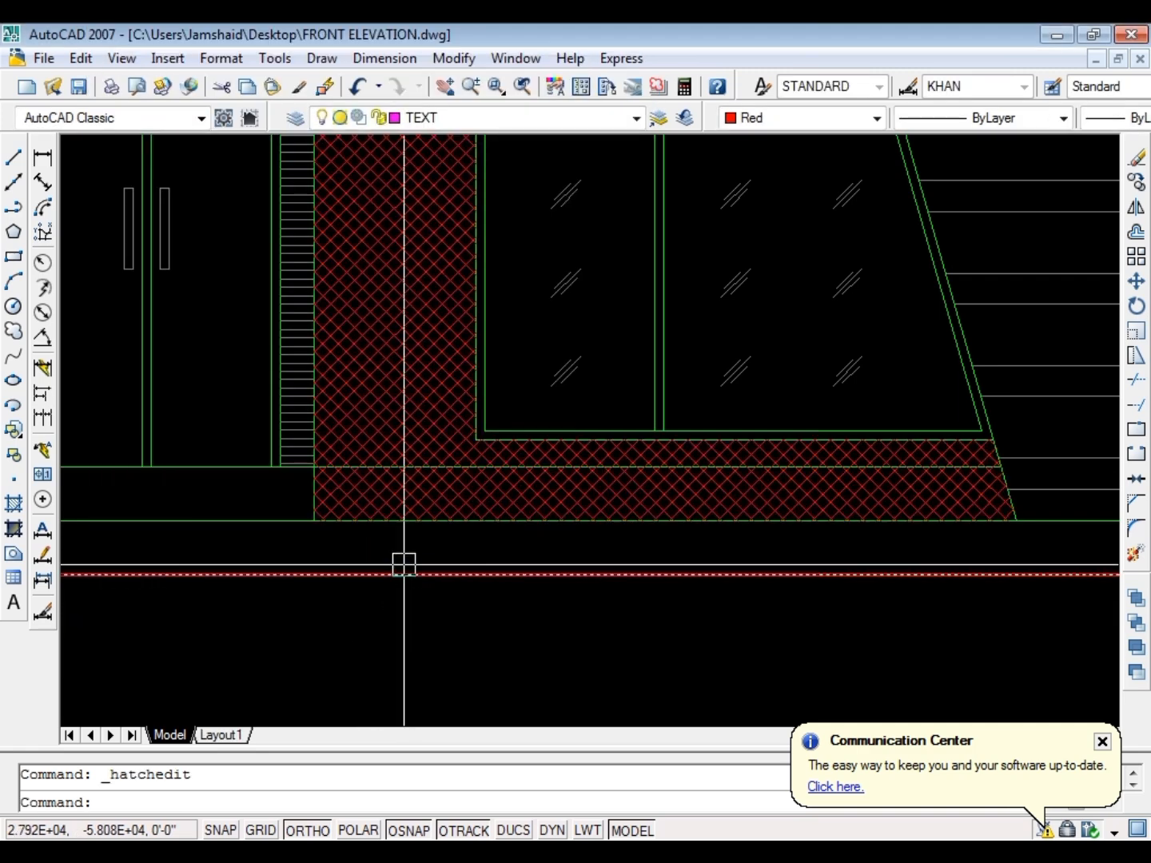
Match the red cross-hatch's properties to the window's grey glass reflection lines and save the drawing
key("Escape")
type("ma")
key("Return")
left_click(572, 384)
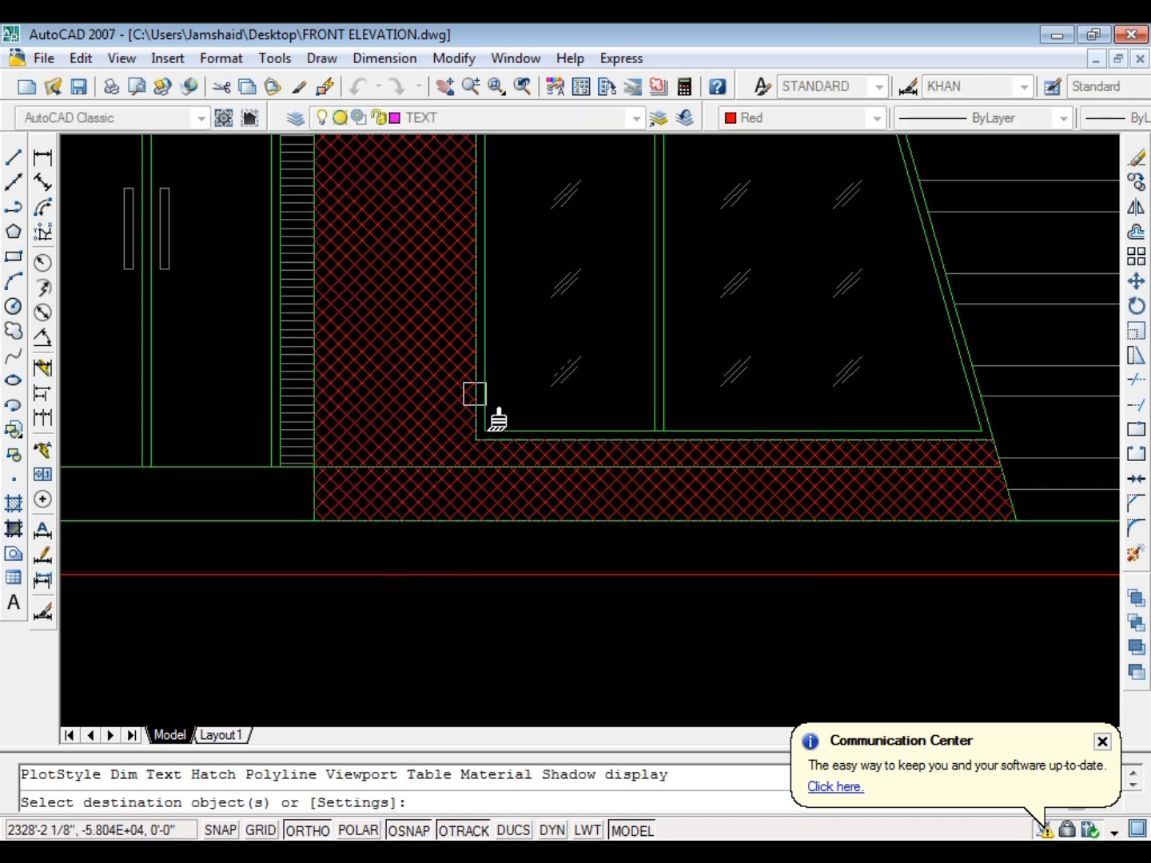
left_click(424, 435)
key("Escape")
scroll(388, 504, "down", 8)
scroll(472, 216, "up", 2)
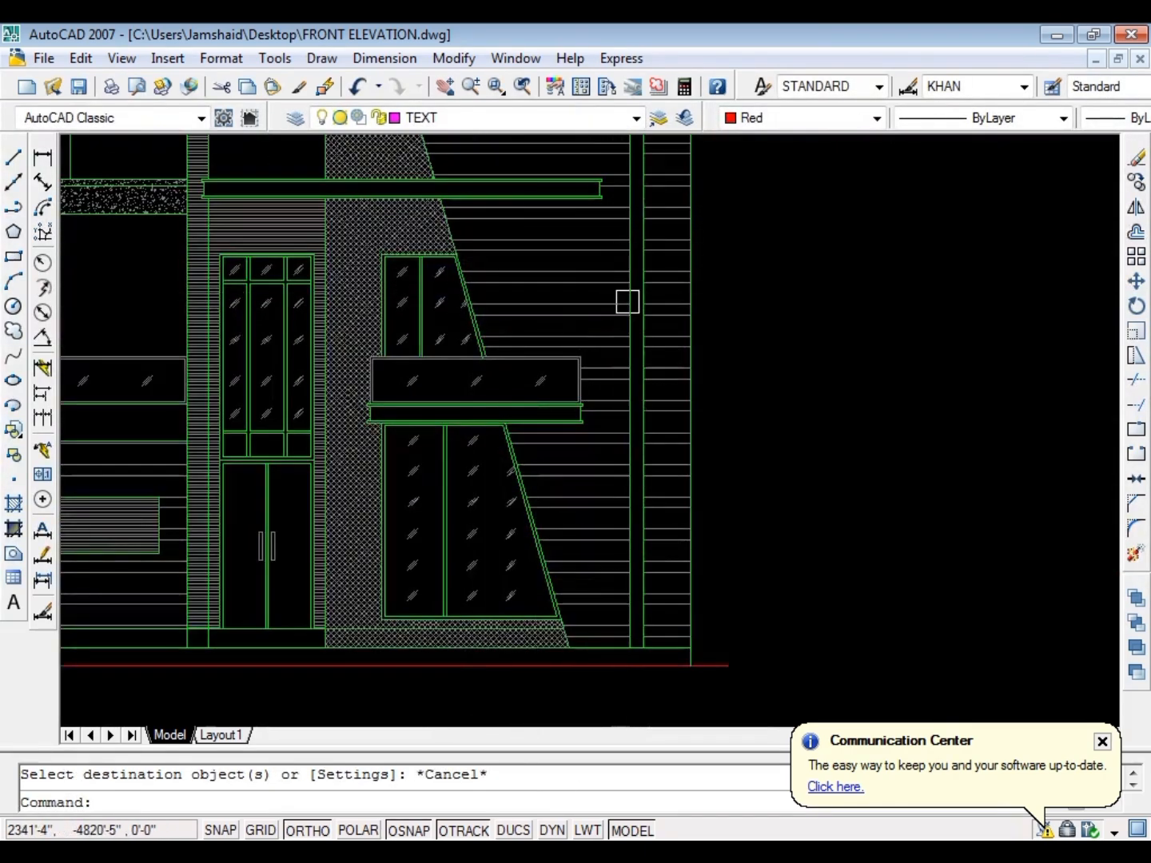
key("ctrl+s")
Hatch the empty wall area above the left balcony railing with the ANSI31 pattern at scale 1
scroll(489, 350, "down", 3)
scroll(498, 352, "up", 5)
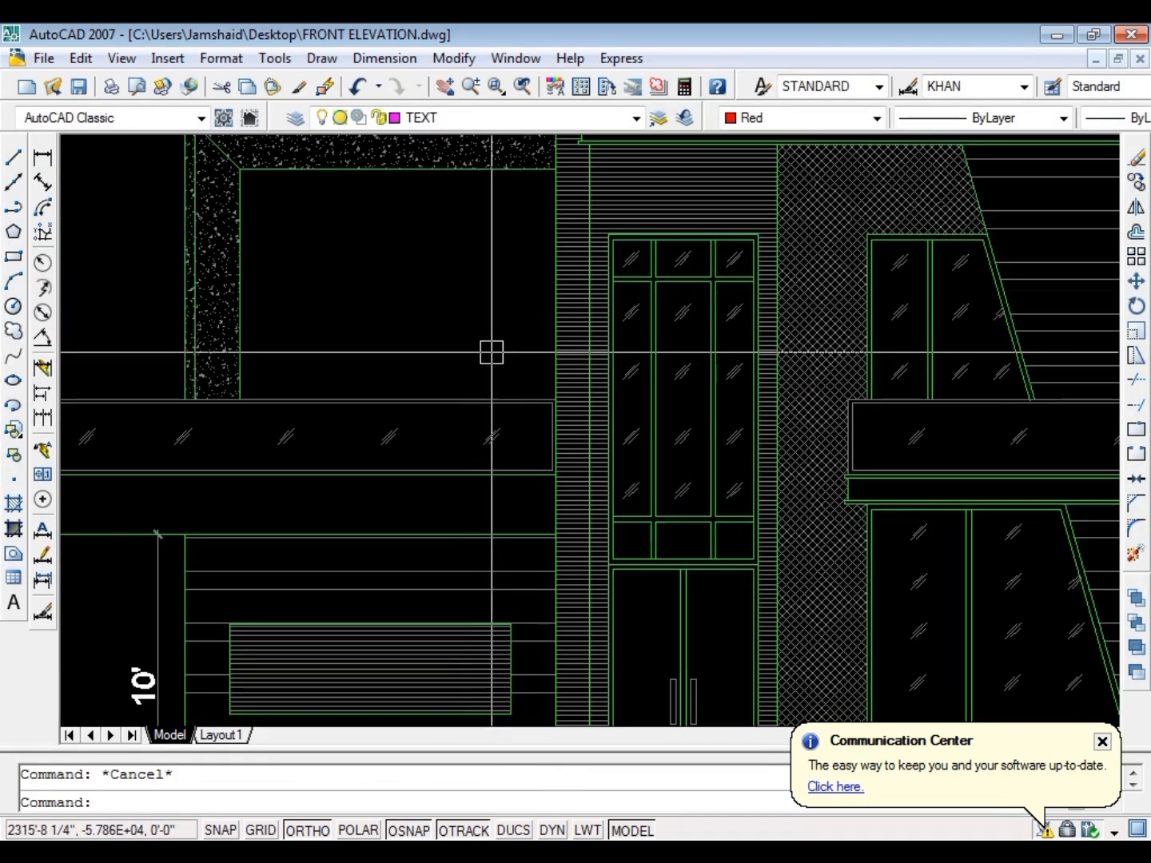
type("h")
key("Return")
left_click(500, 51)
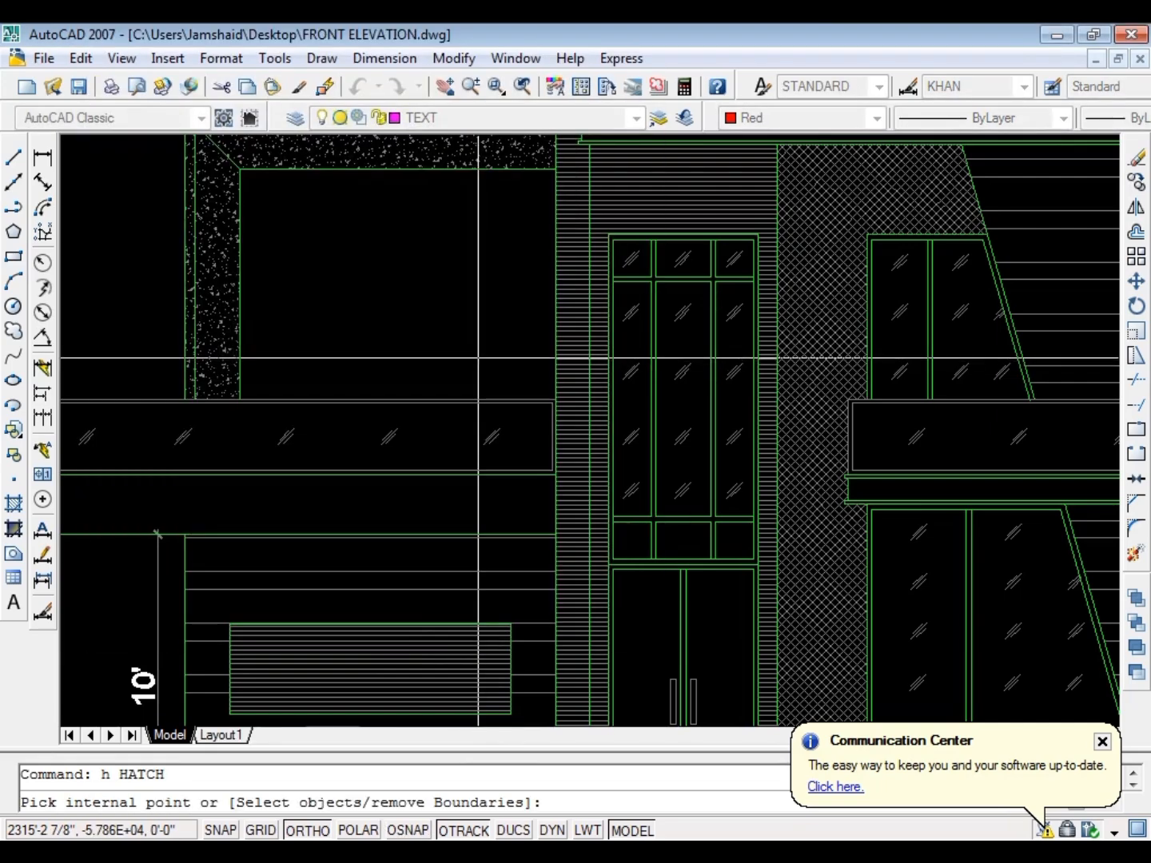
left_click(448, 326)
key("Return")
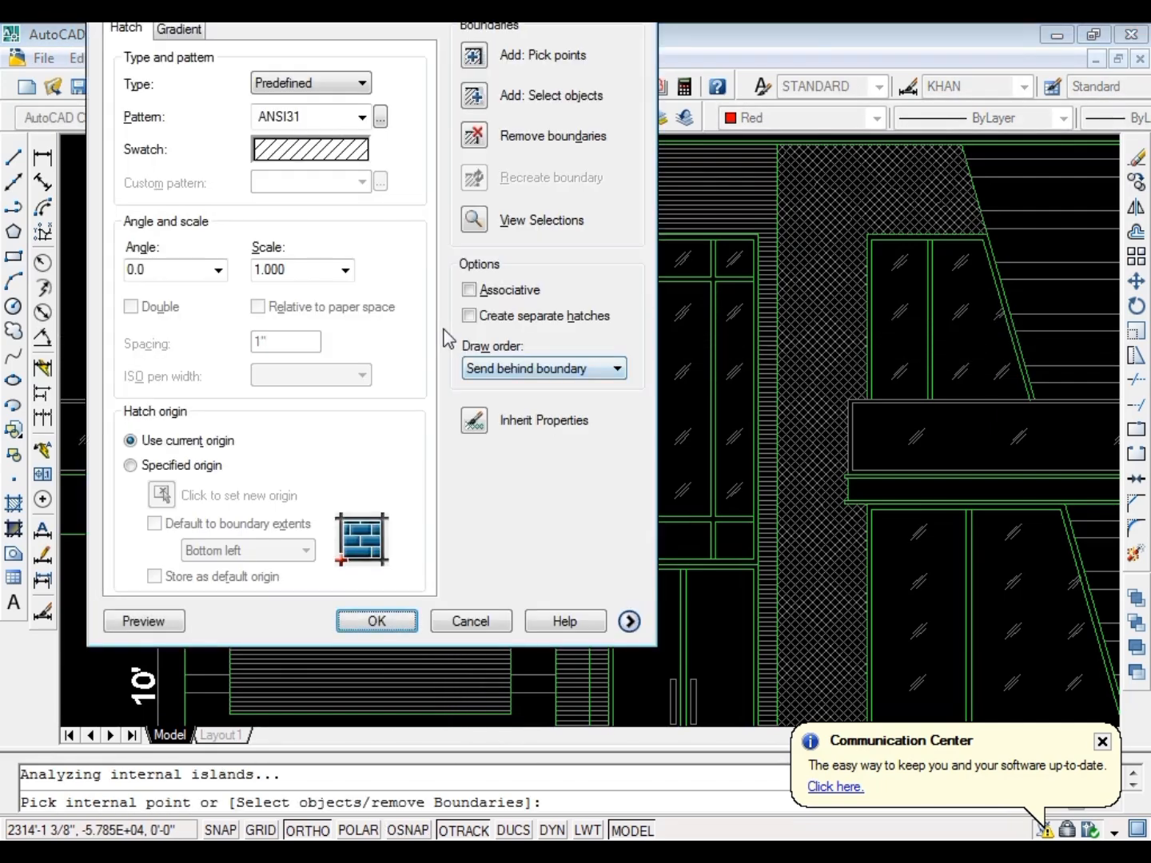
key("Return")
key("Escape")
scroll(448, 329, "down", 3)
Change the hatch above the left balcony railing to the ANSI38 pattern at scale 20
double_click(413, 322)
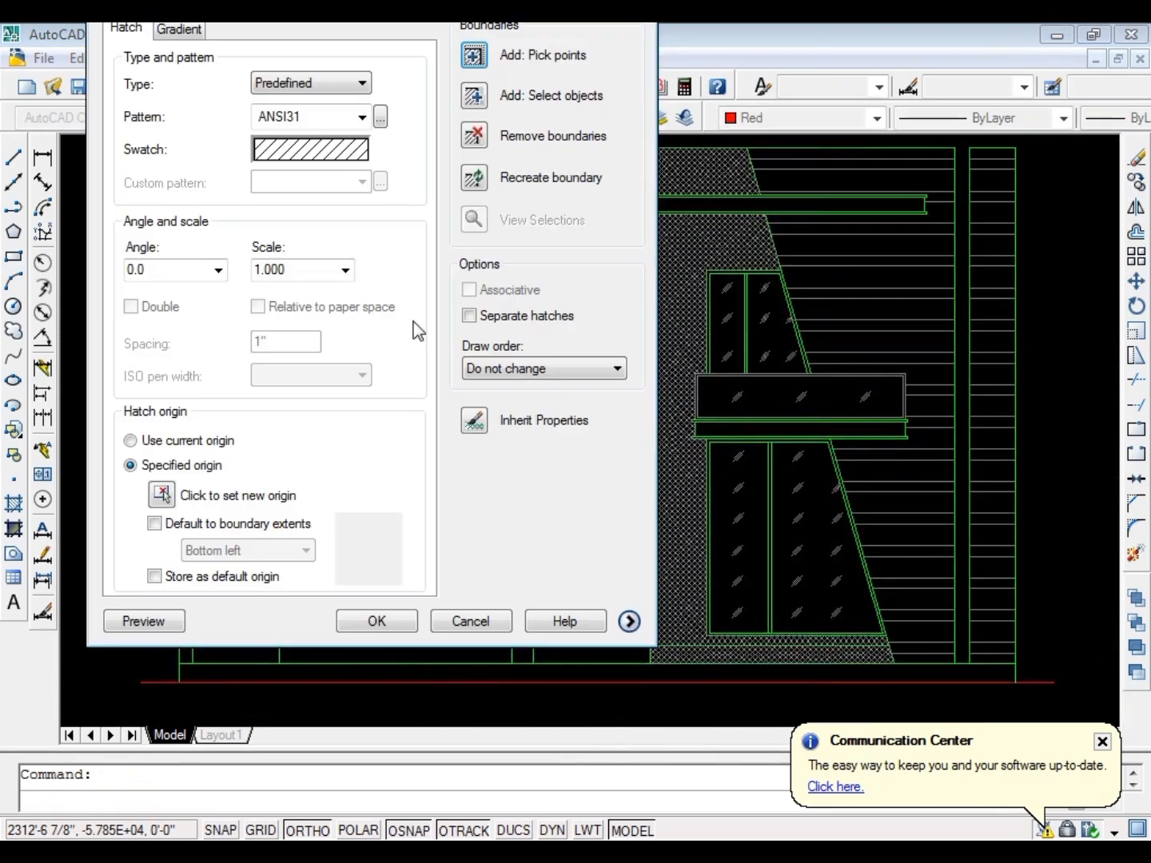
left_click(366, 150)
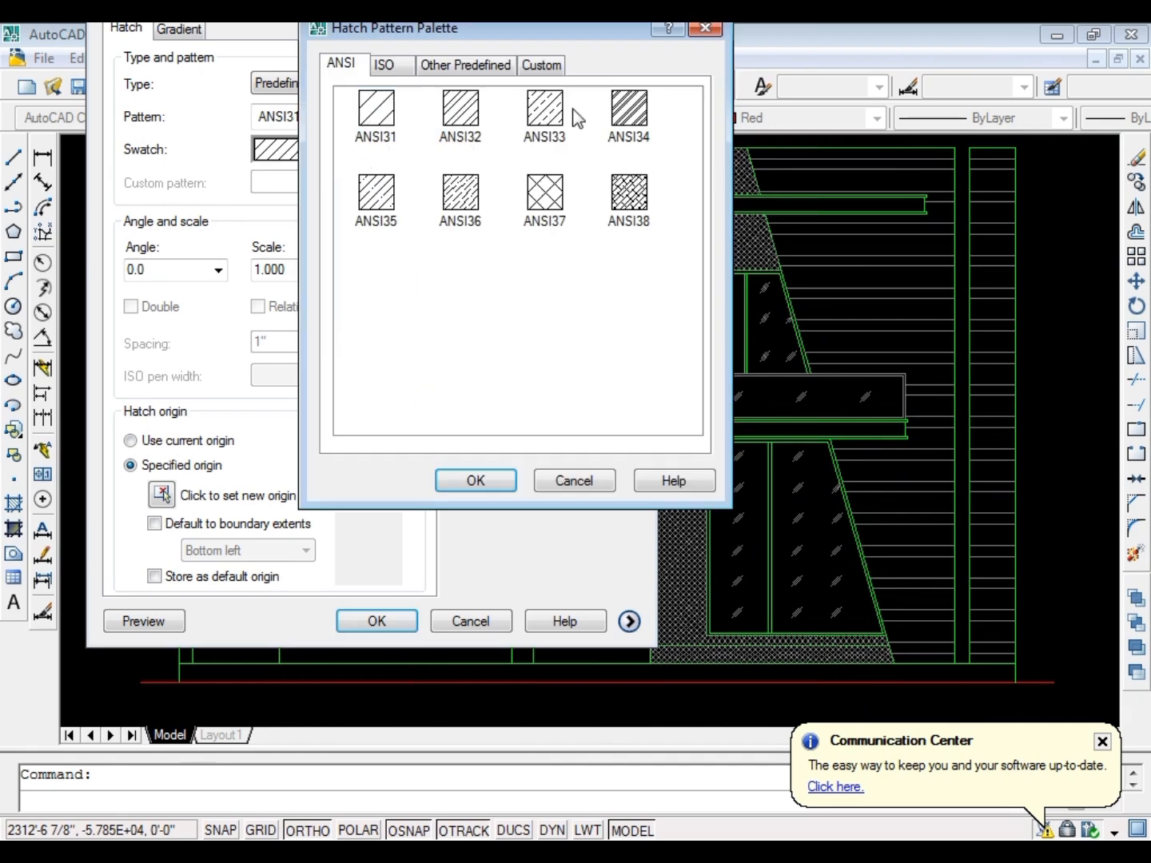
left_click(515, 481)
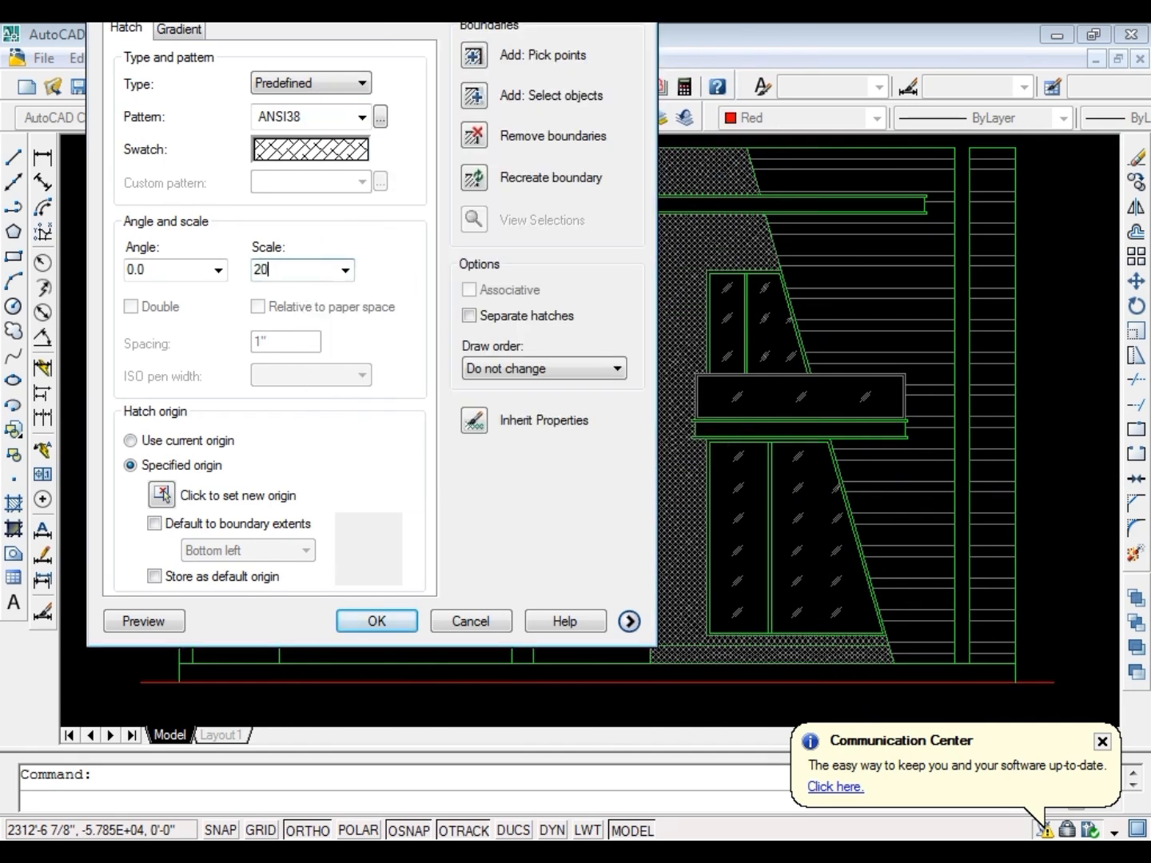
left_click(373, 622)
key("Escape")
Match the ANSI38 wall hatch's properties to the grey glass reflection lines of the tall door window
scroll(560, 300, "up", 5)
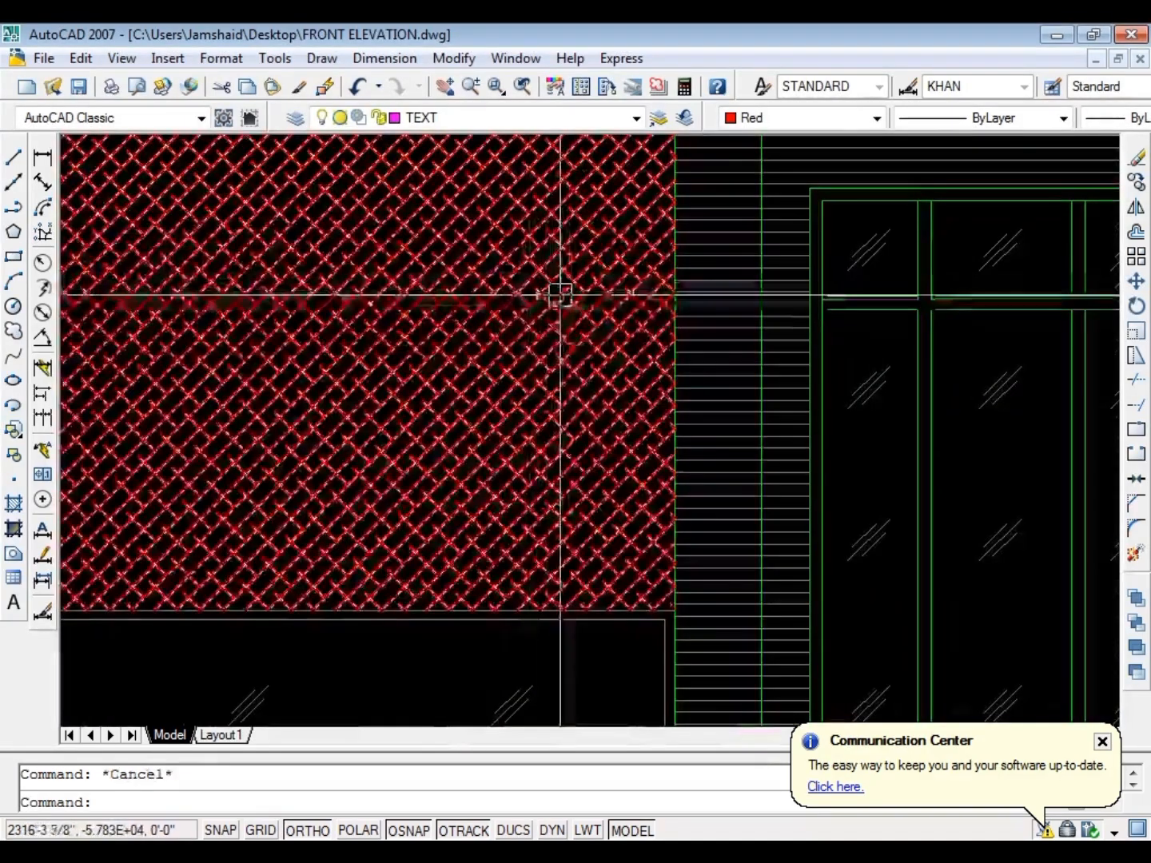
type("ma")
key("Return")
left_click(874, 375)
left_click(463, 364)
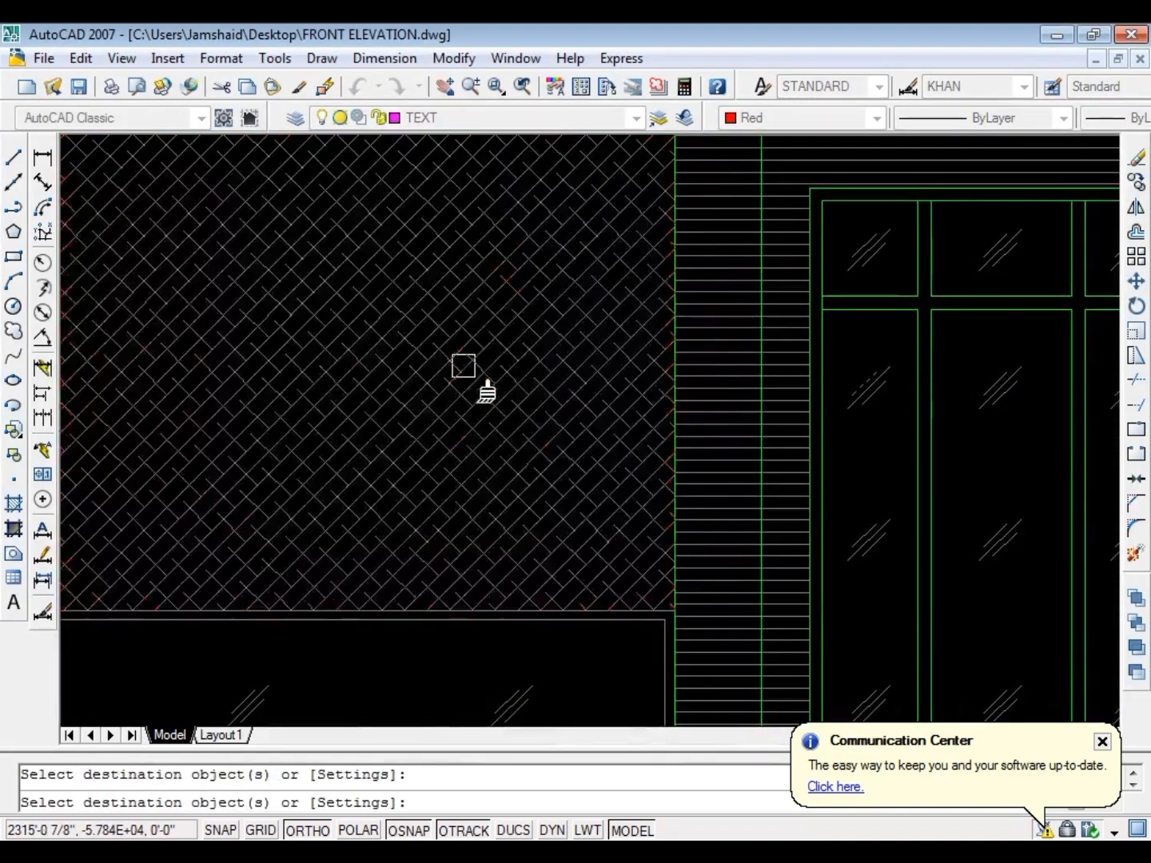
Finish matching the wall hatch's properties and save the drawing
key("Escape")
scroll(571, 472, "down", 5)
key("ctrl+s")
scroll(448, 336, "down", 2)
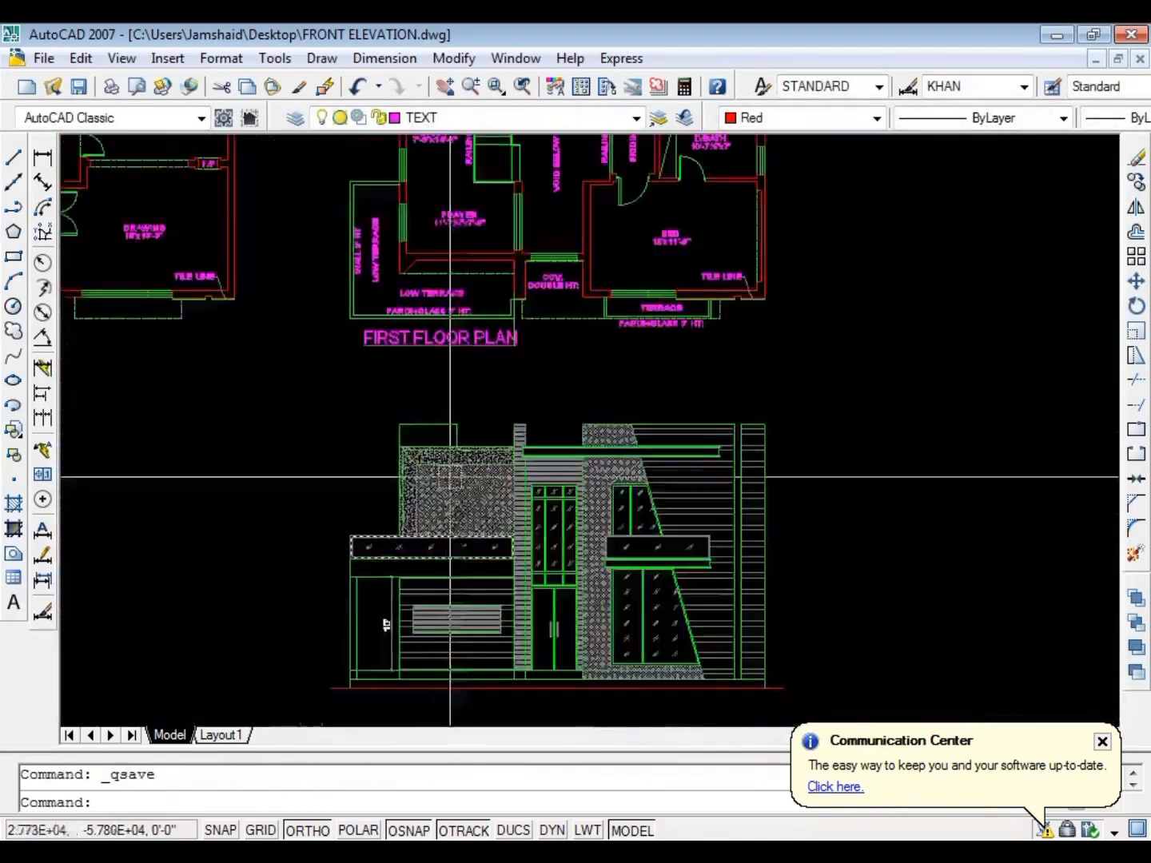
Copy the PARDI+GLASS 3' HT: text from the first floor plan onto the ground-floor lined wall above the striped panel and save
scroll(463, 288, "up", 6)
key("Escape")
scroll(316, 312, "up", 2)
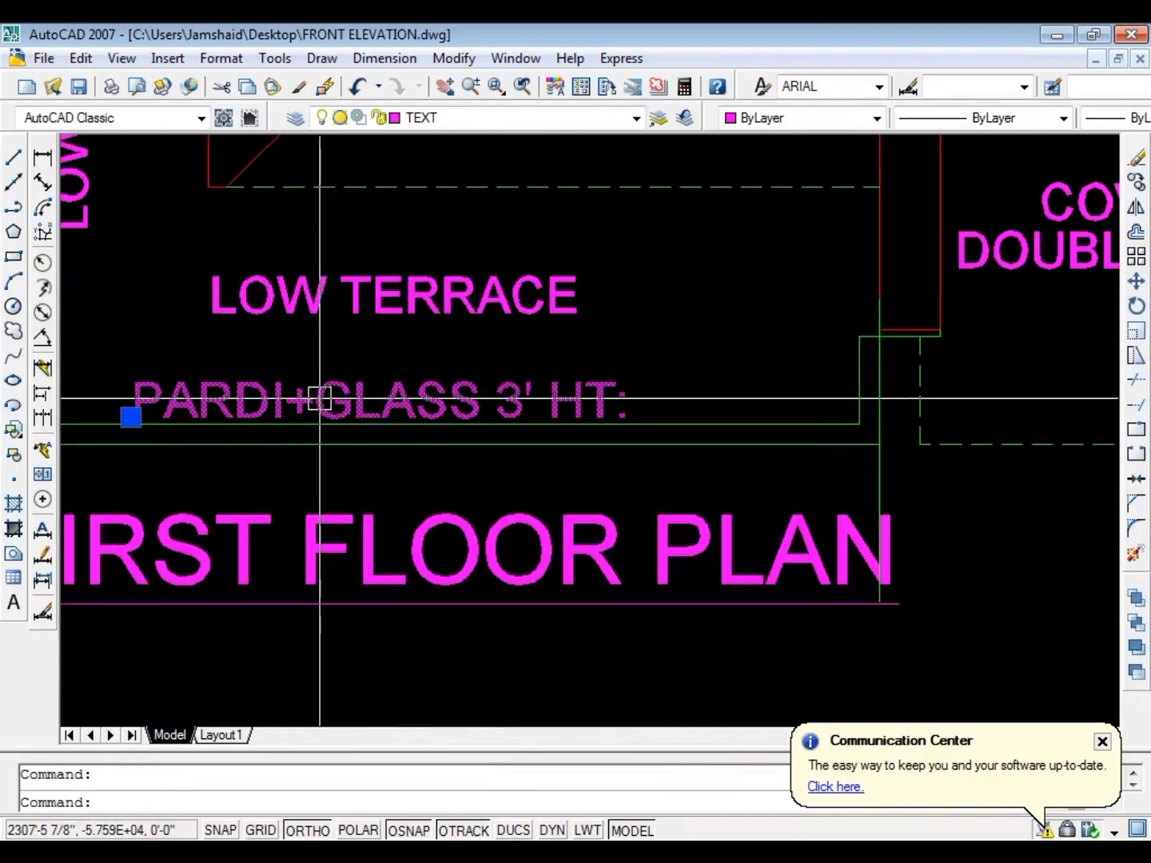
type("co")
key("Return")
left_click(328, 398)
scroll(553, 436, "down", 3)
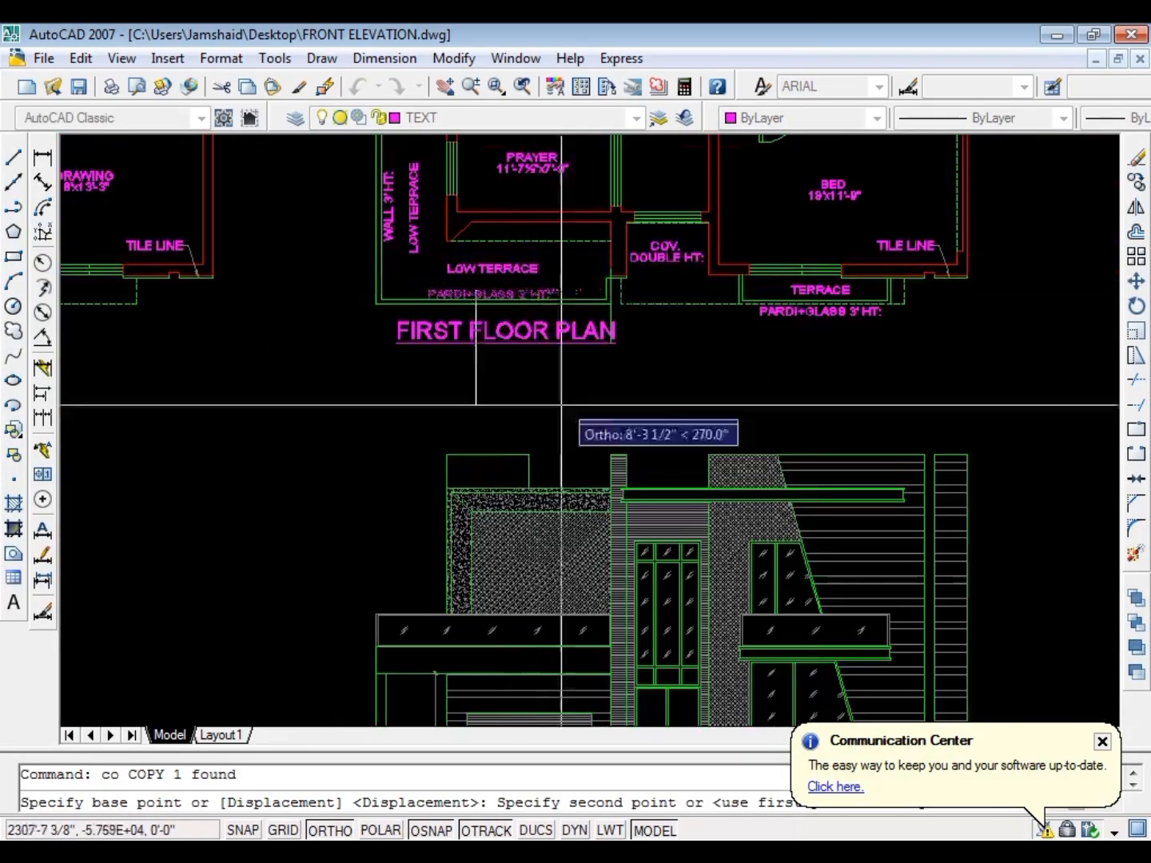
scroll(496, 447, "up", 4)
scroll(432, 385, "up", 3)
scroll(360, 376, "down", 5)
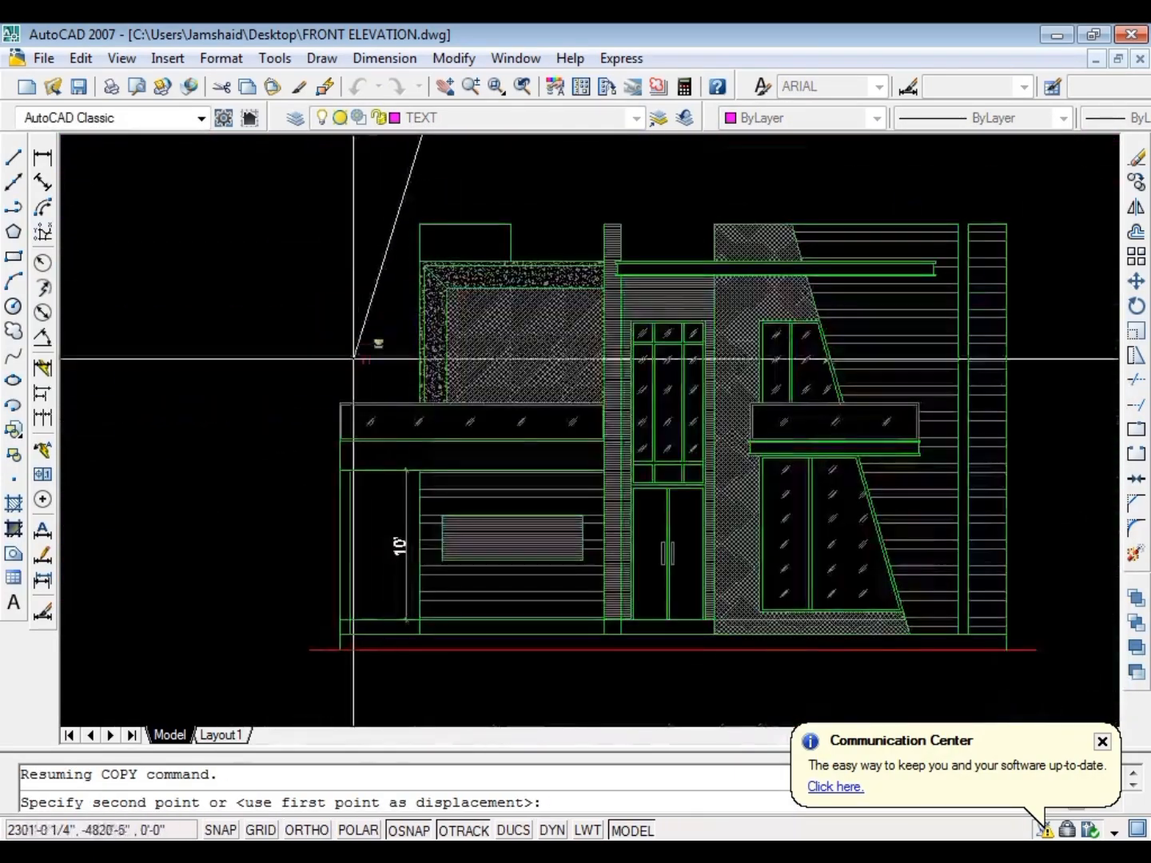
scroll(479, 448, "up", 6)
scroll(482, 471, "down", 8)
scroll(501, 354, "up", 9)
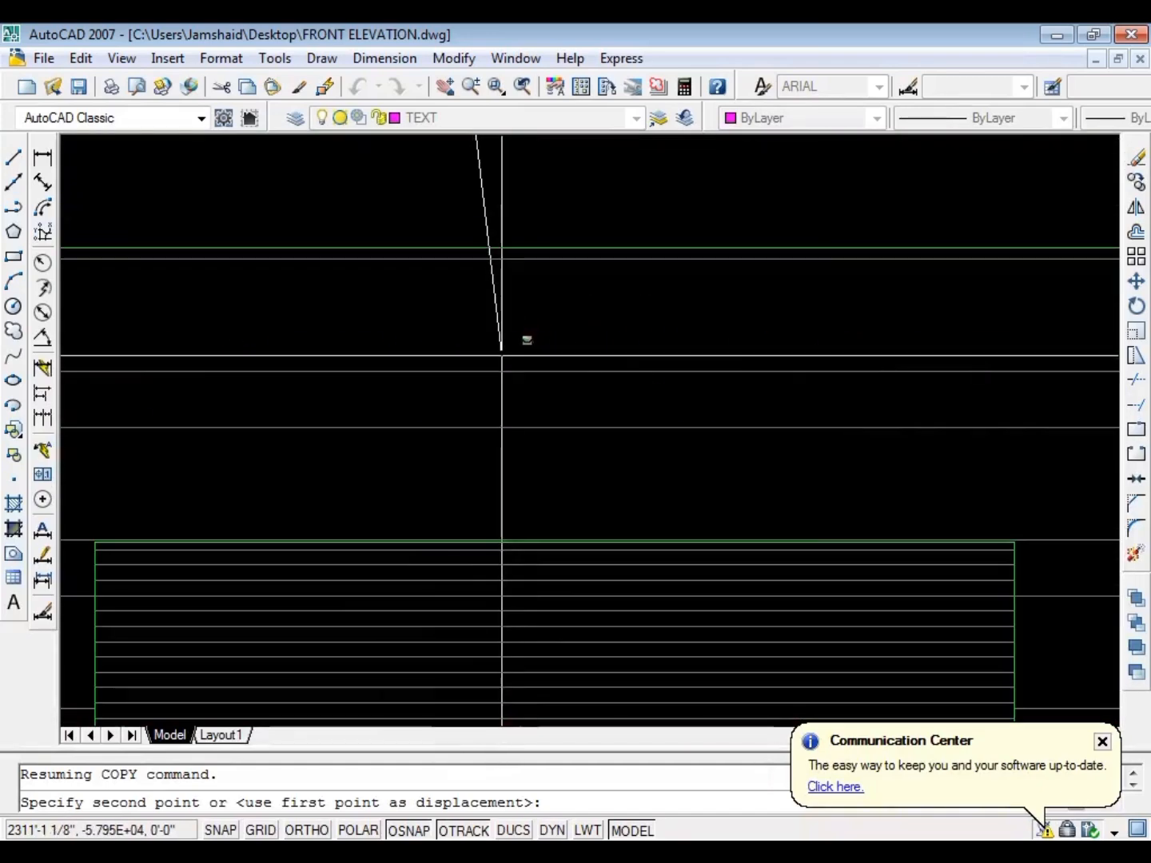
left_click(497, 318)
key("Escape")
key("ctrl+s")
Change the copied text above the striped panel to FACING TILE in uppercase letters
double_click(495, 326)
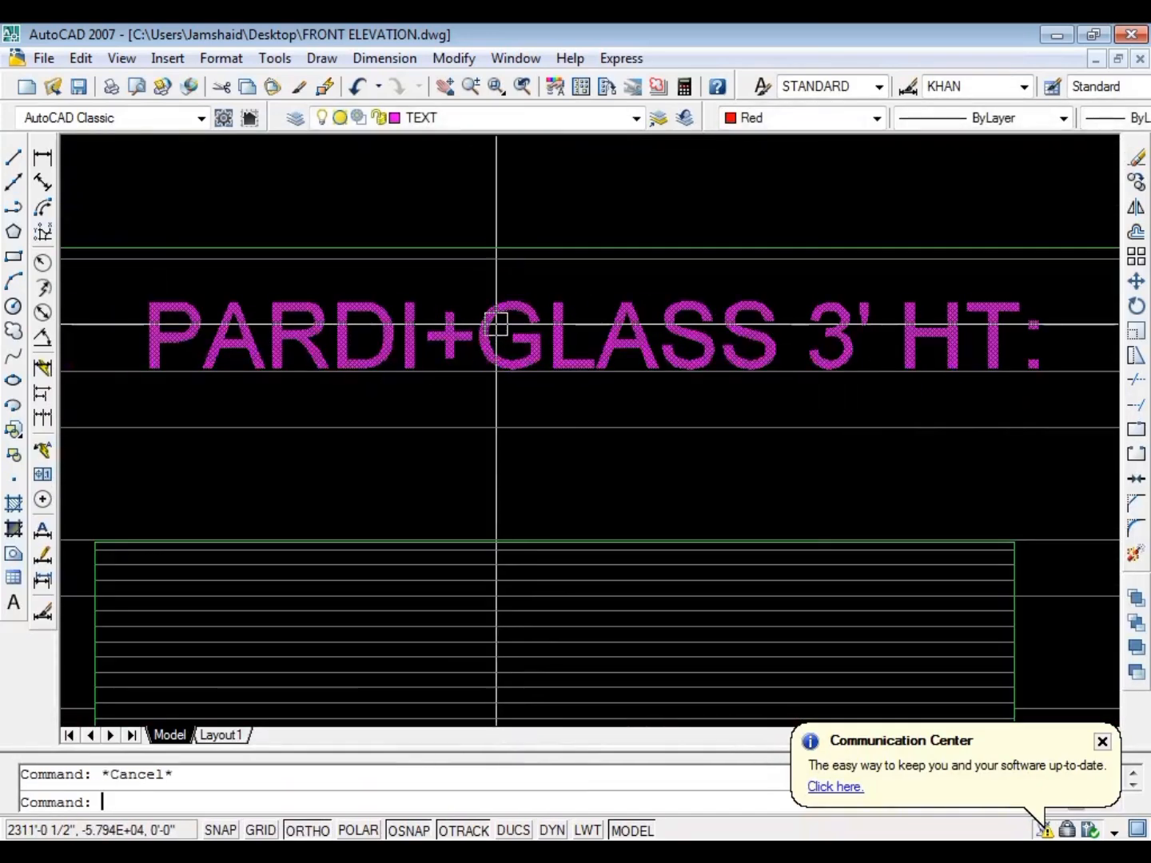
type("f")
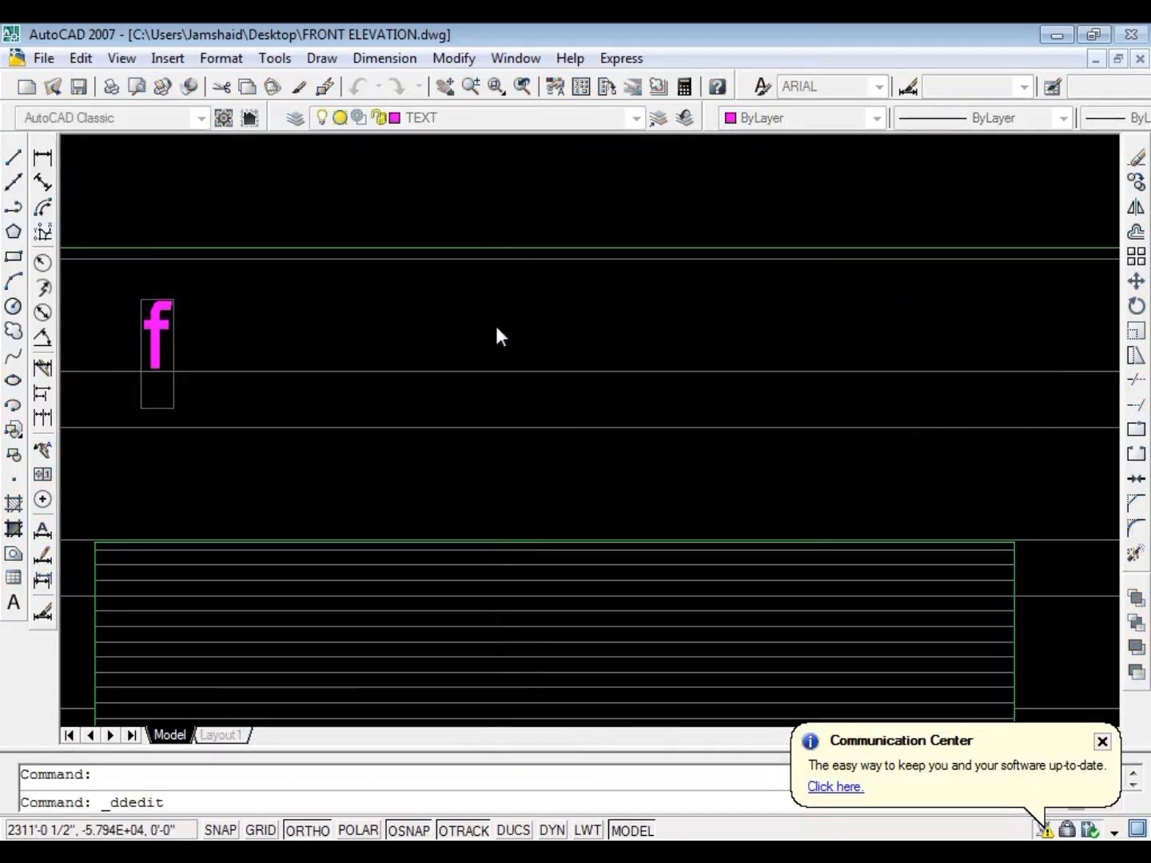
type("ac")
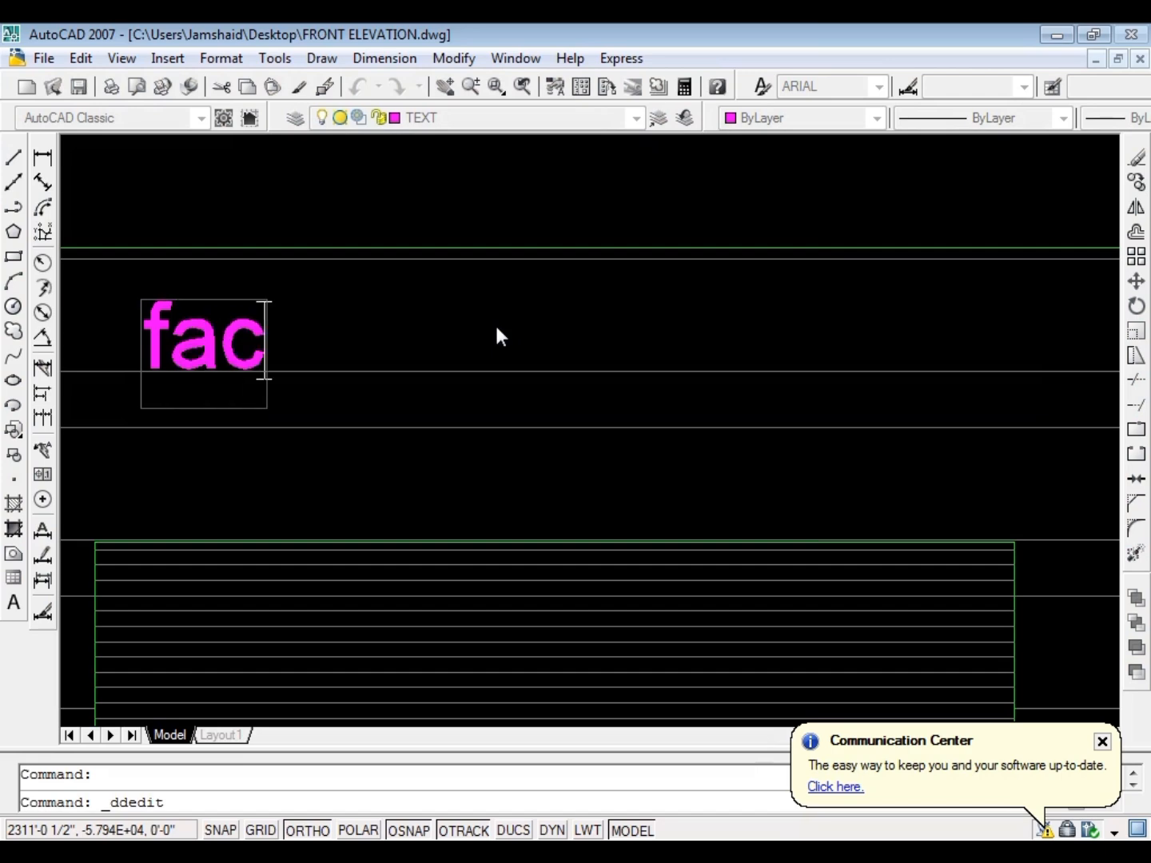
type("ing")
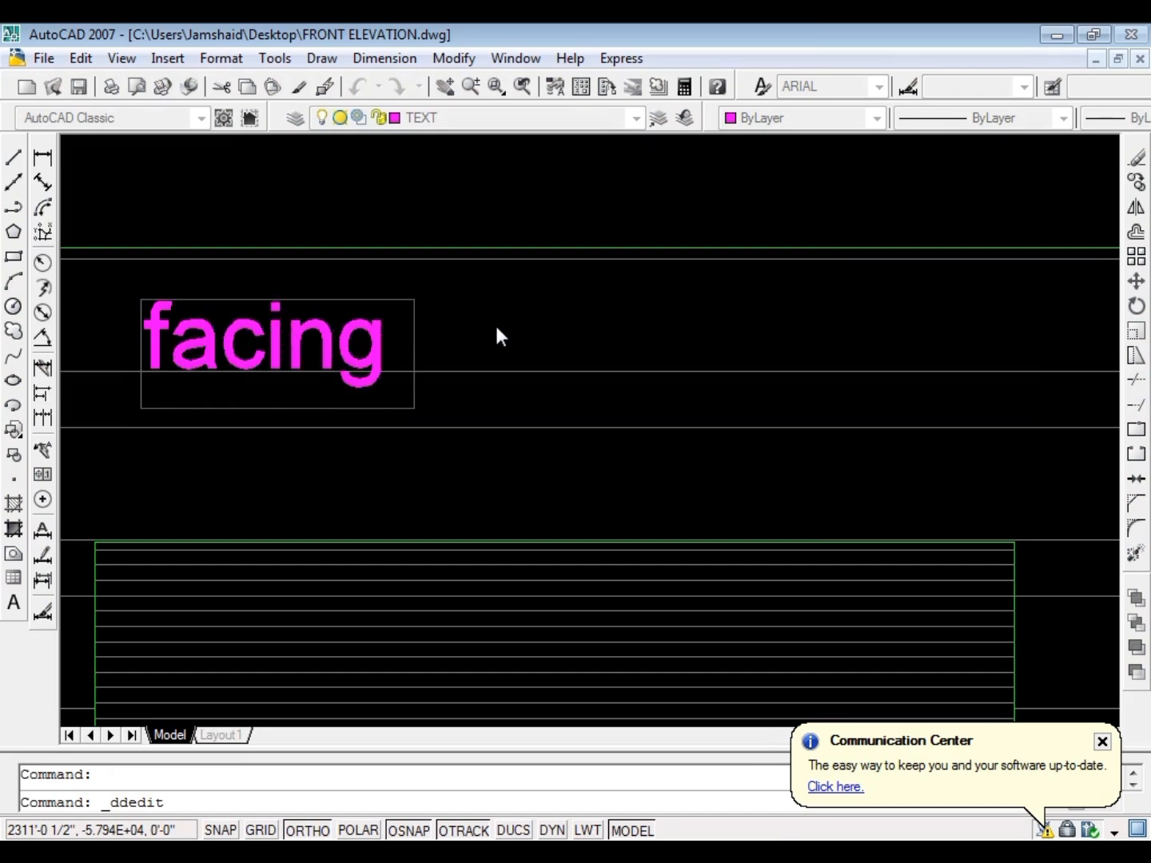
type(" til")
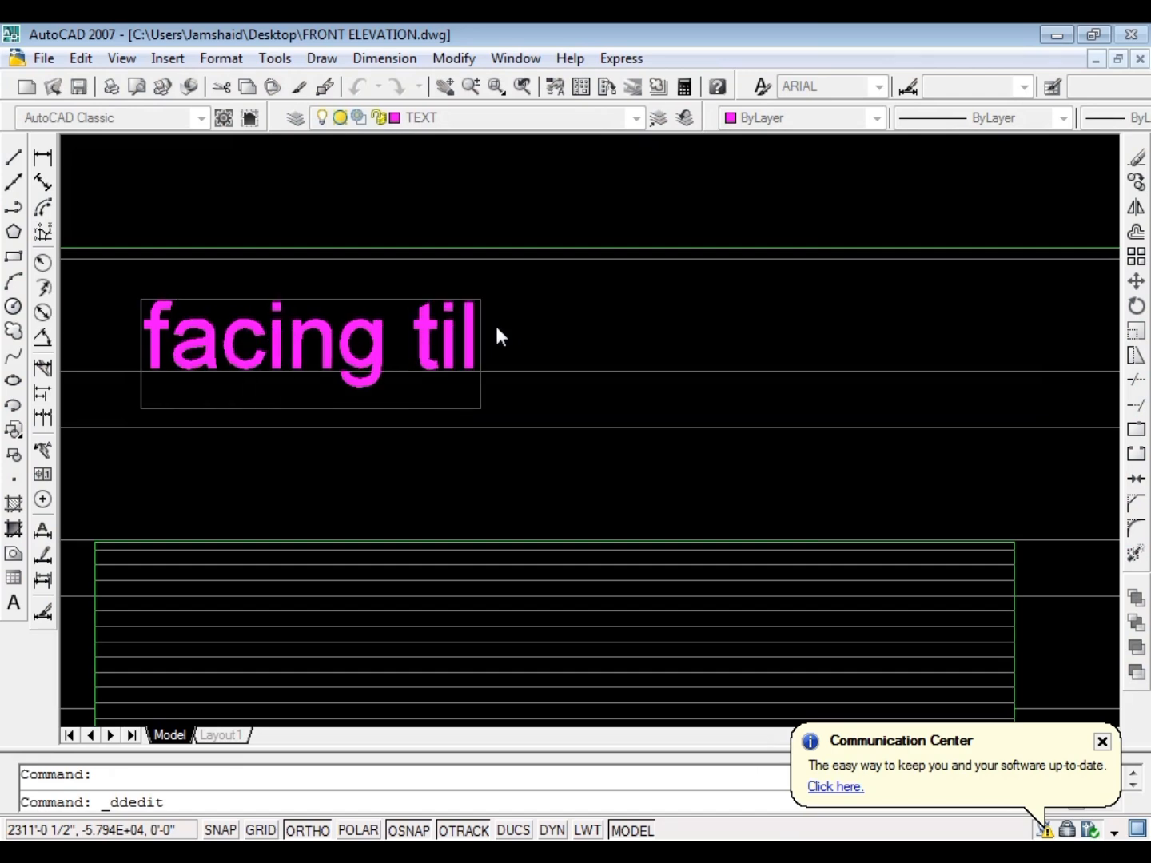
type("e")
key("ctrl+a")
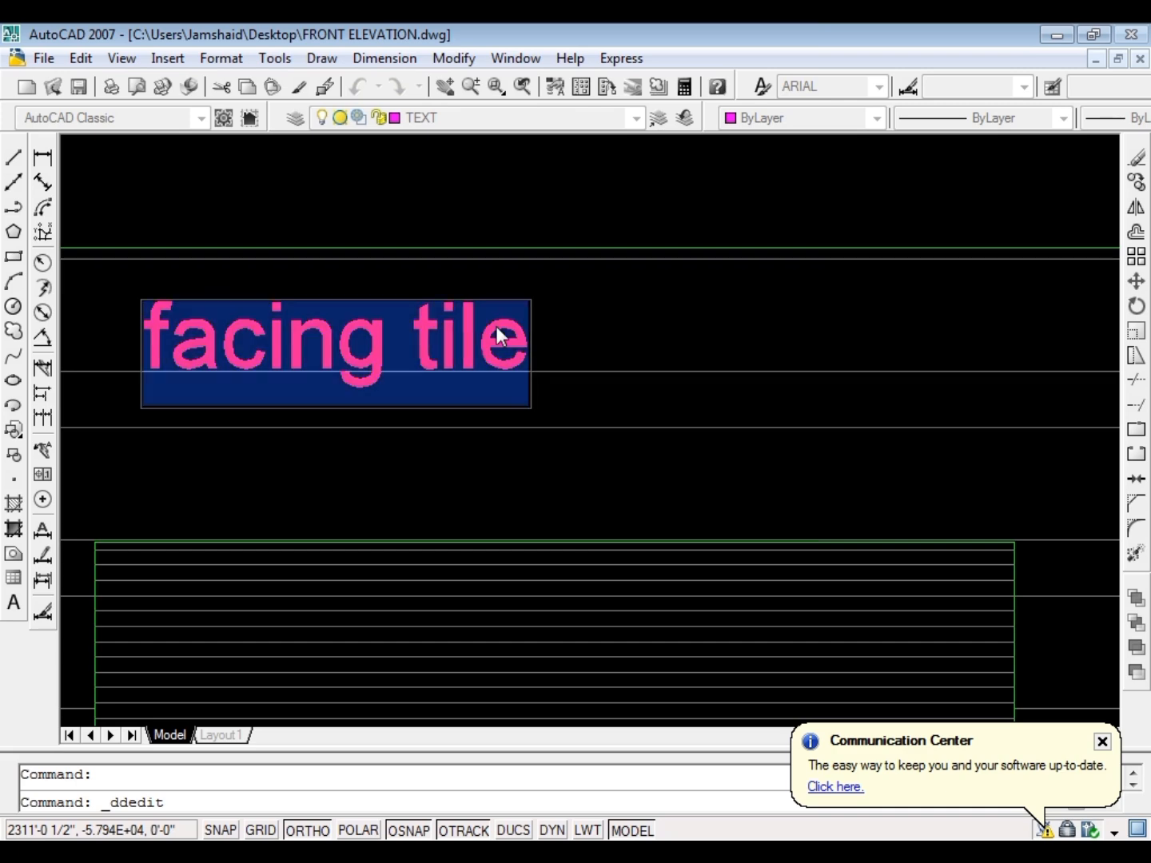
key("ctrl+shift+u")
left_click(868, 323)
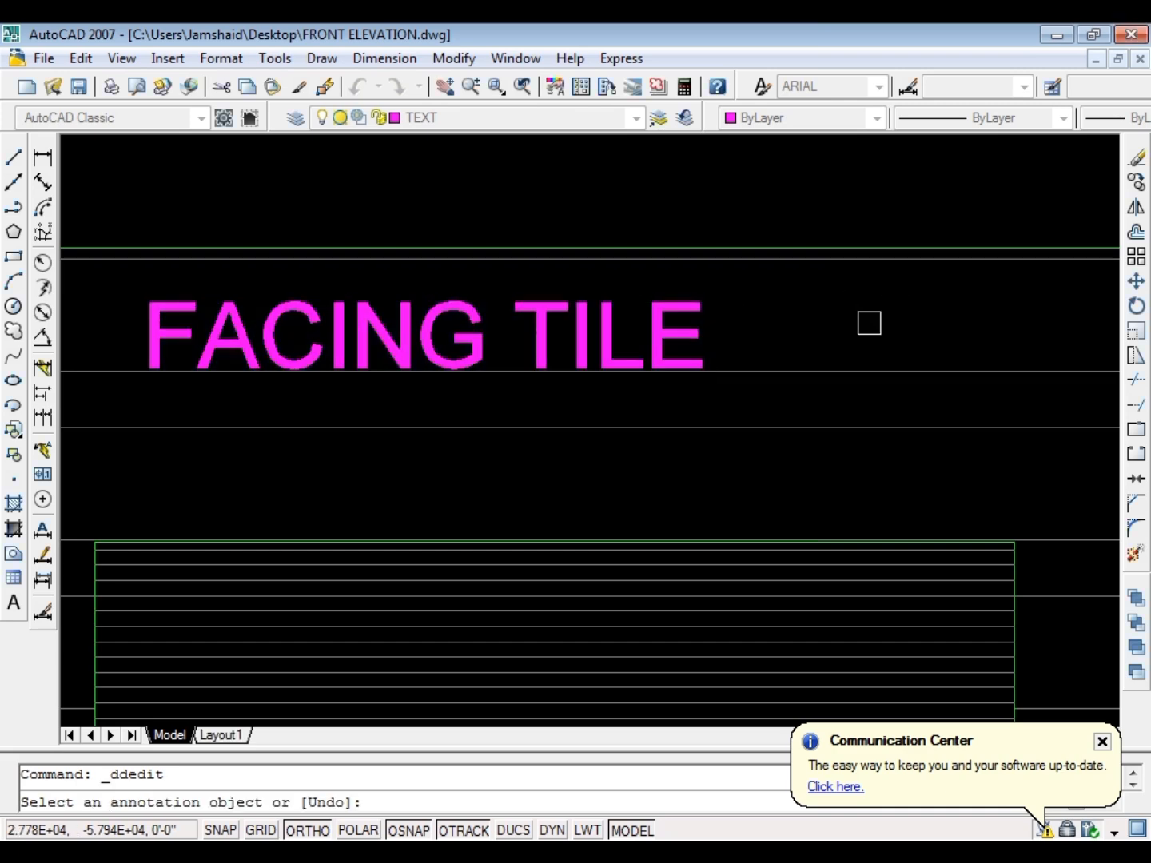
key("Escape")
Copy the FACING TILE label onto the right lined wall and onto the cross-hatched wall above the left balcony
left_click(528, 348)
type("co")
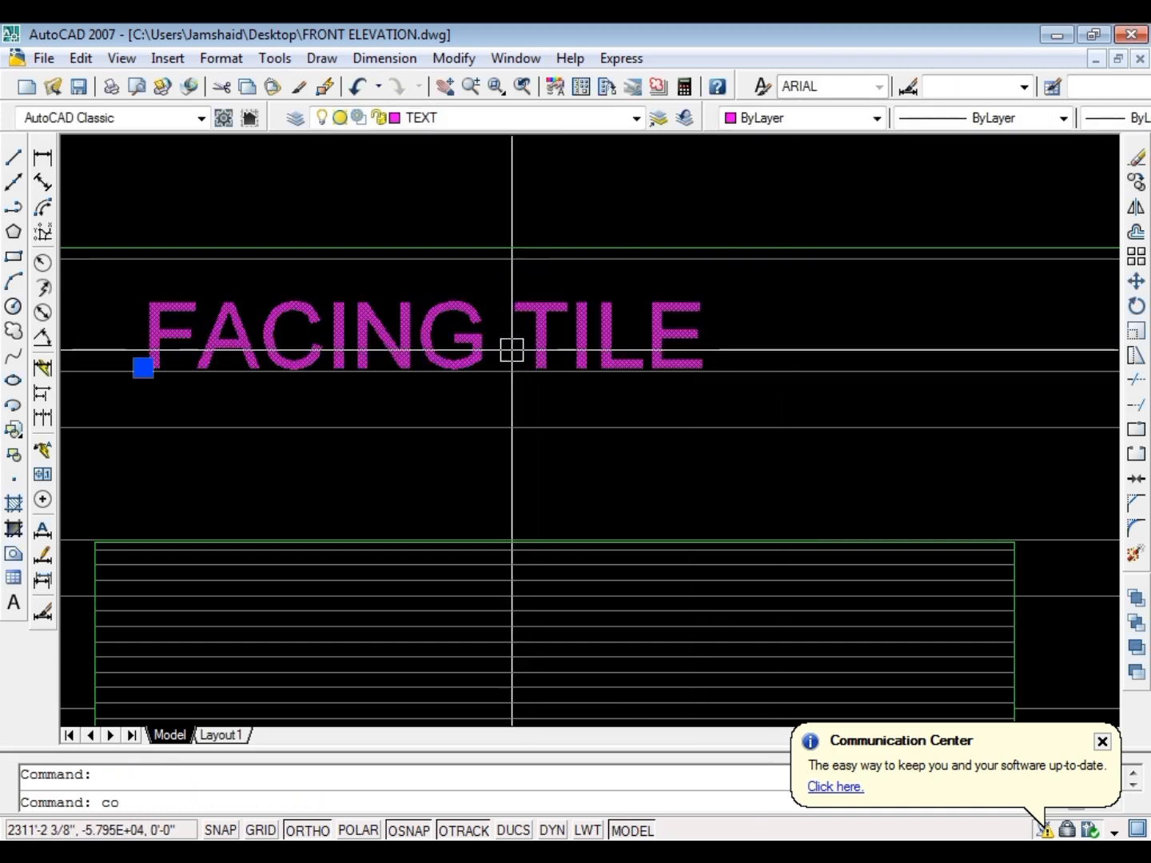
key("Return")
left_click(526, 352)
scroll(392, 479, "down", 6)
scroll(609, 389, "up", 8)
scroll(624, 386, "up", 2)
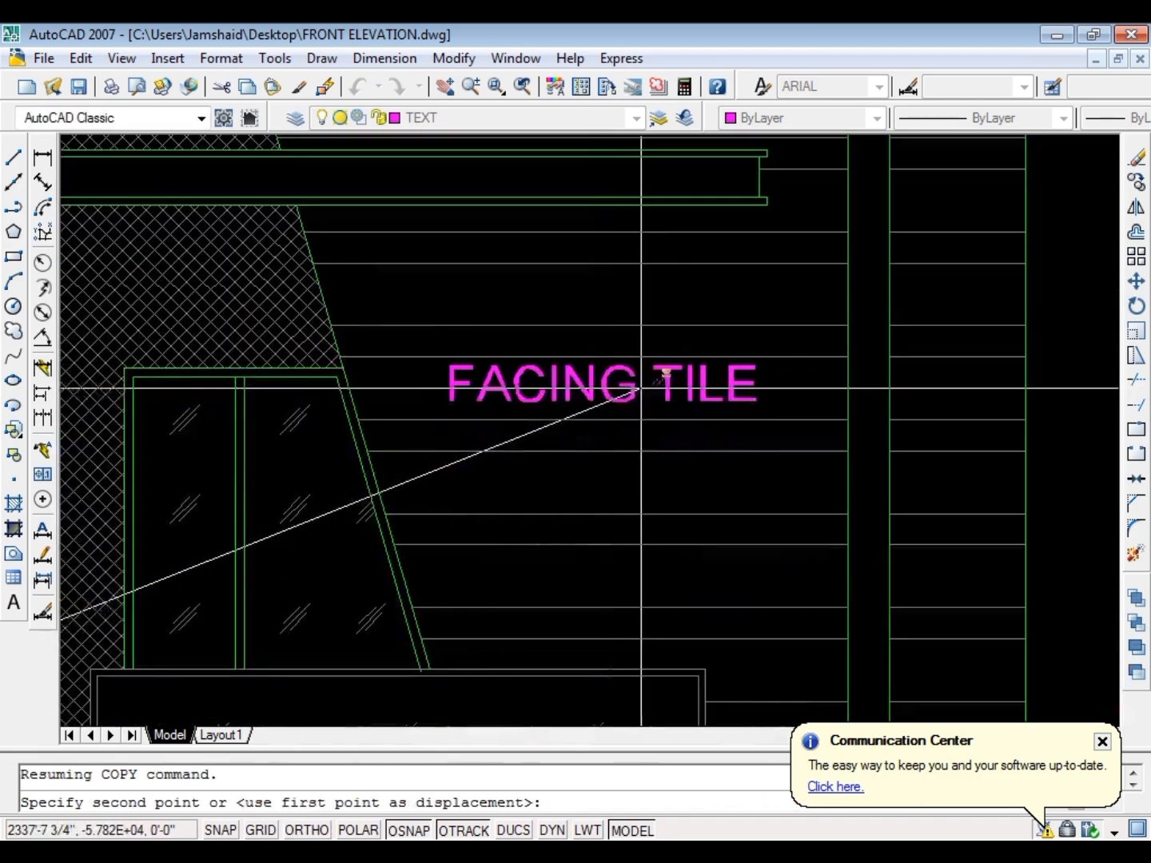
left_click(642, 391)
scroll(744, 370, "down", 5)
middle_click_drag(296, 322, 628, 317)
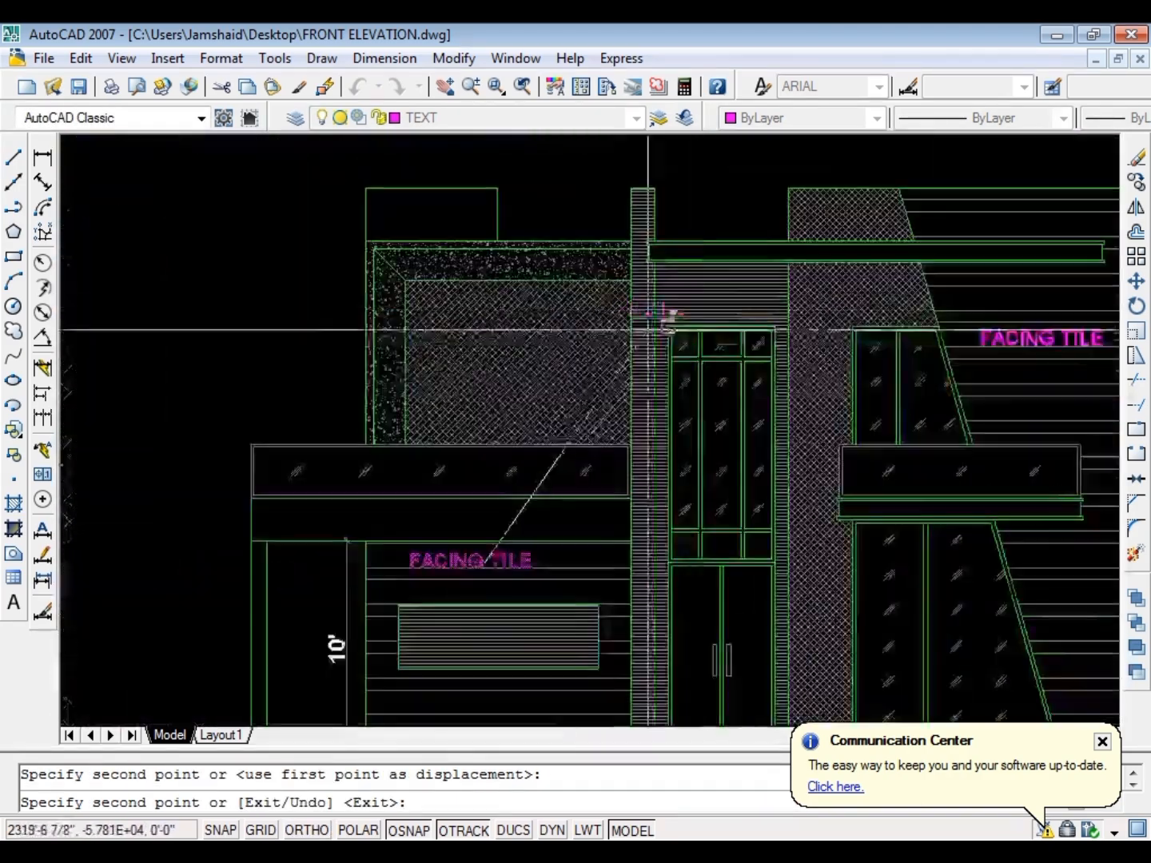
scroll(562, 350, "up", 3)
left_click(510, 358)
key("Escape")
Move the cross-hatch behind the upper-left FACING TILE label to the empty space left of the elevation
left_click(461, 305)
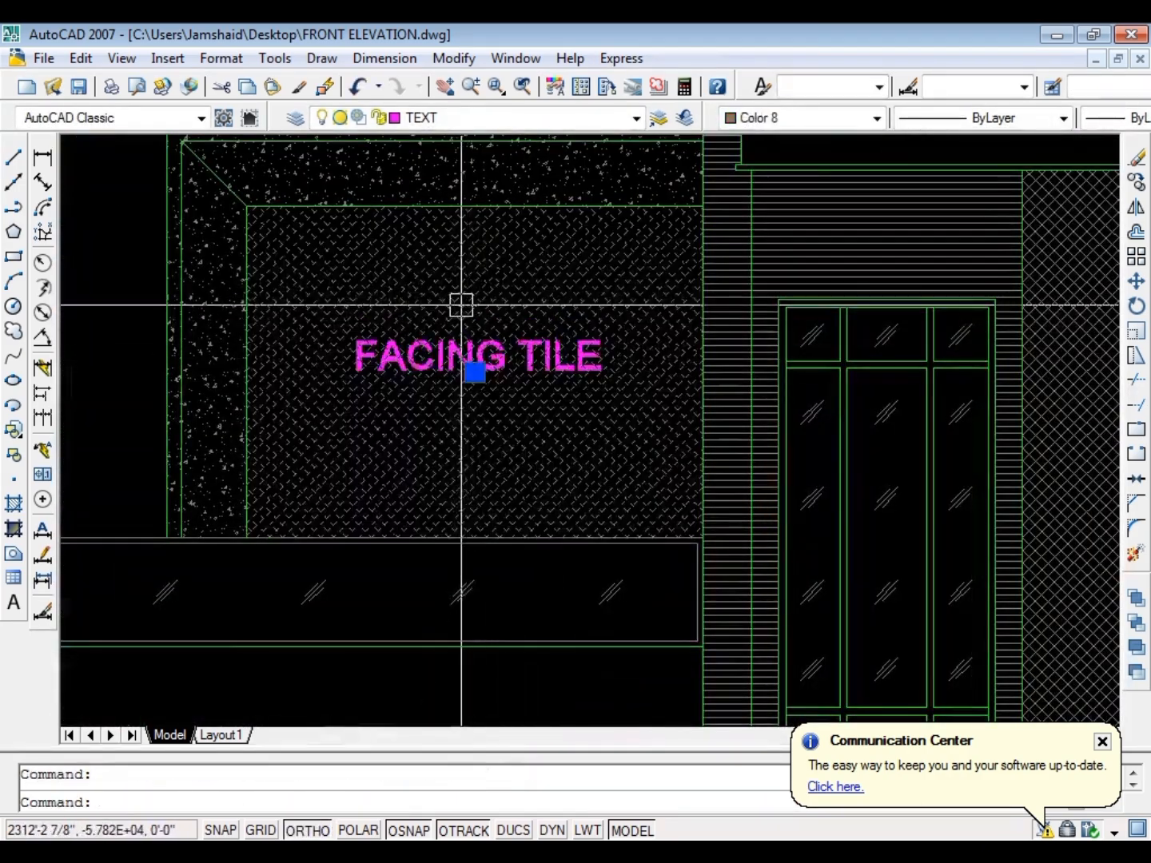
type("m")
key("Return")
left_click(469, 306)
scroll(469, 306, "down", 3)
left_click(327, 309)
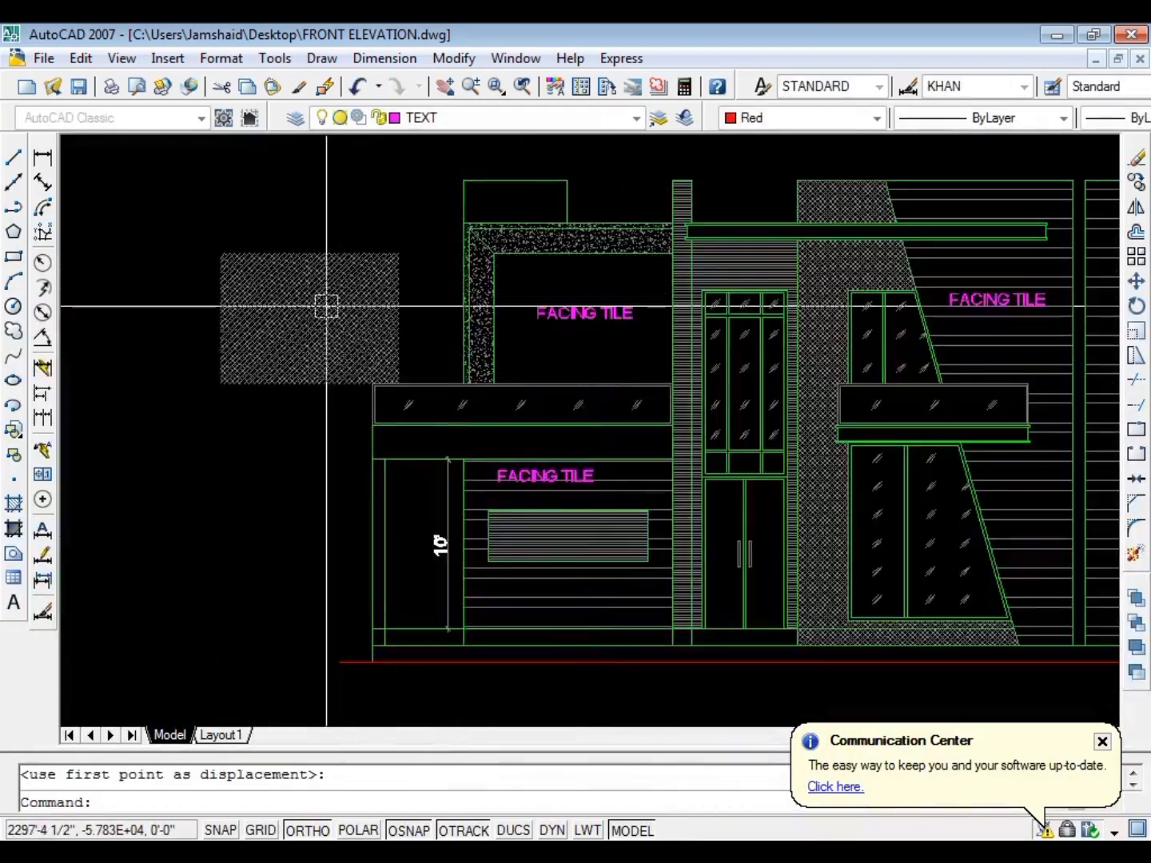
Hatch the emptied wall area around the upper-left FACING TILE label
key("Escape")
key("Return")
key("k")
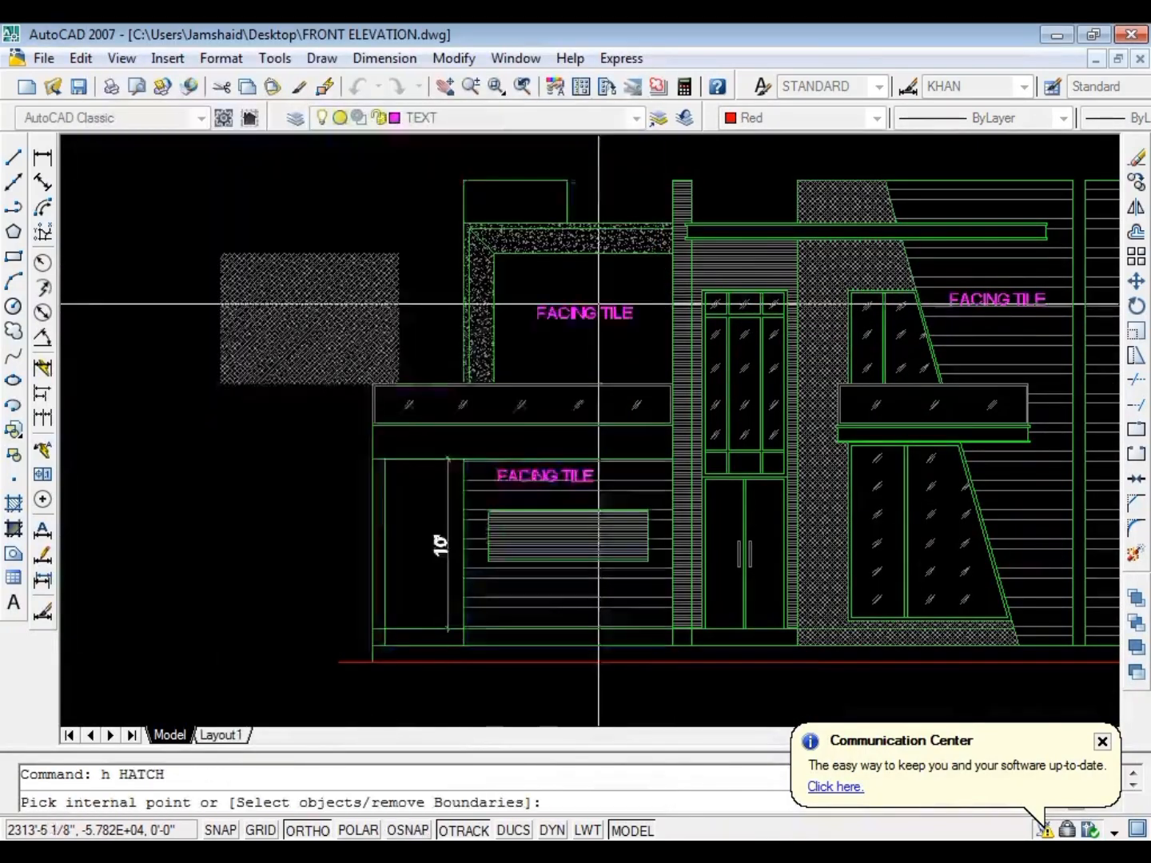
scroll(599, 302, "up", 4)
left_click(594, 268)
key("Return")
Match the new red wall hatch's properties to the grey cross-hatch placed left of the elevation
key("Return")
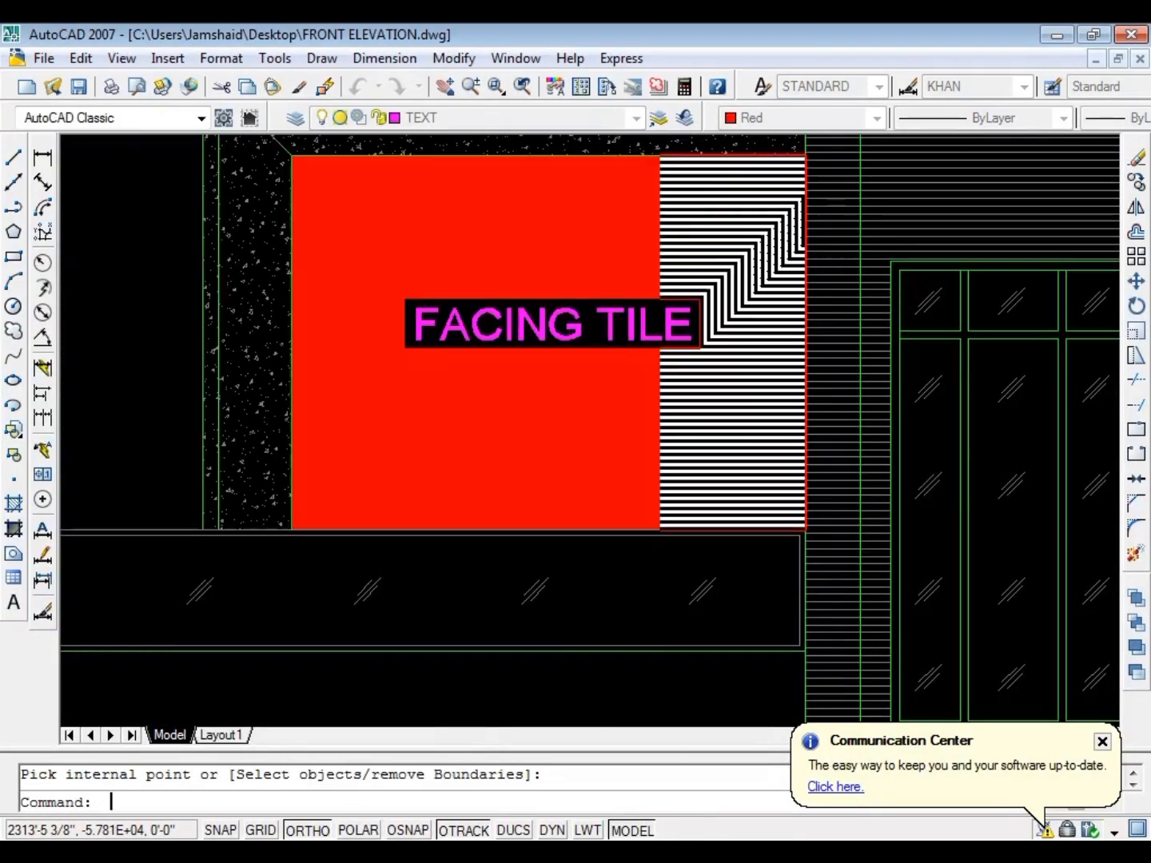
type("ma")
key("Return")
scroll(696, 317, "down", 4)
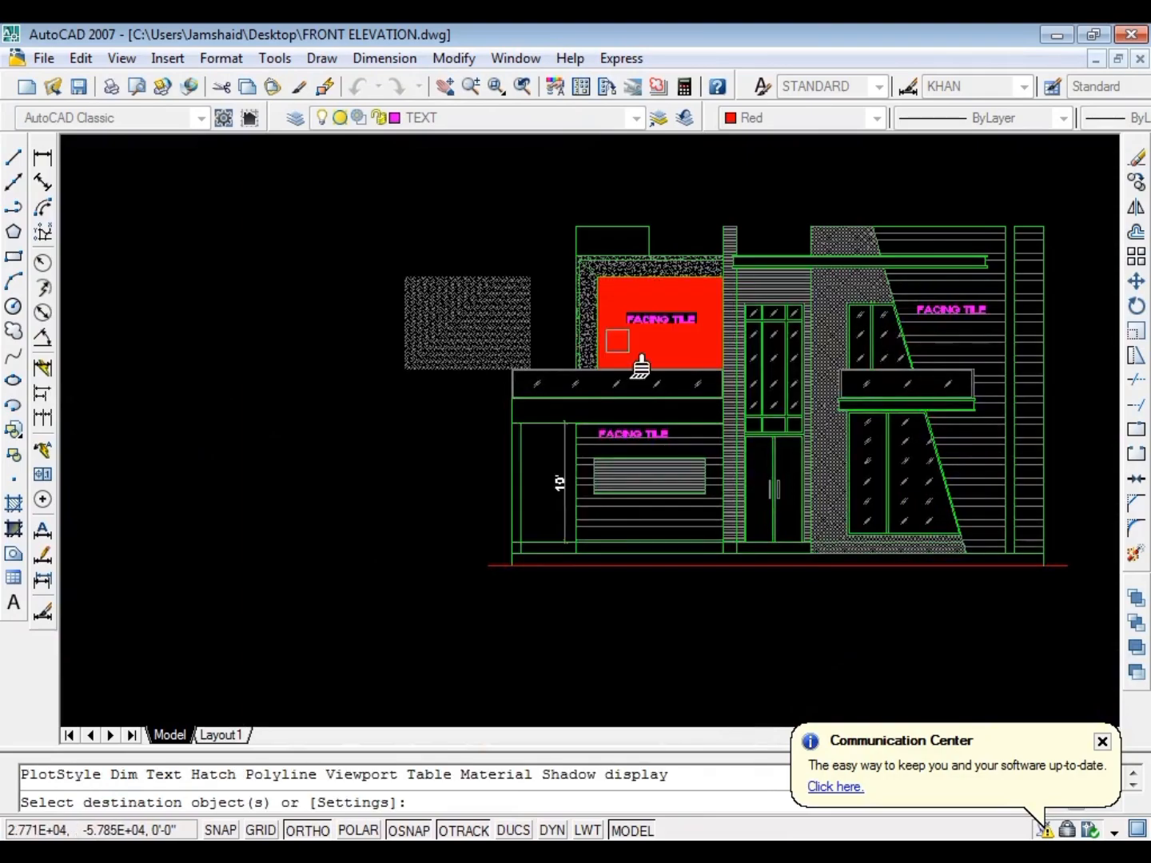
scroll(688, 372, "up", 2)
key("Escape")
key("Escape")
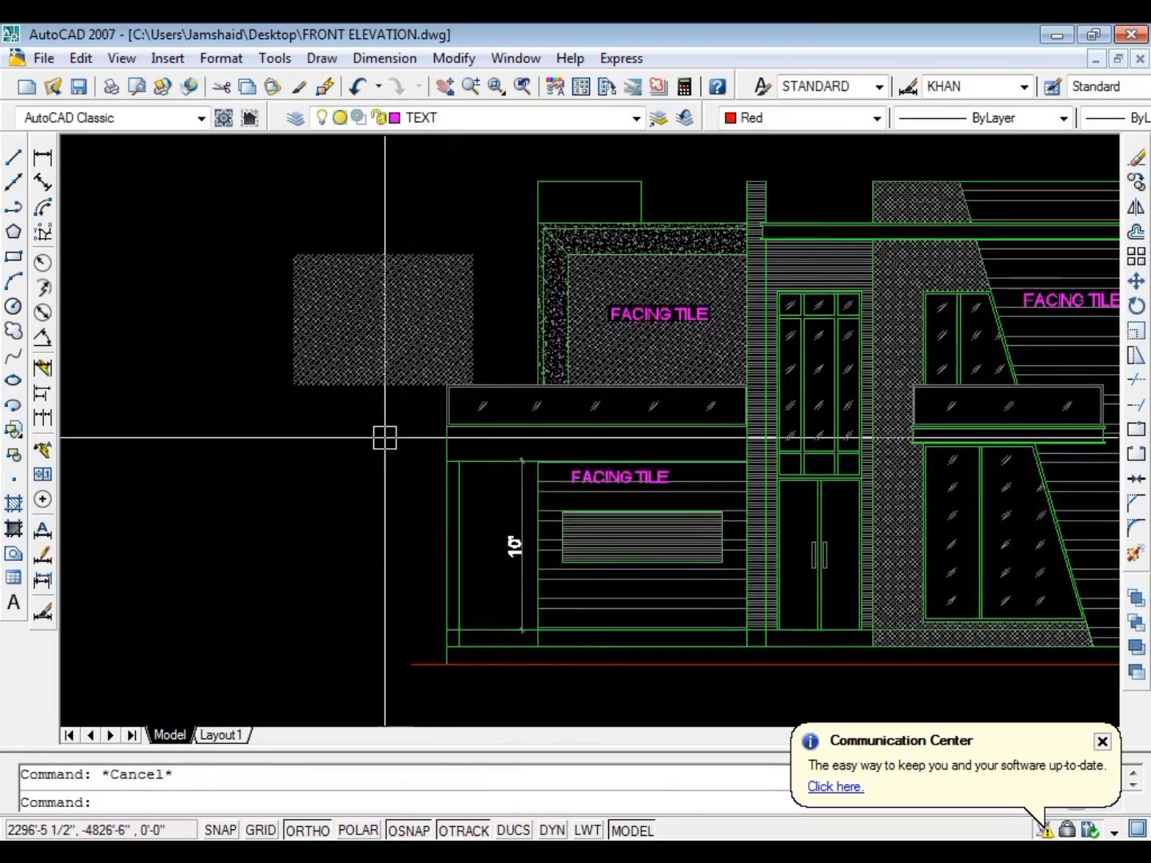
Erase the grey cross-hatch left of the elevation
left_click(304, 309)
type("e")
key("Return")
Copy the upper-left FACING TILE label to the empty space just outside the elevation's right wall edge
scroll(304, 310, "down", 4)
scroll(586, 305, "up", 6)
scroll(587, 299, "down", 4)
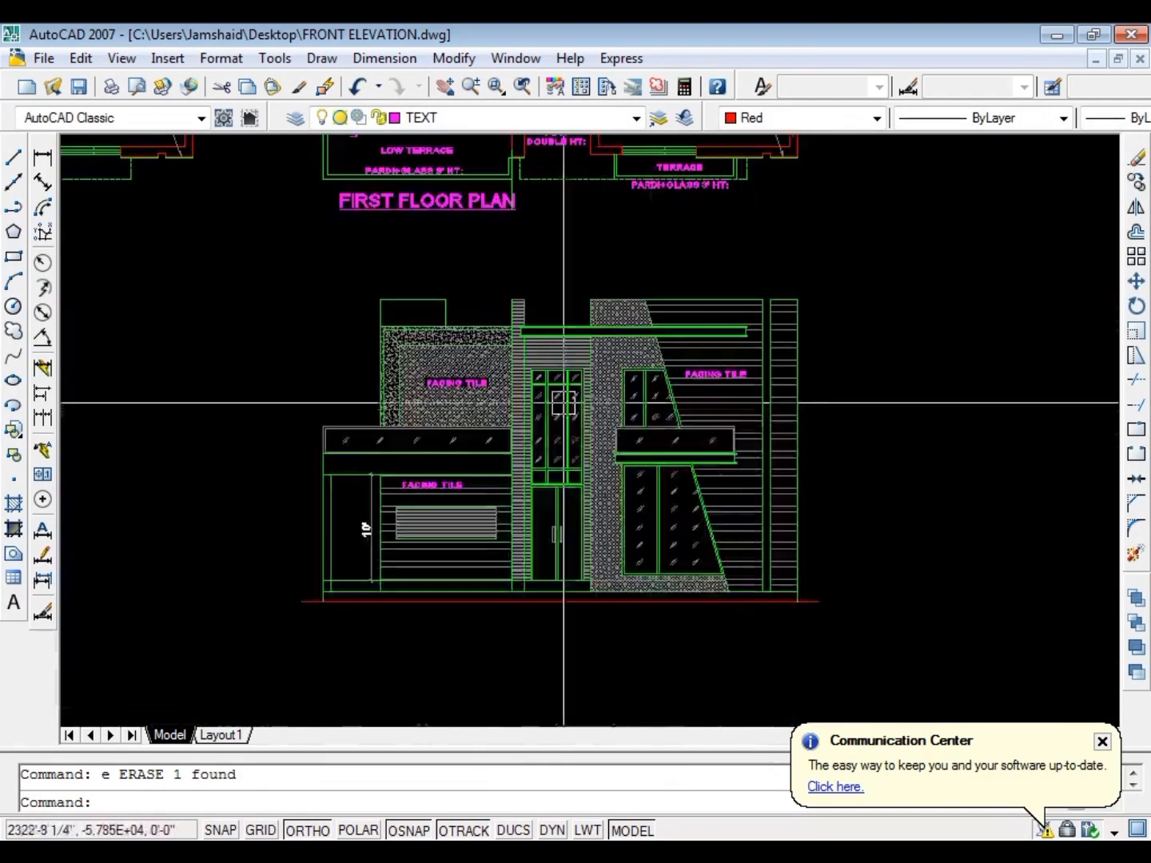
scroll(637, 278, "up", 4)
scroll(600, 338, "down", 3)
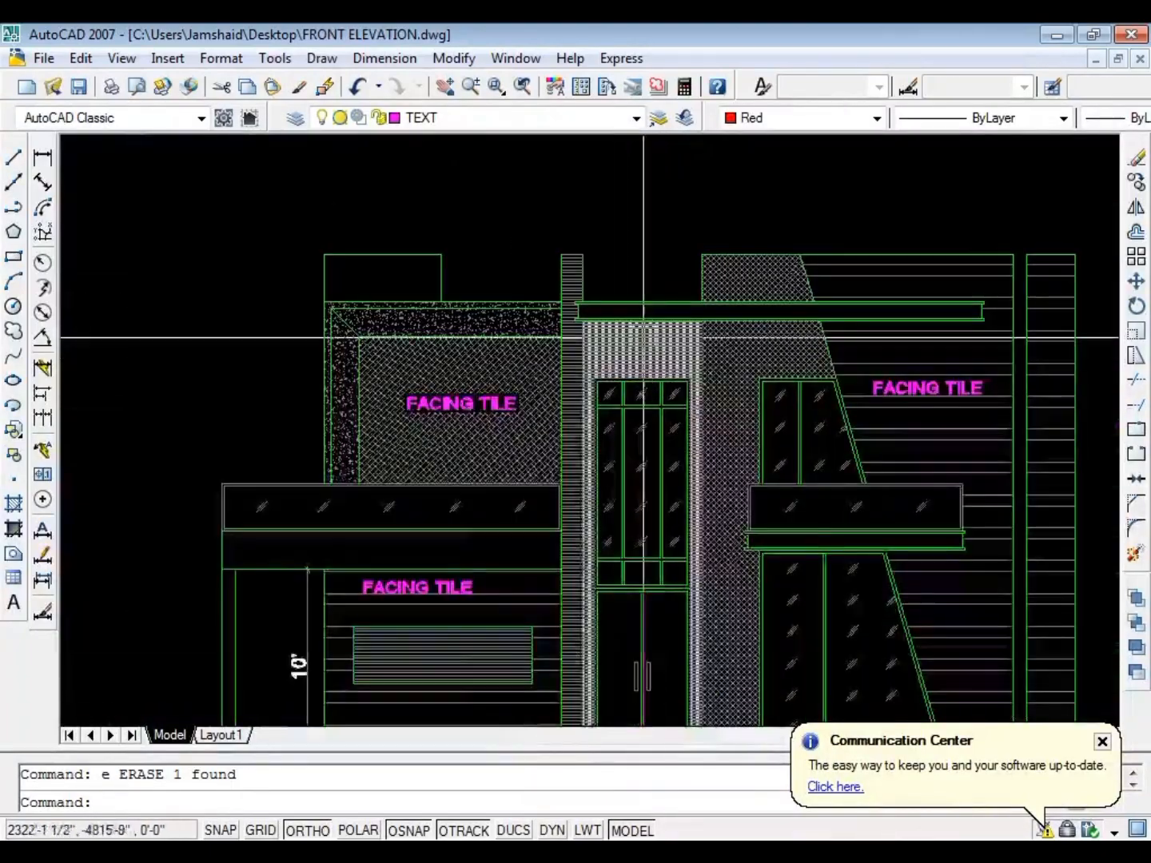
scroll(432, 254, "up", 3)
scroll(456, 258, "down", 3)
scroll(415, 264, "up", 3)
key("Escape")
scroll(578, 359, "up", 4)
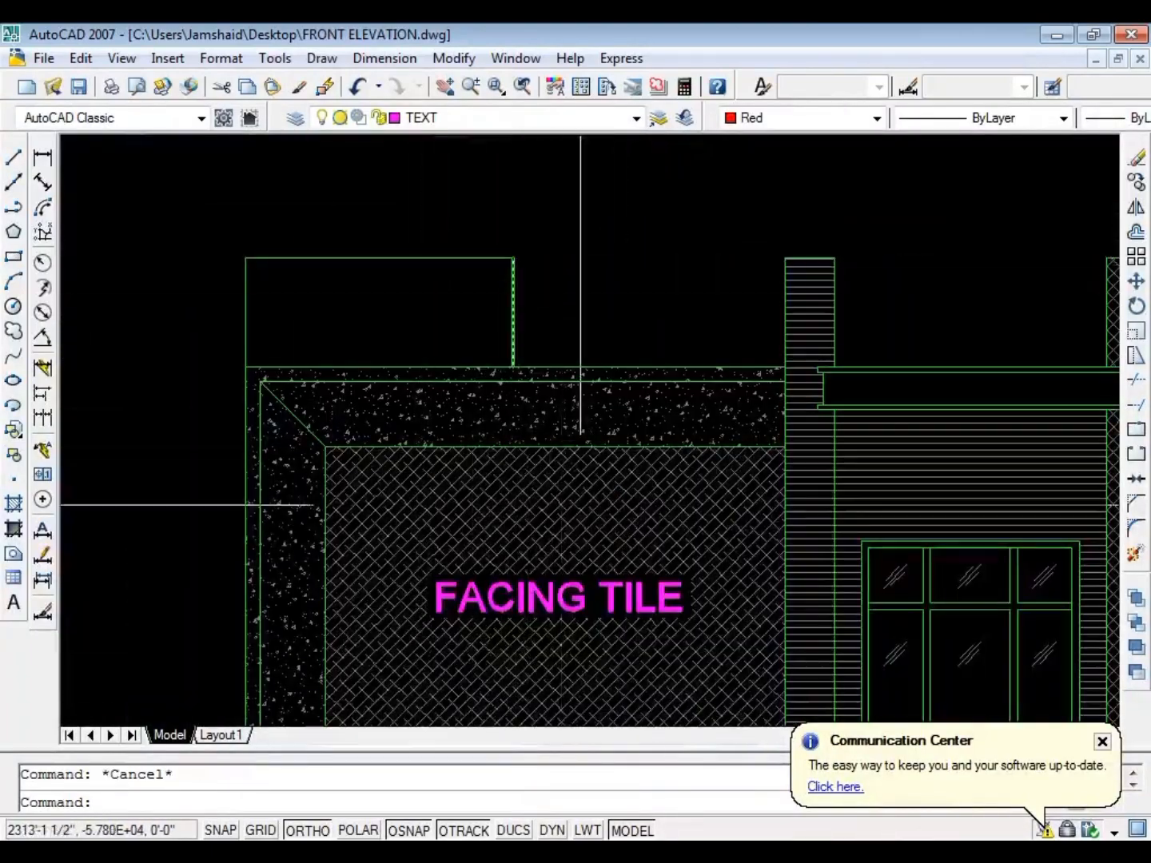
left_click(531, 587)
type("c")
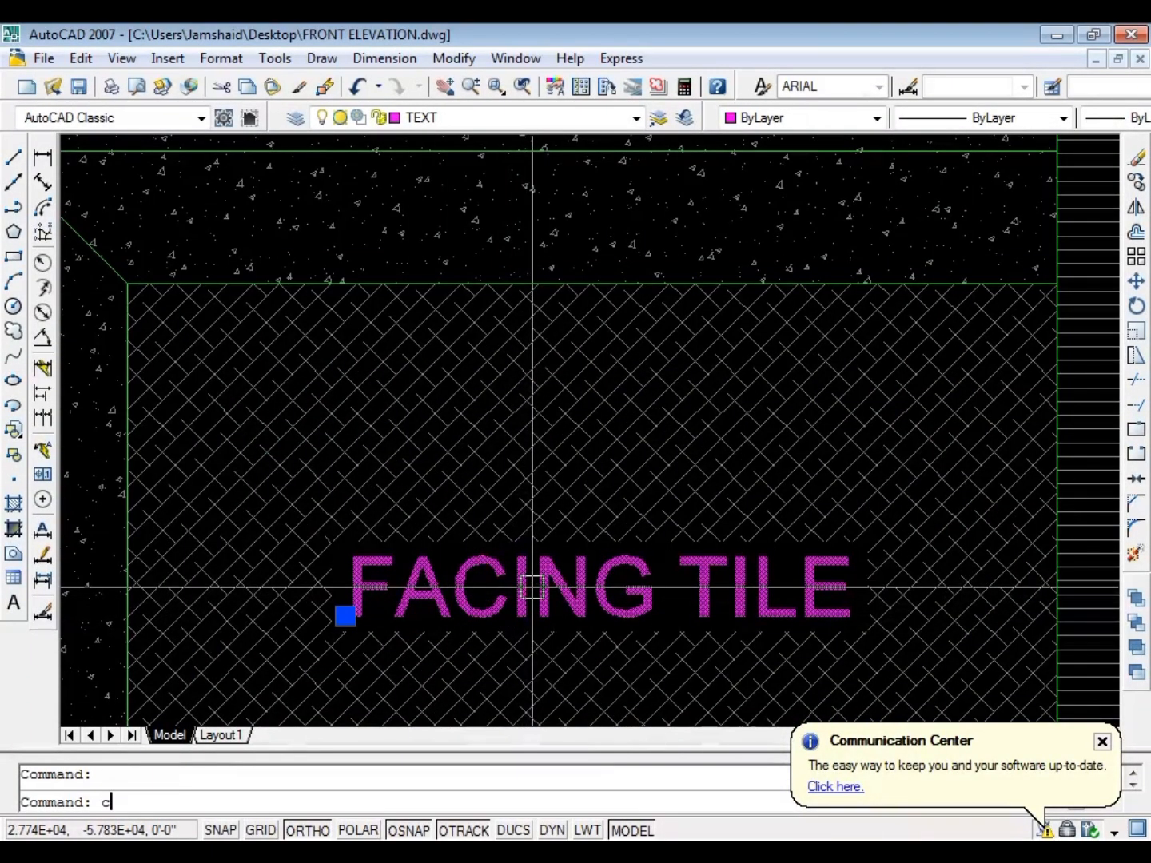
type("o")
key("Return")
left_click(532, 587)
scroll(560, 592, "down", 6)
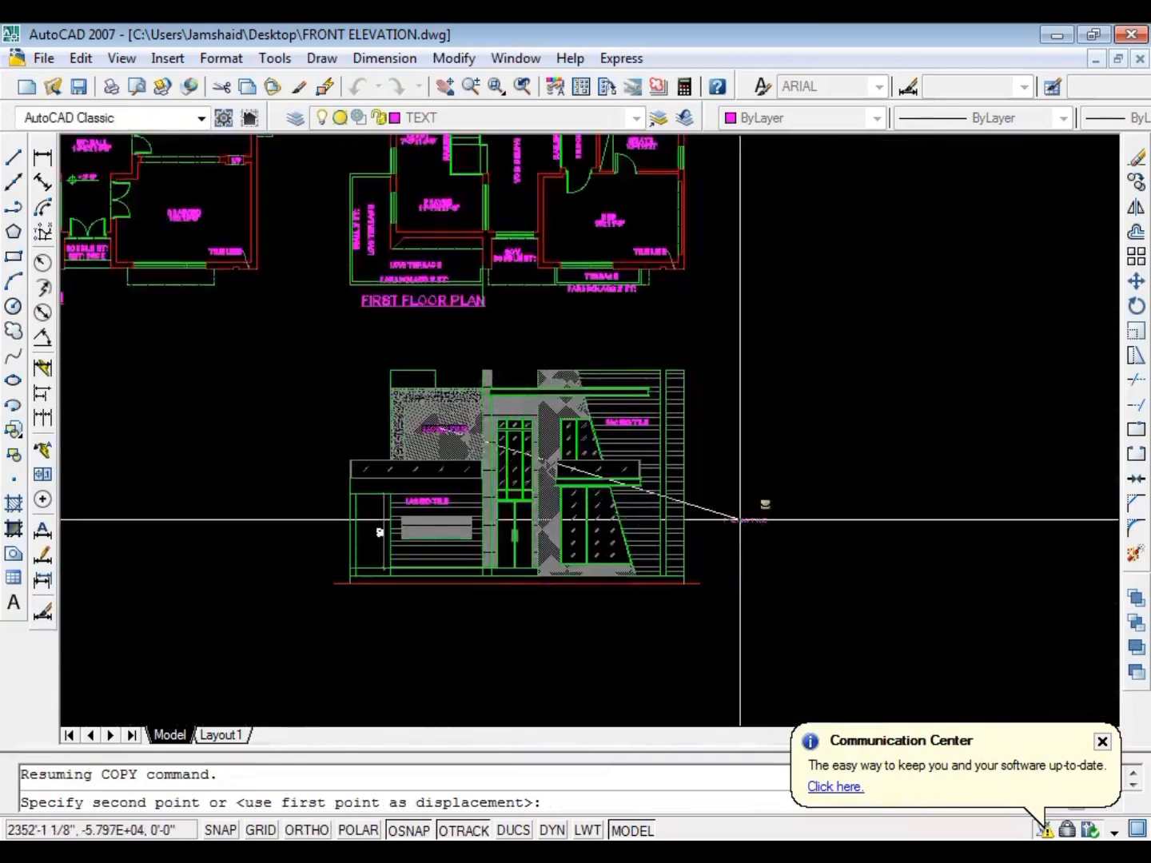
scroll(740, 519, "up", 4)
left_click(667, 467)
key("Escape")
Try to draw a horizontal line outward from the right end of the plinth's upper line
scroll(671, 475, "down", 4)
scroll(674, 510, "up", 5)
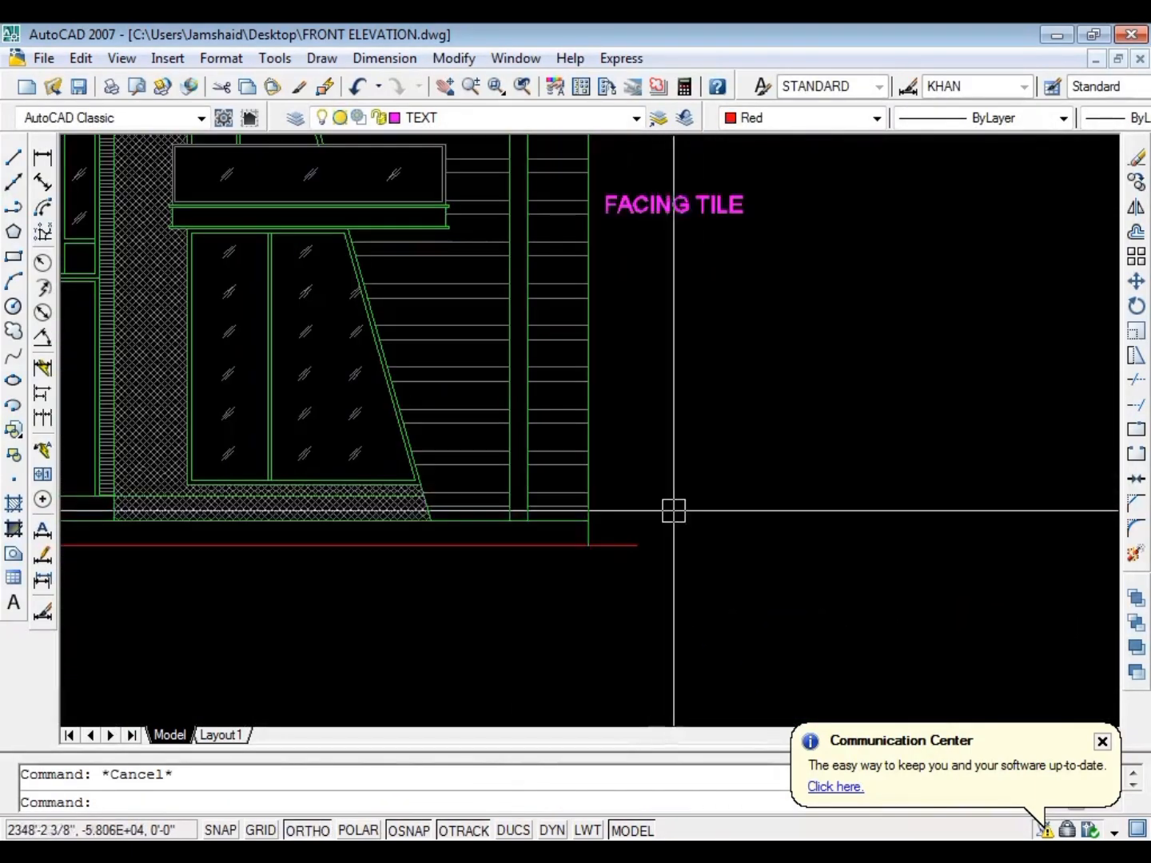
type("l")
key("Return")
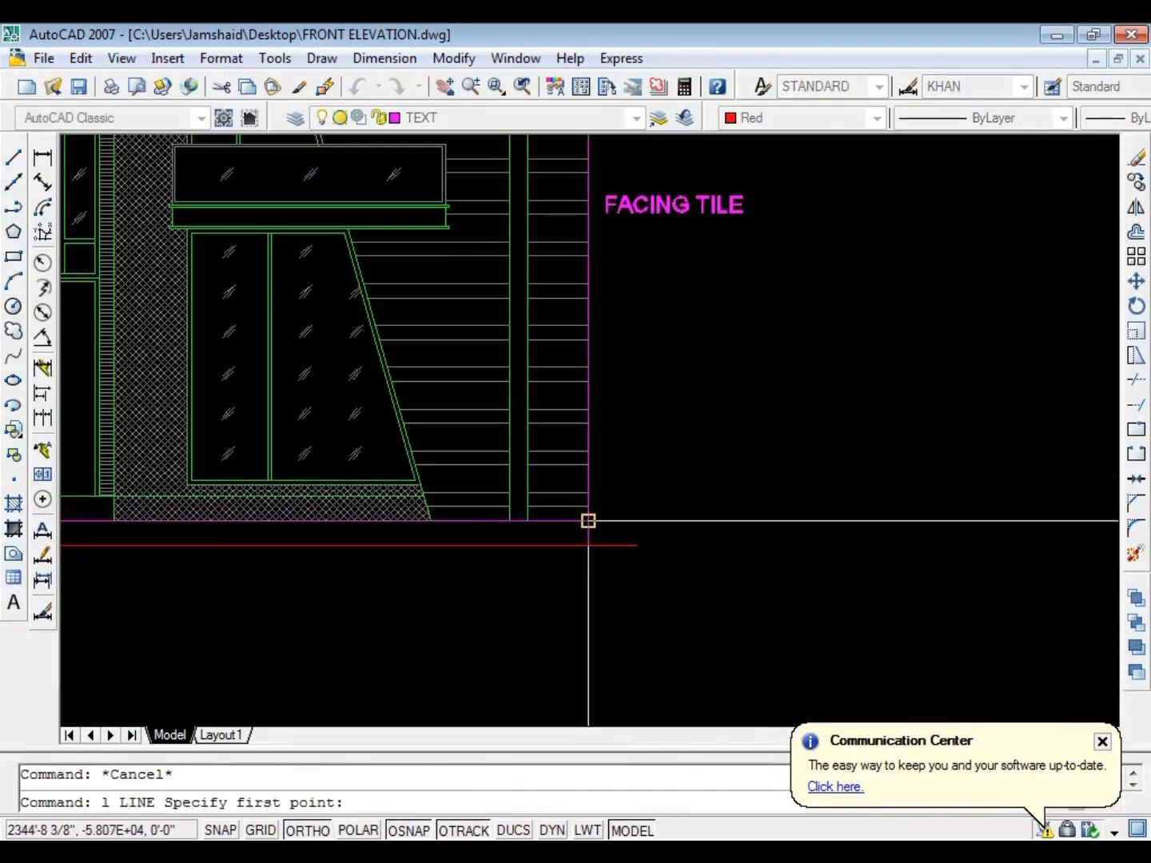
left_click(588, 520)
left_click(714, 521)
key("Escape")
scroll(651, 516, "up", 3)
left_click(720, 570)
left_click(661, 443)
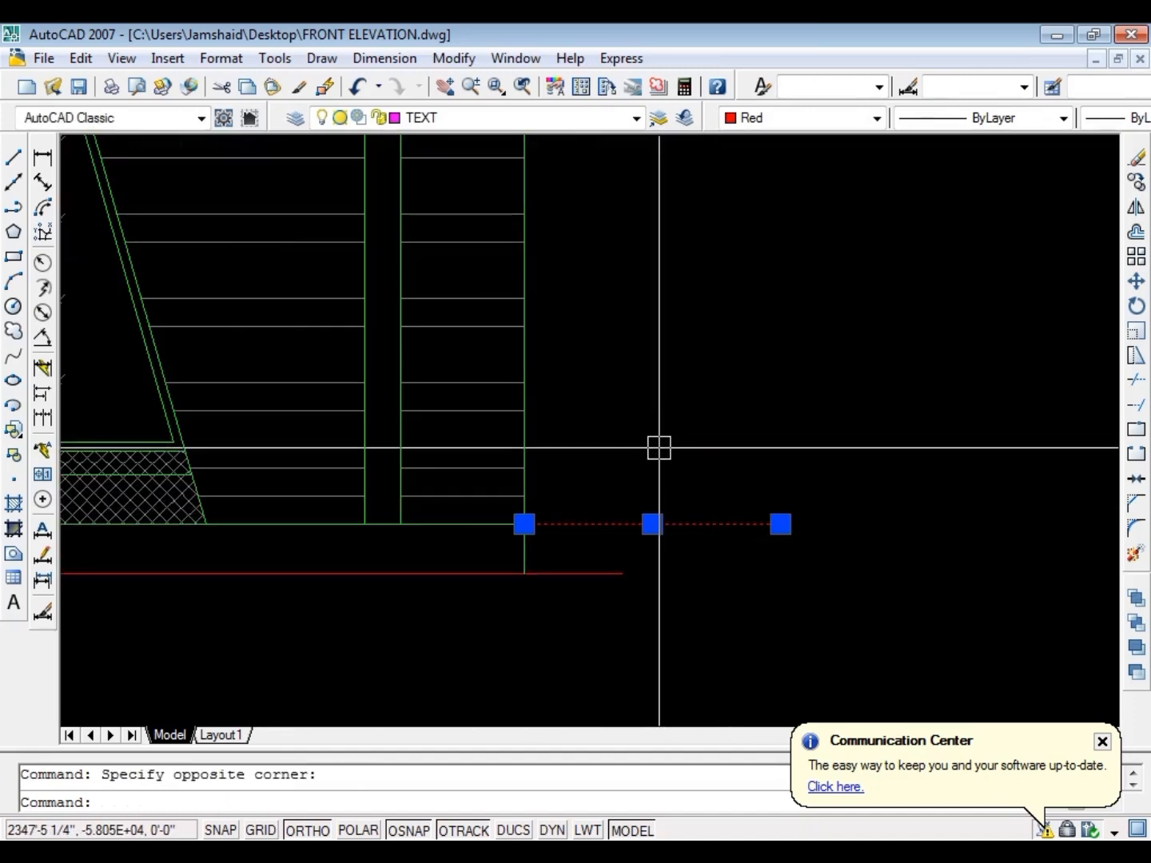
key("Escape")
key("Escape")
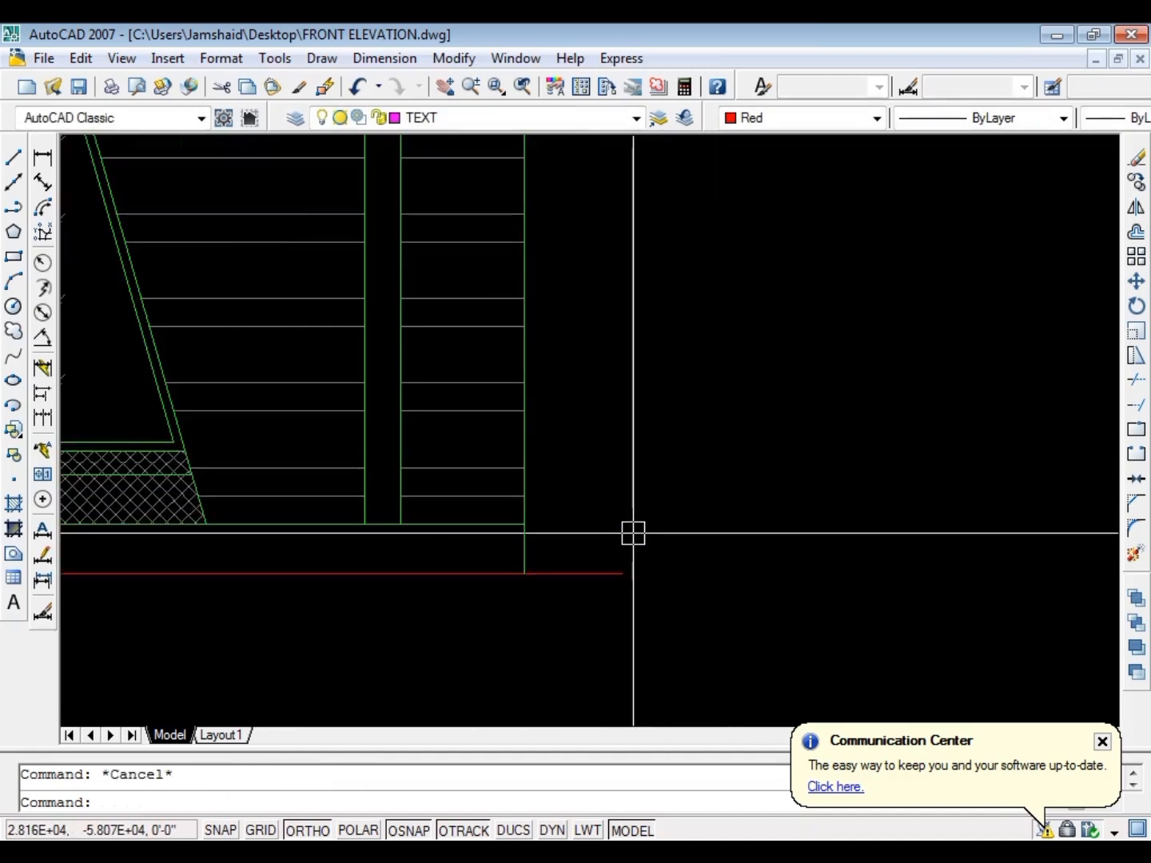
Draw a line along the ground line from the right wall's bottom corner to the ground line's end
type("l")
key("Return")
left_click(524, 571)
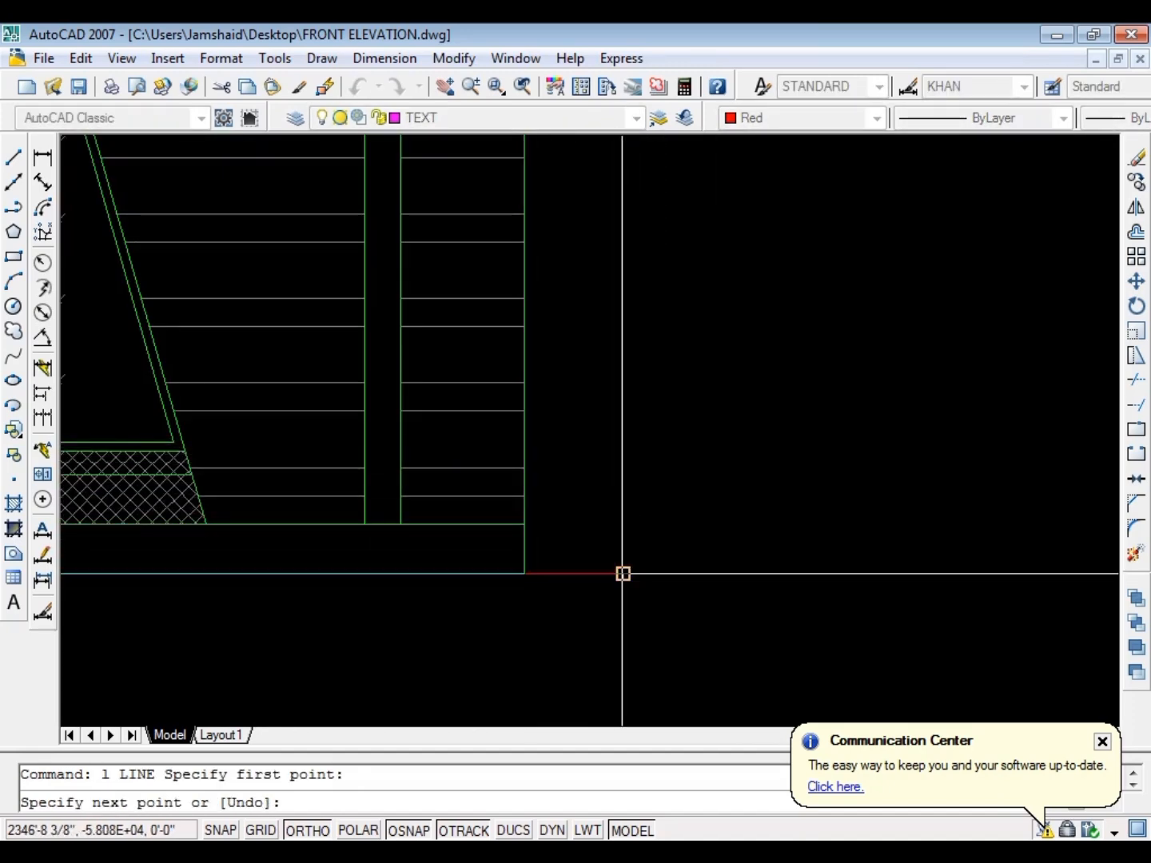
key("Escape")
Move the short ground-level line beside the right wall straight up by 24 inches
left_click(513, 603)
left_click(728, 547)
type("m")
key("Return")
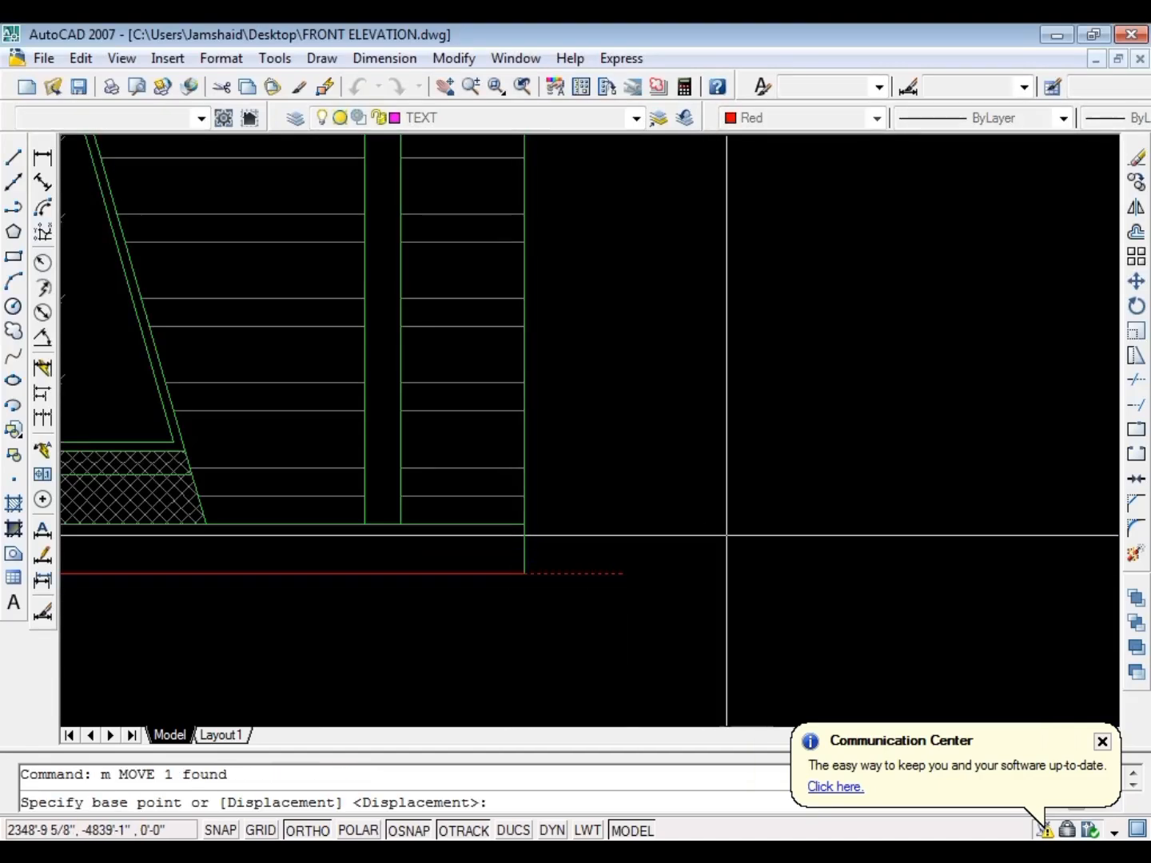
left_click(727, 537)
type("24")
key("Return")
key("Escape")
Copy the raised short line straight up alongside the right wall edge
left_click(675, 507)
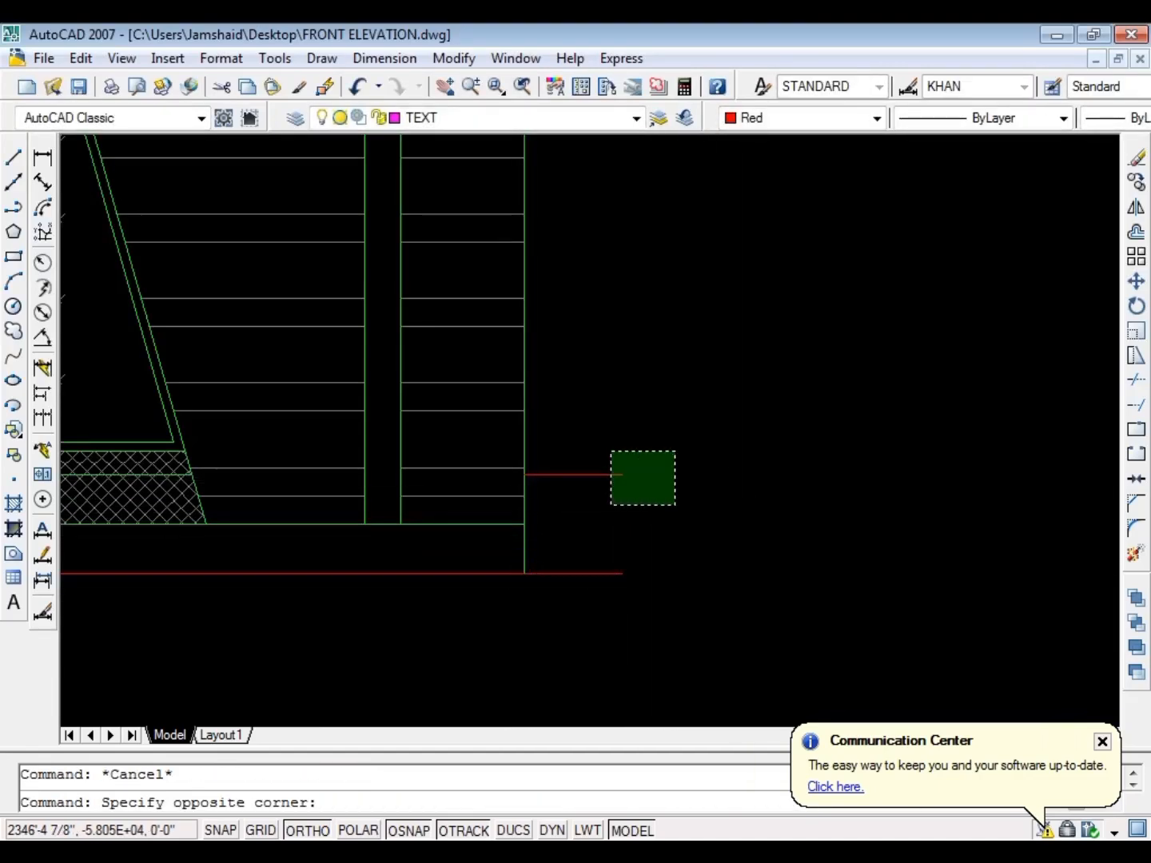
left_click(610, 450)
type("co")
key("Return")
left_click(736, 514)
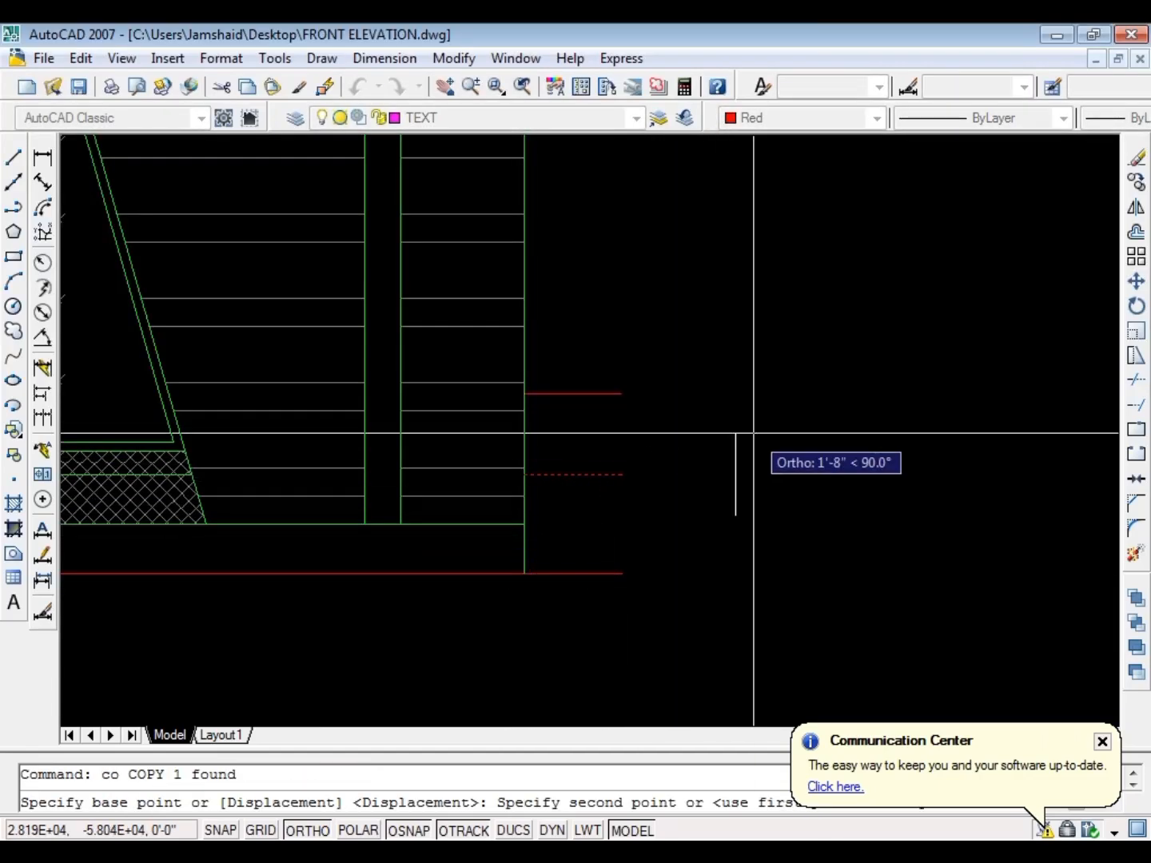
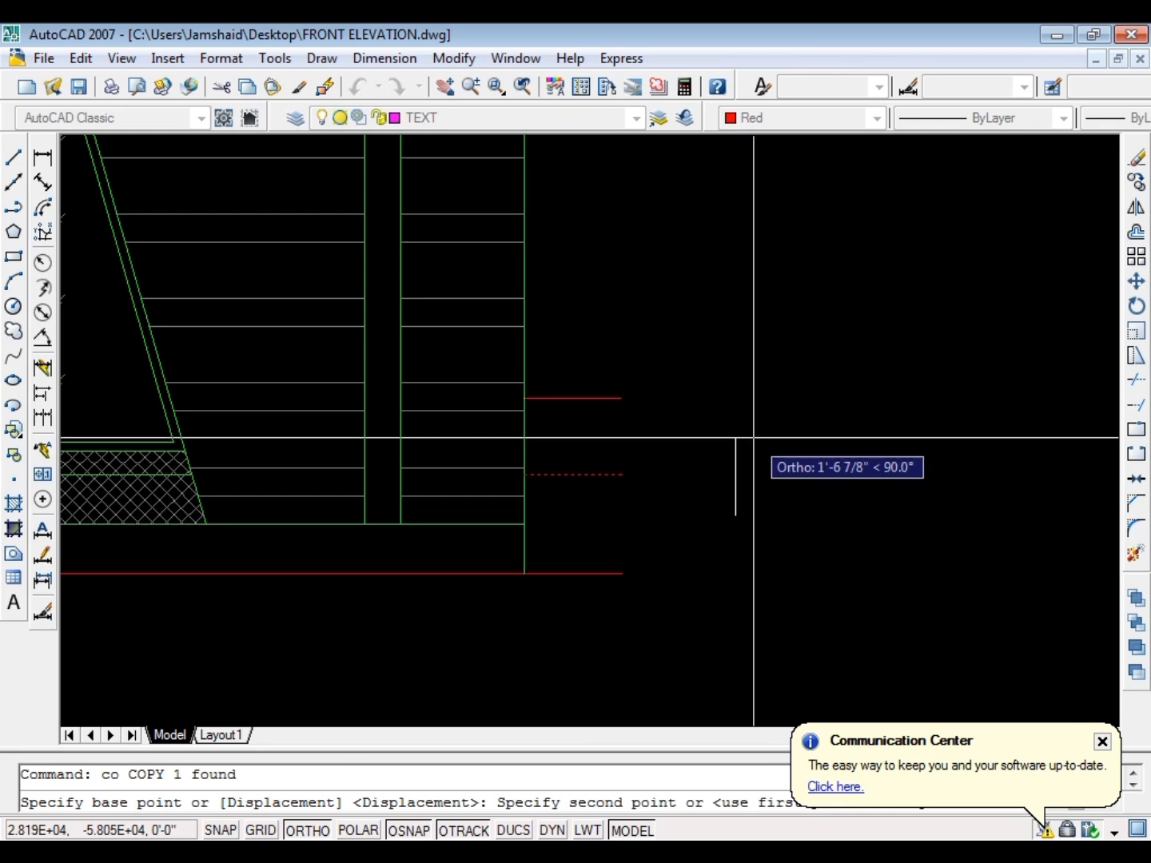
Place the copy of the raised short line 11' straight up beside the right wall
type("11'")
key("Return")
scroll(772, 385, "down", 3)
scroll(760, 384, "up", 3)
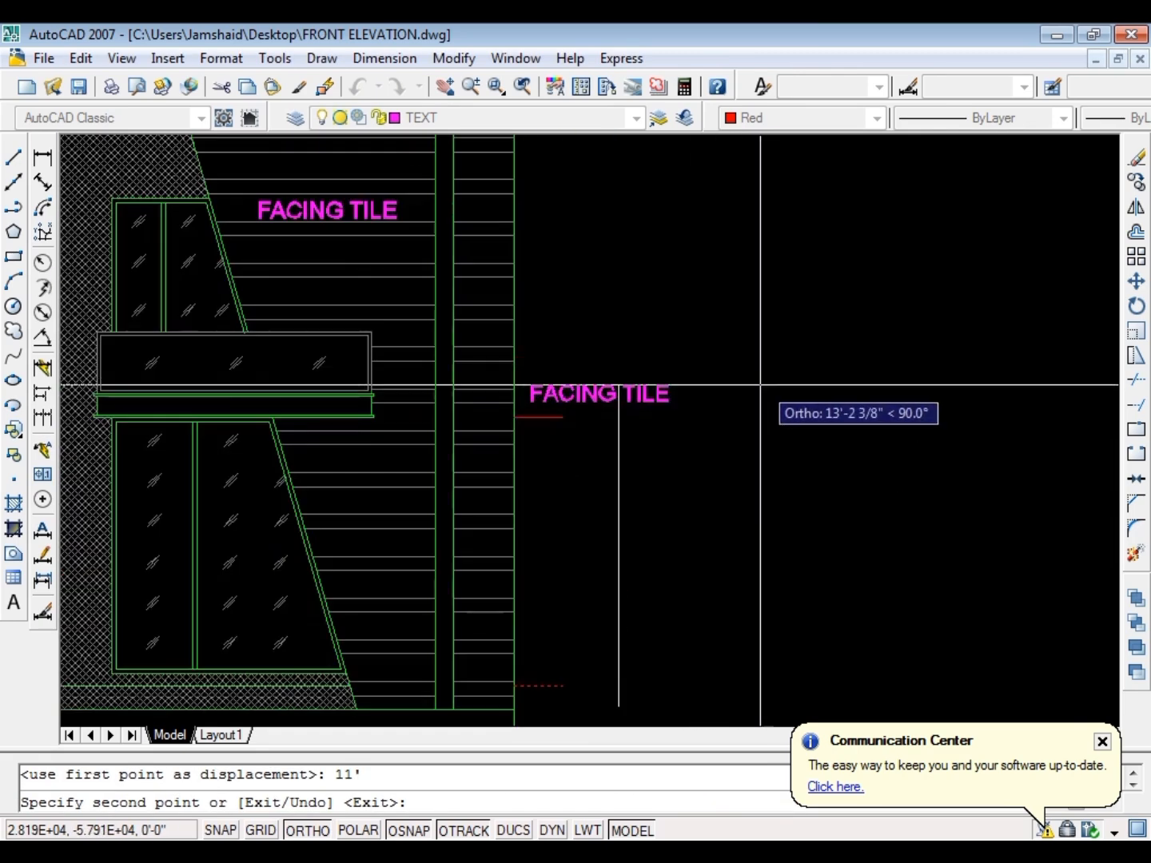
key("Escape")
Copy the short line at the lower balcony slab straight up by 12 inches
scroll(558, 428, "up", 5)
left_click(558, 428)
left_click(536, 336)
key("Return")
left_click(704, 500)
type("12")
key("Return")
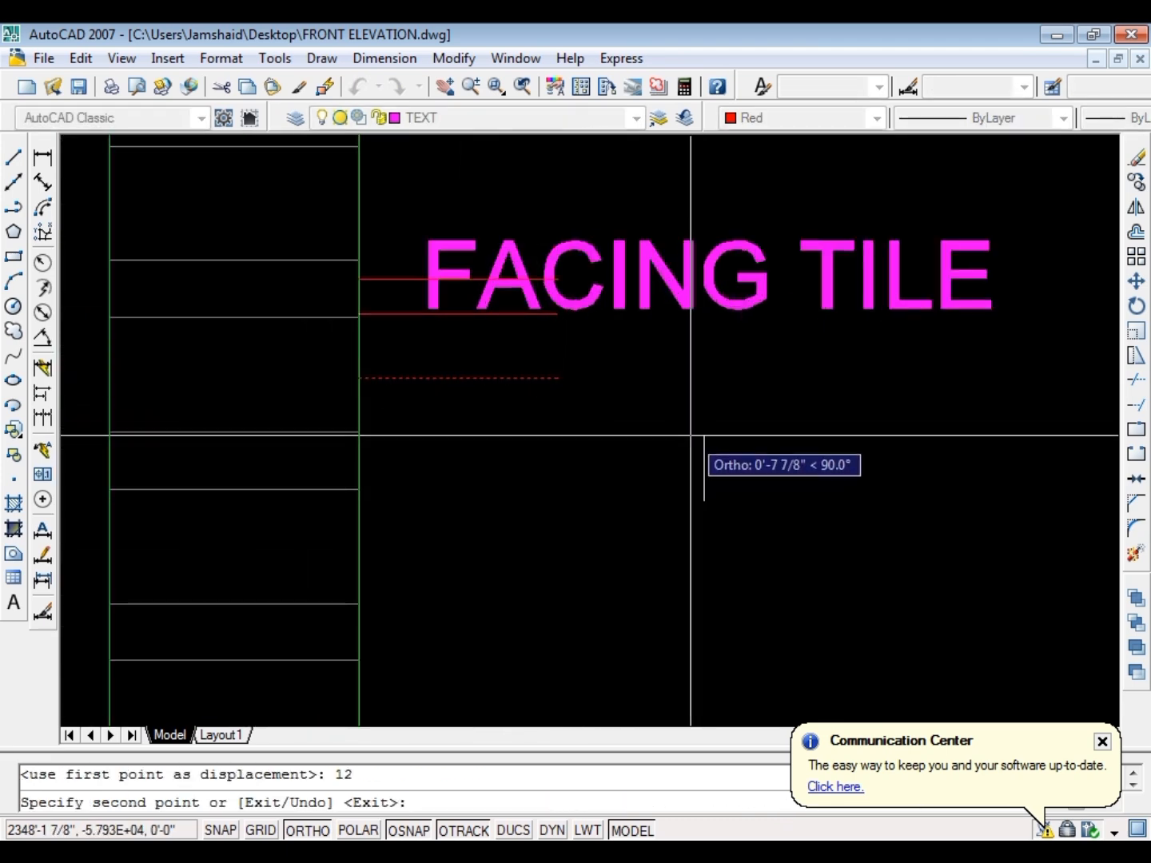
key("Escape")
Copy the pair of short balcony slab lines straight up by 144 inches to the roof slab
left_click(425, 411)
left_click(382, 264)
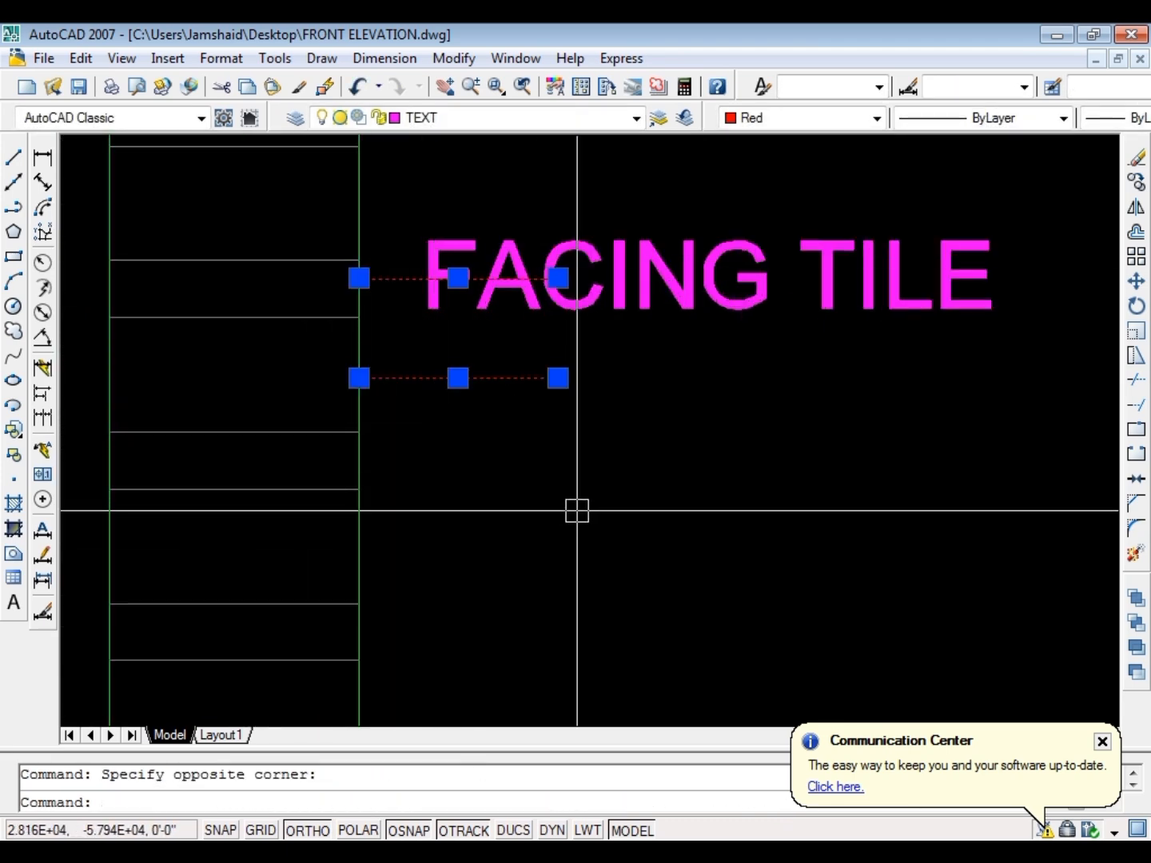
type("co")
key("Return")
left_click(756, 573)
type("144")
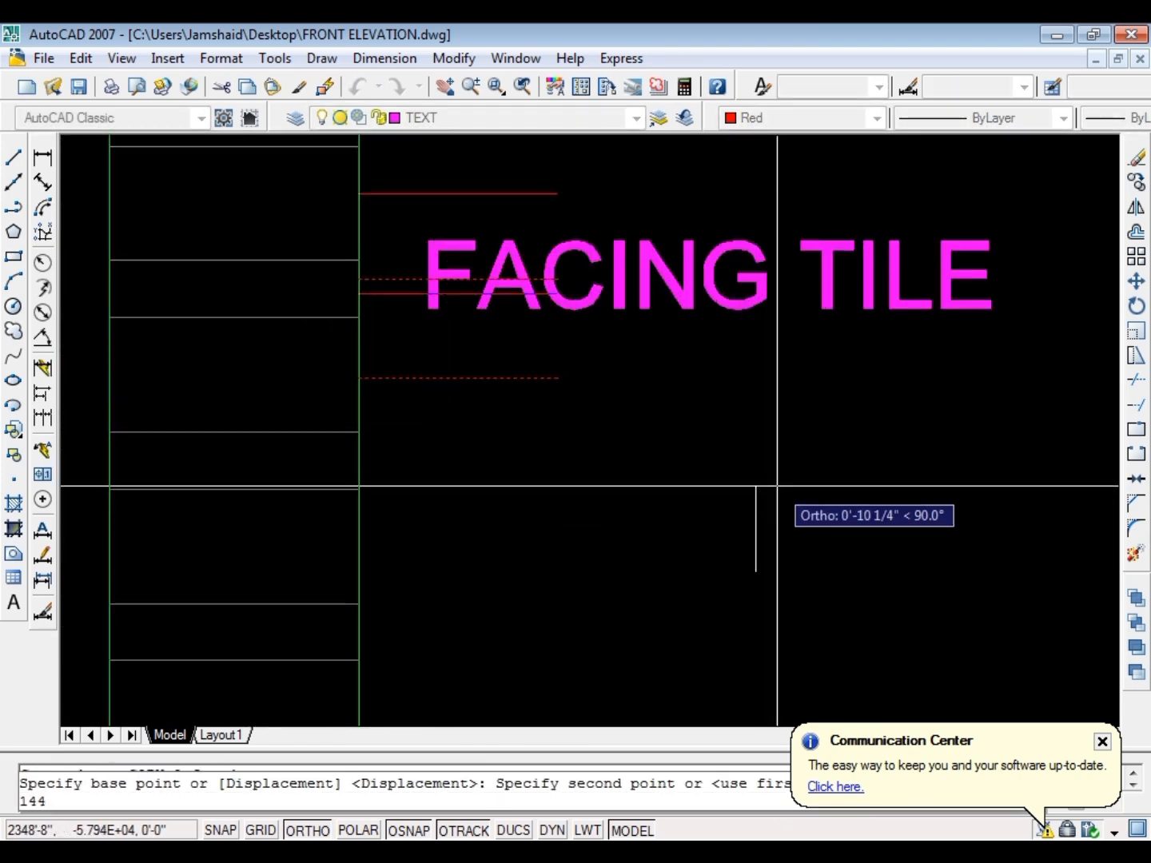
key("Return")
scroll(560, 543, "down", 3)
key("Escape")
Copy the upper roof slab line straight up 2'-6" to the right wall's top
scroll(532, 369, "up", 6)
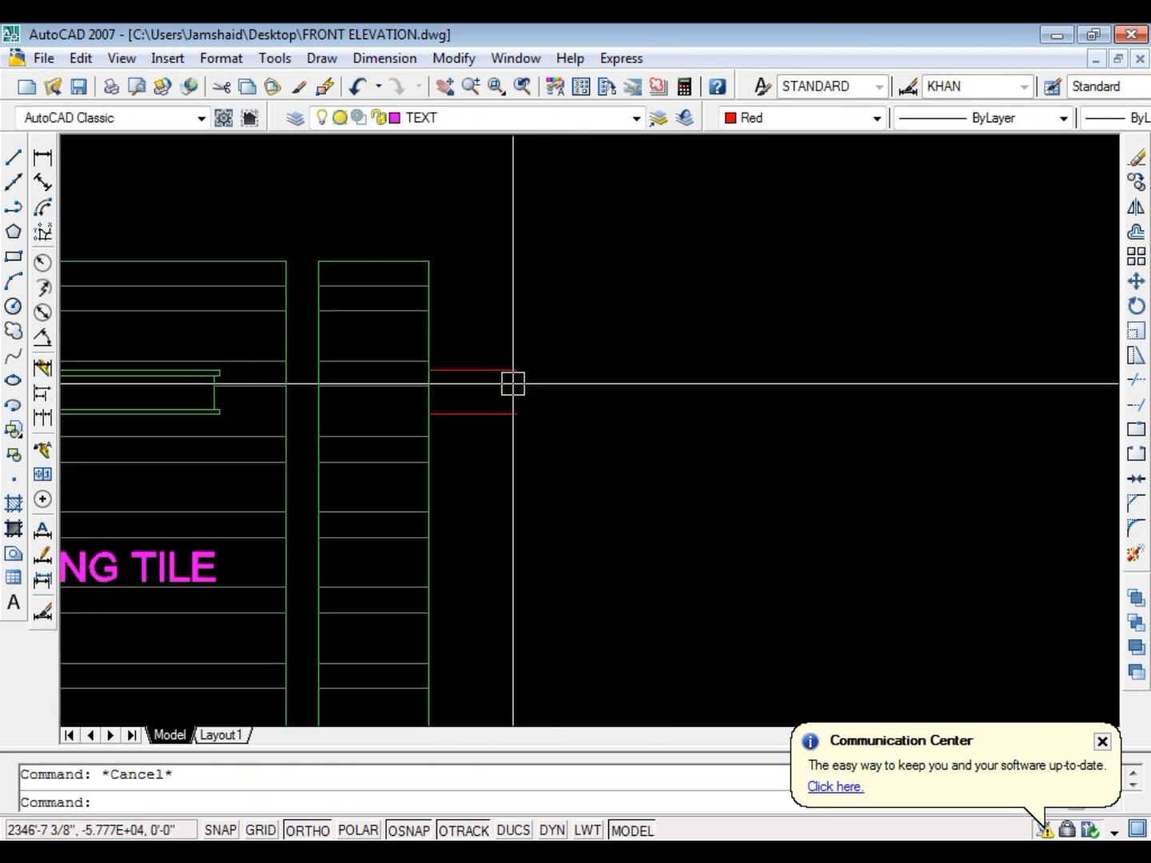
left_click(531, 382)
left_click(478, 312)
type("c")
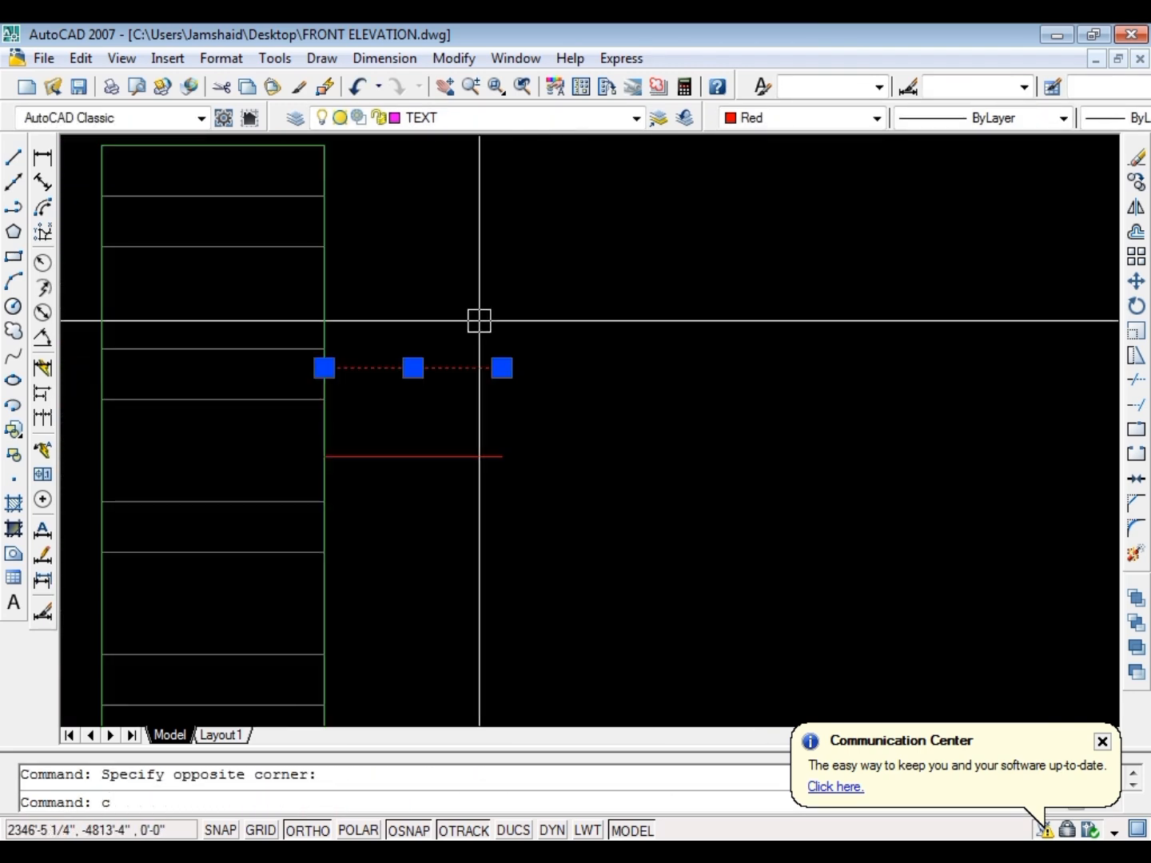
type("o")
key("Return")
left_click(659, 398)
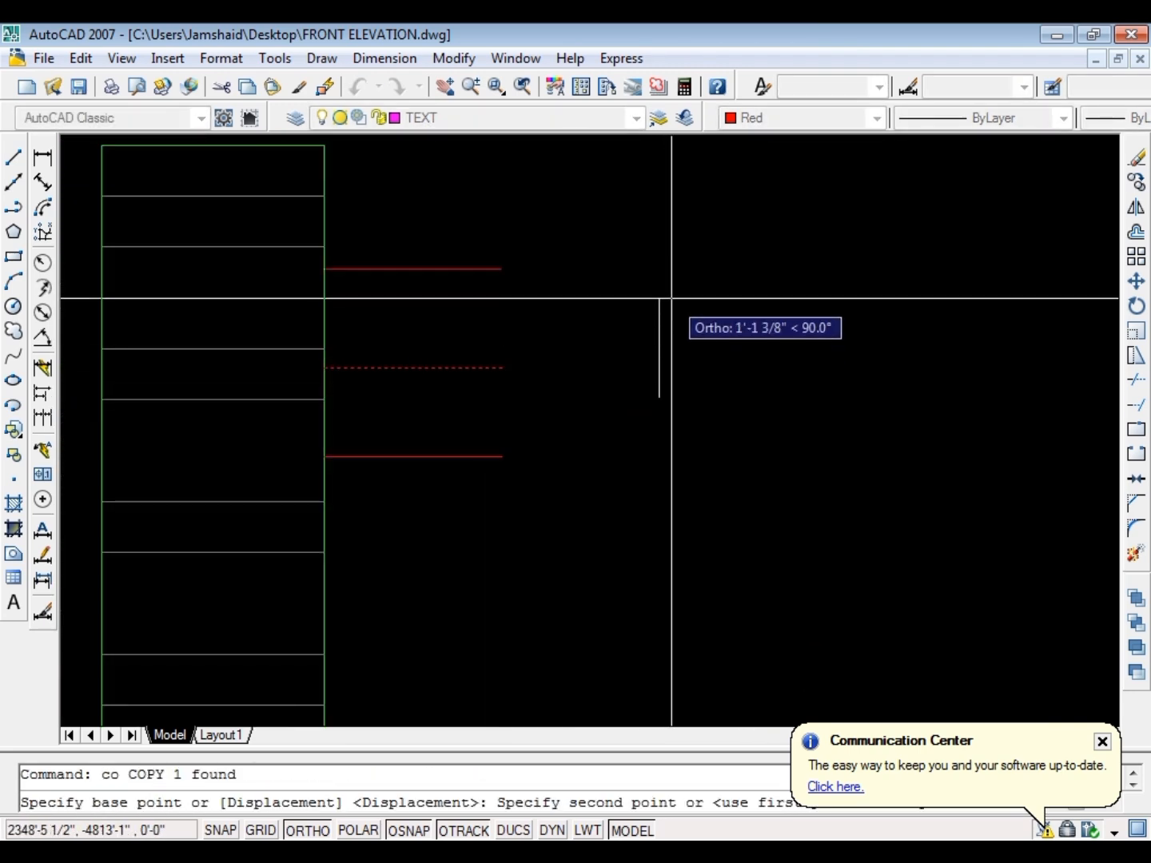
key("Escape")
scroll(687, 384, "down", 6)
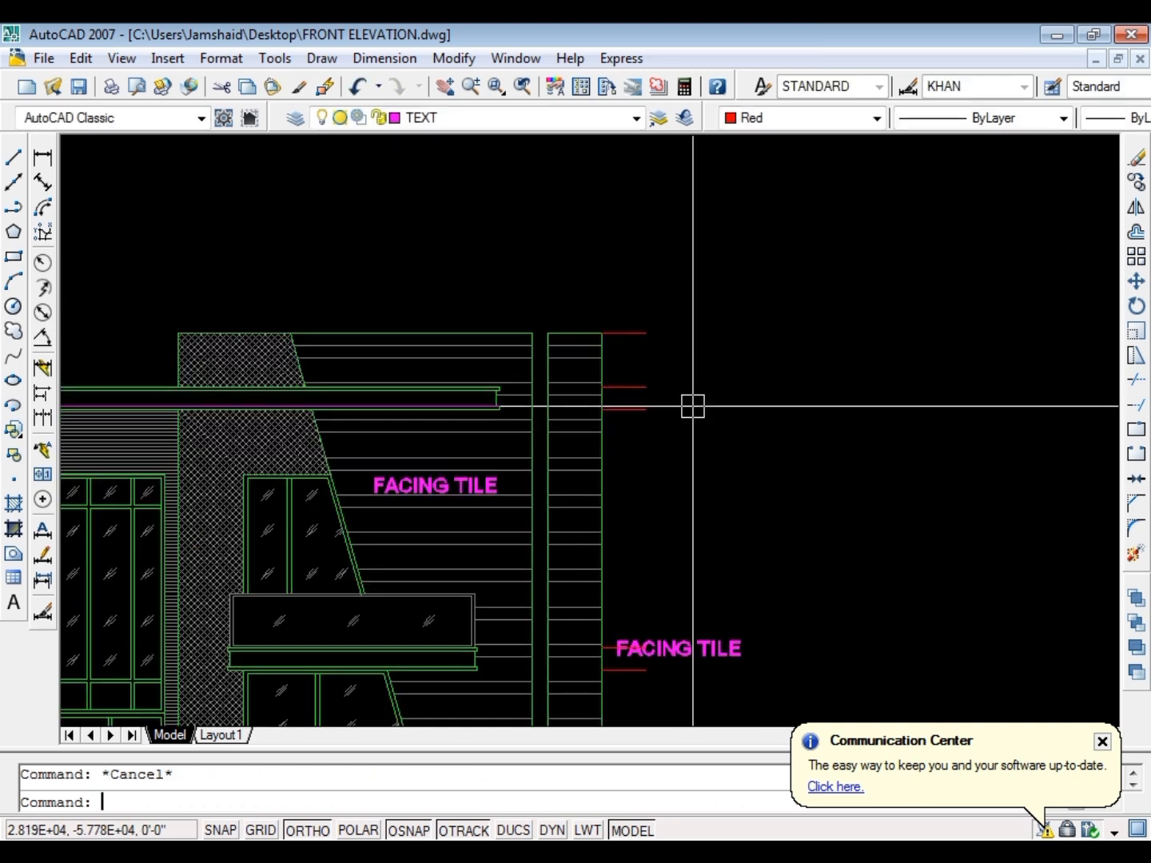
Add a vertical linear dimension between the wall-top line and the upper roof slab line, placed just outside the short lines
type("dli")
key("Return")
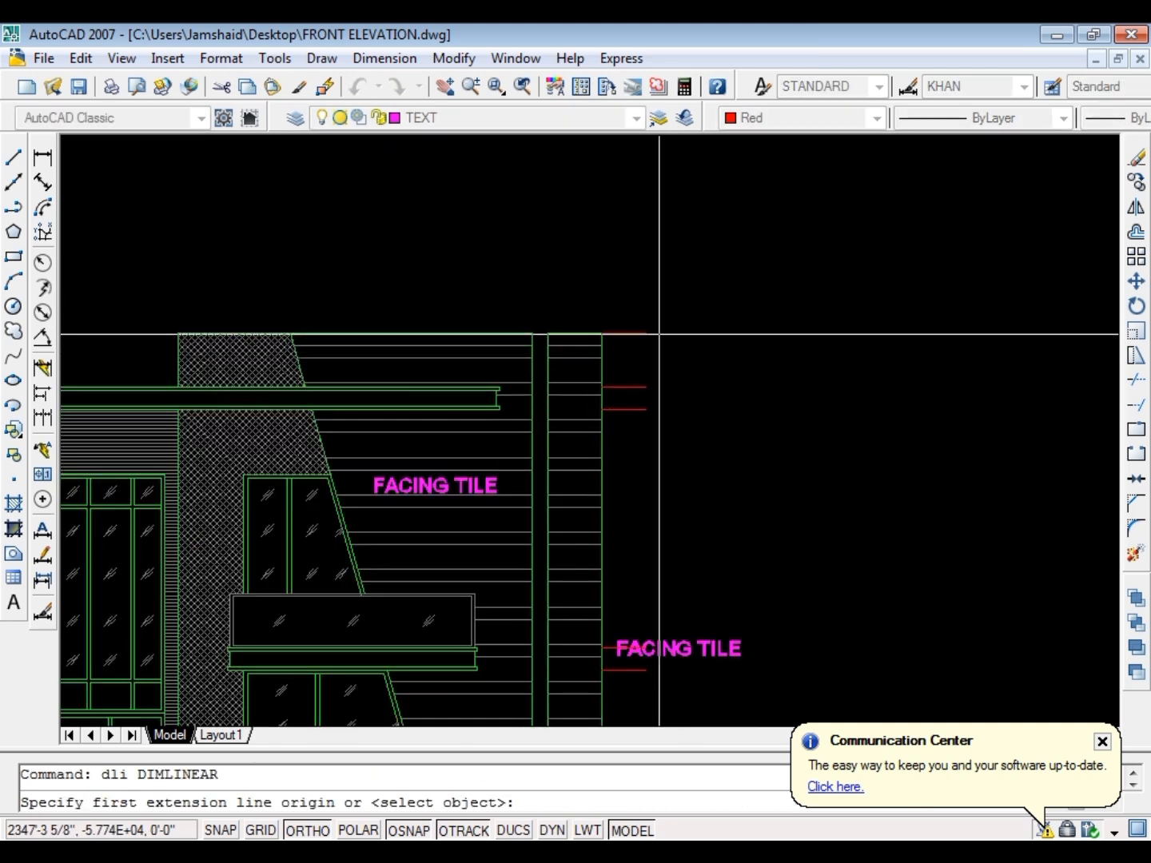
scroll(646, 360, "up", 2)
left_click(645, 387)
scroll(644, 390, "up", 4)
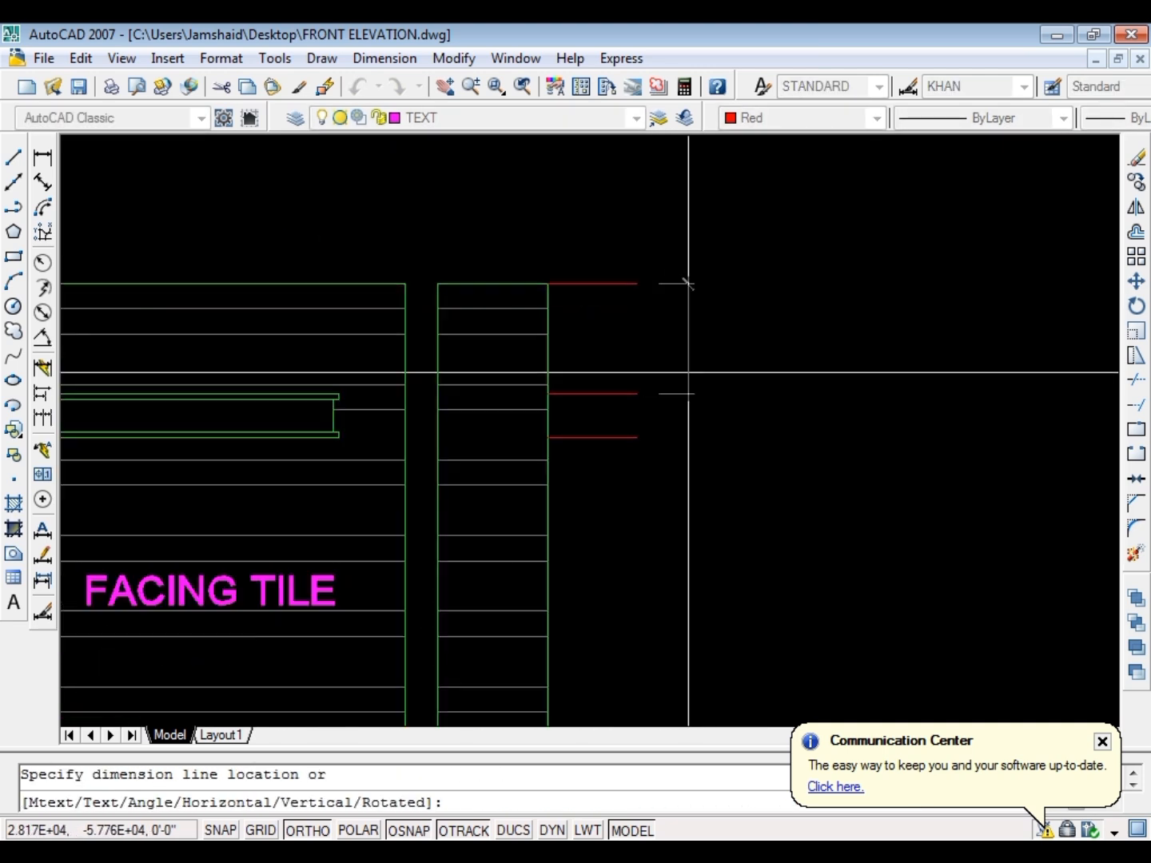
left_click(688, 373)
Continue the vertical dimension chain down through the remaining short level lines to the ground line
type("dc")
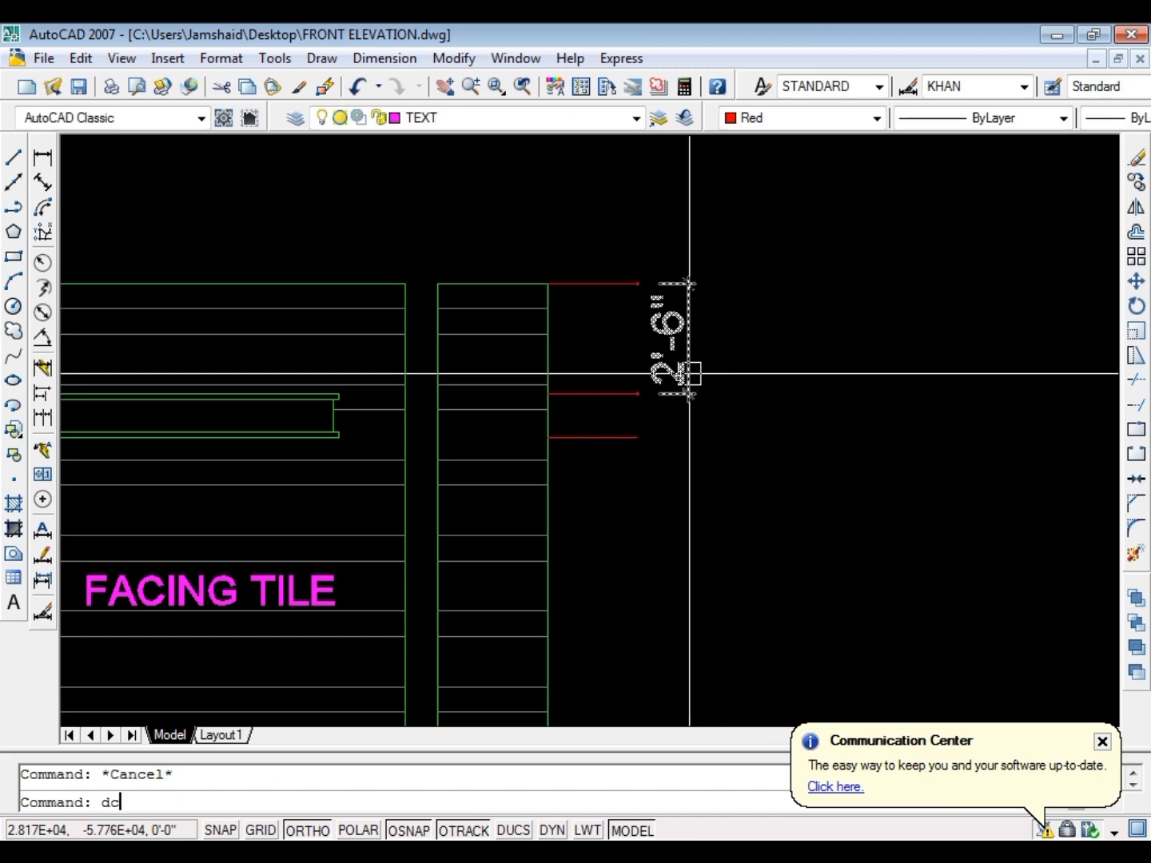
type("o")
key("Return")
left_click(640, 437)
scroll(648, 432, "down", 5)
scroll(658, 425, "up", 1)
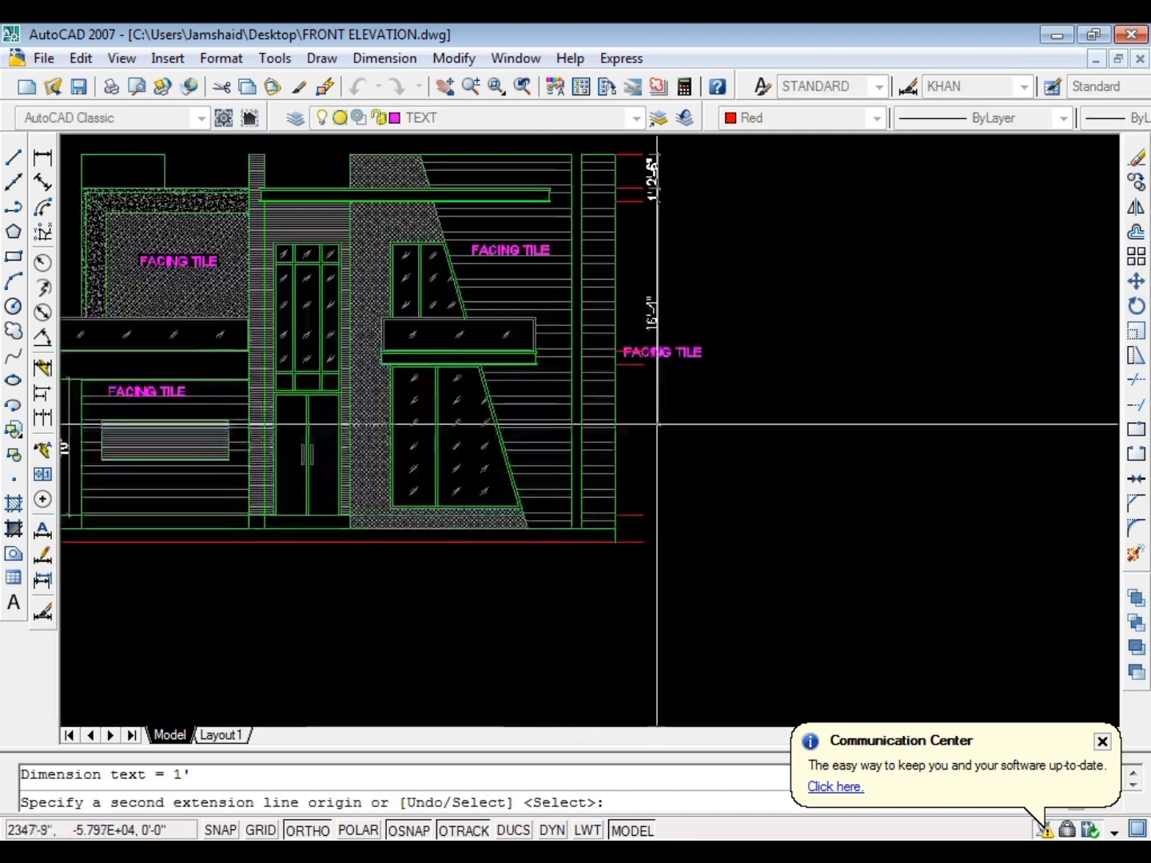
scroll(646, 365, "up", 6)
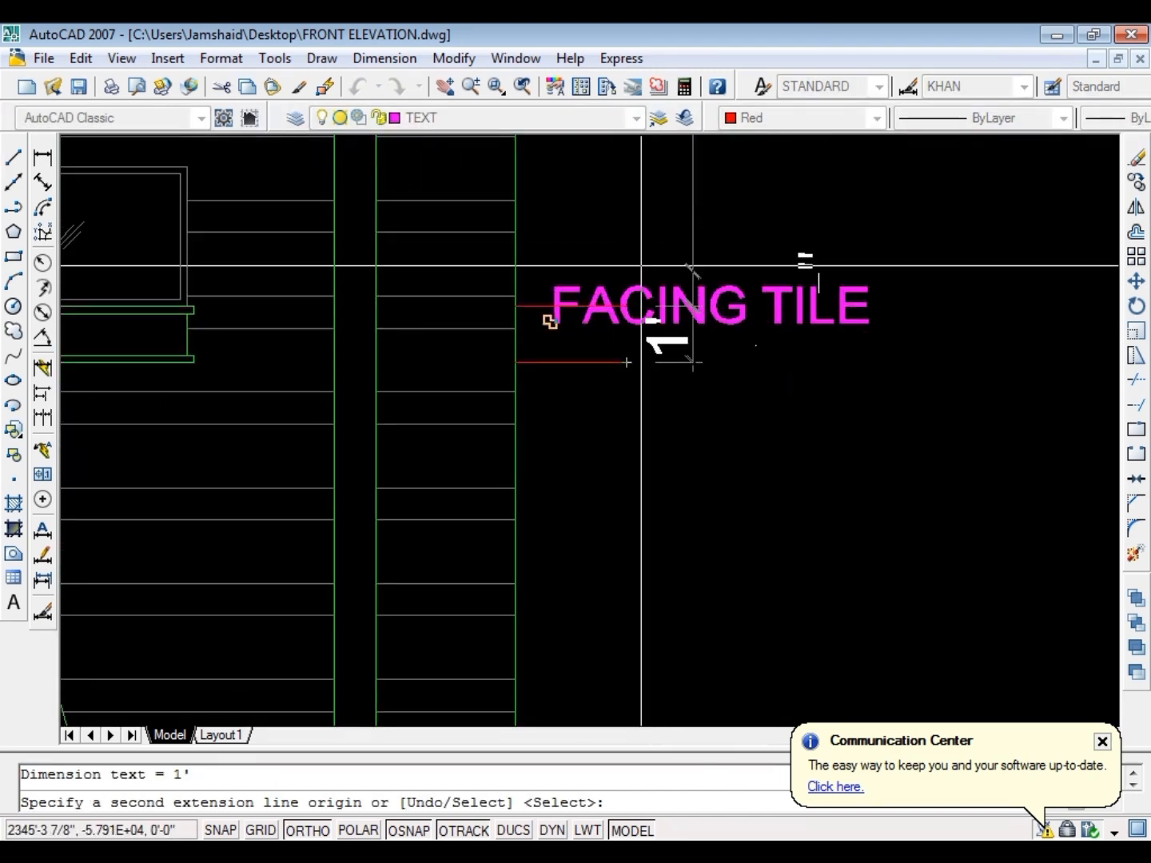
scroll(644, 271, "down", 5)
scroll(644, 400, "up", 3)
left_click(629, 466)
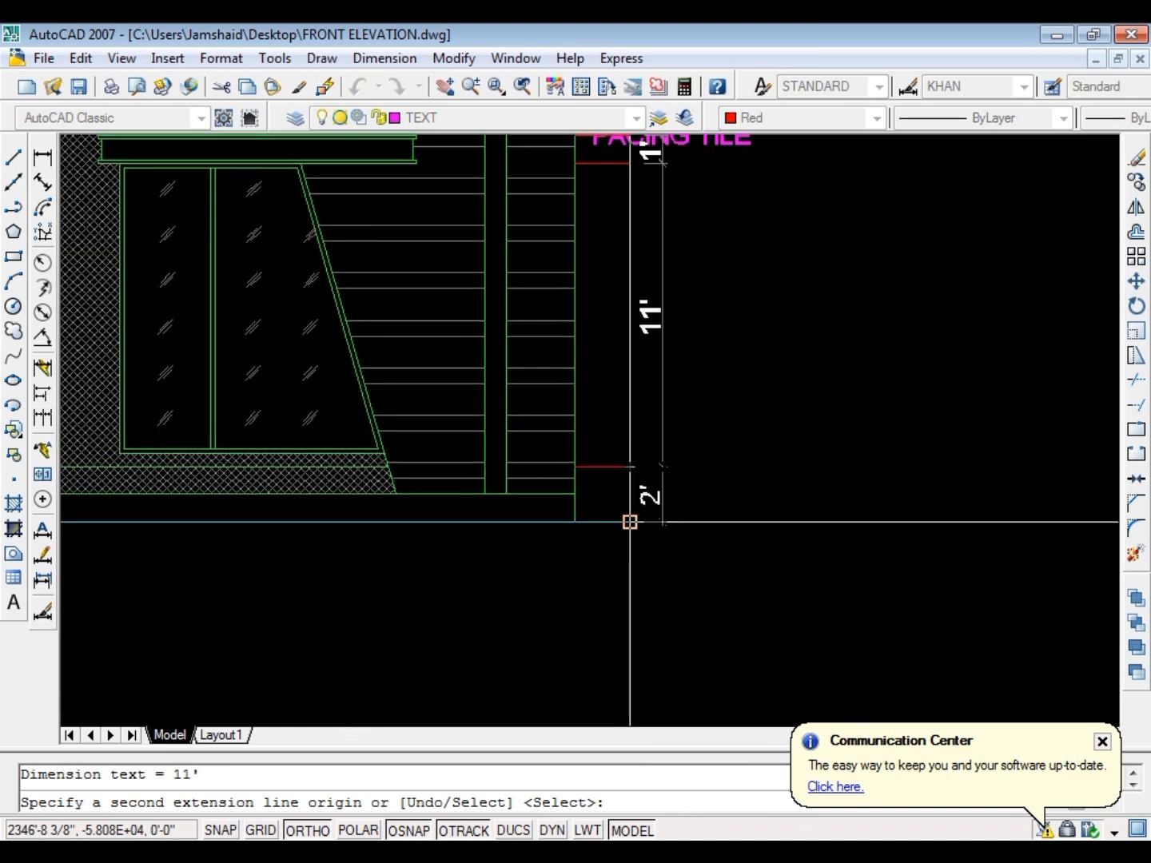
left_click(630, 522)
key("Escape")
Add an overall height dimension from the ground line to the wall top and shift its dimension line outside the chain
key("Return")
scroll(652, 513, "down", 6)
scroll(640, 385, "up", 5)
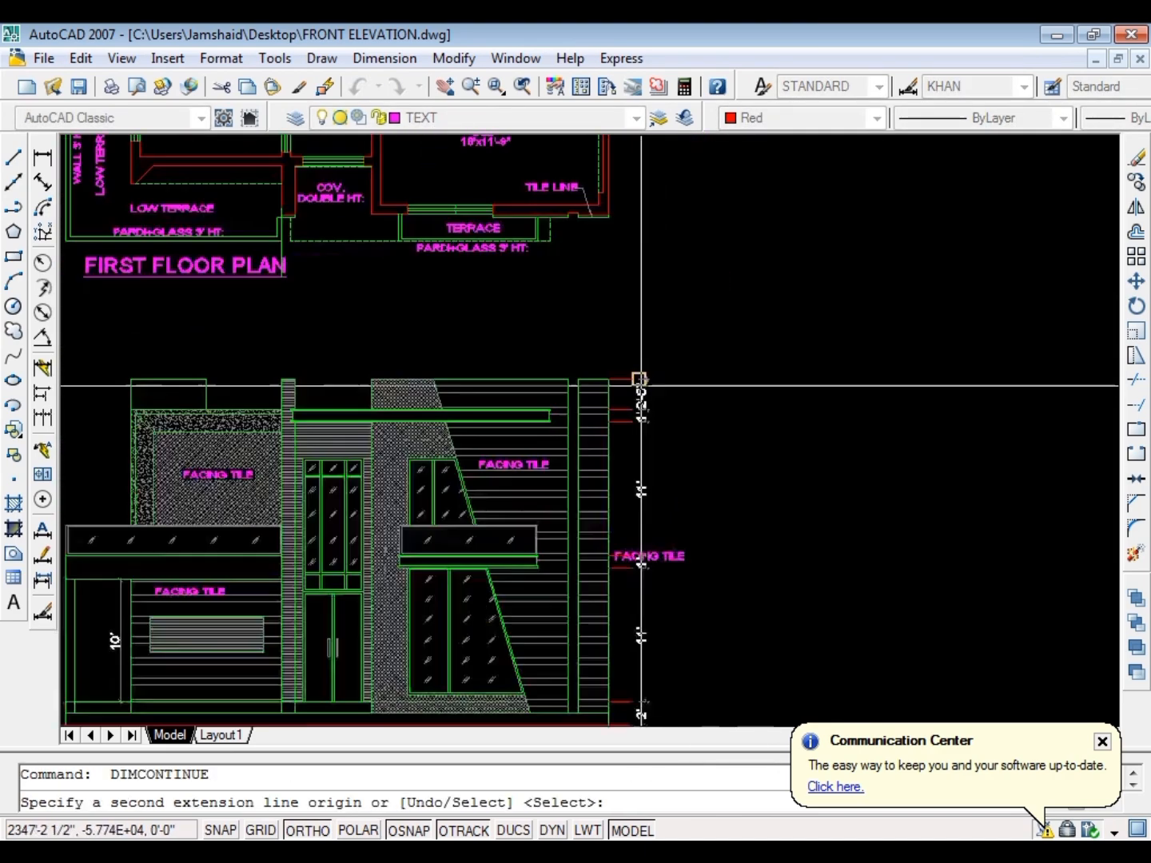
scroll(640, 379, "up", 2)
key("Escape")
left_click(648, 480)
left_click(650, 374)
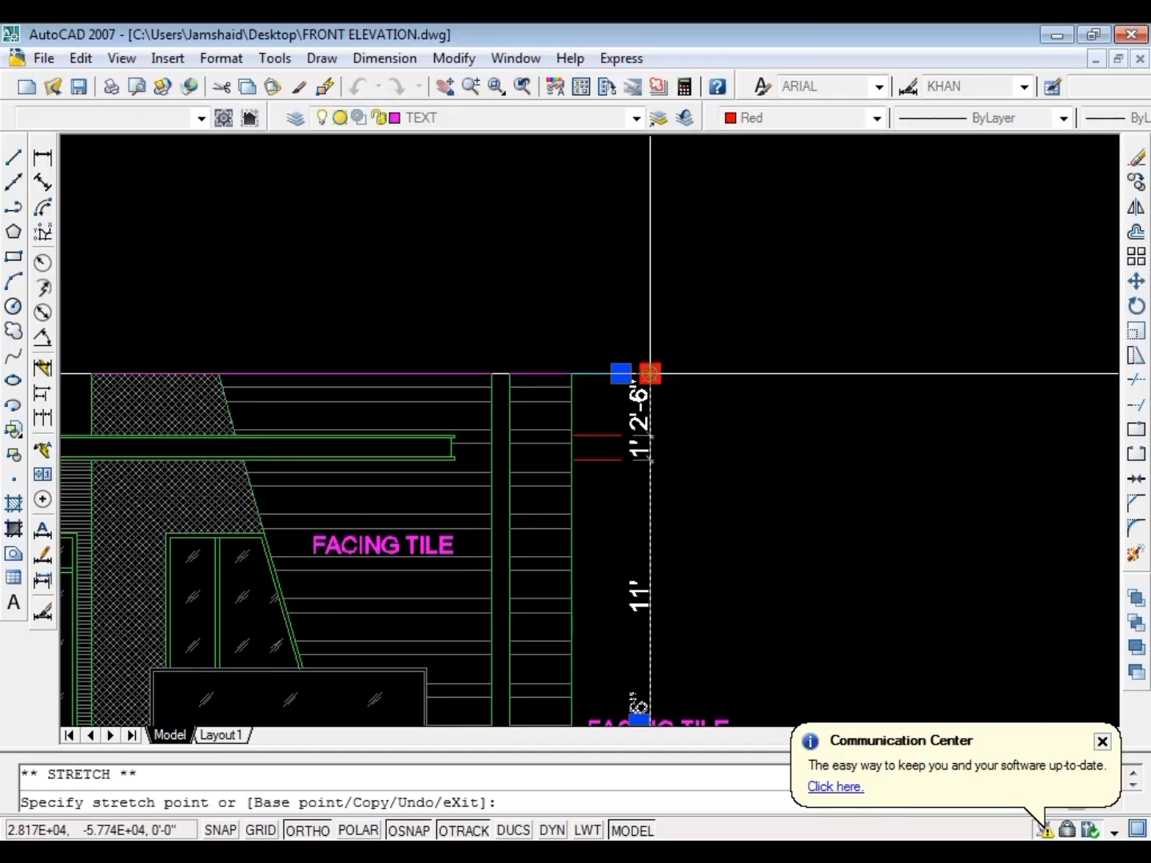
key("Escape")
Move the FACING TILE label that overlaps the dimensions to the empty area beyond the overall height dimension
scroll(635, 457, "down", 5)
scroll(551, 393, "up", 7)
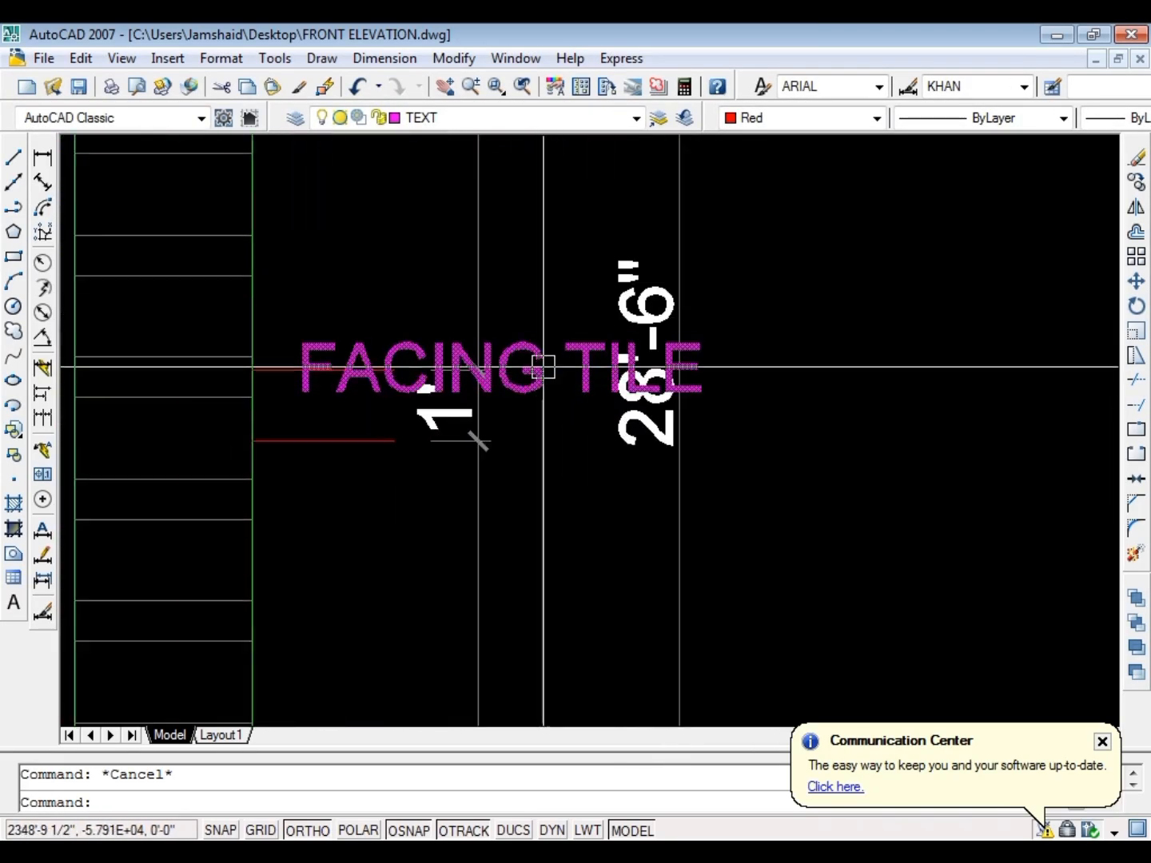
type("m")
key("Return")
left_click(544, 366)
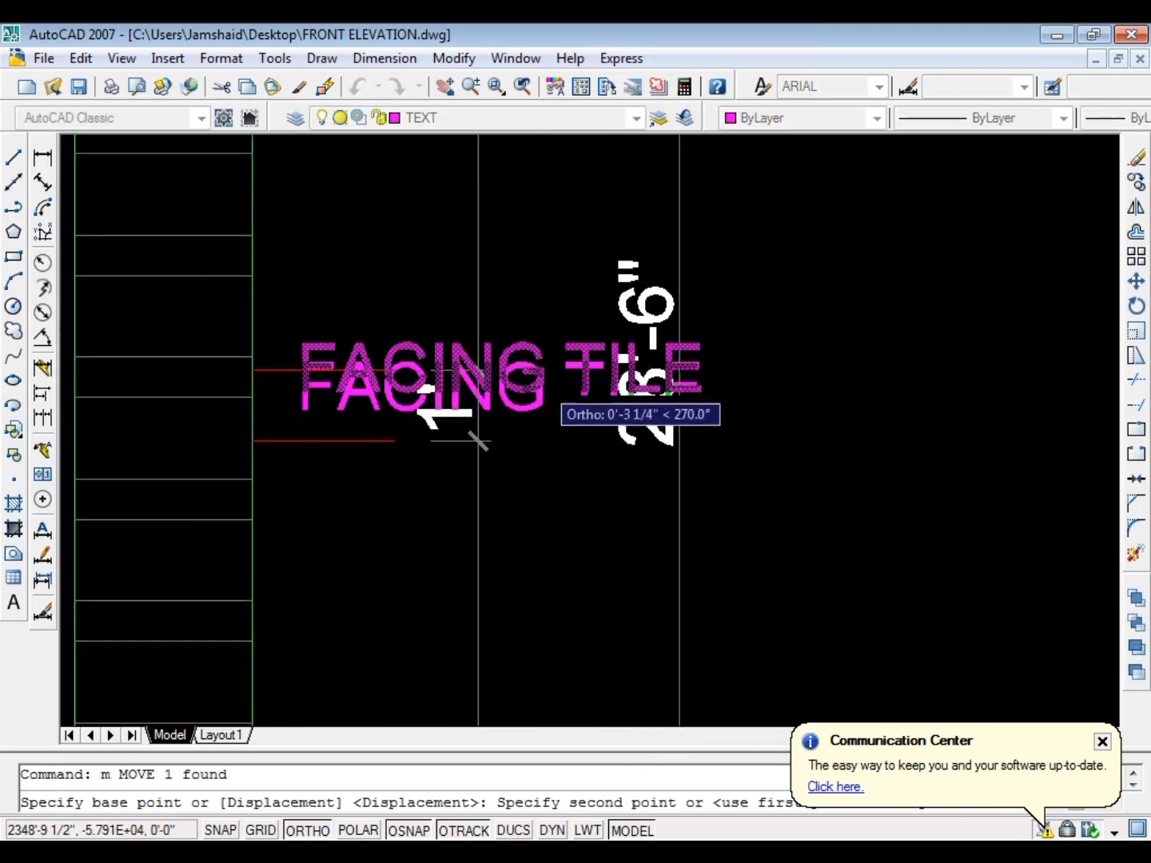
scroll(543, 448, "down", 2)
left_click(798, 414)
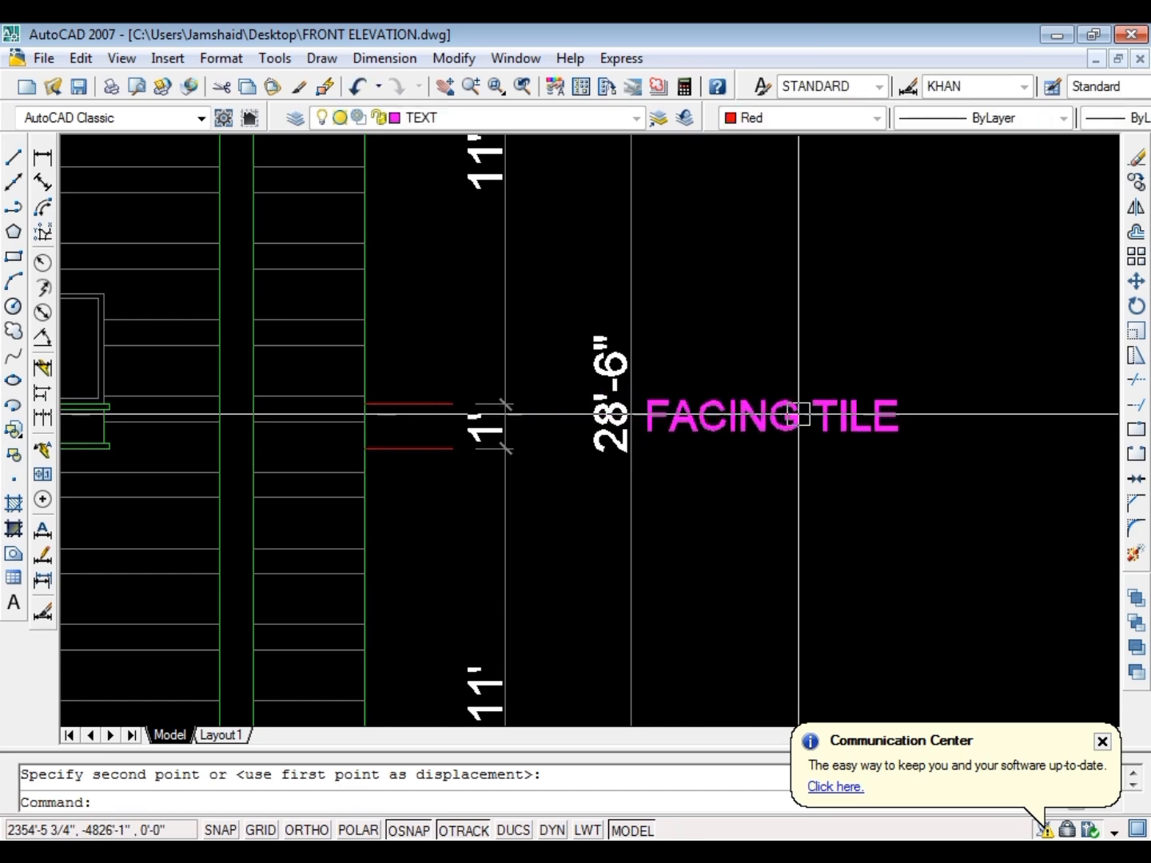
key("Escape")
Change the text of the label beside the overall height dimension to SLAB in capitals
scroll(735, 412, "up", 2)
double_click(734, 412)
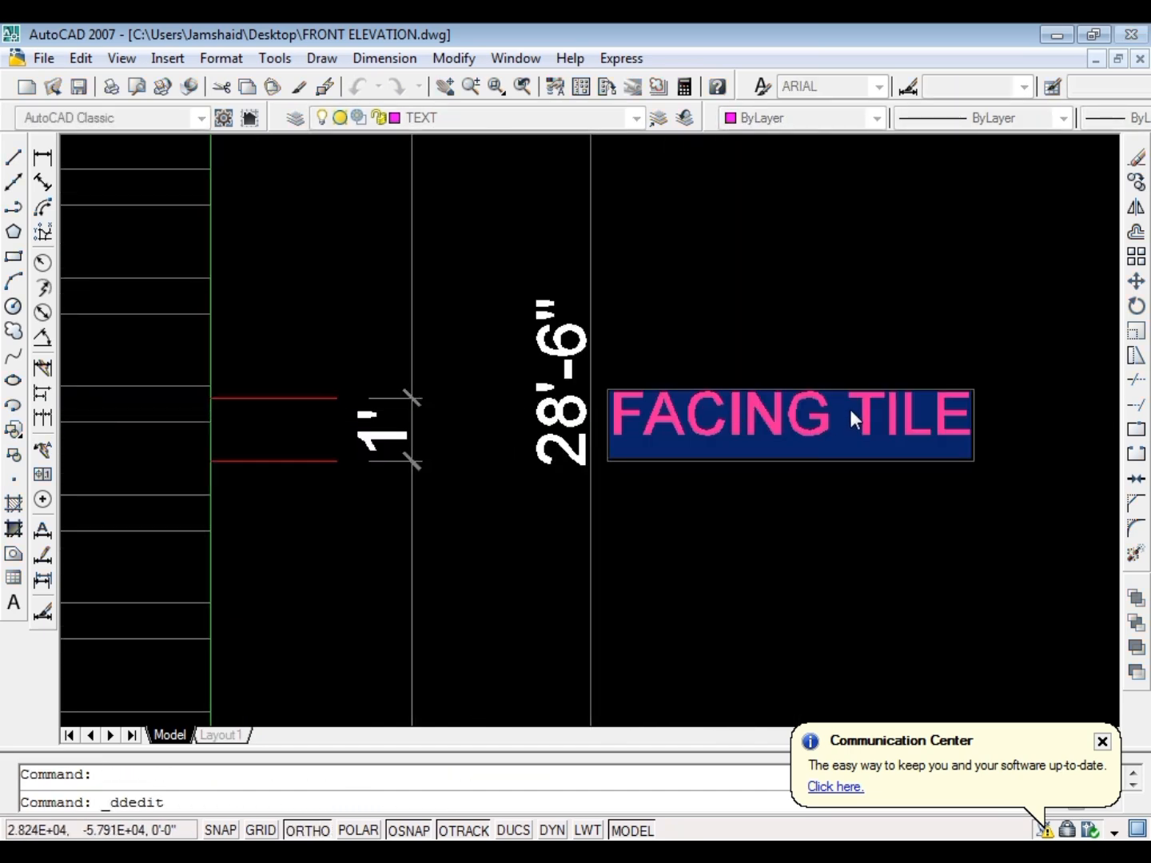
type("S")
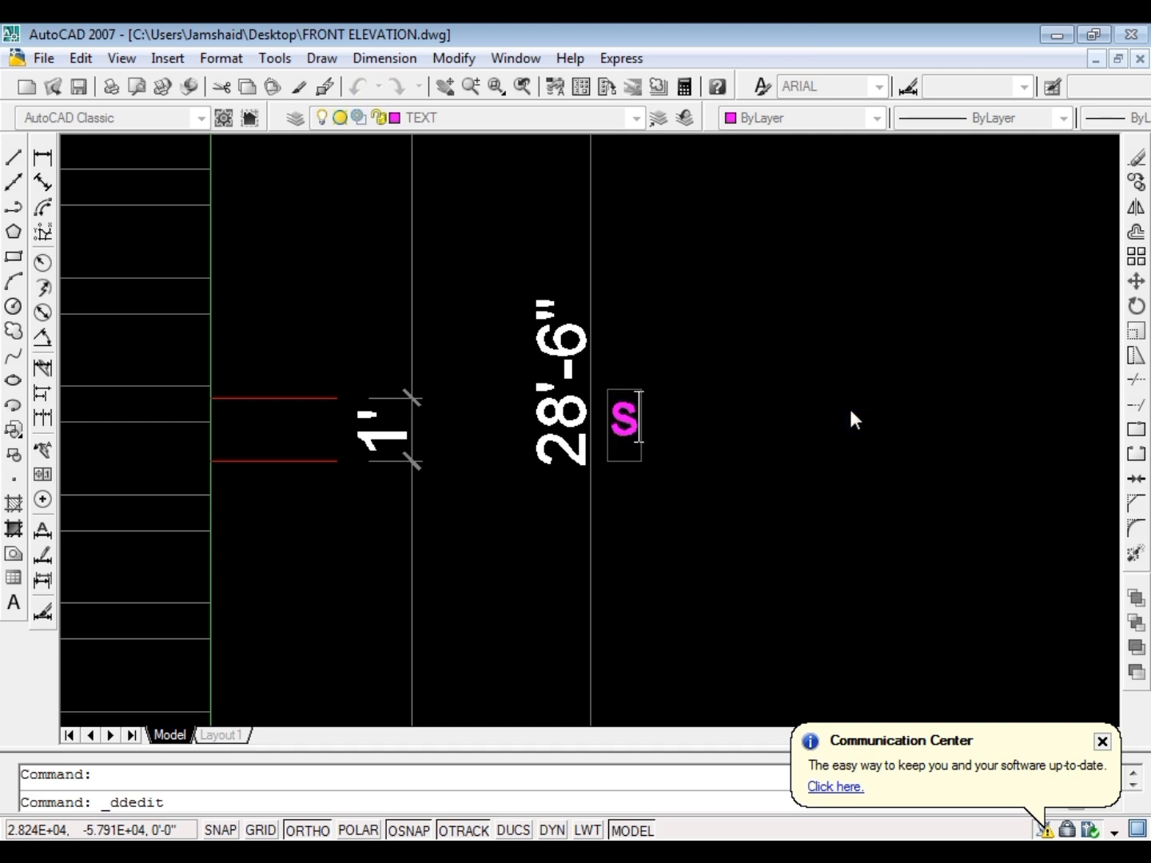
type("lab")
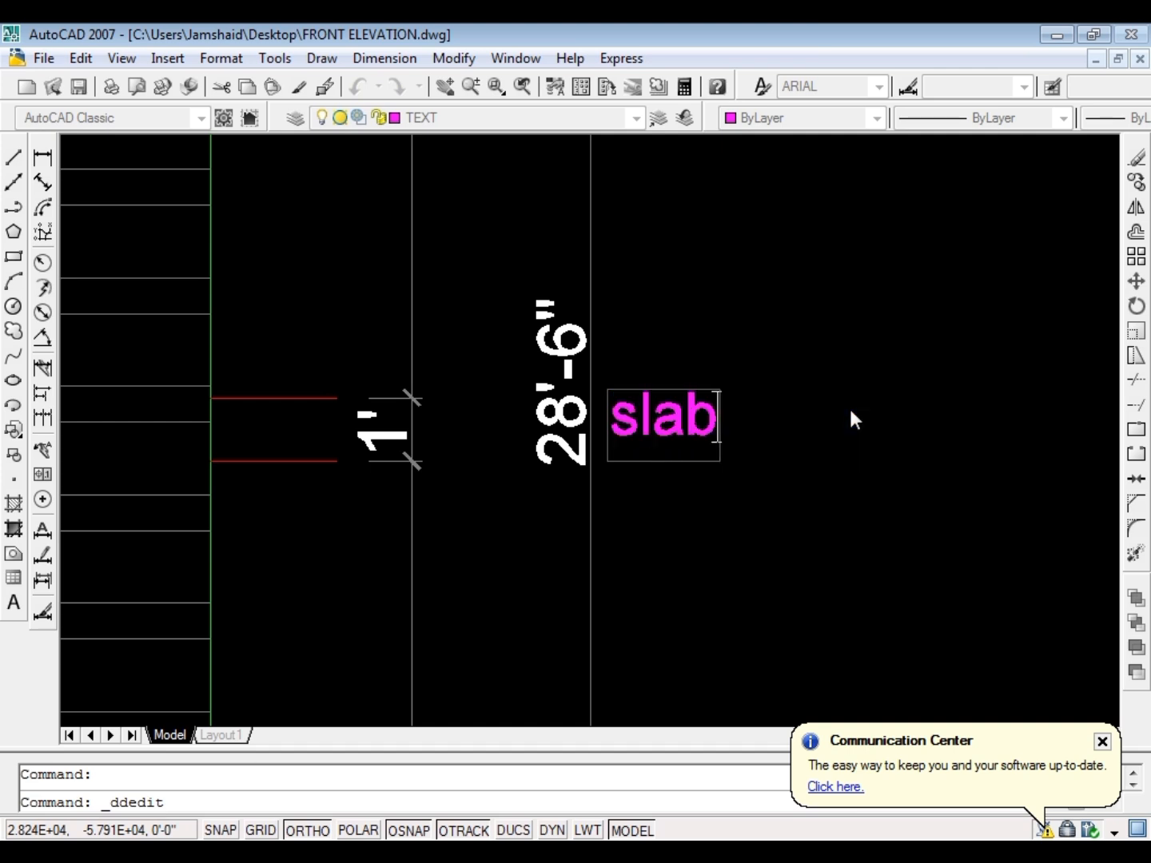
key("ctrl+a")
key("ctrl+shift+u")
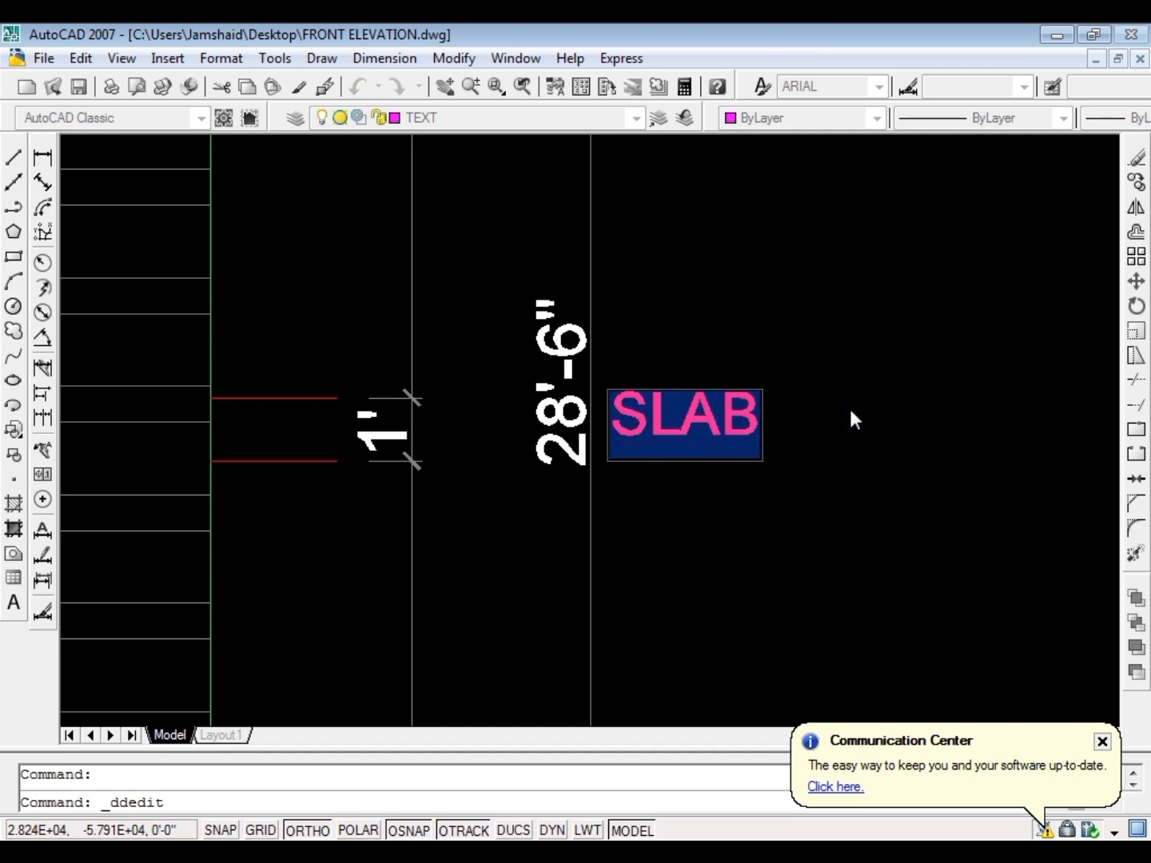
left_click(929, 314)
key("Escape")
Move the SLAB label between the two short lines at the lower balcony slab level
left_click(691, 423)
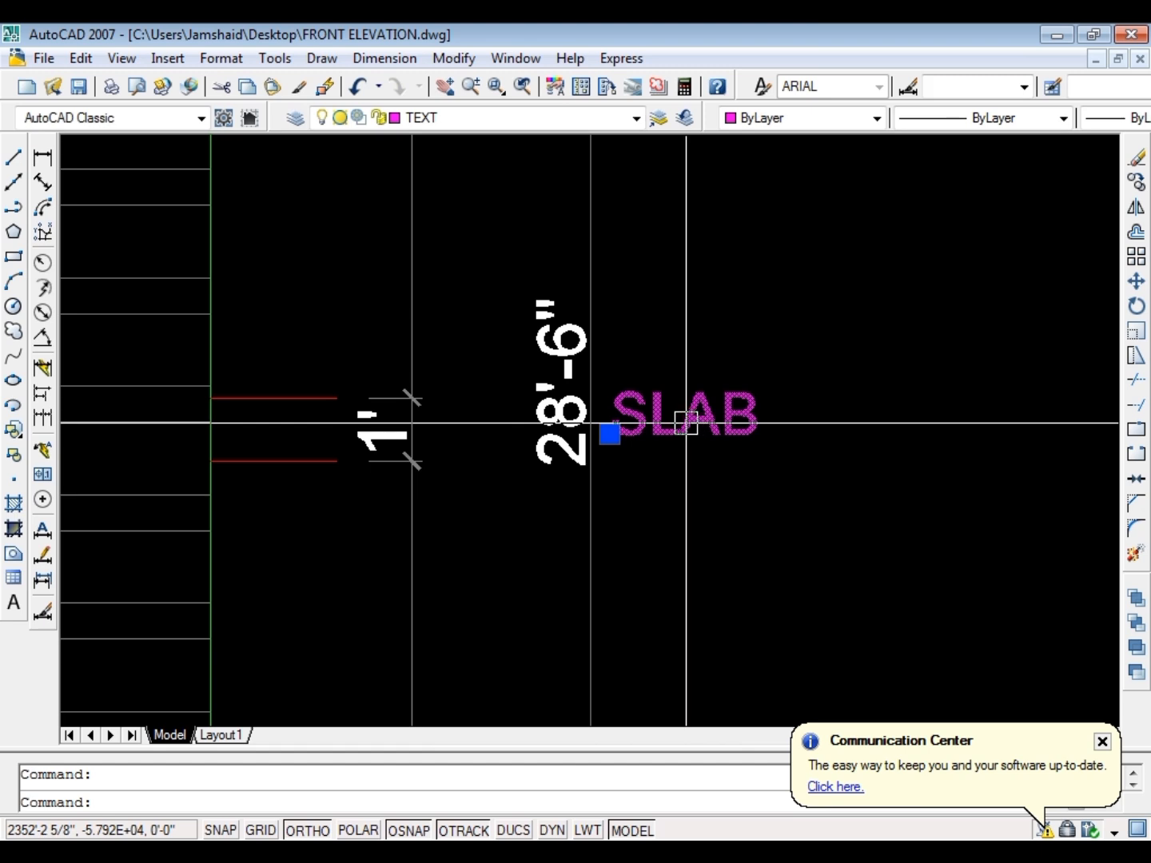
type("m")
key("Return")
left_click(686, 423)
scroll(344, 412, "up", 4)
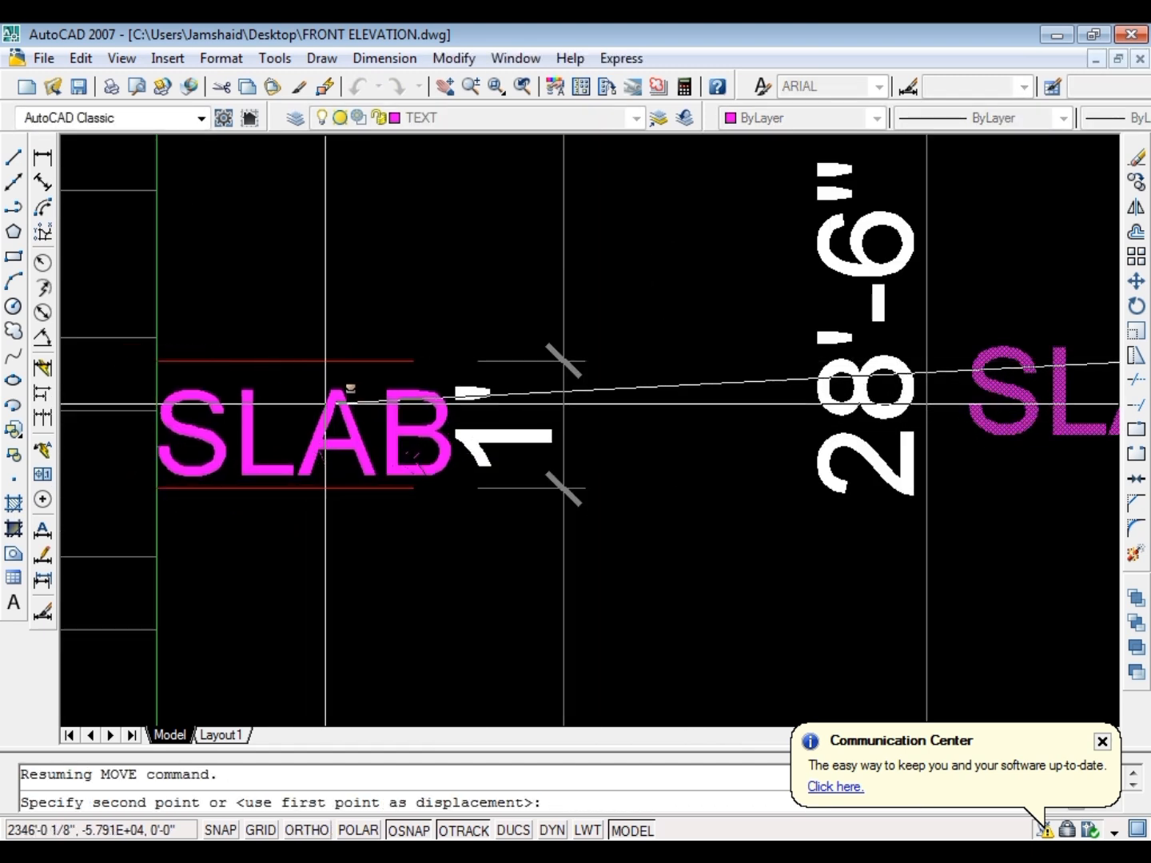
left_click(326, 402)
key("Escape")
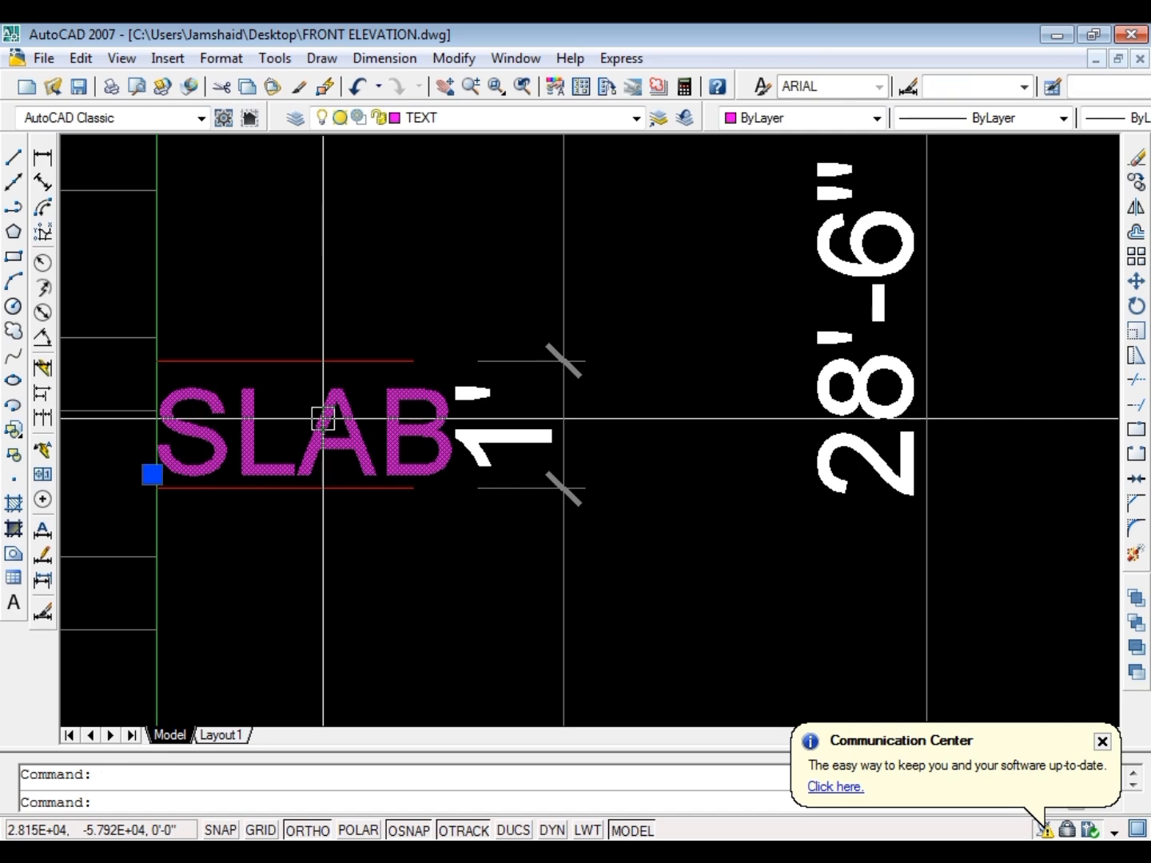
Set the SLAB label's width factor to 850 in its properties
key("ctrl+1")
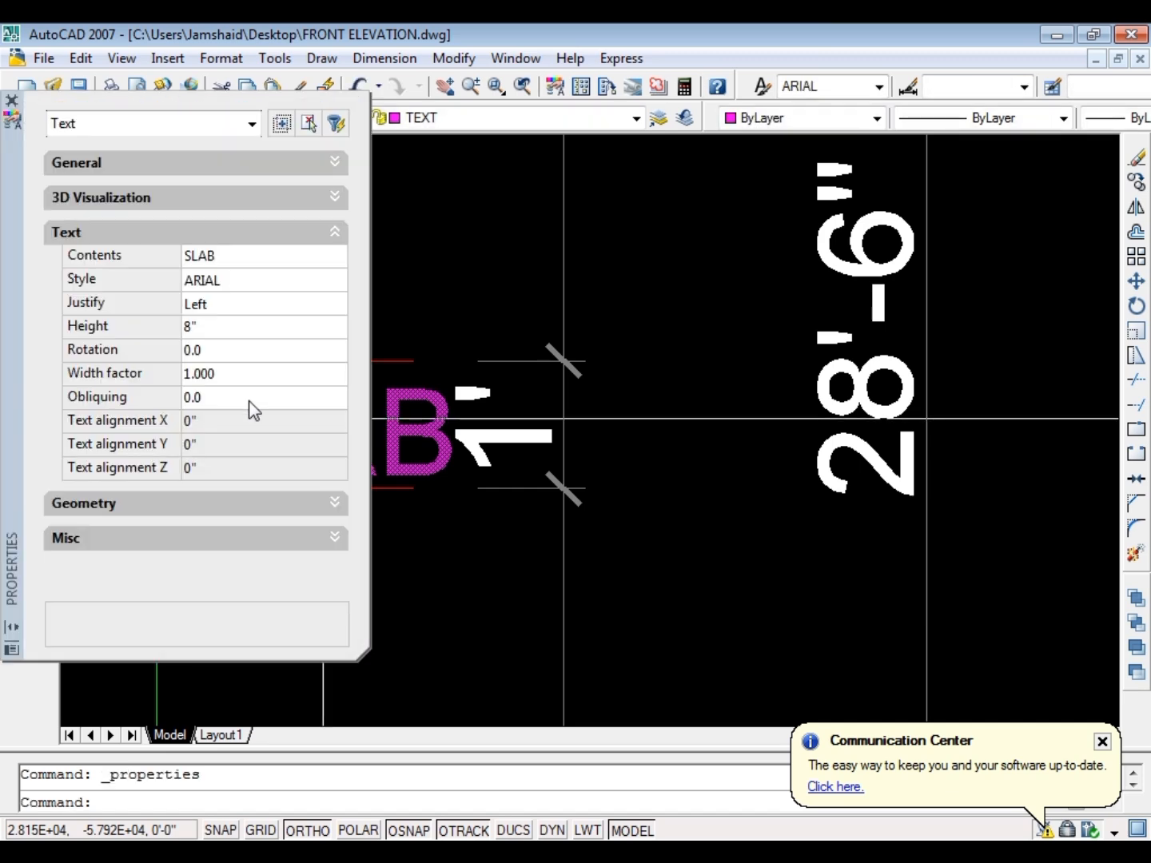
left_click(241, 372)
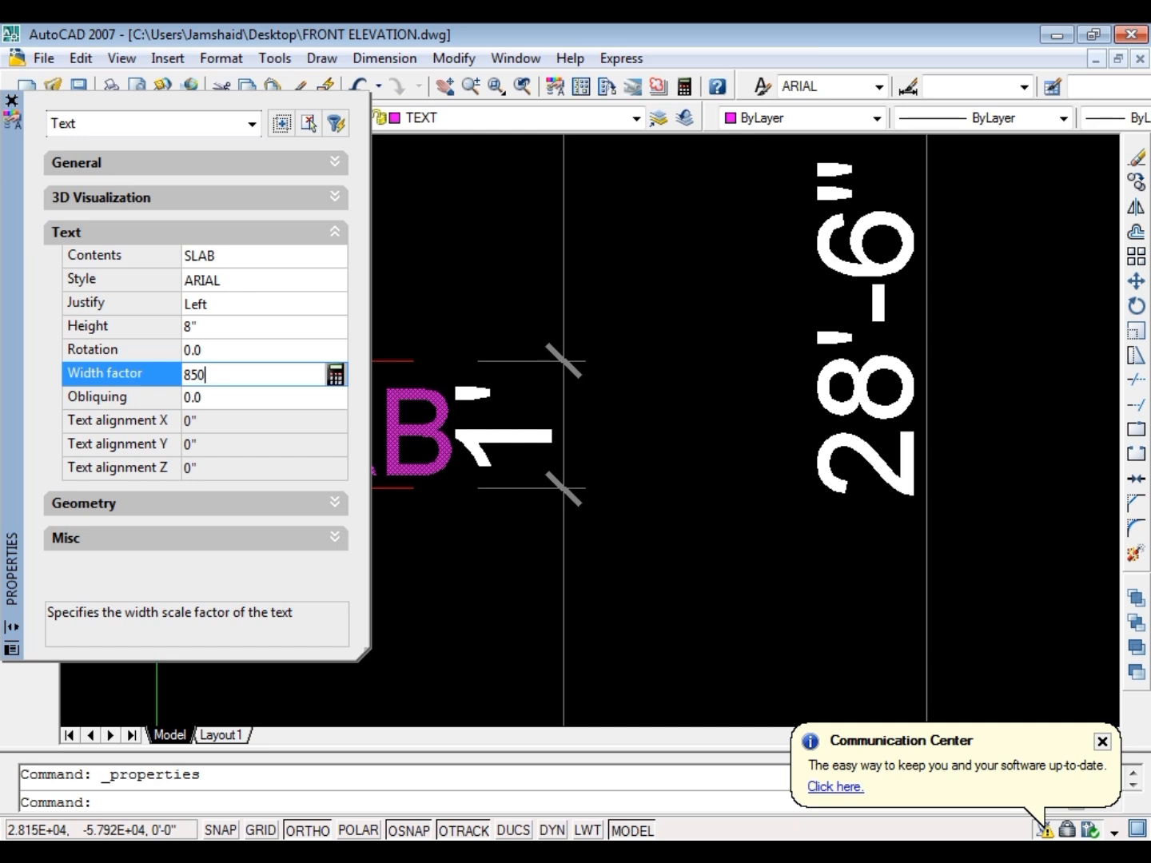
key("Tab")
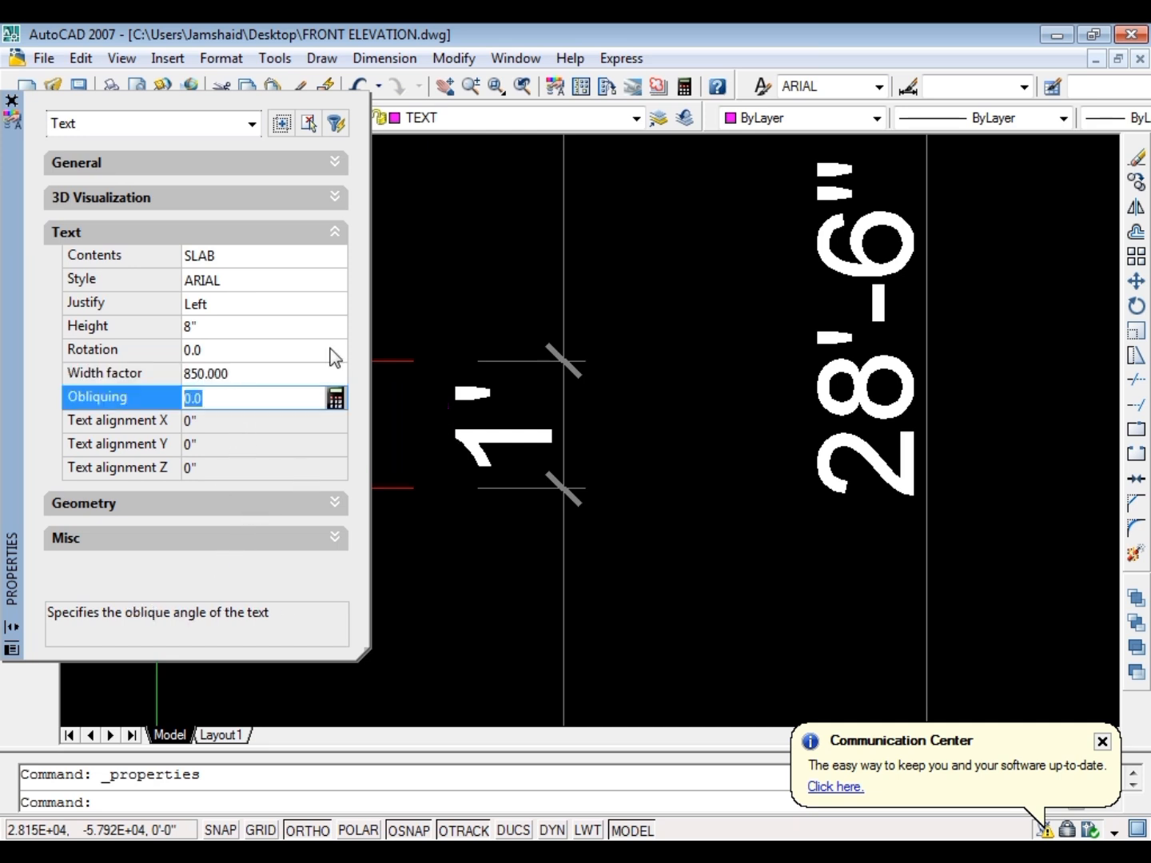
left_click(12, 100)
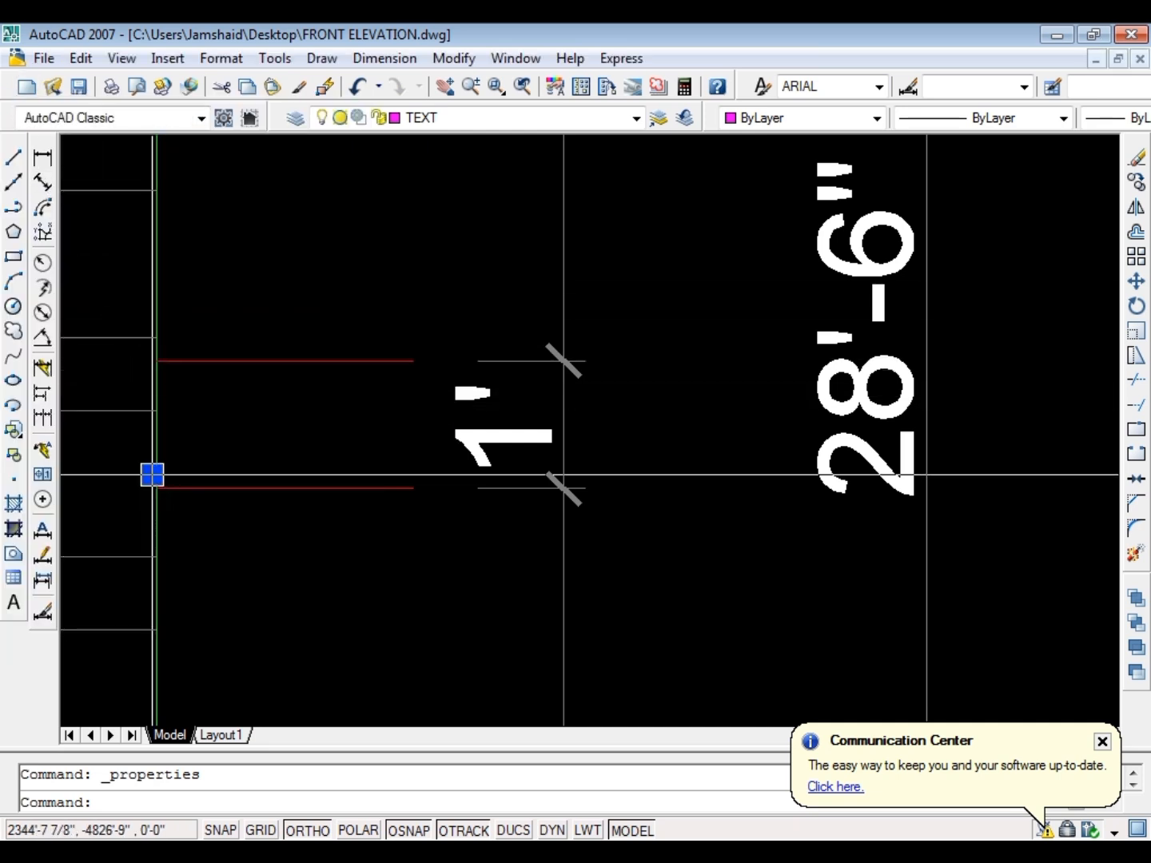
Try to scale the SLAB label by a factor of 8 from a base point near its insertion point
scroll(160, 487, "up", 5)
scroll(226, 494, "up", 3)
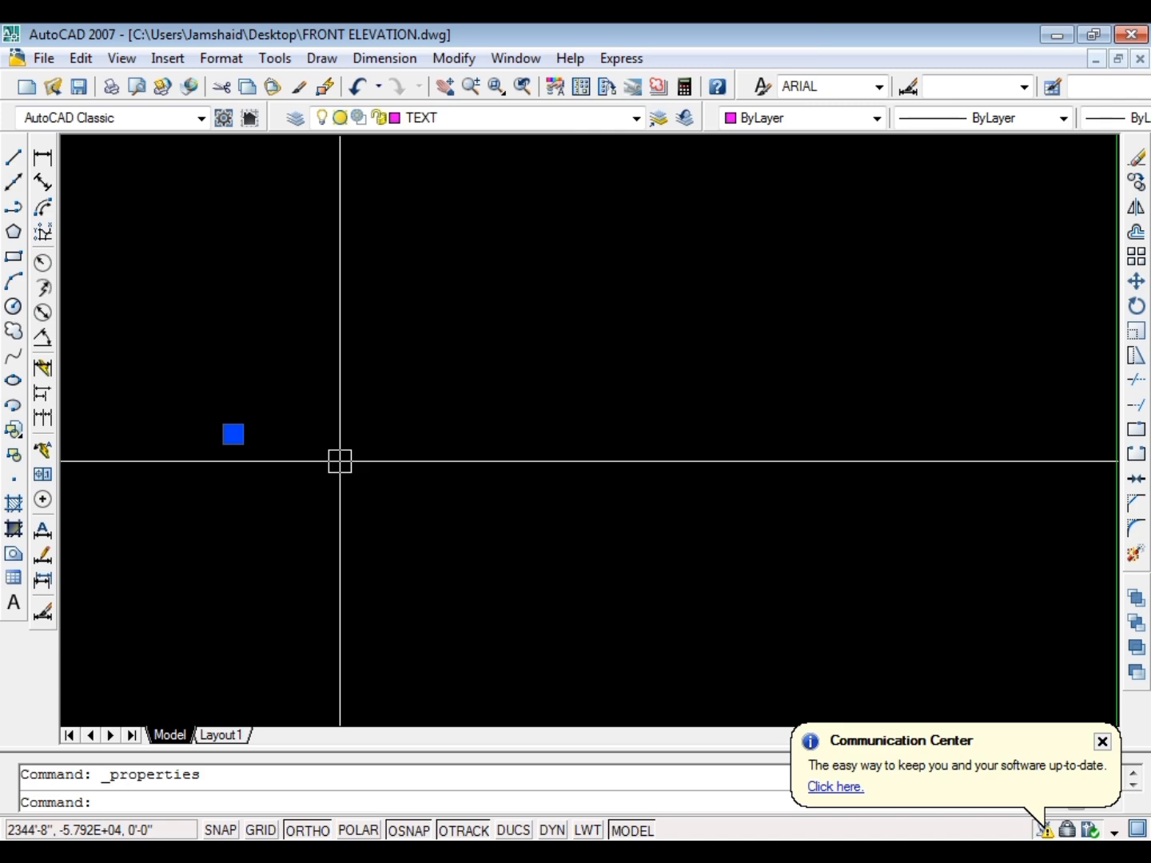
type("c")
key("Return")
left_click(289, 493)
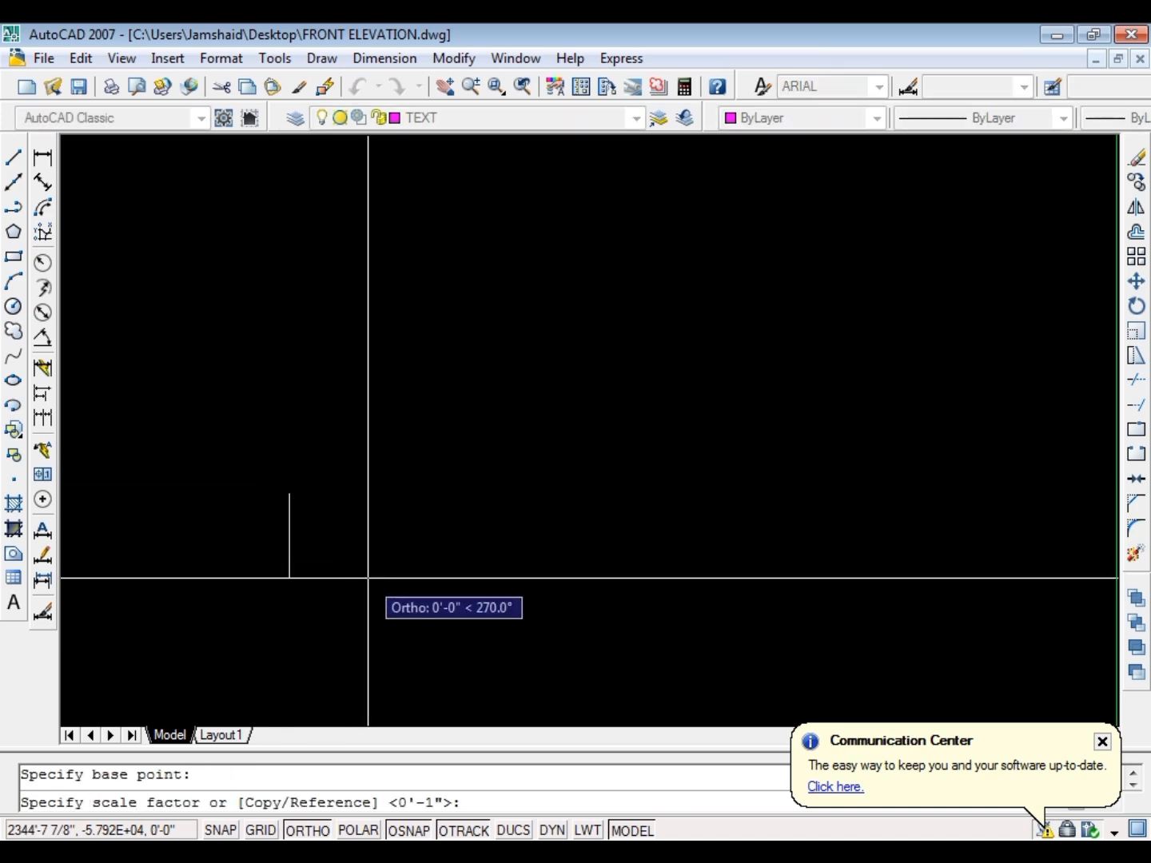
type("8")
key("Return")
Undo the last scaling of the SLAB label
scroll(532, 491, "down", 4)
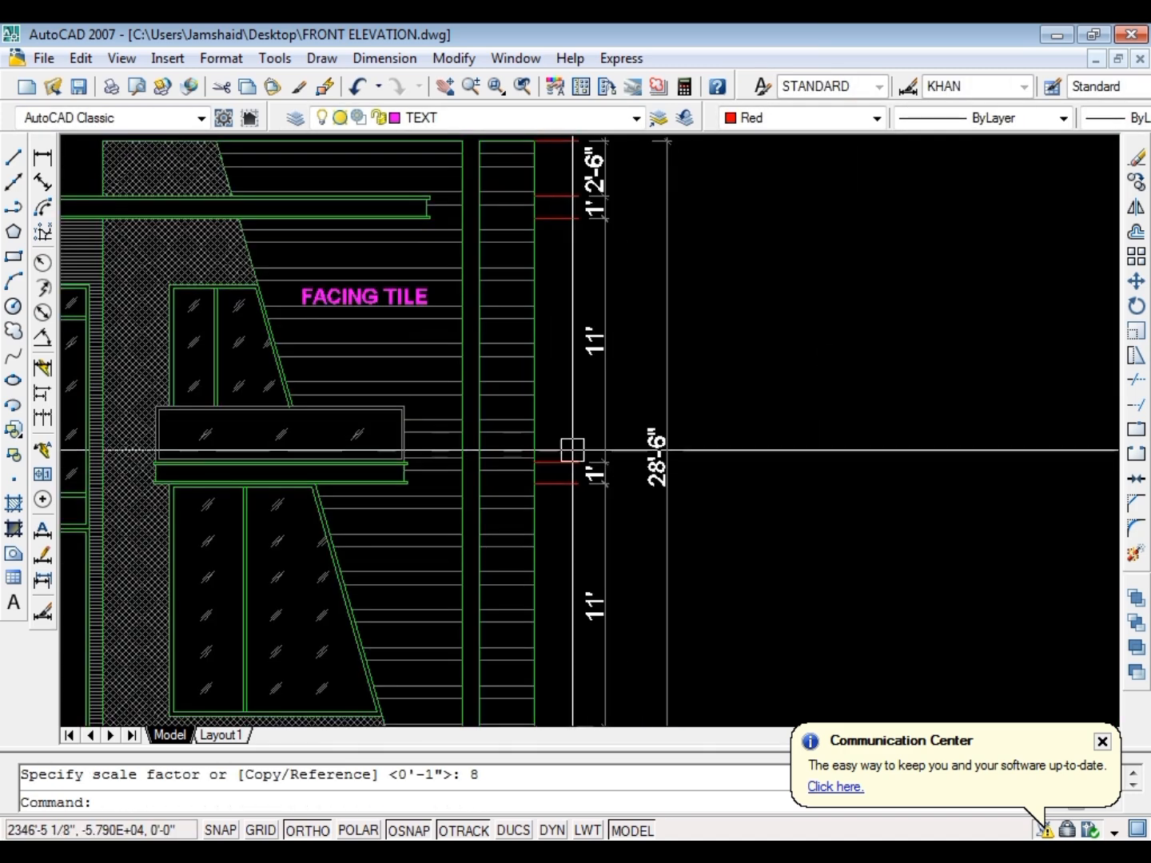
scroll(572, 449, "up", 5)
scroll(558, 491, "down", 5)
scroll(572, 476, "up", 3)
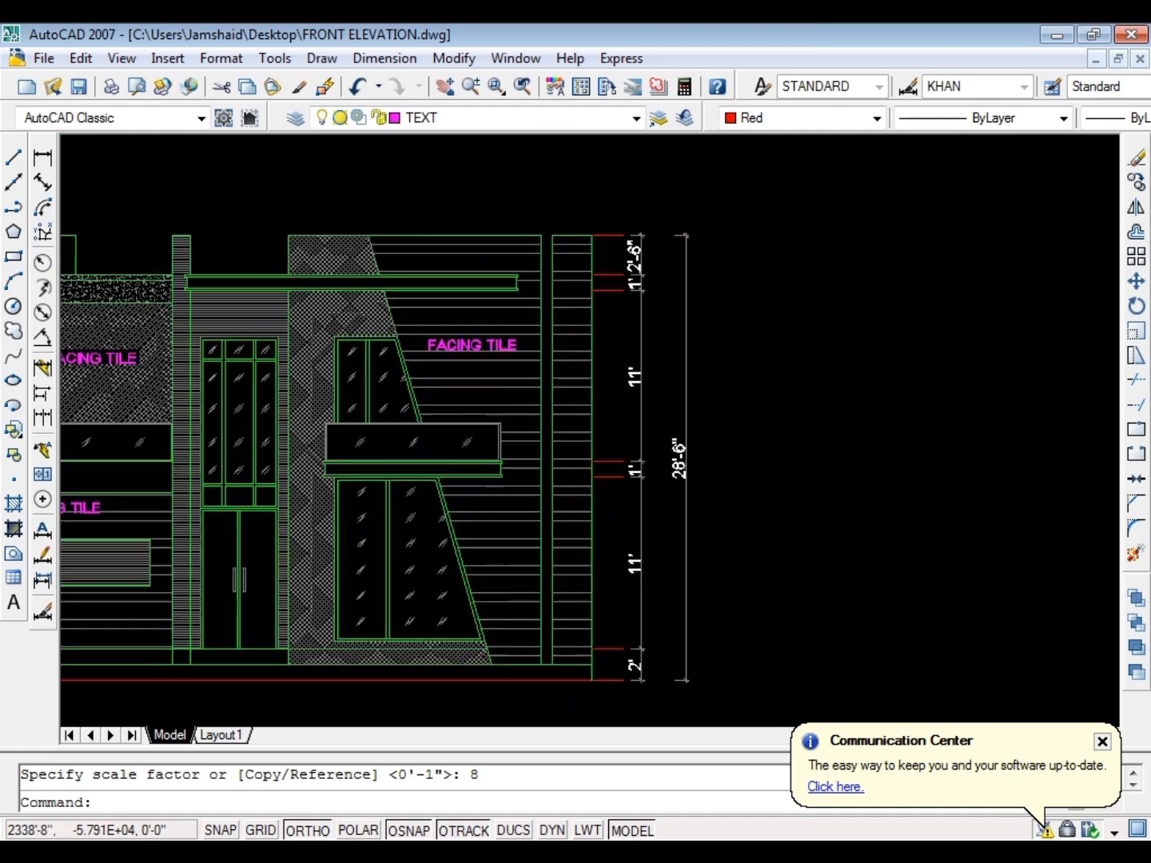
key("ctrl+z")
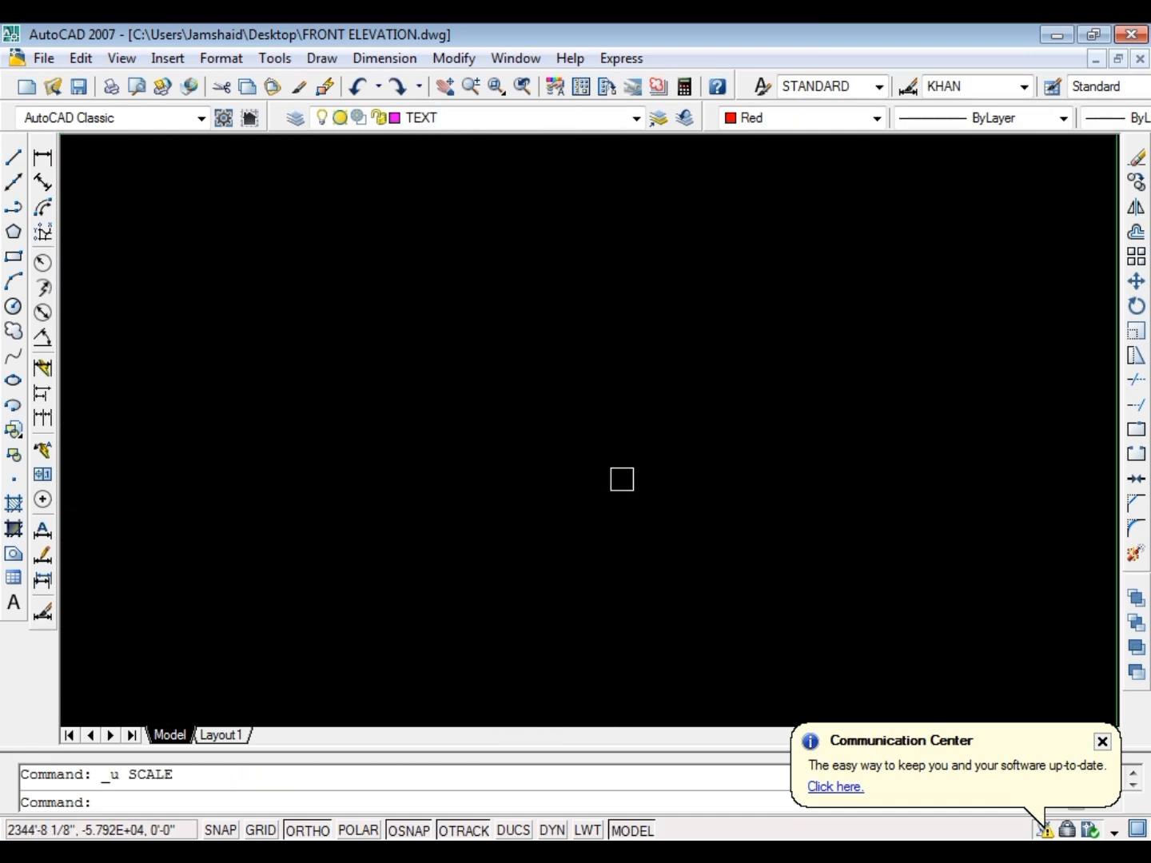
Undo the remaining recent changes to the SLAB label and leave the label deselected
key("ctrl+z")
key("ctrl+z")
left_click(328, 428)
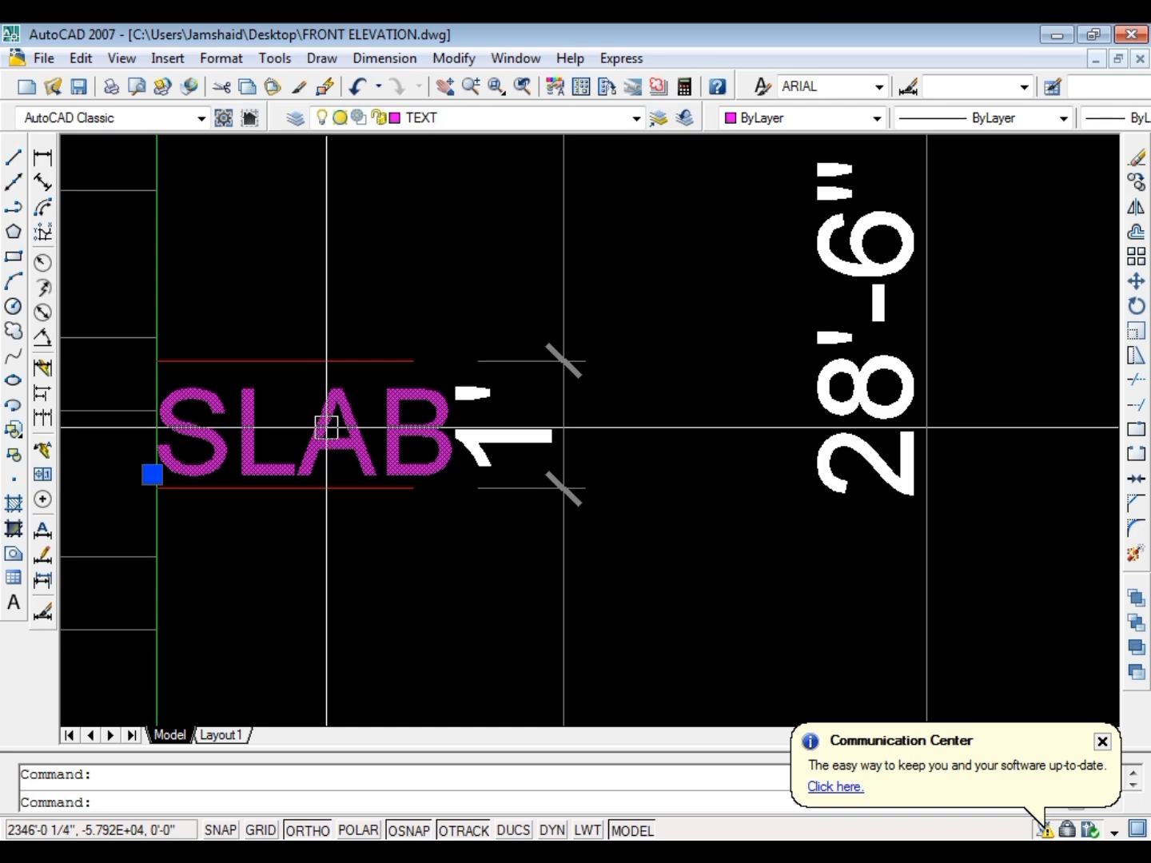
scroll(651, 470, "down", 5)
key("Escape")
Examine the ground floor plan, the first floor plan and the front elevation, including their dashed projection lines and labels
scroll(813, 451, "up", 6)
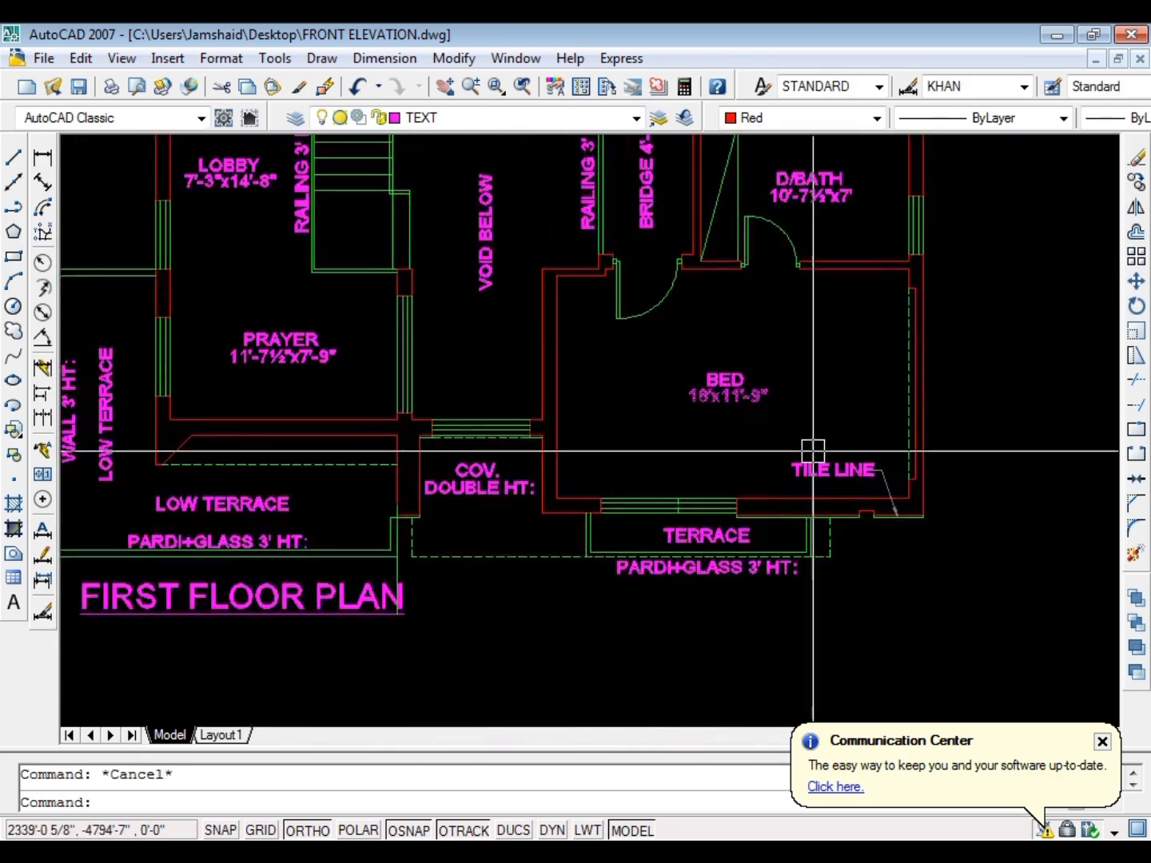
scroll(523, 529, "up", 4)
scroll(521, 455, "down", 2)
scroll(720, 567, "up", 5)
scroll(843, 504, "down", 2)
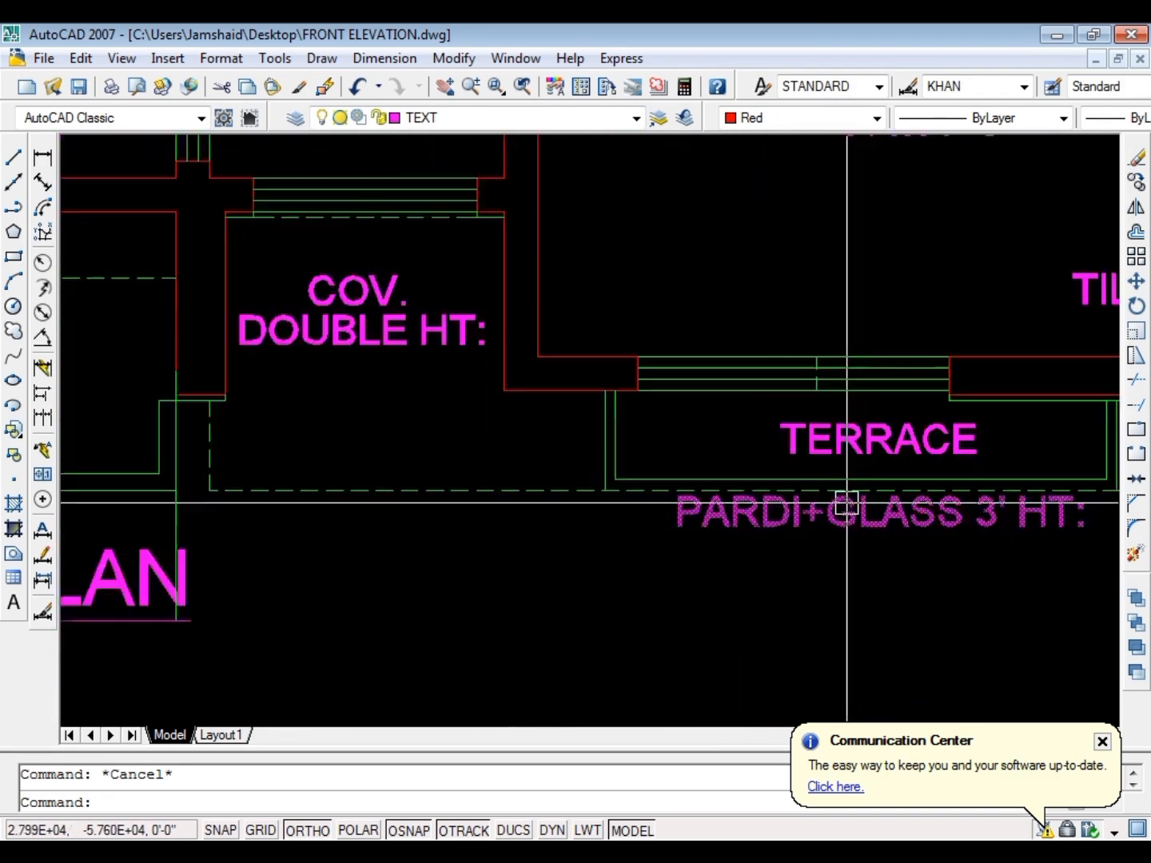
scroll(845, 503, "down", 5)
scroll(630, 479, "up", 4)
scroll(659, 400, "up", 2)
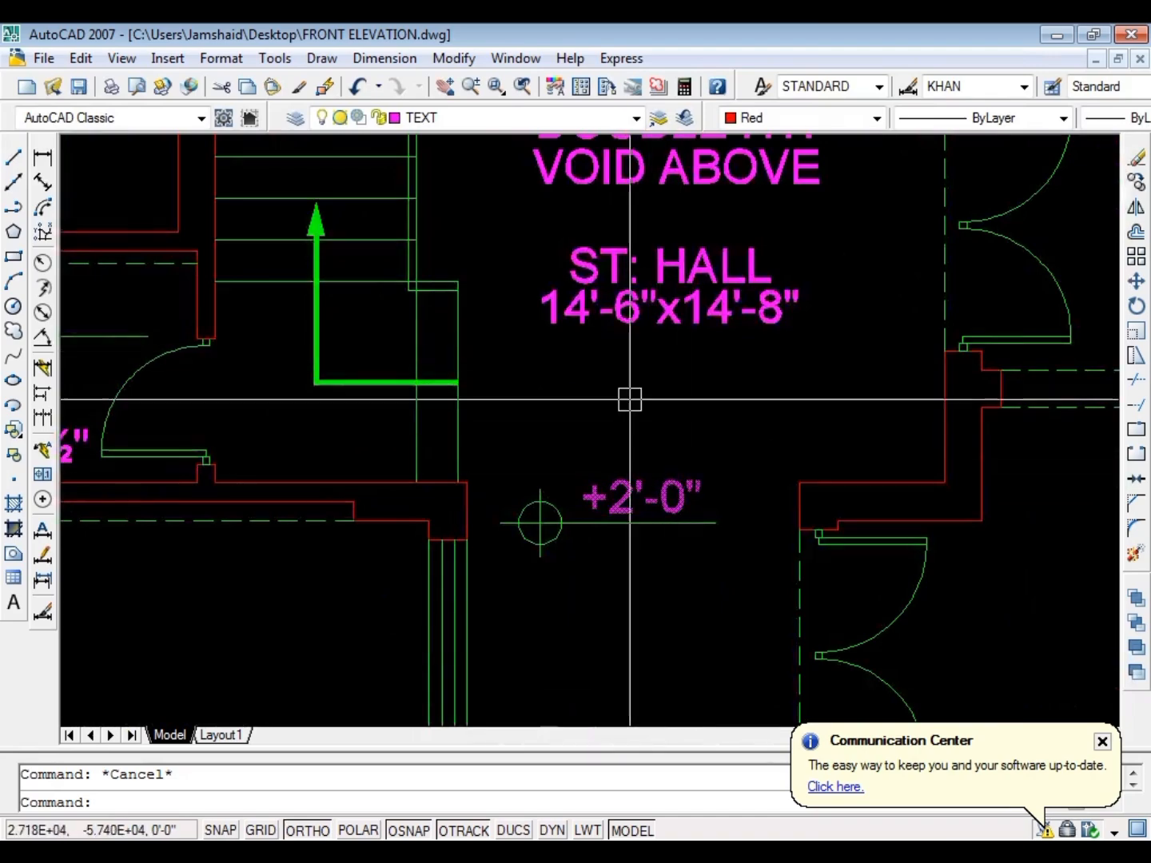
scroll(629, 400, "down", 5)
scroll(528, 377, "up", 8)
scroll(496, 480, "down", 1)
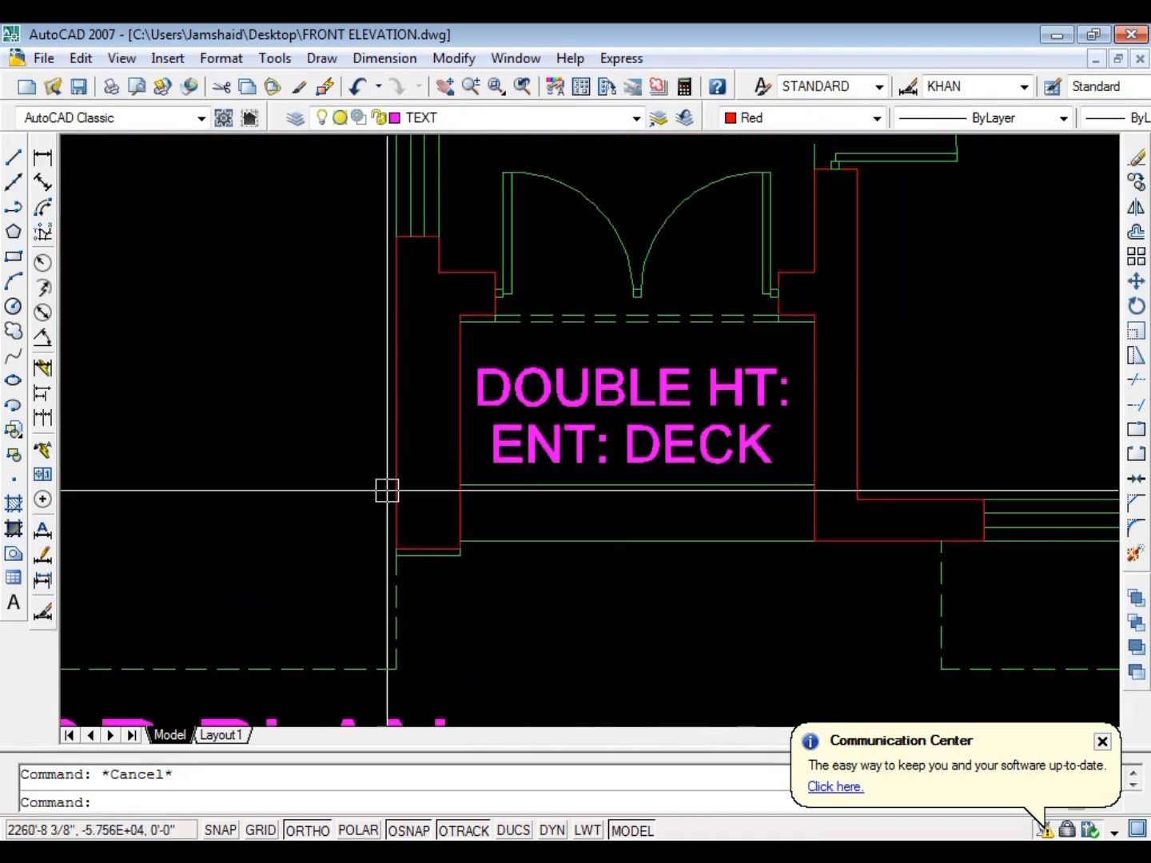
scroll(386, 491, "down", 7)
scroll(500, 464, "up", 9)
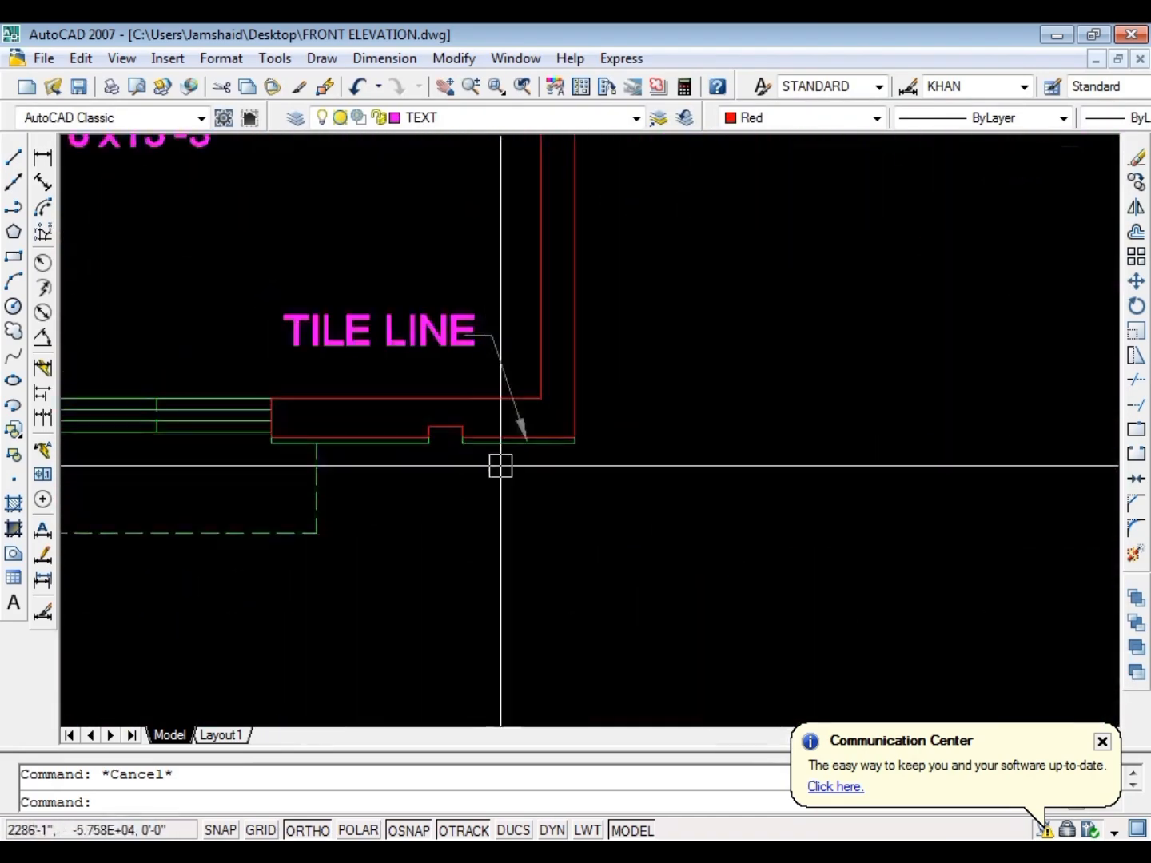
scroll(381, 377, "down", 7)
scroll(380, 368, "up", 9)
scroll(384, 336, "down", 5)
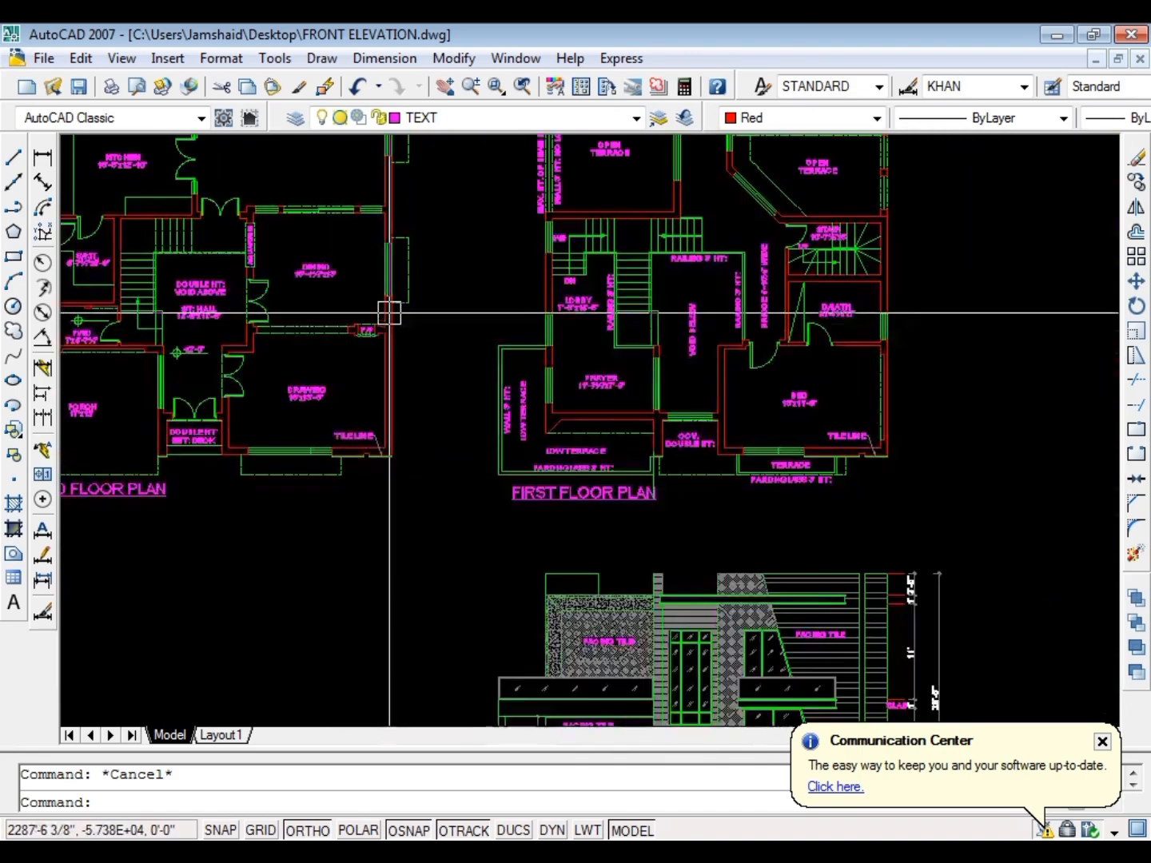
scroll(389, 312, "up", 5)
scroll(371, 383, "down", 8)
scroll(322, 417, "up", 8)
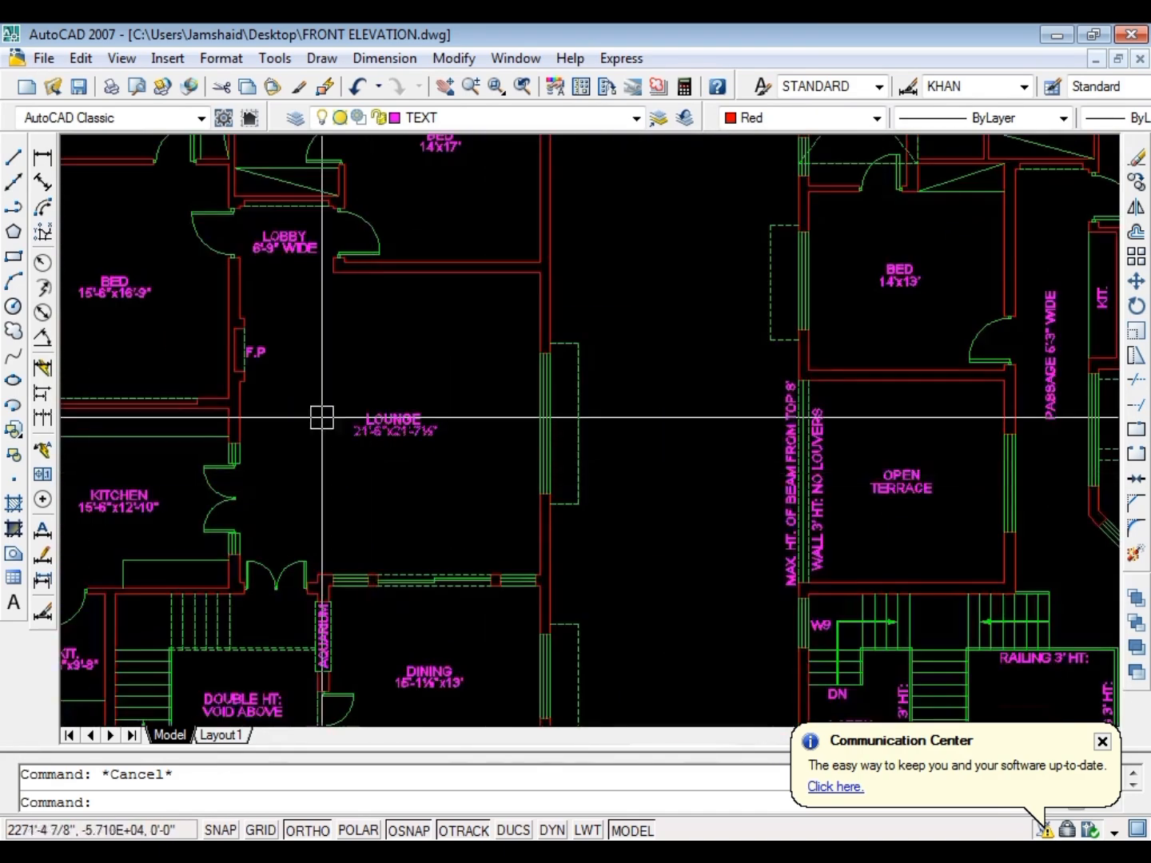
scroll(322, 416, "up", 5)
scroll(335, 320, "down", 8)
scroll(450, 259, "up", 8)
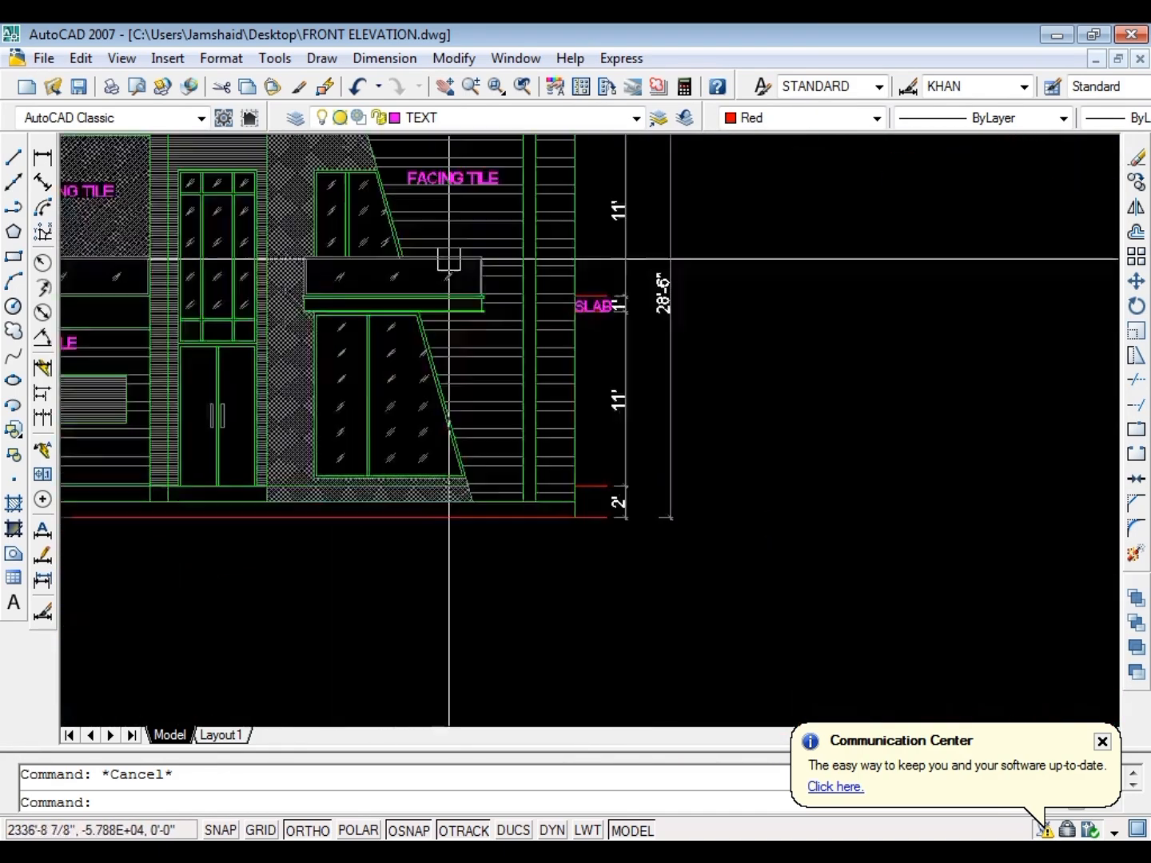
Save the drawing
scroll(450, 258, "up", 2)
key("ctrl+s")
scroll(663, 327, "up", 6)
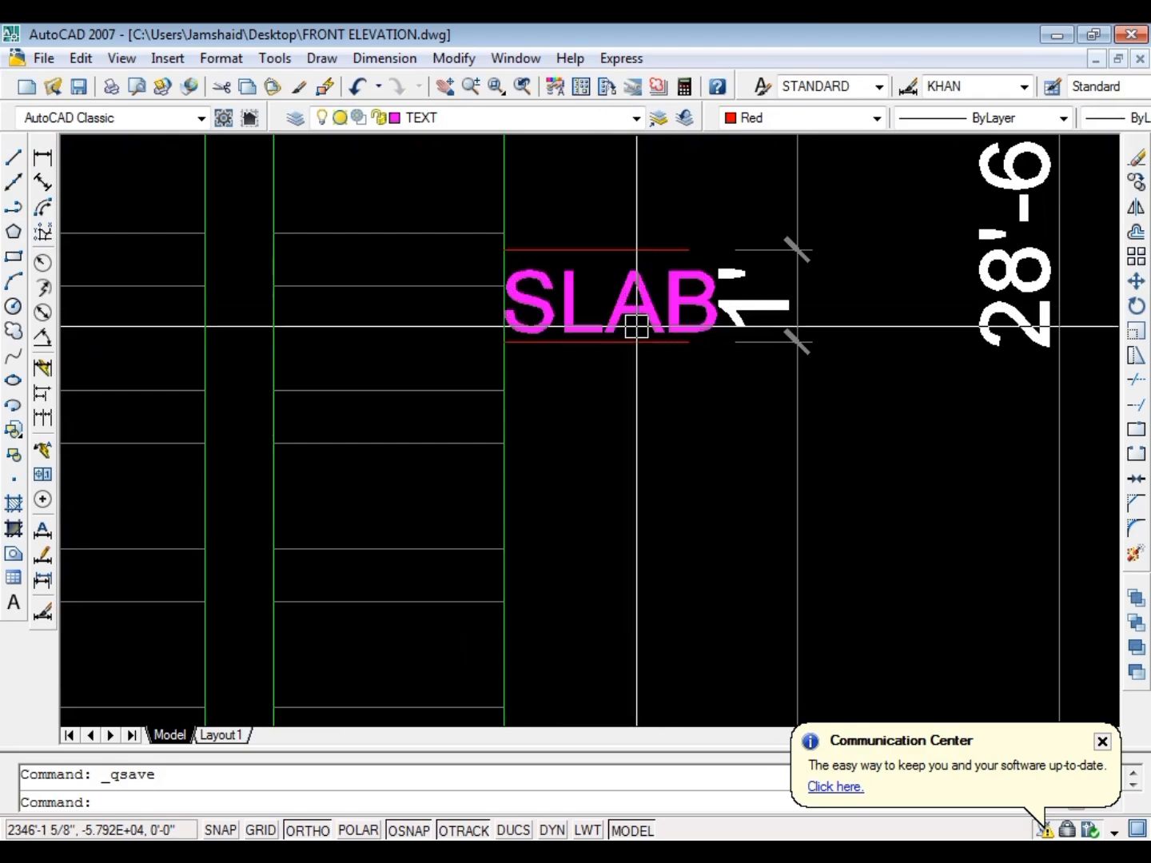
type("ma")
key("Return")
key("Escape")
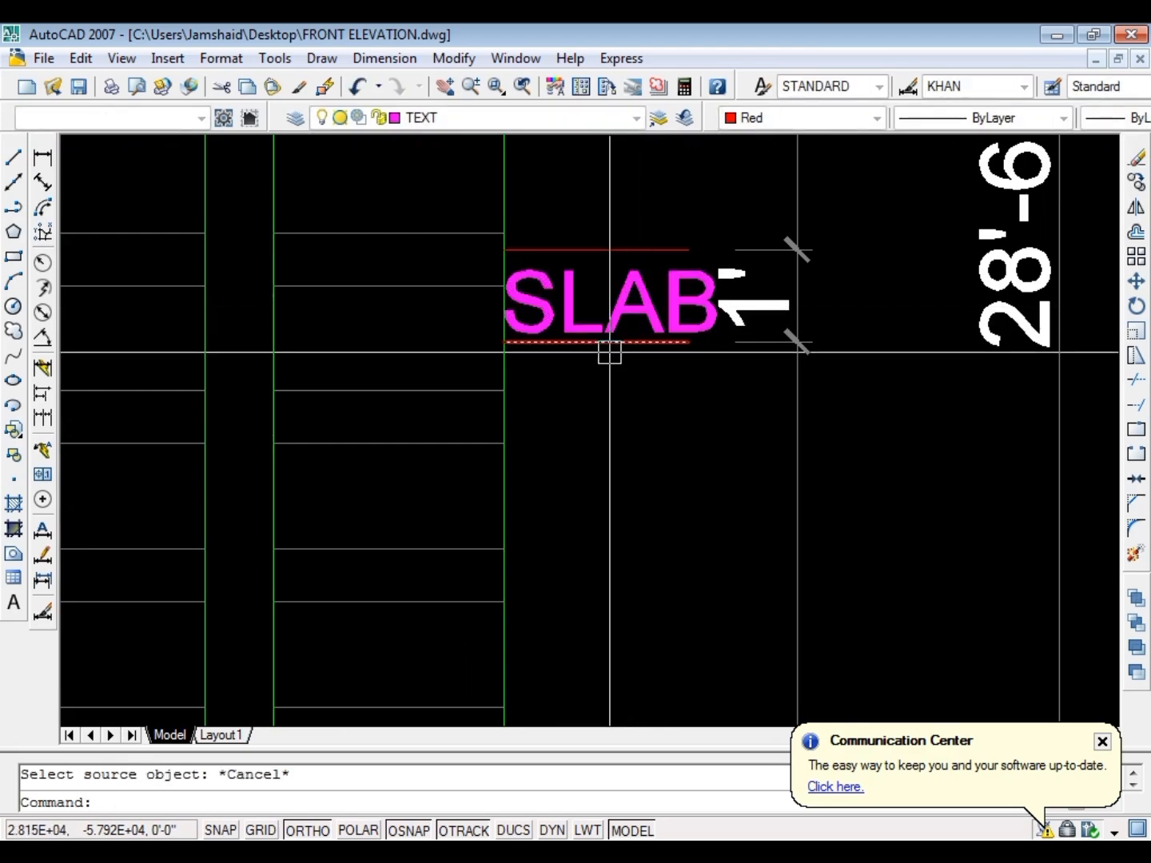
Match the properties of the upper short level lines beside the right wall to the dashed green projection line in the first floor plan
type("ma")
key("Return")
scroll(560, 368, "down", 6)
scroll(363, 264, "up", 6)
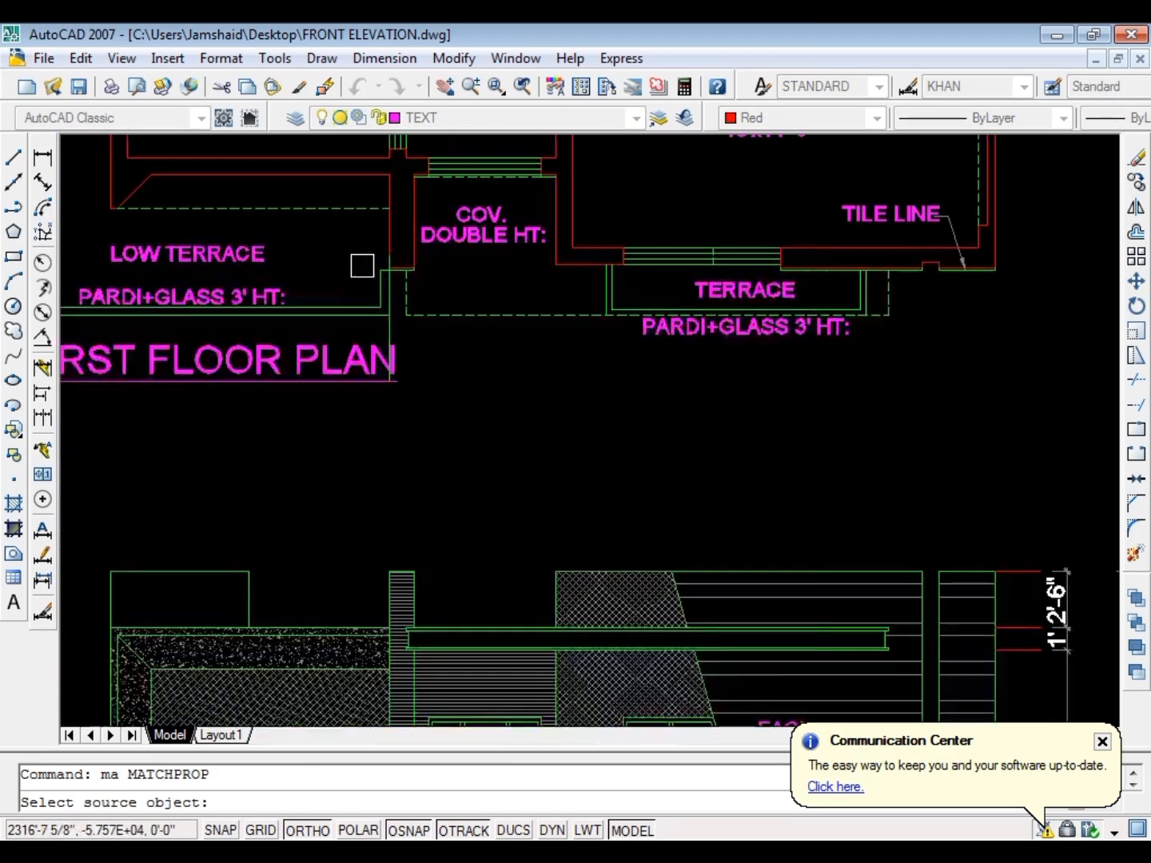
left_click(476, 338)
scroll(385, 303, "down", 6)
scroll(514, 399, "up", 8)
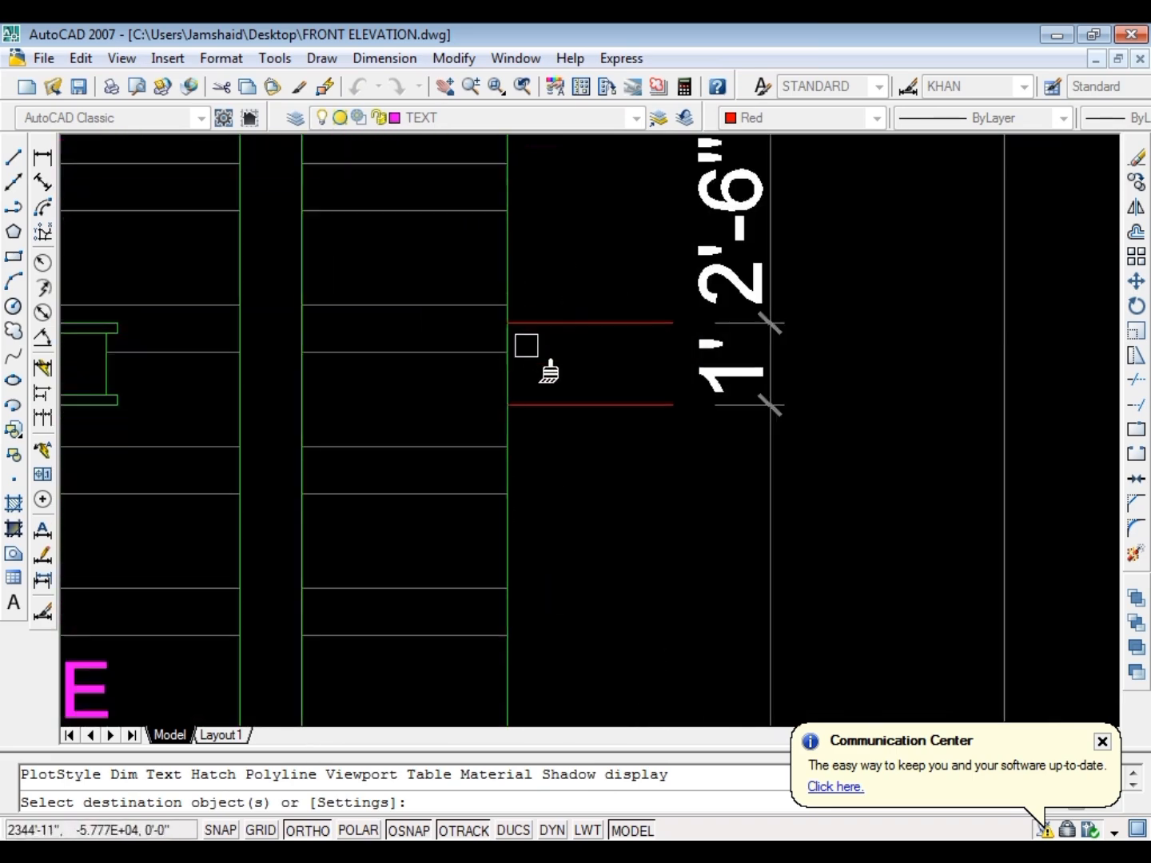
scroll(548, 363, "down", 5)
scroll(555, 380, "up", 4)
scroll(571, 329, "down", 6)
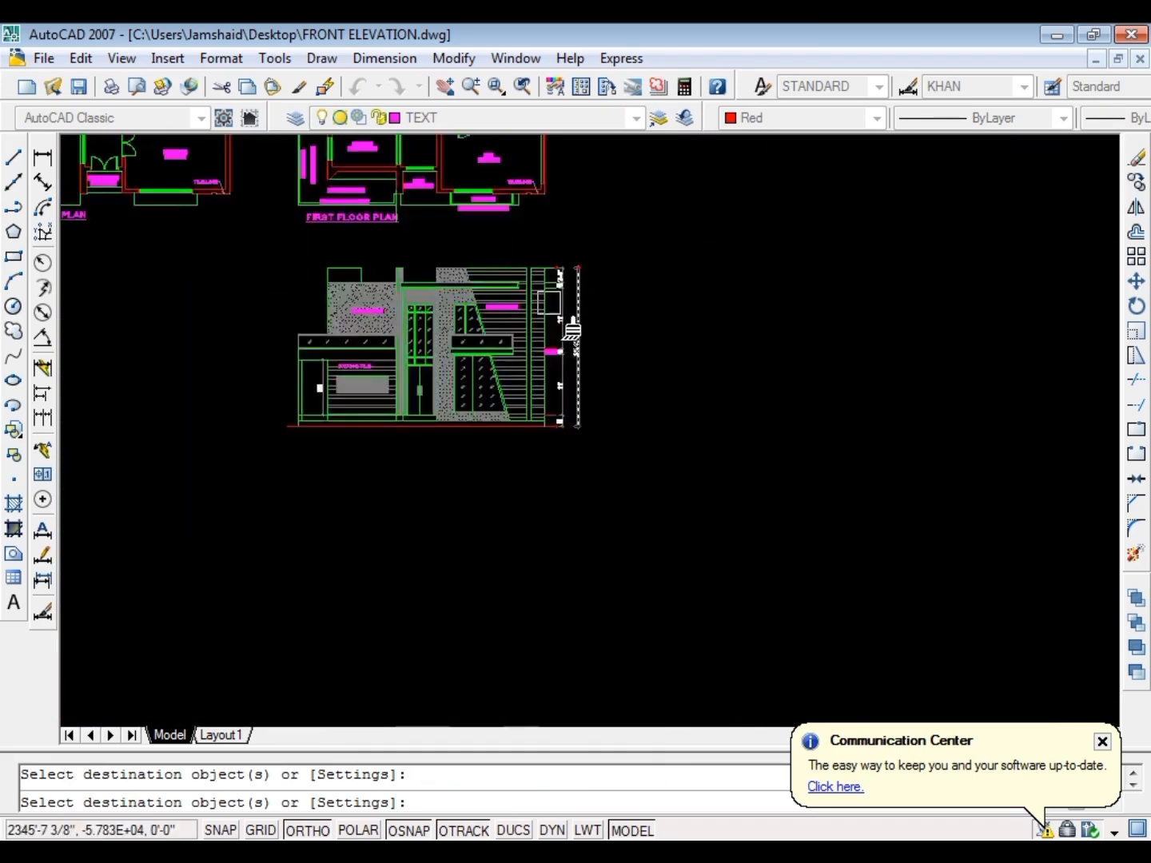
Apply the same dashed green line properties to the two lower slab-level lines and the short line above the 2' dimension
scroll(549, 402, "up", 6)
scroll(549, 401, "up", 5)
scroll(541, 515, "down", 5)
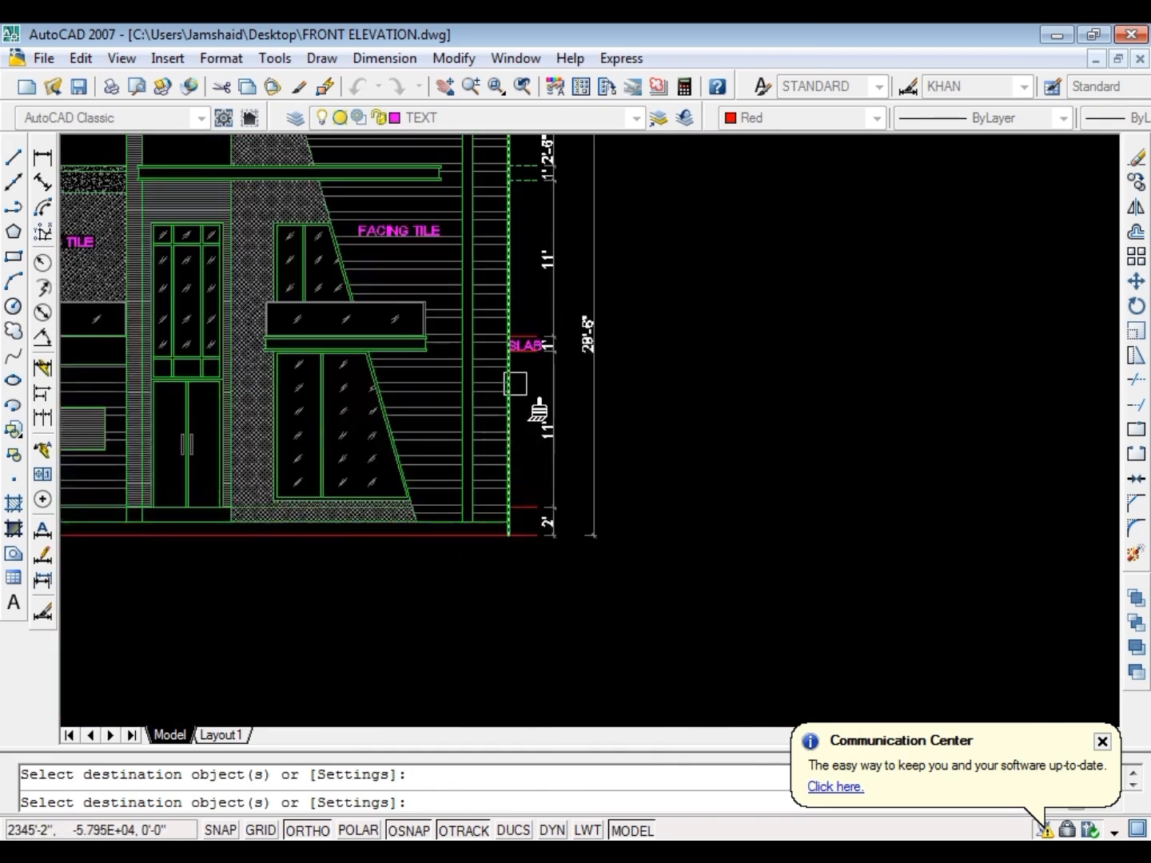
scroll(533, 345, "up", 6)
scroll(518, 398, "down", 3)
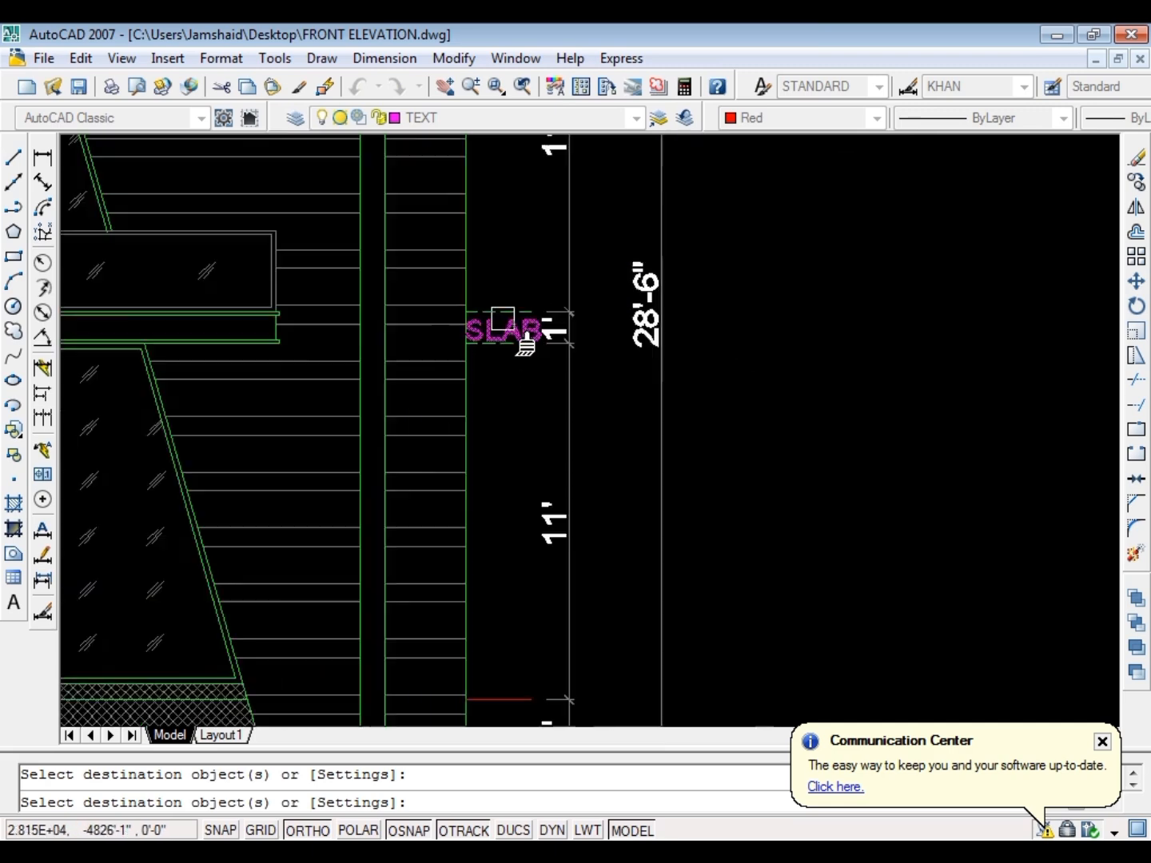
scroll(522, 341, "down", 3)
scroll(489, 476, "up", 3)
scroll(487, 476, "up", 3)
key("Escape")
key("Escape")
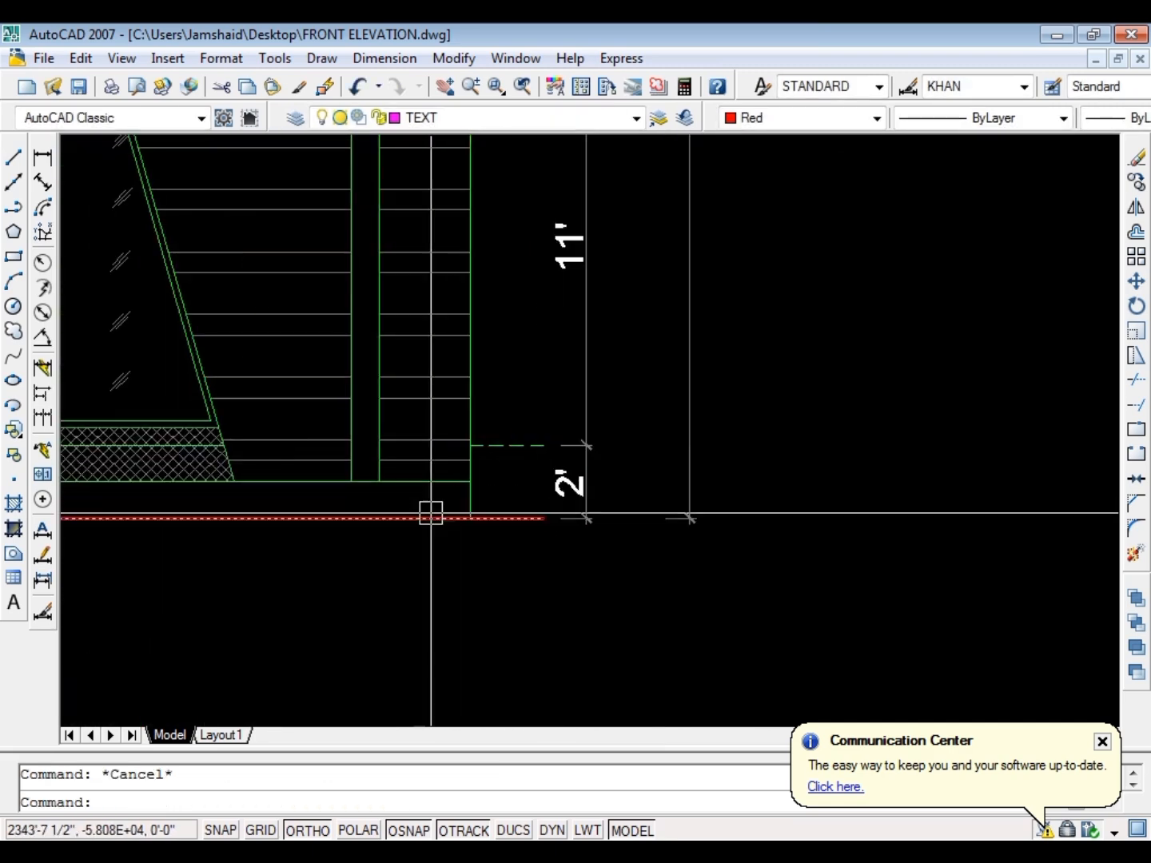
Move the SLAB label slightly upward to centre it between the two dashed slab lines
scroll(463, 463, "down", 3)
scroll(528, 344, "up", 5)
left_click(525, 346)
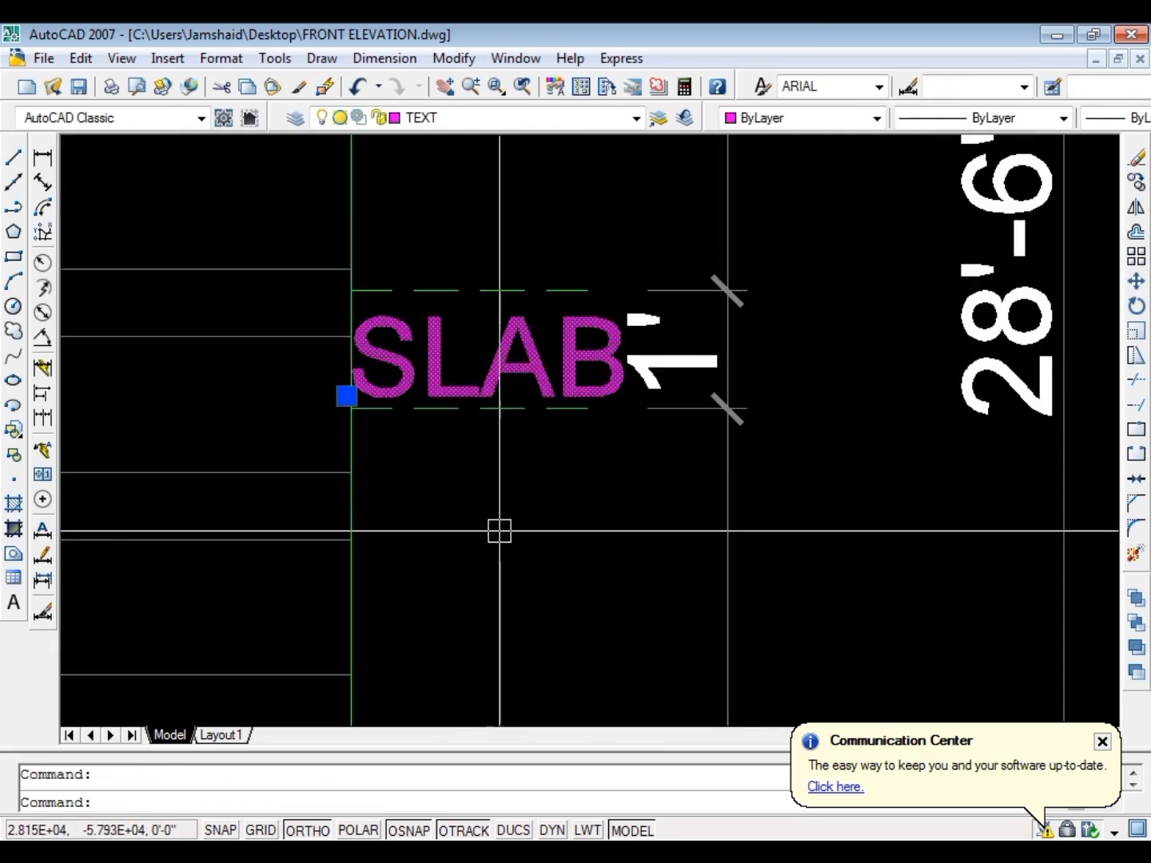
type("m")
key("Return")
left_click(476, 550)
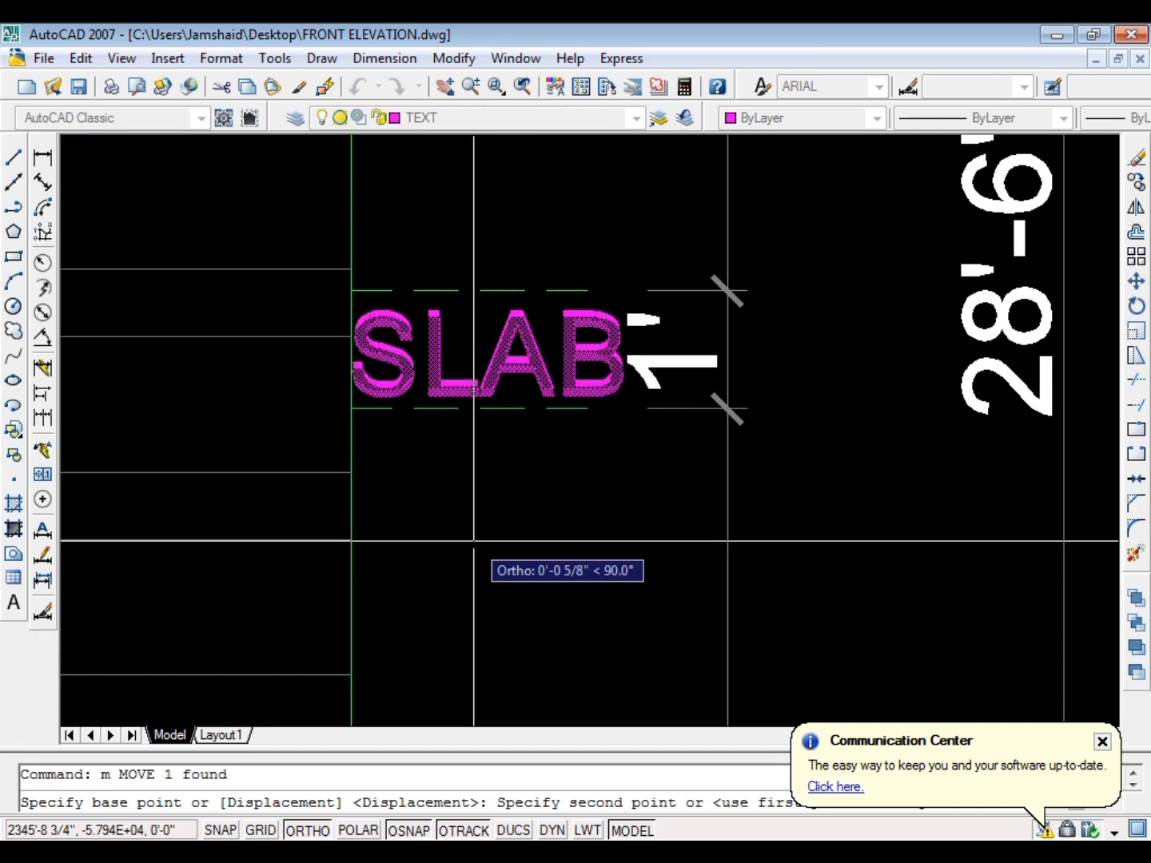
left_click(473, 526)
key("Escape")
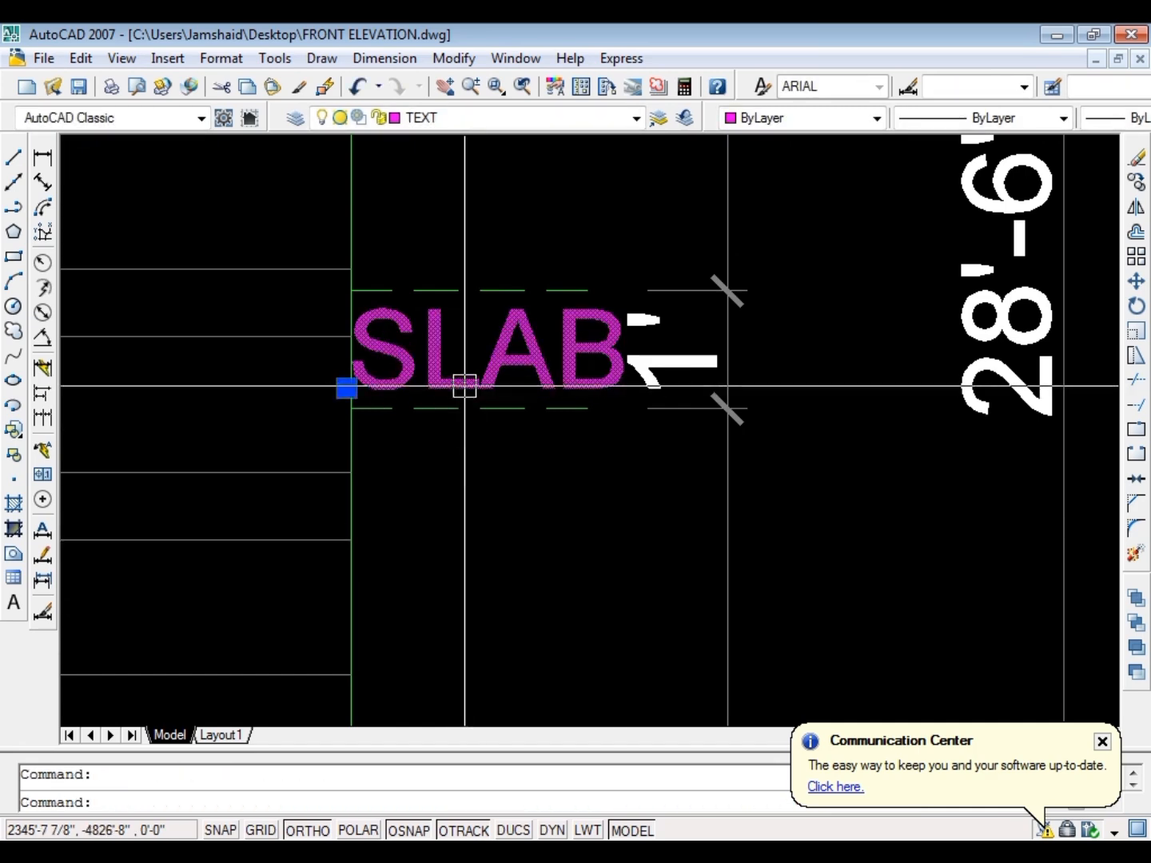
Copy the SLAB label down onto the dashed level line above the 2' dimension
type("co")
key("Return")
left_click(465, 382)
scroll(495, 311, "down", 8)
scroll(512, 522, "up", 6)
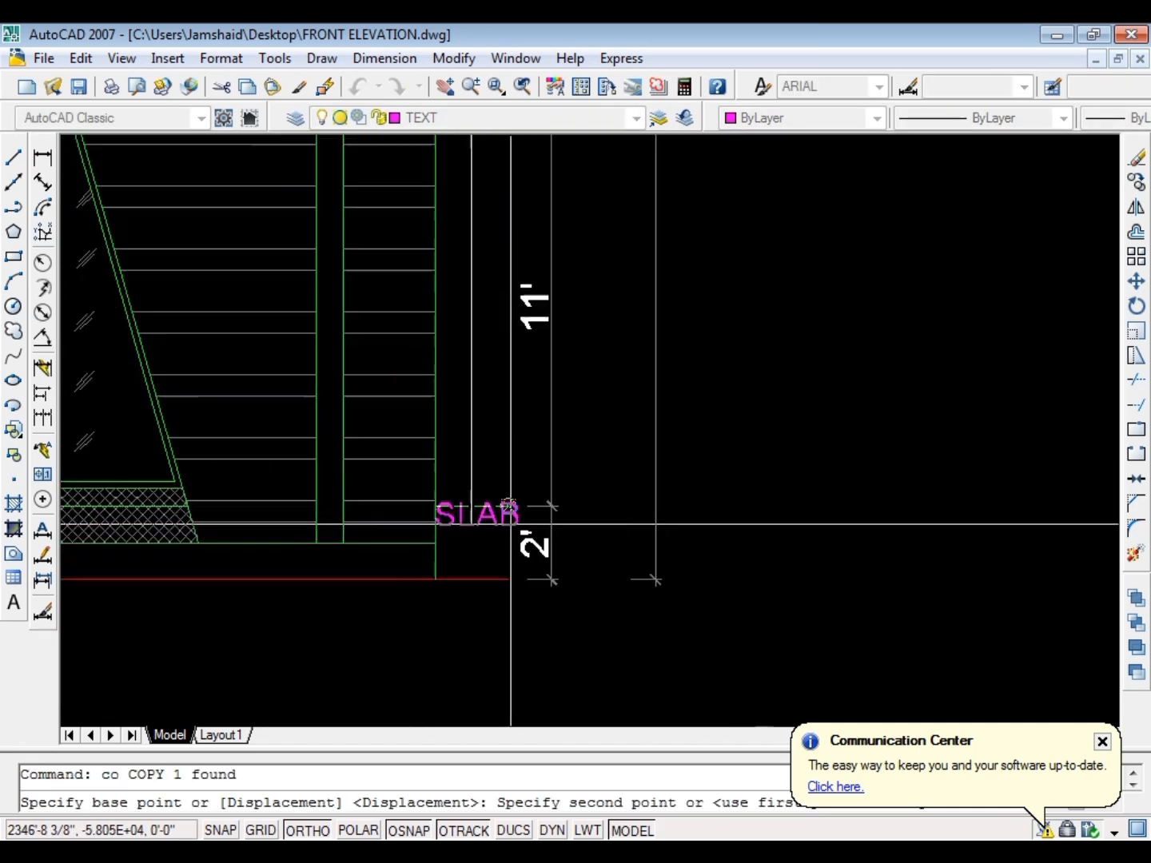
left_click(446, 471)
key("Escape")
left_click(425, 466)
key("Escape")
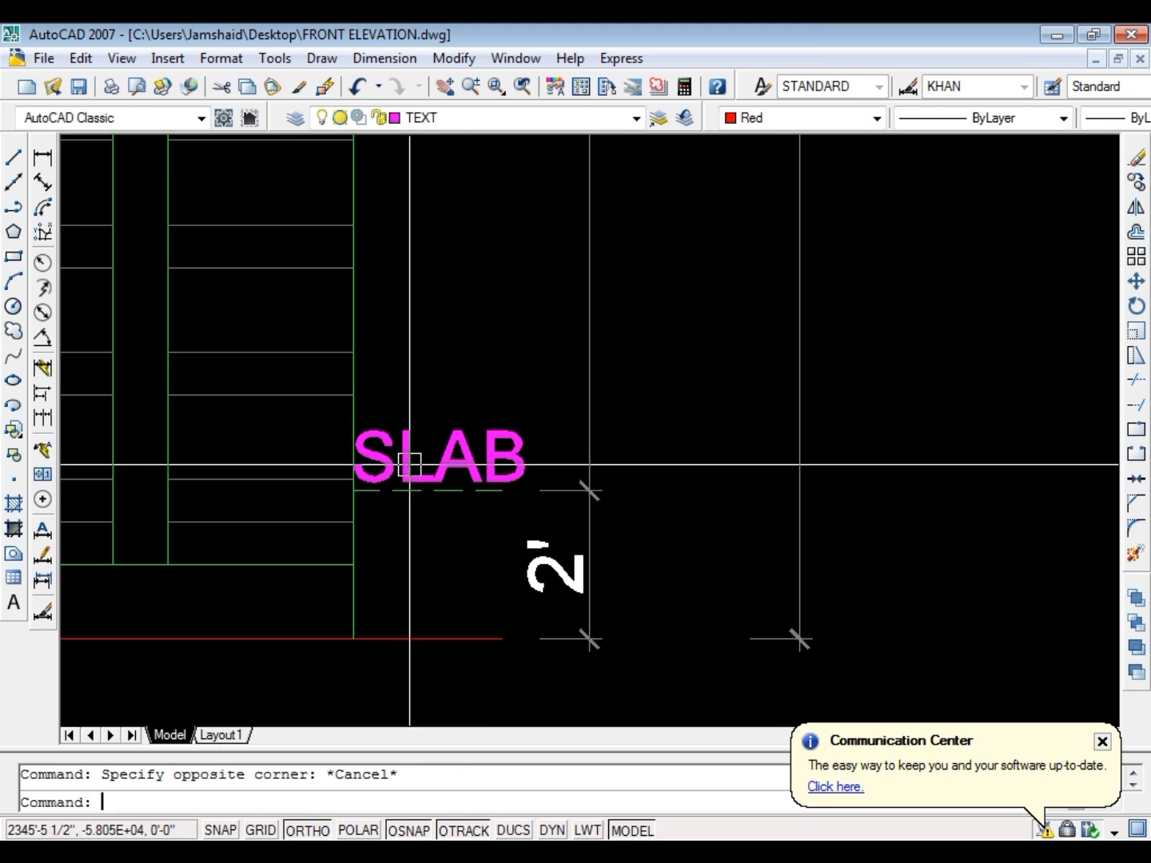
Replace the copied SLAB label's text with F.L in capitals and underline it
double_click(409, 465)
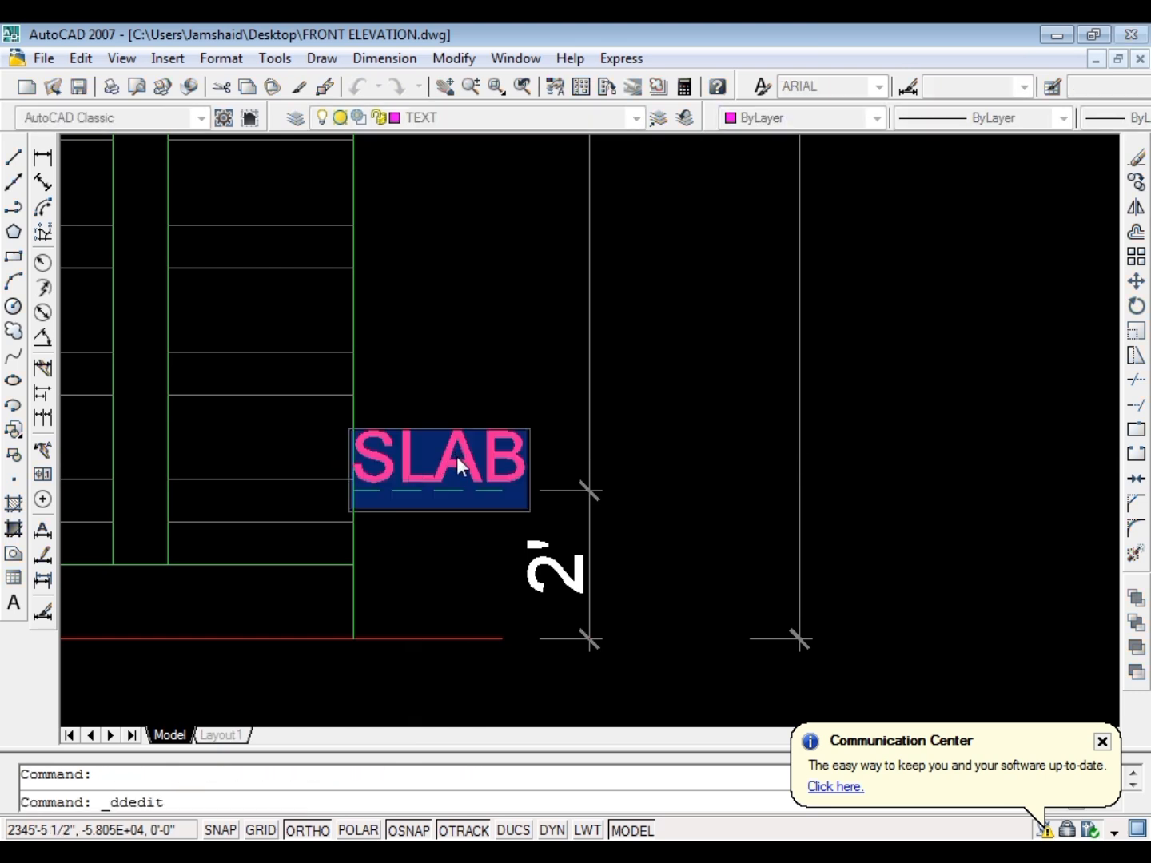
type("f.l")
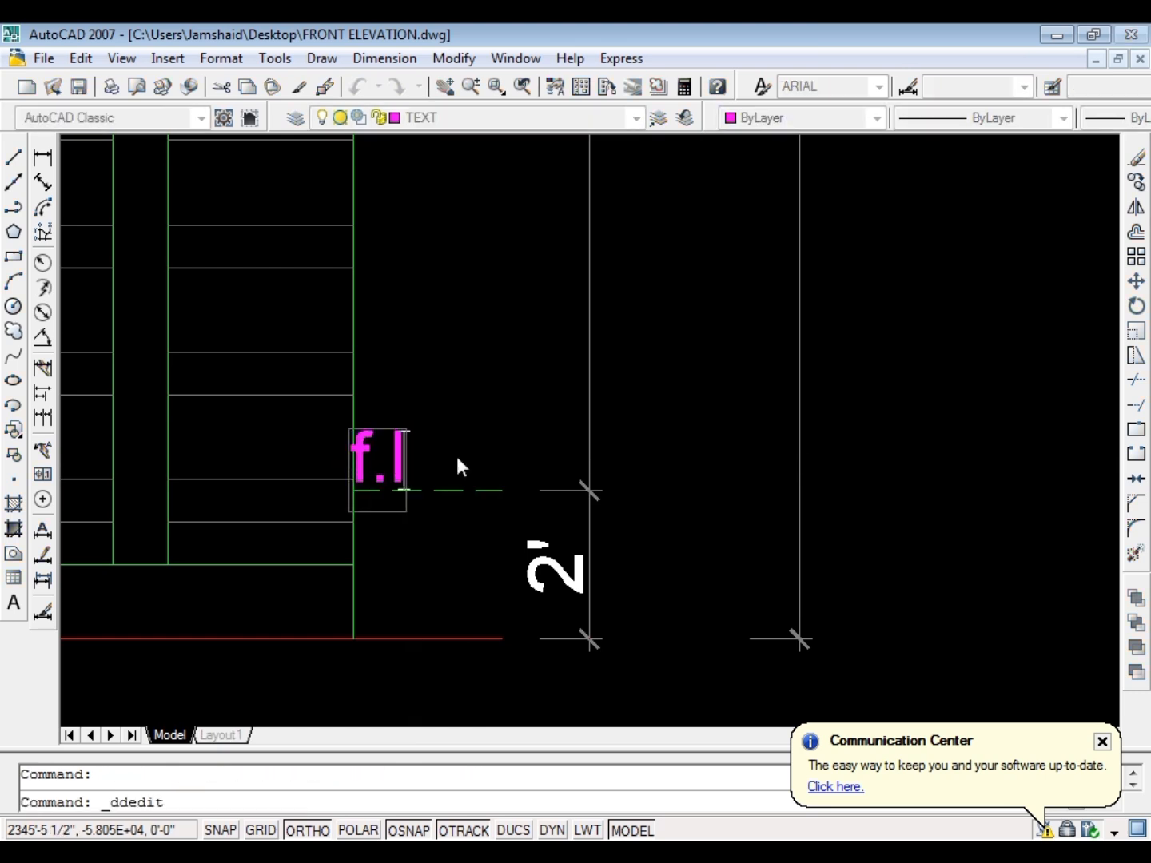
key("ctrl+a")
key("ctrl+u")
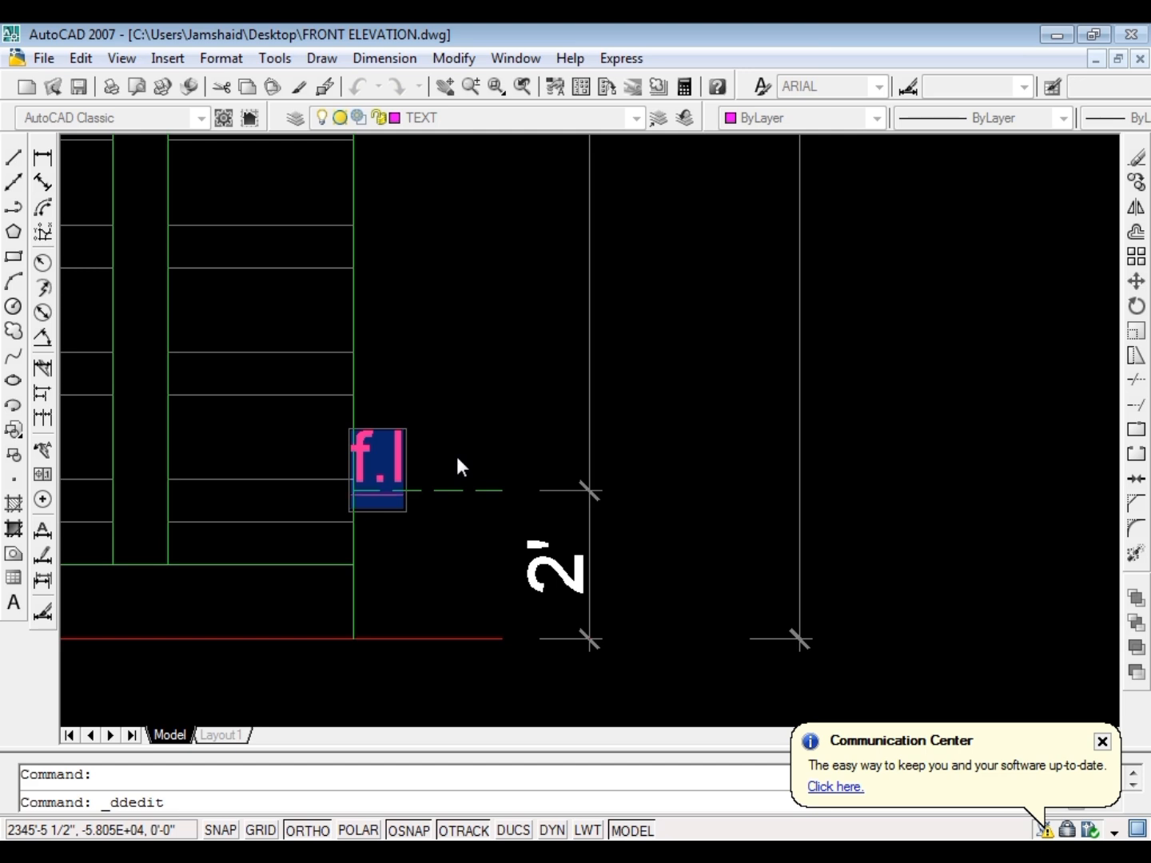
key("ctrl+shift+u")
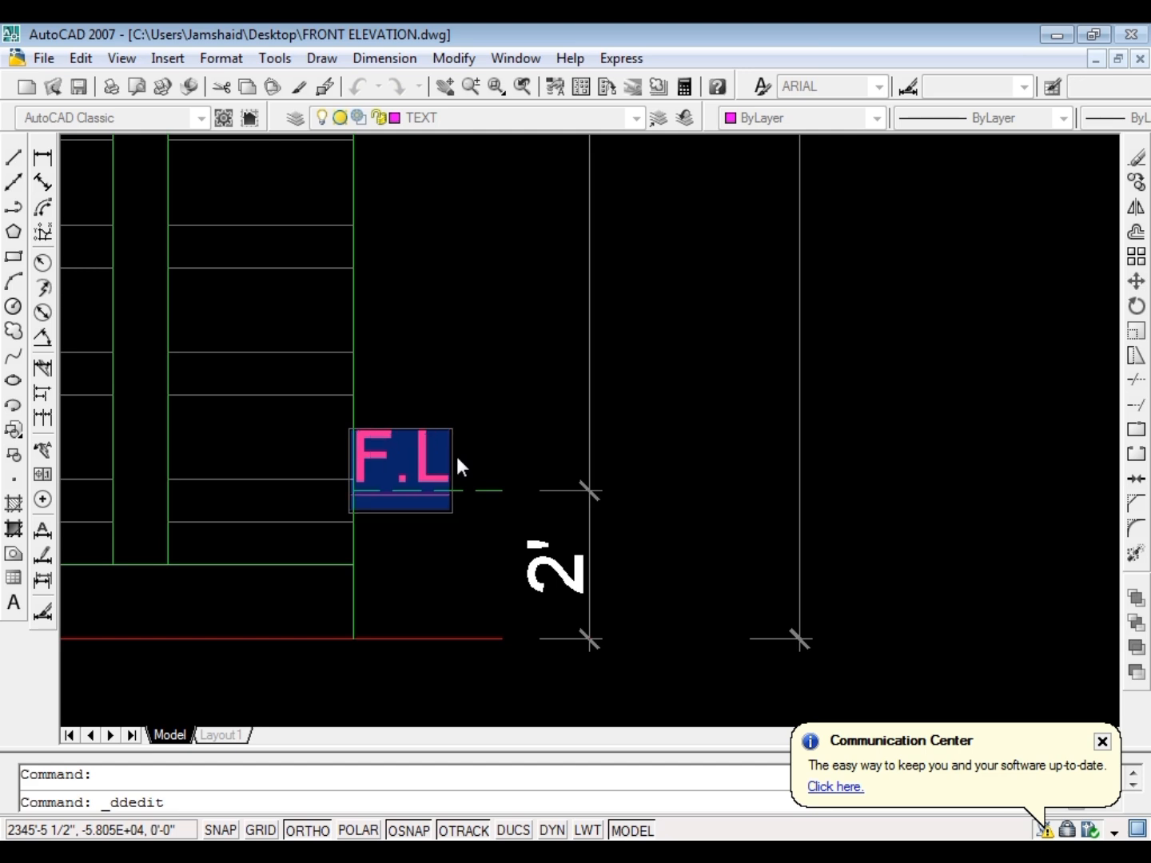
key("Return")
key("Escape")
Move the F.L label a little to the right, away from the wall line
left_click(429, 451)
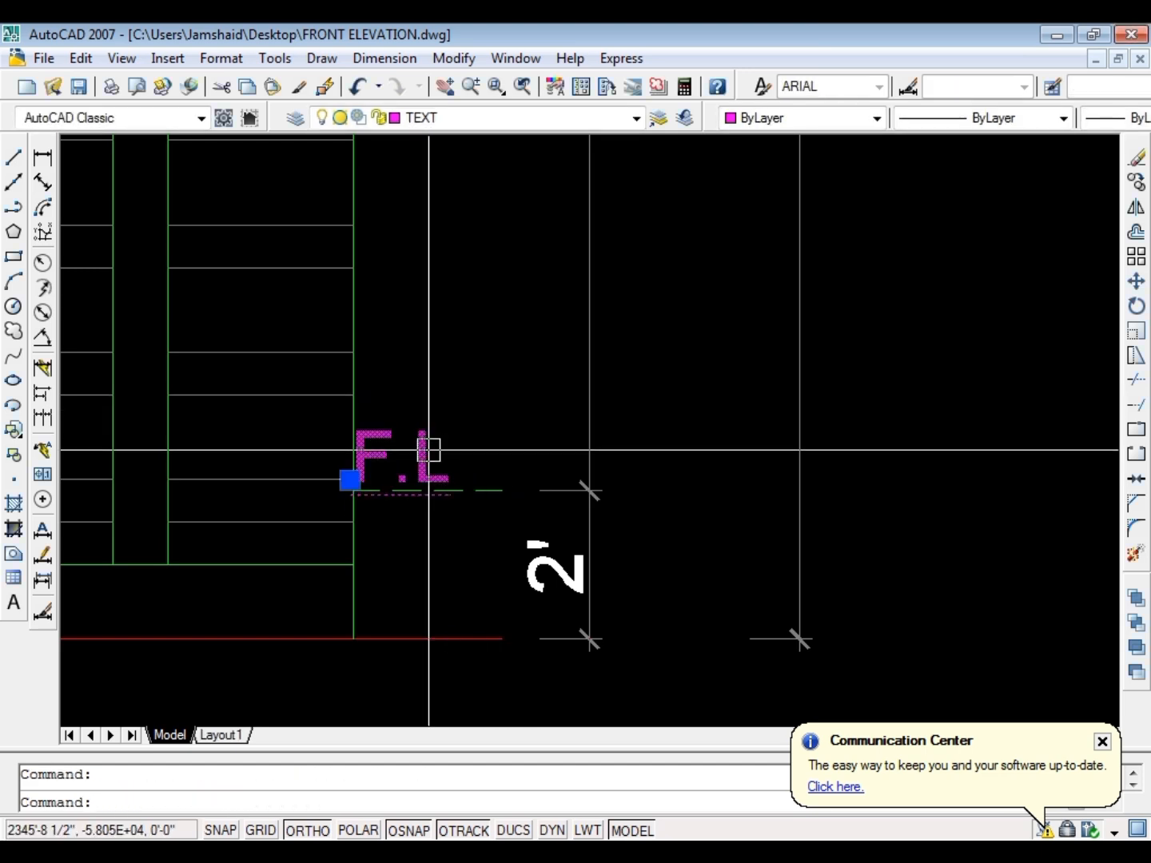
type("m")
key("Return")
left_click(478, 408)
left_click(502, 401)
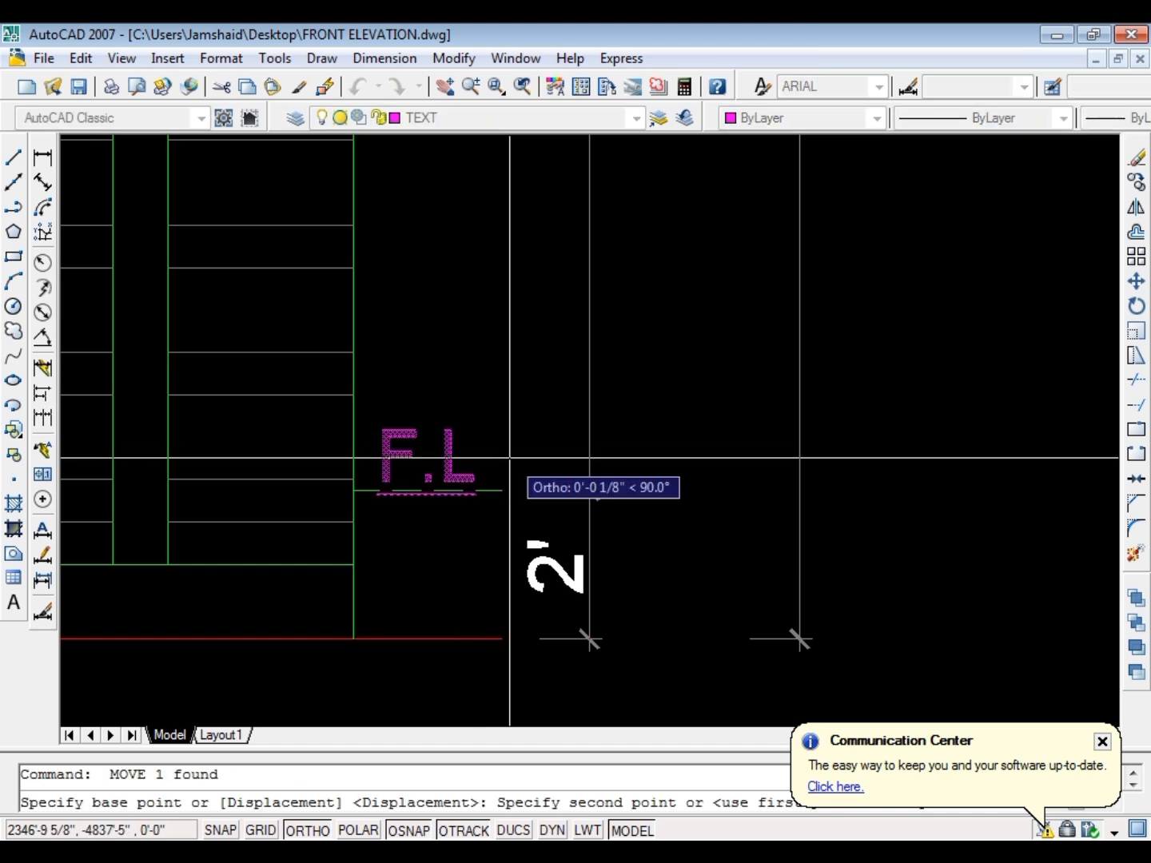
Remove the underline from the F.L label's text
double_click(468, 455)
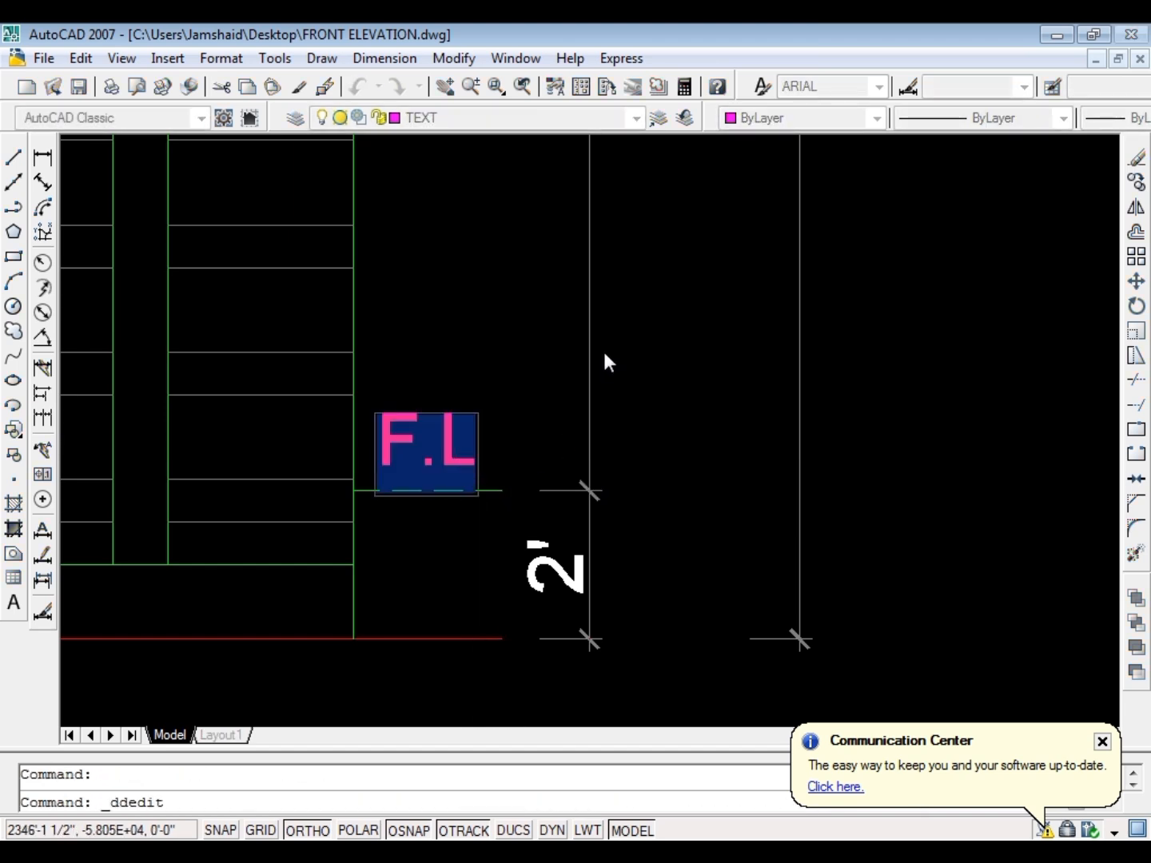
key("Return")
key("Escape")
Move the F.L label down so it sits just above the dashed level line
left_click(450, 446)
scroll(451, 445, "up", 3)
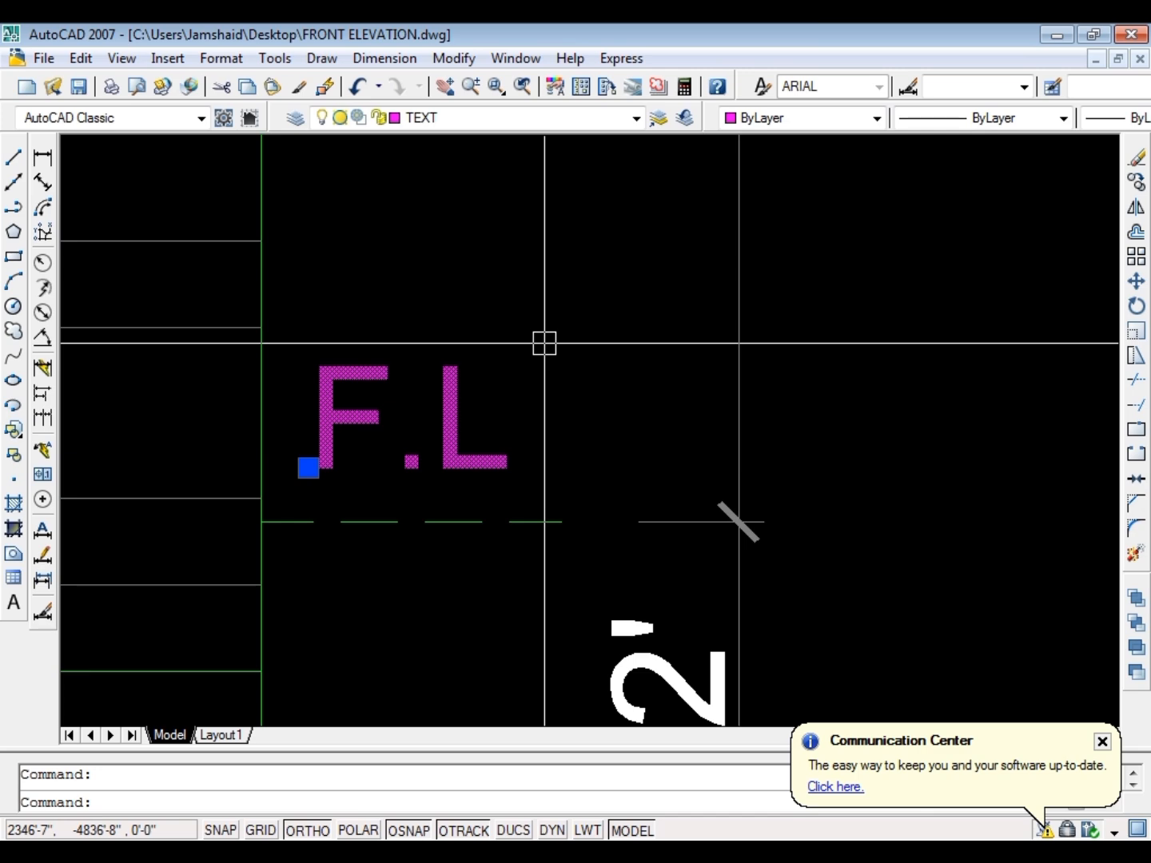
type("m")
key("space")
left_click(552, 298)
left_click(552, 332)
key("Escape")
Copy the F.L label from the end of the dashed level line to the end of the red ground line
left_click(537, 365)
left_click(419, 437)
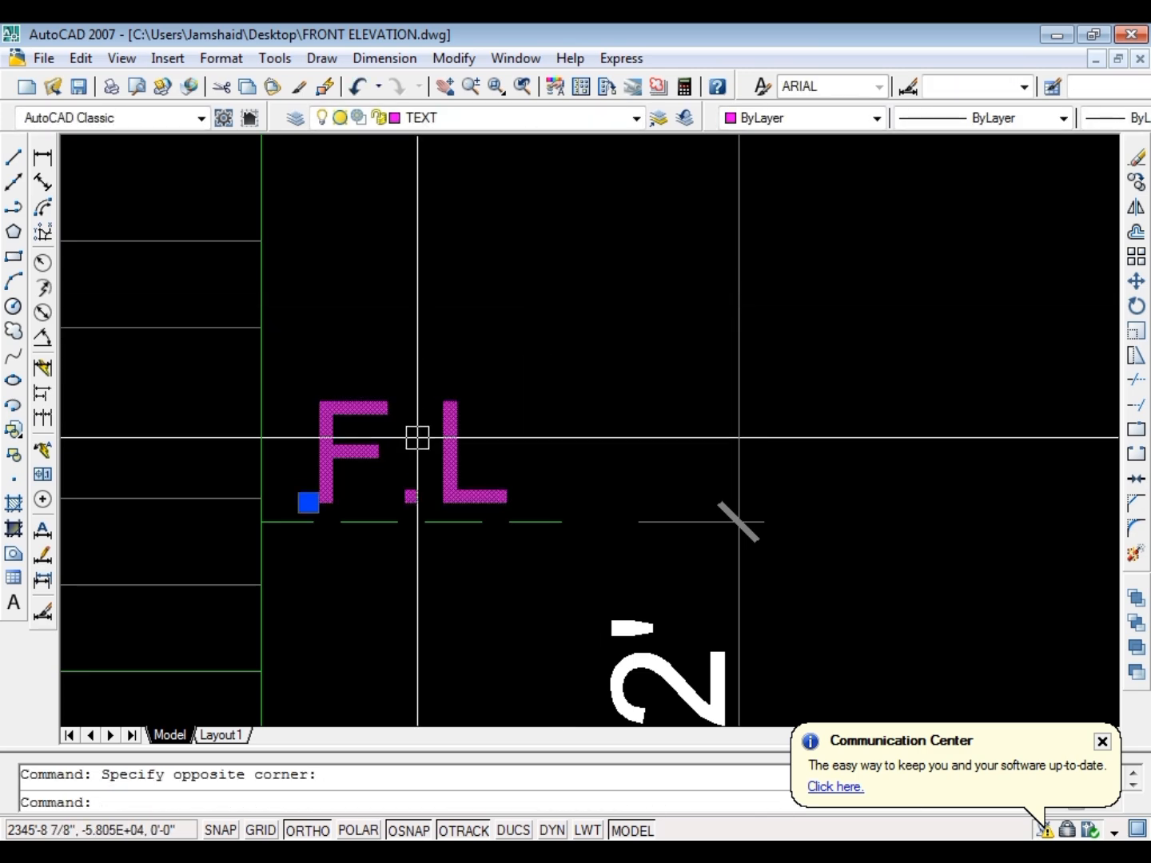
type("co")
key("space")
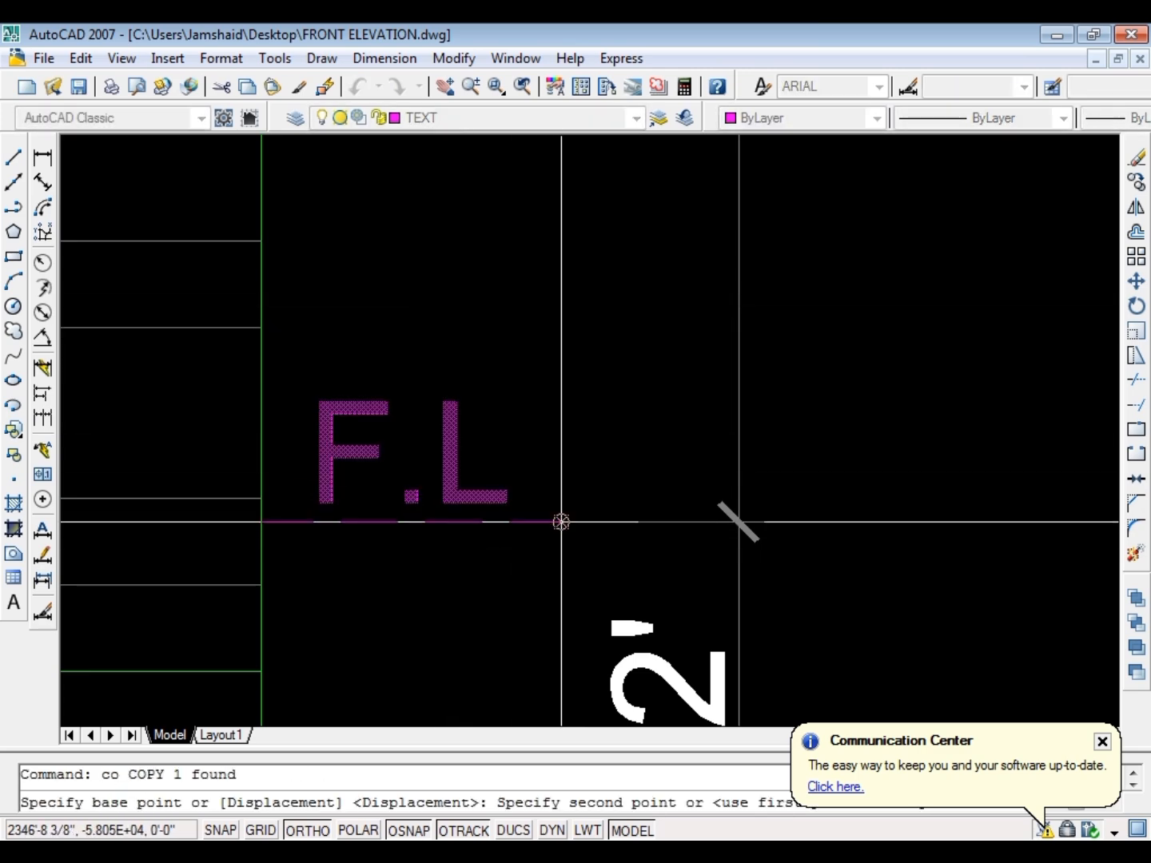
scroll(562, 522, "down", 6)
scroll(565, 475, "up", 4)
left_click(586, 410)
key("Escape")
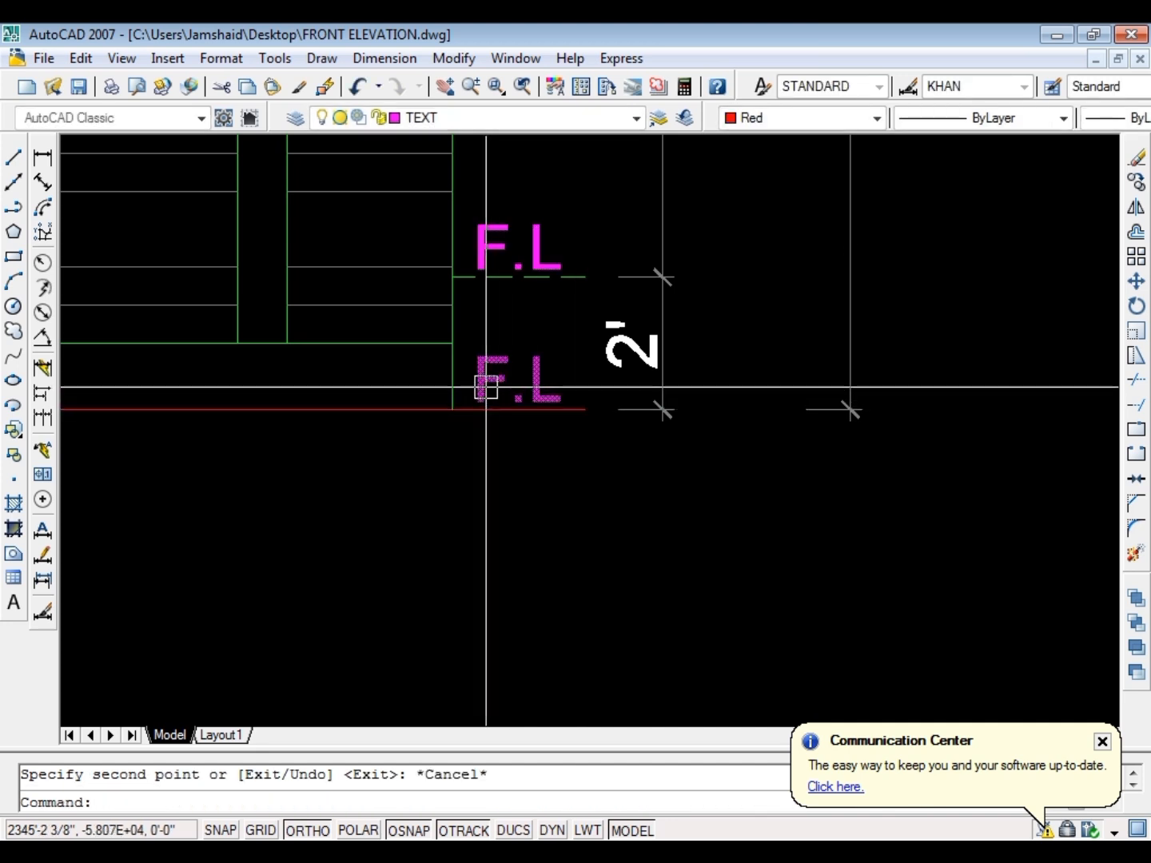
Change the copied F.L label above the red ground line to R.L and save the drawing
double_click(485, 387)
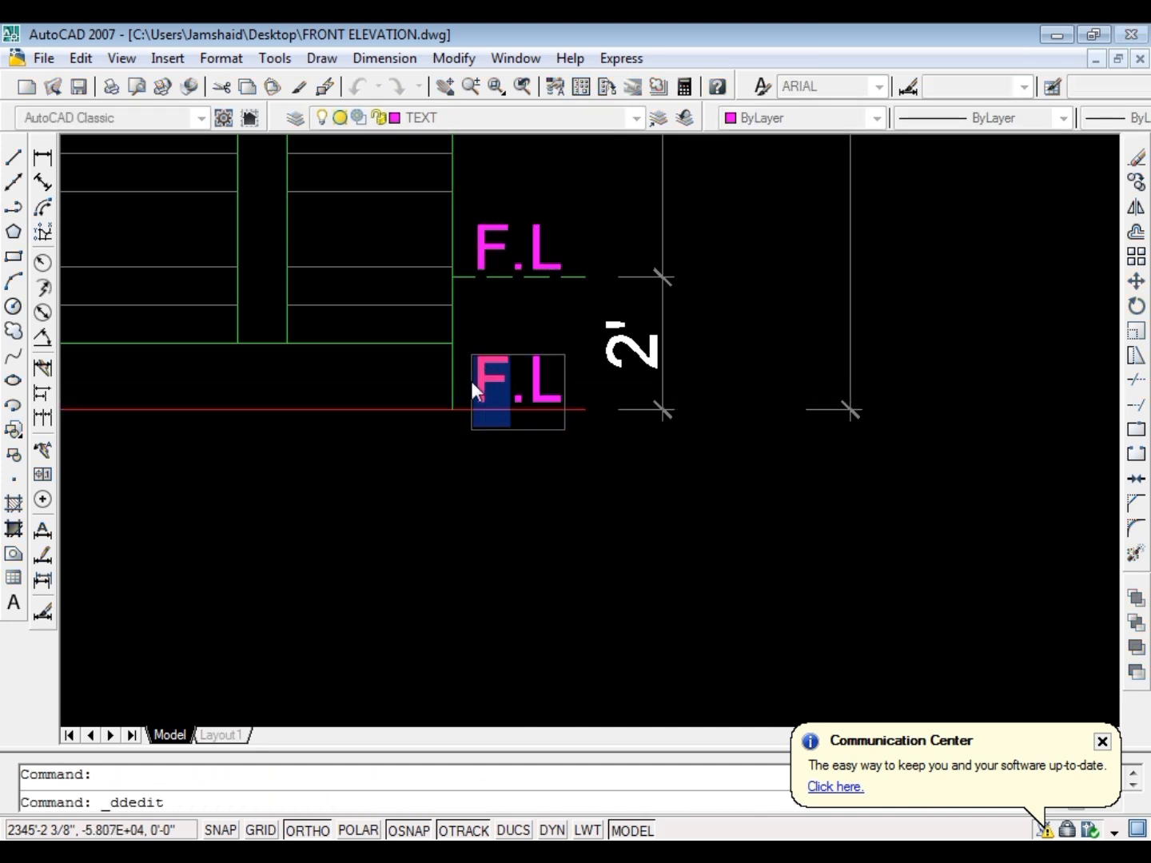
key("Delete")
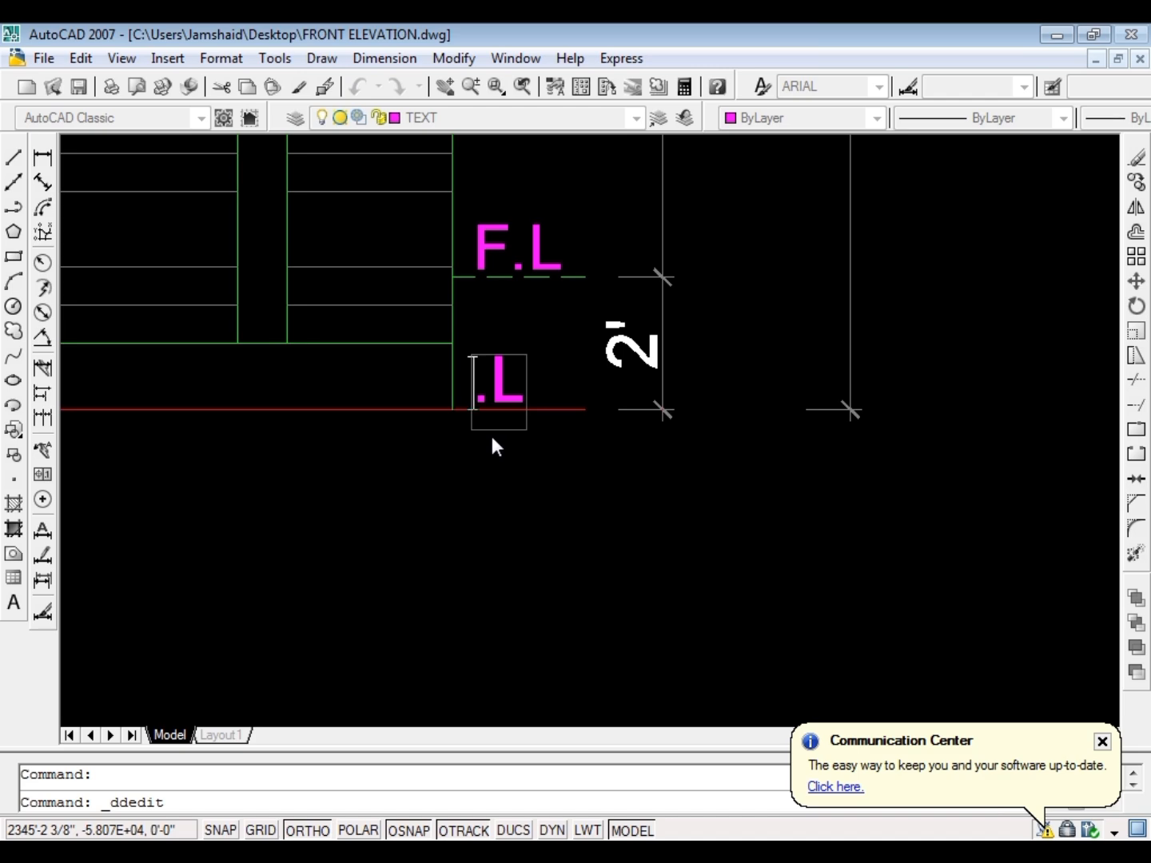
type("R")
left_click(527, 489)
key("Escape")
scroll(554, 486, "down", 3)
key("ctrl+s")
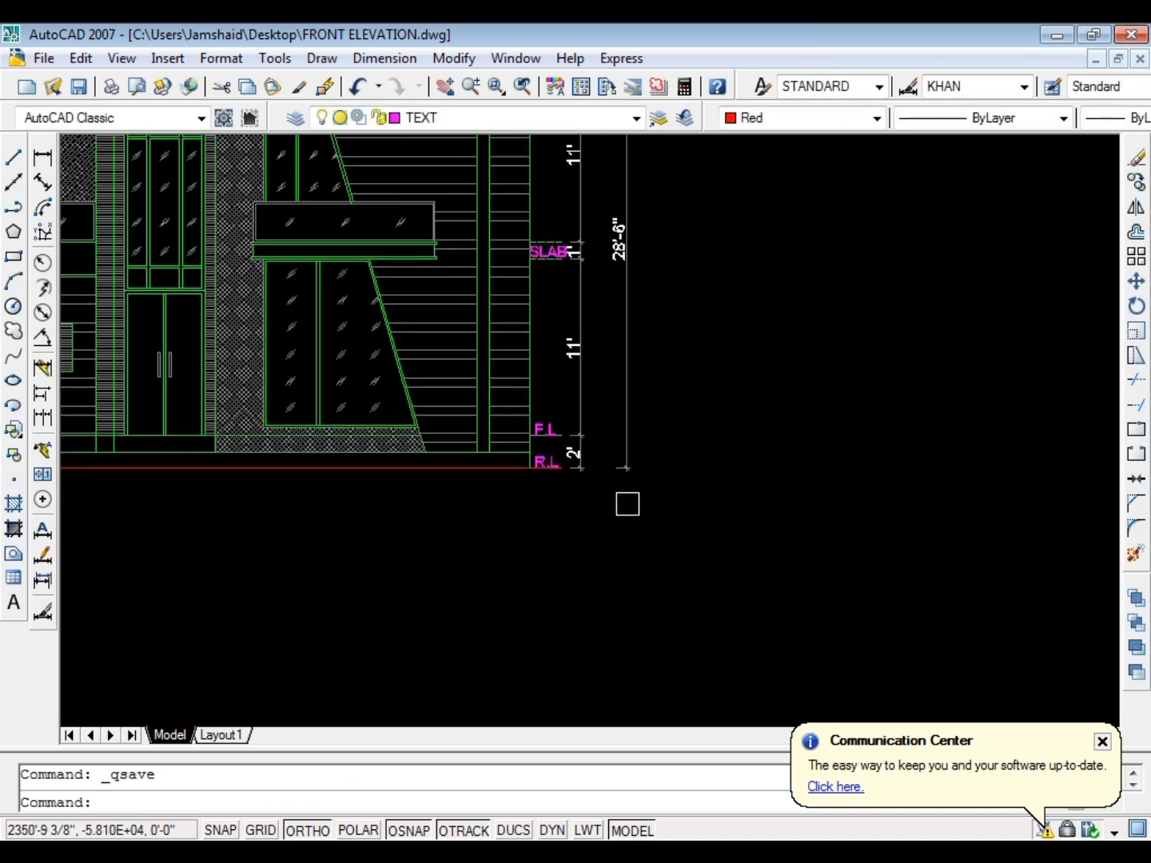
Stretch the overall height dimension inward, closer to the chain of storey dimensions, and save the drawing
key("Escape")
scroll(645, 434, "up", 3)
scroll(644, 466, "up", 2)
left_click(630, 432)
left_click(553, 517)
type("S")
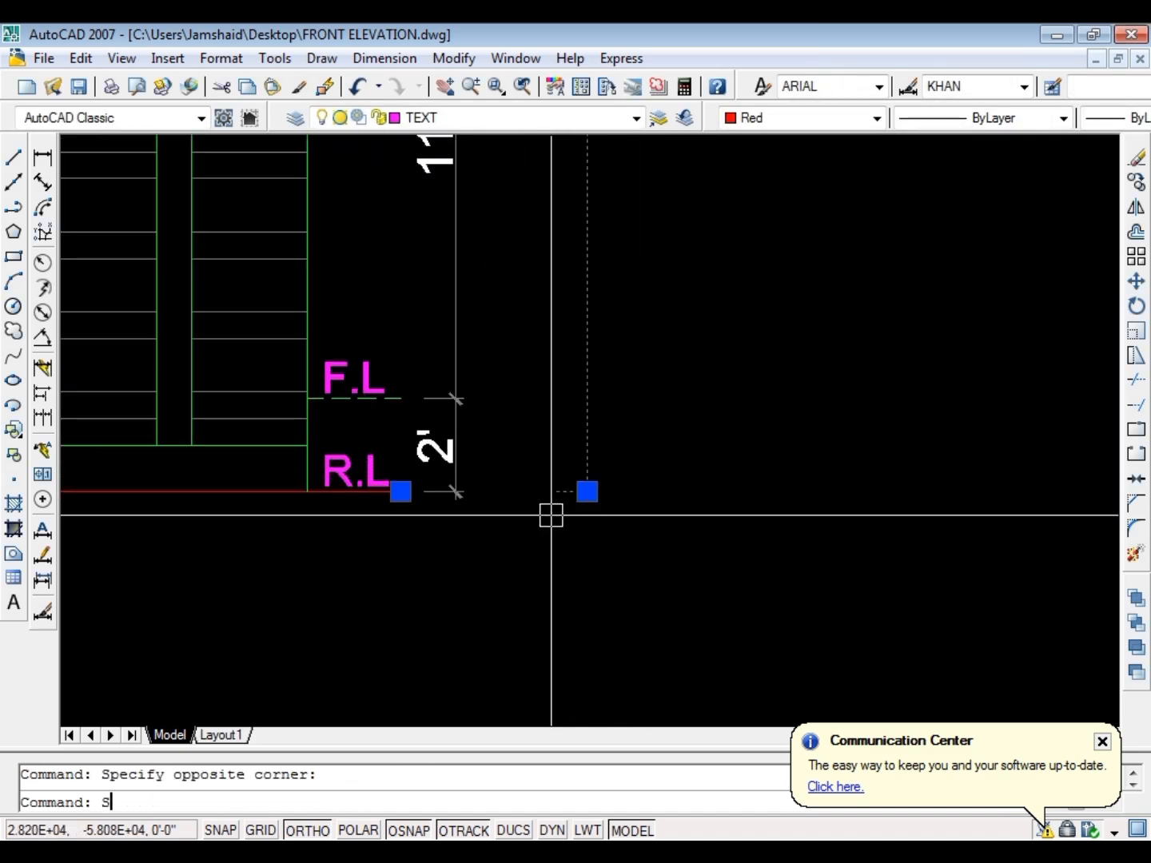
key("space")
left_click(664, 535)
left_click(596, 543)
scroll(633, 525, "down", 3)
key("Escape")
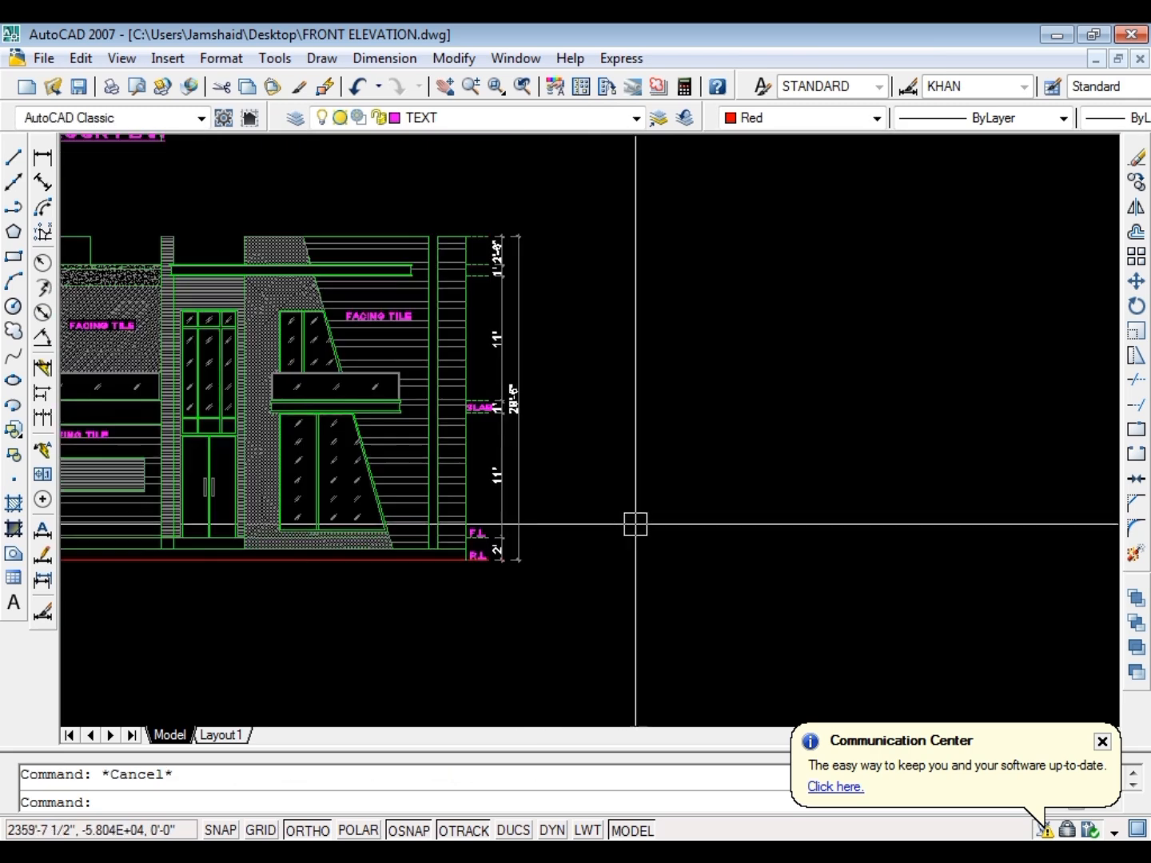
scroll(564, 391, "up", 4)
scroll(586, 469, "down", 2)
key("ctrl+s")
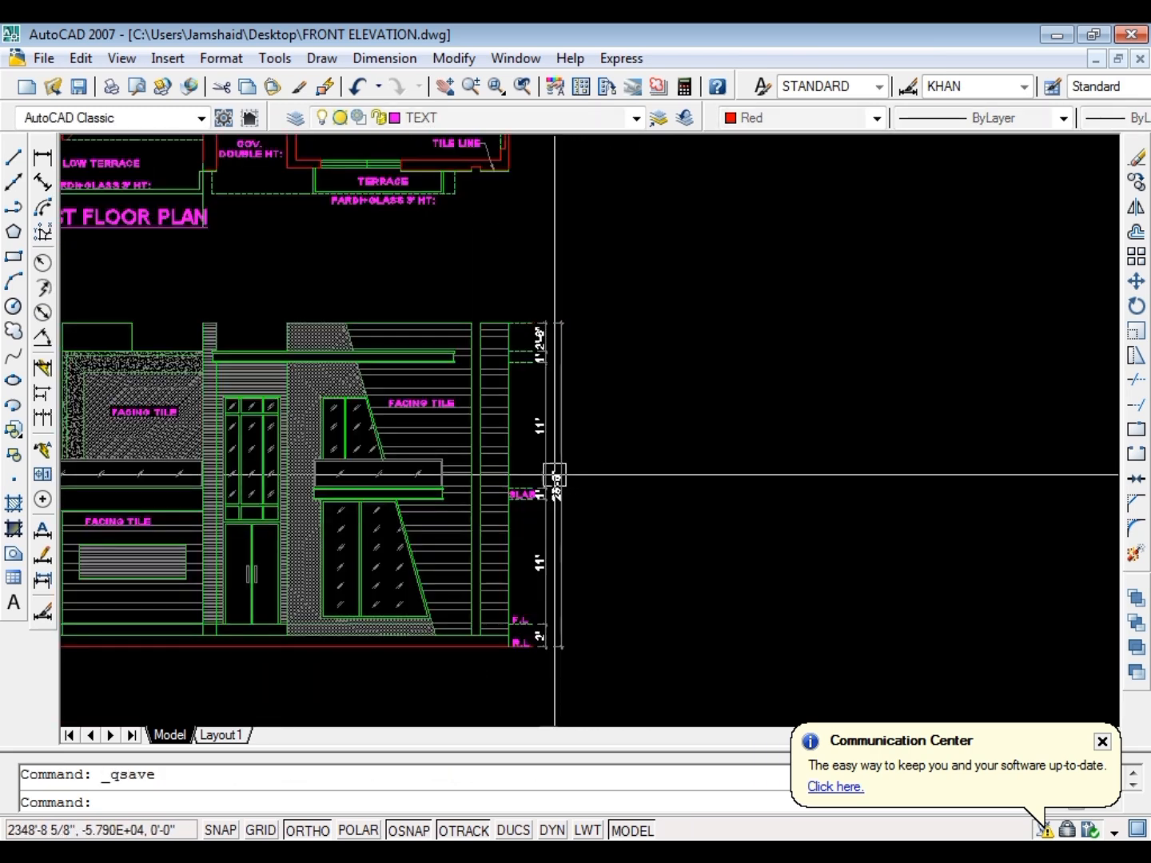
Examine the floor plans above the front elevation, up to the rear rooms of the first floor
scroll(720, 382, "down", 5)
scroll(720, 352, "up", 3)
scroll(634, 299, "up", 3)
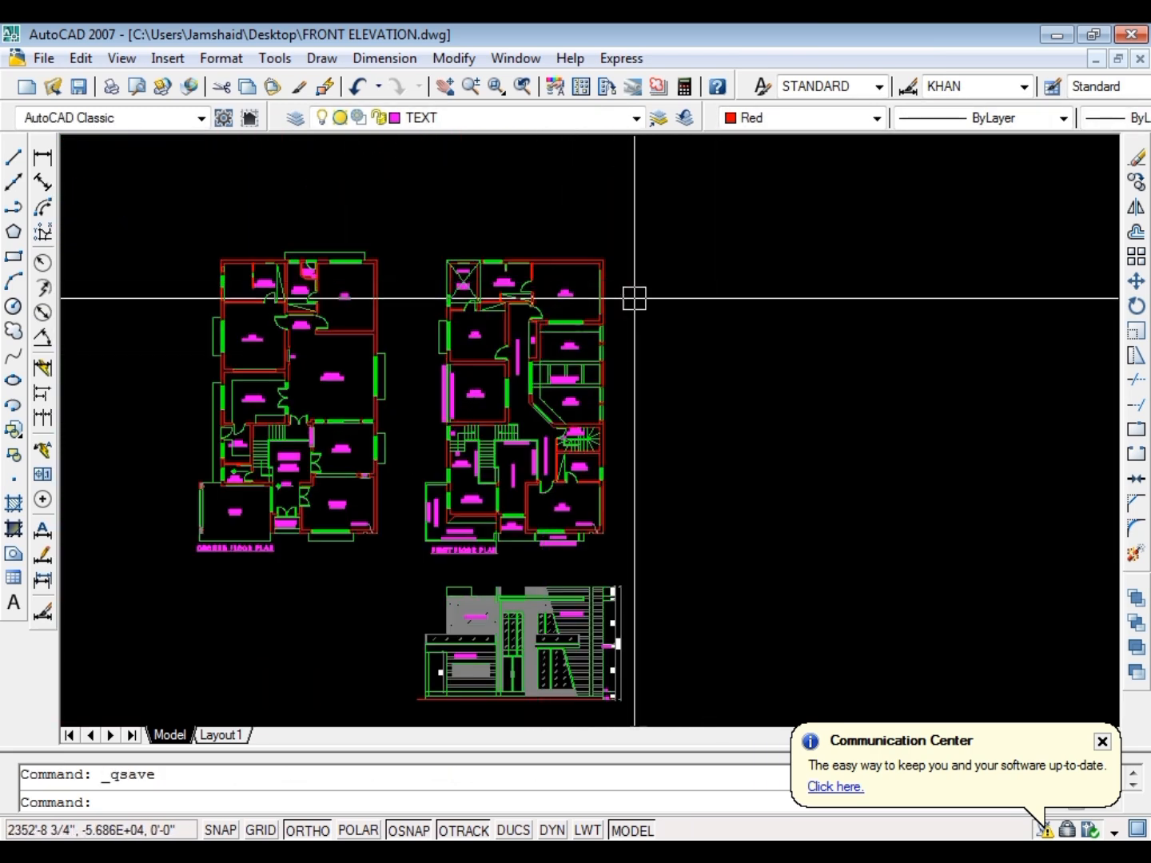
key("Escape")
scroll(633, 557, "up", 5)
key("ctrl+s")
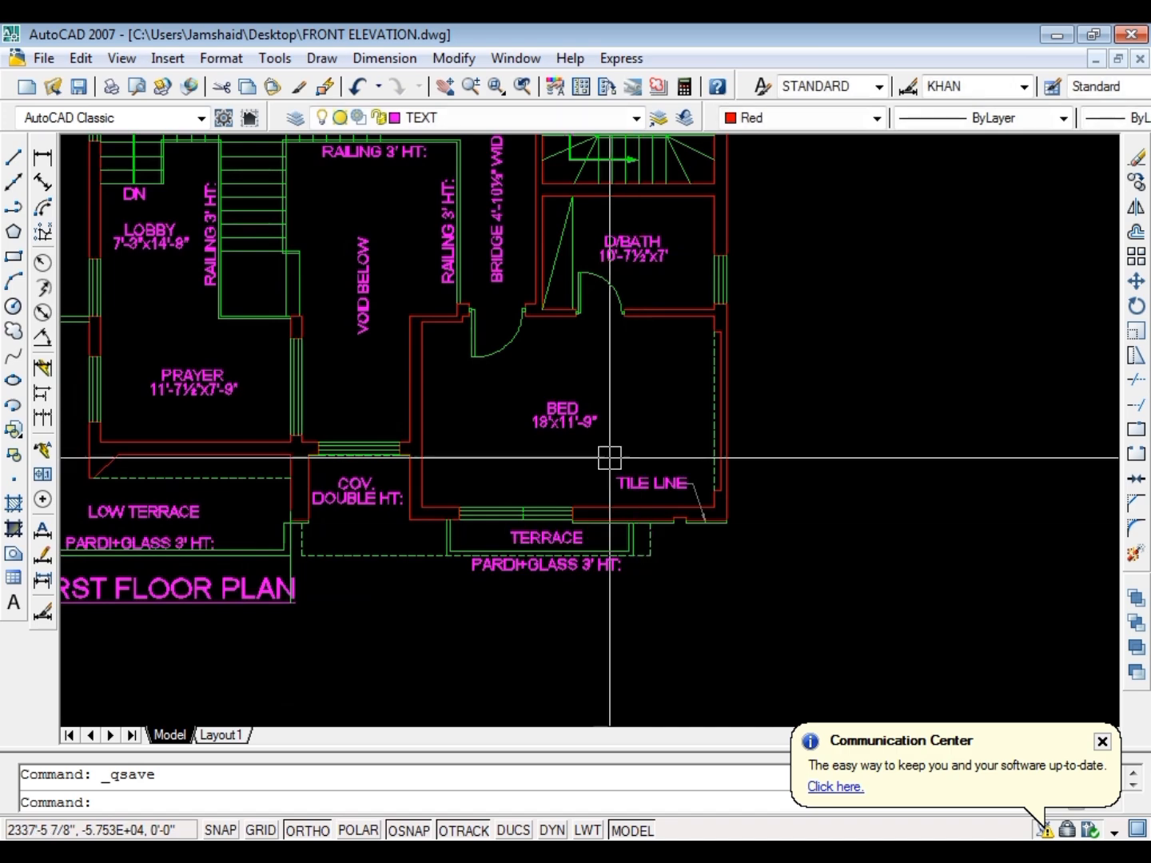
scroll(571, 457, "down", 5)
scroll(664, 398, "up", 4)
left_click(663, 397)
scroll(664, 398, "down", 4)
key("Escape")
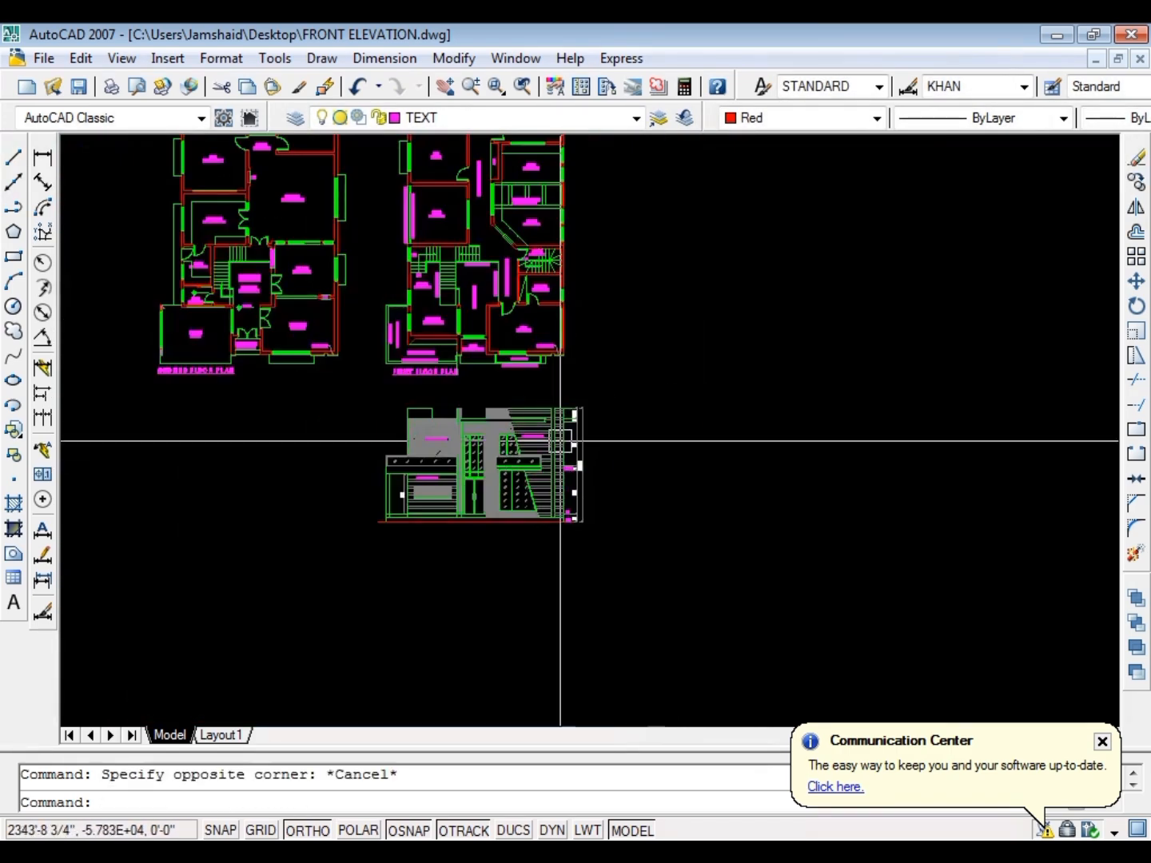
scroll(464, 231, "up", 6)
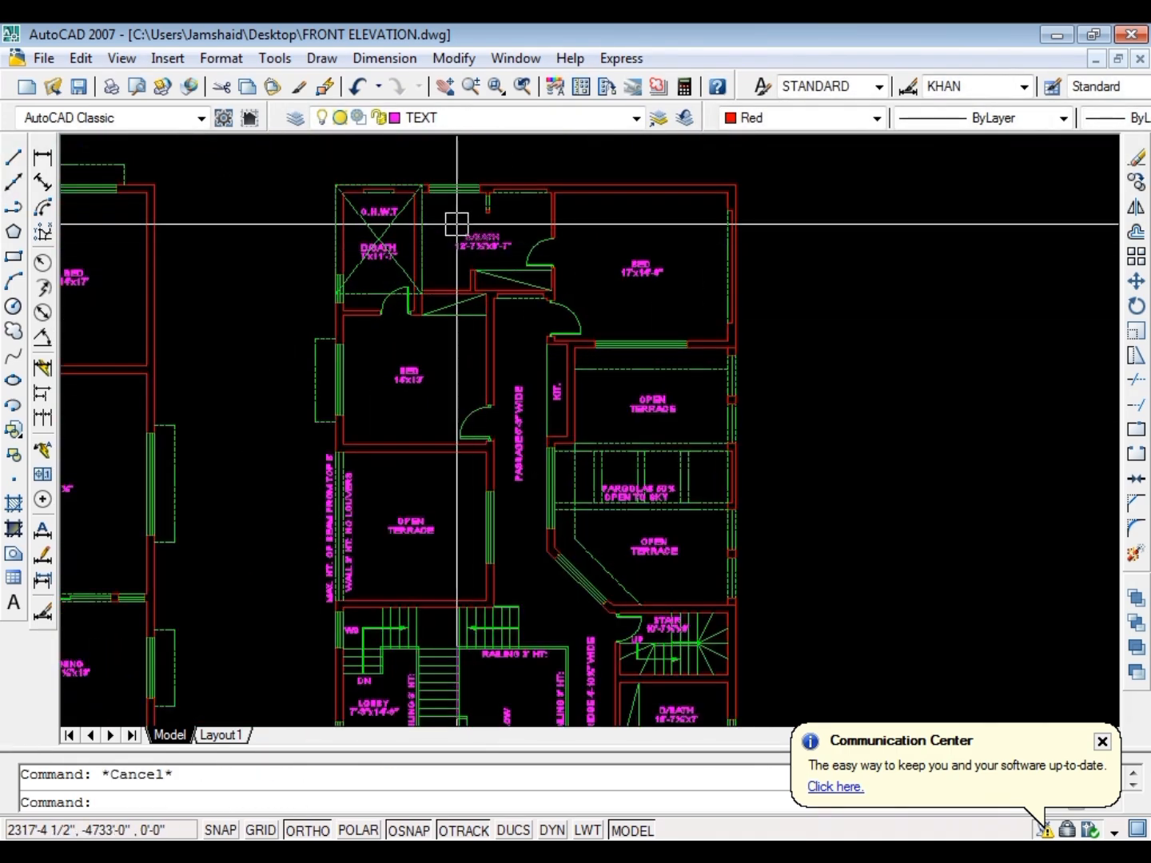
Draw a vertical ray from the overhead water tank's corner in the first floor plan down through the front elevation
type("RA")
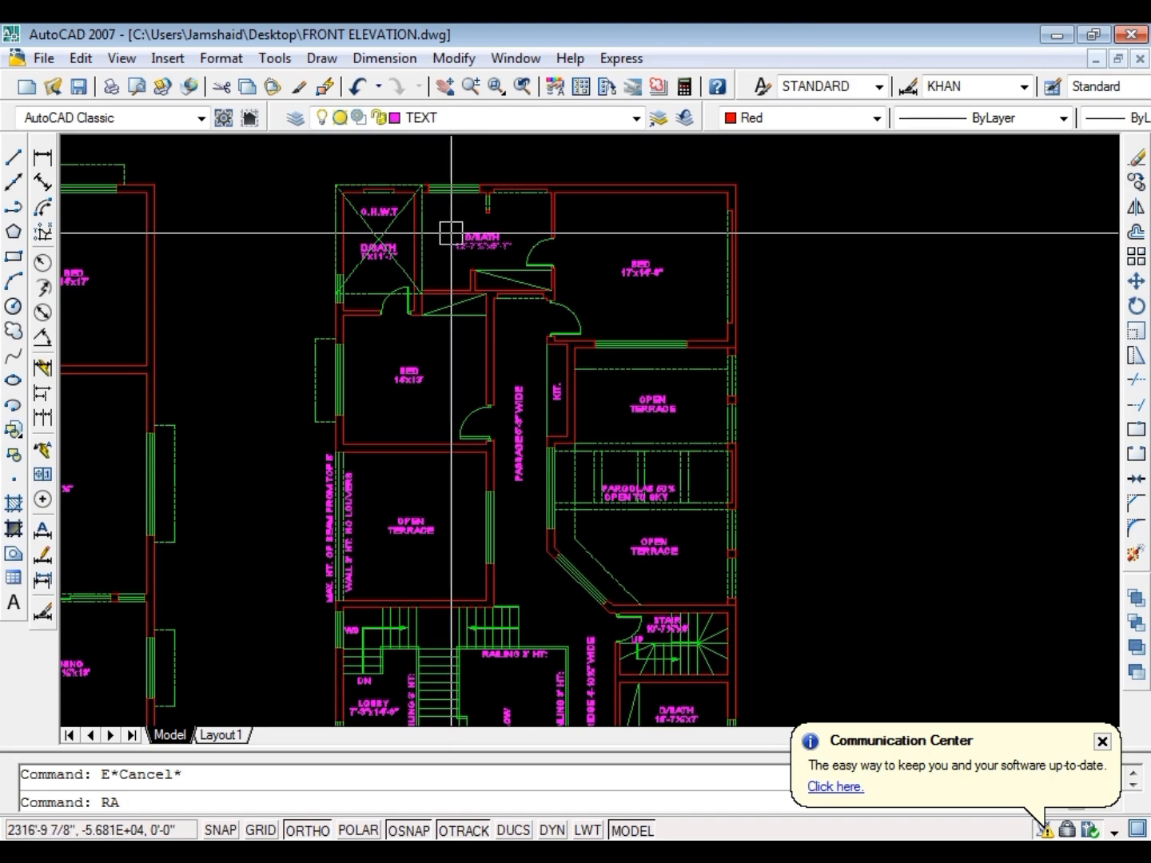
type("Y")
key("Return")
scroll(408, 285, "up", 5)
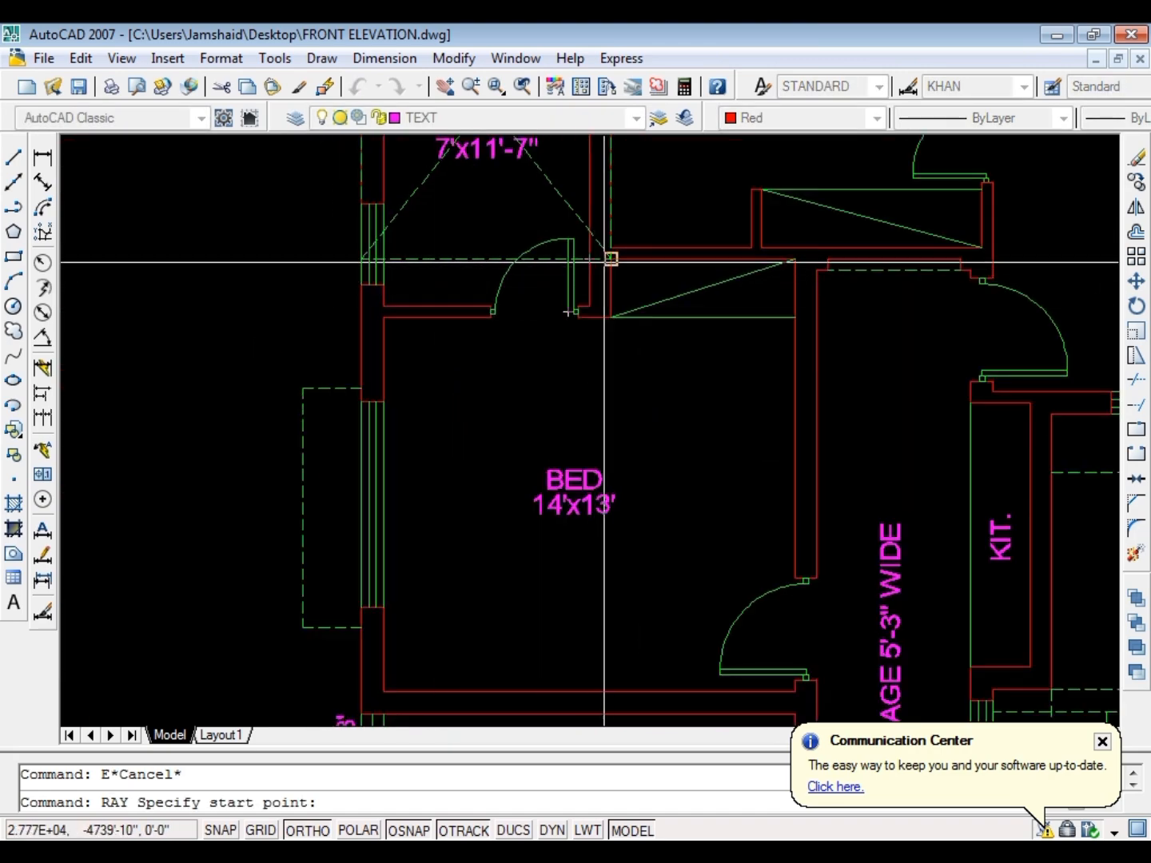
scroll(576, 312, "down", 7)
scroll(557, 551, "up", 6)
left_click(625, 407)
key("Return")
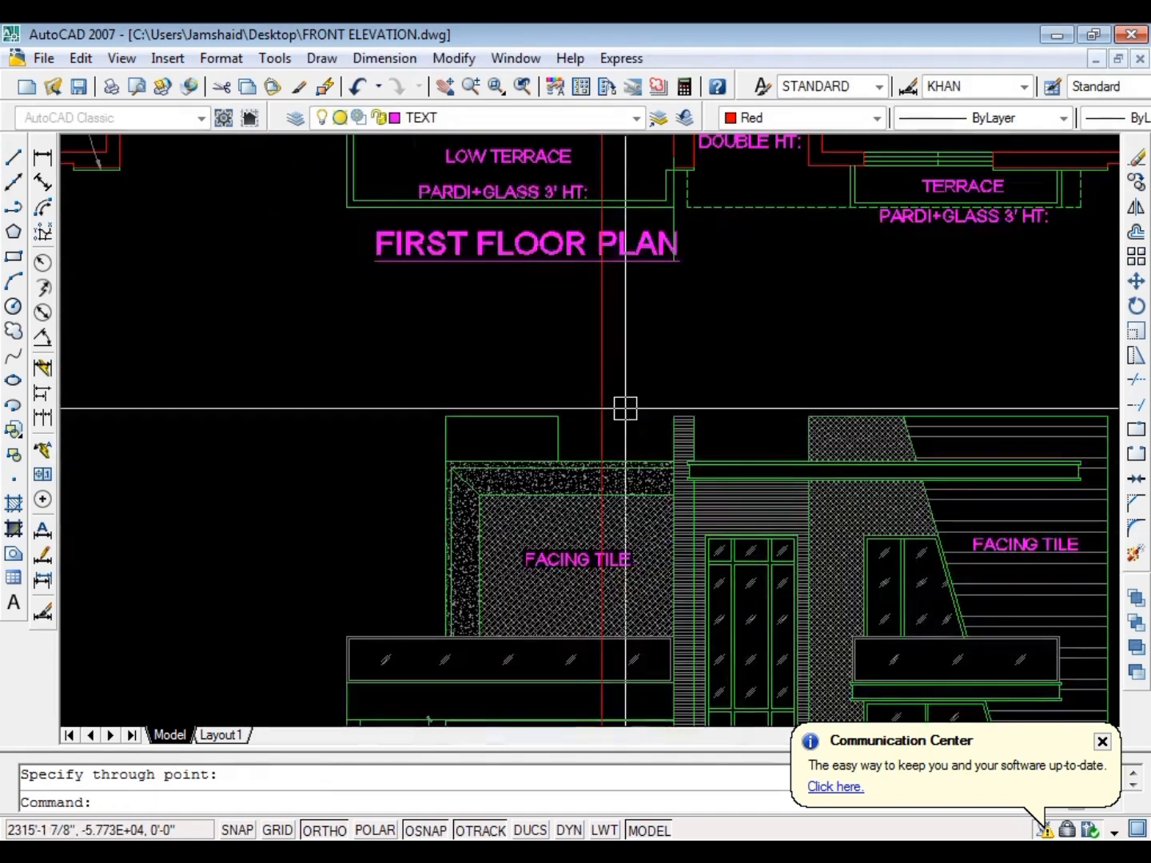
key("Escape")
scroll(439, 351, "down", 4)
scroll(479, 358, "up", 6)
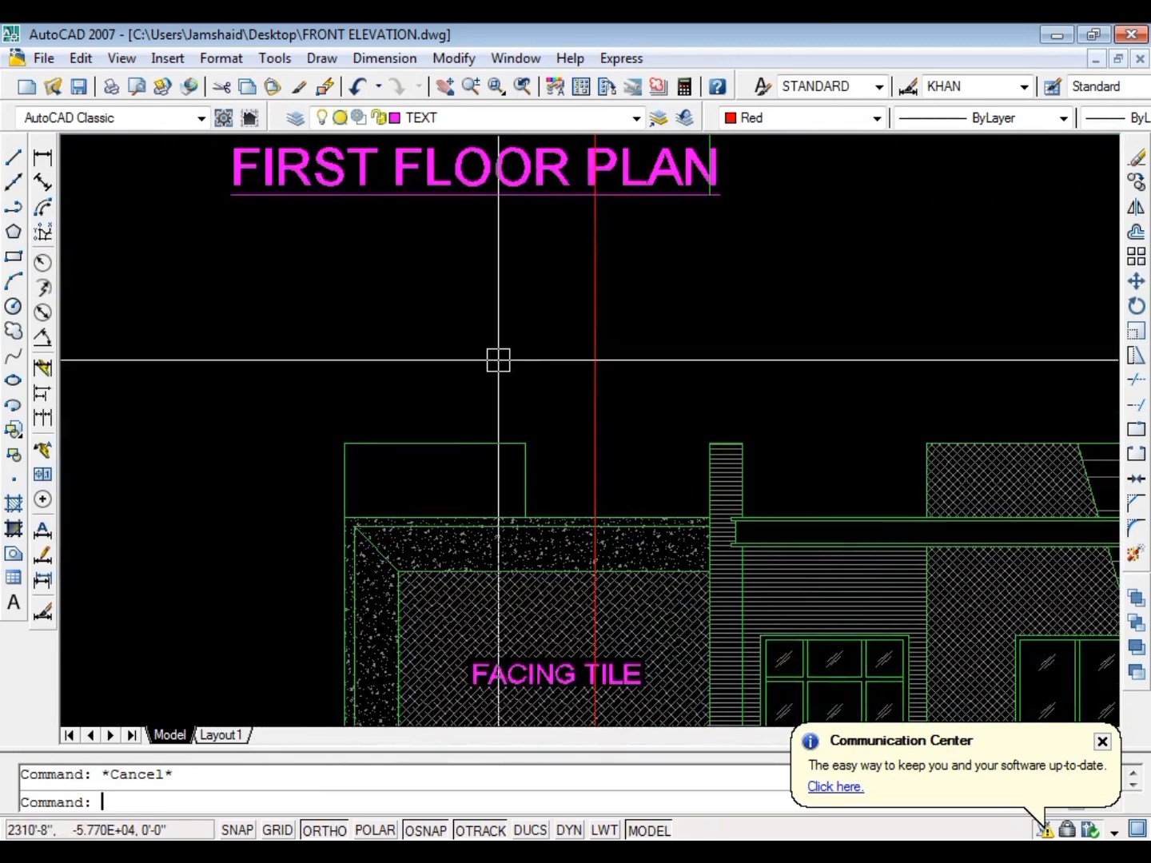
Offset the top line of the small box above the elevation's roof upward by 42
type("o")
key("Return")
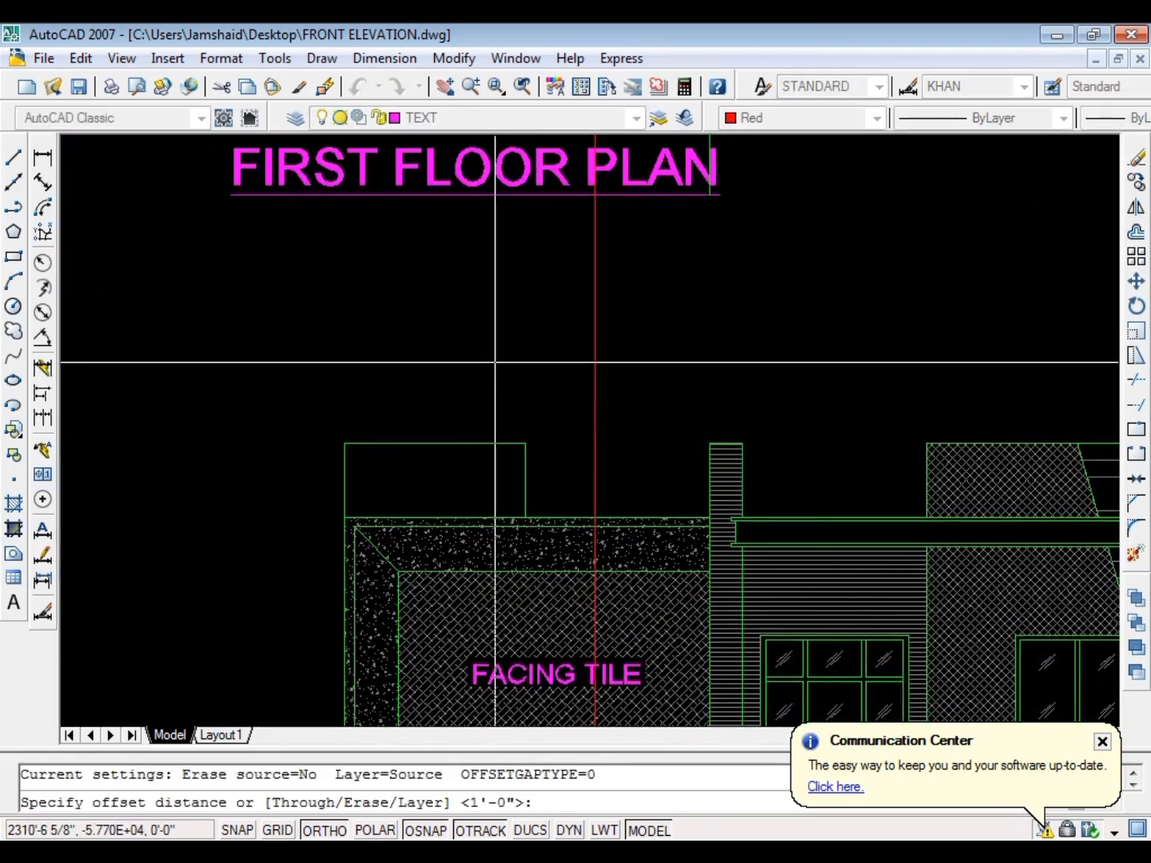
type("42")
key("Return")
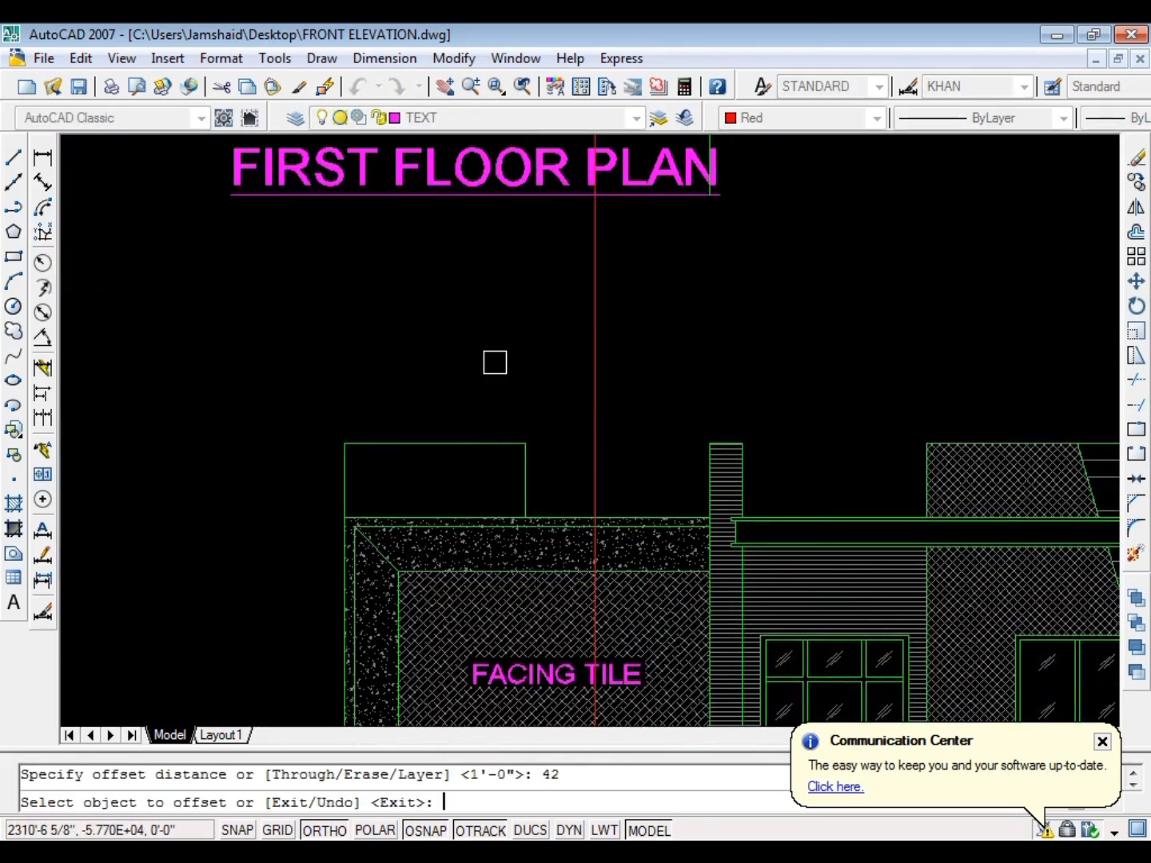
left_click(487, 451)
left_click(494, 368)
key("Escape")
Extend the raised top line to the red ray and the left wall line up to the raised line
type("ex")
key("Return")
key("Return")
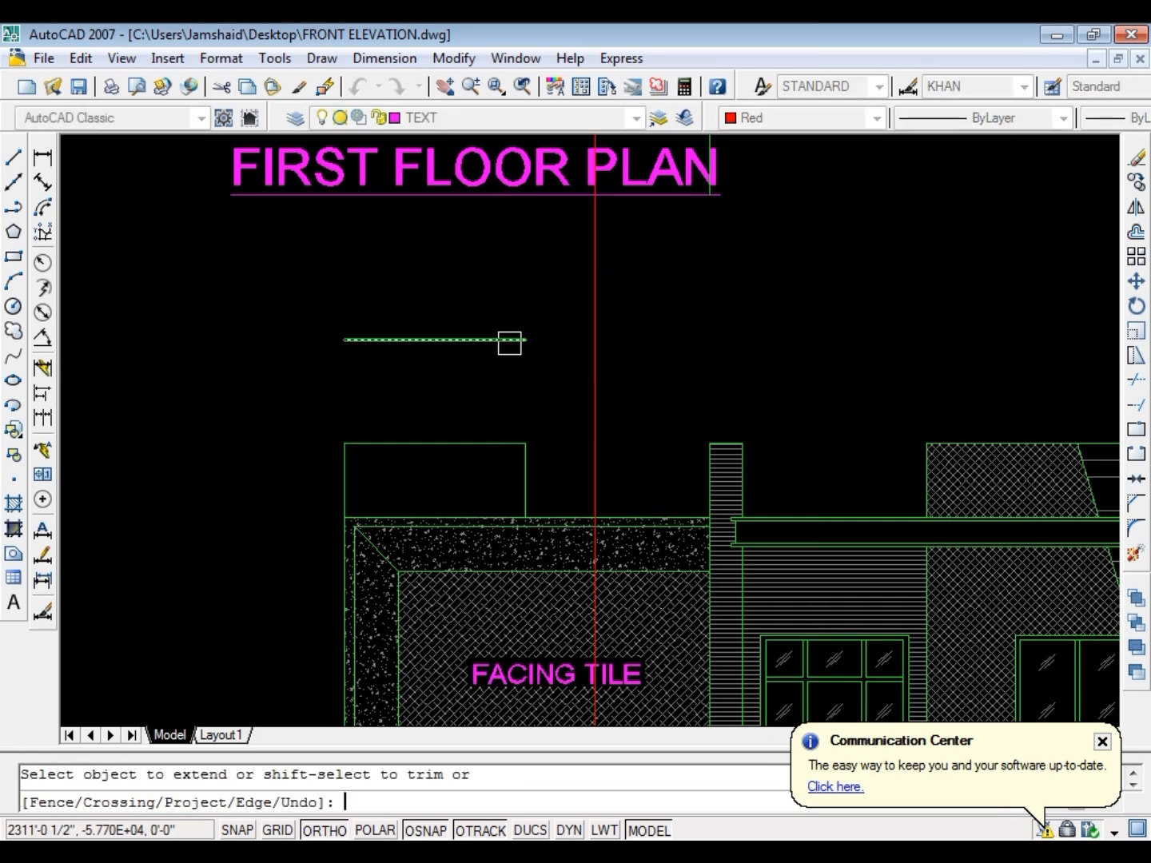
key("Escape")
key("Escape")
key("Return")
key("Return")
left_click(343, 472)
key("Escape")
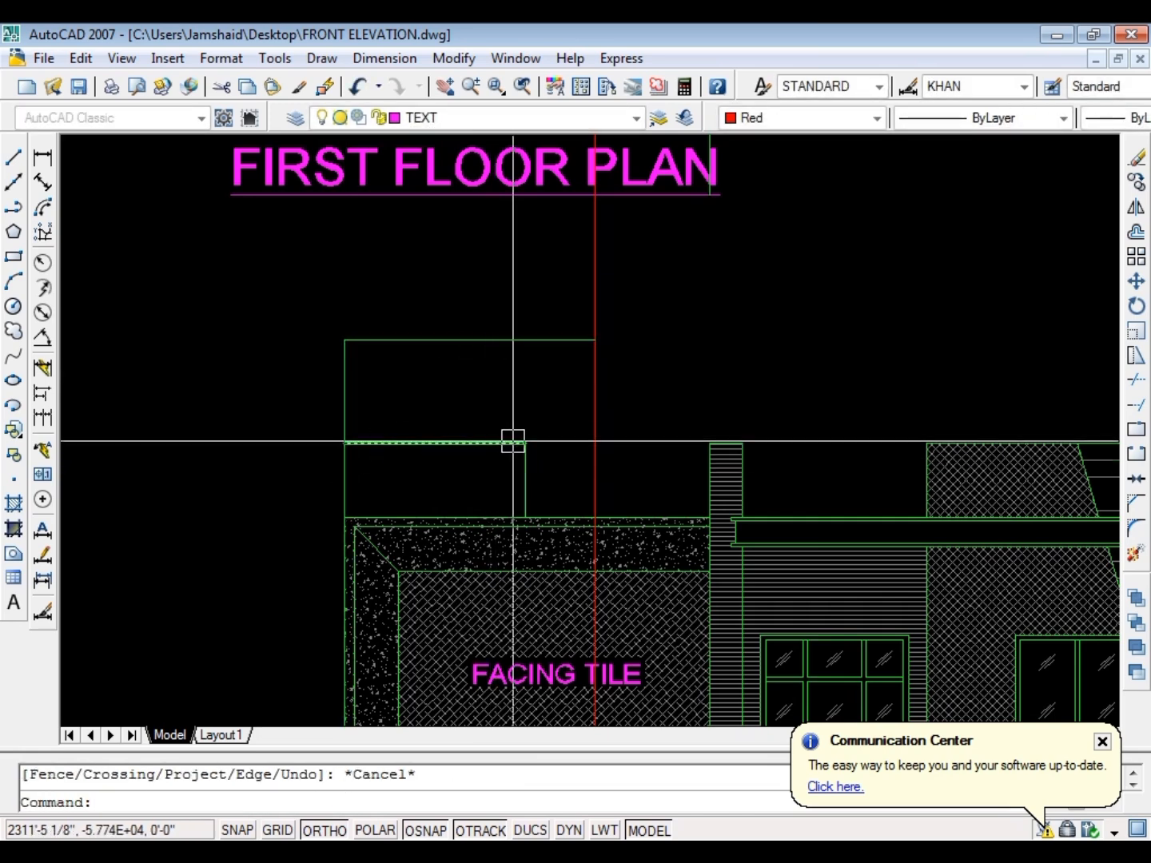
Delete the top and right side lines of the smaller box above the roof
left_click(548, 425)
left_click(478, 465)
key("Delete")
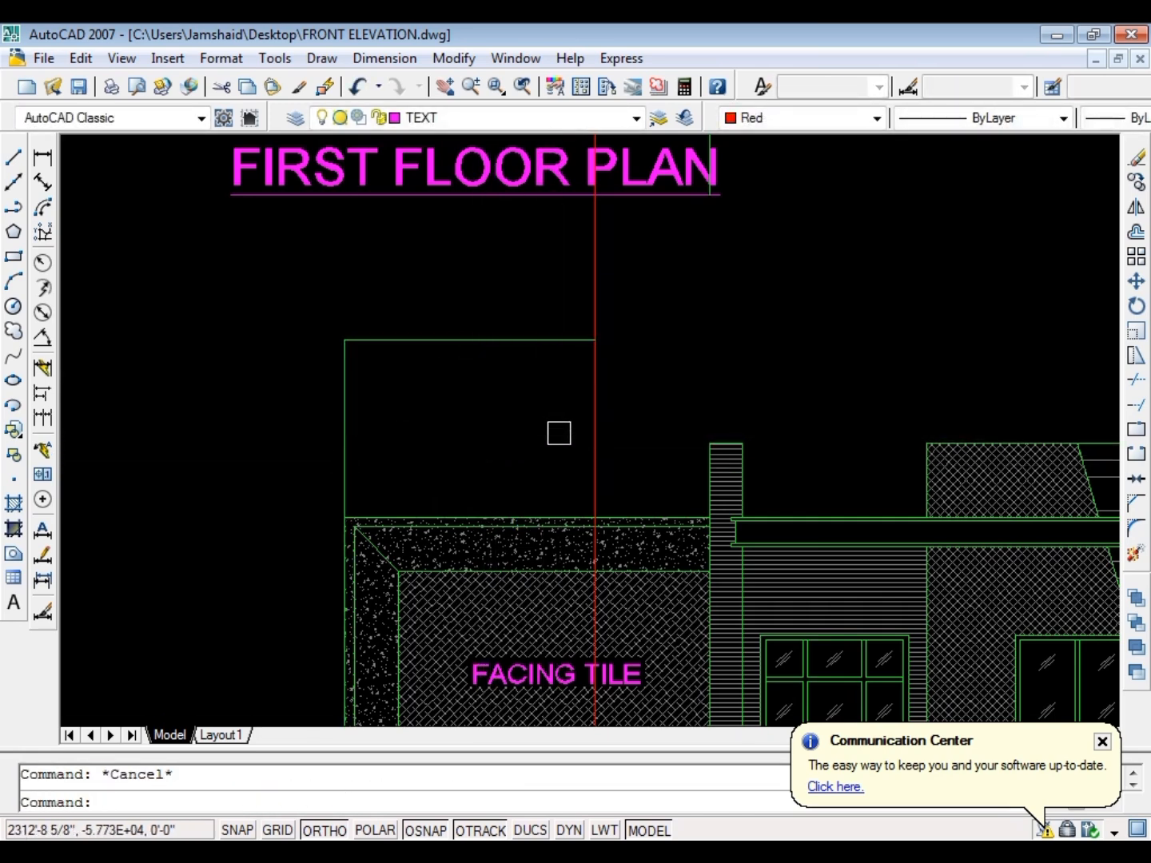
key("Escape")
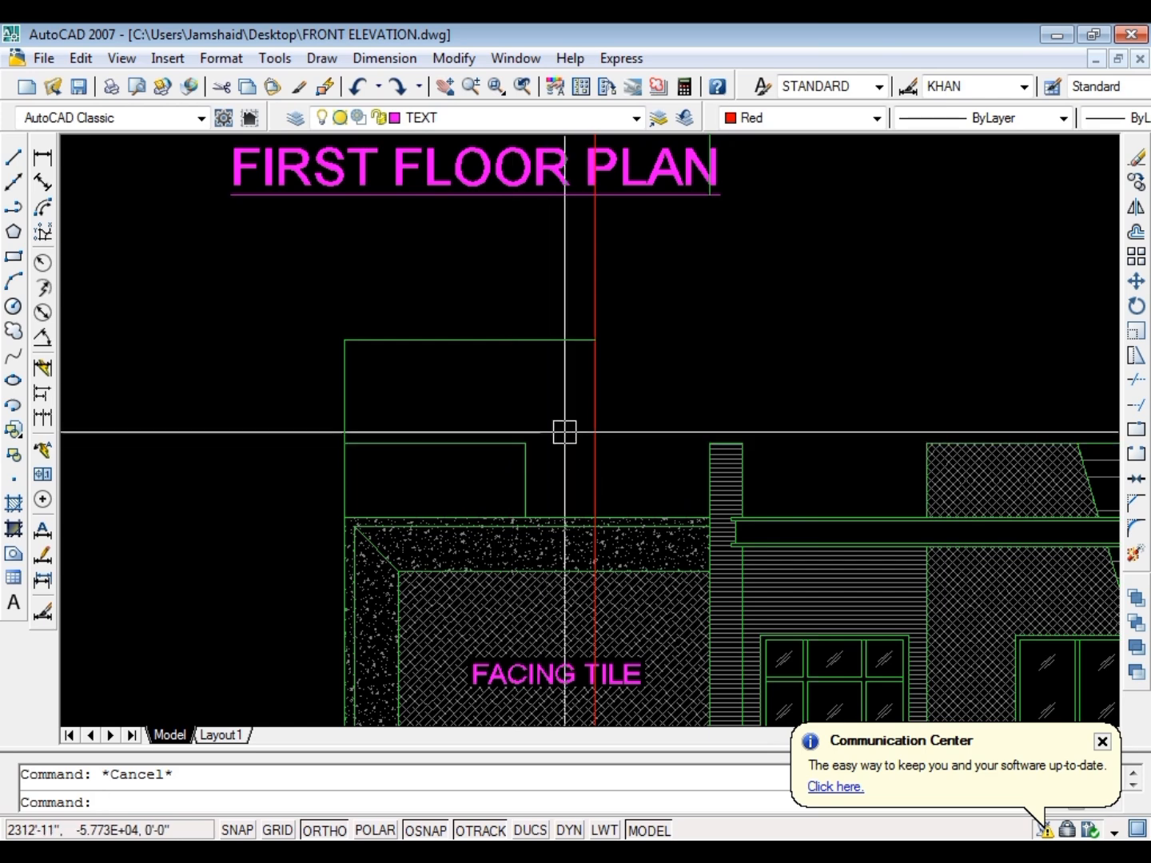
left_click(563, 429)
left_click(464, 470)
key("Delete")
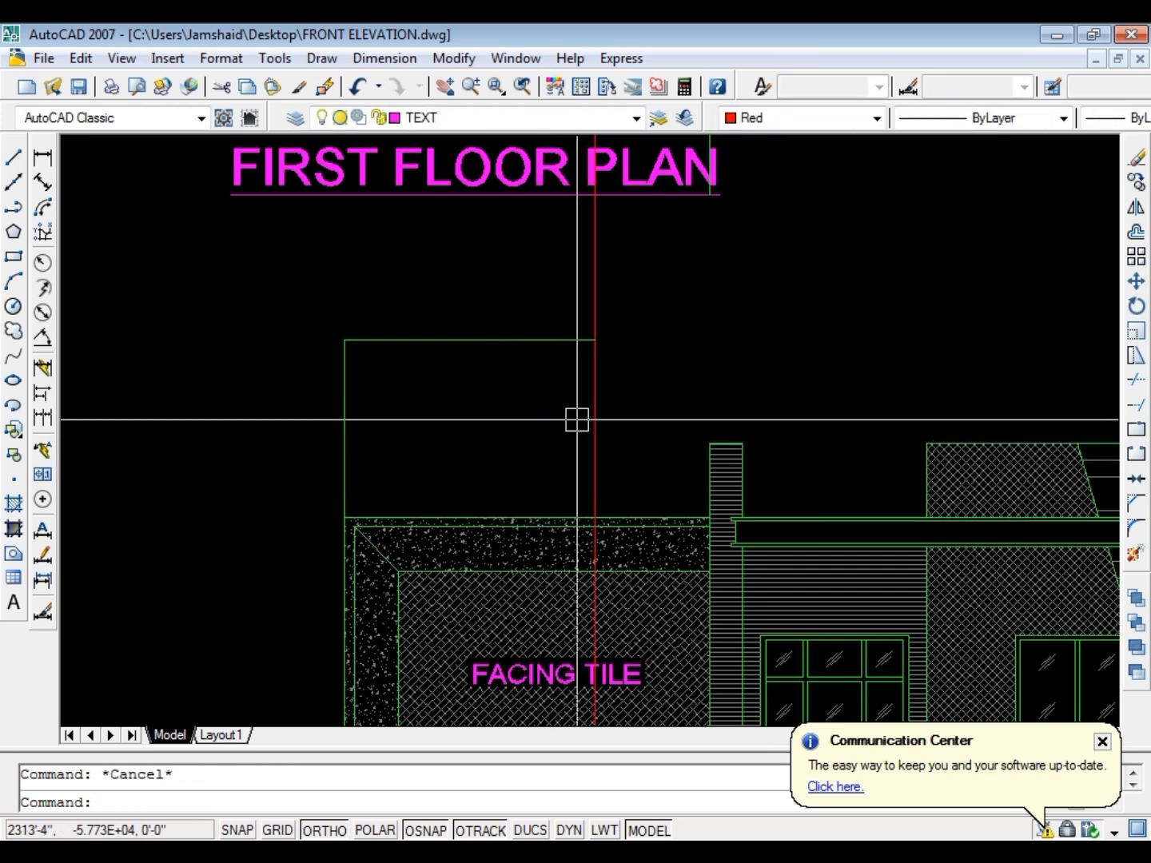
Fillet the raised top line and the red ray into a square corner
type("f")
key("Return")
left_click(565, 342)
left_click(594, 369)
key("Escape")
scroll(463, 387, "down", 2)
scroll(549, 463, "up", 6)
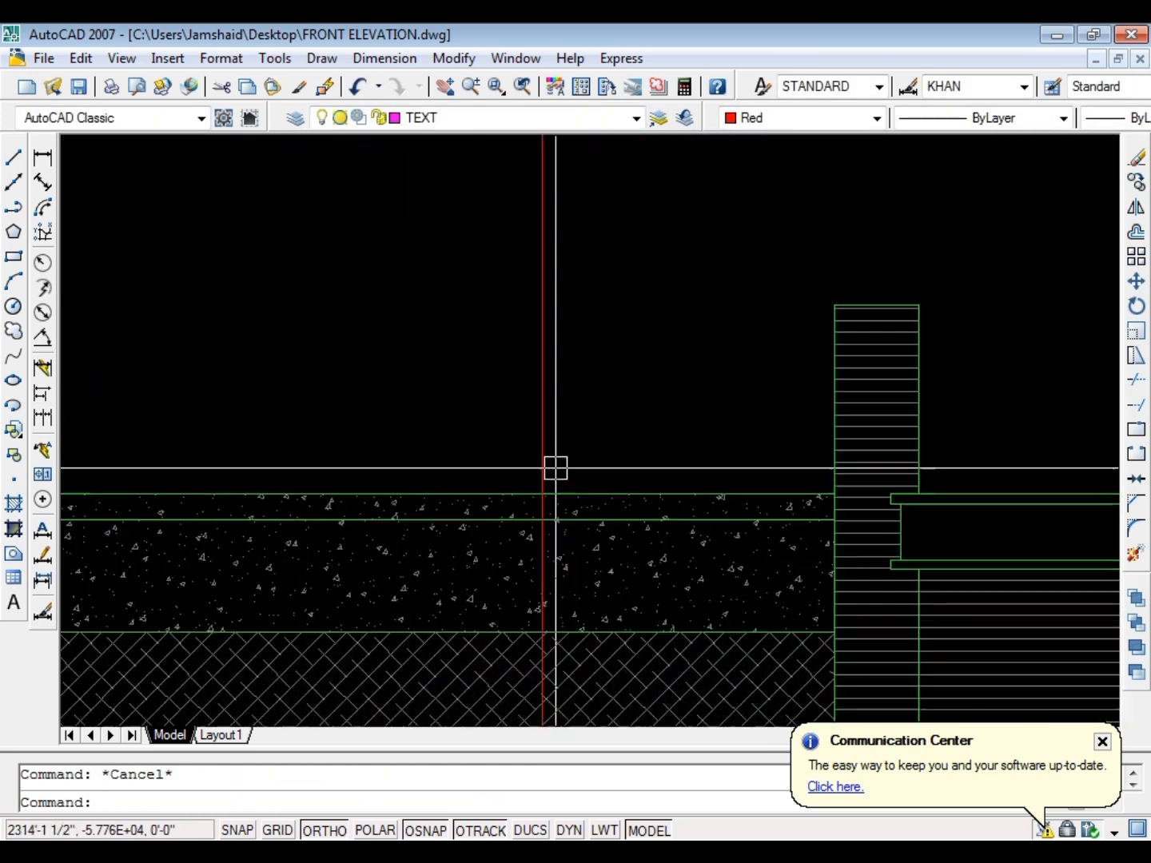
Trim the part of the red ray below the roof's top line, using that line as the cutting edge
type("TR")
key("Return")
left_click(587, 495)
key("Return")
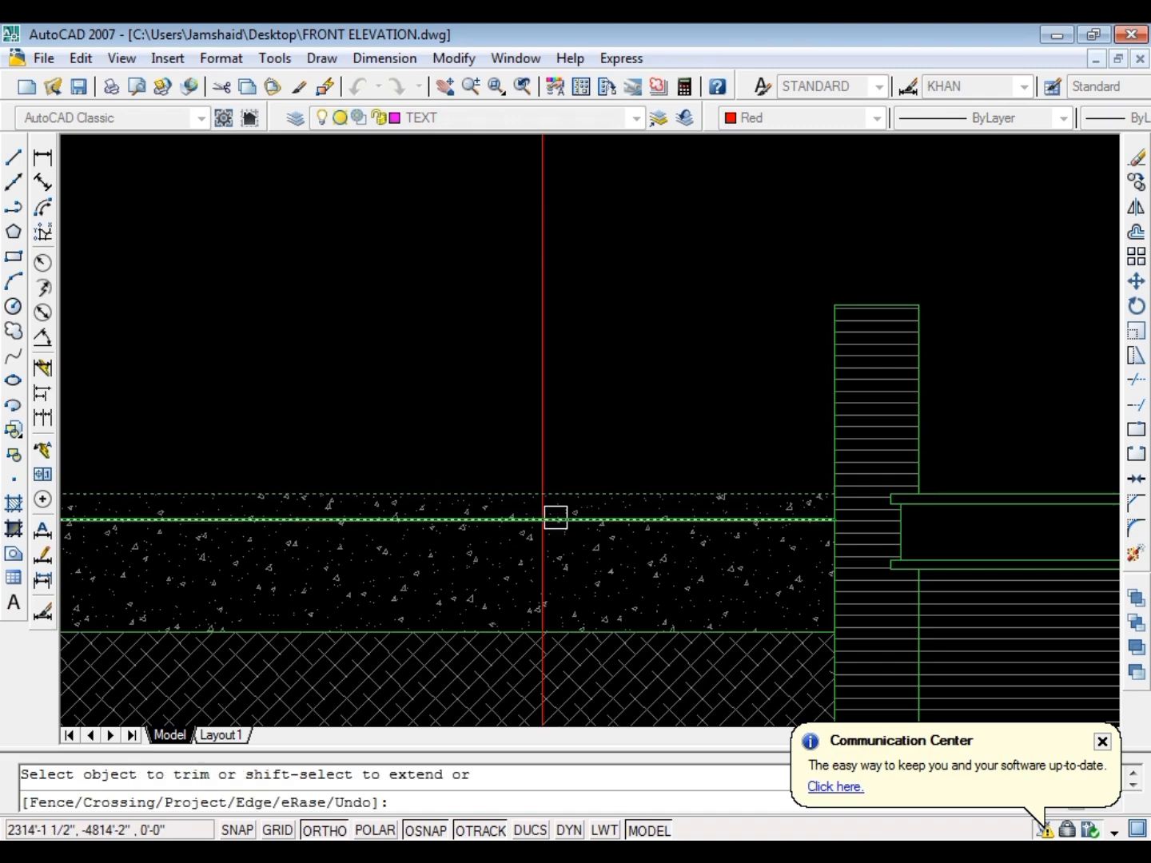
scroll(555, 519, "up", 2)
left_click(524, 484)
key("Escape")
scroll(543, 472, "down", 5)
key("Escape")
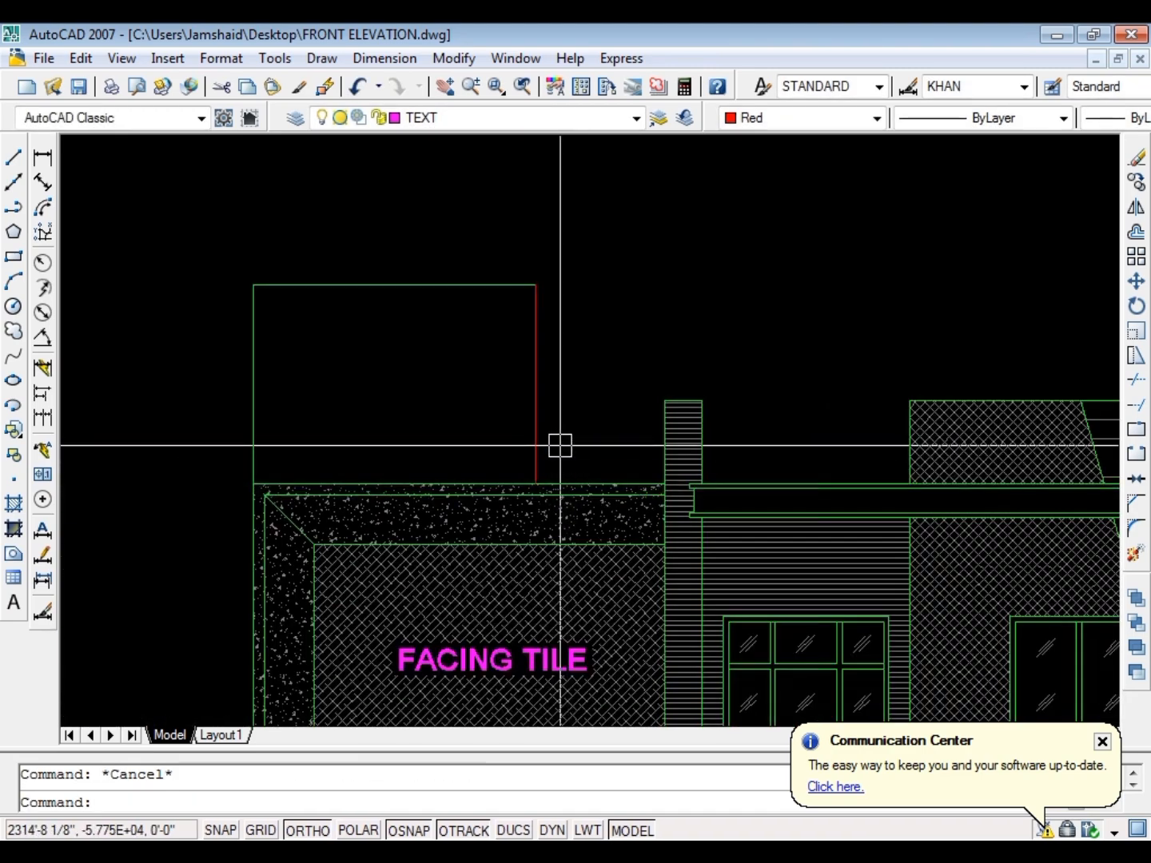
Undo back to before the smaller box's deletion and fillet the raised top line with the red ray again
key("ctrl+z")
key("ctrl+z")
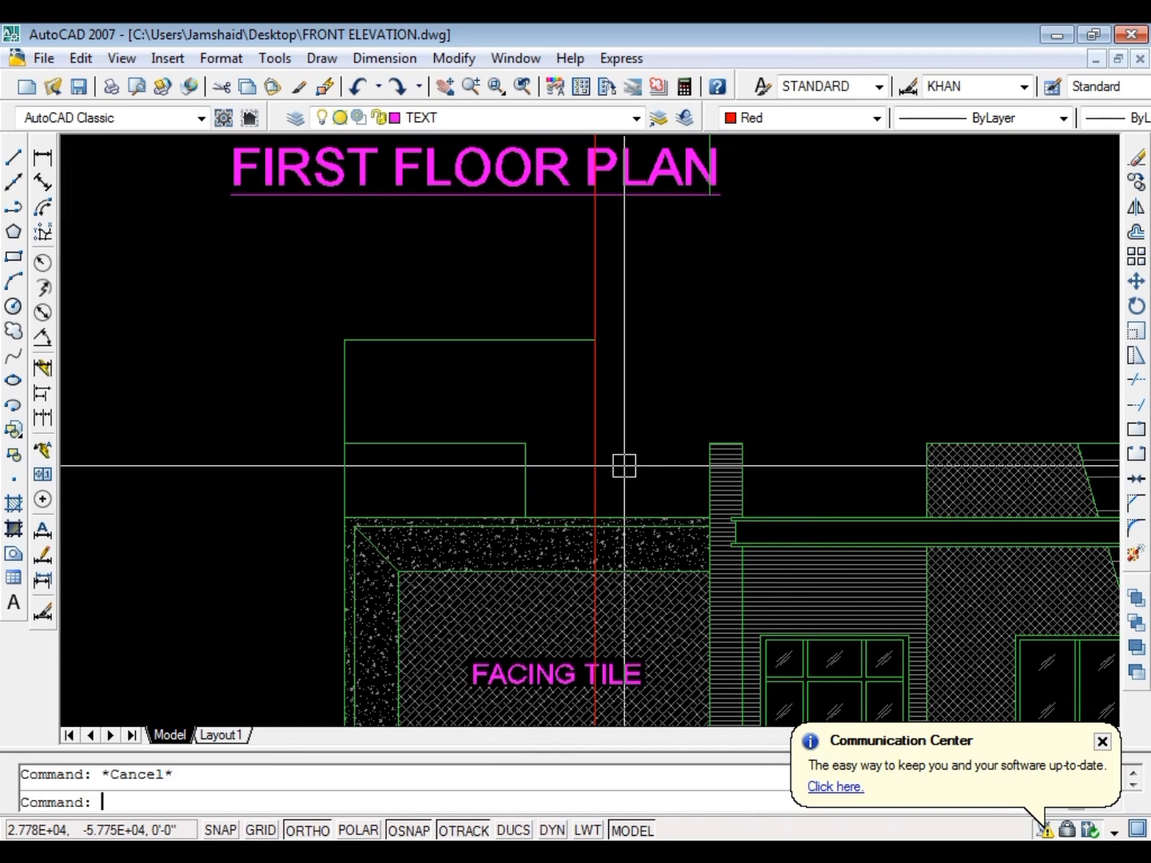
type("f")
key("Return")
key("Escape")
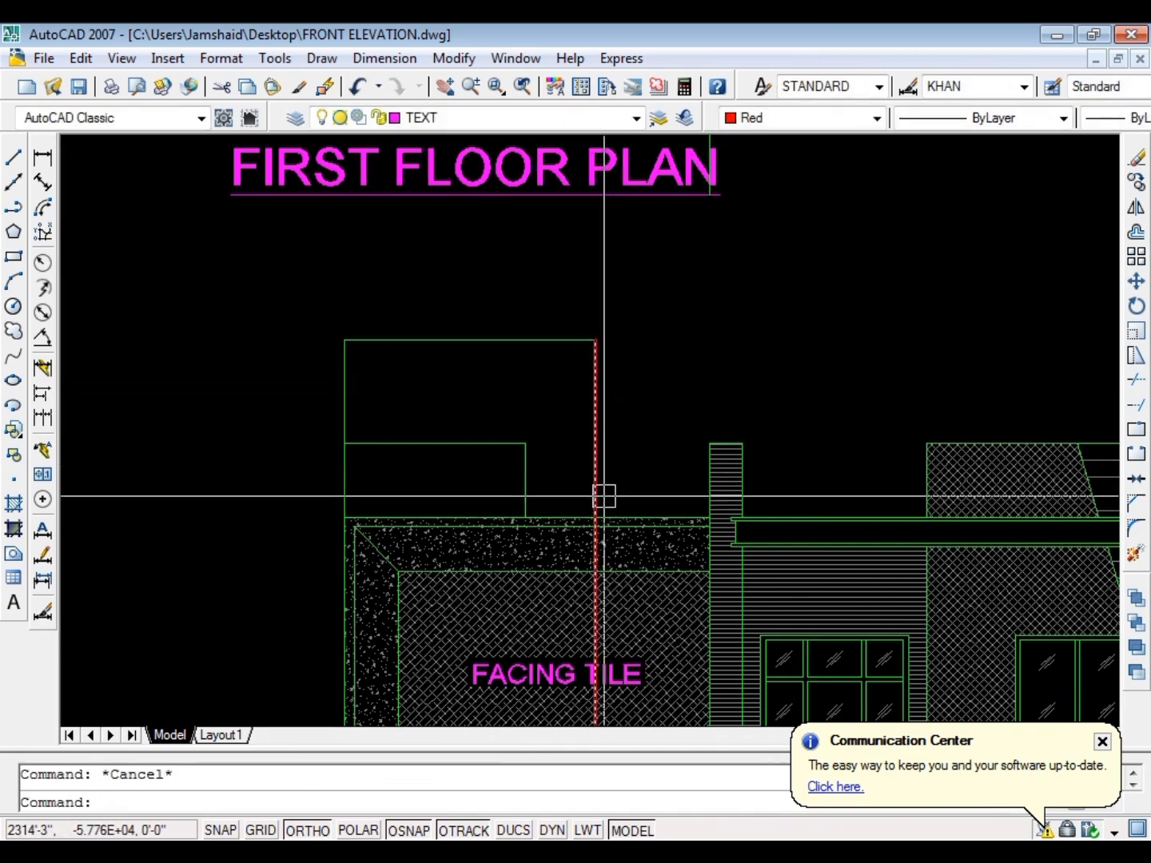
Trim the red line where it runs below the roof's top line
type("tr")
key("Return")
scroll(603, 506, "up", 5)
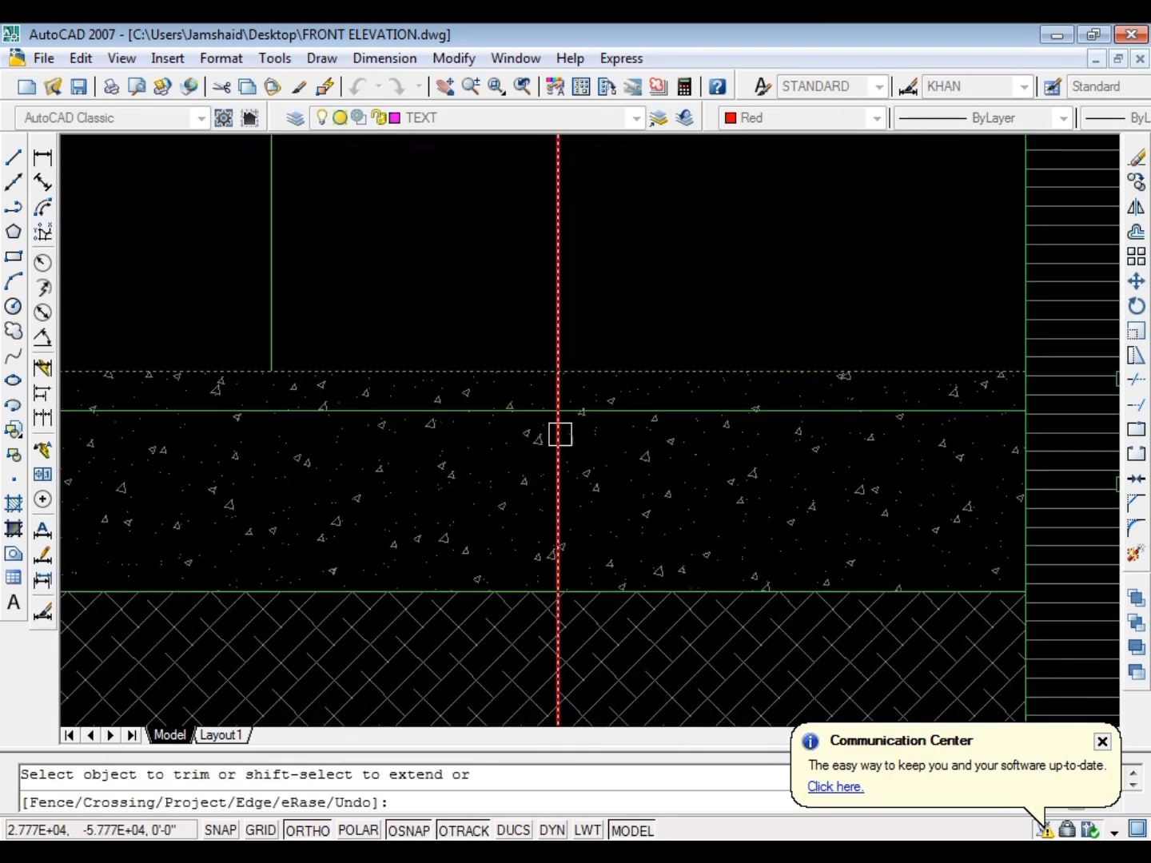
key("Escape")
scroll(558, 439, "down", 5)
Match the red side line's properties to the green outline of the elevation
type("ma")
key("Return")
scroll(568, 428, "up", 3)
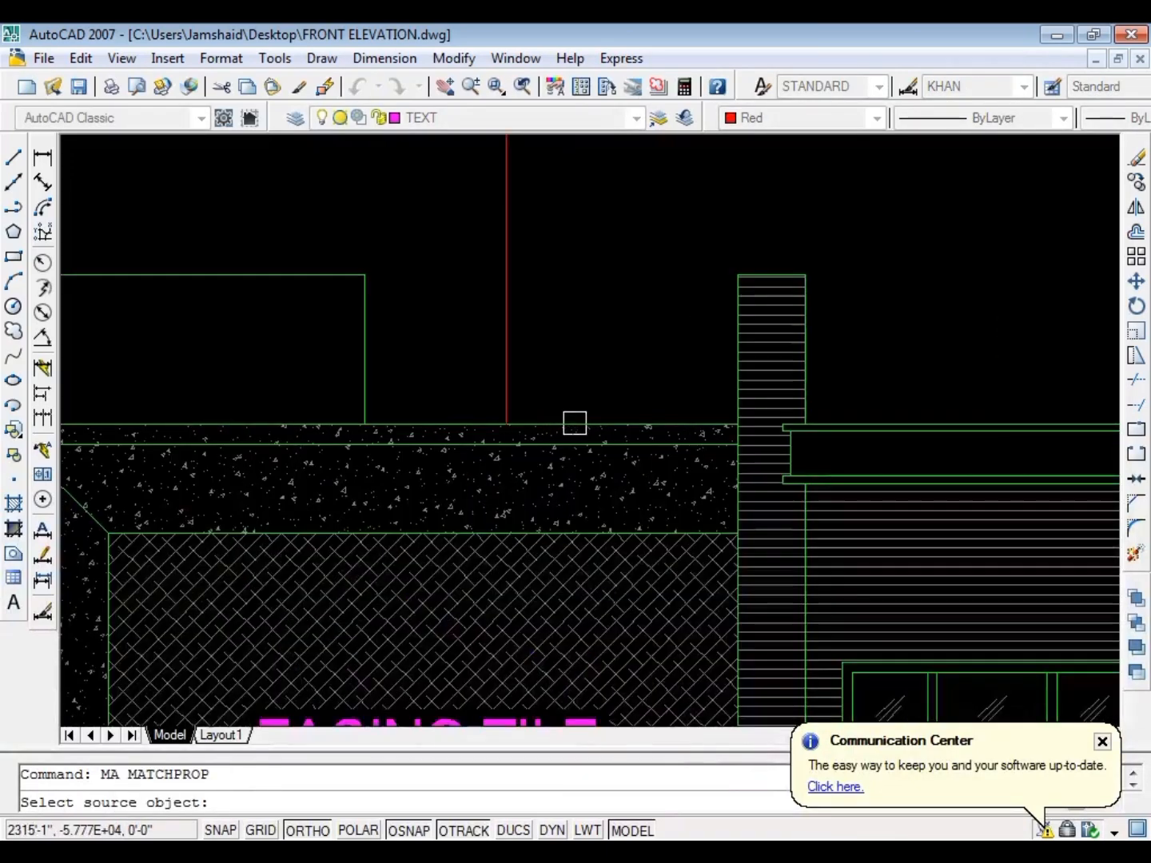
key("Escape")
scroll(451, 372, "down", 5)
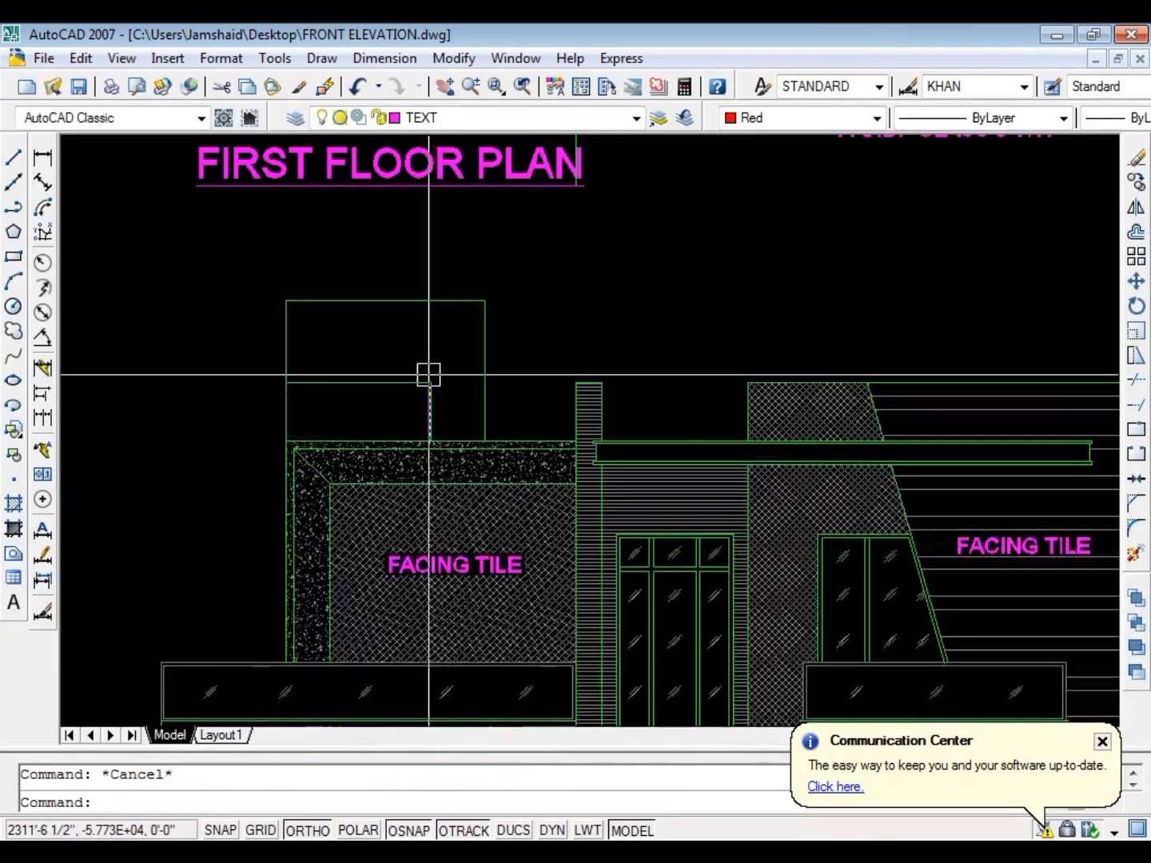
scroll(427, 384, "up", 5)
type("ex")
key("Return")
scroll(400, 402, "down", 5)
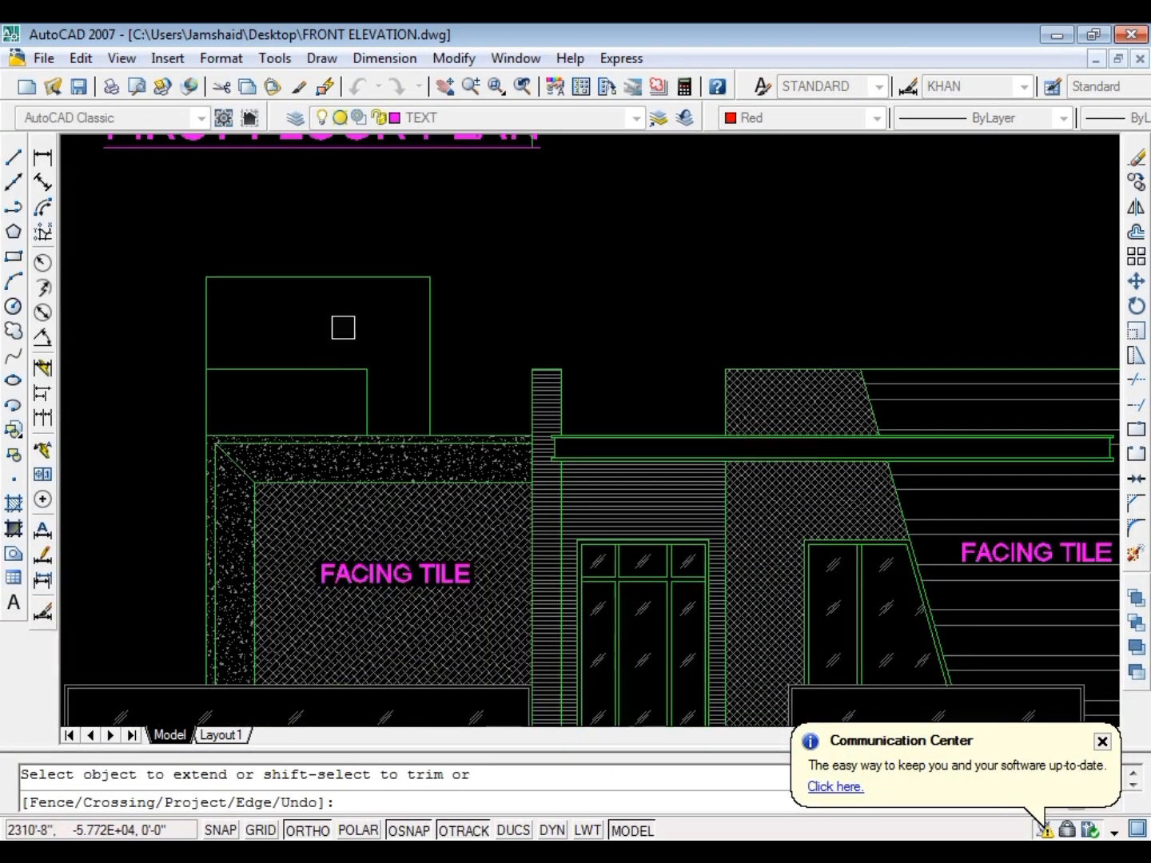
key("Escape")
scroll(457, 301, "down", 2)
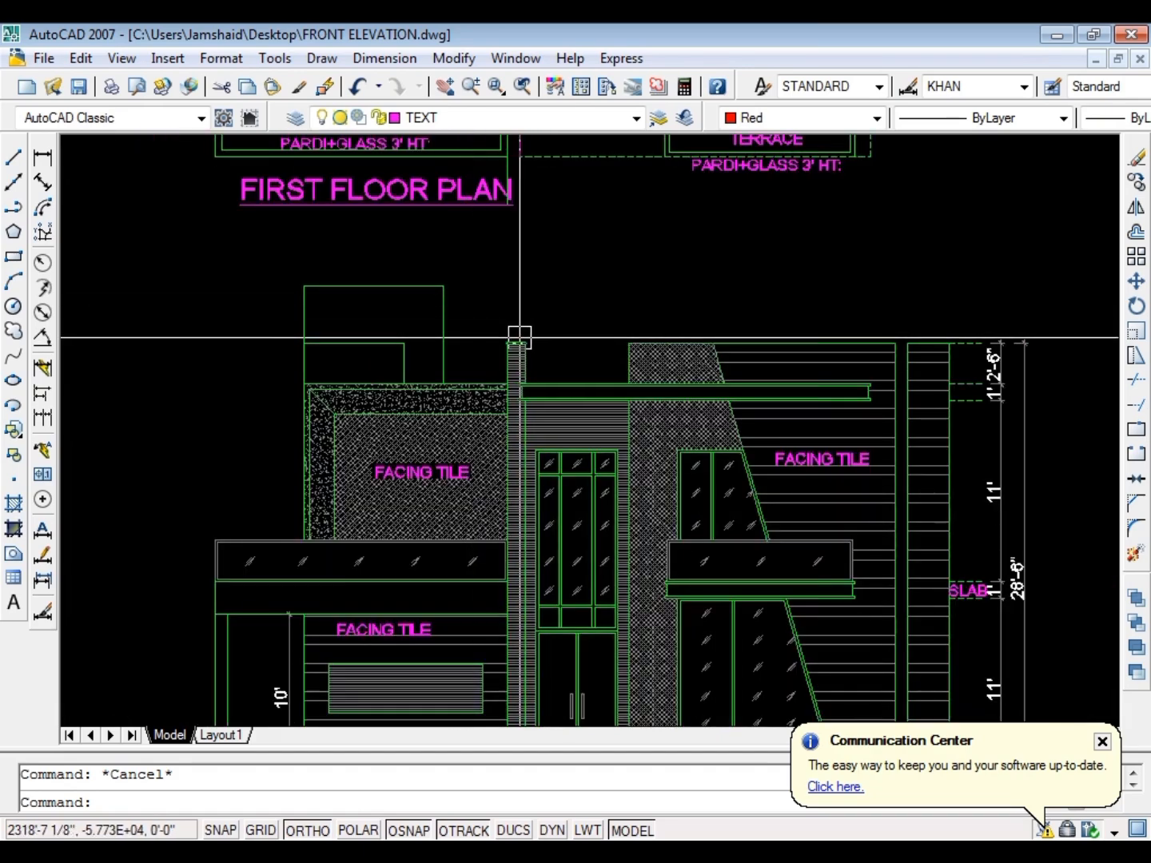
Delete the taller box's top and right side lines and trim the left wall line back to the smaller box
scroll(435, 286, "up", 3)
left_click(480, 272)
left_click(415, 320)
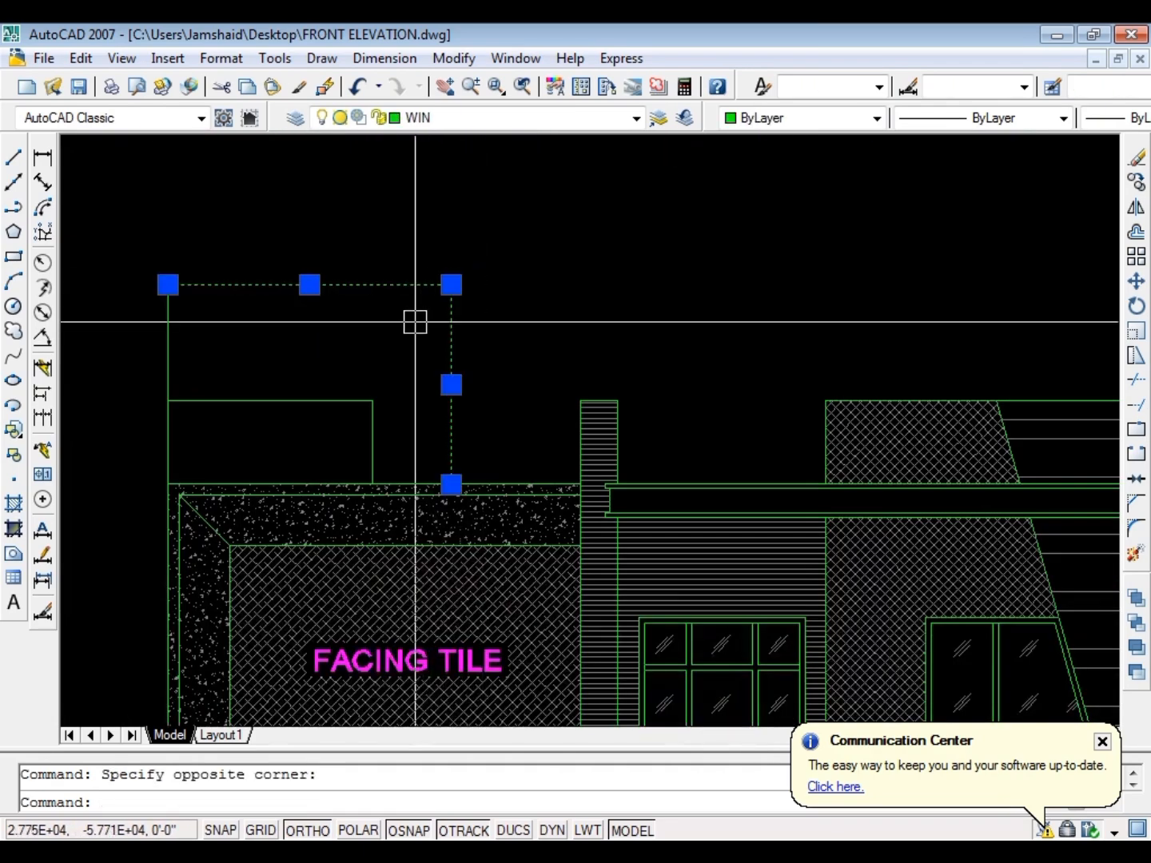
key("Delete")
type("Tr")
key("Return")
key("Return")
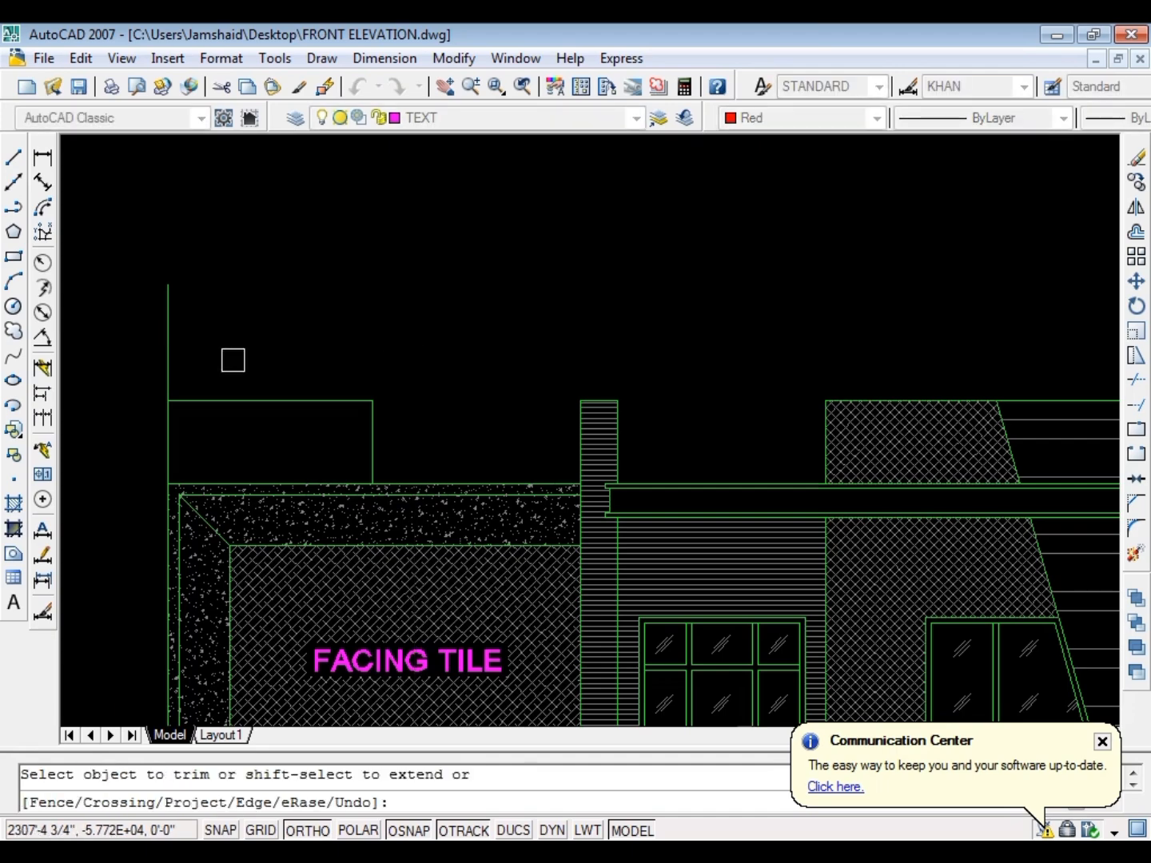
key("Escape")
Hatch the inside of the water tank box above the roof on the elevation's outer end
scroll(321, 309, "down", 4)
scroll(695, 341, "up", 2)
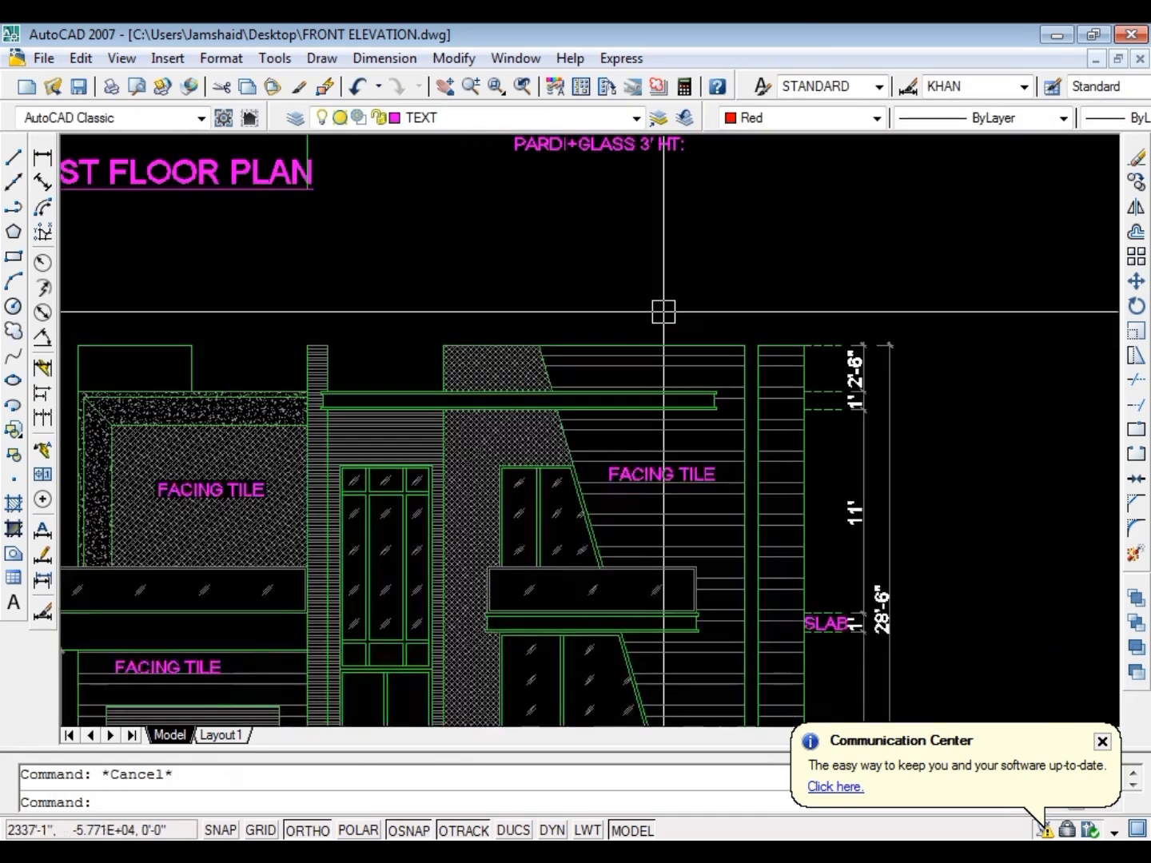
scroll(69, 396, "up", 5)
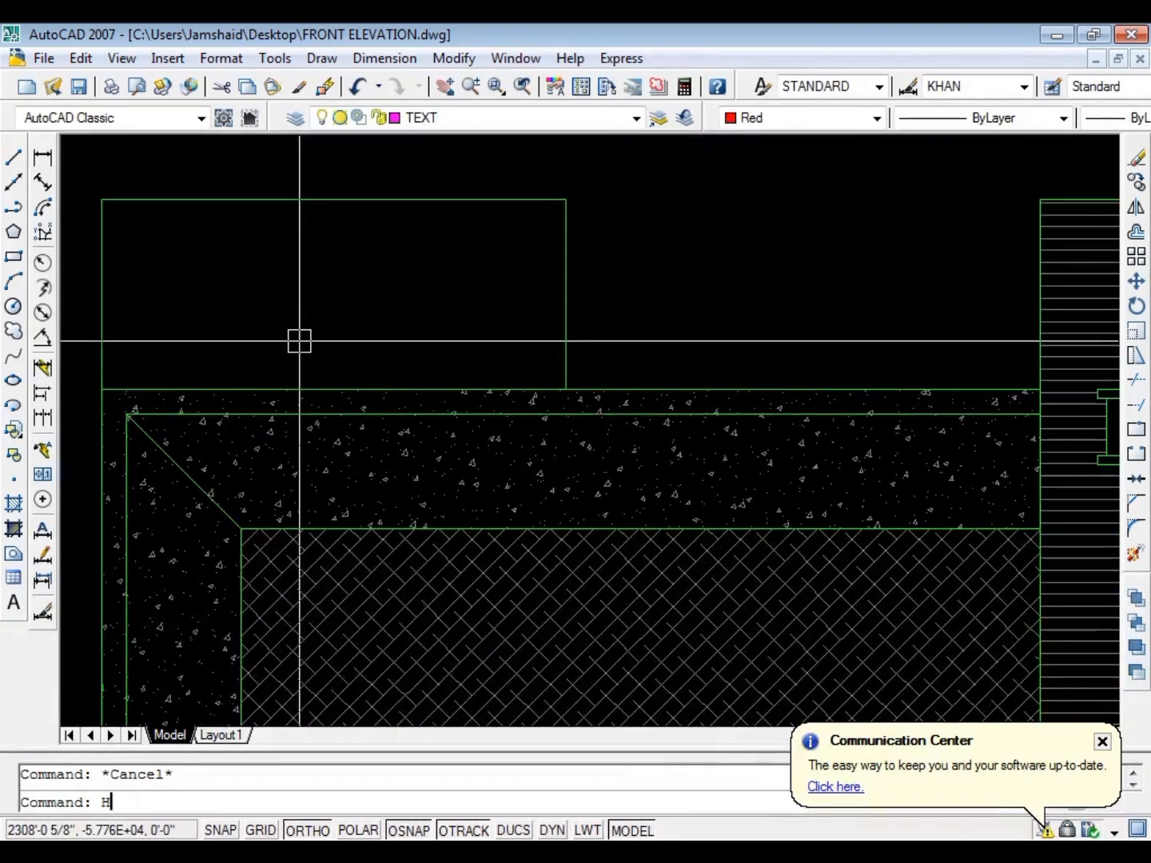
key("Return")
key("k")
left_click(339, 291)
key("Return")
Match the tank box's hatch to the horizontal-line facing tile hatch of the elevation and save the drawing
key("Return")
key("Escape")
type("MAS")
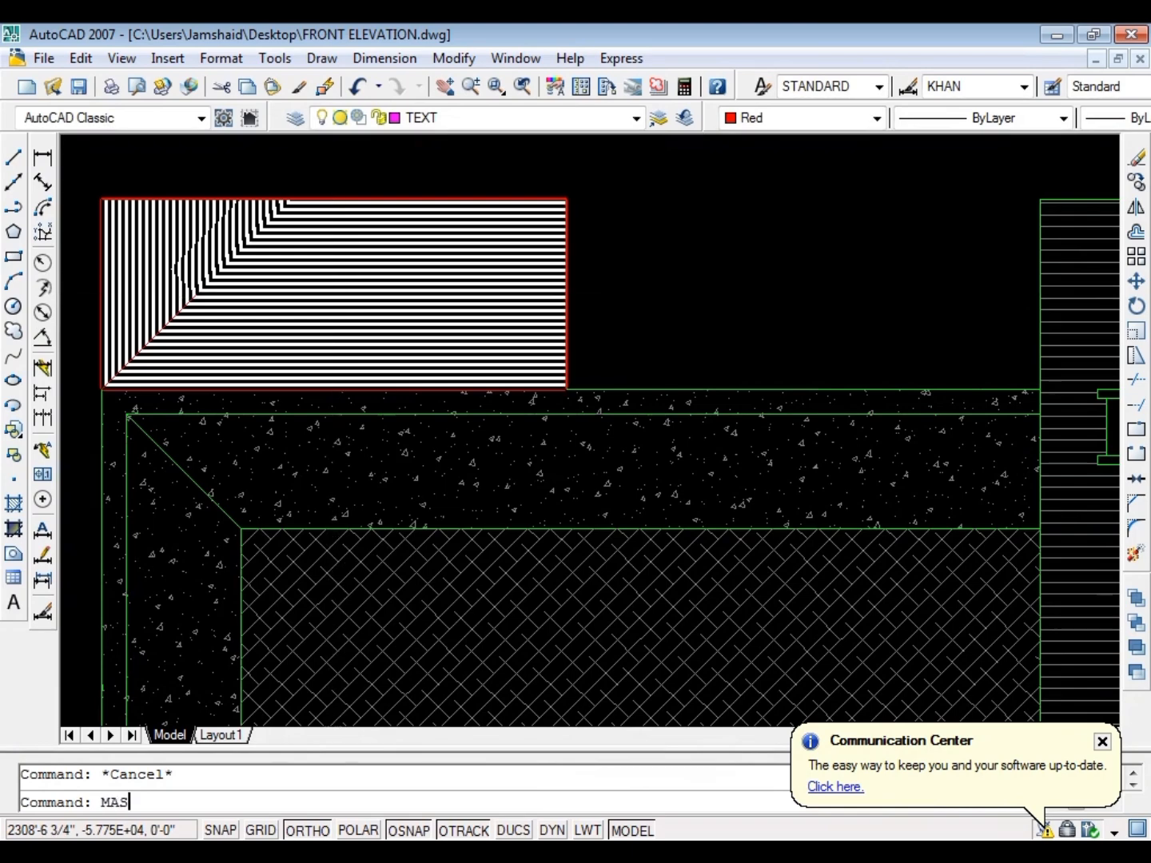
key("Return")
scroll(261, 306, "down", 4)
key("Escape")
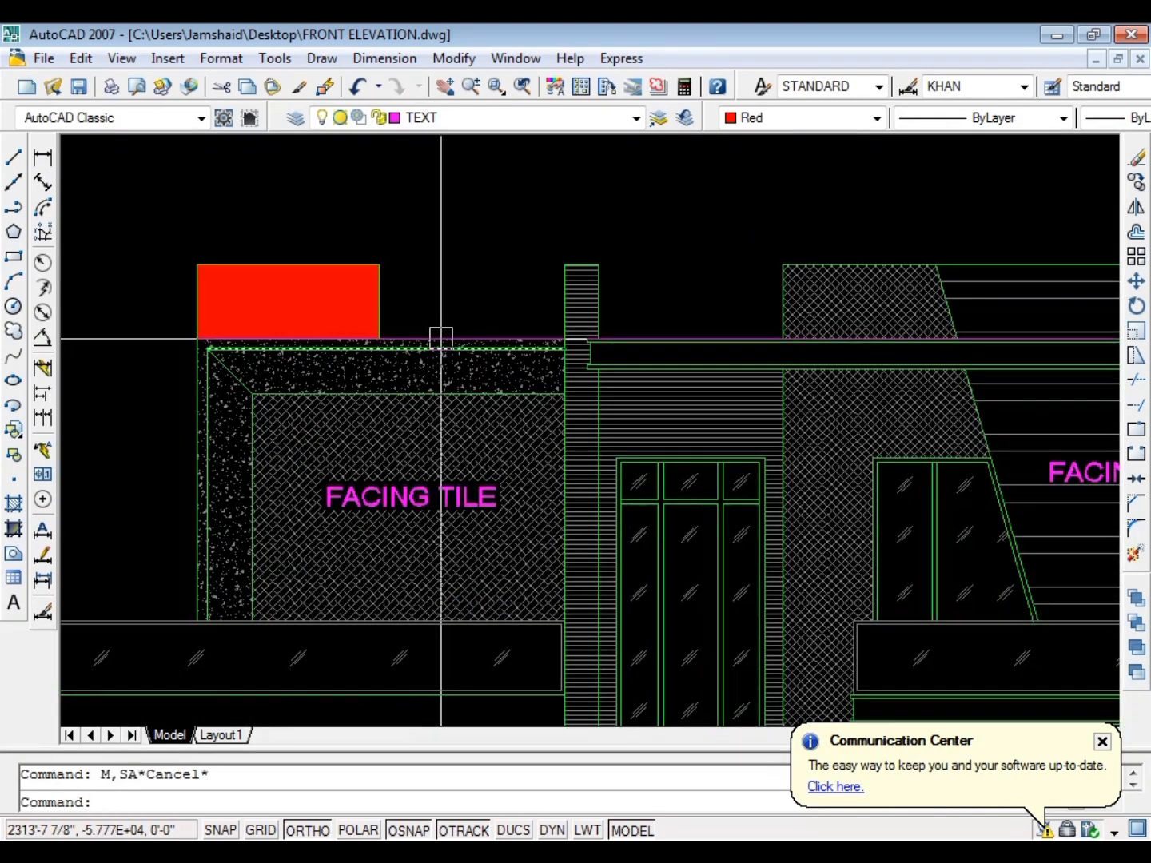
type("MA")
key("Return")
left_click(1023, 326)
left_click(362, 333)
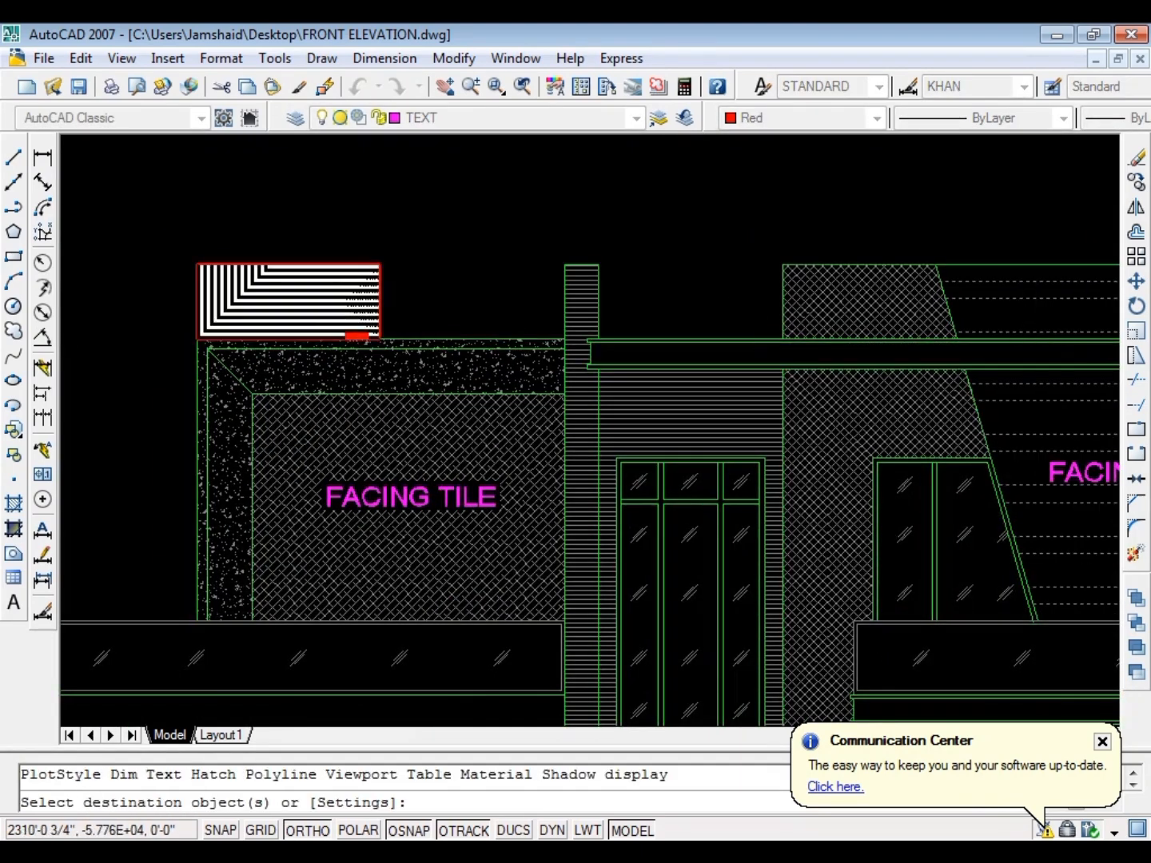
key("Escape")
scroll(350, 266, "down", 5)
key("ctrl+s")
Examine the whole front elevation and its position below the floor plans, and save the drawing
scroll(413, 267, "up", 6)
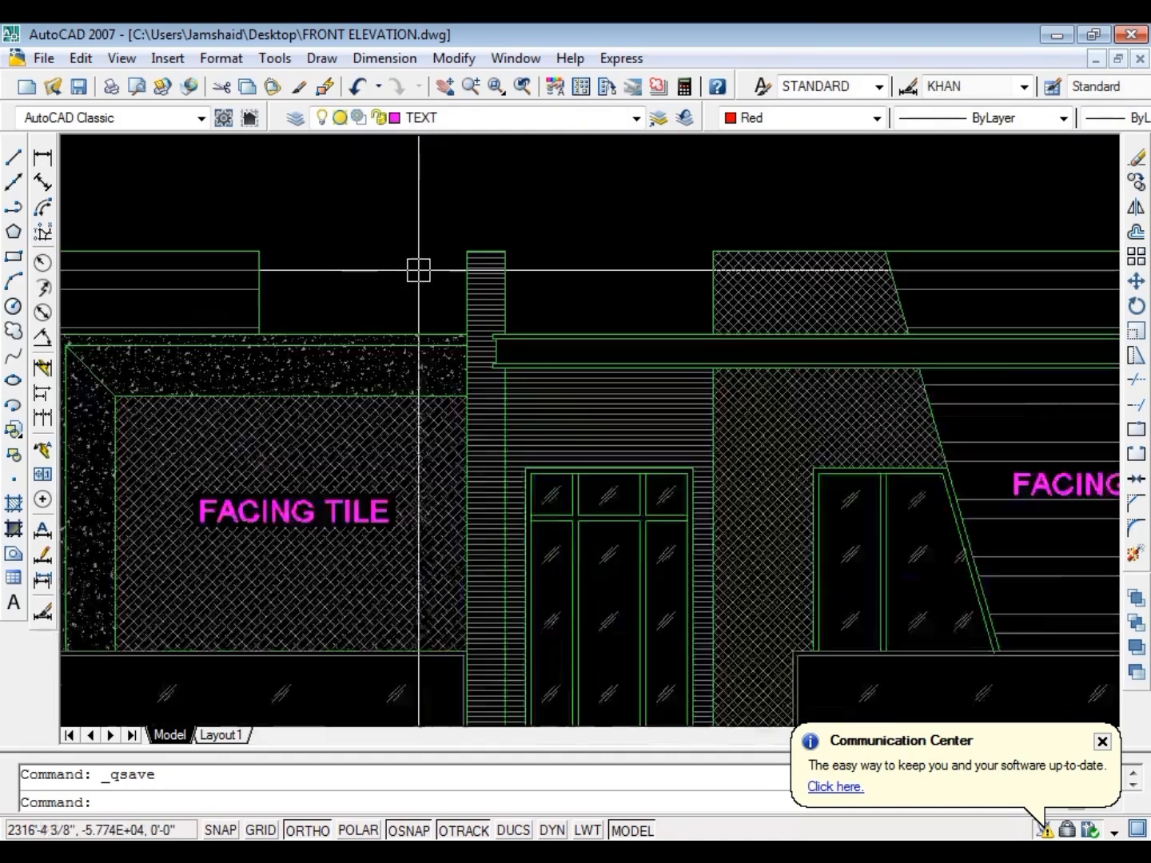
scroll(434, 239, "down", 5)
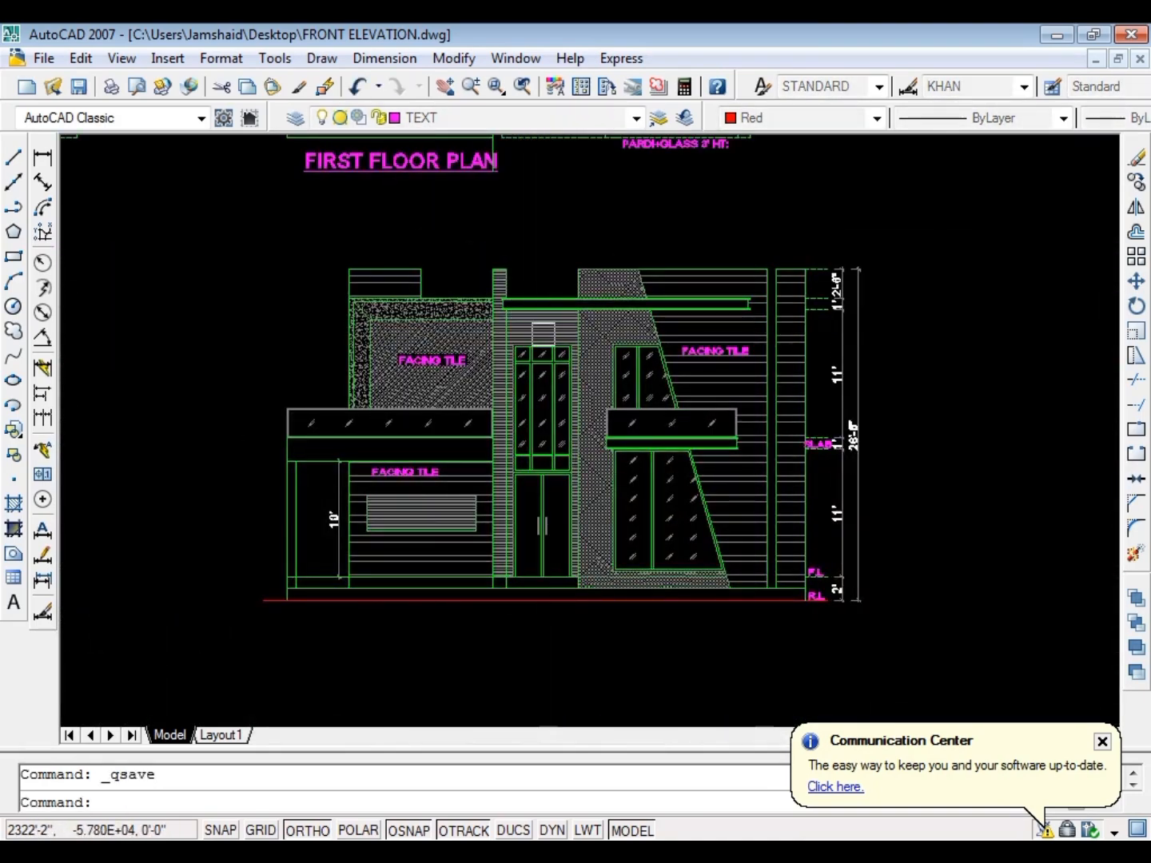
scroll(435, 464, "up", 3)
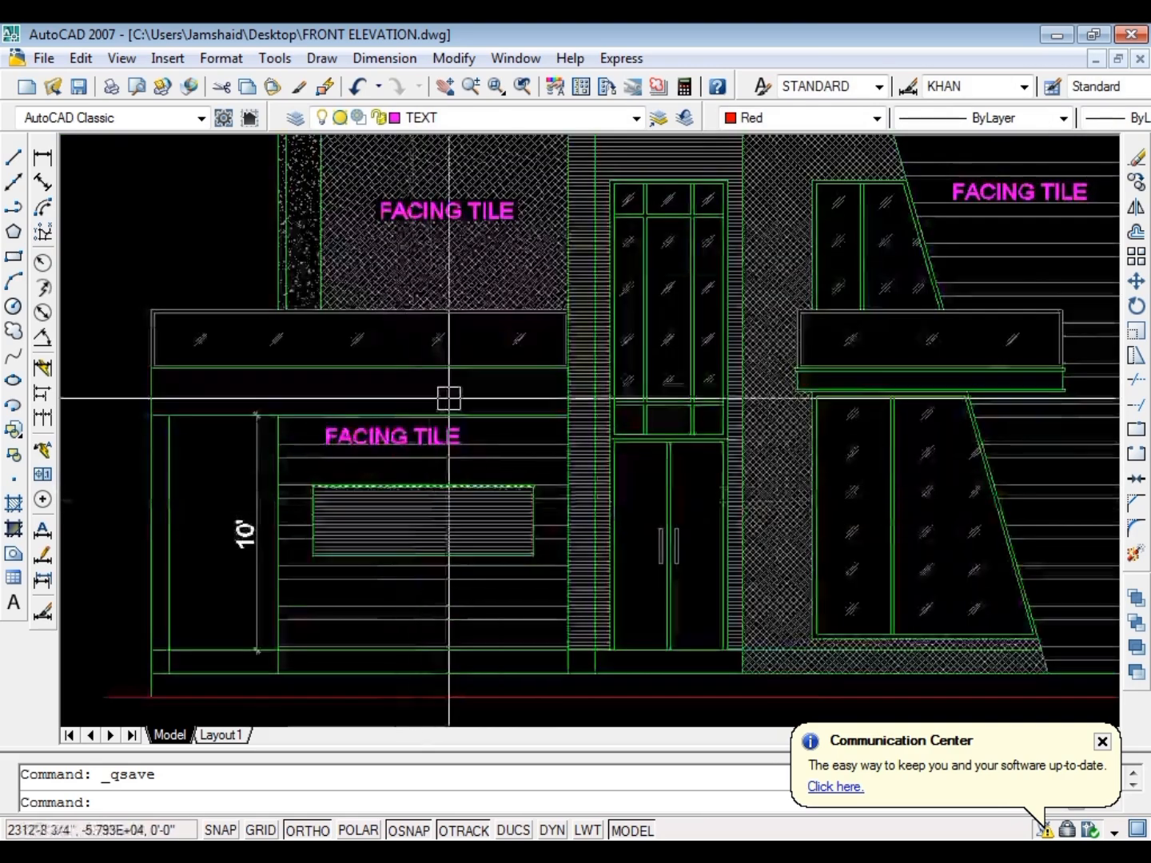
scroll(511, 432, "down", 5)
scroll(552, 471, "up", 3)
scroll(485, 559, "down", 5)
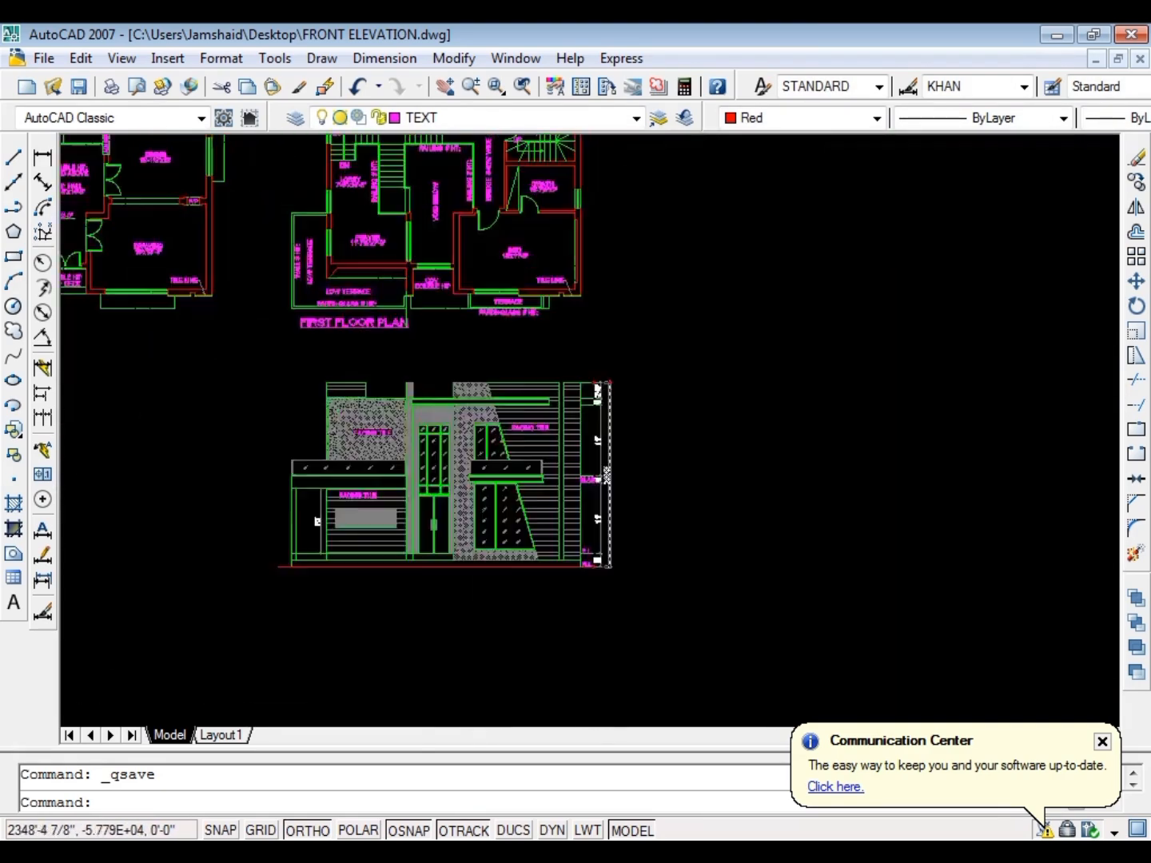
scroll(620, 367, "up", 7)
scroll(621, 368, "down", 6)
scroll(645, 406, "up", 1)
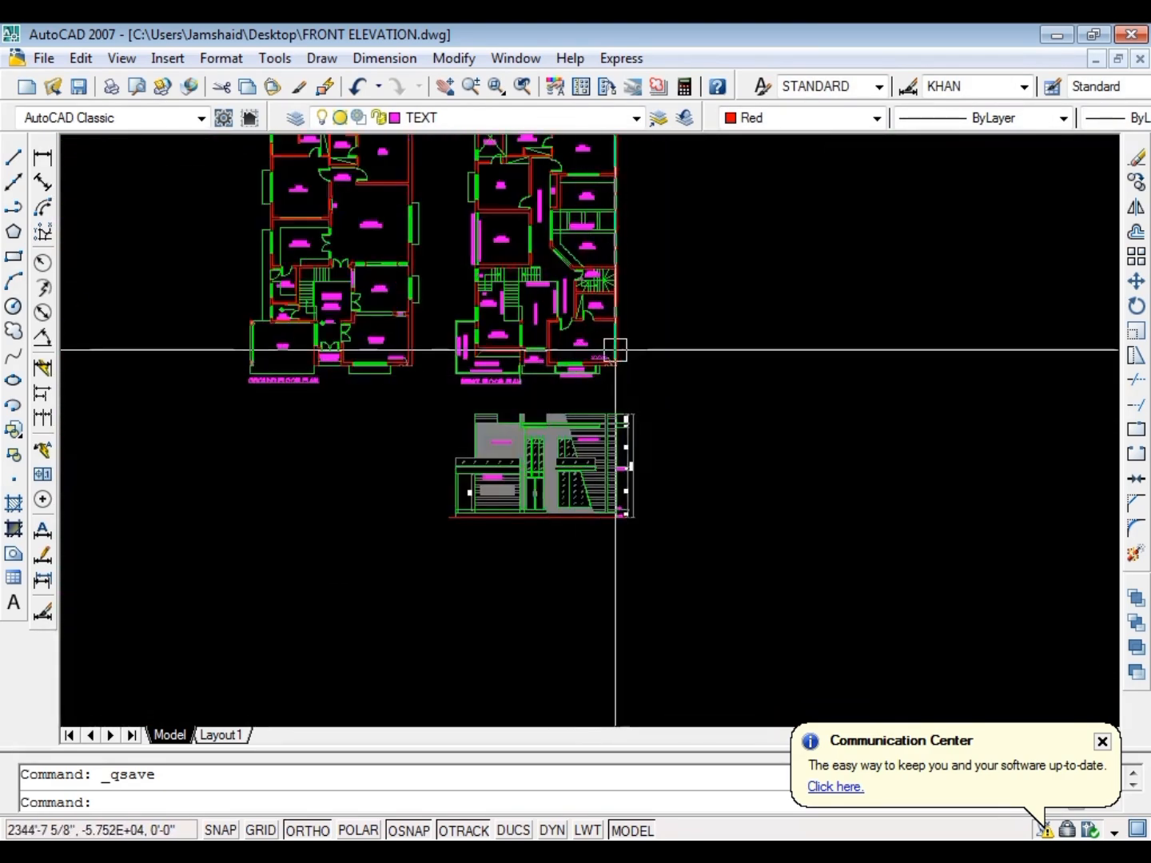
scroll(614, 352, "up", 1)
key("ctrl+s")
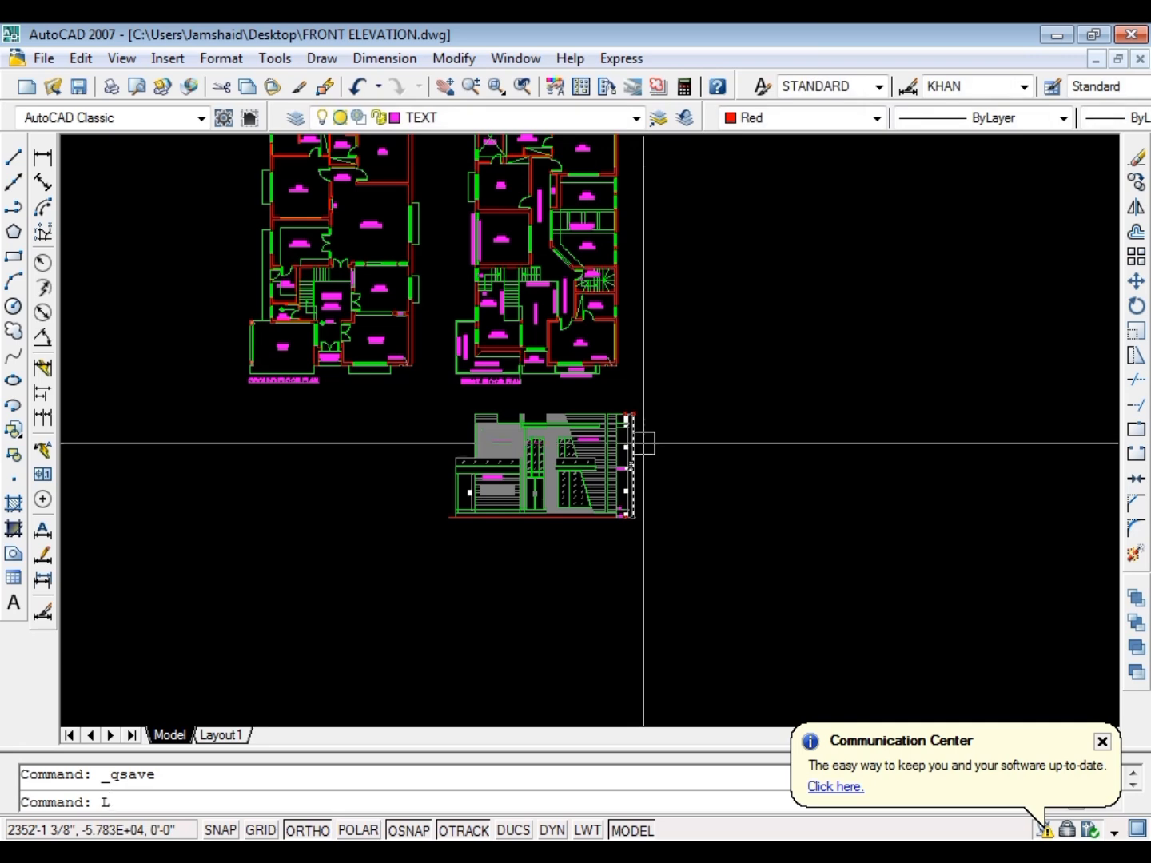
Move the complete front elevation with its dimensions straight down, farther away from the first floor plan
key("Escape")
left_click(673, 399)
left_click(438, 572)
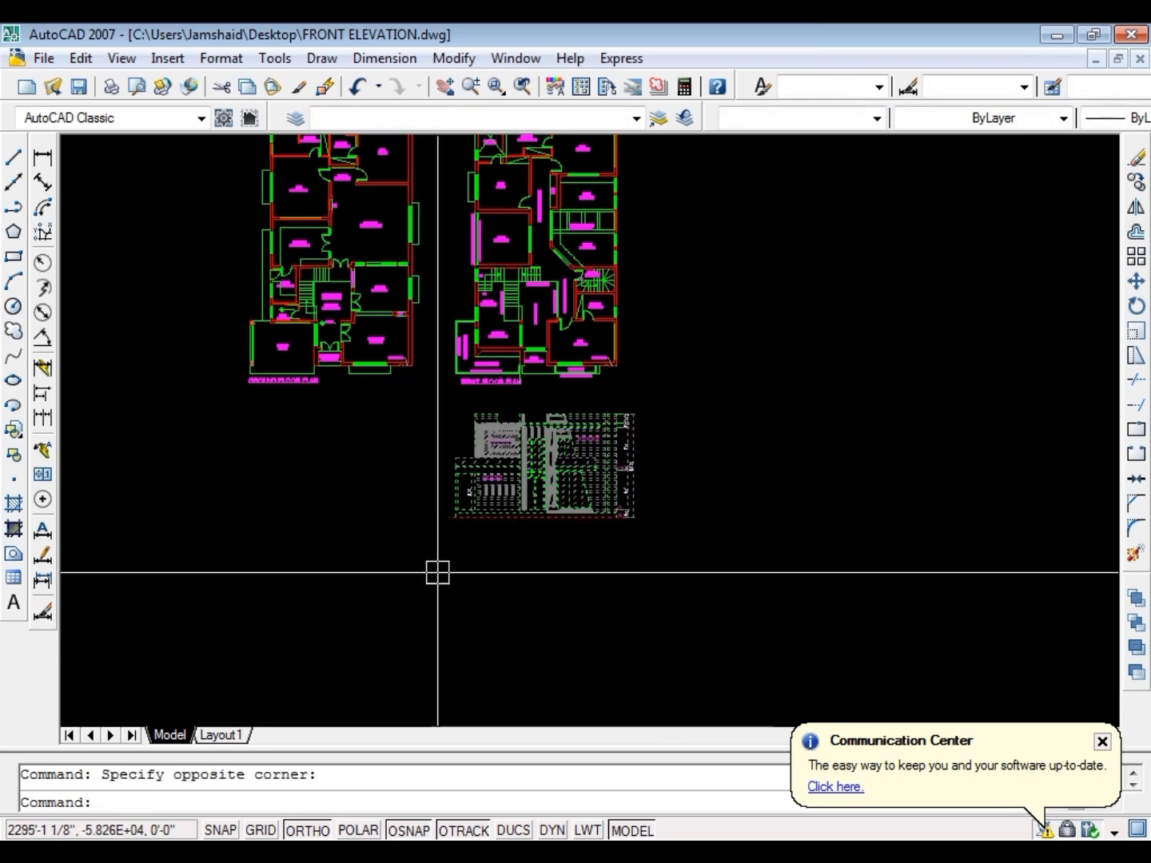
type("m")
key("Return")
left_click(714, 492)
left_click(713, 544)
key("Escape")
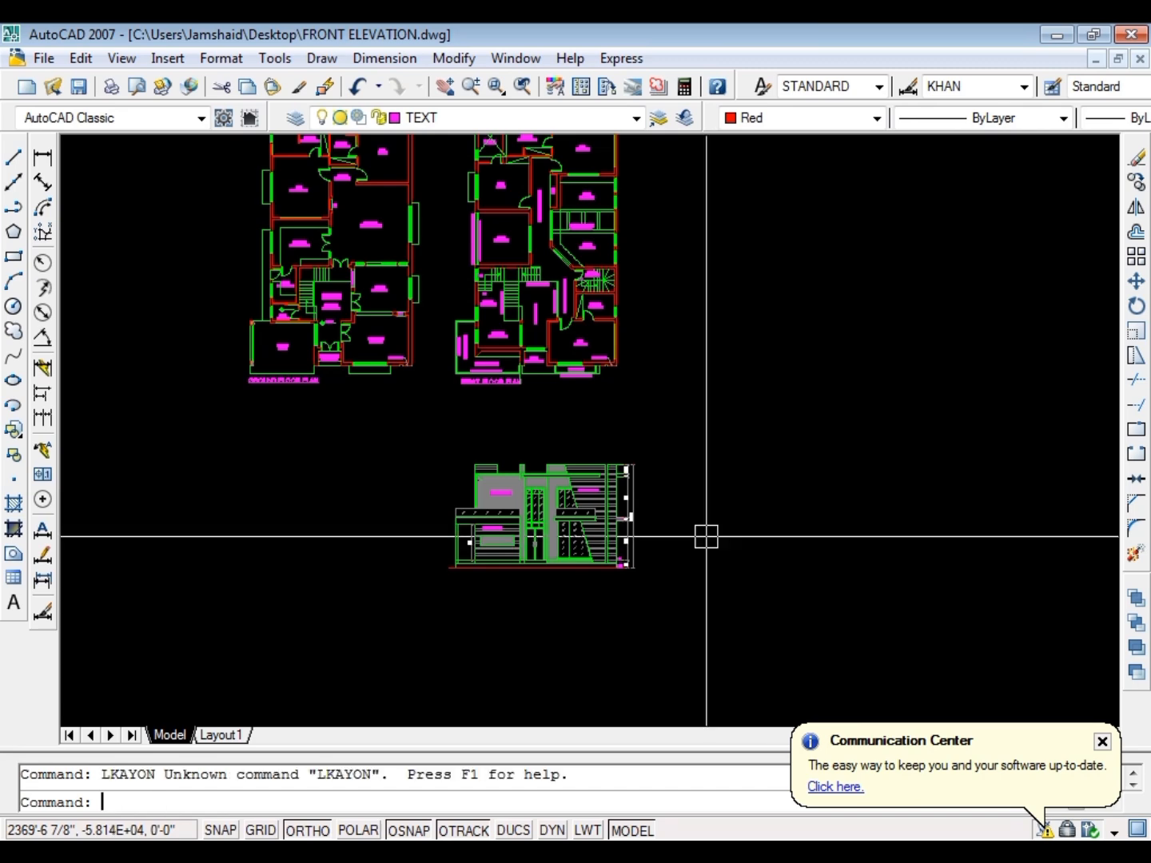
Turn all layers back on with LAYON
scroll(598, 386, "up", 6)
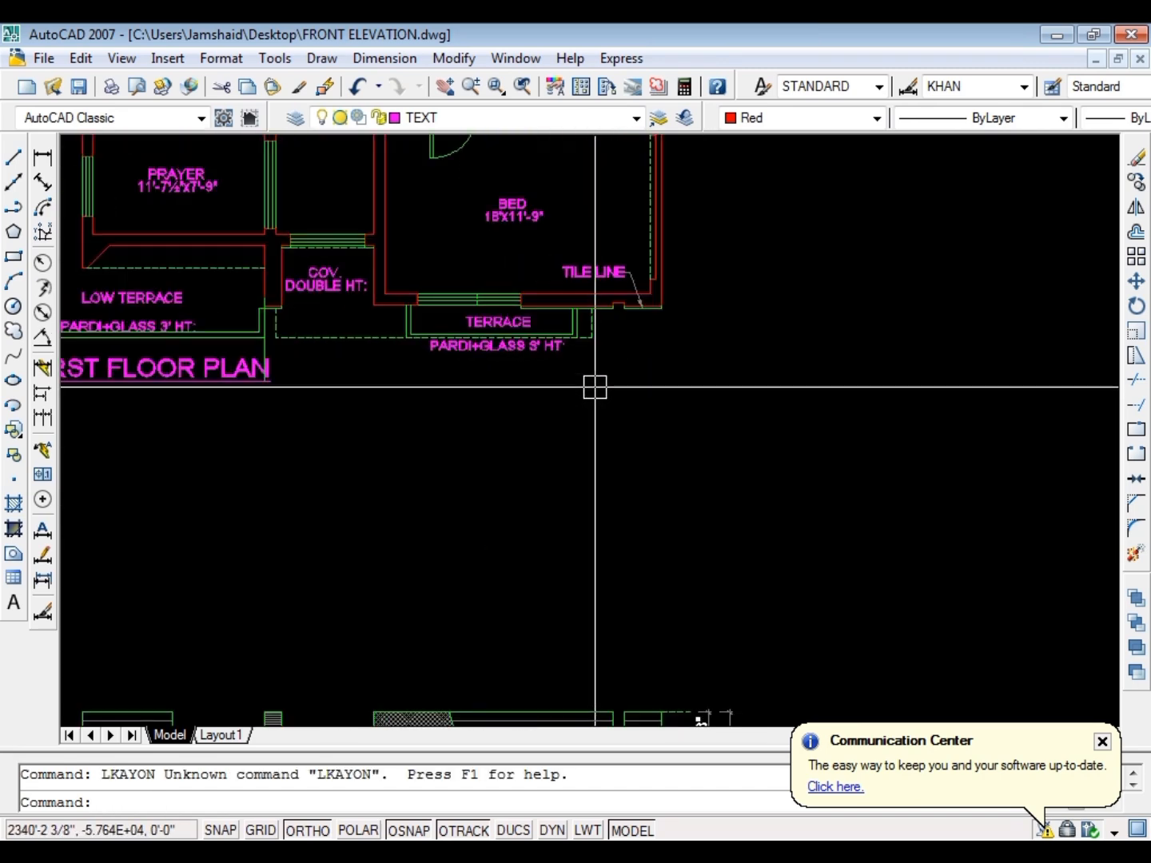
key("Escape")
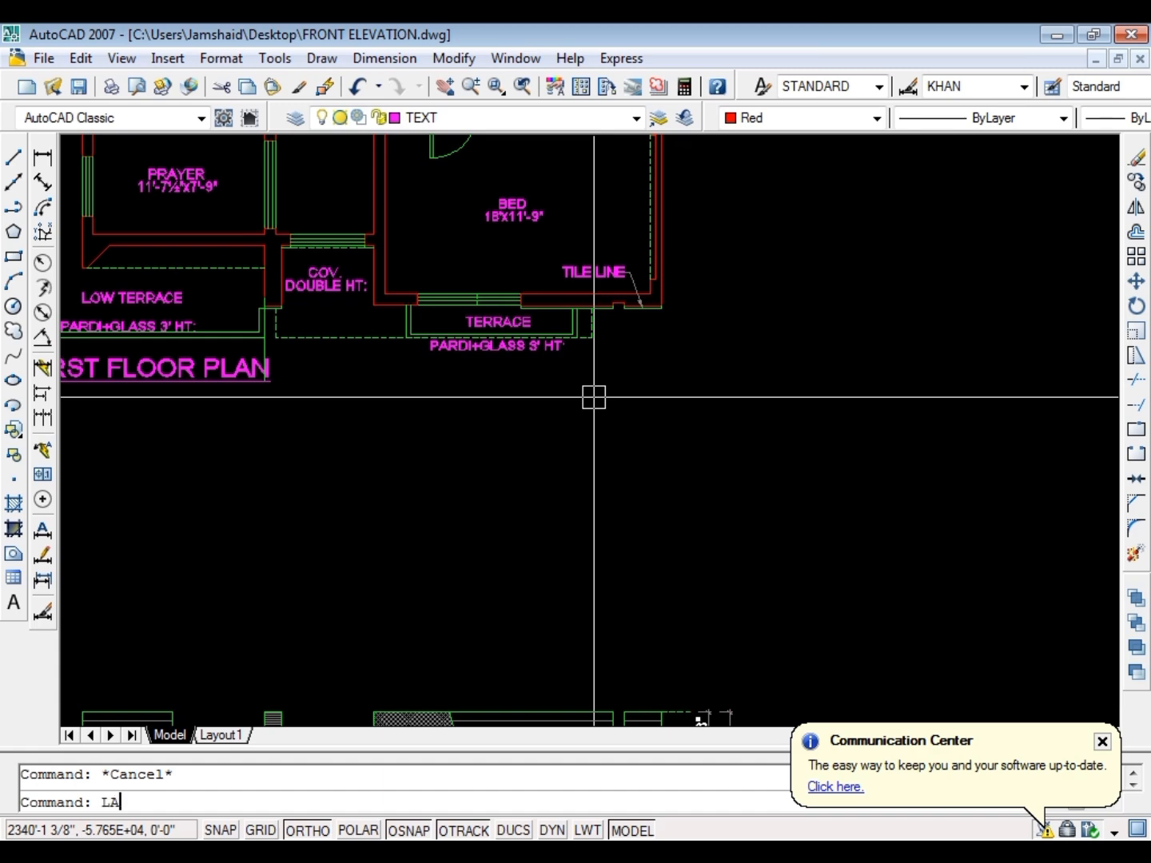
type("LAYON")
key("Return")
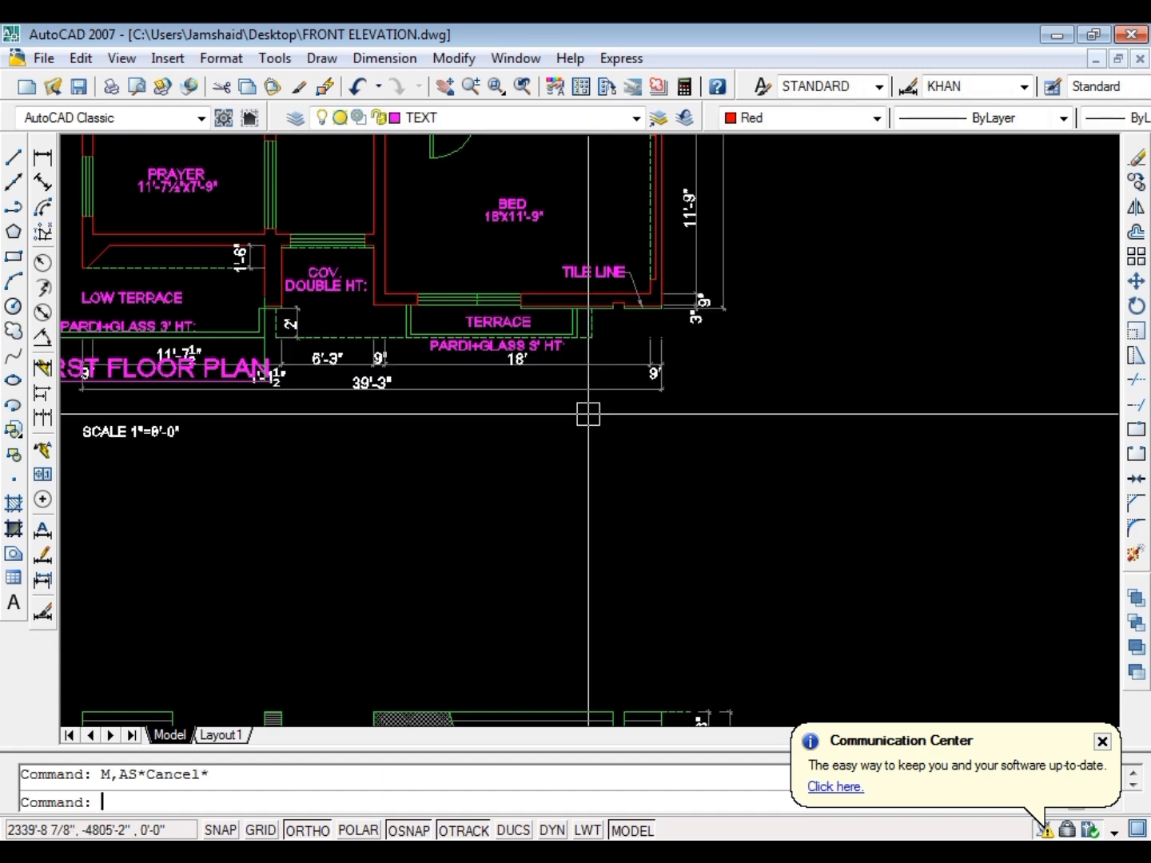
Match the elevation's vertical height dimensions to the properties of the first floor plan's dimensions
type("MA")
key("Return")
scroll(602, 399, "down", 8)
scroll(607, 452, "up", 6)
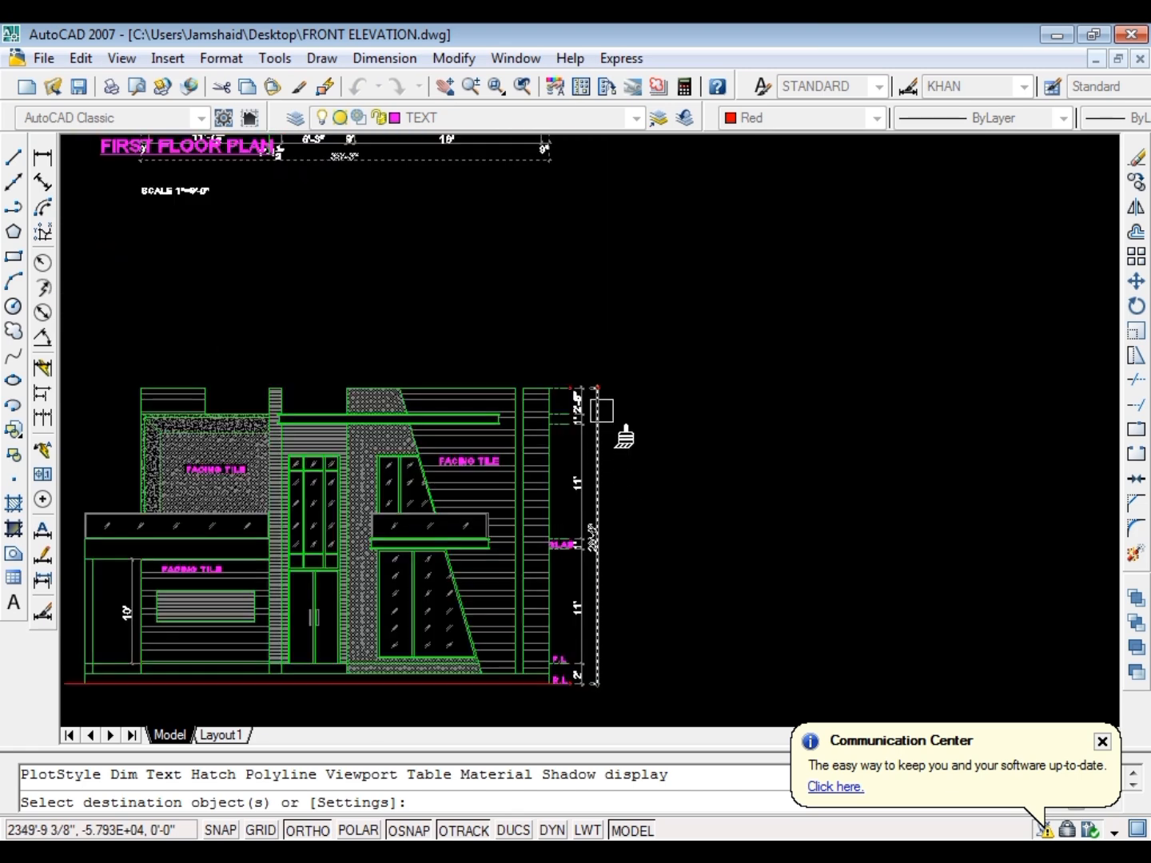
left_click(579, 496)
scroll(594, 552, "up", 3)
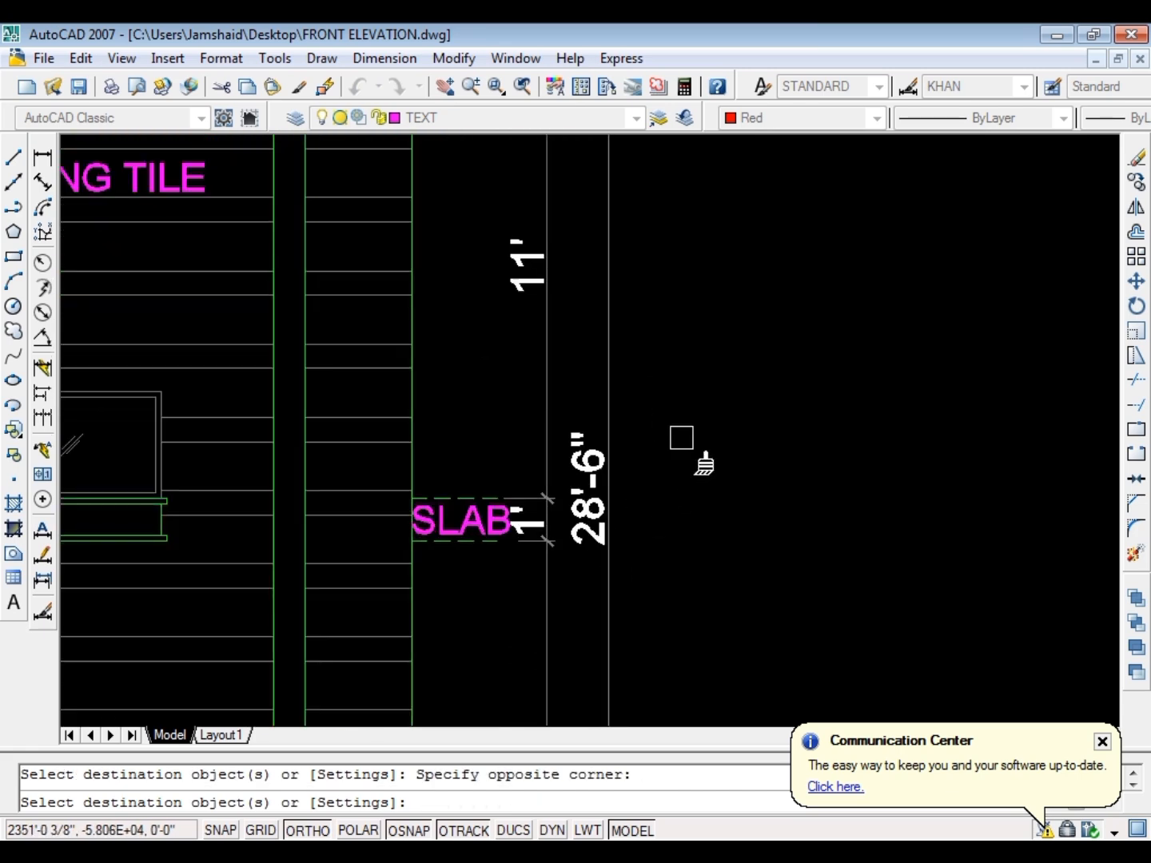
left_click(682, 437)
left_click(548, 568)
scroll(597, 348, "down", 1)
scroll(611, 468, "down", 2)
left_click(697, 342)
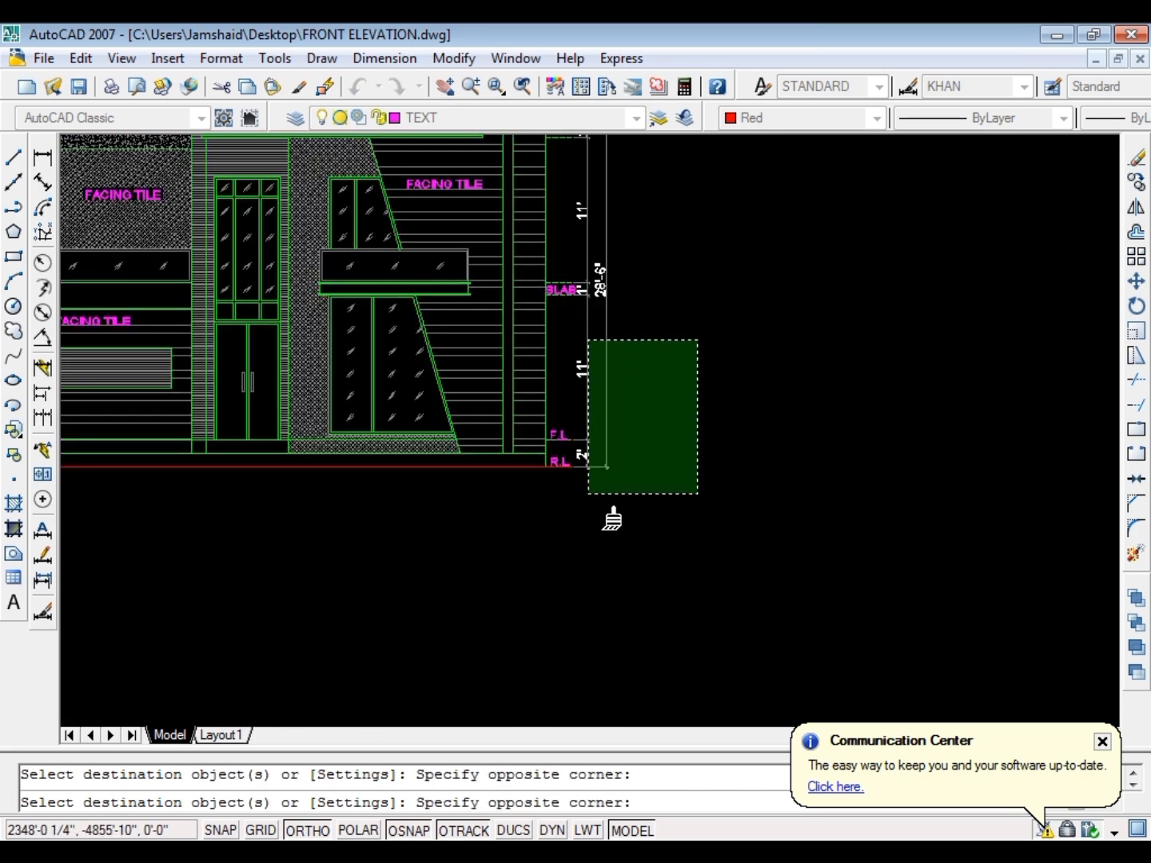
key("Escape")
Copy the SLAB label up to the roof slab's level lines and save the drawing
scroll(591, 381, "down", 2)
scroll(551, 413, "up", 6)
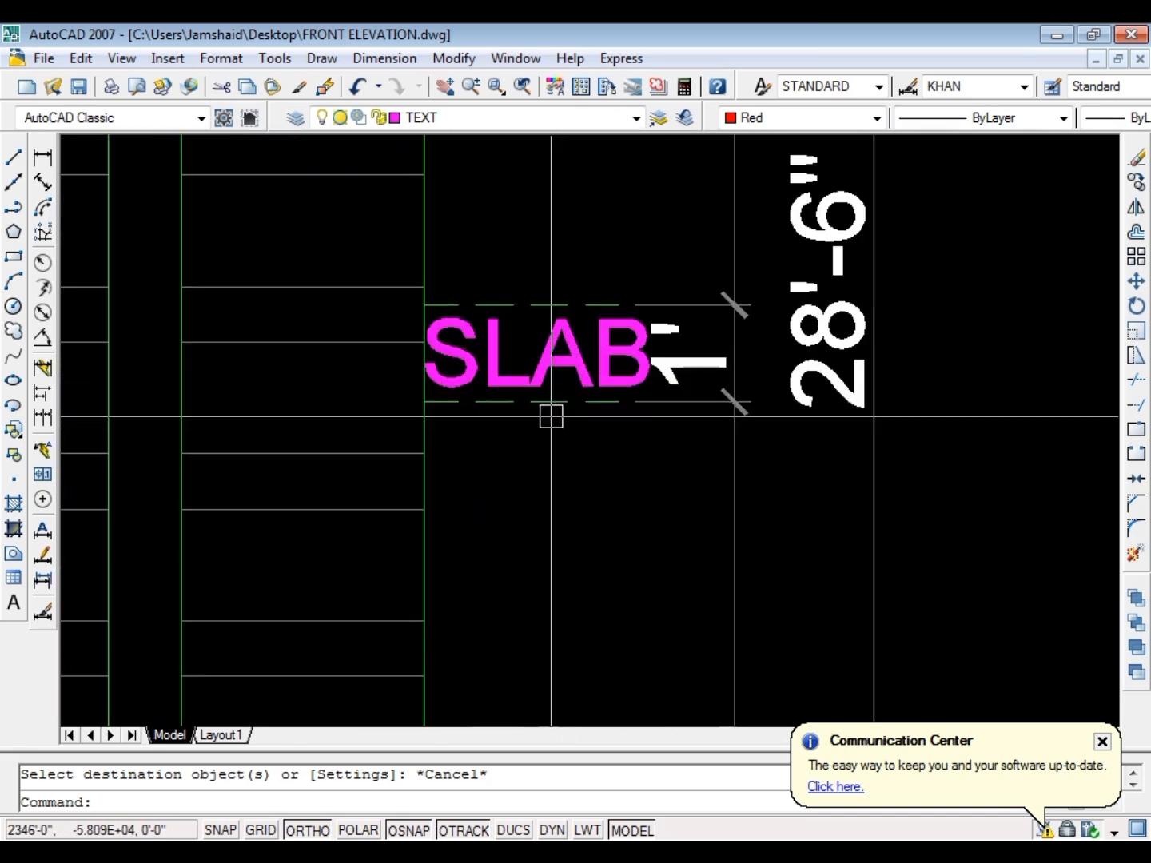
left_click(522, 368)
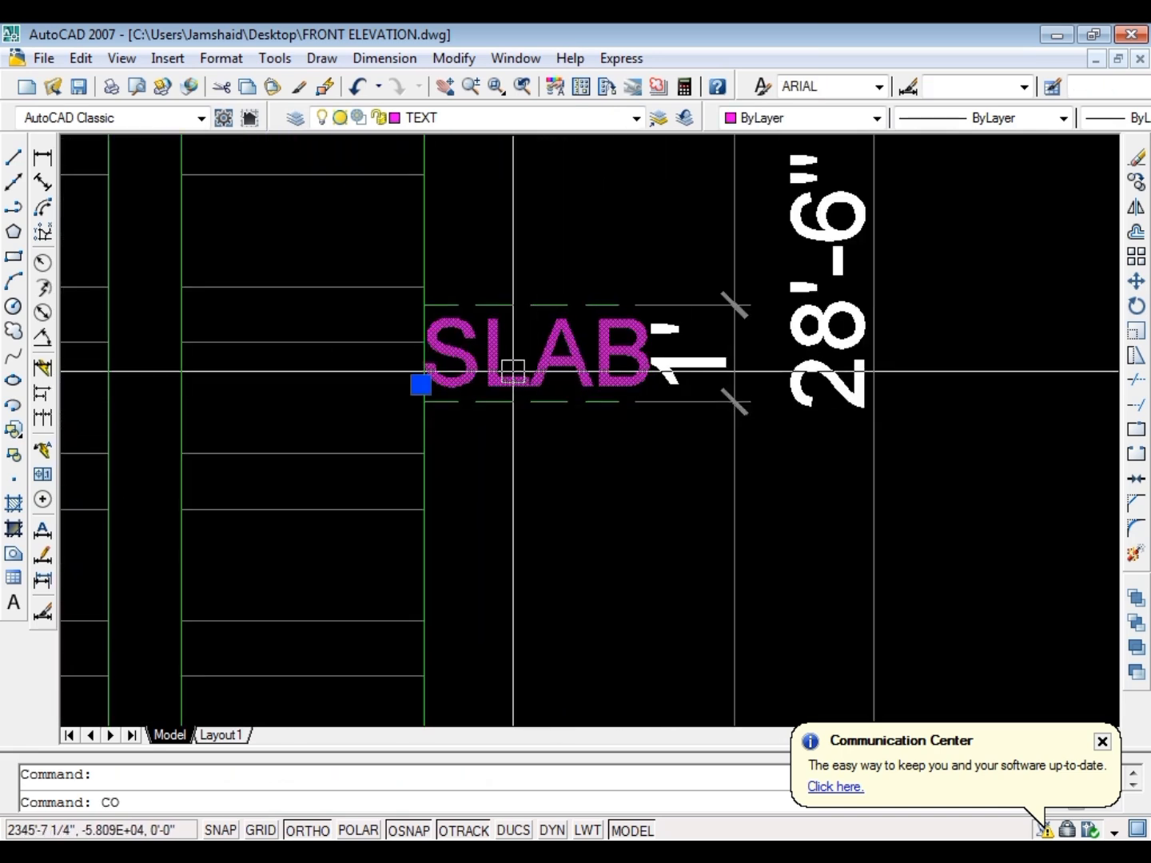
key("Return")
left_click(424, 399)
scroll(424, 357, "down", 3)
scroll(423, 354, "up", 3)
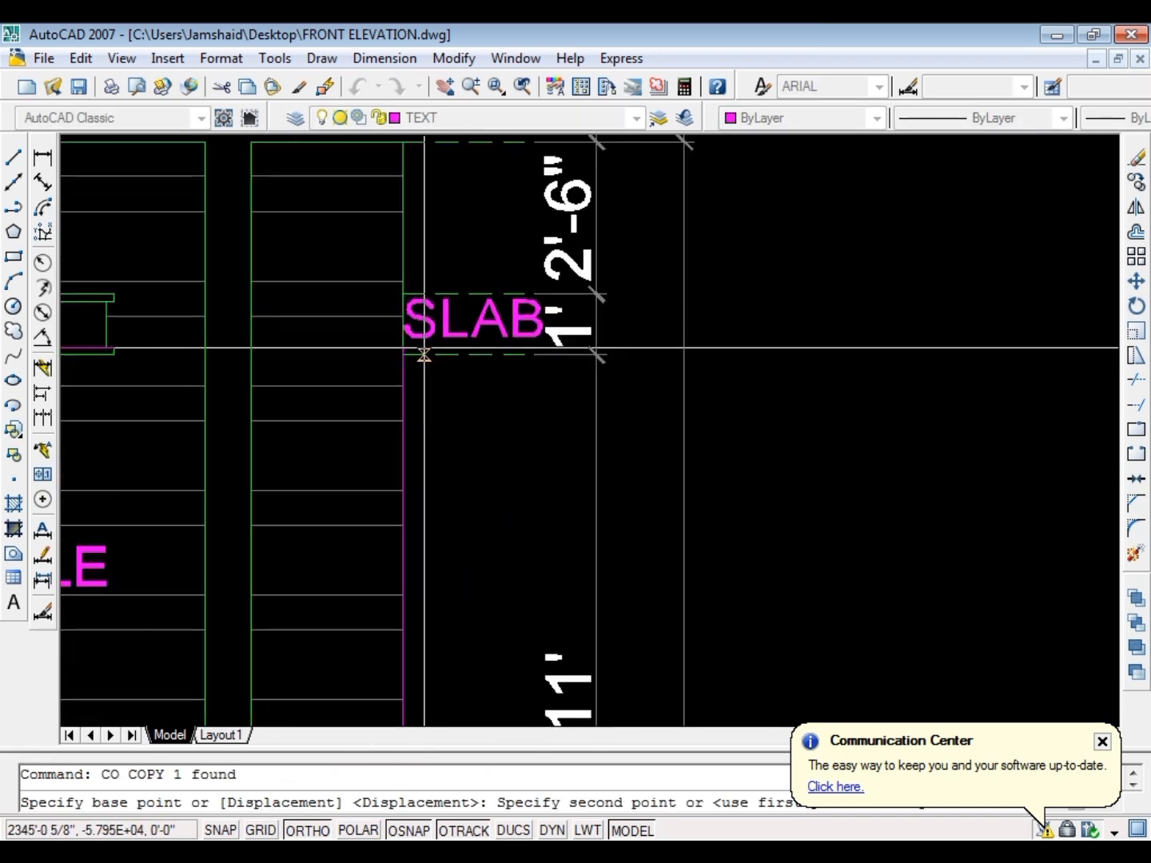
left_click(404, 342)
key("Escape")
scroll(522, 376, "down", 3)
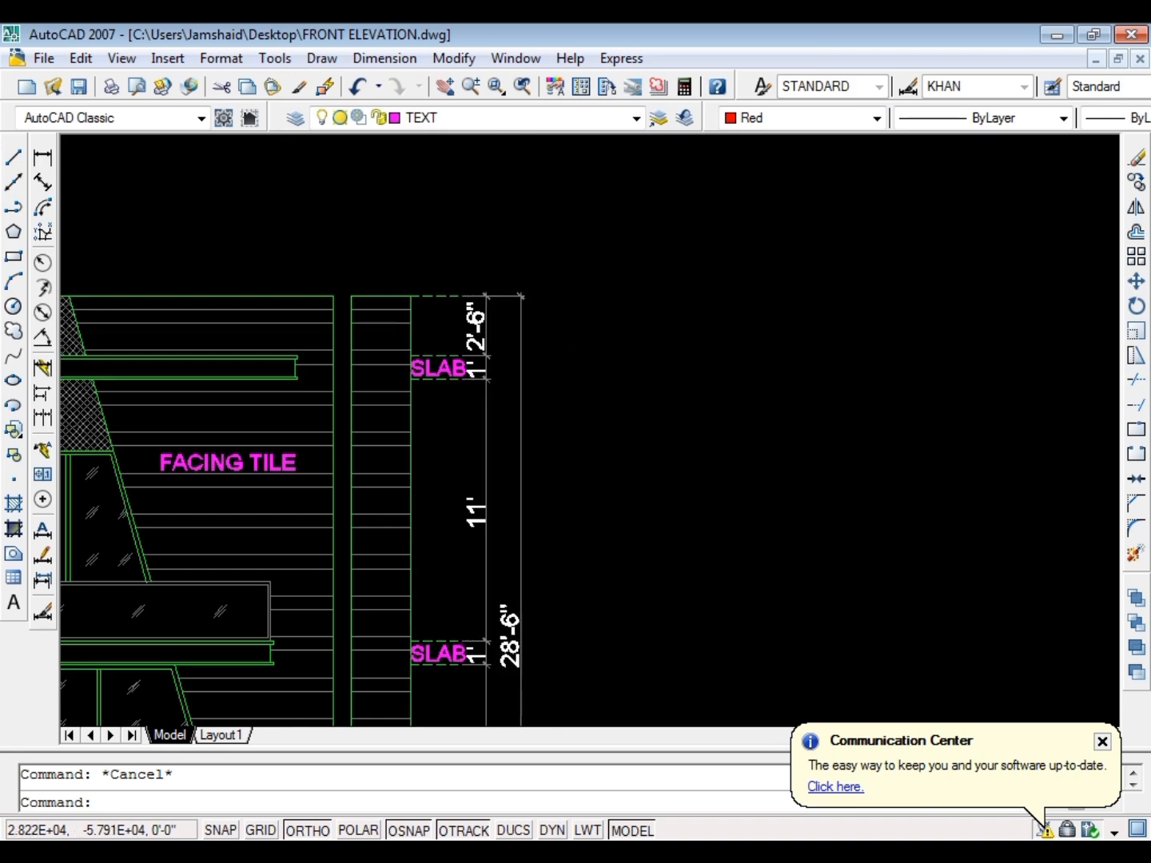
scroll(537, 424, "down", 4)
scroll(611, 378, "up", 2)
key("ctrl+s")
scroll(614, 351, "down", 2)
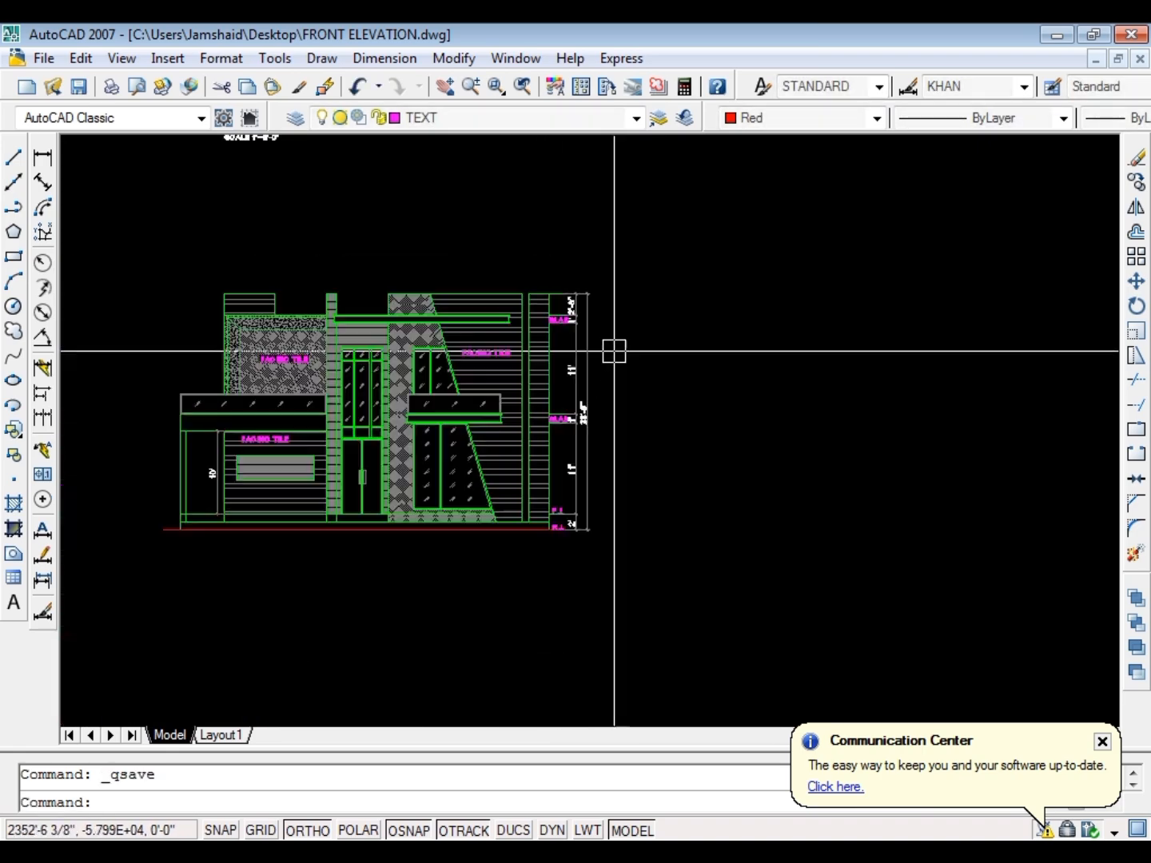
scroll(386, 554, "up", 2)
key("Escape")
scroll(313, 455, "up", 3)
scroll(359, 479, "down", 2)
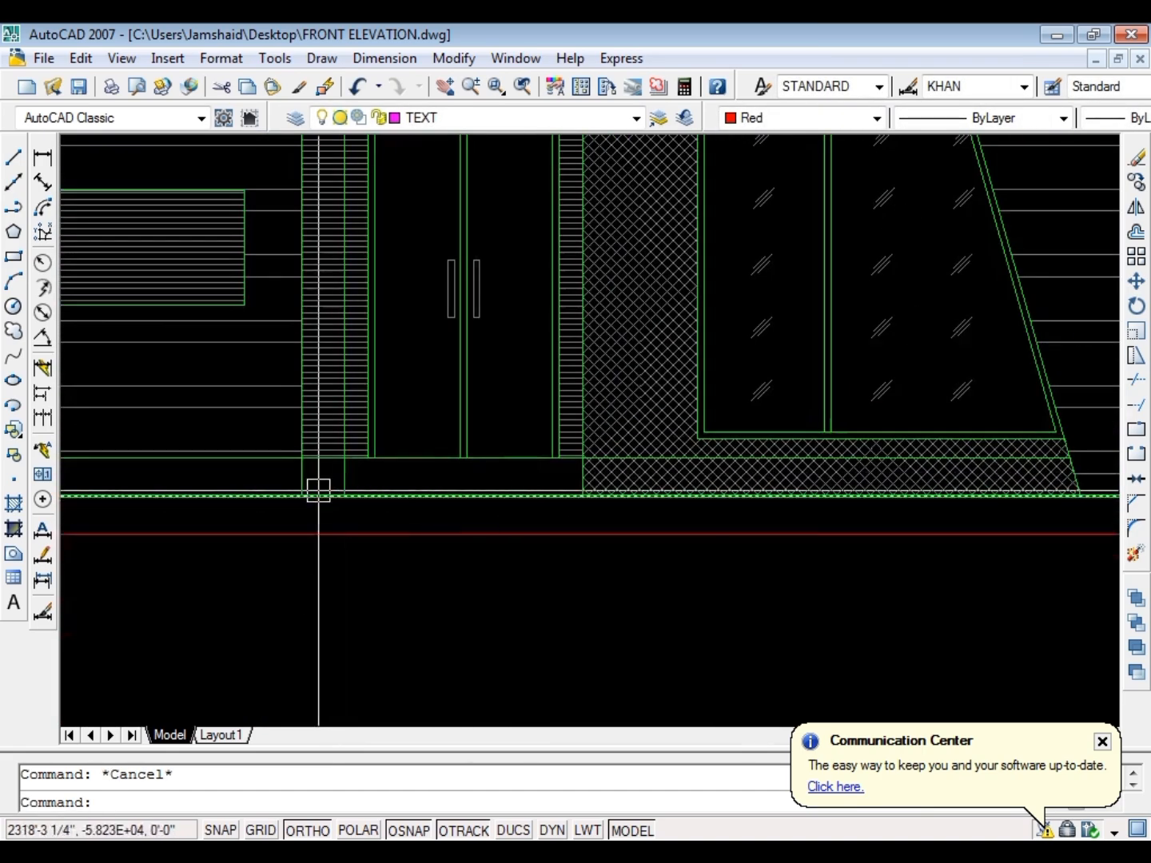
scroll(318, 490, "up", 2)
double_click(363, 413)
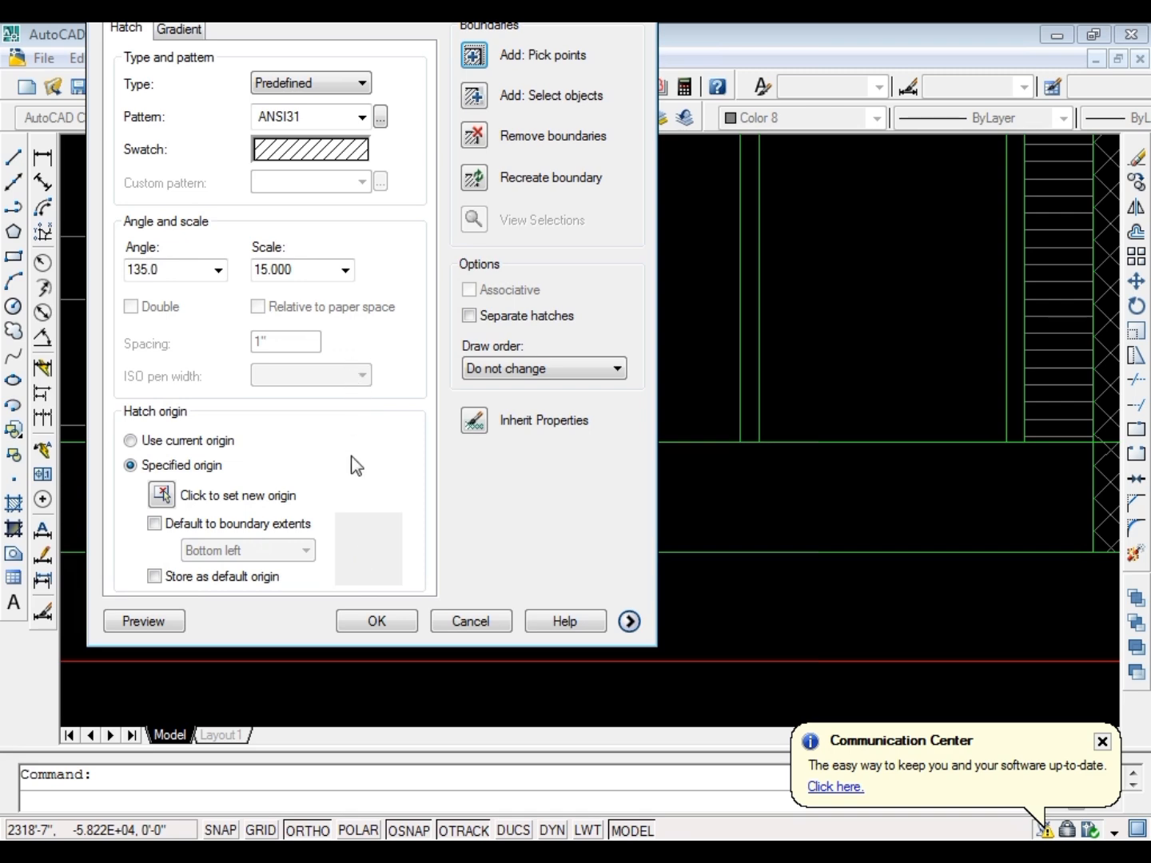
left_click(375, 621)
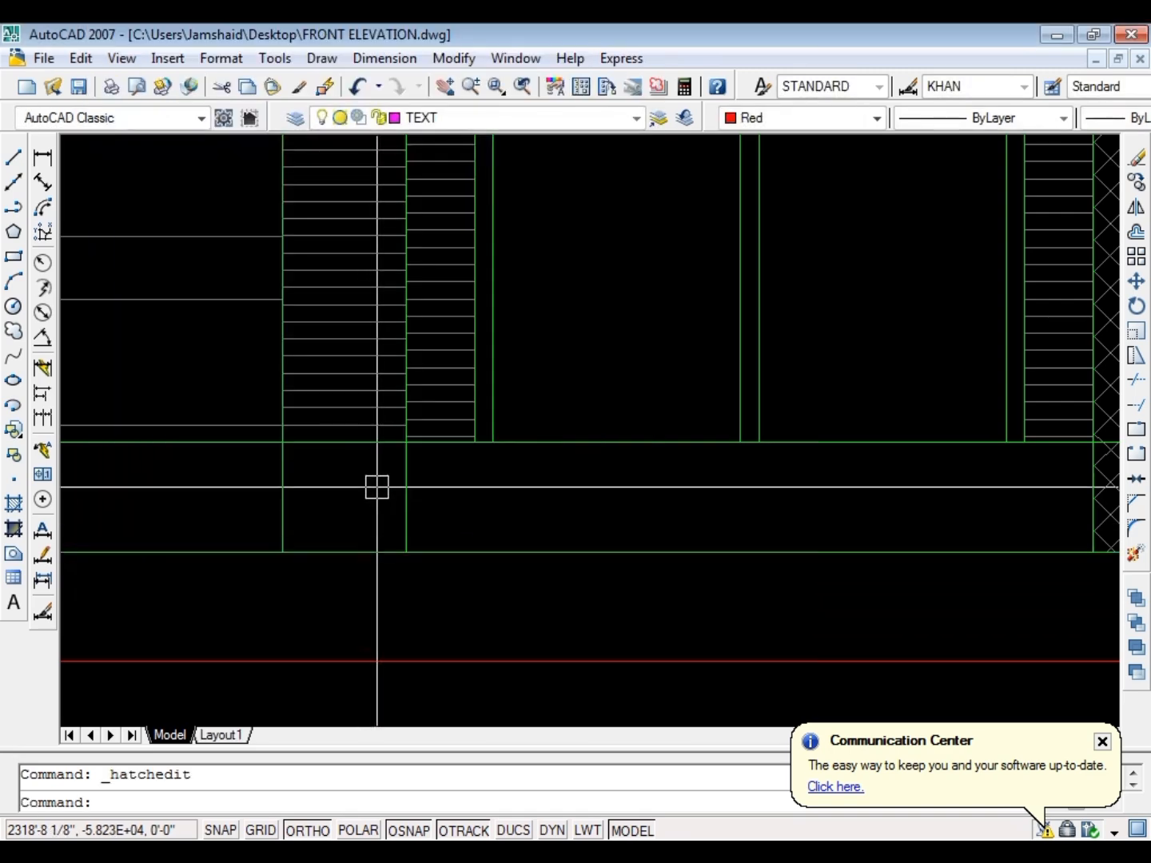
Extend the horizontal-line hatch of the column beside the main door into its base by adding the plinth area to the hatch boundary
double_click(364, 414)
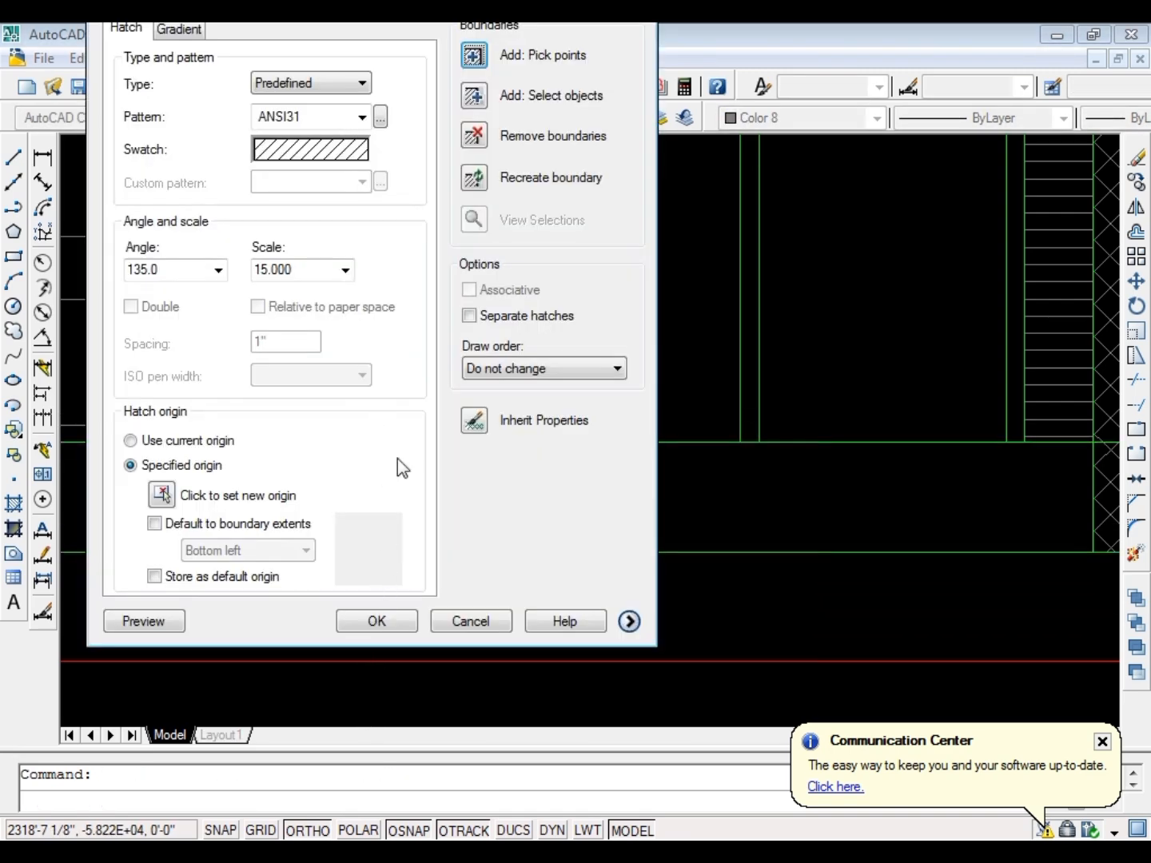
left_click(474, 60)
scroll(438, 136, "down", 3)
scroll(398, 297, "up", 3)
left_click(401, 292)
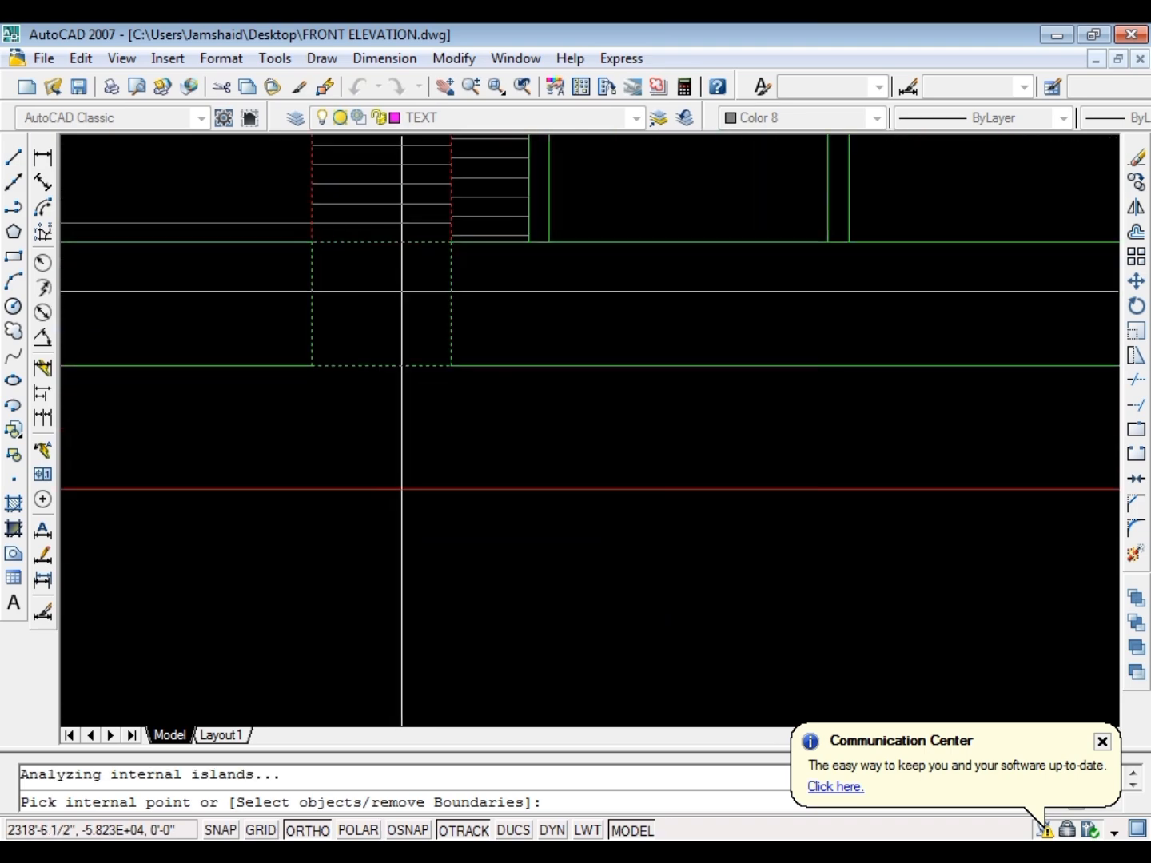
key("Return")
key("Return")
scroll(400, 302, "down", 3)
scroll(460, 307, "up", 3)
key("Escape")
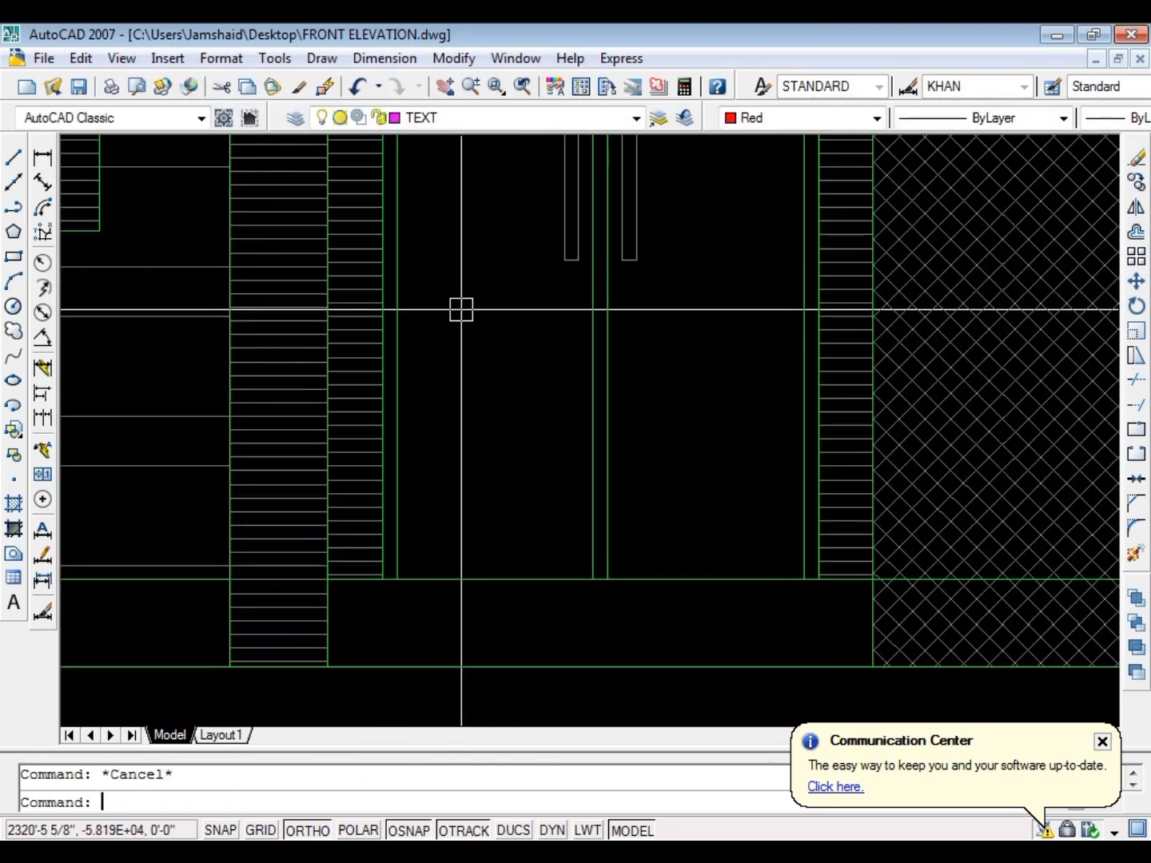
Match the narrow hatched strips on both sides of the main door to the column's hatch properties
type("MA")
key("space")
left_click(299, 371)
left_click(343, 342)
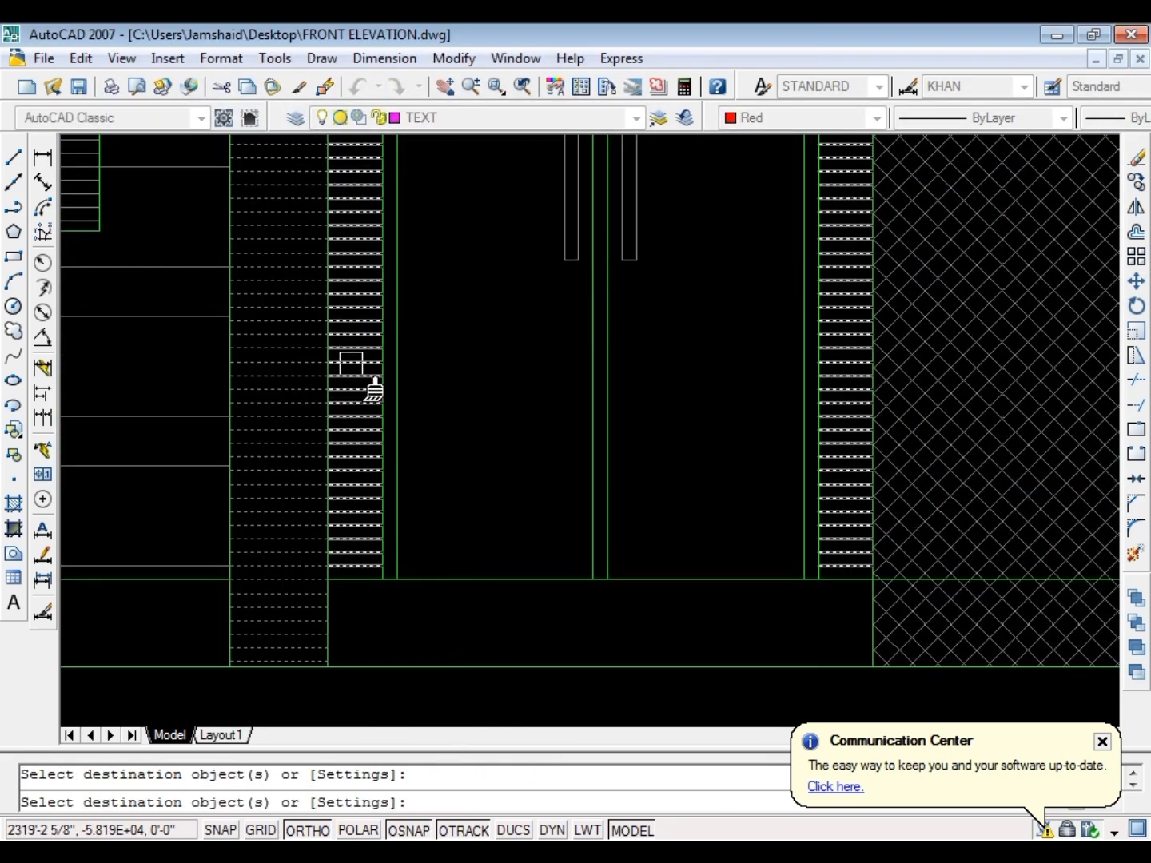
key("Escape")
key("Escape")
Draw a vertical line across the plinth below the main door, from the floor line to the plinth's lower line
scroll(437, 386, "down", 3)
scroll(507, 464, "down", 3)
scroll(563, 316, "up", 4)
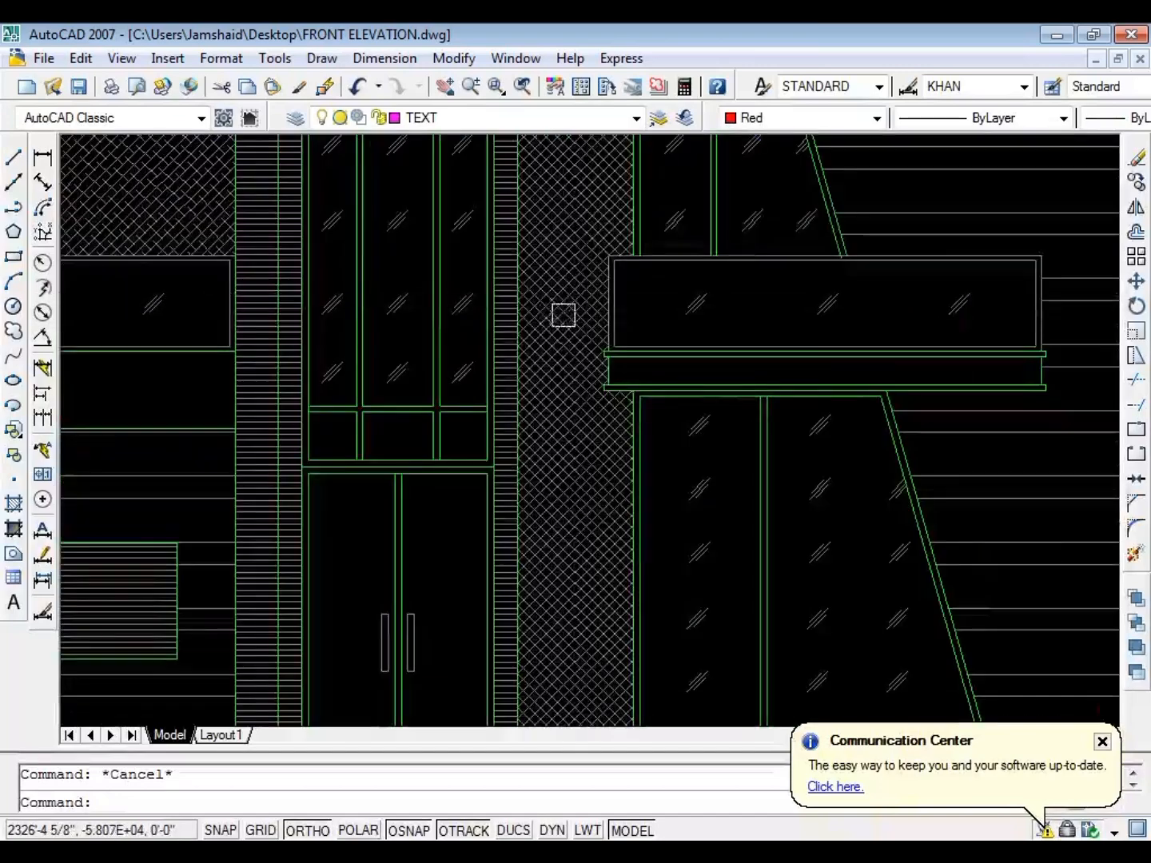
scroll(442, 509, "down", 3)
scroll(442, 507, "up", 4)
key("Escape")
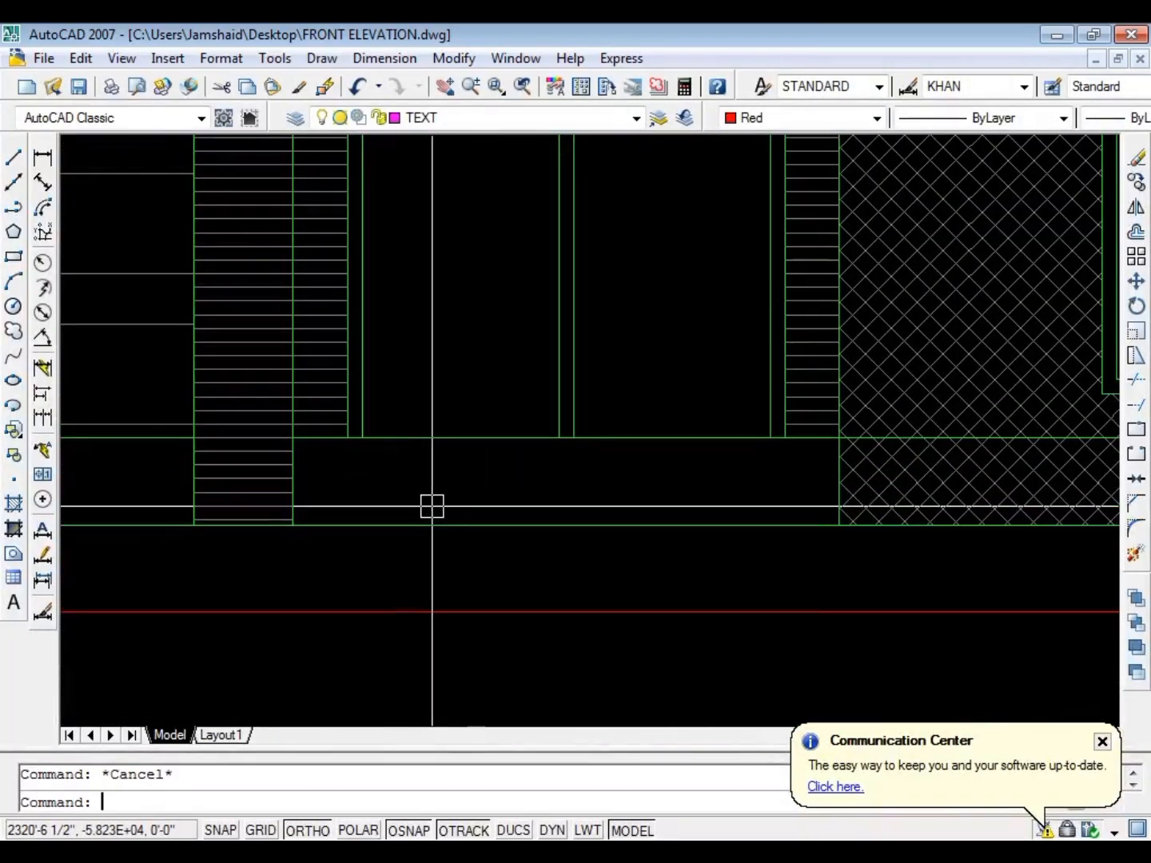
type("L")
key("space")
left_click(475, 438)
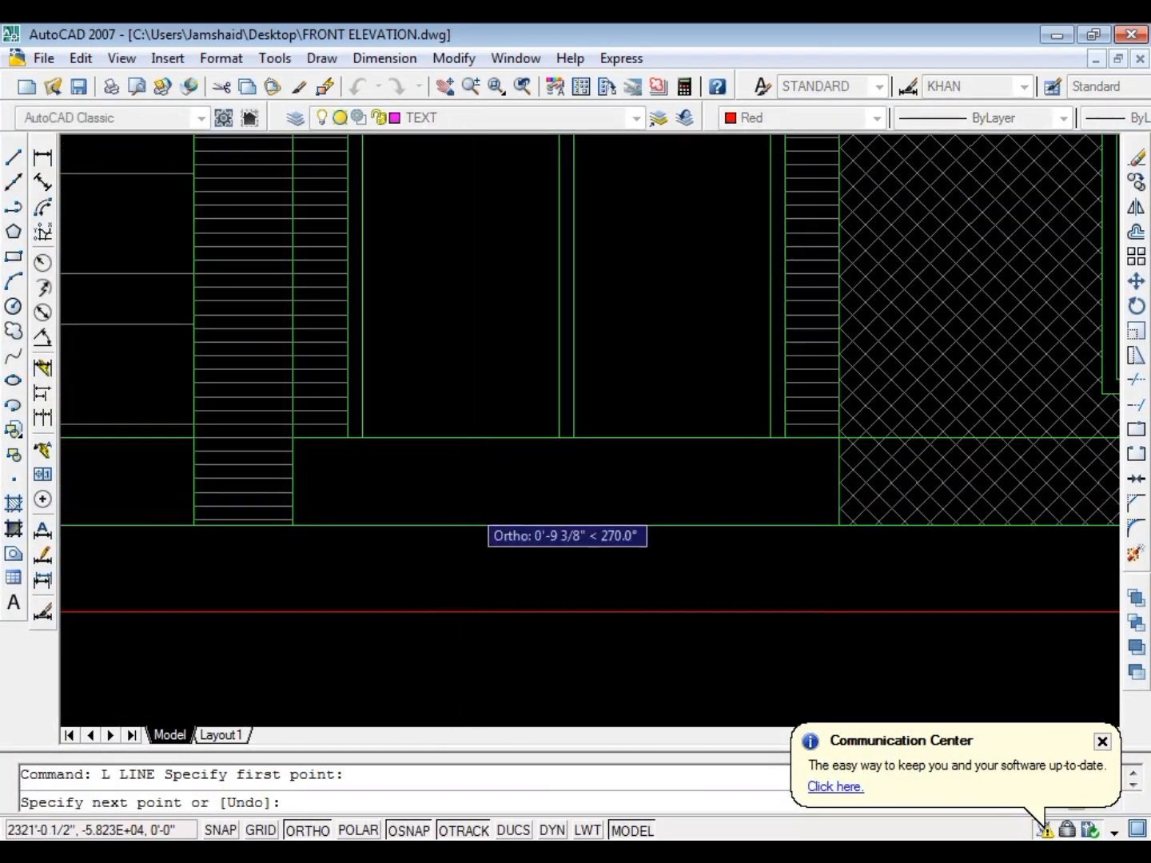
left_click(476, 526)
key("Escape")
Draw a short horizontal line from the vertical line's midpoint towards the hatched column
key("space")
left_click(475, 480)
left_click(401, 481)
key("Escape")
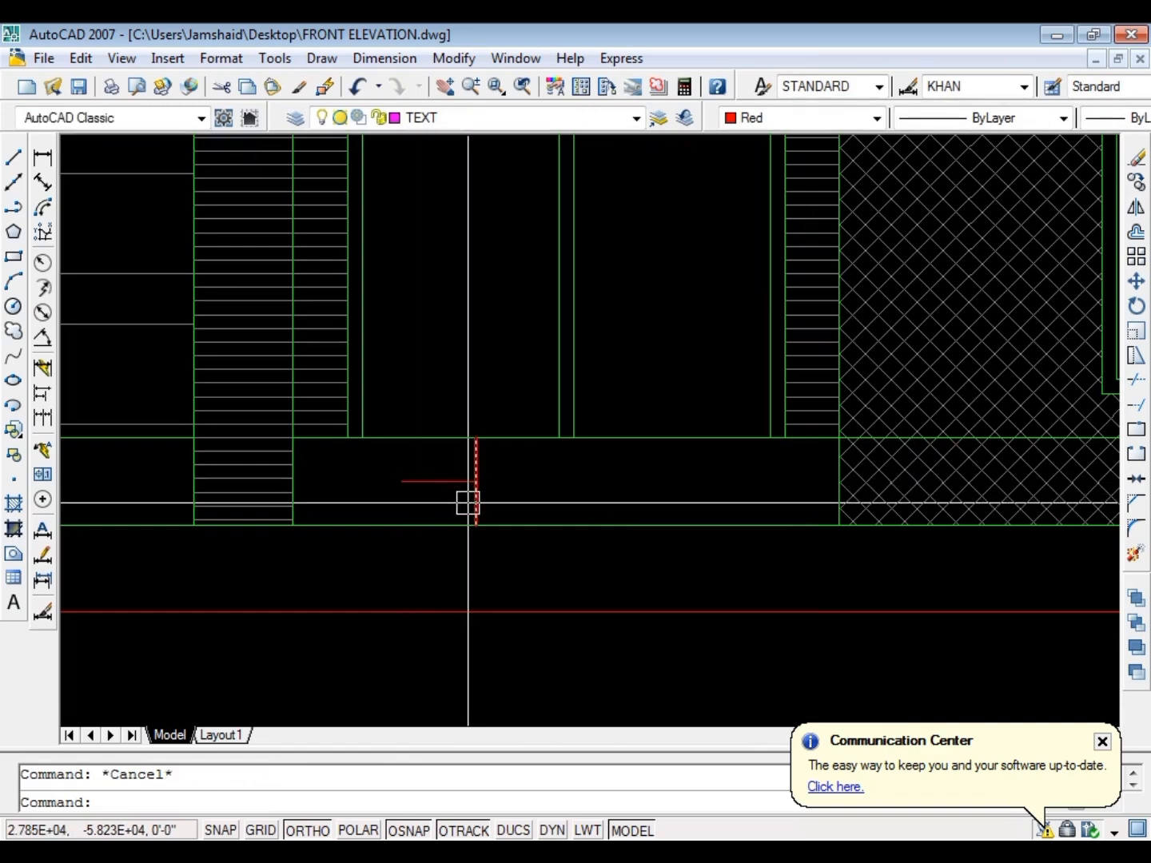
Delete the vertical helper line and extend the short horizontal line both ways to span the entrance plinth between column and tiled wall
left_click(468, 503)
key("Delete")
type("ex")
key("space")
Match the horizontal line across the entrance plinth to the green floor line's properties
key("space")
left_click(450, 482)
left_click(454, 482)
key("Escape")
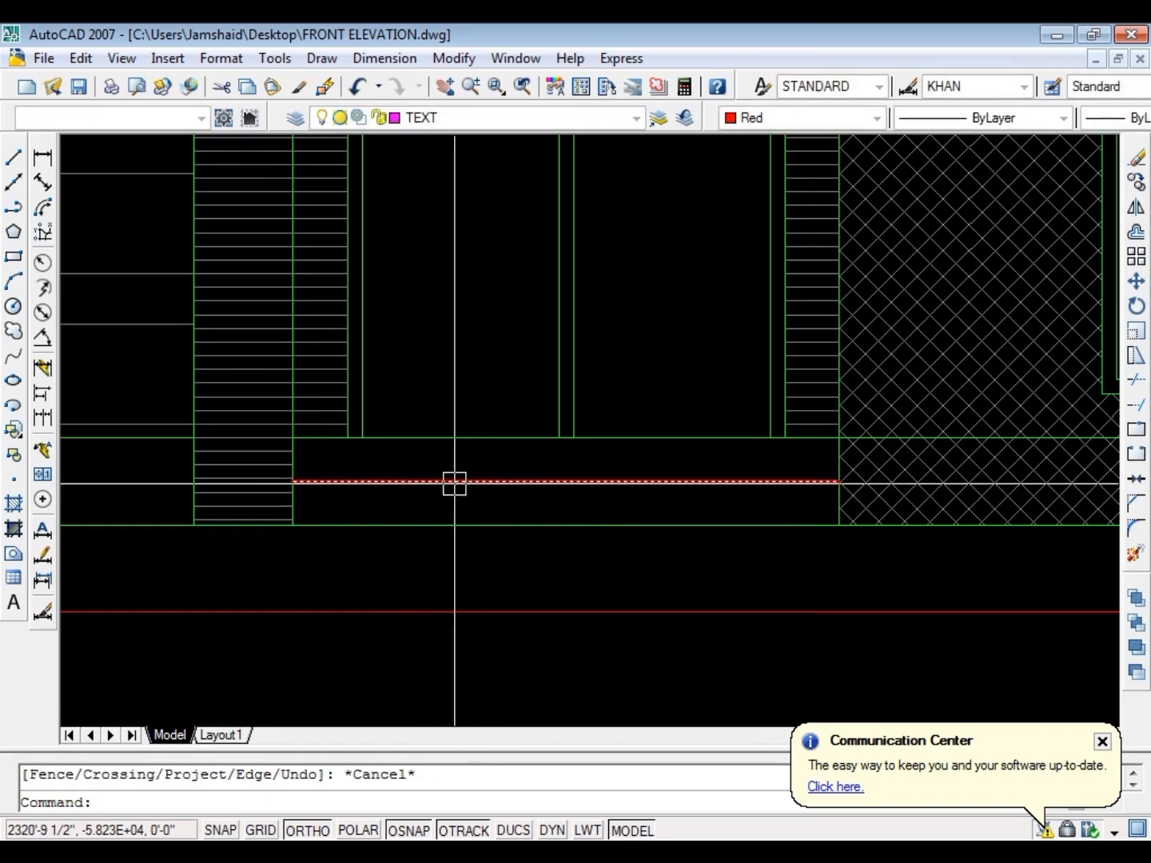
type("MA")
key("space")
left_click(484, 427)
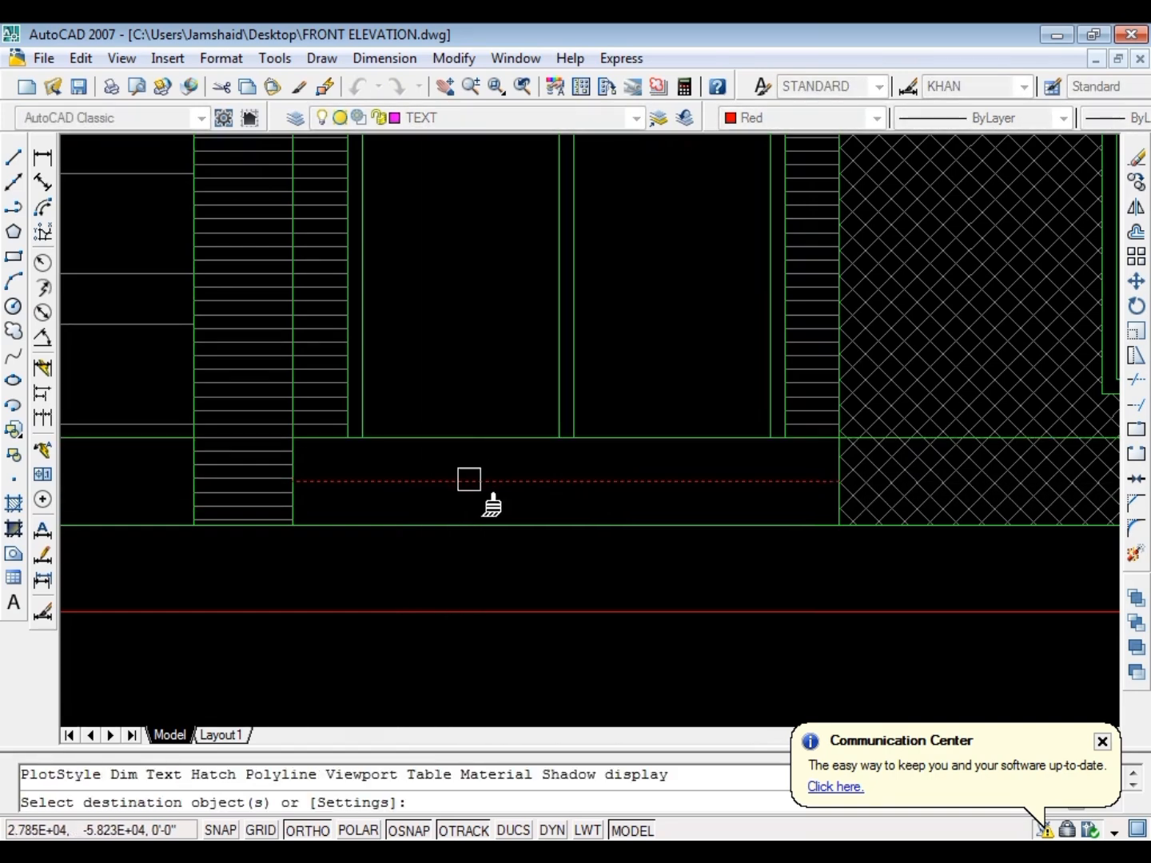
key("Escape")
type("MA")
key("space")
left_click(462, 439)
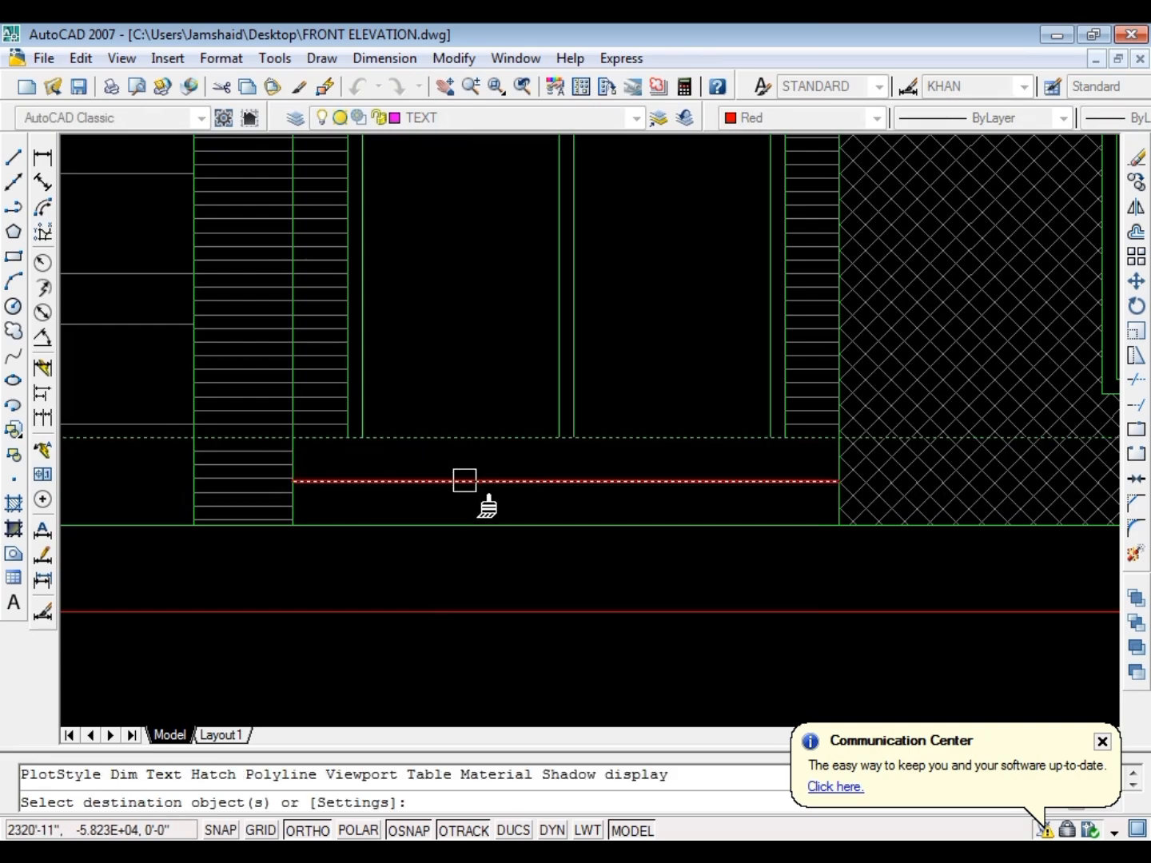
left_click(463, 481)
key("Escape")
scroll(424, 508, "down", 6)
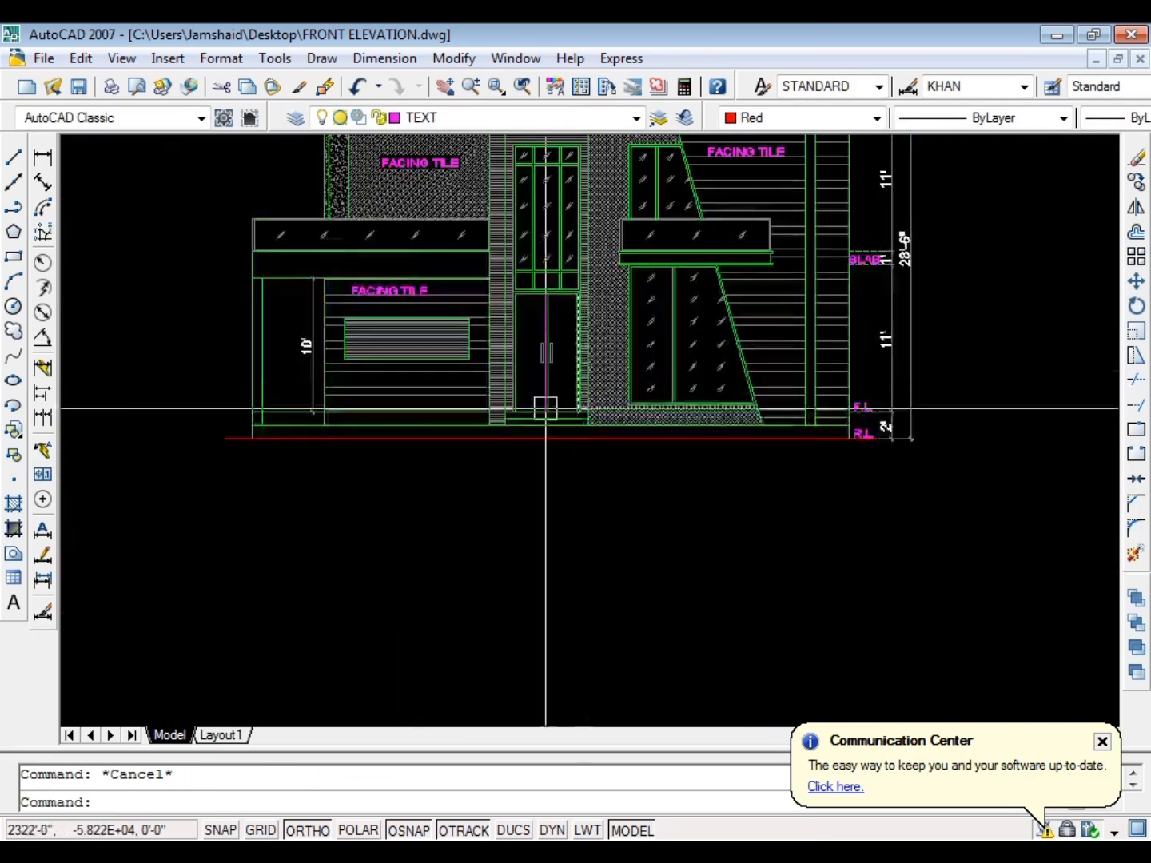
Try to erase the entire green floor line running along the base of the elevation
scroll(542, 407, "up", 8)
left_click(255, 368)
type("E")
key("space")
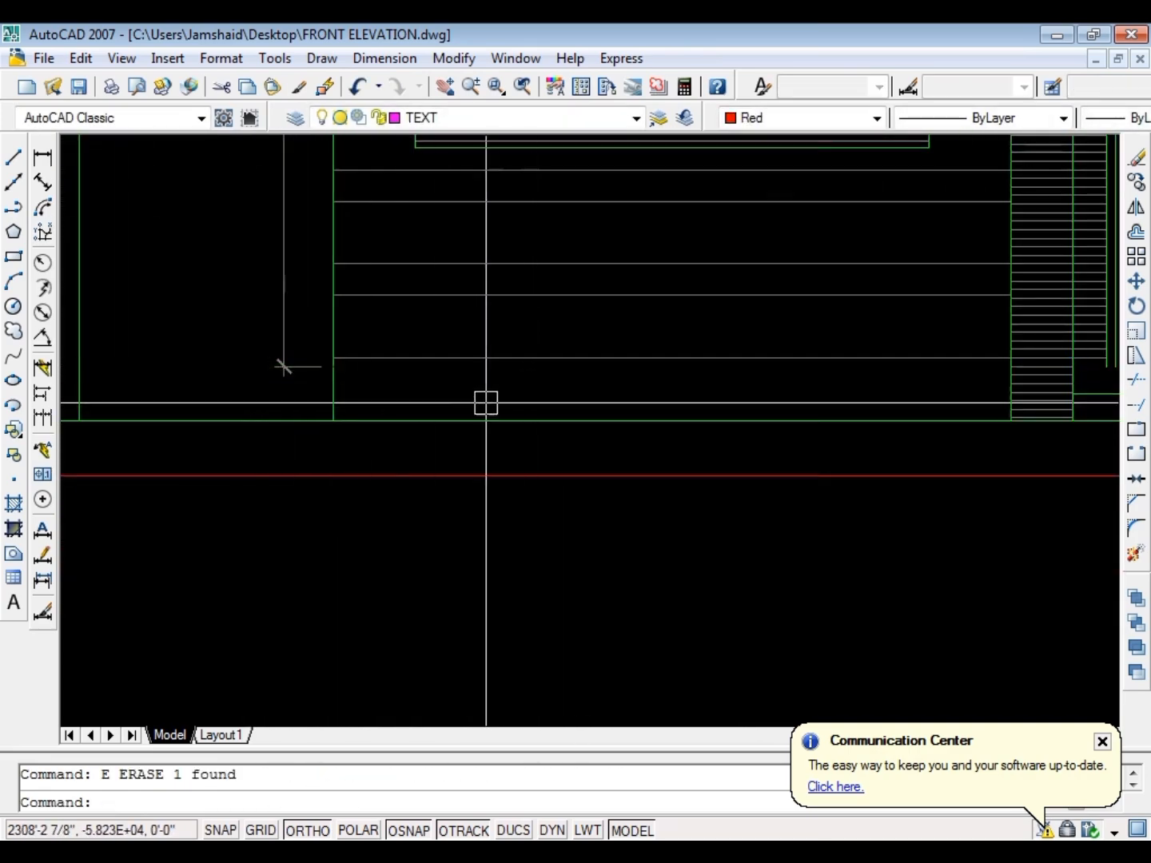
scroll(485, 403, "down", 4)
scroll(828, 366, "up", 6)
key("Escape")
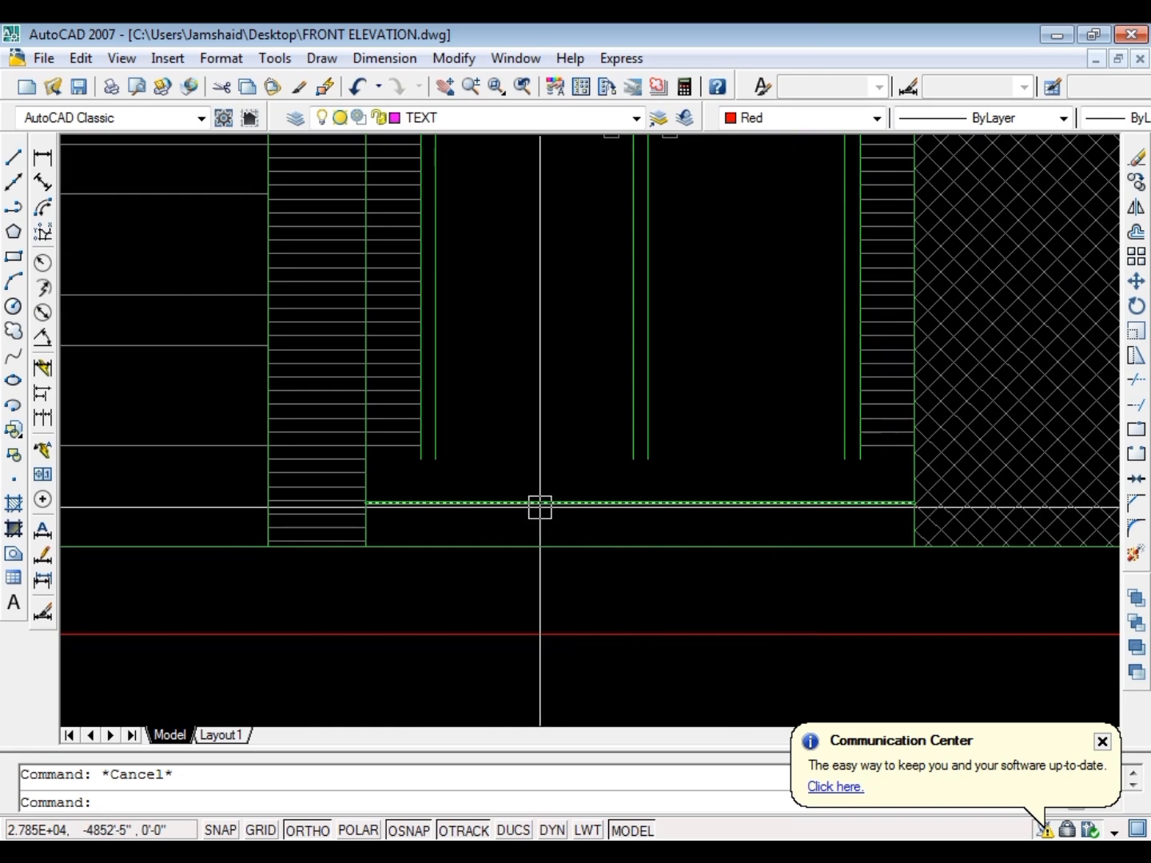
scroll(540, 508, "down", 2)
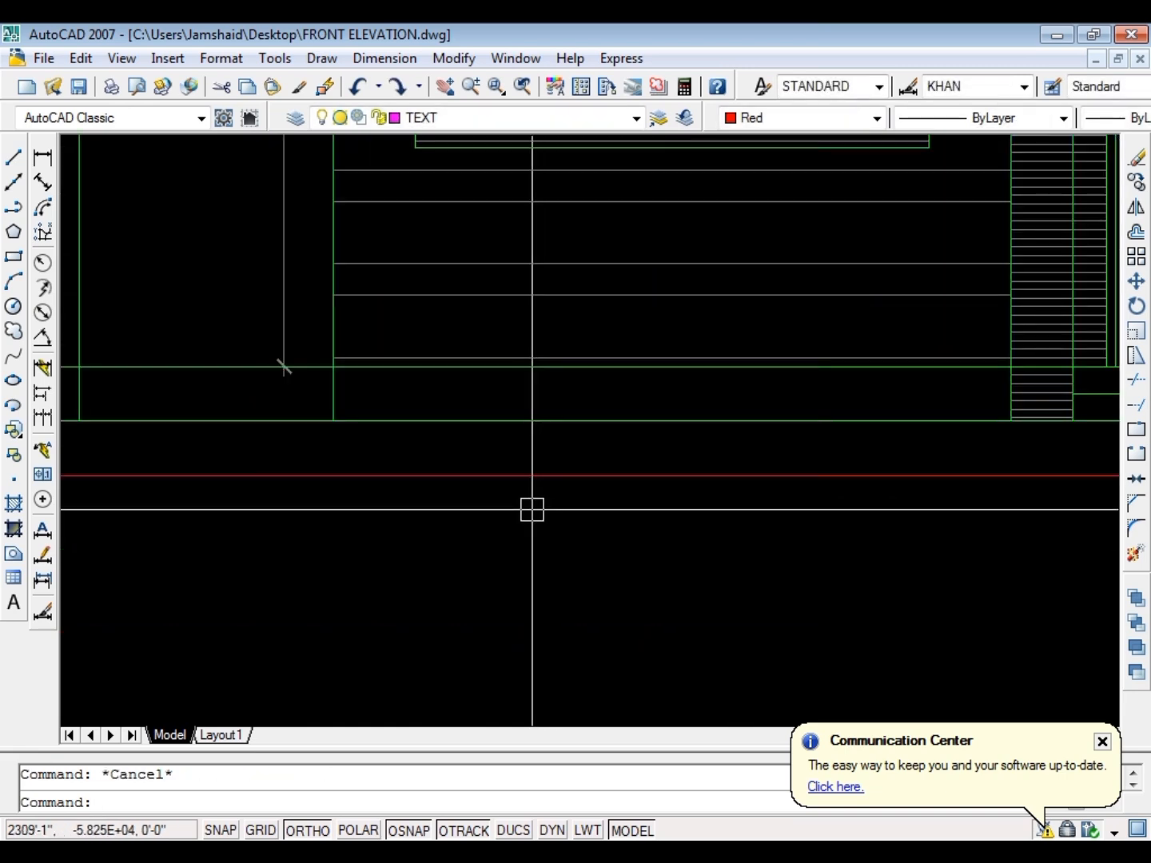
Trim the floor line back to the entrance width, removing the parts across the column and both side walls, and save the drawing
key("space")
scroll(569, 478, "down", 4)
scroll(765, 437, "up", 11)
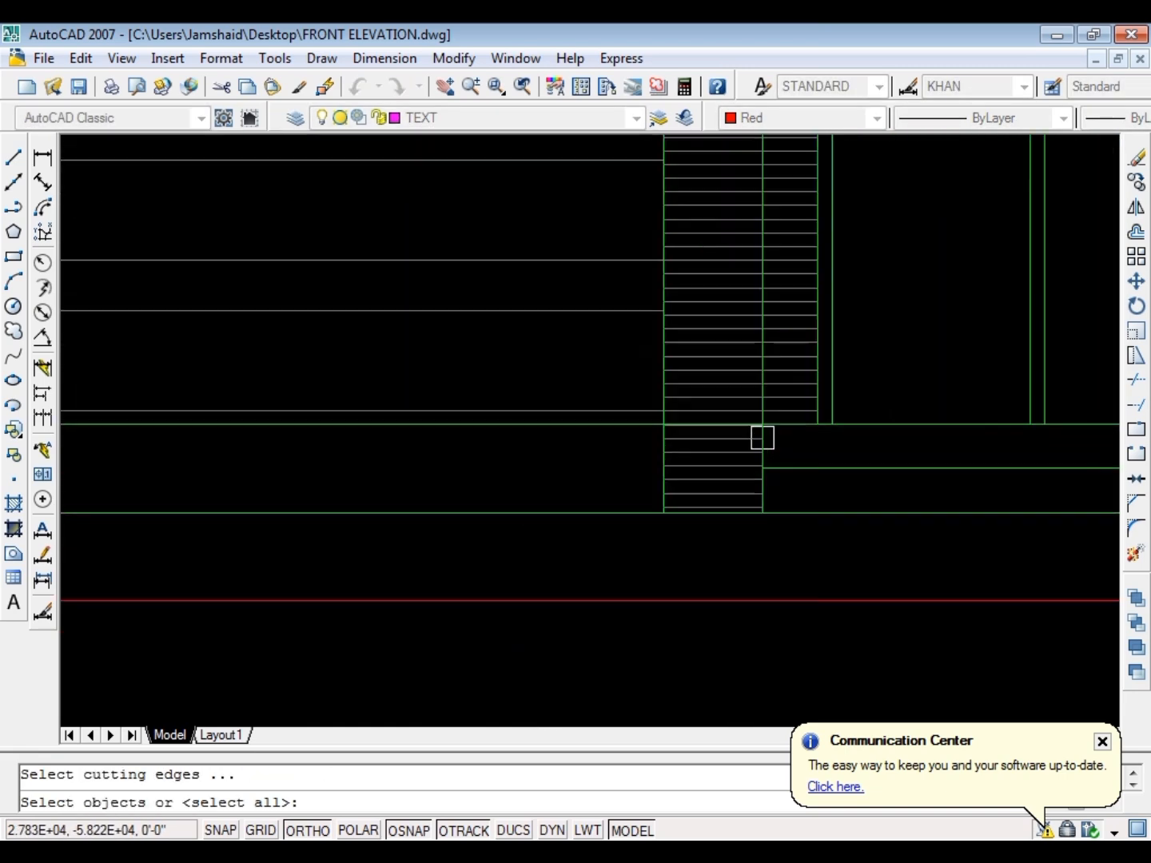
key("Escape")
scroll(421, 421, "down", 4)
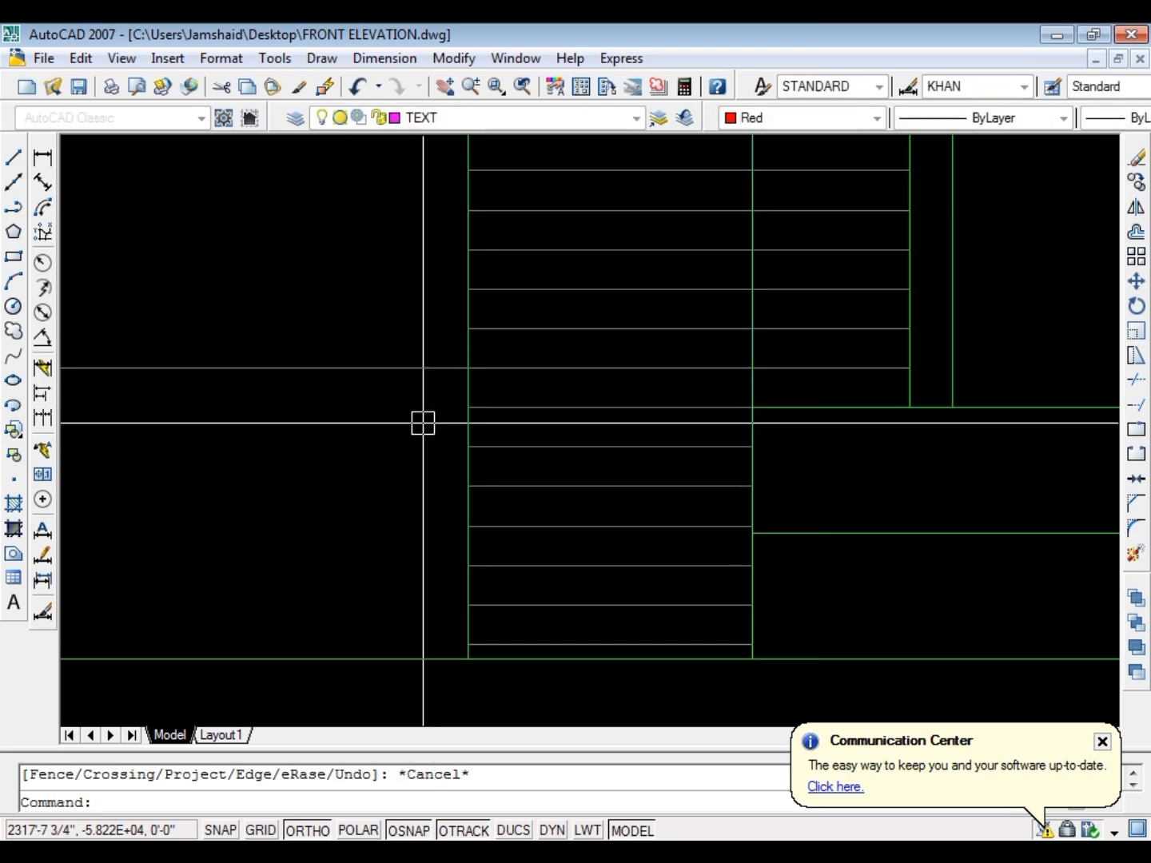
scroll(780, 496, "up", 8)
key("space")
scroll(566, 445, "up", 3)
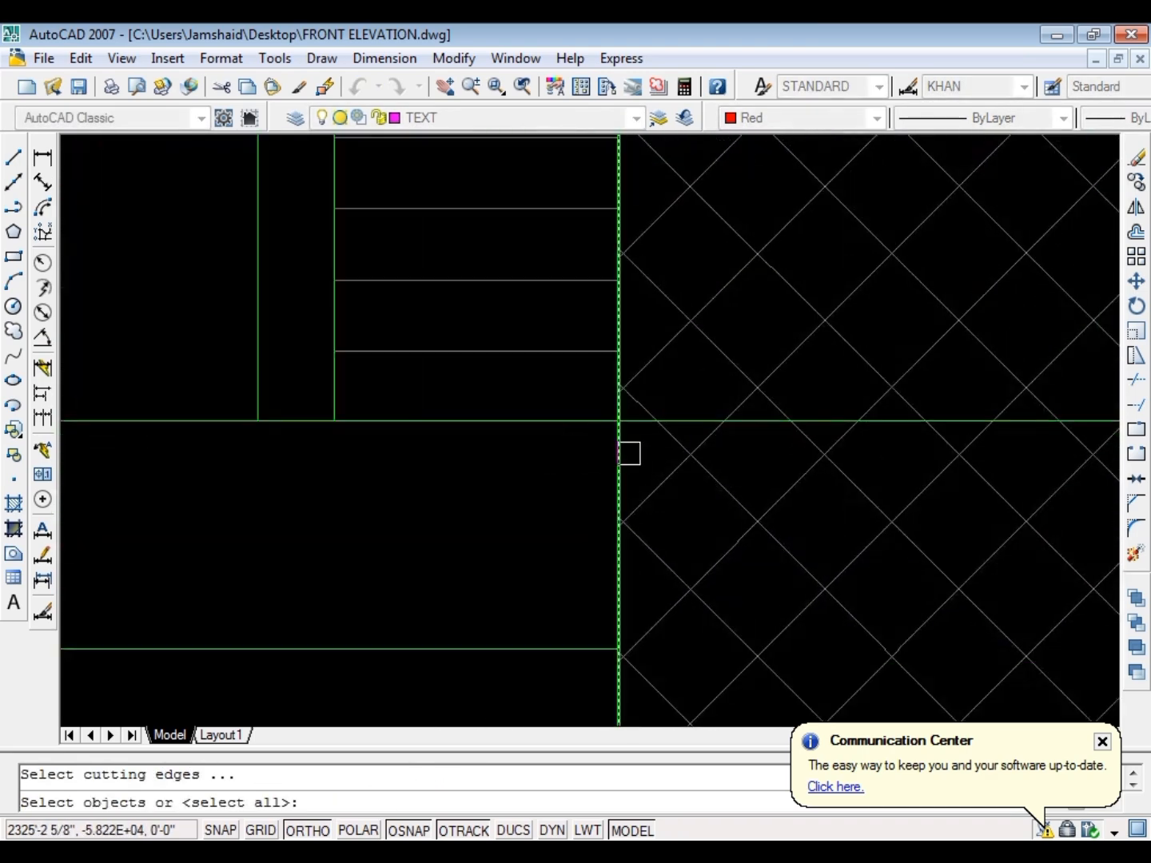
key("Escape")
scroll(703, 422, "down", 7)
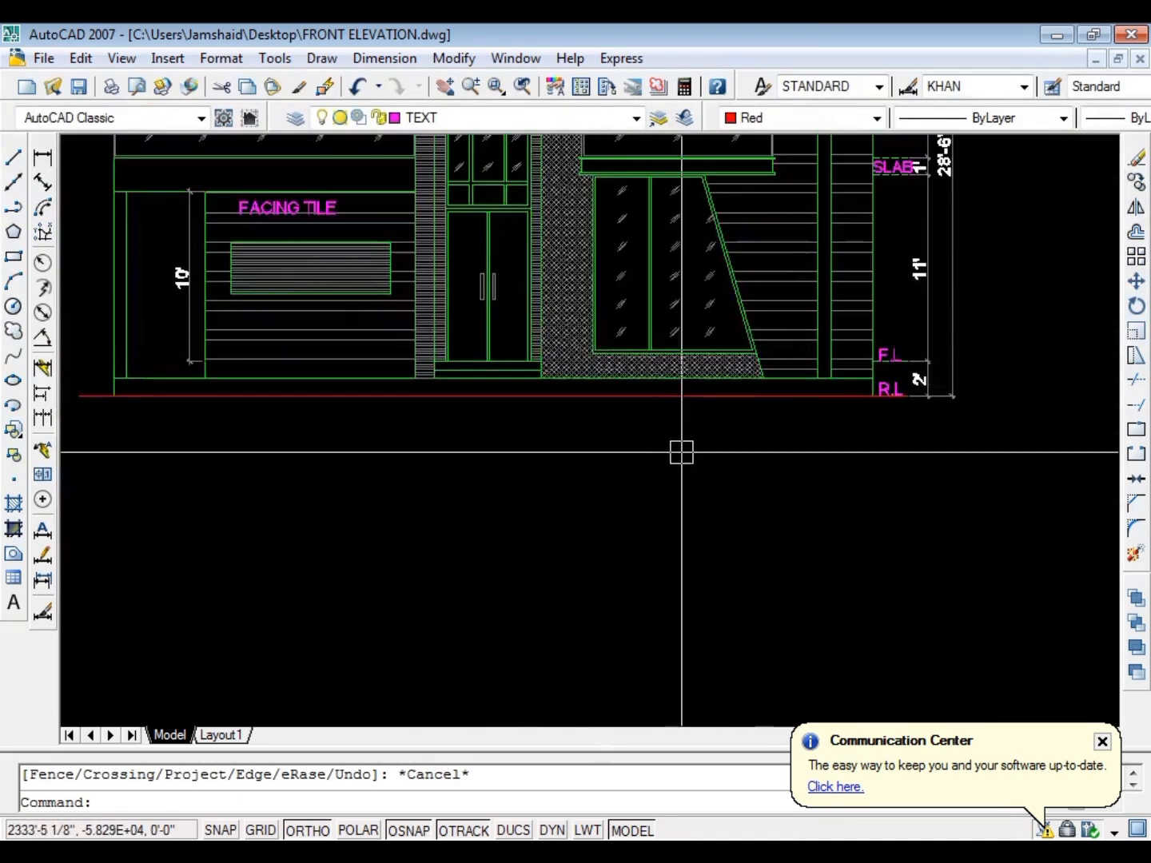
key("ctrl+s")
Erase the horizontal facing tile hatch from the wall around the ground-floor window beside the entrance
scroll(426, 402, "up", 5)
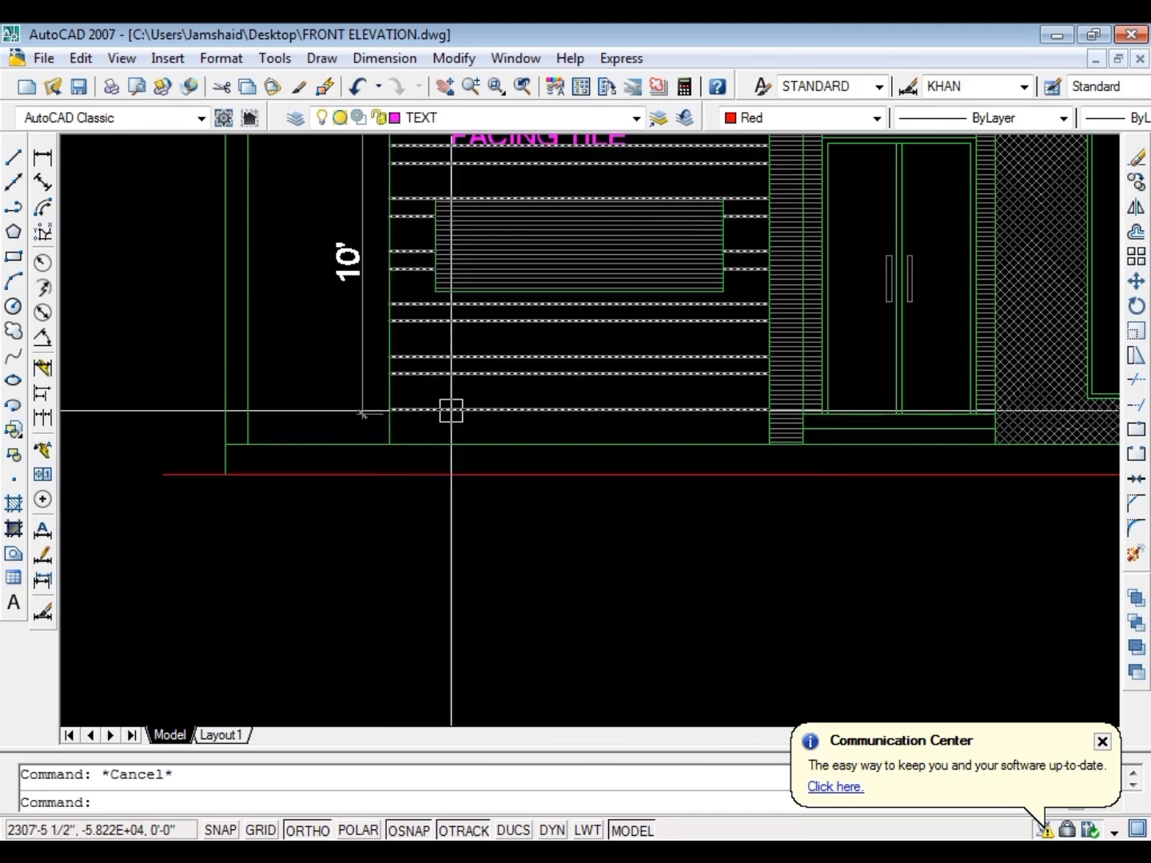
left_click(451, 411)
type("E")
key("Return")
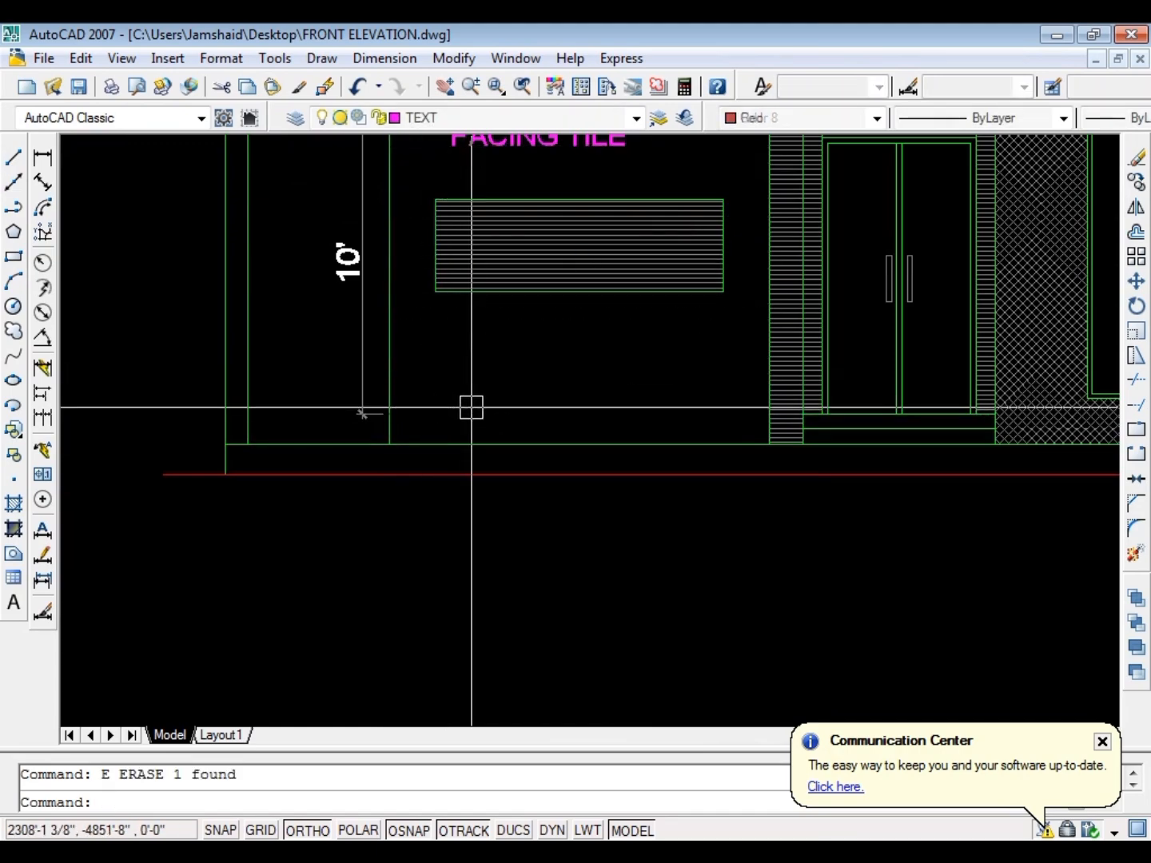
type("H")
key("Return")
scroll(510, 409, "up", 6)
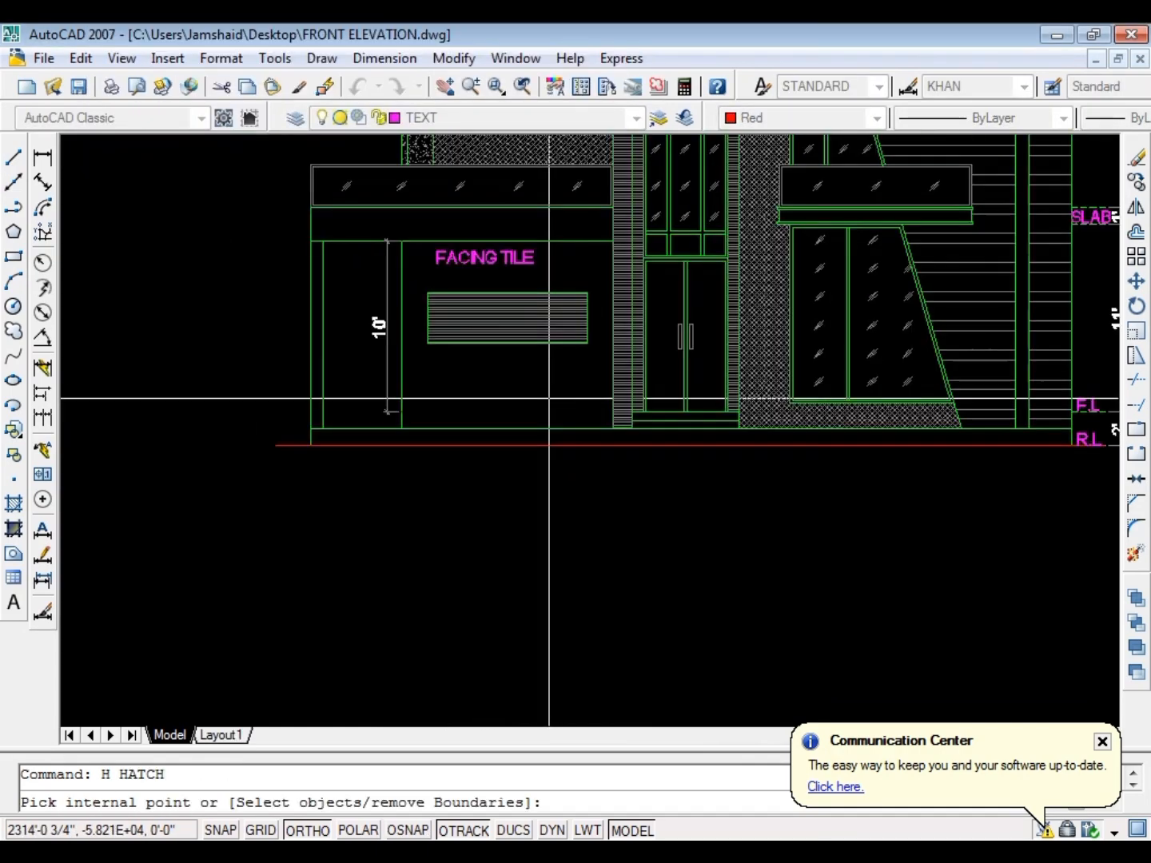
key("Escape")
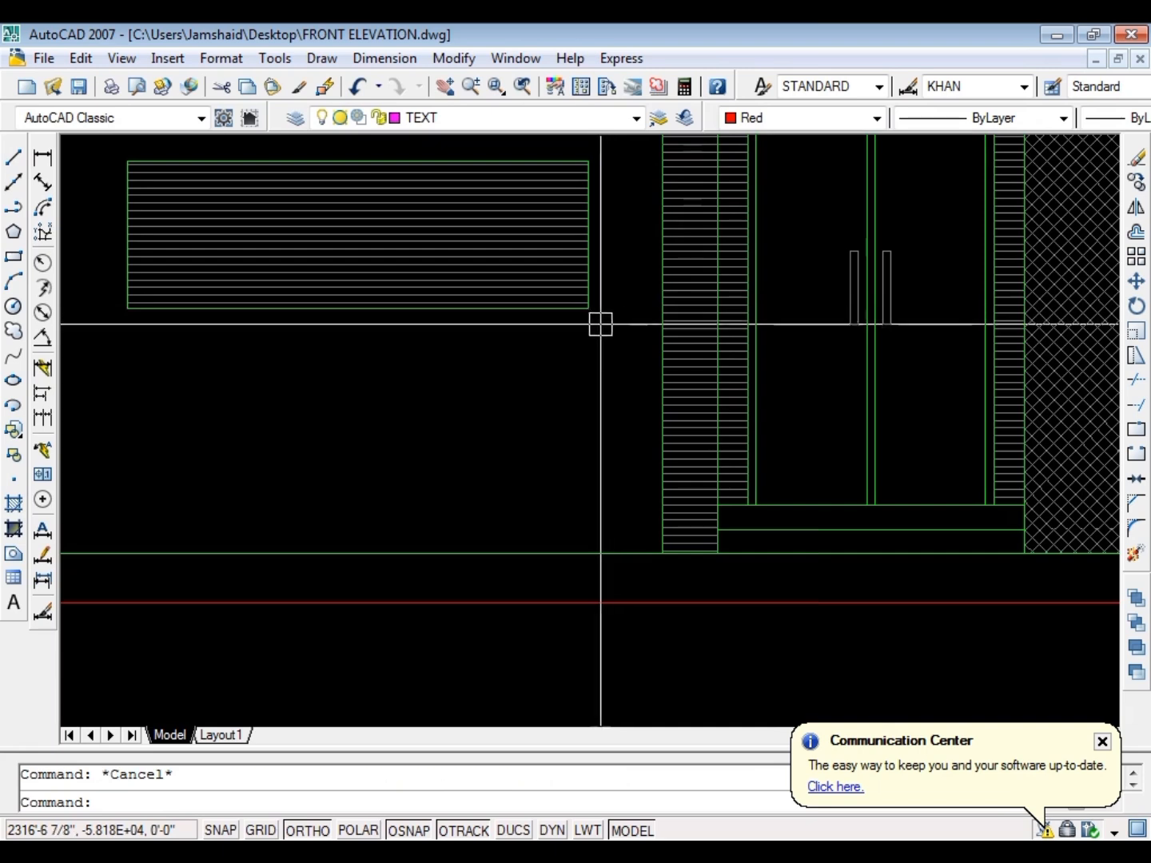
Add a linear dimension from the hatched window's lower edge down to the plinth's lower line
type("DLI")
key("Return")
left_click(544, 307)
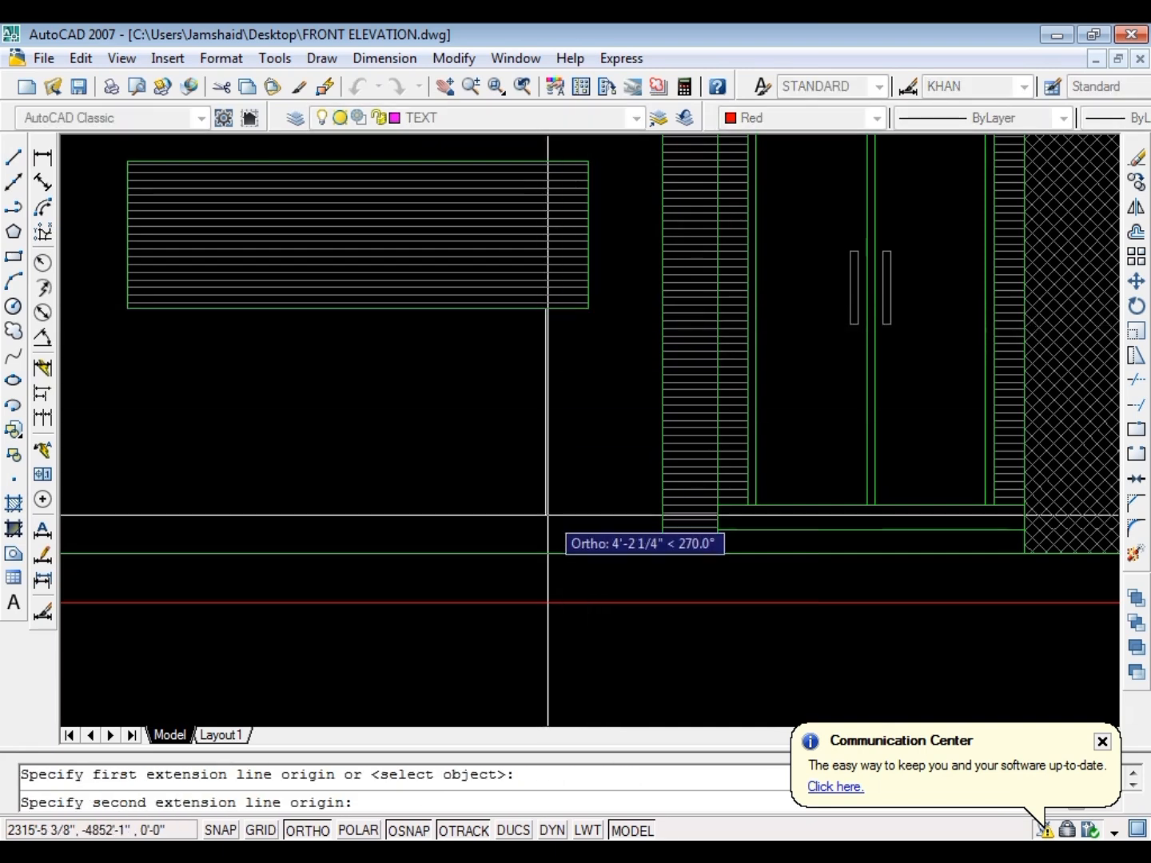
left_click(542, 553)
left_click(518, 529)
key("Escape")
Stretch the hatched window's lower edge down by 12 inches
left_click(624, 291)
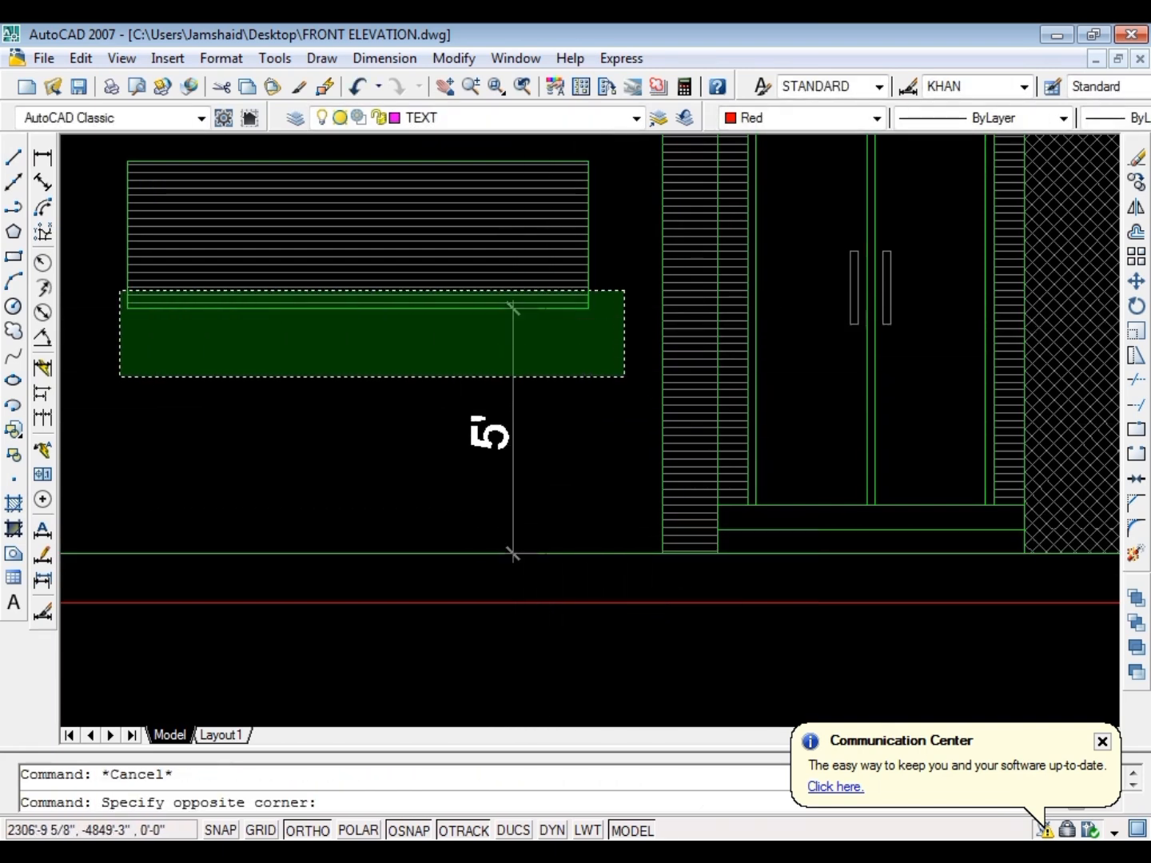
left_click(119, 377)
type("s")
key("Return")
left_click(211, 391)
type("12")
key("Return")
key("Escape")
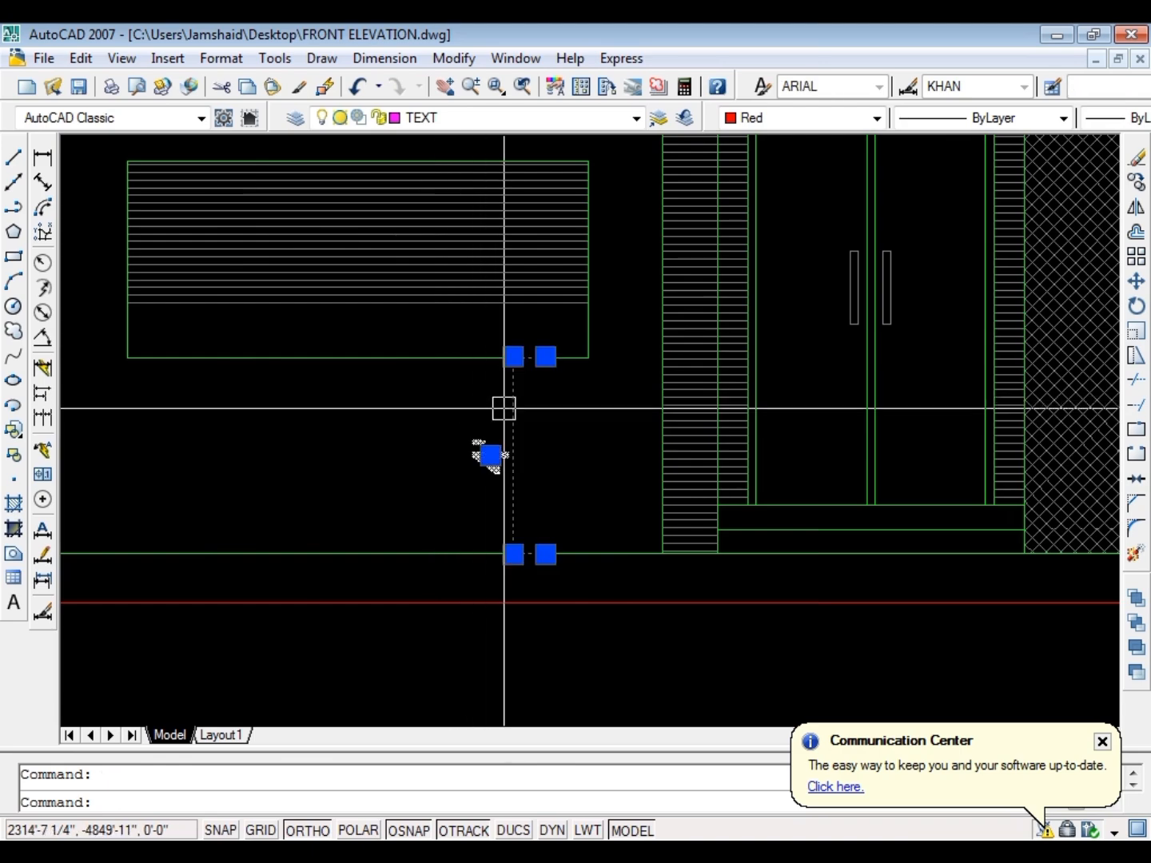
Erase the height dimension below the window and the window's old horizontal hatch
type("e")
key("Return")
scroll(506, 420, "down", 4)
scroll(415, 378, "up", 3)
left_click(415, 376)
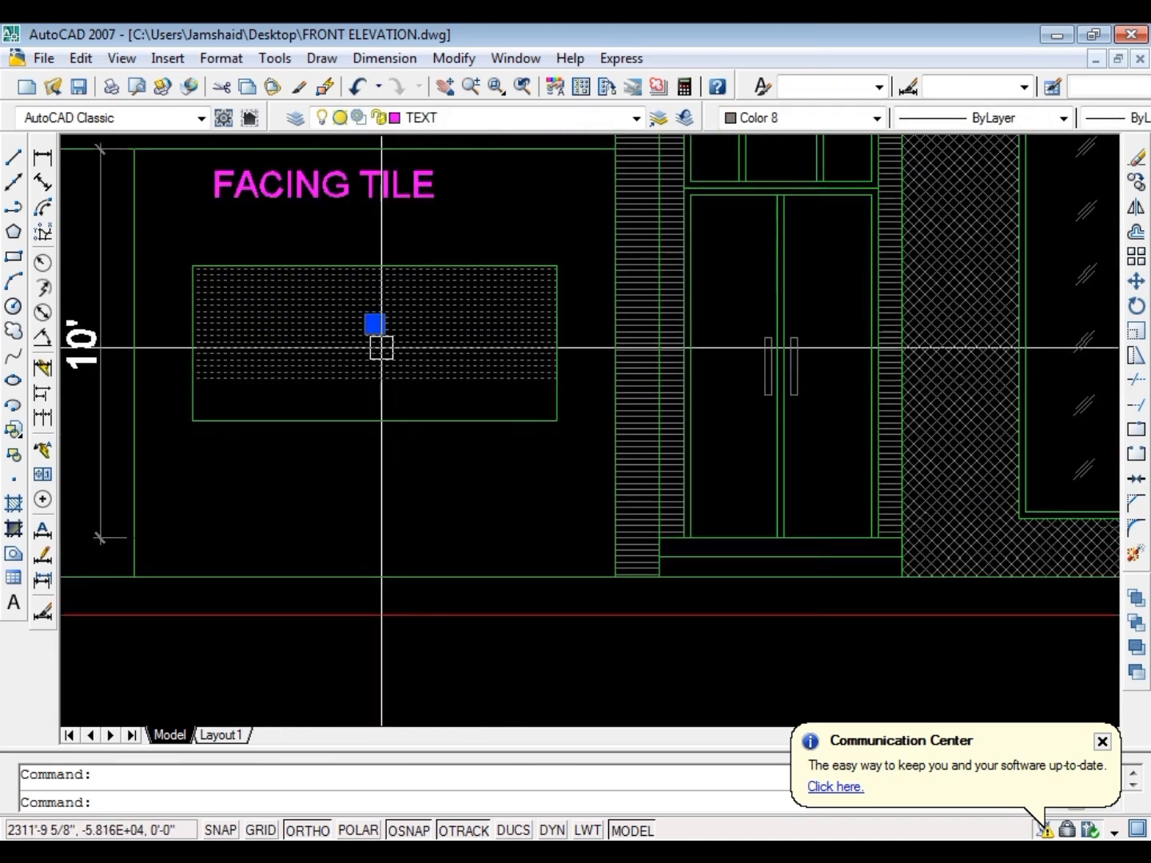
type("e")
key("Return")
key("Escape")
Hatch the enlarged window rectangle with the ANSI31 pattern at scale 1
type("H")
key("Return")
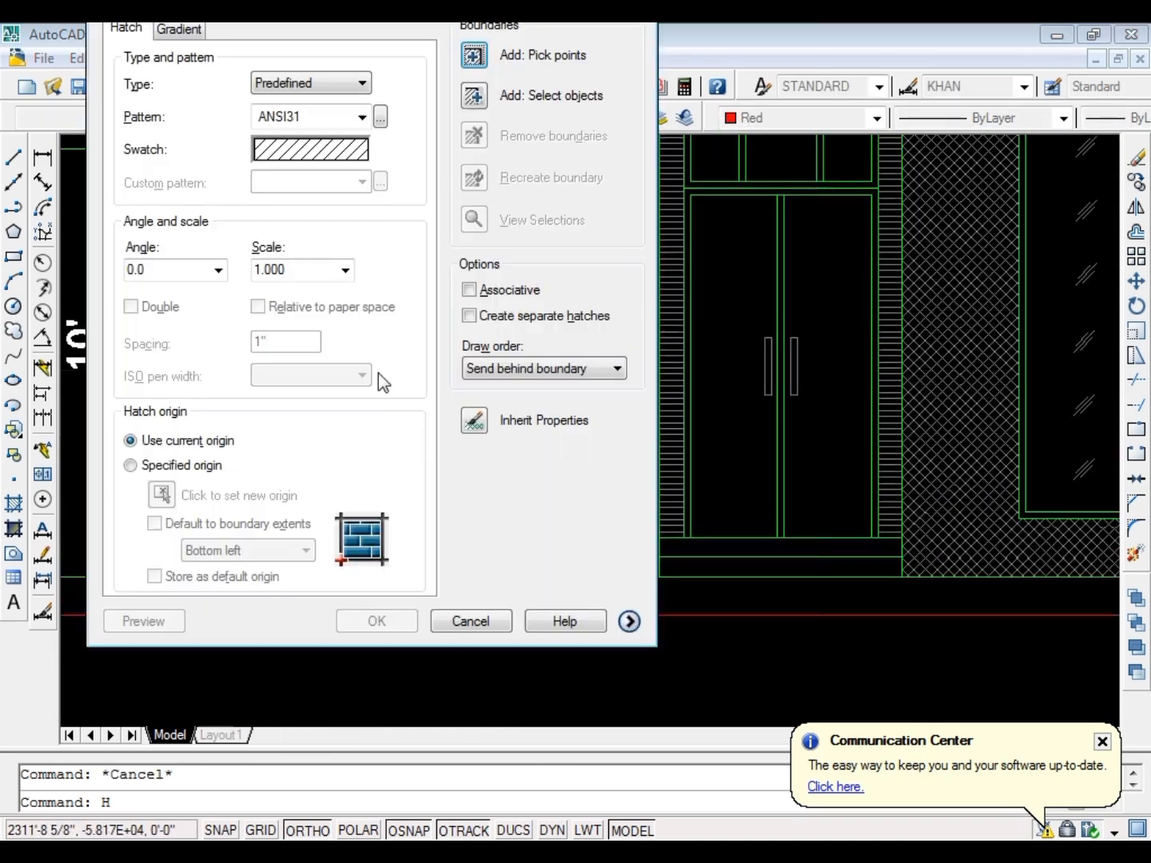
key("k")
left_click(393, 348)
key("Return")
key("Return")
key("Escape")
Match the window's new hatch to the horizontal-line hatch of the column beside the main door
type("MA")
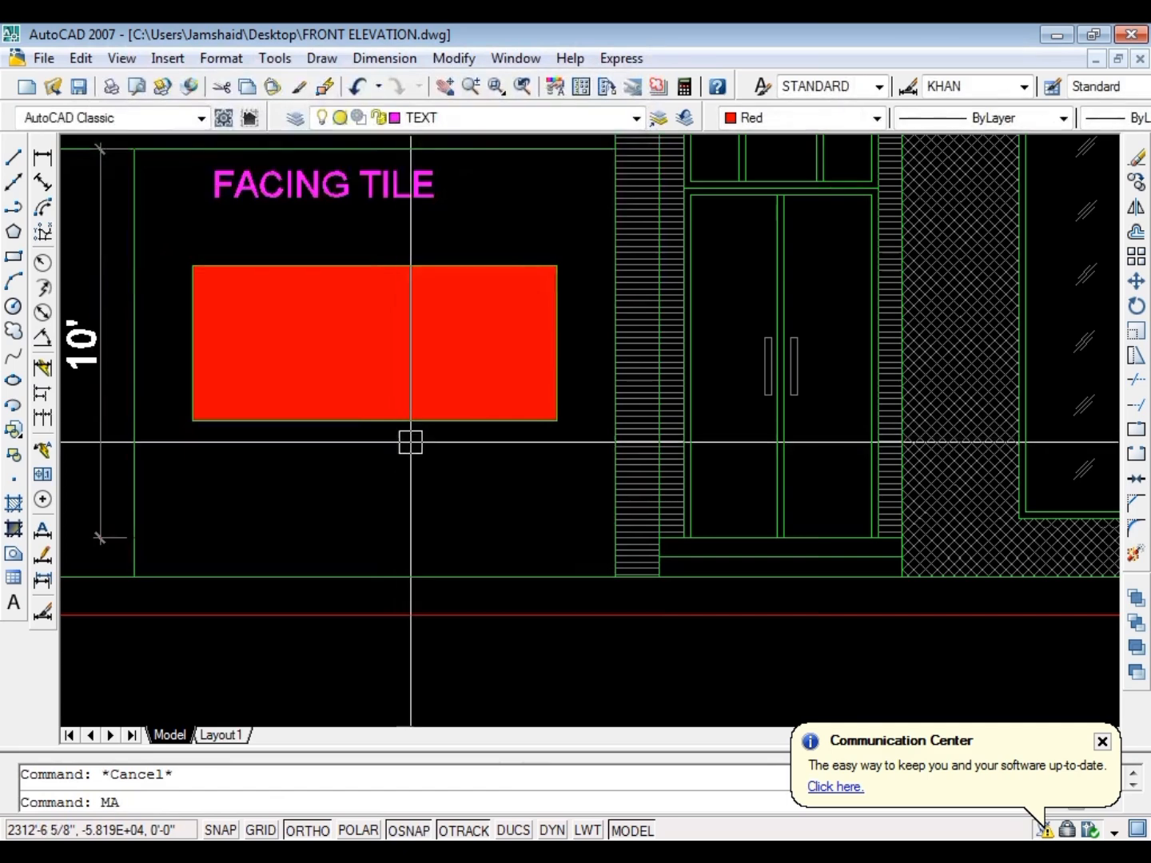
key("Return")
left_click(622, 394)
key("Escape")
left_click(399, 376)
key("Escape")
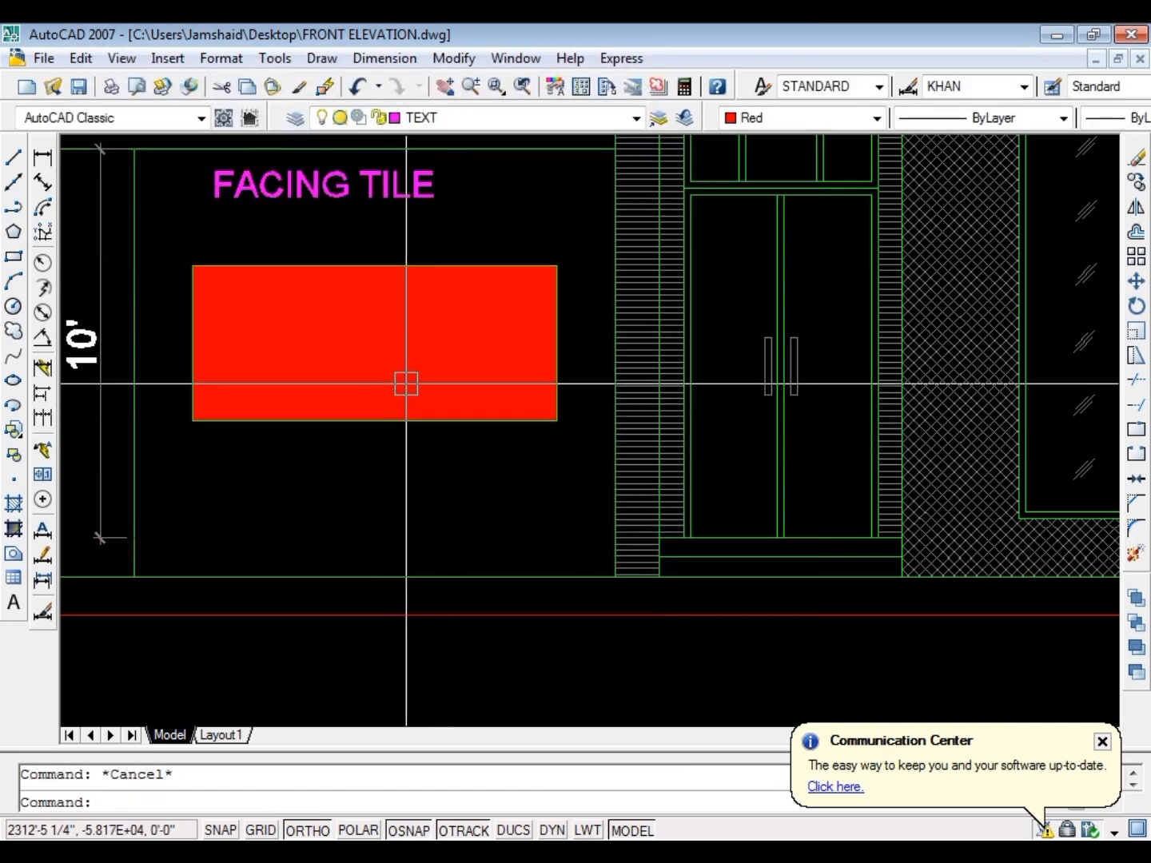
key("Return")
left_click(628, 387)
left_click(522, 417)
key("Escape")
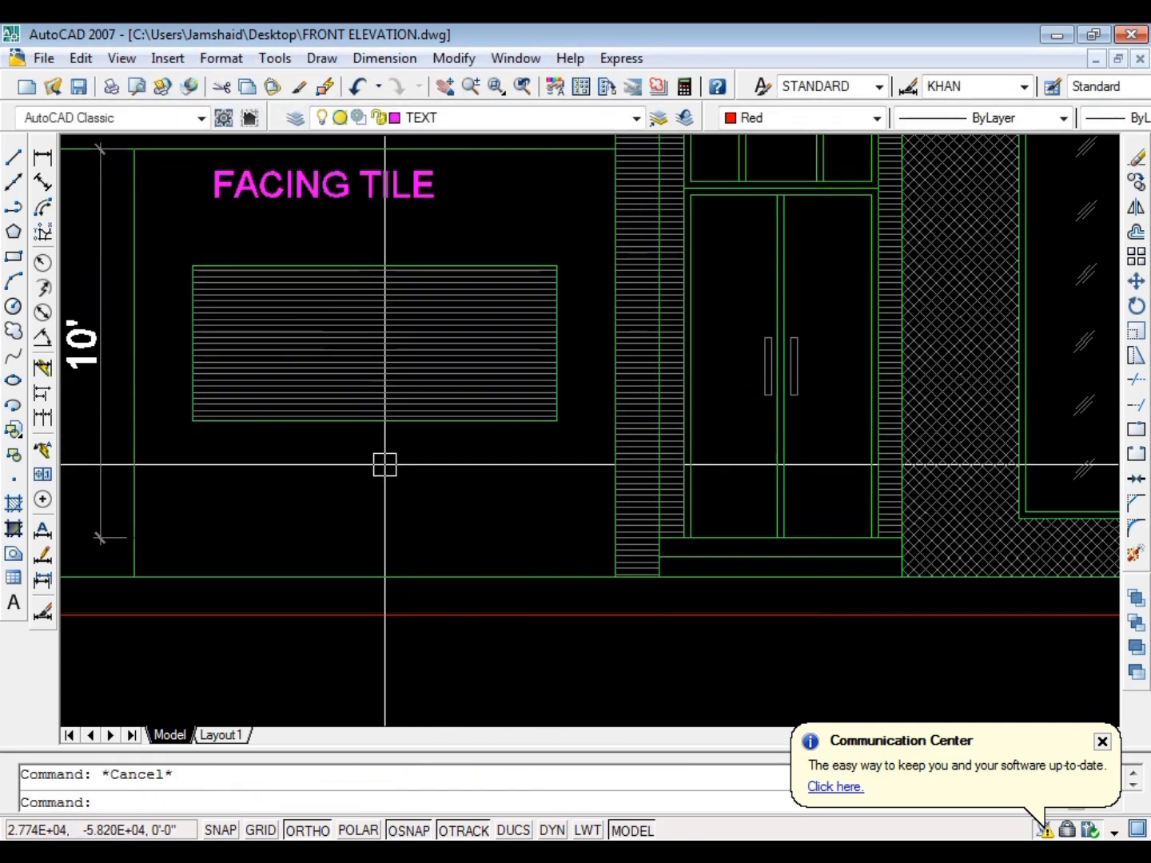
key("Escape")
Move the FACING TILE label slightly down and sideways so it sits closer above the hatched window
left_click(333, 190)
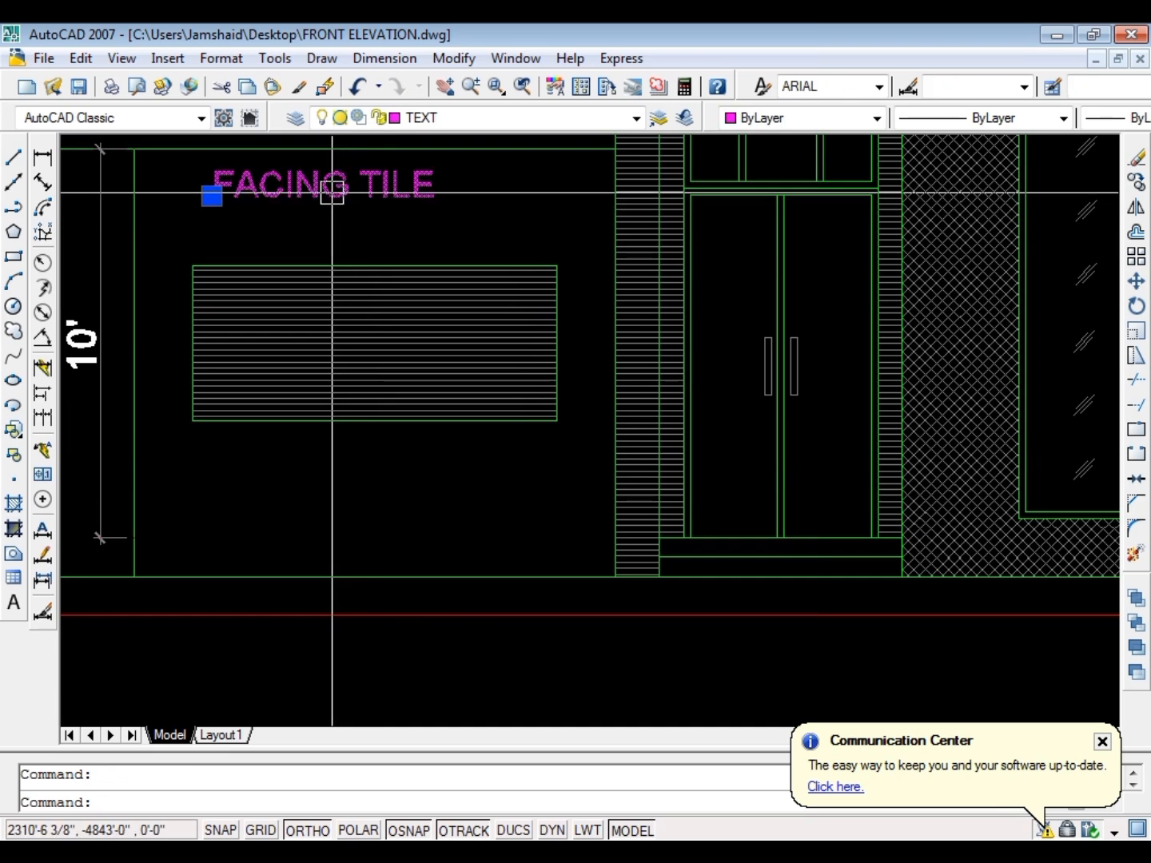
type("m")
key("Return")
left_click(327, 192)
scroll(338, 198, "up", 3)
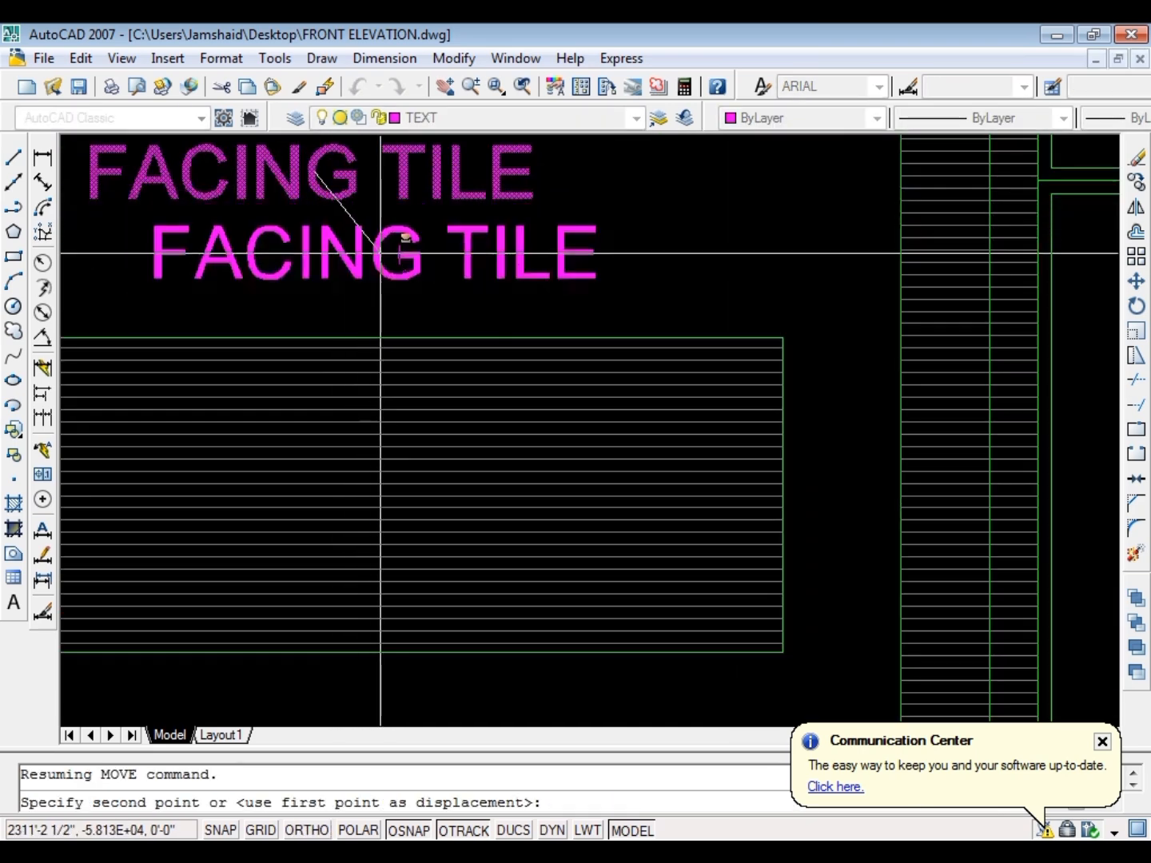
left_click(379, 258)
key("Escape")
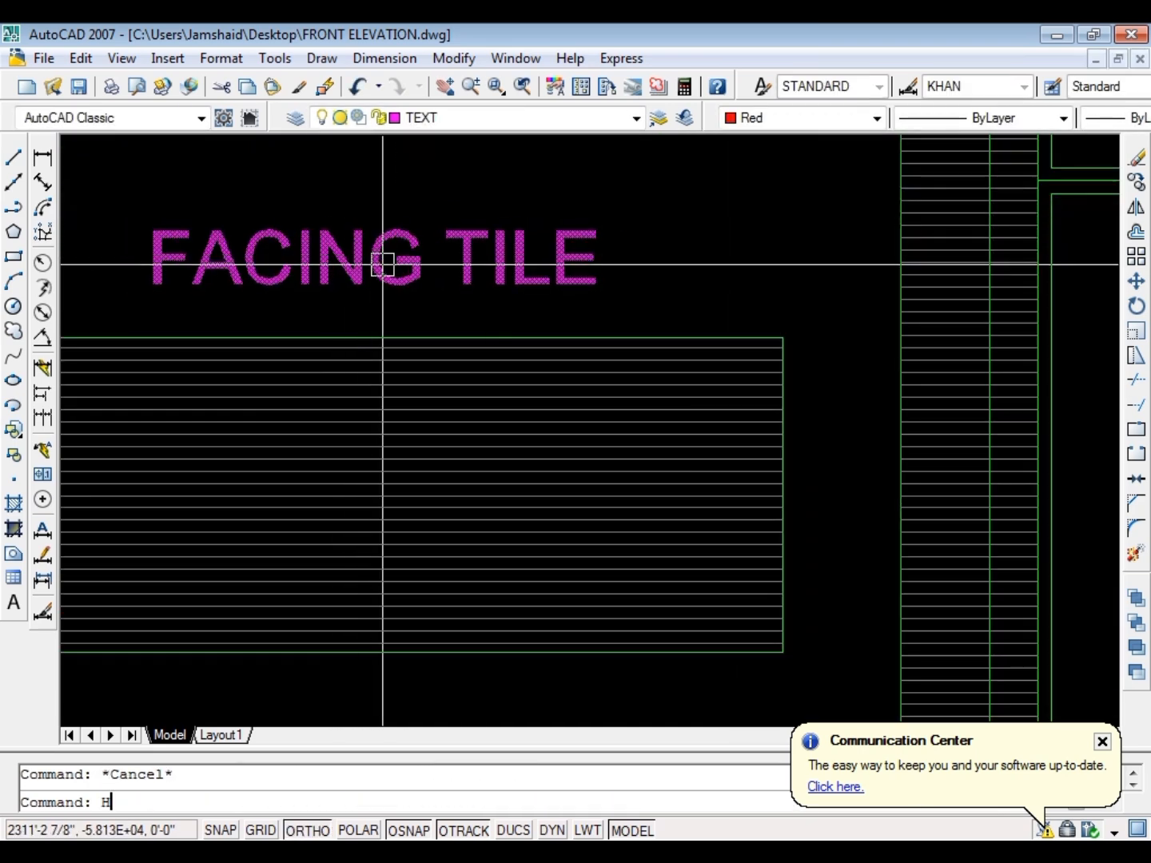
Hatch the ground-floor wall area around the FACING TILE label and the window
key("Return")
key("k")
scroll(415, 277, "down", 4)
left_click(515, 261)
key("Return")
key("Return")
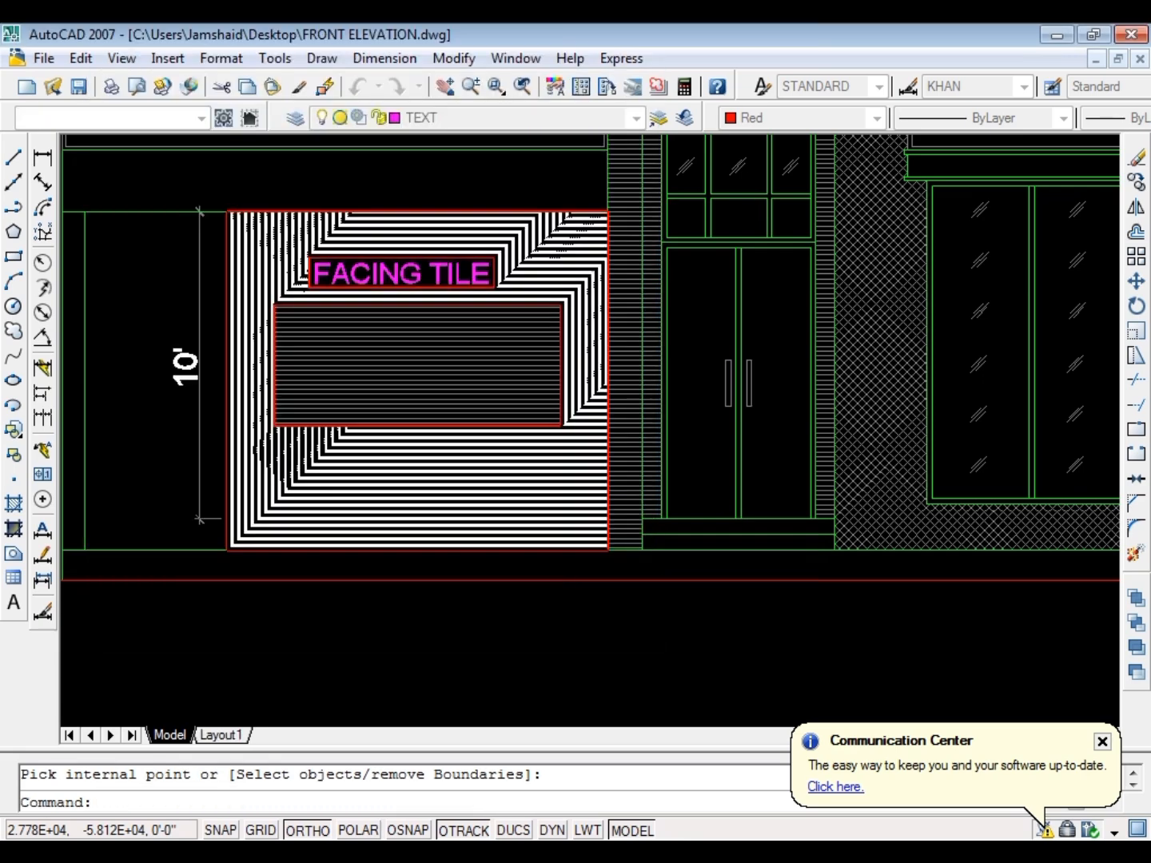
Match the new wall hatch to the horizontal facing tile hatch on the opposite side of the facade, and save the drawing
scroll(416, 328, "down", 6)
type("ma")
key("Return")
scroll(711, 276, "up", 2)
left_click(608, 330)
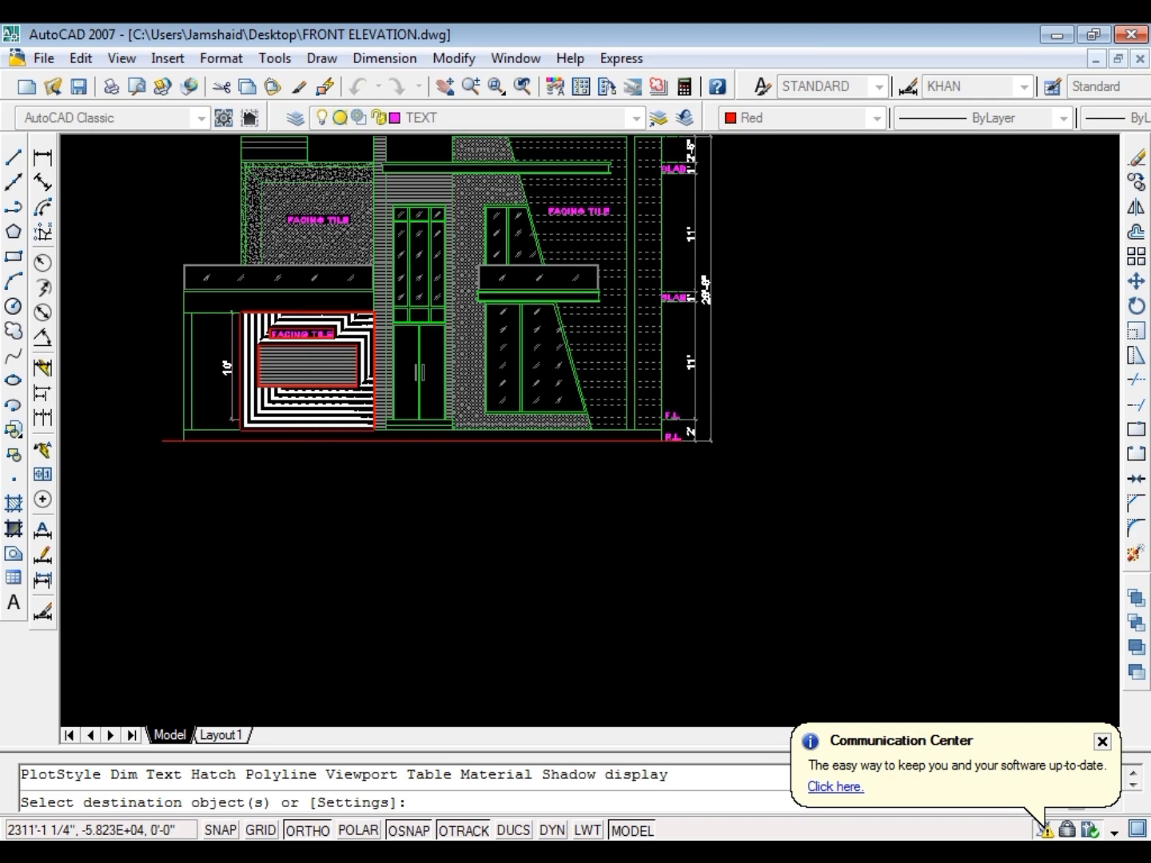
left_click(301, 415)
scroll(310, 418, "up", 2)
scroll(322, 442, "up", 1)
key("Escape")
key("Escape")
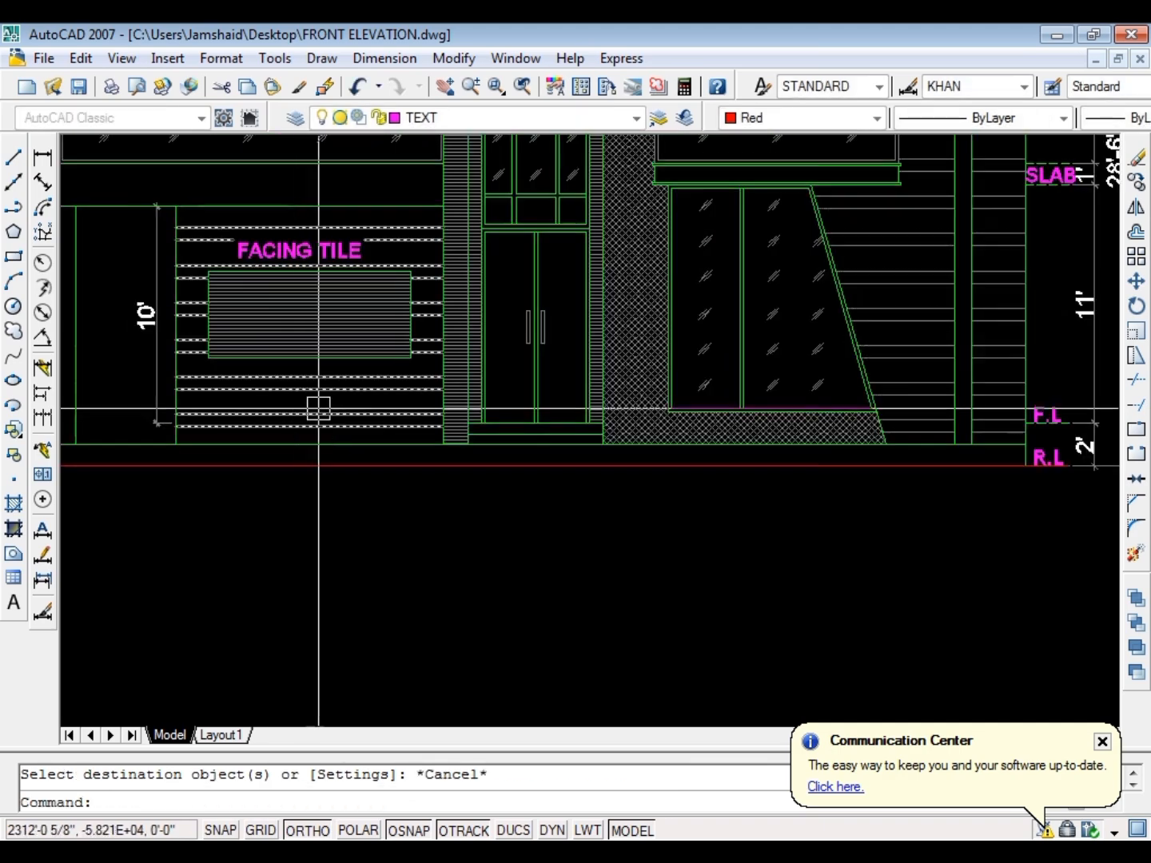
scroll(447, 452, "down", 5)
key("ctrl+s")
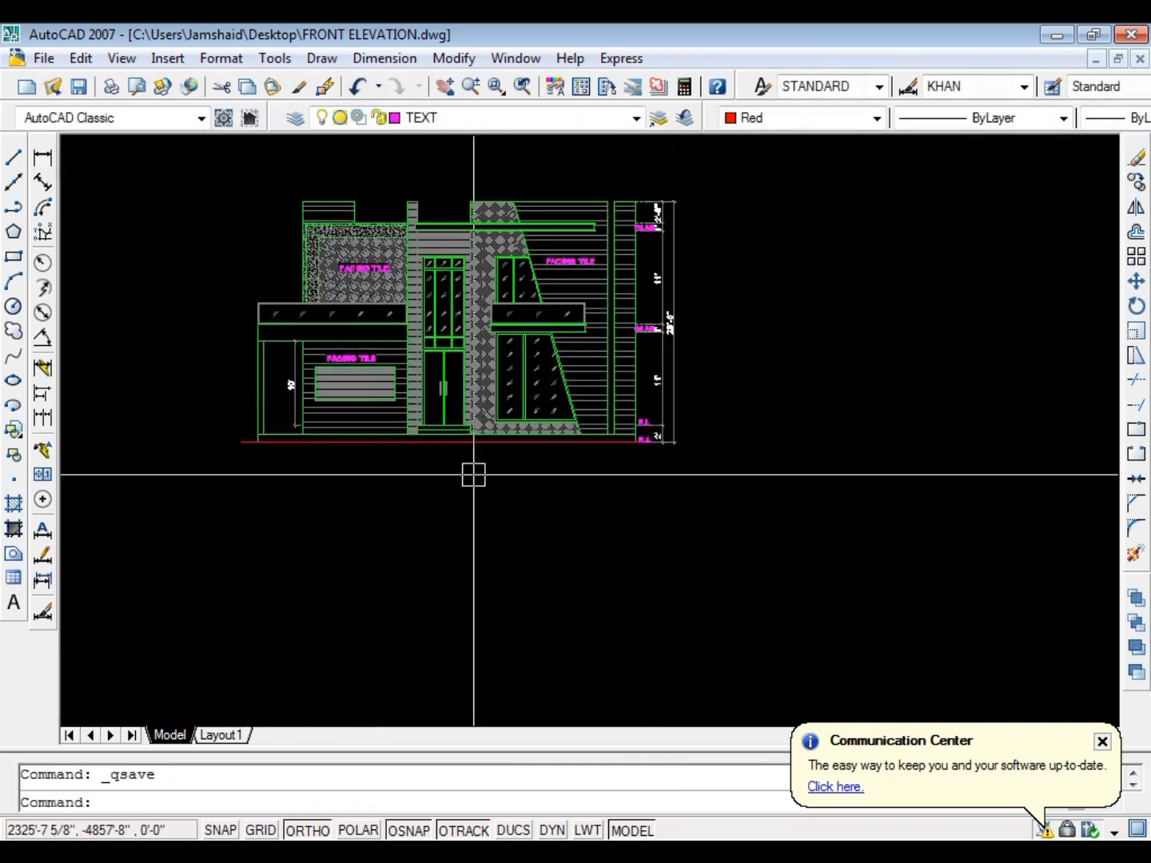
scroll(456, 404, "down", 5)
scroll(344, 370, "up", 10)
left_click(377, 242)
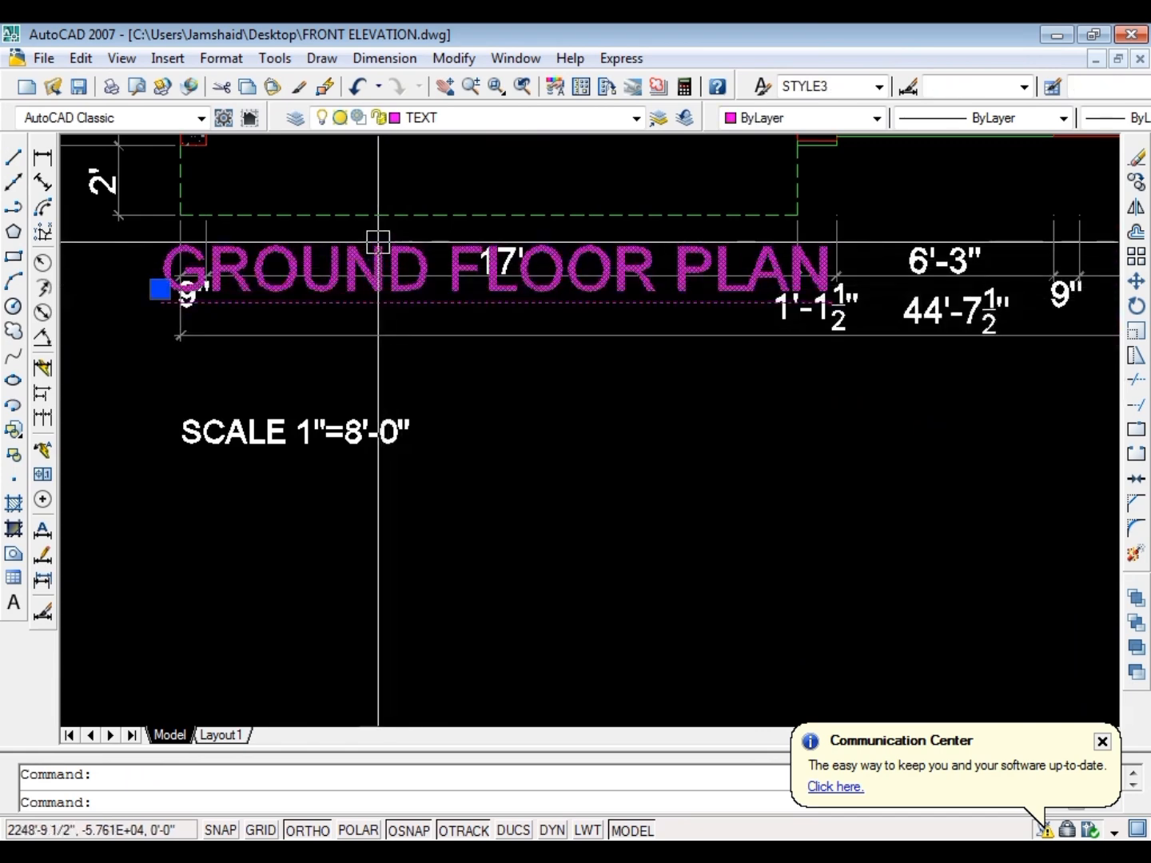
key("Escape")
left_click(356, 242)
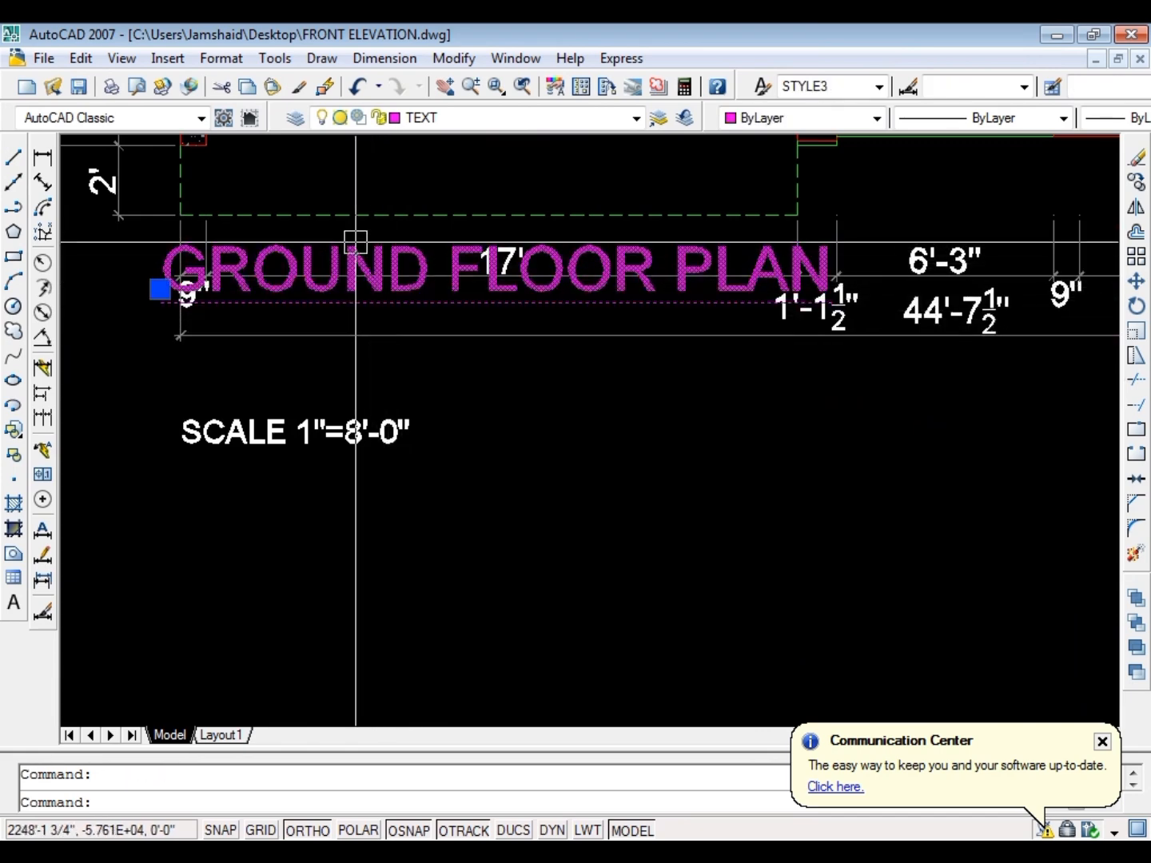
type("m")
key("Return")
left_click(161, 290)
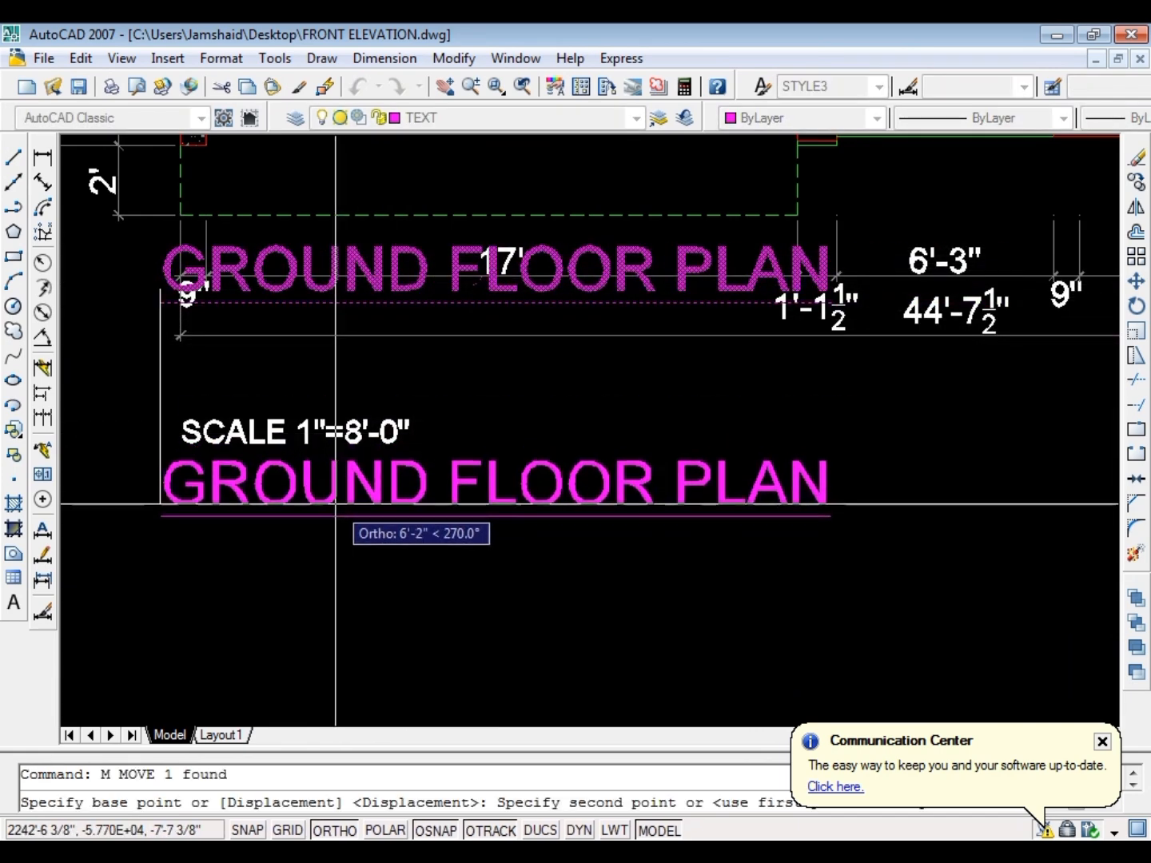
key("Escape")
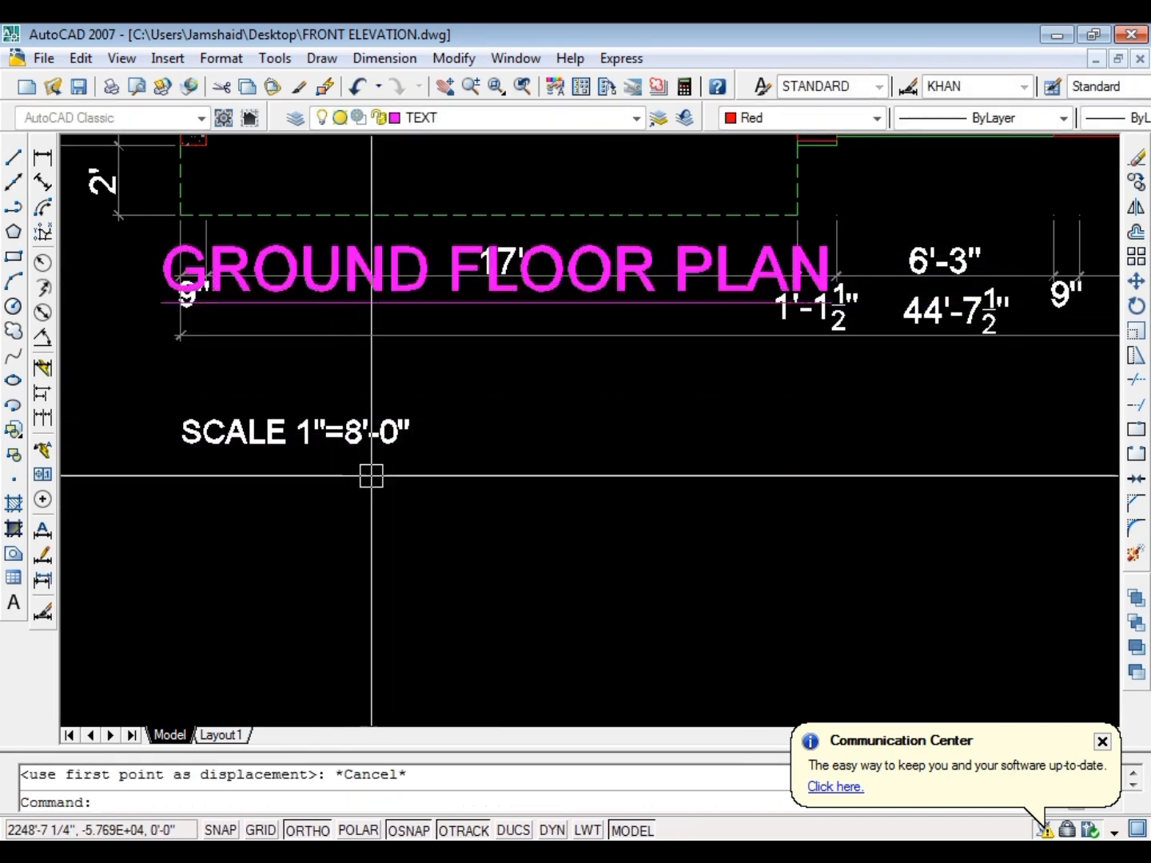
Move the GROUND FLOOR PLAN title straight down clear of the dimension lines and erase the scale note beneath it
left_click(415, 320)
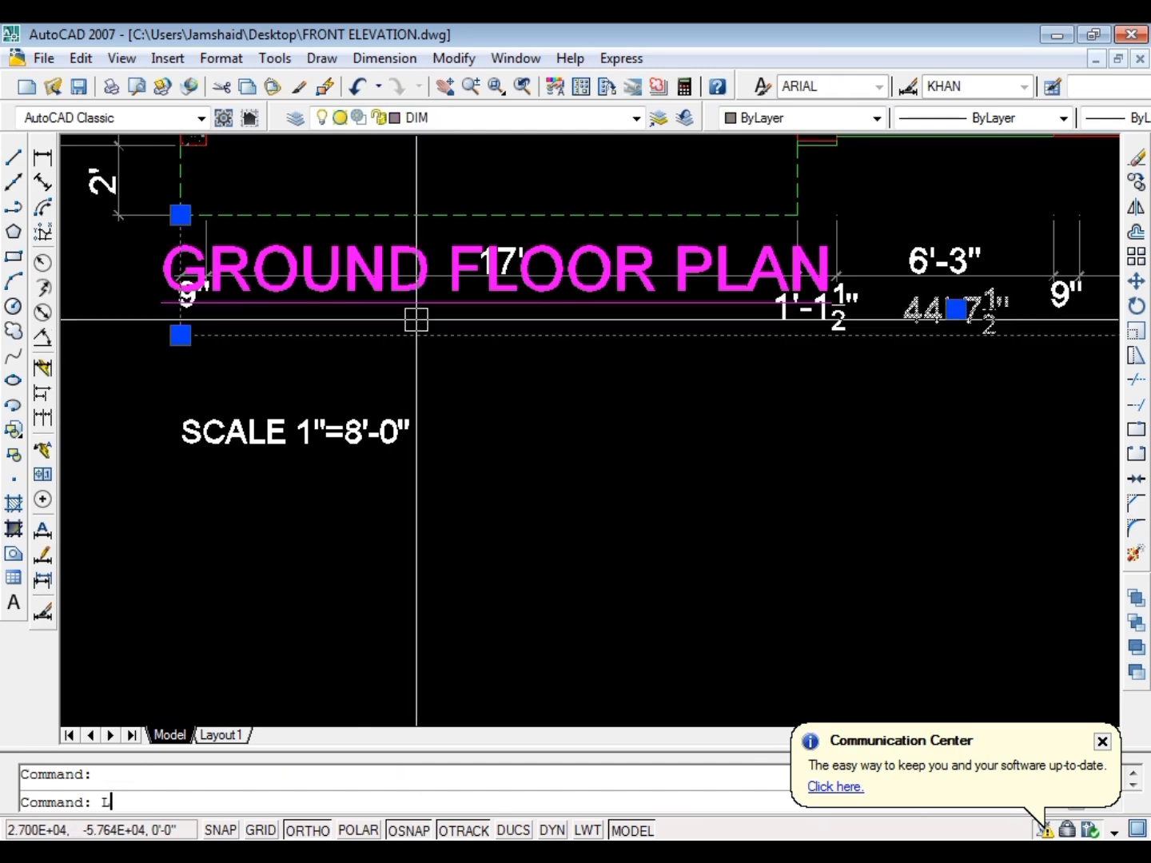
left_click(410, 249)
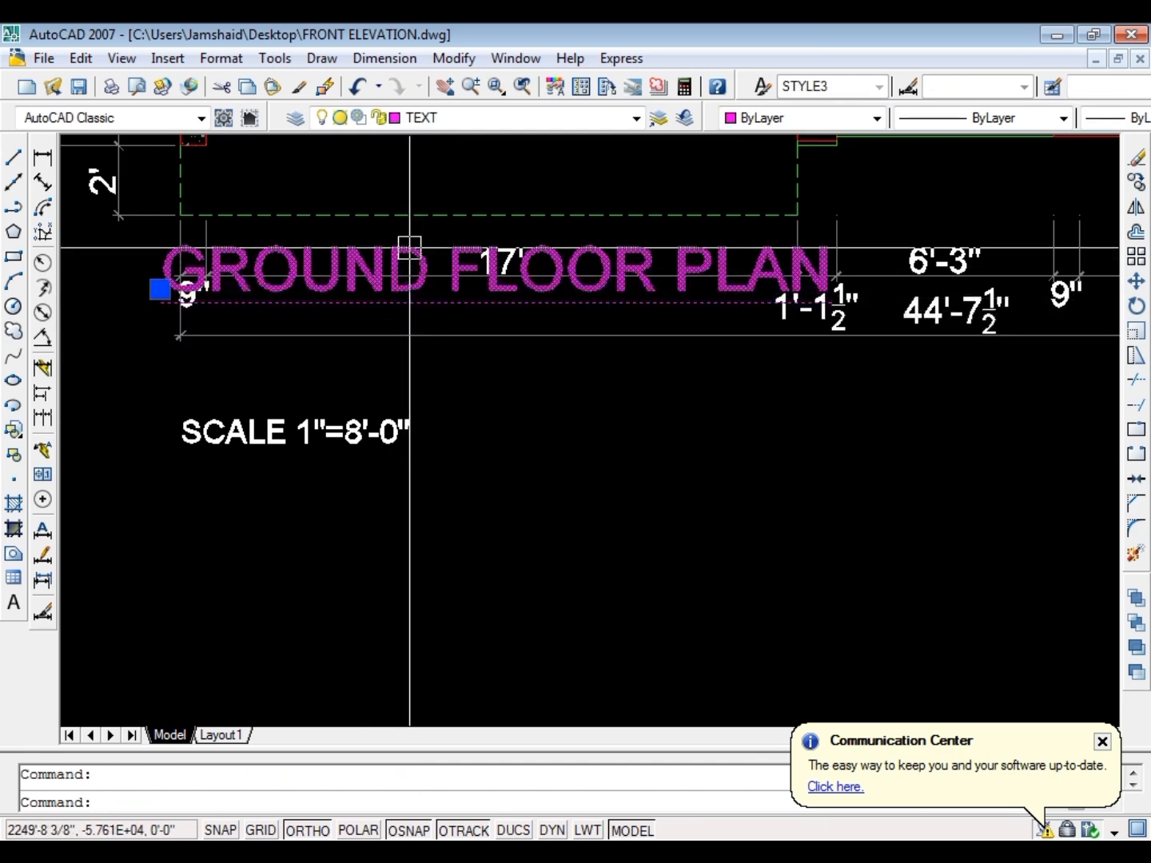
type("M")
key("Return")
left_click(400, 266)
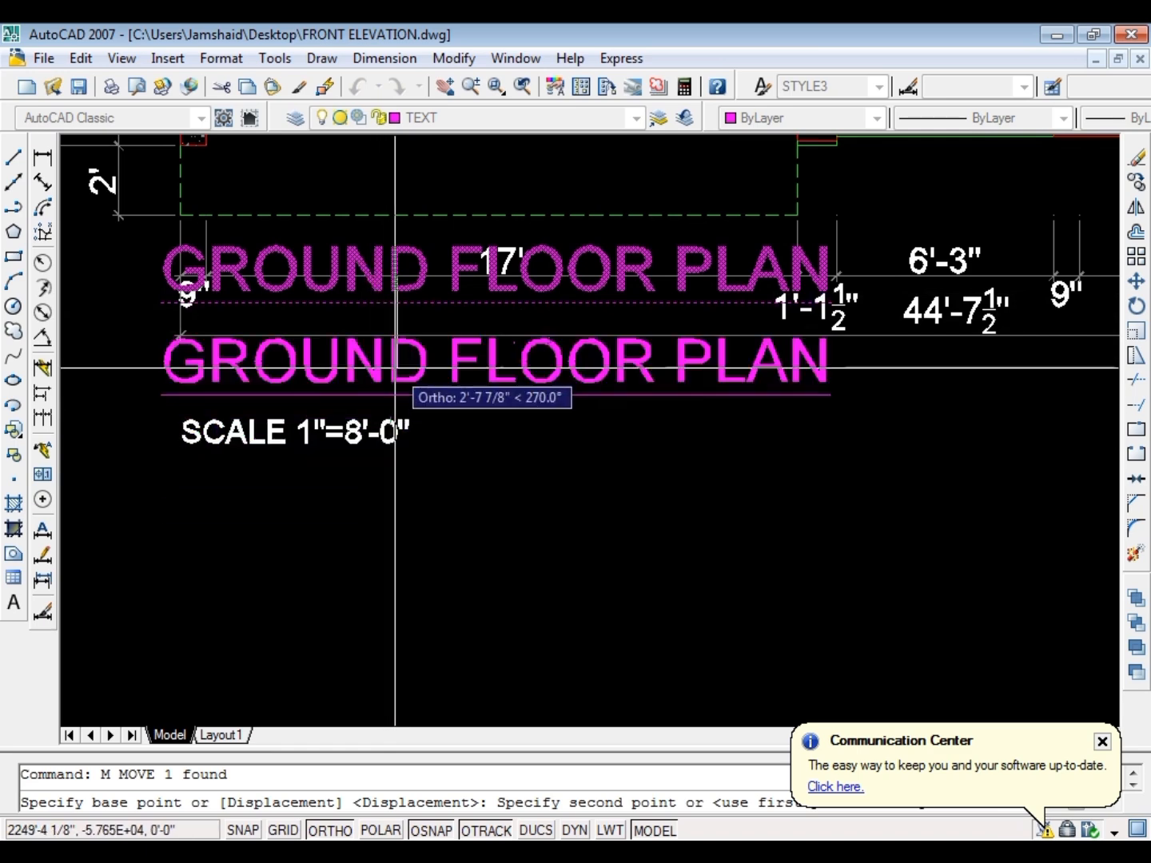
left_click(396, 377)
left_click(290, 428)
type("E")
key("Return")
scroll(262, 444, "down", 6)
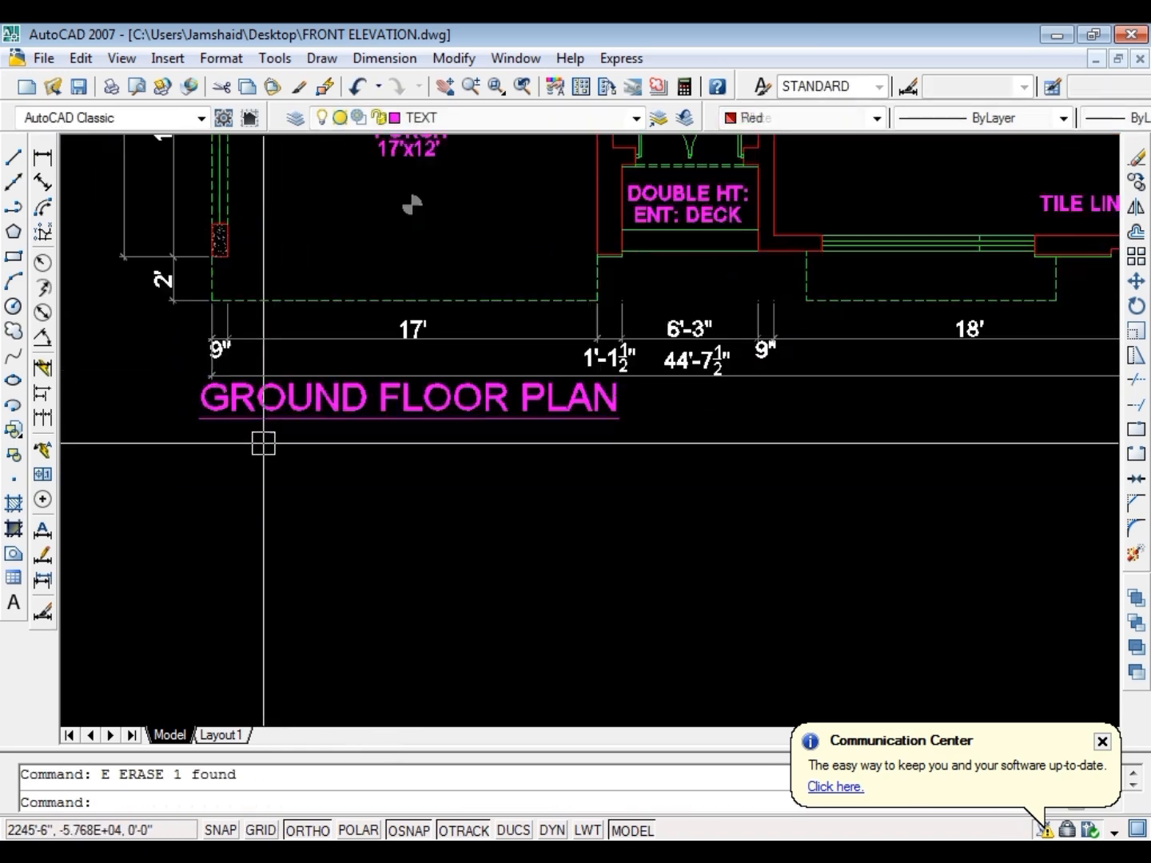
Move the FIRST FLOOR PLAN title straight down below the dimension lines and erase its scale note
scroll(739, 424, "up", 4)
scroll(739, 423, "up", 2)
left_click(739, 387)
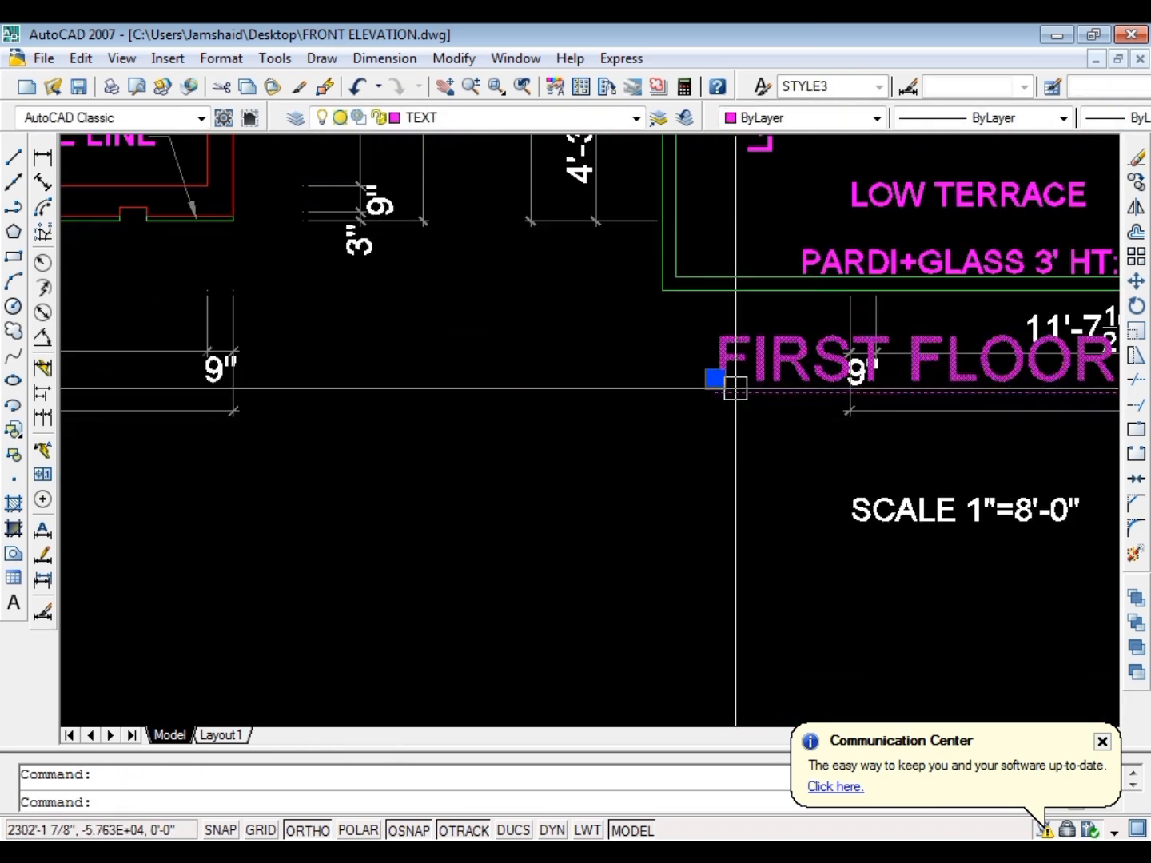
type("M")
key("Return")
left_click(735, 389)
left_click(711, 472)
left_click(867, 501)
type("E")
key("Return")
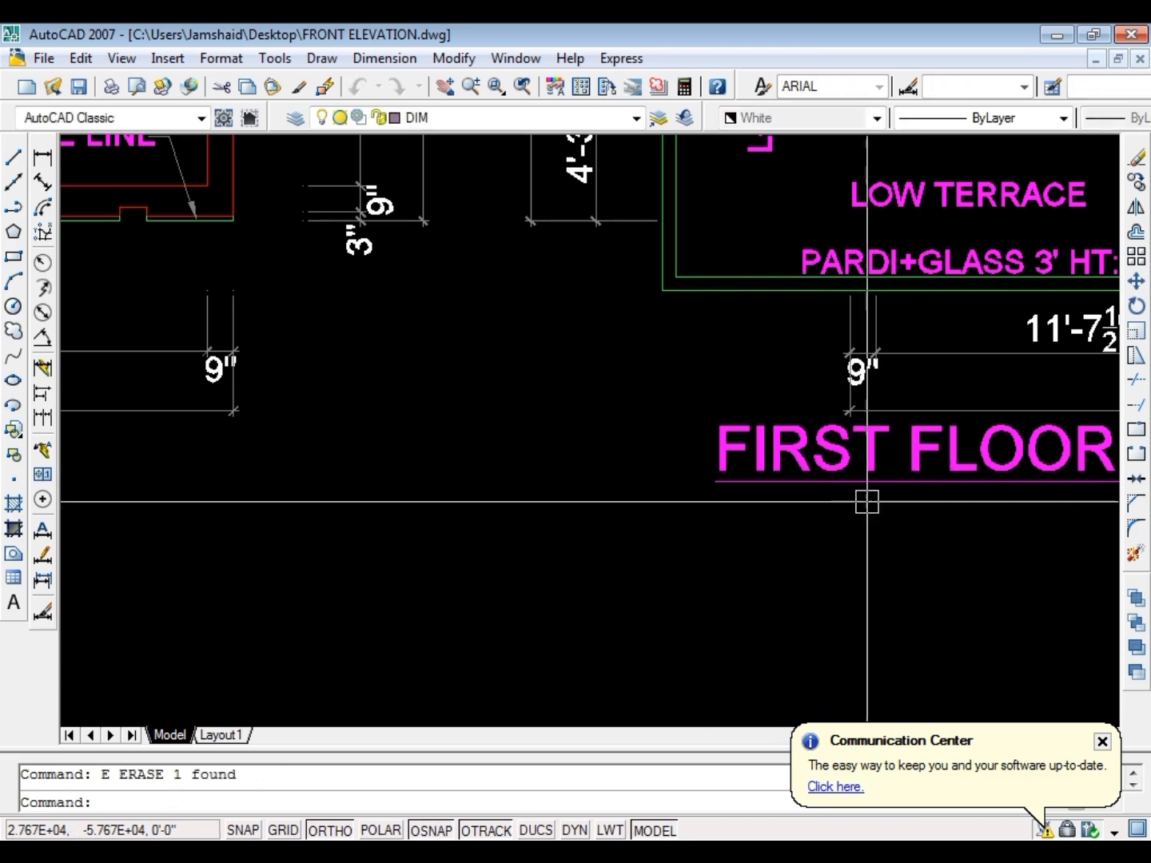
Copy the FIRST FLOOR PLAN title to just below the ground line of the front elevation
left_click(773, 468)
type("C")
key("Return")
left_click(772, 467)
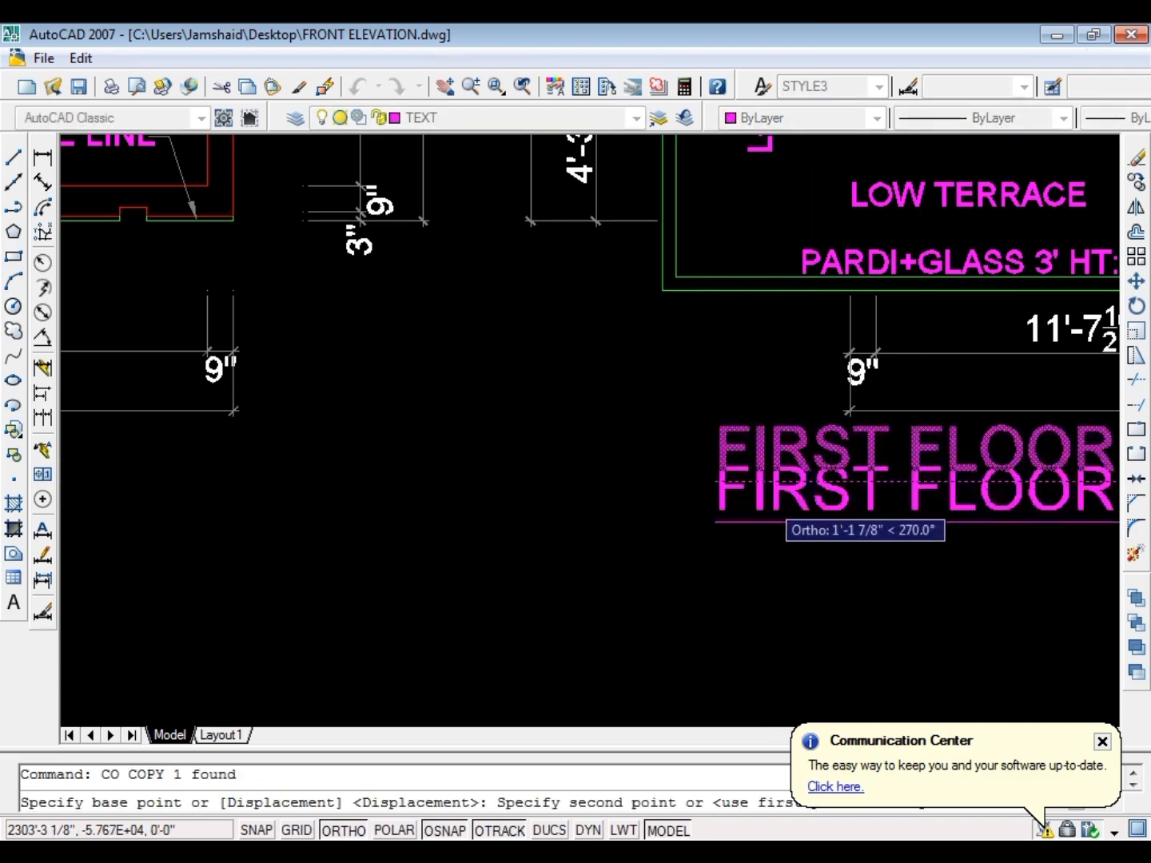
scroll(709, 406, "down", 5)
scroll(750, 624, "up", 5)
scroll(619, 465, "down", 2)
scroll(629, 380, "up", 6)
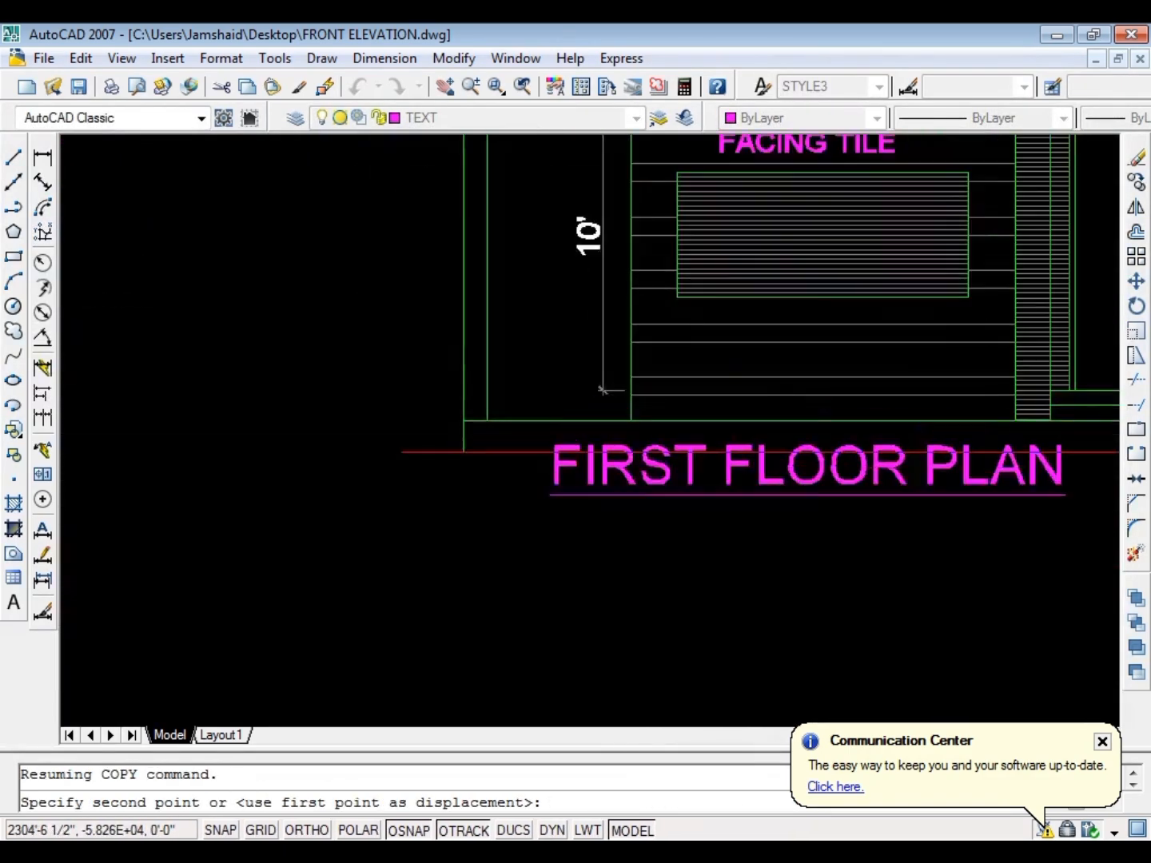
left_click(581, 499)
key("Escape")
Change the copied title under the elevation to FRONT ELEVATION and underline it
double_click(592, 487)
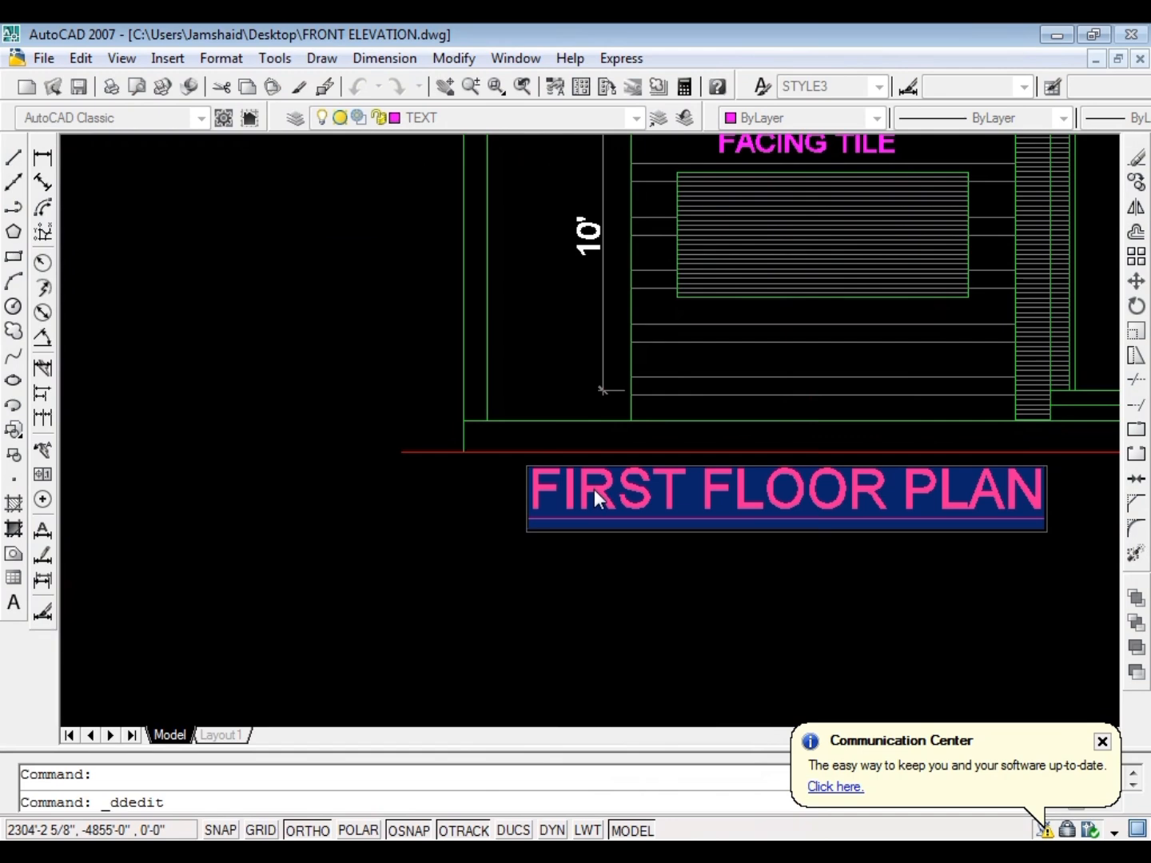
type("FRONT ELEVATION")
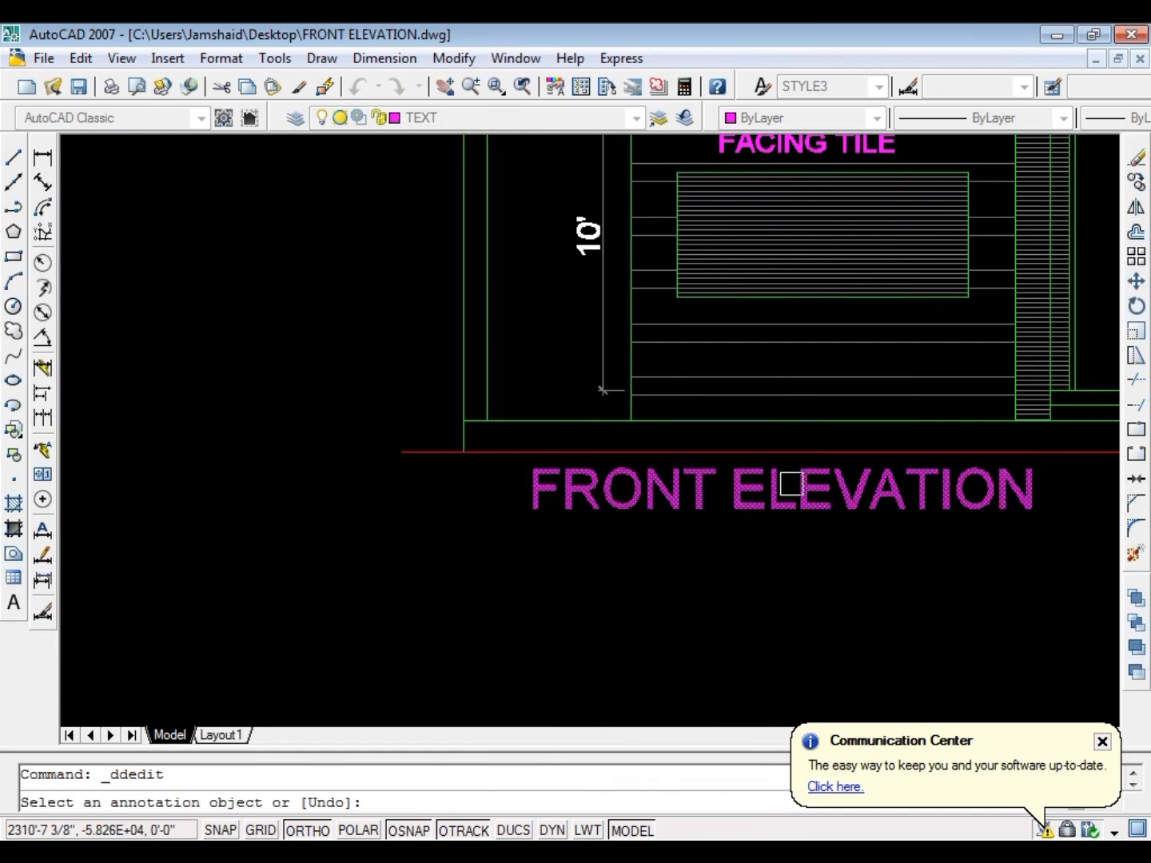
key("Escape")
scroll(652, 459, "down", 2)
double_click(645, 485)
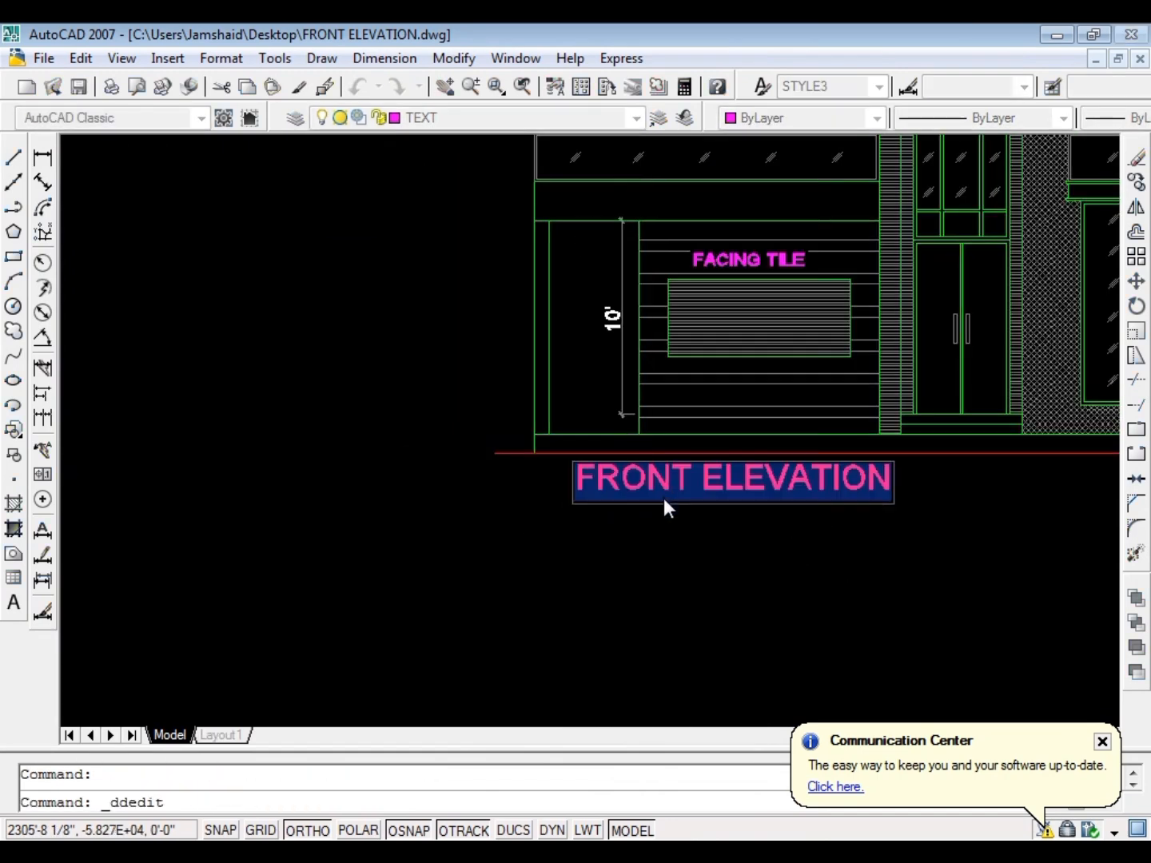
key("ctrl+u")
left_click(680, 587)
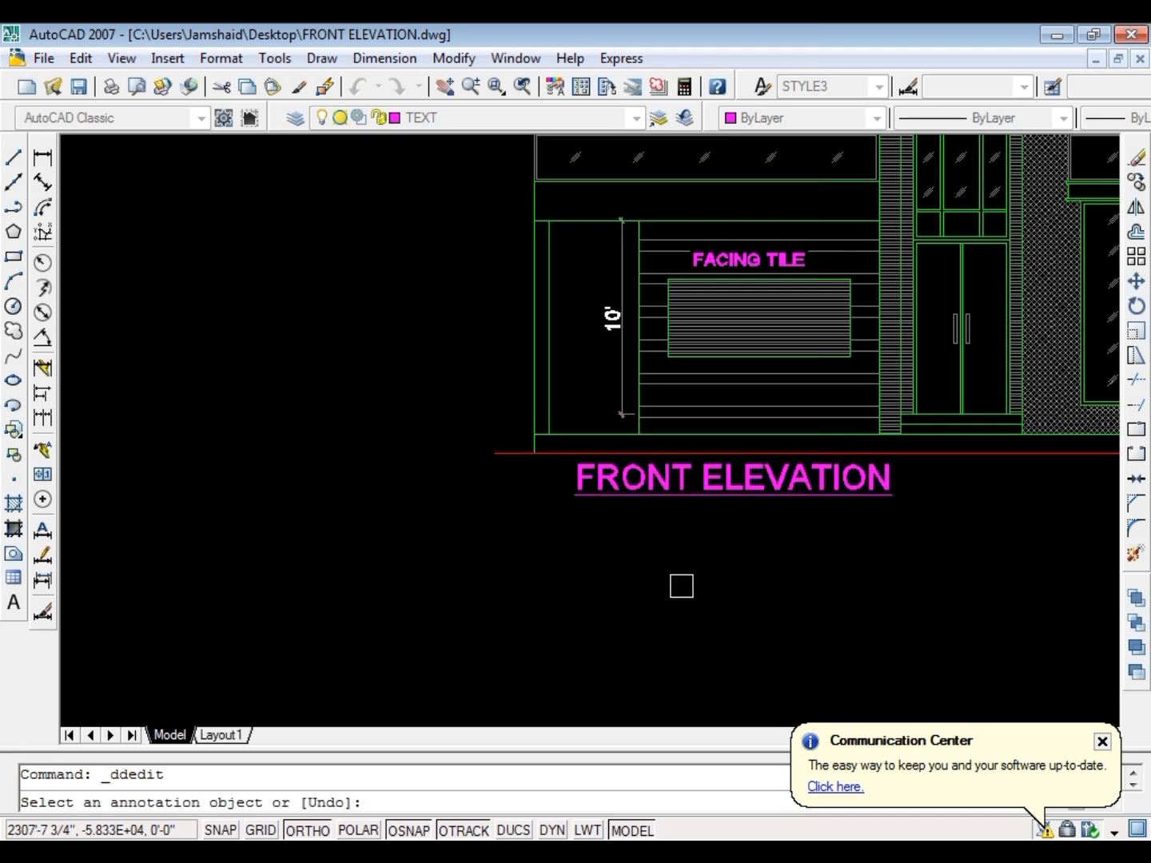
key("Escape")
Add a vertical dimension outside the porch from the red ground line to the top of the glass railing
type("D")
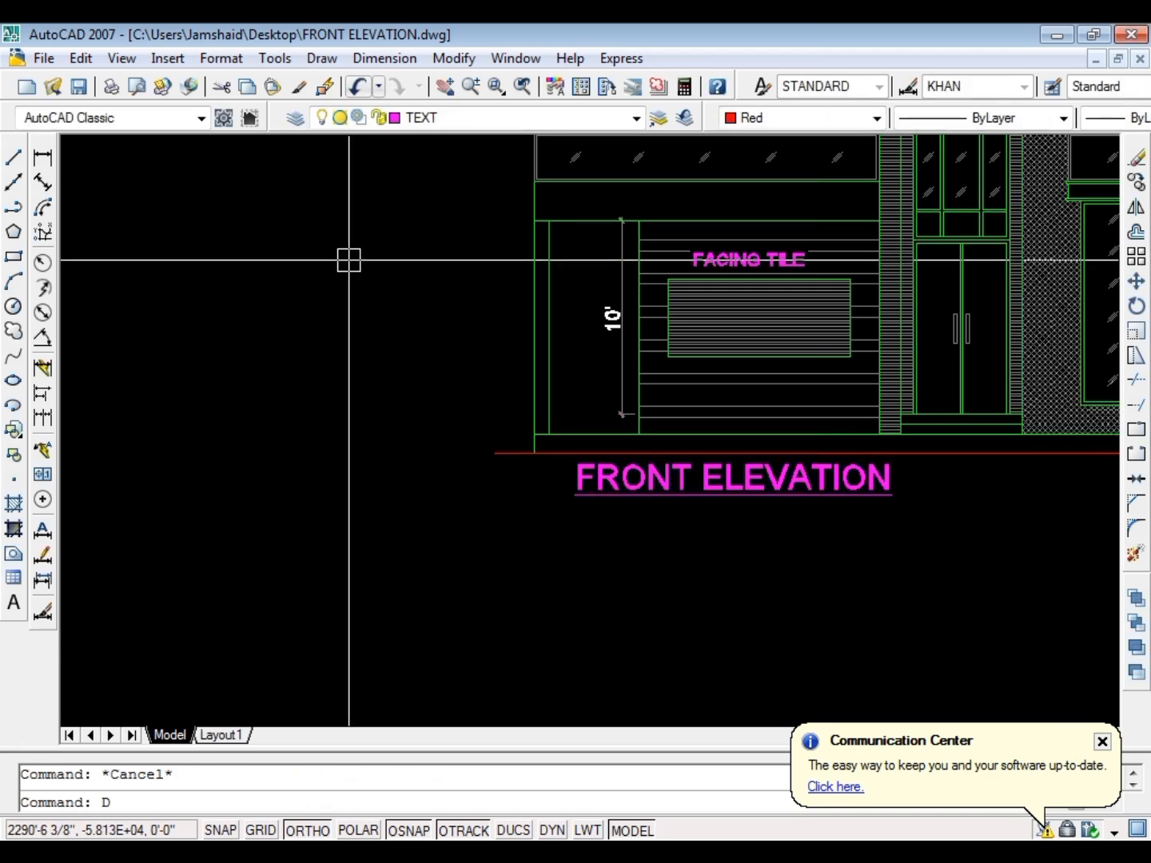
type("LI")
key("Return")
left_click(518, 454)
scroll(480, 456, "down", 2)
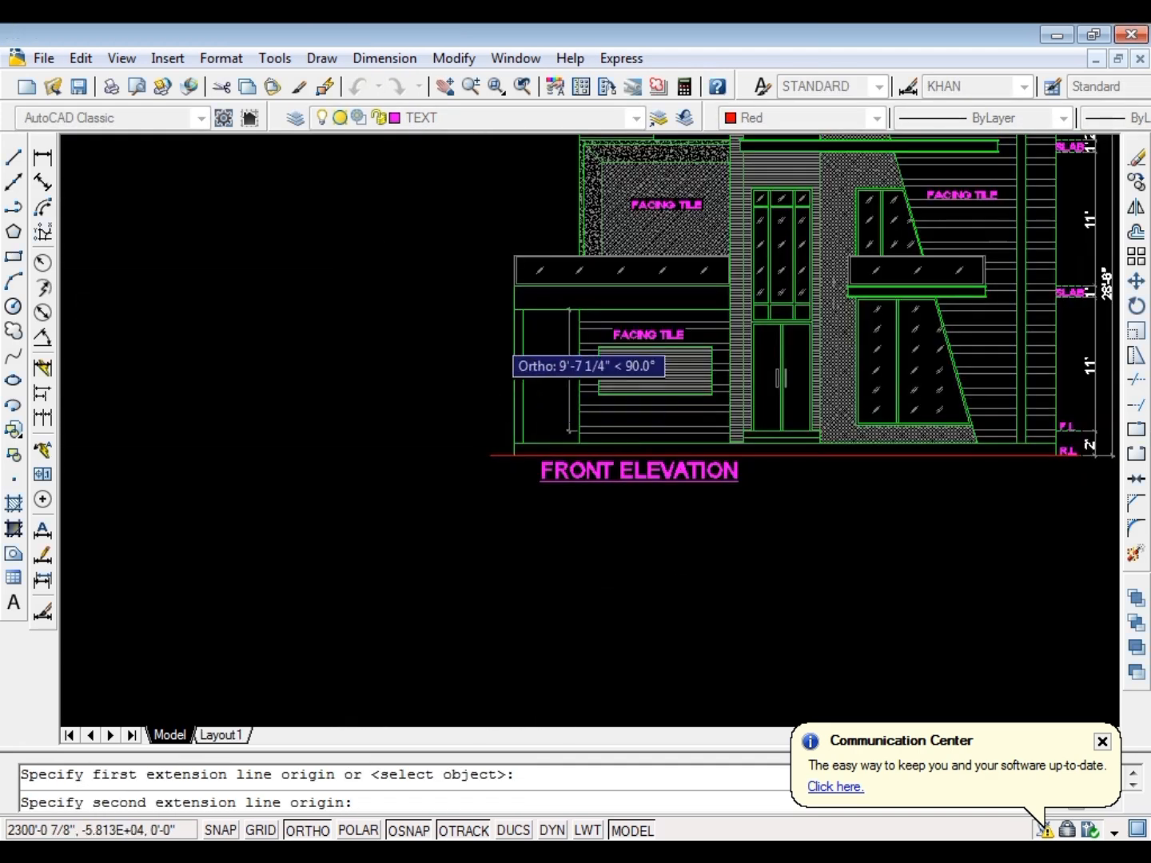
scroll(503, 256, "up", 3)
left_click(525, 238)
scroll(490, 303, "up", 3)
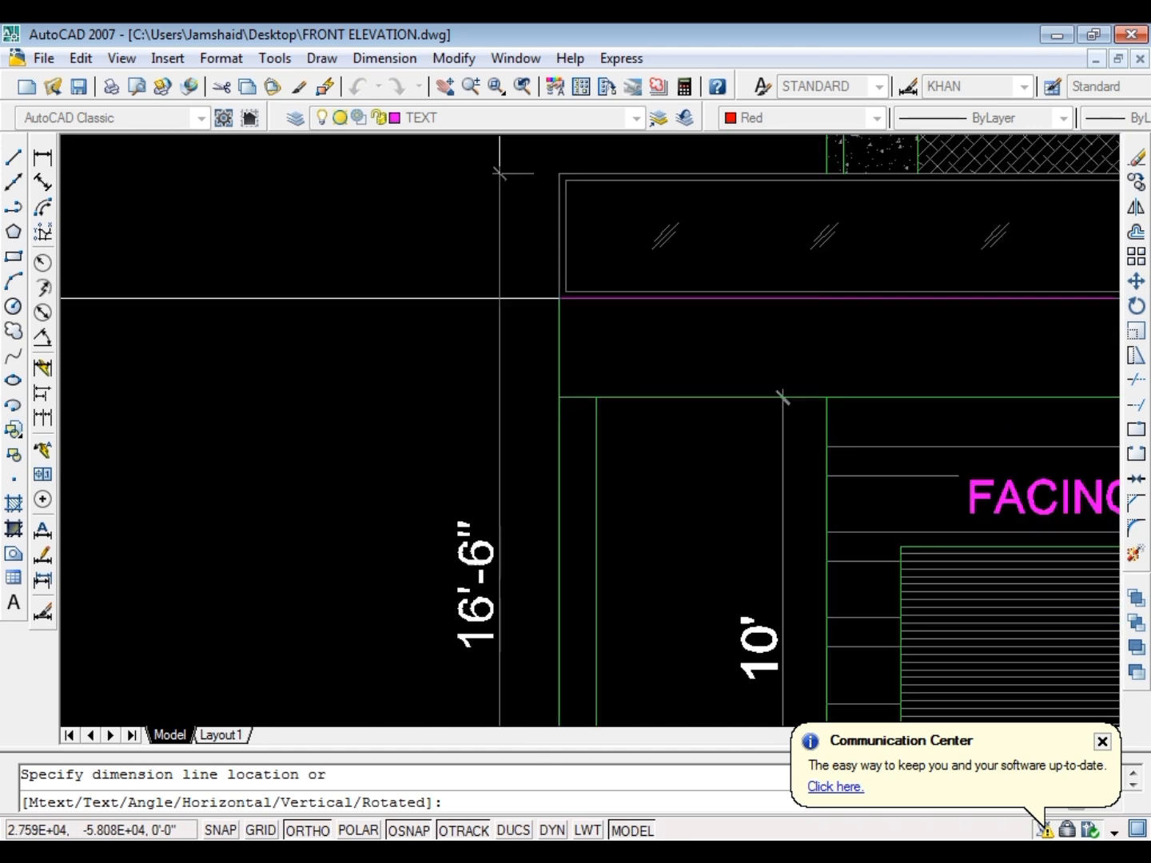
left_click(494, 302)
key("Escape")
Match the new porch-side height dimension to the style of the overall height dimension on the opposite side of the elevation
type("MNA")
key("Return")
scroll(414, 290, "down", 3)
key("Escape")
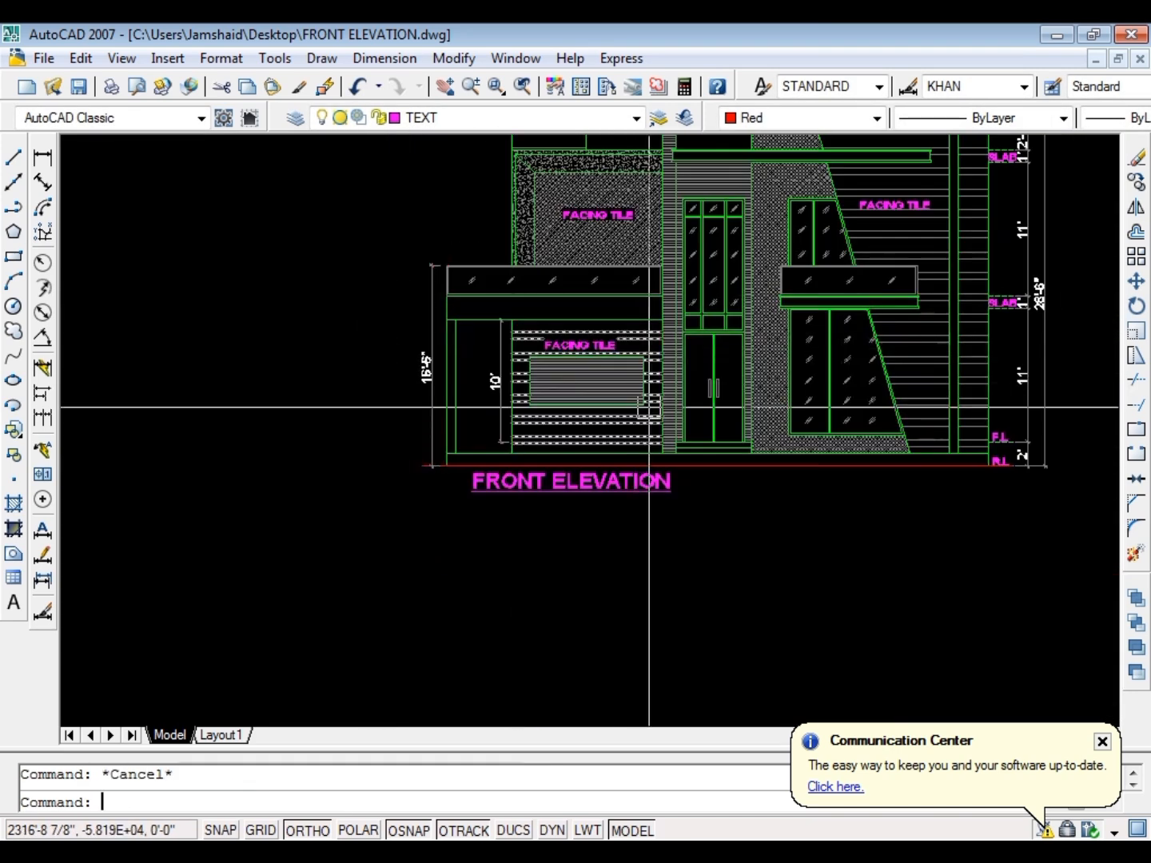
type("MA")
key("Return")
scroll(1043, 380, "up", 2)
left_click(691, 408)
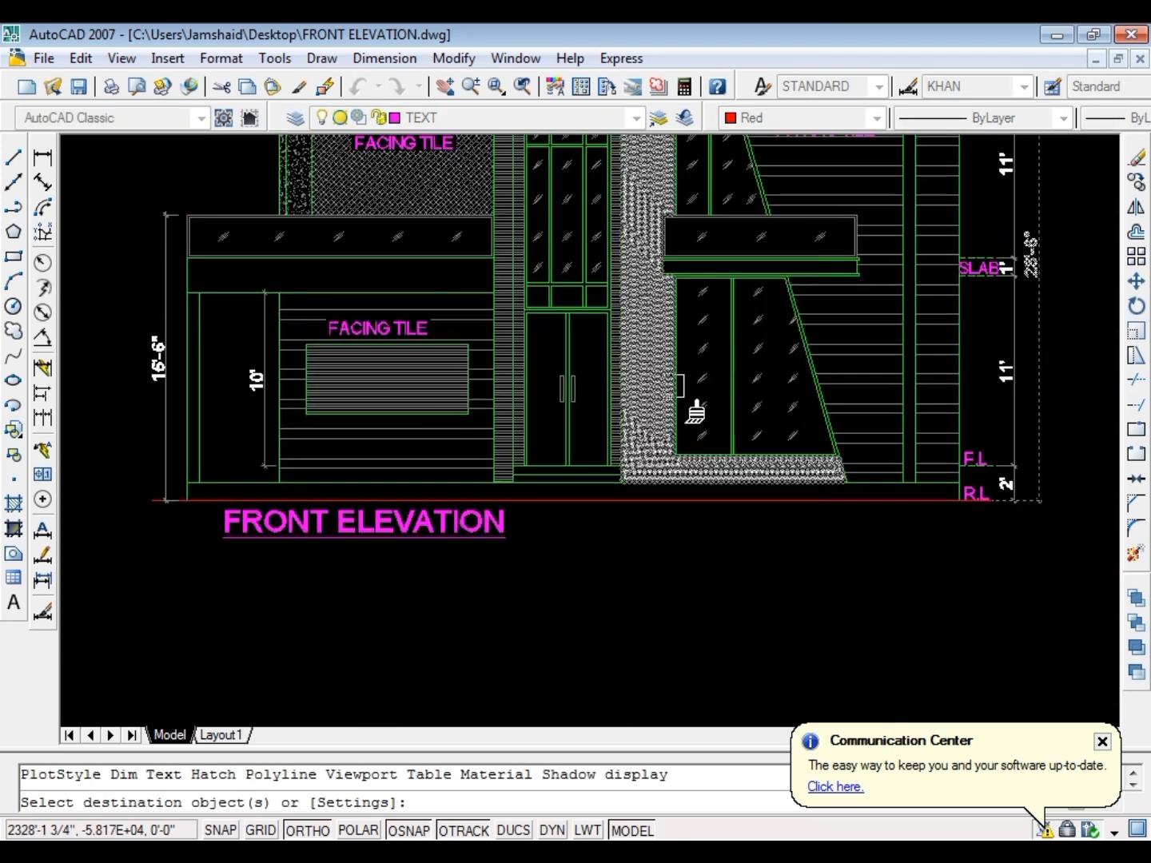
left_click(159, 371)
scroll(240, 400, "up", 4)
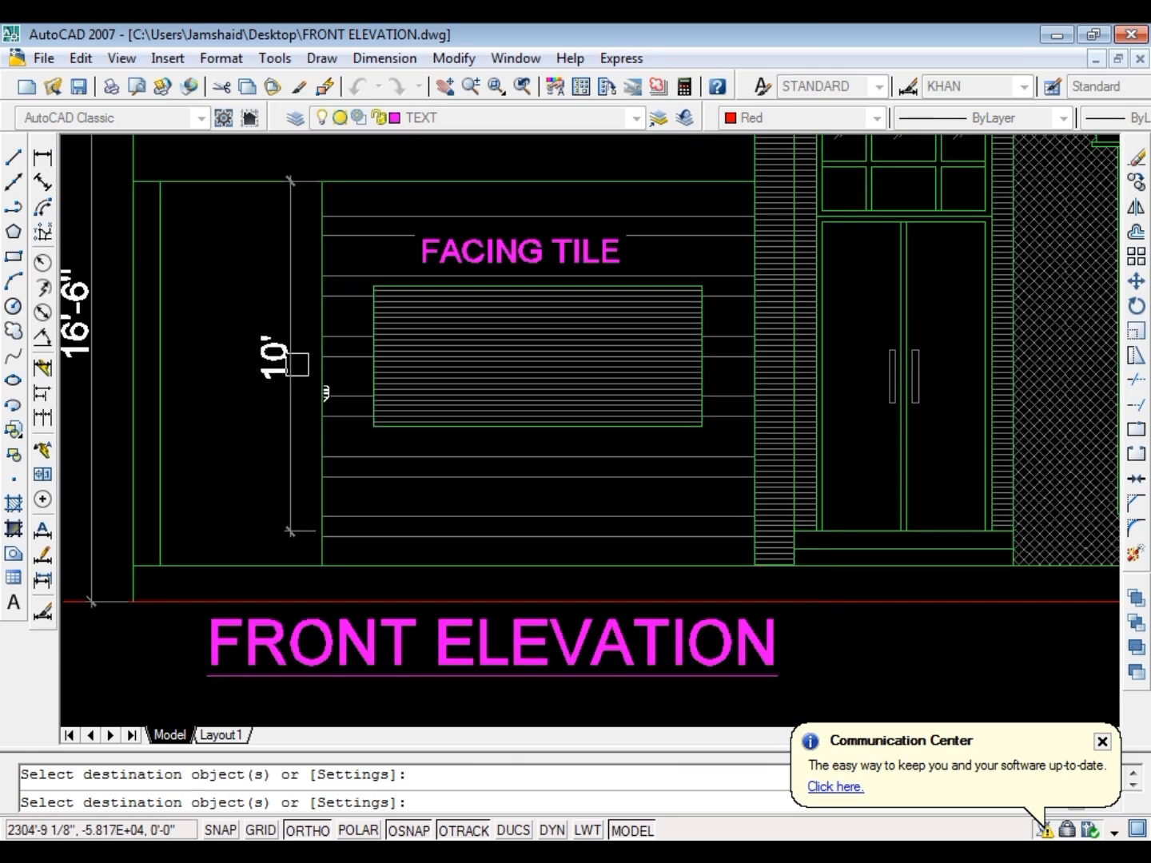
key("Escape")
Stretch the lower end of the 10' porch dimension down to the plinth line and save the drawing
left_click(291, 370)
left_click(320, 542)
left_click(322, 552)
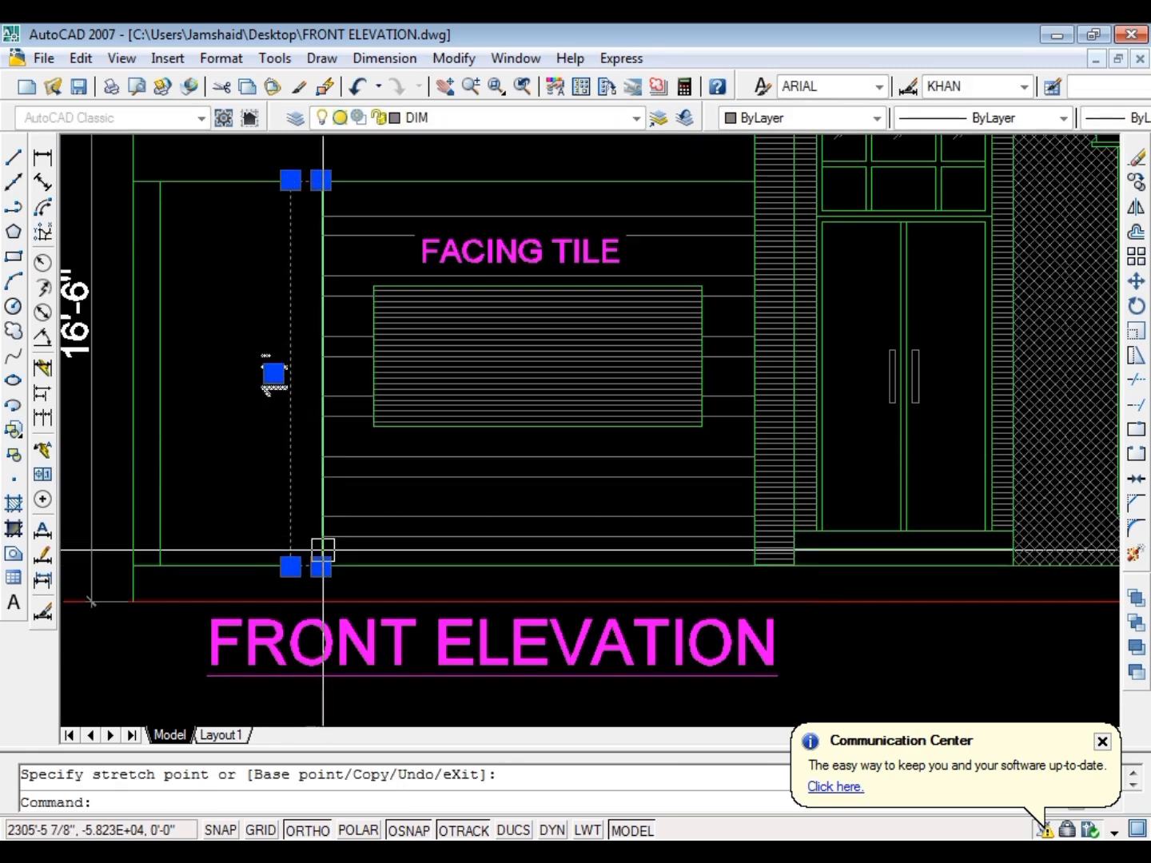
key("Escape")
scroll(267, 470, "down", 5)
scroll(310, 467, "down", 4)
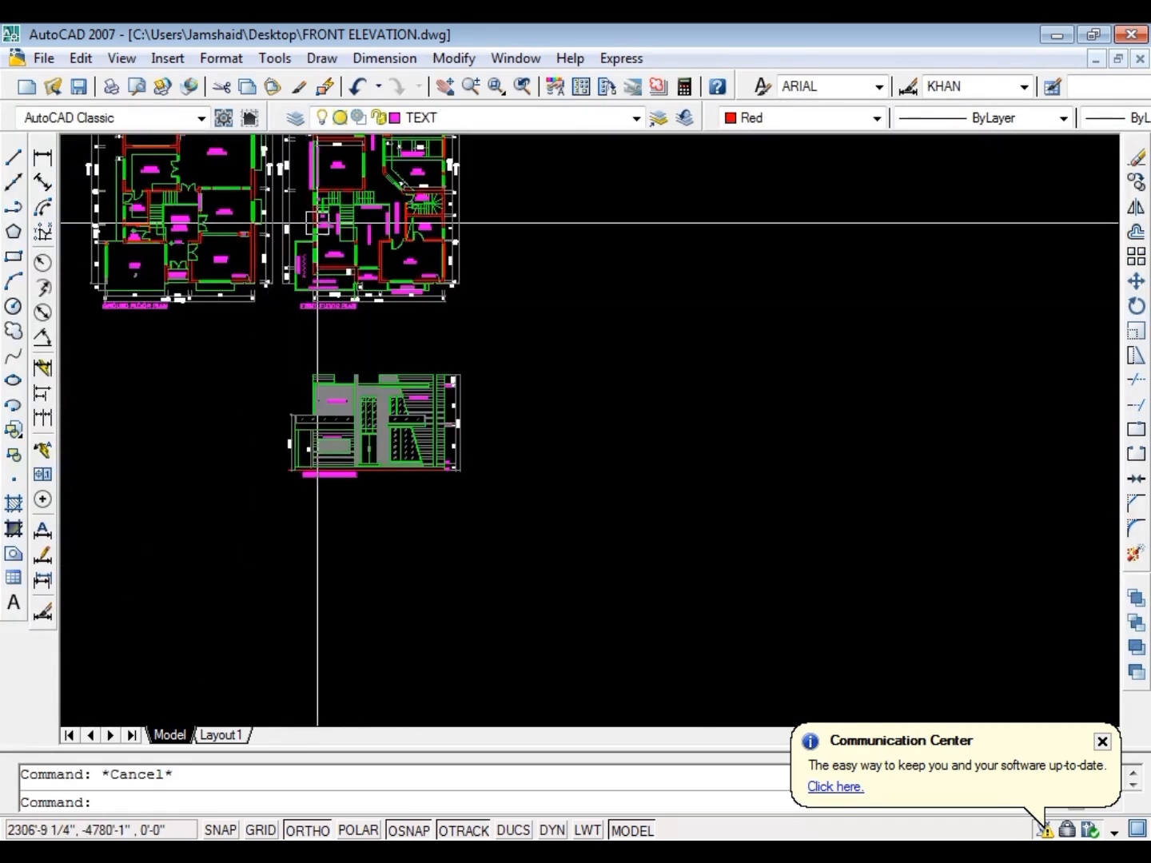
scroll(522, 264, "up", 3)
scroll(283, 335, "down", 4)
scroll(376, 265, "up", 5)
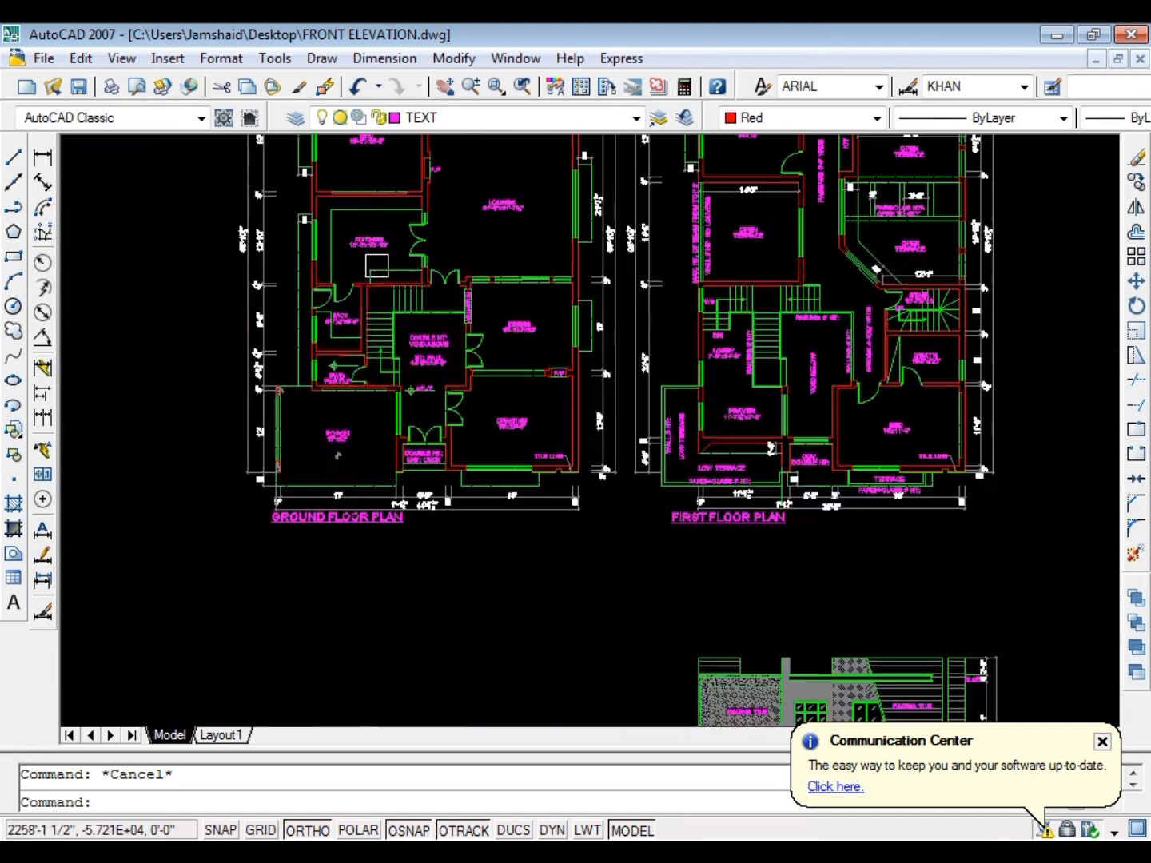
key("ctrl+s")
Offset the plinth line 9' upward across the porch opening
scroll(296, 437, "down", 4)
scroll(430, 571, "up", 4)
scroll(295, 357, "up", 4)
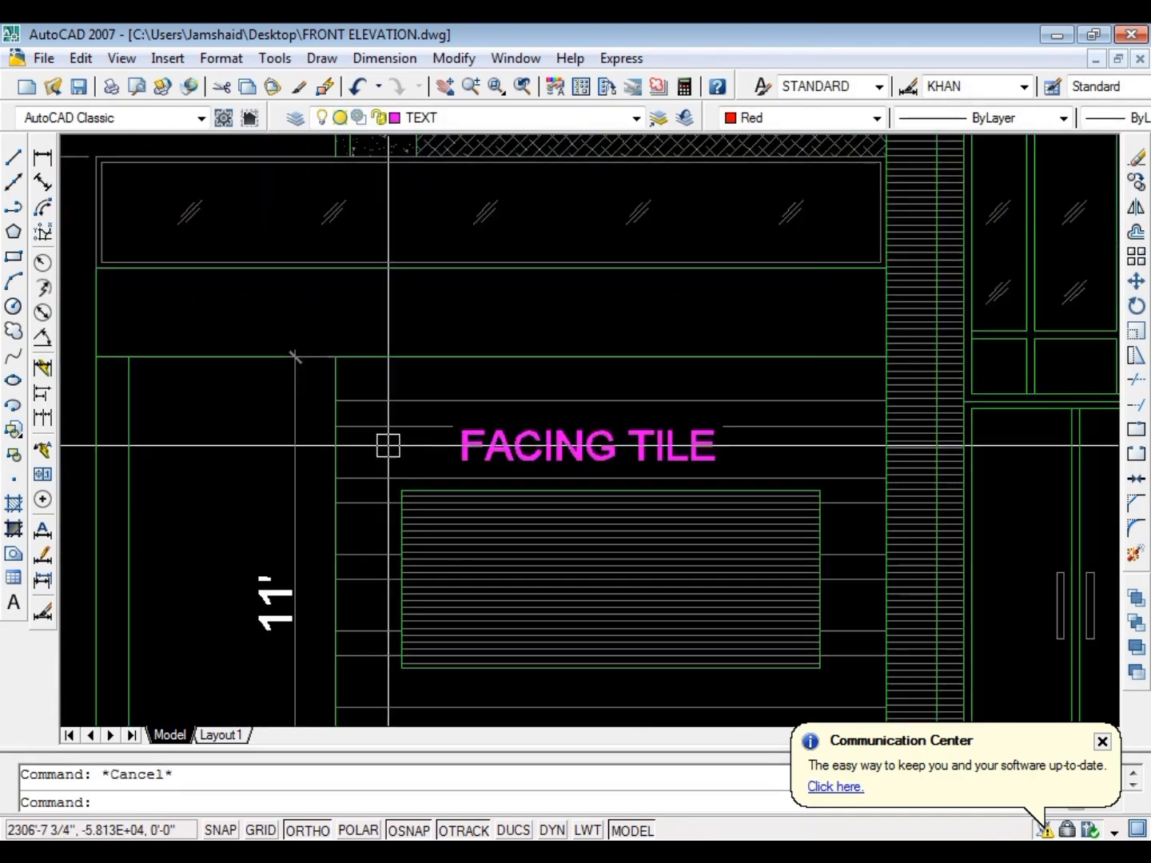
type("o")
key("Return")
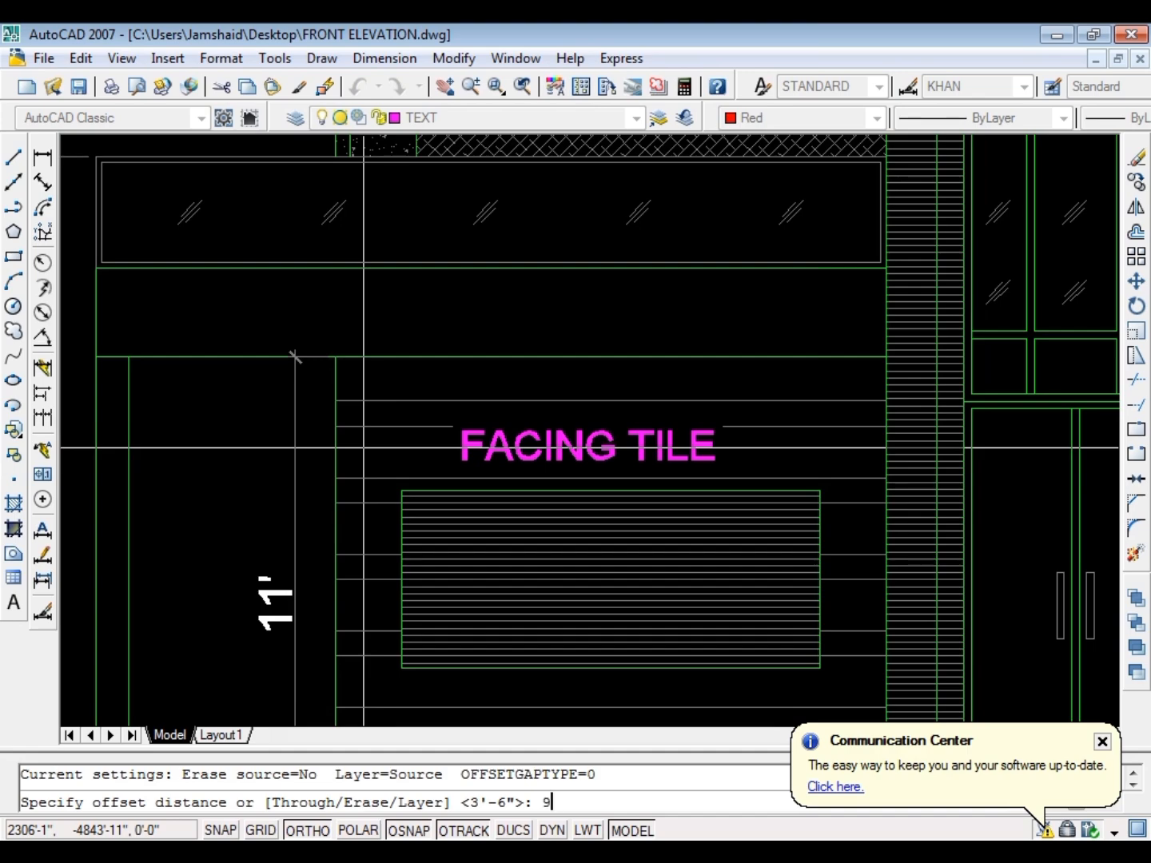
type("9'")
key("Return")
scroll(295, 357, "down", 3)
scroll(293, 580, "up", 3)
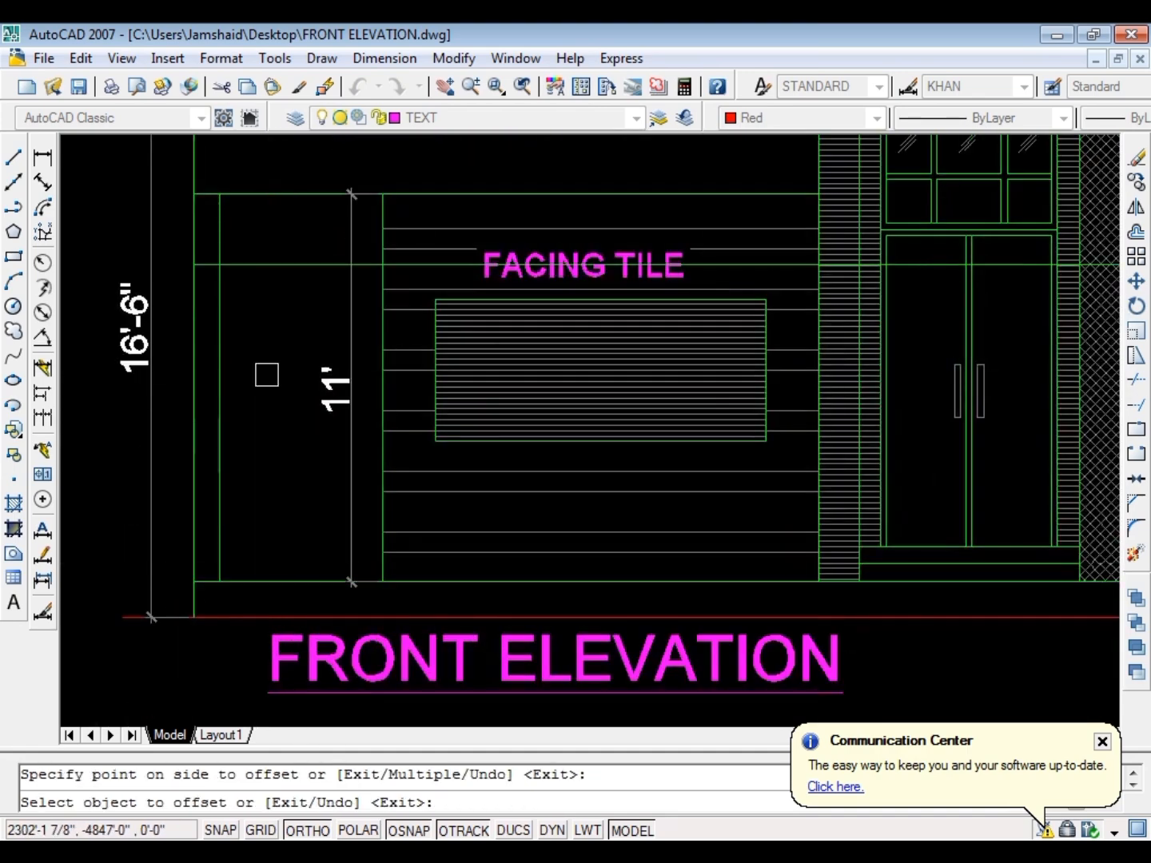
key("Escape")
Offset the outer vertical edge of the facing tile wall 24" into the porch opening
type("o")
key("Return")
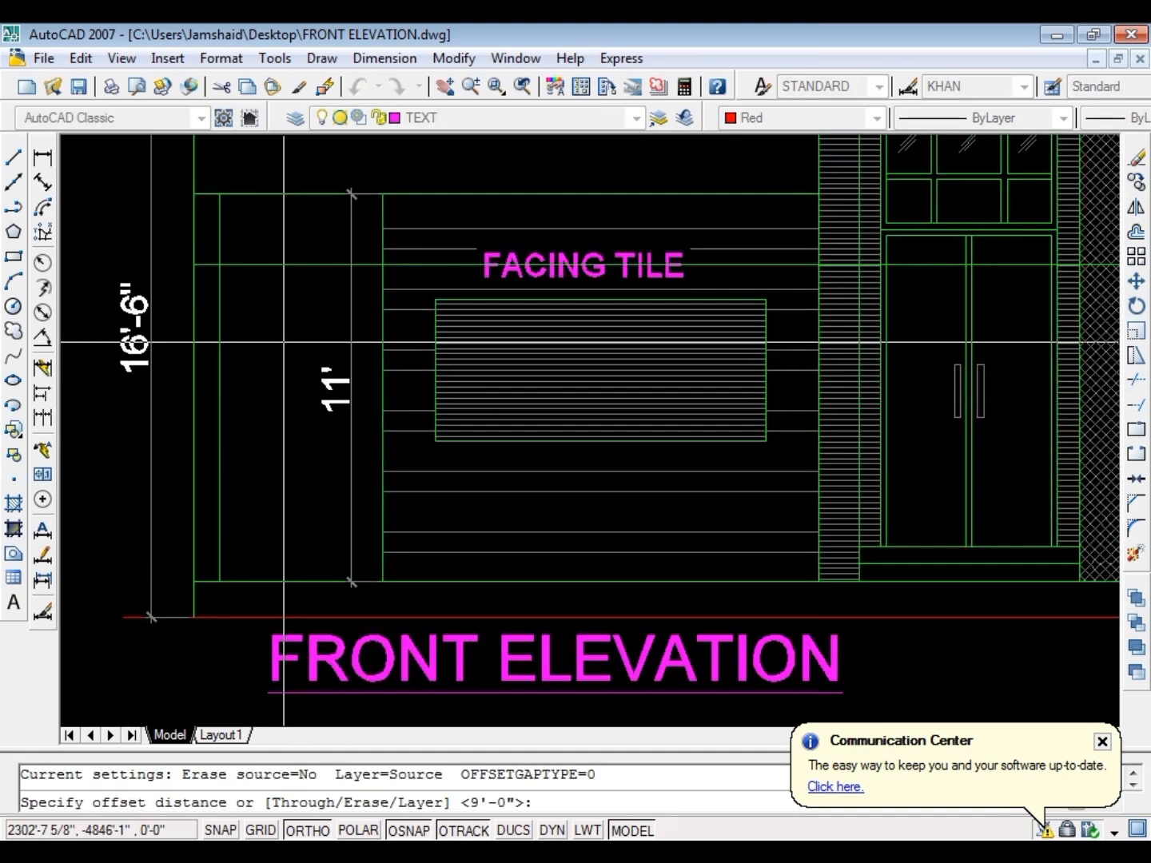
type("24")
key("Return")
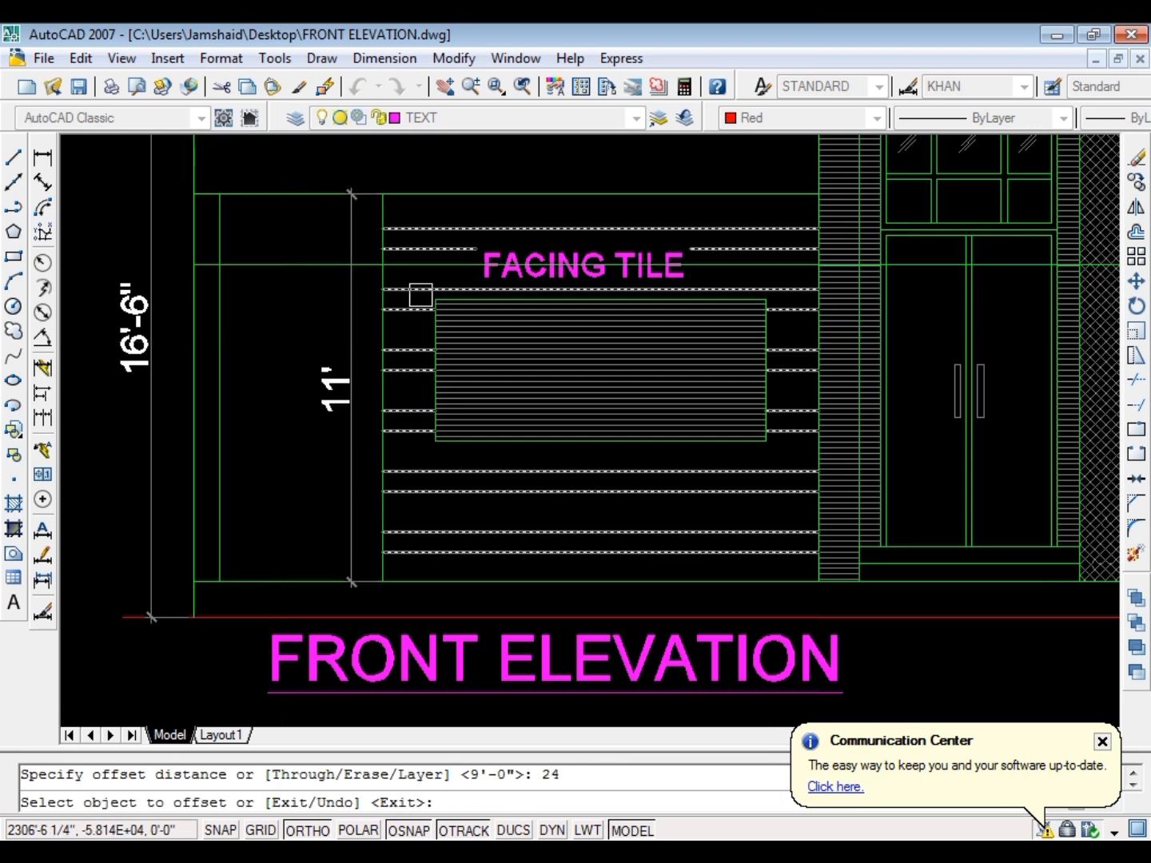
scroll(362, 344, "up", 3)
left_click(349, 350)
left_click(301, 351)
key("Escape")
key("Escape")
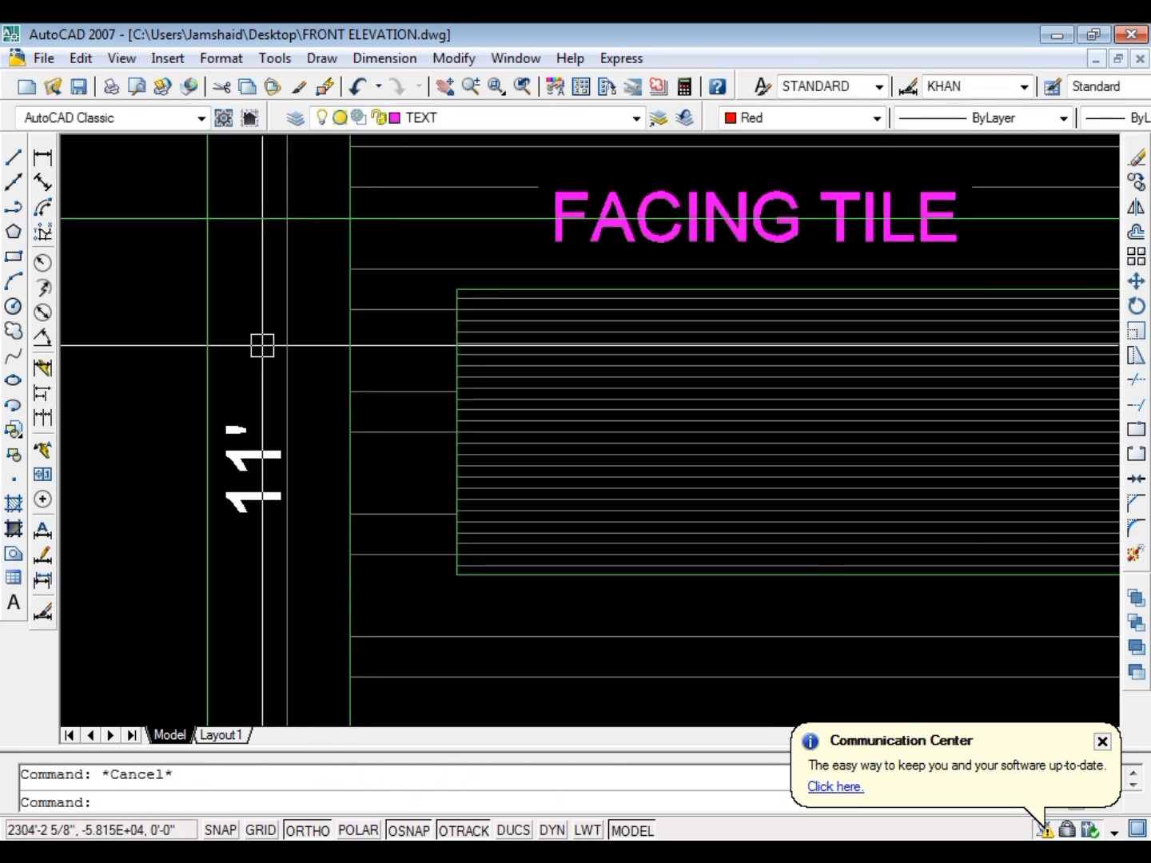
Offset the horizontal guide line above the porch opening another 6" upward
type("o")
key("Return")
type("6")
key("Return")
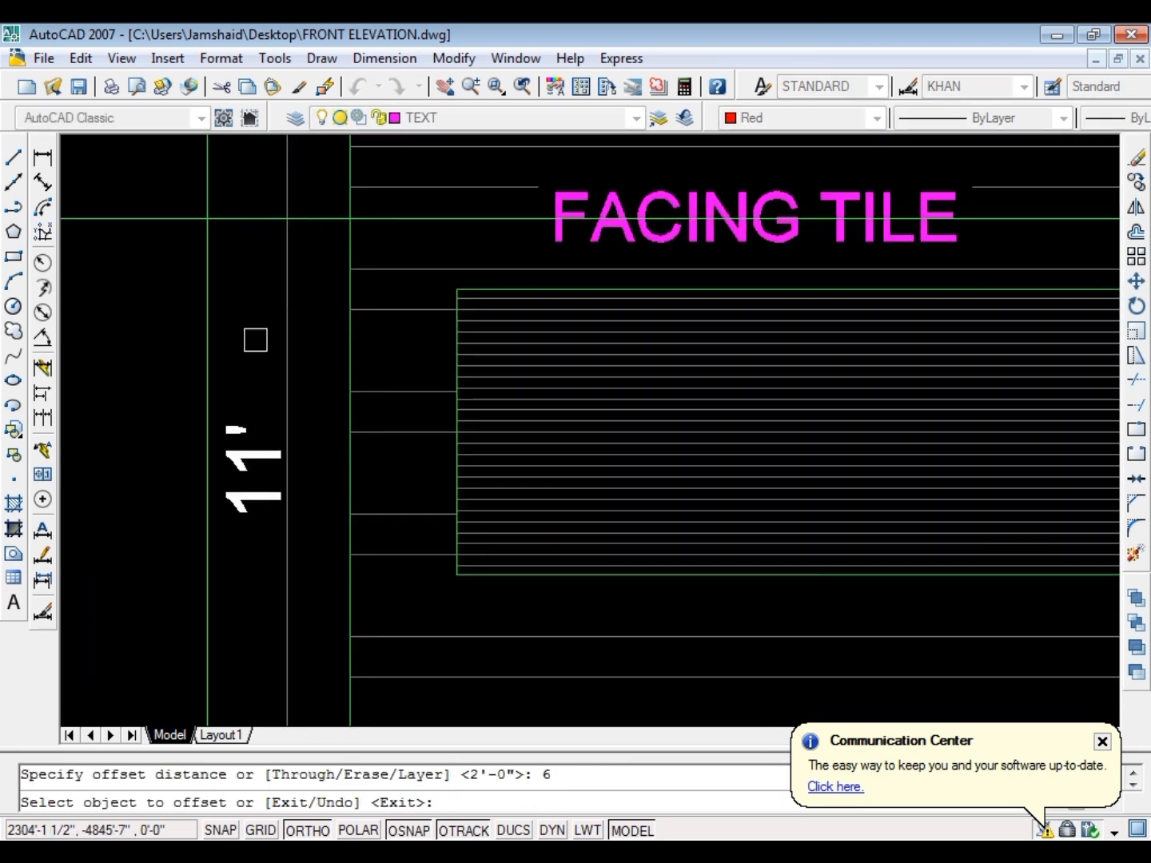
scroll(254, 336, "down", 4)
scroll(264, 385, "up", 4)
key("Escape")
key("Escape")
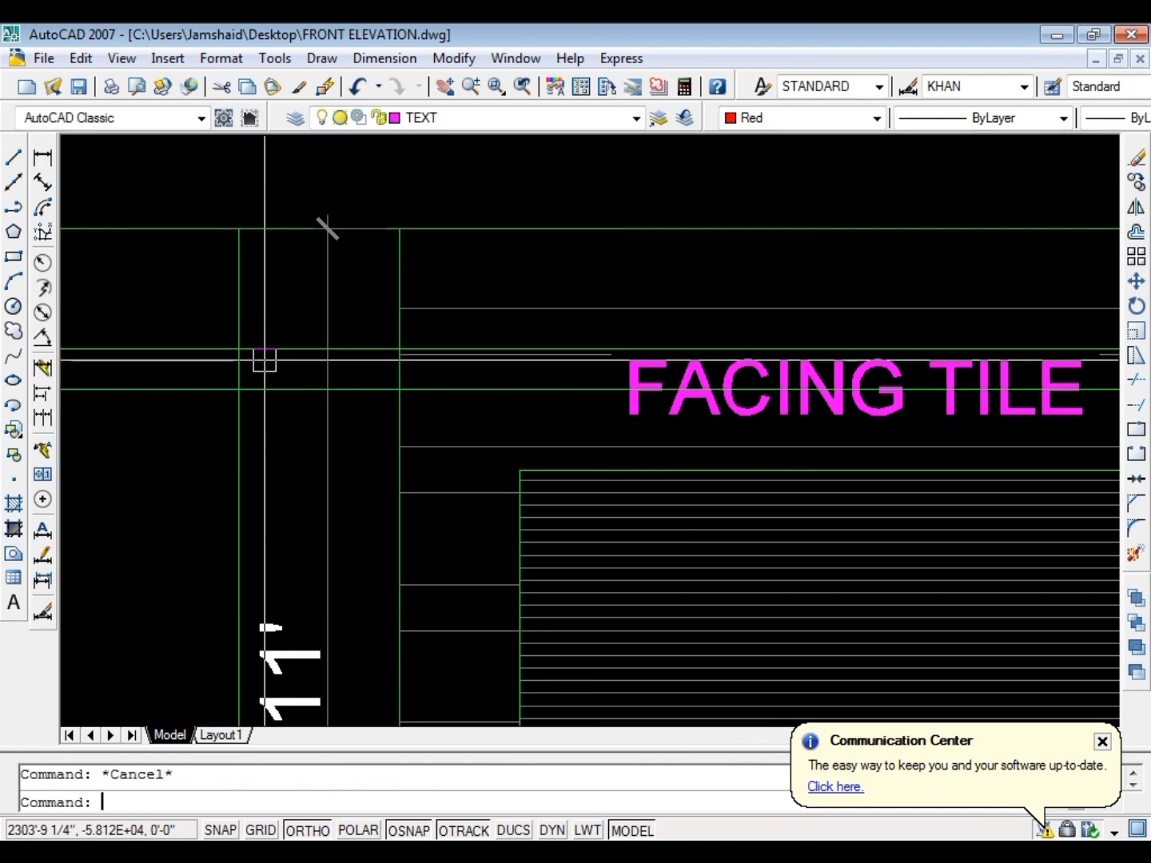
Draw a rectangle between the offset guides and the facing tile wall edge, and erase the guide lines
type("rec")
key("Return")
left_click(239, 349)
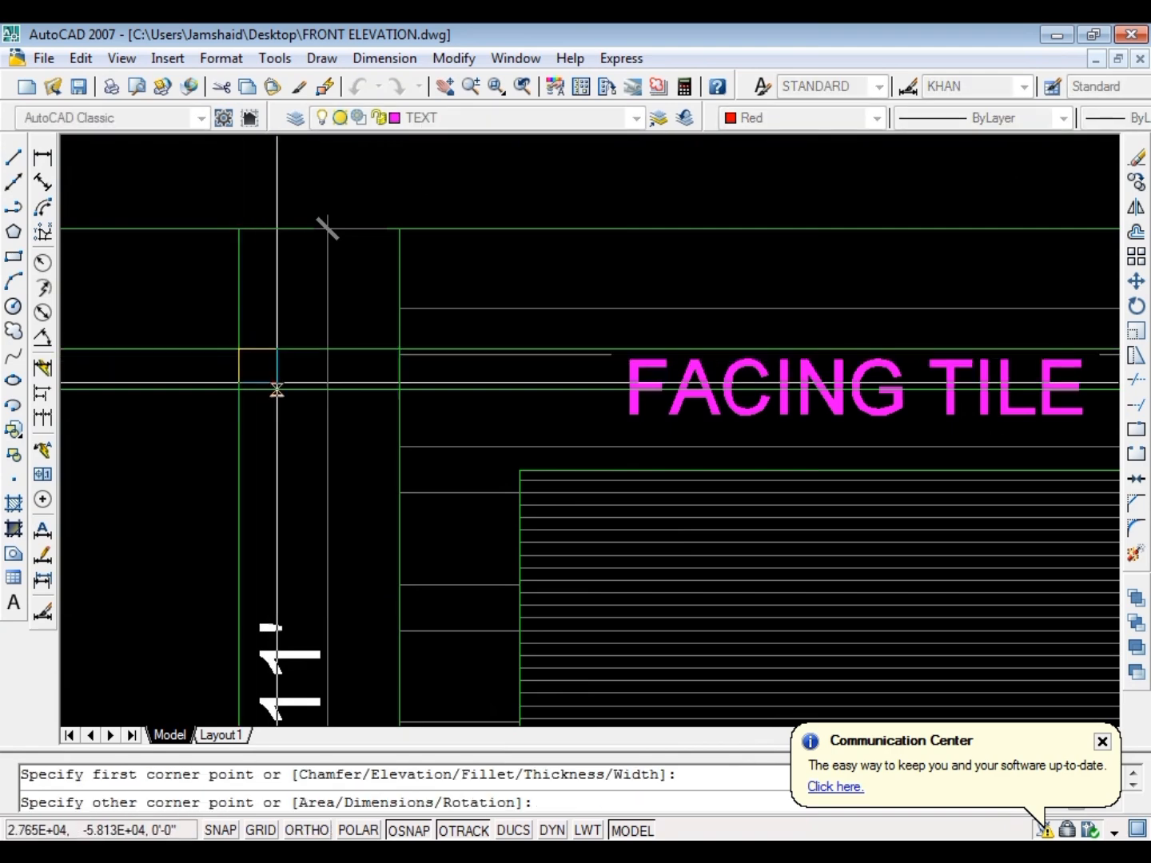
left_click(398, 389)
left_click(262, 321)
left_click(195, 320)
type("e")
key("Return")
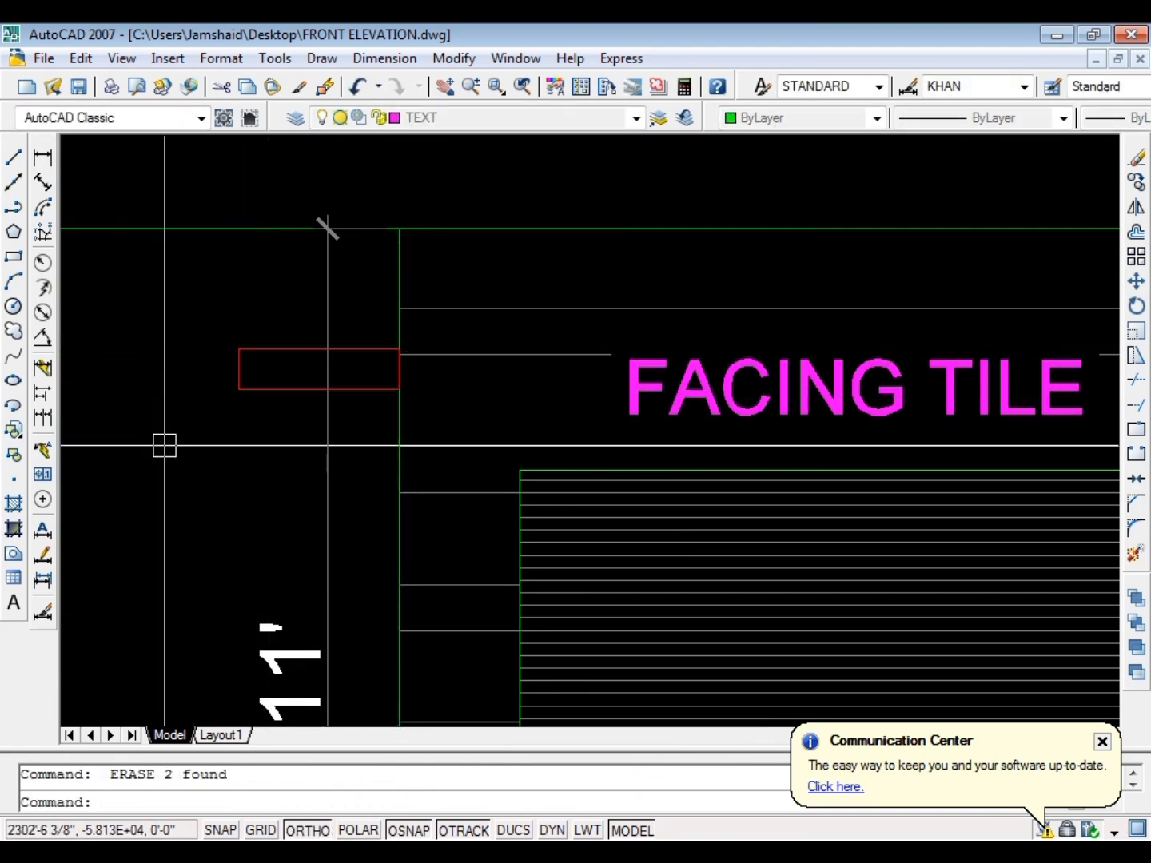
Match the red rectangle's properties to the green elevation linework
key("Escape")
type("MA")
key("Return")
scroll(421, 420, "up", 3)
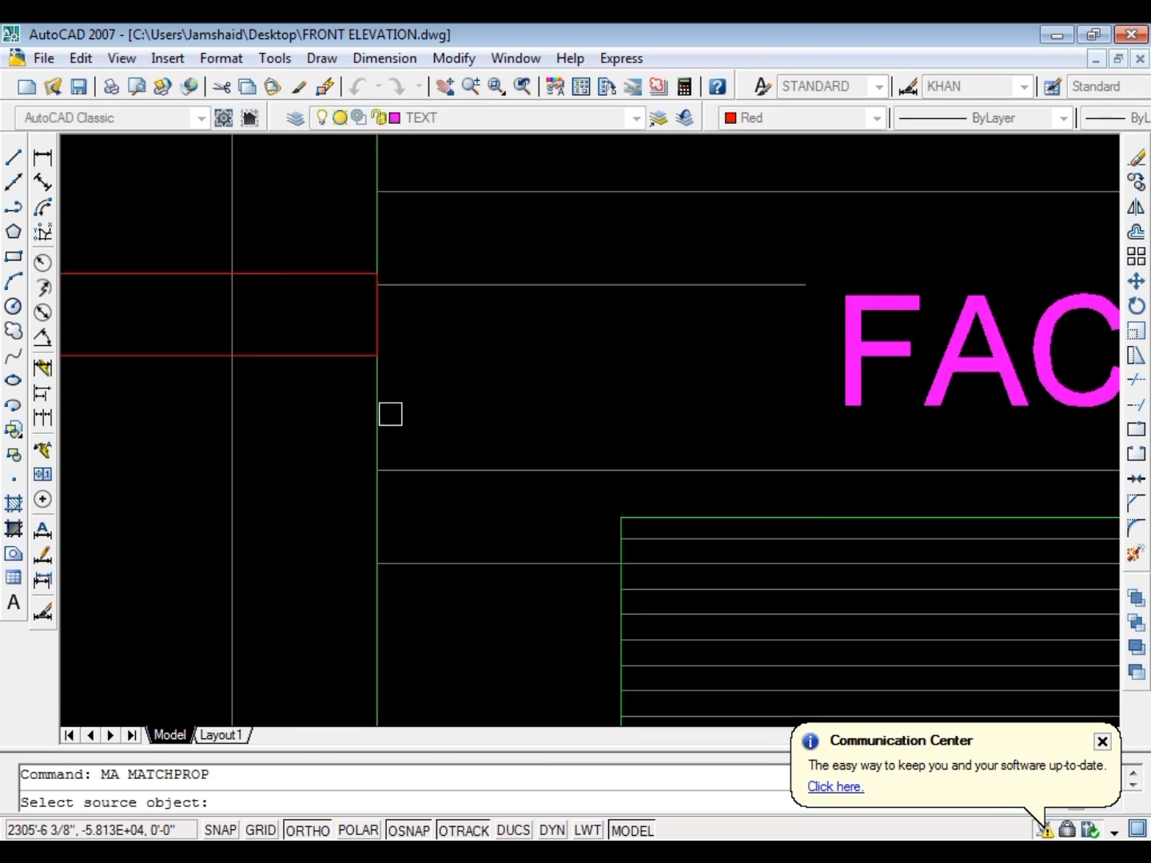
key("Escape")
scroll(323, 419, "down", 3)
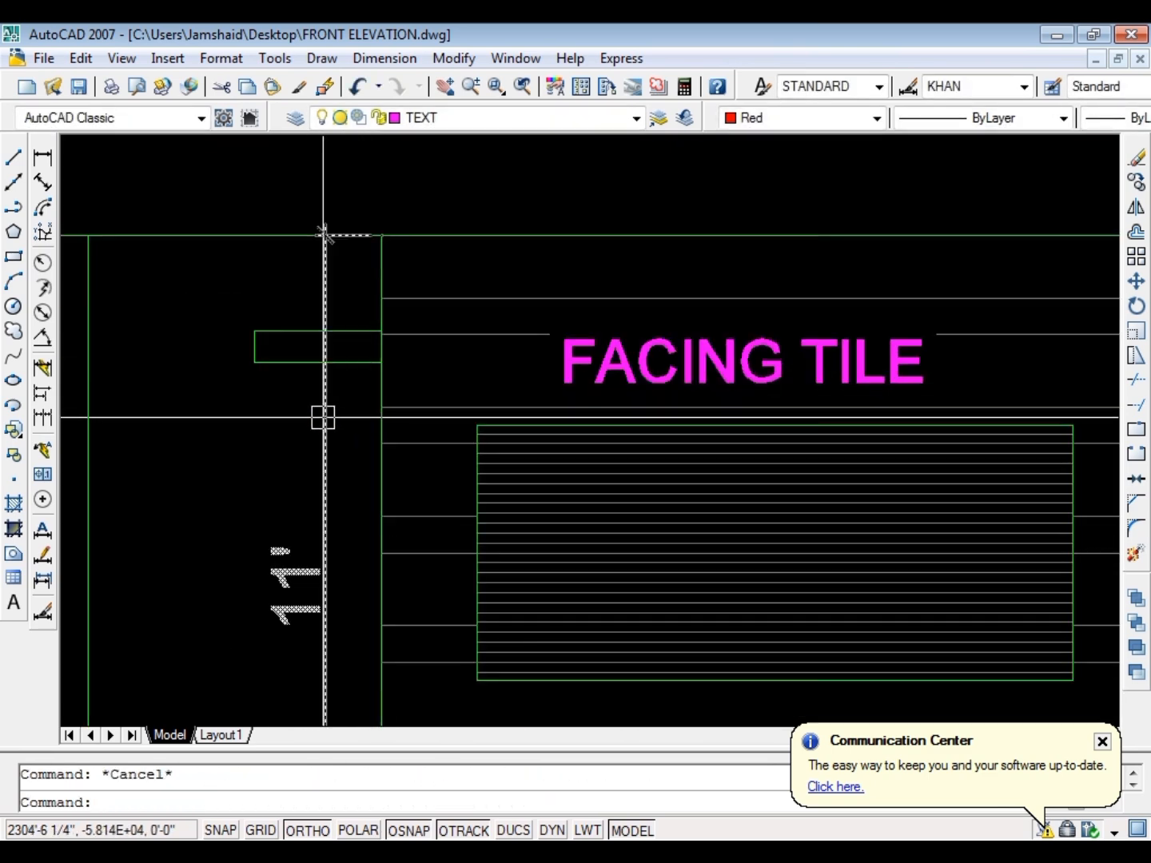
Dimension the length of the projecting slab's lower edge, placing the dimension line below the slab
key("Return")
key("Return")
scroll(323, 417, "up", 1)
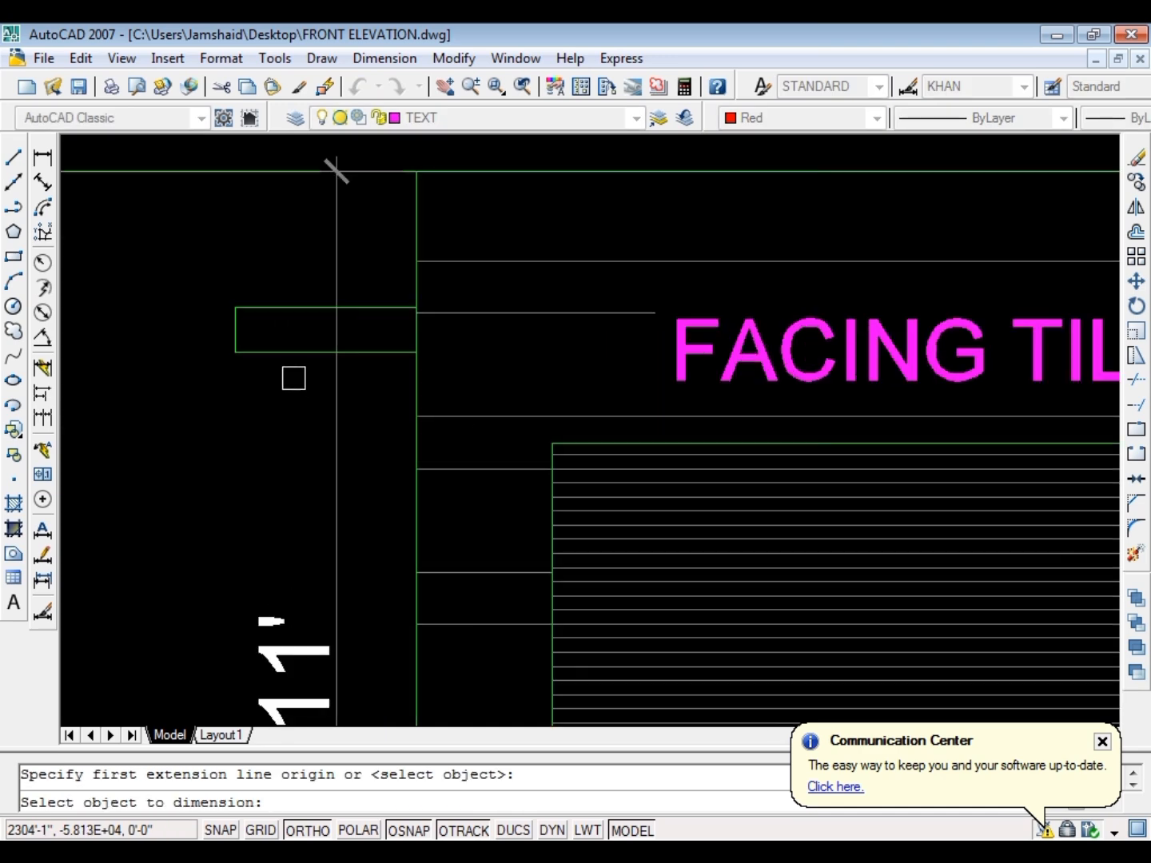
left_click(304, 352)
scroll(300, 415, "up", 1)
left_click(294, 456)
Match the slab dimension's properties to the existing elevation dimensions
type("M")
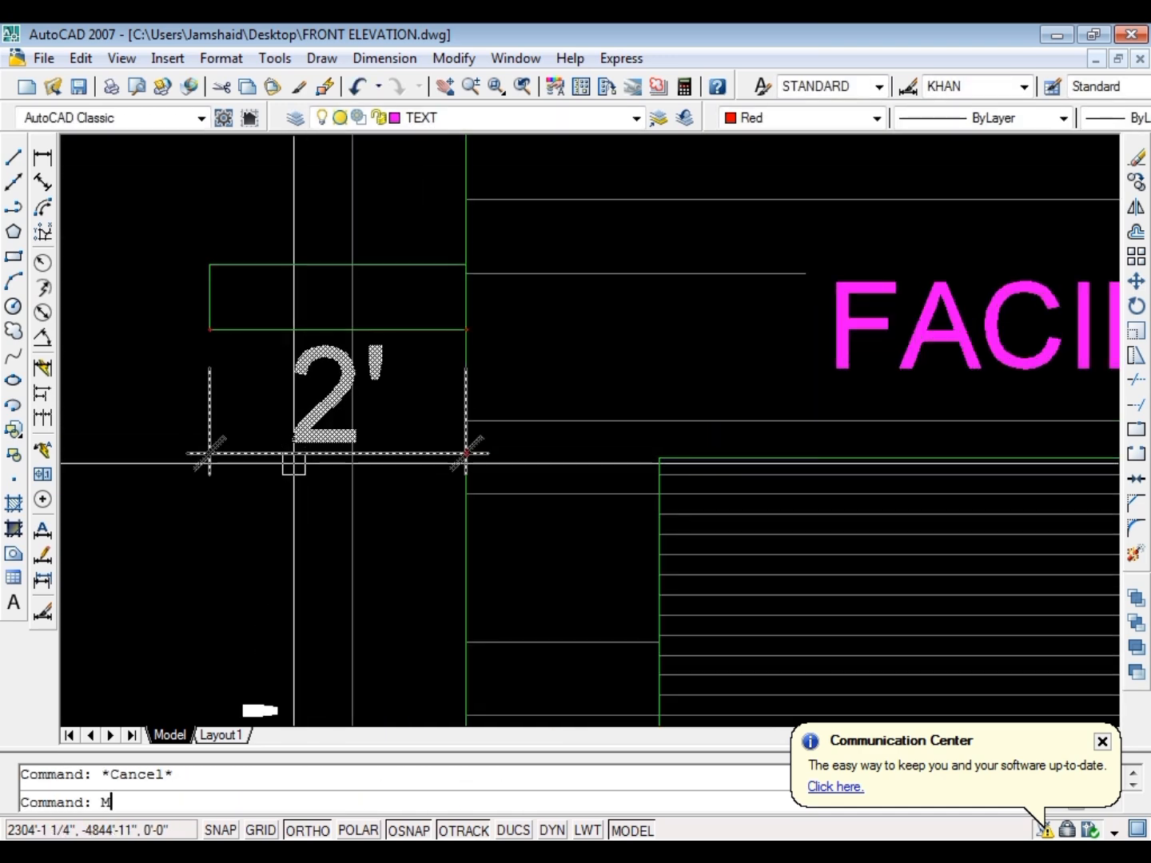
type("A")
key("Return")
key("Escape")
Move the 11' height dimension horizontally toward the outer column, clear of the projecting slab and its dimension
scroll(312, 495, "down", 3)
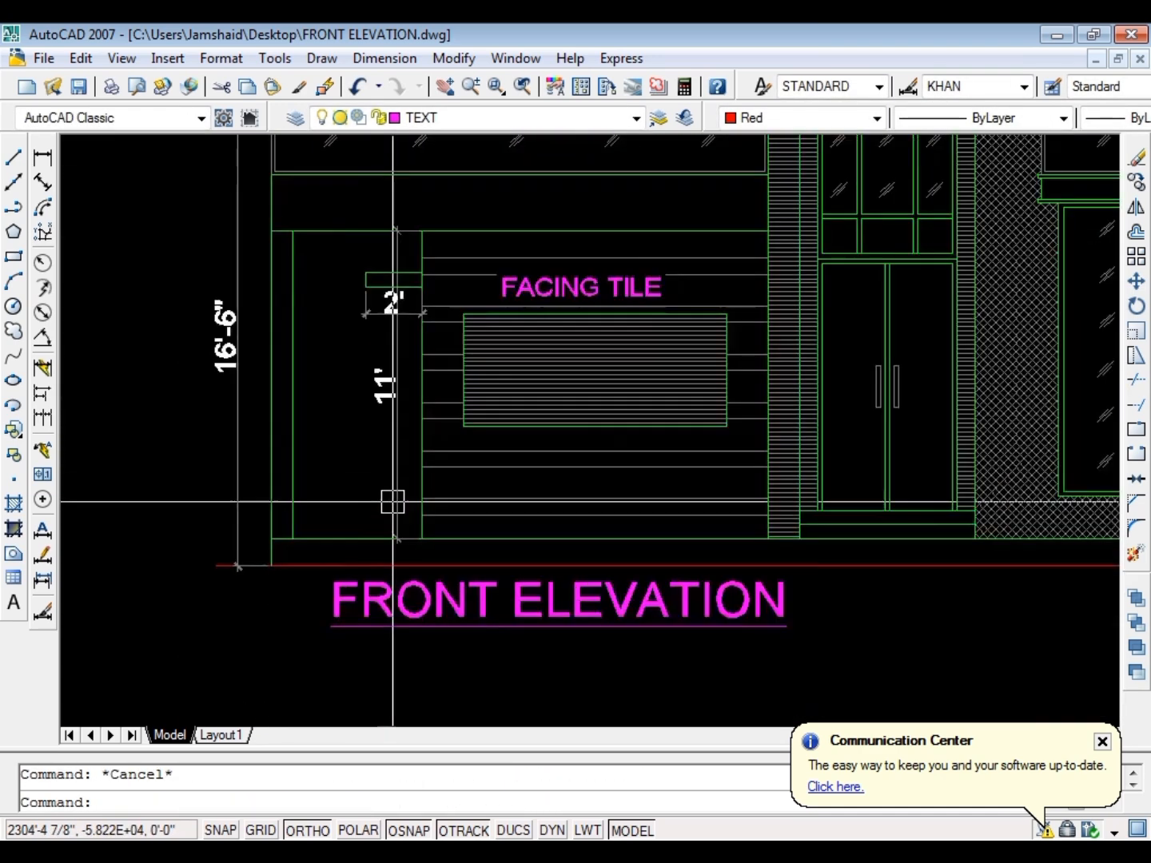
scroll(388, 503, "up", 1)
left_click(375, 532)
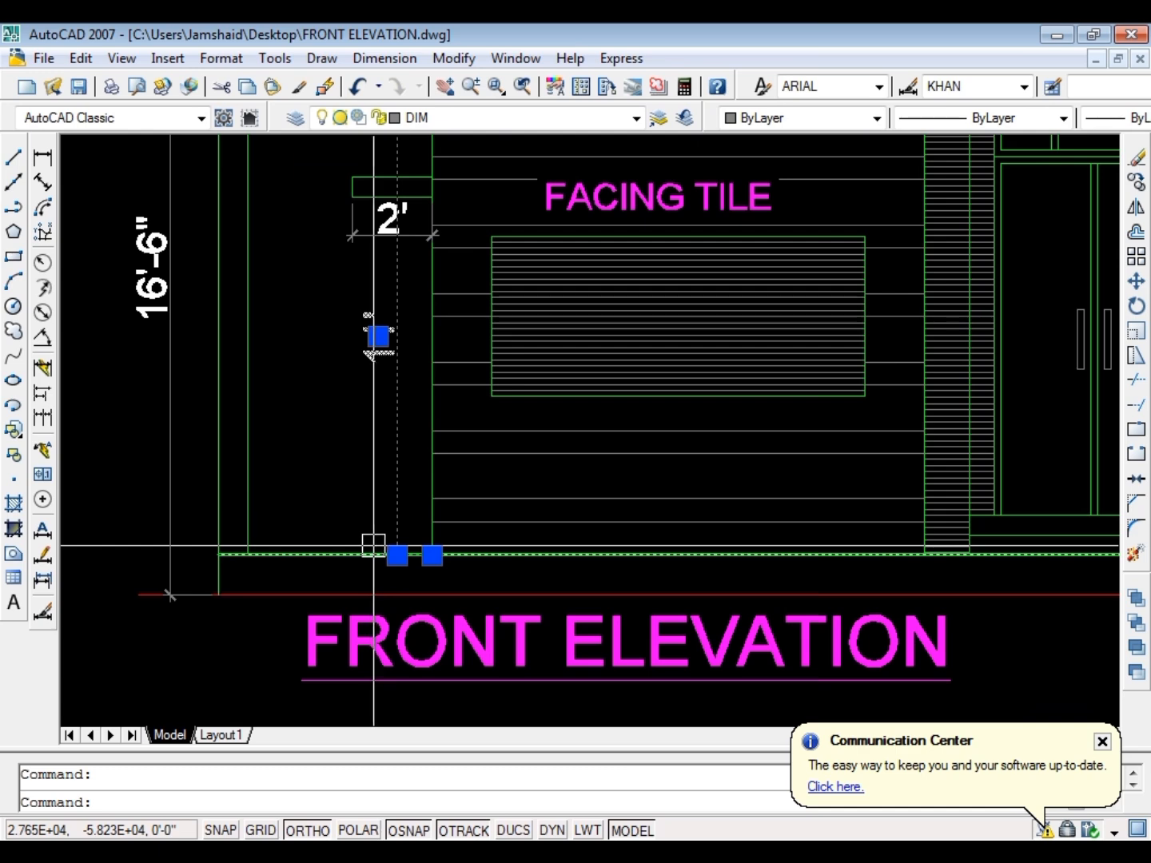
type("m")
key("Return")
left_click(432, 555)
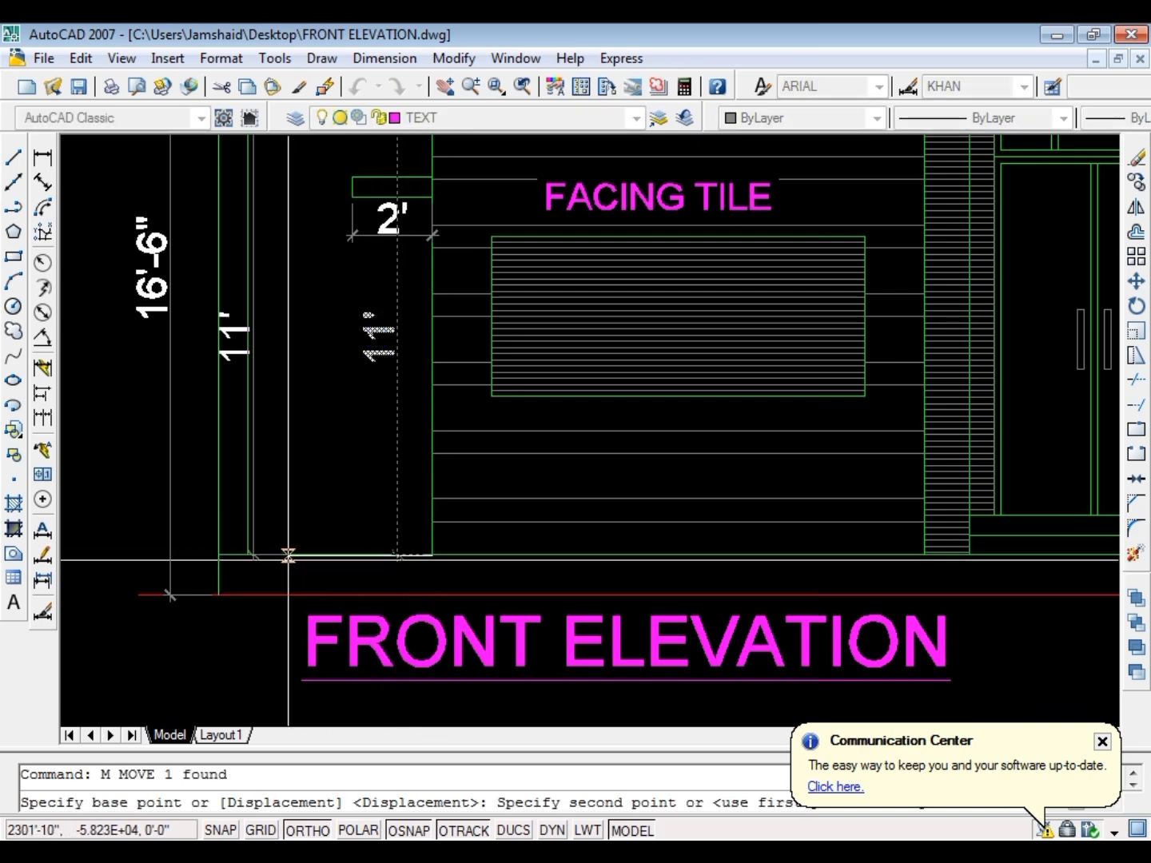
left_click(335, 555)
key("Escape")
Stretch the upper and lower extension line origins of the 11' dimension to the inner edge of the outer column
scroll(394, 493, "down", 4)
scroll(381, 409, "up", 4)
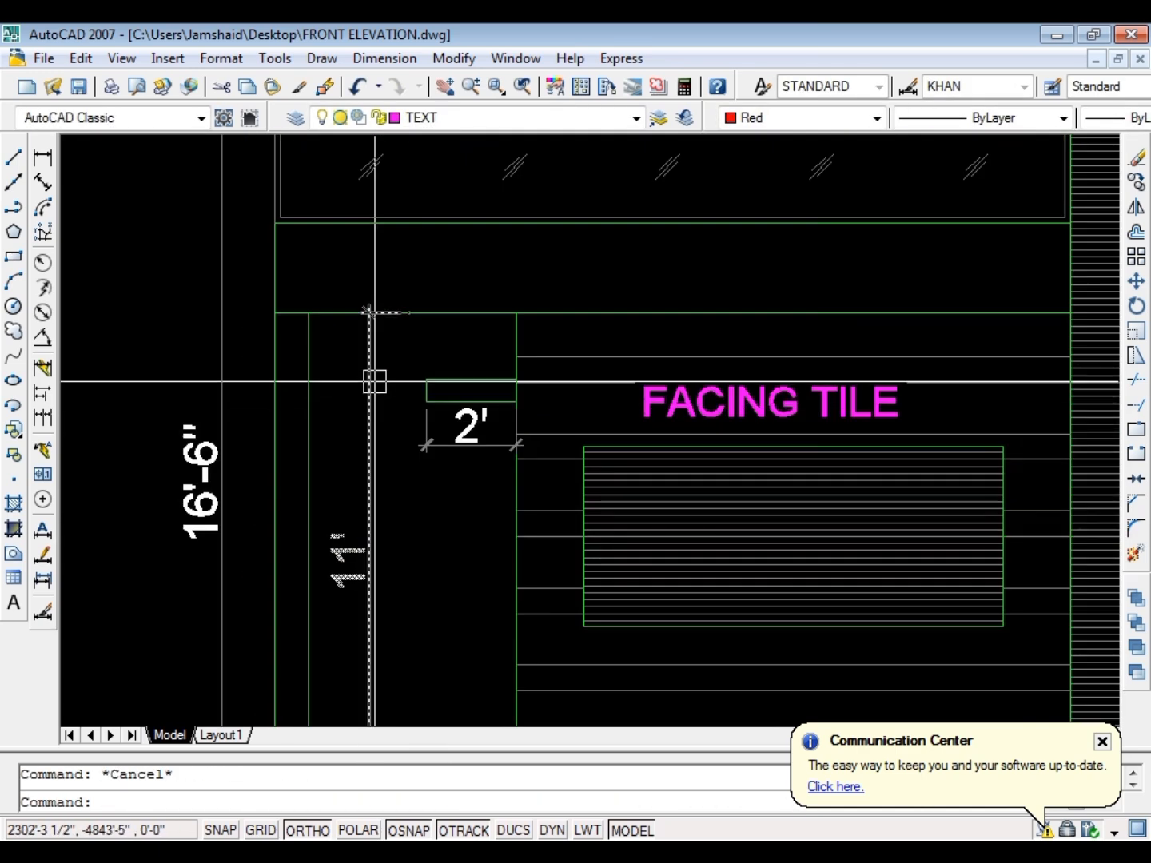
left_click(371, 382)
left_click(409, 311)
scroll(427, 372, "down", 3)
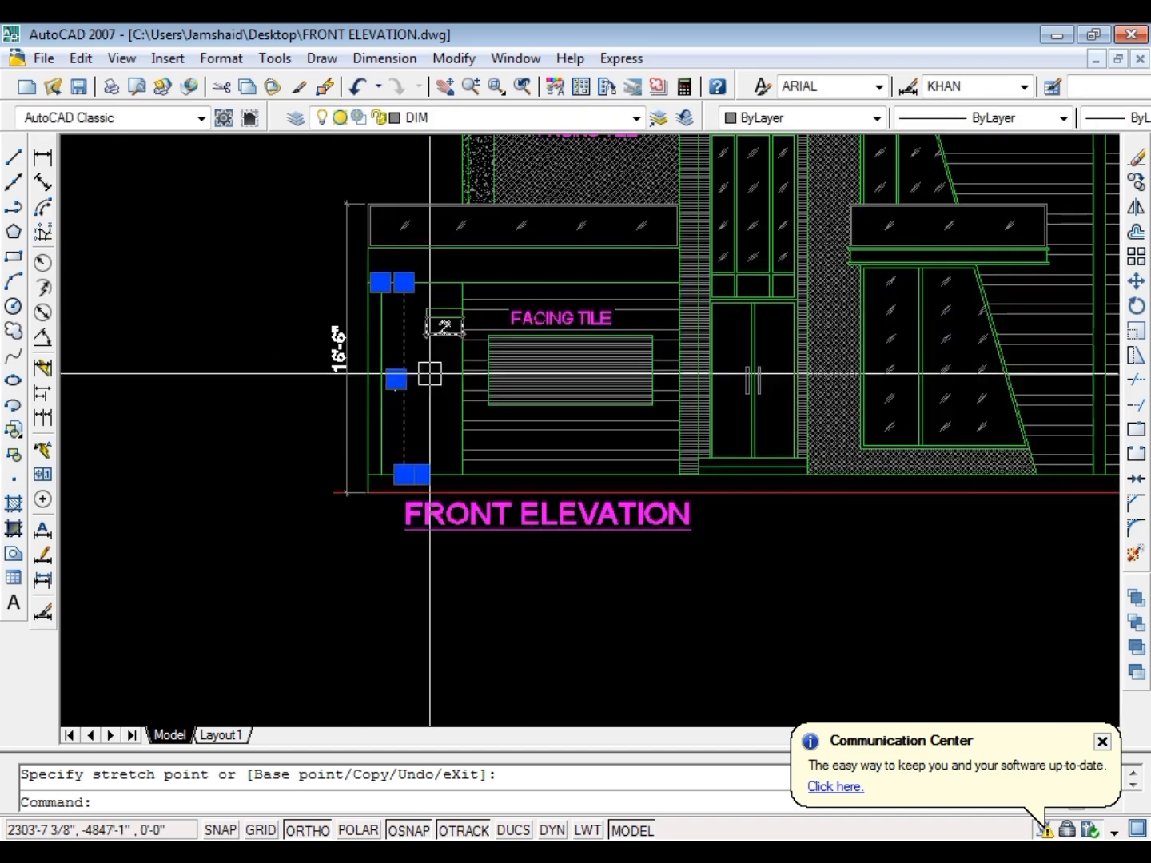
scroll(431, 471, "up", 6)
left_click(322, 448)
key("Escape")
scroll(399, 452, "down", 4)
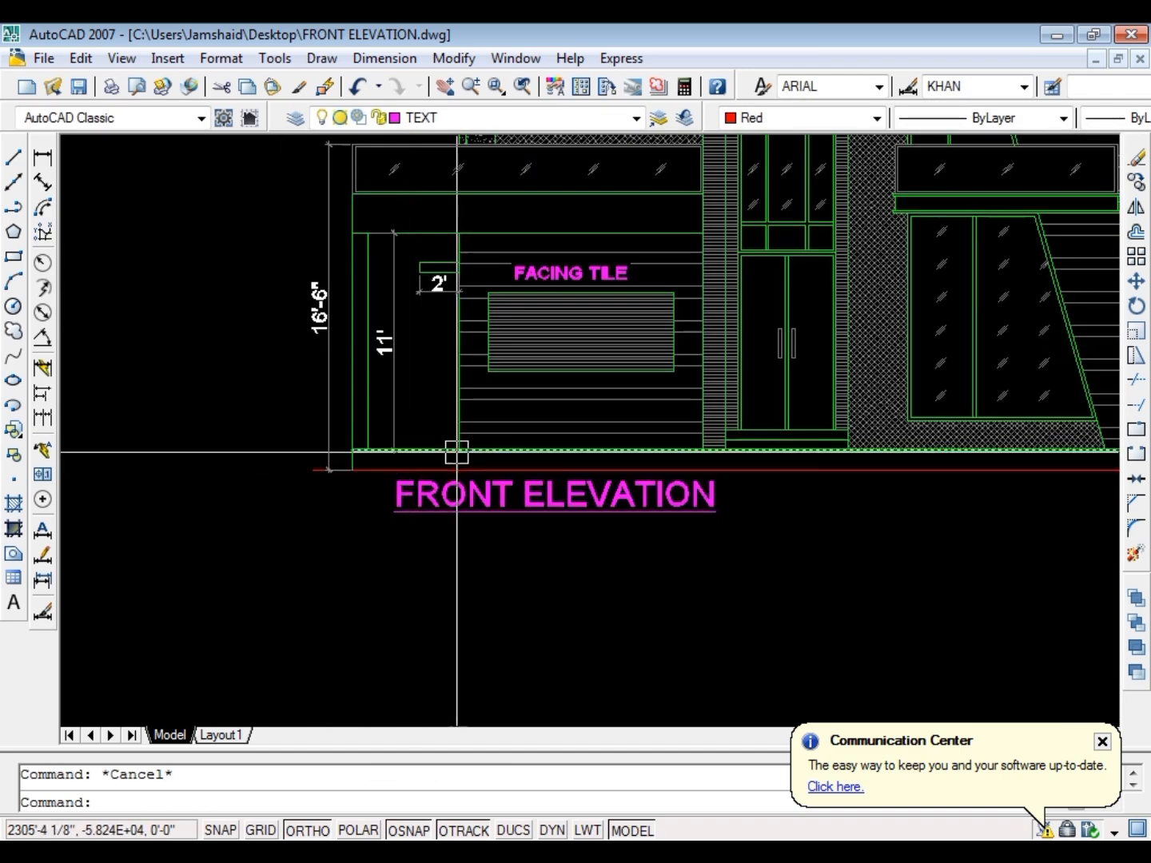
Move the 11' dimension about 4 3/8" closer to the outer column
scroll(399, 445, "up", 3)
left_click(435, 424)
left_click(375, 495)
type("m")
key("space")
left_click(468, 339)
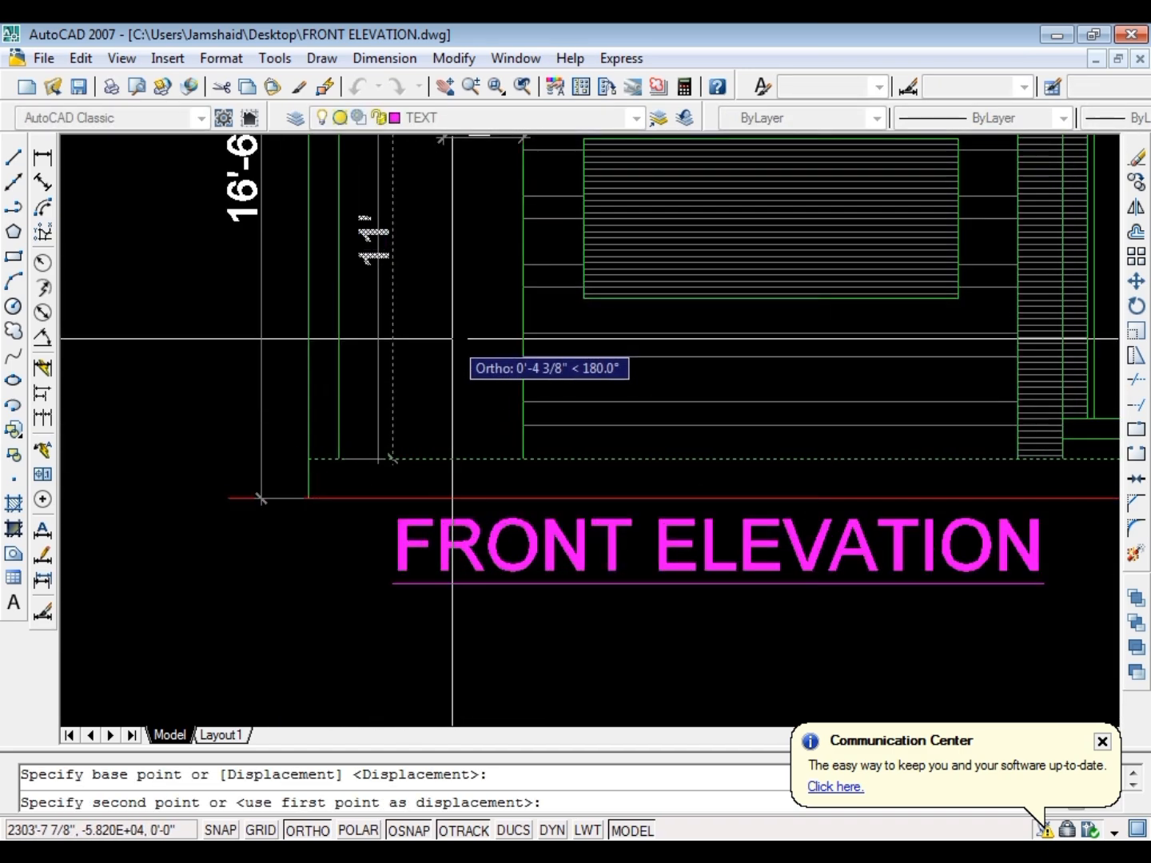
left_click(452, 339)
key("Escape")
Examine the whole front elevation, including its roofline, facing tile areas, slab labels and height dimensions
scroll(482, 378, "down", 6)
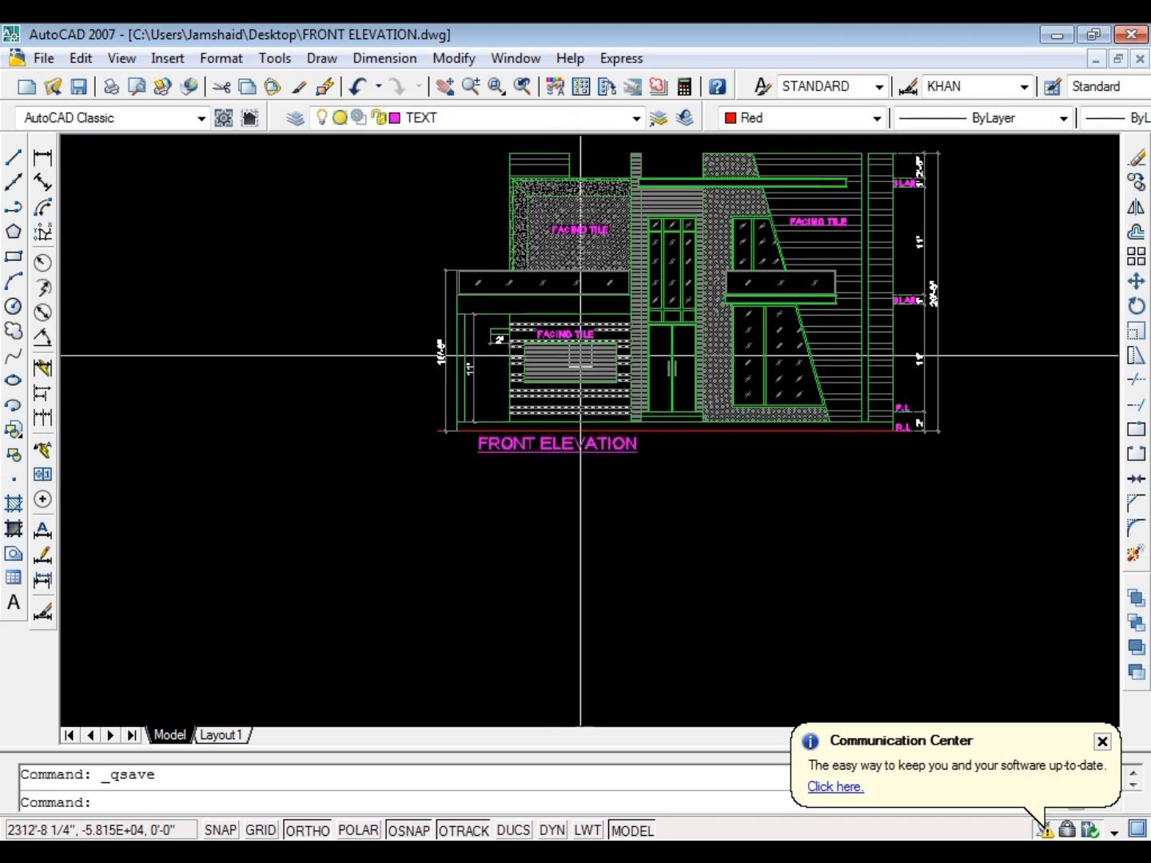
scroll(584, 352, "down", 2)
scroll(630, 229, "up", 6)
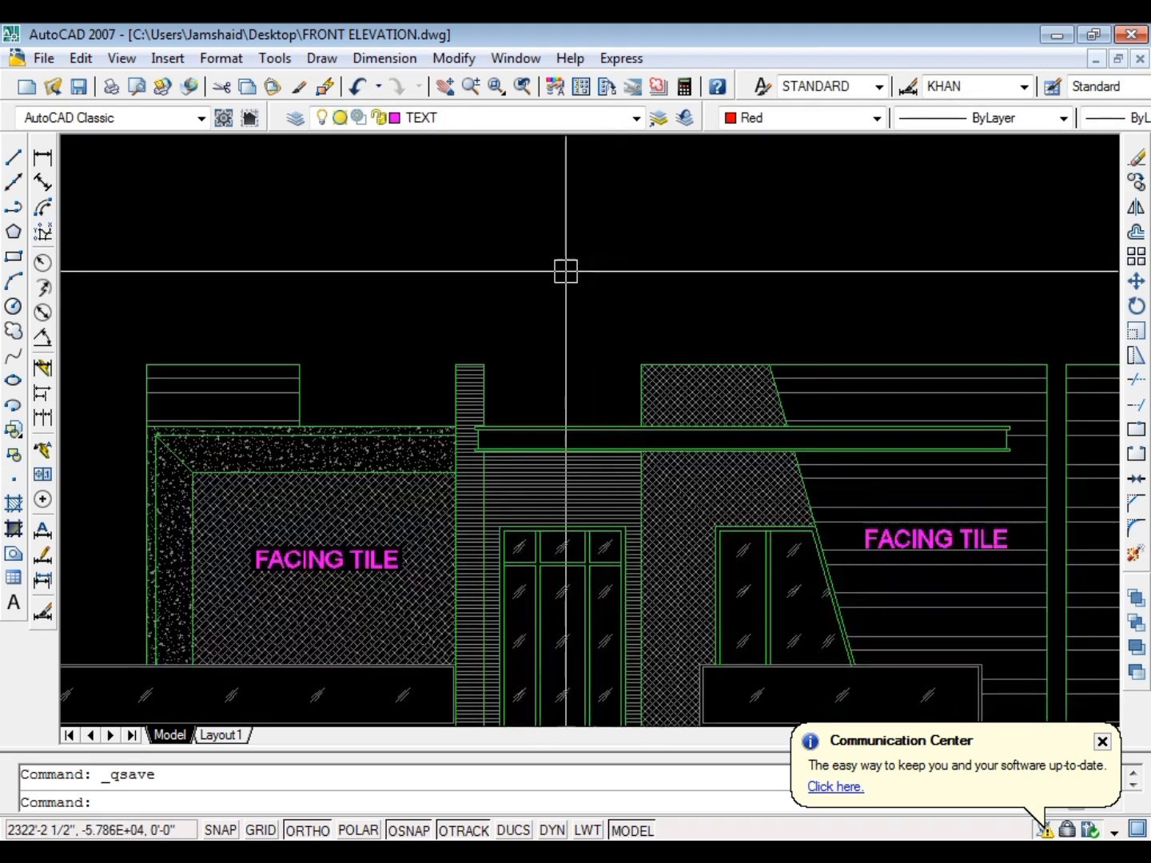
scroll(558, 319, "down", 4)
scroll(534, 336, "up", 5)
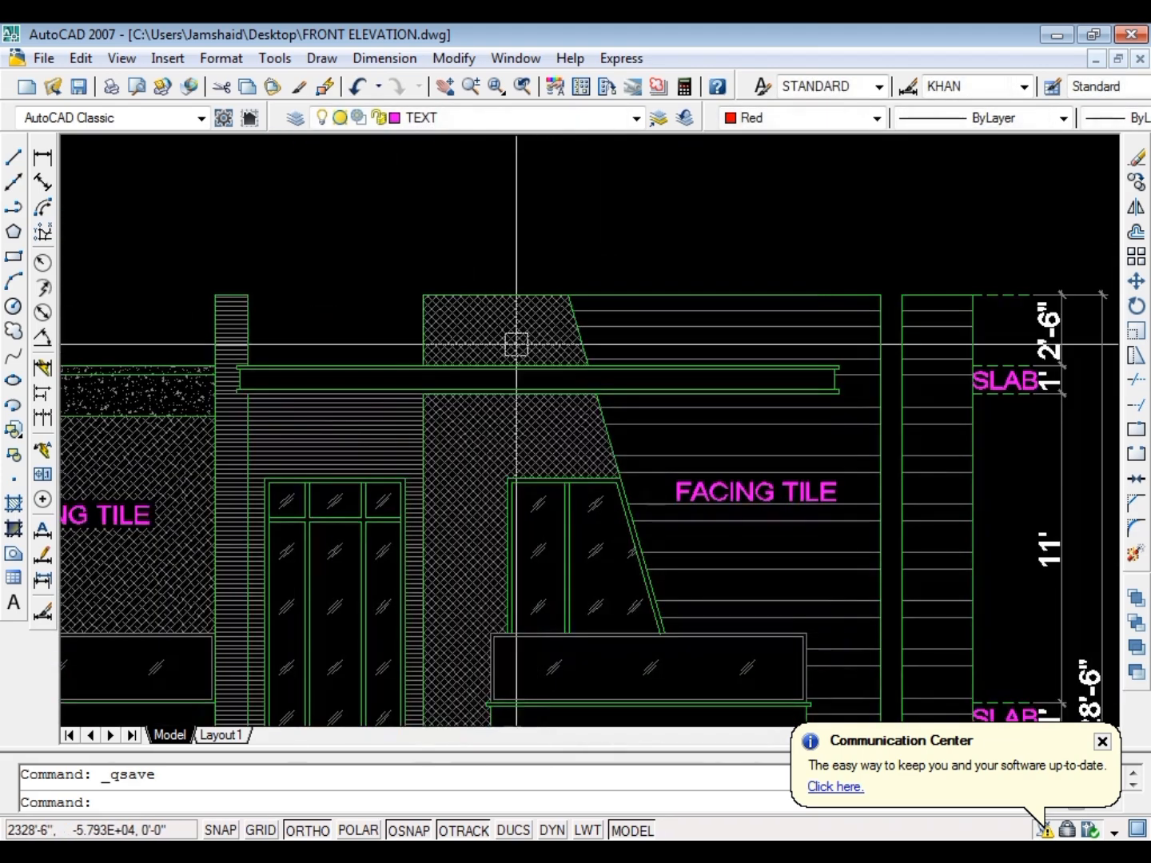
scroll(517, 345, "down", 5)
scroll(609, 501, "up", 3)
scroll(614, 499, "down", 2)
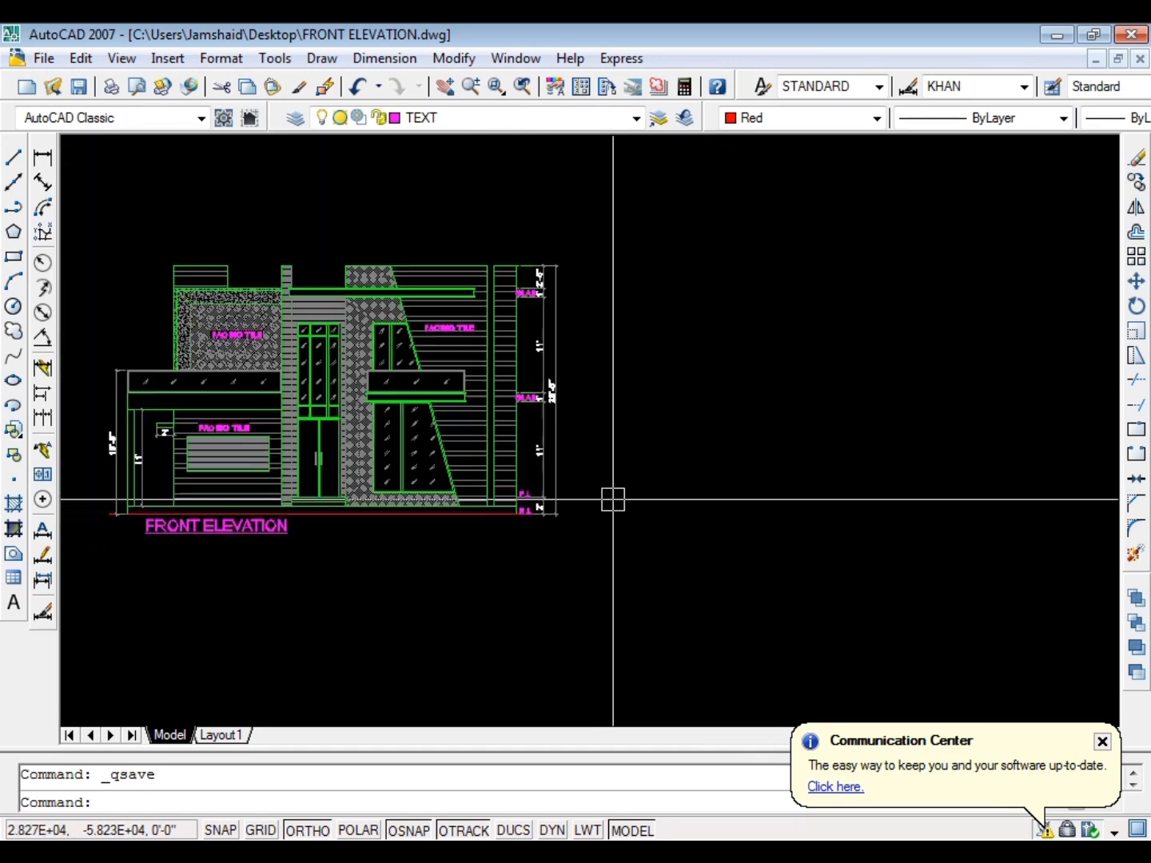
Save the front elevation drawing
key("ctrl+s")
key("ctrl+s")
key("ctrl+s")
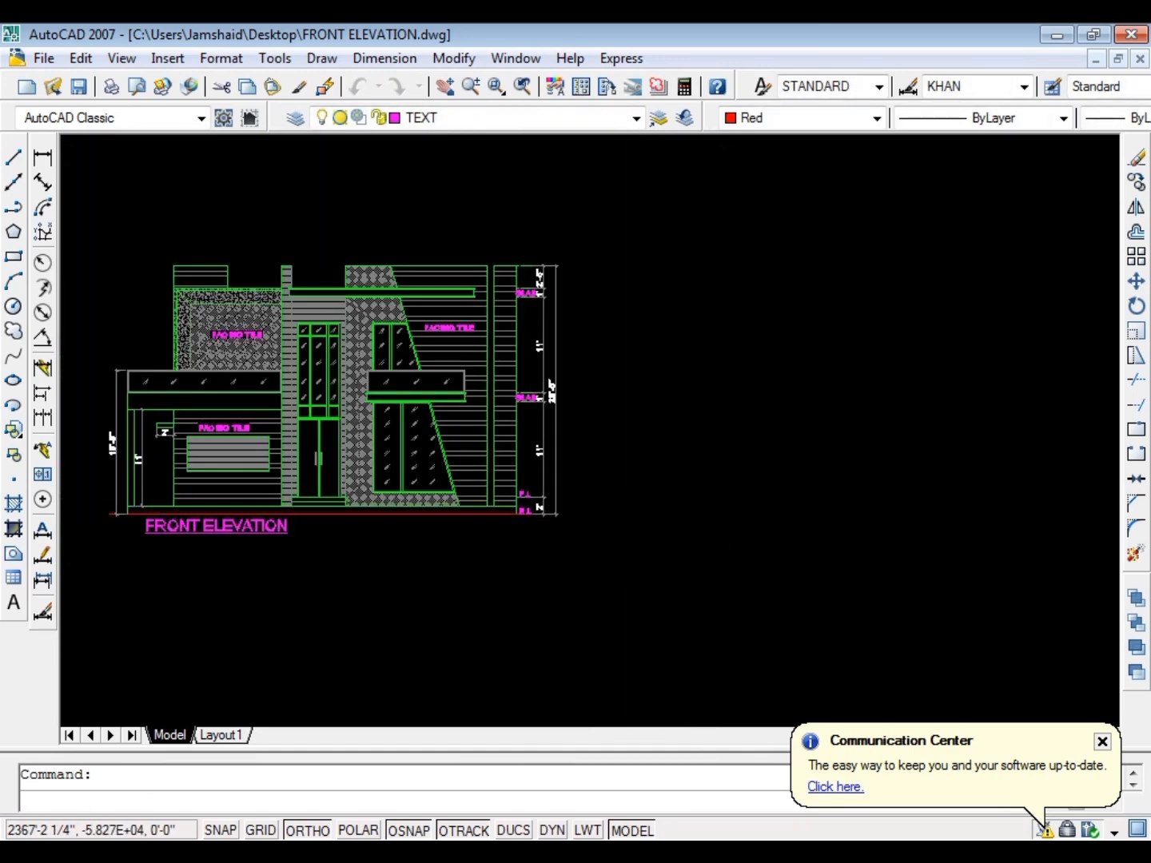
scroll(630, 458, "down", 6)
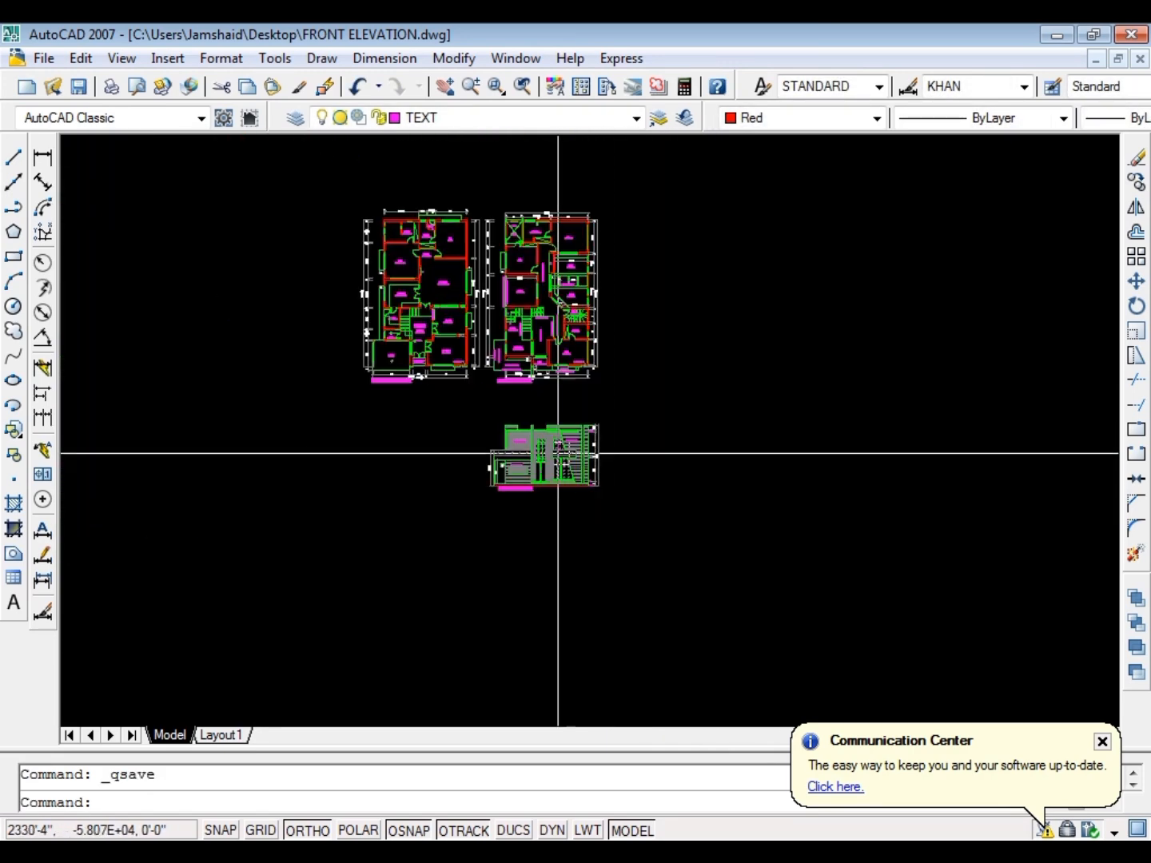
scroll(558, 454, "up", 3)
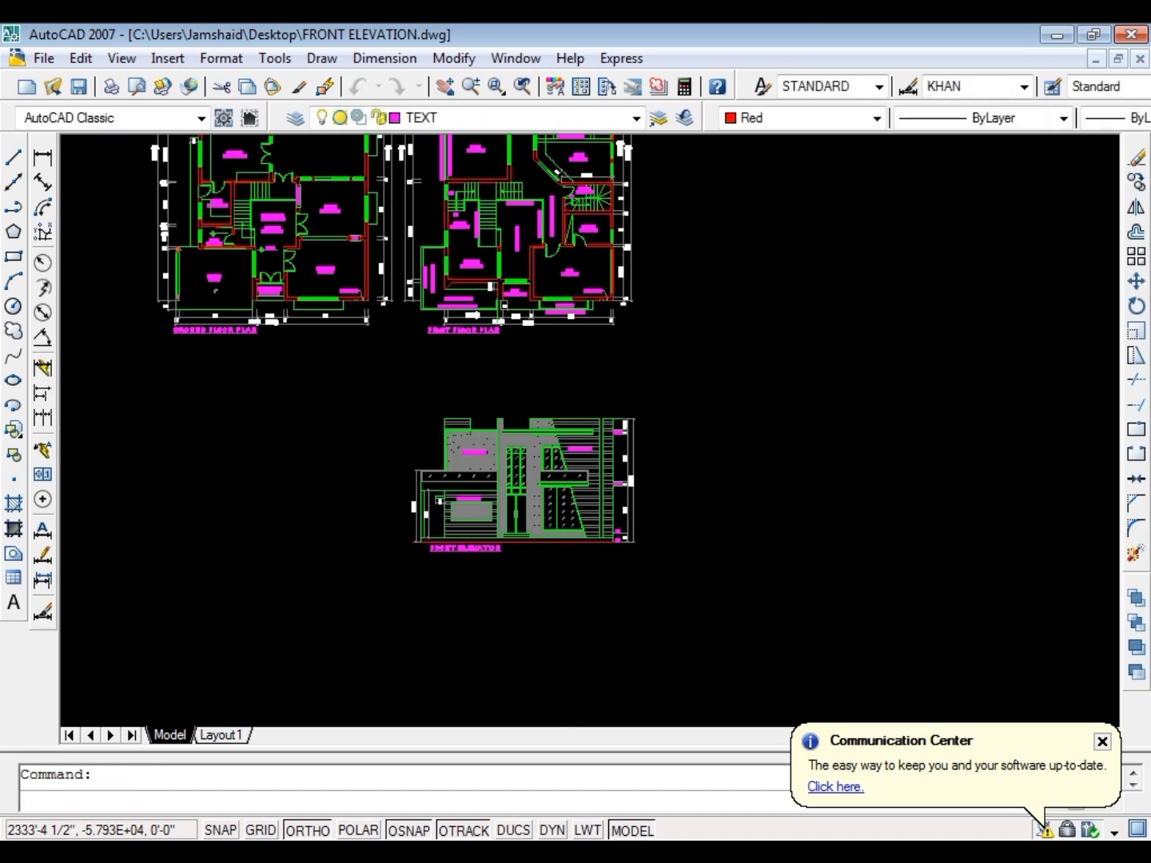